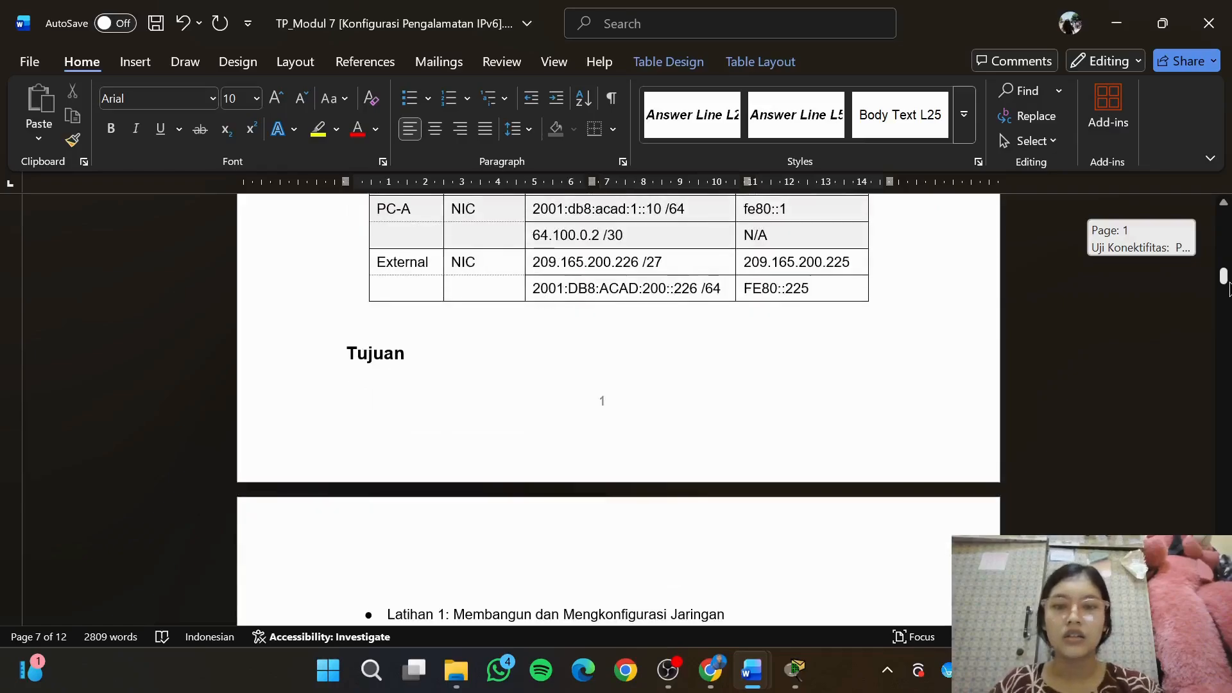
# Review the exercise list, the Skenario section and the topology diagram in the module document
pyautogui.moveTo(1229, 287); pyautogui.dragTo(1229, 299)
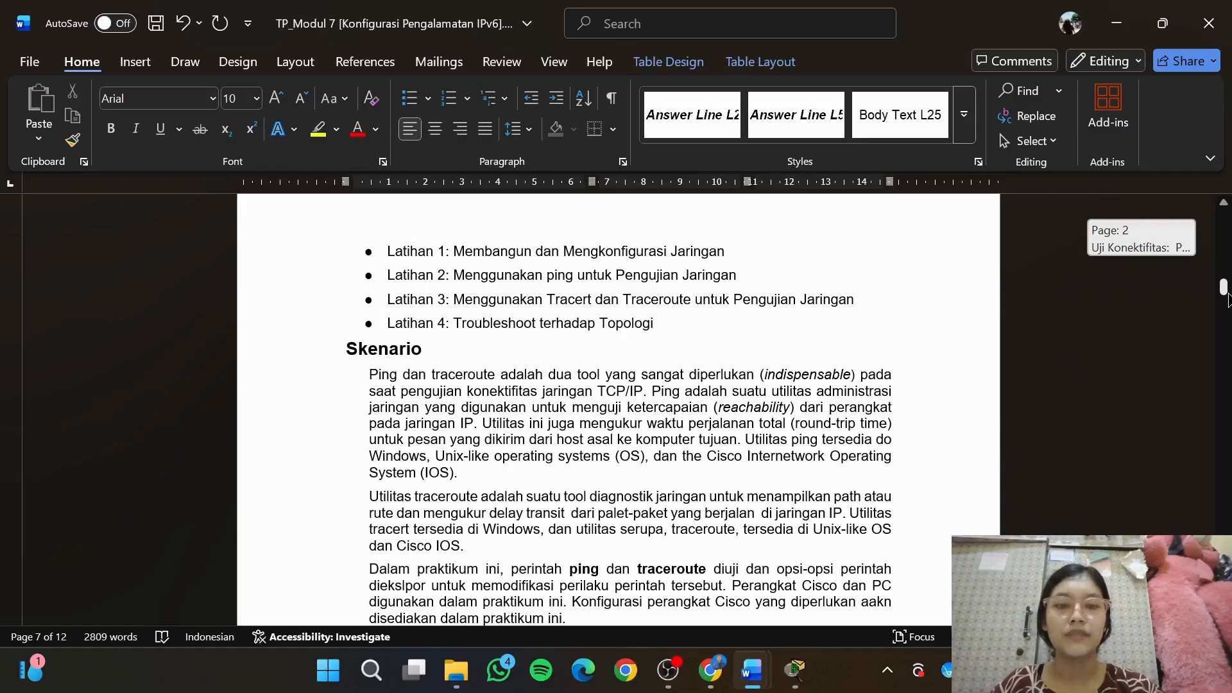
pyautogui.moveTo(1226, 296); pyautogui.dragTo(1226, 297)
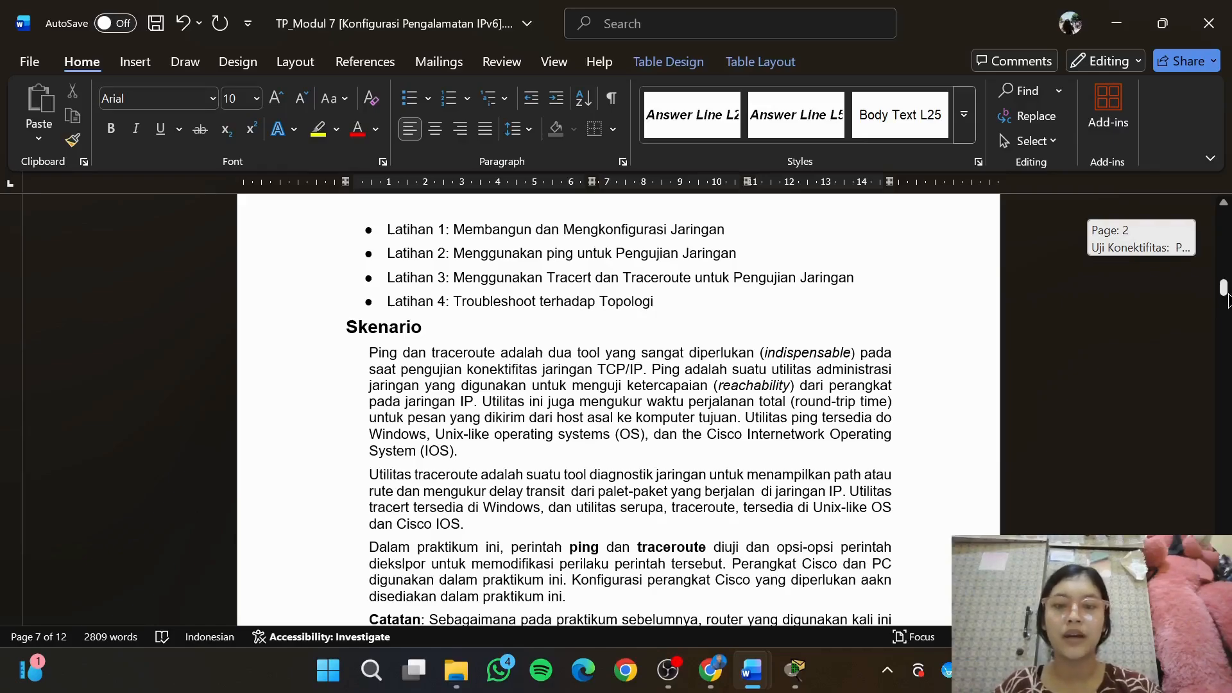
pyautogui.moveTo(1227, 297); pyautogui.dragTo(1227, 263)
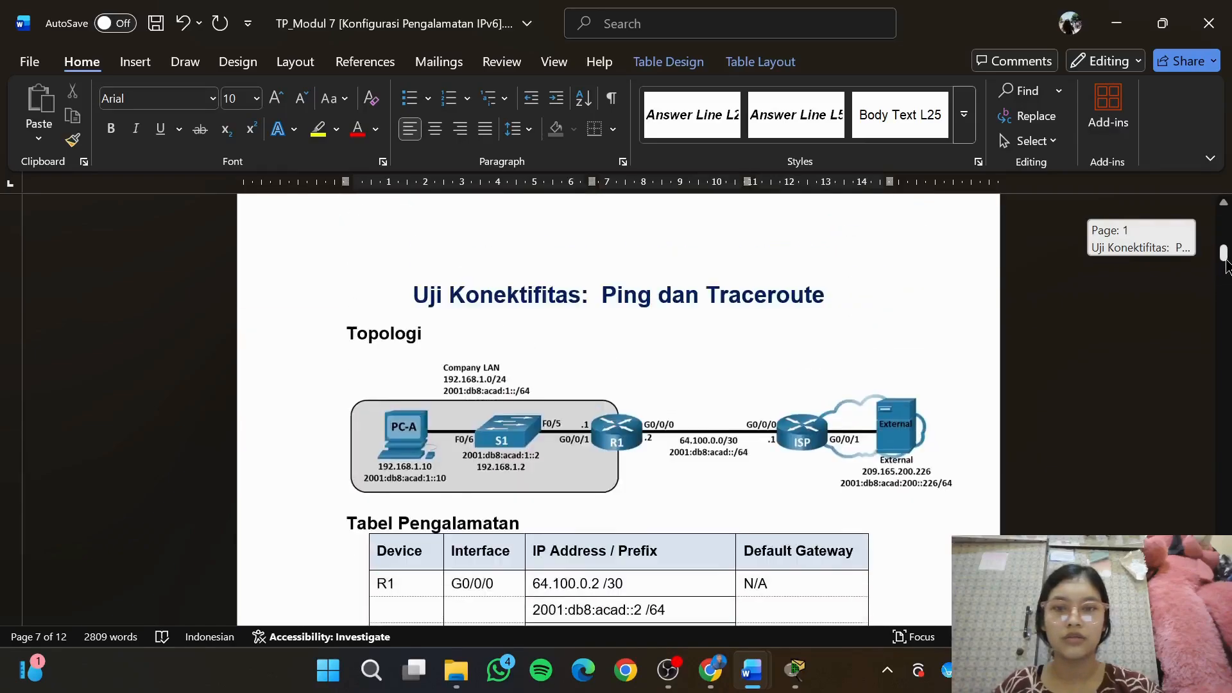
# Switch to Cisco Packet Tracer and place two ISR4331 routers side by side in the workspace
pyautogui.moveTo(799, 685)
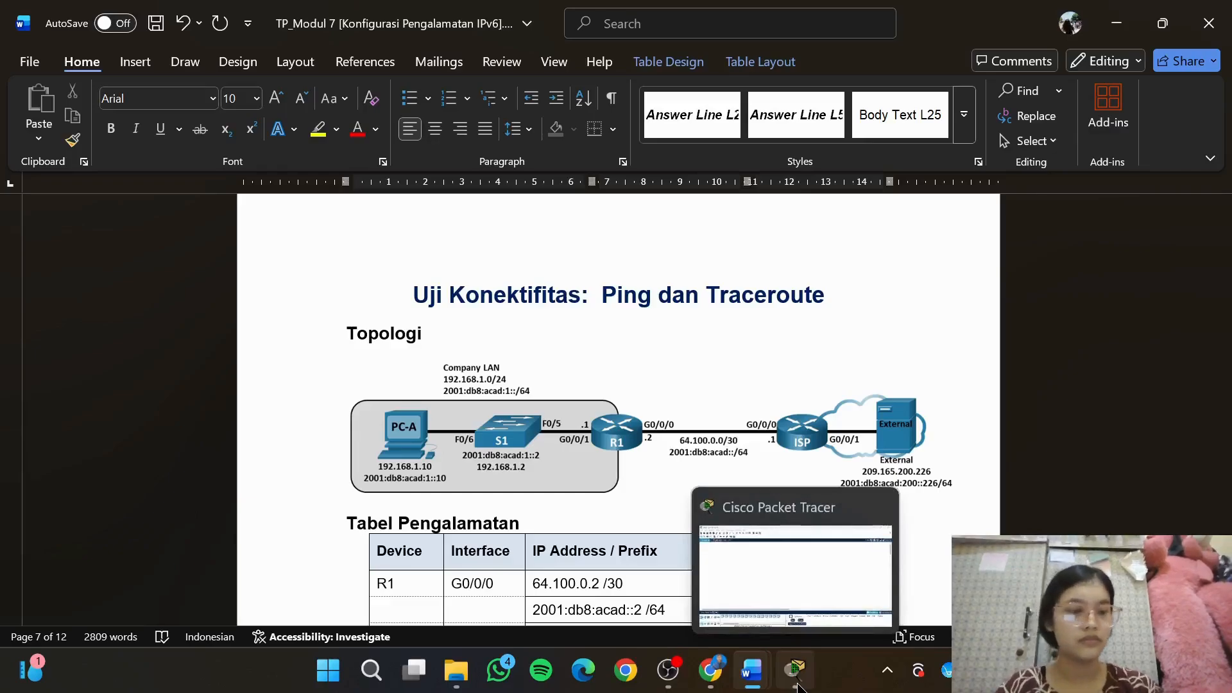
pyautogui.click(799, 687)
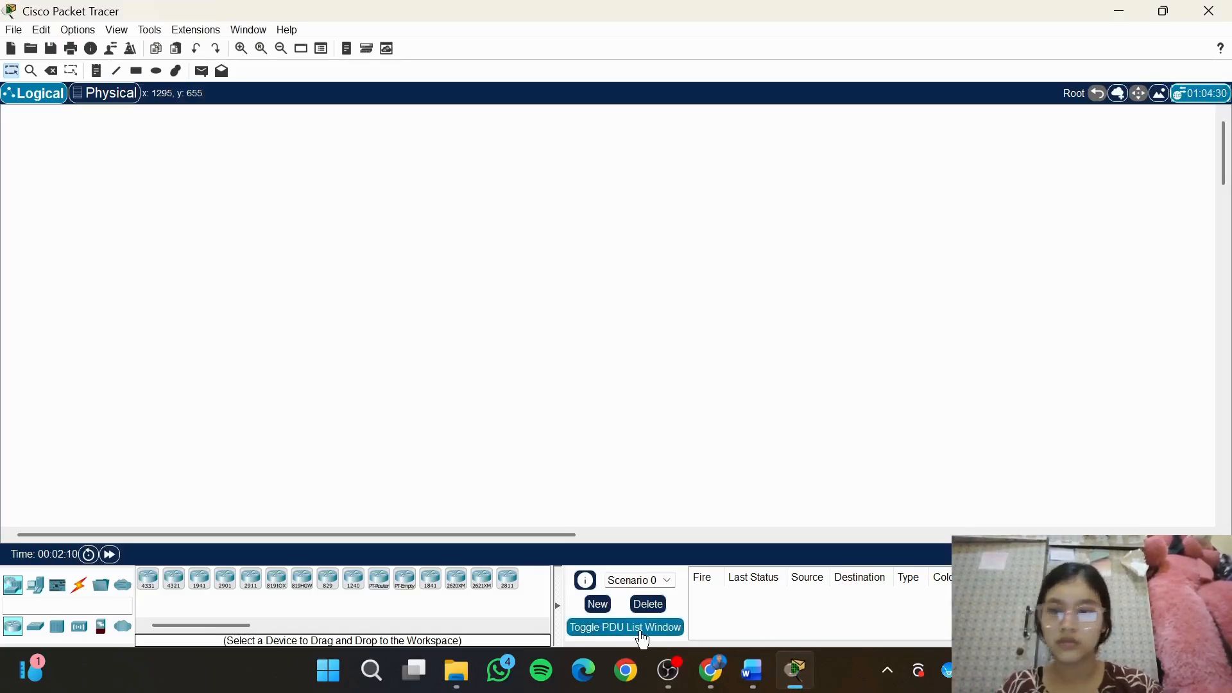
pyautogui.click(148, 580)
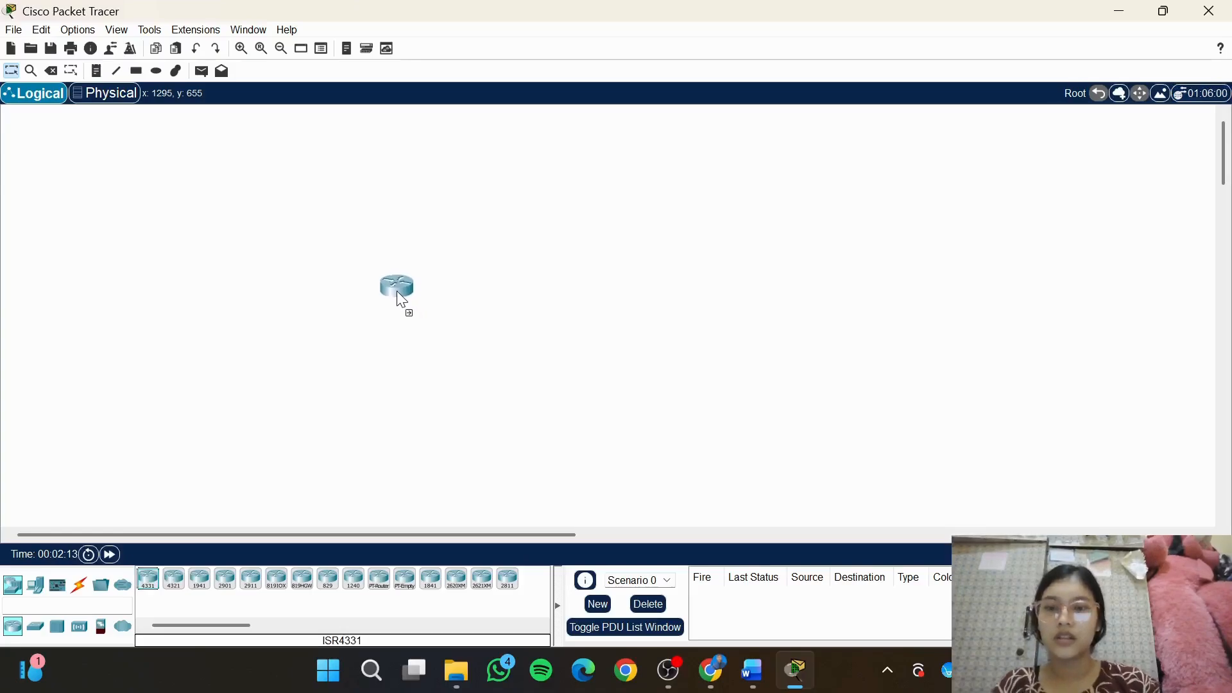
pyautogui.click(397, 294)
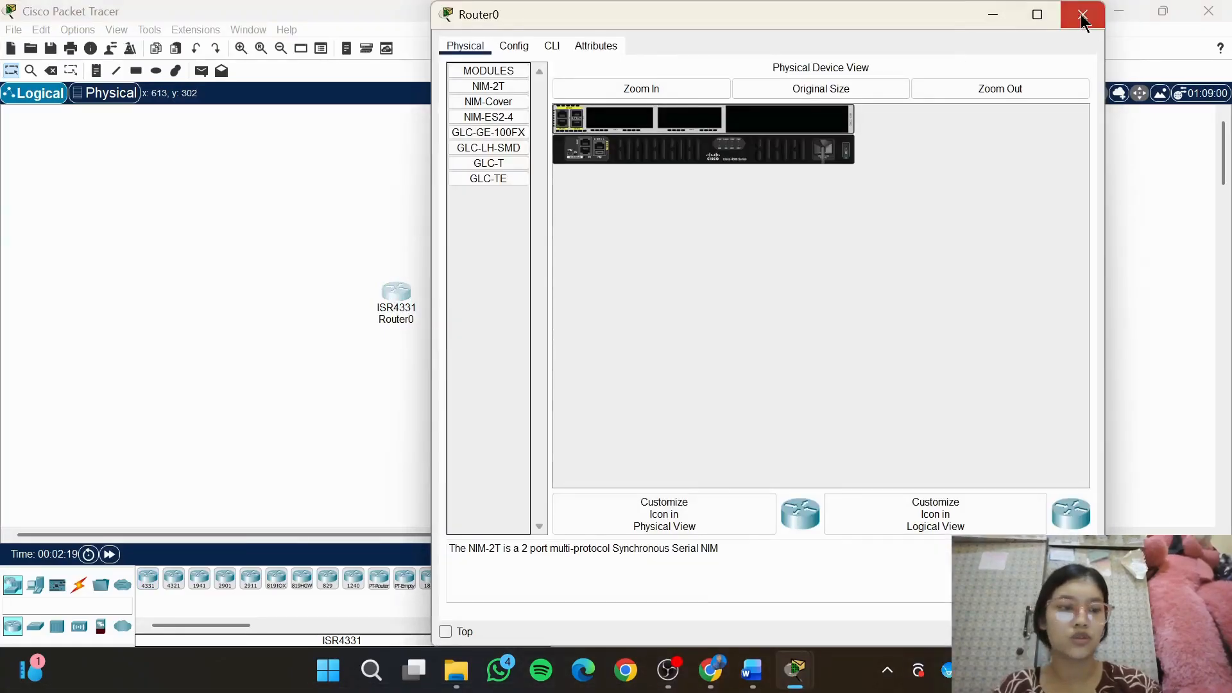
pyautogui.click(1082, 14)
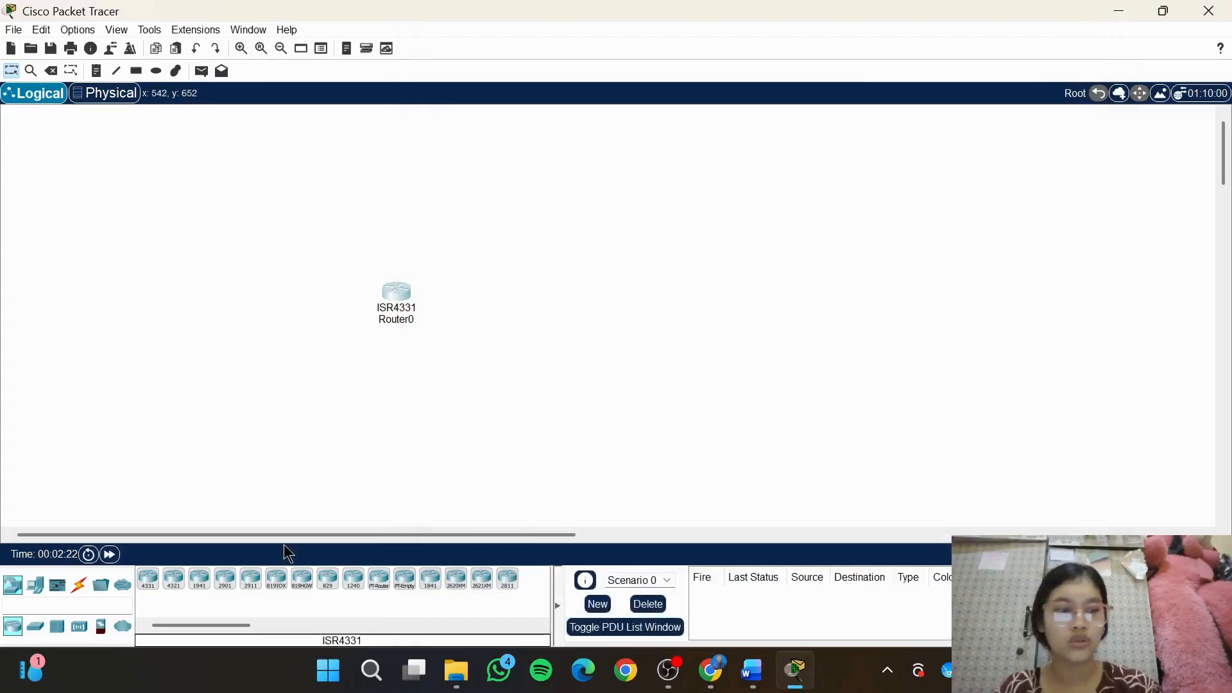
pyautogui.click(148, 579)
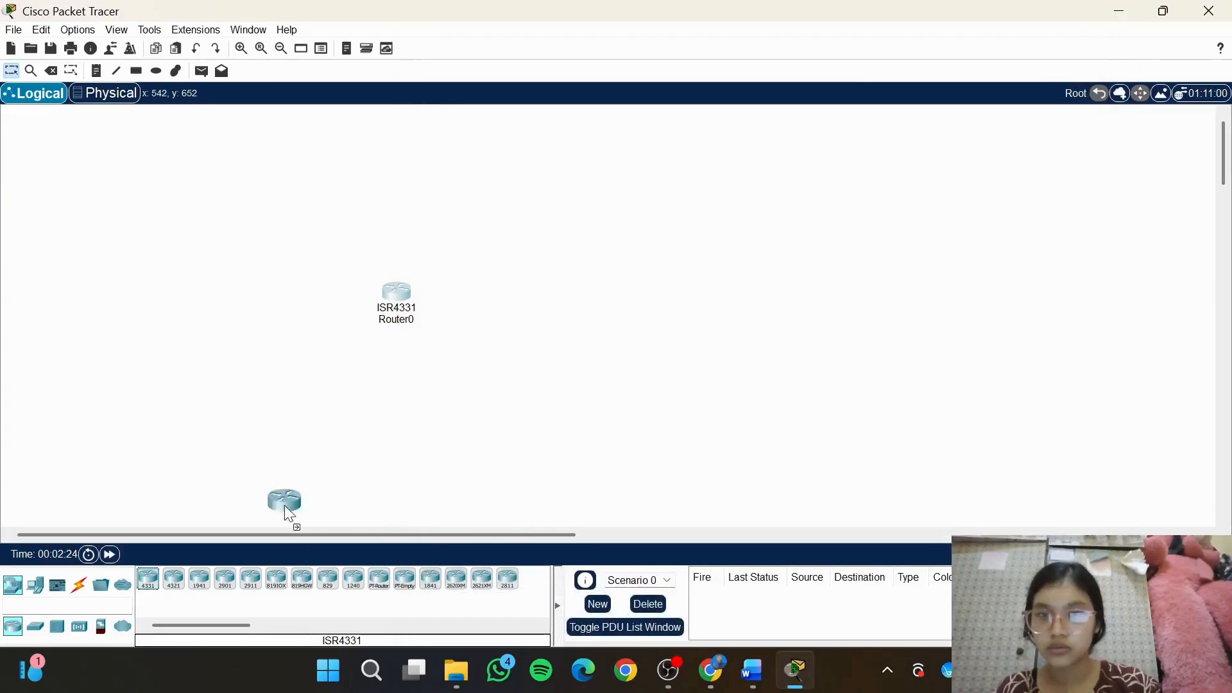
pyautogui.click(527, 307)
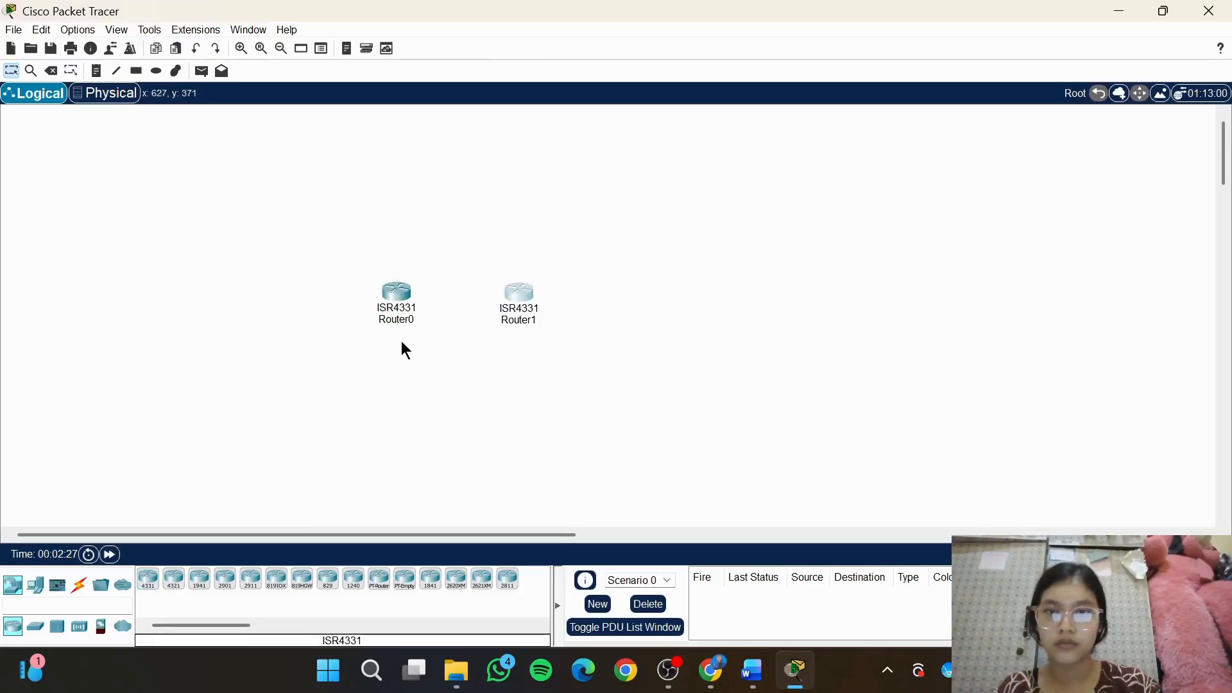
# Place a 2960 switch in the workspace to the left of Router0
pyautogui.click(37, 628)
pyautogui.moveTo(149, 587); pyautogui.dragTo(274, 311)
pyautogui.click(273, 322)
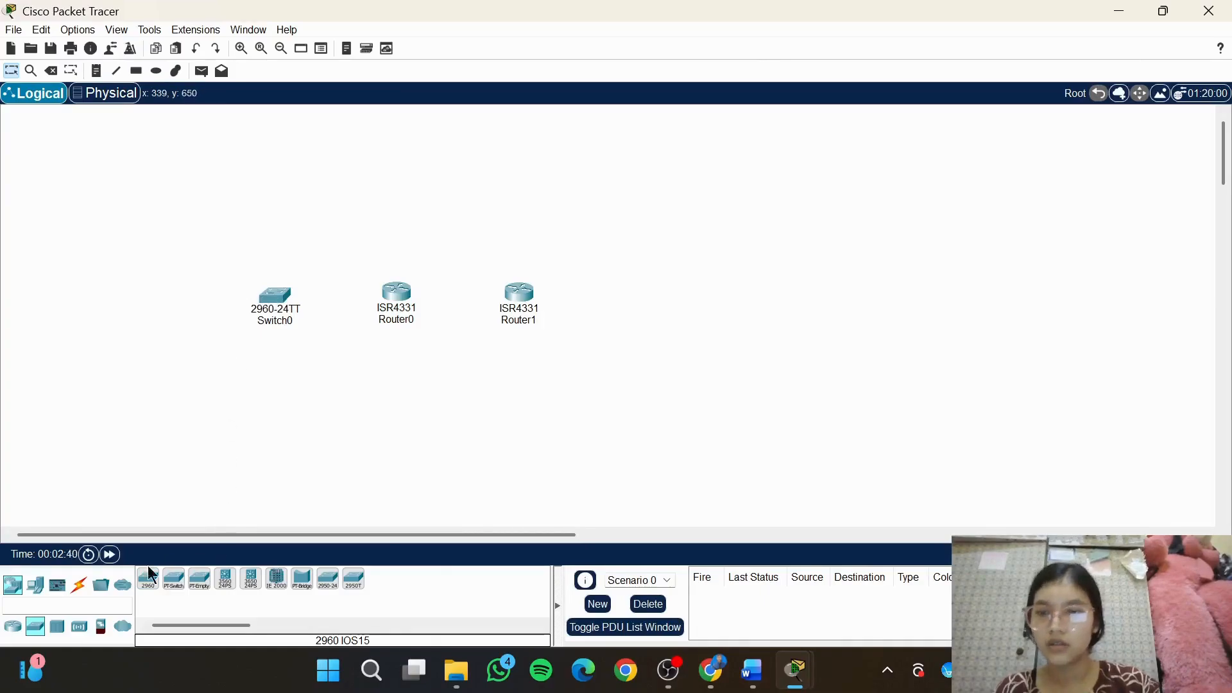
# Add a PC to the left of the switch and a server to the right of Router1
pyautogui.click(36, 585)
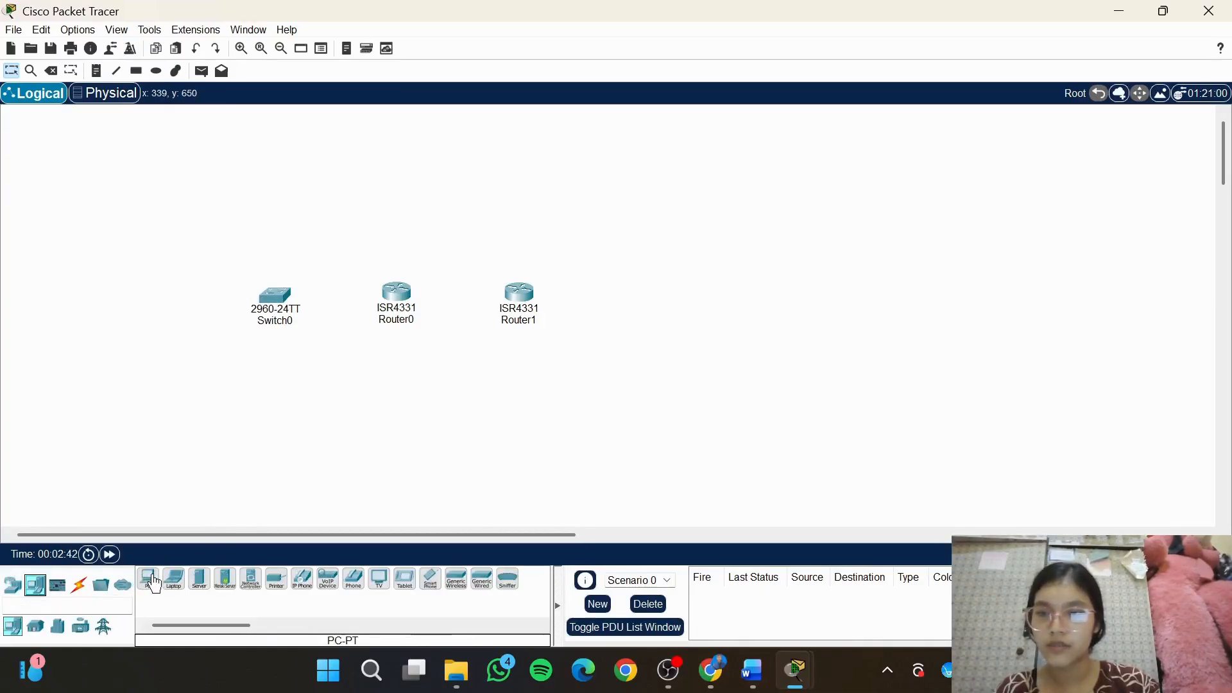
pyautogui.moveTo(154, 584); pyautogui.dragTo(123, 311)
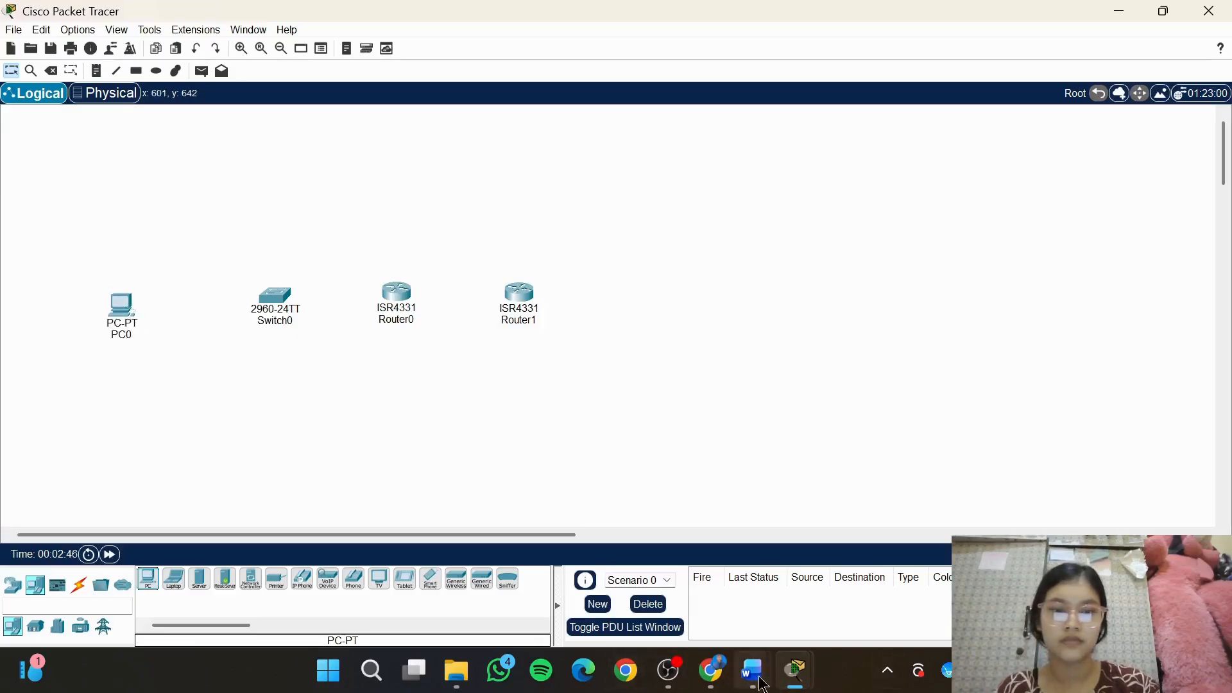
pyautogui.moveTo(752, 670)
pyautogui.moveTo(828, 559)
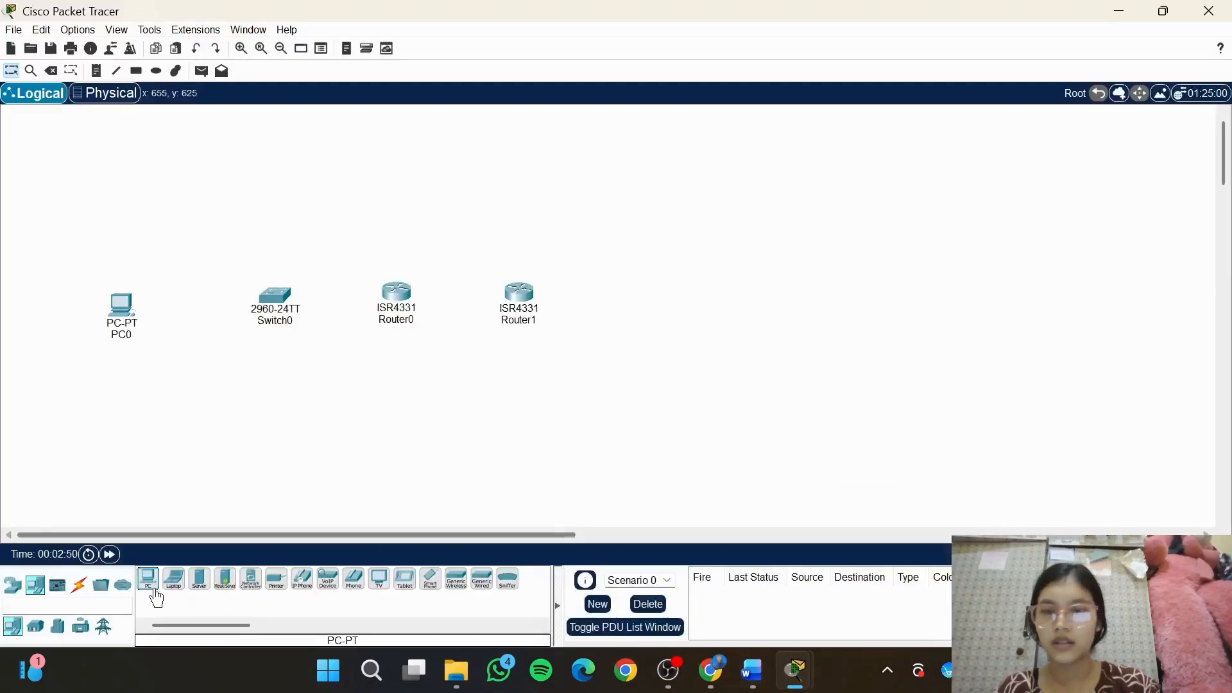
pyautogui.moveTo(199, 580); pyautogui.dragTo(677, 292)
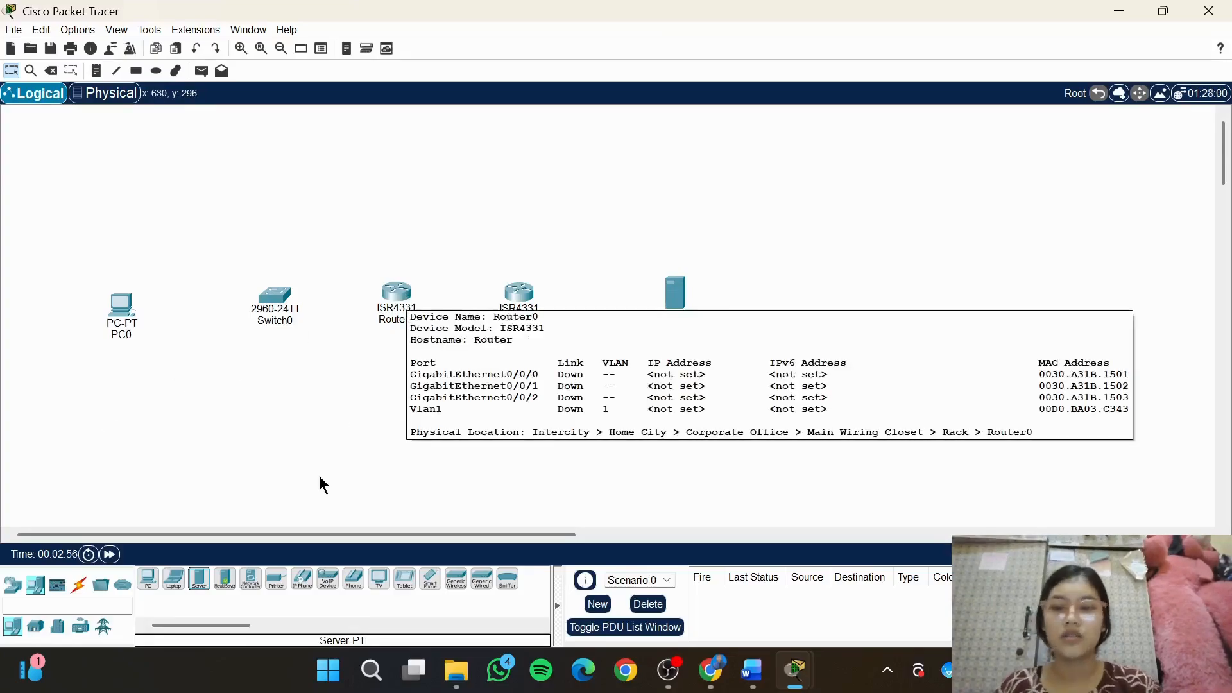
# Connect PC0's FastEthernet0 to Switch0's FastEthernet0/6 with a copper straight-through cable
pyautogui.click(78, 588)
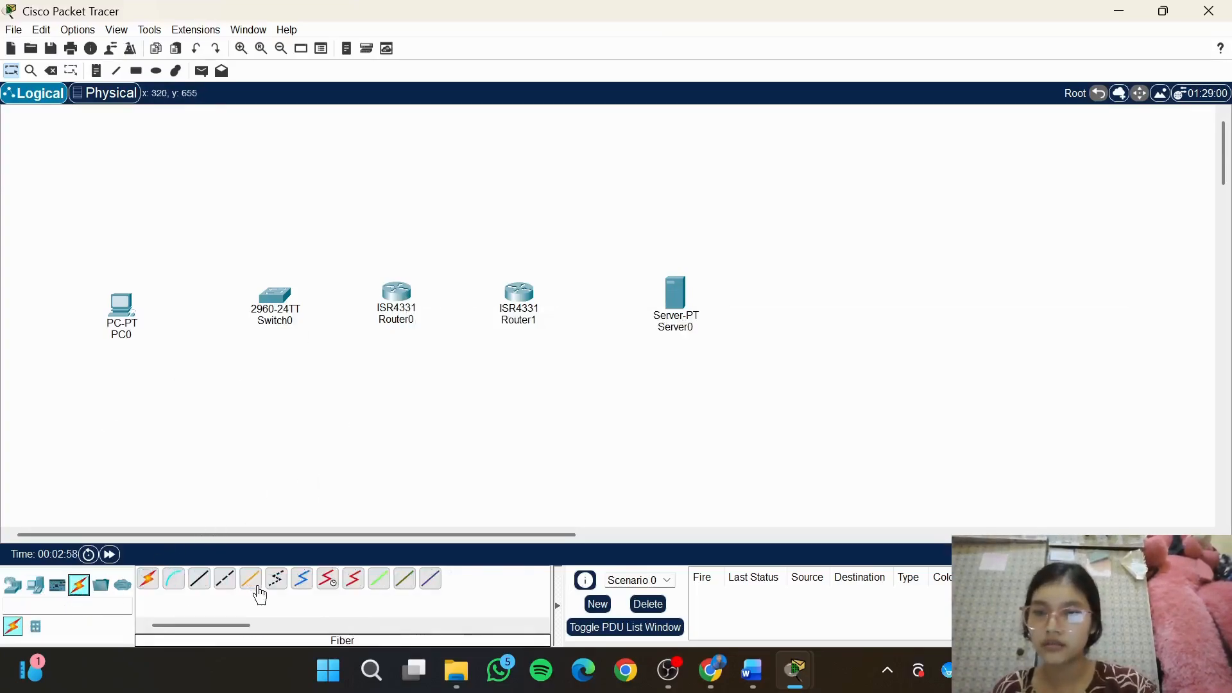
pyautogui.click(199, 581)
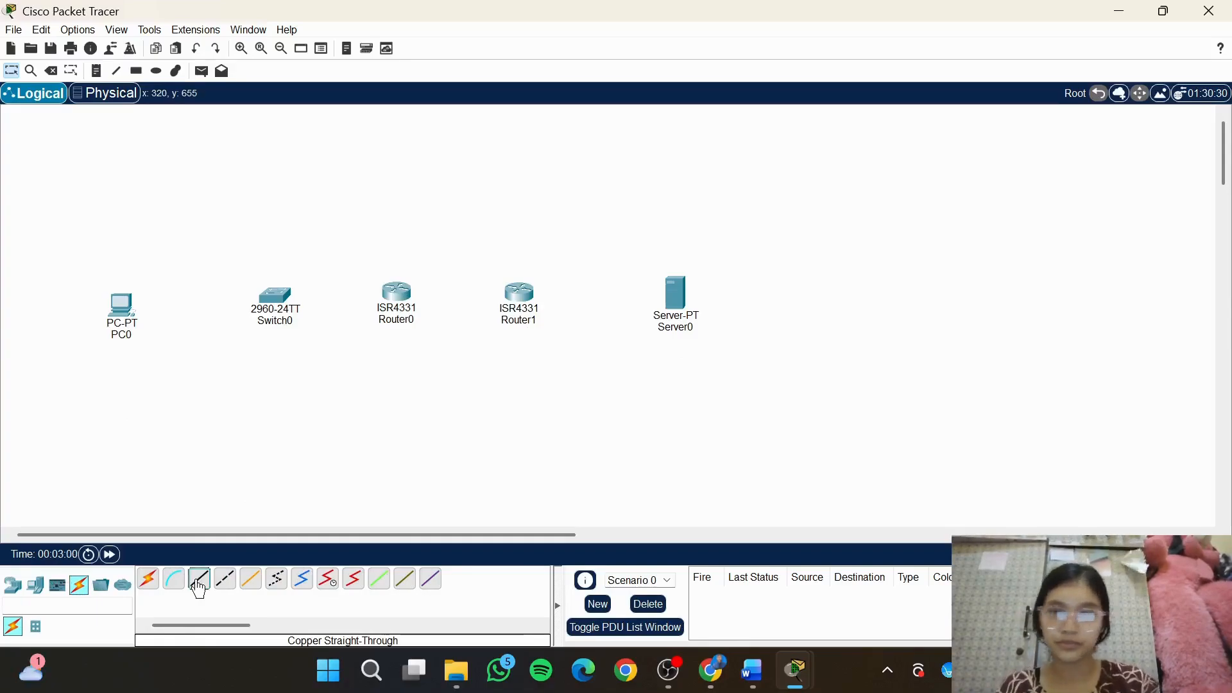
pyautogui.click(122, 311)
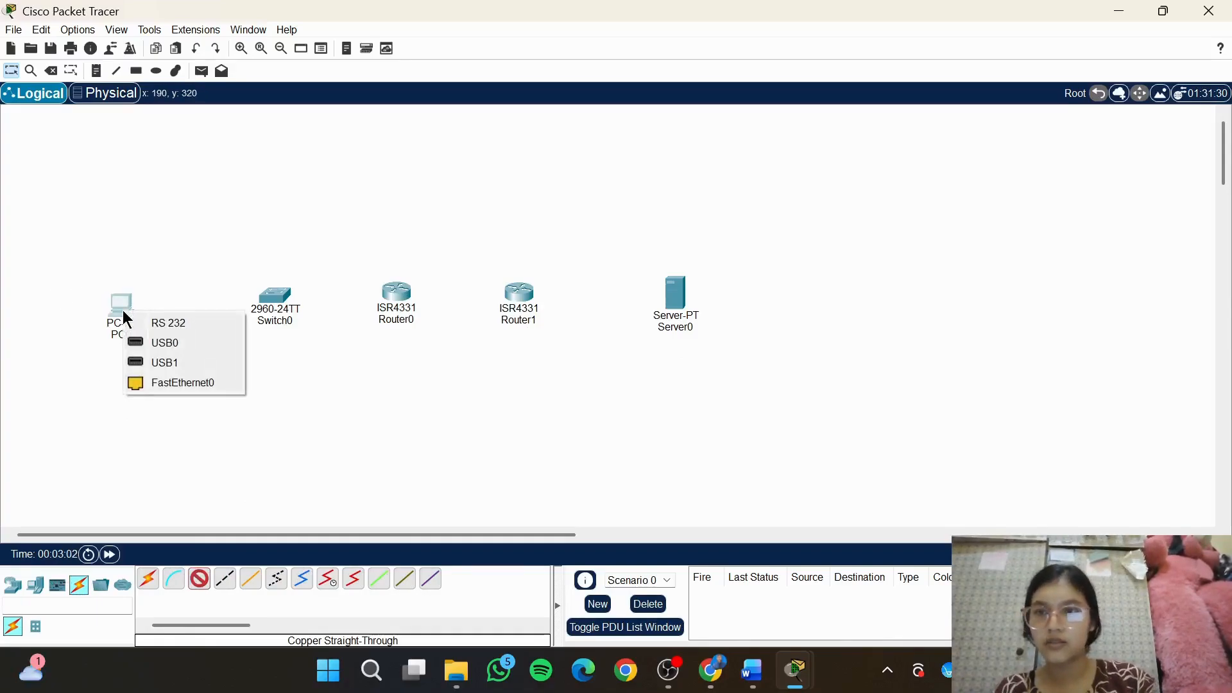
pyautogui.click(205, 382)
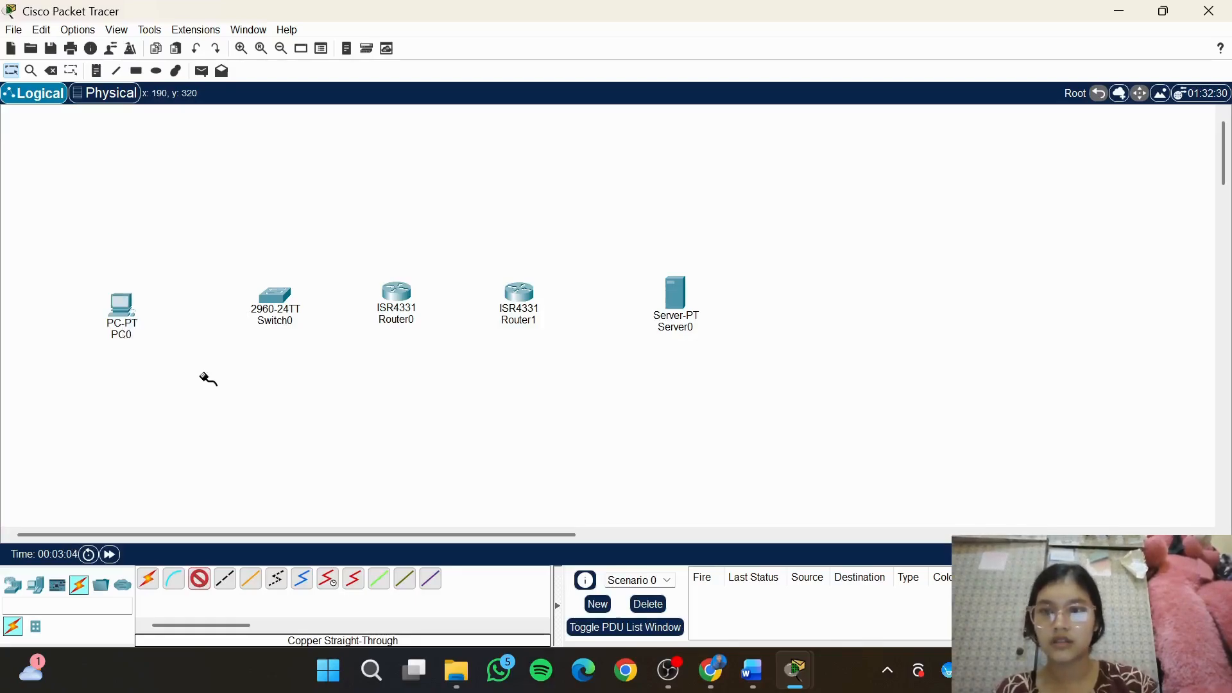
pyautogui.click(273, 297)
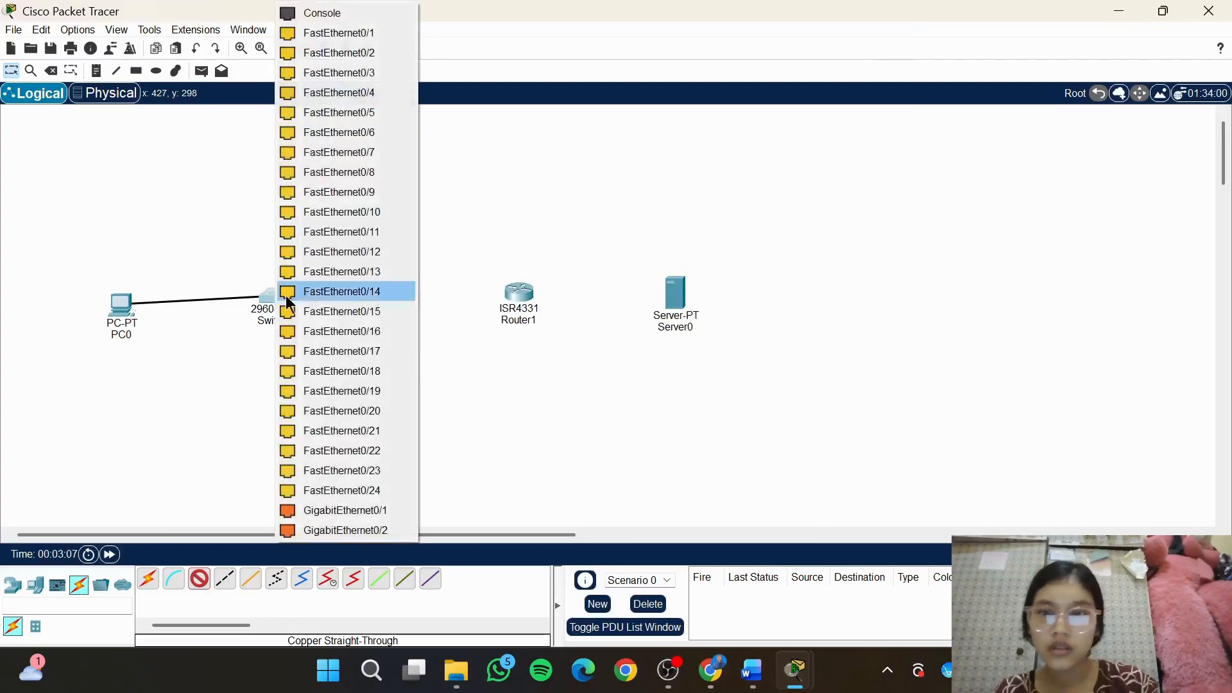
pyautogui.click(352, 132)
# Check the topology diagram and connect Switch0's FastEthernet0/5 to Router0's GigabitEthernet0/0/1 with a copper straight-through cable
pyautogui.moveTo(752, 669)
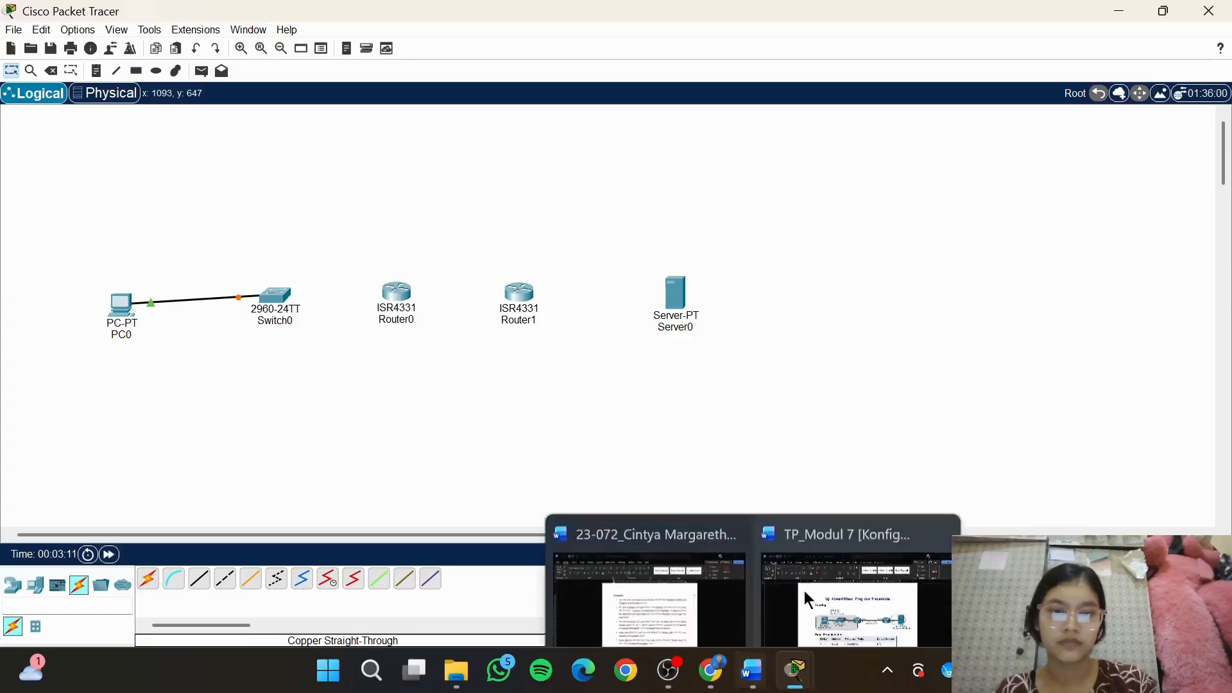
pyautogui.moveTo(822, 567)
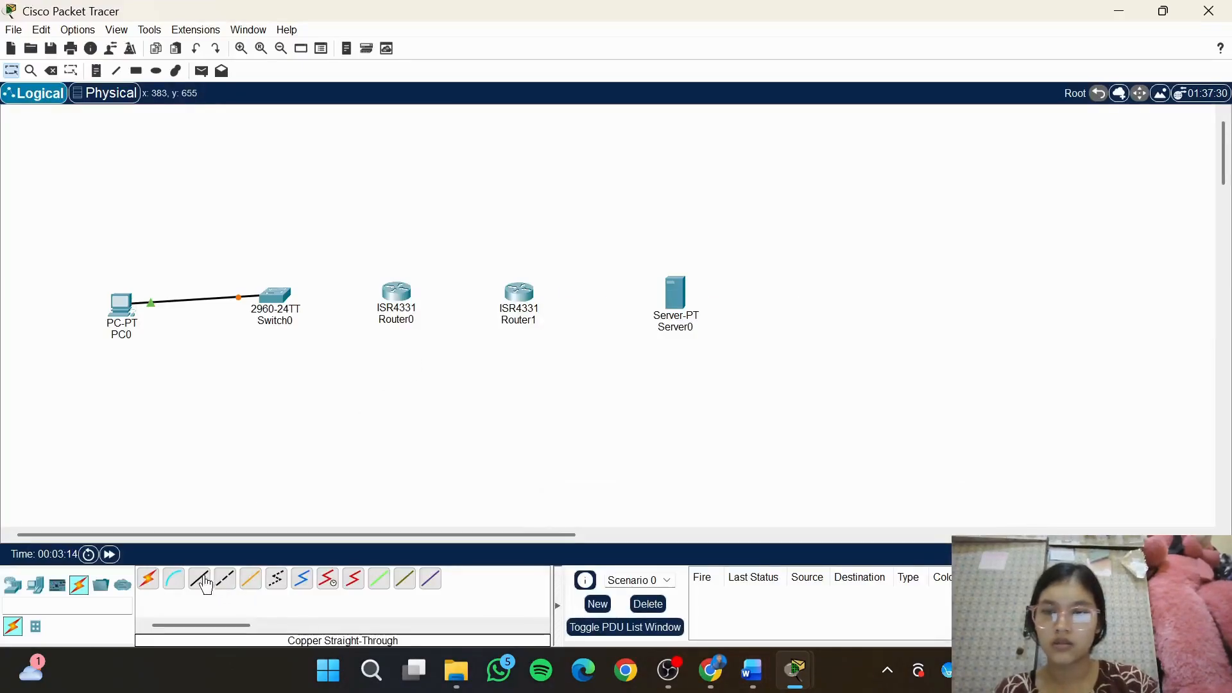
pyautogui.click(204, 584)
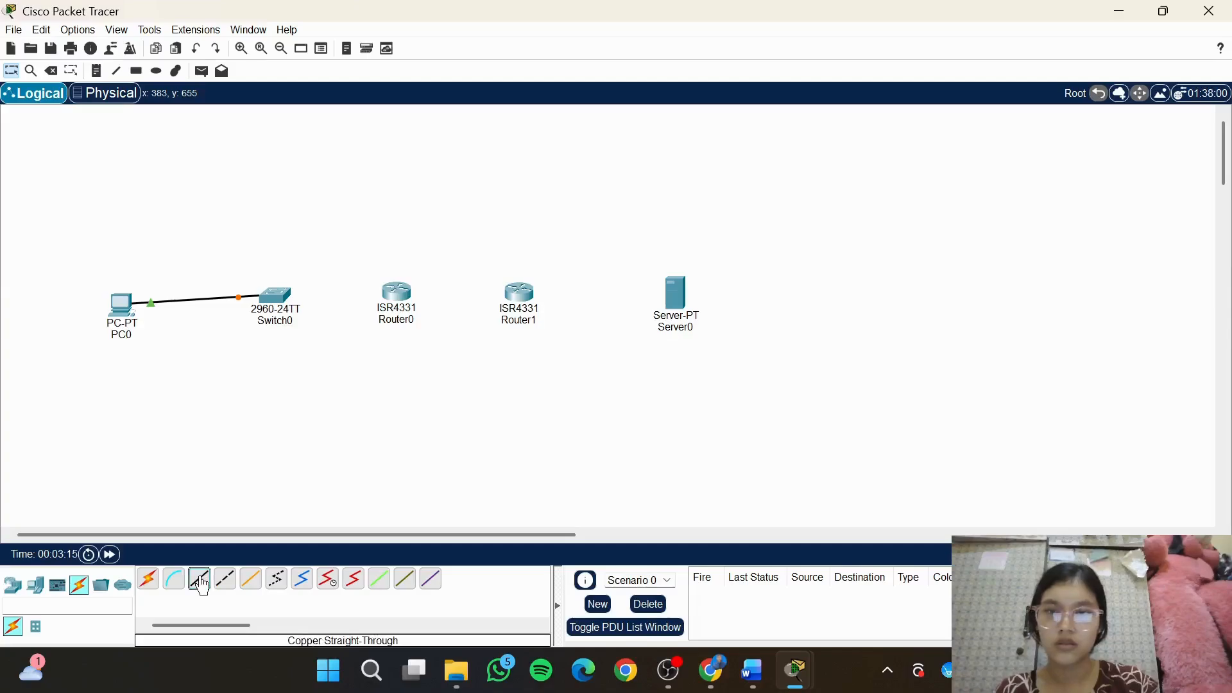
pyautogui.click(278, 295)
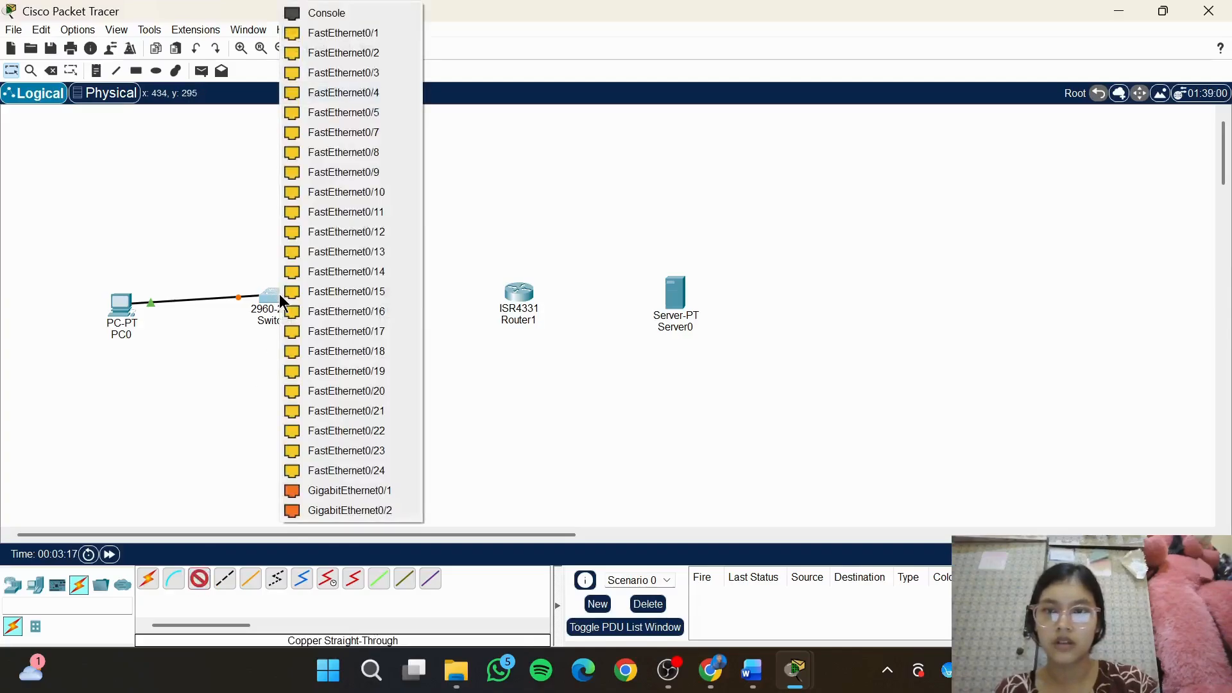
pyautogui.click(344, 113)
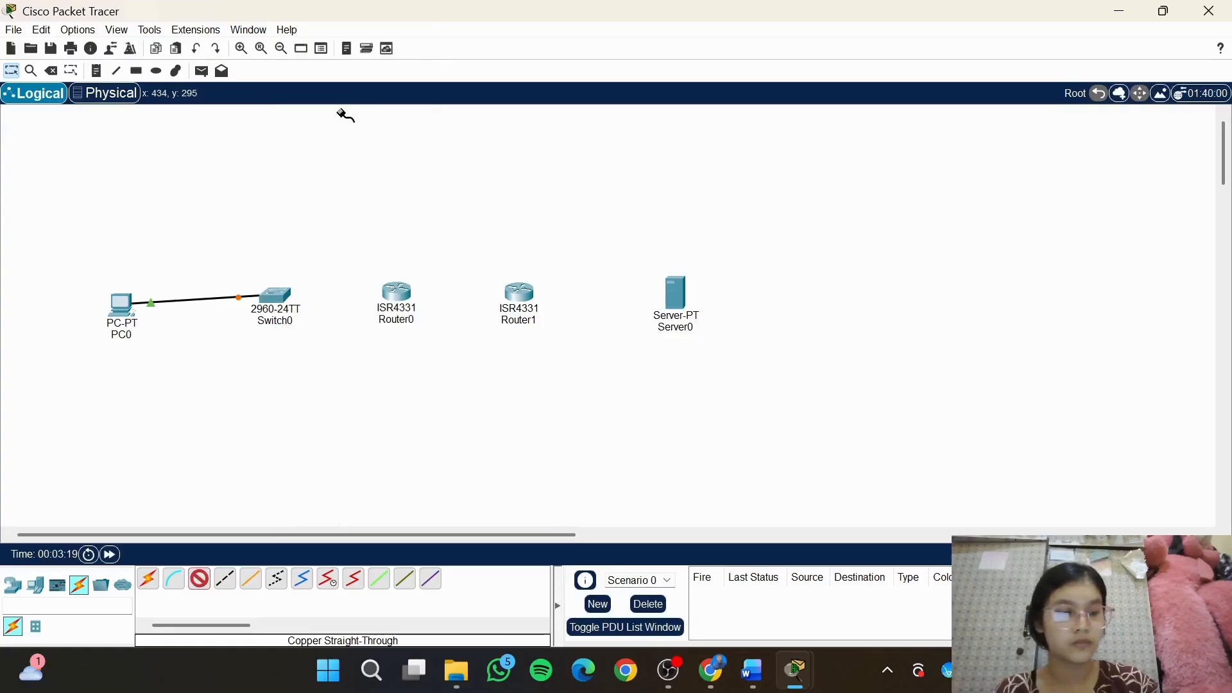
pyautogui.click(404, 299)
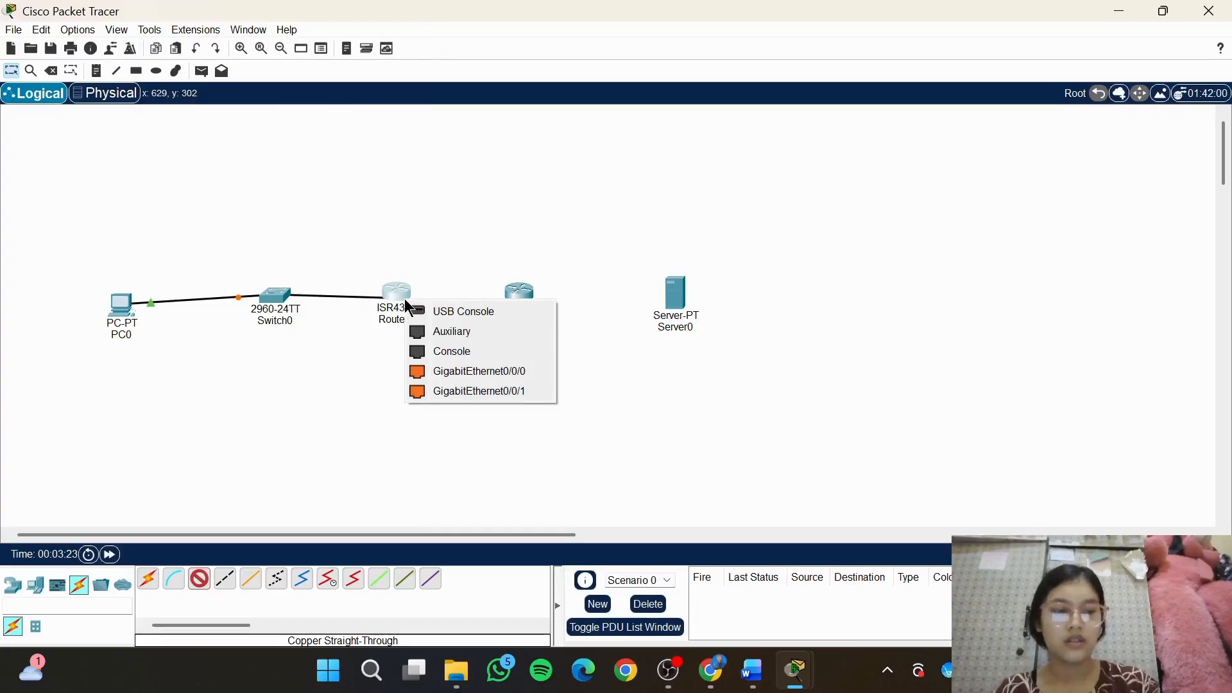
pyautogui.click(475, 392)
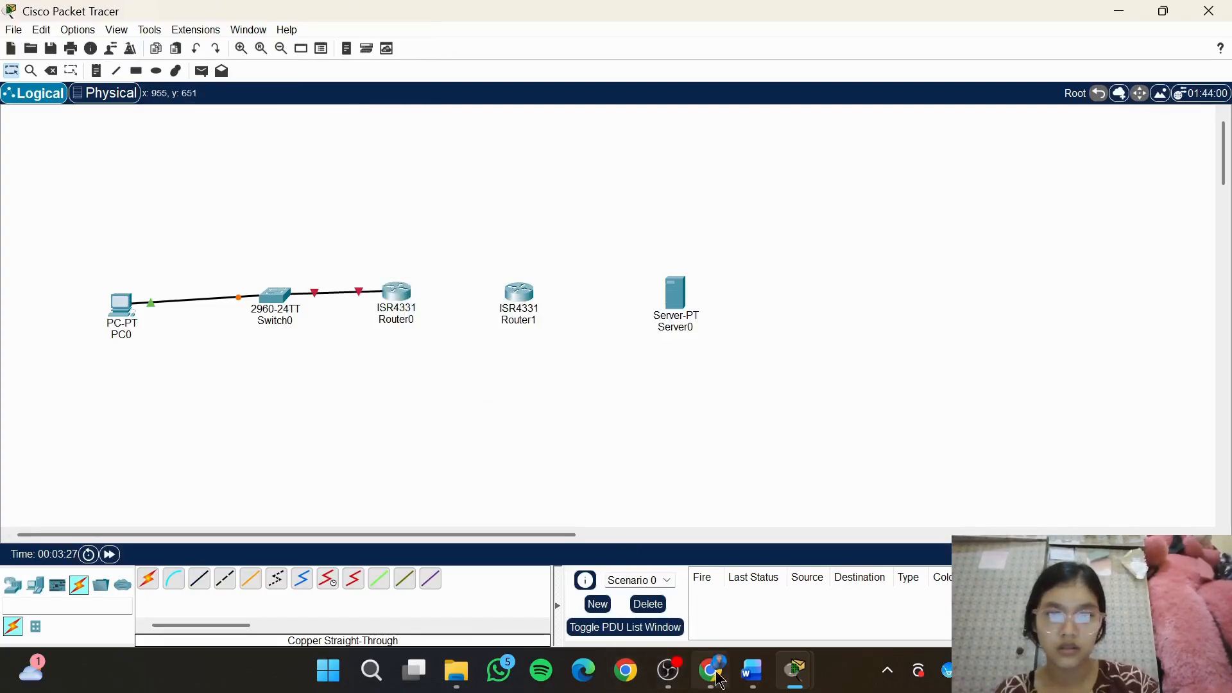
# Connect Router0's GigabitEthernet0/0/0 to Router1's GigabitEthernet0/0/0 with a copper straight-through cable
pyautogui.moveTo(752, 671)
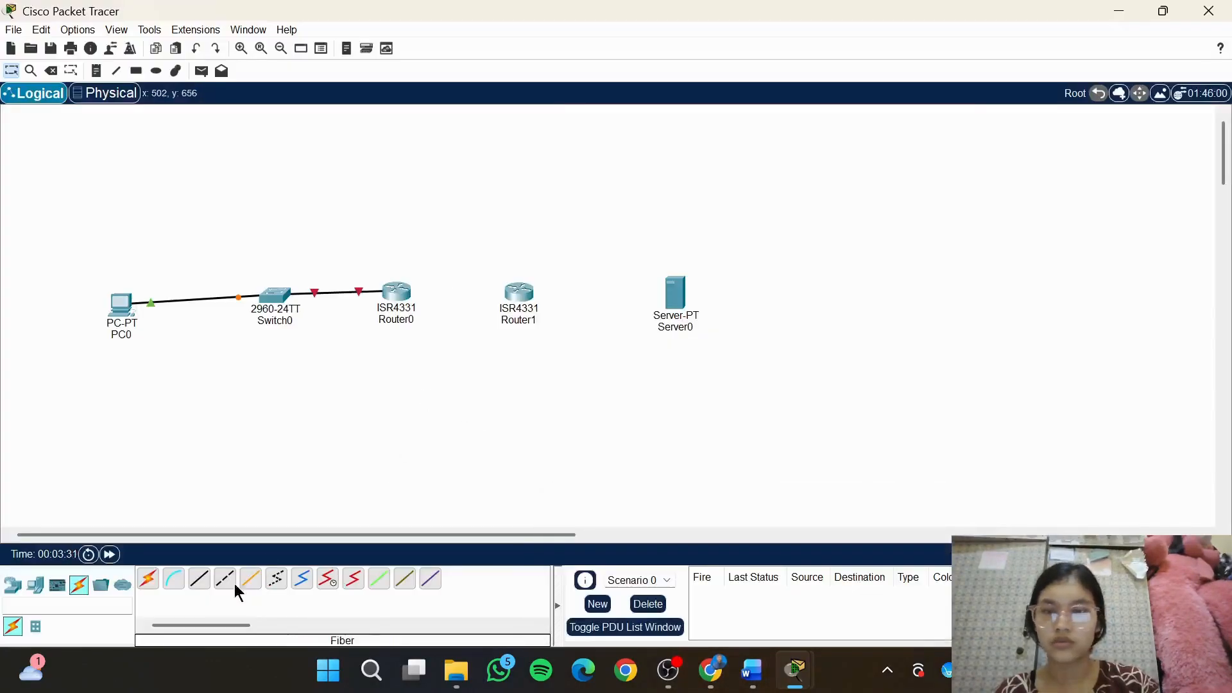
pyautogui.click(195, 581)
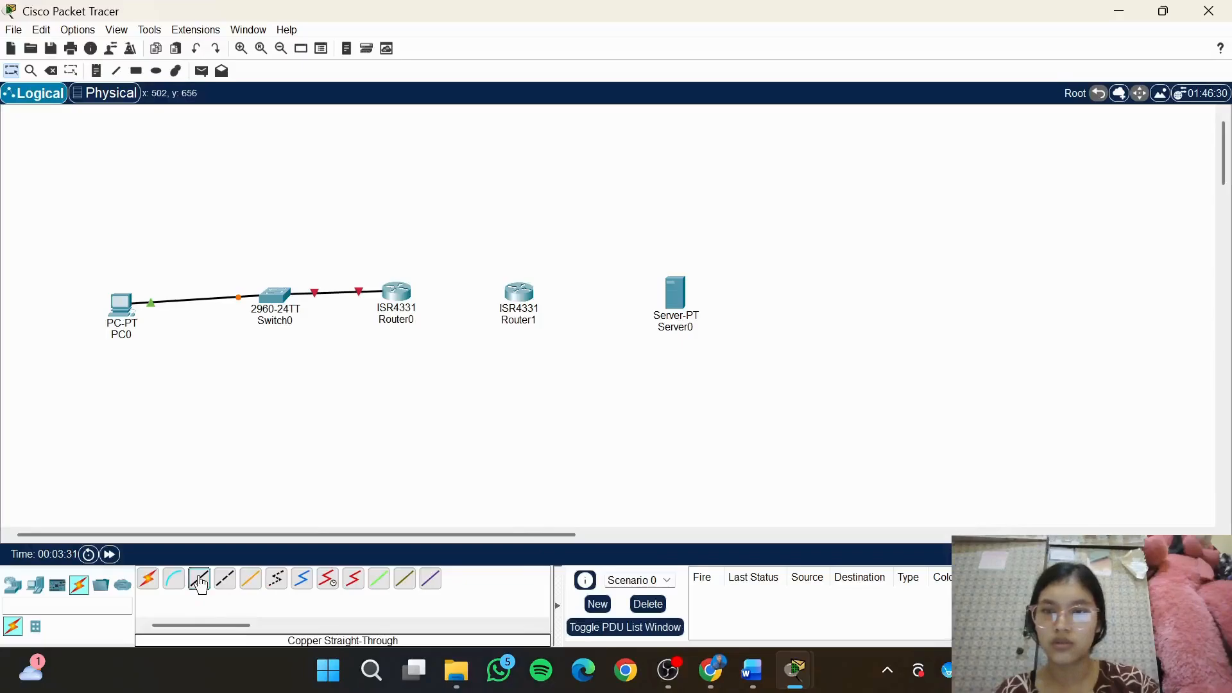
pyautogui.click(394, 292)
pyautogui.click(499, 362)
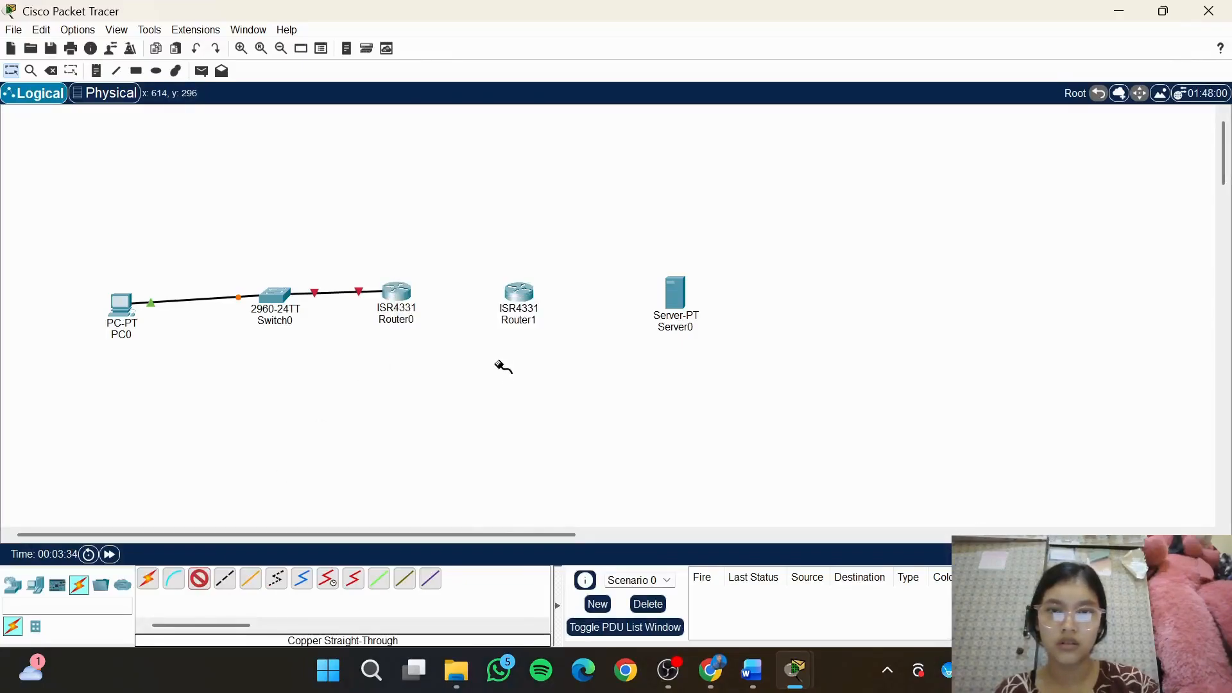
pyautogui.click(526, 290)
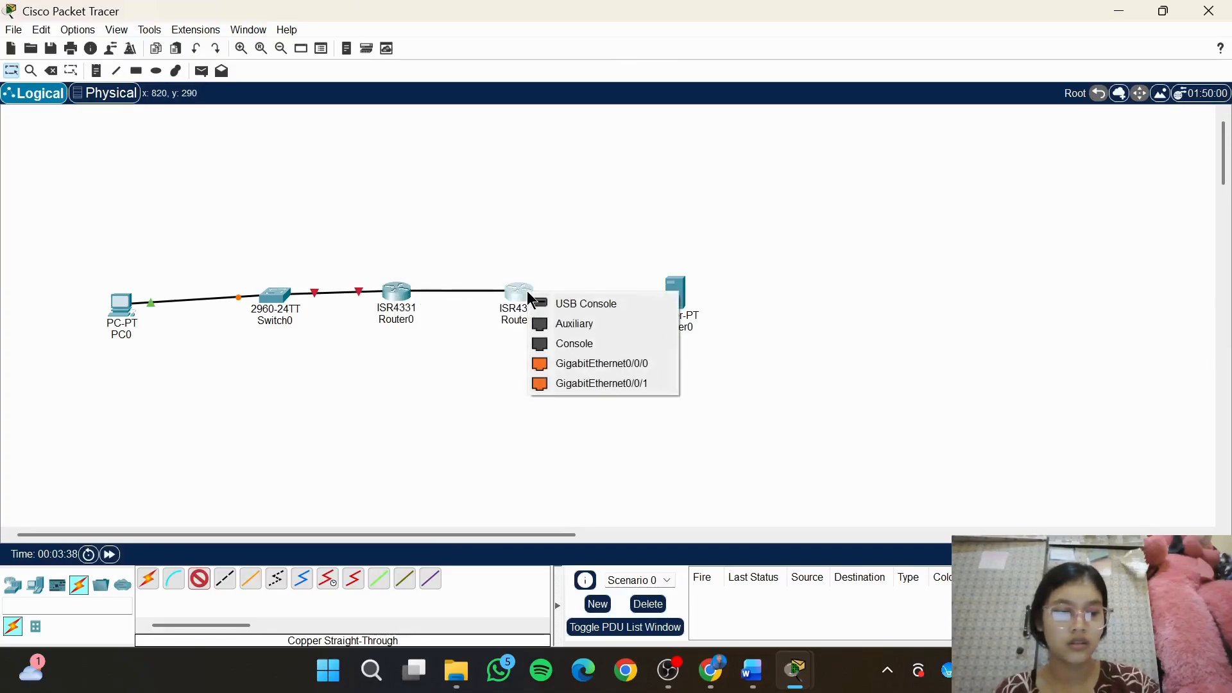
pyautogui.click(578, 363)
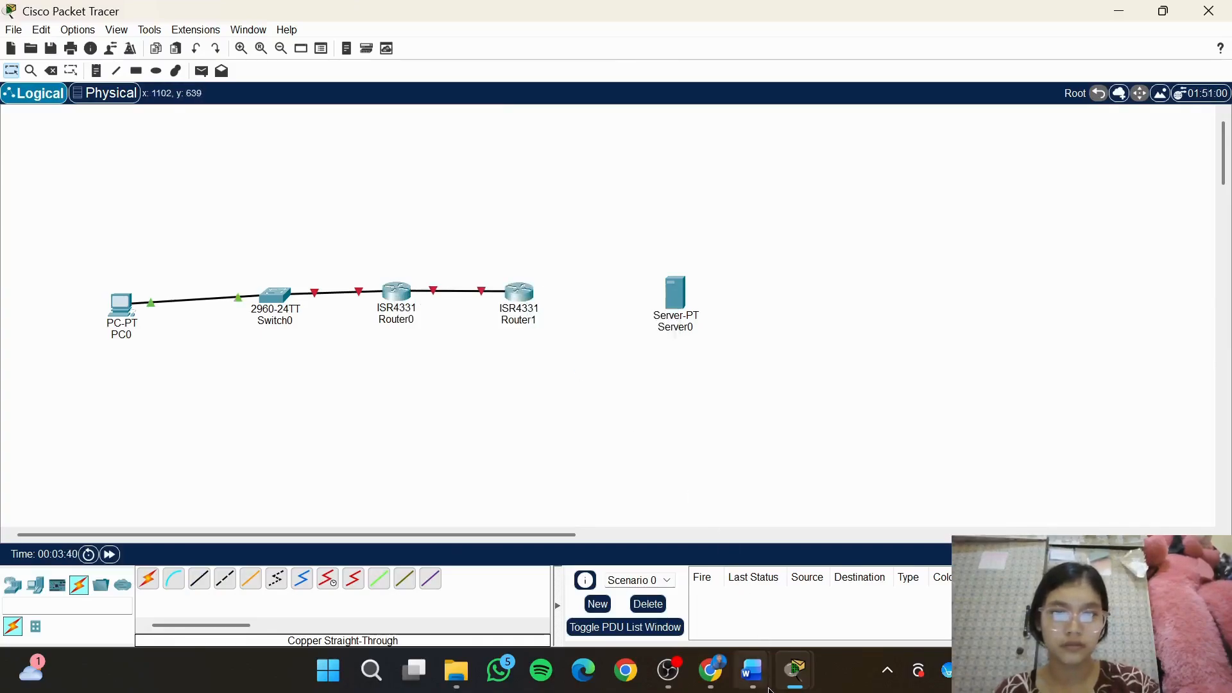
# Connect Router1's GigabitEthernet0/0/1 to Server0's FastEthernet0 with a copper straight-through cable, and move PC0 up level with Switch0
pyautogui.moveTo(752, 671)
pyautogui.moveTo(834, 571)
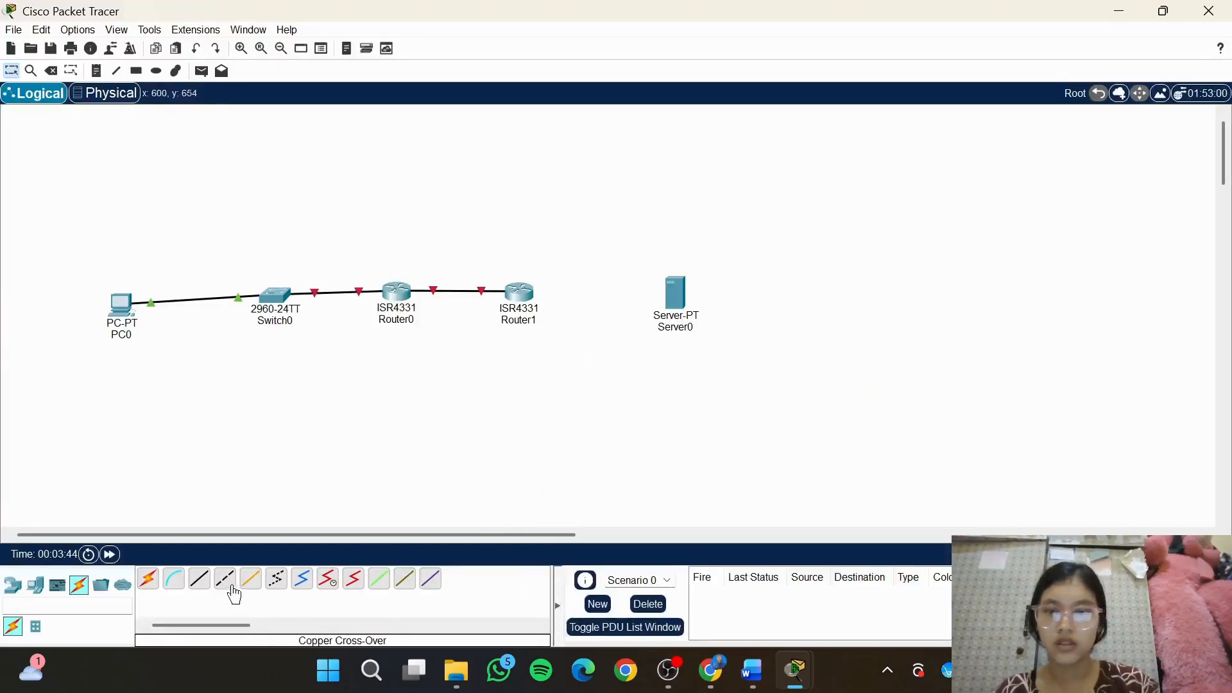
pyautogui.click(199, 578)
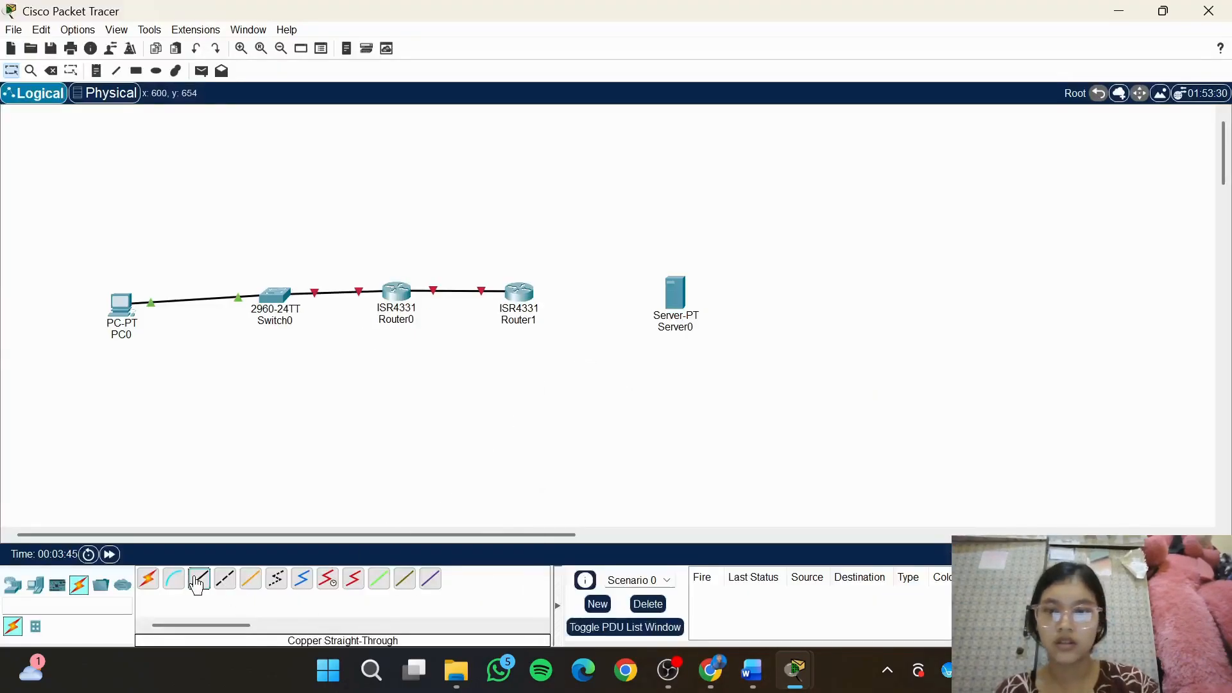
pyautogui.click(520, 294)
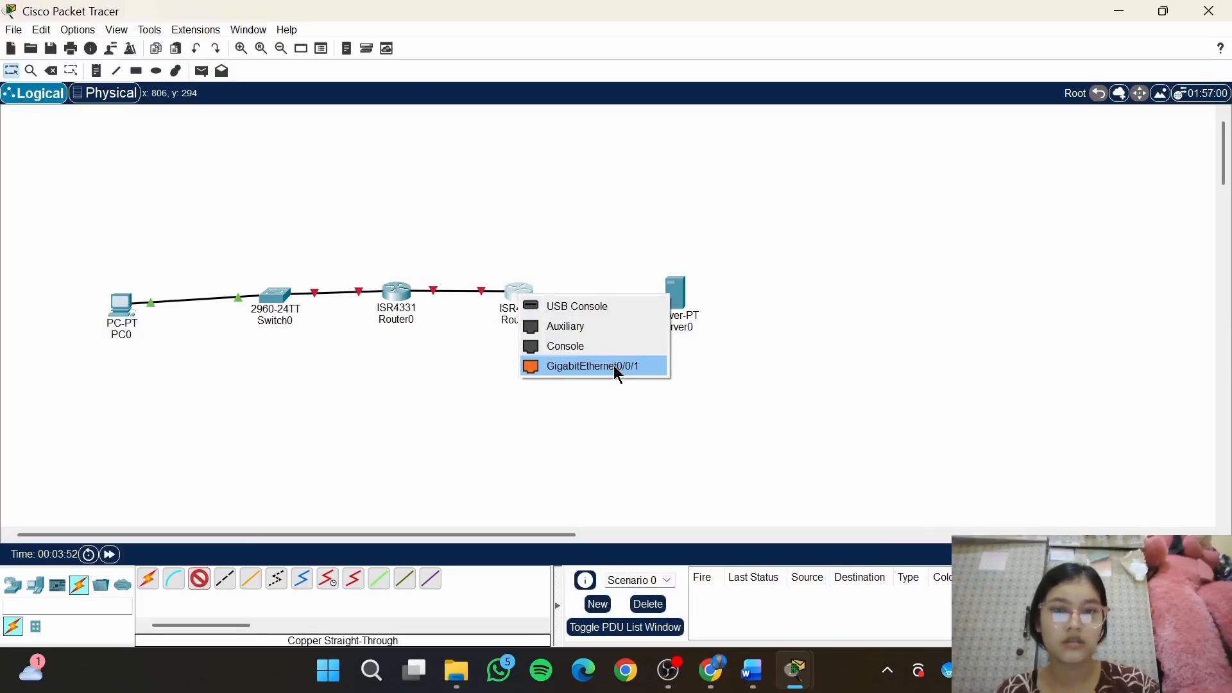
pyautogui.moveTo(751, 674)
pyautogui.moveTo(832, 581)
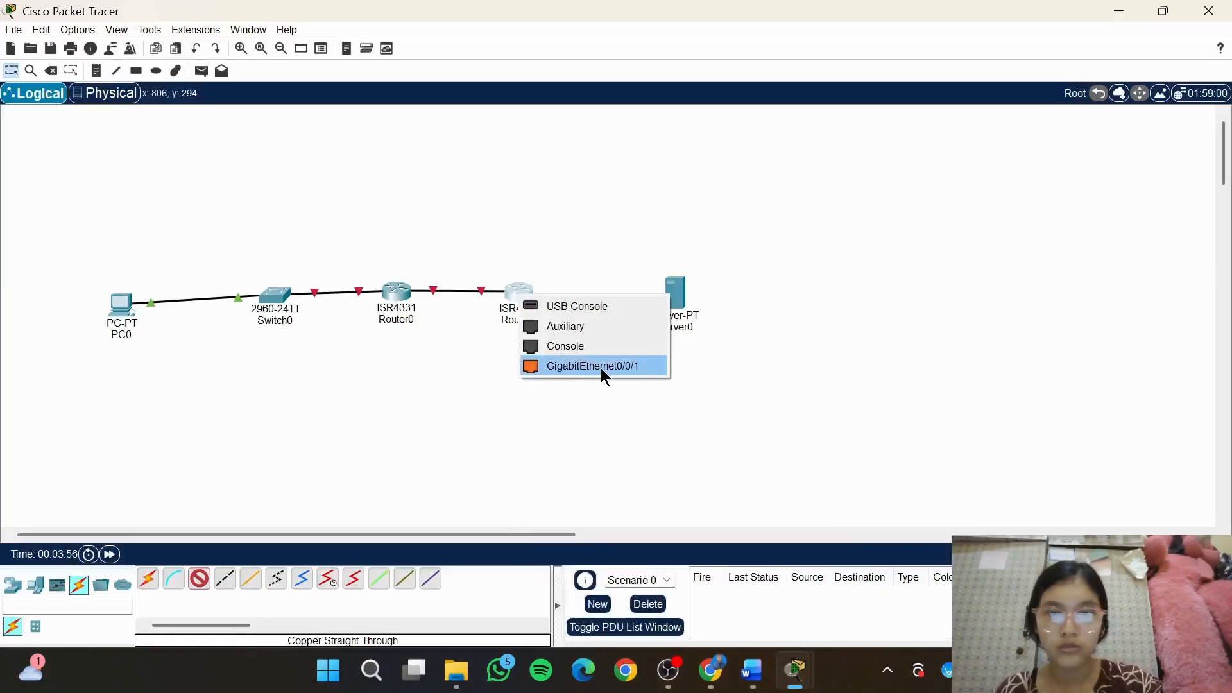
pyautogui.click(601, 367)
pyautogui.click(672, 293)
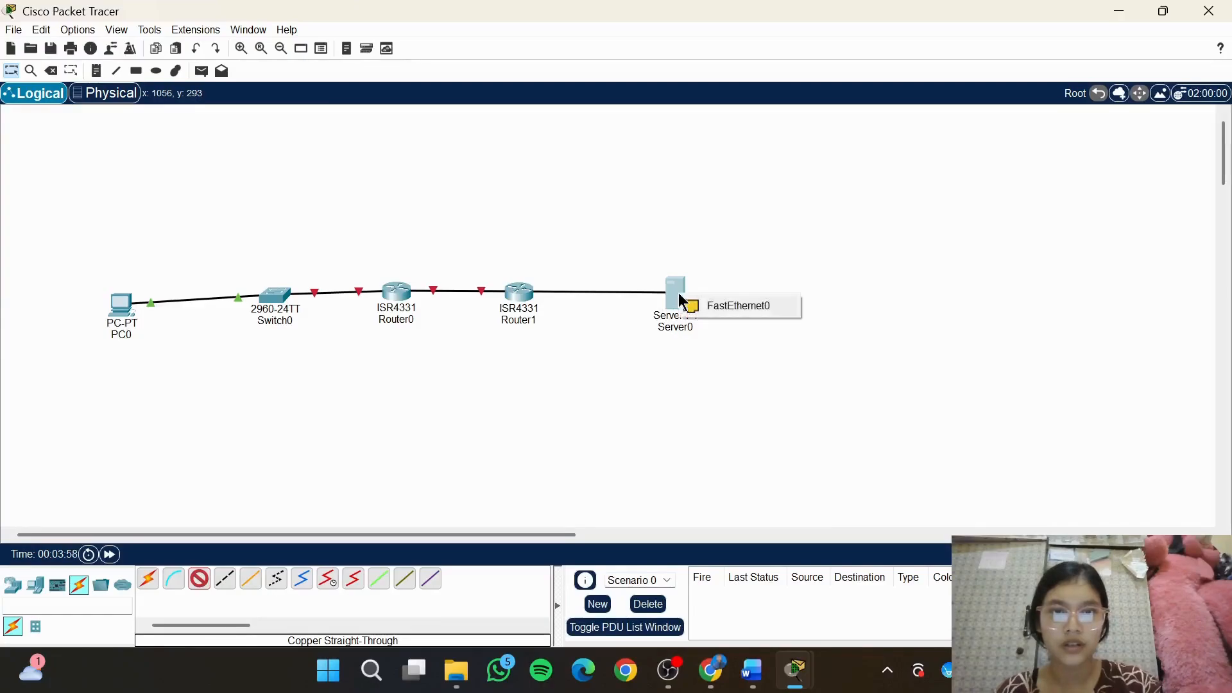
pyautogui.click(726, 303)
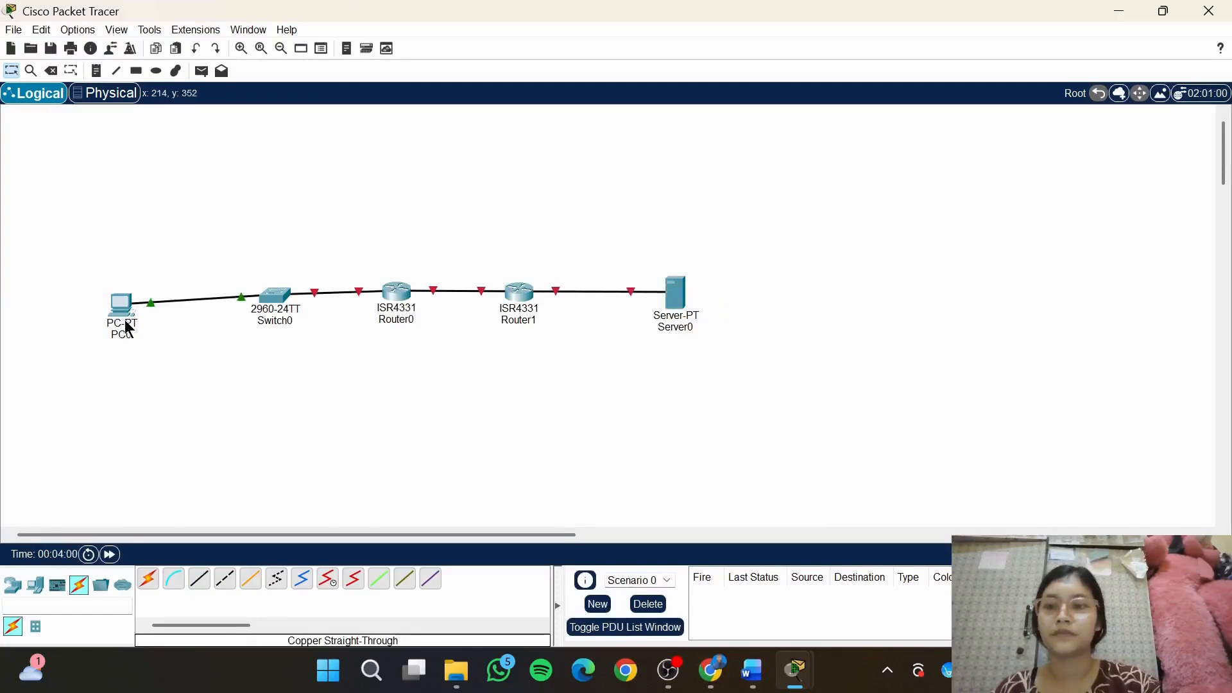
pyautogui.moveTo(119, 319); pyautogui.dragTo(119, 314)
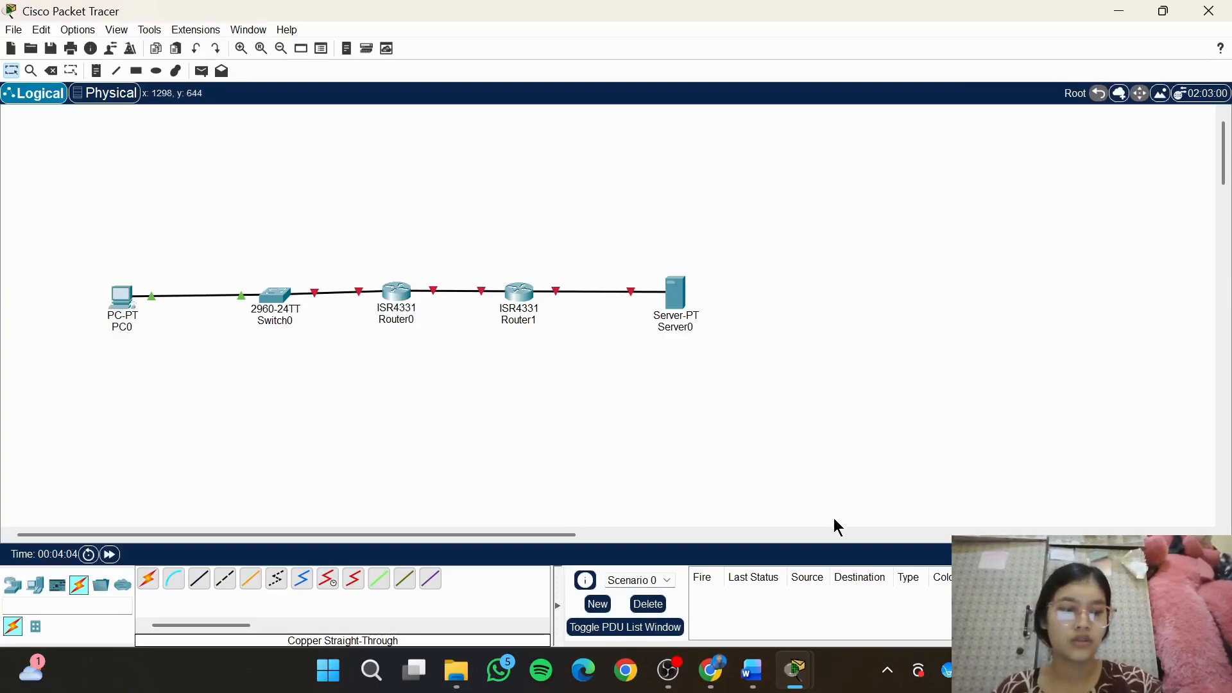
# Draw a cyan-filled (#00ffff) rectangle without an outline, spanning from PC0 across Switch0 to Router0
pyautogui.moveTo(750, 670)
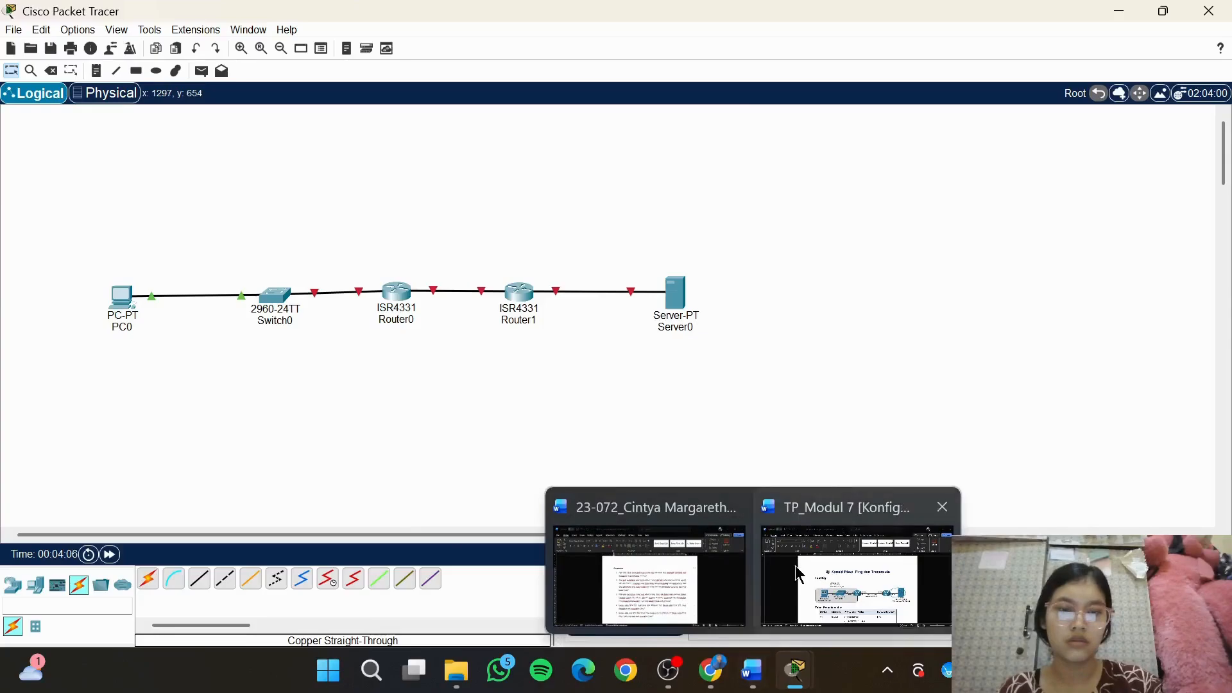
pyautogui.moveTo(798, 574)
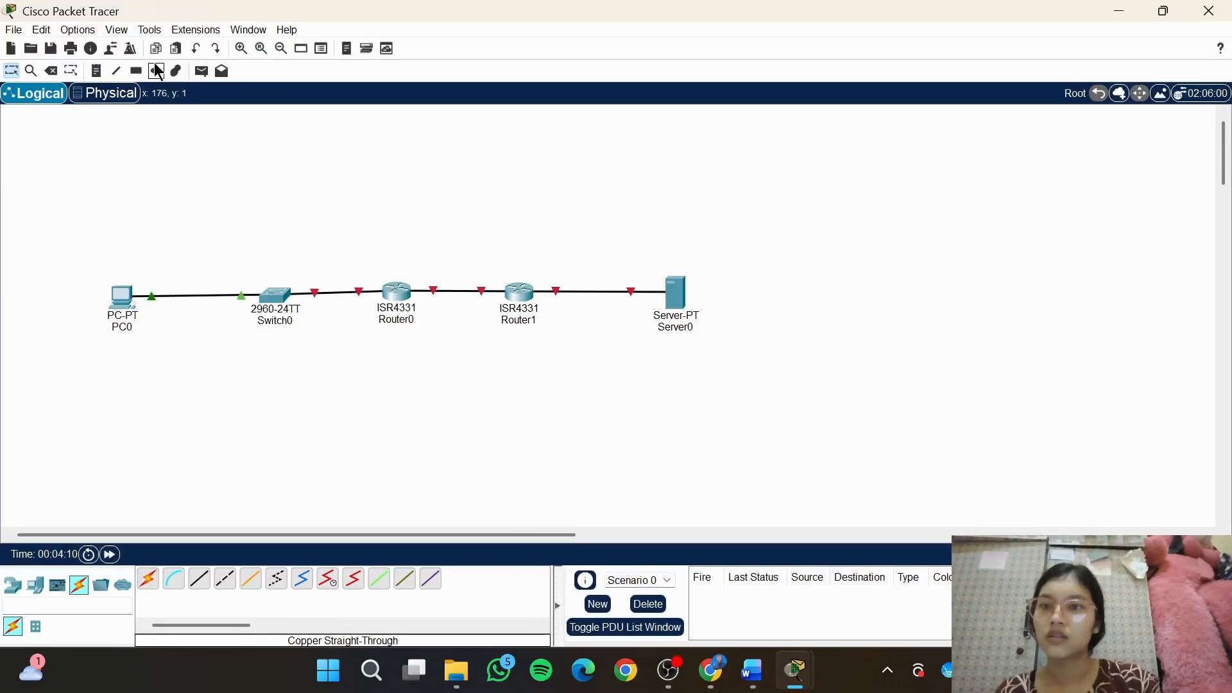
pyautogui.click(135, 70)
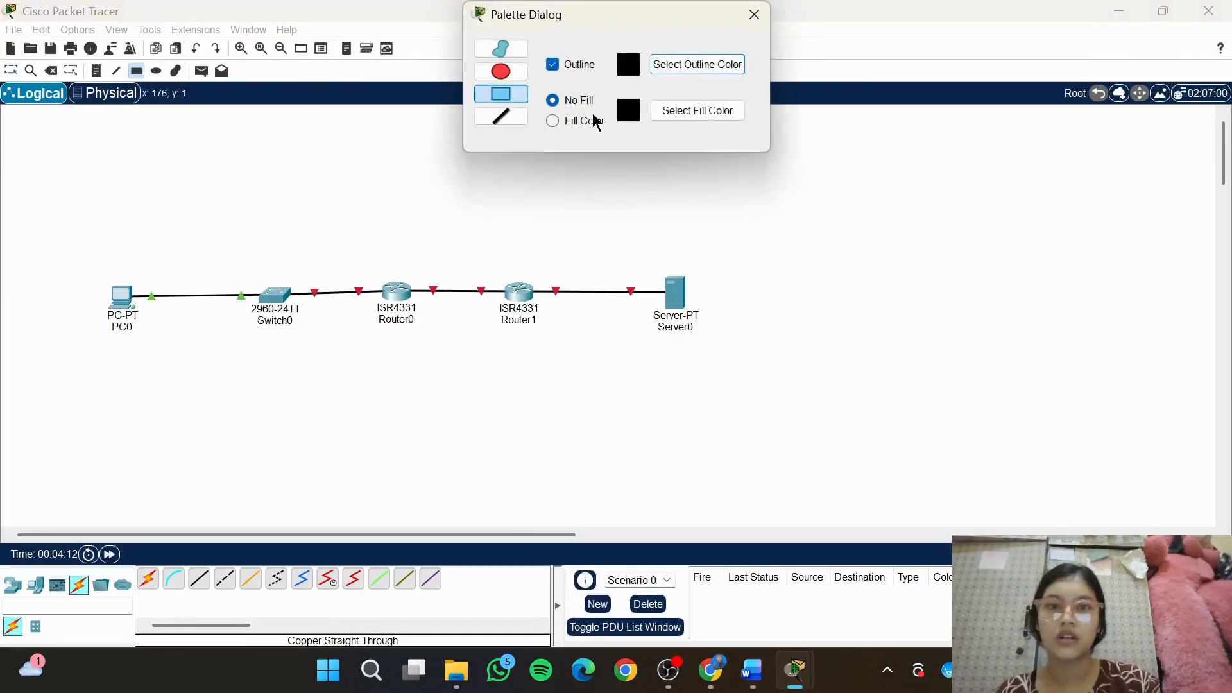
pyautogui.moveTo(650, 13); pyautogui.dragTo(644, 74)
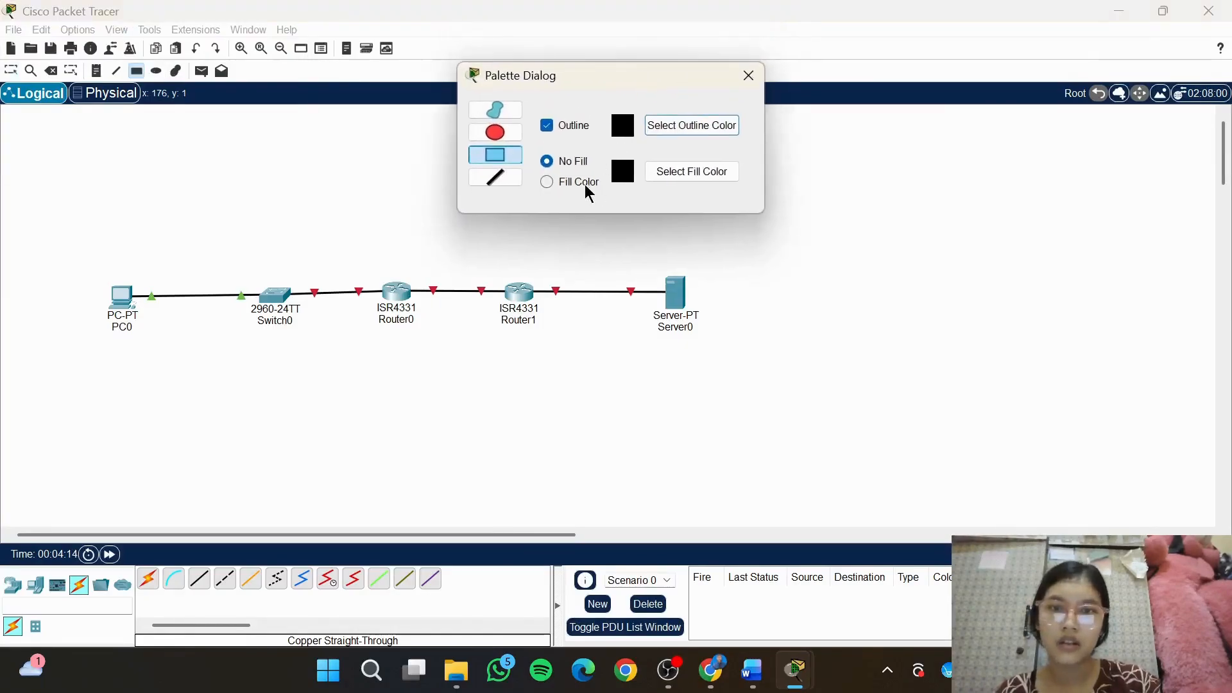
pyautogui.click(544, 182)
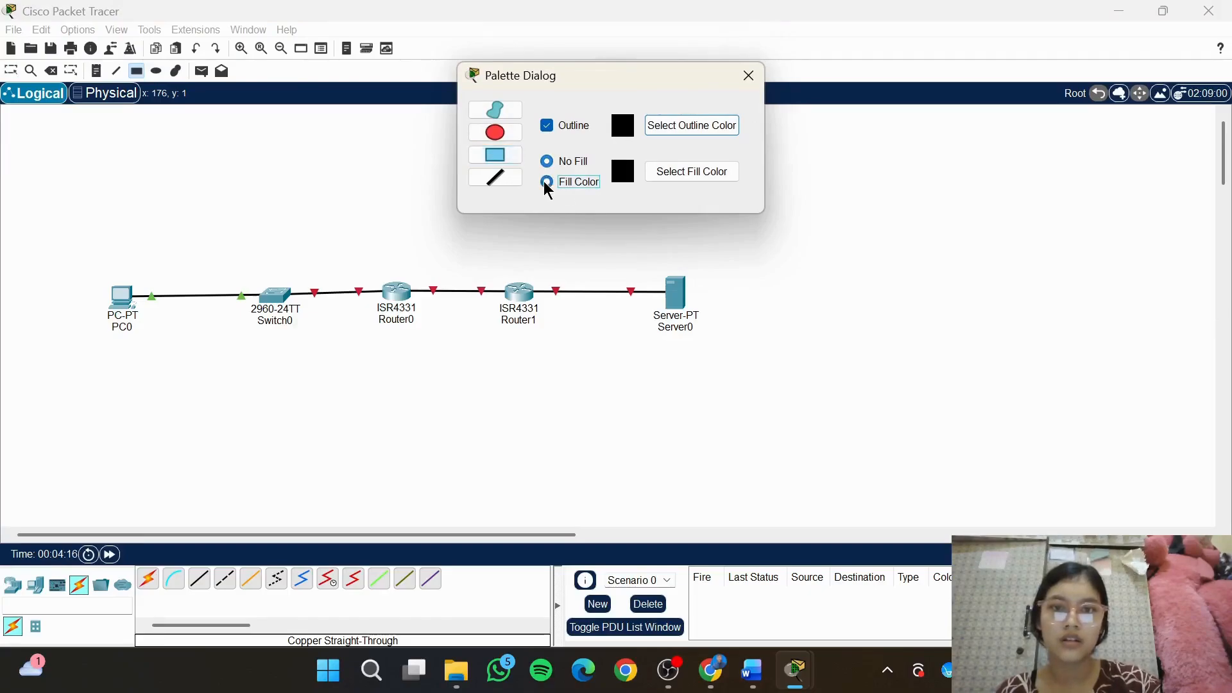
pyautogui.click(546, 126)
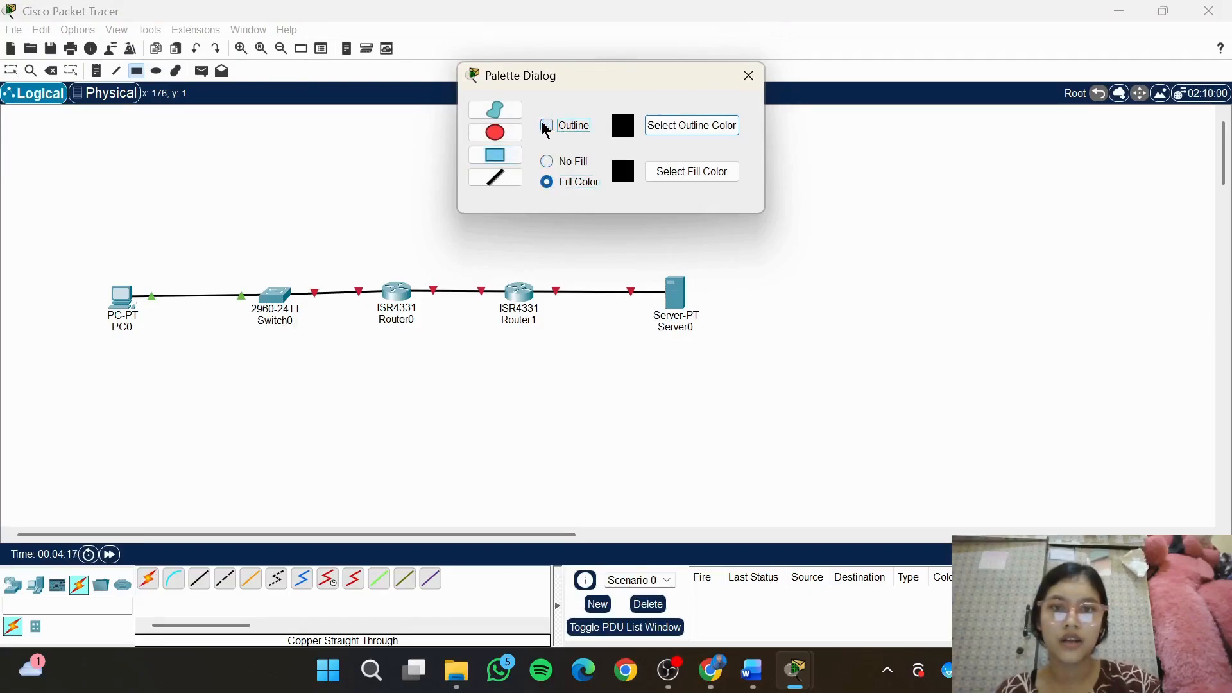
pyautogui.click(706, 172)
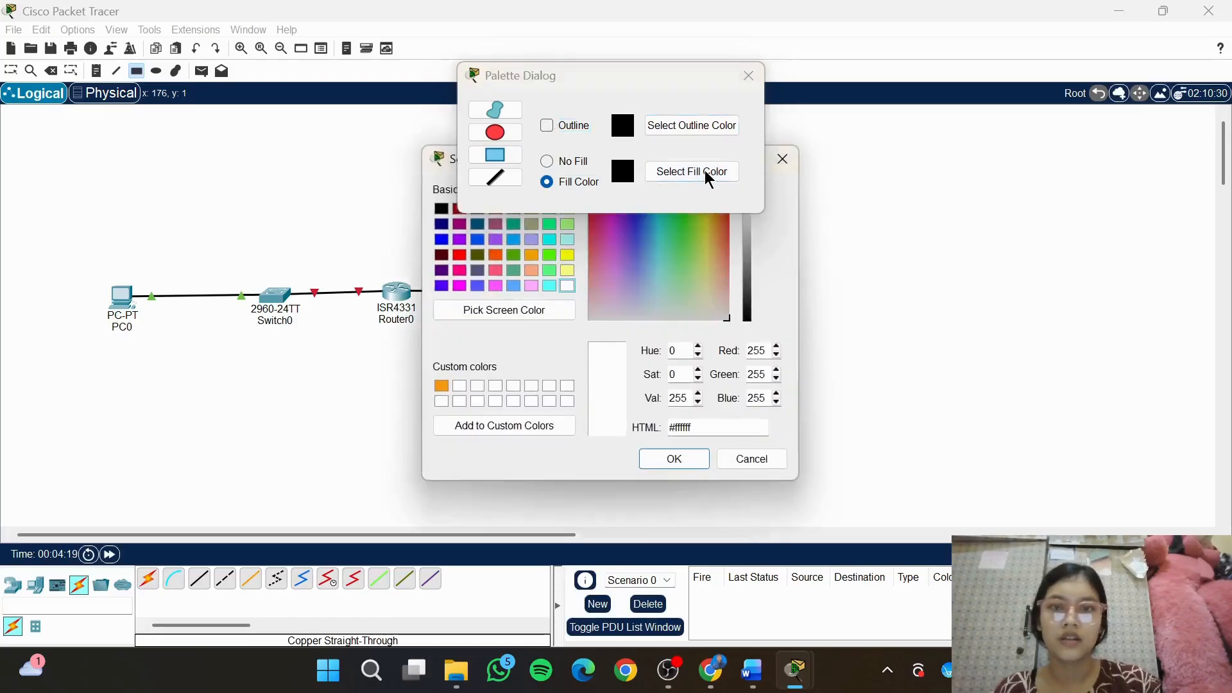
pyautogui.click(550, 239)
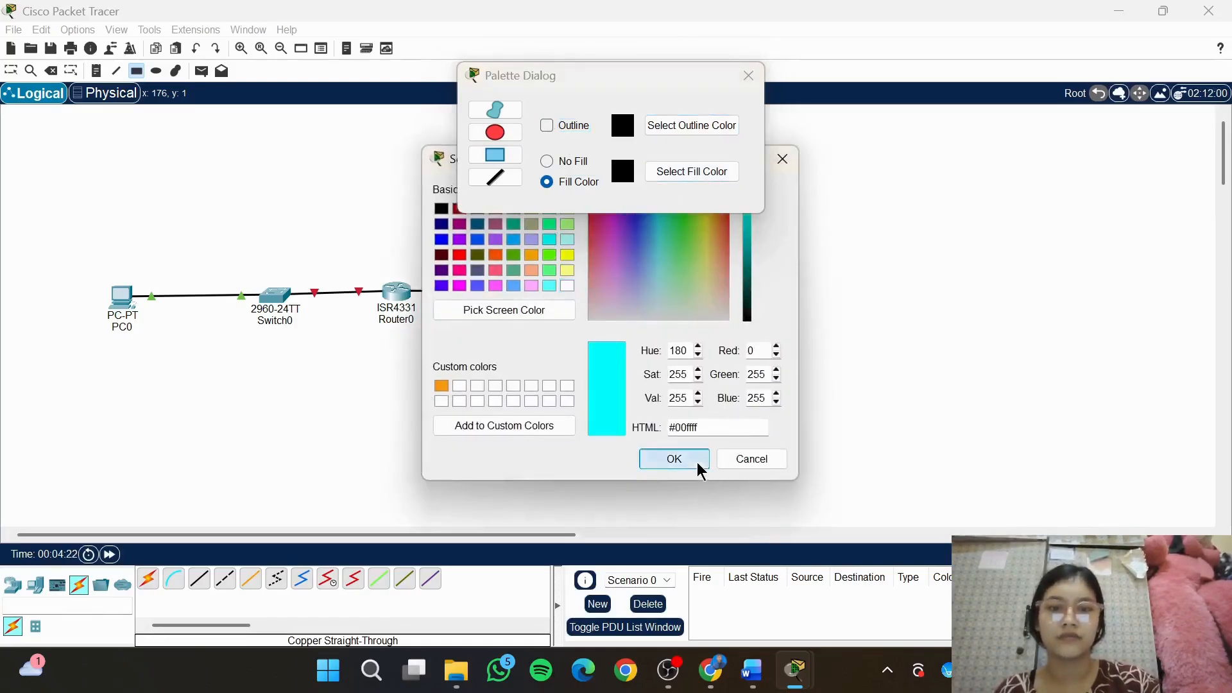
pyautogui.click(698, 461)
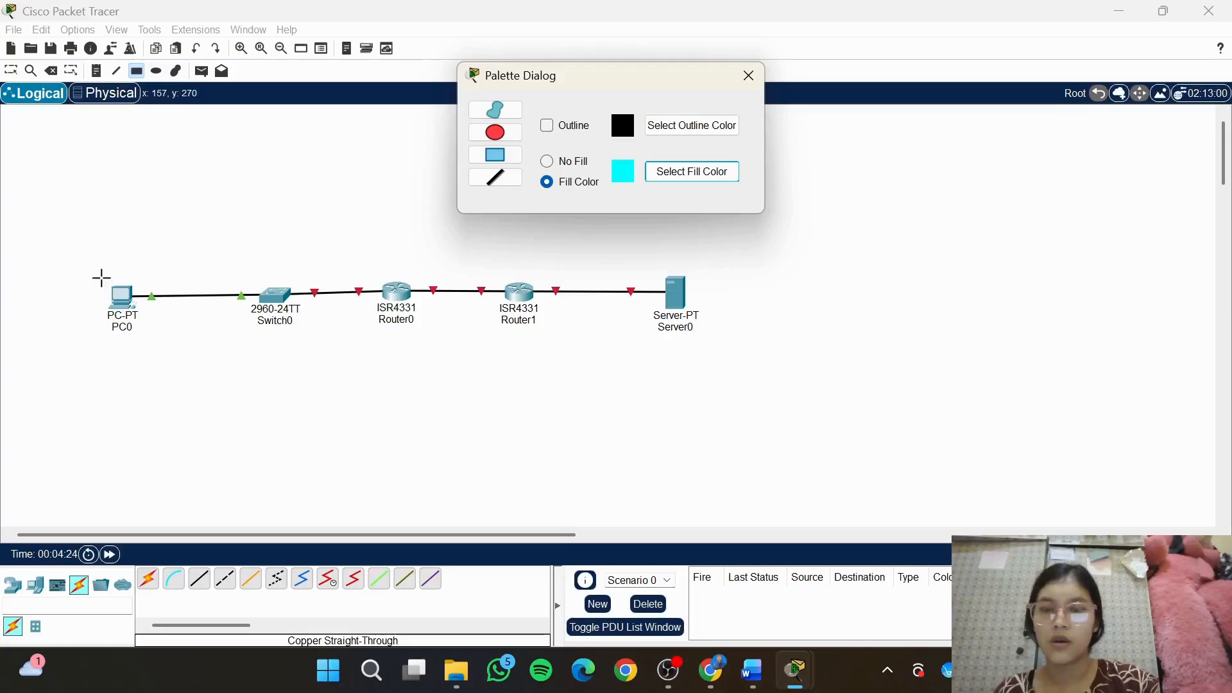
pyautogui.moveTo(102, 277); pyautogui.dragTo(394, 363)
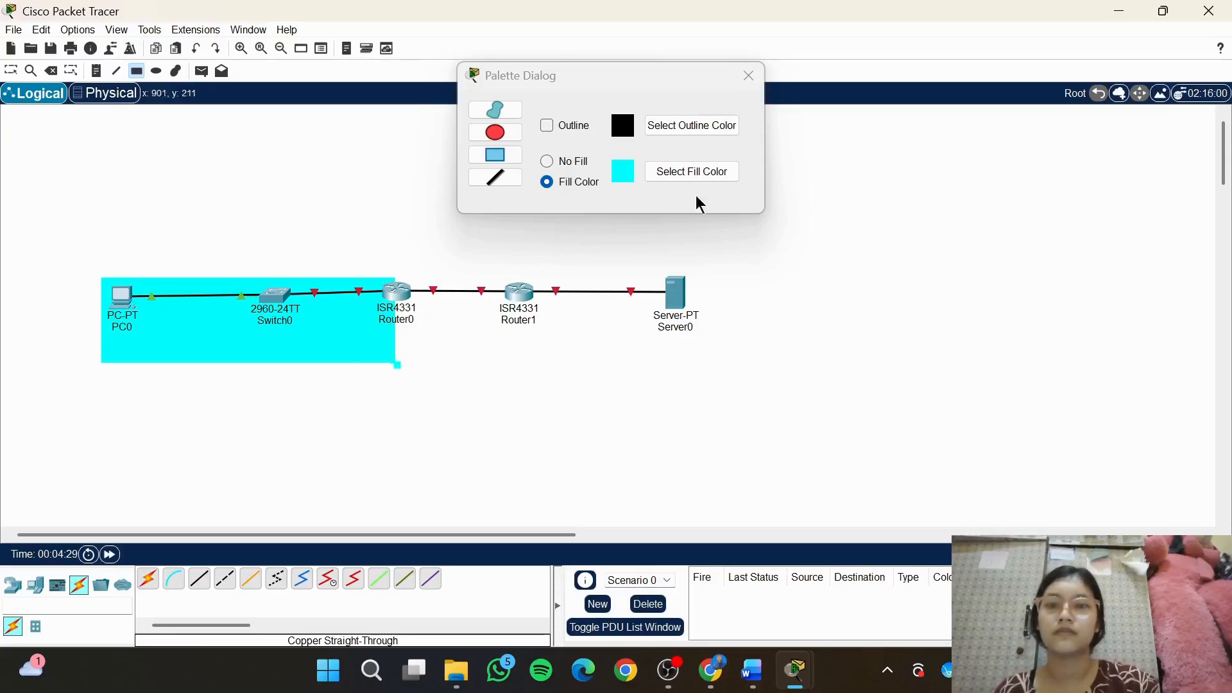
pyautogui.click(755, 80)
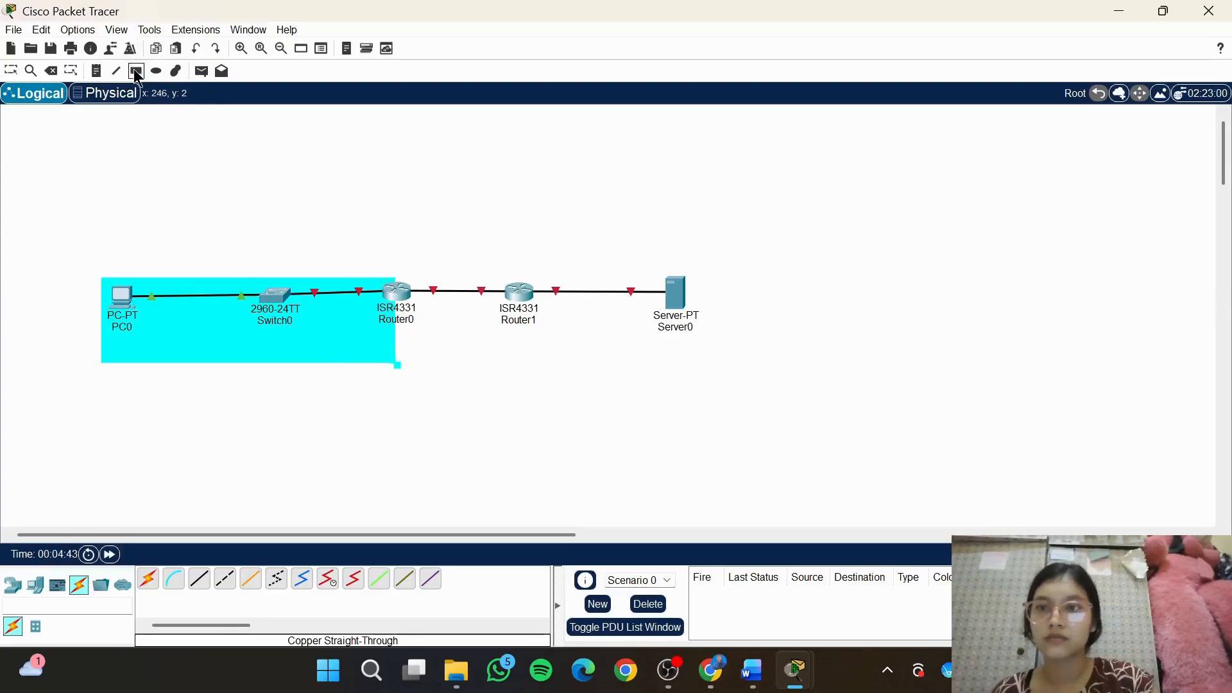
pyautogui.click(136, 72)
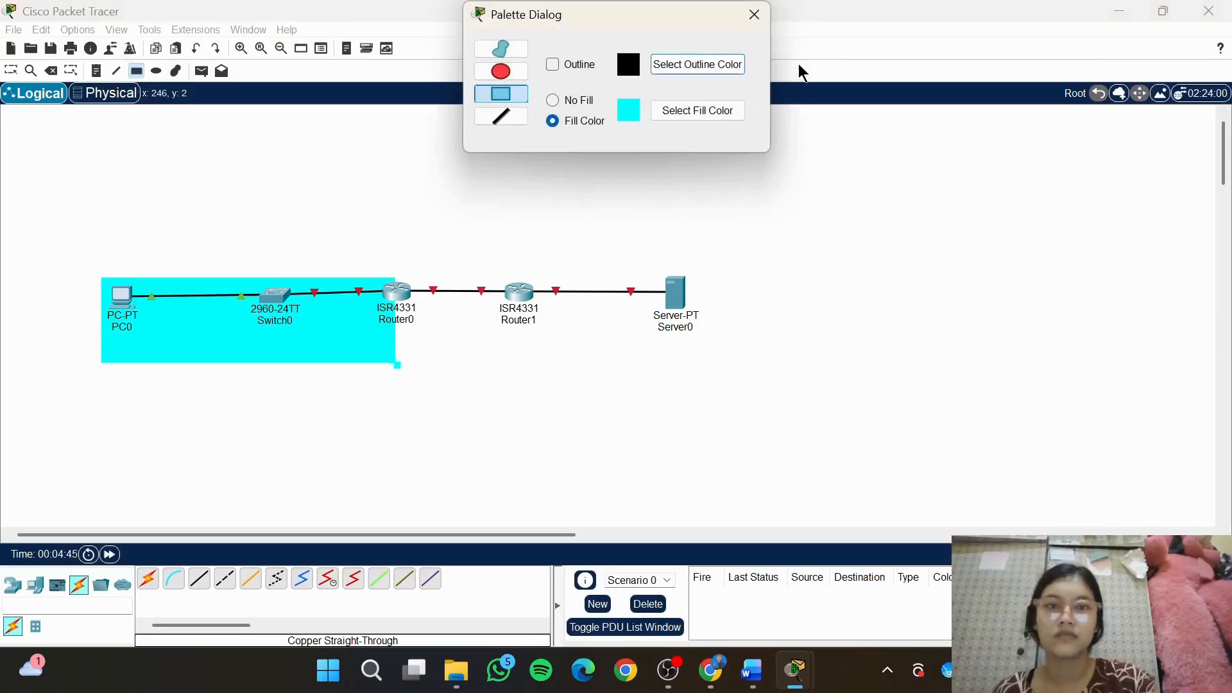
pyautogui.click(755, 14)
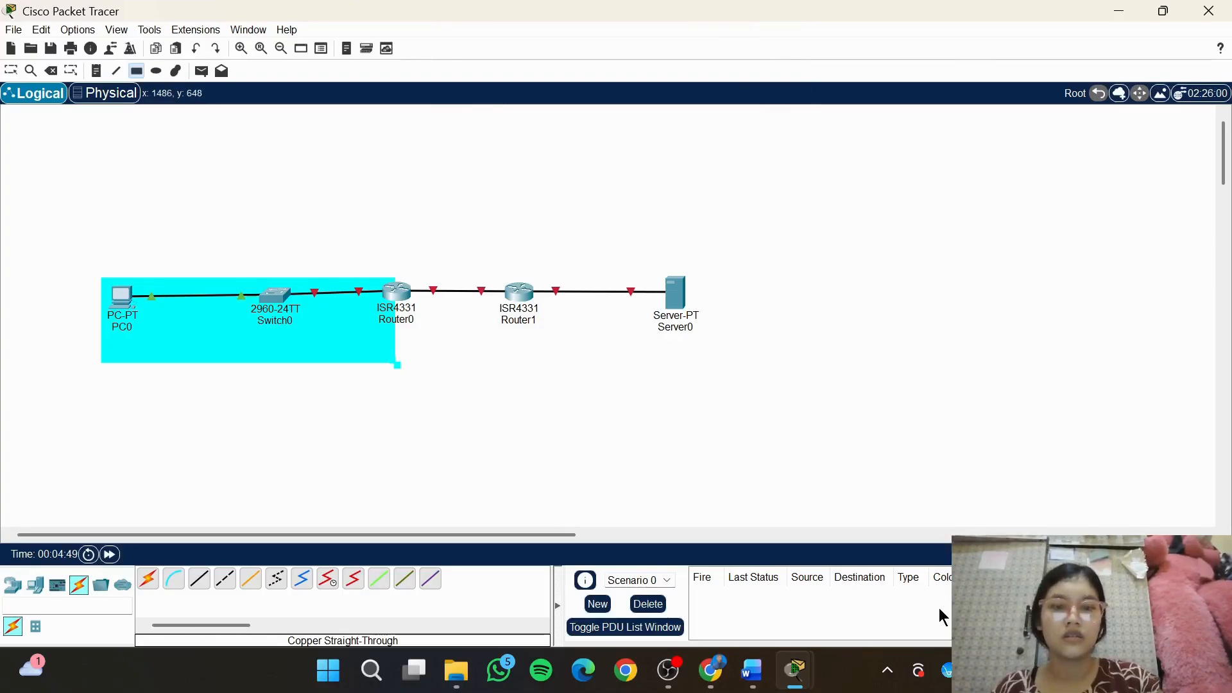
# Connect PC0's RS 232 port to Router0's Console port with a console cable
pyautogui.click(174, 579)
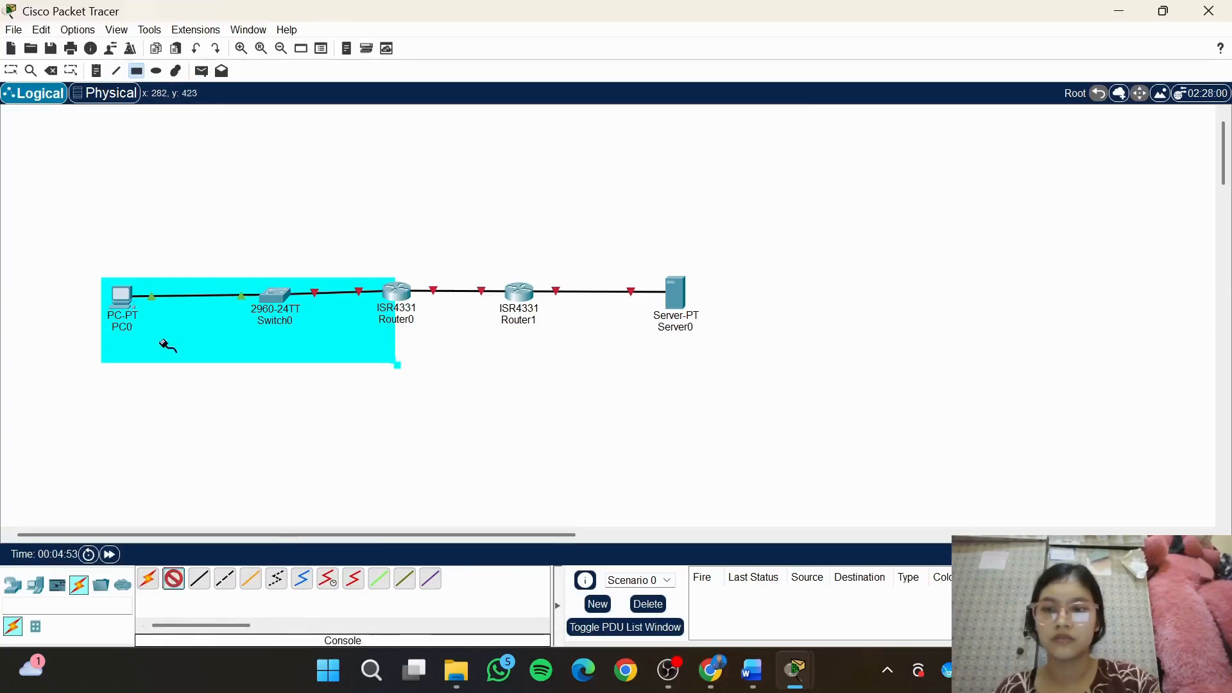
pyautogui.click(123, 299)
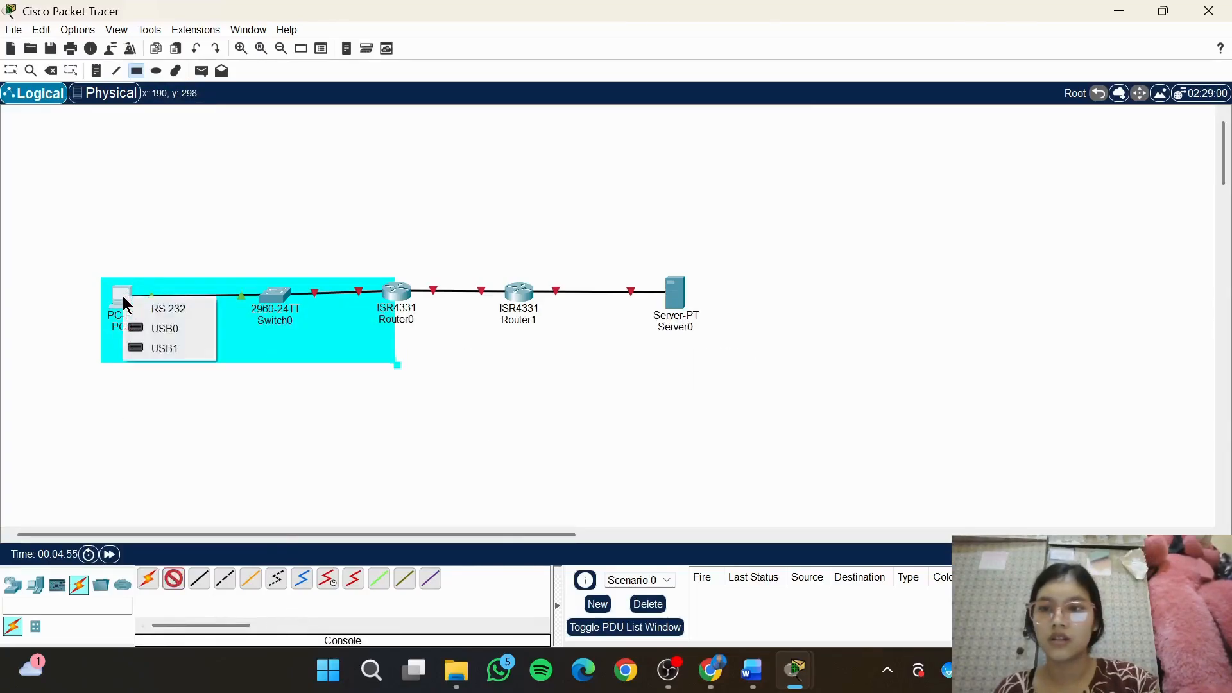
pyautogui.click(174, 312)
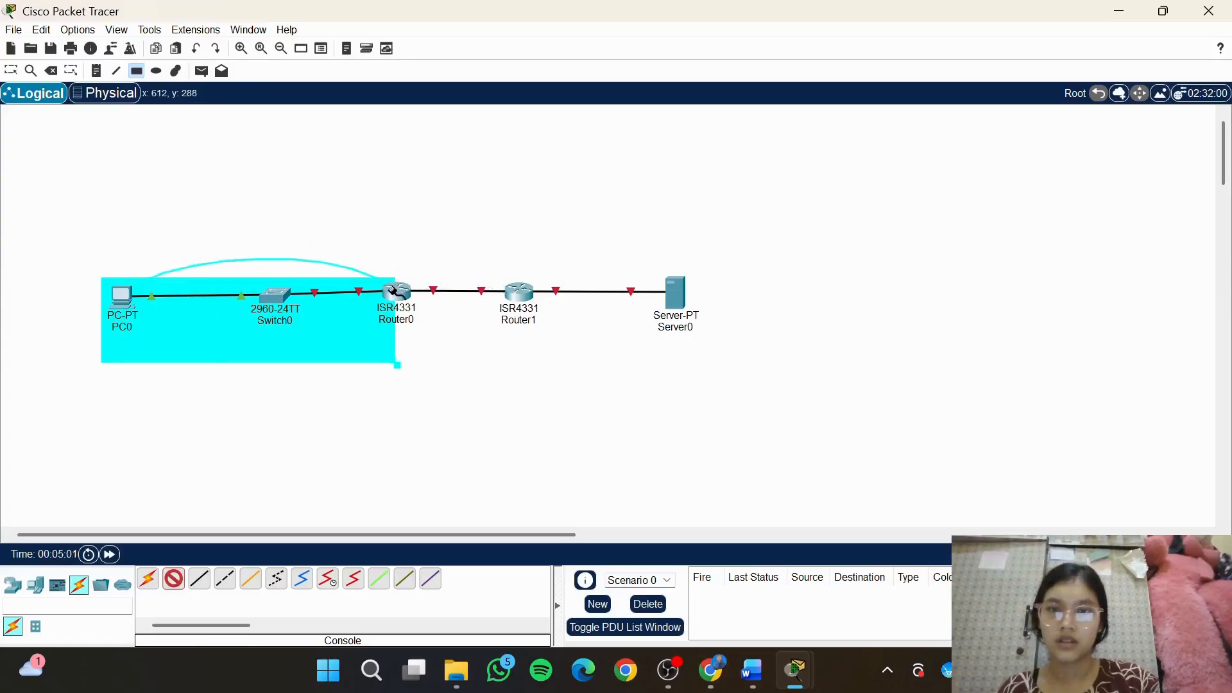
pyautogui.click(395, 292)
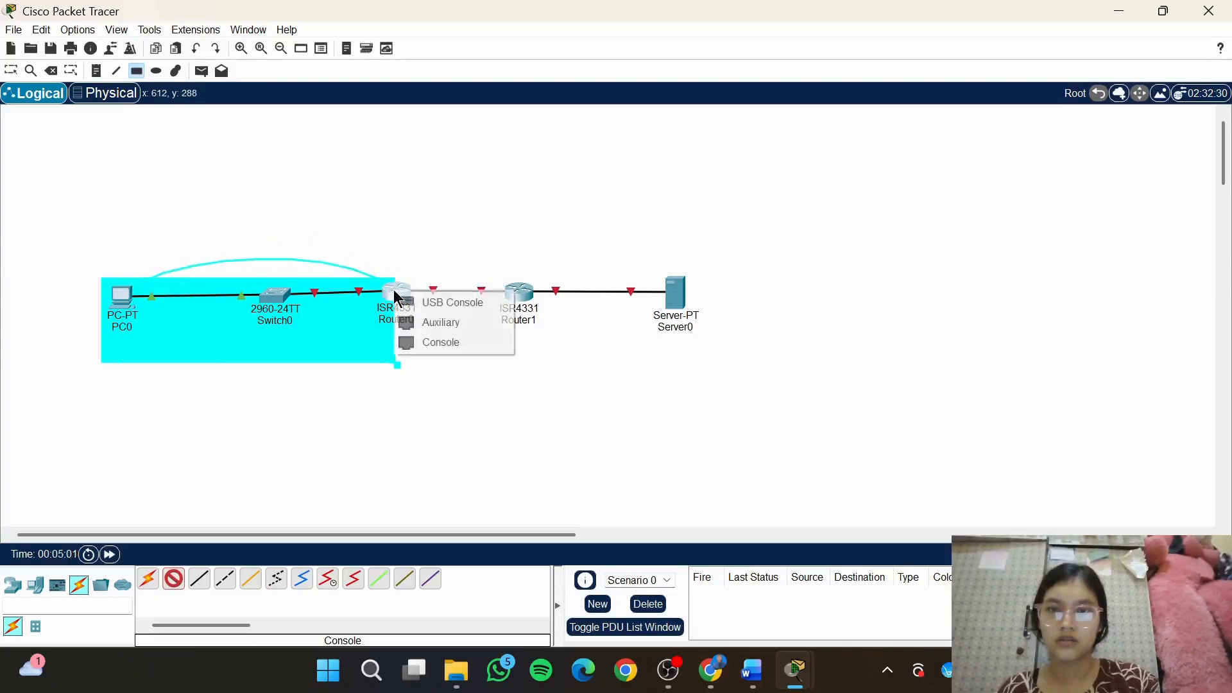
pyautogui.click(462, 351)
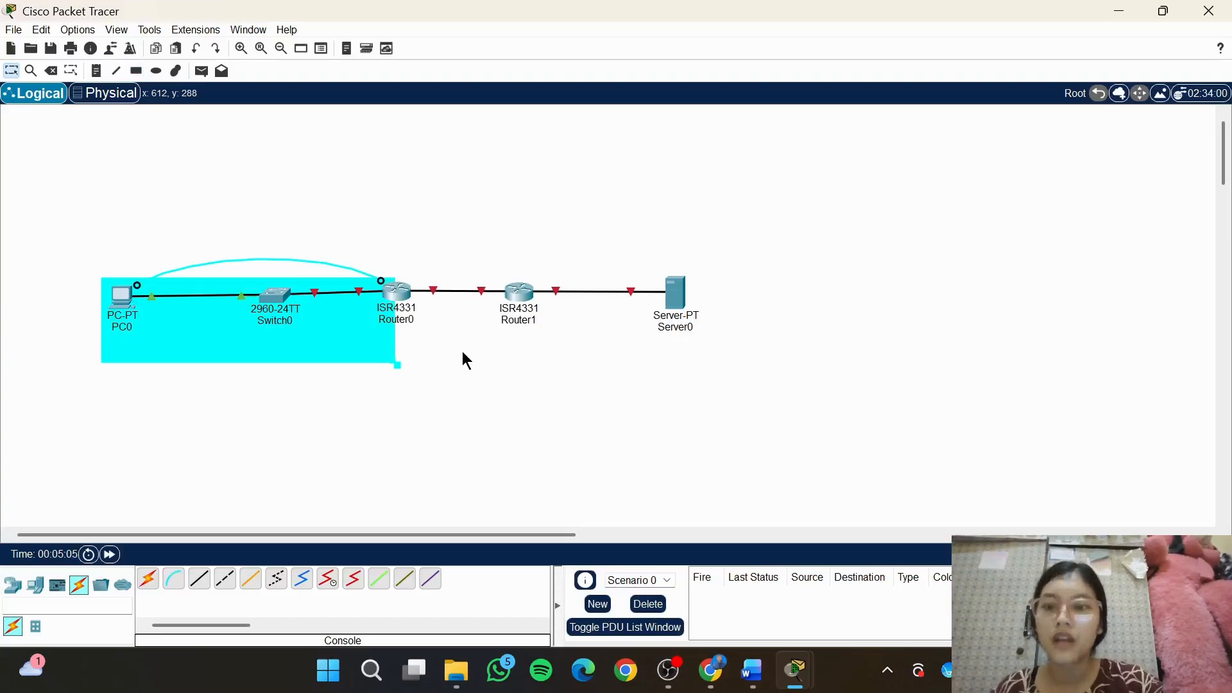
# Rename PC0 as PC-A and Switch0 as S1 on the topology
pyautogui.click(124, 326)
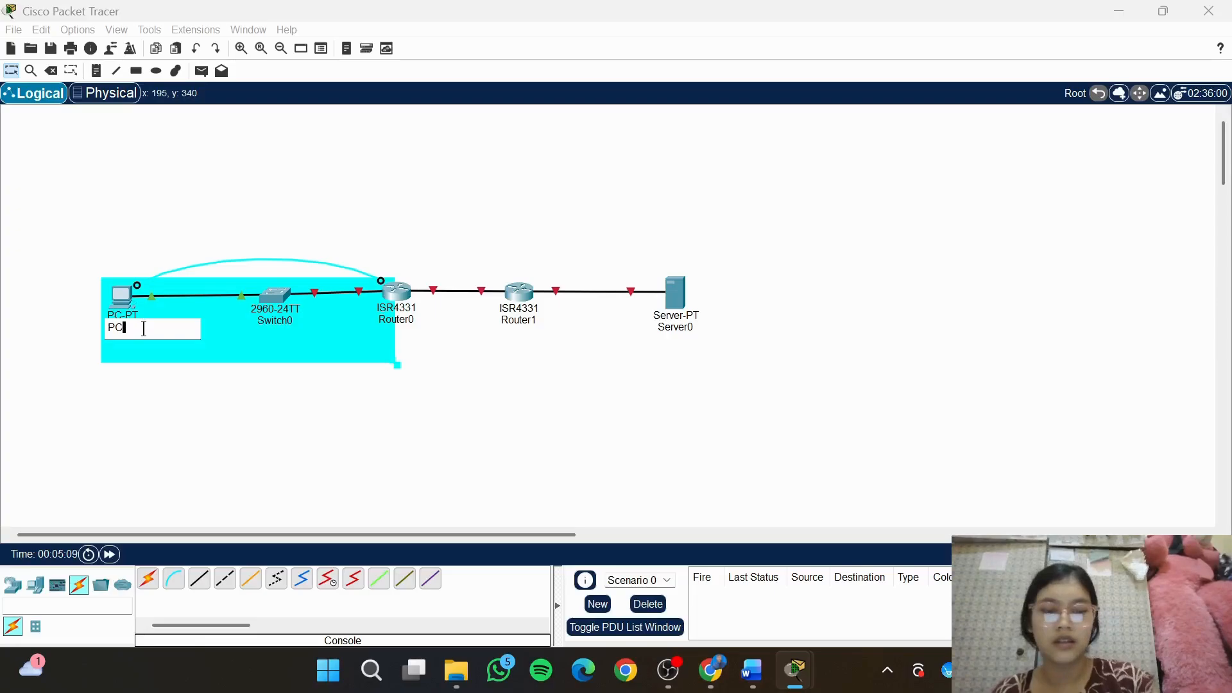
pyautogui.write('-A')
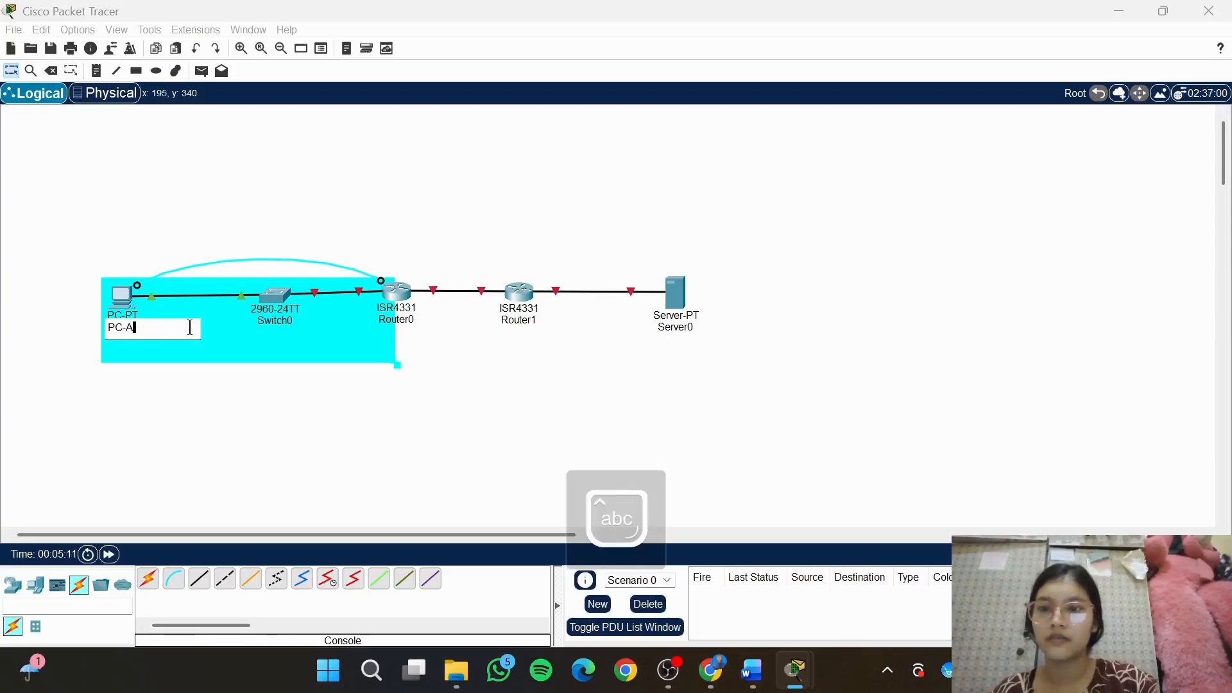
pyautogui.click(288, 322)
pyautogui.click(287, 321)
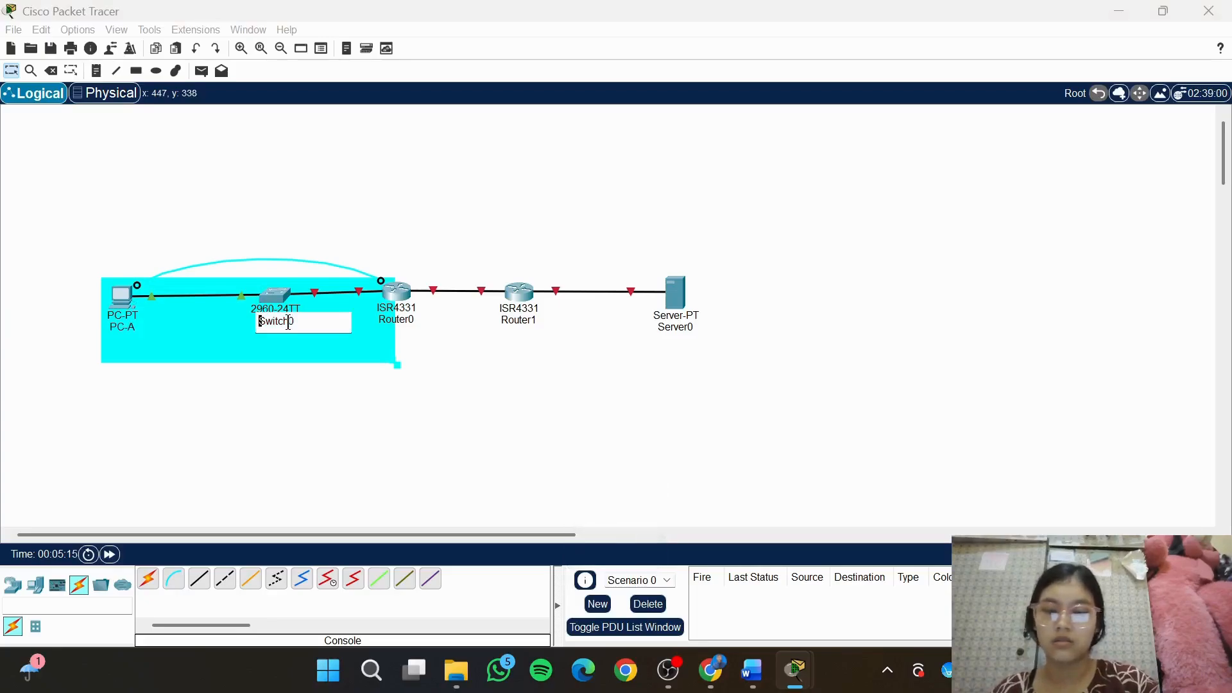
pyautogui.hotkey('ctrl', 'a')
pyautogui.write('s1')
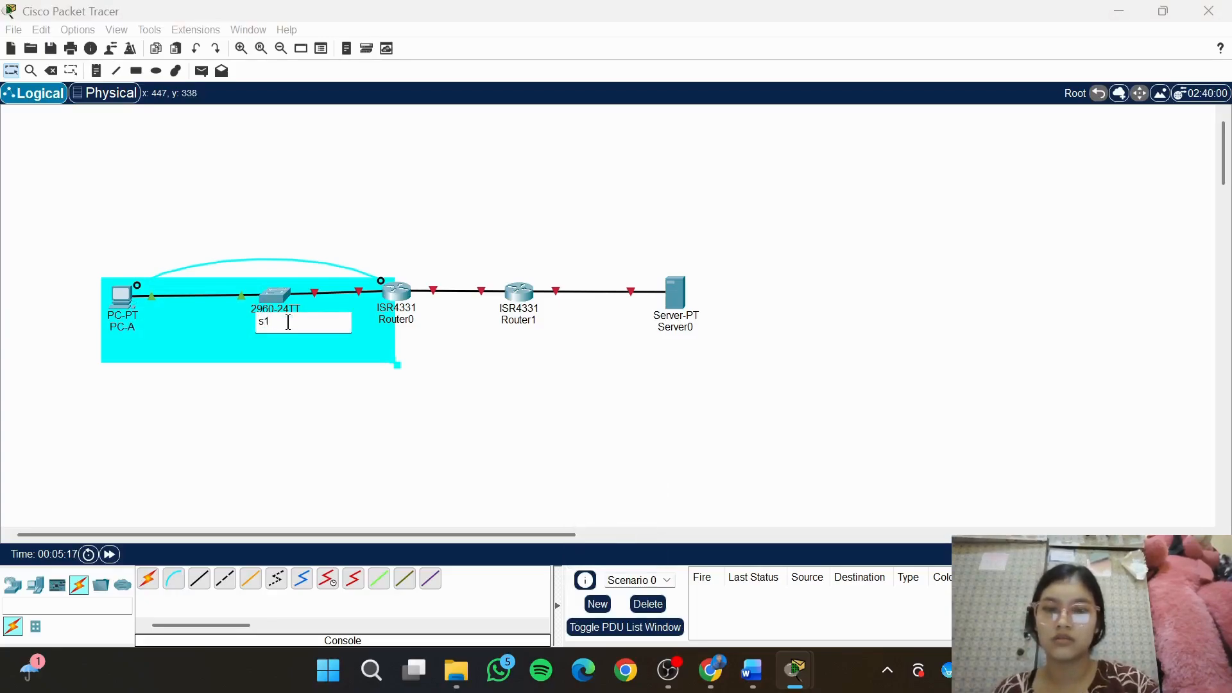
pyautogui.press('BackSpace')
pyautogui.press('BackSpace')
pyautogui.press('capslock')
pyautogui.write('S1')
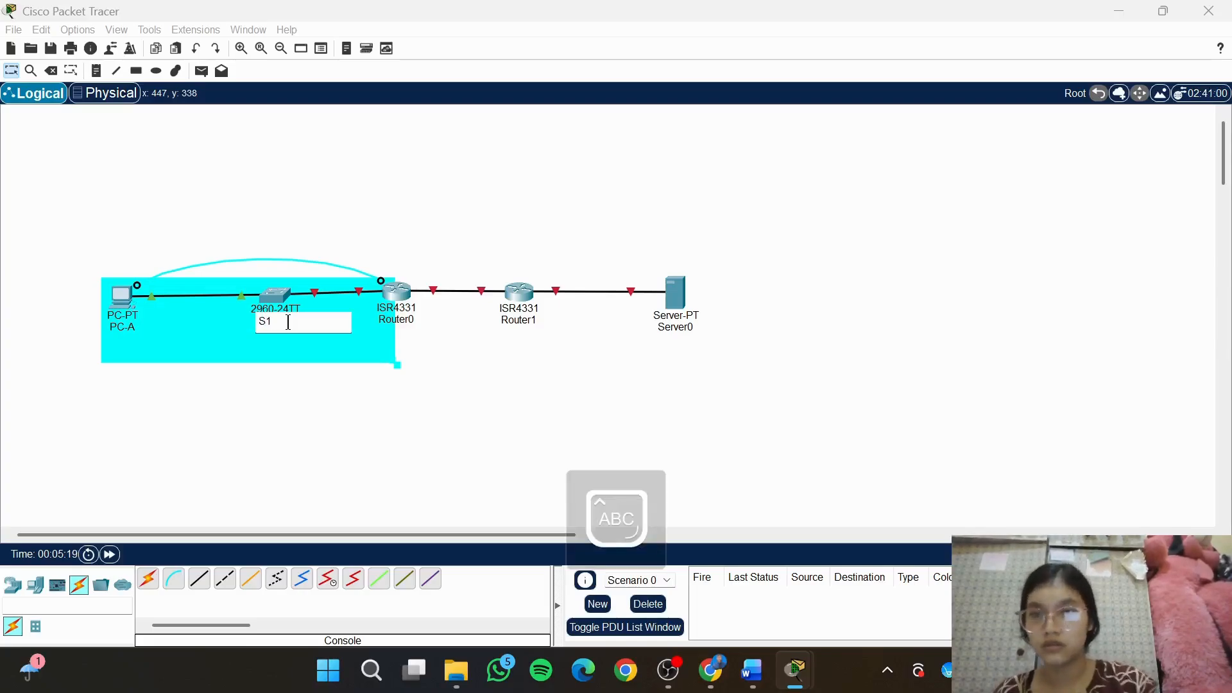
# Rename Router0 as R1 and Router1 as R2 on the topology
pyautogui.click(414, 319)
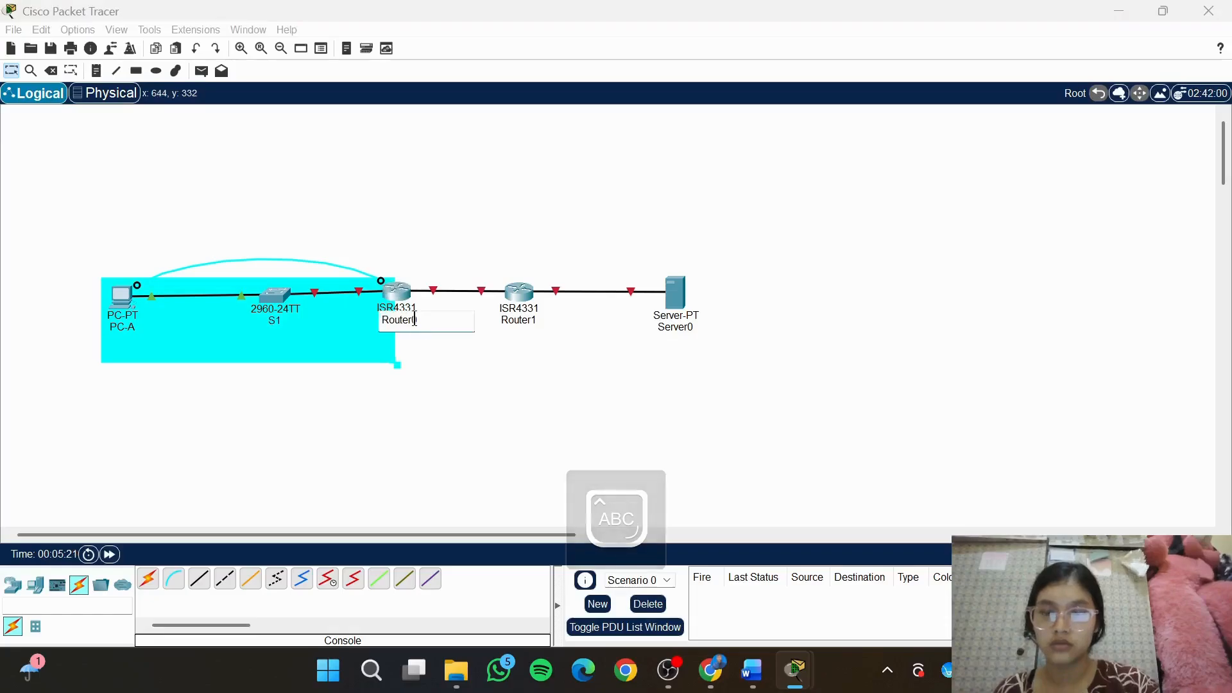
pyautogui.doubleClick(414, 319)
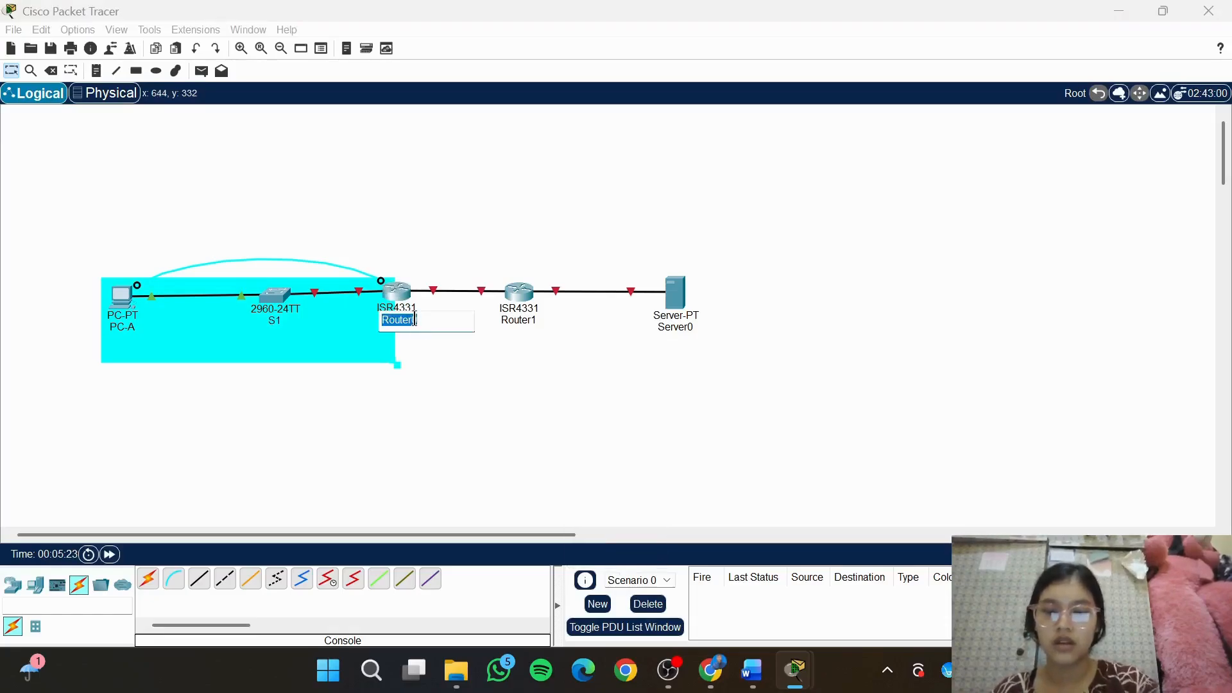
pyautogui.write('R1')
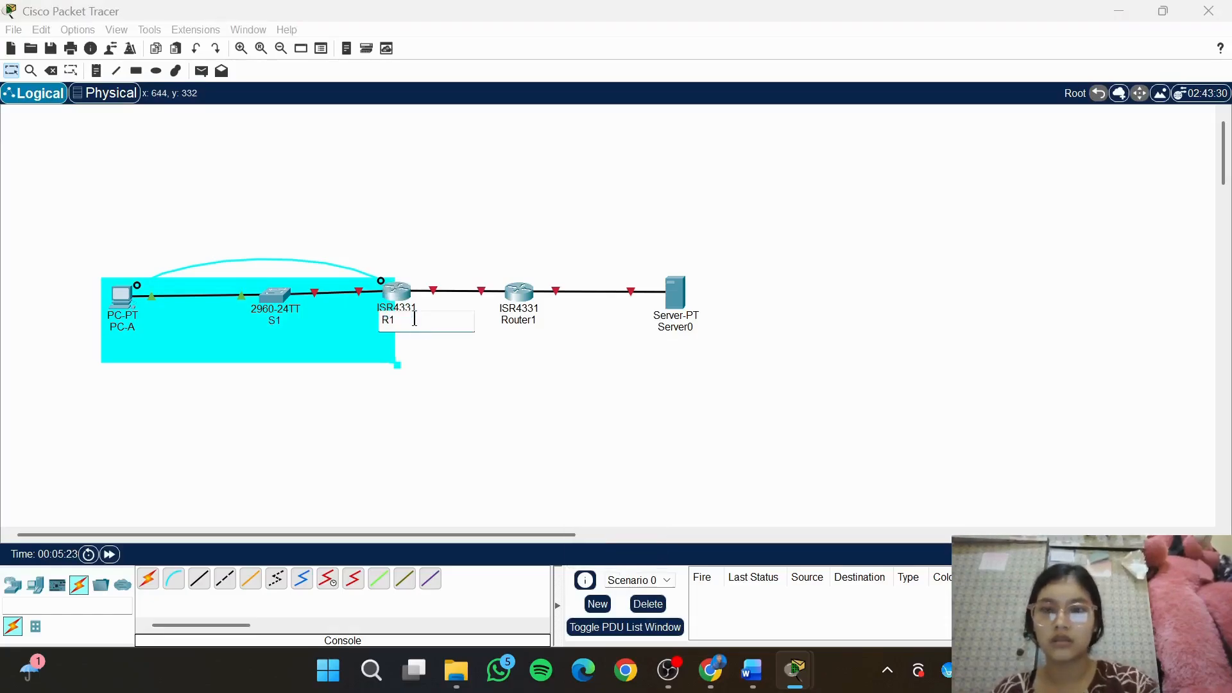
pyautogui.click(521, 322)
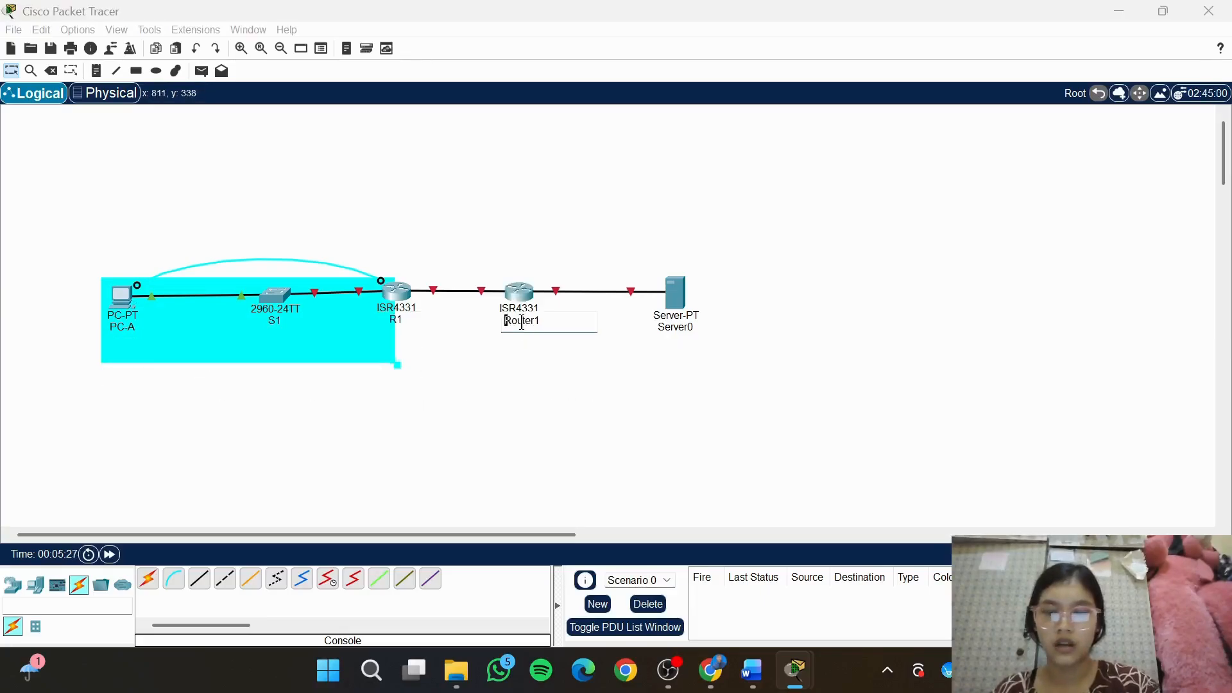
pyautogui.doubleClick(521, 322)
pyautogui.write('R2')
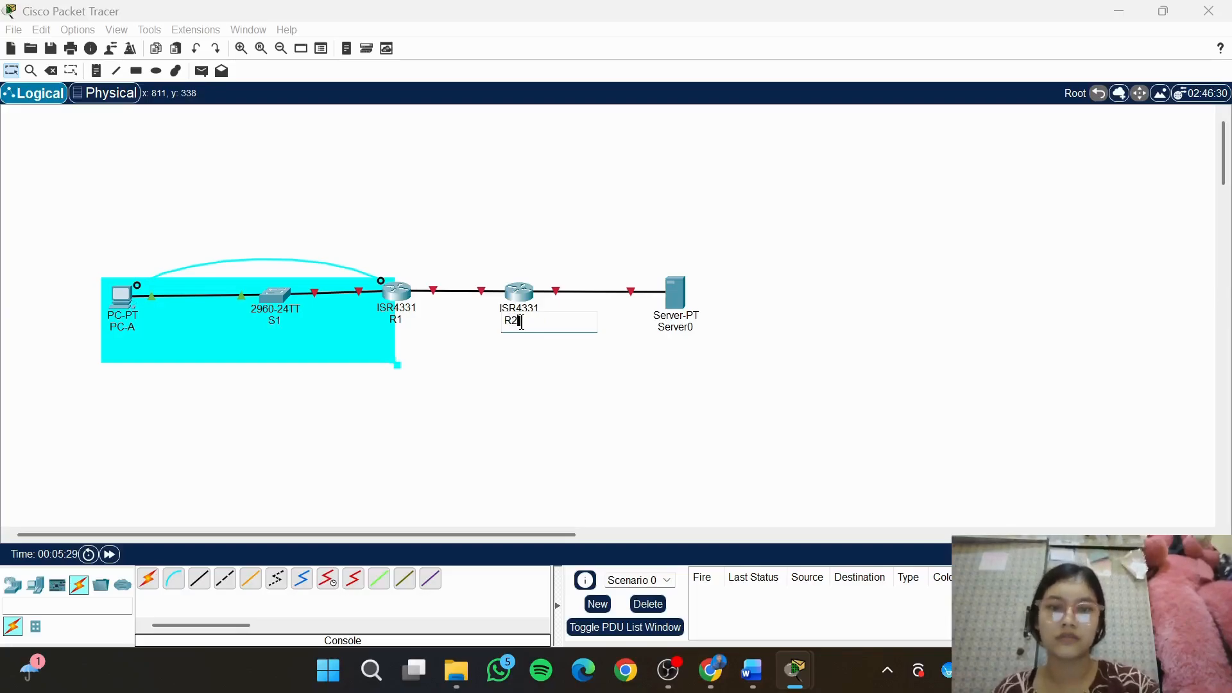
# Finish the R2 label, switch to the module document in Word, and locate the S1 SDM template commands
pyautogui.click(714, 354)
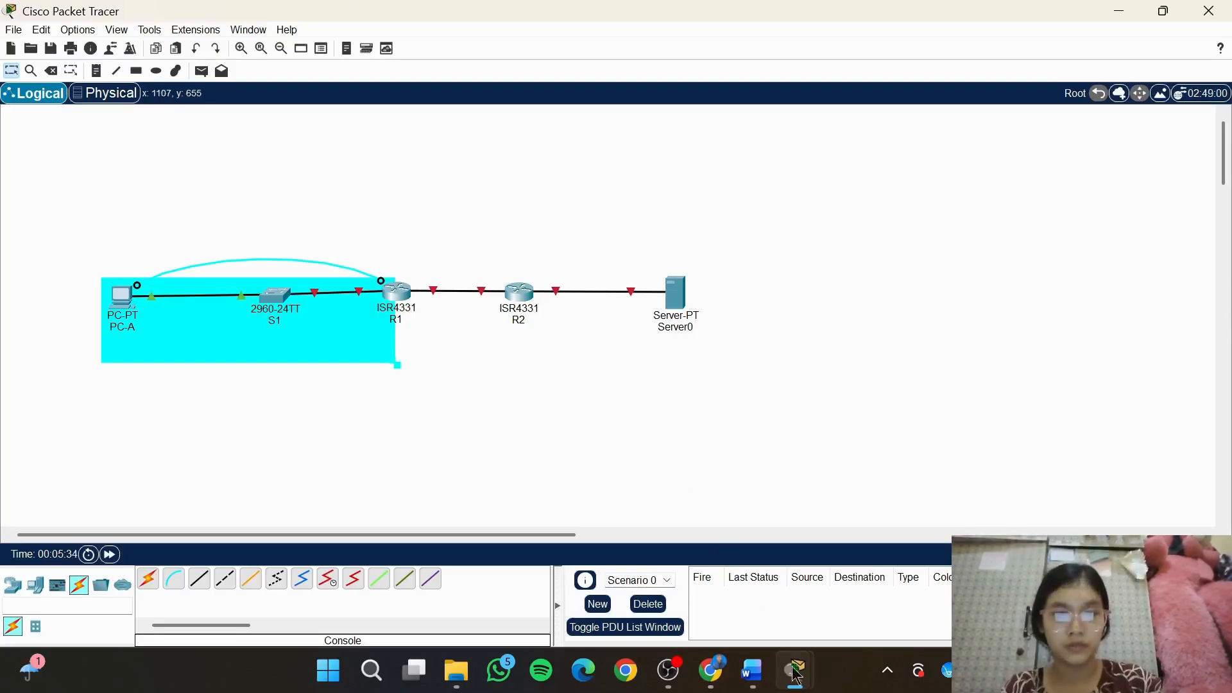
pyautogui.moveTo(752, 670)
pyautogui.click(811, 613)
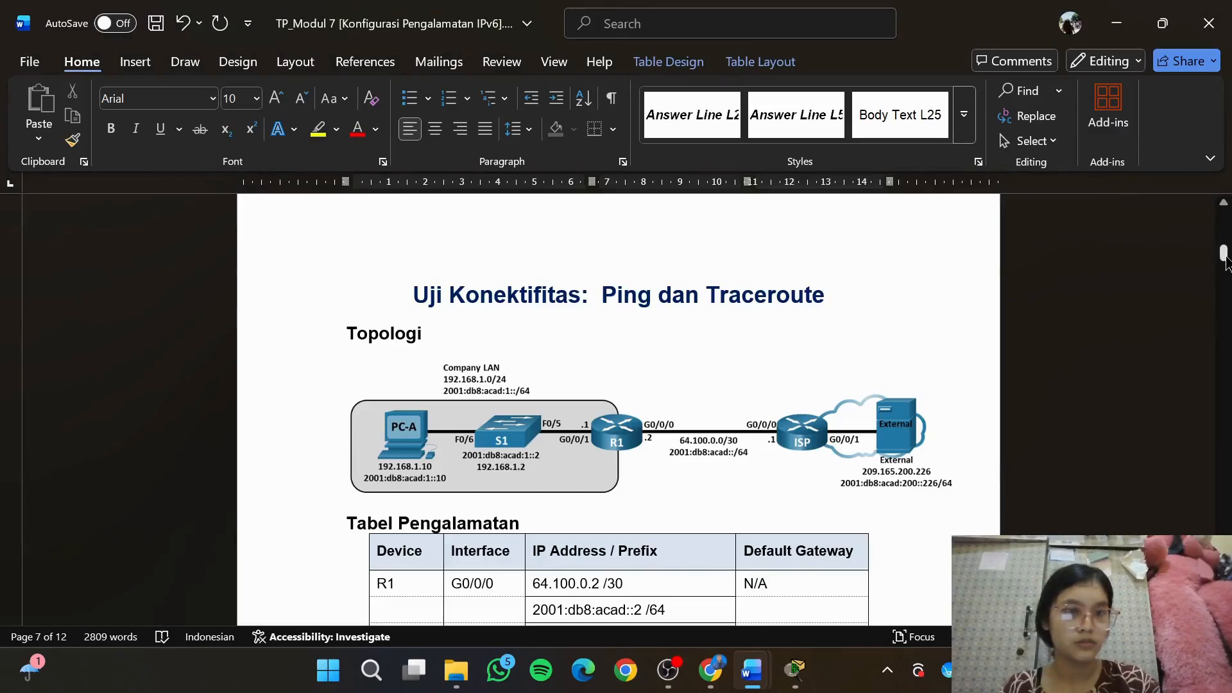
pyautogui.moveTo(1226, 262); pyautogui.dragTo(1226, 313)
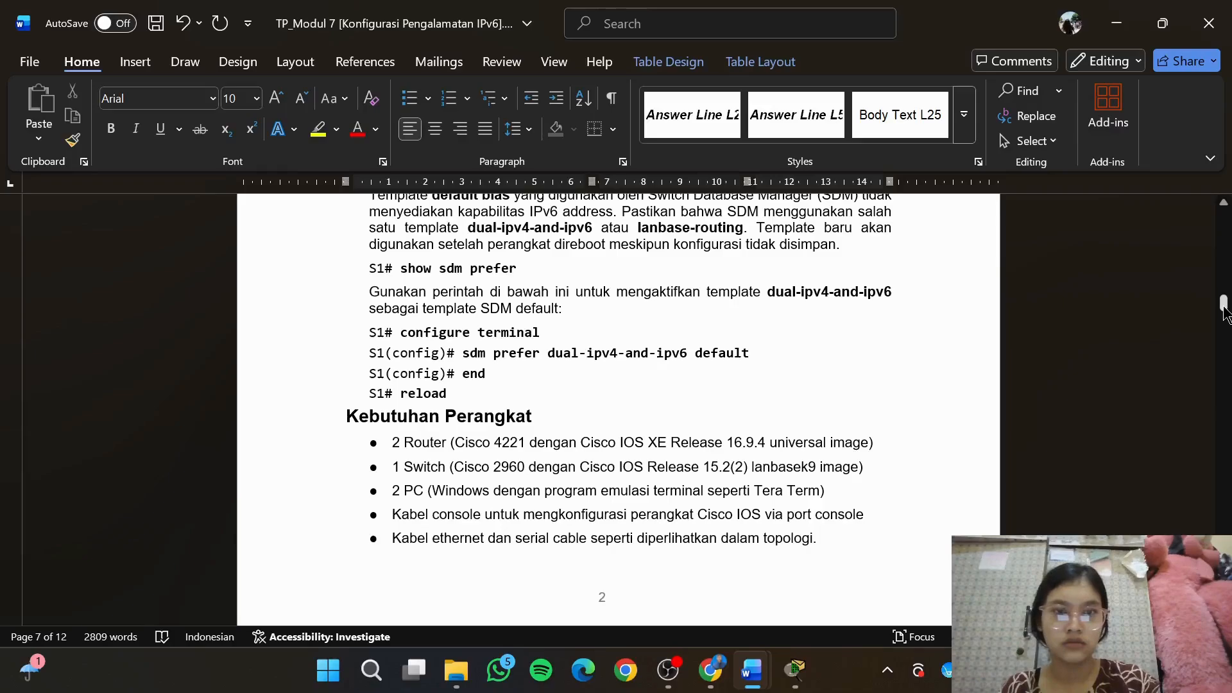
pyautogui.moveTo(1224, 303); pyautogui.dragTo(1224, 303)
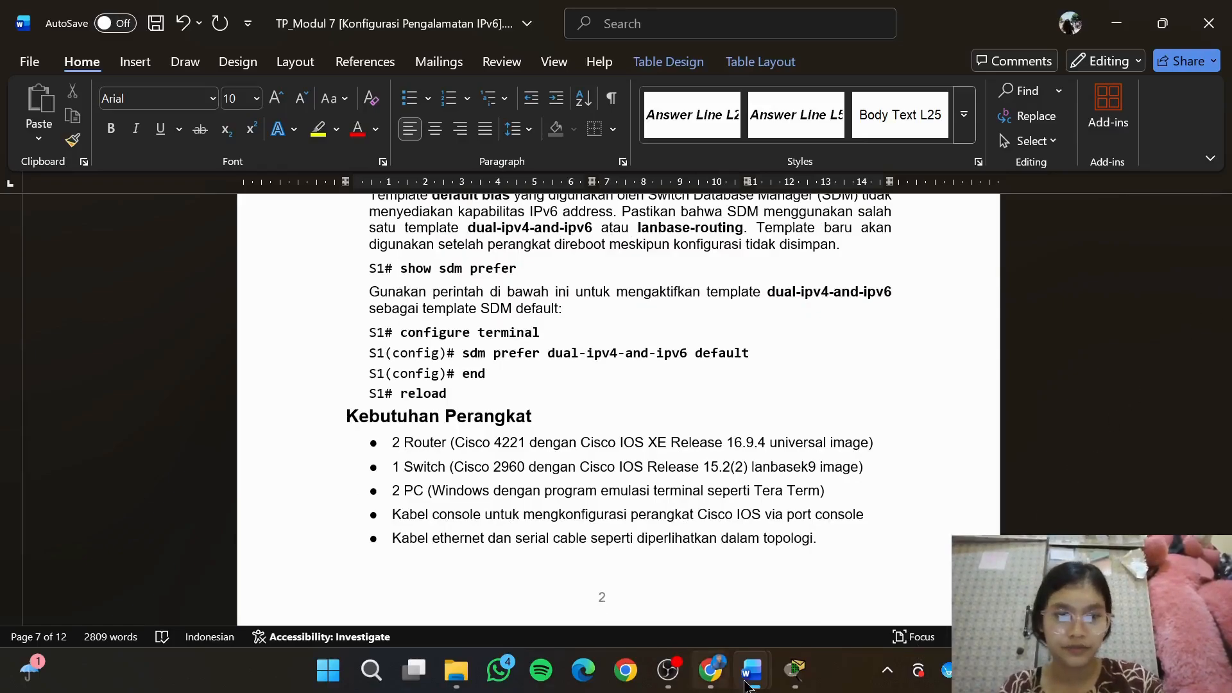
# Arrange the Word document and Packet Tracer side by side, with the SDM commands and the topology in view
pyautogui.moveTo(796, 684)
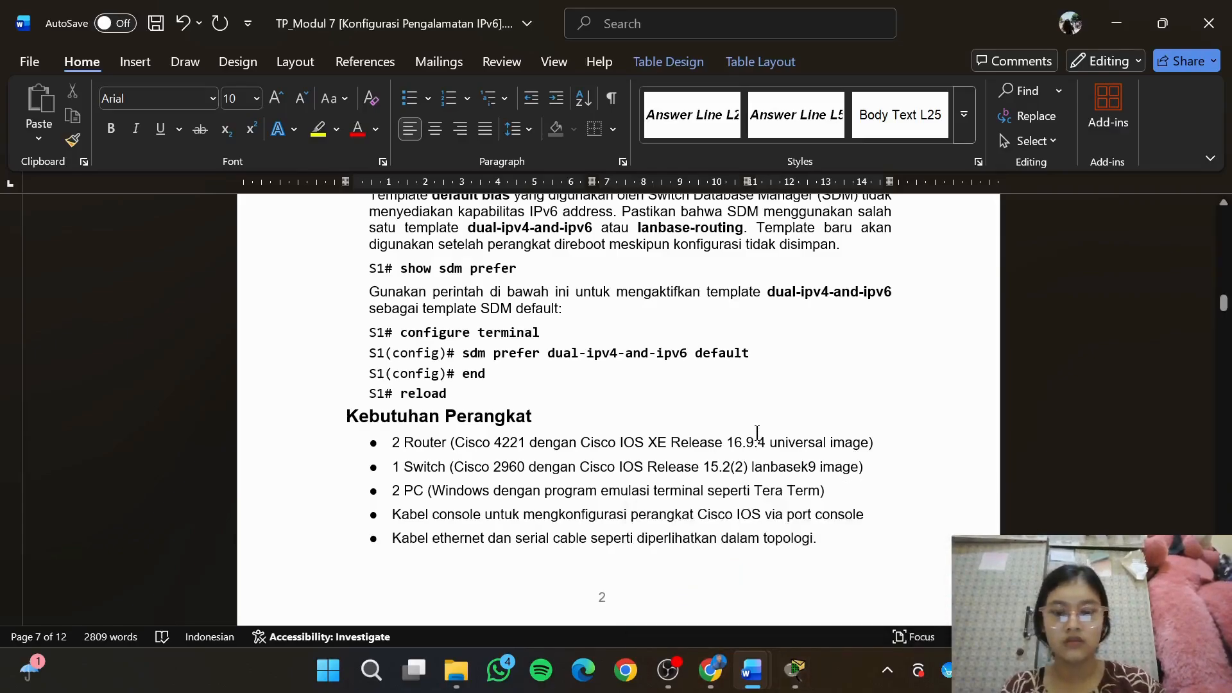
pyautogui.press('super+Left')
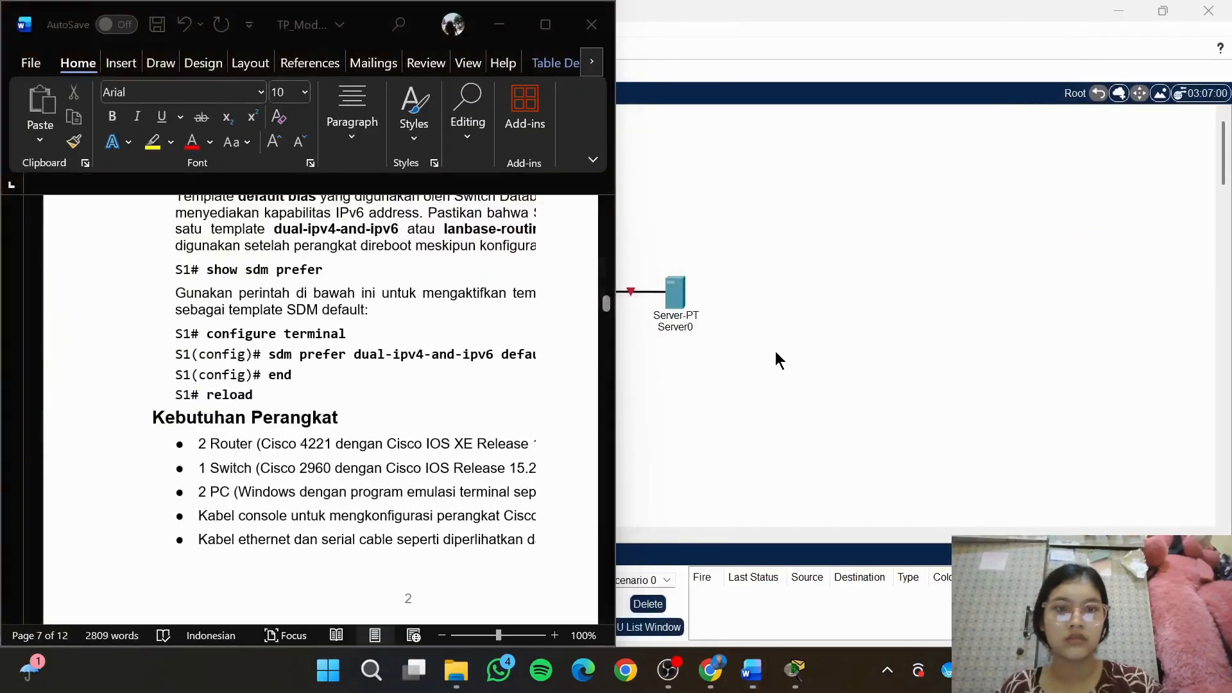
pyautogui.click(824, 287)
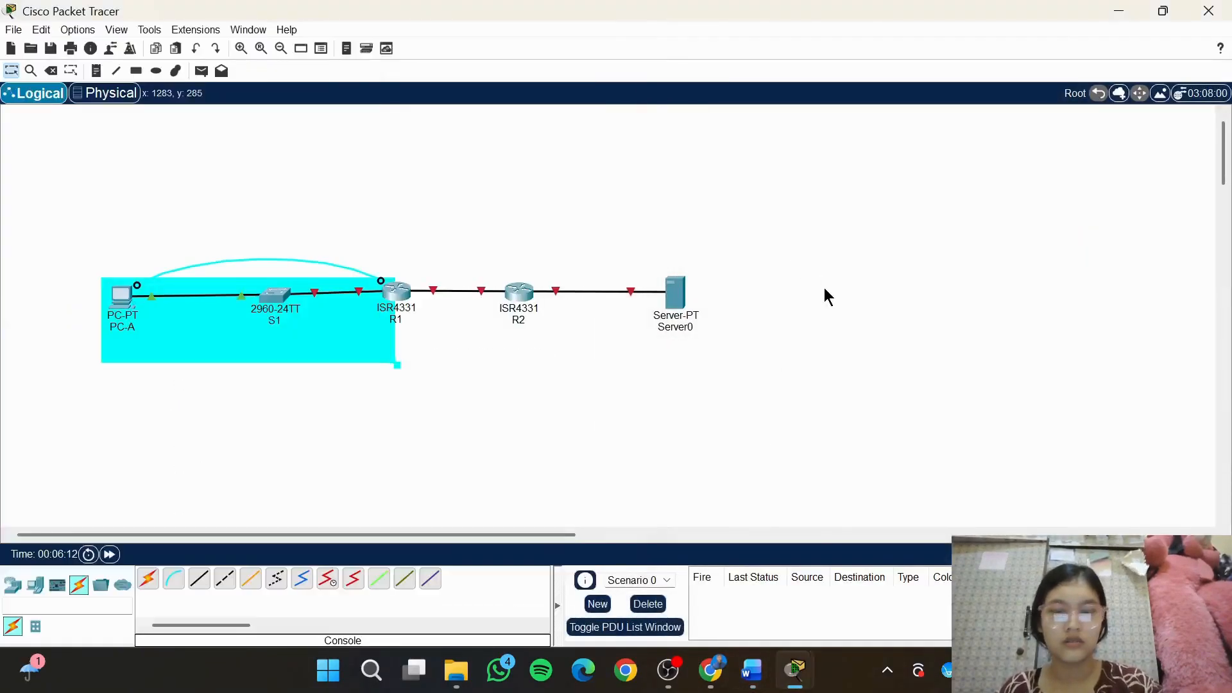
pyautogui.press('super+Right')
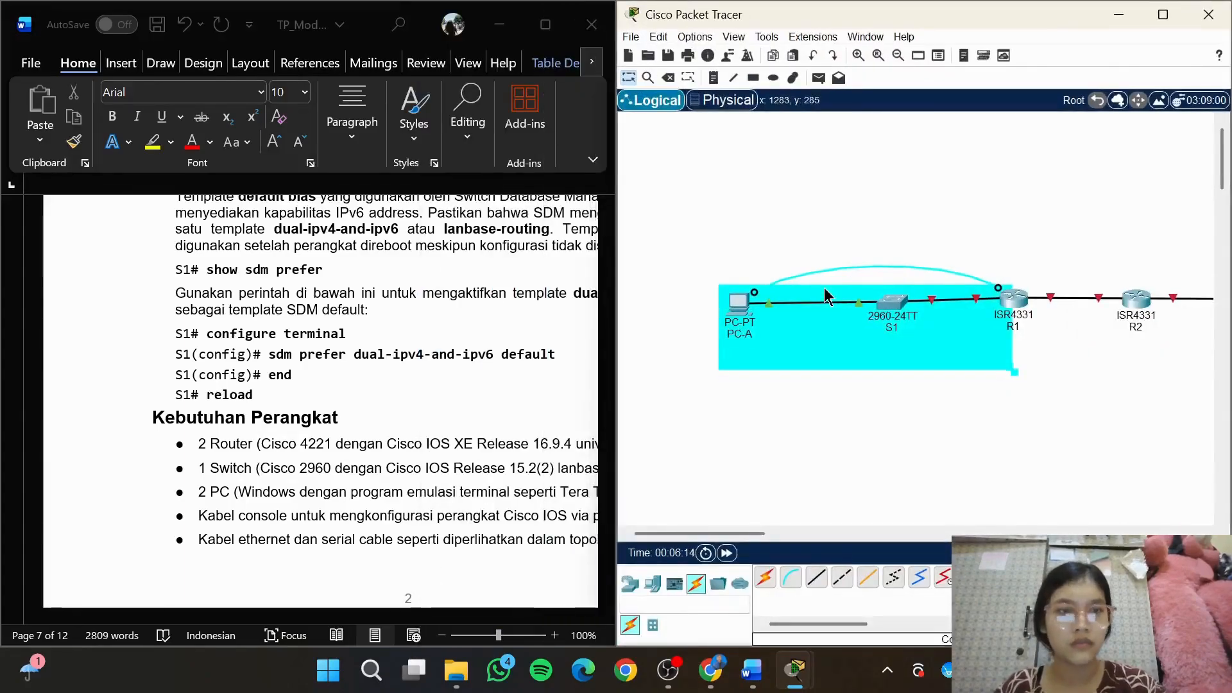
pyautogui.hscroll(3, 846, 406)
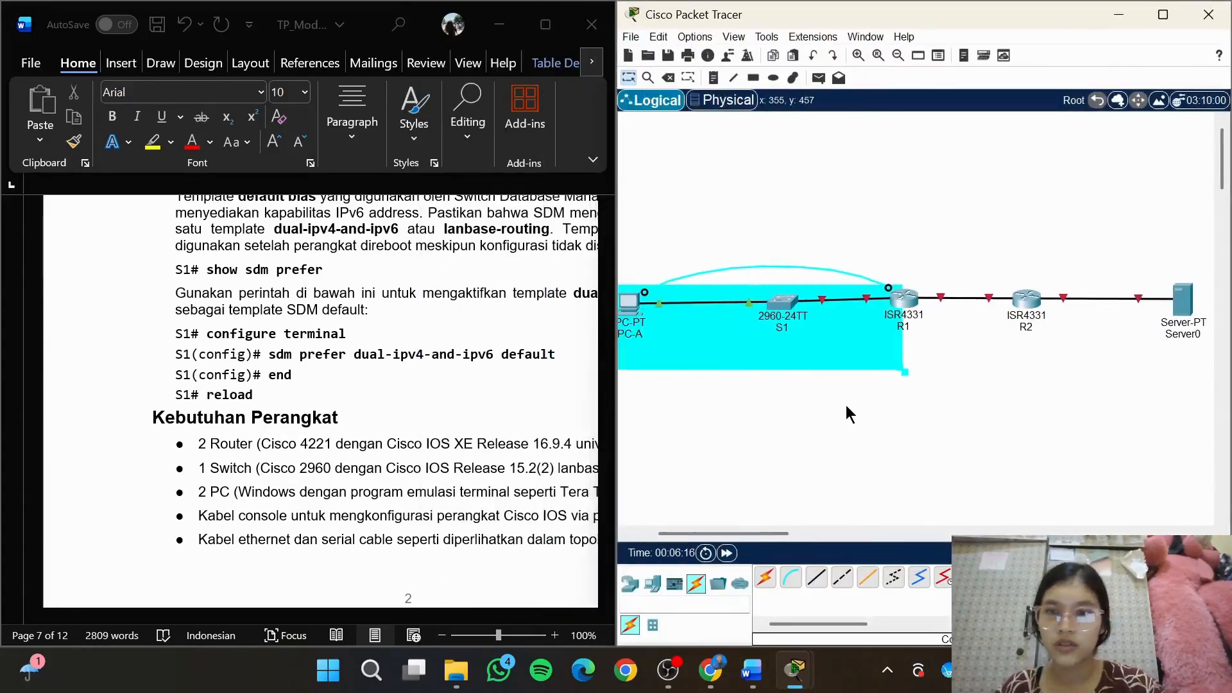
pyautogui.hscroll(3, 438, 316)
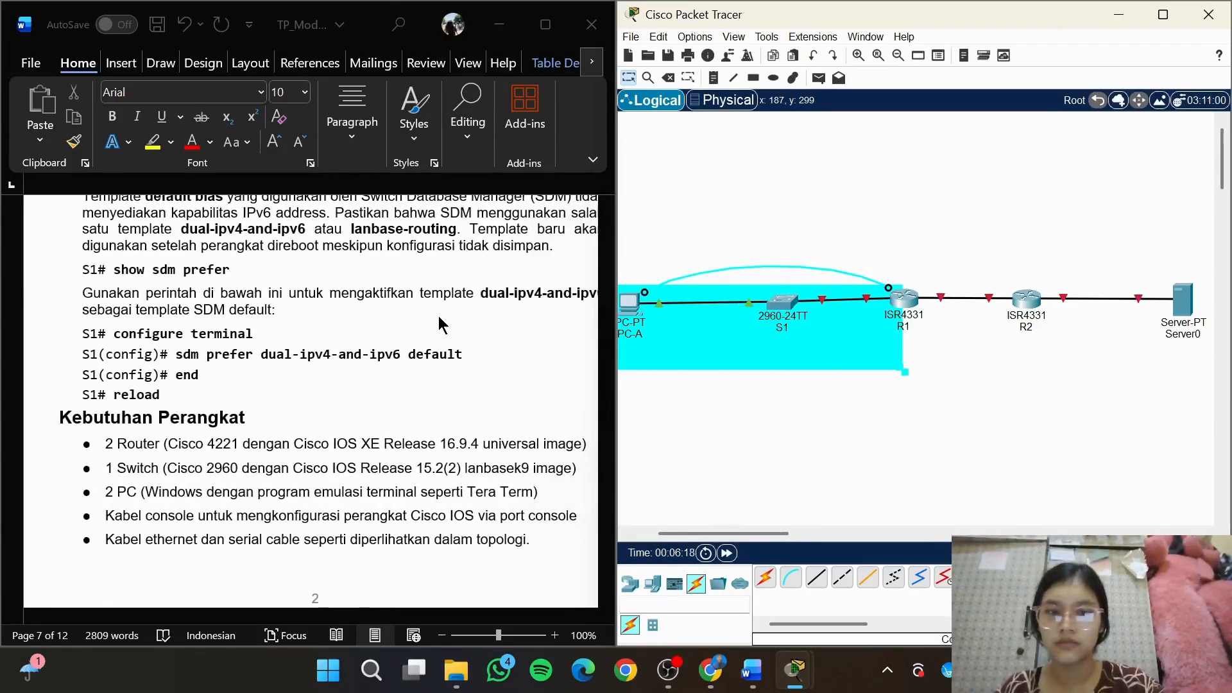
# Open switch S1's command line and enter global configuration mode with en and conf t
pyautogui.click(780, 305)
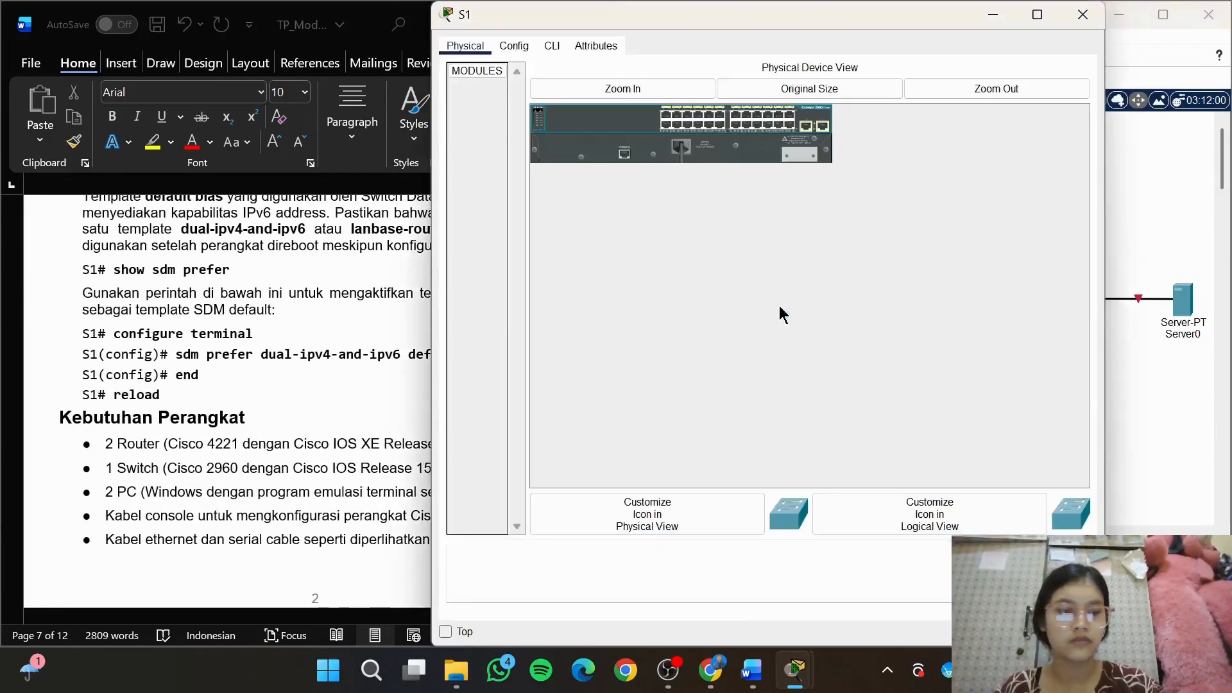
pyautogui.click(557, 41)
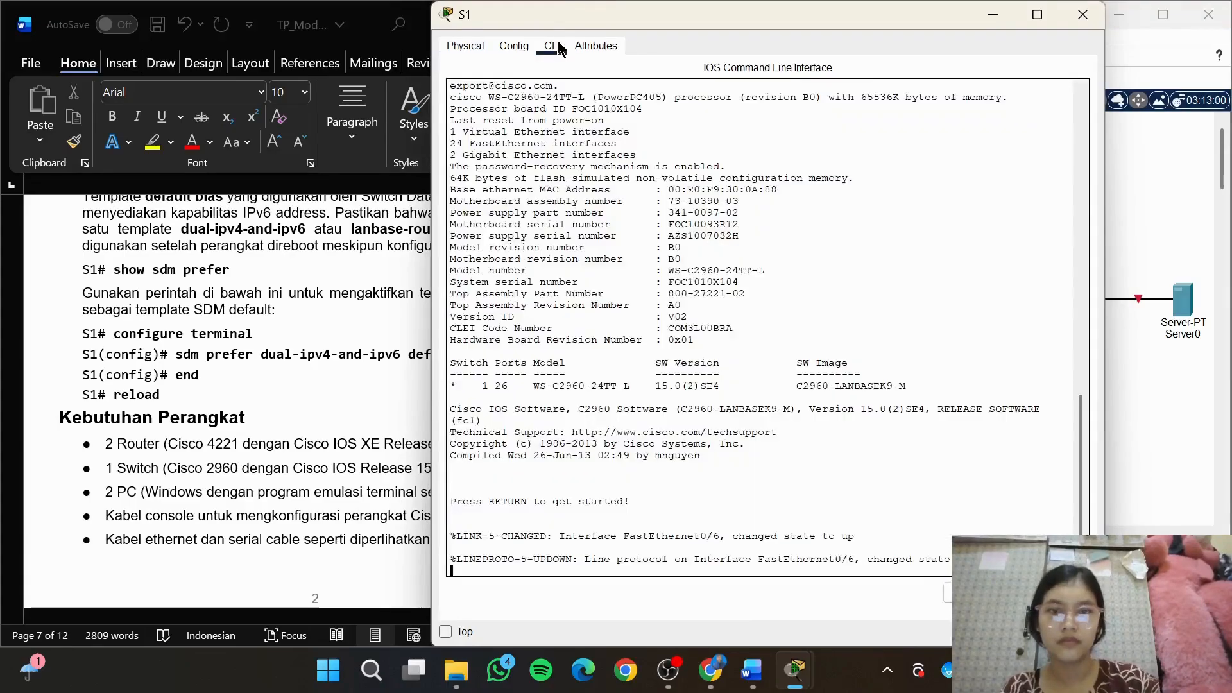
pyautogui.press('Return')
pyautogui.write('e')
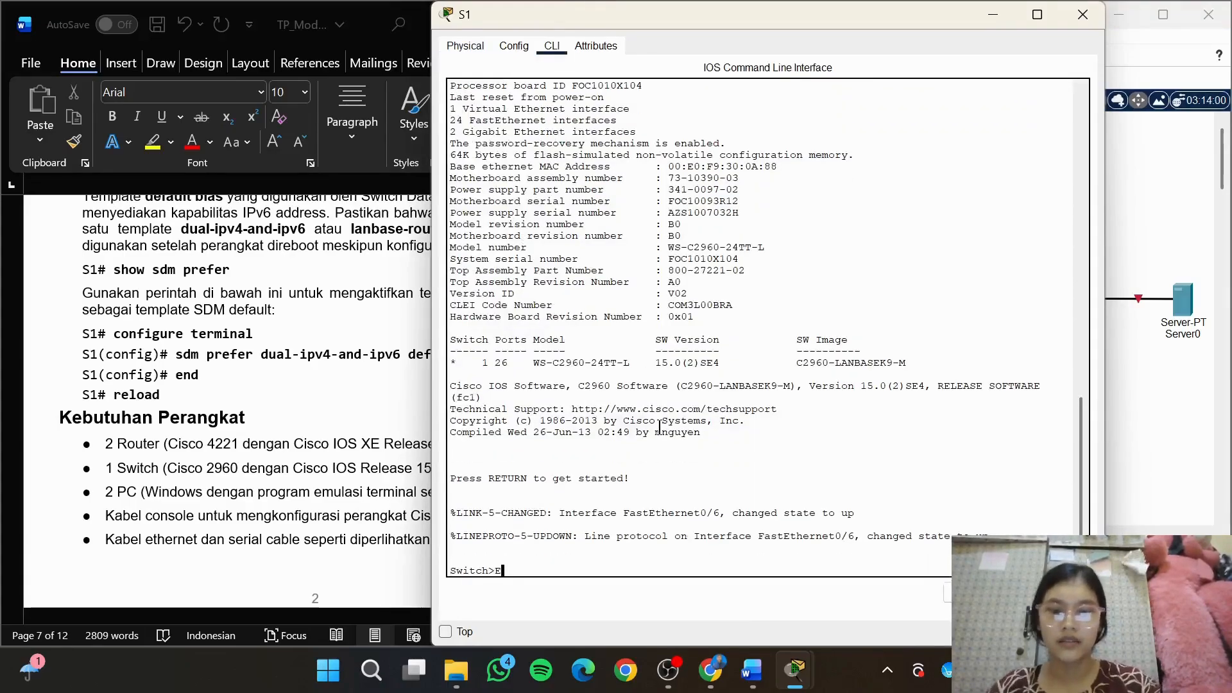
pyautogui.write('n')
pyautogui.press('Return')
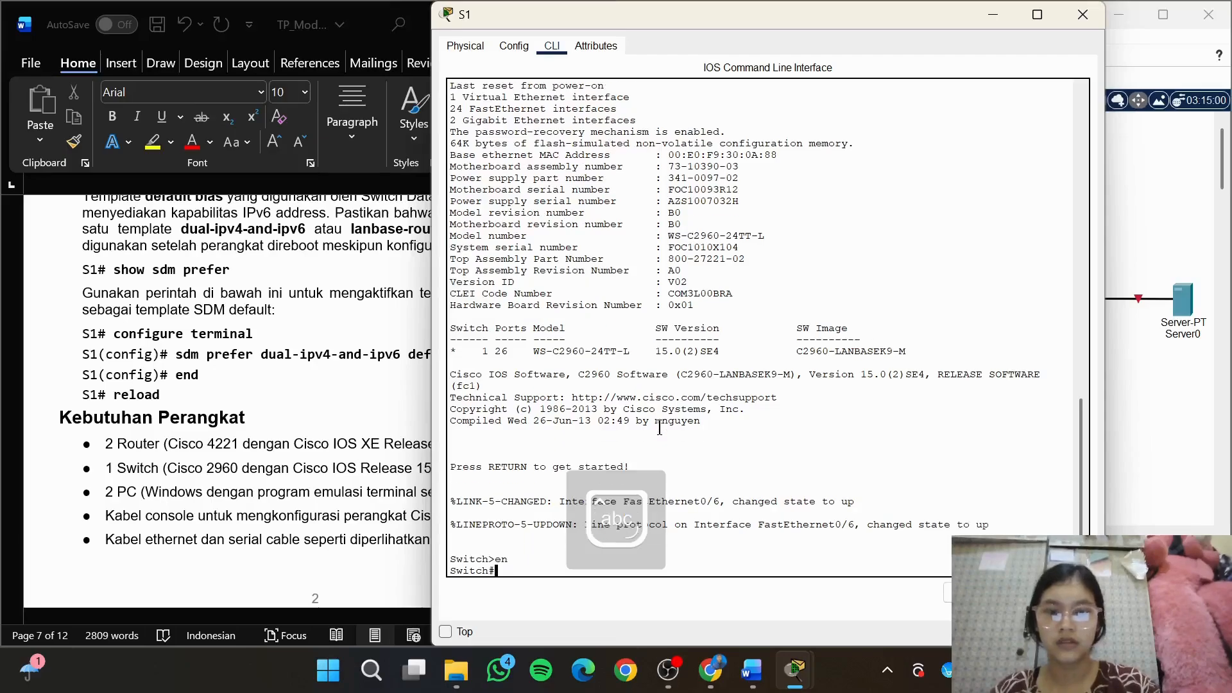
pyautogui.write('conf t')
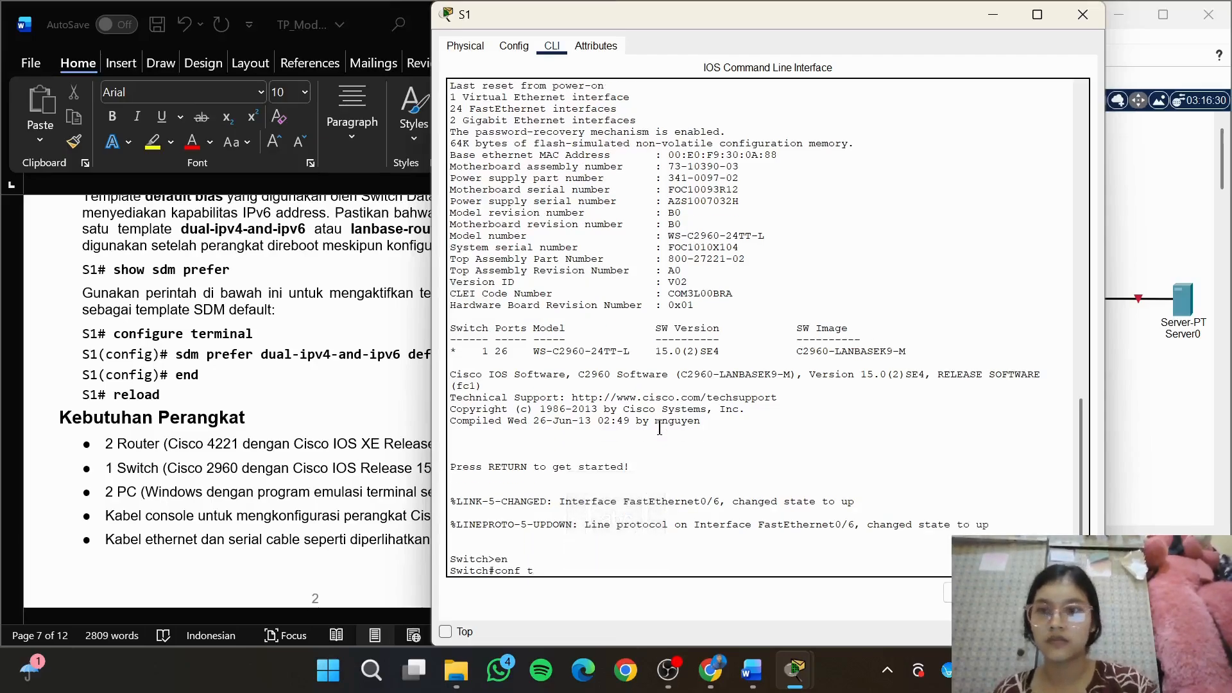
pyautogui.press('Return')
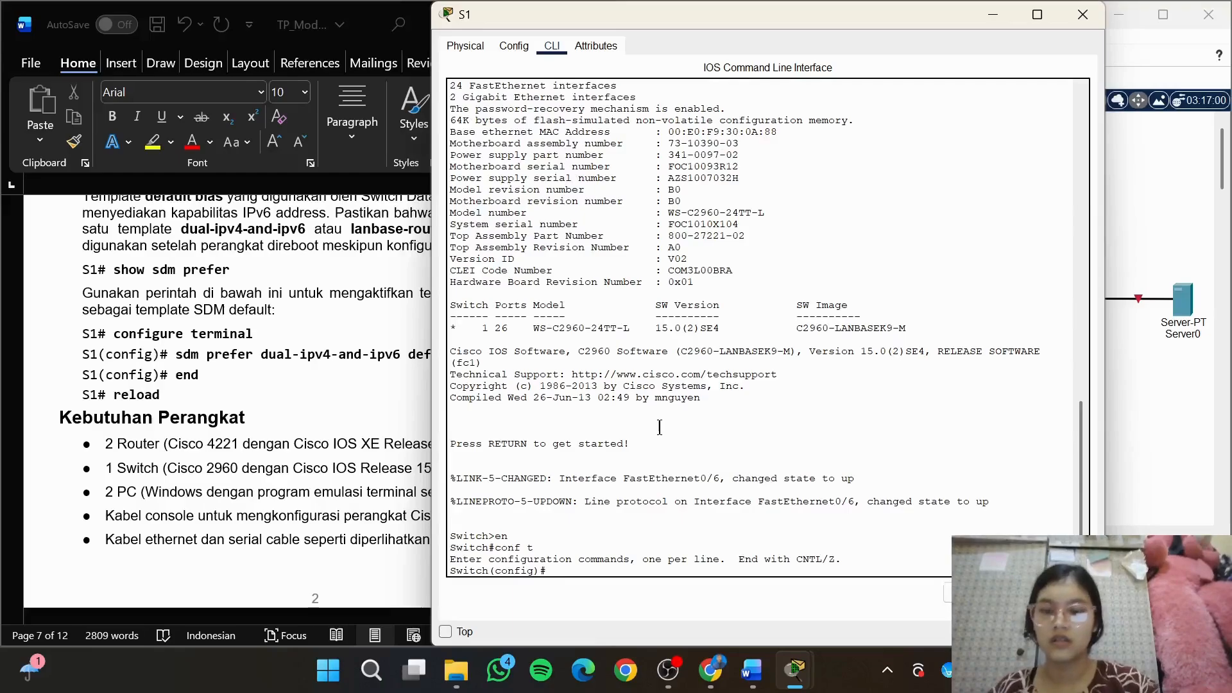
# Try to set S1's SDM template to dual-ipv4-and-ipv6 default
pyautogui.write('sd,')
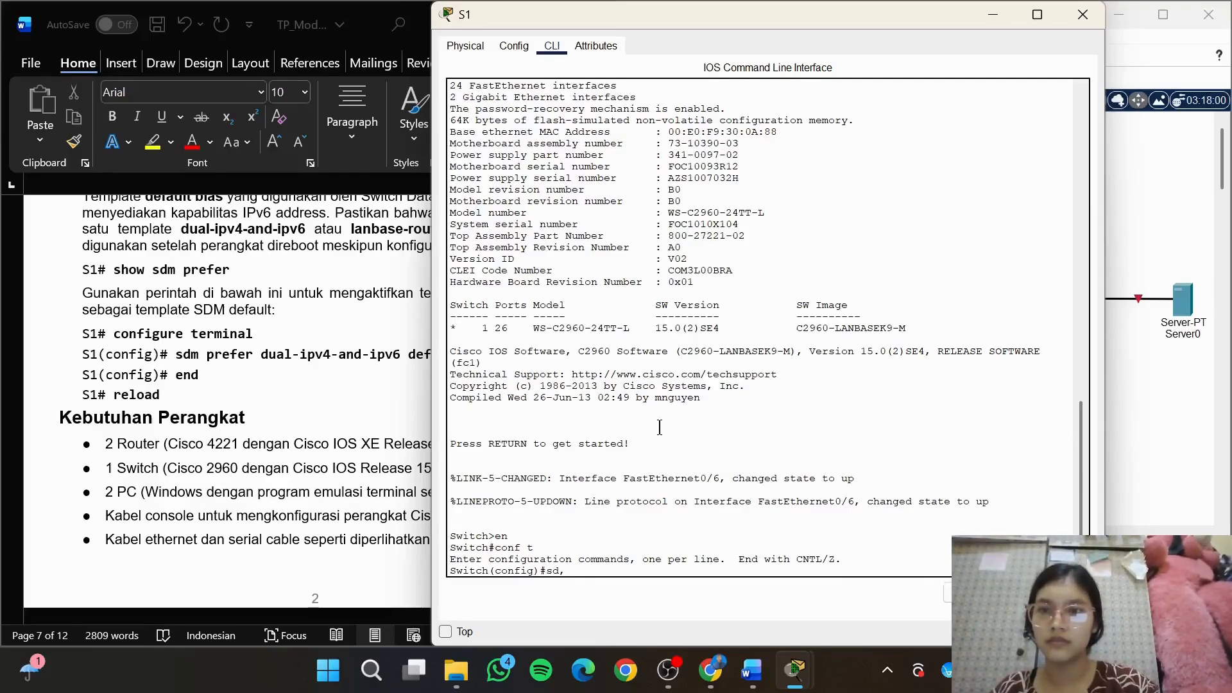
pyautogui.hscroll(2, 209, 396)
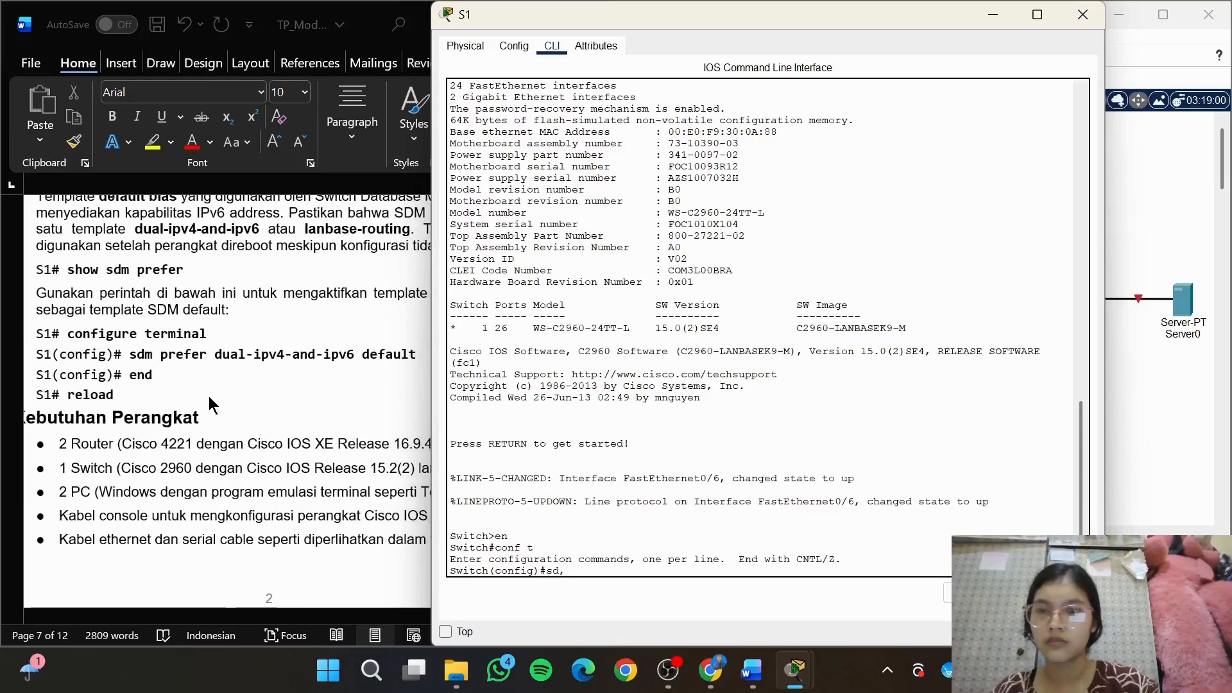
pyautogui.hscroll(2, 209, 396)
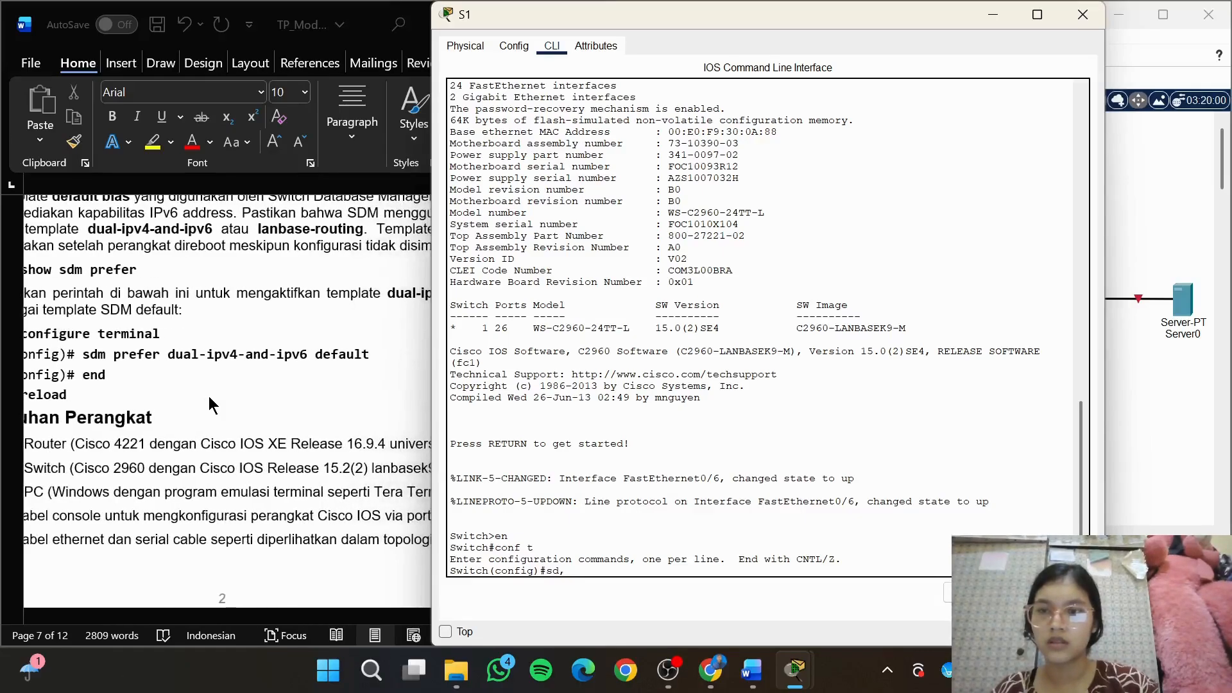
pyautogui.hscroll(-2, 209, 395)
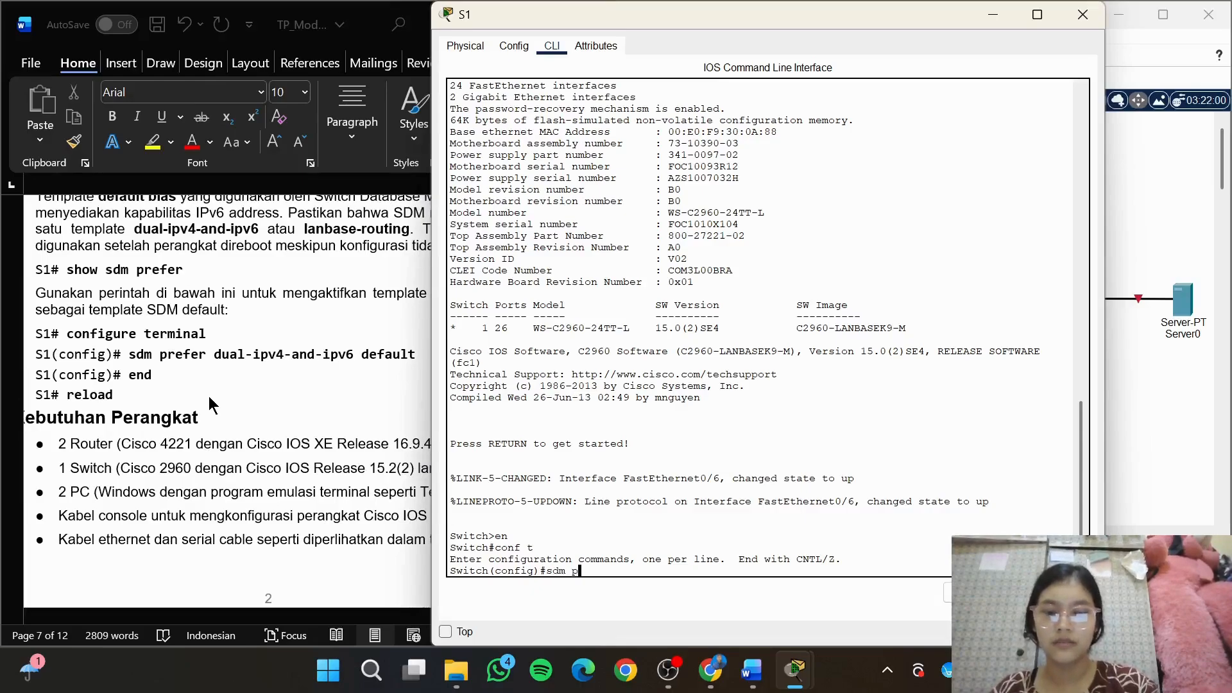
pyautogui.write('fer d')
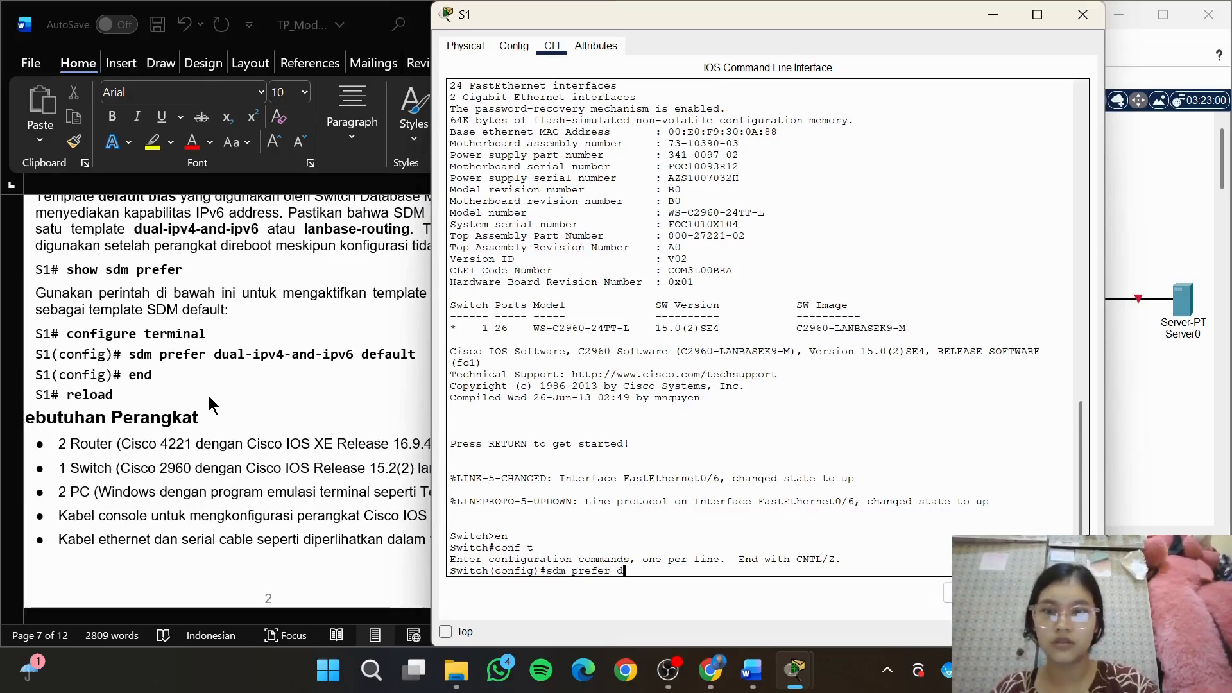
pyautogui.write('al-ip')
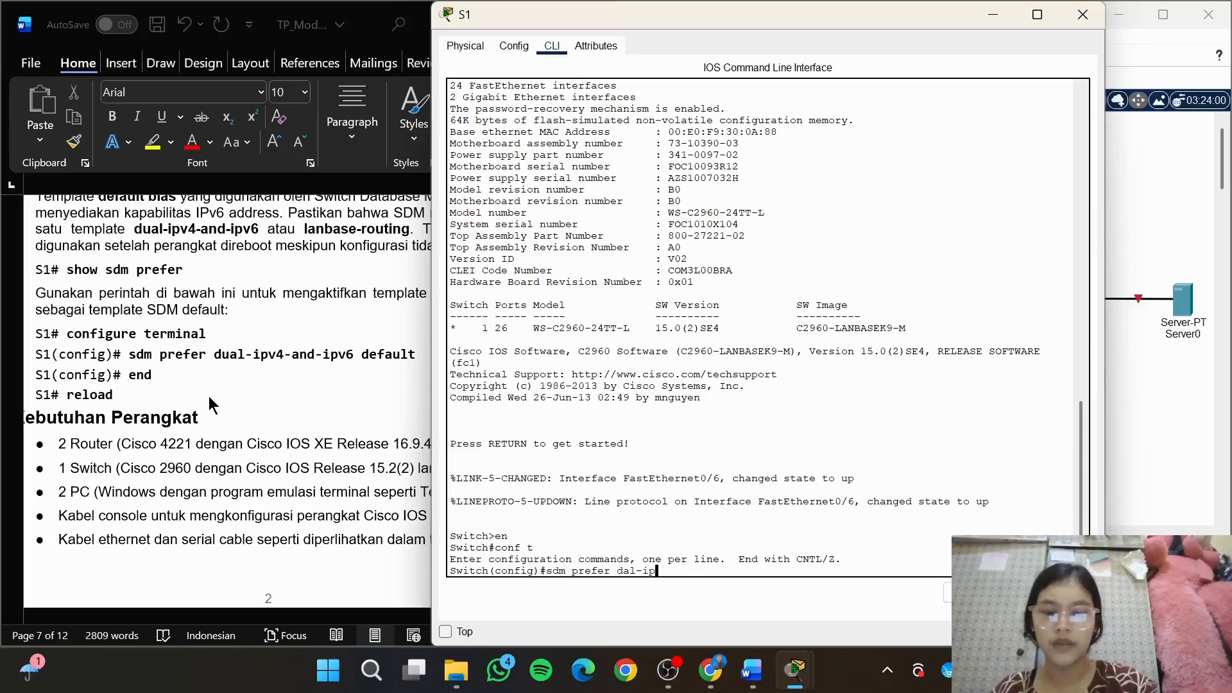
pyautogui.write('v4-and')
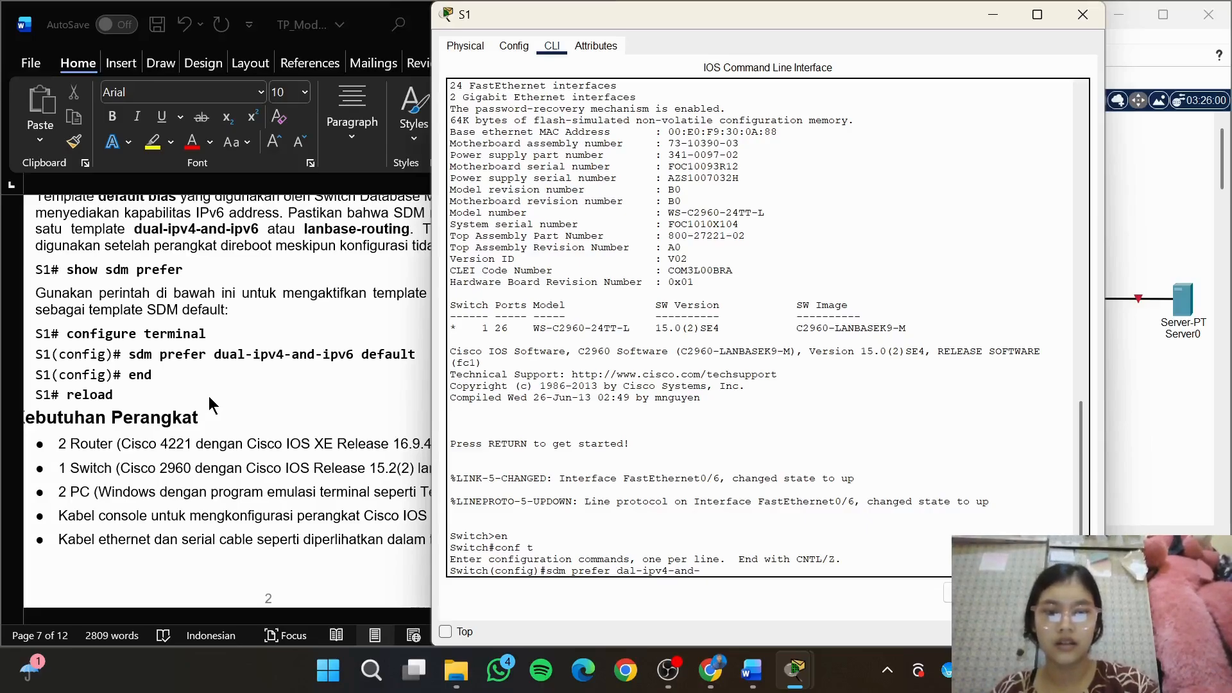
pyautogui.write('-ipv6 d')
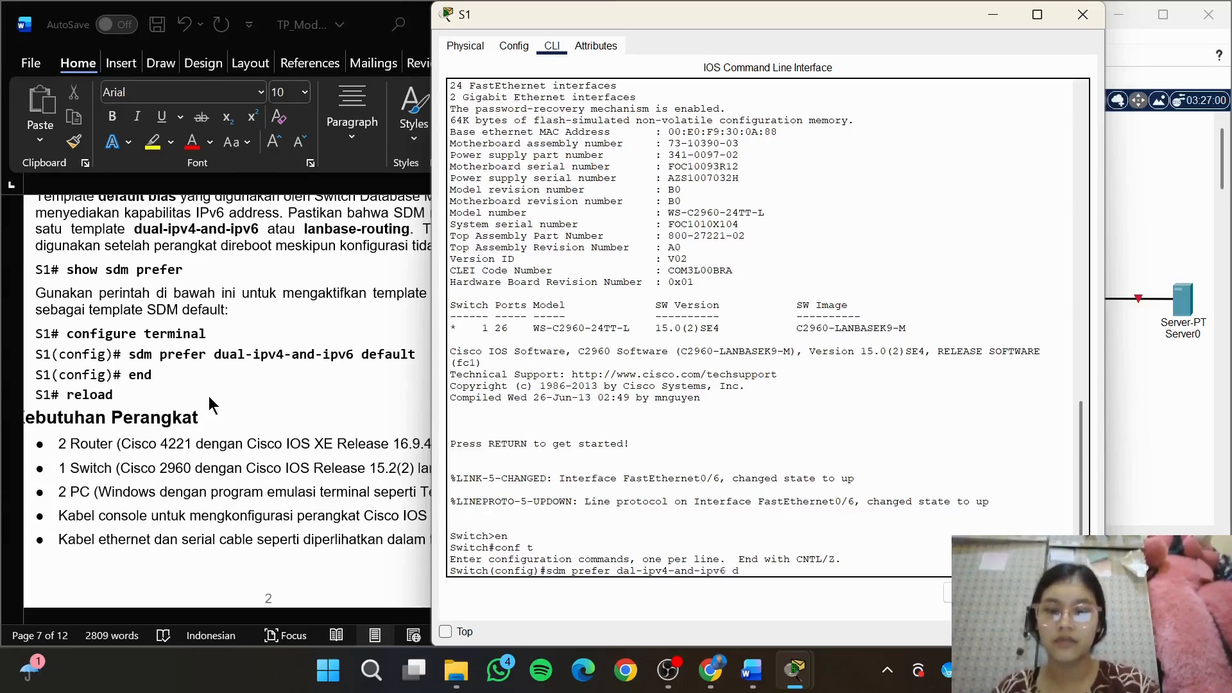
pyautogui.write('efalt')
pyautogui.press('Return')
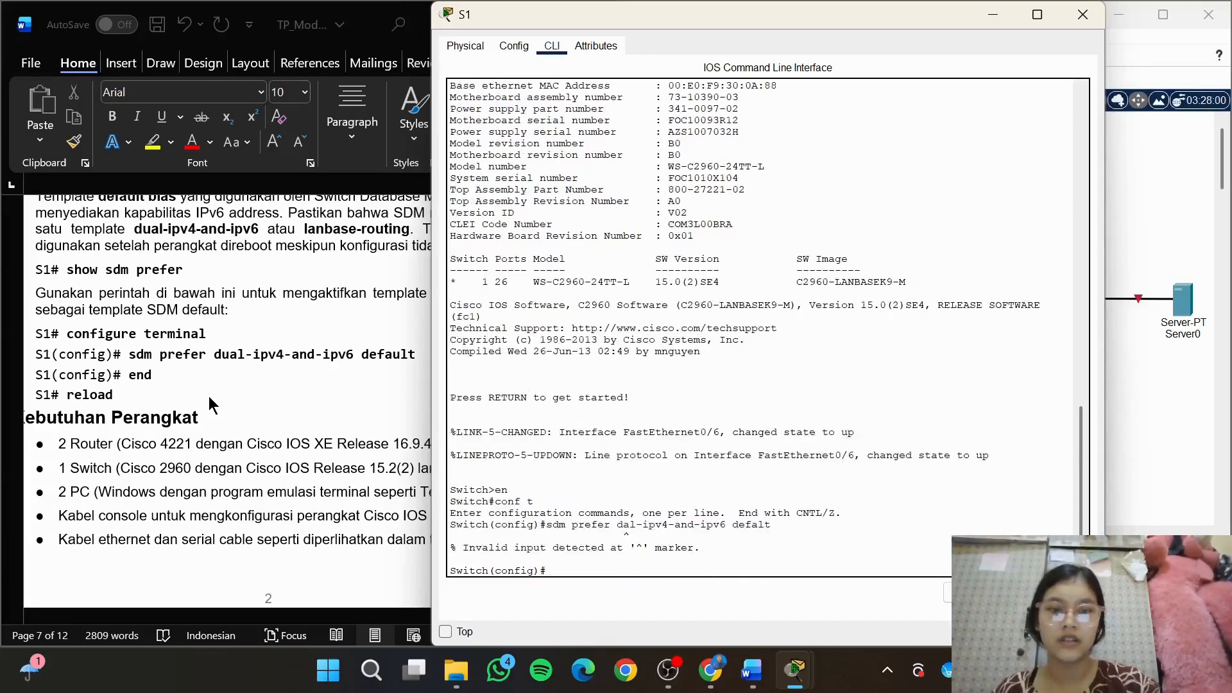
pyautogui.write('sdm')
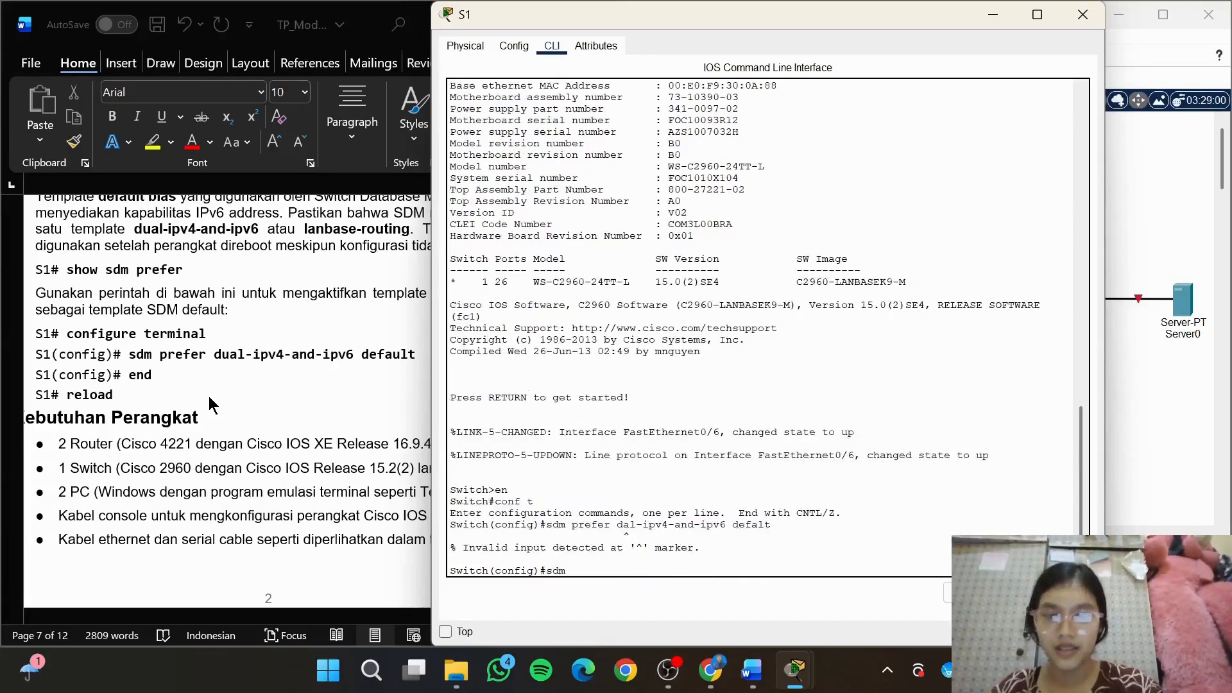
pyautogui.write(' prefer du')
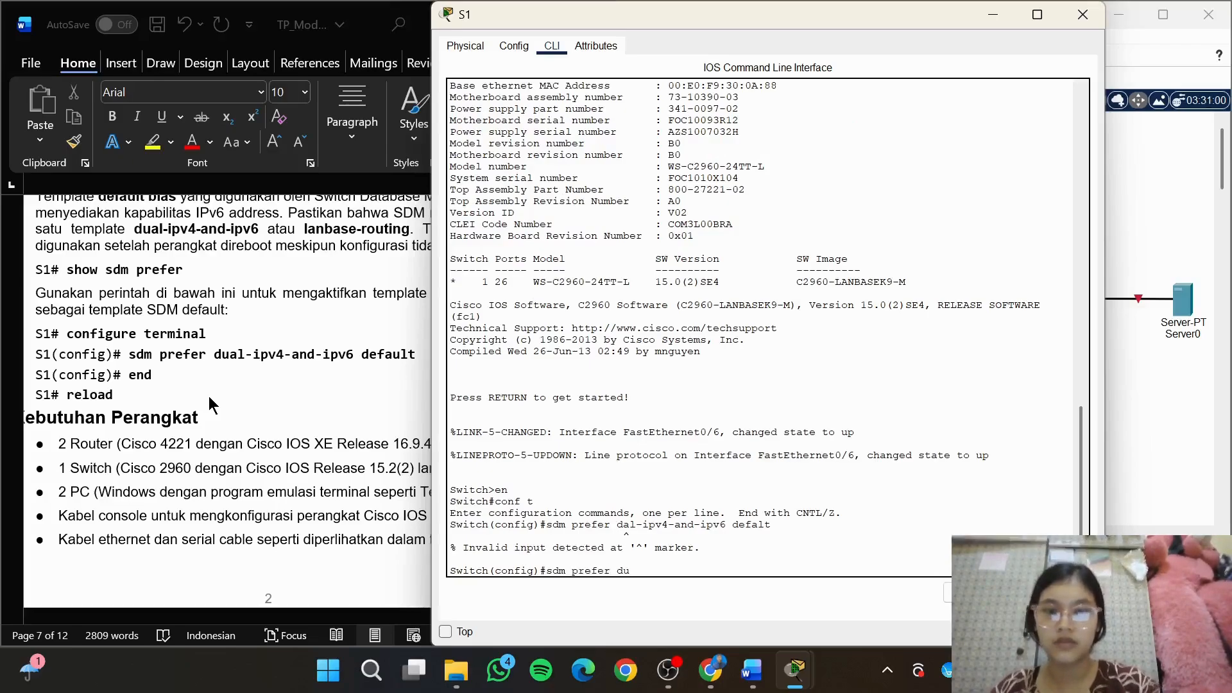
pyautogui.press('capslock')
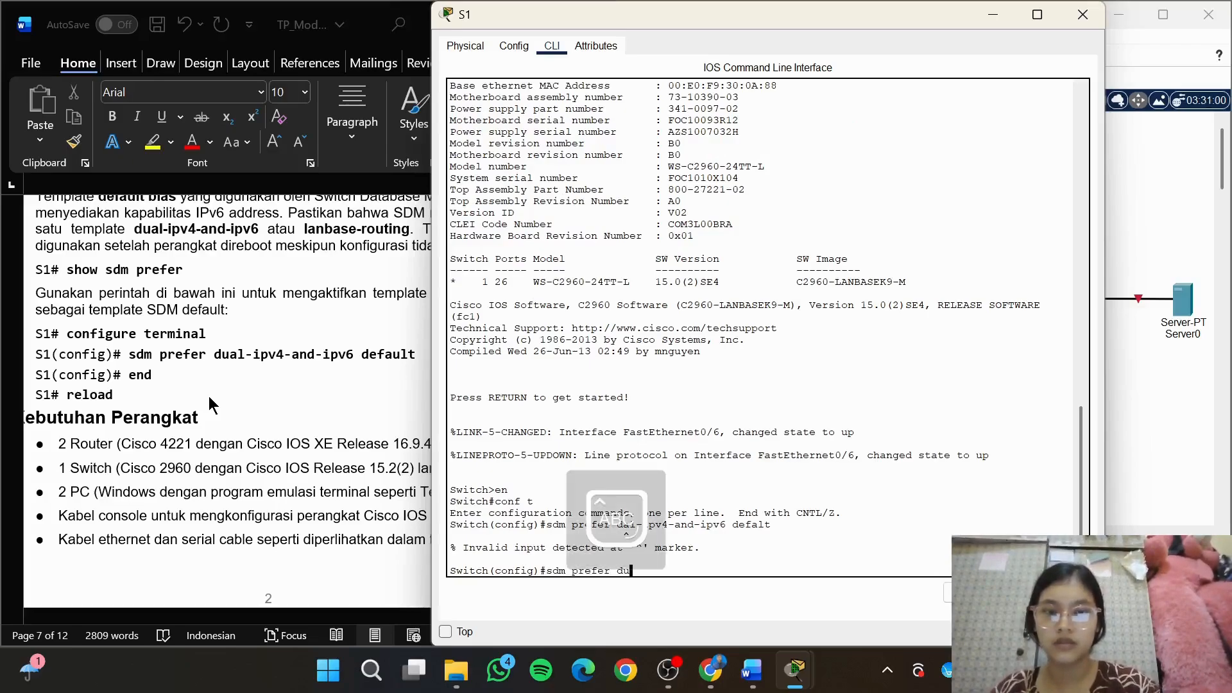
pyautogui.press('BackSpace')
pyautogui.press('BackSpace')
pyautogui.press('BackSpace')
pyautogui.press('BackSpace')
pyautogui.press('BackSpace')
pyautogui.press('BackSpace')
pyautogui.press('BackSpace')
pyautogui.press('BackSpace')
pyautogui.press('BackSpace')
pyautogui.press('BackSpace')
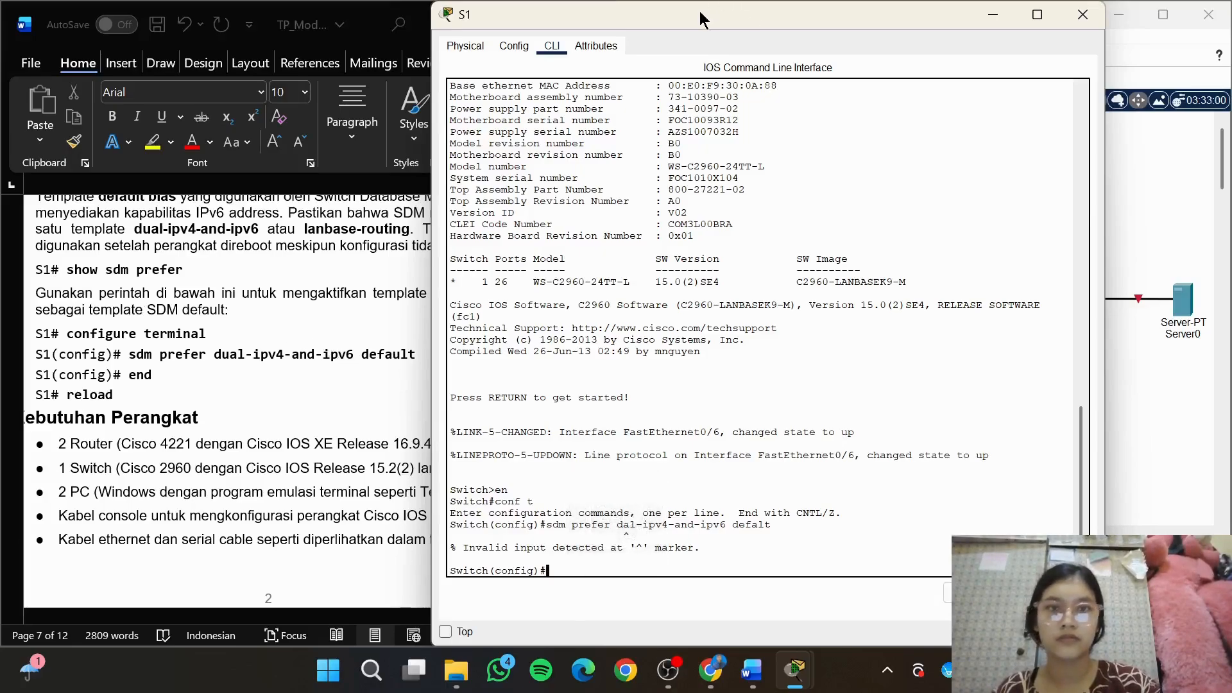
# Copy sdm prefer dual-ipv4-and-ipv6 default from the Word document and run it in S1's command line
pyautogui.moveTo(699, 14); pyautogui.dragTo(838, 25)
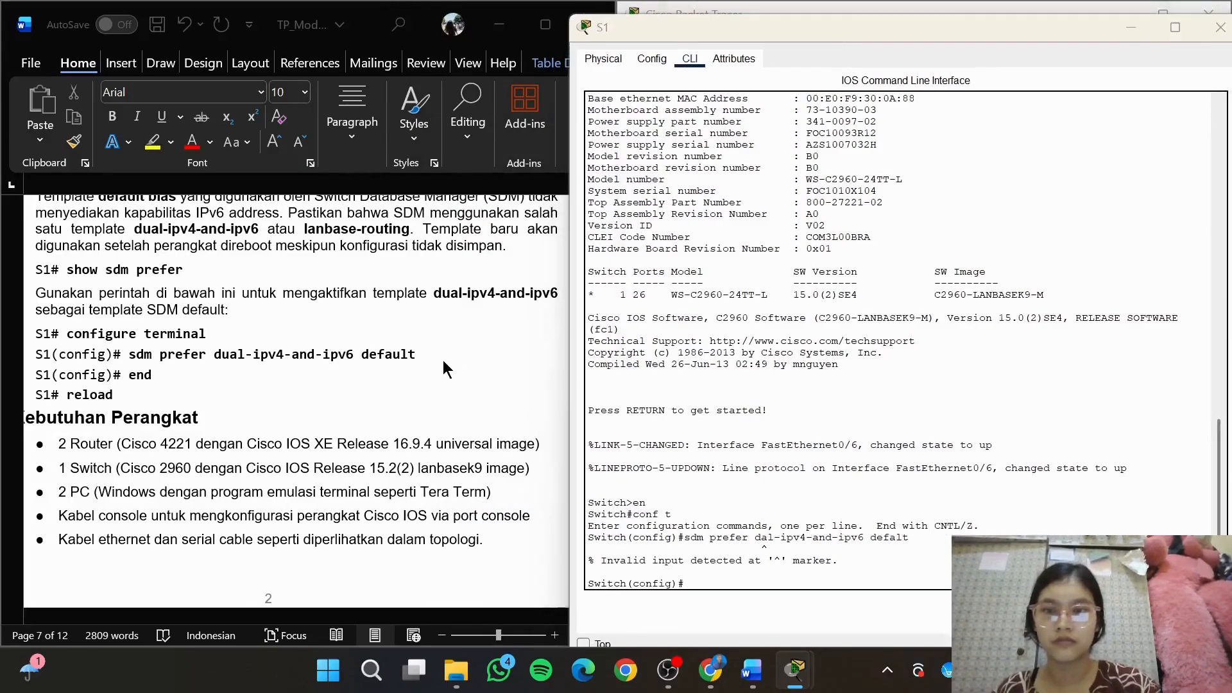
pyautogui.click(129, 354)
pyautogui.keyDown('shift'); pyautogui.click(442, 355); pyautogui.keyUp('shift')
pyautogui.hotkey('ctrl', 'c')
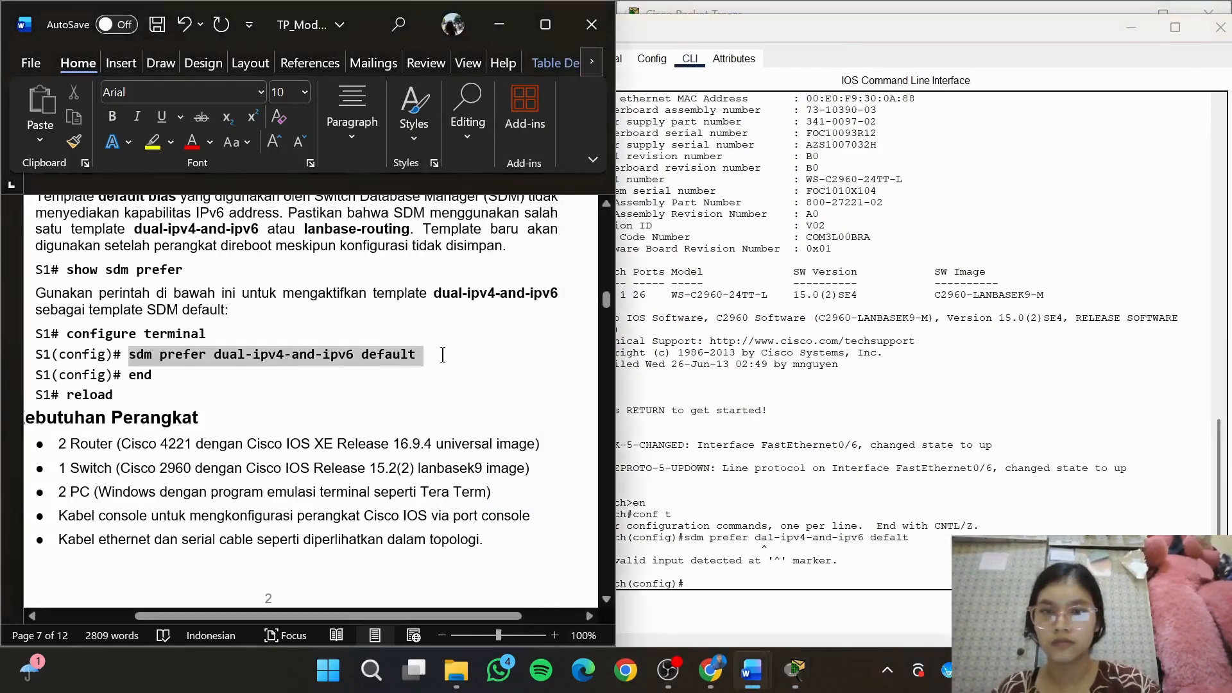
pyautogui.click(906, 579)
pyautogui.hotkey('ctrl', 'v')
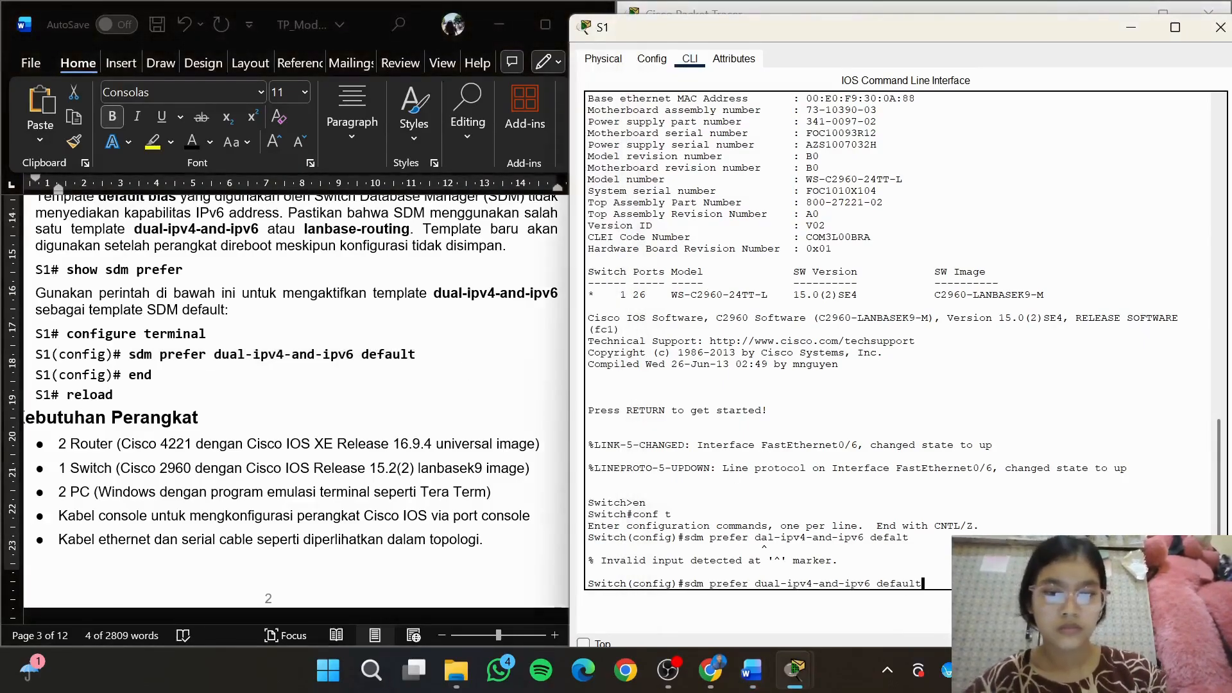
pyautogui.press('Return')
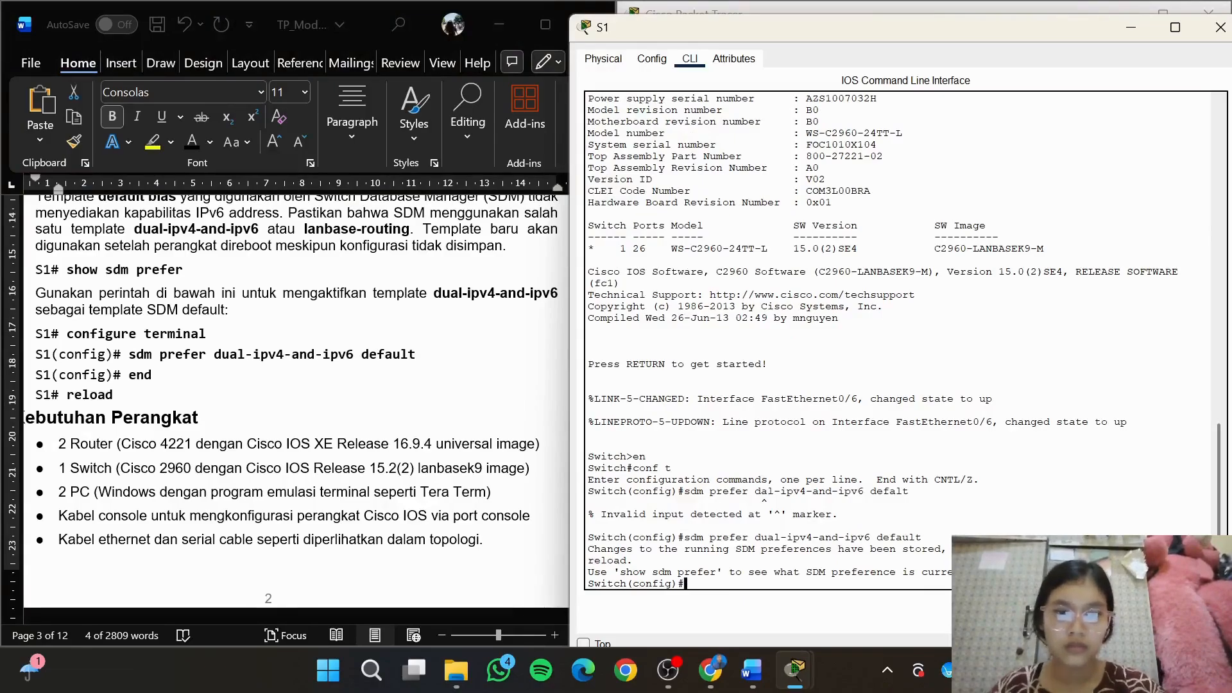
# Leave S1's configuration mode with the end command
pyautogui.write('EN')
pyautogui.press('capslock')
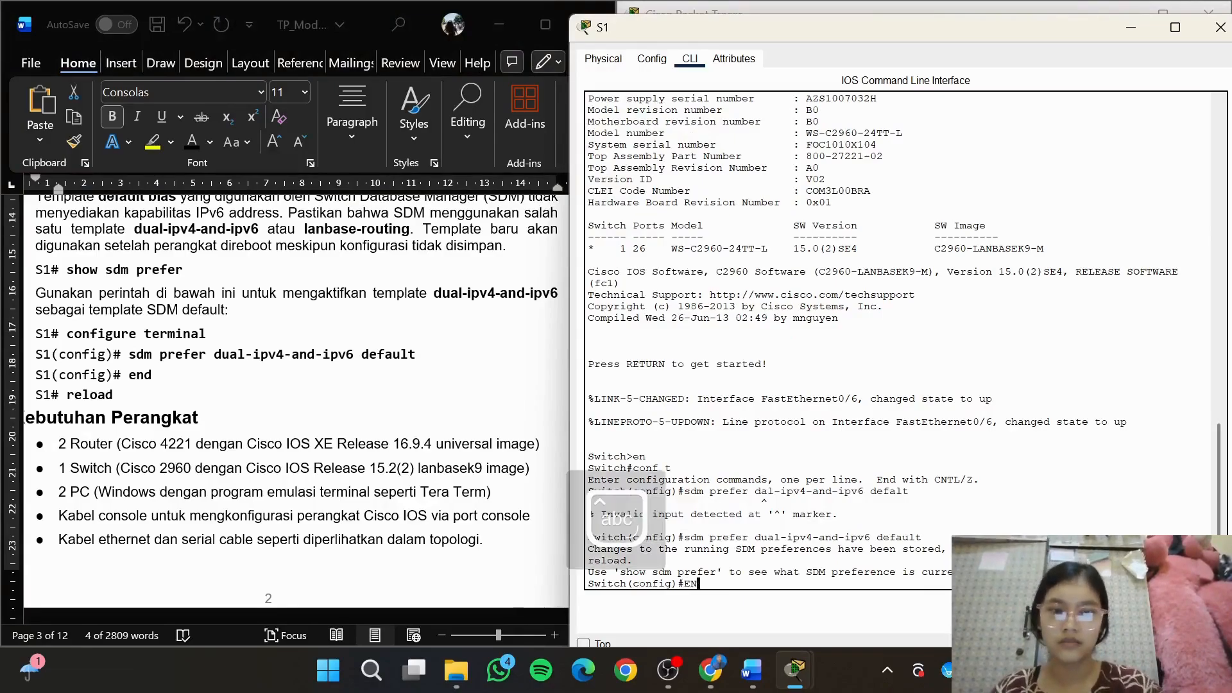
pyautogui.press('BackSpace')
pyautogui.press('BackSpace')
pyautogui.write('end')
pyautogui.press('Return')
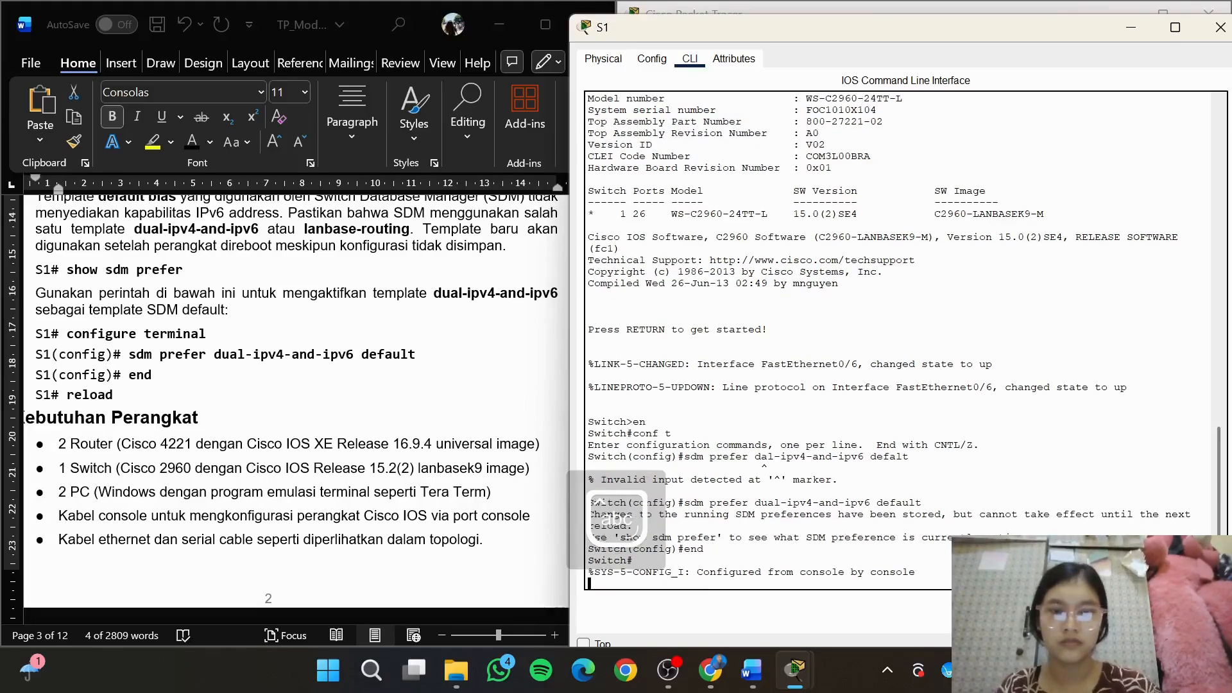
# Reload switch S1 with the reload command, answering yes to save the modified configuration and confirming the restart
pyautogui.press('Return')
pyautogui.write('reload')
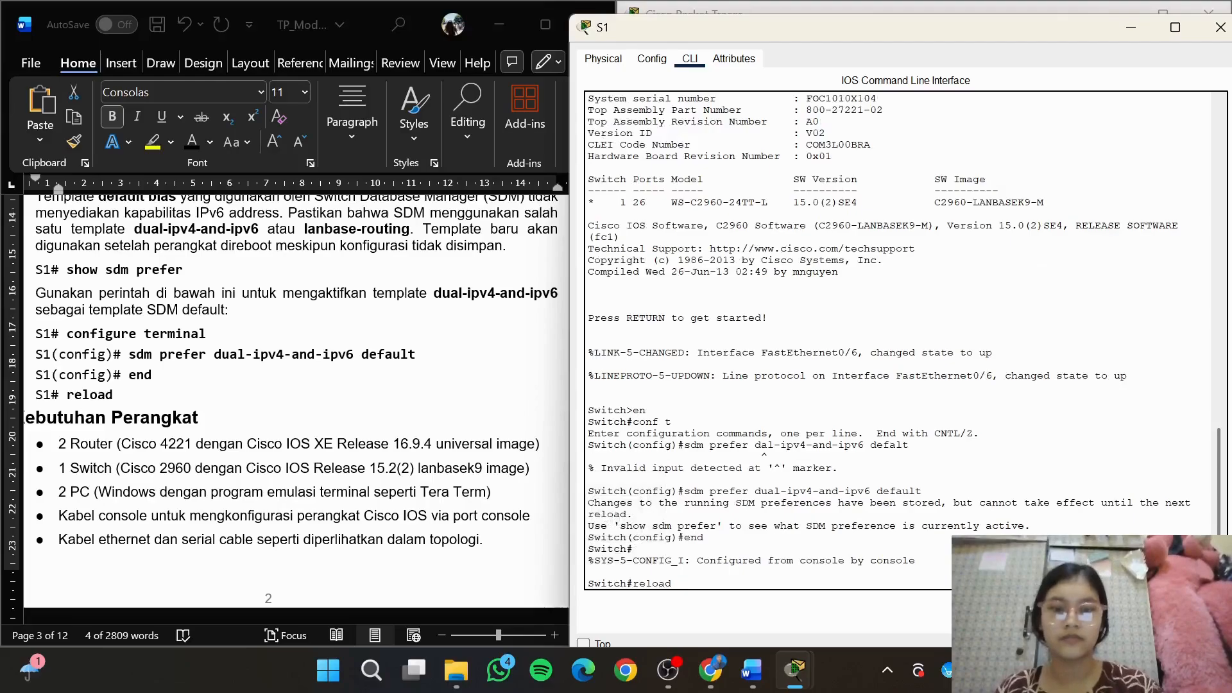
pyautogui.press('Return')
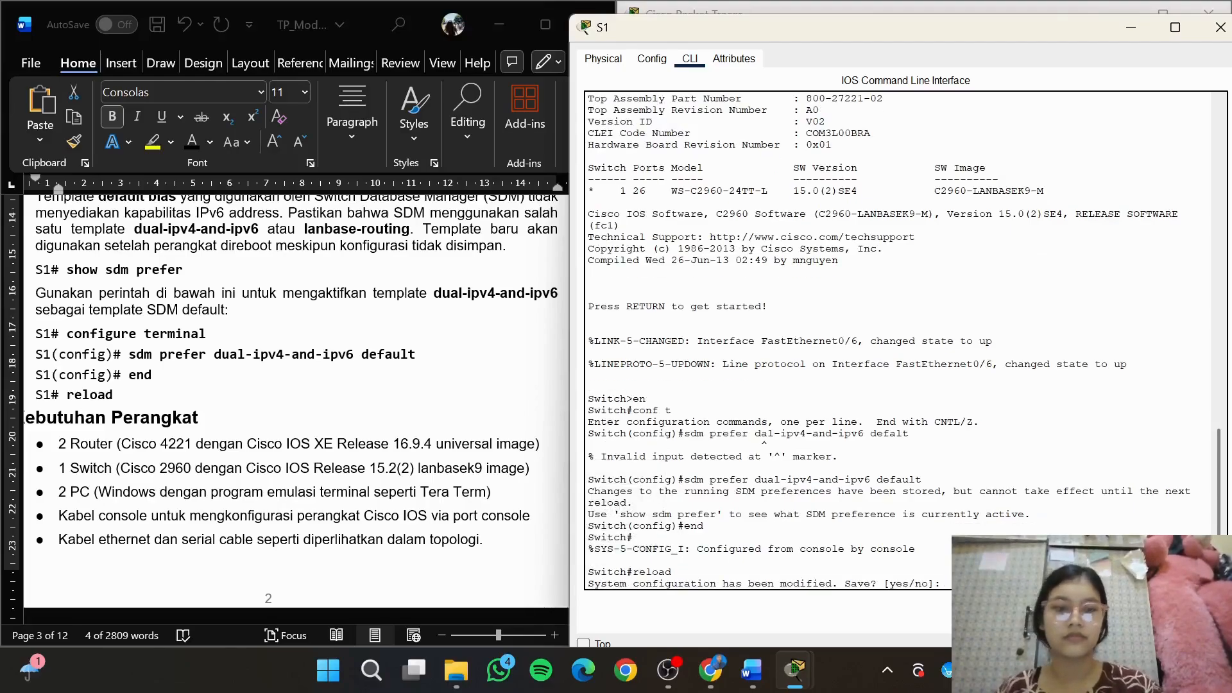
pyautogui.press('Return')
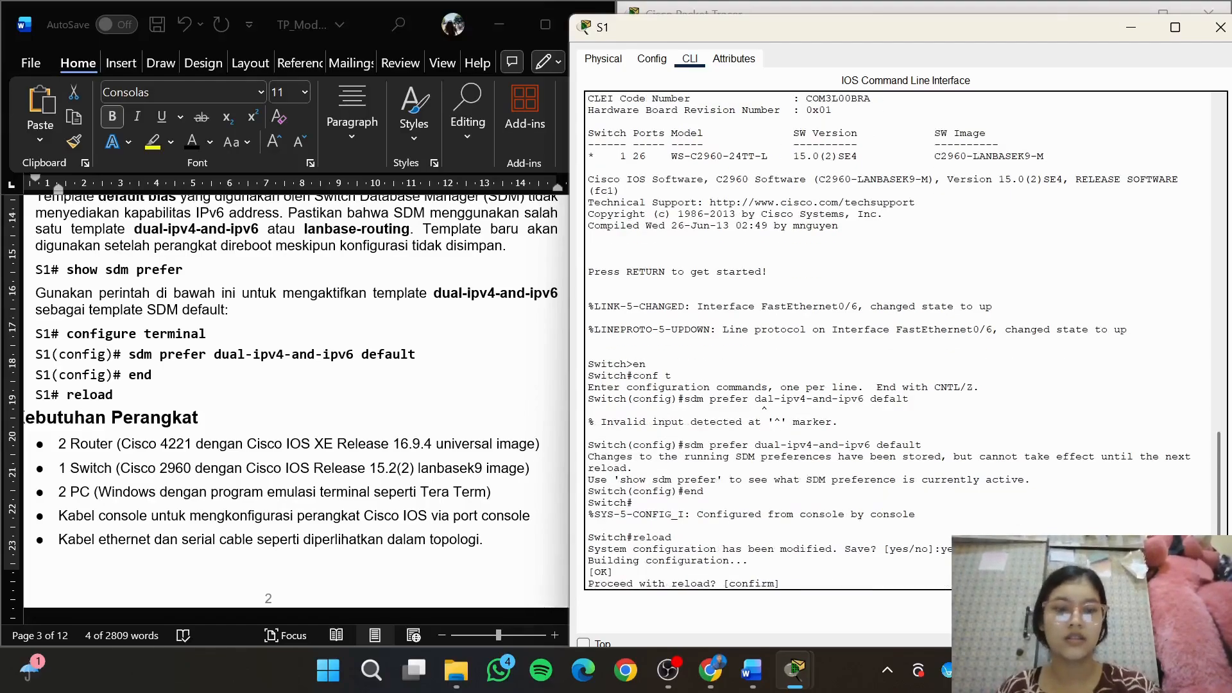
pyautogui.press('Return')
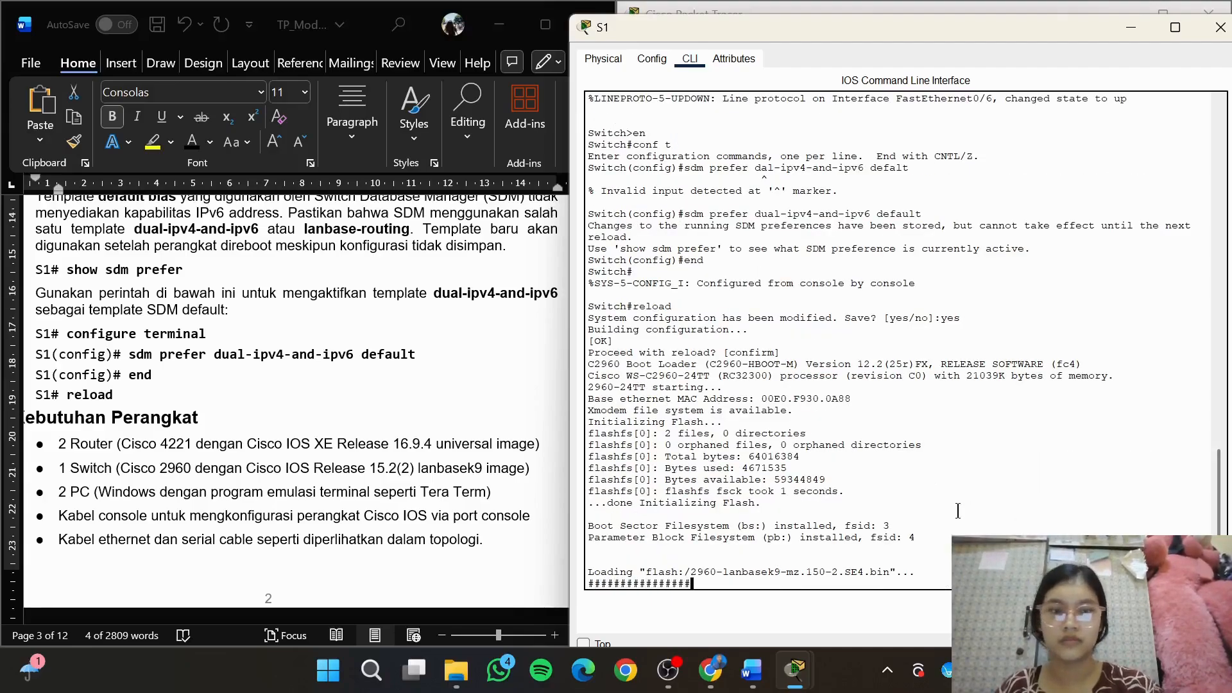
# Read the Latihan 1 steps in the Word document, from cabling the network to the initial configuration for router R1
pyautogui.scroll(-10, 380, 378)
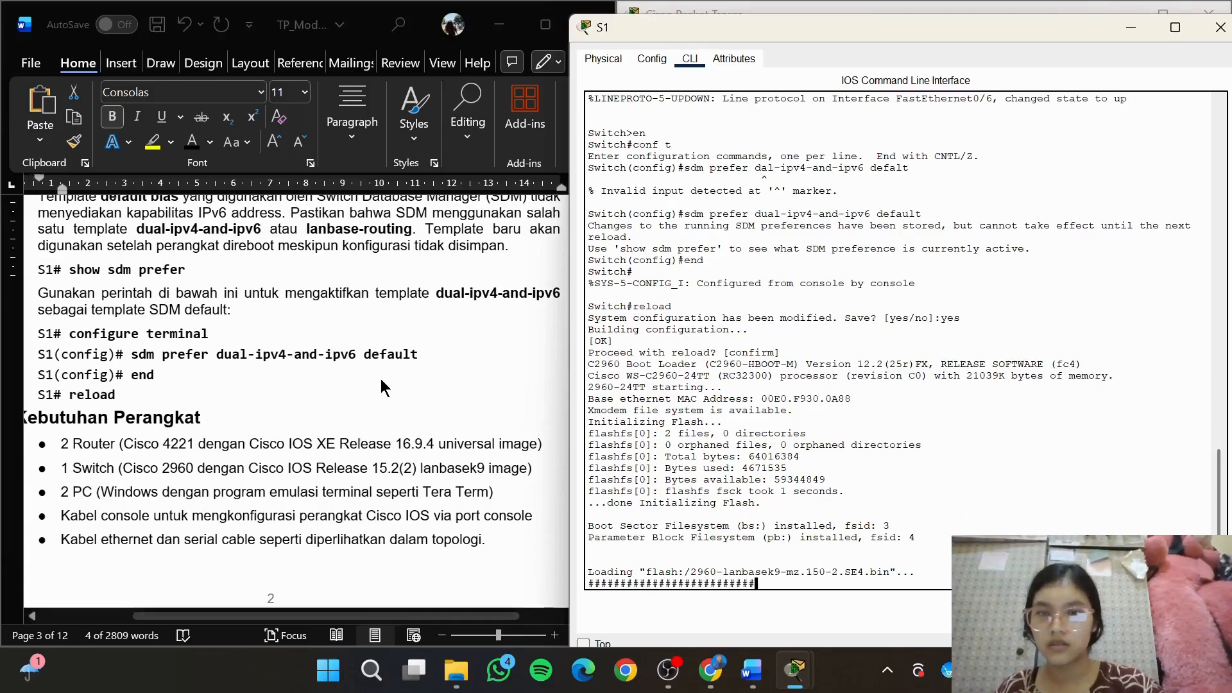
pyautogui.scroll(-3, 380, 378)
pyautogui.scroll(10, 380, 378)
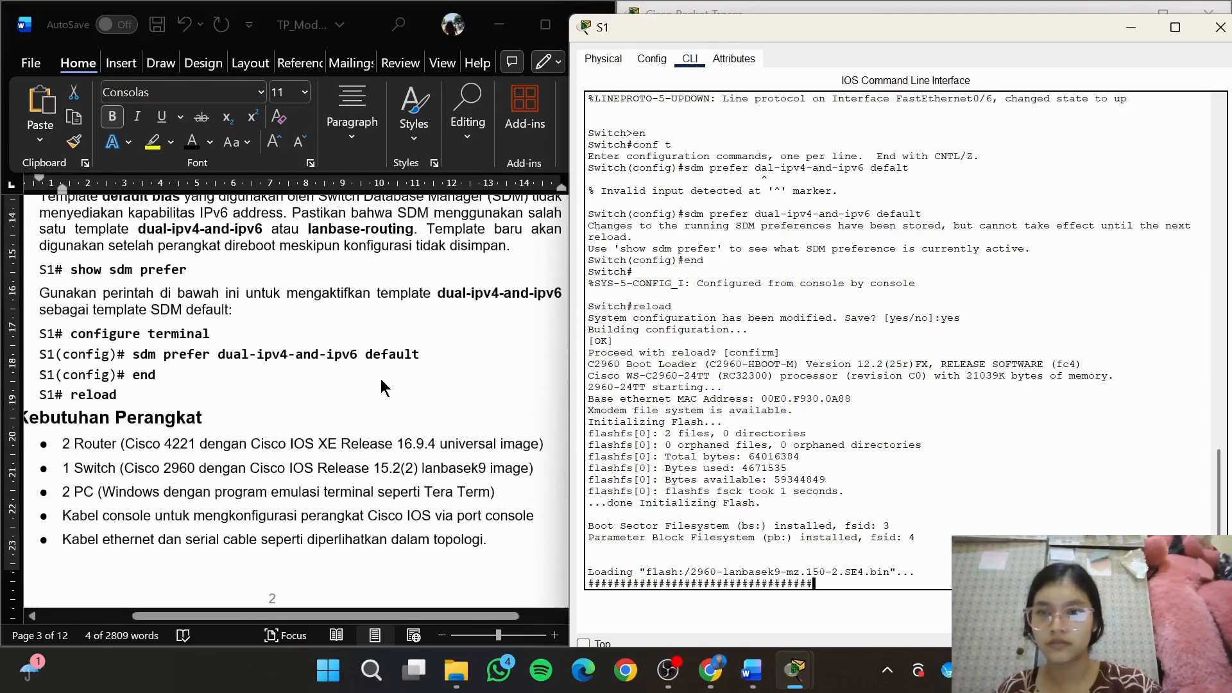
pyautogui.click(395, 409)
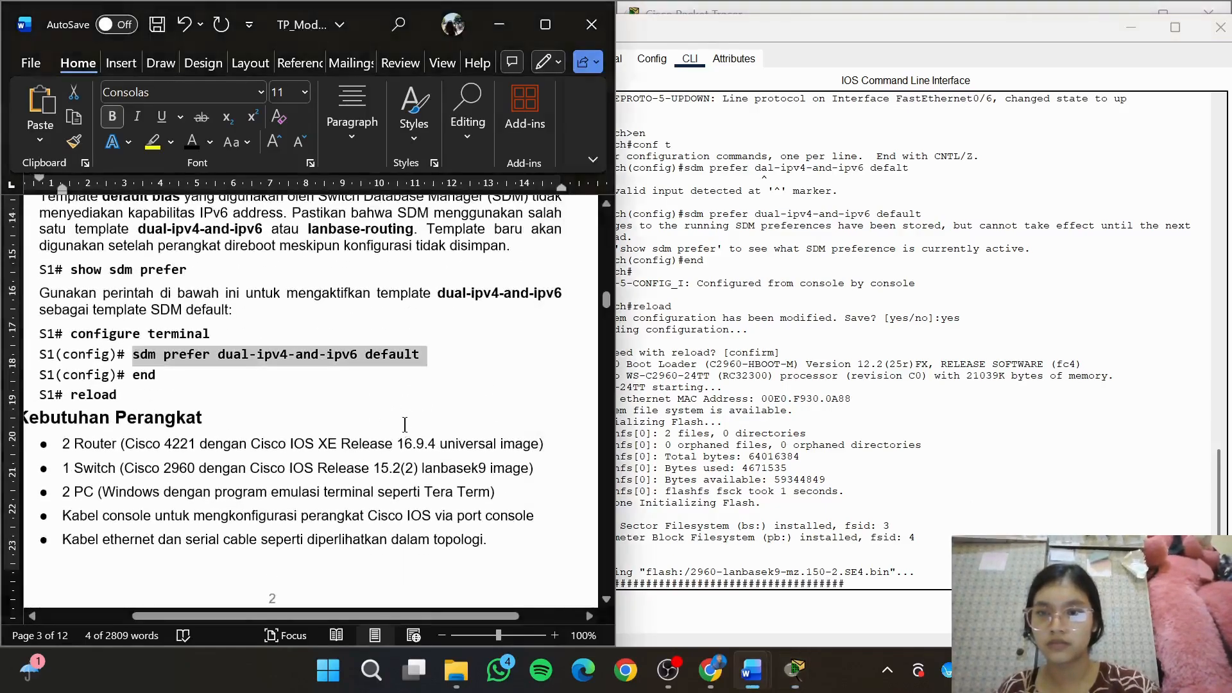
pyautogui.click(384, 393)
pyautogui.press('Down')
pyautogui.press('Down')
pyautogui.press('Down')
pyautogui.press('Down')
pyautogui.press('Down')
pyautogui.press('Down')
pyautogui.press('Down')
pyautogui.press('Down')
pyautogui.press('Down')
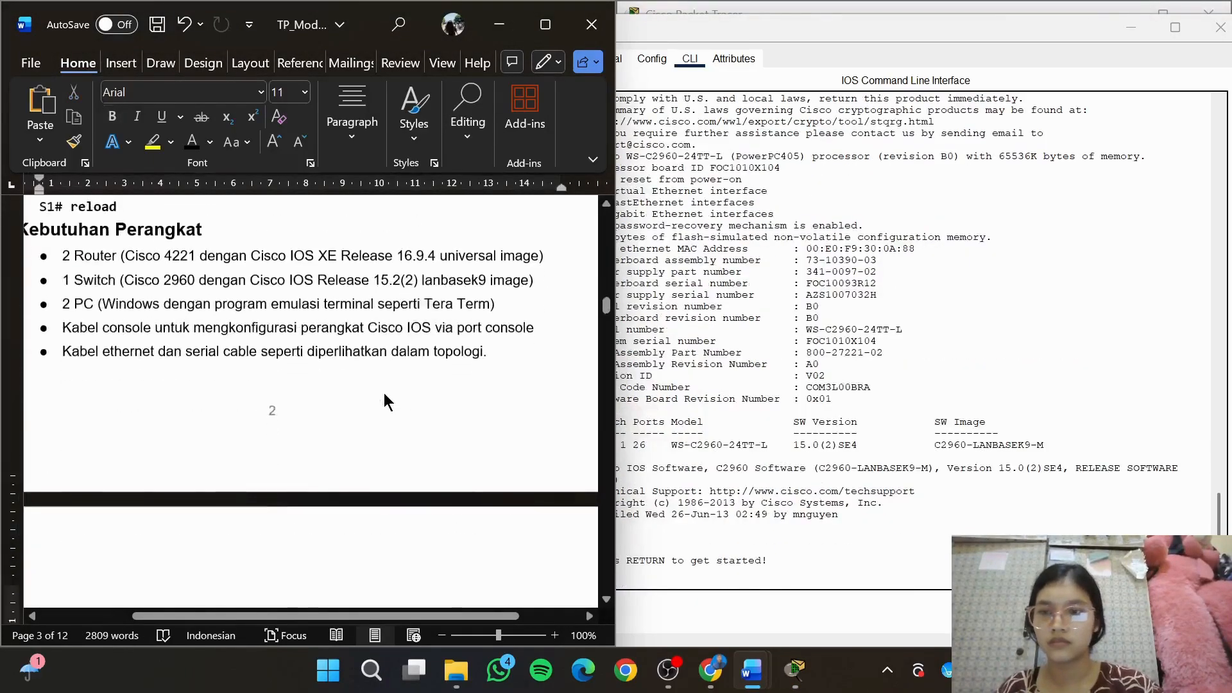
pyautogui.press('Down')
pyautogui.press('Down')
pyautogui.press('Down')
pyautogui.press('Down')
pyautogui.press('Down')
pyautogui.press('Down')
pyautogui.press('Down')
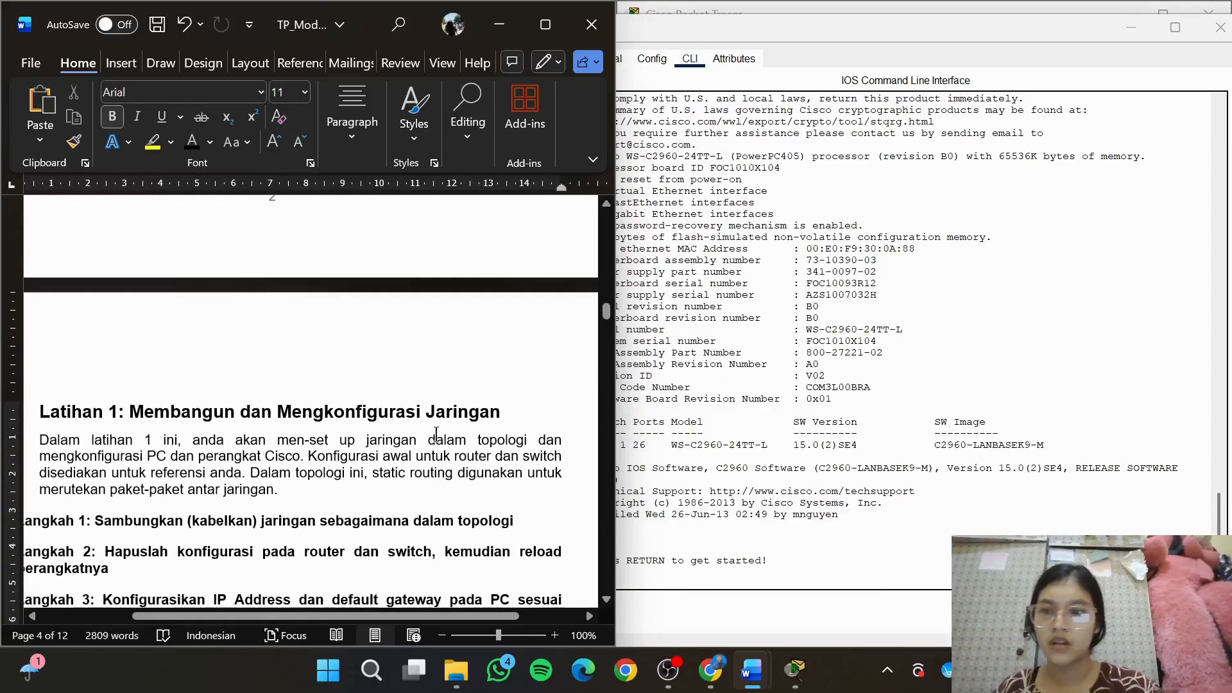
pyautogui.scroll(-2, 507, 443)
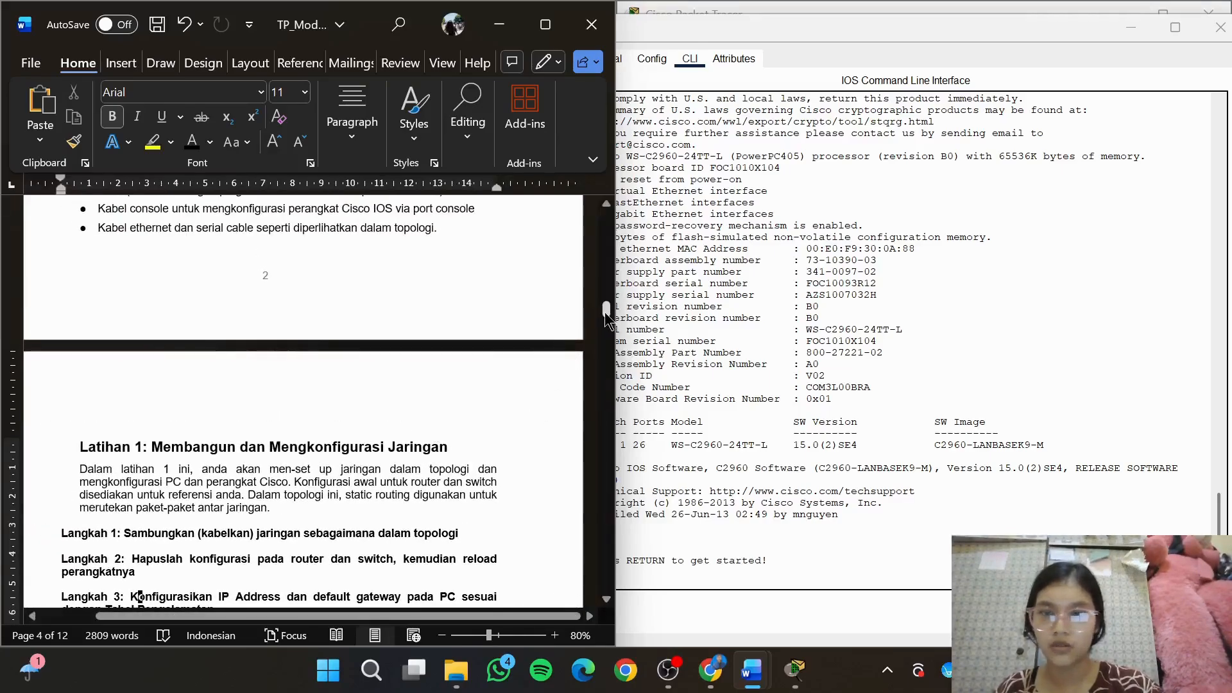
pyautogui.moveTo(607, 317); pyautogui.dragTo(608, 333)
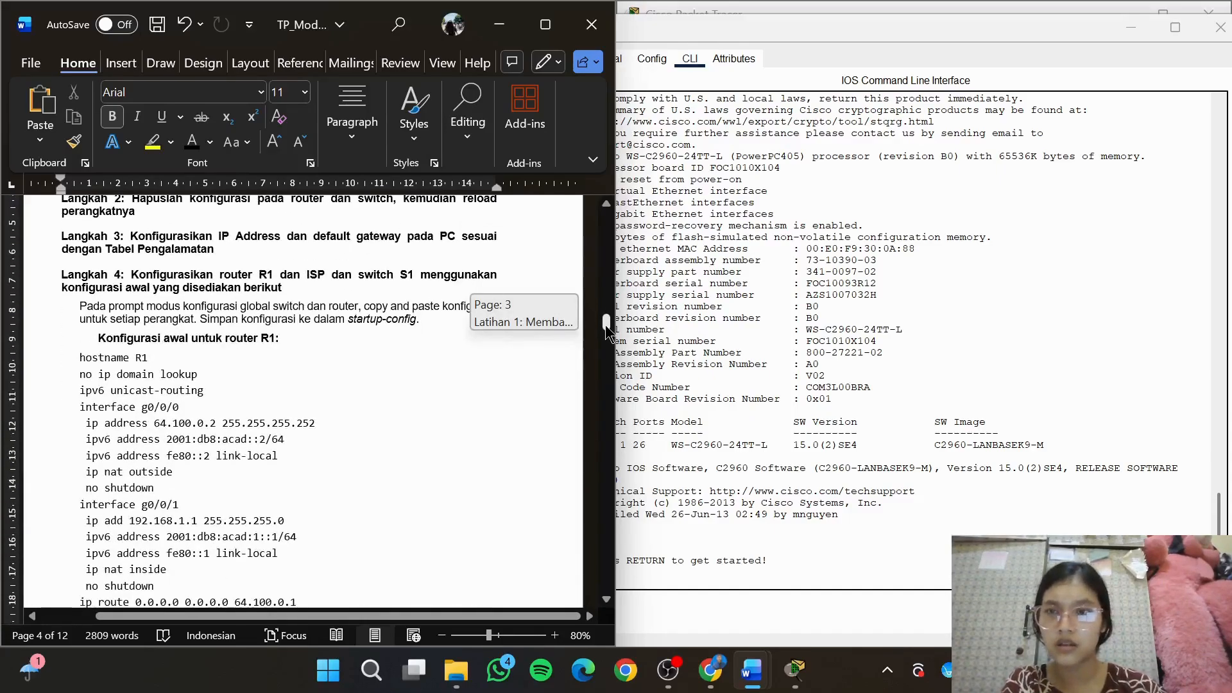
pyautogui.moveTo(606, 331); pyautogui.dragTo(607, 327)
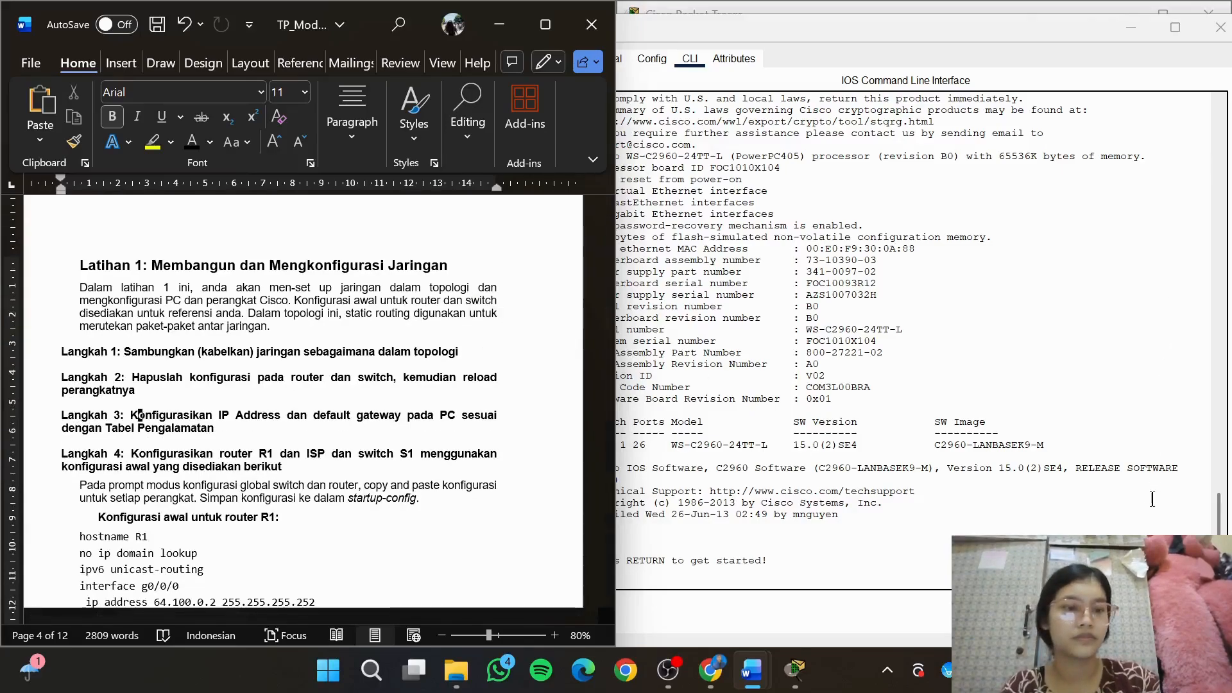
# Close S1's window and open PC-A's IP Configuration, placing its window clear of the module text
pyautogui.click(1220, 27)
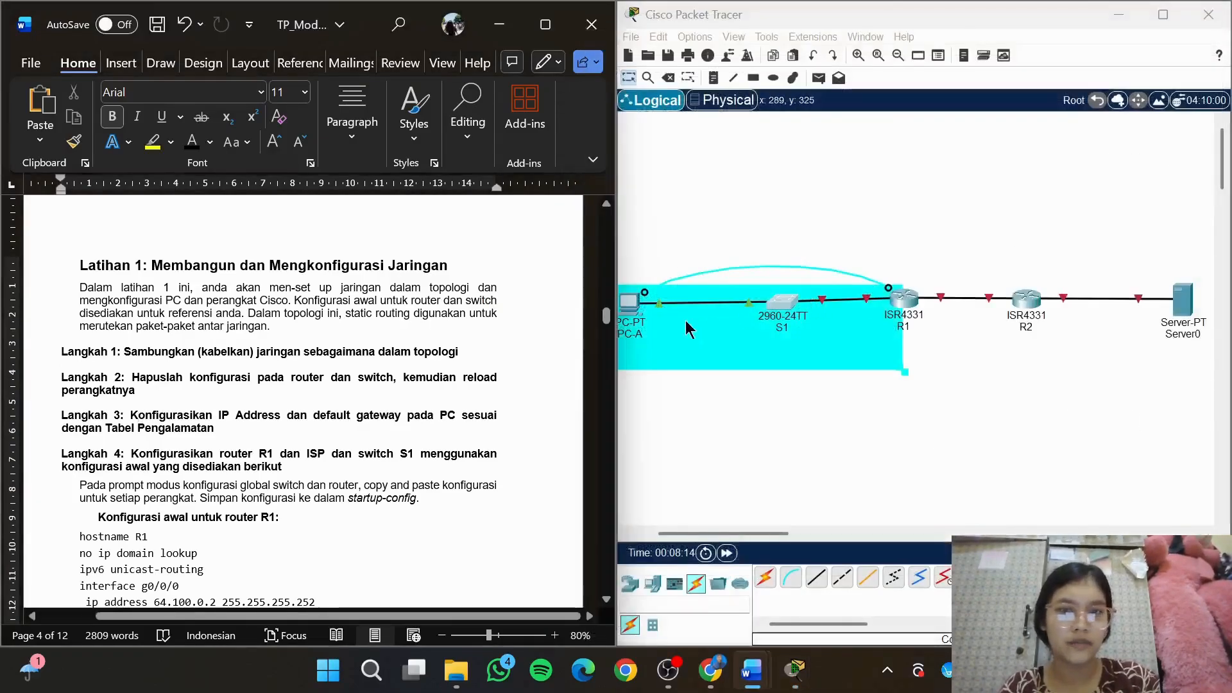
pyautogui.click(633, 315)
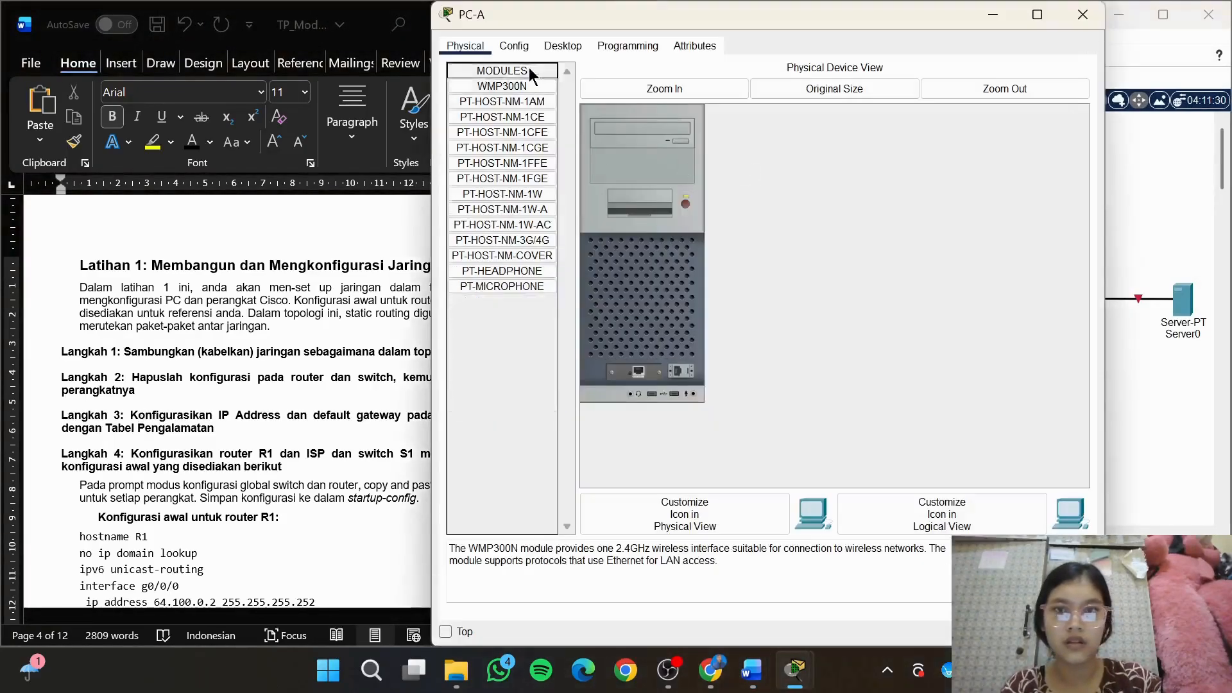
pyautogui.click(514, 46)
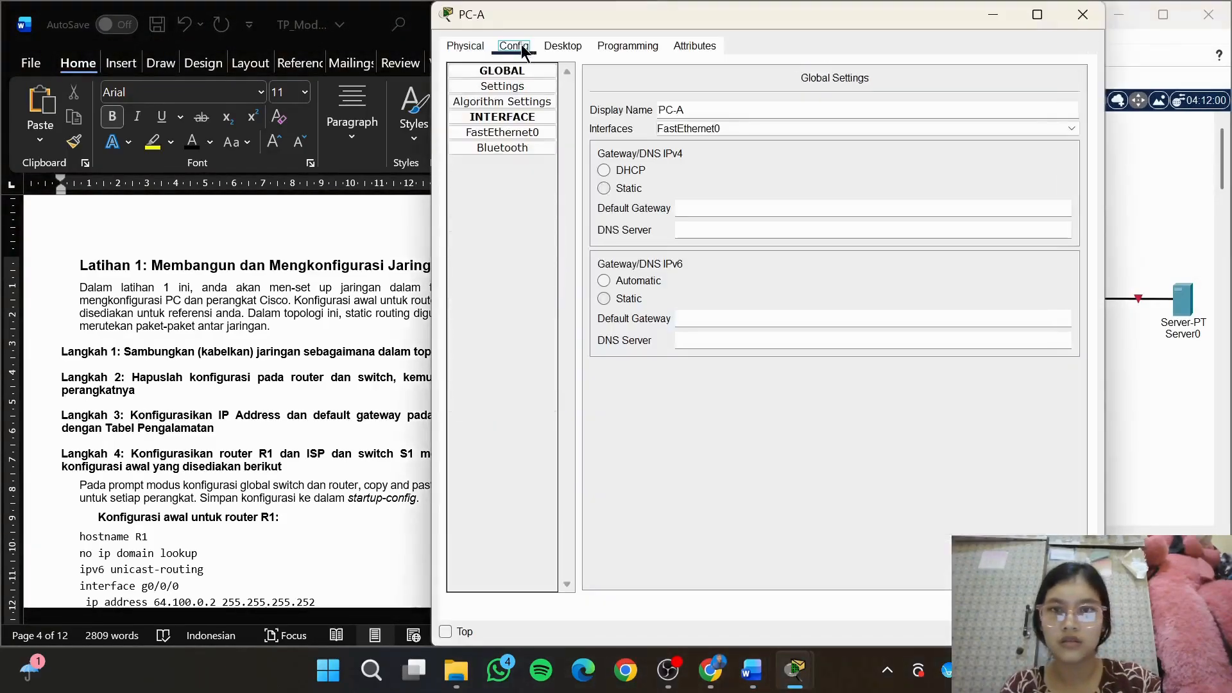
pyautogui.click(563, 46)
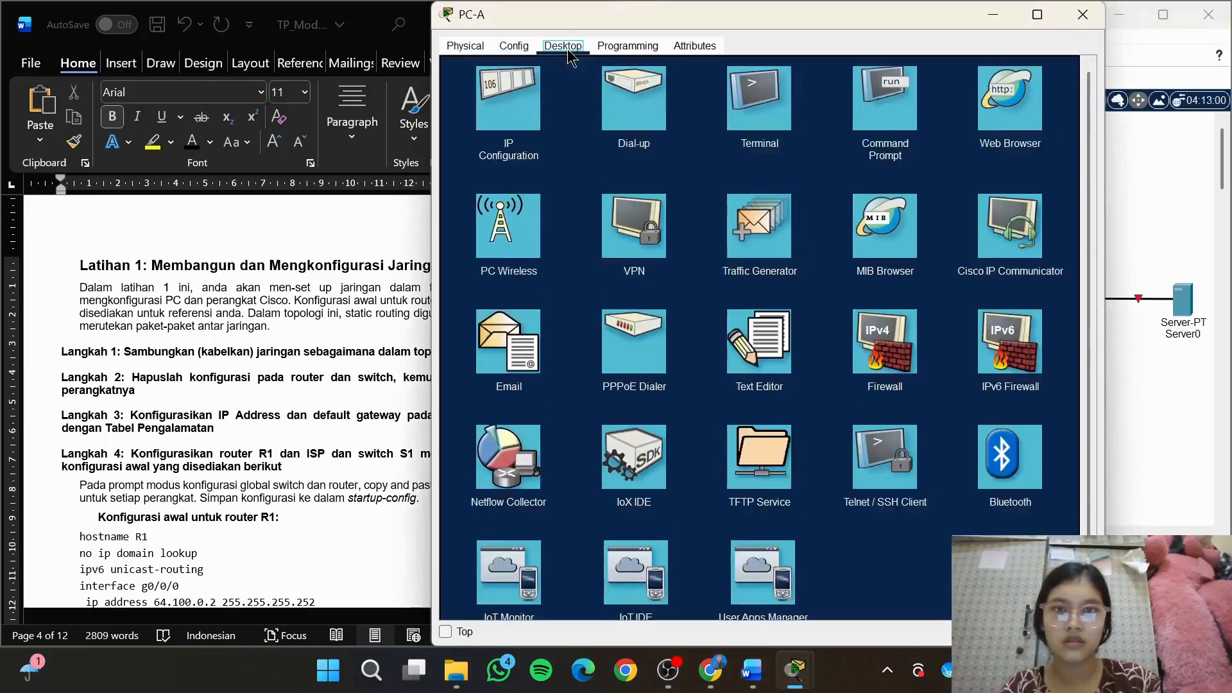
pyautogui.click(539, 101)
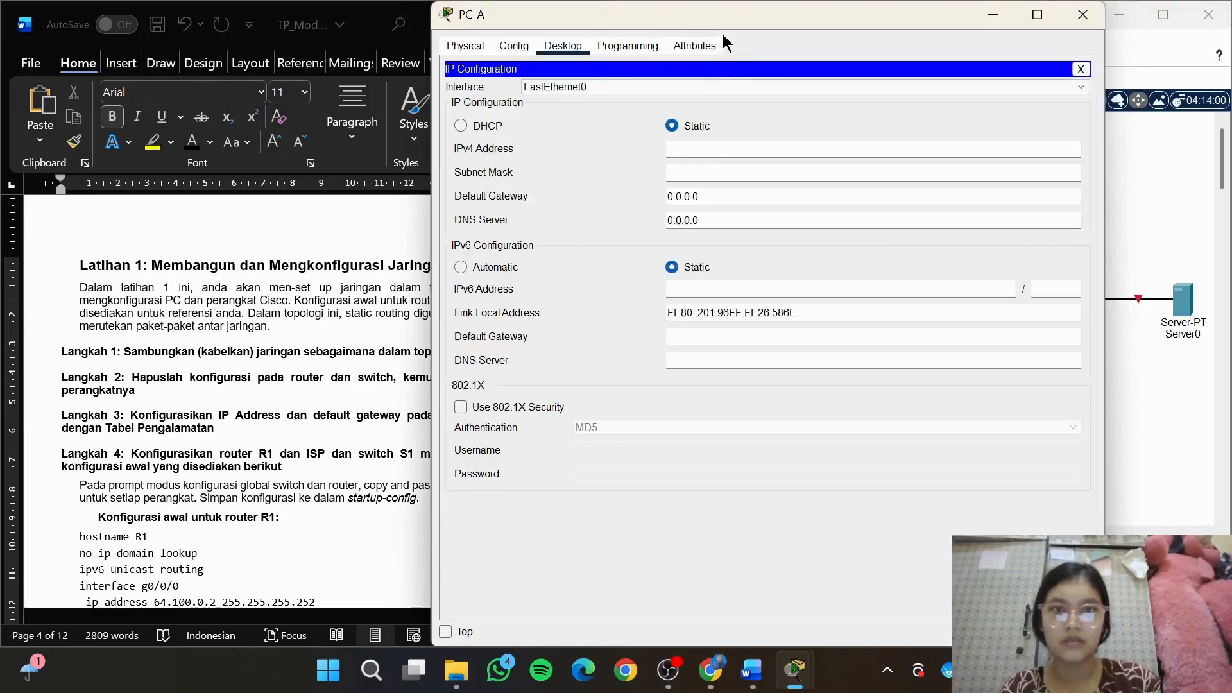
pyautogui.moveTo(715, 16); pyautogui.dragTo(815, 19)
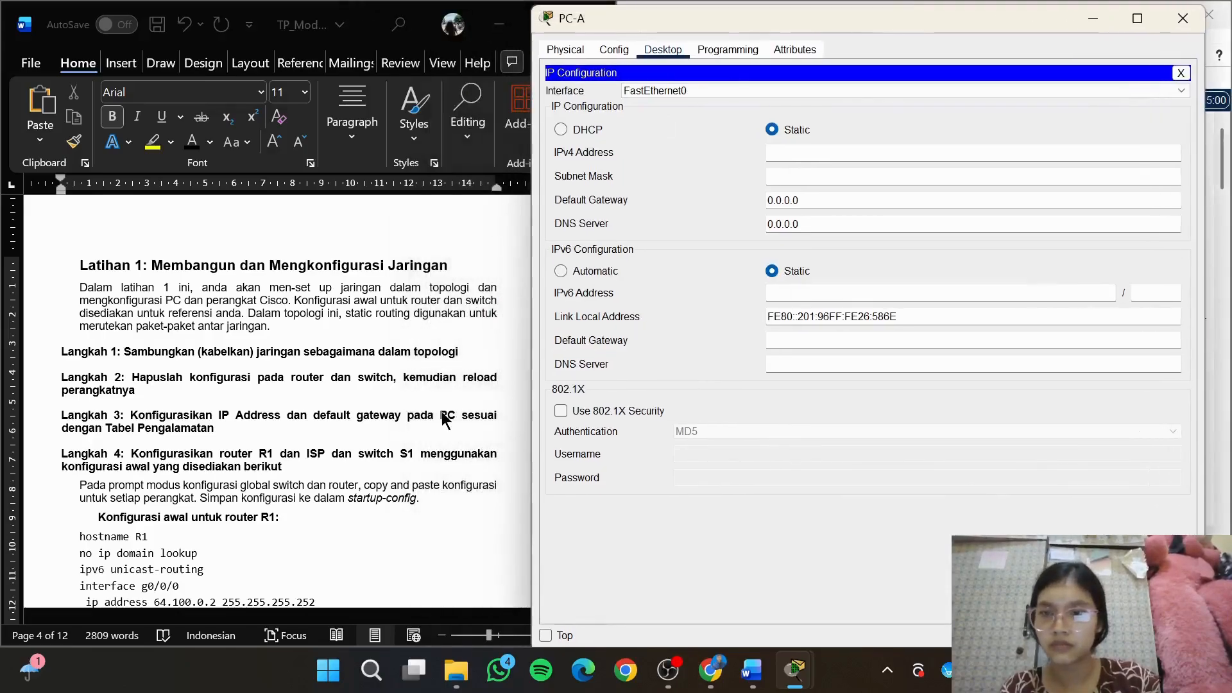
# Set PC-A's static IPv4 address to 192.168.1.10 with subnet mask 255.255.255.0, consulting the module's addressing table
pyautogui.scroll(10, 441, 411)
pyautogui.scroll(15, 442, 413)
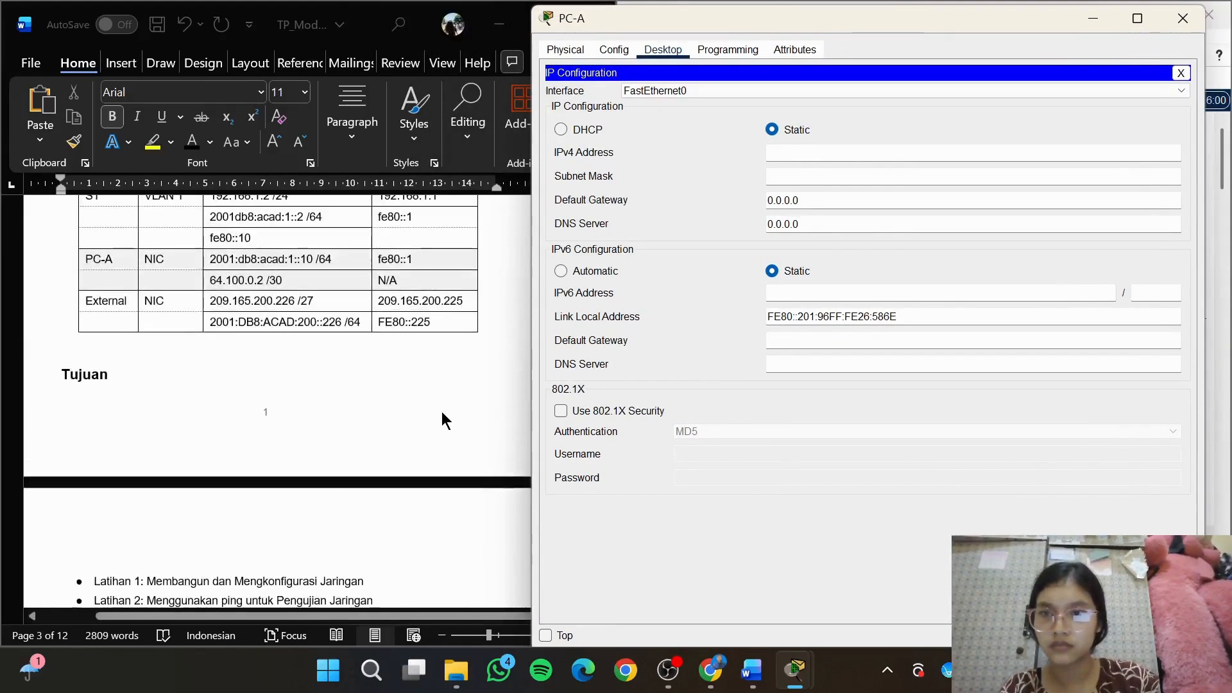
pyautogui.scroll(-6, 442, 413)
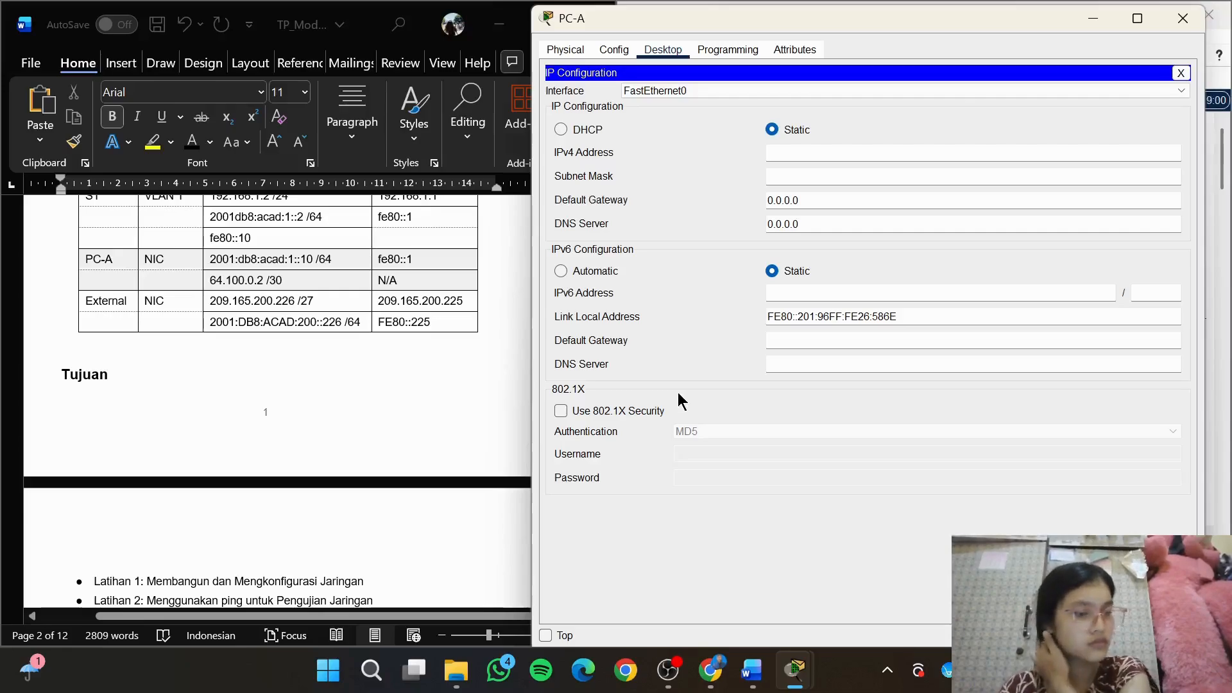
pyautogui.click(871, 155)
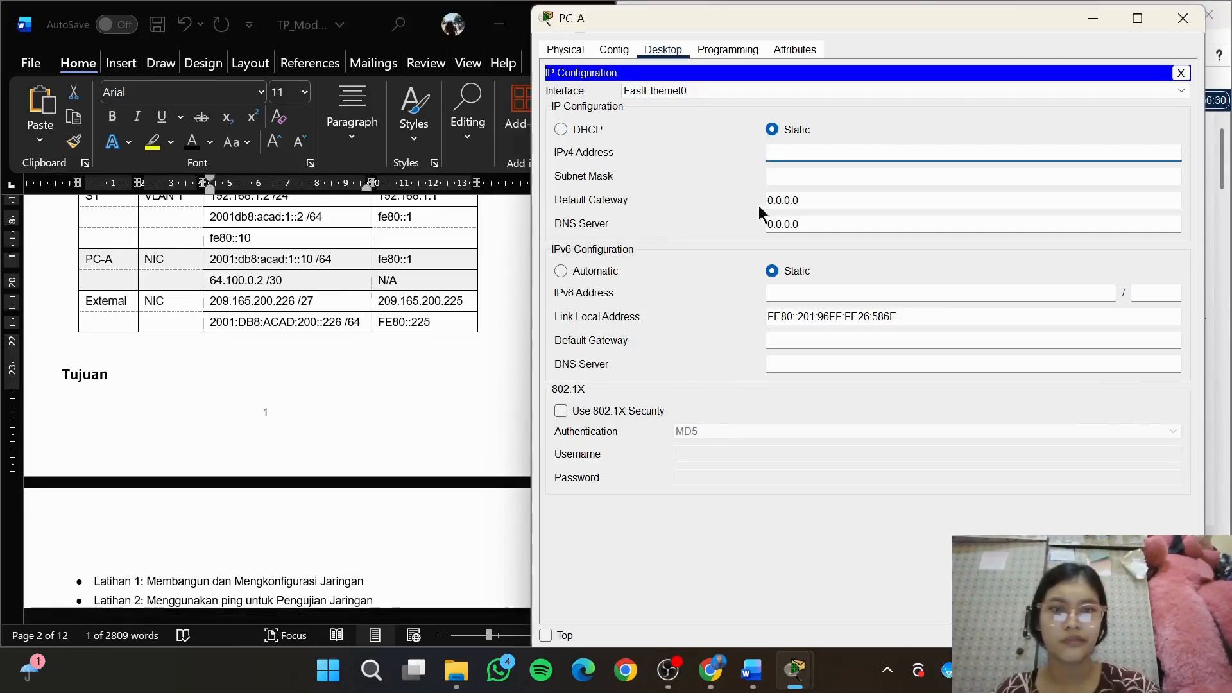
pyautogui.write('19')
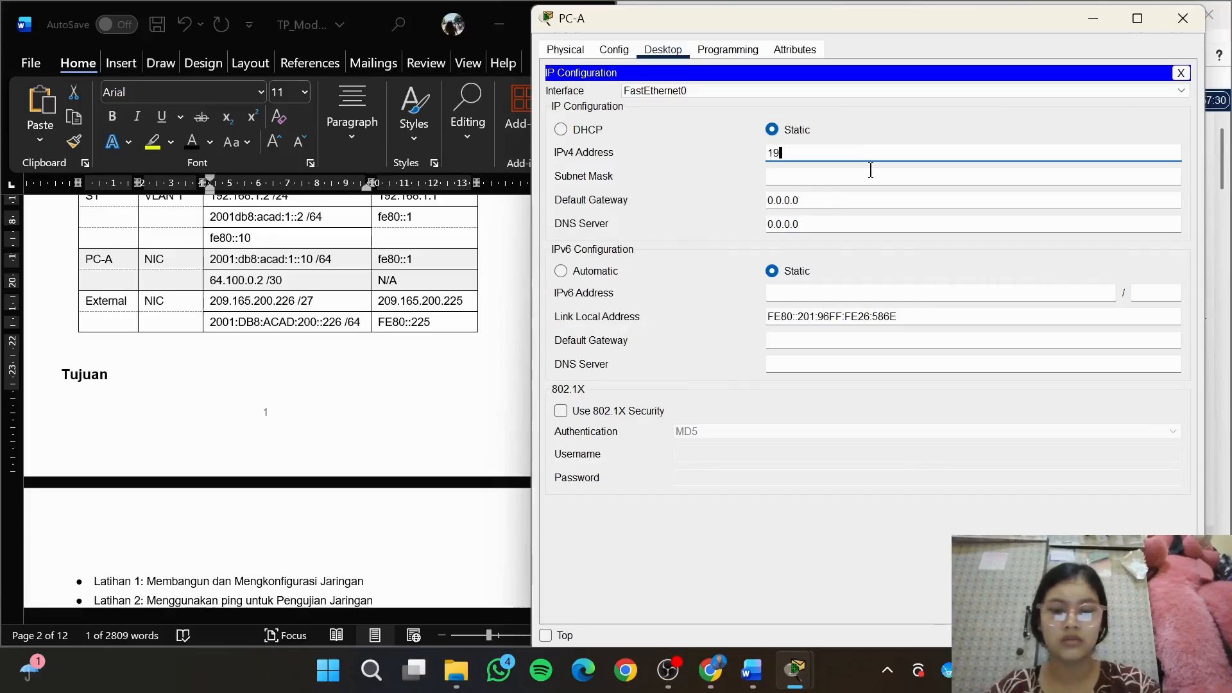
pyautogui.write('2.168')
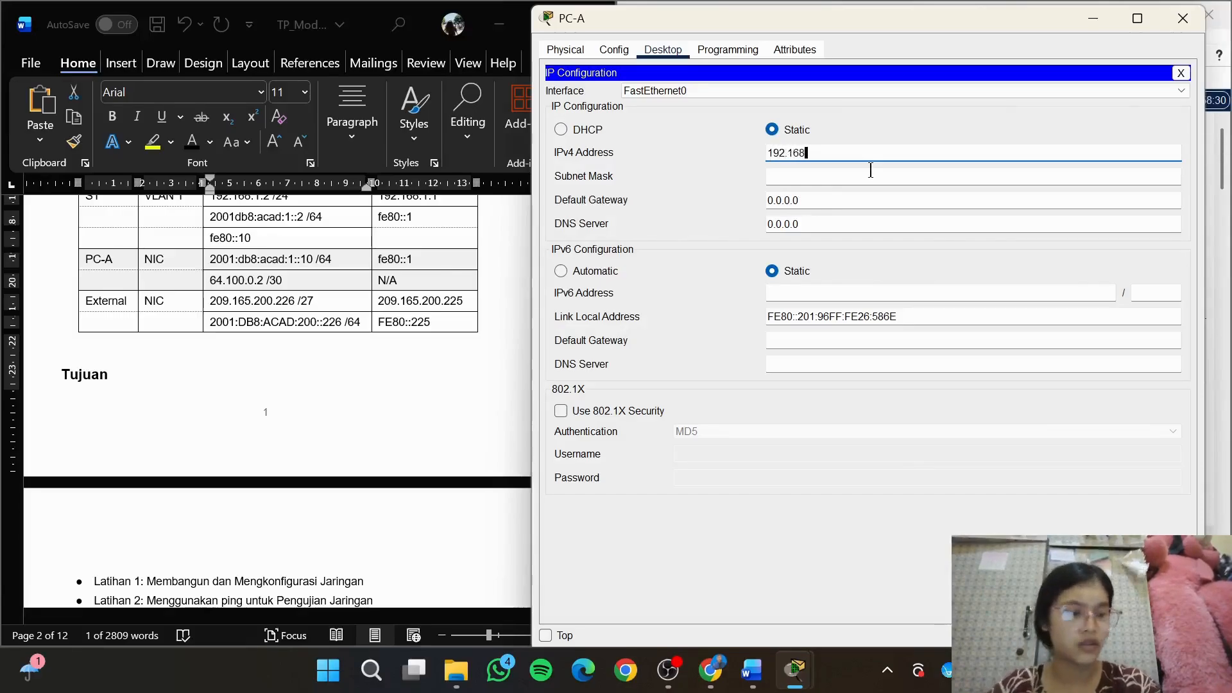
pyautogui.write('.1.10')
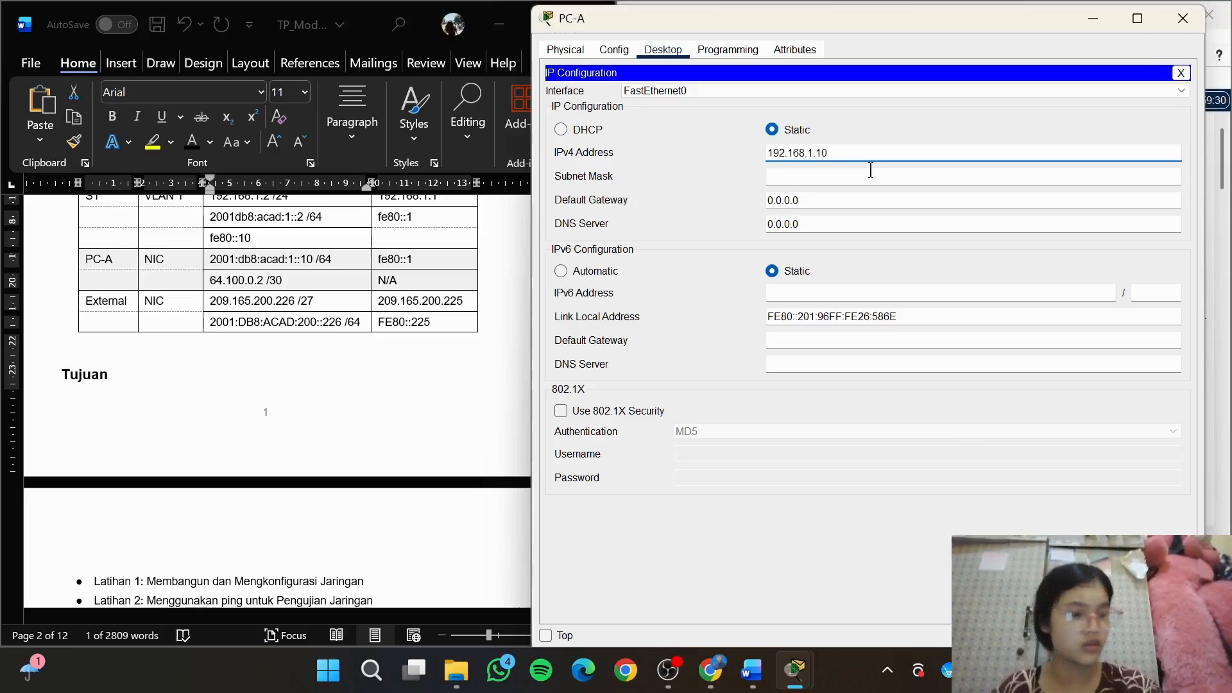
pyautogui.click(847, 170)
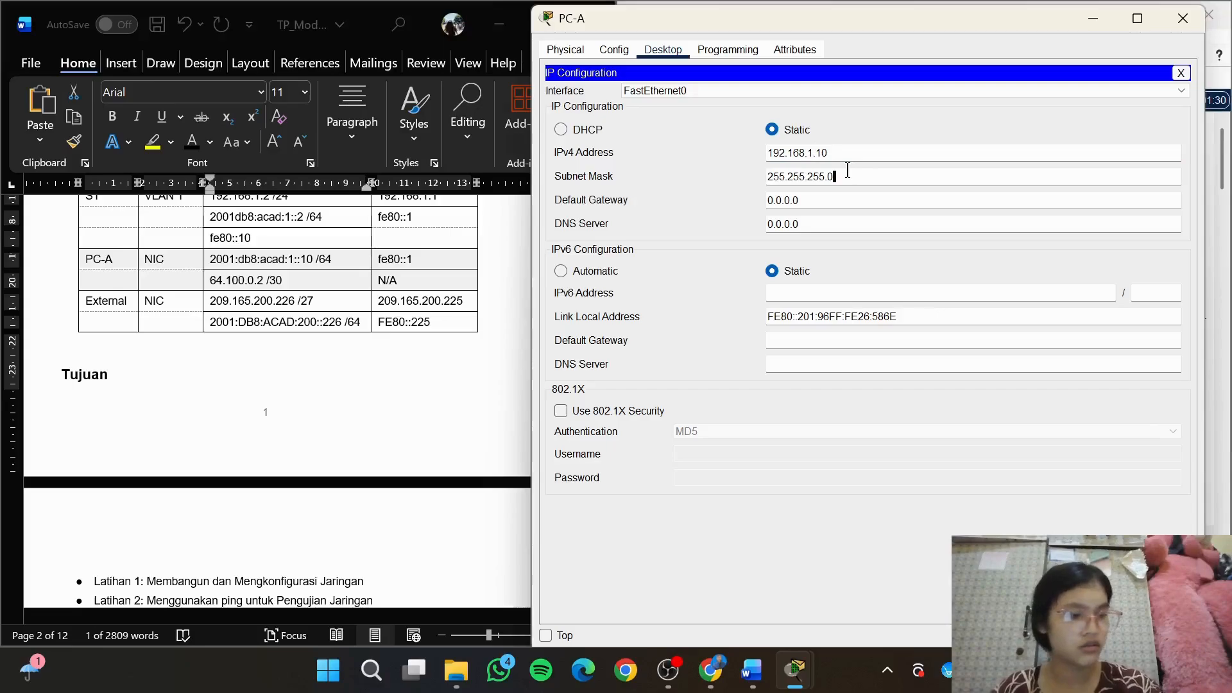
# Set PC-A's IPv4 default gateway to 192.168.1.1
pyautogui.click(834, 200)
pyautogui.doubleClick(783, 198)
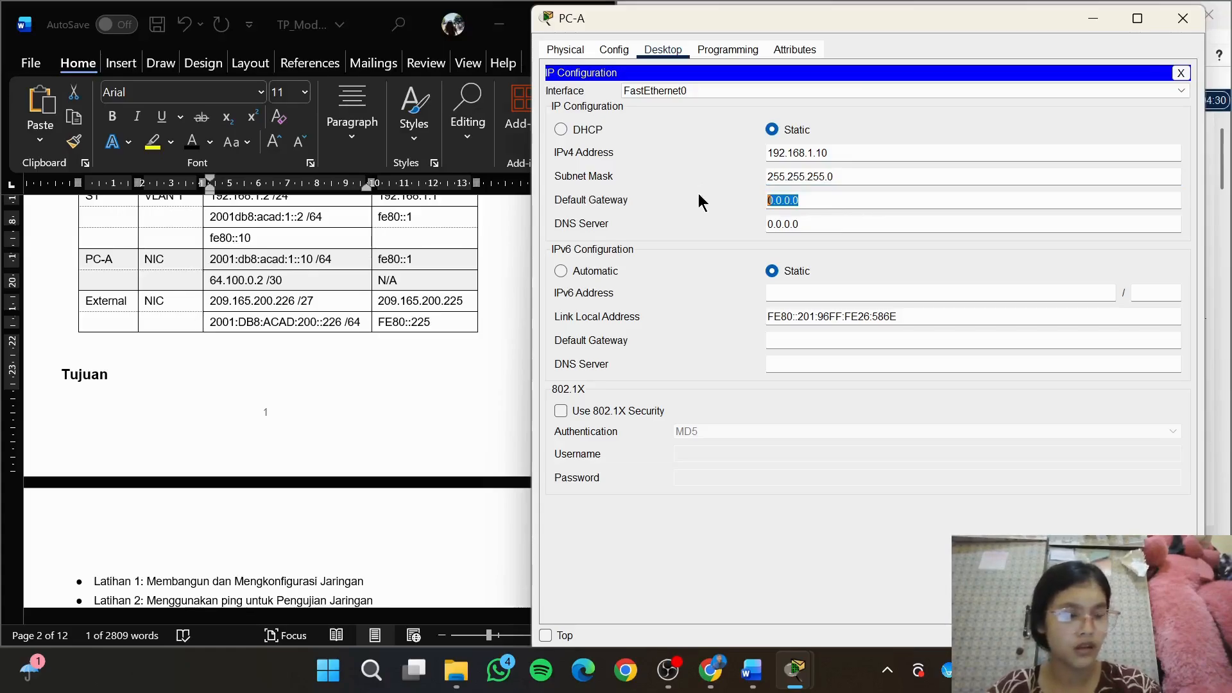
pyautogui.write('192')
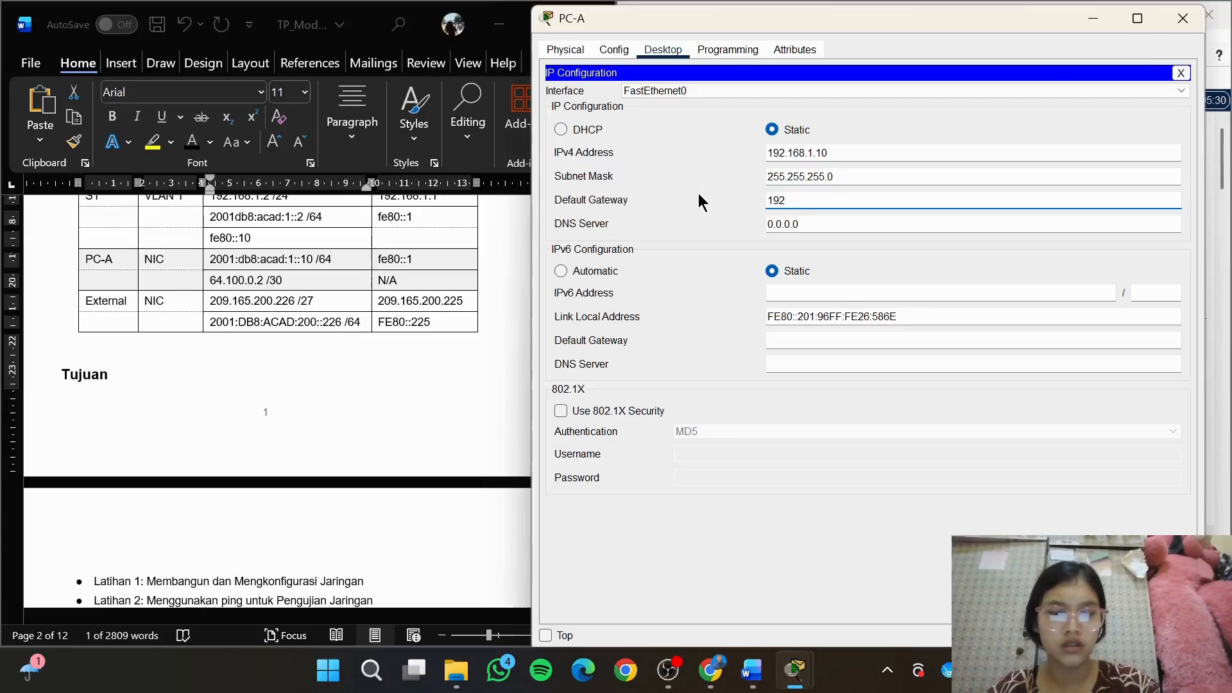
pyautogui.write('.168')
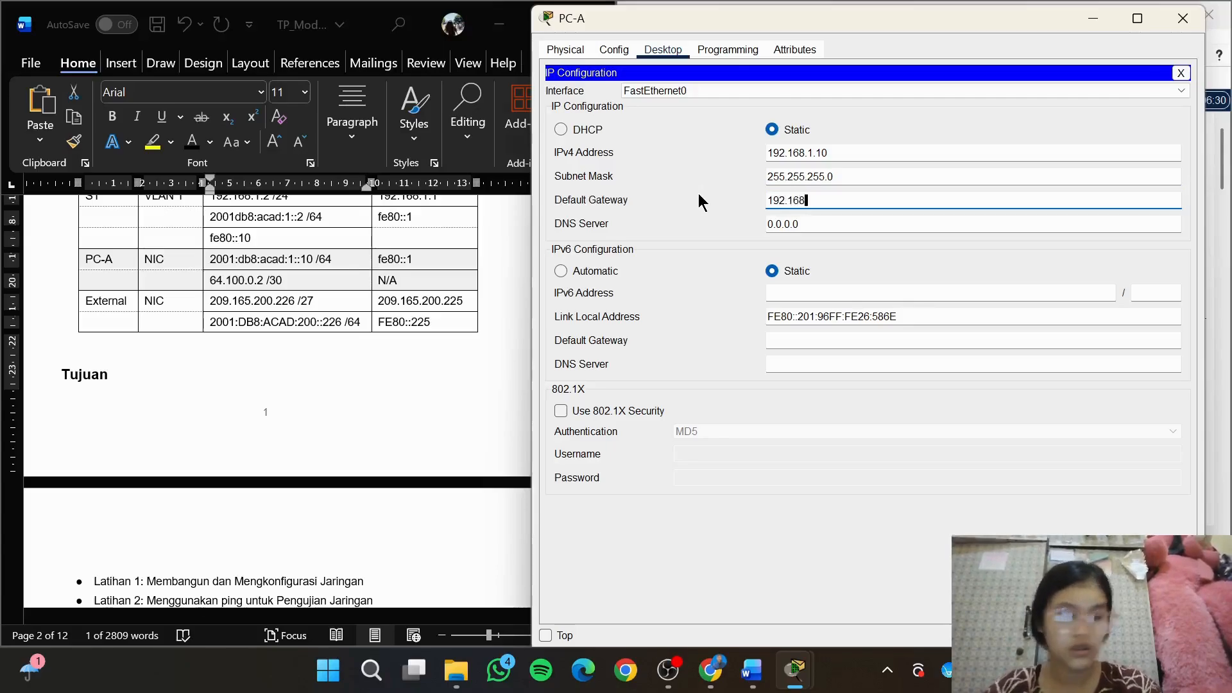
pyautogui.write('.1.1')
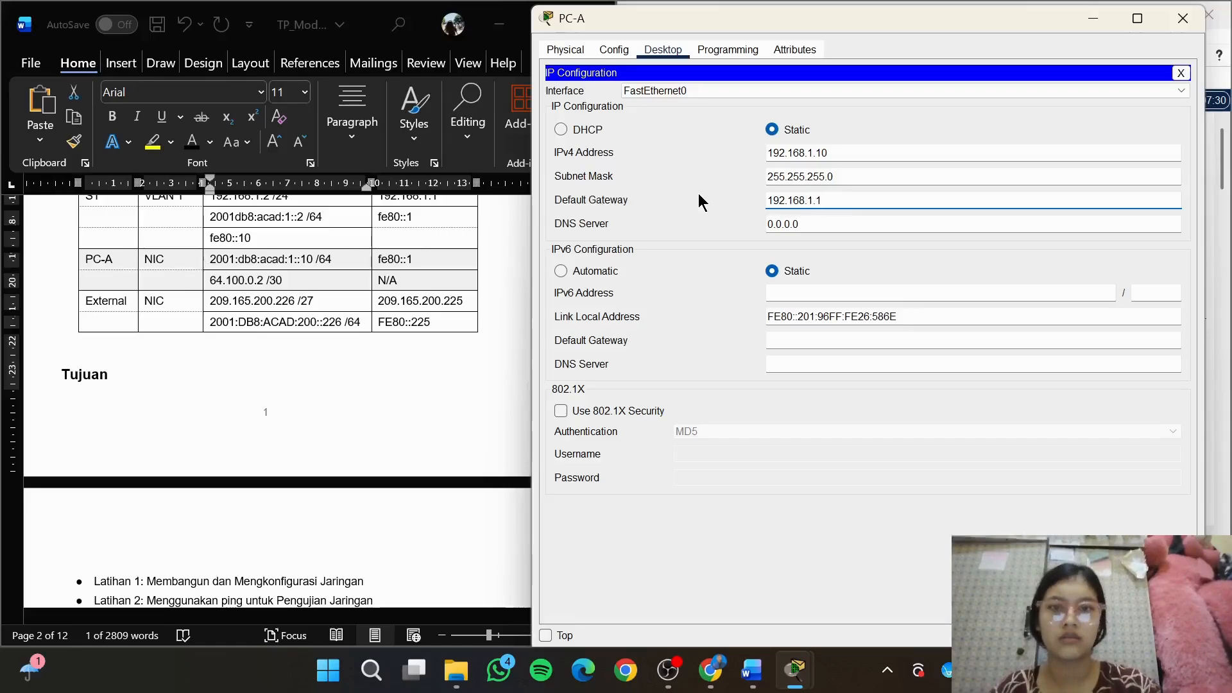
# Set PC-A's static IPv6 address to 2001:db8:acad:1::10 with prefix length 64
pyautogui.click(847, 226)
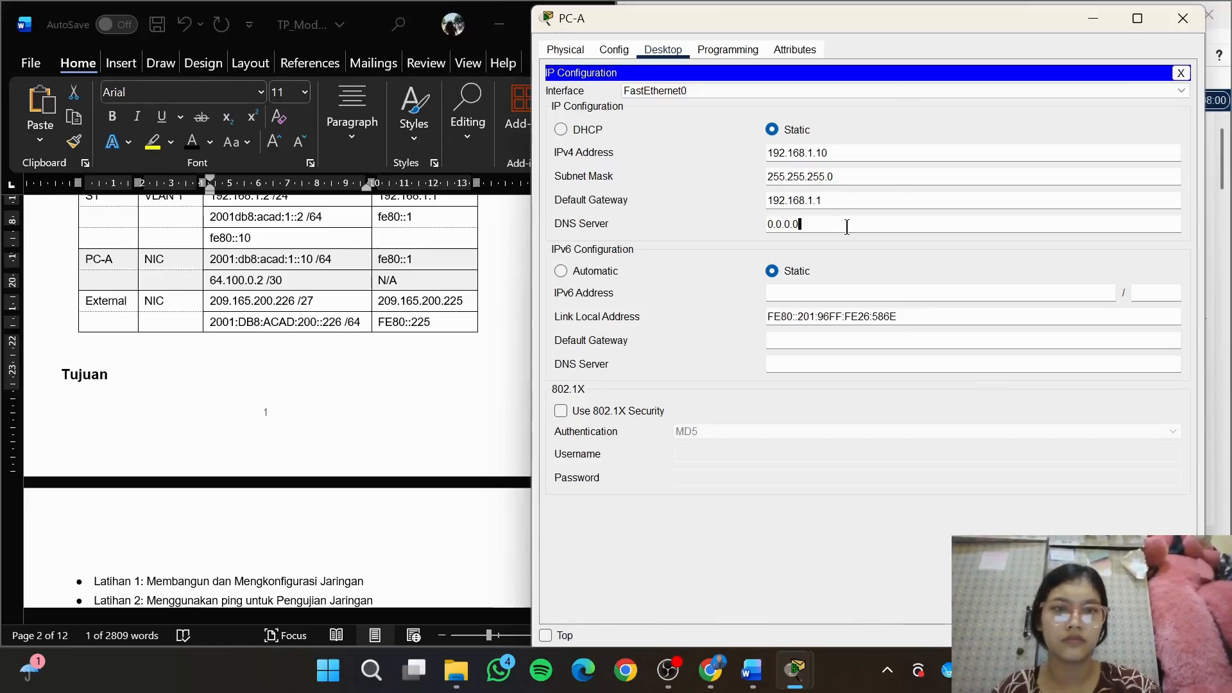
pyautogui.click(834, 287)
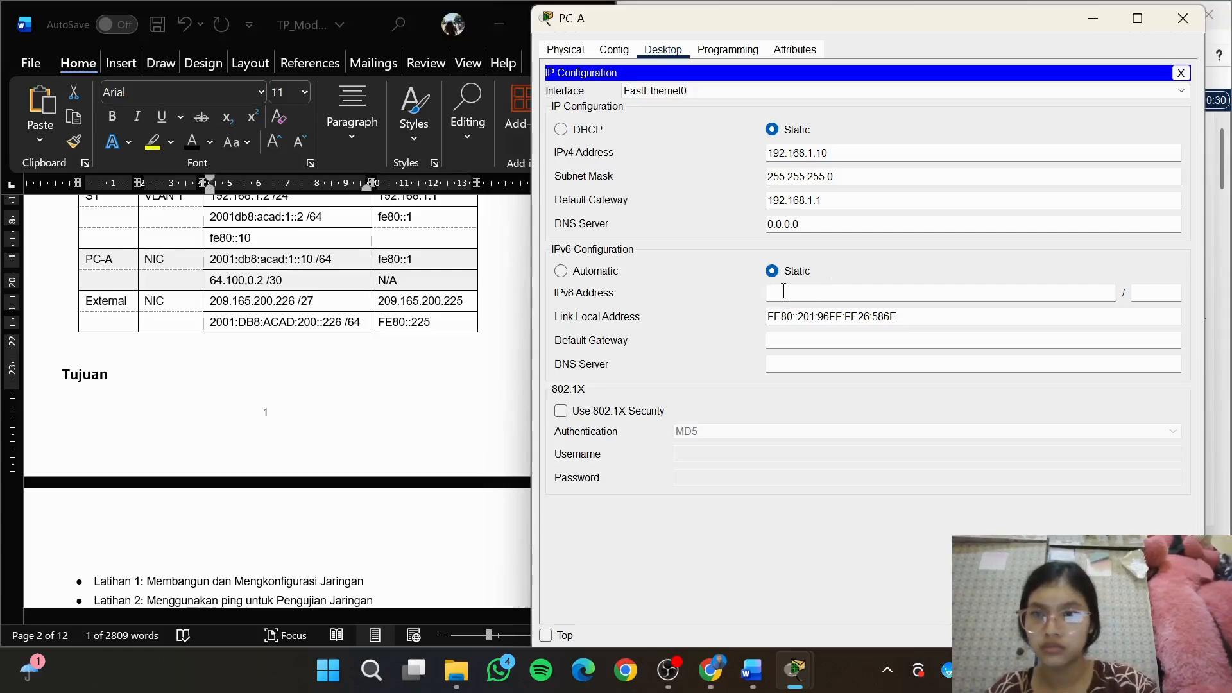
pyautogui.write('200')
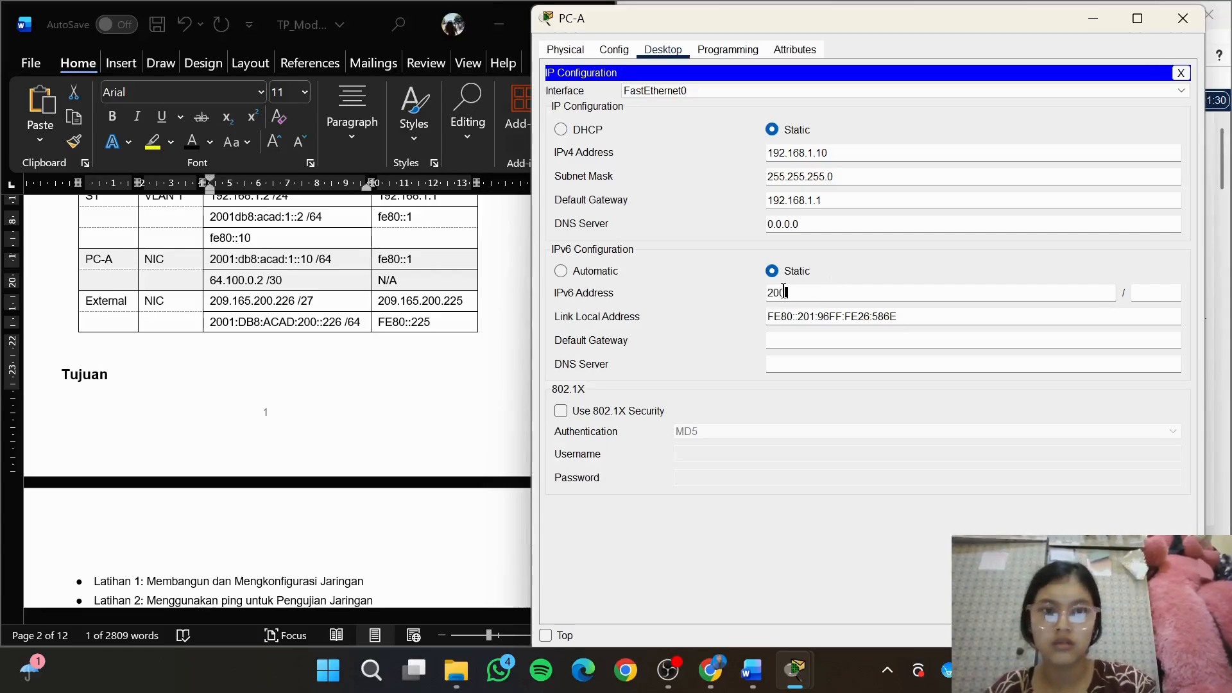
pyautogui.write('1:')
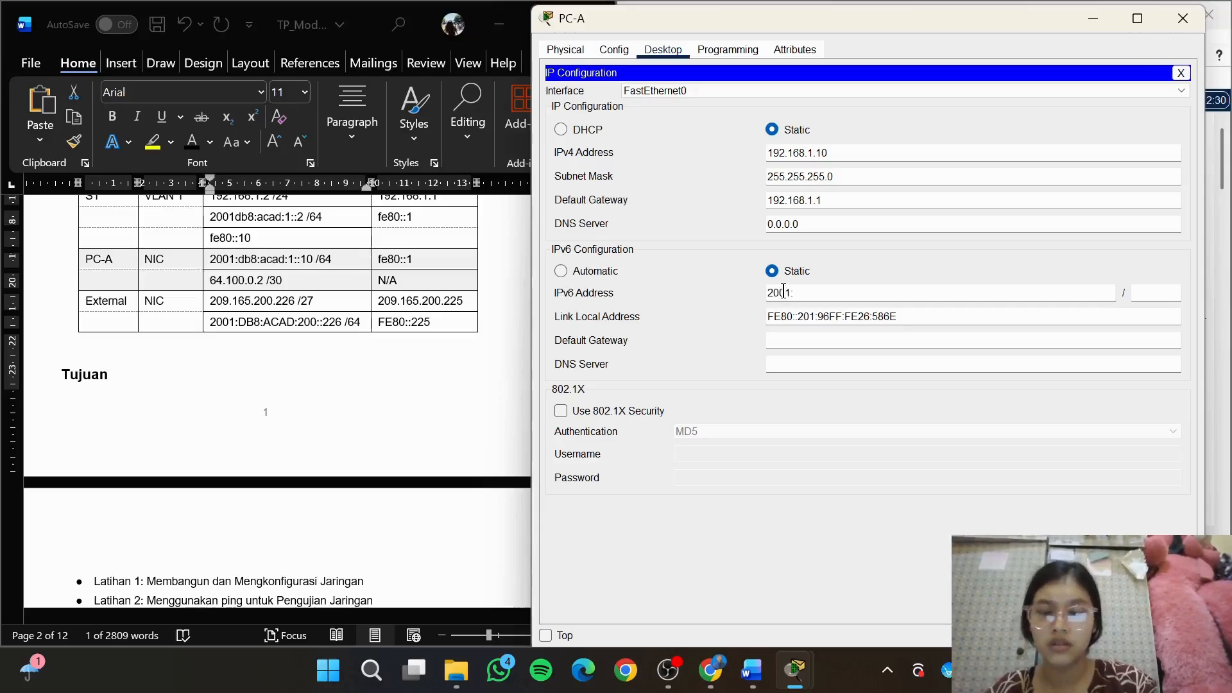
pyautogui.write('db8:acad')
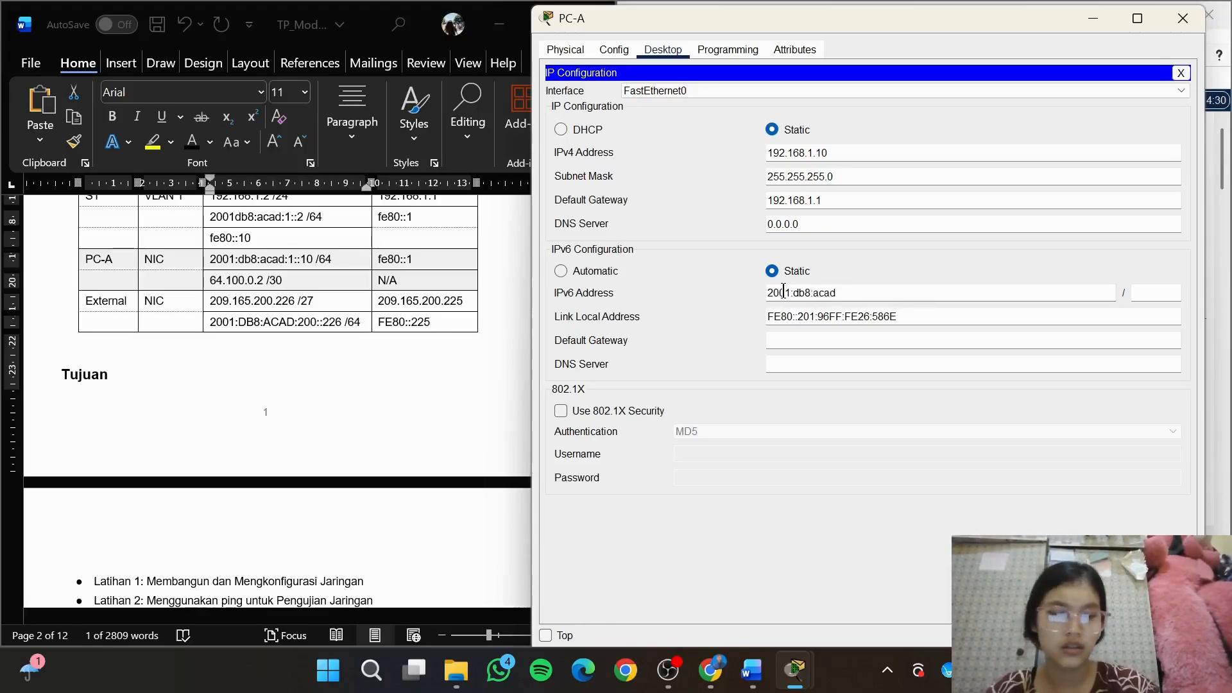
pyautogui.write(':1"')
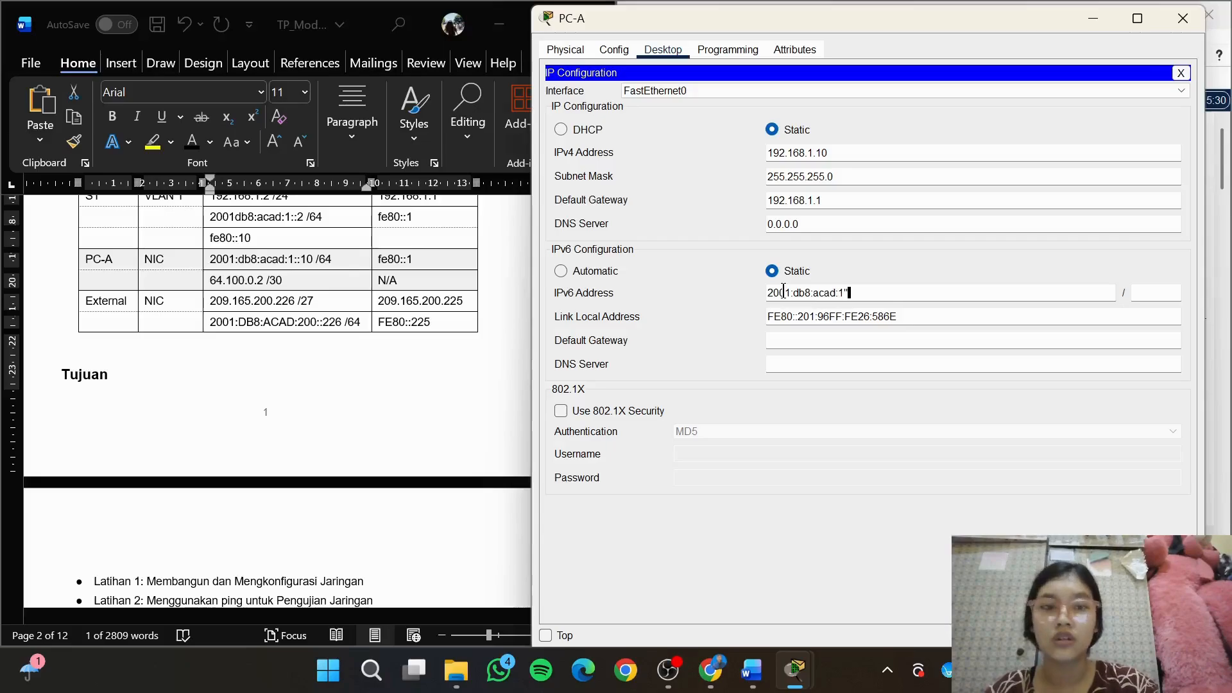
pyautogui.press('BackSpace')
pyautogui.write(':')
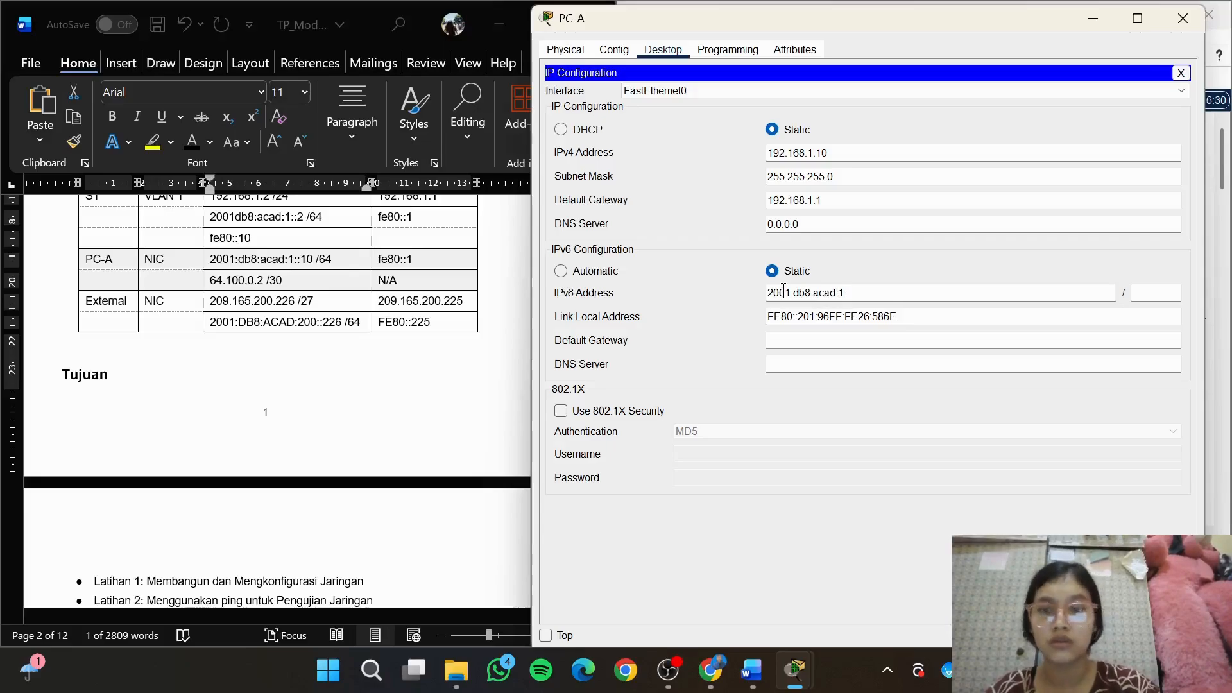
pyautogui.write(':10')
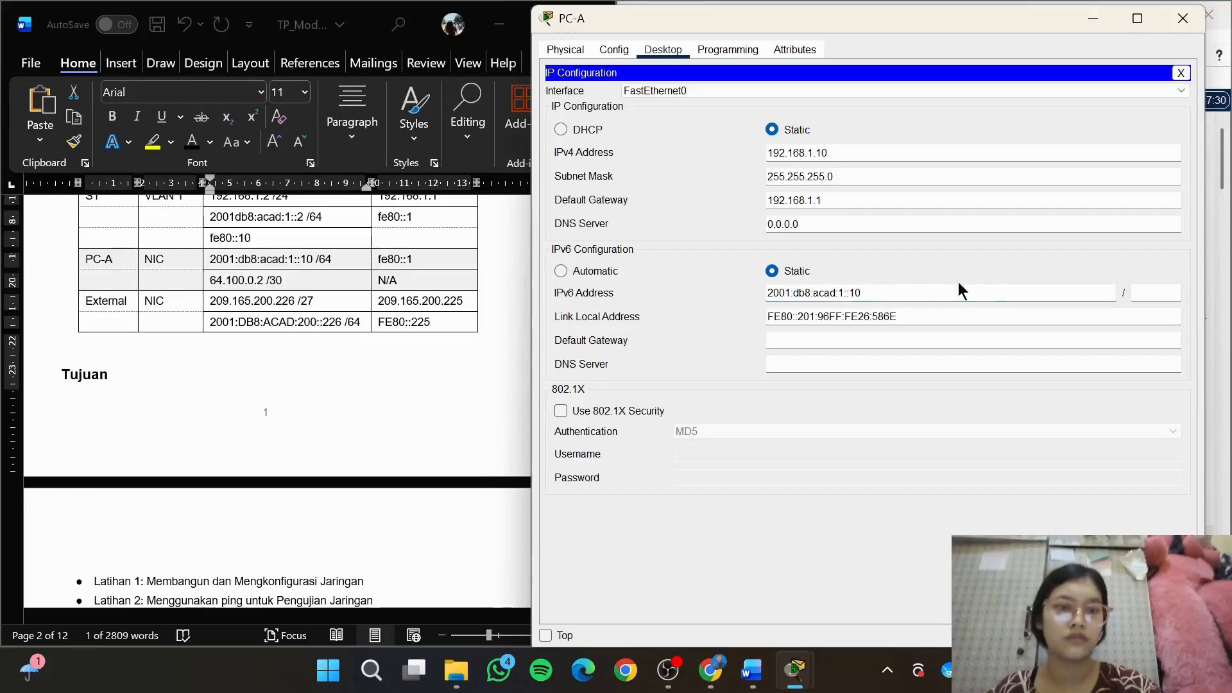
pyautogui.click(1161, 292)
pyautogui.write('64')
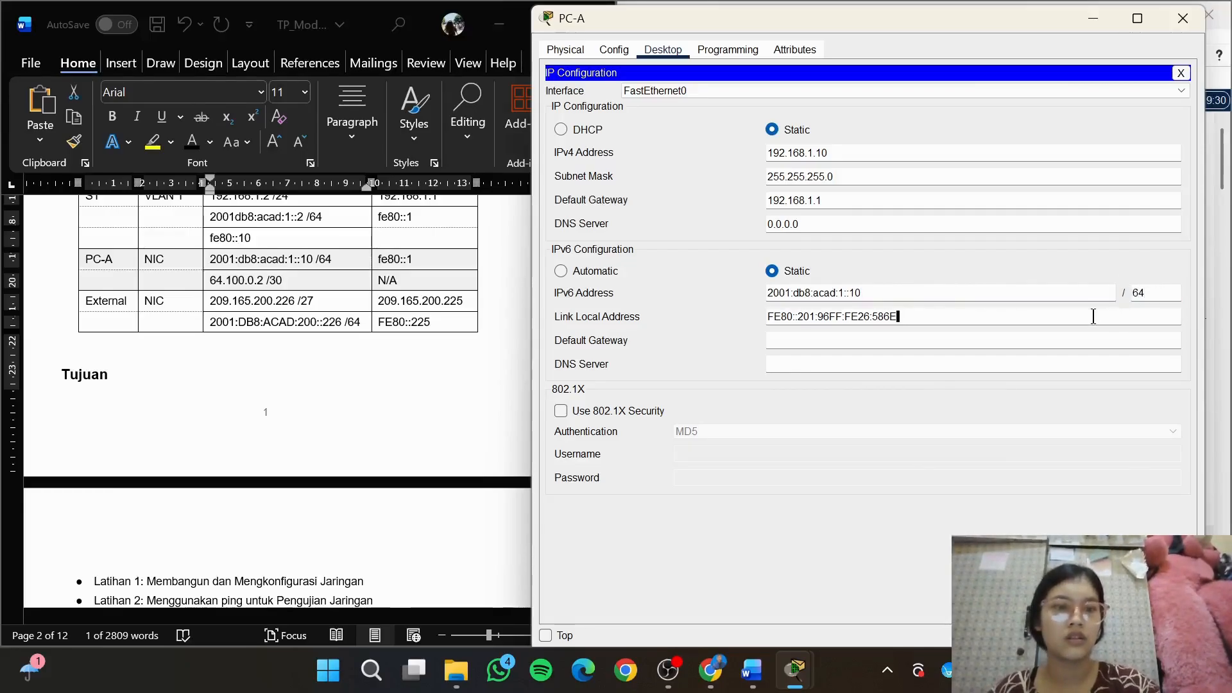
# Set PC-A's IPv6 default gateway to fe80::1, copied from the PC-A row of the module's addressing table
pyautogui.click(959, 339)
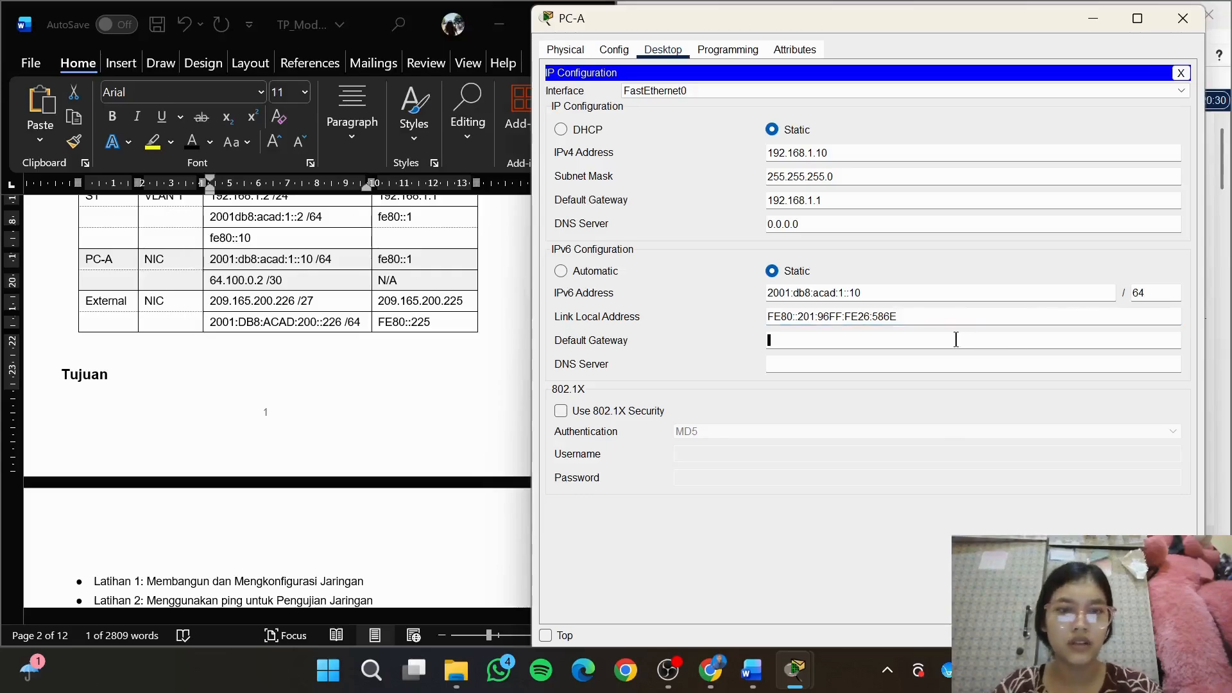
pyautogui.click(419, 257)
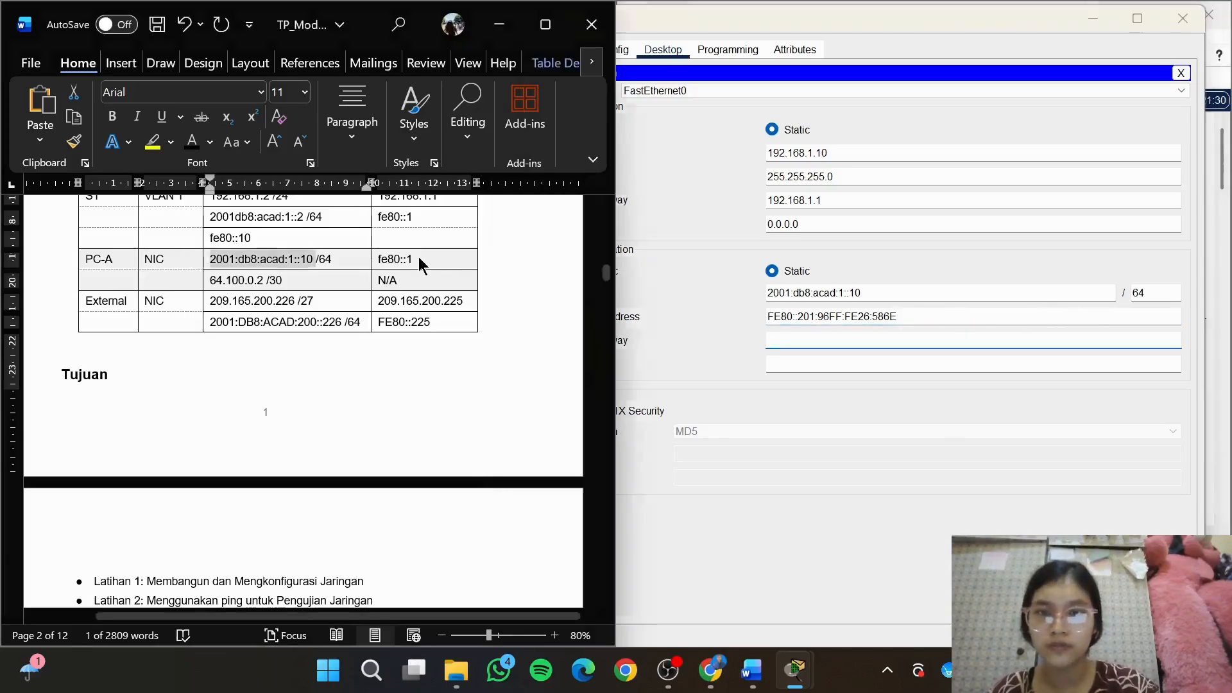
pyautogui.moveTo(381, 258); pyautogui.dragTo(416, 259)
pyautogui.hotkey('ctrl', 'c')
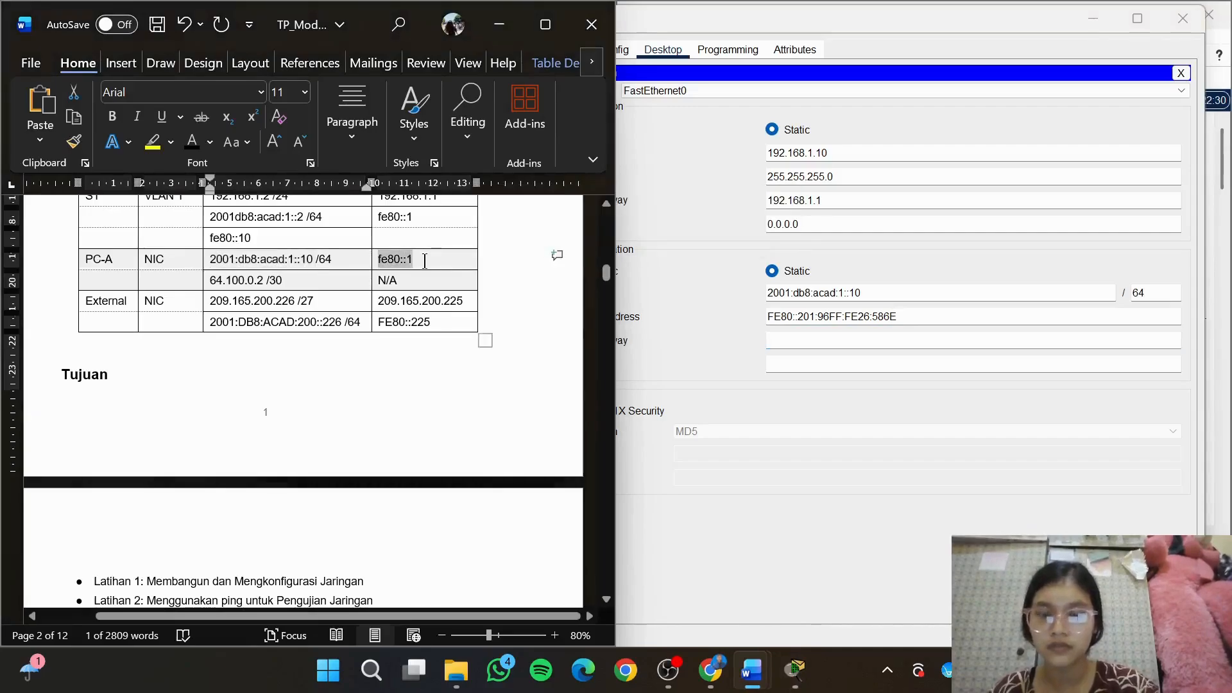
pyautogui.click(846, 341)
pyautogui.hotkey('ctrl', 'v')
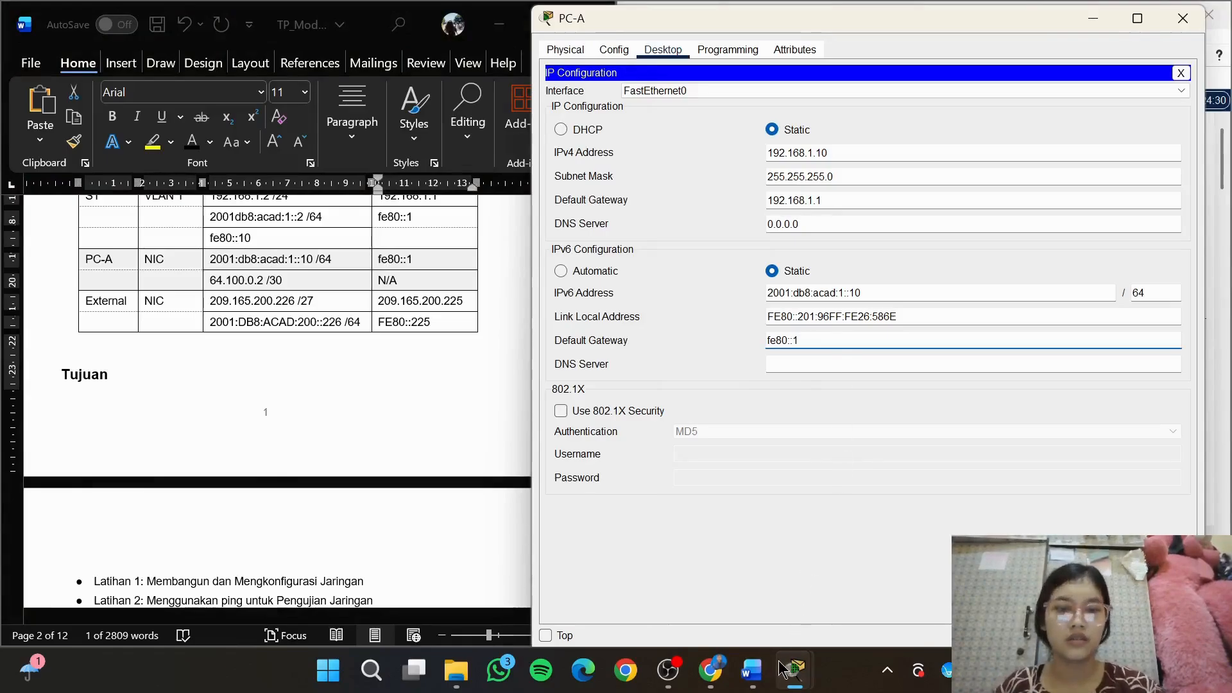
# Check the Latihan 1 steps, return to the topology and open Server0's IP Configuration, placing its window clear of the module text
pyautogui.moveTo(765, 683)
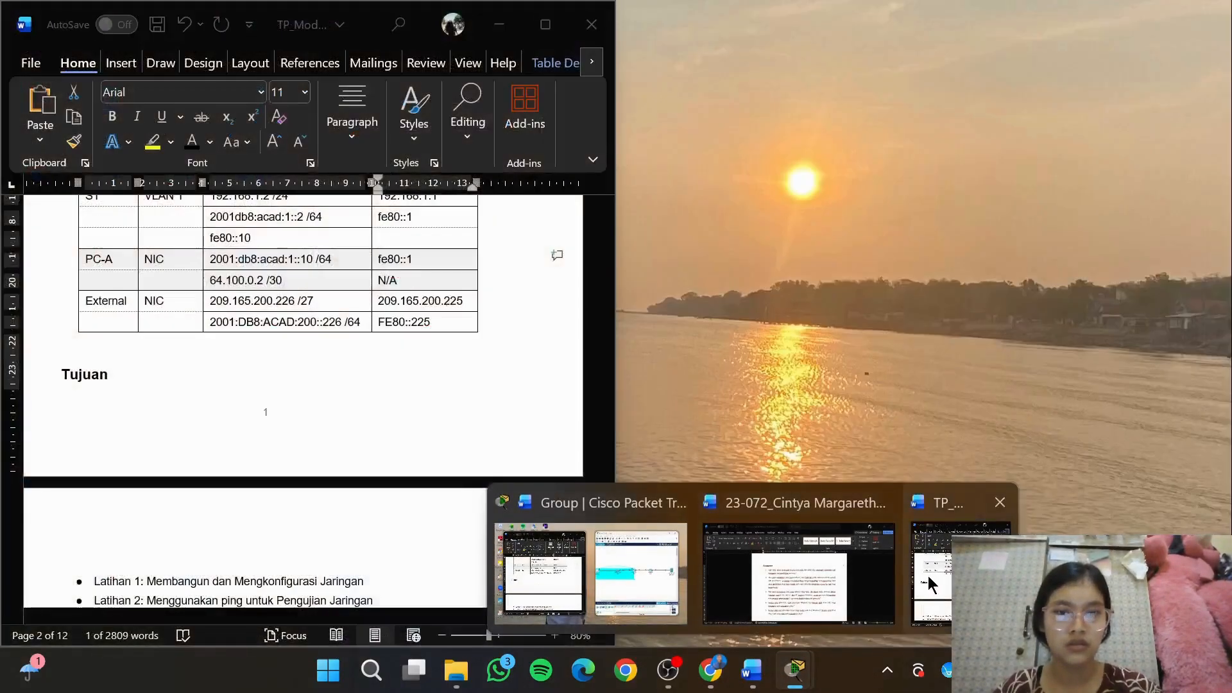
pyautogui.scroll(-10, 361, 449)
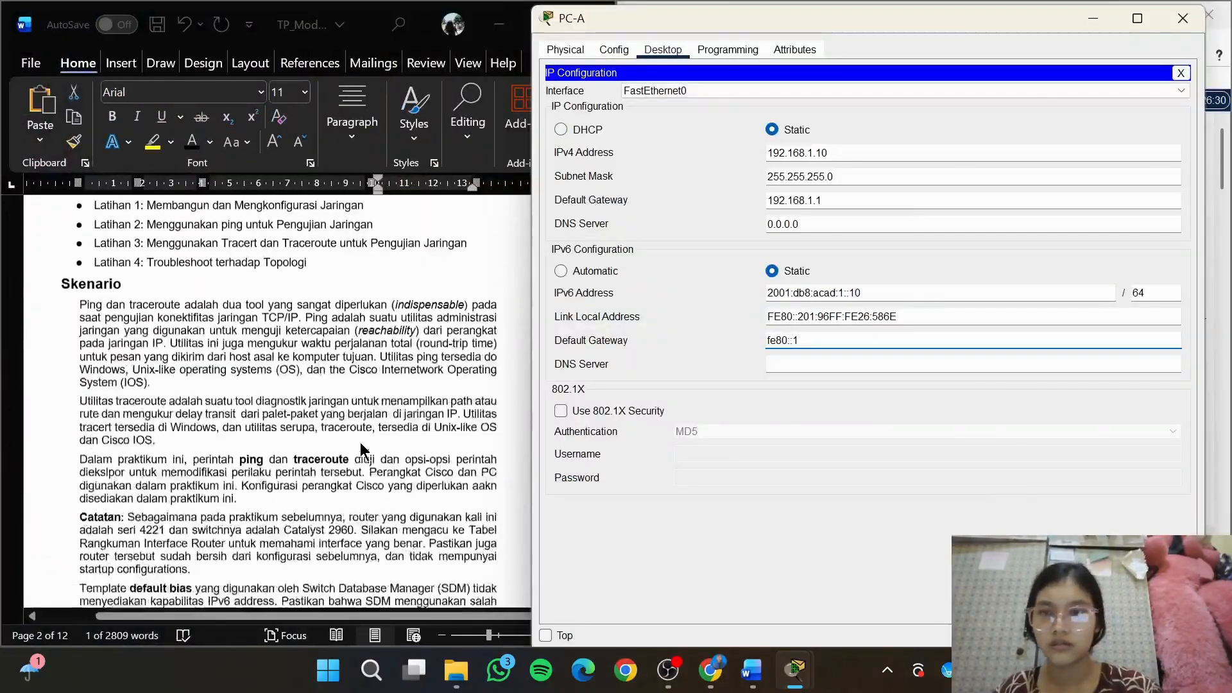
pyautogui.scroll(-15, 361, 449)
pyautogui.scroll(5, 361, 450)
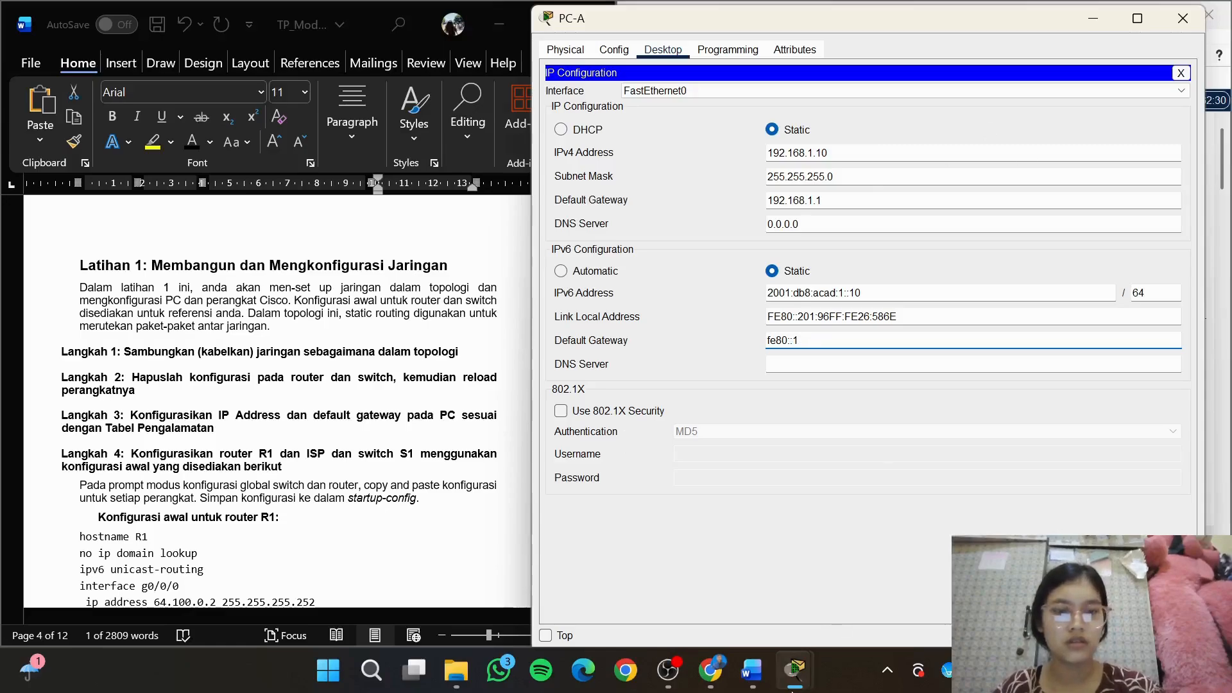
pyautogui.moveTo(795, 670)
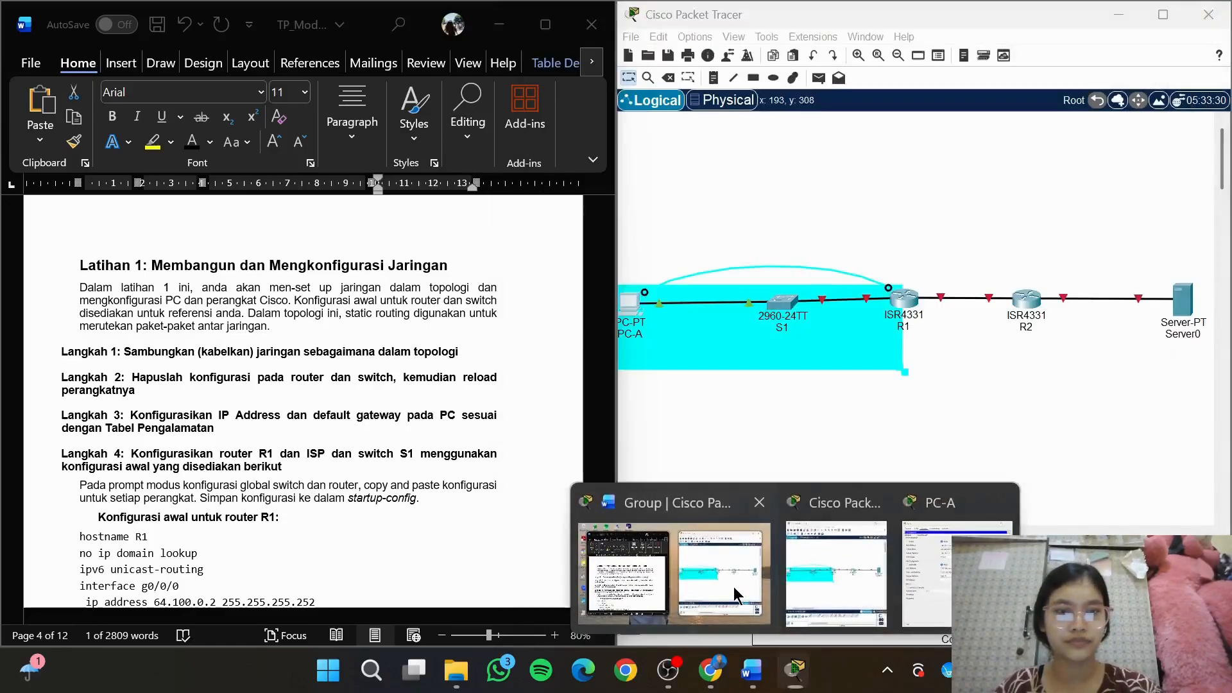
pyautogui.click(747, 605)
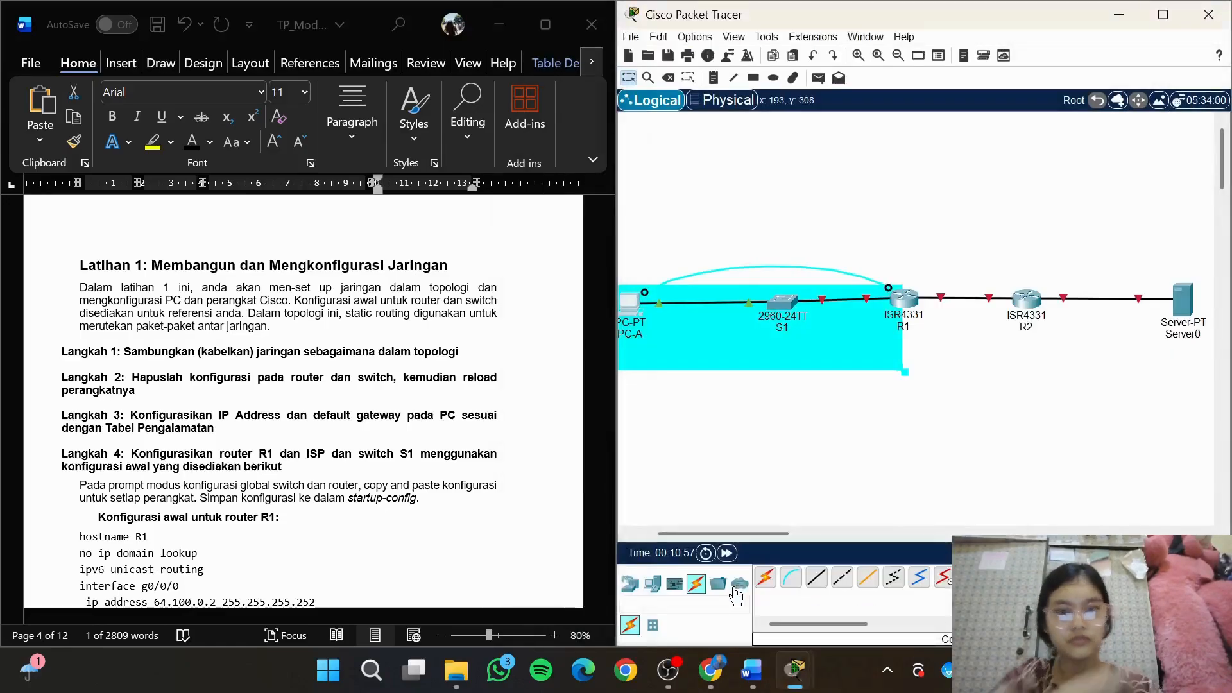
pyautogui.click(1178, 316)
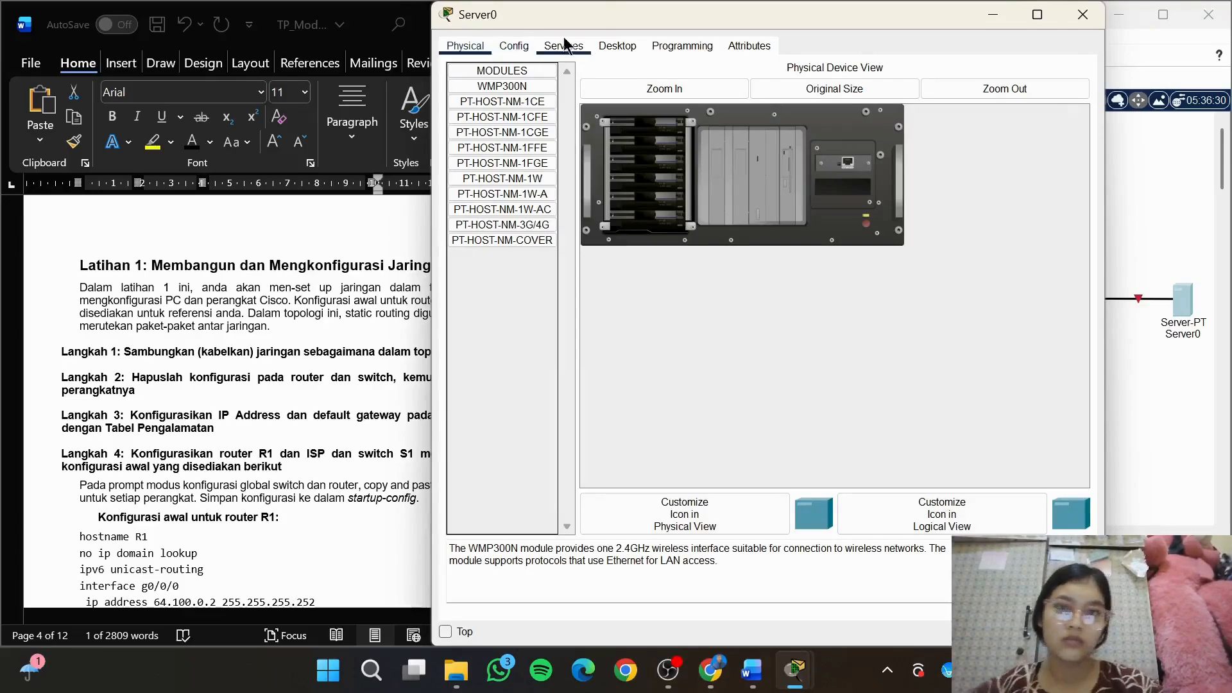
pyautogui.click(615, 45)
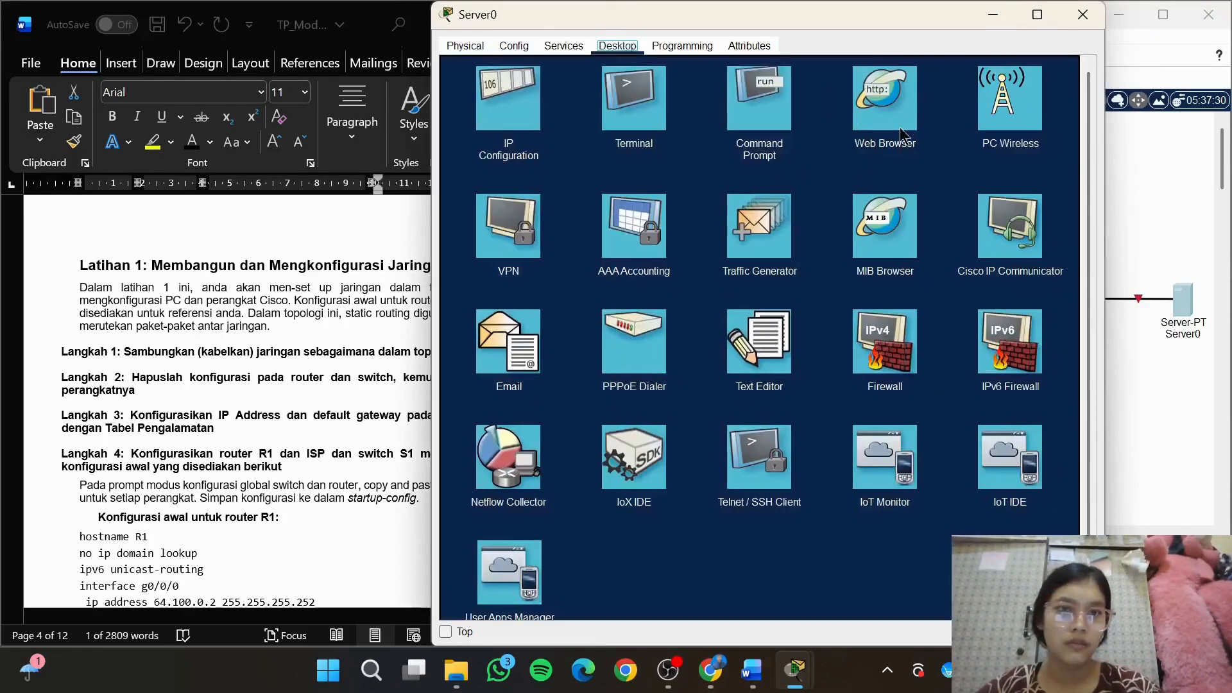
pyautogui.click(521, 109)
pyautogui.moveTo(712, 26); pyautogui.dragTo(816, 28)
# Set Server0's static IPv4 address to 209.165.200.226 with subnet mask 255.255.255.224, consulting the External row of the addressing table
pyautogui.scroll(10, 373, 418)
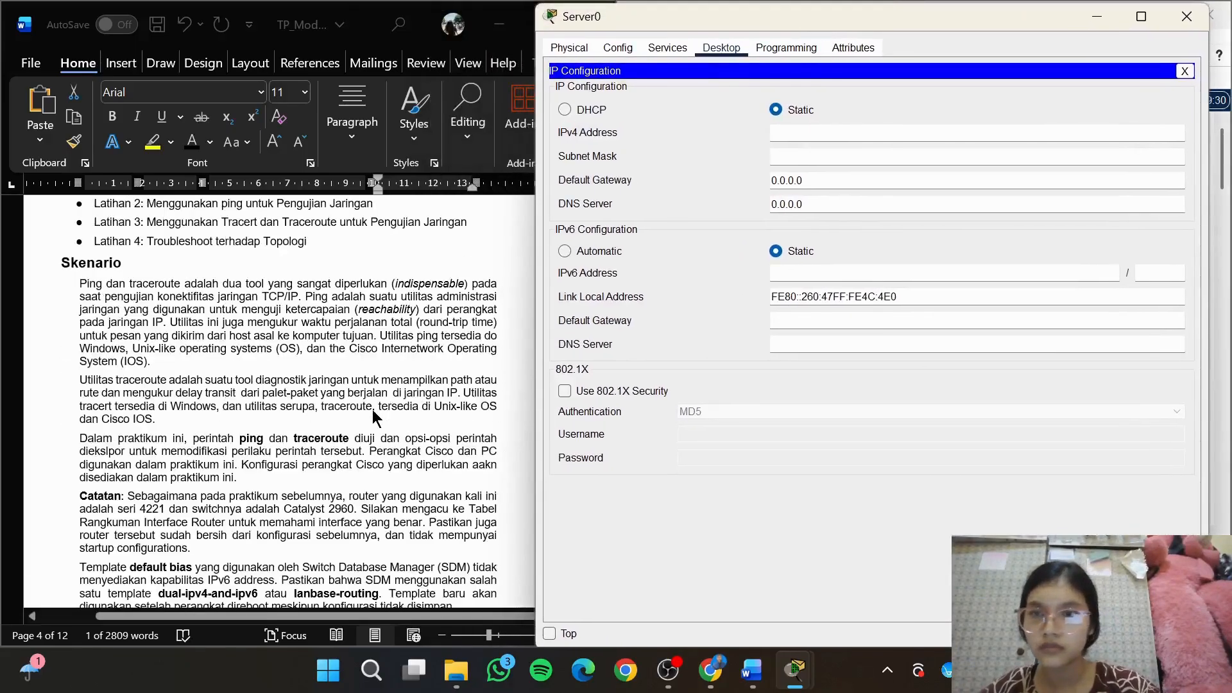
pyautogui.scroll(15, 373, 412)
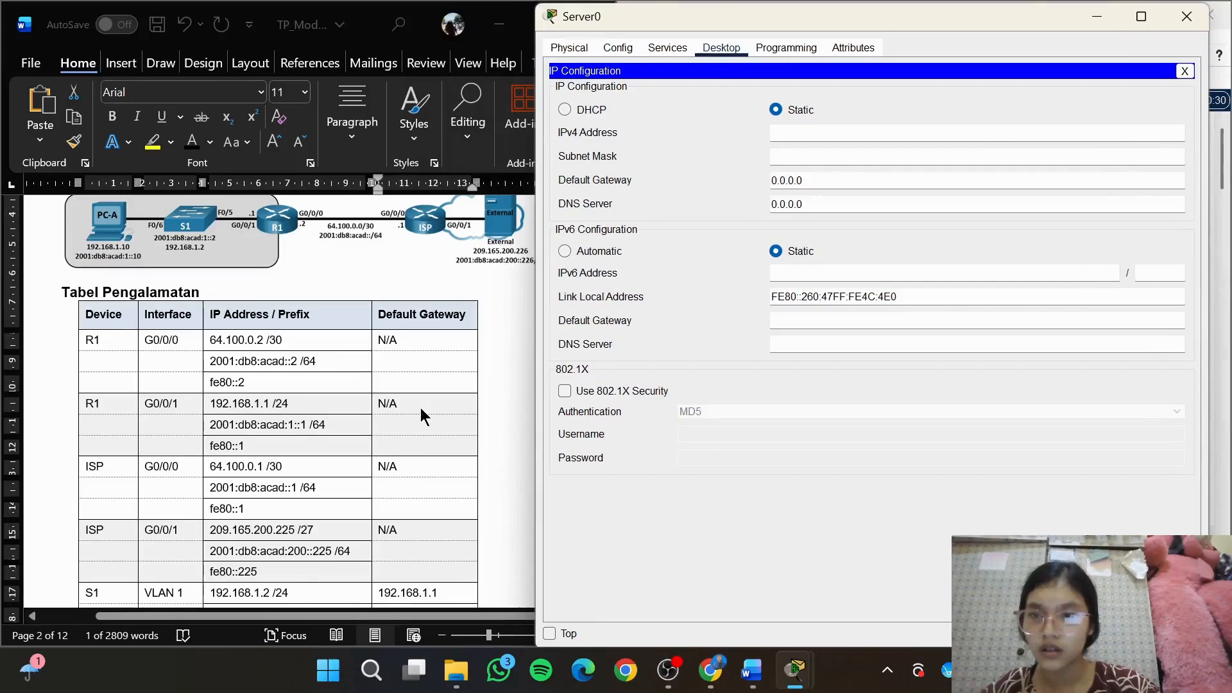
pyautogui.scroll(-6, 373, 444)
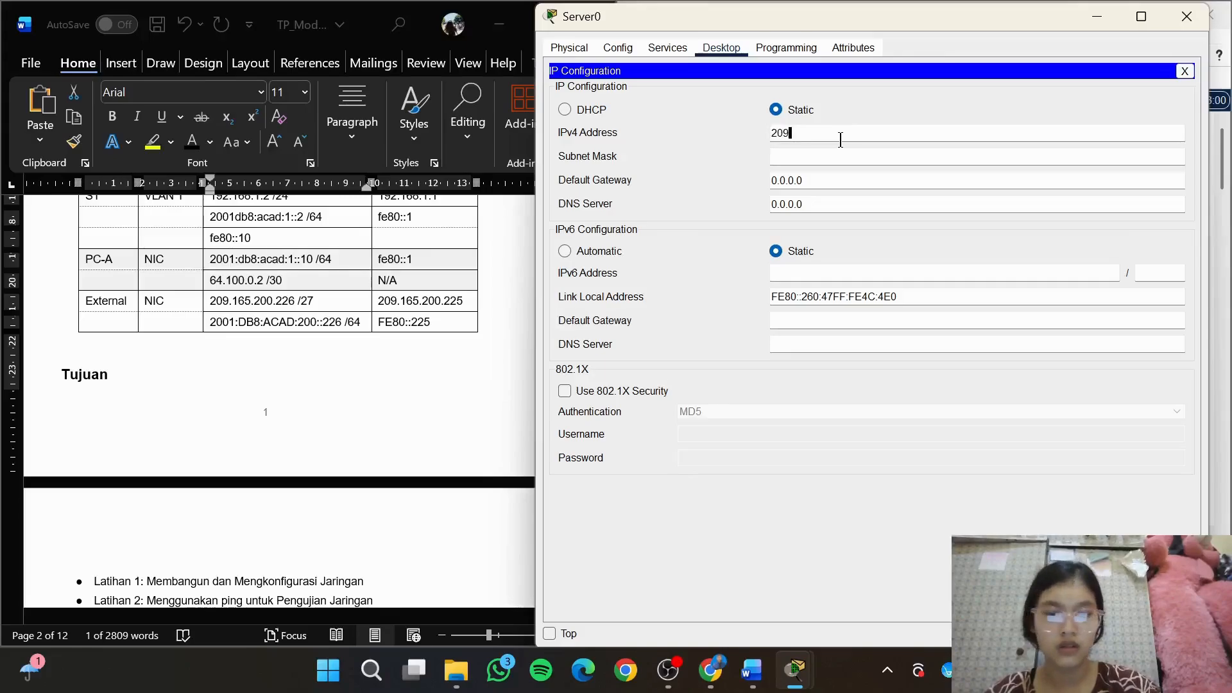
pyautogui.write('.165.200')
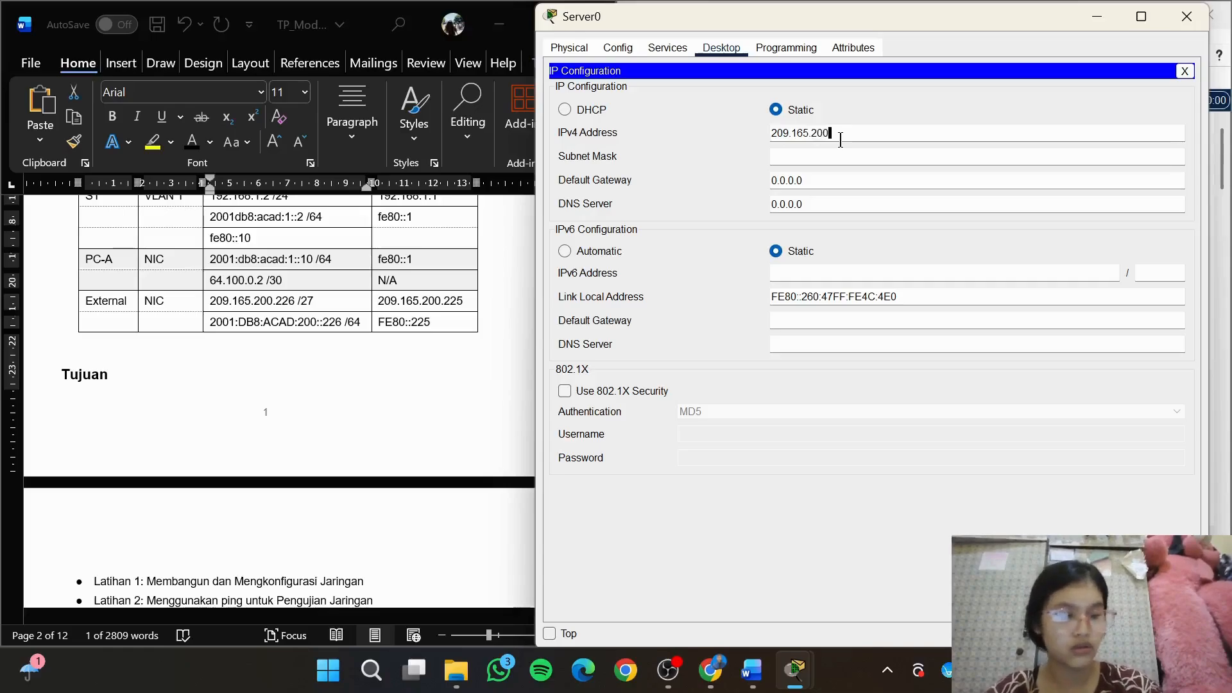
pyautogui.write('.226')
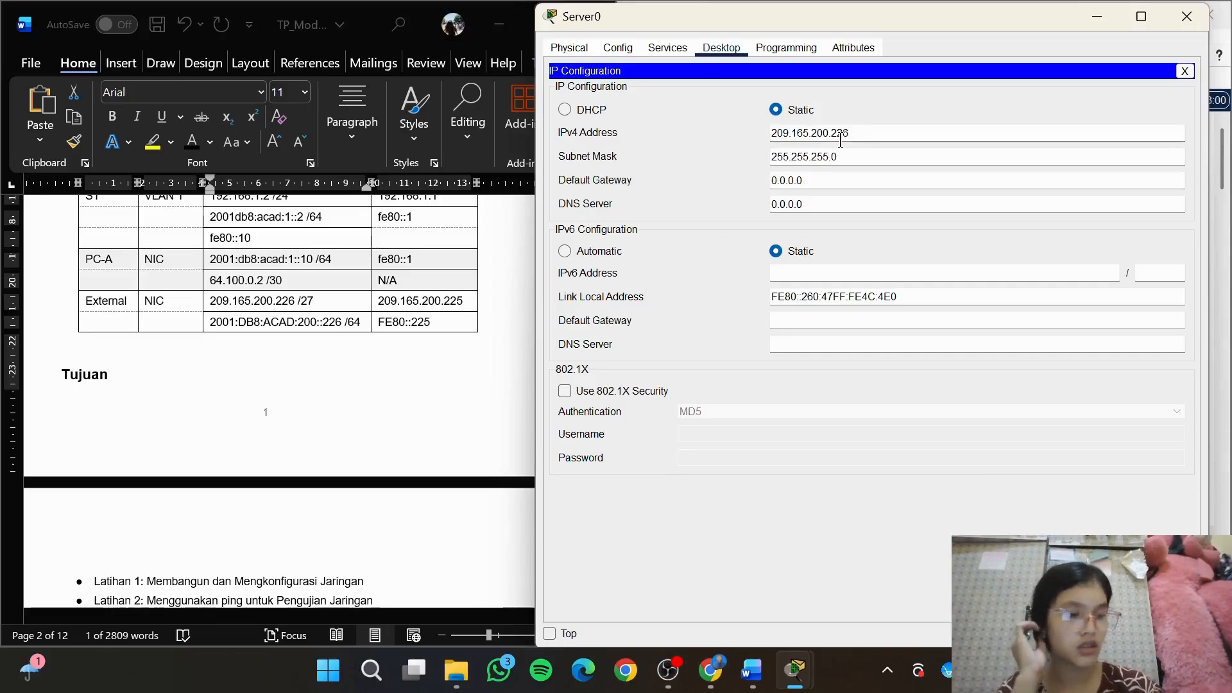
pyautogui.click(873, 161)
pyautogui.press('BackSpace')
pyautogui.write('22')
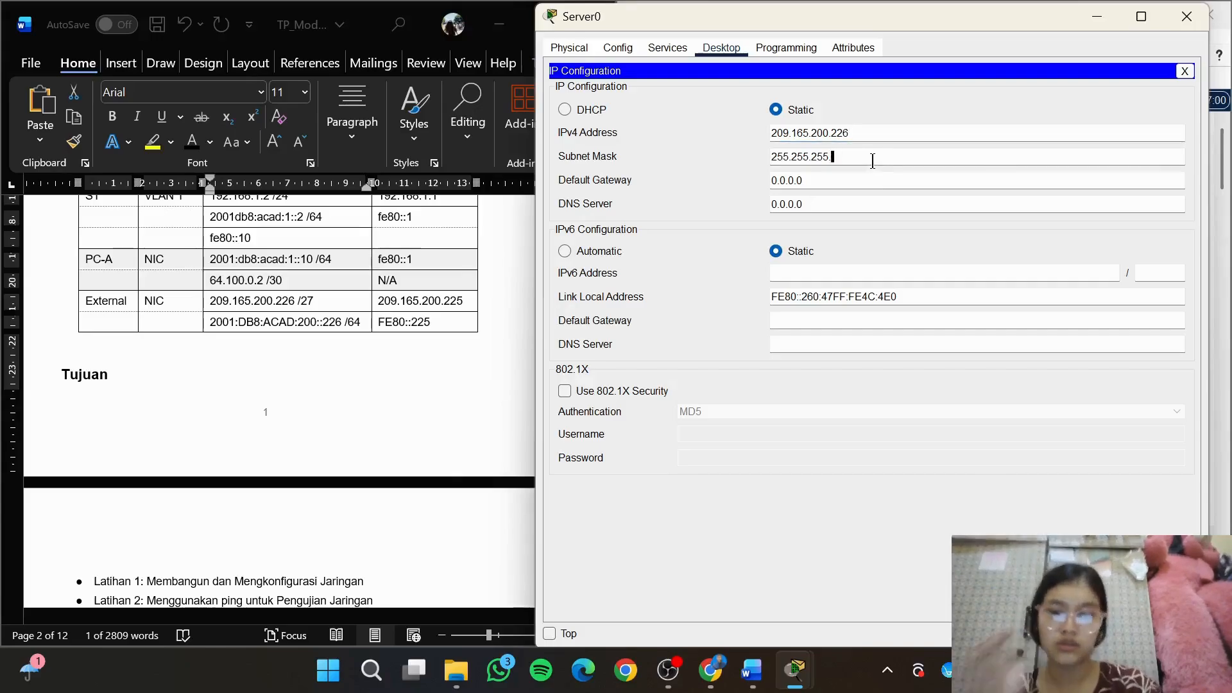
pyautogui.write('4')
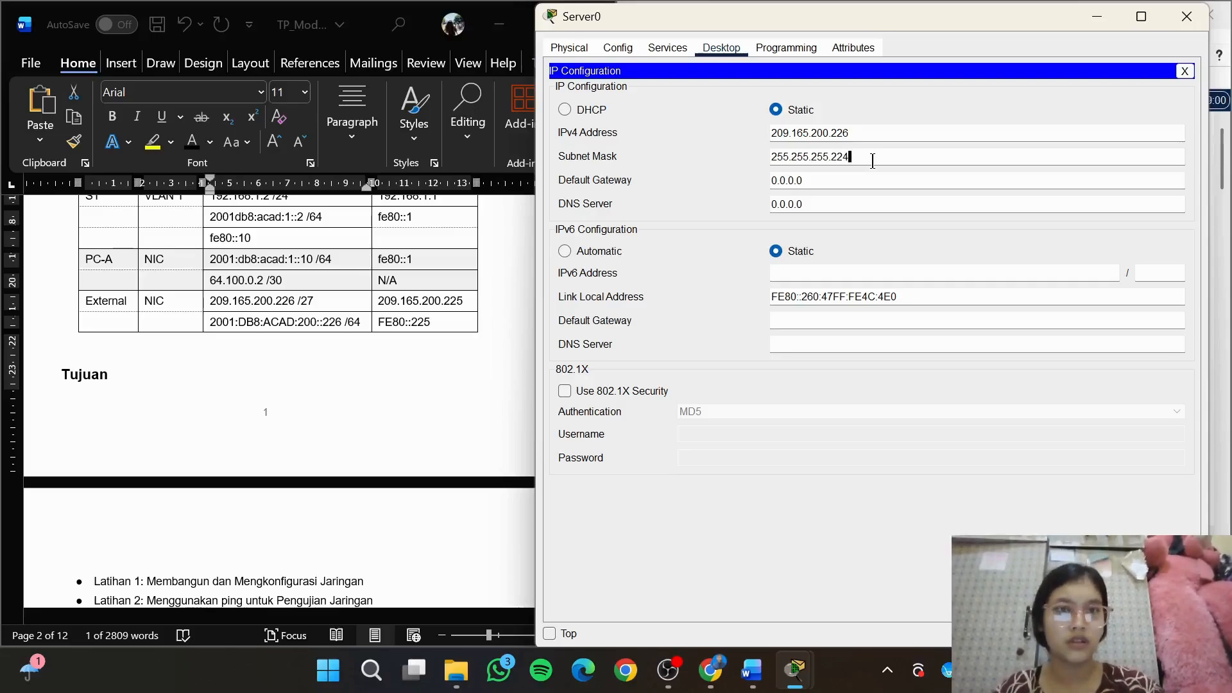
# Set Server0's IPv4 default gateway to 209.165.200.225, copied from the External row of the addressing table
pyautogui.click(828, 180)
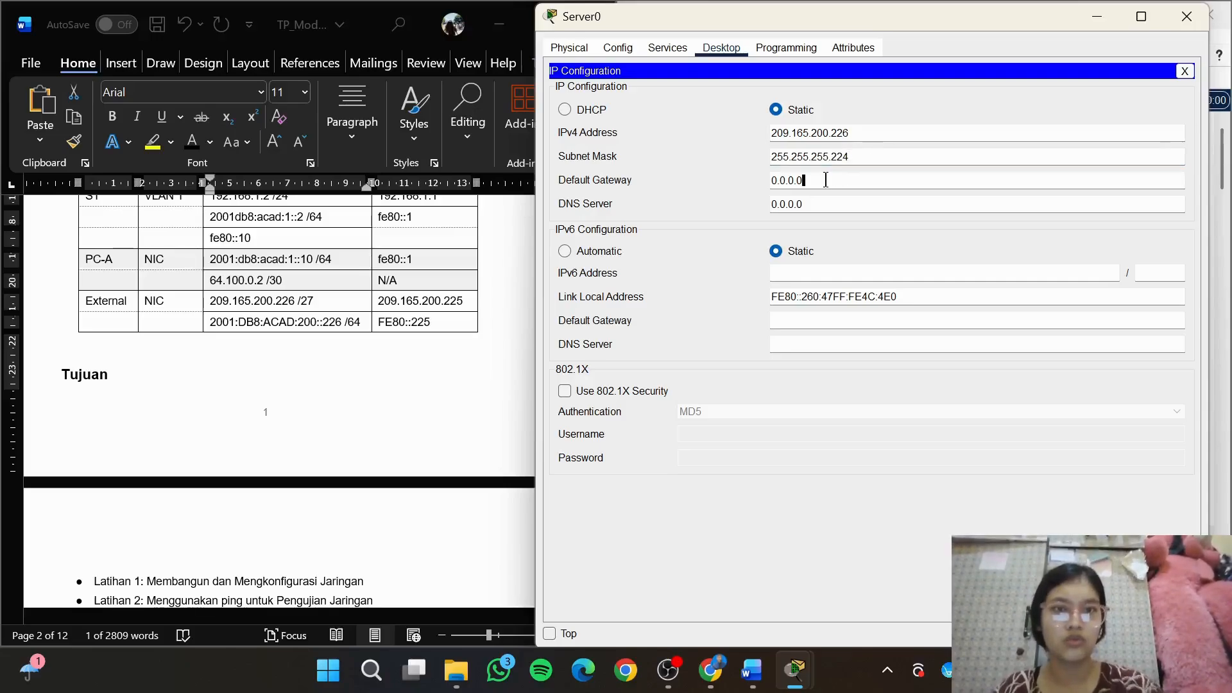
pyautogui.press('BackSpace')
pyautogui.press('BackSpace')
pyautogui.press('BackSpace')
pyautogui.press('BackSpace')
pyautogui.press('BackSpace')
pyautogui.press('BackSpace')
pyautogui.press('BackSpace')
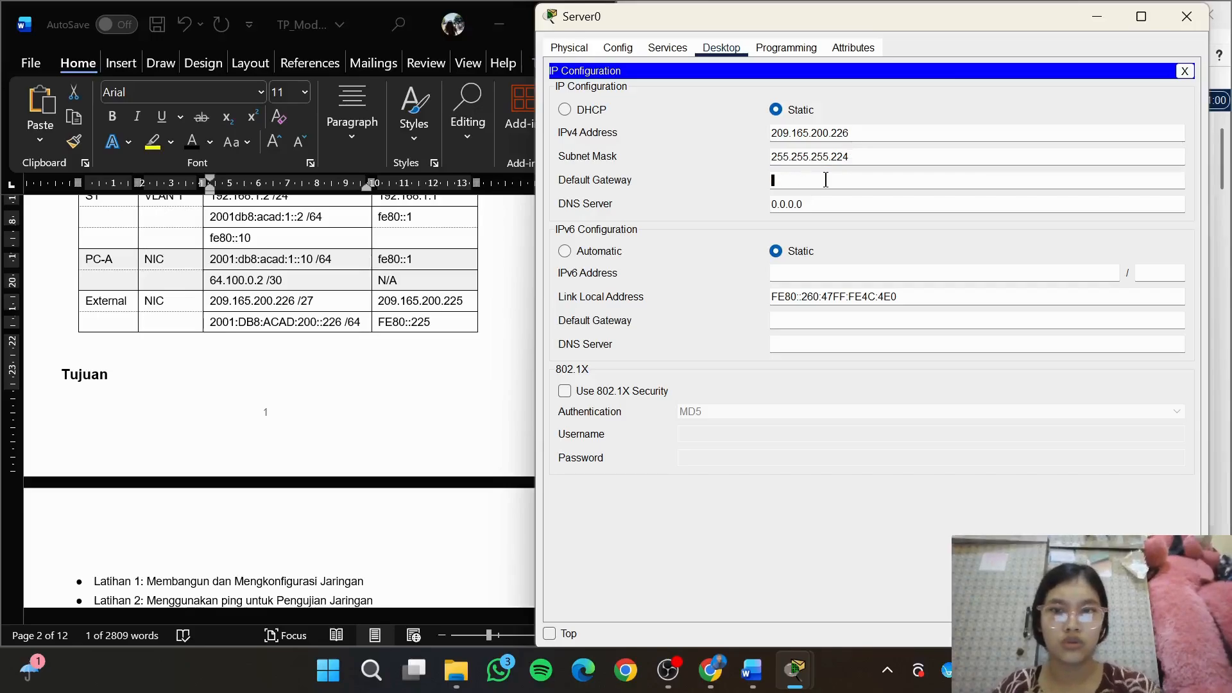
pyautogui.click(465, 304)
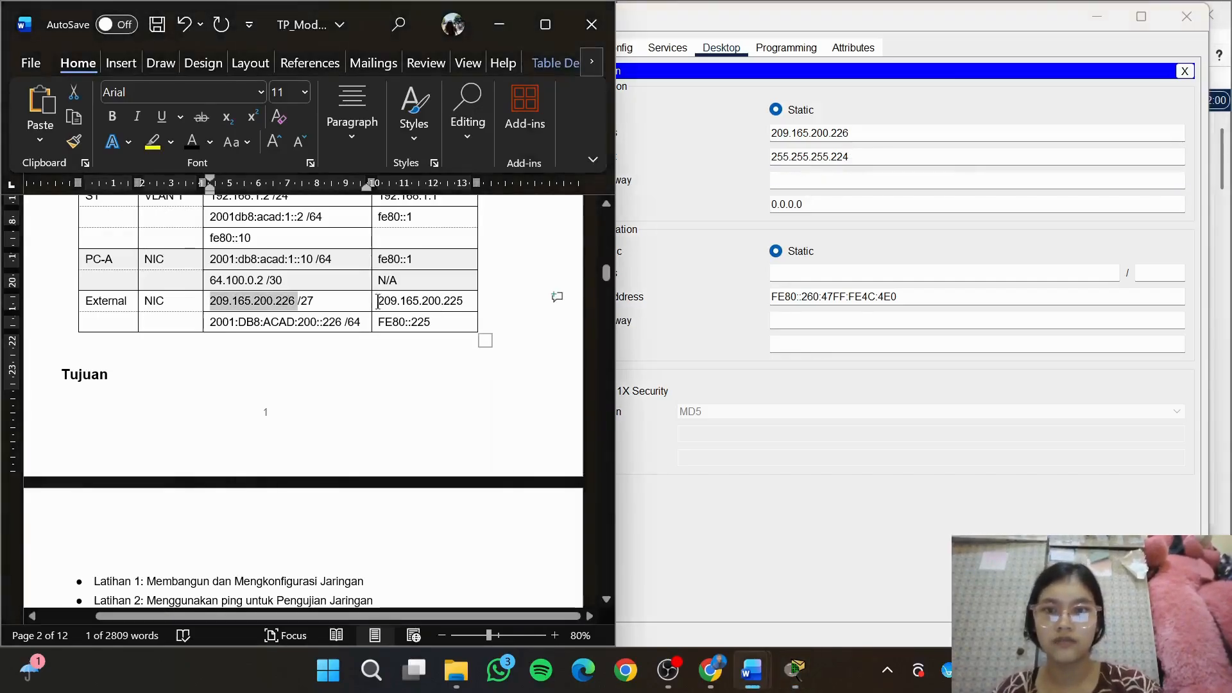
pyautogui.moveTo(378, 301); pyautogui.dragTo(467, 304)
pyautogui.hotkey('ctrl', 'c')
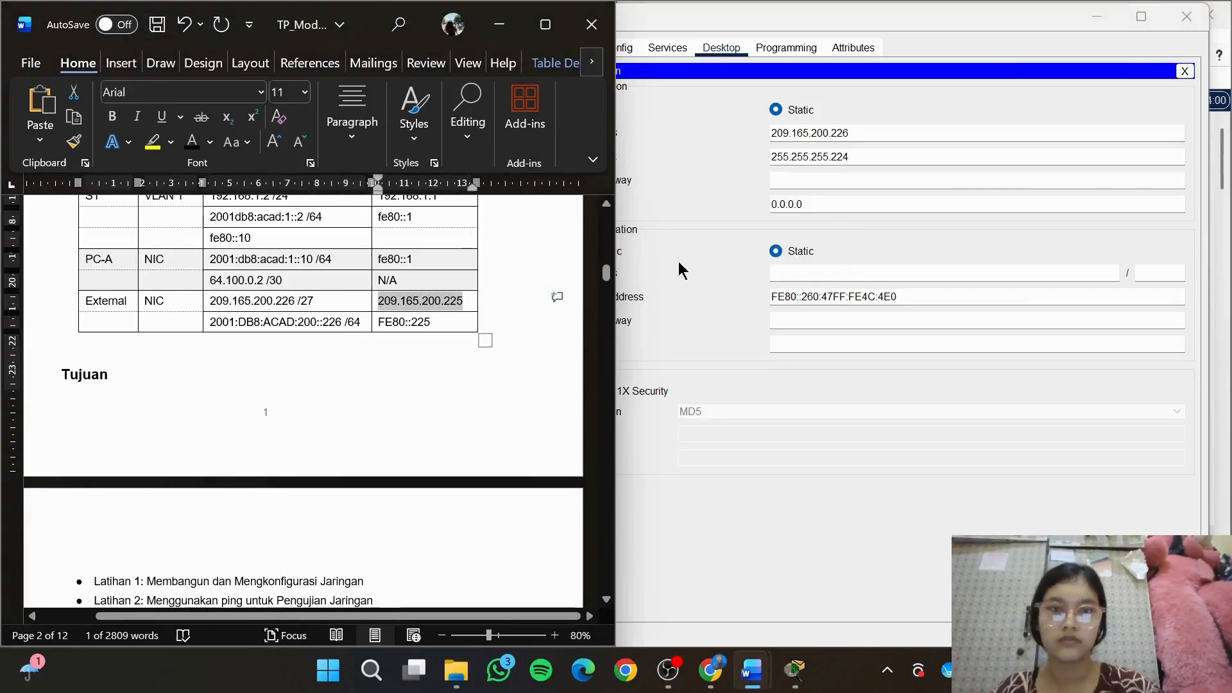
pyautogui.click(819, 186)
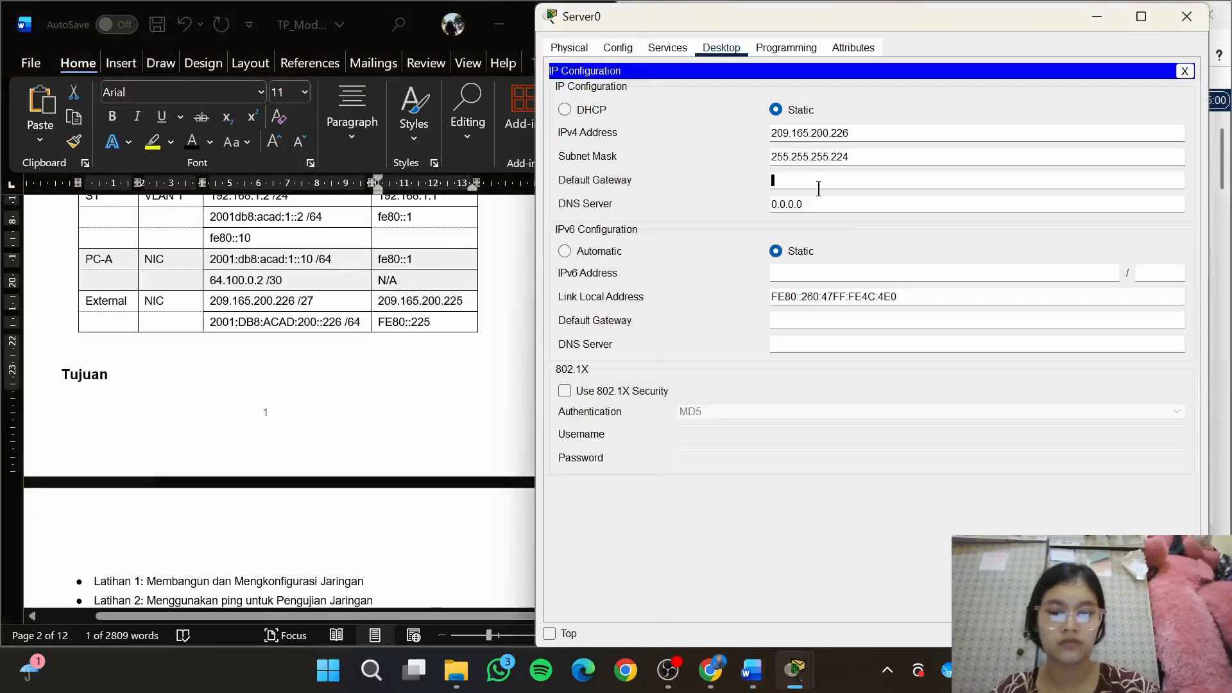
pyautogui.hotkey('ctrl', 'v')
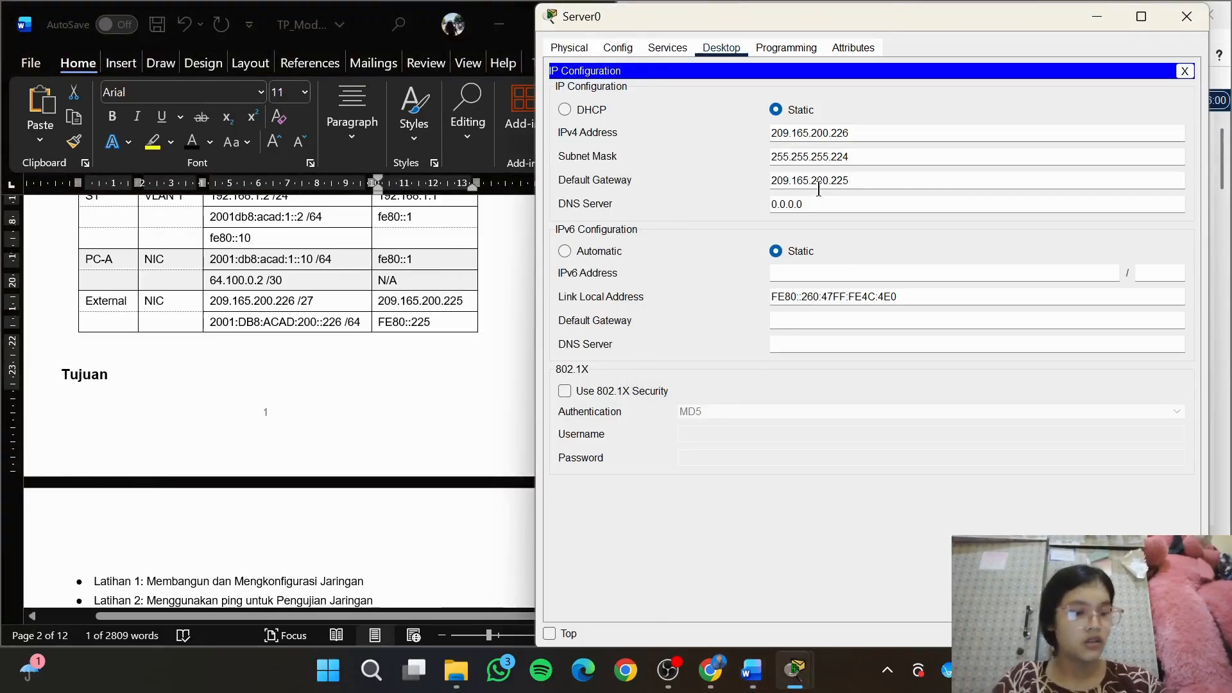
# Set Server0's static IPv6 address to 2001:DB8:ACAD:200::226 with prefix length 64, copied from the External row of the addressing table
pyautogui.click(844, 278)
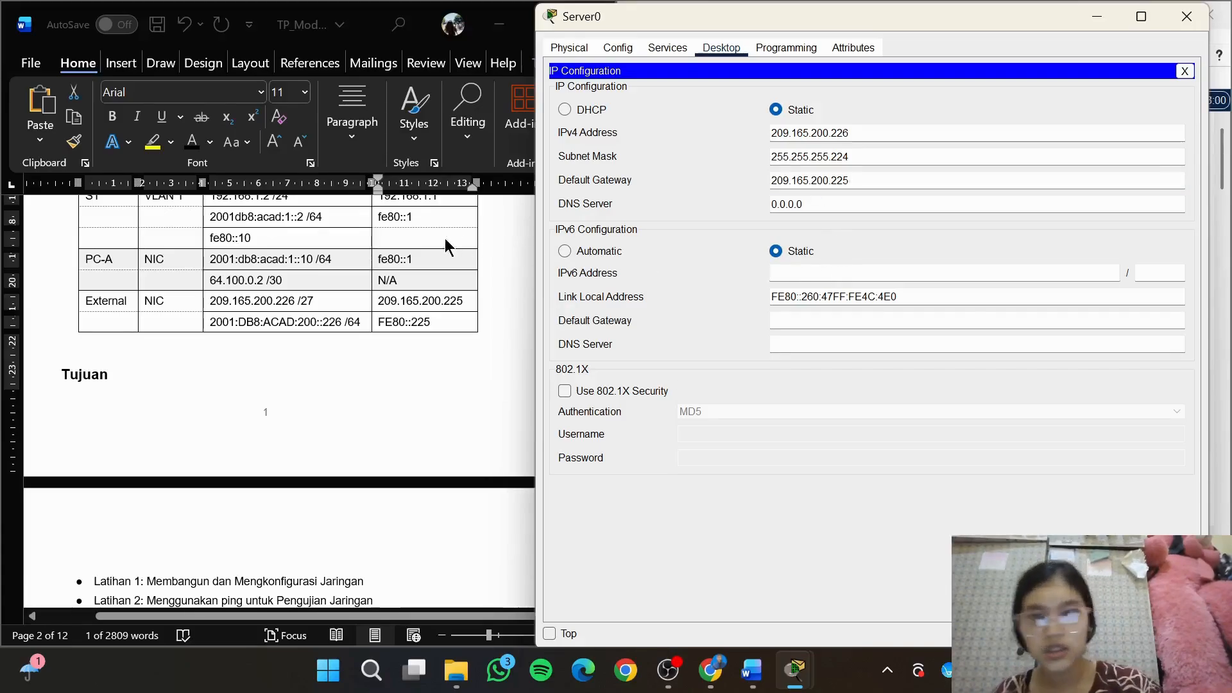
pyautogui.hotkey('alt', 'Tab')
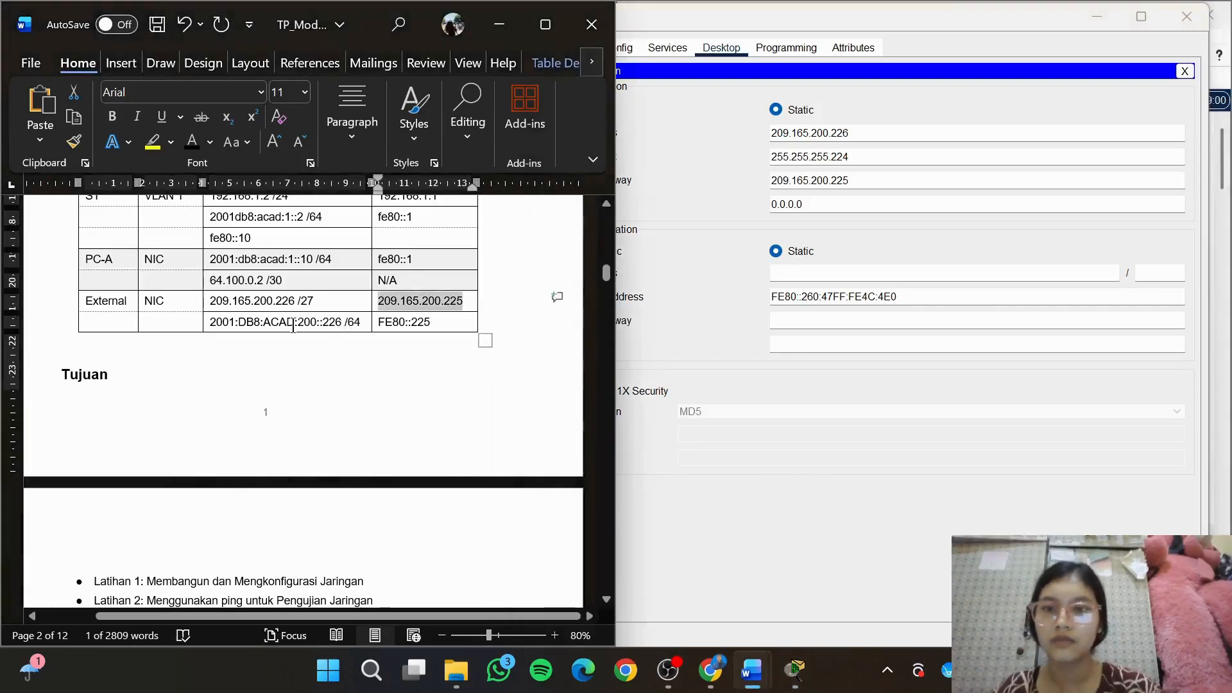
pyautogui.moveTo(210, 324); pyautogui.dragTo(343, 326)
pyautogui.hotkey('ctrl', 'c')
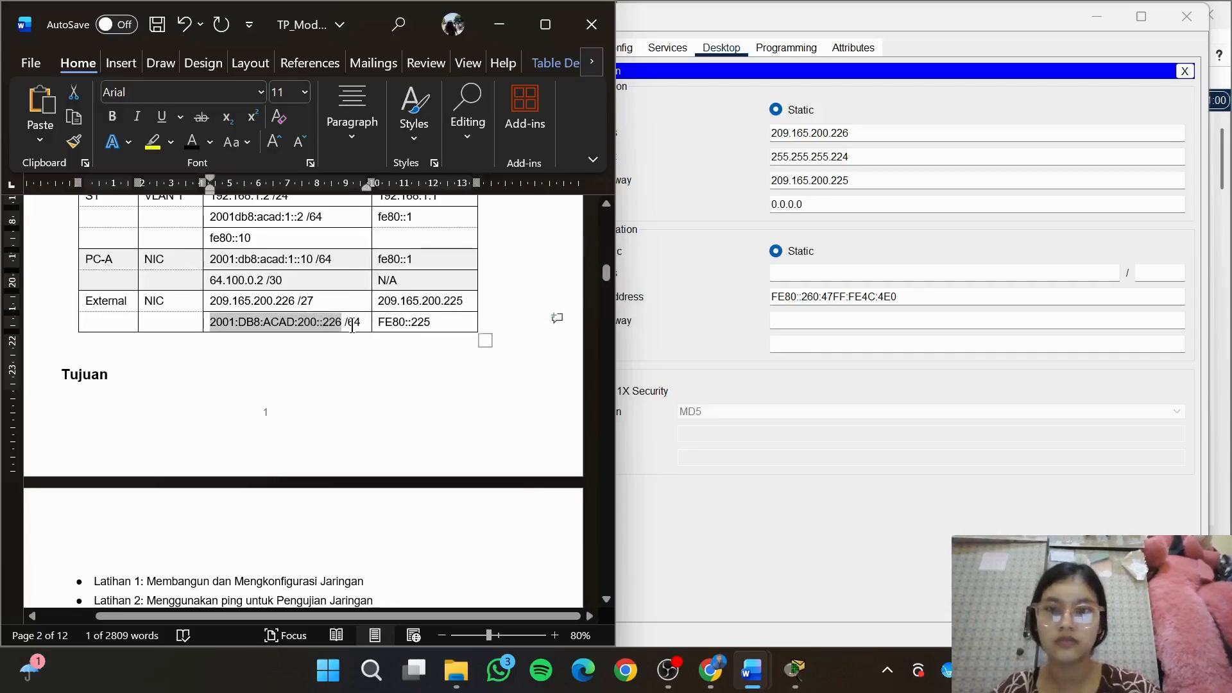
pyautogui.click(804, 273)
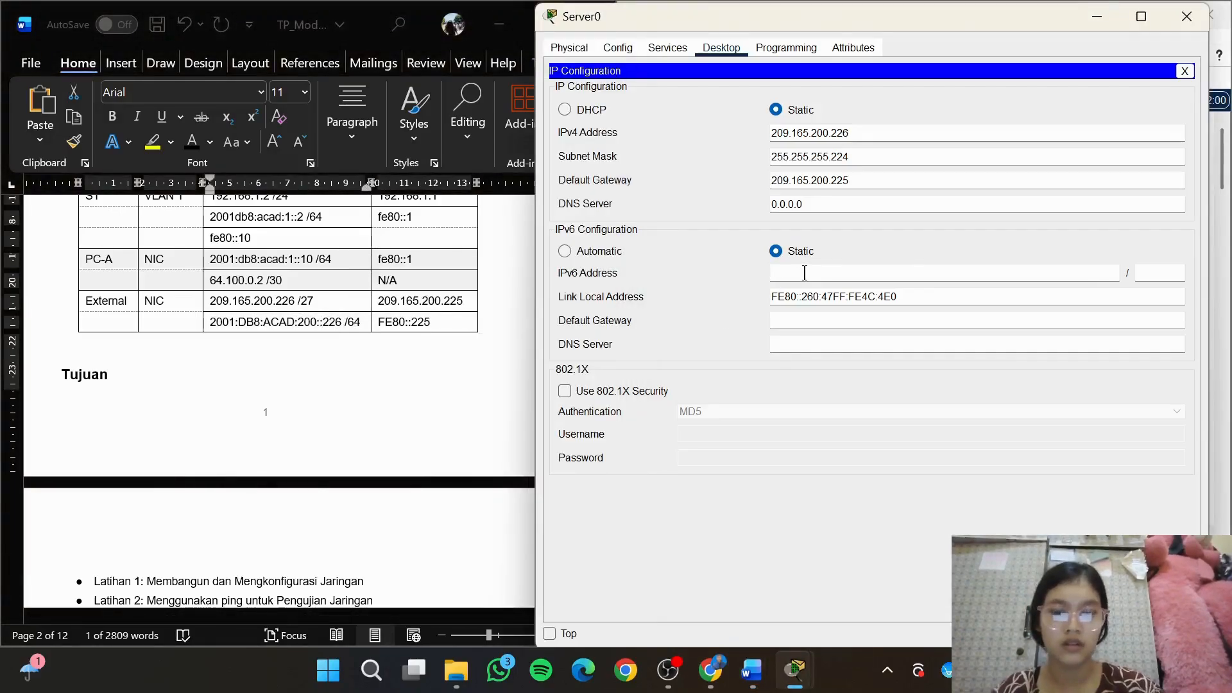
pyautogui.hotkey('ctrl', 'v')
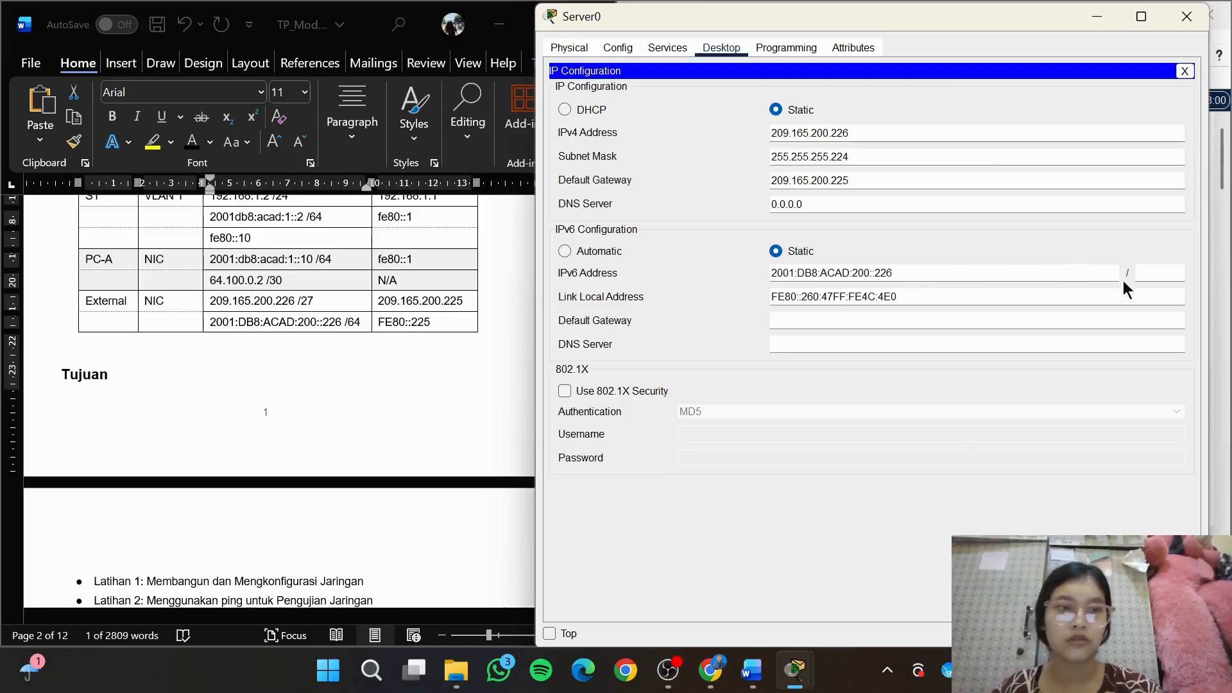
pyautogui.click(1153, 274)
pyautogui.write('64')
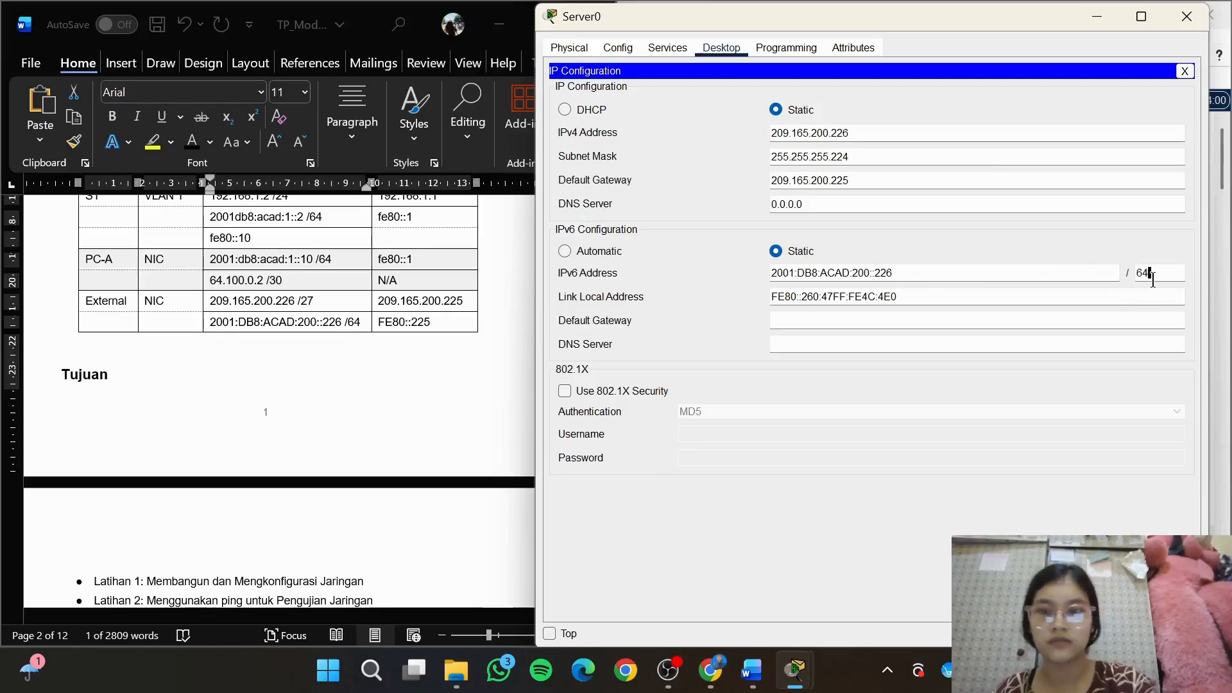
# Set Server0's IPv6 default gateway to FE80::225, copied from the External row of the addressing table
pyautogui.click(448, 322)
pyautogui.moveTo(378, 321); pyautogui.dragTo(431, 323)
pyautogui.hotkey('ctrl', 'c')
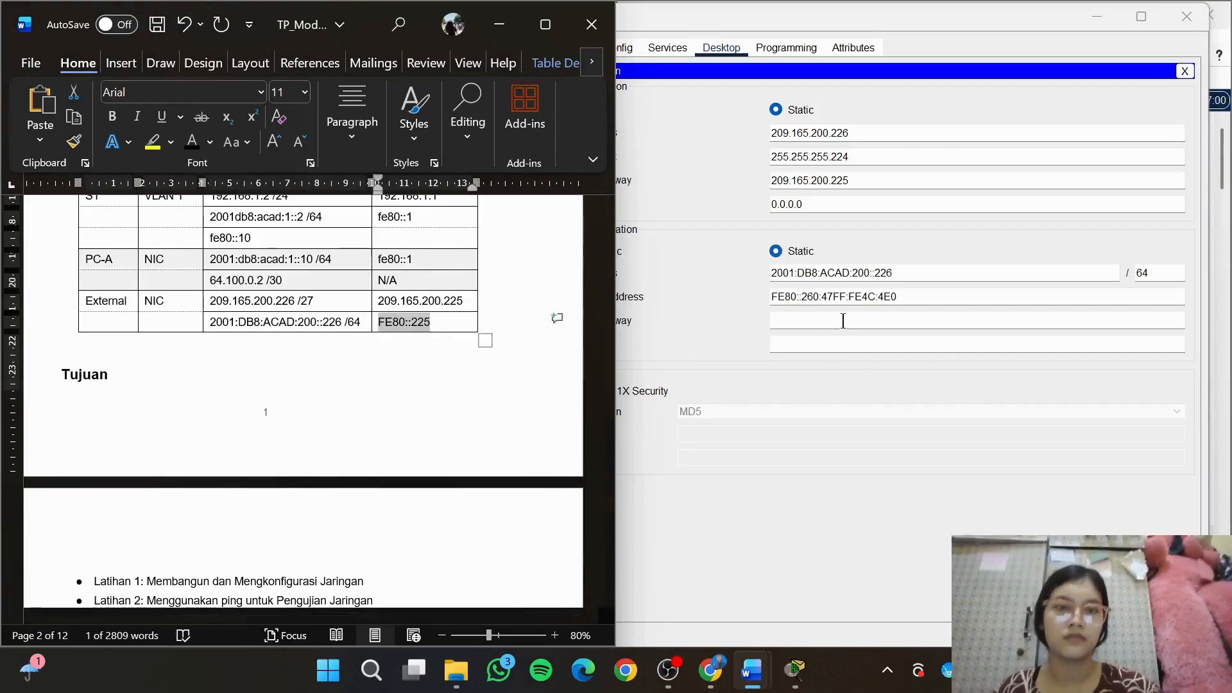
pyautogui.click(842, 321)
pyautogui.hotkey('ctrl', 'v')
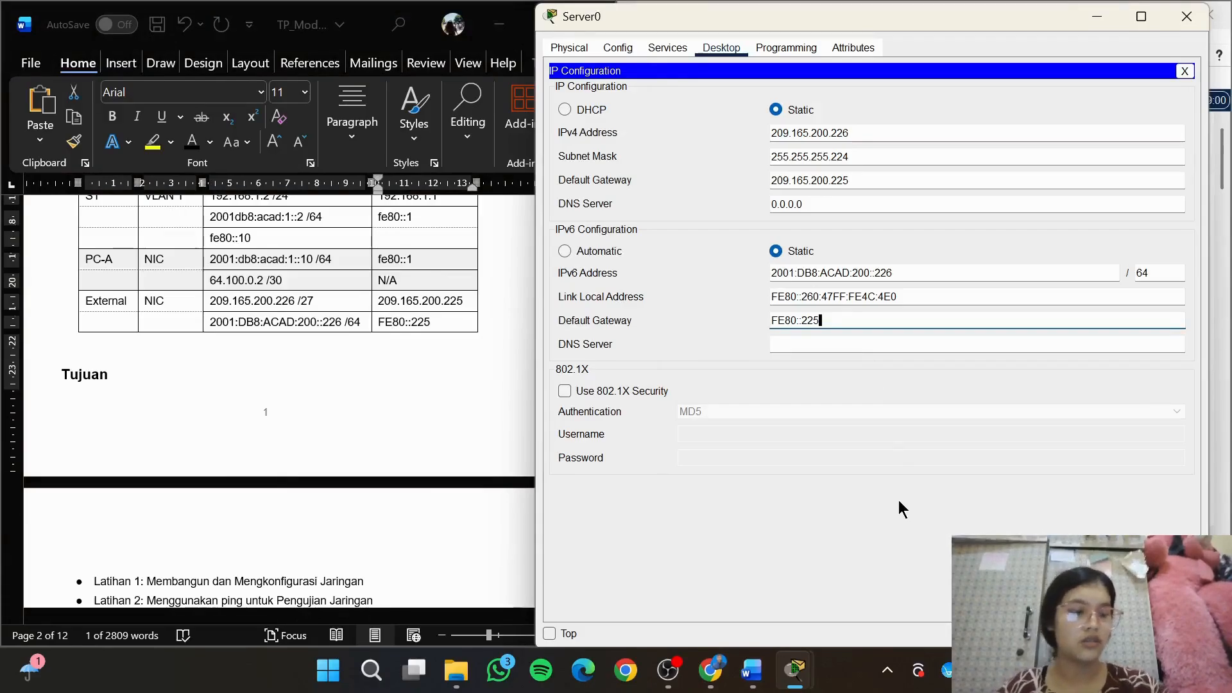
# Locate the initial configuration for router R1 in the module's Latihan 1 and open R1's command line interface from the topology
pyautogui.scroll(-10, 461, 478)
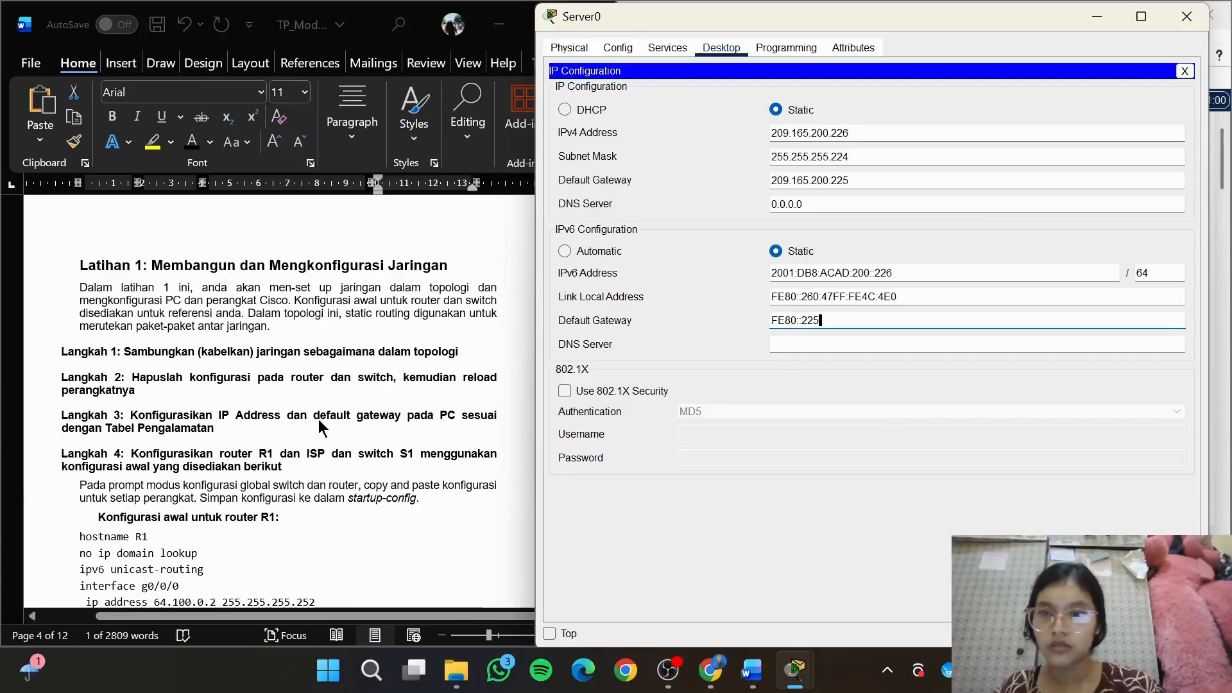
pyautogui.scroll(-10, 319, 418)
pyautogui.scroll(9, 319, 418)
pyautogui.scroll(1, 318, 418)
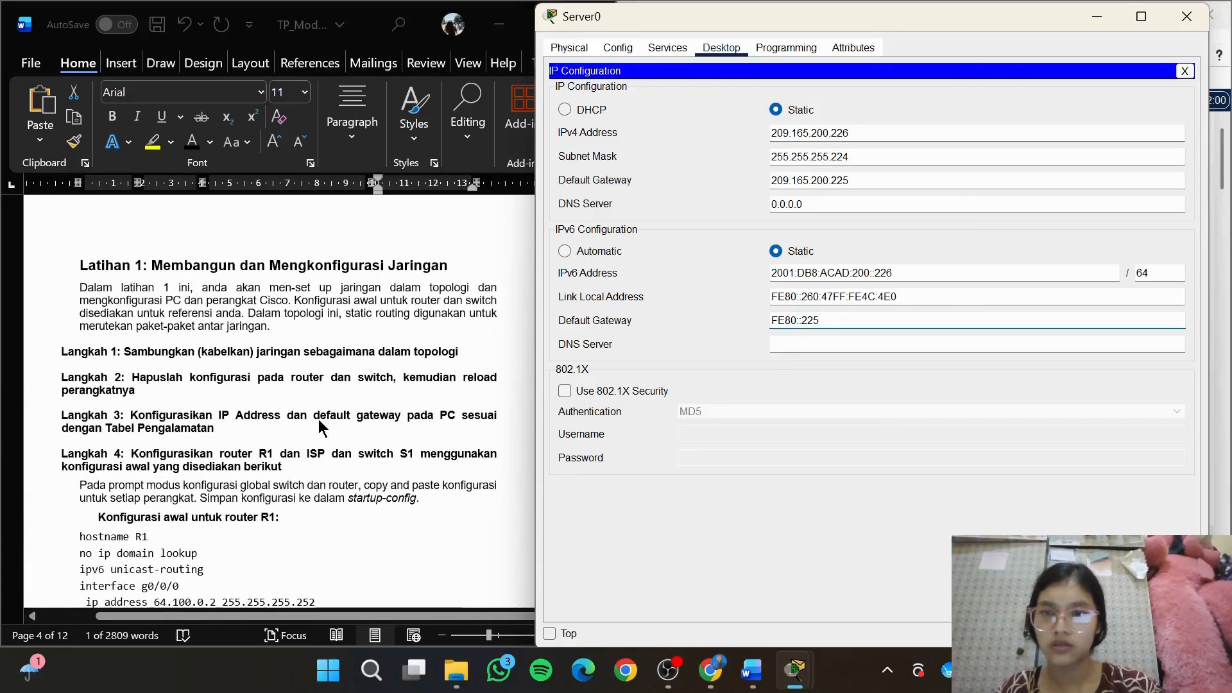
pyautogui.click(503, 437)
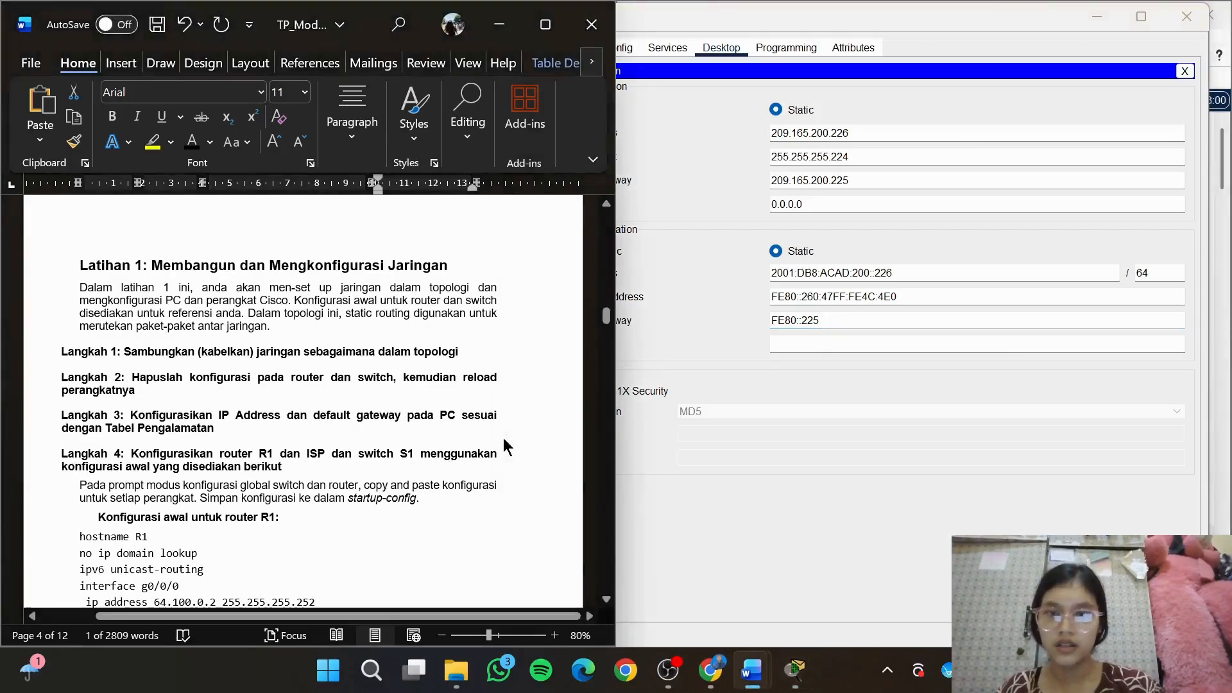
pyautogui.moveTo(607, 321); pyautogui.dragTo(608, 339)
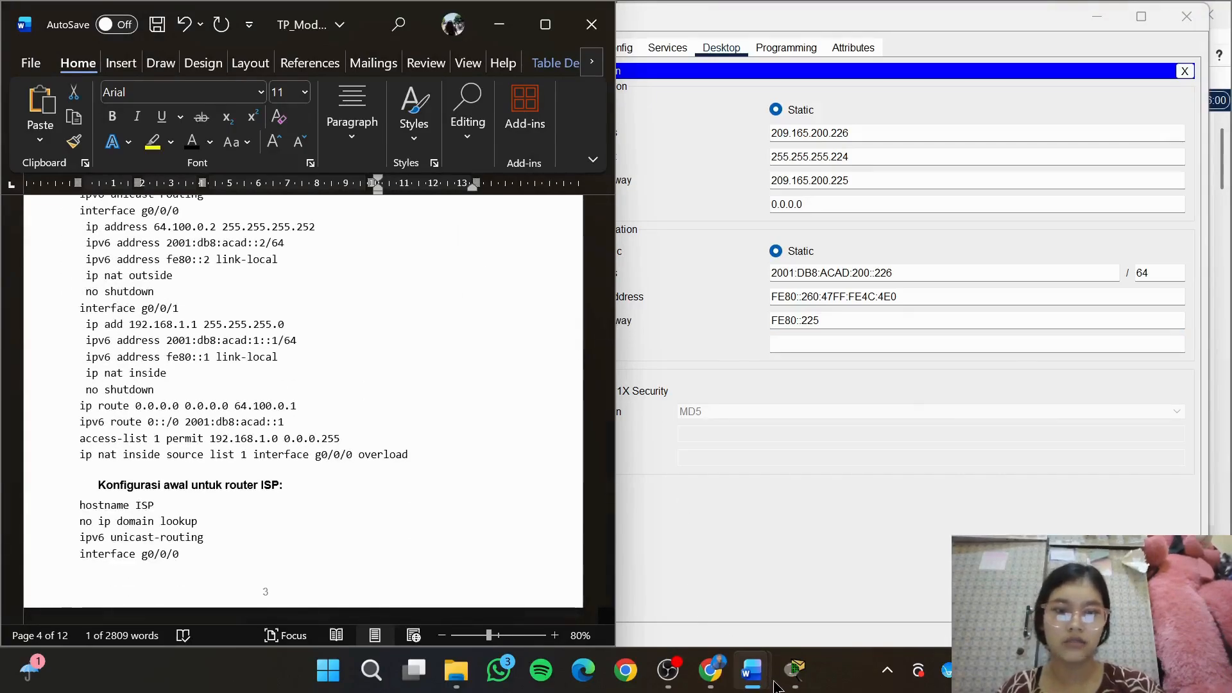
pyautogui.moveTo(795, 669)
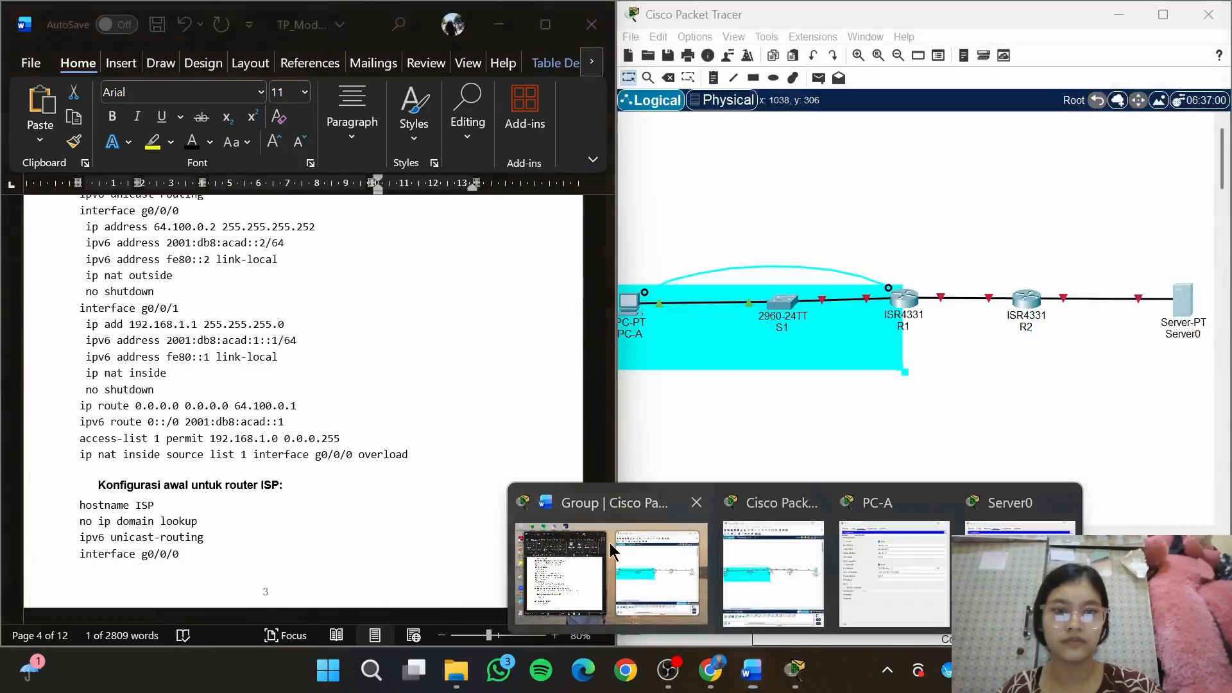
pyautogui.click(615, 549)
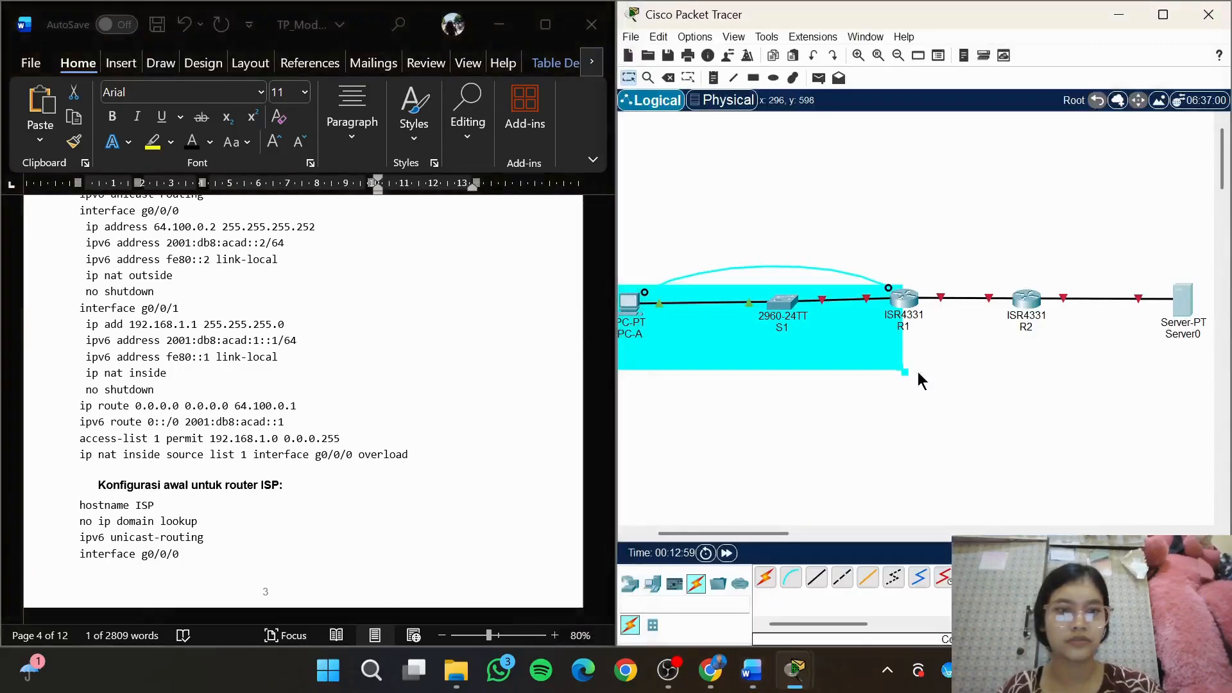
pyautogui.doubleClick(904, 299)
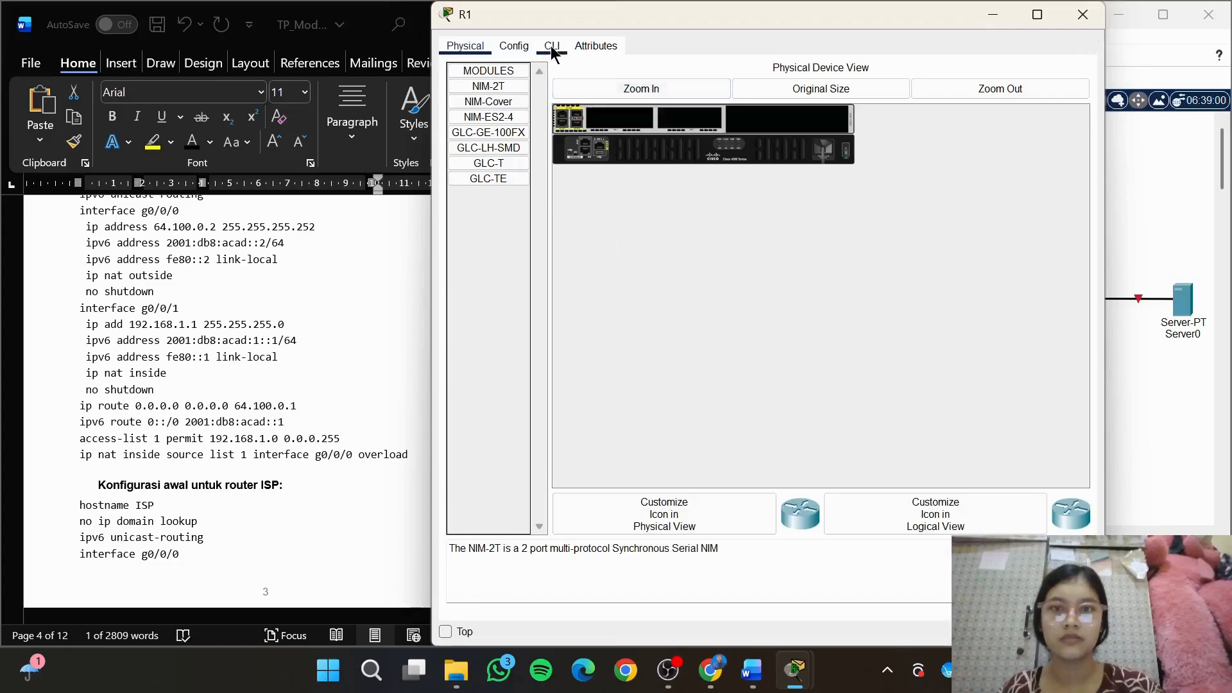
pyautogui.click(552, 49)
pyautogui.moveTo(150, 255); pyautogui.dragTo(93, 259)
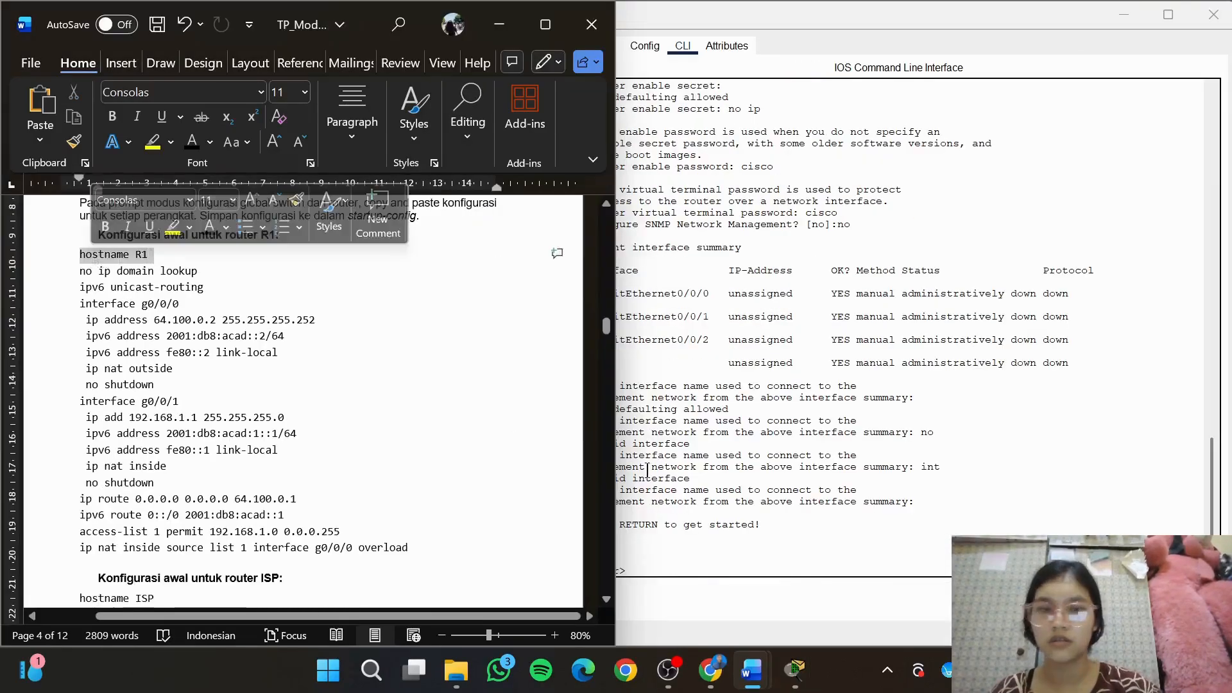
# Enter privileged mode on R1 with en and global configuration mode with conf t
pyautogui.click(822, 569)
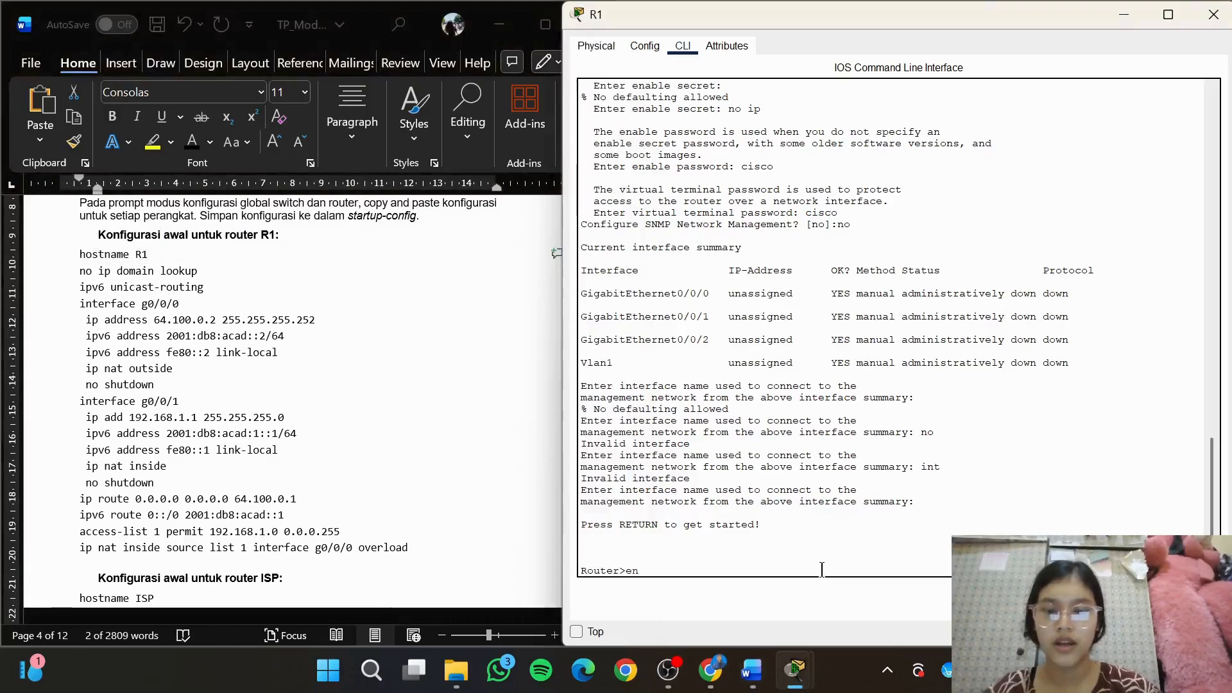
pyautogui.write('en')
pyautogui.press('Return')
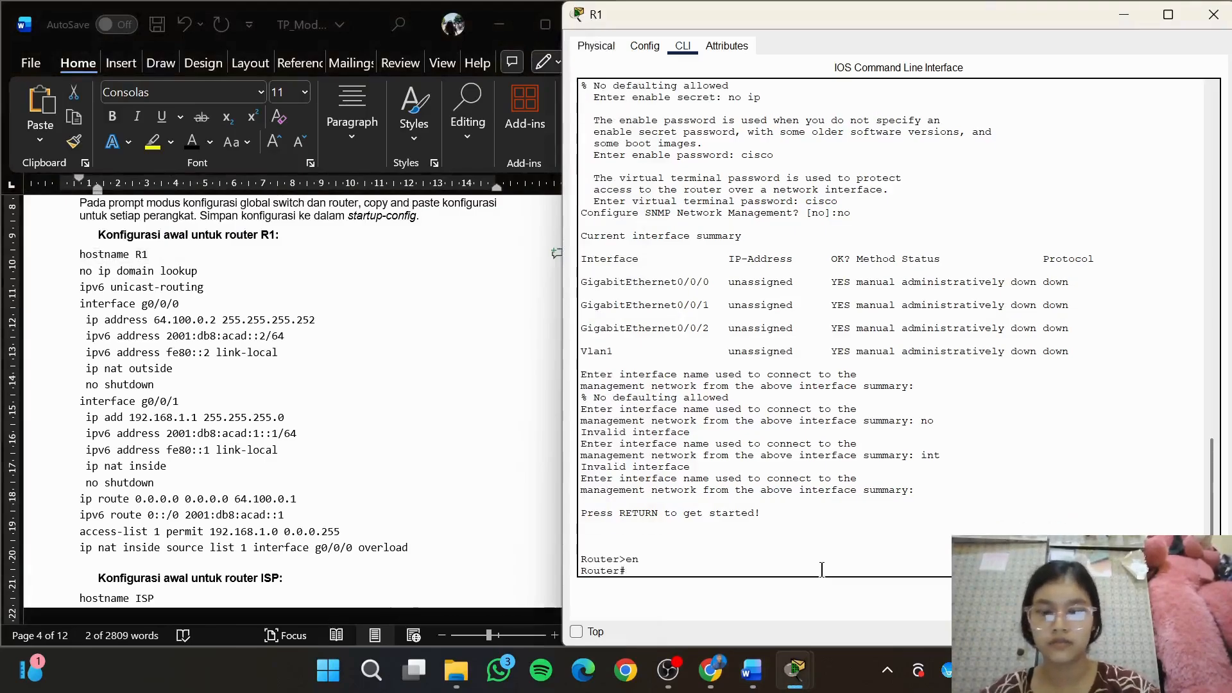
pyautogui.write('con')
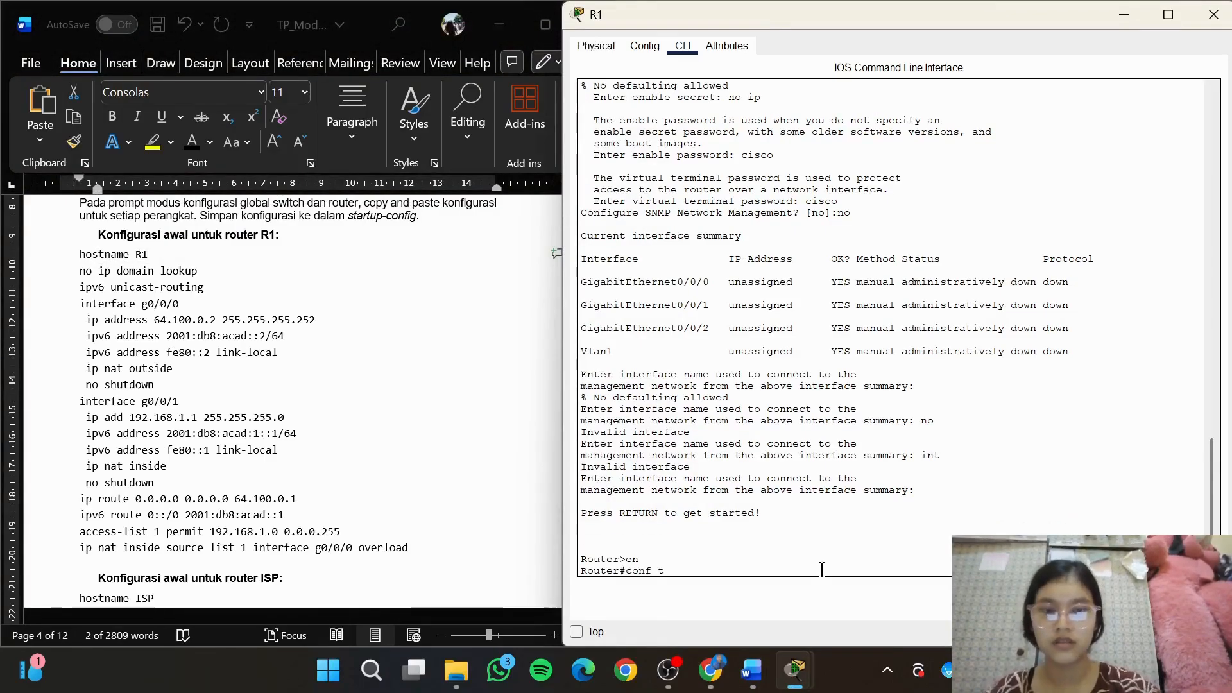
pyautogui.write('f t')
pyautogui.press('Return')
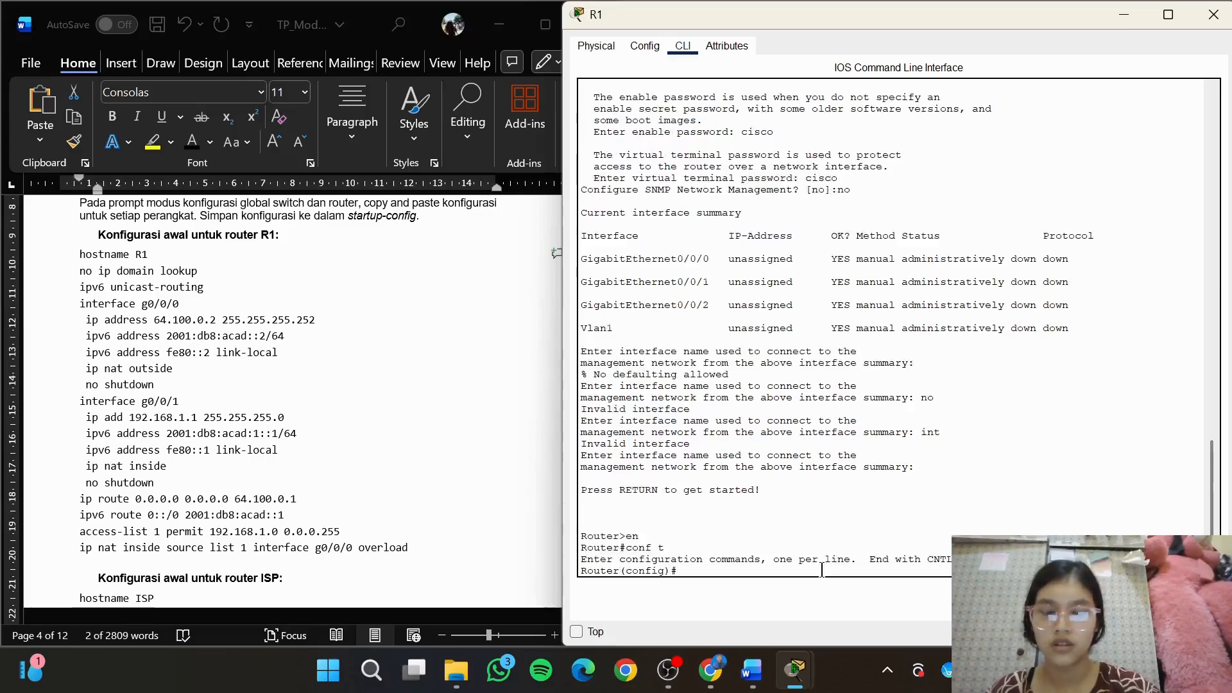
# Set the router's hostname to R1
pyautogui.write('hostname')
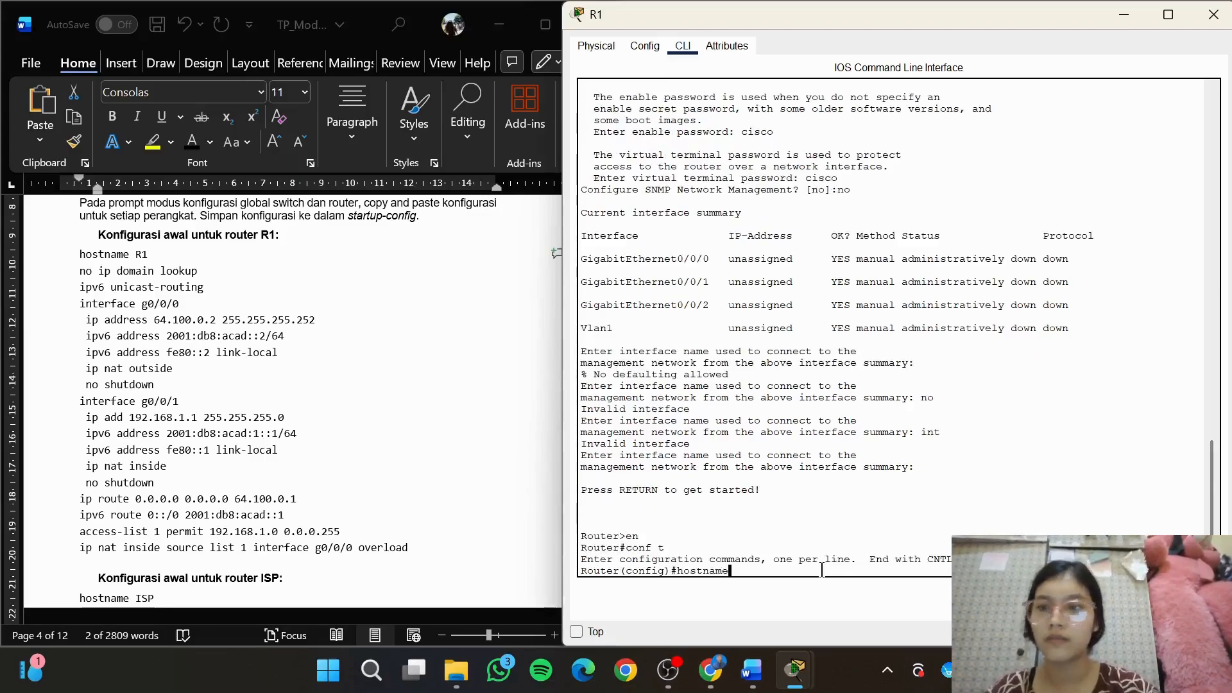
pyautogui.press('capslock')
pyautogui.press('capslock')
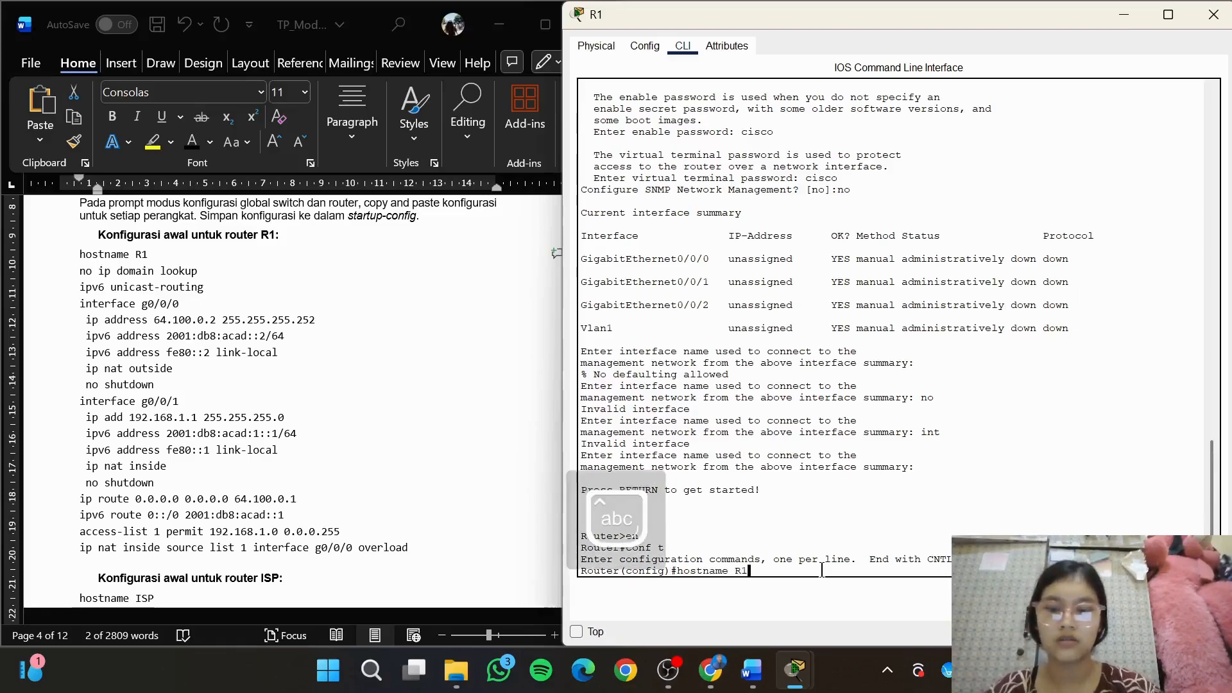
pyautogui.write('R1')
pyautogui.press('Return')
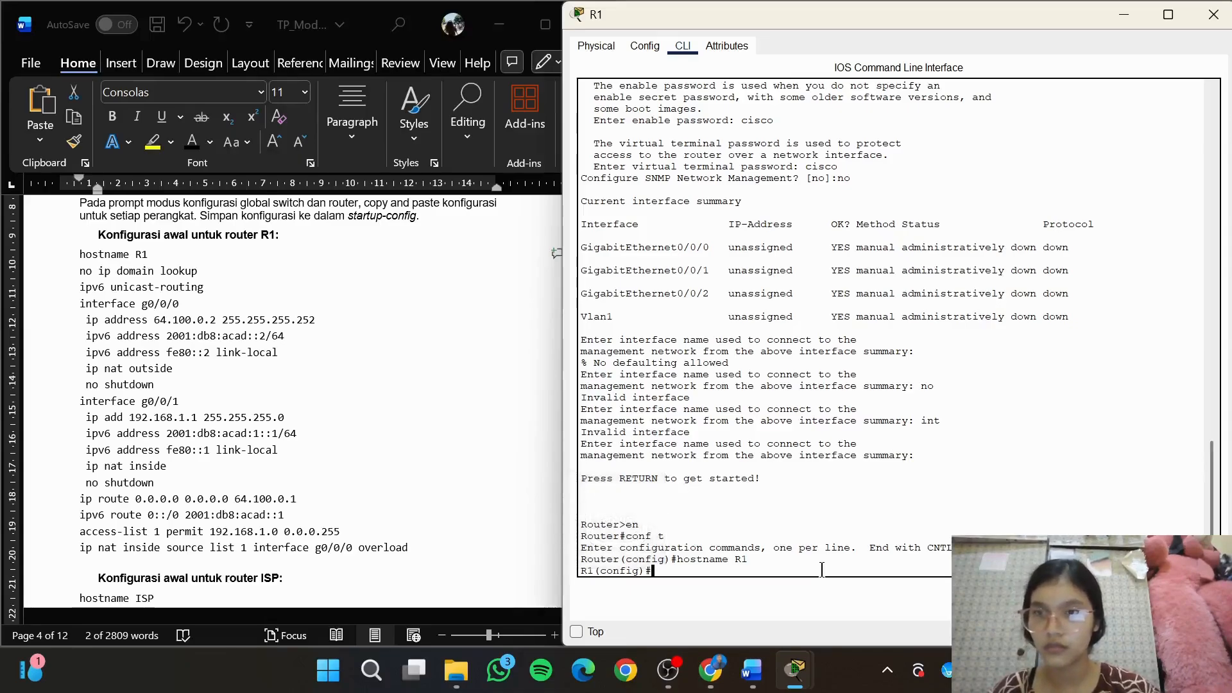
# Disable DNS lookup on R1 with no ip domain lookup and enable IPv6 routing with ipv6 unicast-routing
pyautogui.write('n')
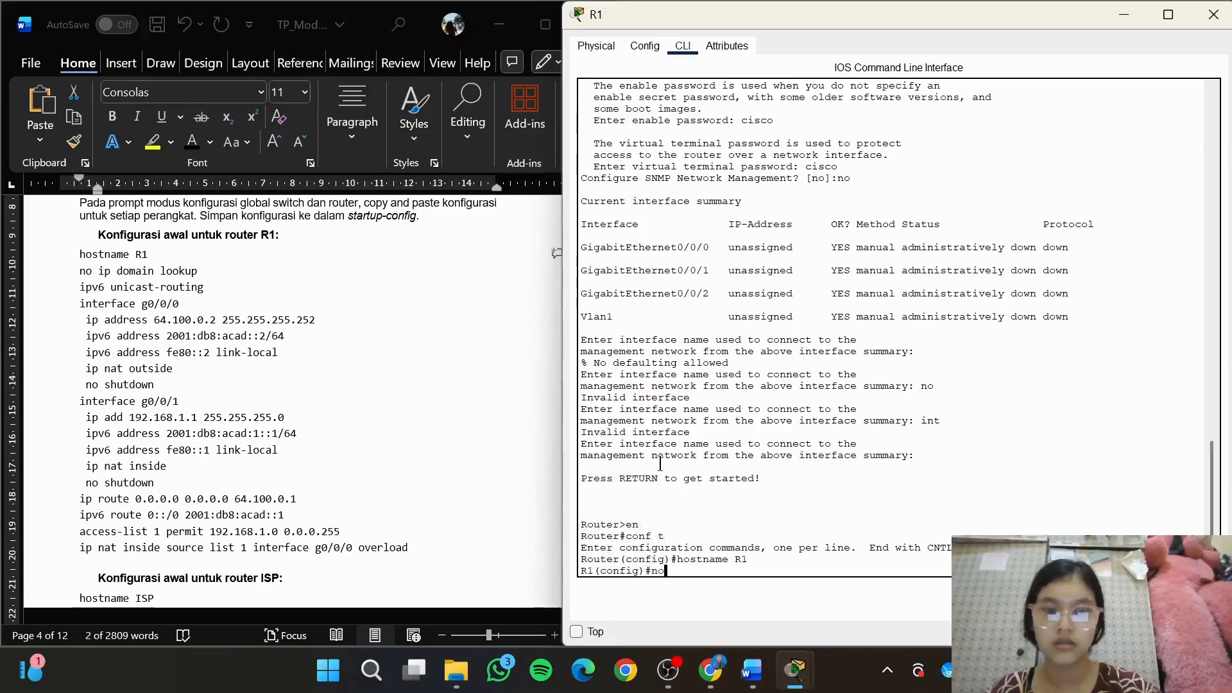
pyautogui.write('oma ip domai')
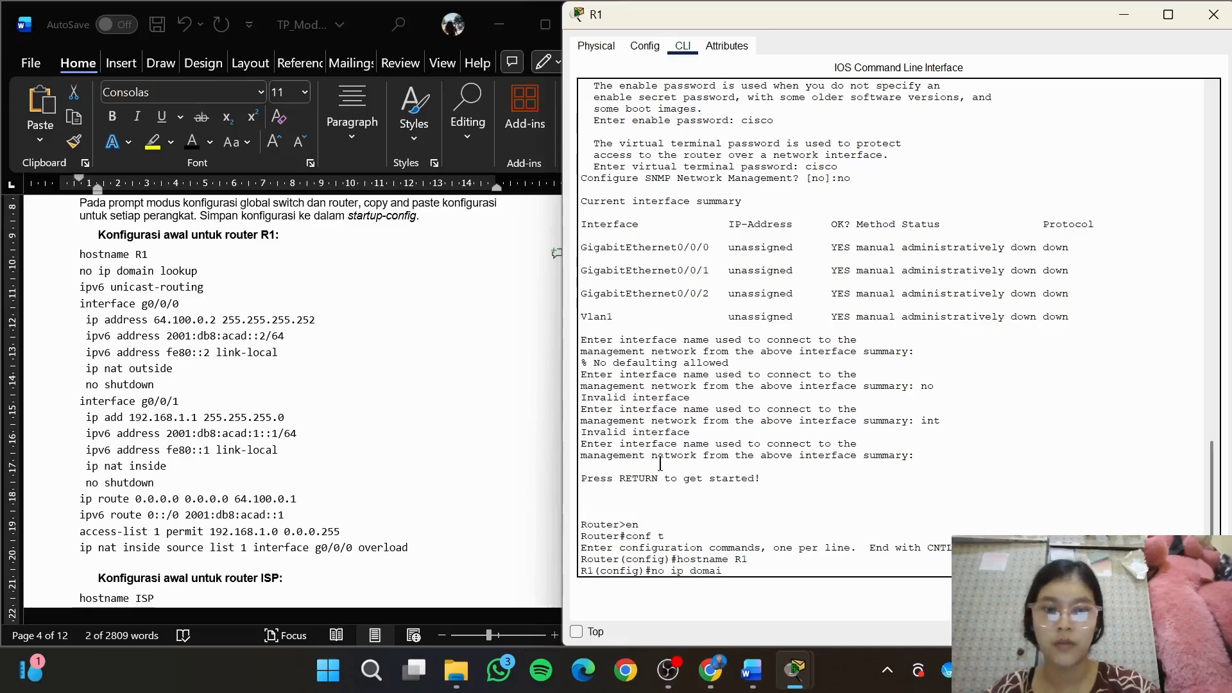
pyautogui.write('n lookup')
pyautogui.press('Return')
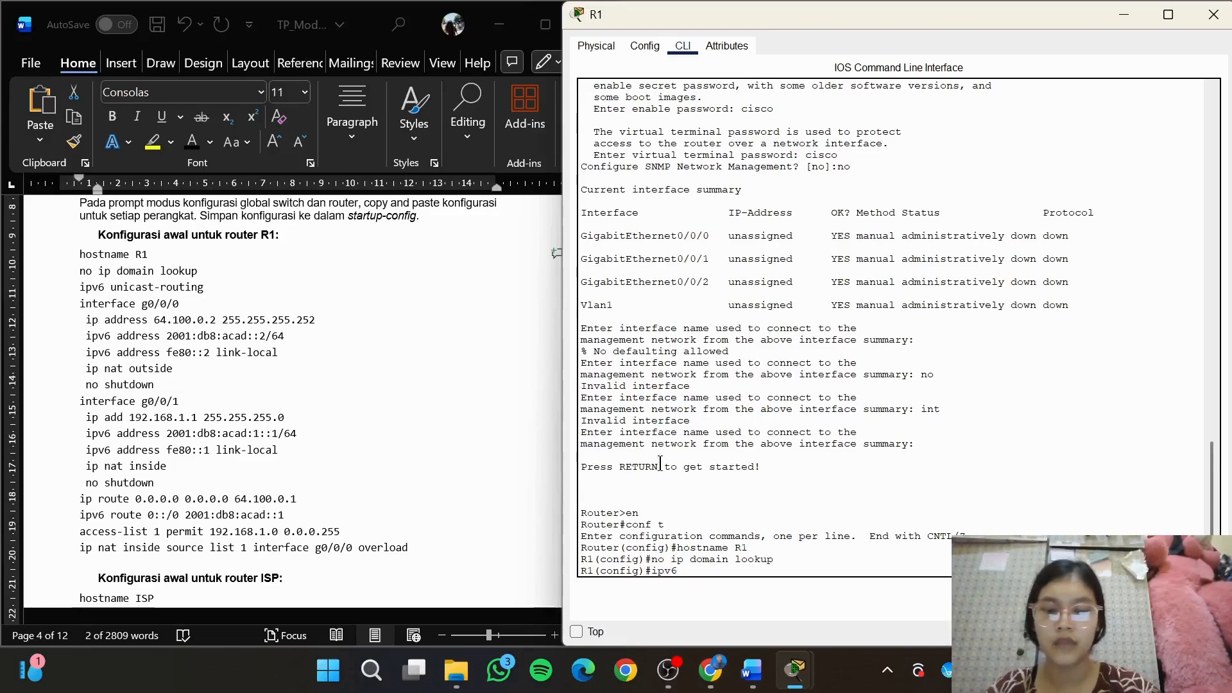
pyautogui.write('ipv6 unicast')
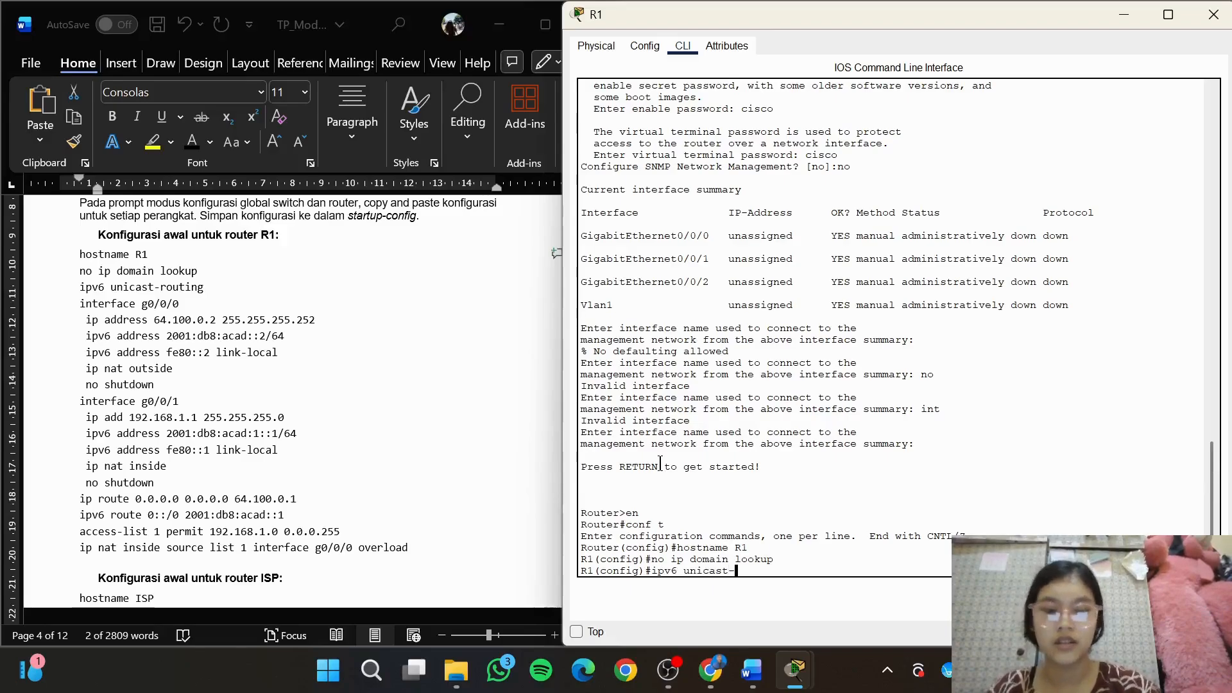
pyautogui.write('-routing')
pyautogui.press('Return')
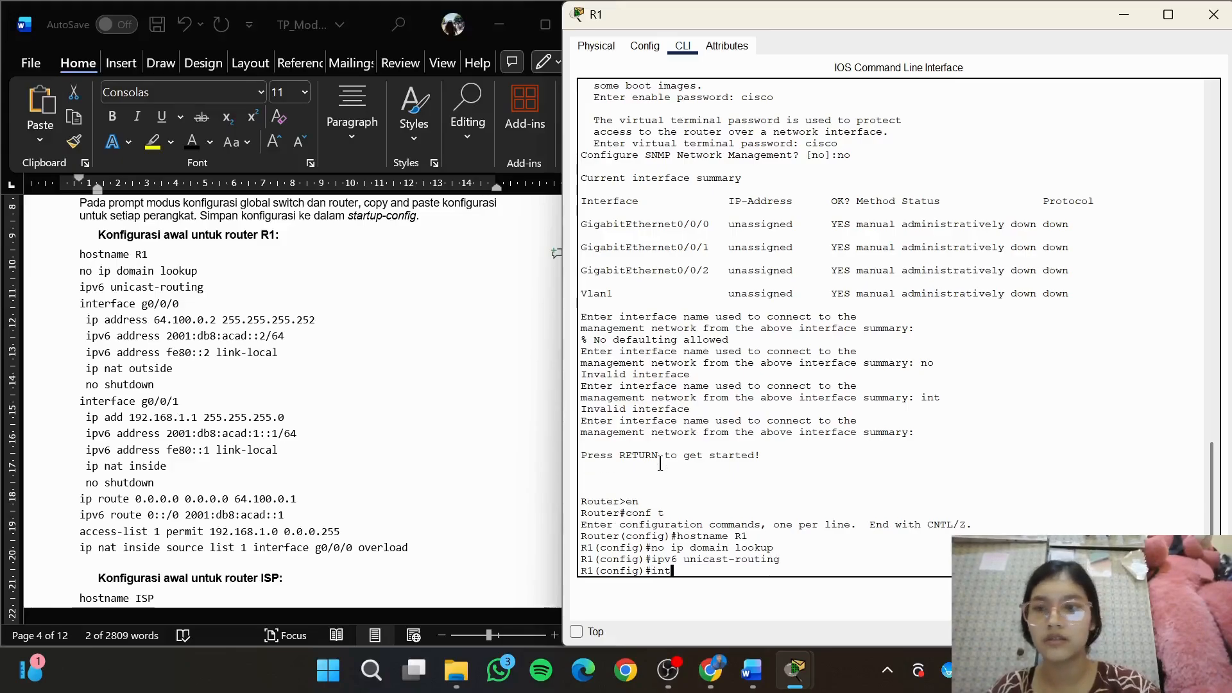
# Enter interface g0/0/0 on R1 and assign it the module's IPv4 address 64.100.0.2 255.255.255.252
pyautogui.write('int g0/0/0')
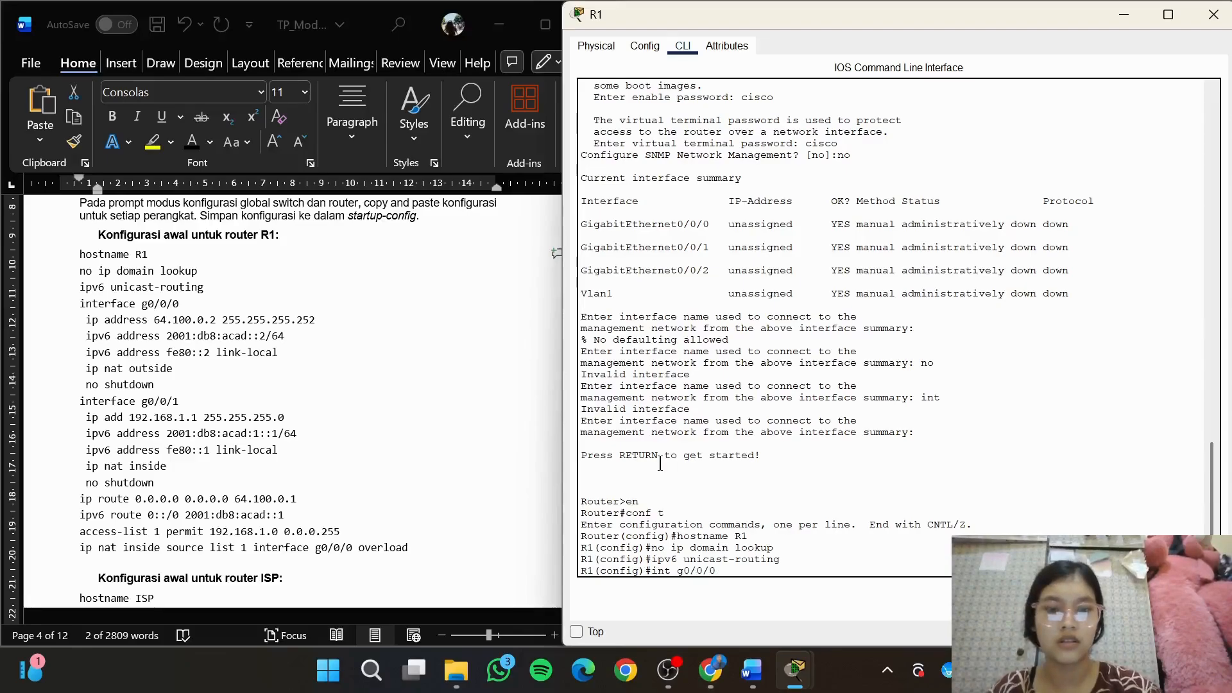
pyautogui.press('Return')
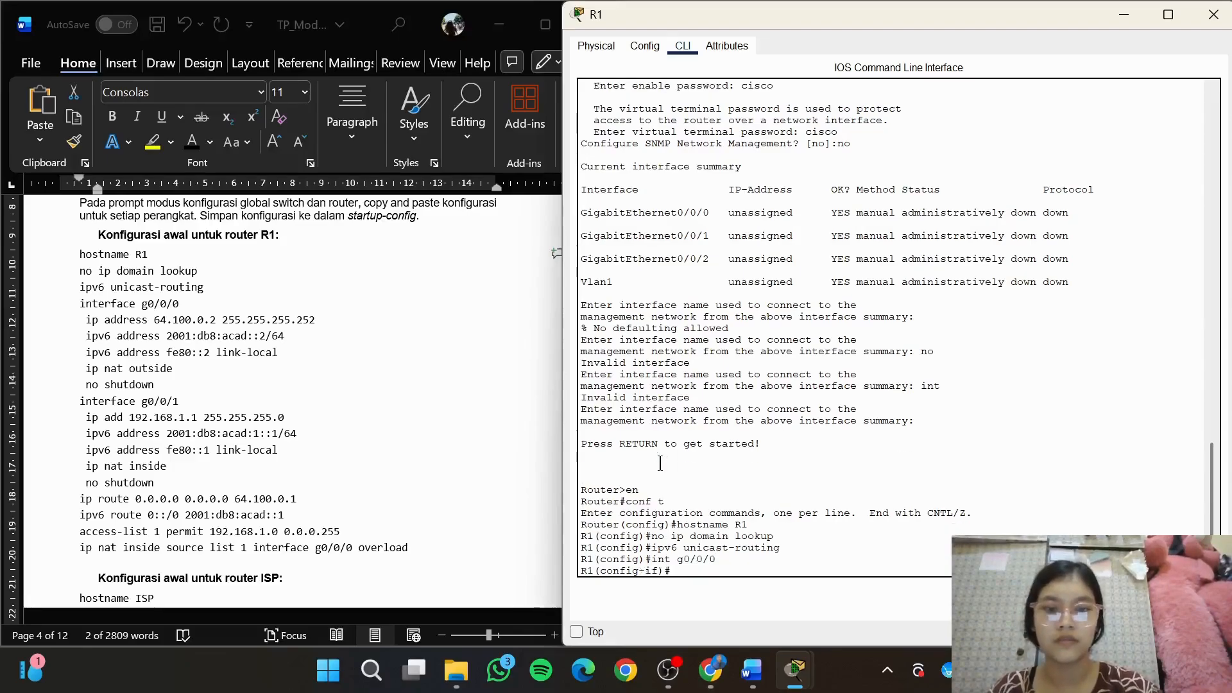
pyautogui.click(336, 325)
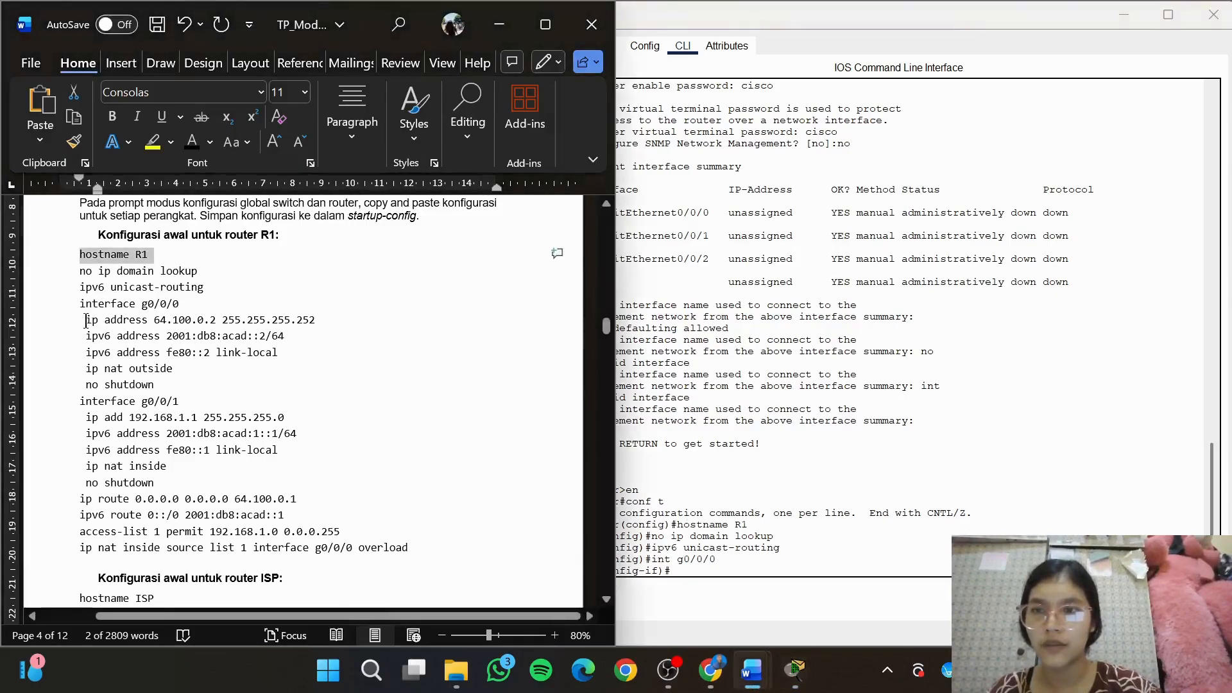
pyautogui.moveTo(86, 319); pyautogui.dragTo(329, 325)
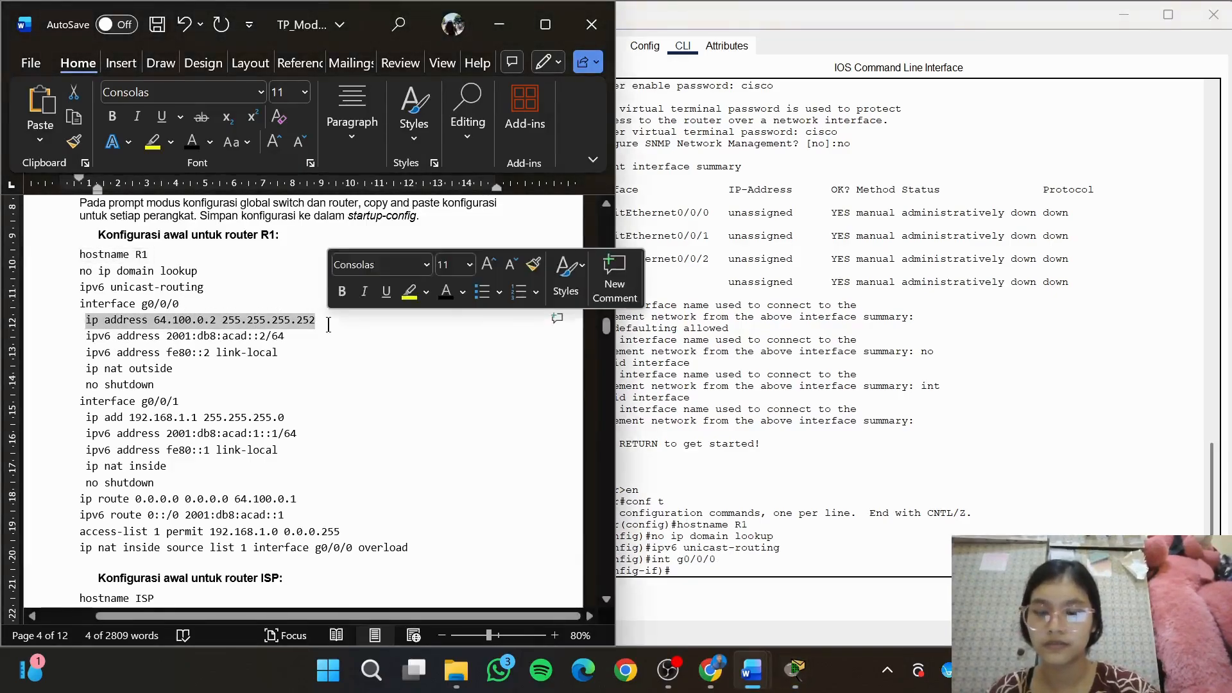
pyautogui.hotkey('ctrl', 'x')
pyautogui.write('c')
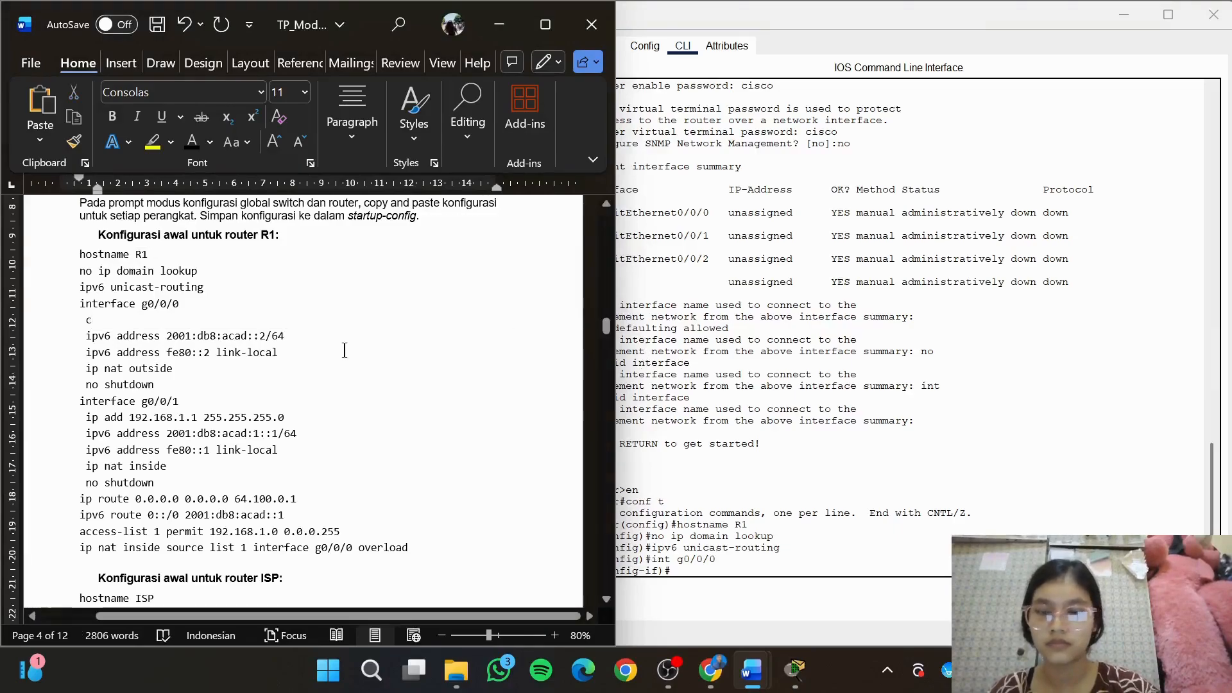
pyautogui.hotkey('ctrl', 'z')
pyautogui.hotkey('ctrl', 'z')
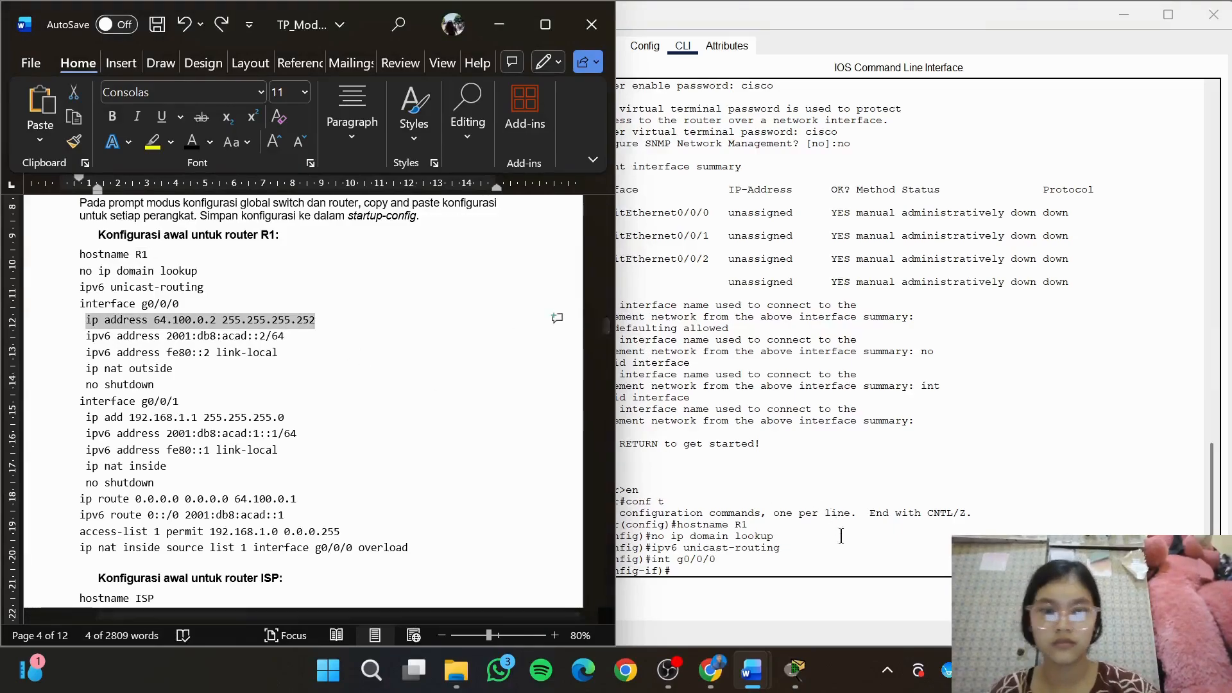
pyautogui.click(841, 536)
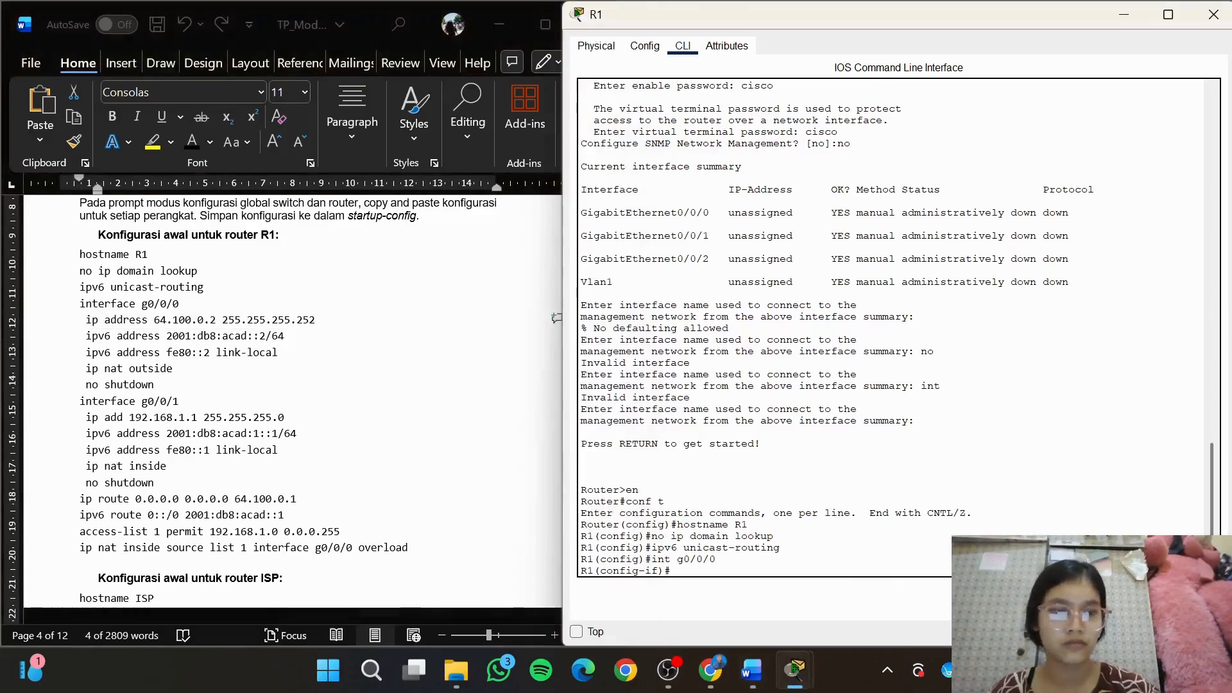
pyautogui.hotkey('ctrl', 'v')
pyautogui.press('Return')
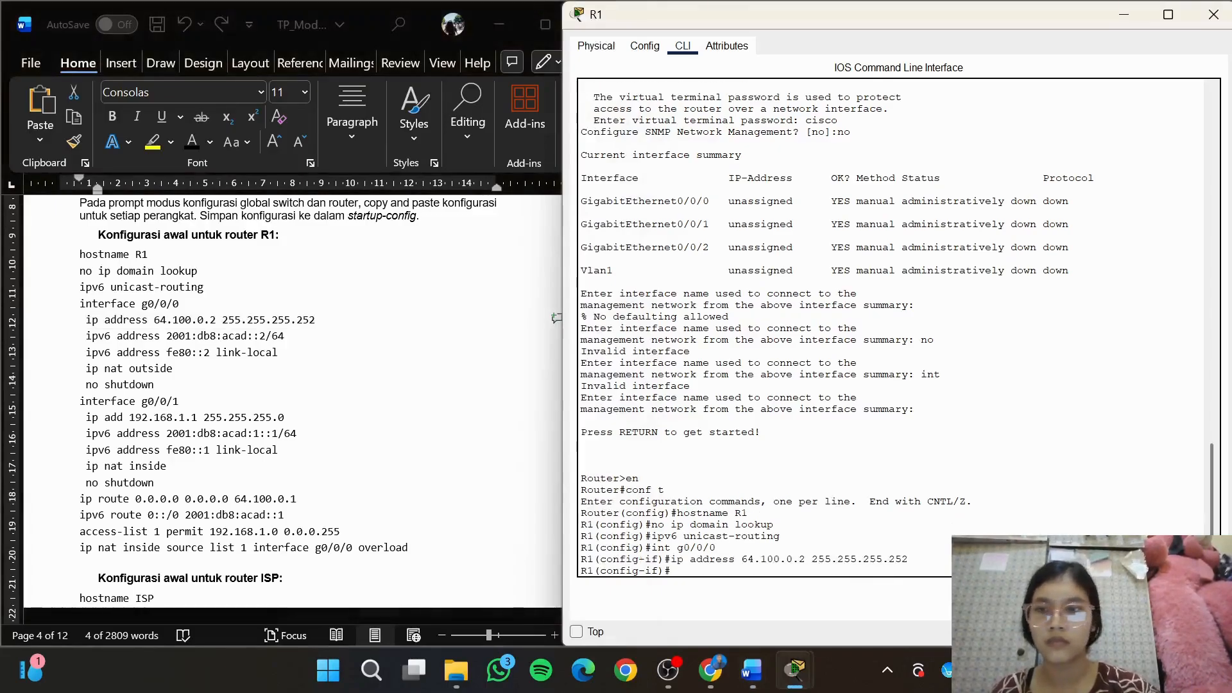
# Copy the IPv6 address commands for g0/0/0 from the module into R1: 2001:db8:acad::2/64 and fe80::2 link-local
pyautogui.hotkey('alt', 'Tab')
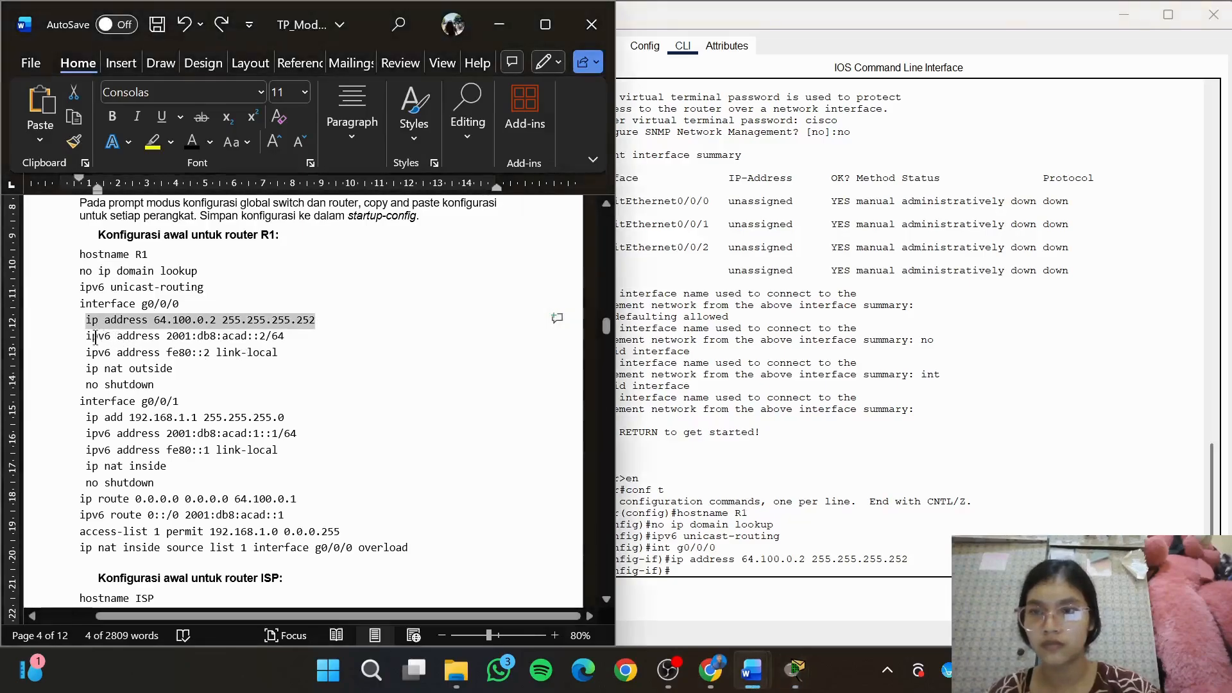
pyautogui.moveTo(80, 336); pyautogui.dragTo(287, 347)
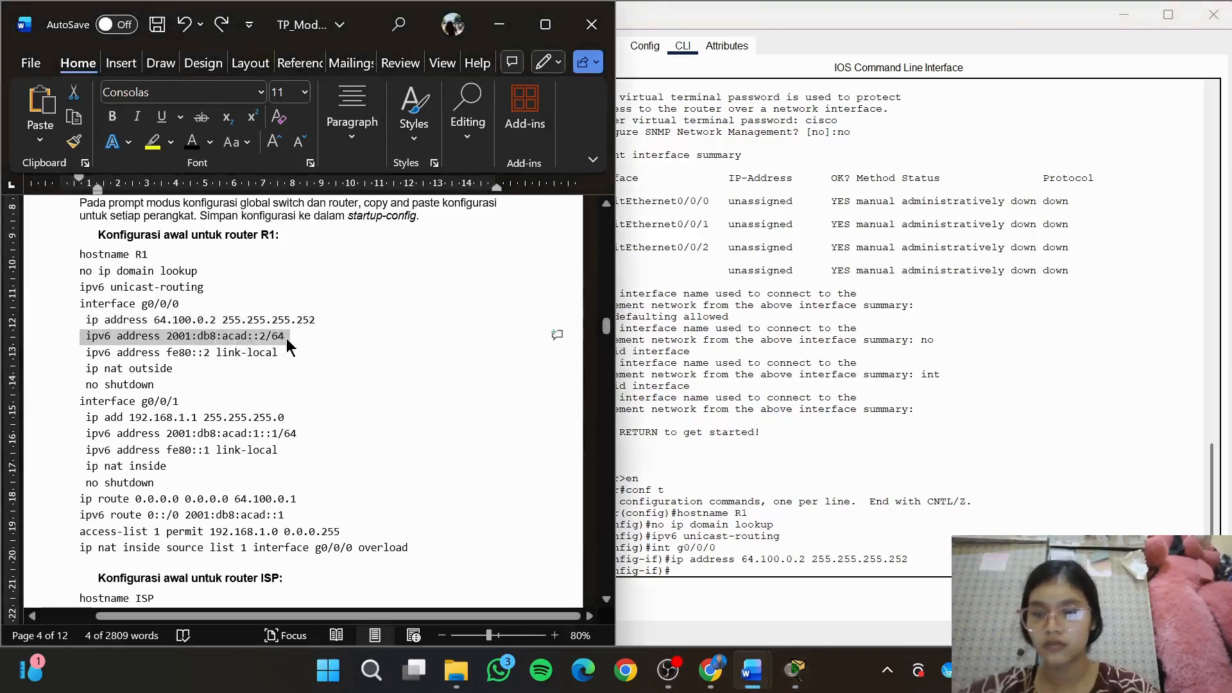
pyautogui.click(772, 573)
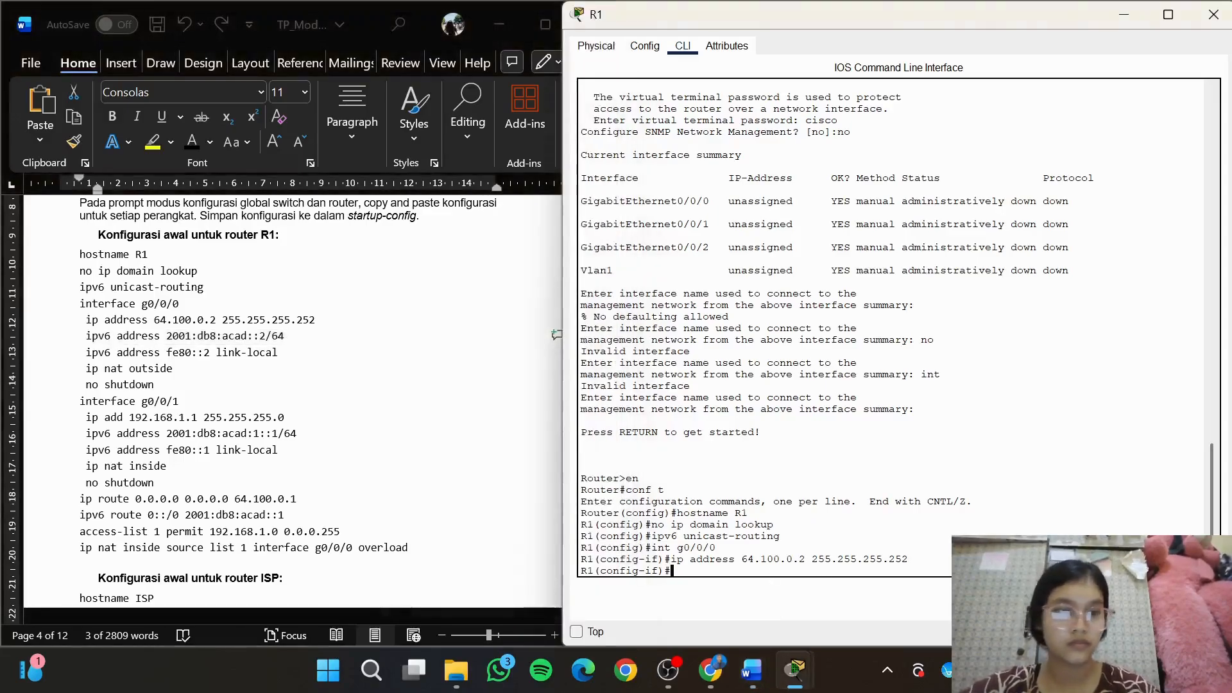
pyautogui.hotkey('ctrl', 'v')
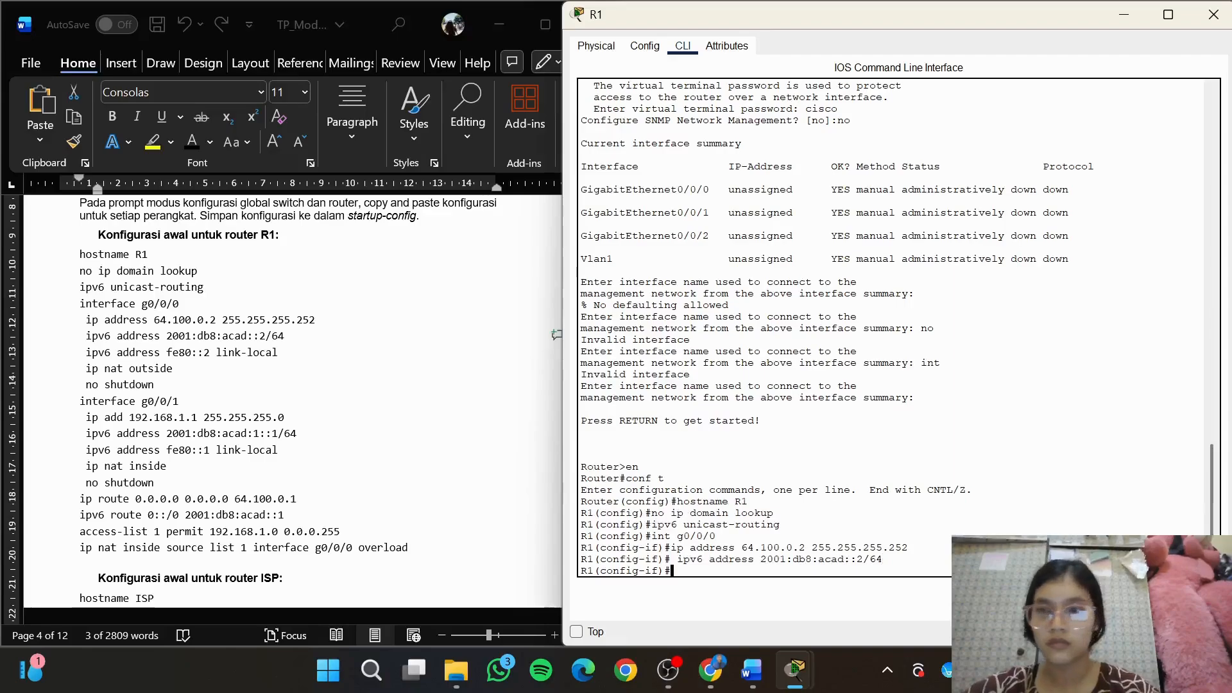
pyautogui.click(288, 353)
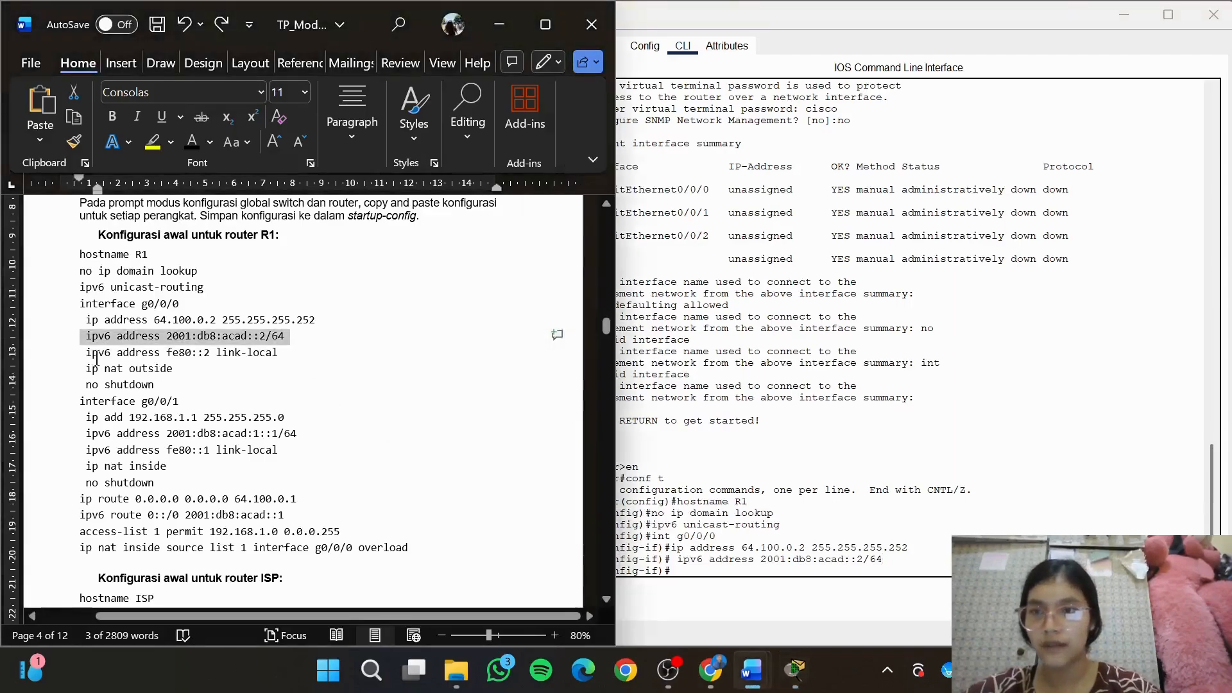
pyautogui.moveTo(87, 354); pyautogui.dragTo(295, 357)
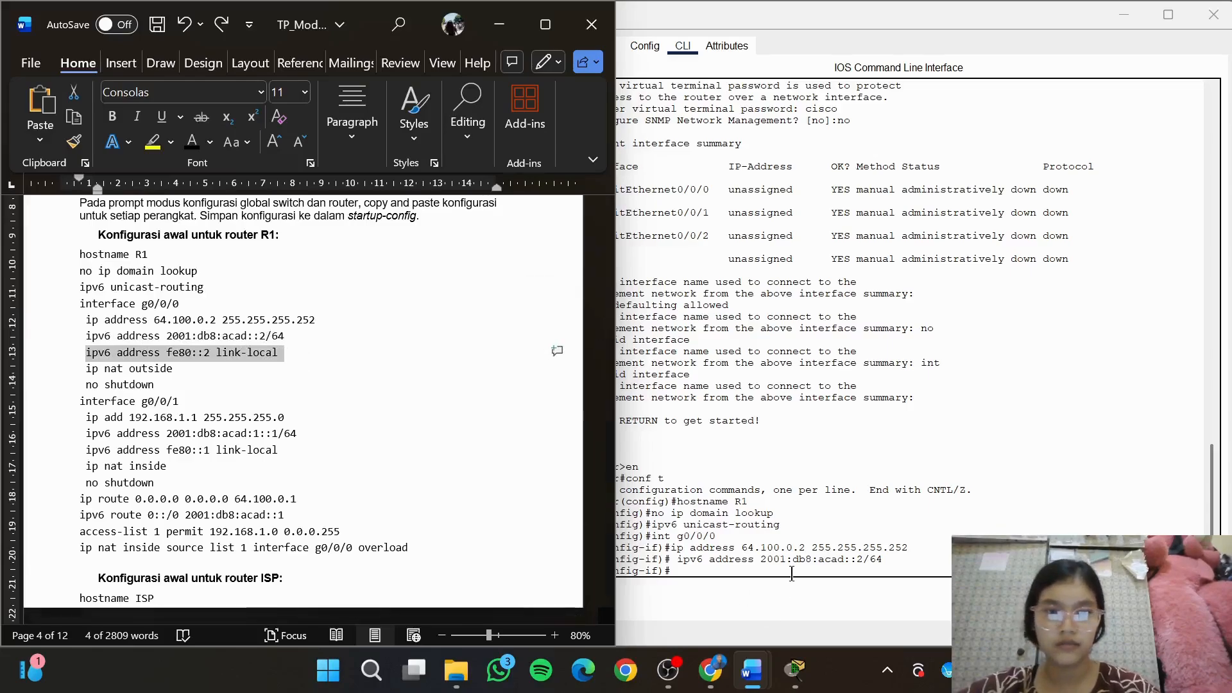
pyautogui.hotkey('alt', 'Tab')
pyautogui.hotkey('ctrl', 'v')
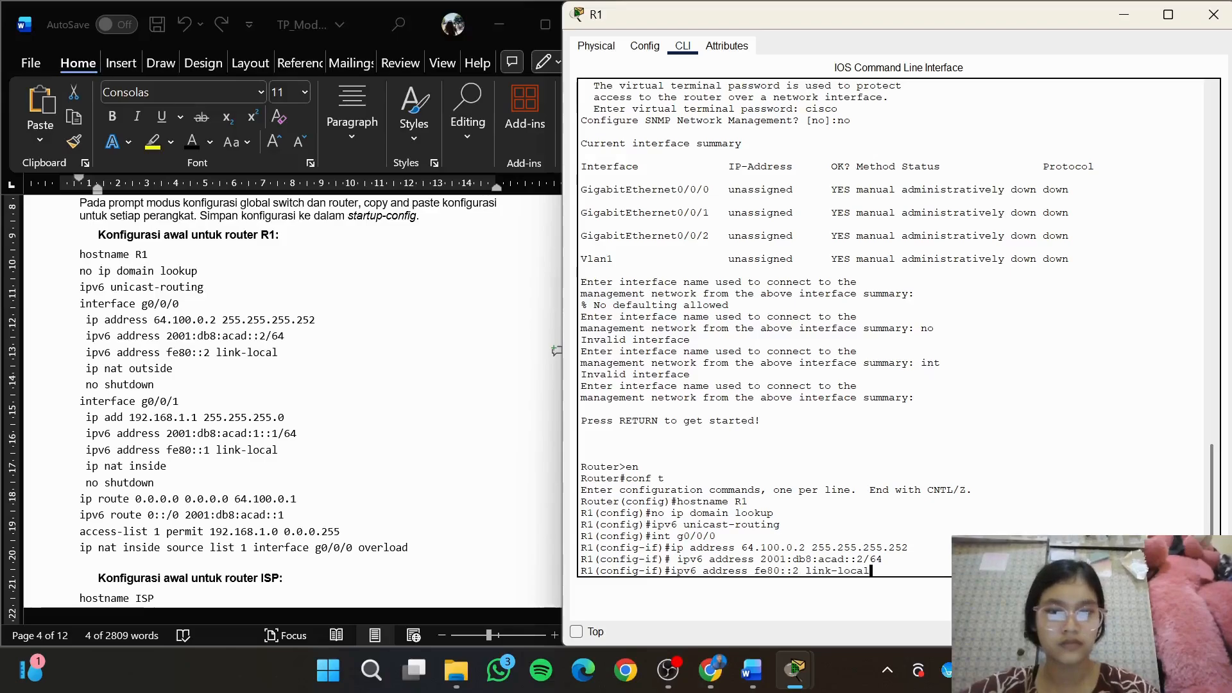
pyautogui.press('Return')
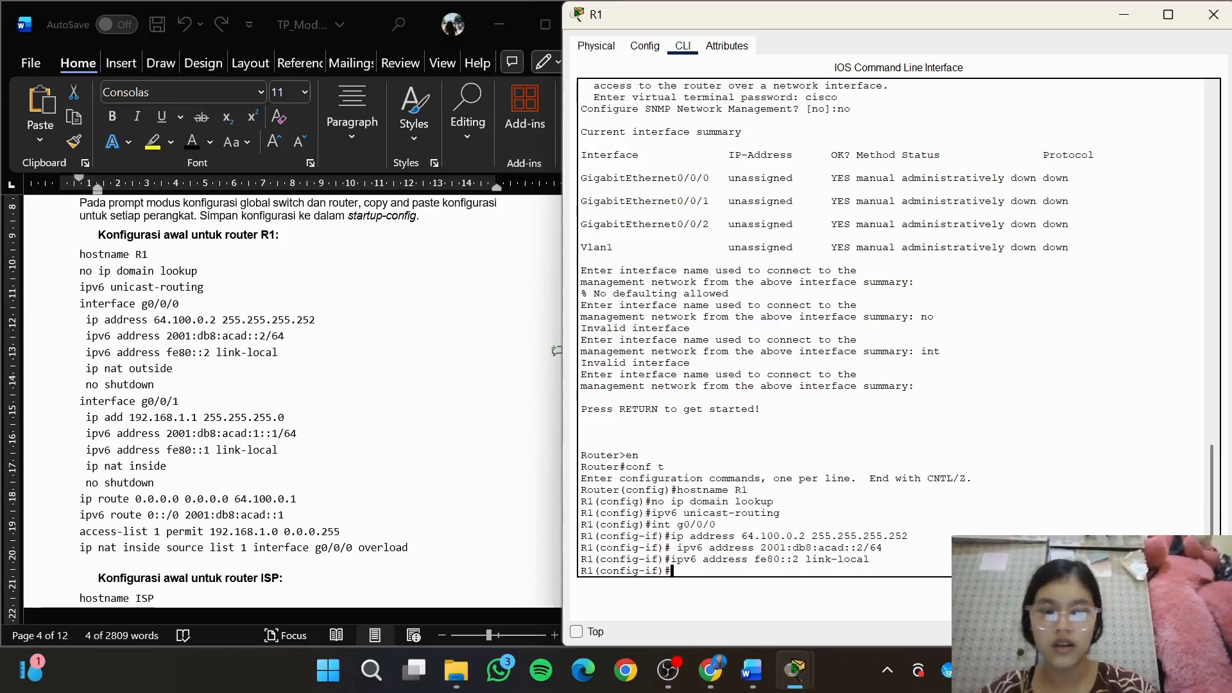
# Mark g0/0/0 as the NAT outside interface with ip nat outside and enable it with no shutdown
pyautogui.write('ip ')
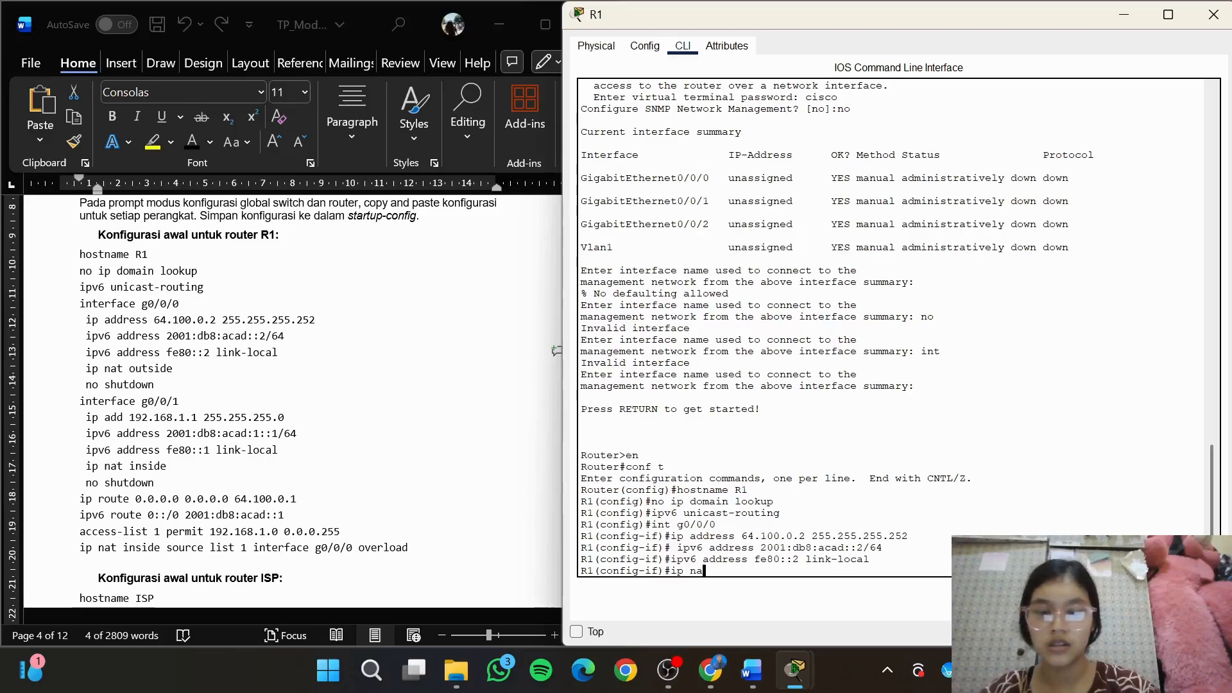
pyautogui.write('nat outside')
pyautogui.press('Return')
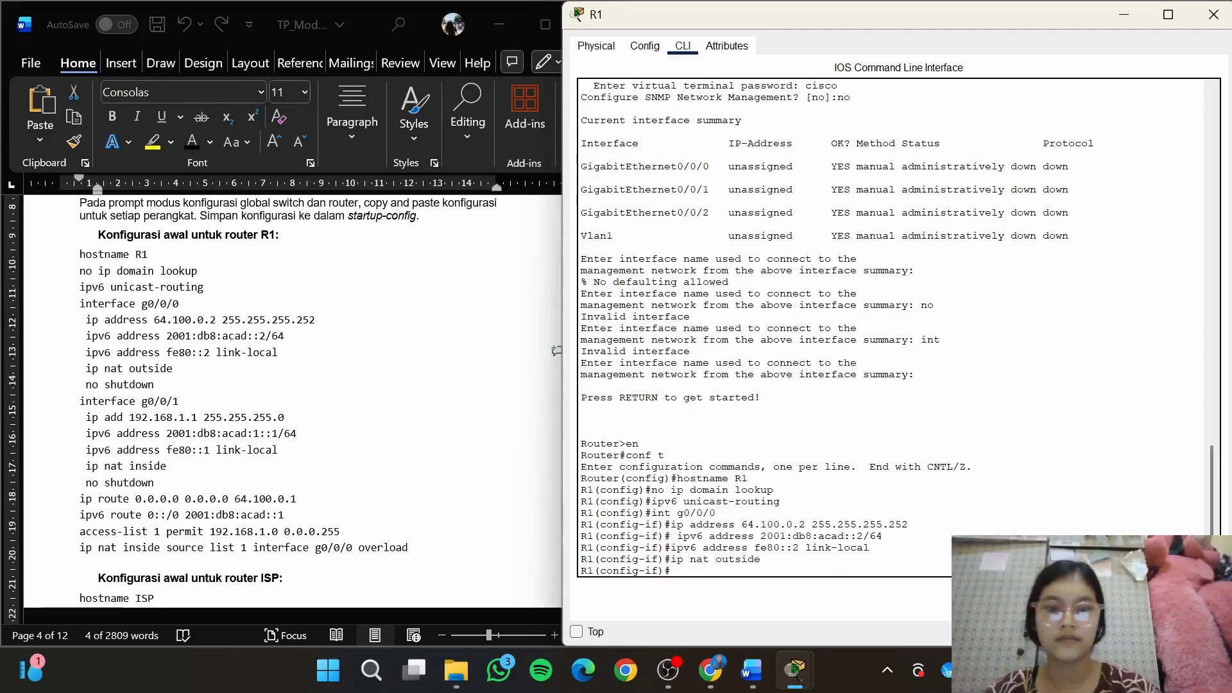
pyautogui.write('no s')
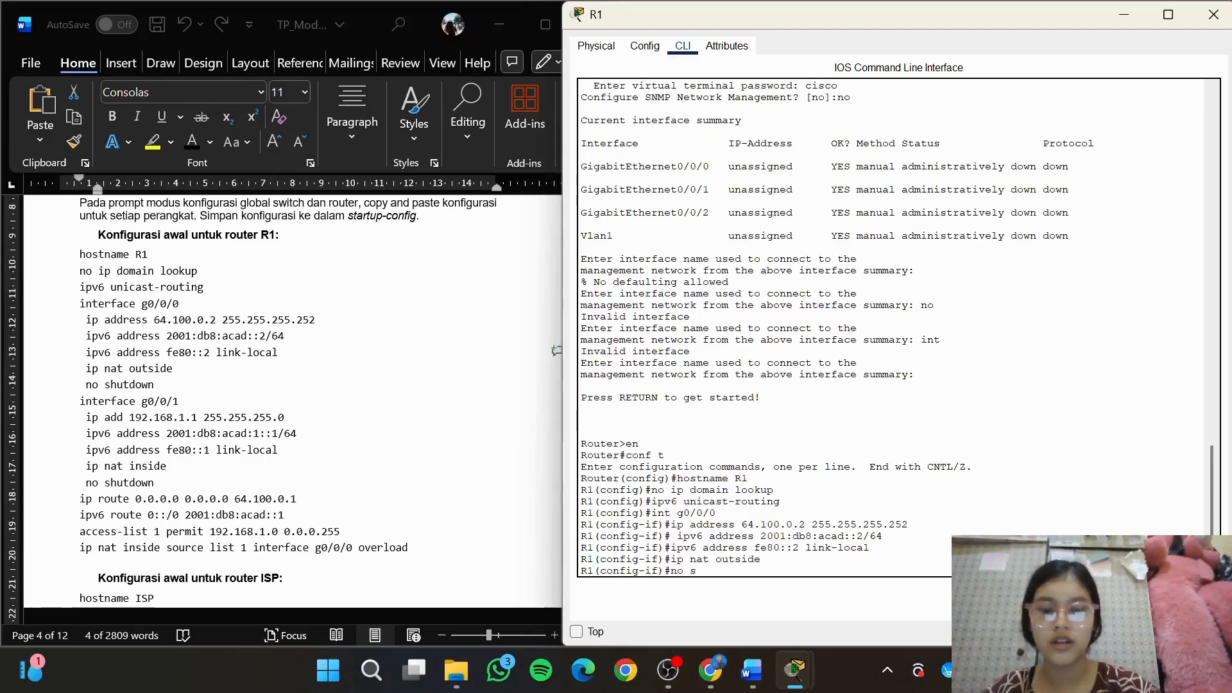
pyautogui.write('hutdown')
pyautogui.press('Return')
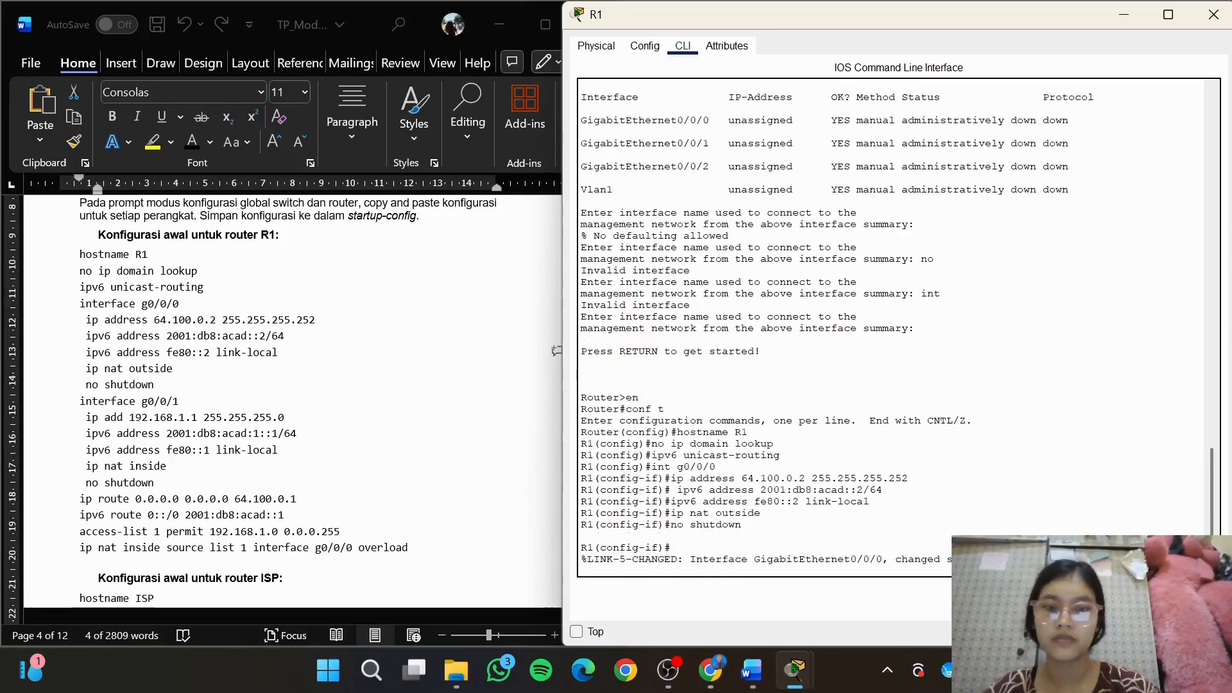
pyautogui.press('Return')
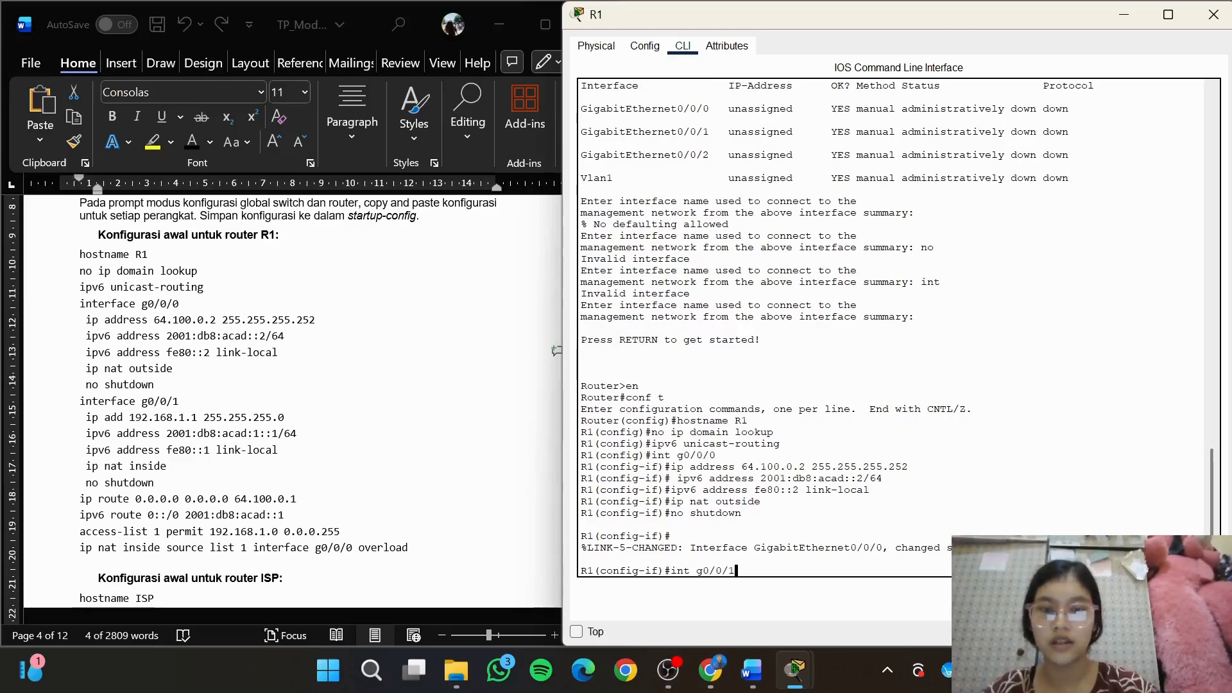
# Enter interface g0/0/1 on R1 and assign it the module's IPv4 address 192.168.1.1 255.255.255.0
pyautogui.press('Return')
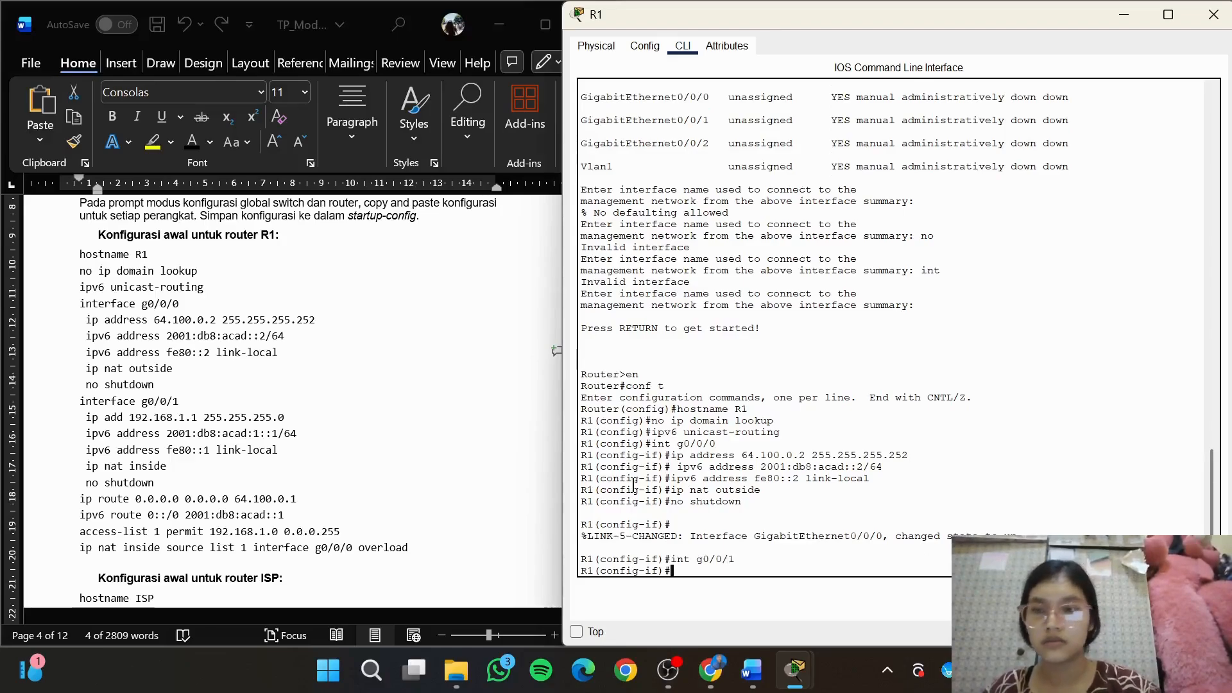
pyautogui.hotkey('alt', 'Tab')
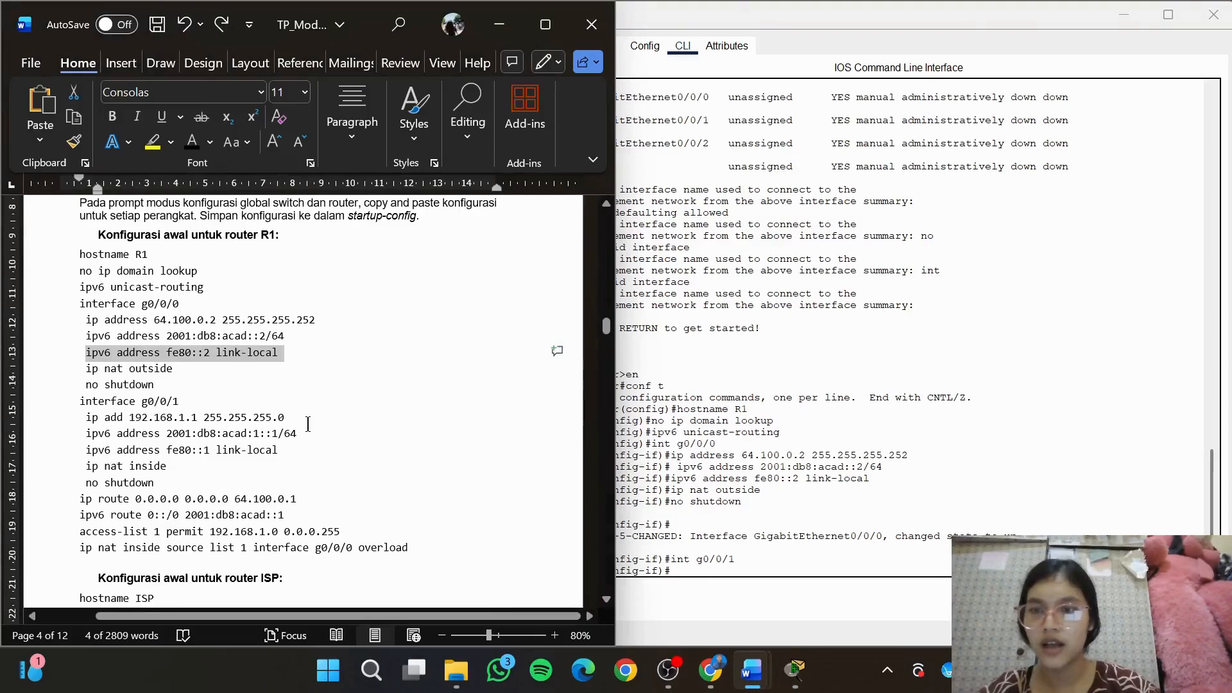
pyautogui.moveTo(292, 417); pyautogui.dragTo(86, 418)
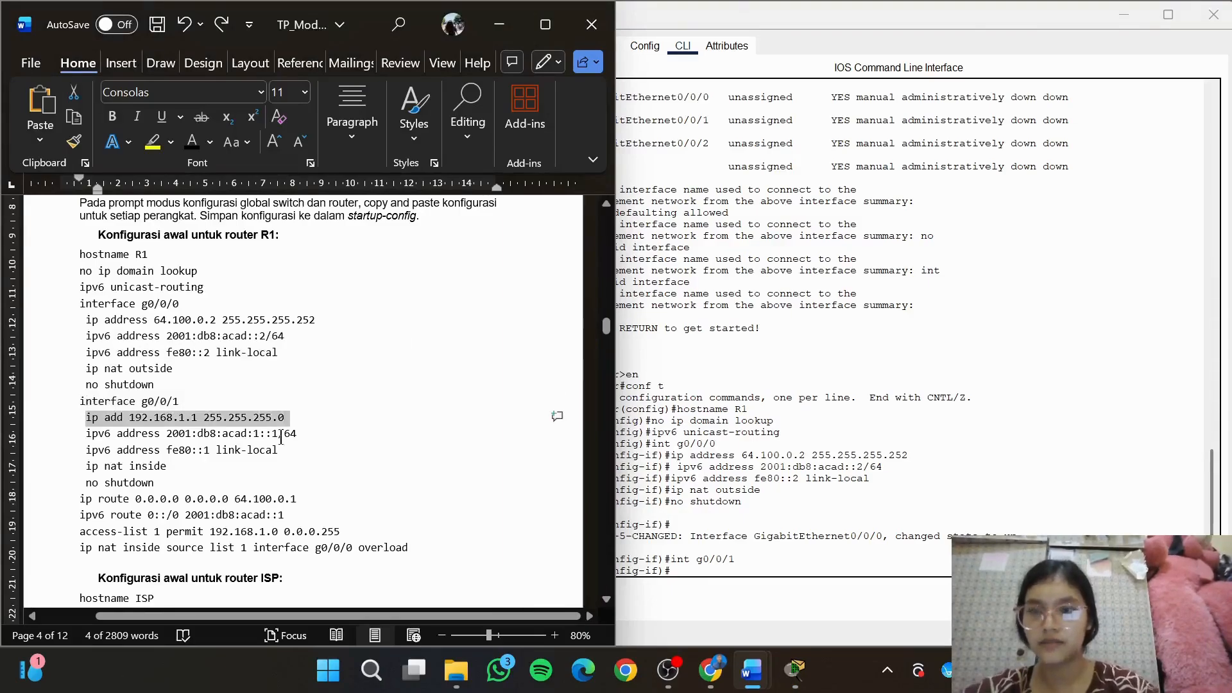
pyautogui.click(812, 578)
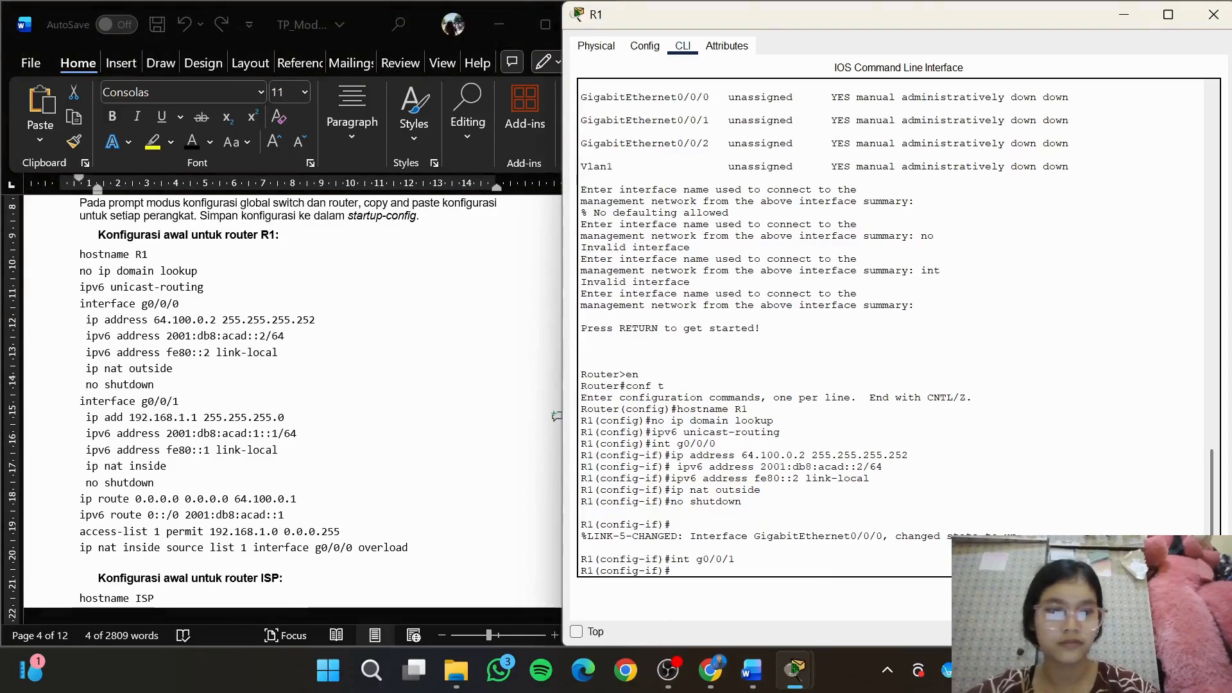
pyautogui.hotkey('ctrl', 'v')
pyautogui.press('Return')
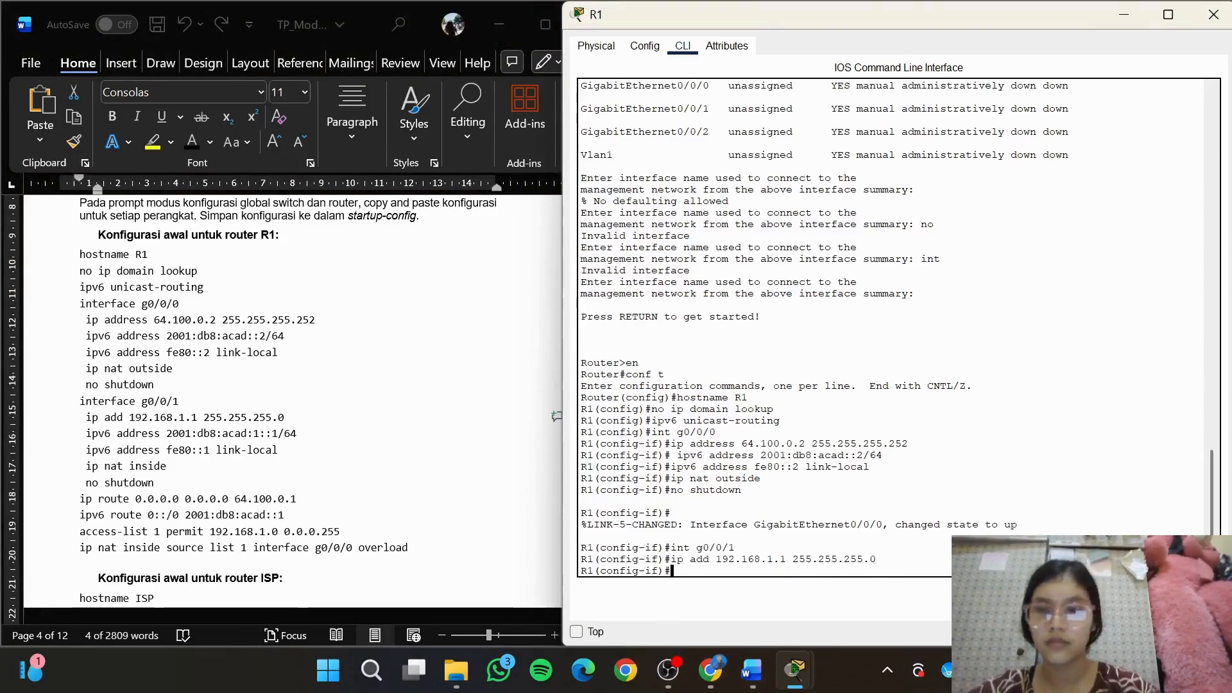
# Copy the IPv6 address commands for g0/0/1 from the module into R1: 2001:db8:acad:1::1/64 and fe80::1 link-local
pyautogui.click(321, 424)
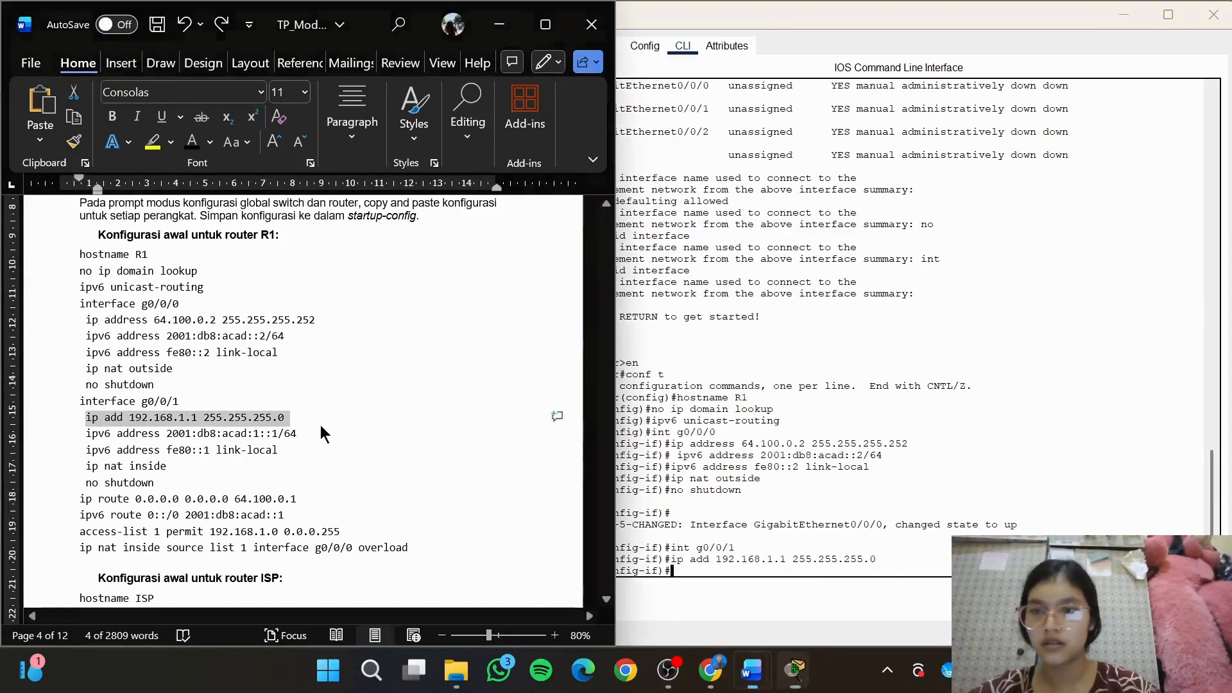
pyautogui.moveTo(82, 433); pyautogui.dragTo(312, 435)
pyautogui.hotkey('ctrl', 'c')
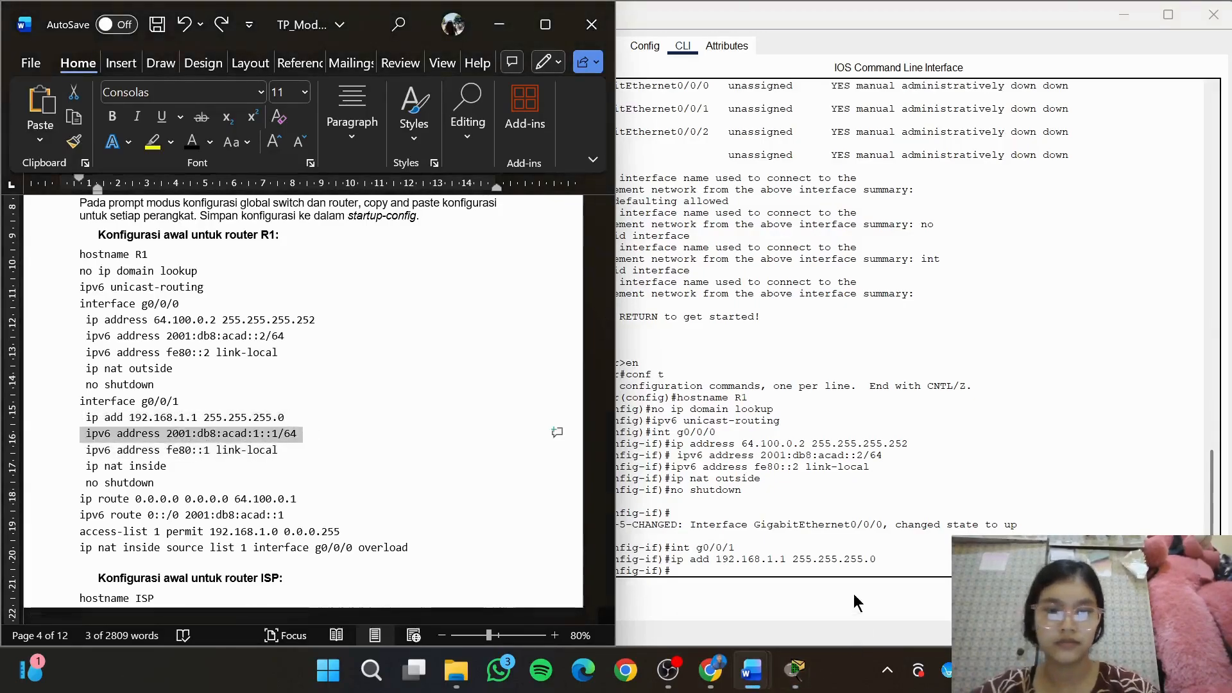
pyautogui.click(794, 670)
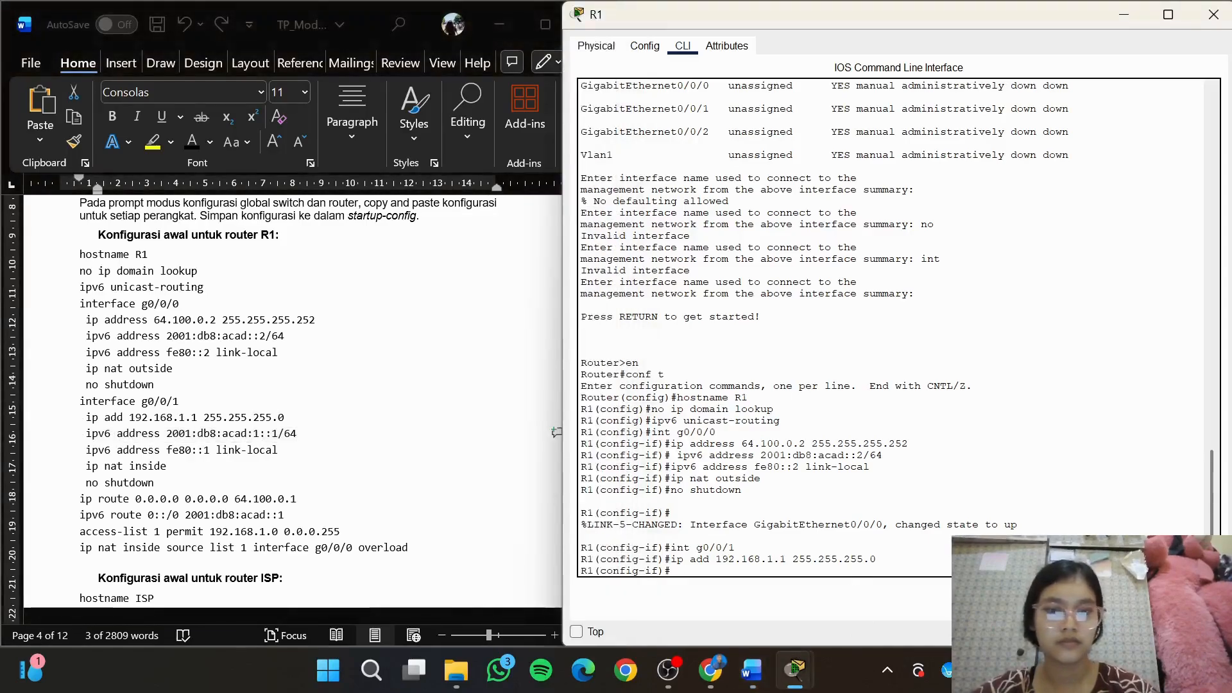
pyautogui.hotkey('ctrl', 'v')
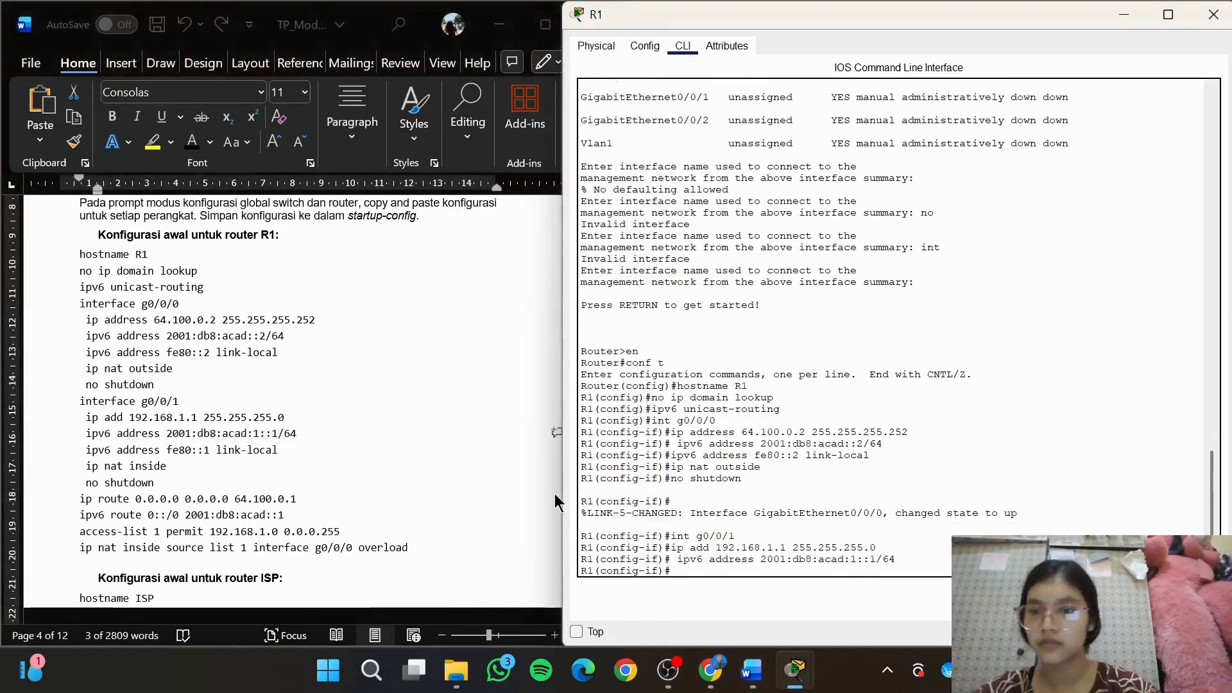
pyautogui.click(299, 461)
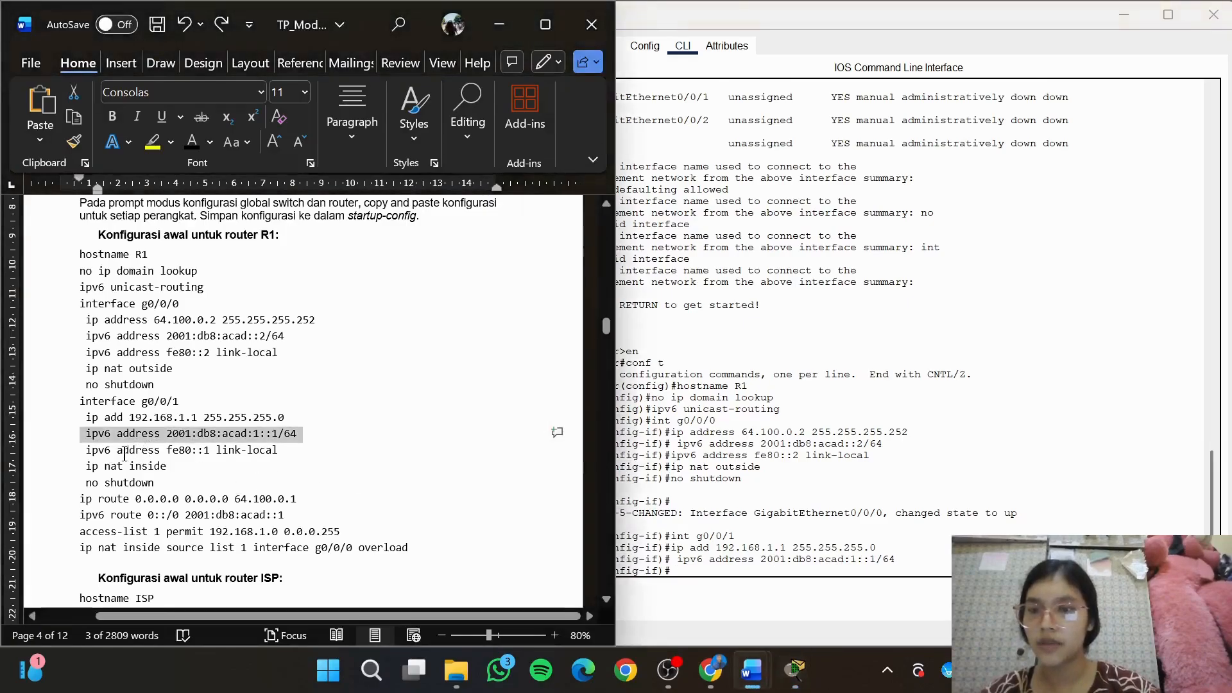
pyautogui.moveTo(83, 454); pyautogui.dragTo(291, 461)
pyautogui.hotkey('ctrl', 'c')
pyautogui.click(836, 591)
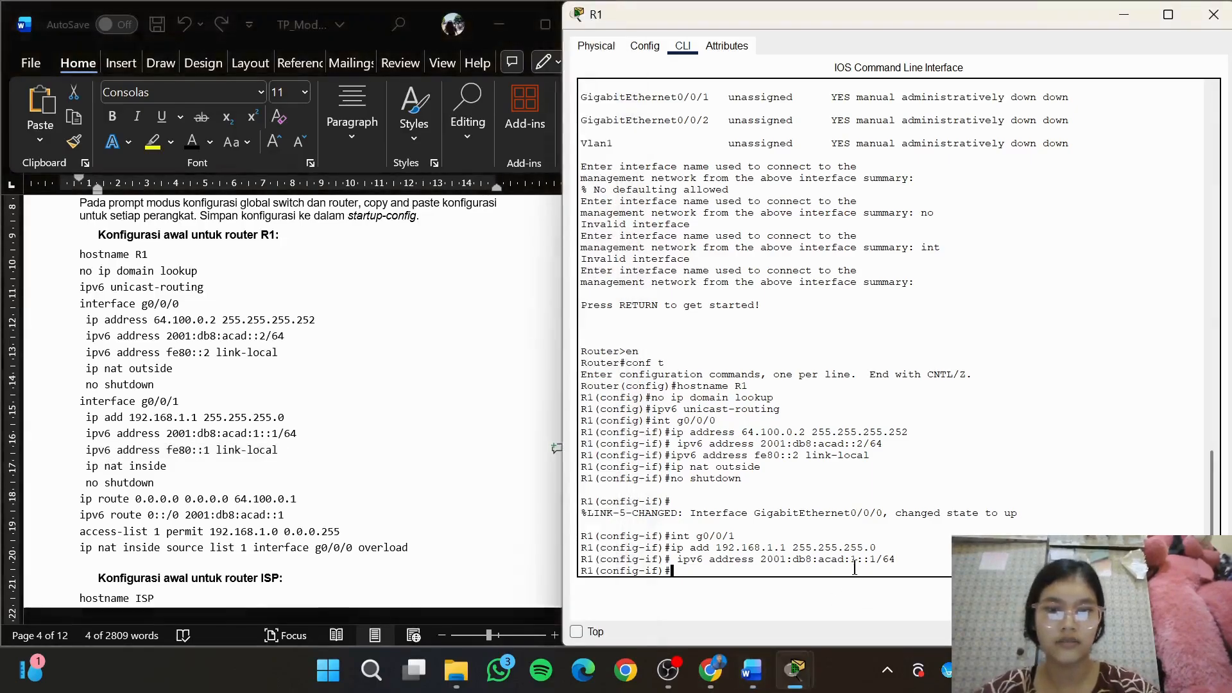
pyautogui.hotkey('ctrl', 'v')
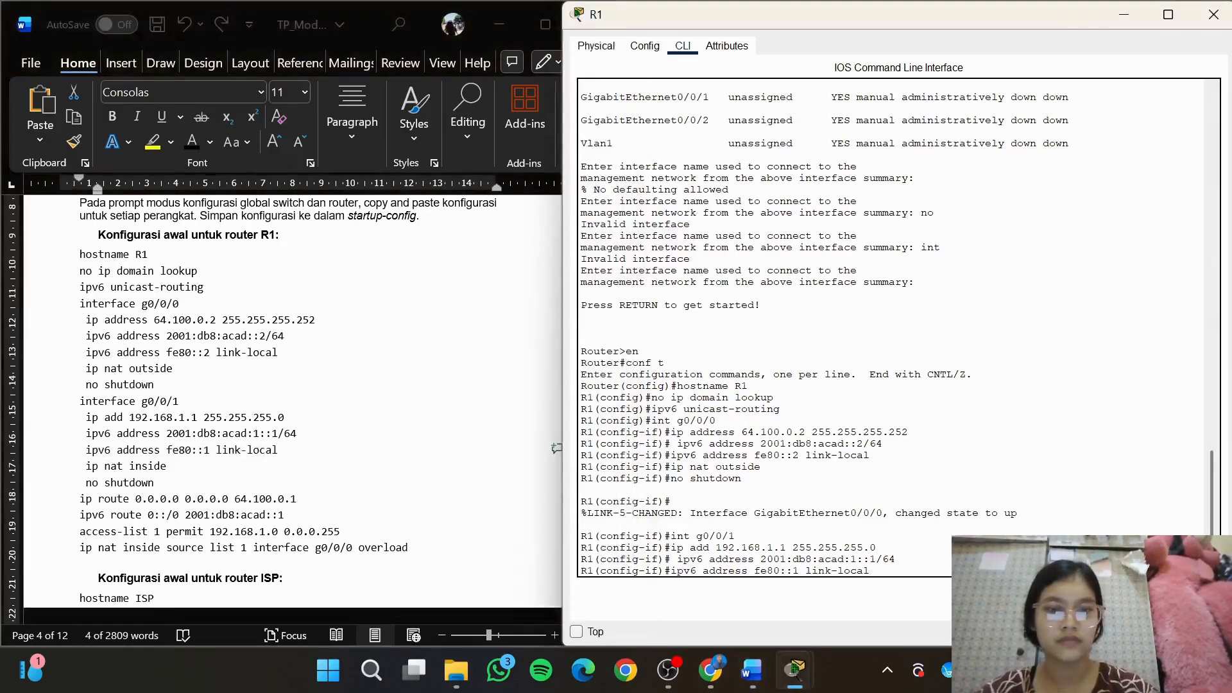
pyautogui.press('Return')
# Mark g0/0/1 on R1 as the NAT inside interface with ip nat inside and enable it with no shutdown
pyautogui.write('ip')
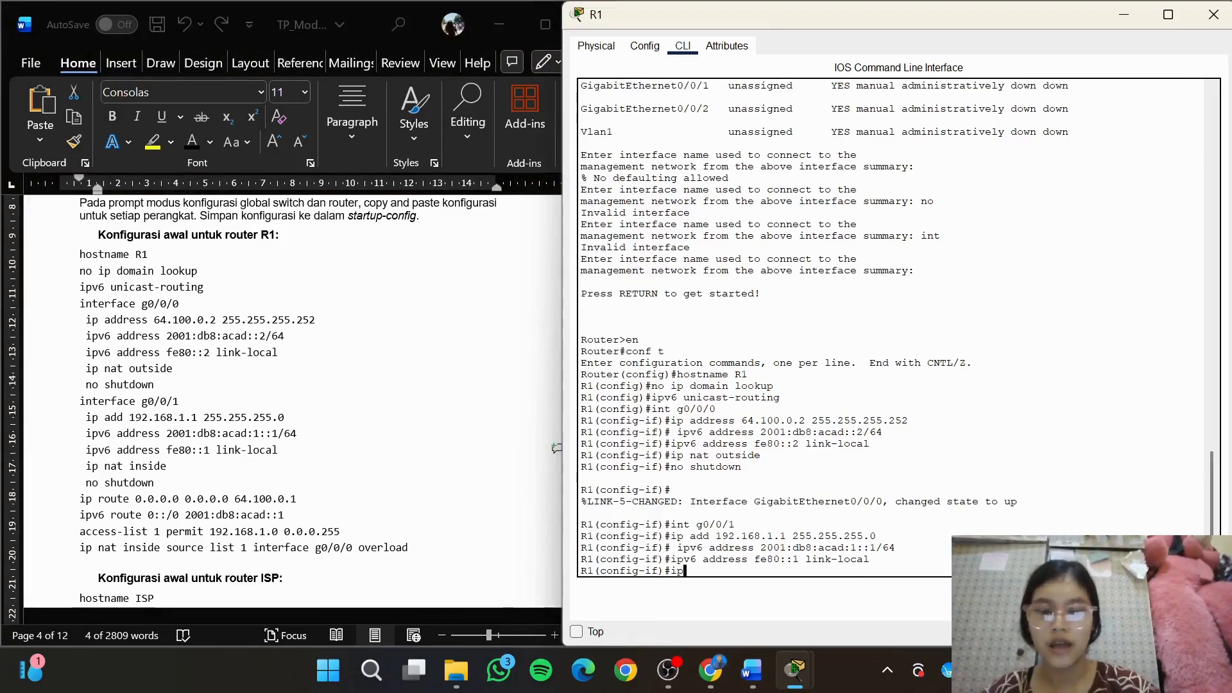
pyautogui.write(' nat inside')
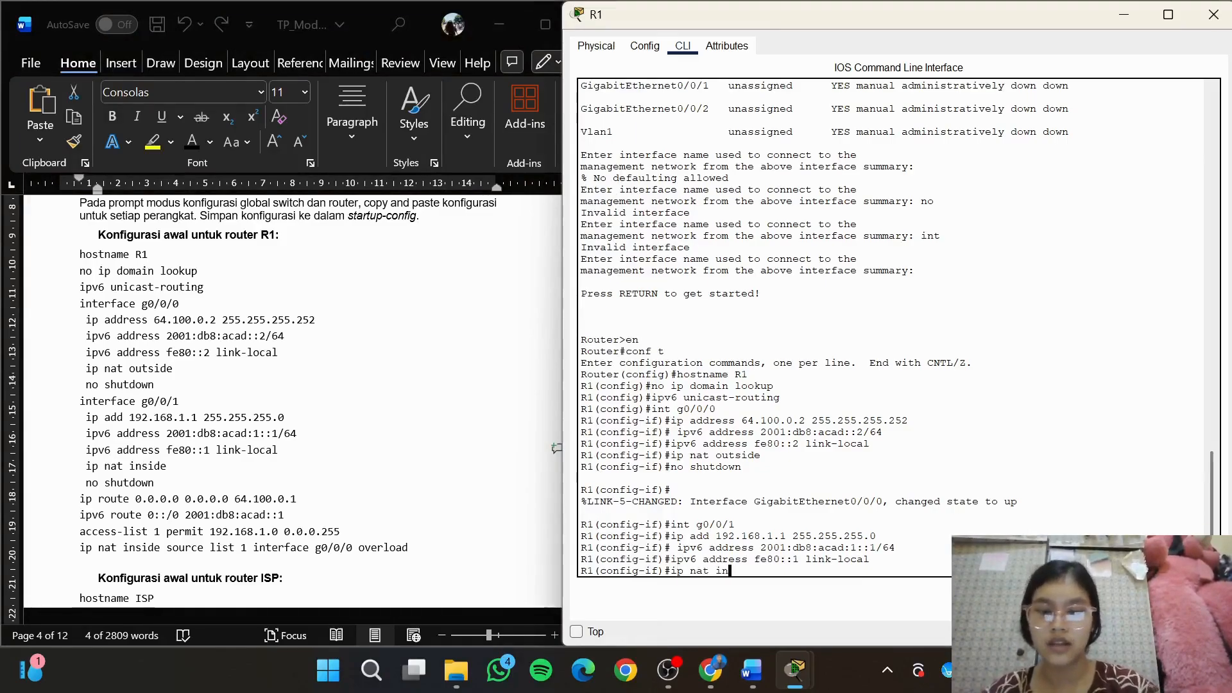
pyautogui.press('Return')
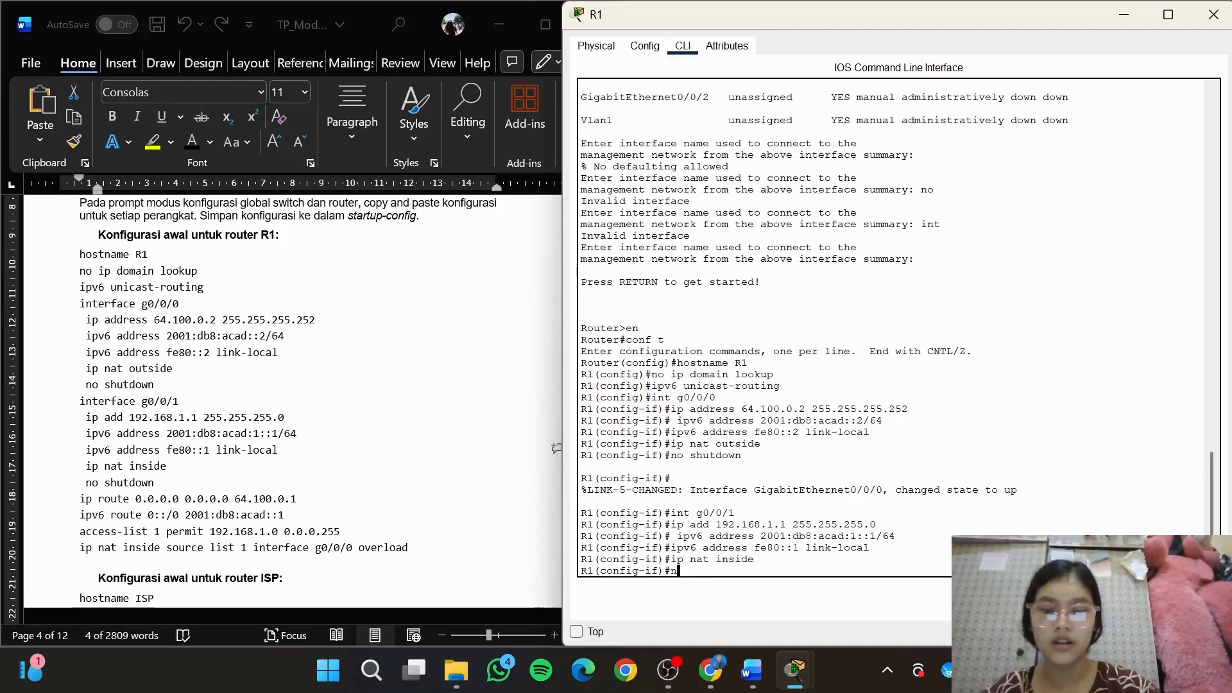
pyautogui.write('no shudown')
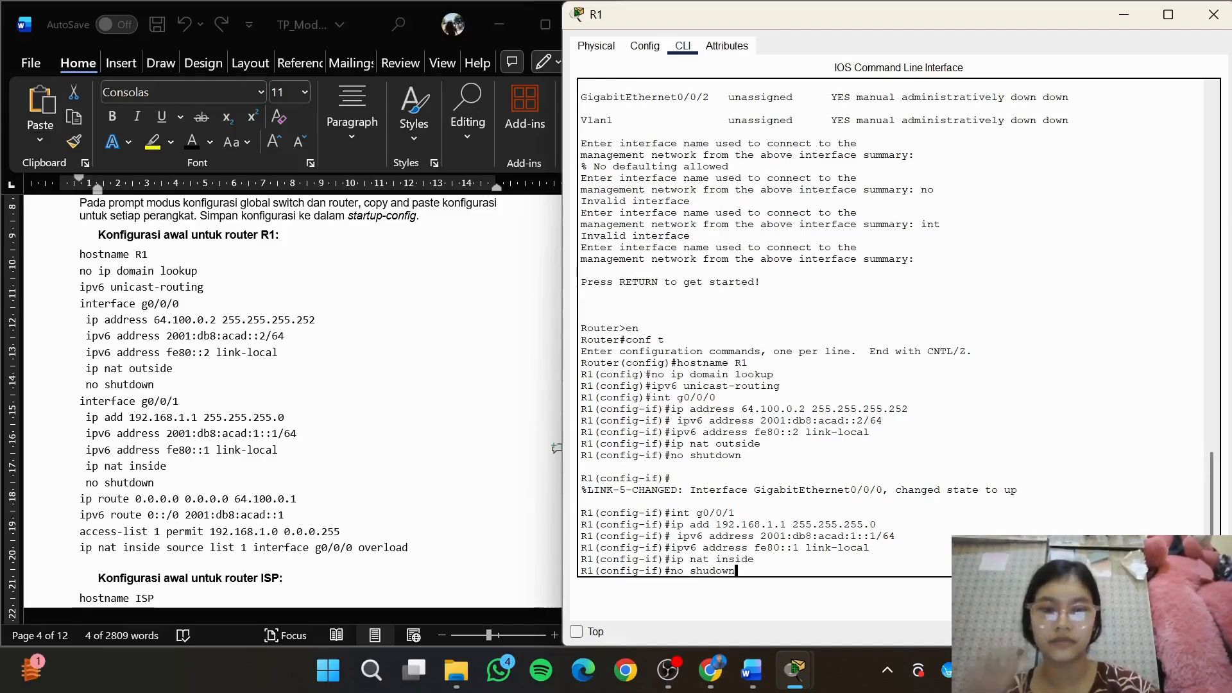
pyautogui.press('BackSpace')
pyautogui.press('BackSpace')
pyautogui.press('BackSpace')
pyautogui.press('BackSpace')
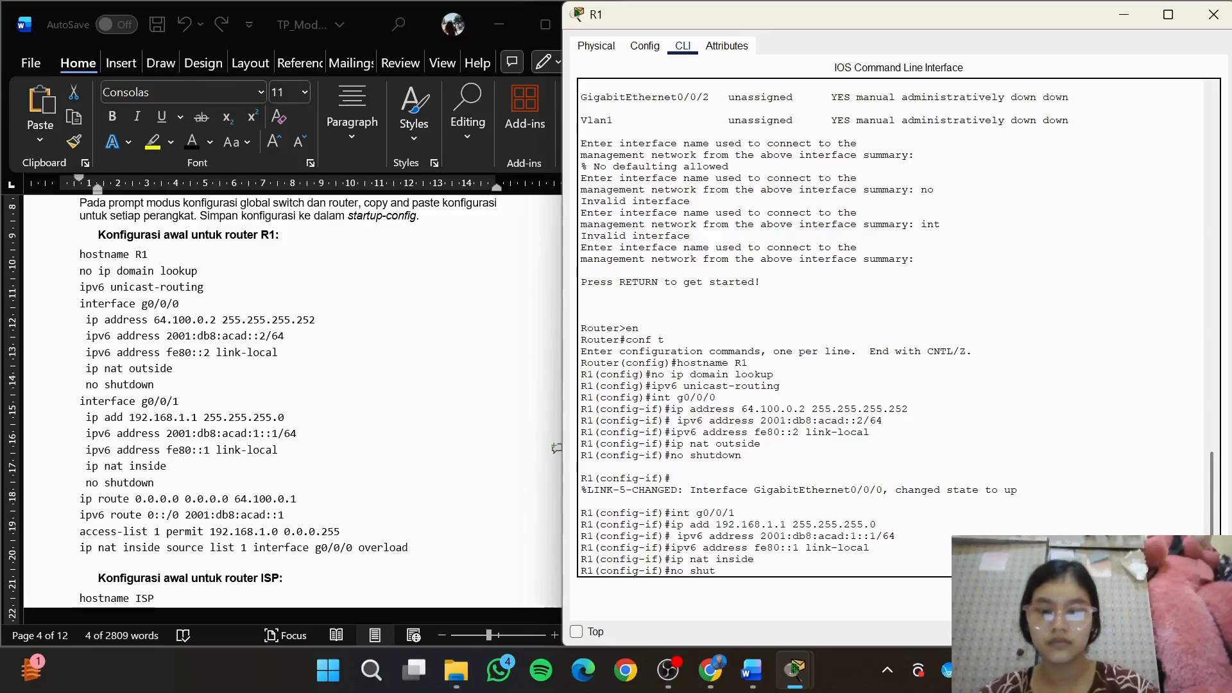
pyautogui.write('tdown')
pyautogui.press('Return')
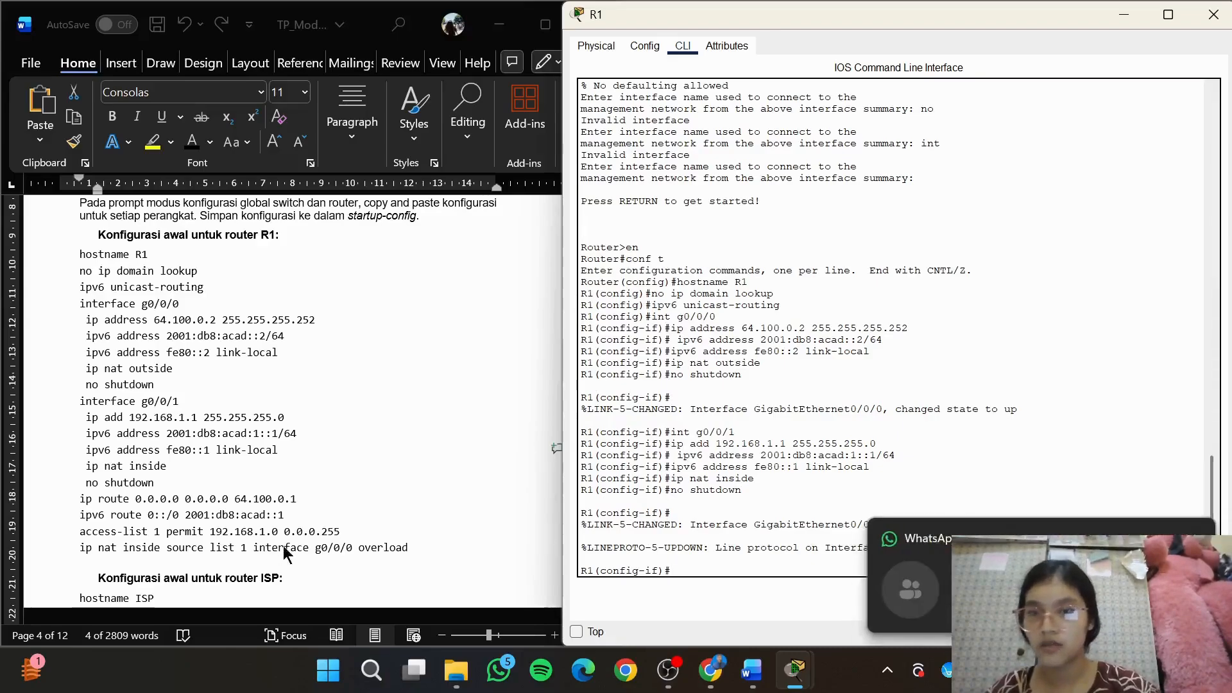
# Copy the IPv4 default route command from the module into R1: ip route 0.0.0.0 0.0.0.0 64.100.0.1
pyautogui.click(333, 528)
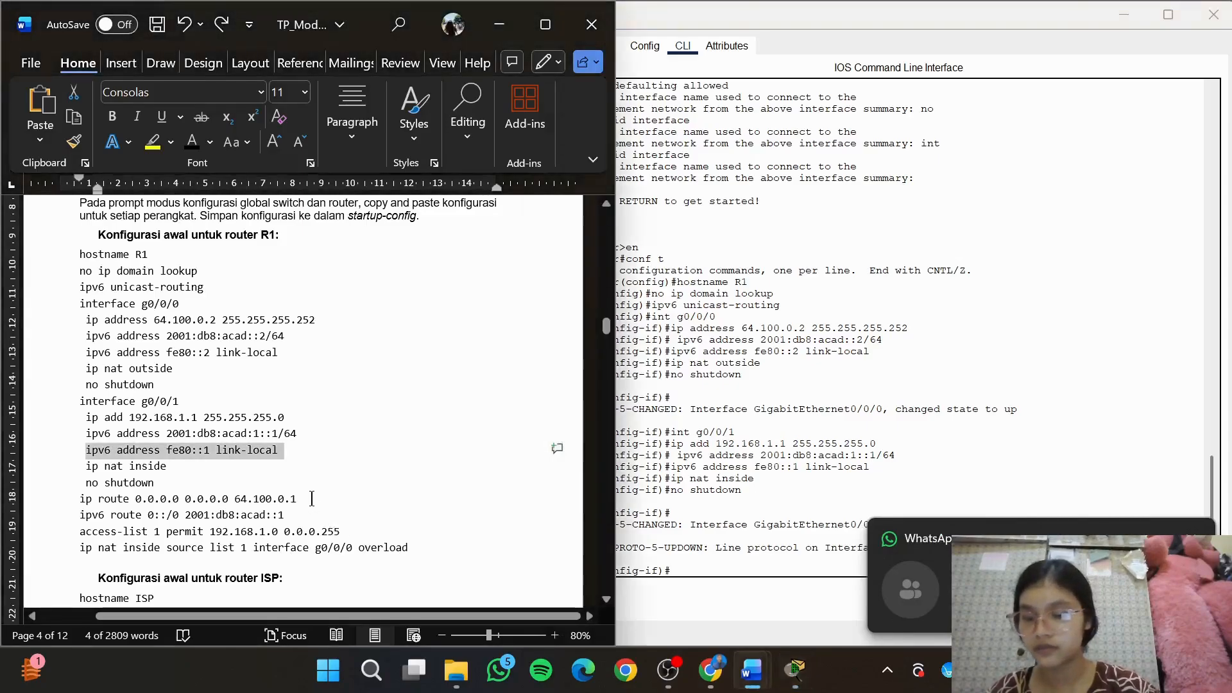
pyautogui.moveTo(312, 499); pyautogui.dragTo(79, 502)
pyautogui.hotkey('ctrl', 'c')
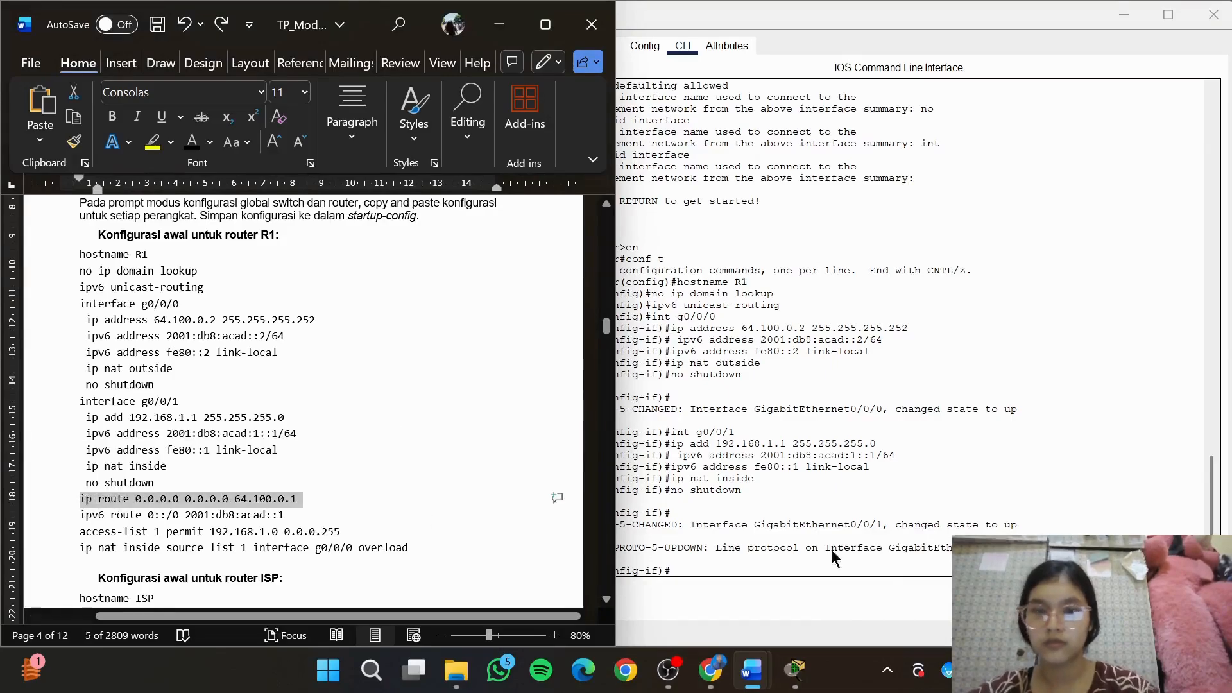
pyautogui.click(865, 561)
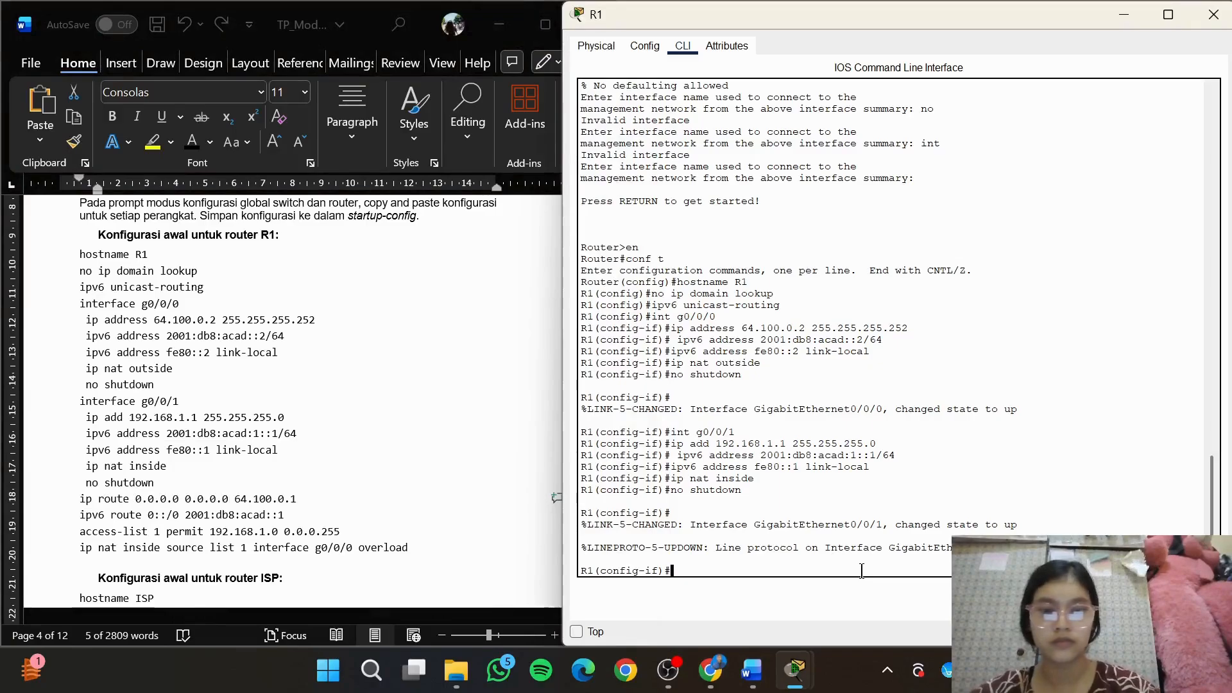
pyautogui.hotkey('ctrl', 'v')
pyautogui.press('Return')
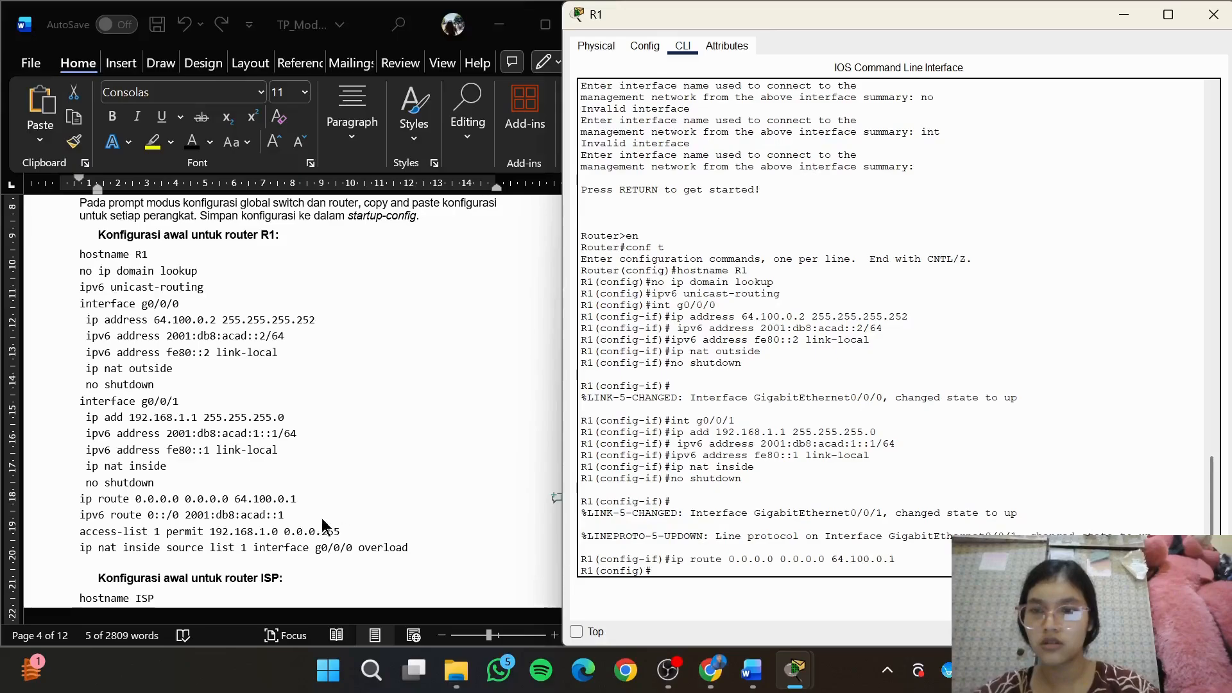
# Copy the IPv6 default route command from the module into R1: ipv6 route 0::/0 2001:db8:acad::1
pyautogui.hotkey('alt', 'Tab')
pyautogui.moveTo(75, 520); pyautogui.dragTo(302, 517)
pyautogui.hotkey('ctrl', 'c')
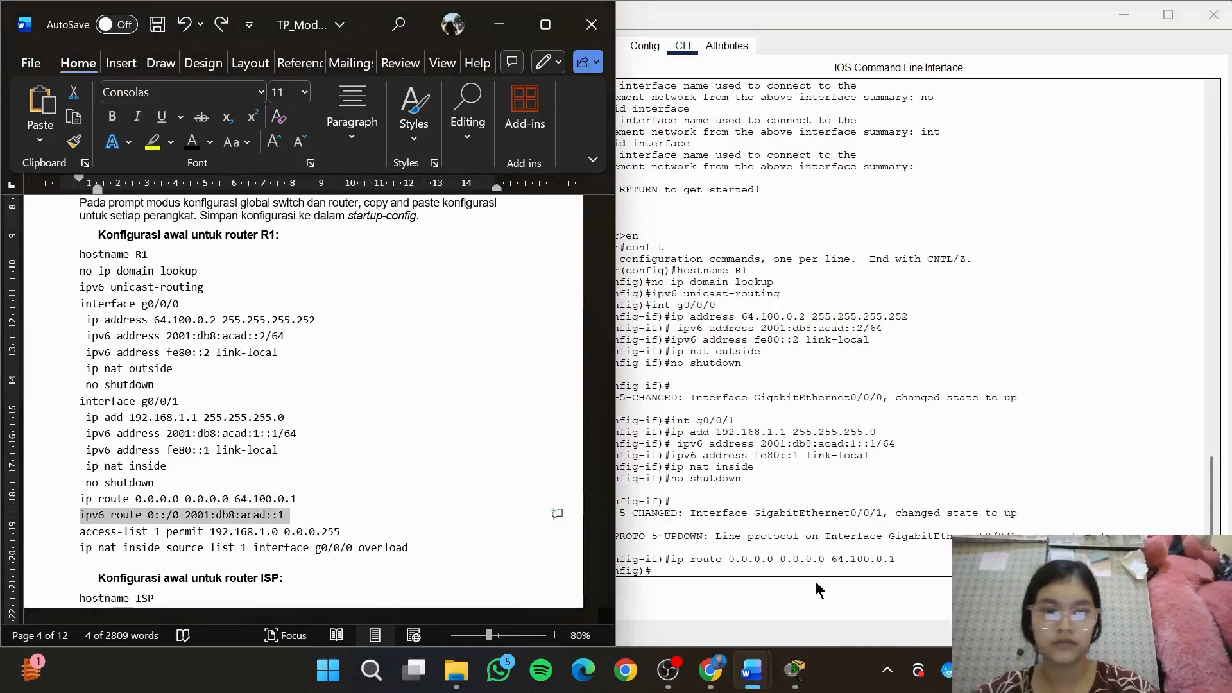
pyautogui.click(816, 573)
pyautogui.hotkey('ctrl', 'v')
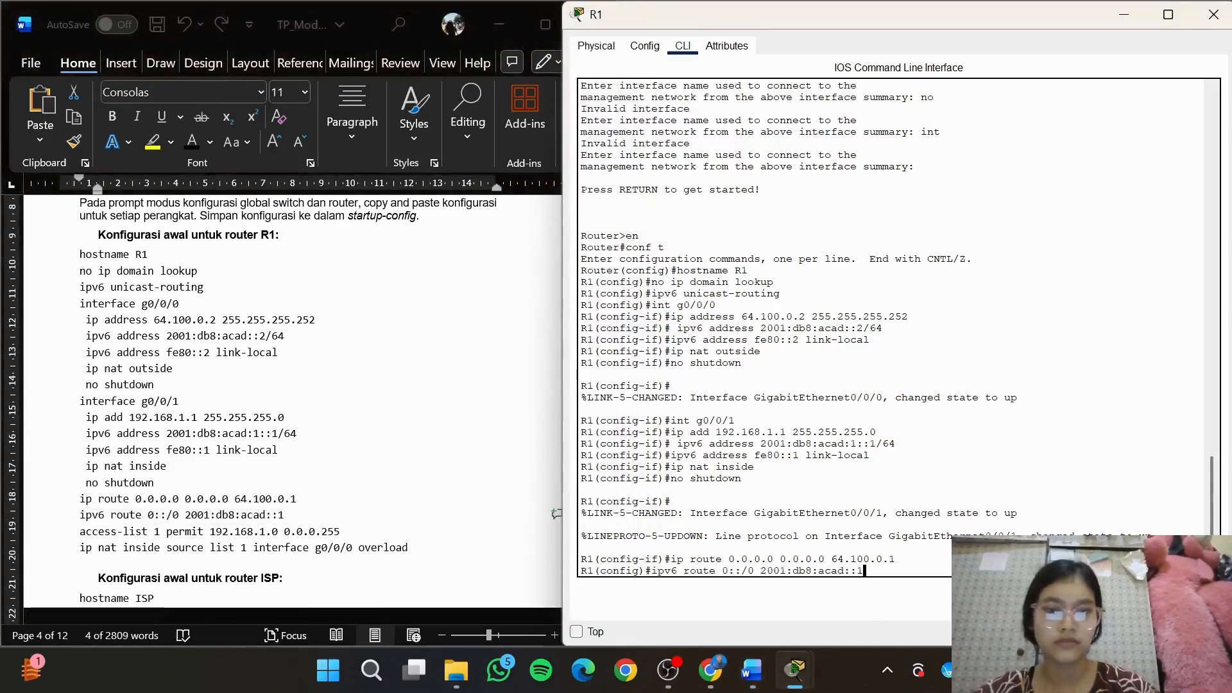
pyautogui.press('Return')
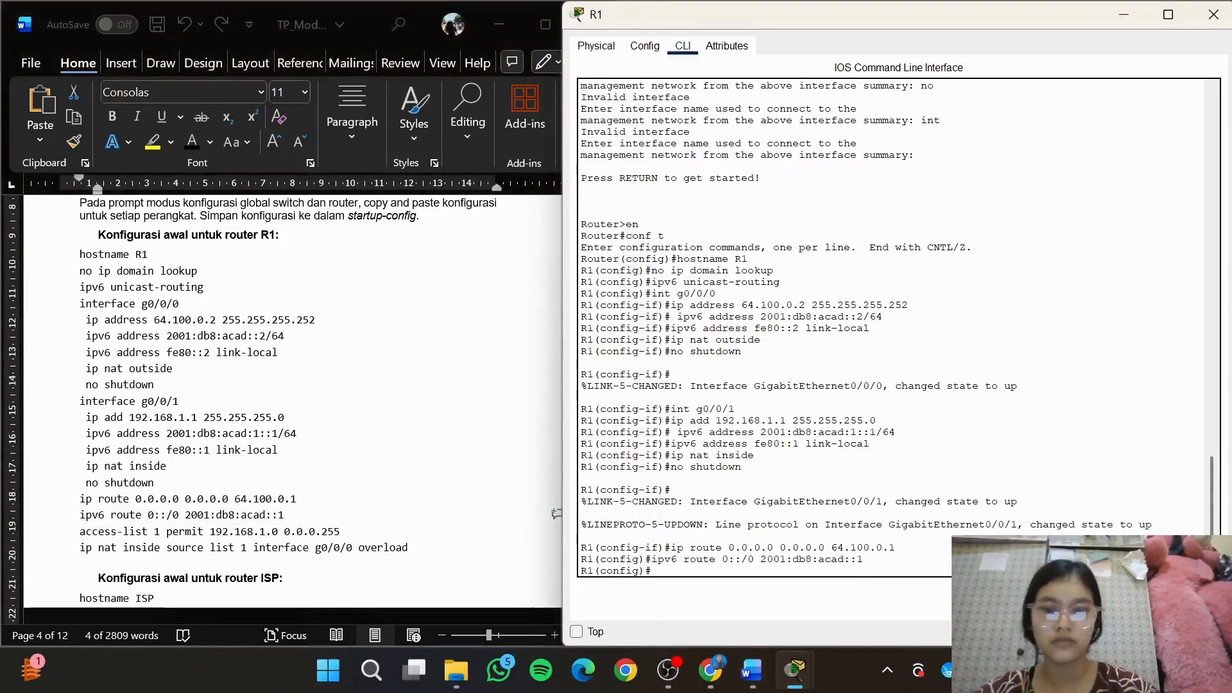
# Copy the access list command from the module into R1: access-list 1 permit 192.168.1.0 0.0.0.255
pyautogui.click(348, 530)
pyautogui.moveTo(345, 532); pyautogui.dragTo(73, 532)
pyautogui.hotkey('ctrl', 'c')
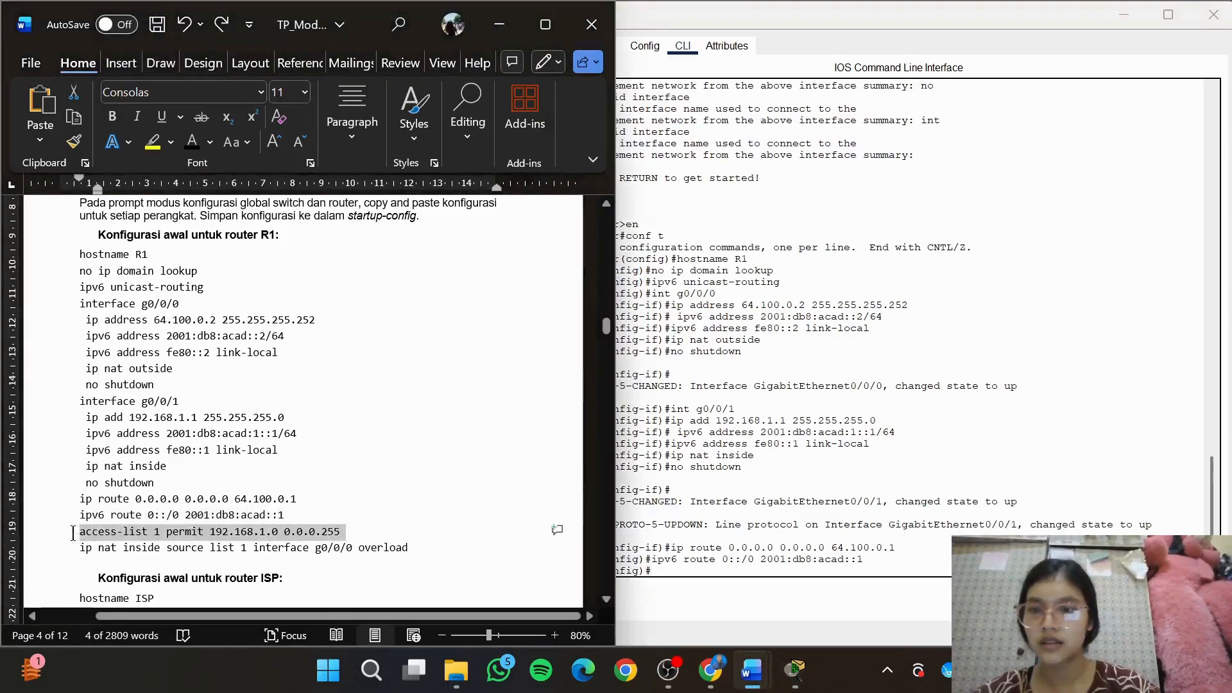
pyautogui.click(823, 573)
pyautogui.hotkey('ctrl', 'v')
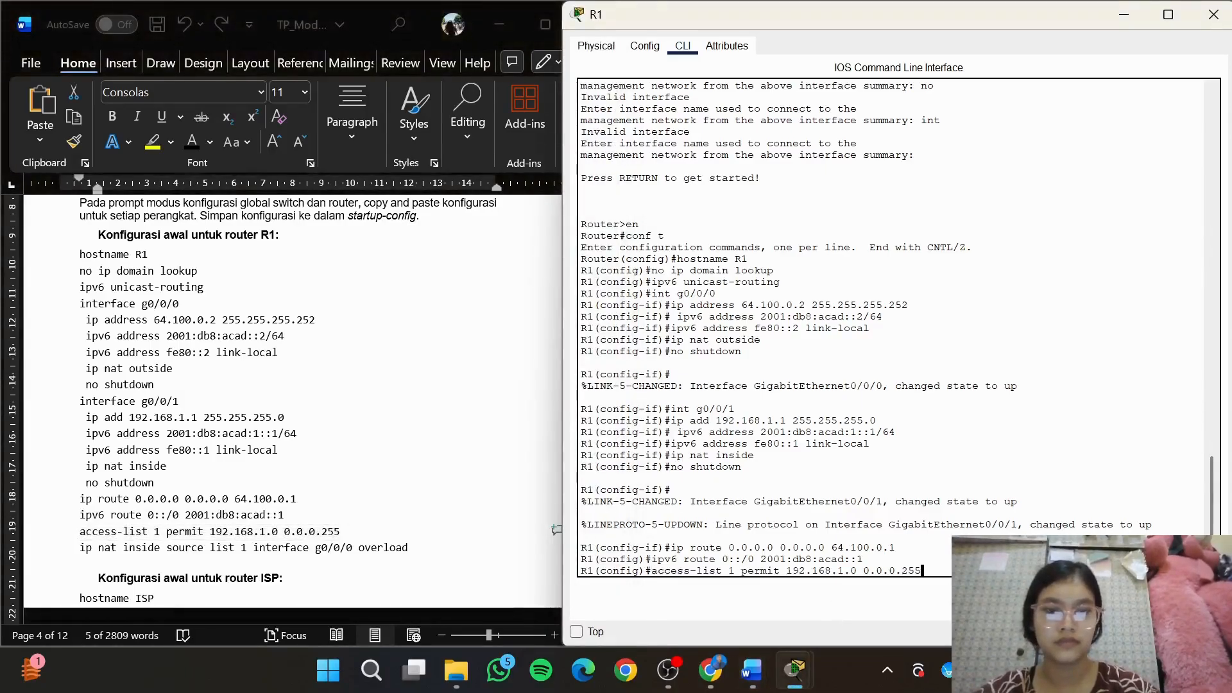
pyautogui.press('Return')
# Copy the NAT overload command from the module into R1: ip nat inside source list 1 interface g0/0/0 overload
pyautogui.click(418, 556)
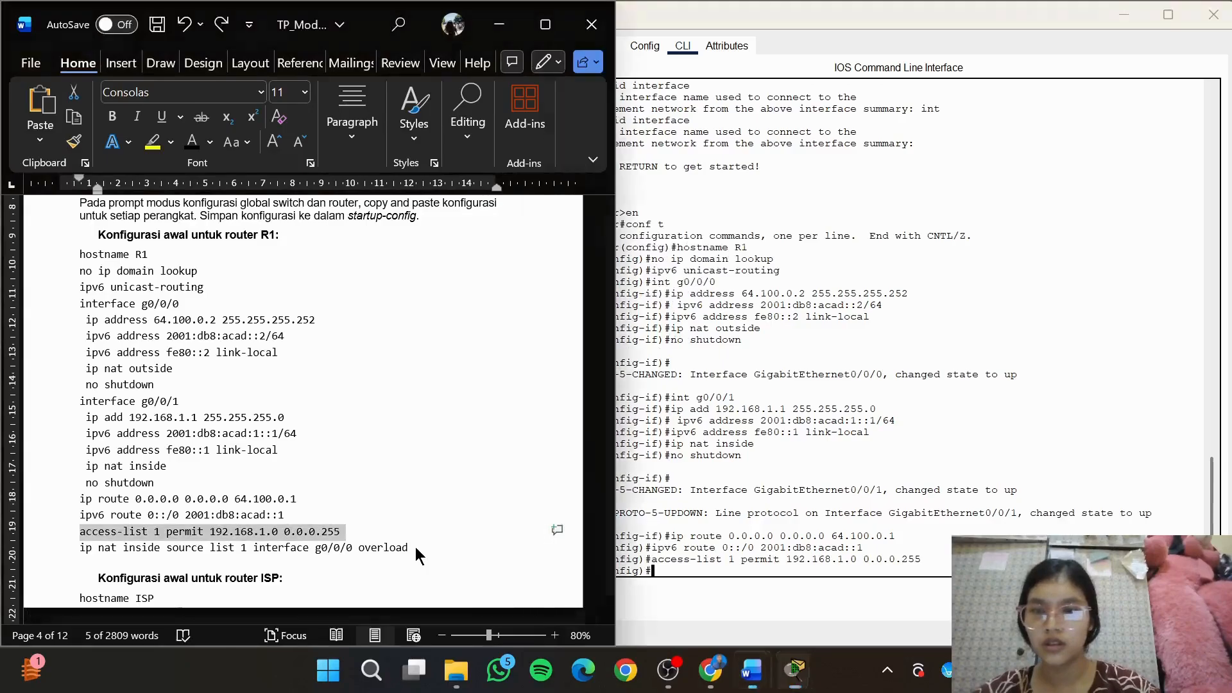
pyautogui.moveTo(343, 532); pyautogui.dragTo(75, 548)
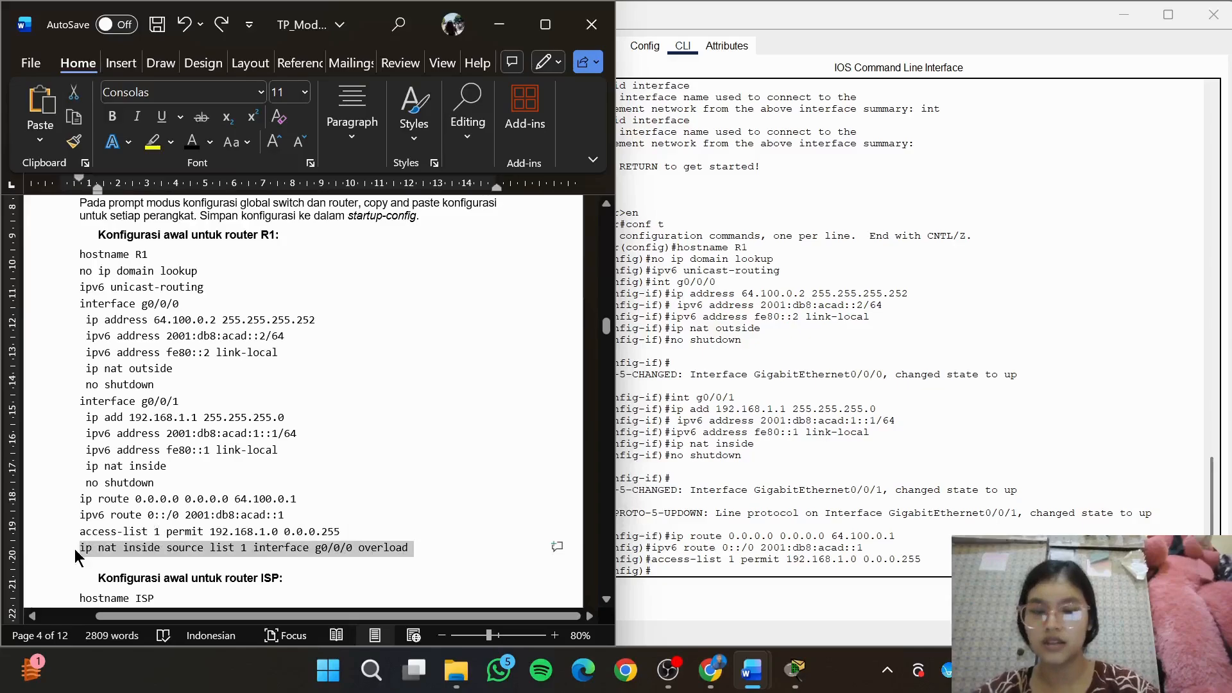
pyautogui.hotkey('ctrl', 'v')
pyautogui.hotkey('ctrl', 'z')
pyautogui.hotkey('ctrl', 'c')
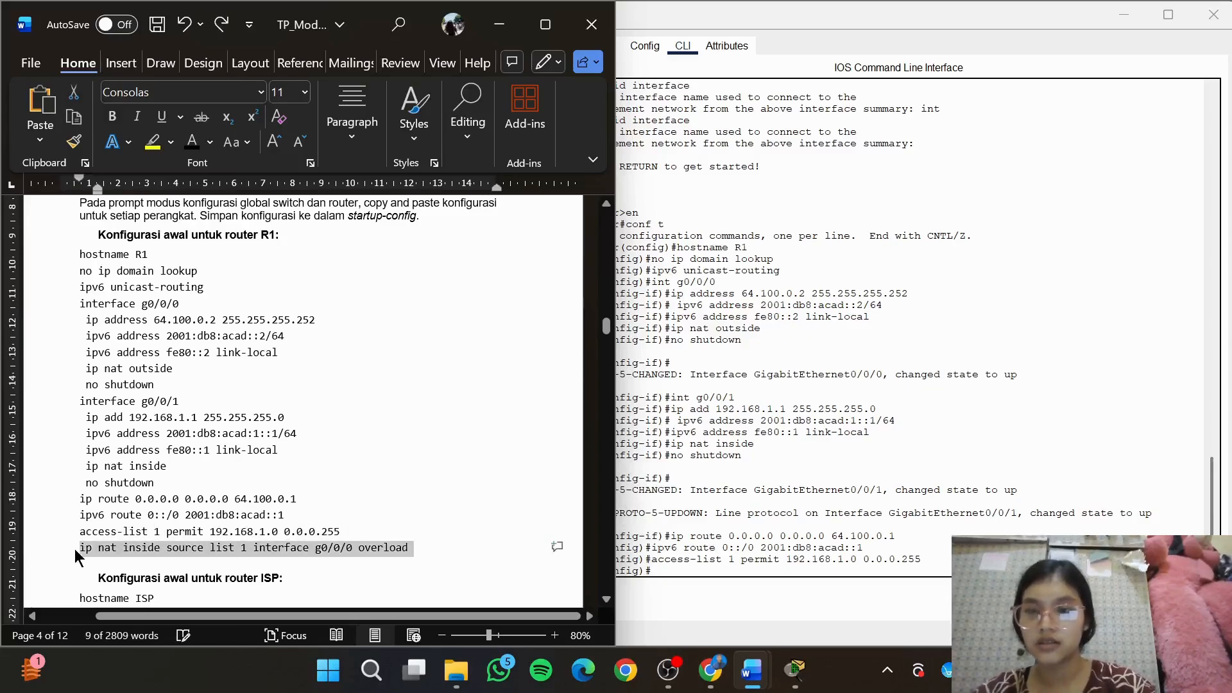
pyautogui.click(837, 570)
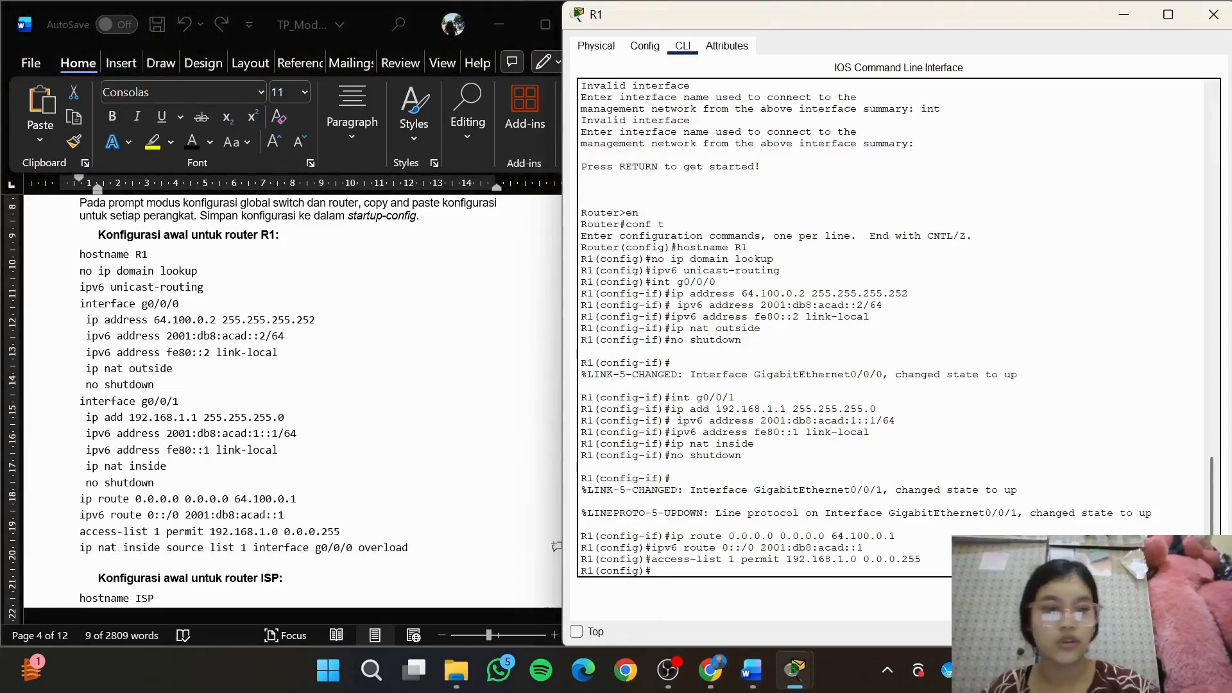
pyautogui.hotkey('ctrl', 'v')
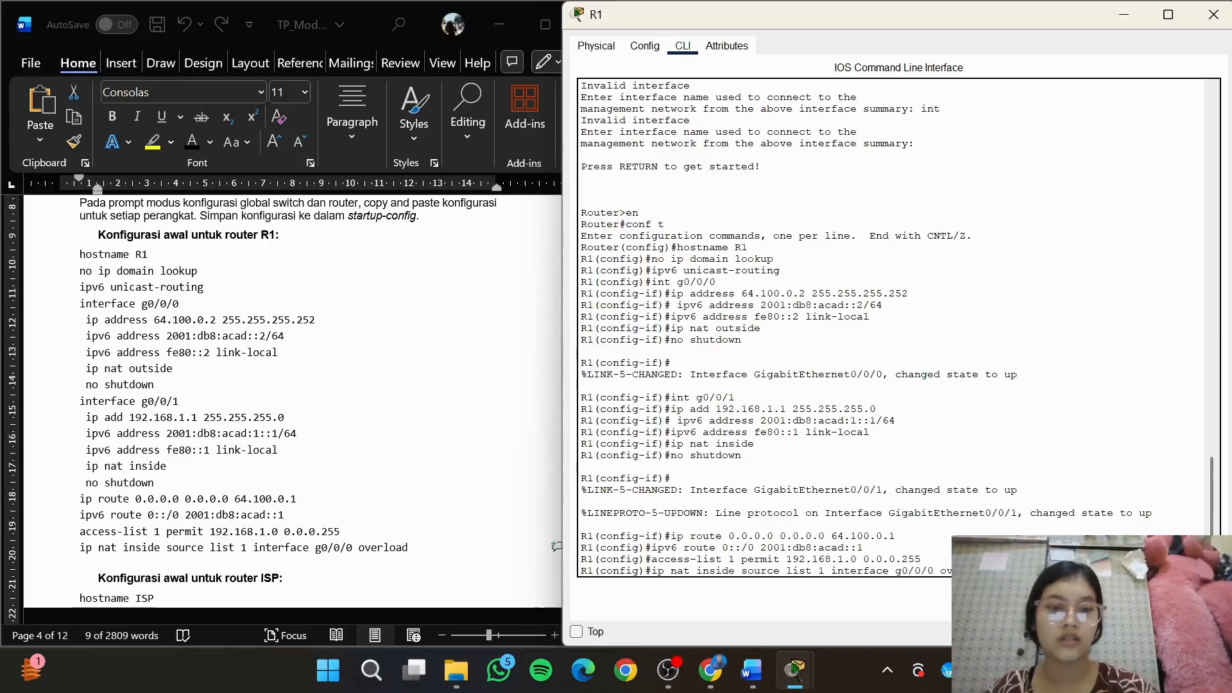
pyautogui.press('Return')
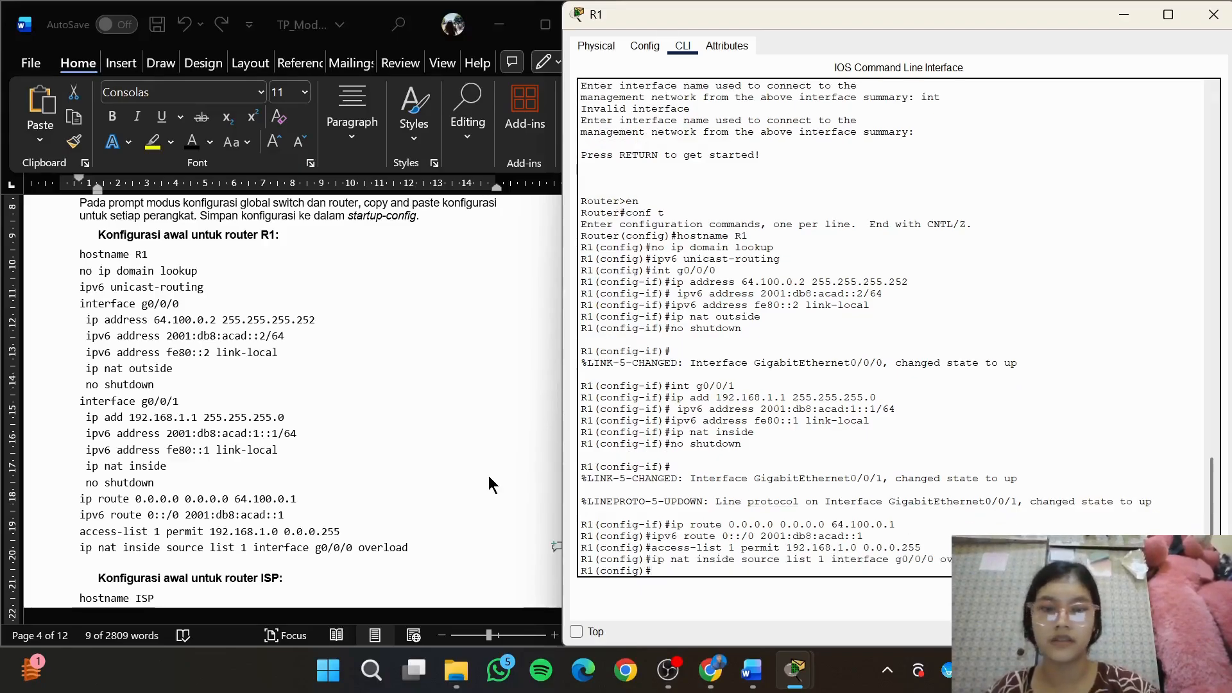
# Show the module's ISP router configuration and open router R2's command line in Packet Tracer beside it
pyautogui.click(526, 407)
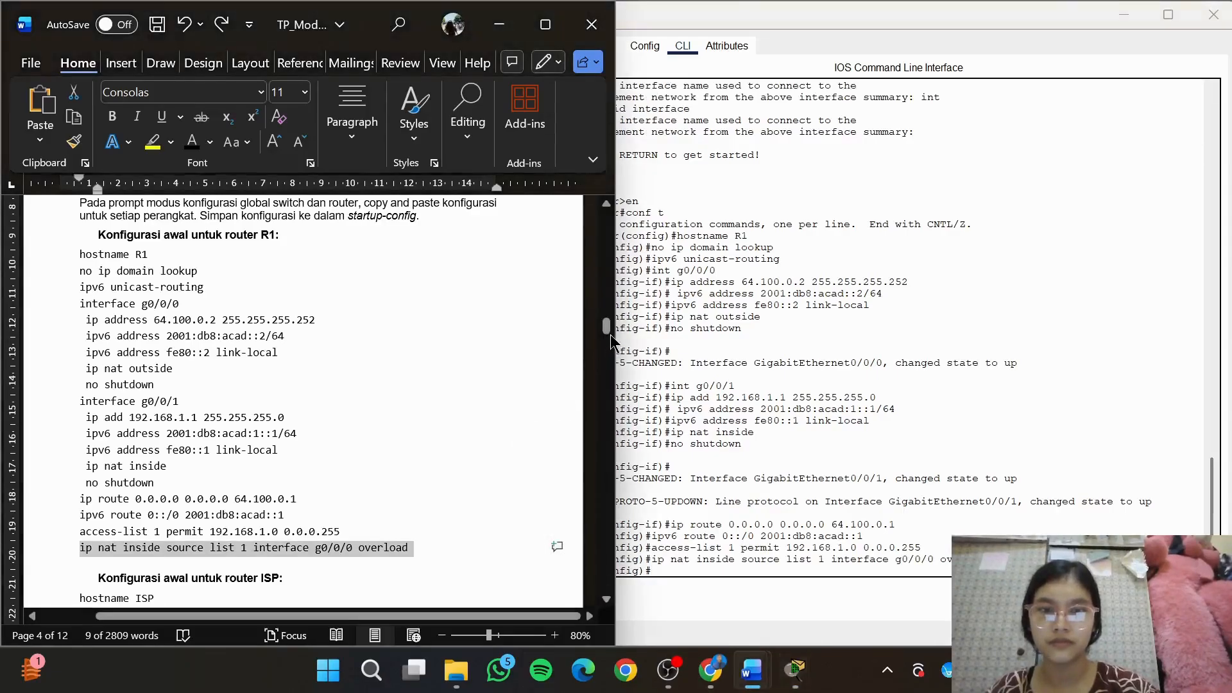
pyautogui.moveTo(607, 330); pyautogui.dragTo(611, 345)
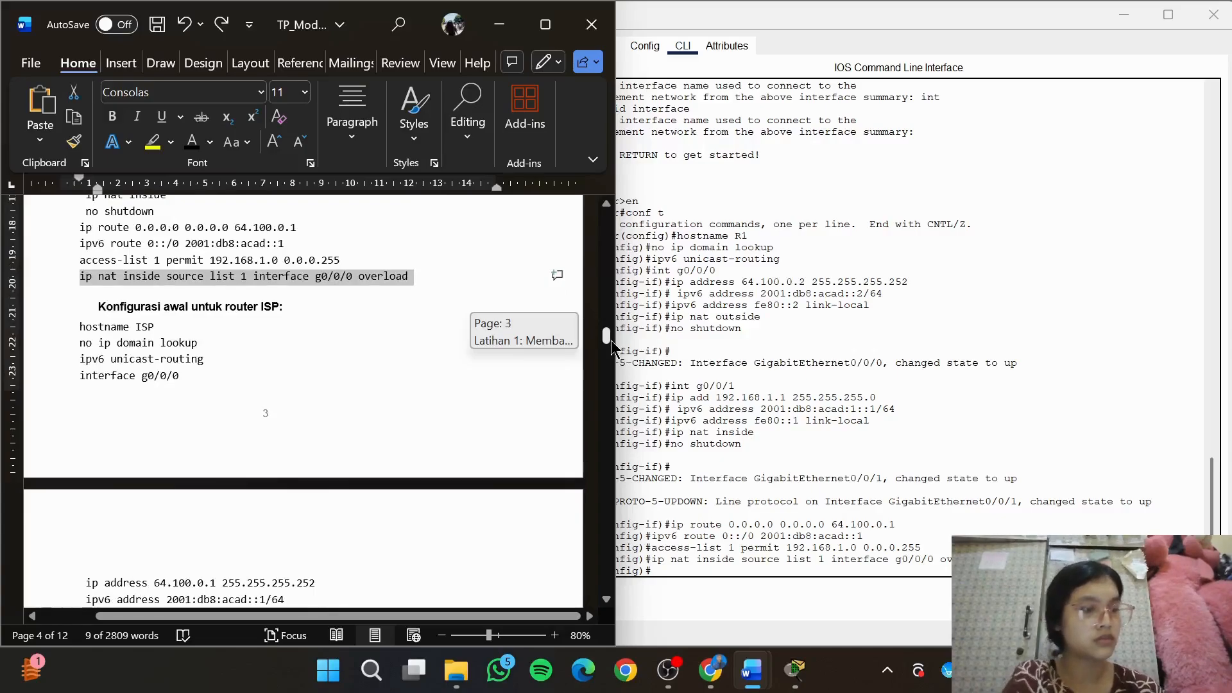
pyautogui.moveTo(611, 340); pyautogui.dragTo(610, 345)
pyautogui.moveTo(795, 670)
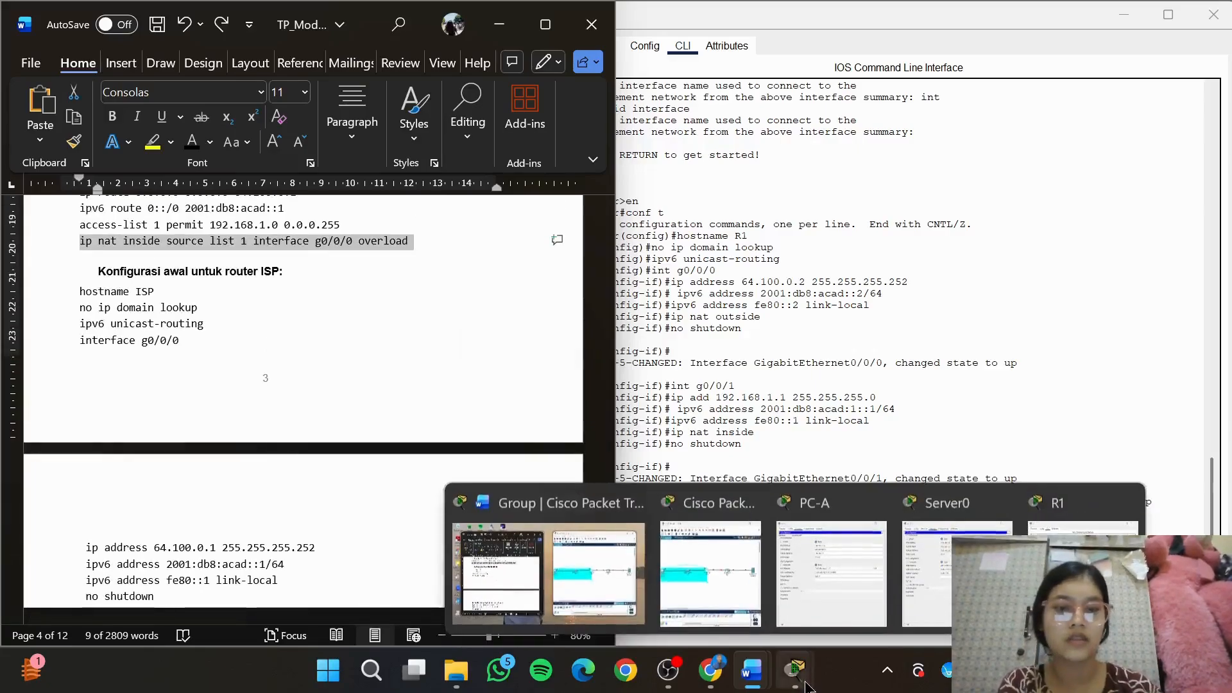
pyautogui.click(698, 581)
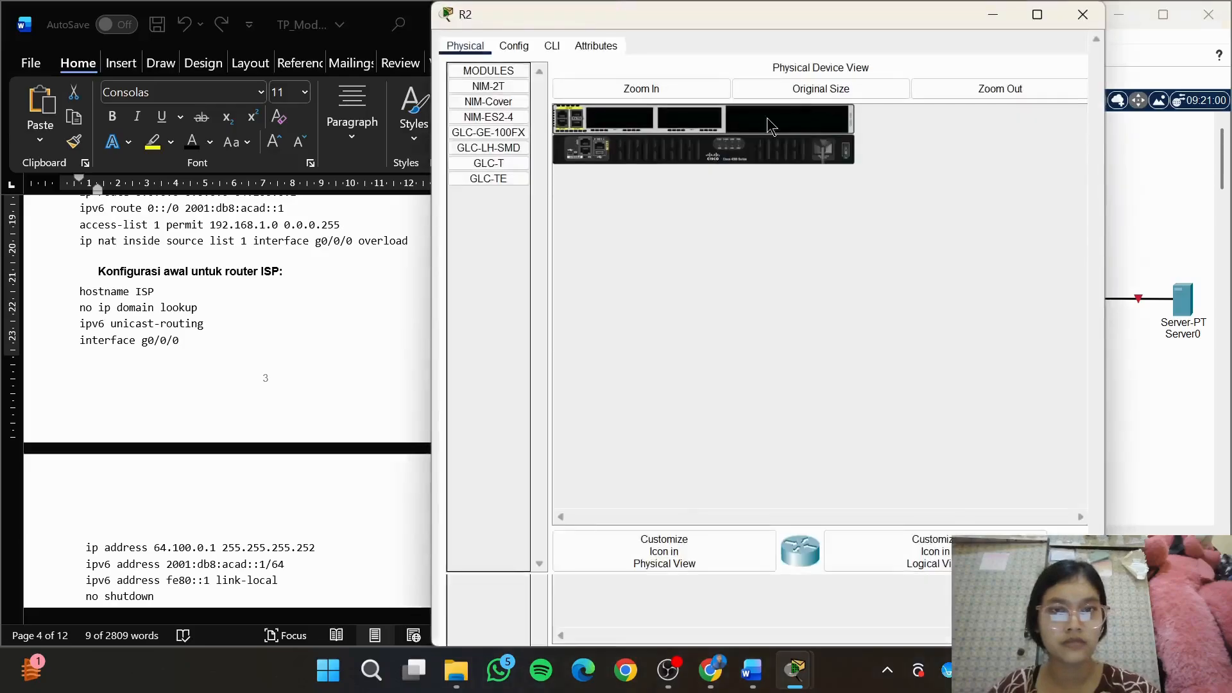
pyautogui.click(559, 47)
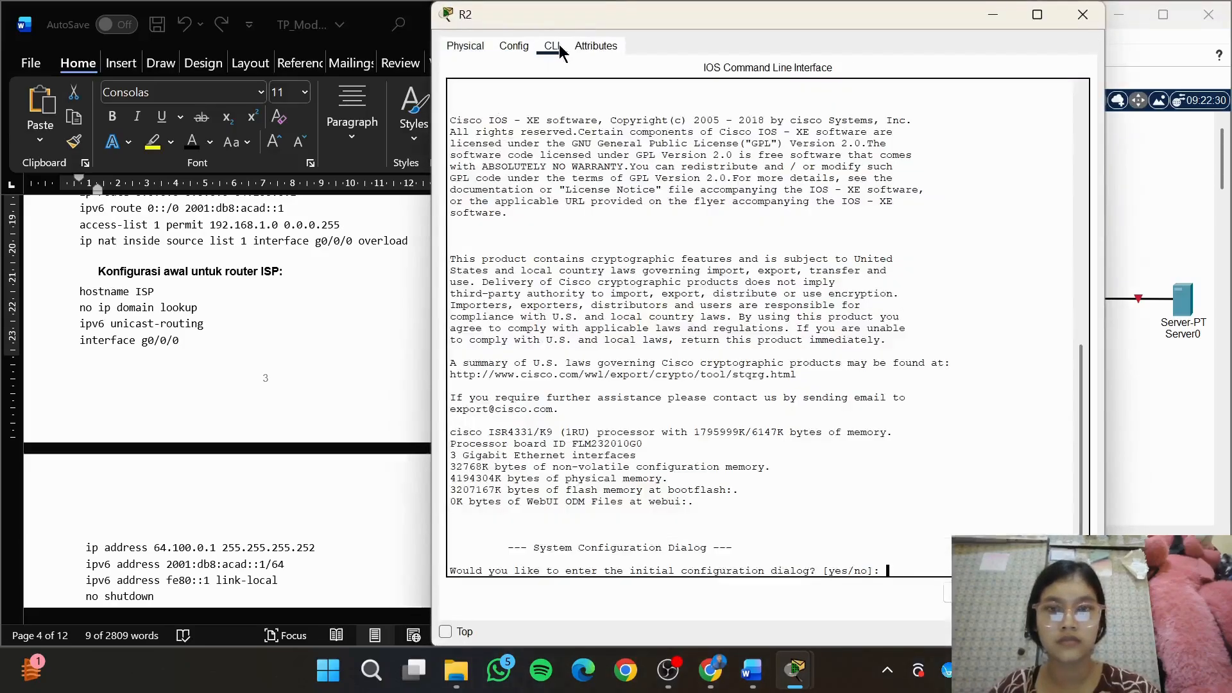
pyautogui.click(397, 280)
pyautogui.moveTo(733, 15); pyautogui.dragTo(881, 14)
pyautogui.click(425, 445)
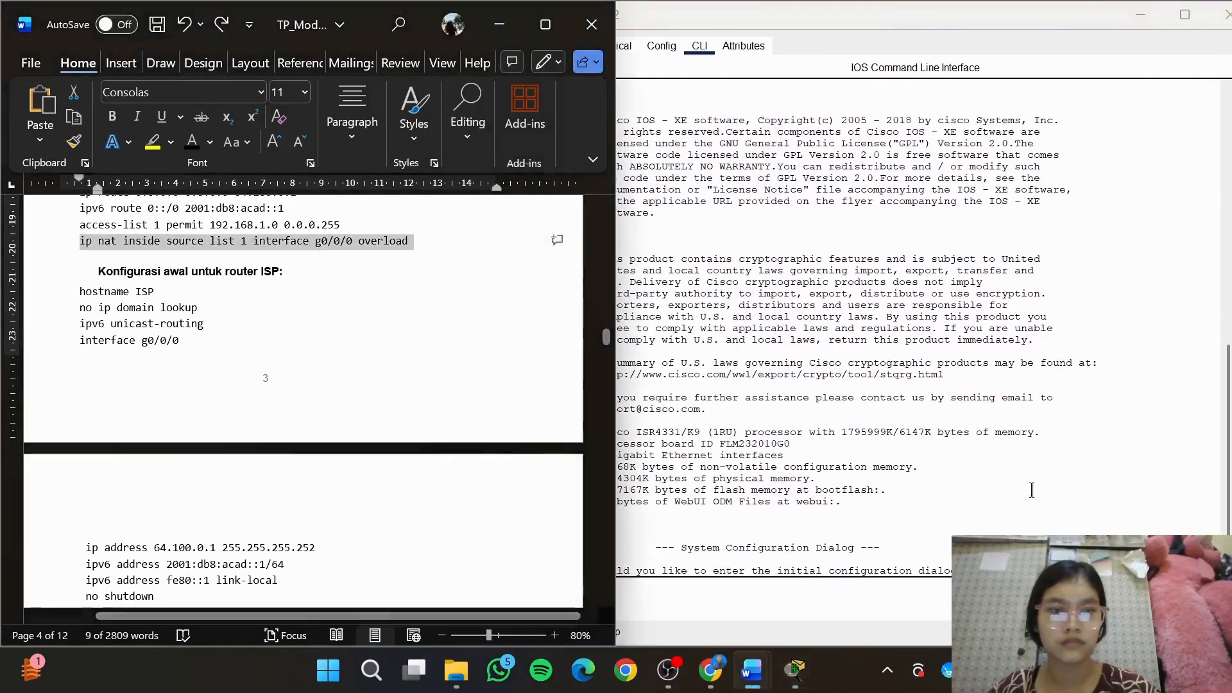
pyautogui.write('ip nat inside source list 1 interface g0/0/0 overload')
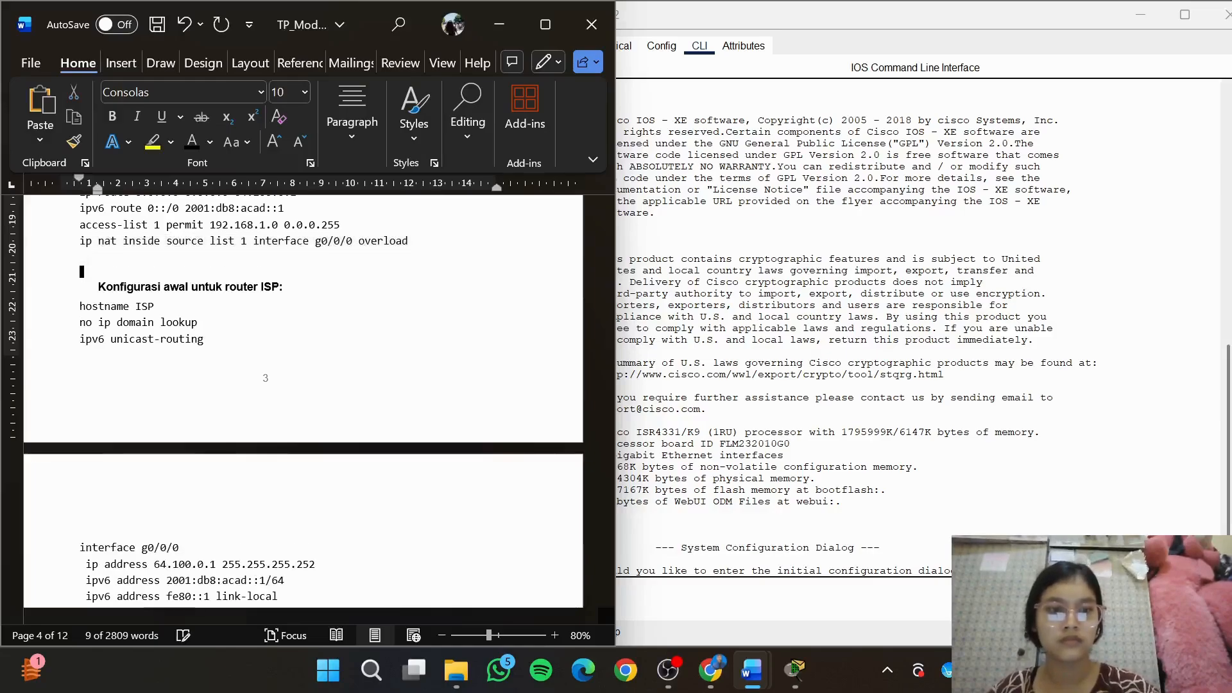
pyautogui.hotkey('ctrl', 'z')
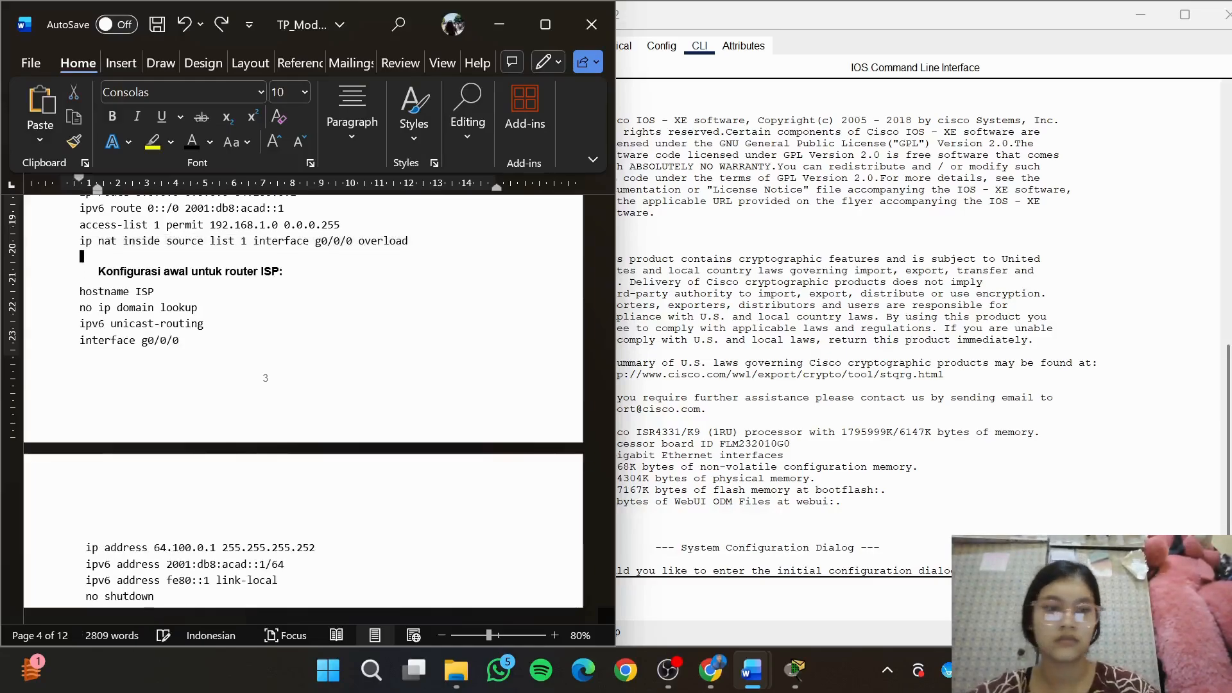
# Decline R2's initial configuration dialog by answering no and start its command prompt
pyautogui.hotkey('alt', 'Tab')
pyautogui.press('Return')
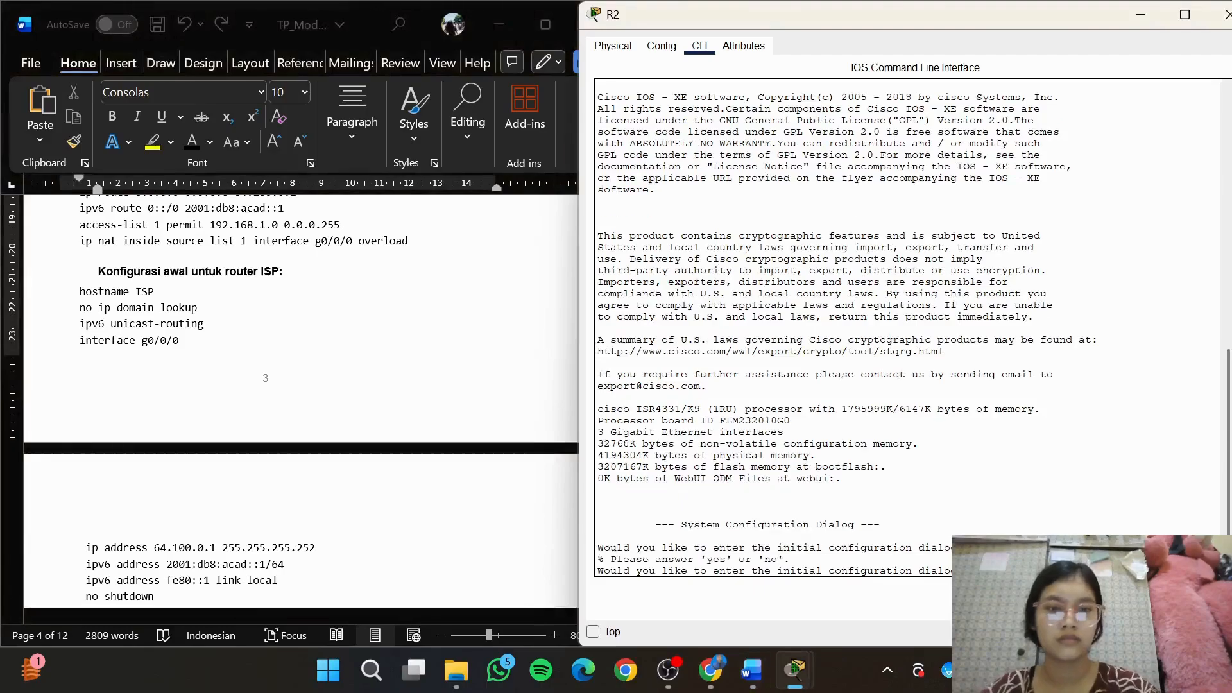
pyautogui.write('no')
pyautogui.press('Return')
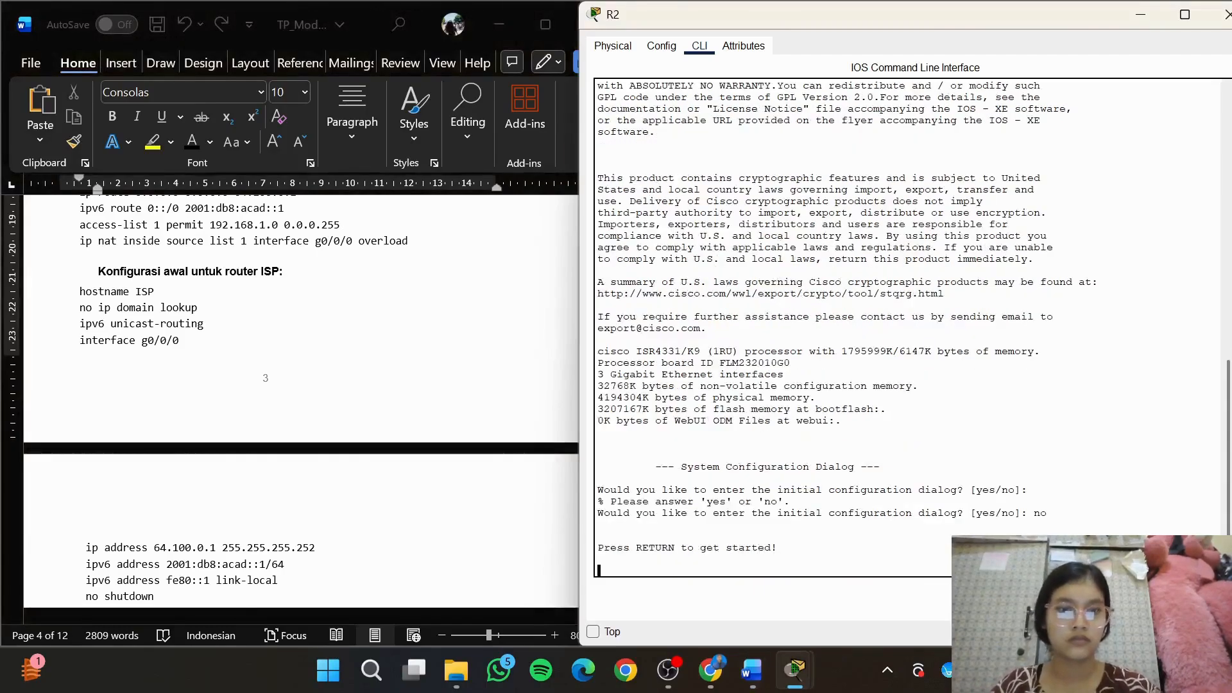
pyautogui.press('Return')
# Enter privileged mode on R2 with en and global configuration mode with conf t
pyautogui.write('er>e')
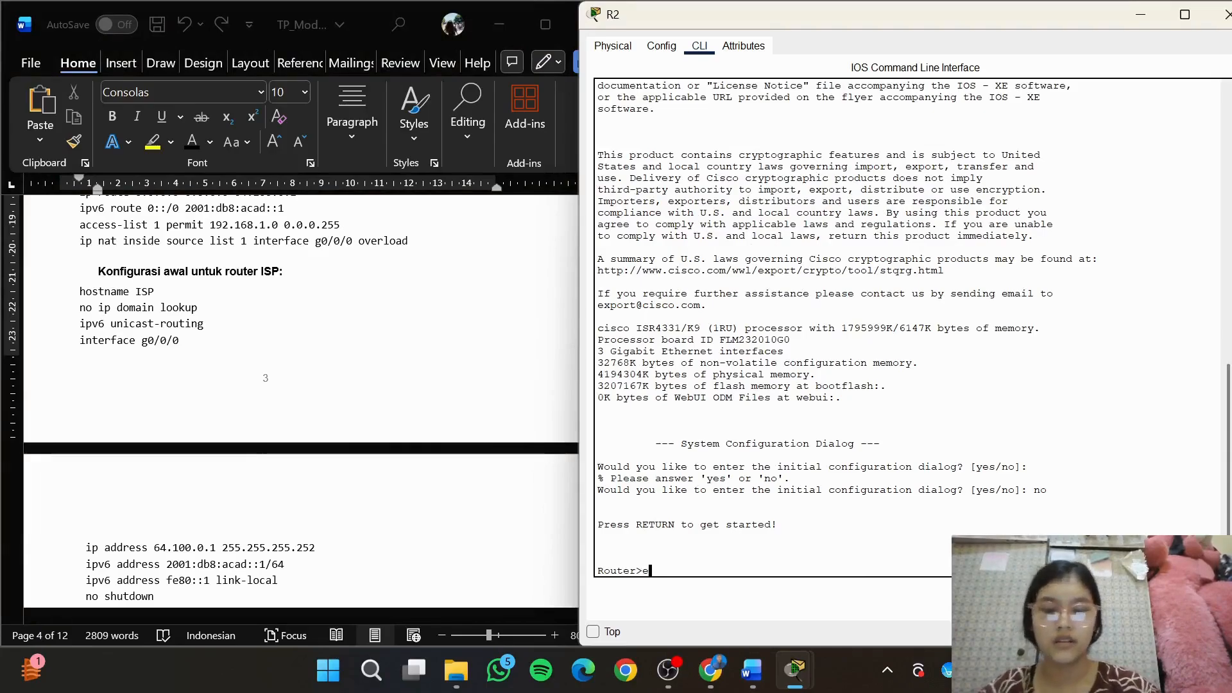
pyautogui.write('n')
pyautogui.press('Return')
pyautogui.write('conf')
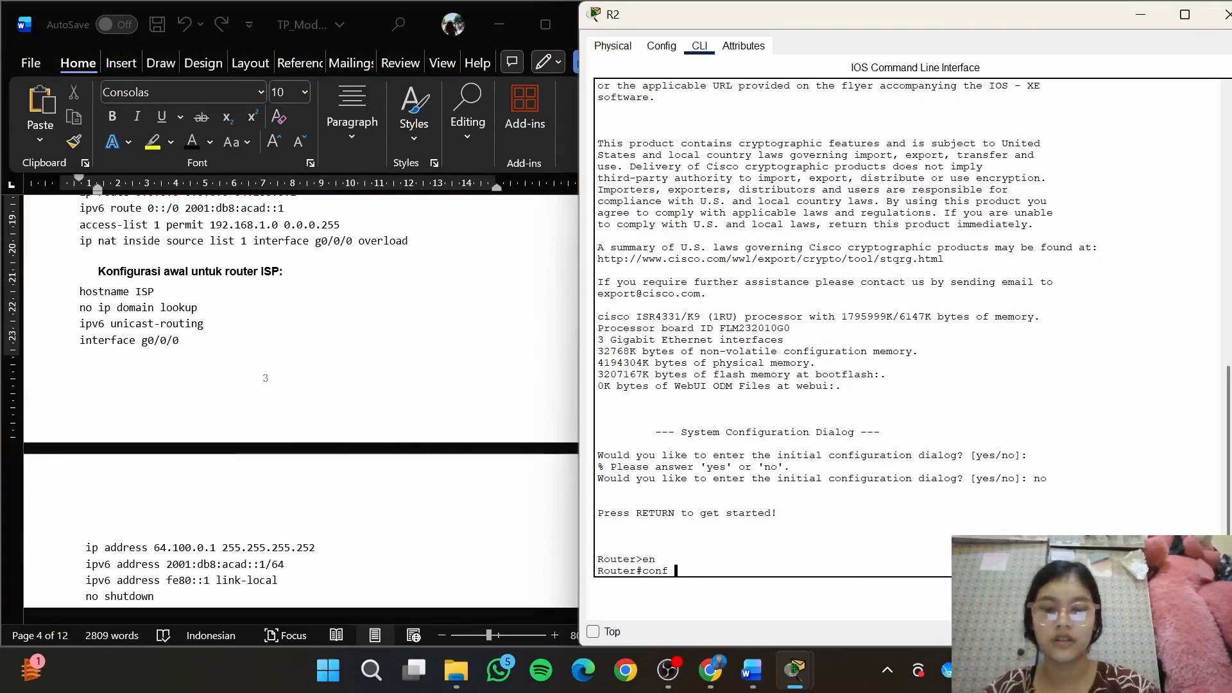
pyautogui.write(' t')
pyautogui.press('Return')
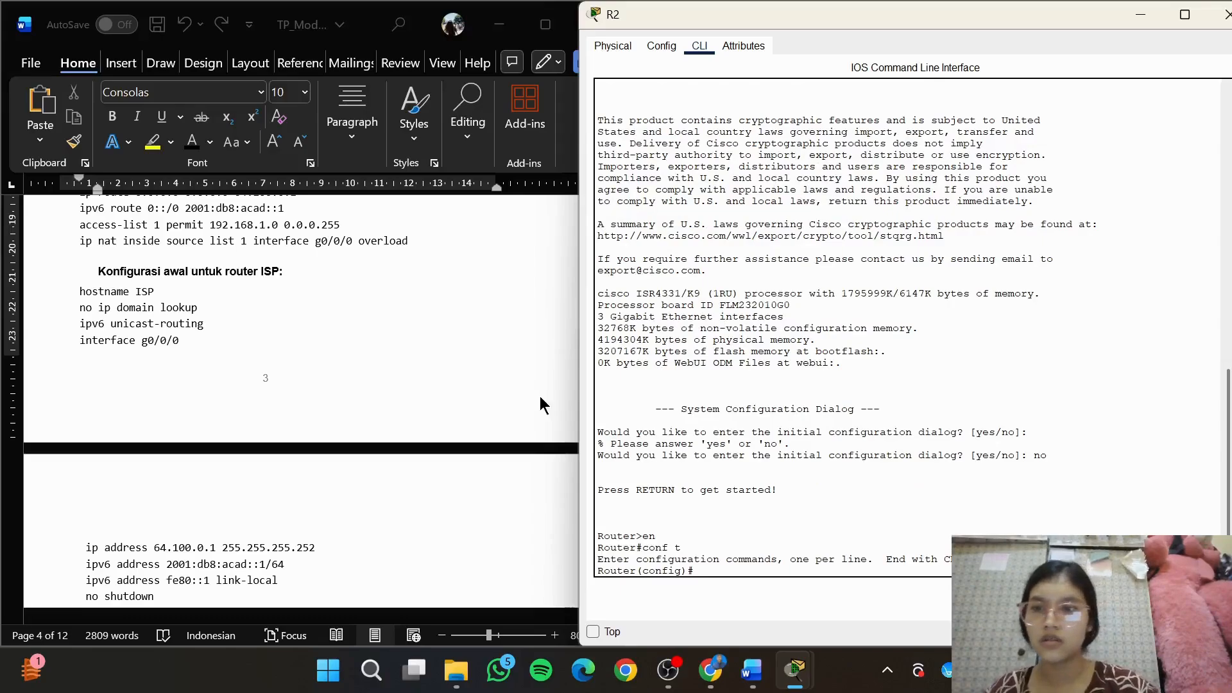
# Set the router's hostname to ISP
pyautogui.write('host')
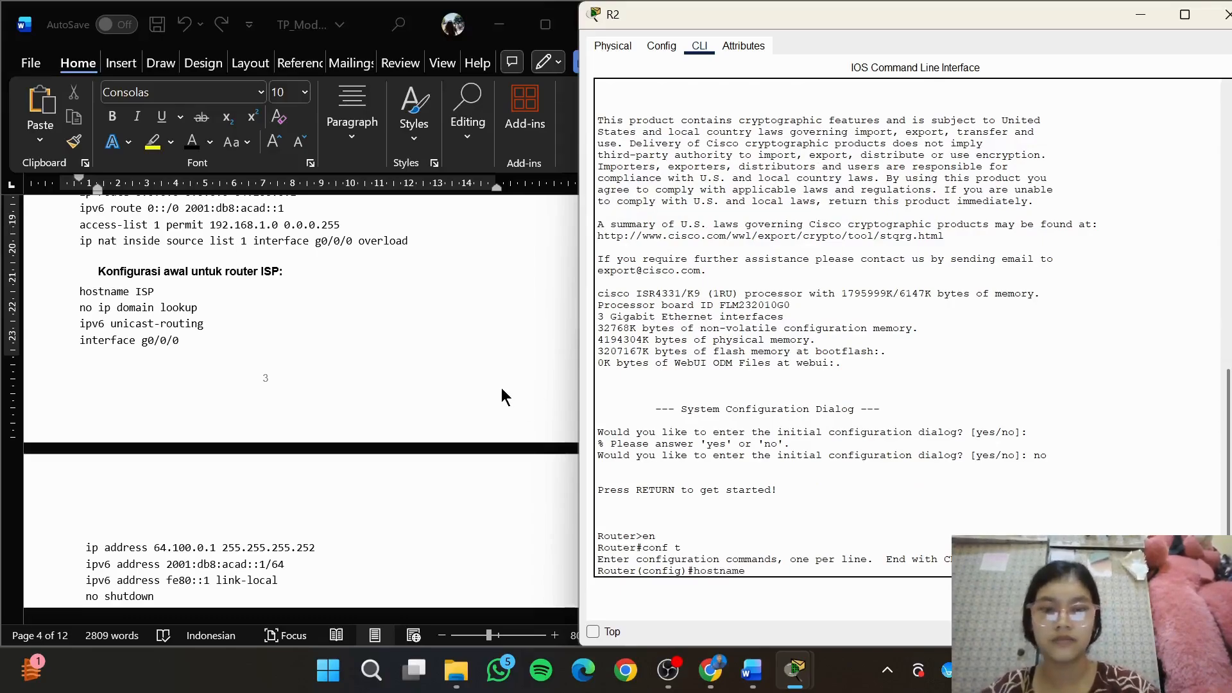
pyautogui.write('name')
pyautogui.press('capslock')
pyautogui.write('ISP')
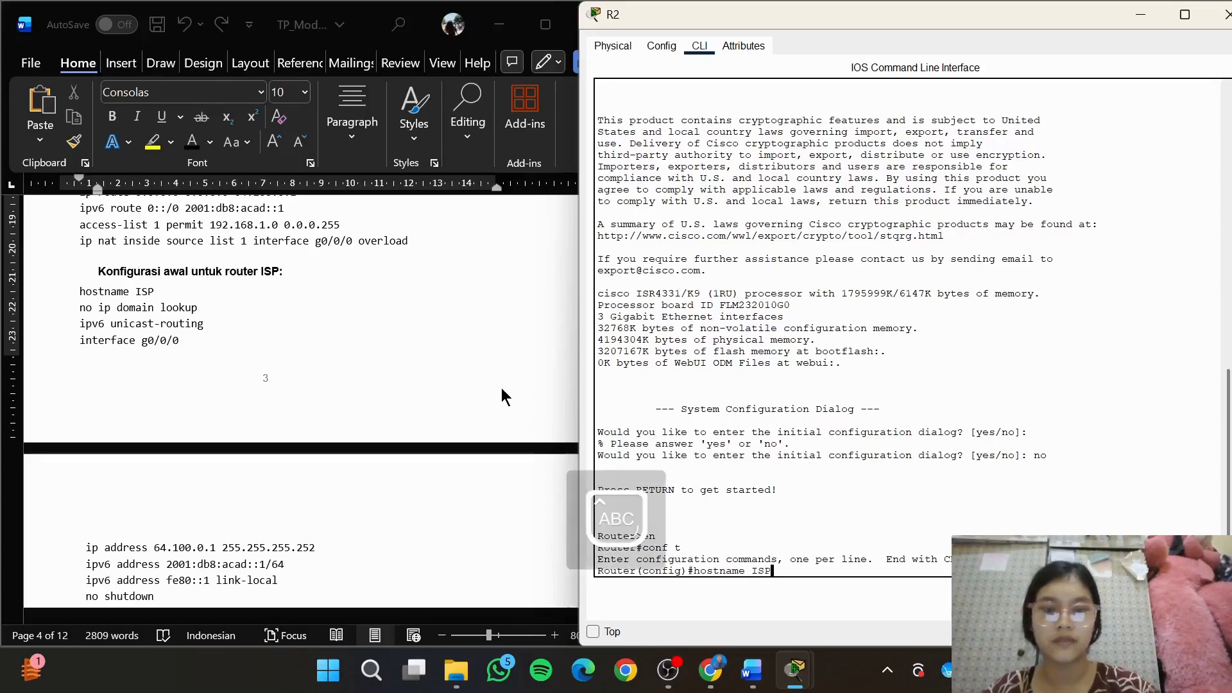
pyautogui.press('Return')
pyautogui.press('capslock')
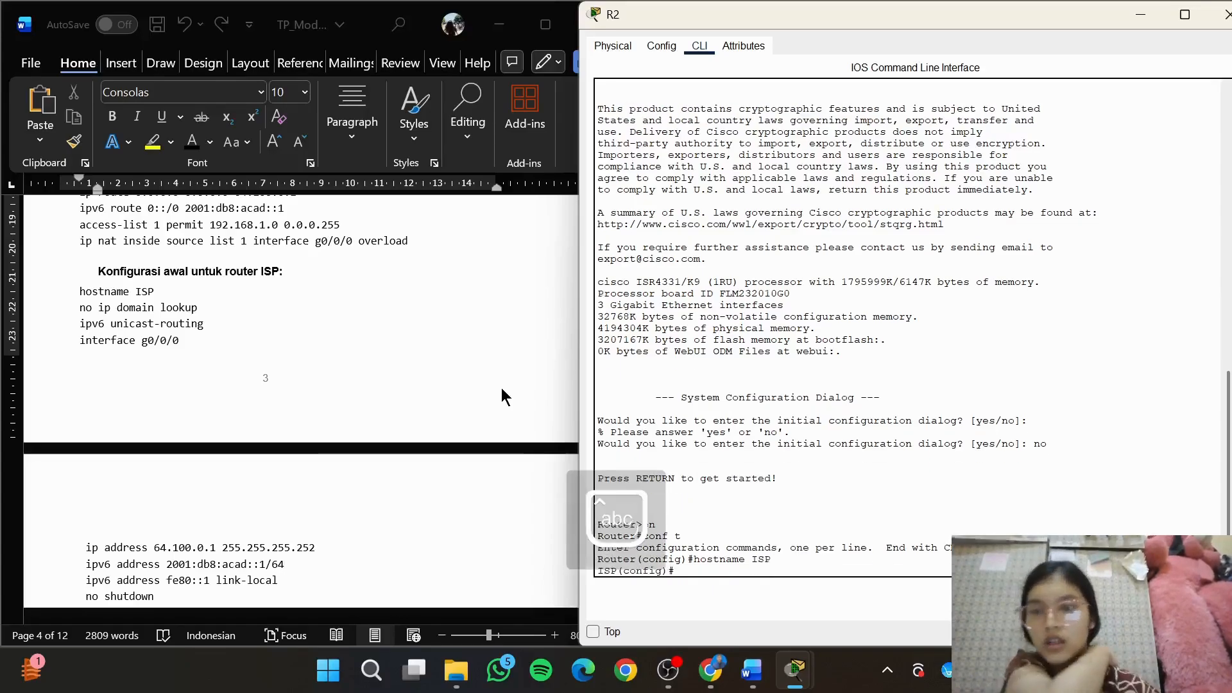
# Disable DNS lookup on the ISP router with no ip domain lookup
pyautogui.write('no ip')
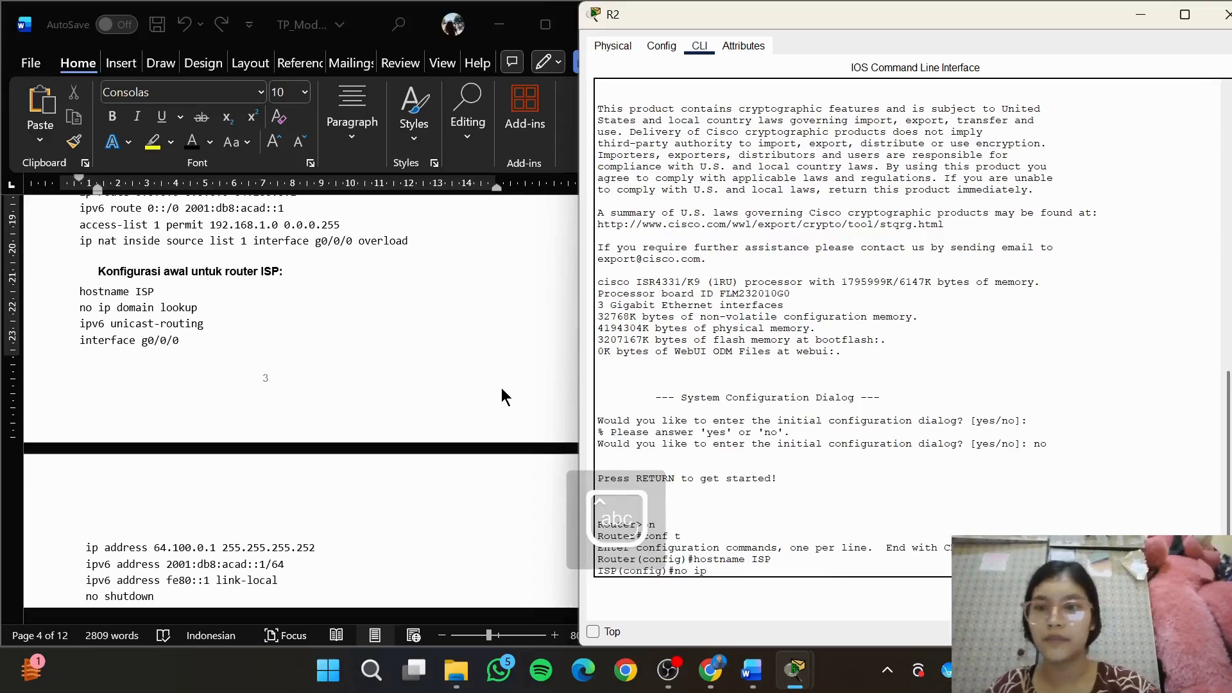
pyautogui.write(' domain loo')
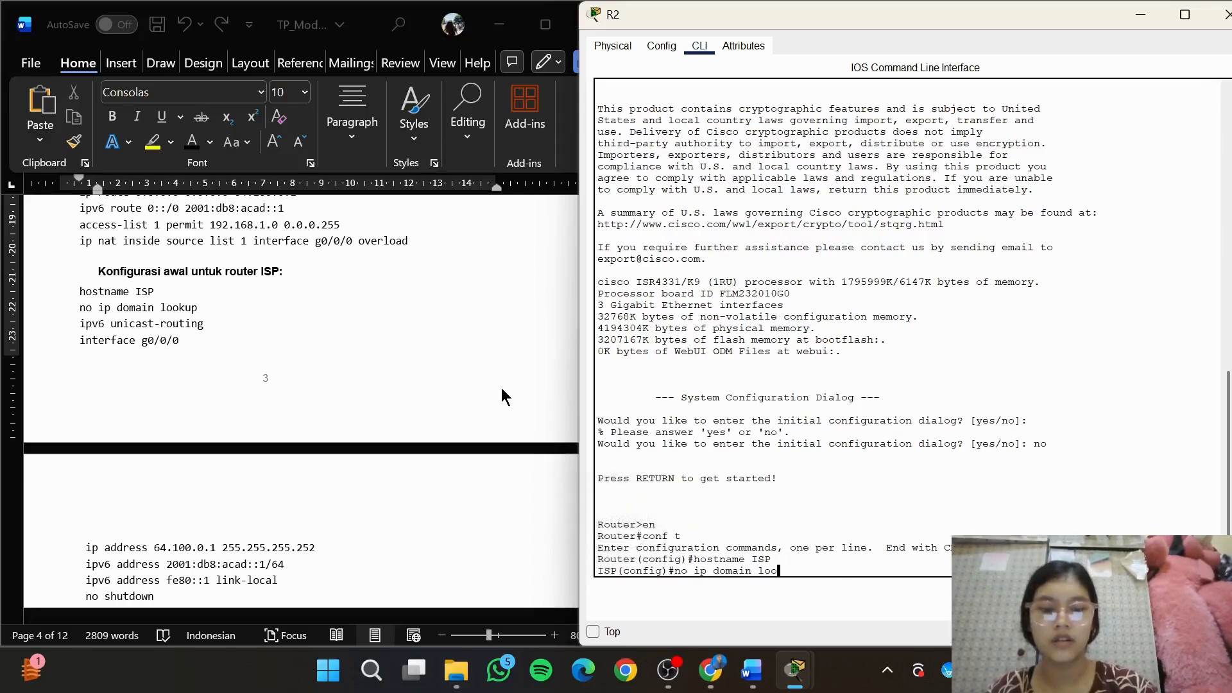
pyautogui.write('kup')
pyautogui.press('Return')
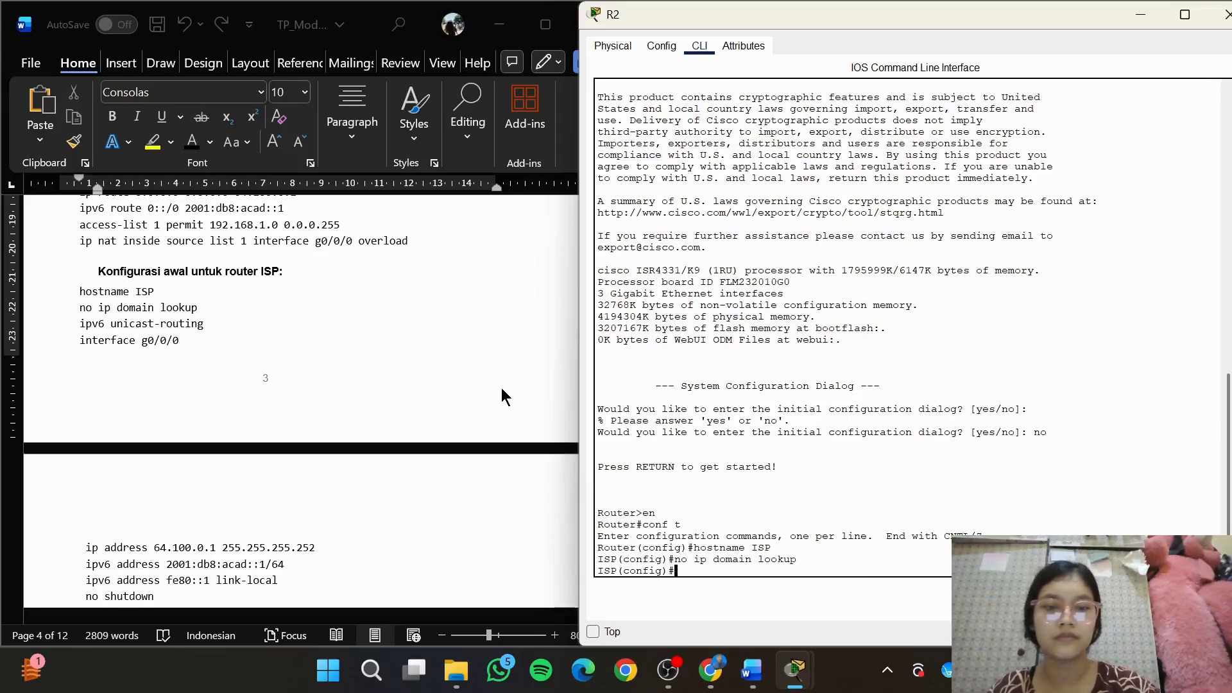
# Enable IPv6 routing on the ISP router with ipv6 unicast-routing
pyautogui.write('i')
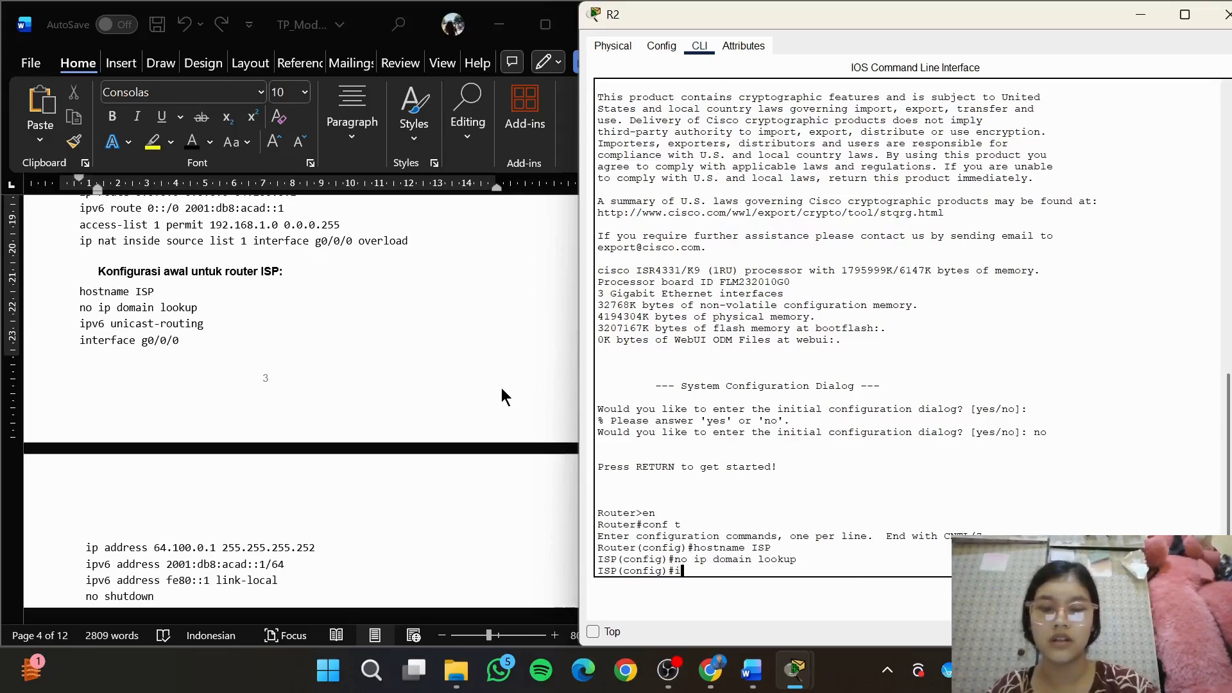
pyautogui.write('pv6')
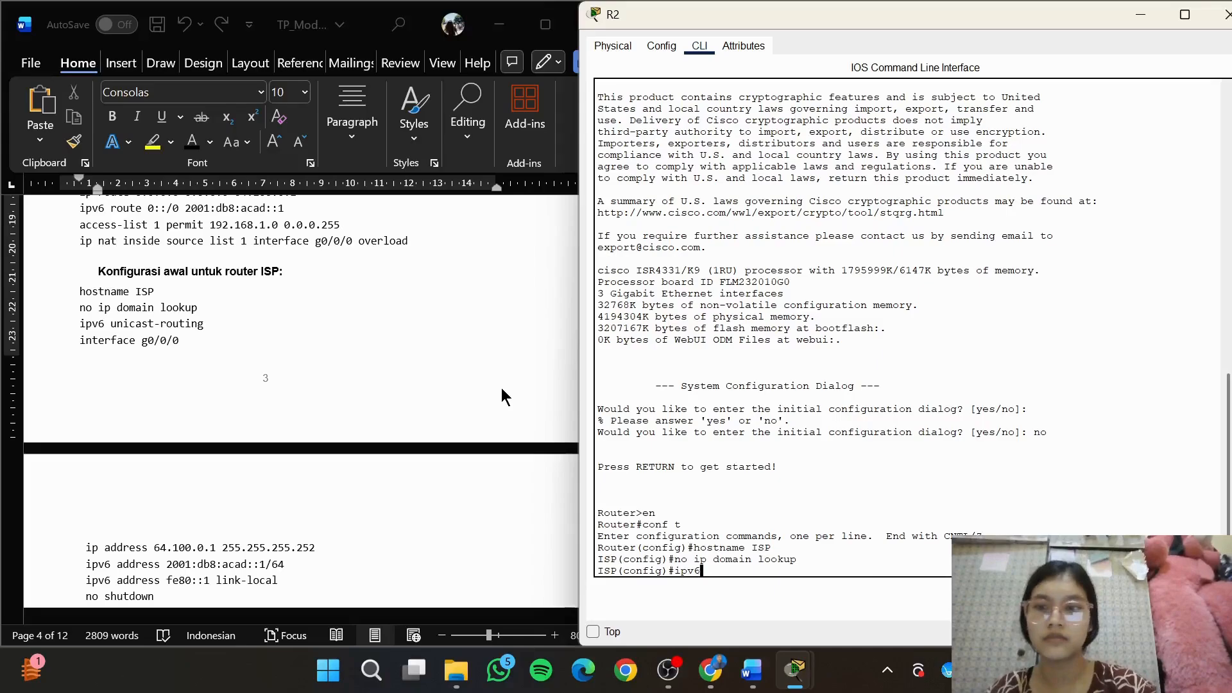
pyautogui.write(' unicast')
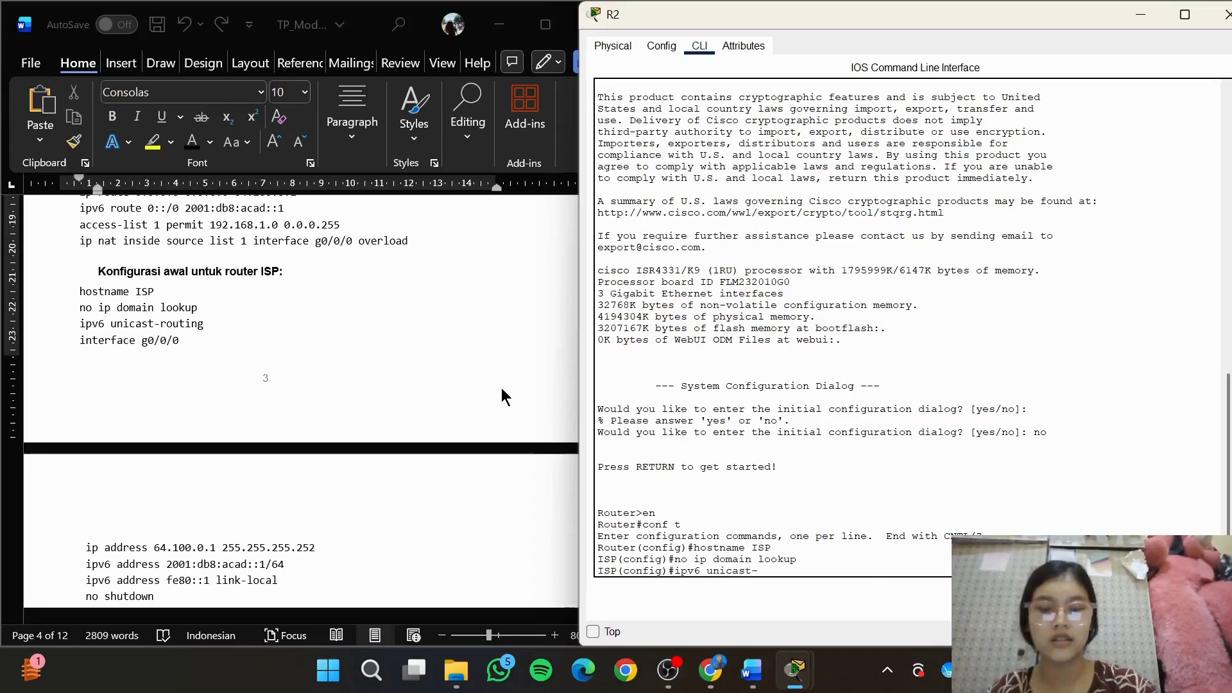
pyautogui.write('-routing')
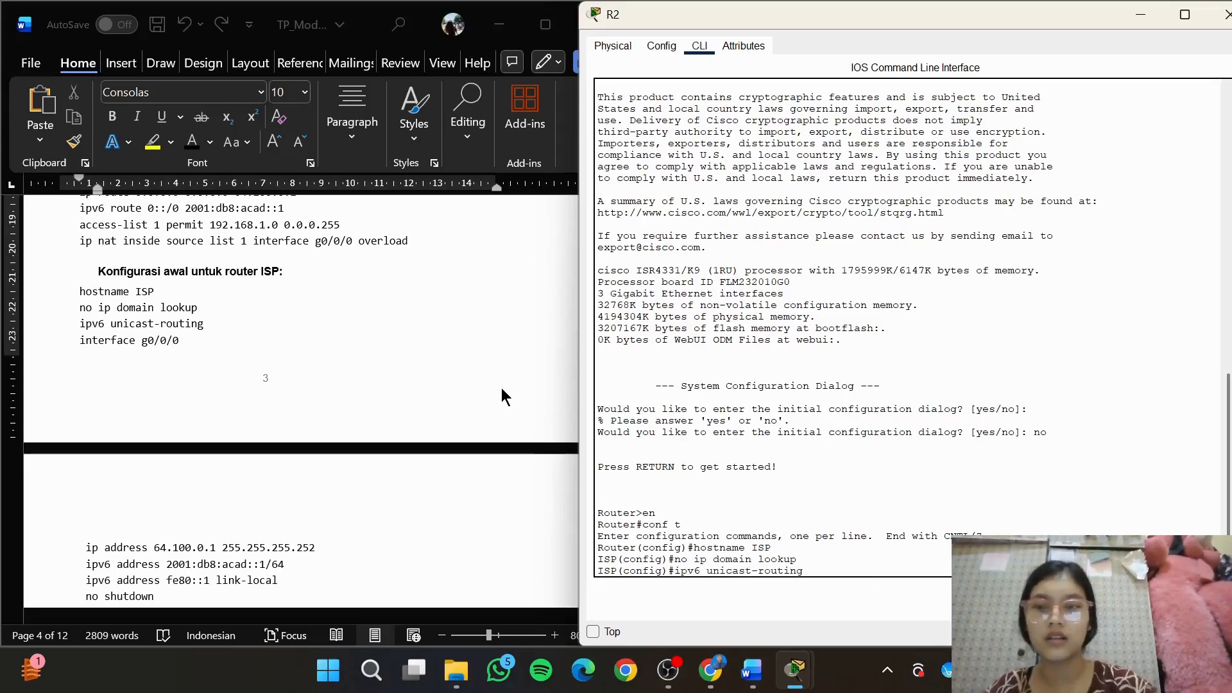
pyautogui.press('Return')
# Enter interface g0/0/0 on the ISP router and copy its IPv4 command from the module: ip address 64.100.0.1 255.255.255.252
pyautogui.write('int')
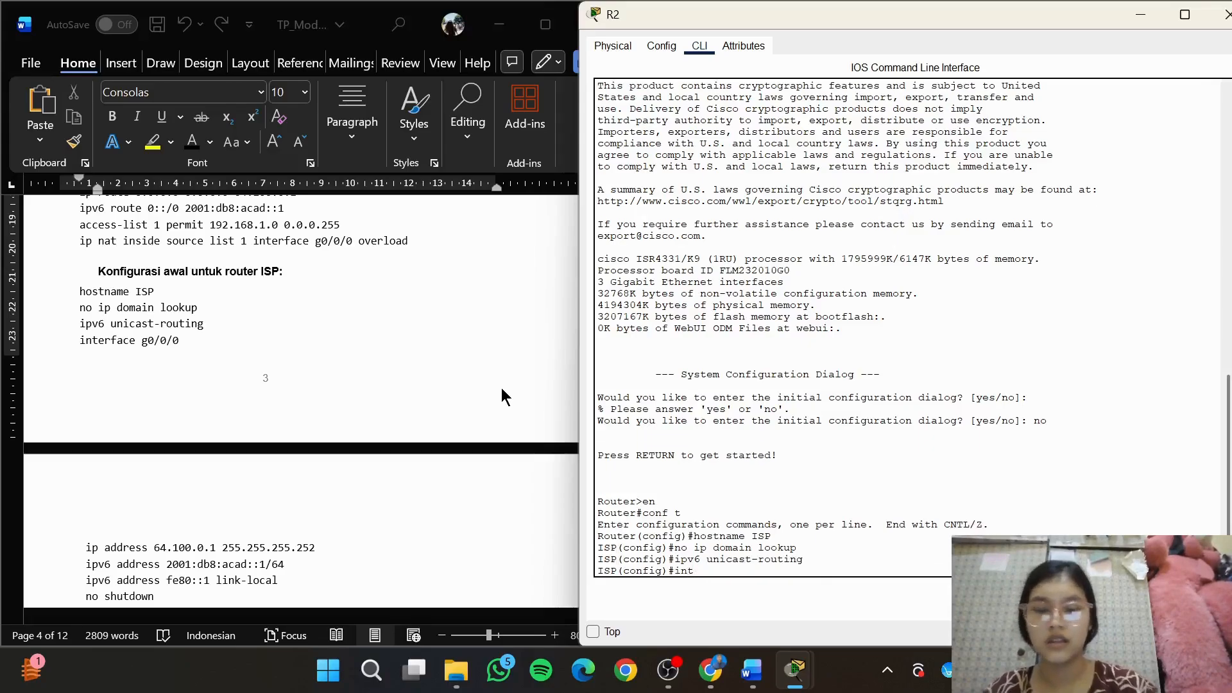
pyautogui.write(' g0/0')
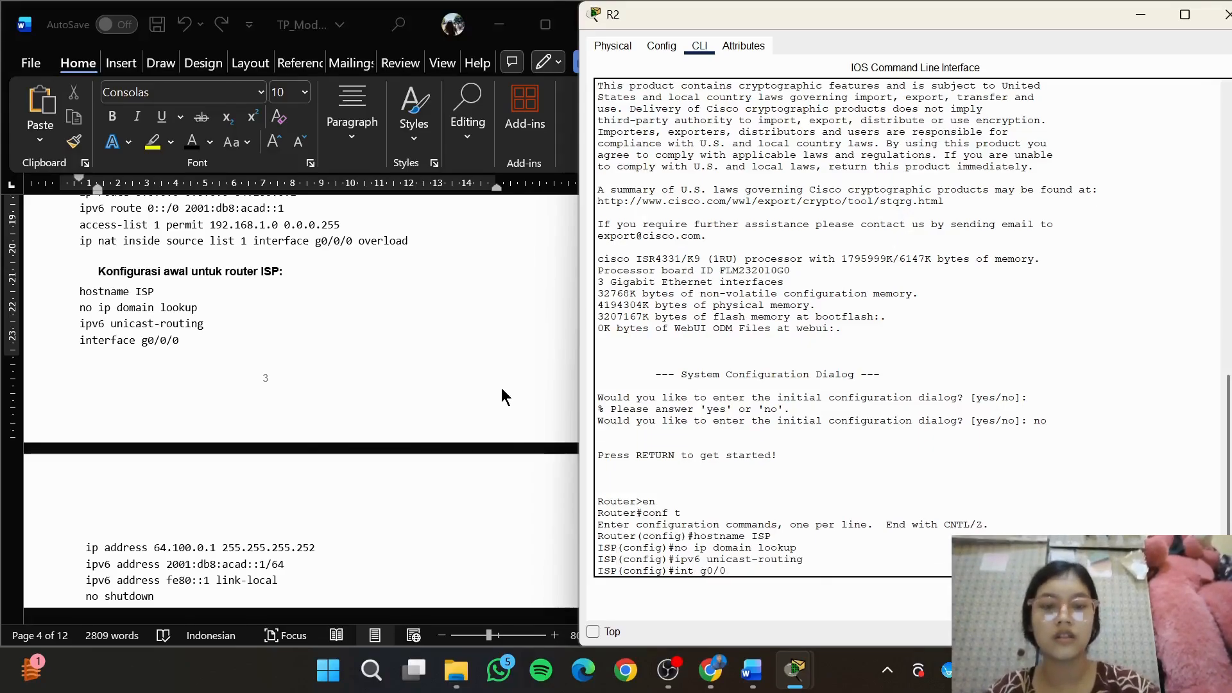
pyautogui.write('/0')
pyautogui.press('Return')
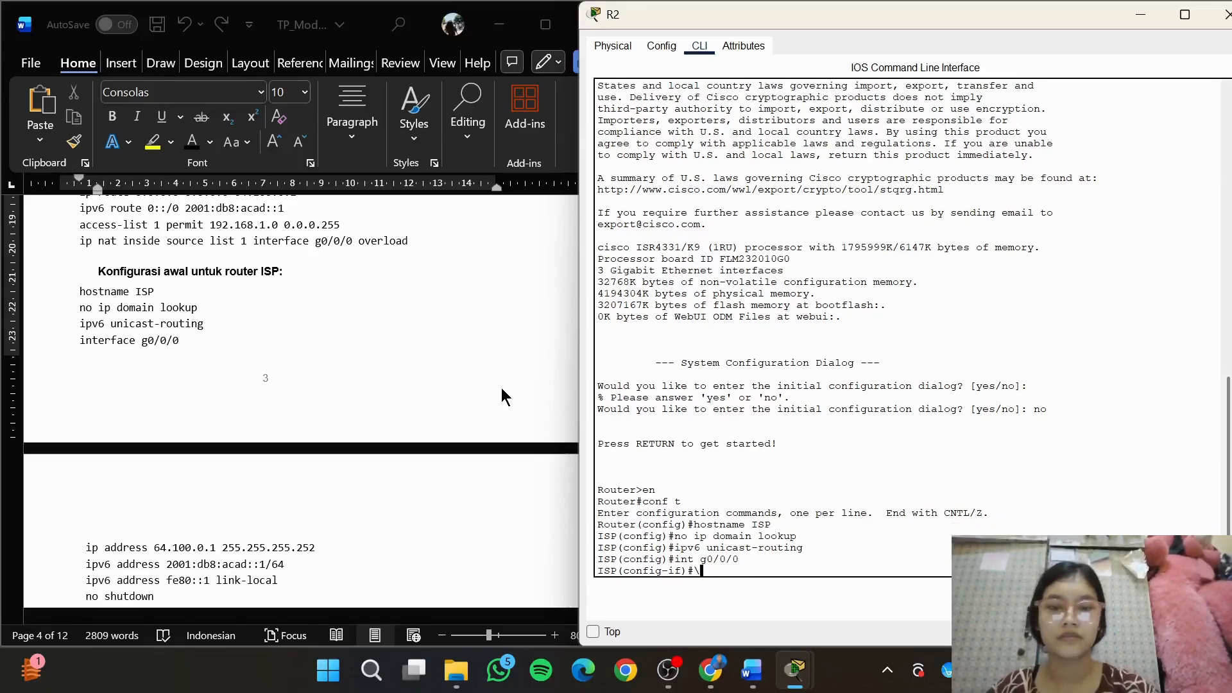
pyautogui.hotkey('alt', 'Tab')
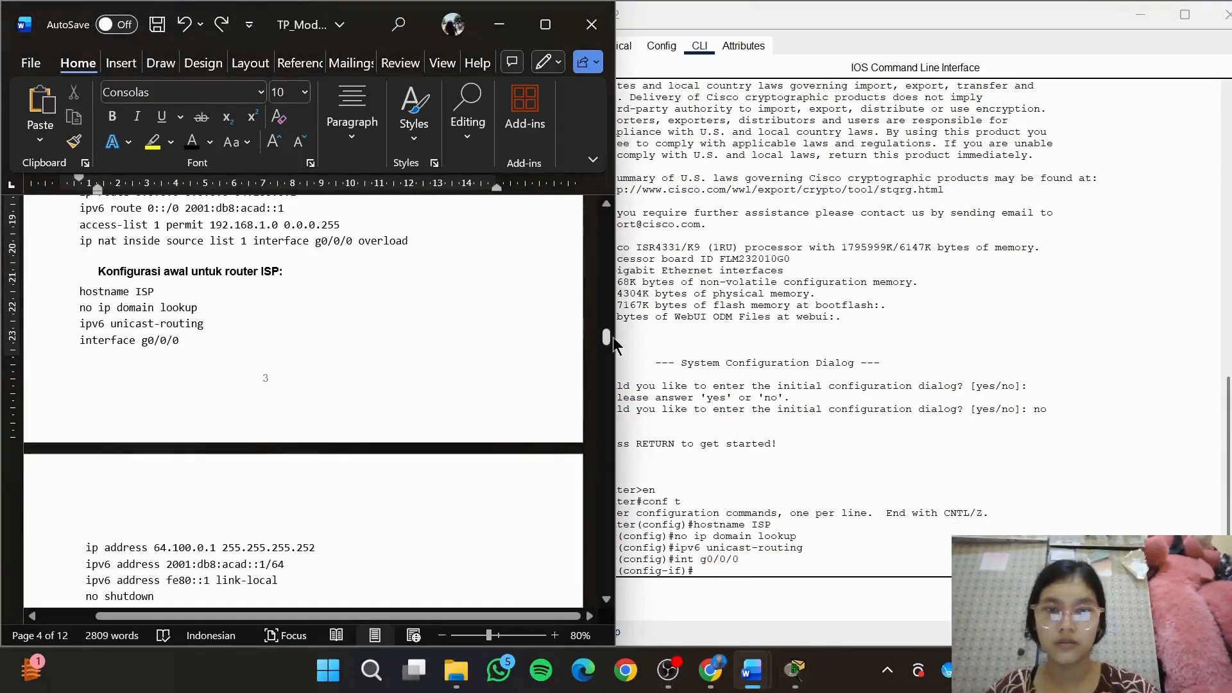
pyautogui.moveTo(606, 338); pyautogui.dragTo(607, 356)
pyautogui.moveTo(337, 334); pyautogui.dragTo(84, 335)
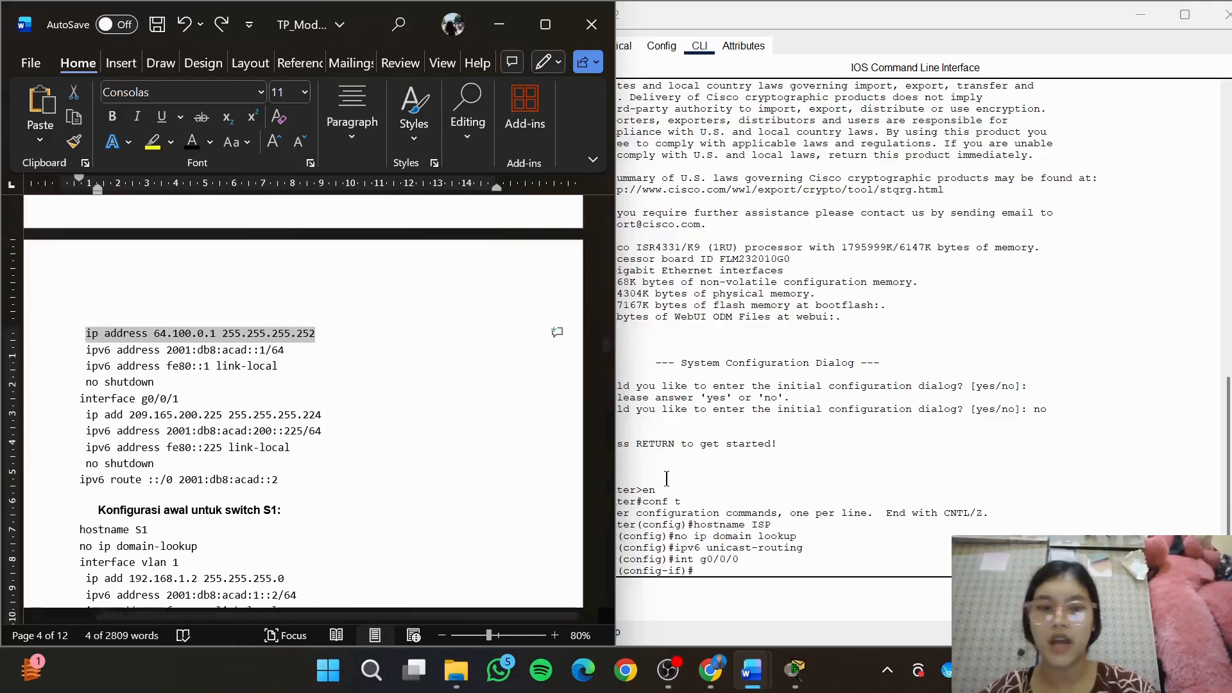
pyautogui.click(726, 575)
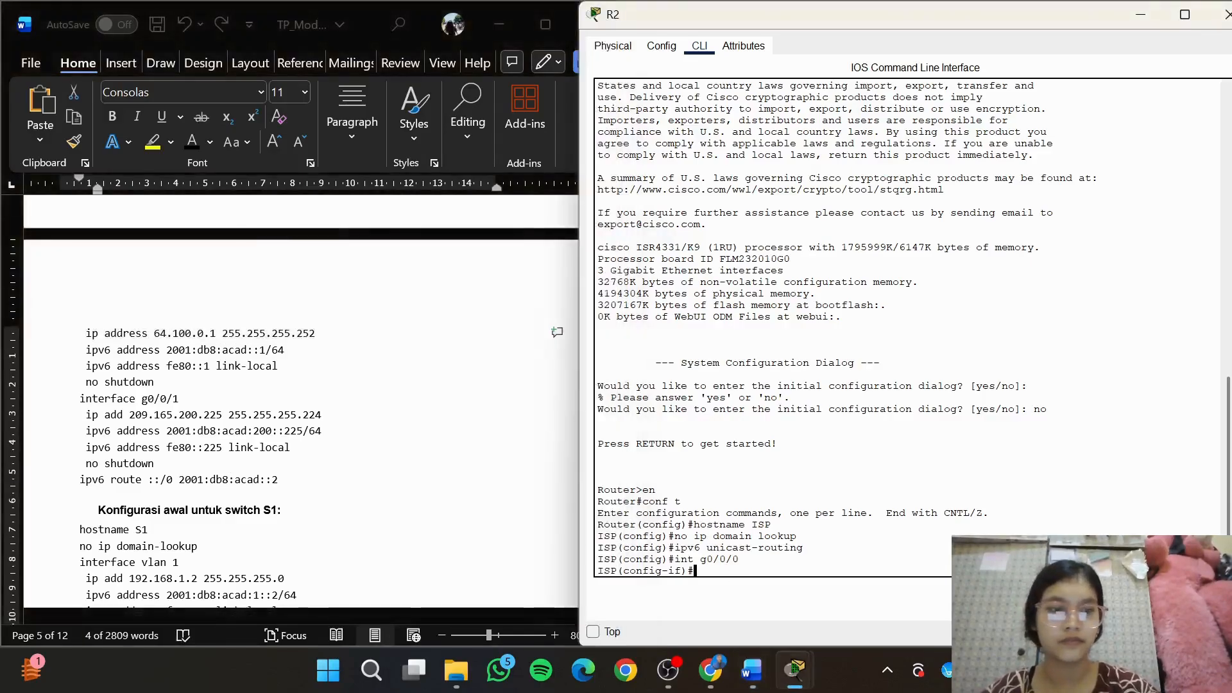
pyautogui.write('ip address 64.100.0.1 255.255.255.252')
pyautogui.press('Return')
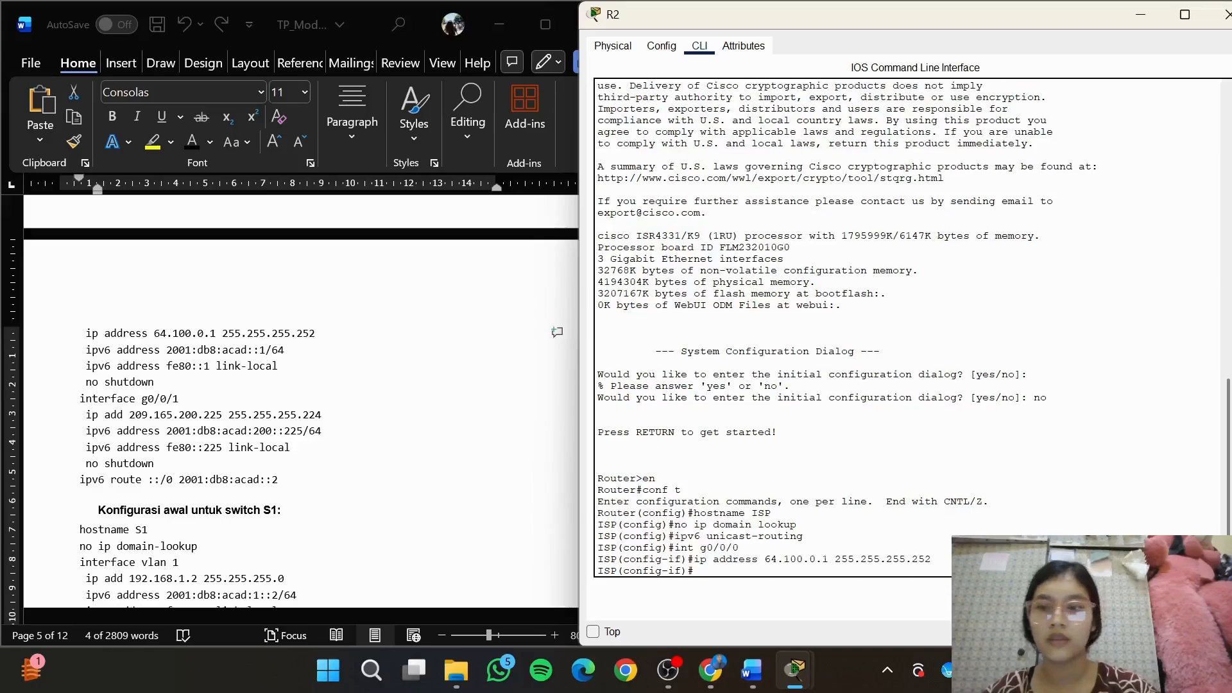
# Copy the global IPv6 command from the module into the ISP router's g0/0/0: ipv6 address 2001:db8:acad::1/64
pyautogui.click(298, 348)
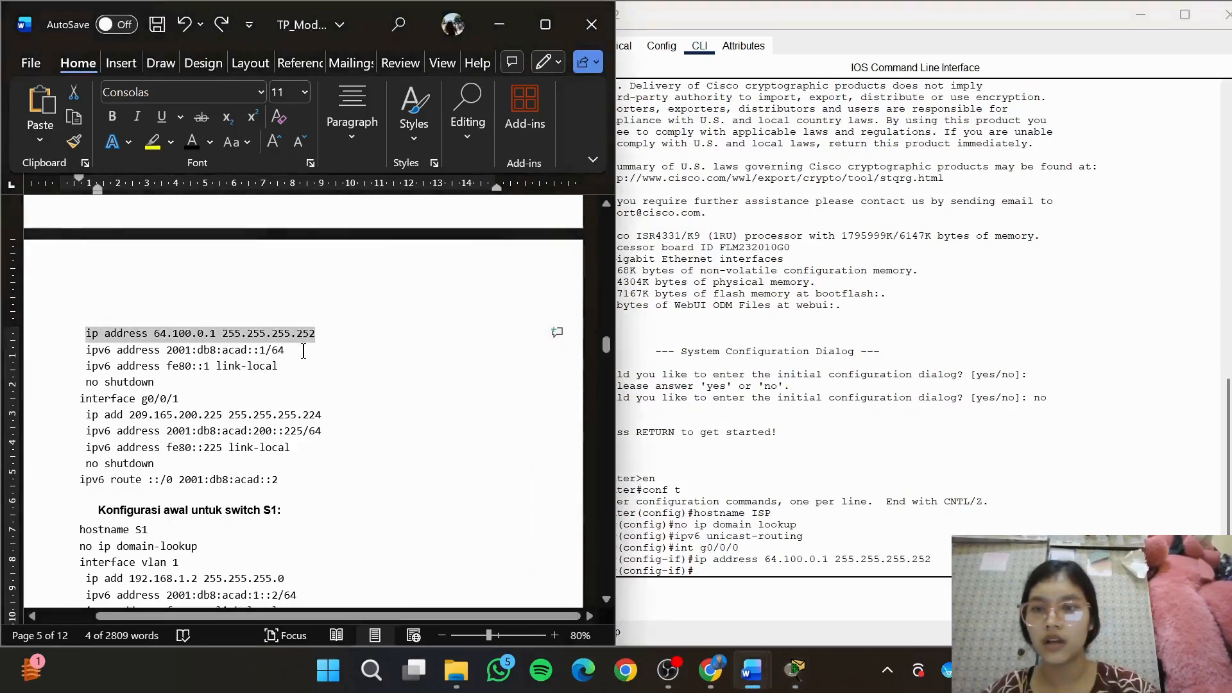
pyautogui.click(303, 351)
pyautogui.moveTo(303, 351); pyautogui.dragTo(69, 351)
pyautogui.hotkey('ctrl', 'c')
pyautogui.click(747, 578)
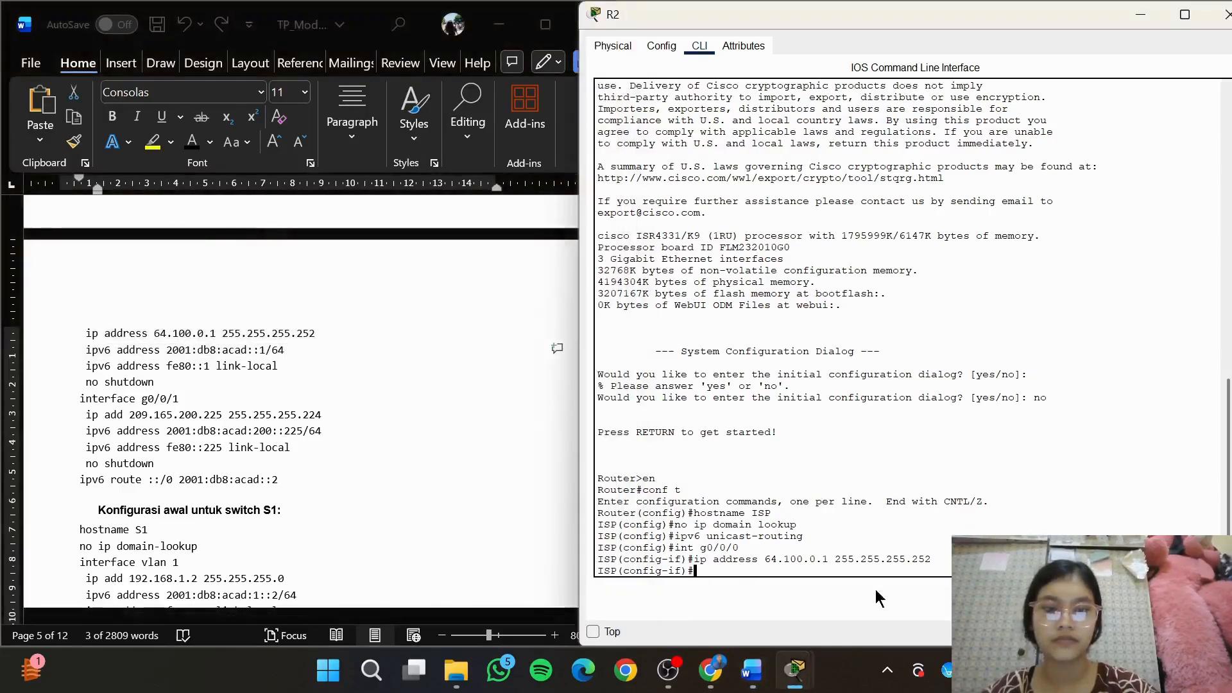
pyautogui.hotkey('ctrl', 'v')
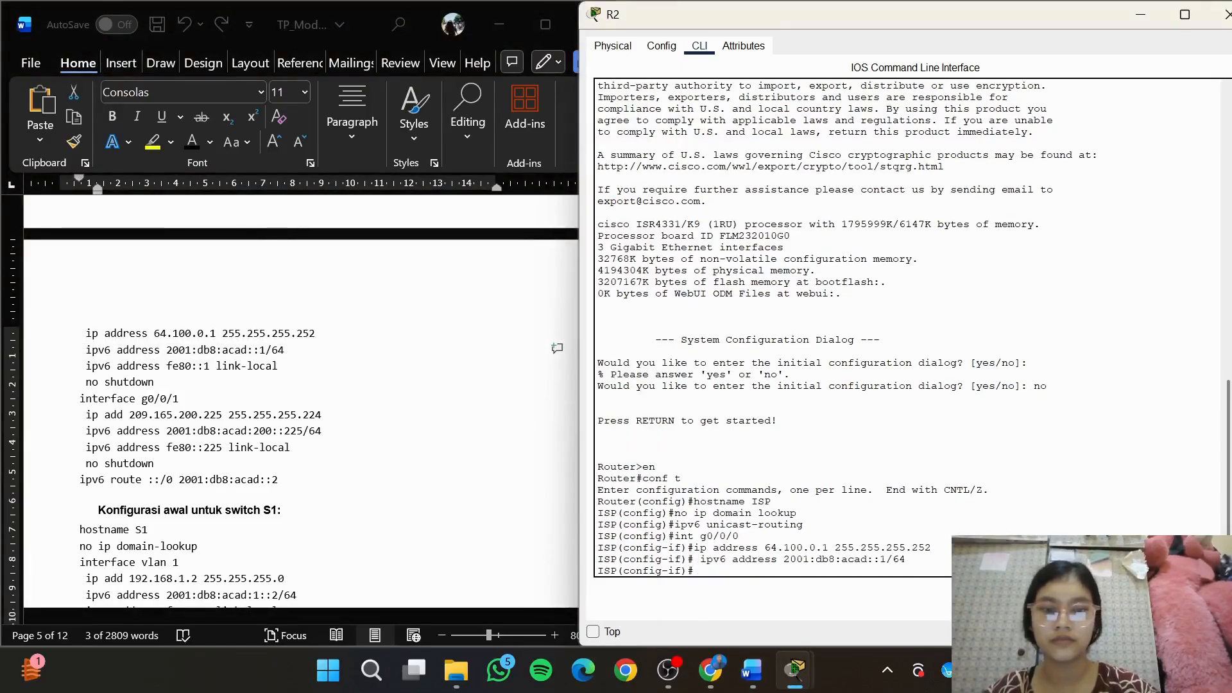
# Copy the link-local command from the module into the ISP router's g0/0/0: ipv6 address fe80::1 link-local
pyautogui.click(302, 373)
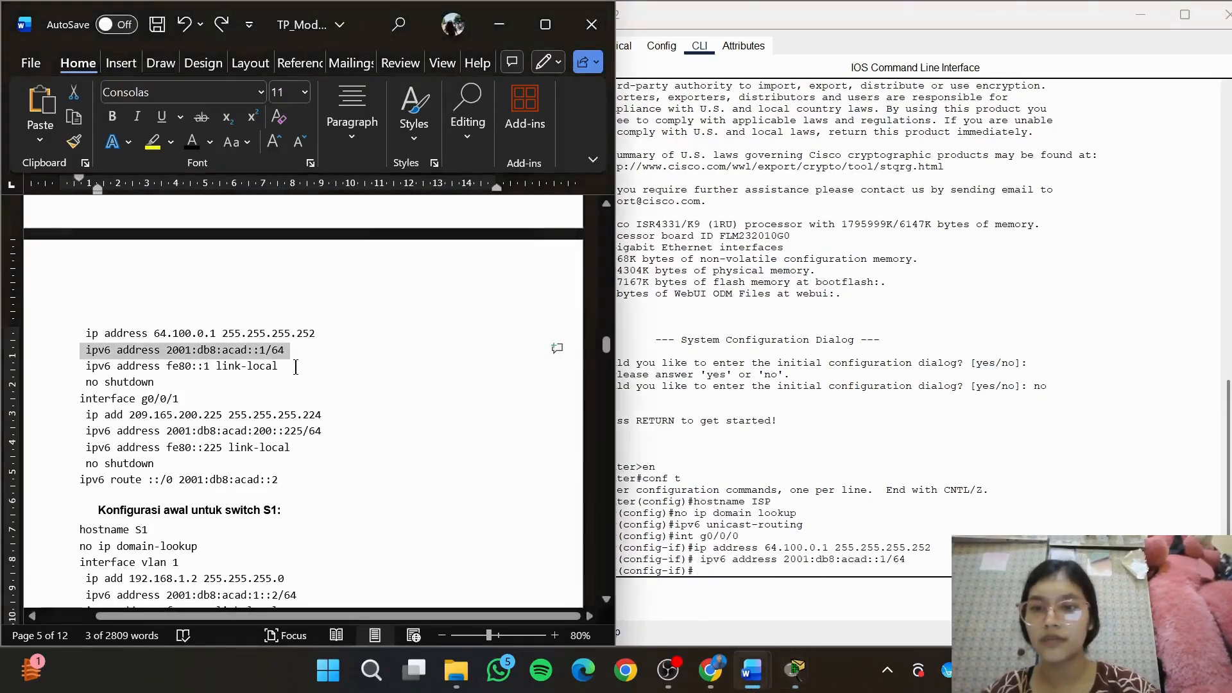
pyautogui.moveTo(295, 366); pyautogui.dragTo(81, 367)
pyautogui.hotkey('ctrl', 'c')
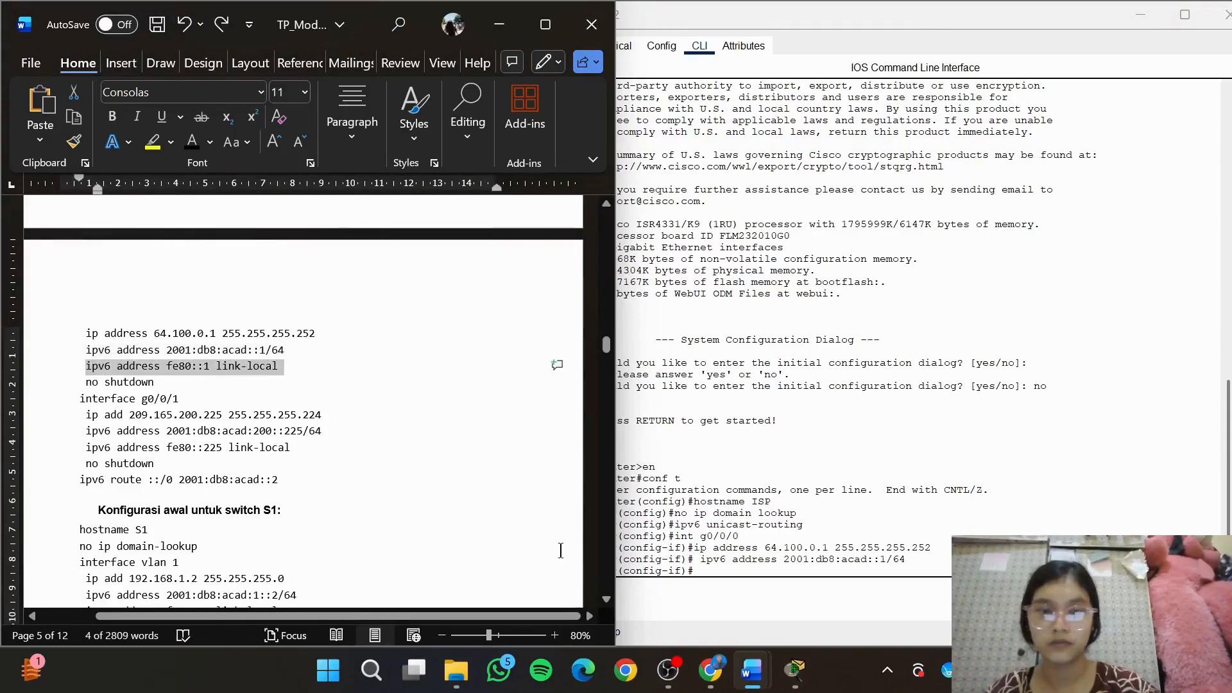
pyautogui.click(738, 576)
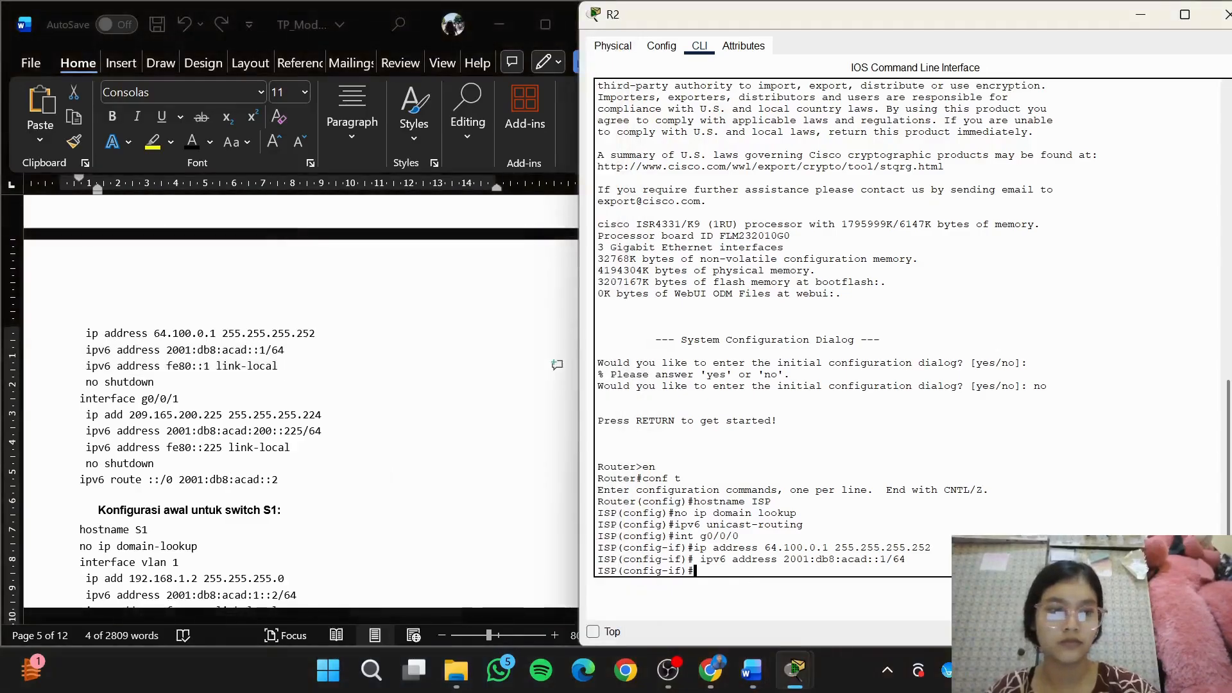
pyautogui.hotkey('ctrl', 'v')
pyautogui.press('Return')
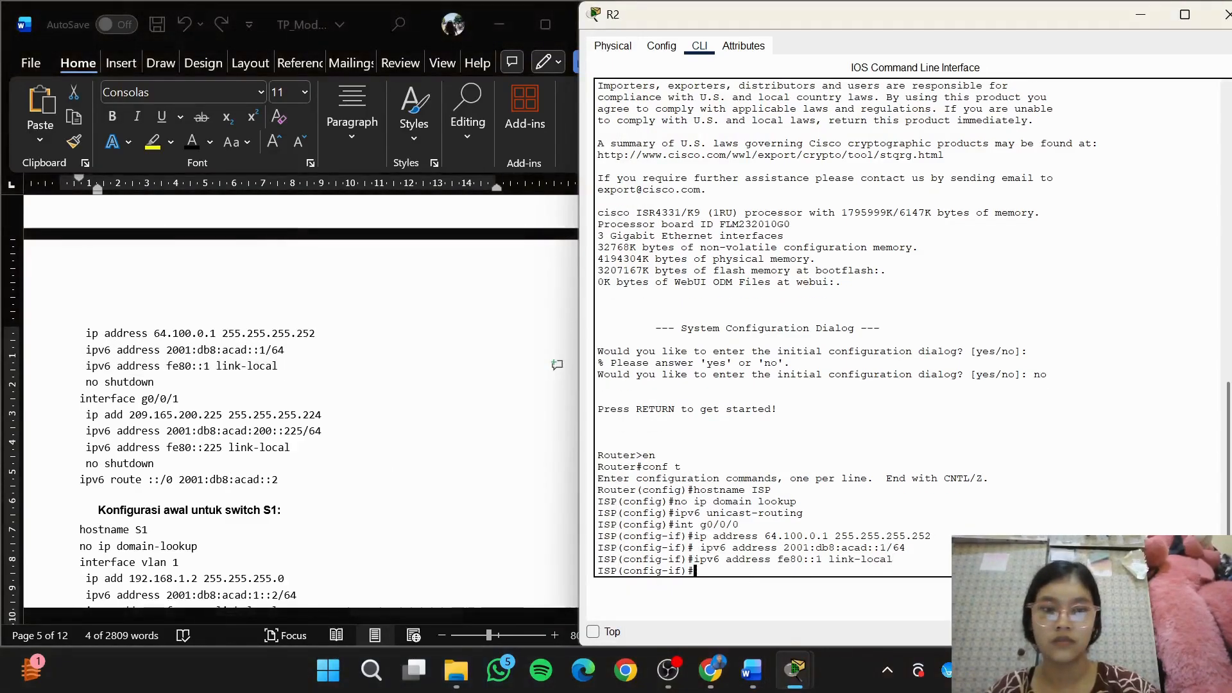
# Activate interface g0/0/0 on the ISP router with no shutdown and return to the prompt
pyautogui.write('no shu')
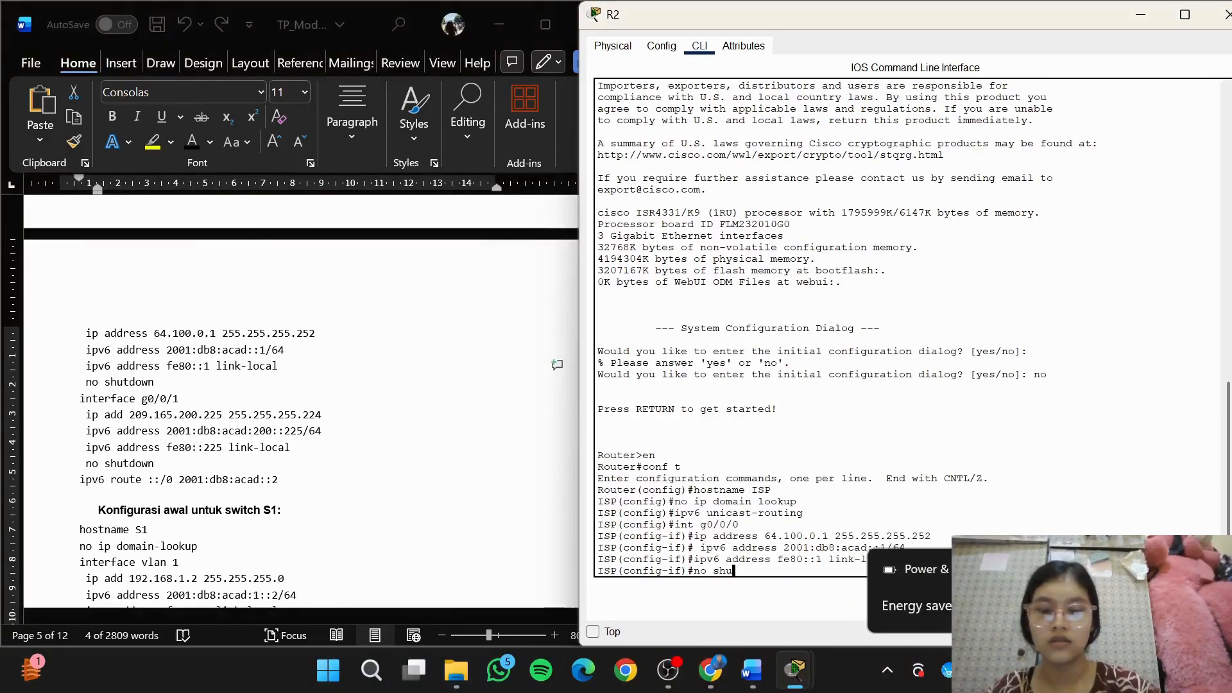
pyautogui.write('tdown')
pyautogui.press('Return')
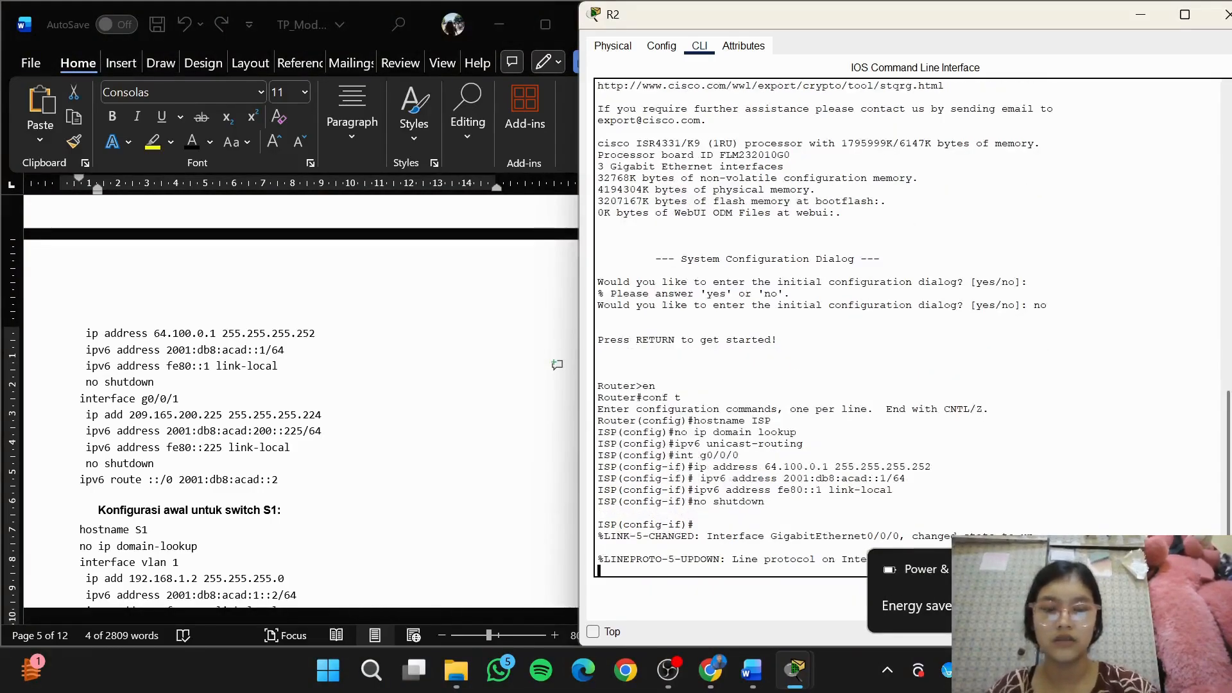
pyautogui.press('Return')
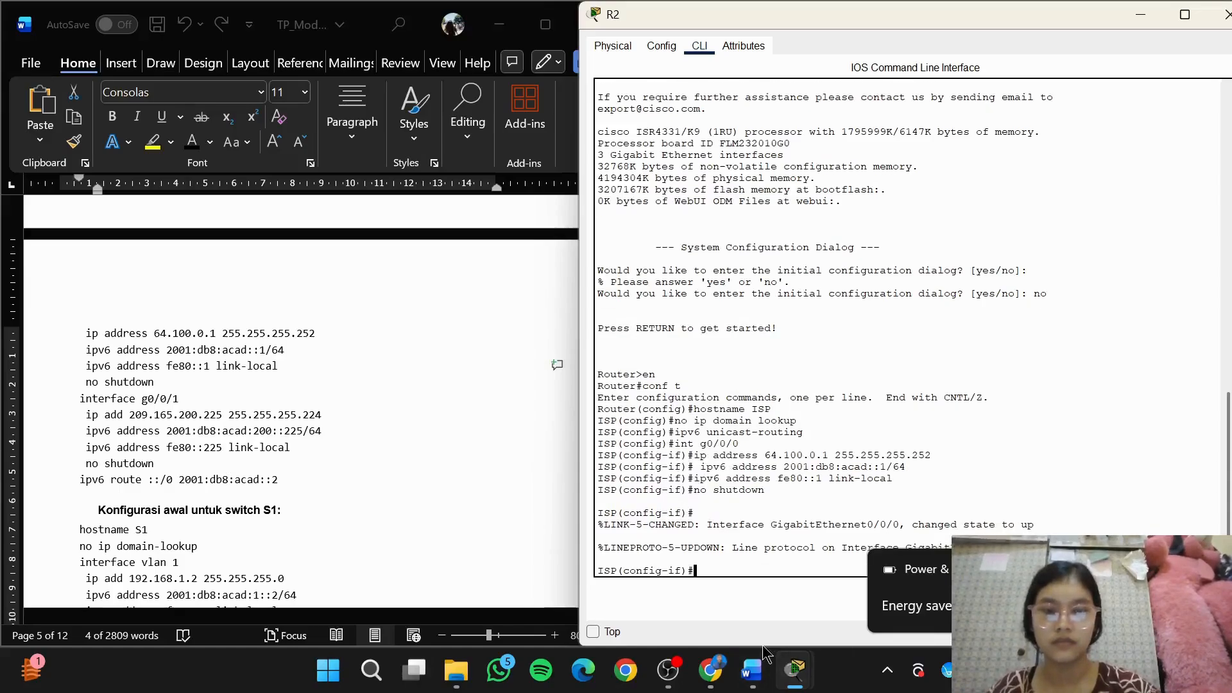
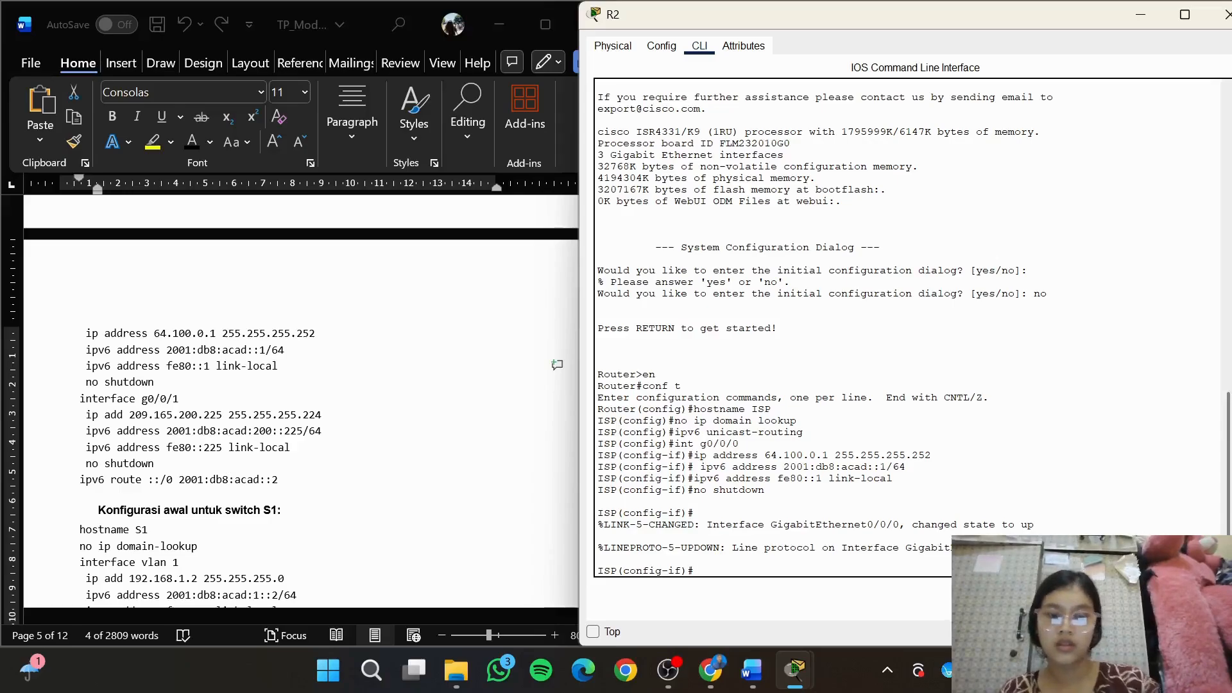
# Enter interface g0/0/1 on the ISP router and copy its IPv4 command from the module: ip add 209.165.200.225 255.255.255.224
pyautogui.write('int')
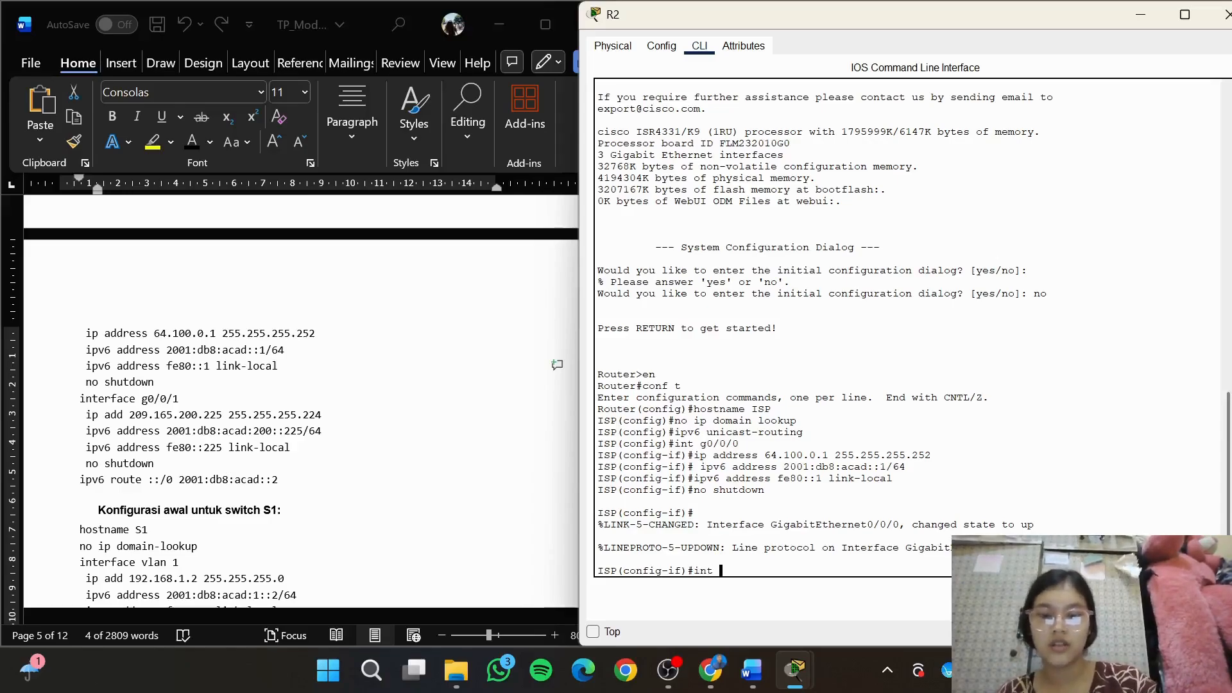
pyautogui.write(' g')
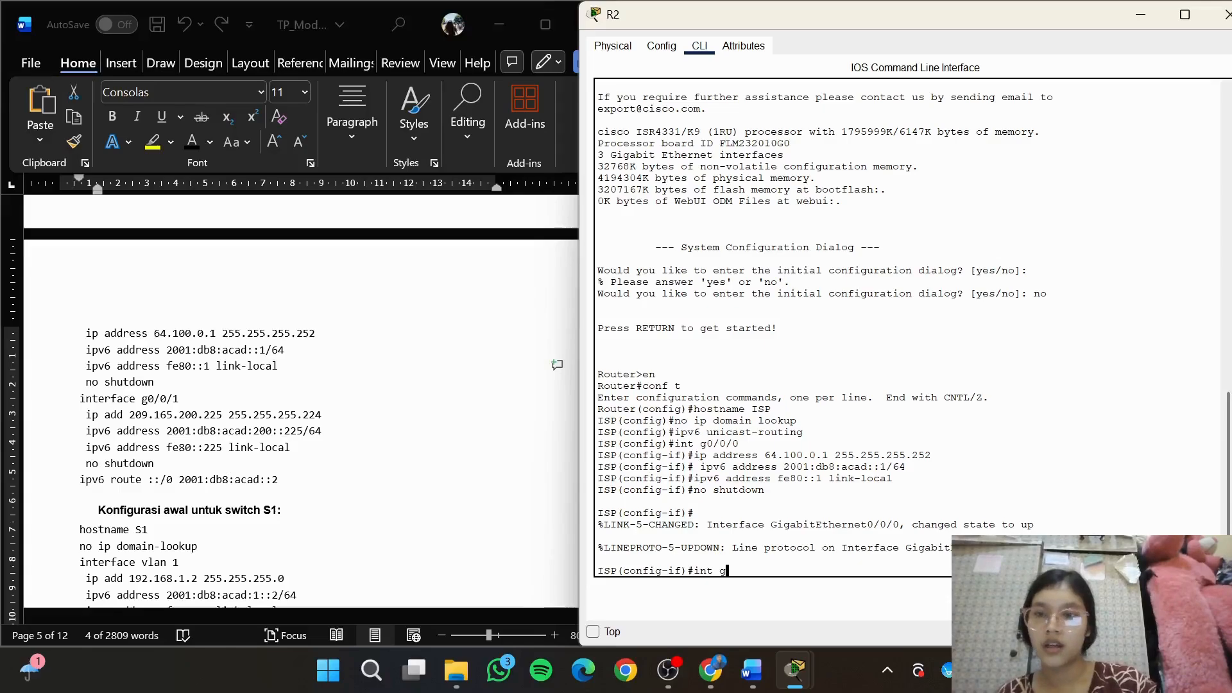
pyautogui.write('0/0/1')
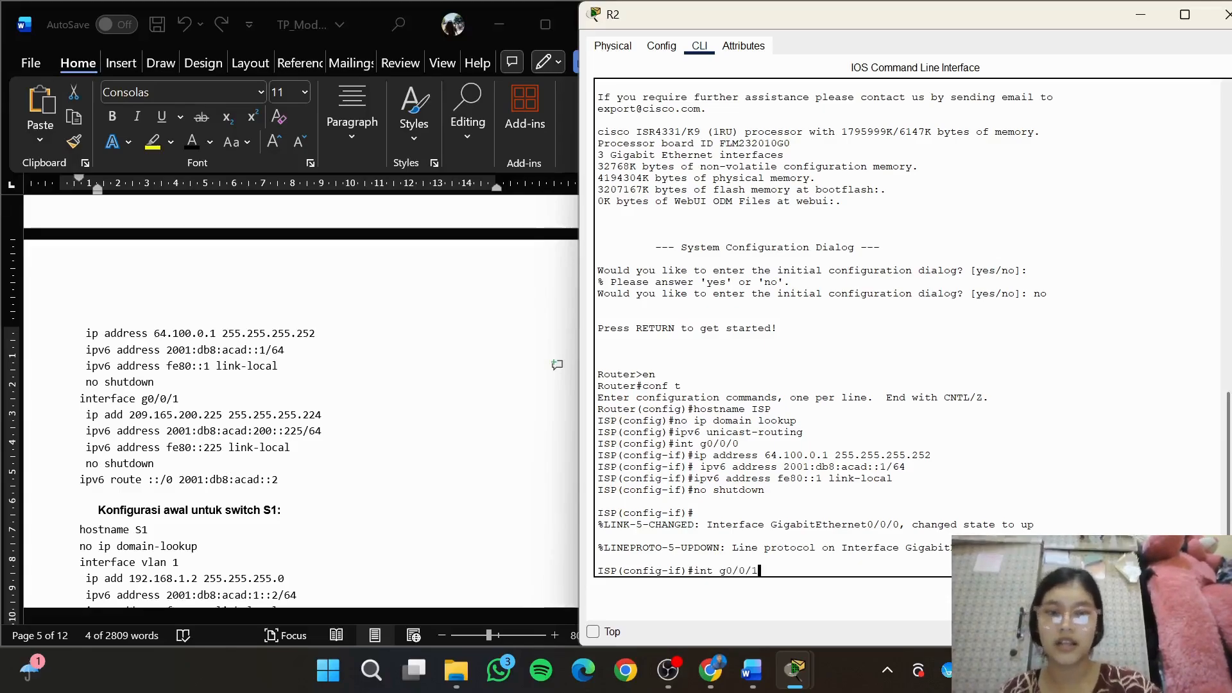
pyautogui.press('Return')
pyautogui.click(276, 396)
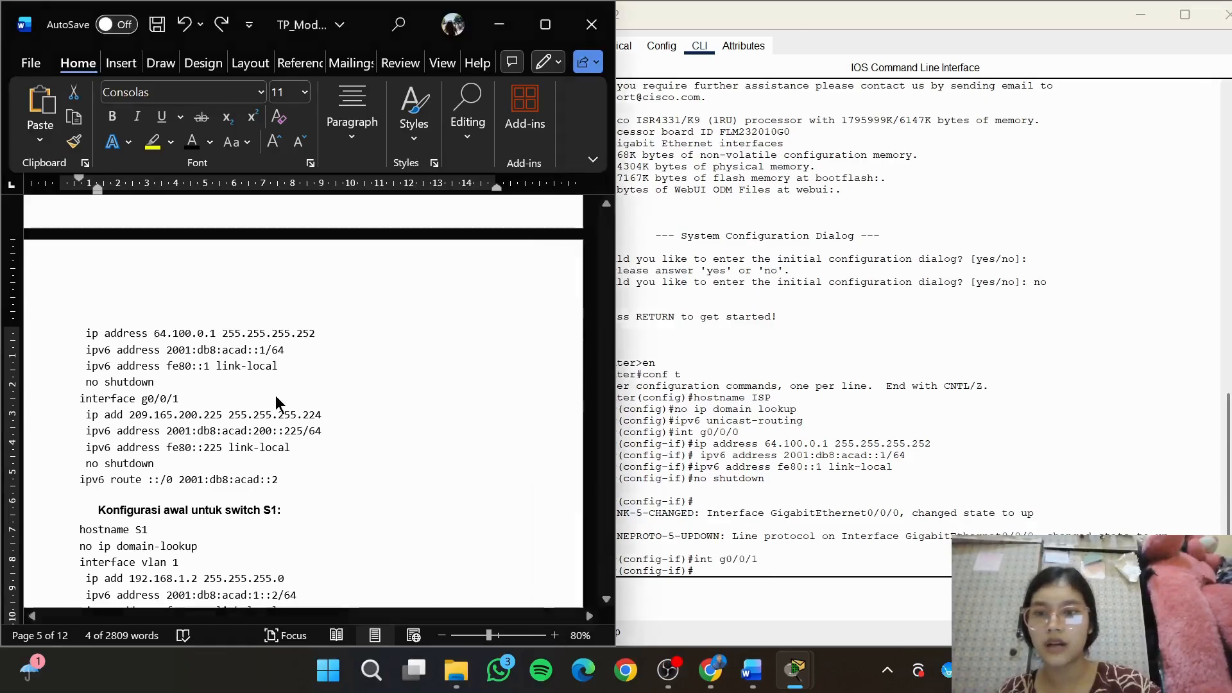
pyautogui.click(338, 417)
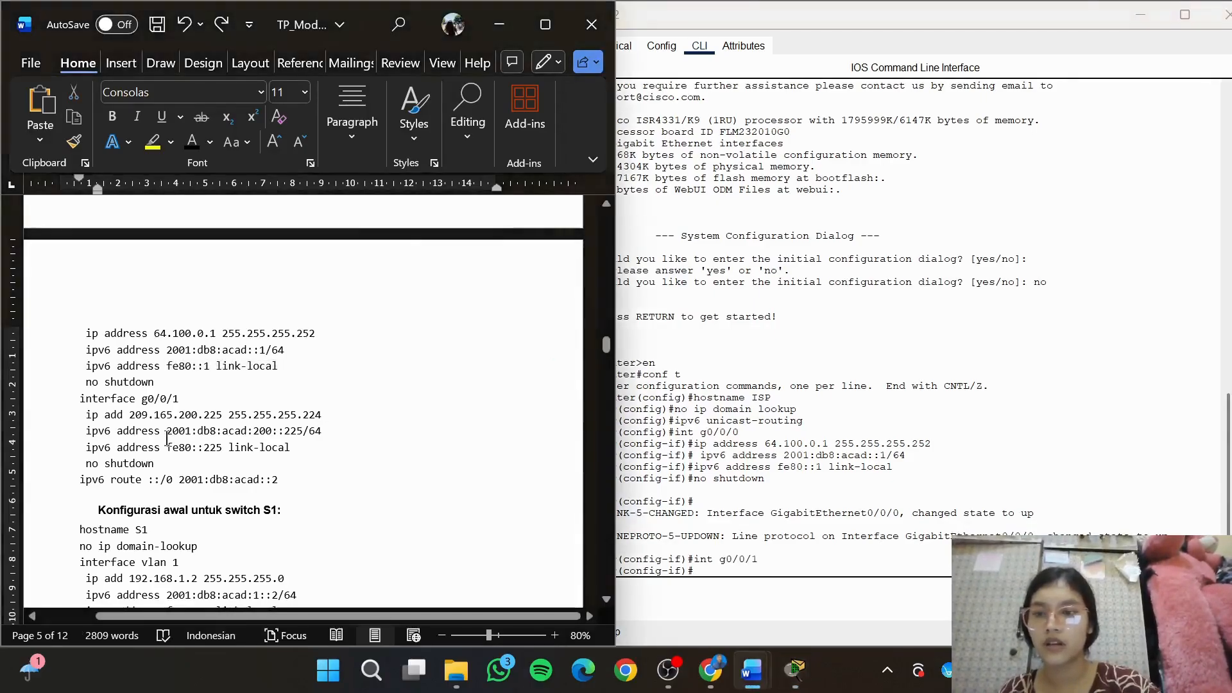
pyautogui.keyDown('shift'); pyautogui.click(89, 420); pyautogui.keyUp('shift')
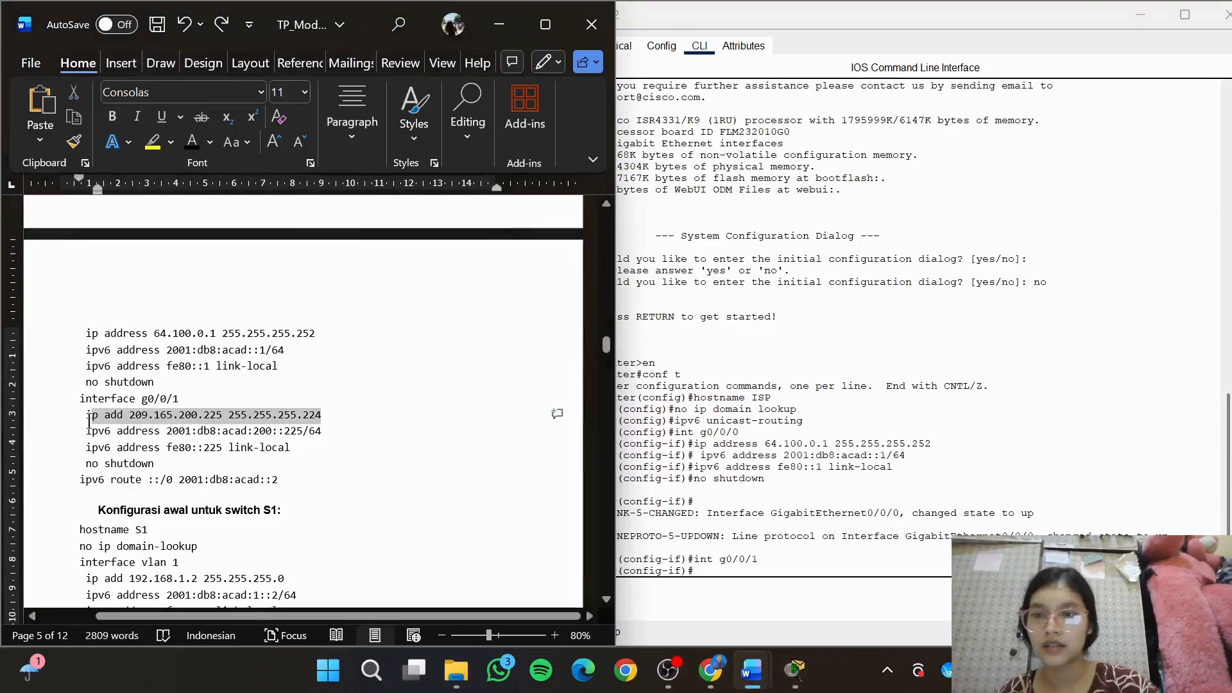
pyautogui.keyDown('shift'); pyautogui.click(86, 420); pyautogui.keyUp('shift')
pyautogui.hotkey('ctrl', 'c')
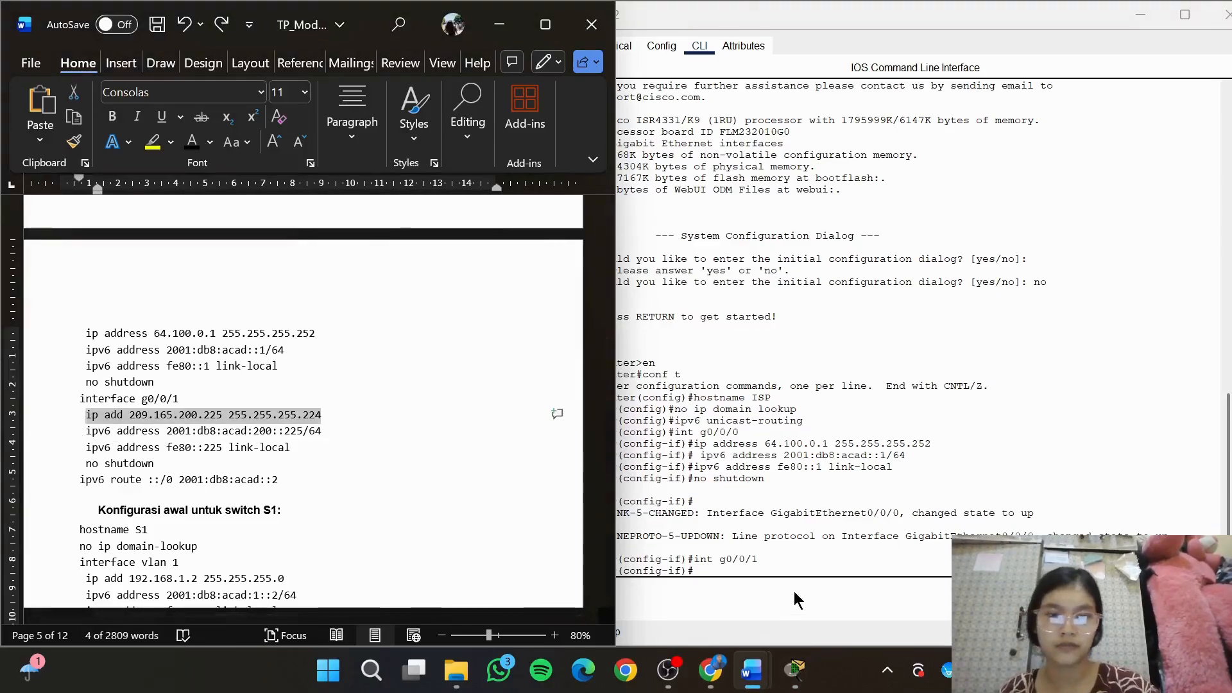
pyautogui.click(795, 591)
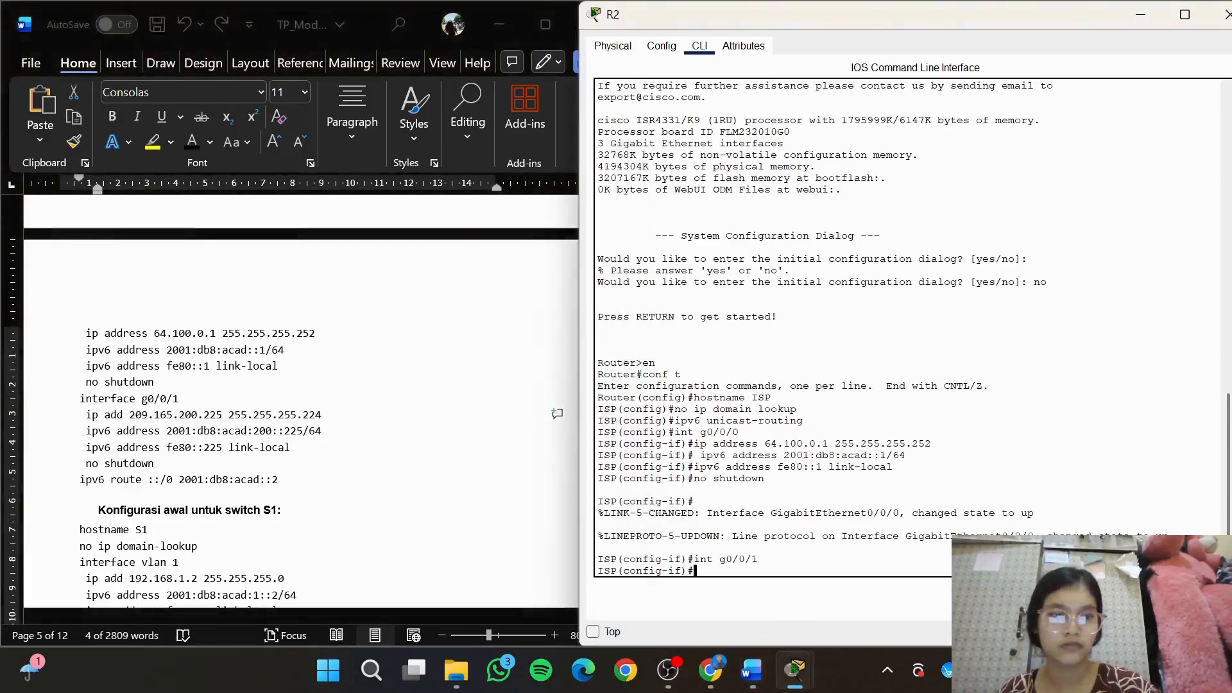
pyautogui.hotkey('ctrl', 'v')
pyautogui.press('Return')
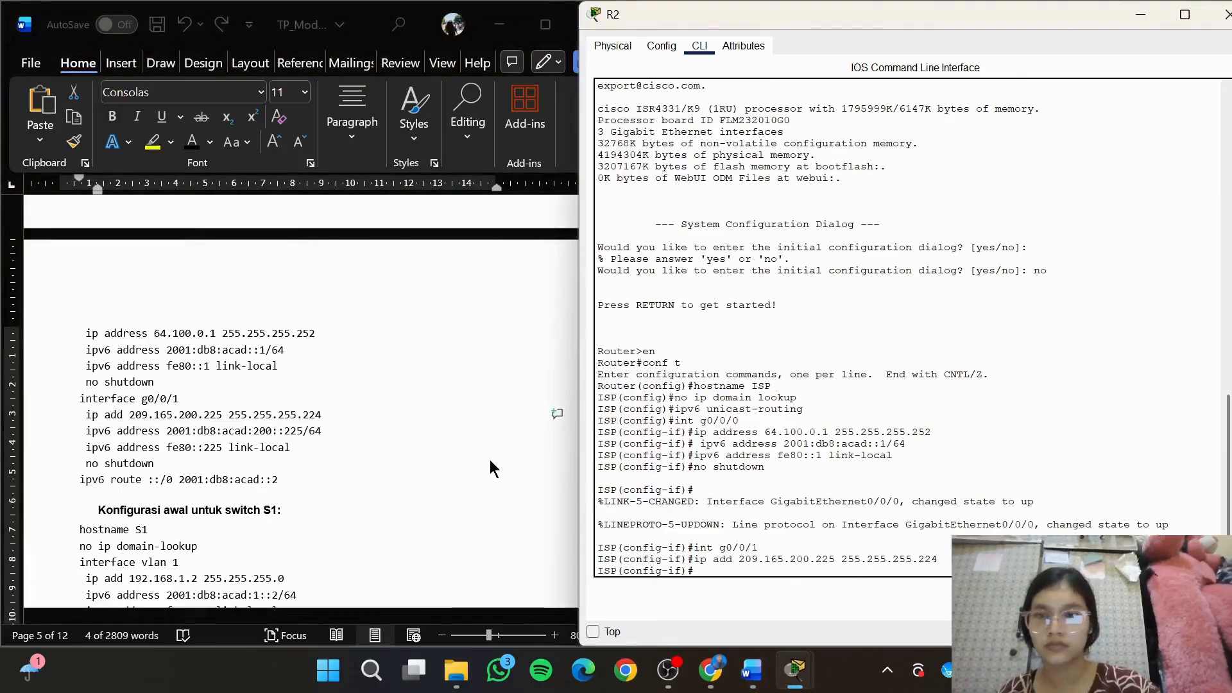
# Copy the global IPv6 command from the module into the ISP router's g0/0/1: ipv6 address 2001:db8:acad:200::225/64
pyautogui.hotkey('alt', 'Tab')
pyautogui.moveTo(336, 434); pyautogui.dragTo(85, 432)
pyautogui.hotkey('ctrl', 'c')
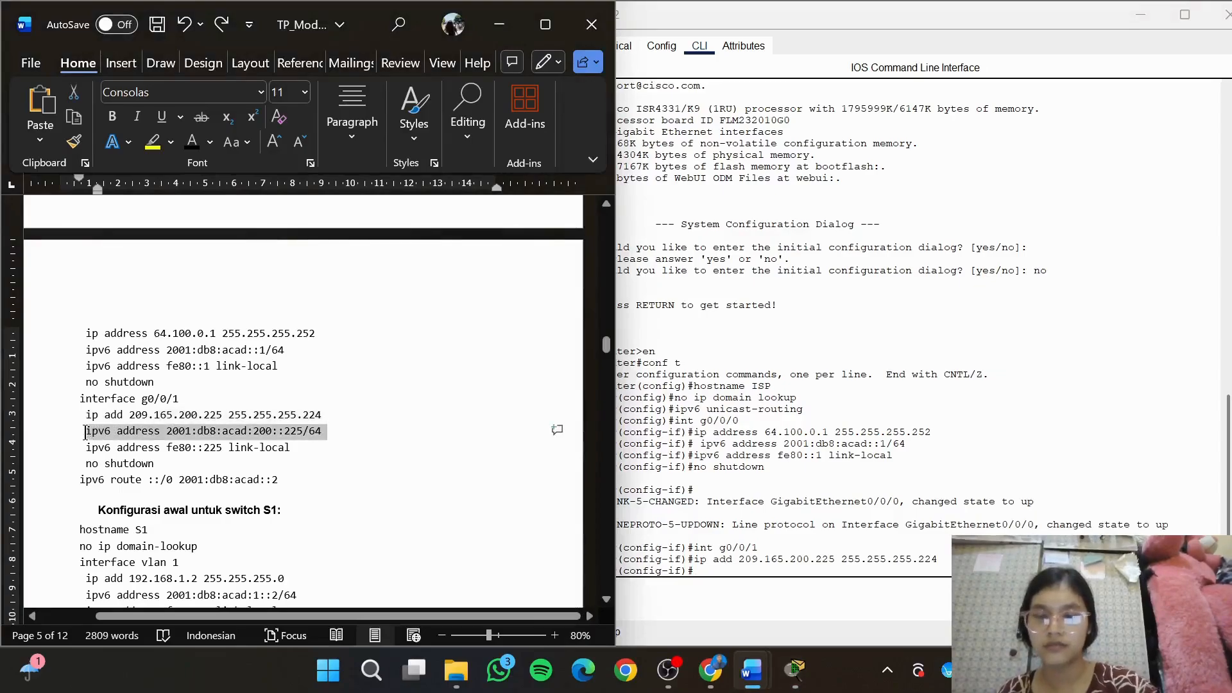
pyautogui.click(724, 573)
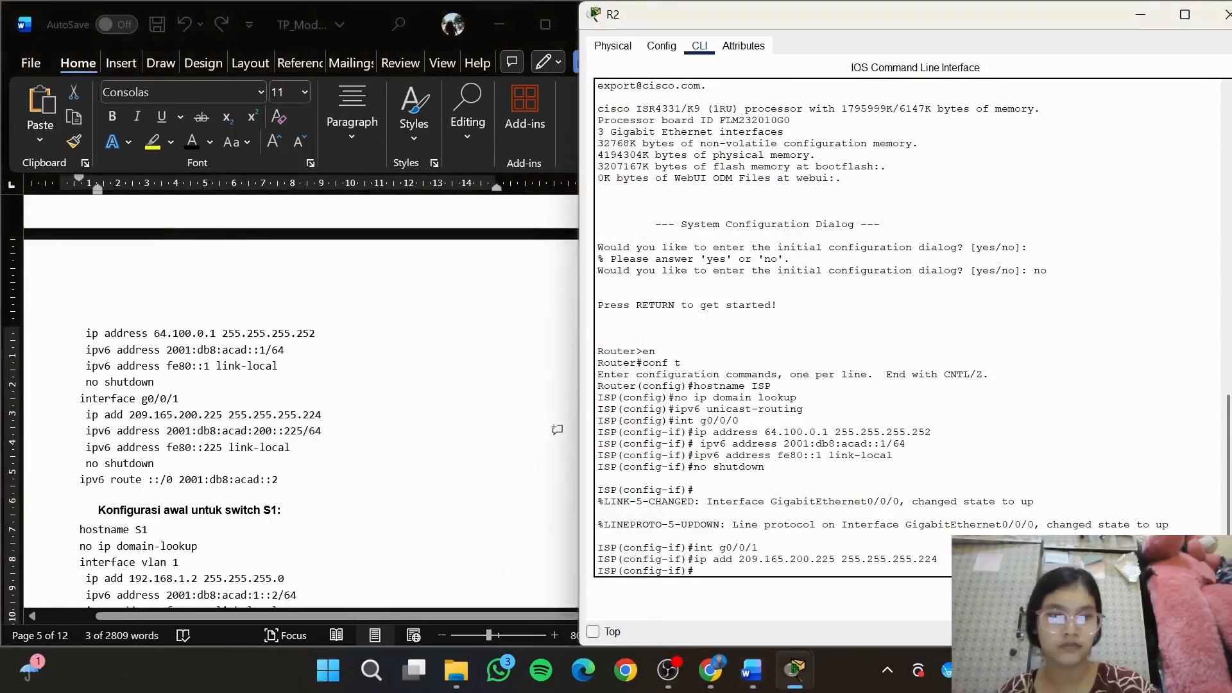
pyautogui.hotkey('ctrl', 'v')
pyautogui.press('Return')
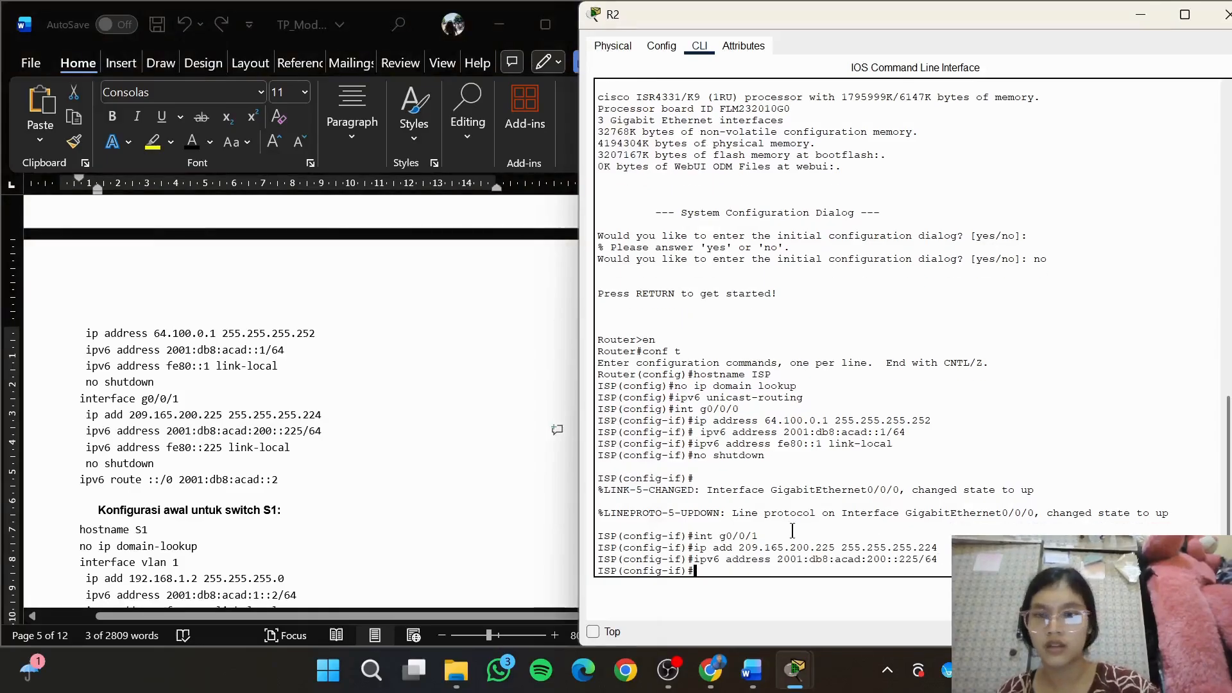
# Copy the link-local command from the module into the ISP router's g0/0/1: ipv6 address fe80::225 link-local
pyautogui.hotkey('alt', 'Tab')
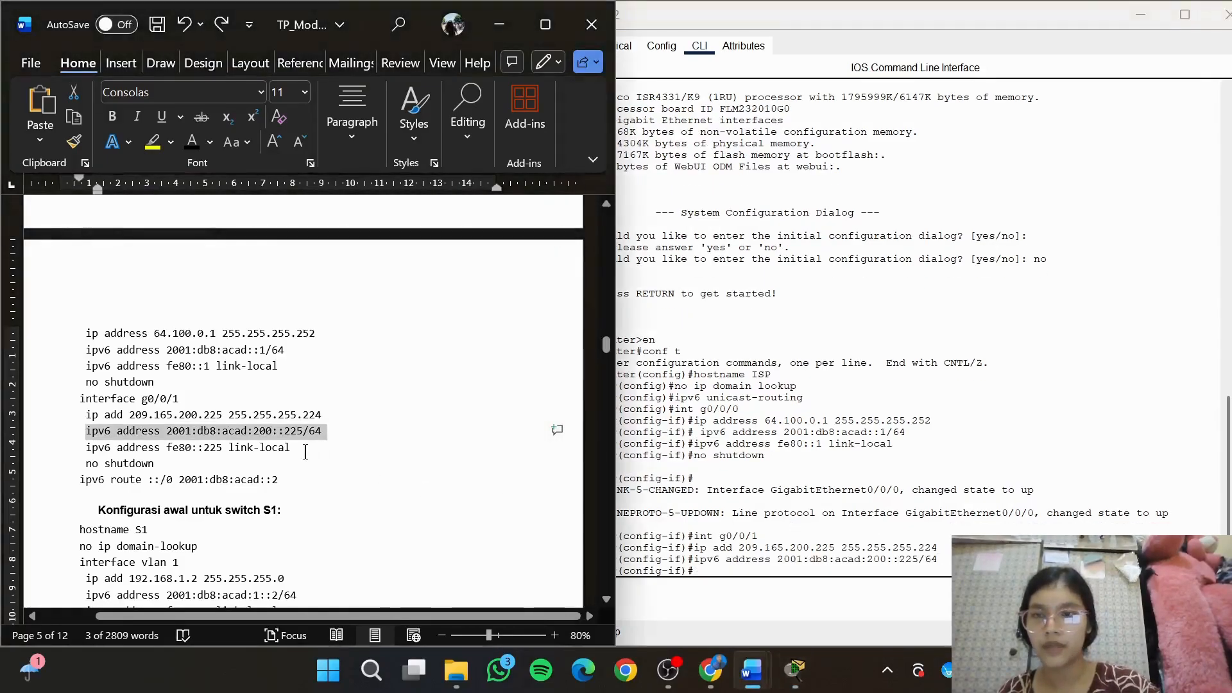
pyautogui.click(306, 452)
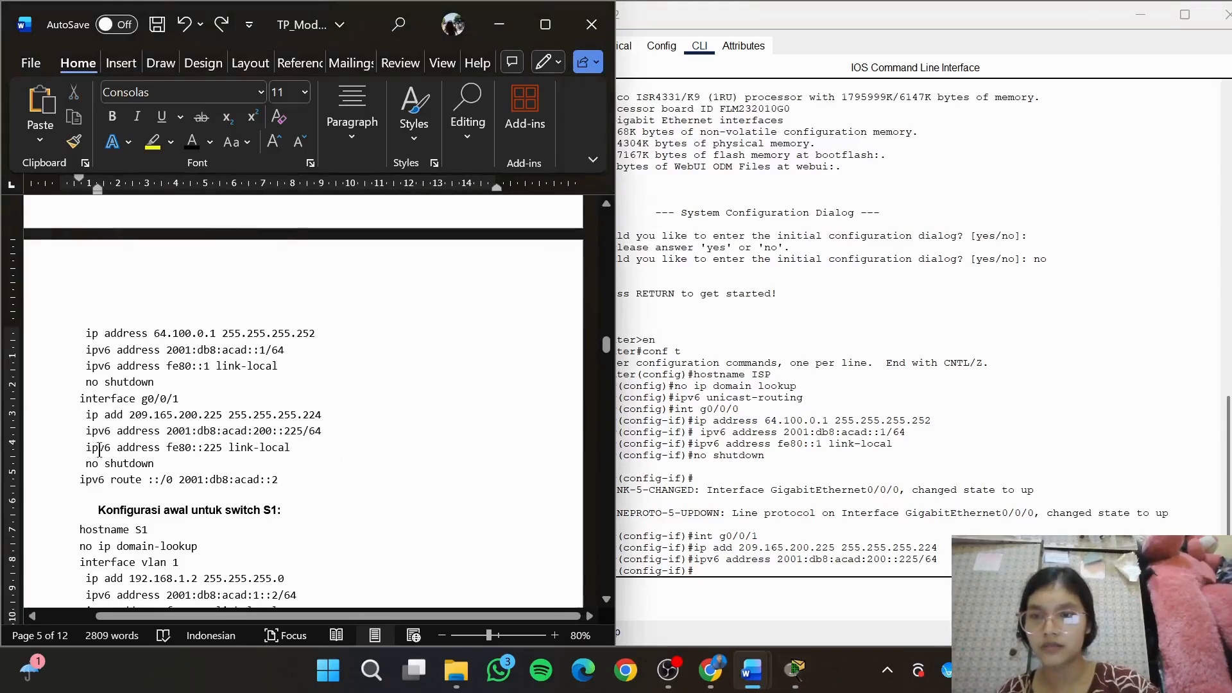
pyautogui.moveTo(86, 447); pyautogui.dragTo(301, 452)
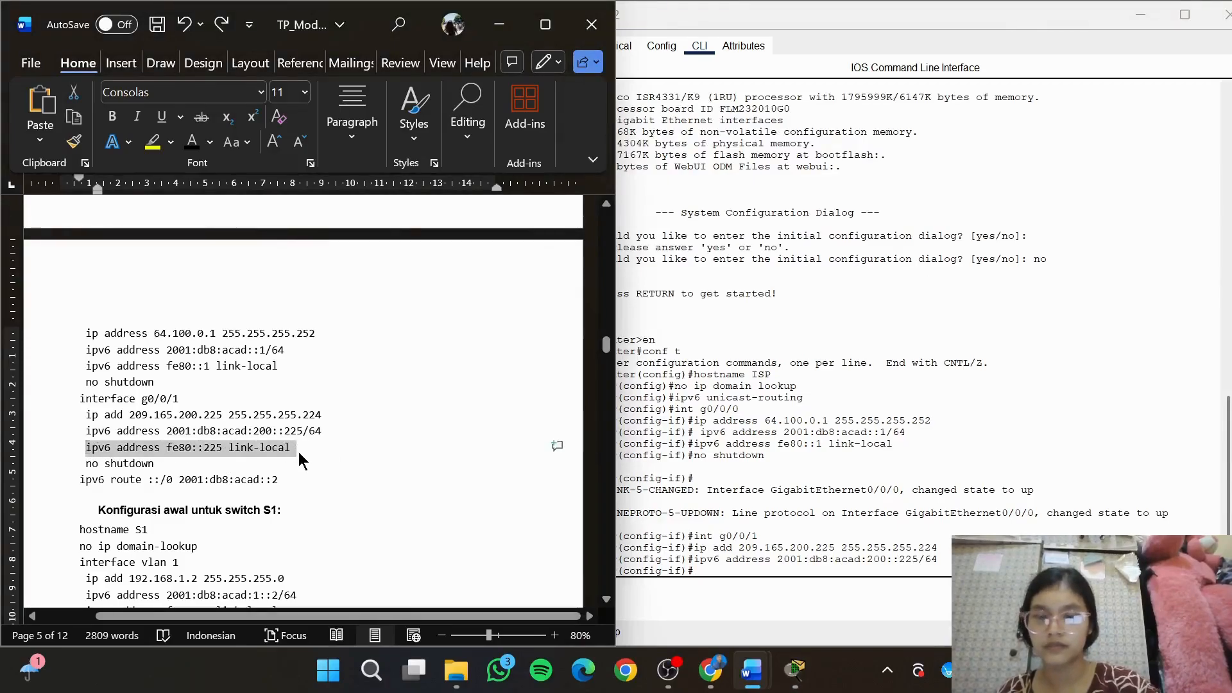
pyautogui.click(779, 611)
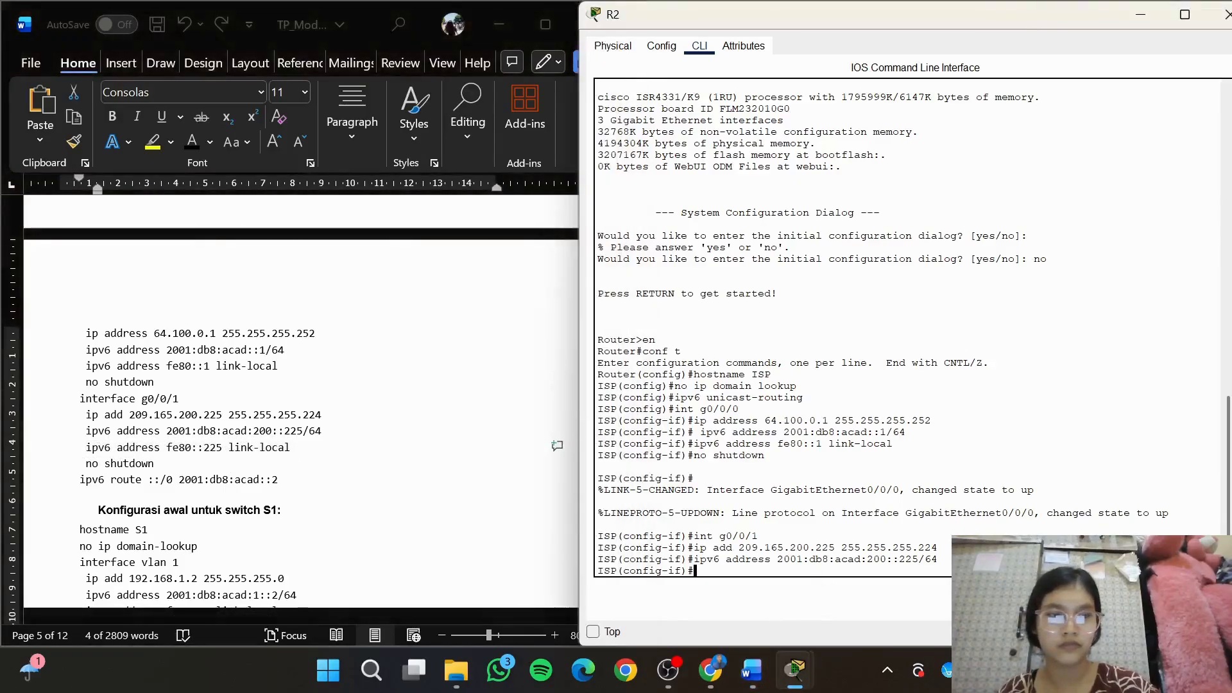
pyautogui.write('ipv6 address fe80::225 link-local')
pyautogui.press('Return')
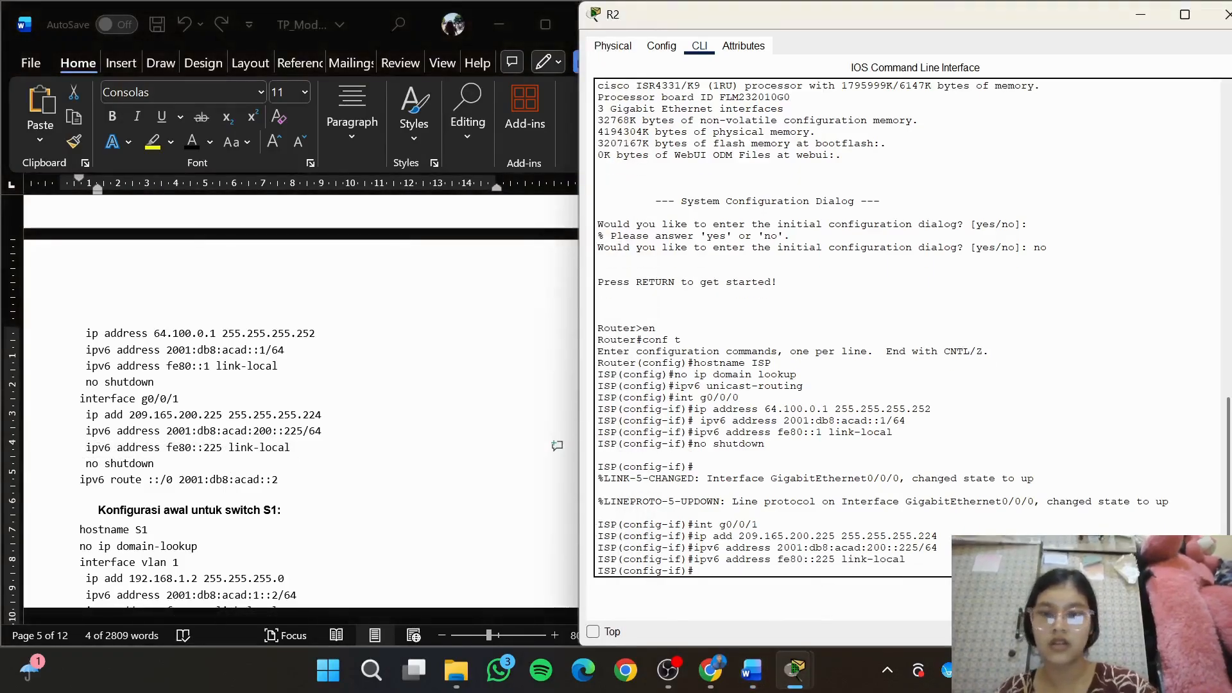
# Activate interface g0/0/1 on the ISP router with no shutdown and return to the prompt
pyautogui.write('no')
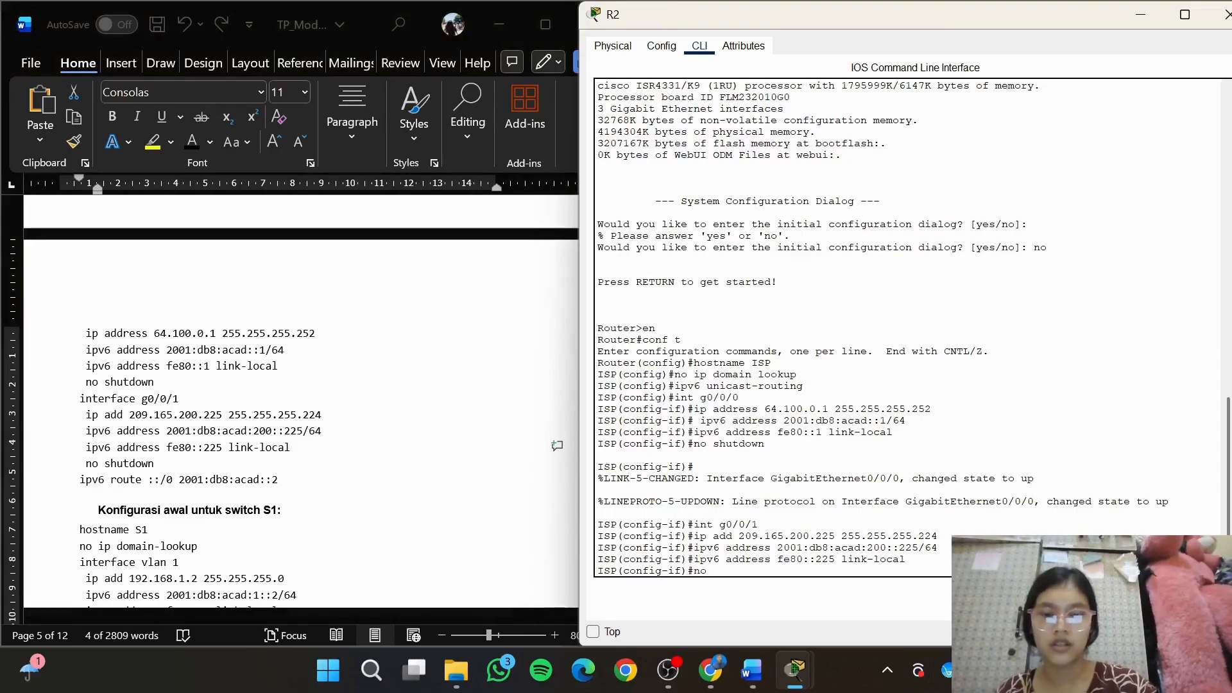
pyautogui.write(' shutdown')
pyautogui.press('Return')
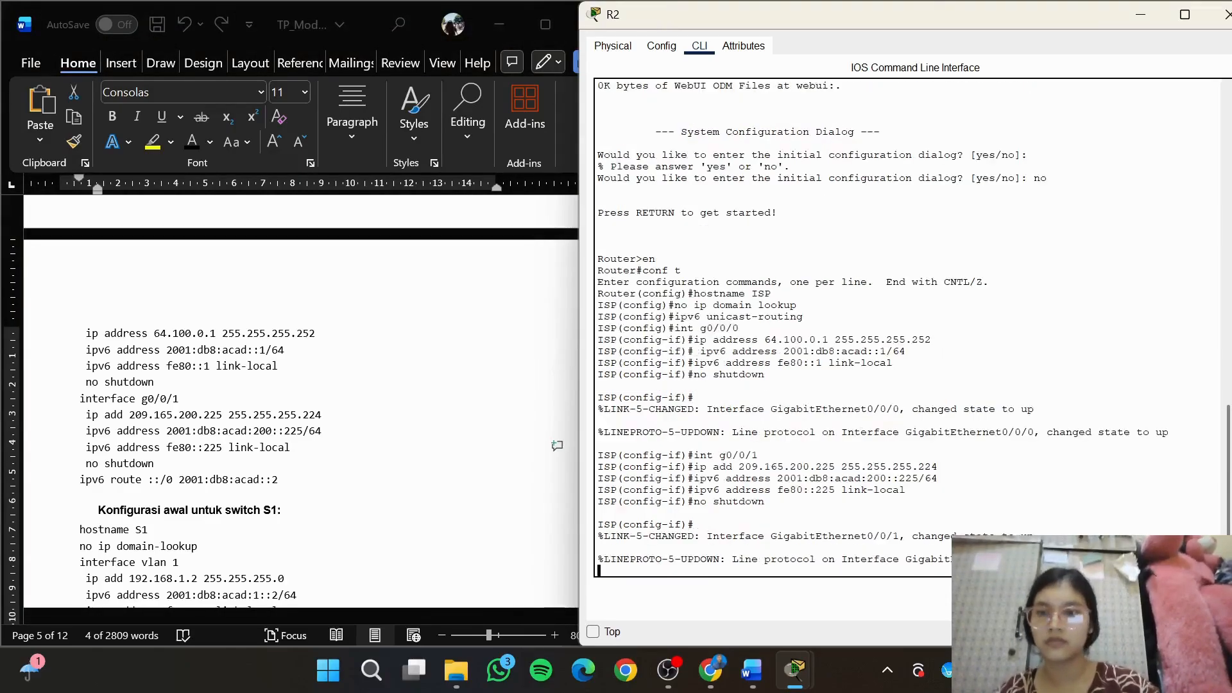
pyautogui.press('Return')
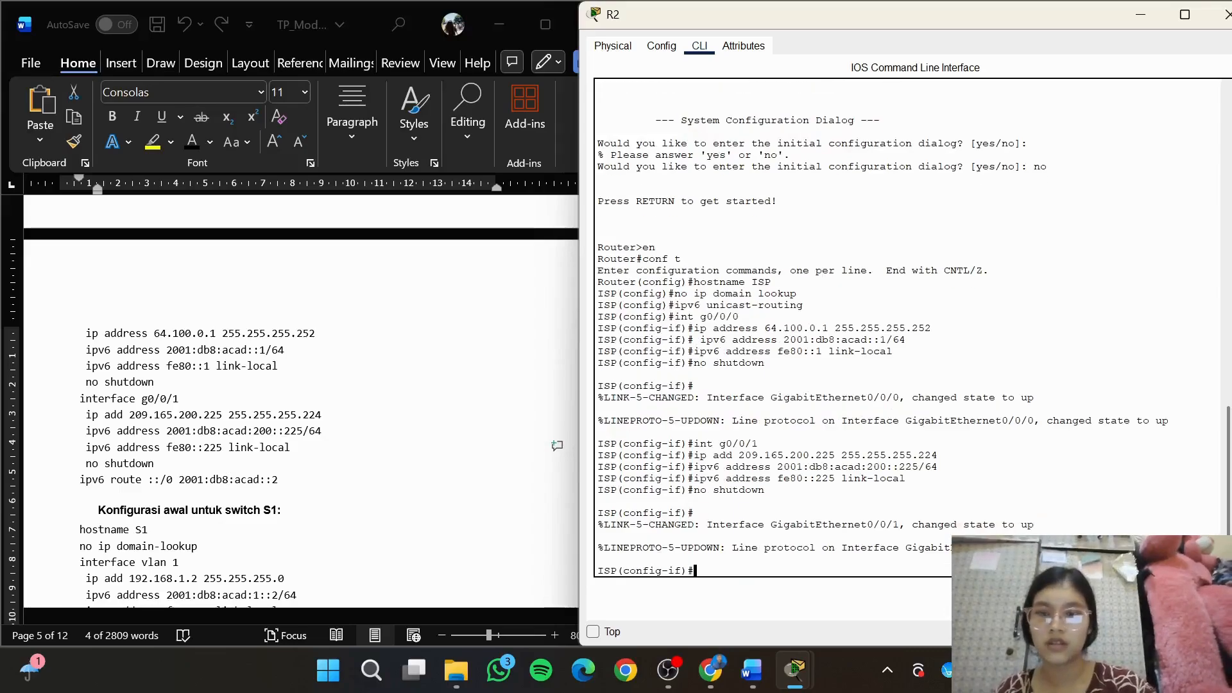
# Add a default IPv6 route on the ISP router with ipv6 route ::/0 2001:dbc:acad::2
pyautogui.write('ipv6 ro')
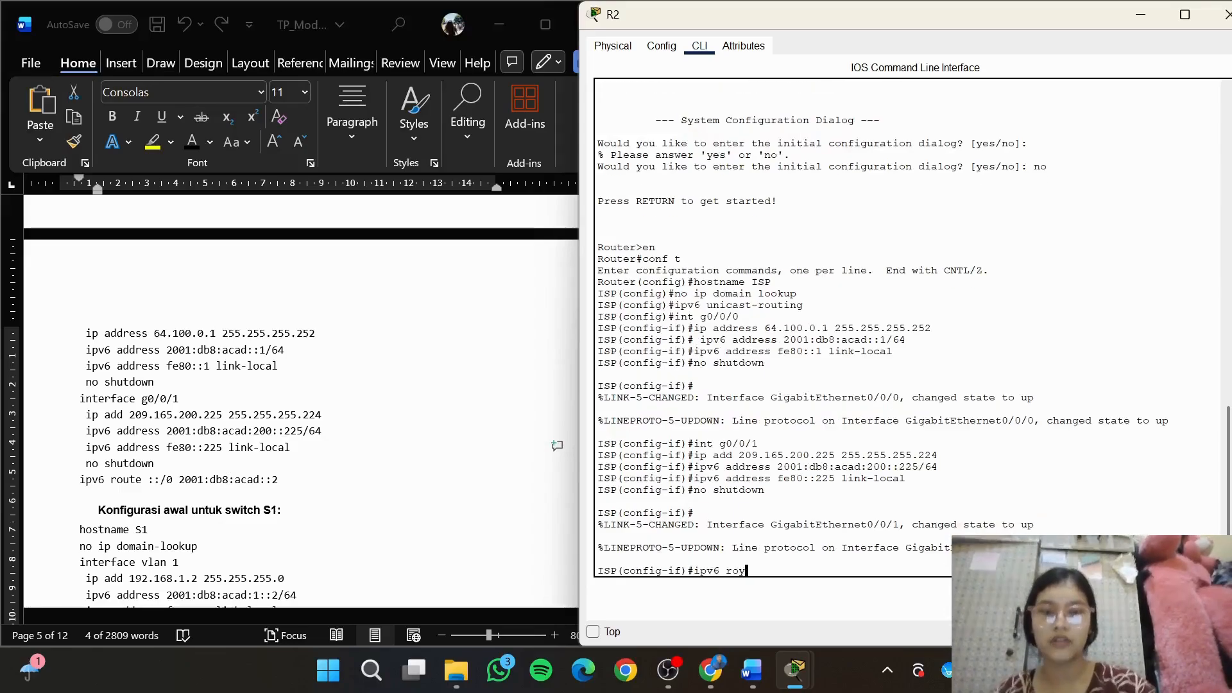
pyautogui.write('ute ::')
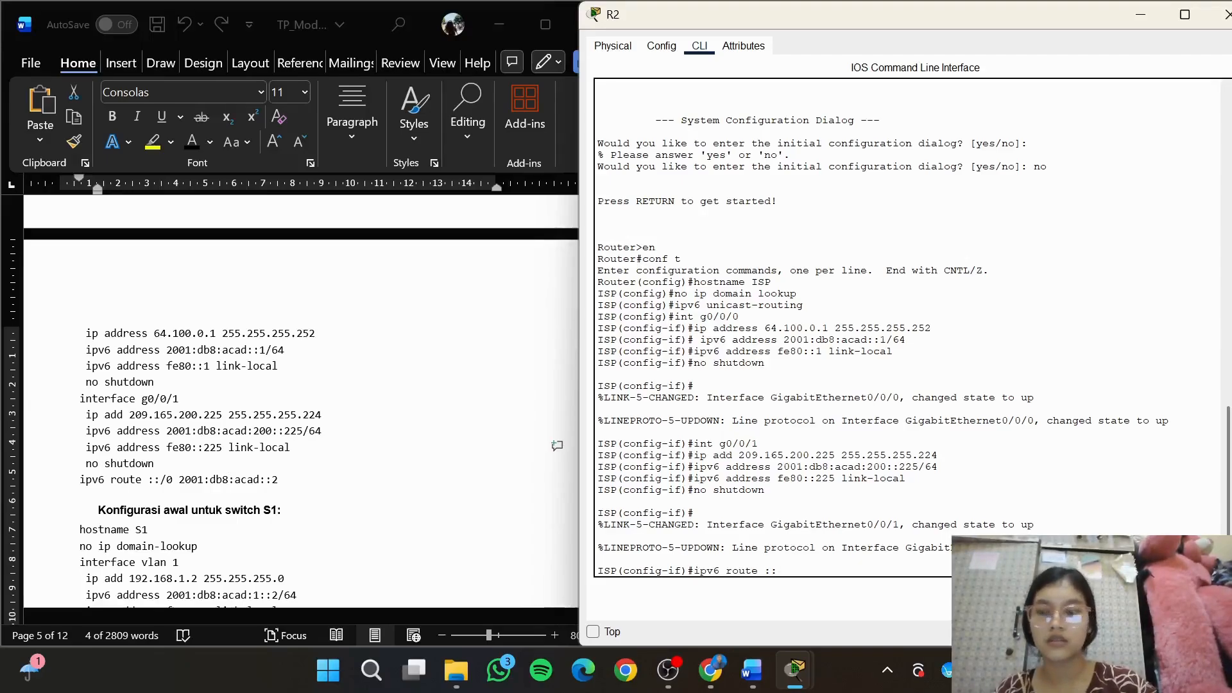
pyautogui.write('/0')
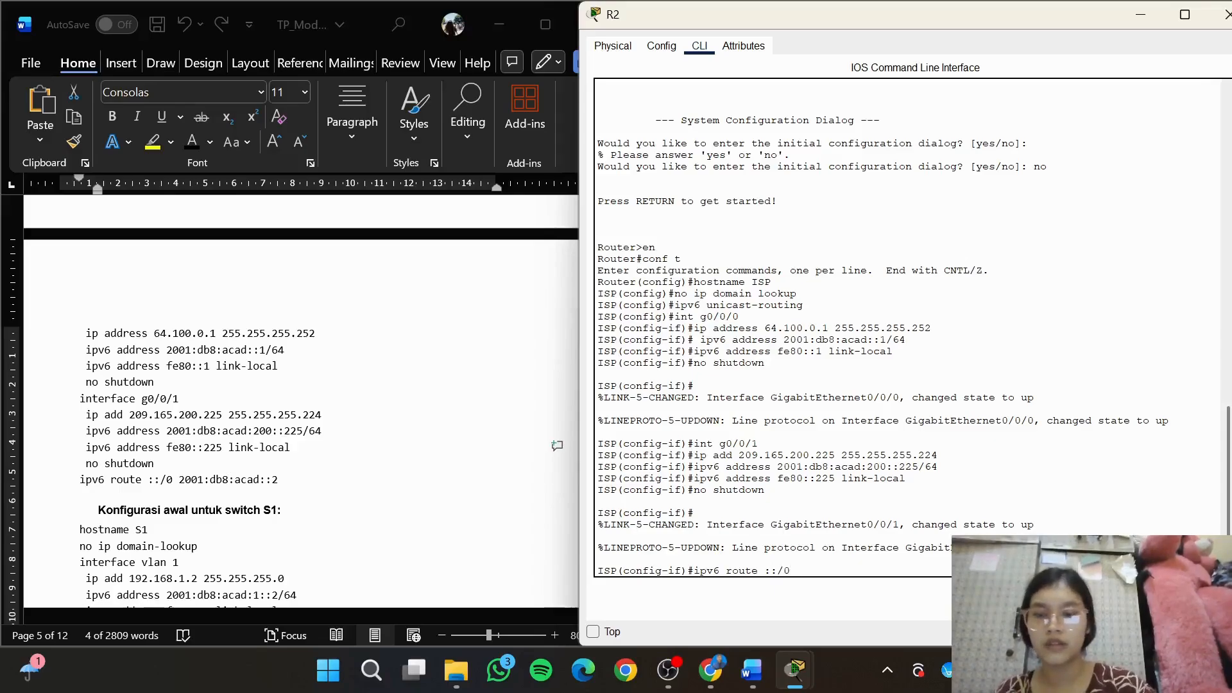
pyautogui.write(' 2001')
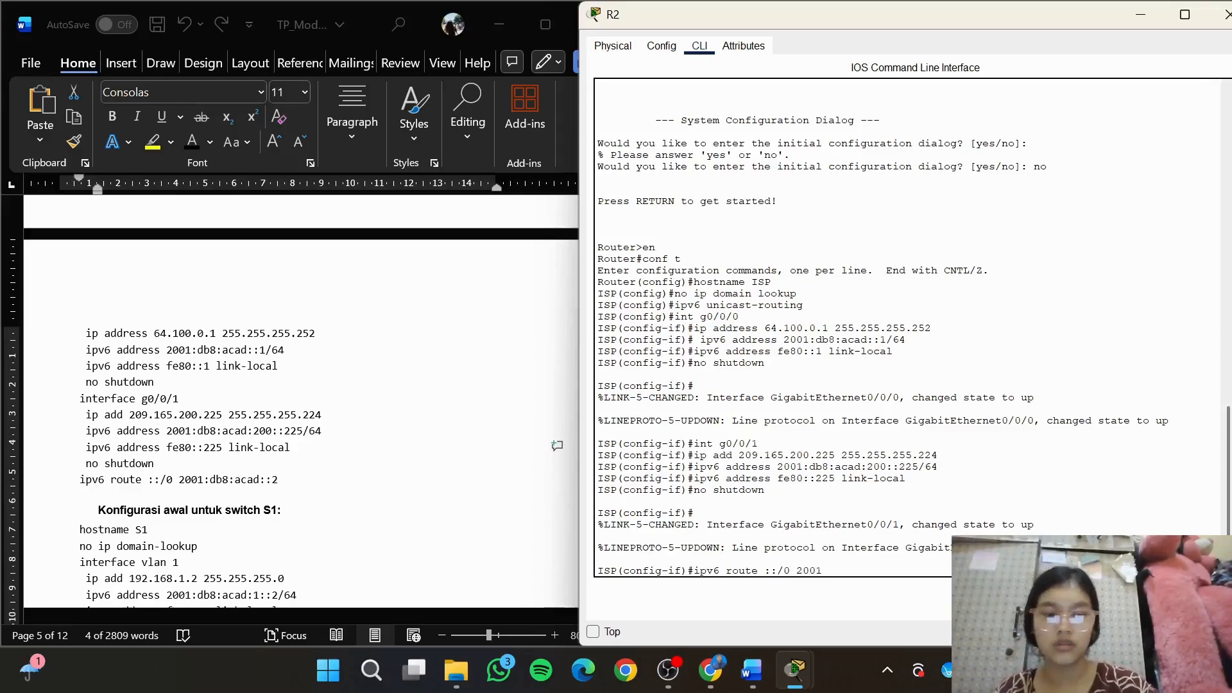
pyautogui.write(':dbc:')
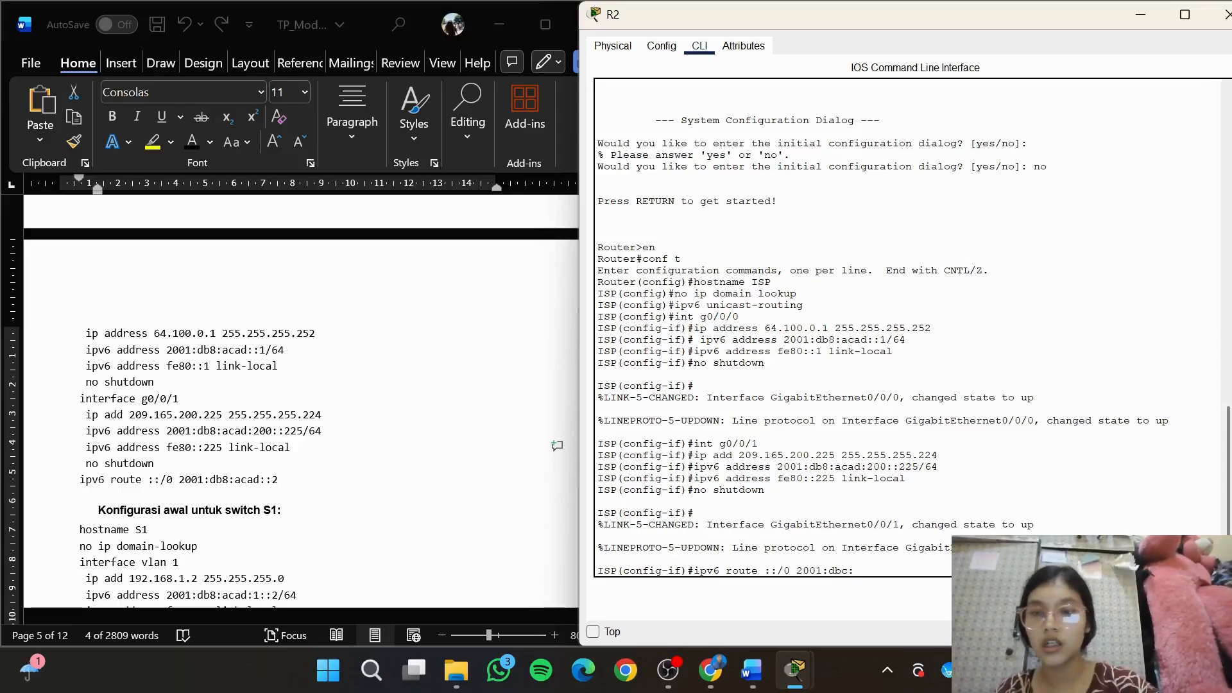
pyautogui.write('acad')
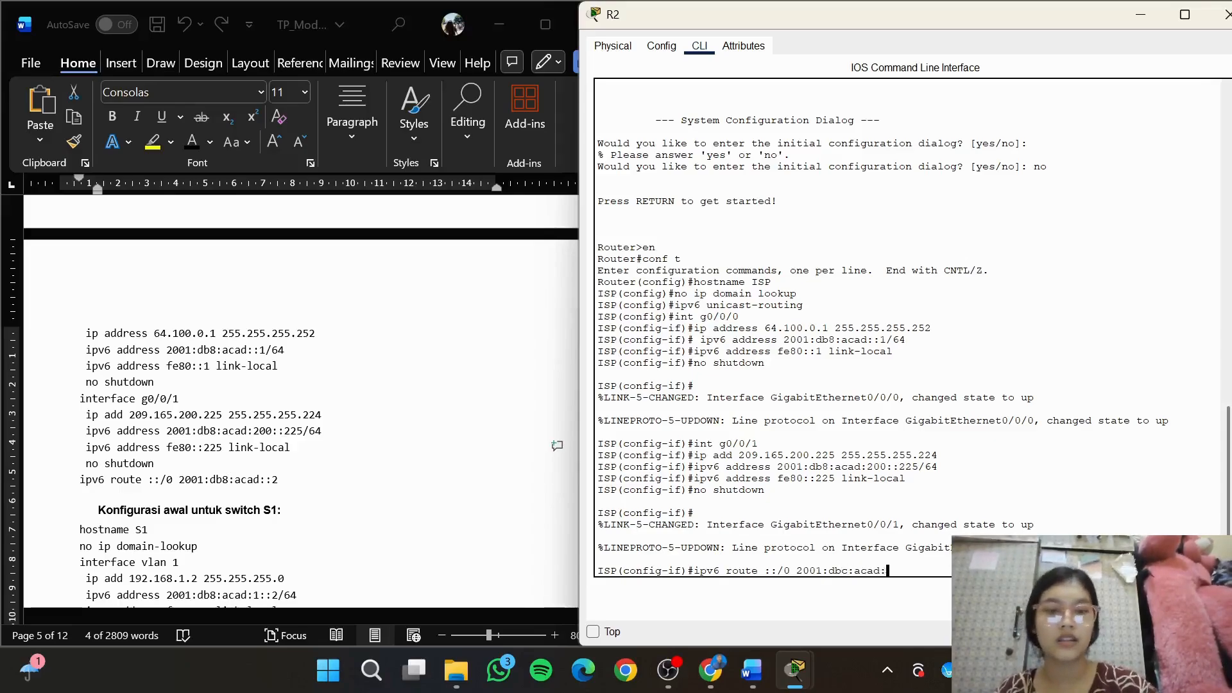
pyautogui.write('::2')
pyautogui.press('Return')
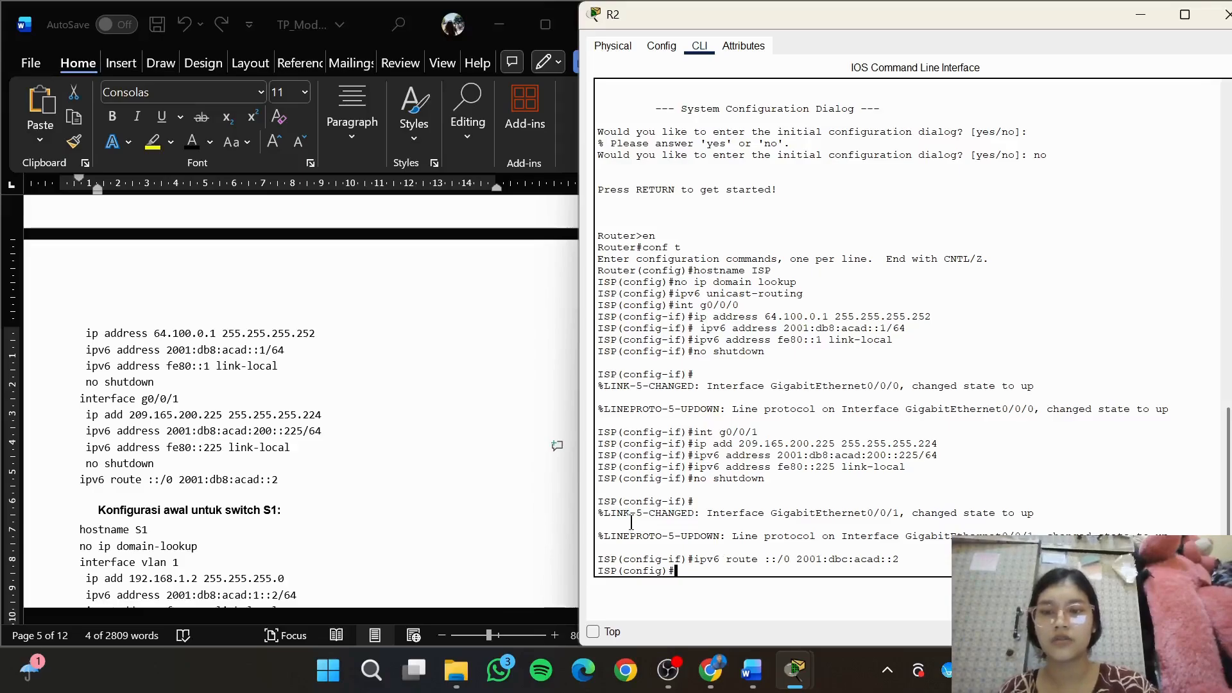
# Show the S1 configuration section of the module and open switch S1's command line beside it, ready at the Switch prompt
pyautogui.click(509, 403)
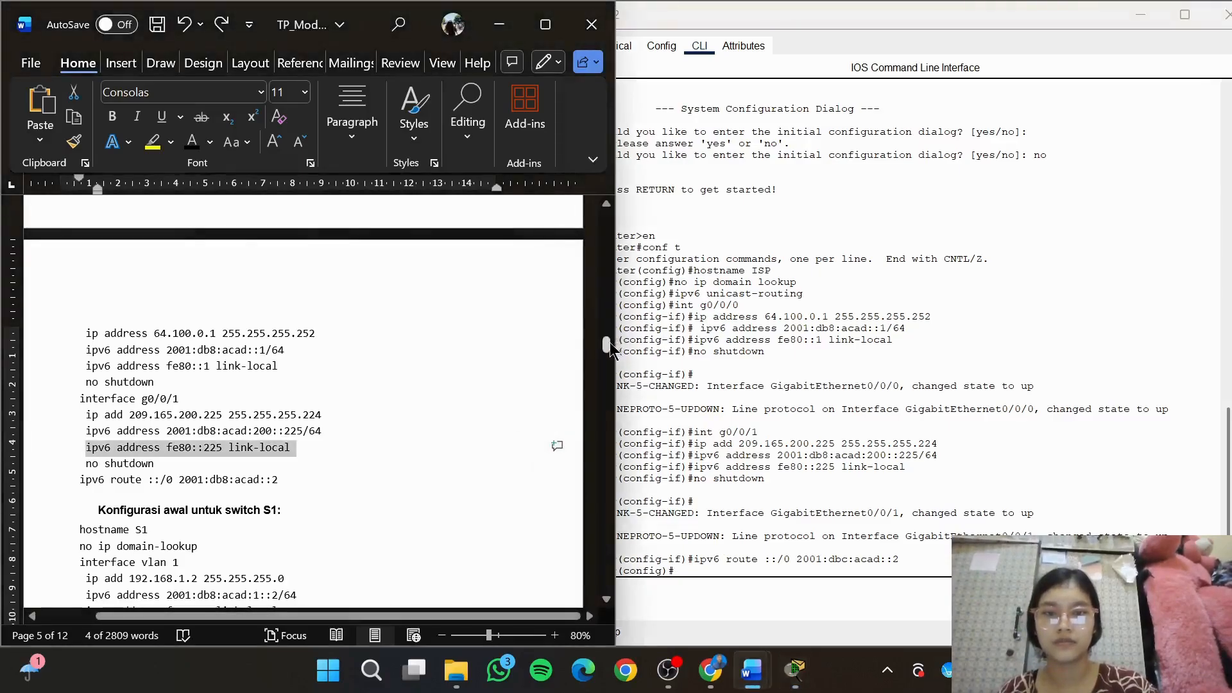
pyautogui.moveTo(608, 349); pyautogui.dragTo(608, 363)
pyautogui.moveTo(790, 691)
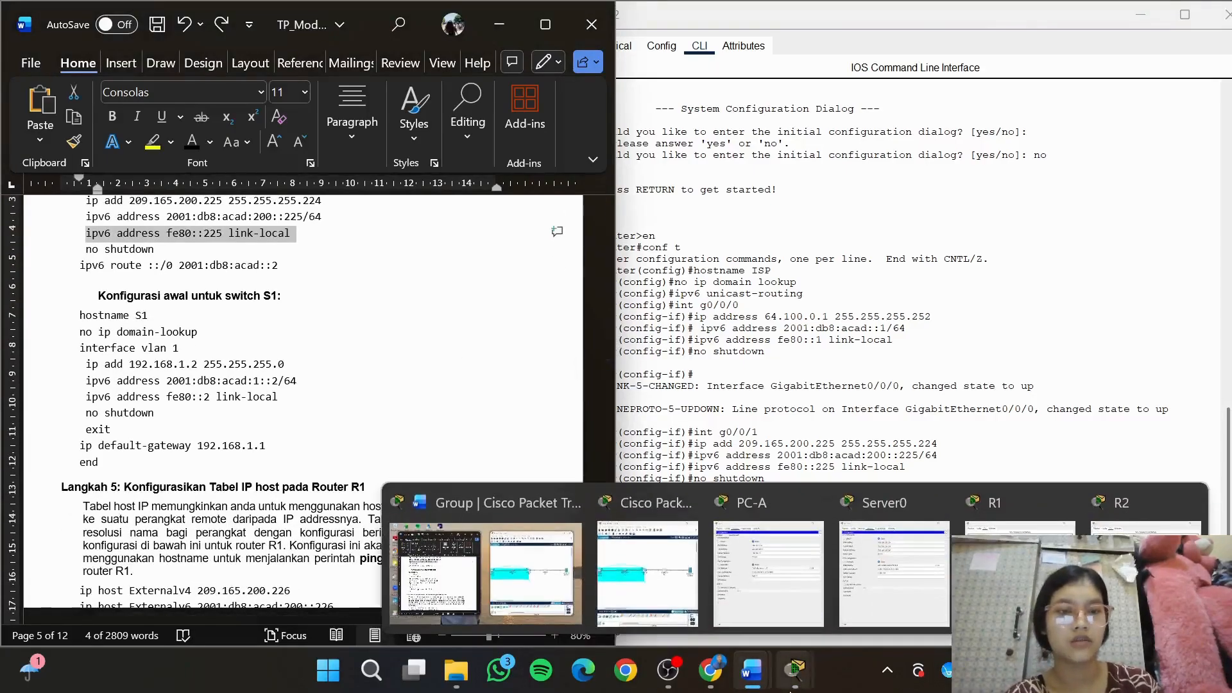
pyautogui.click(490, 580)
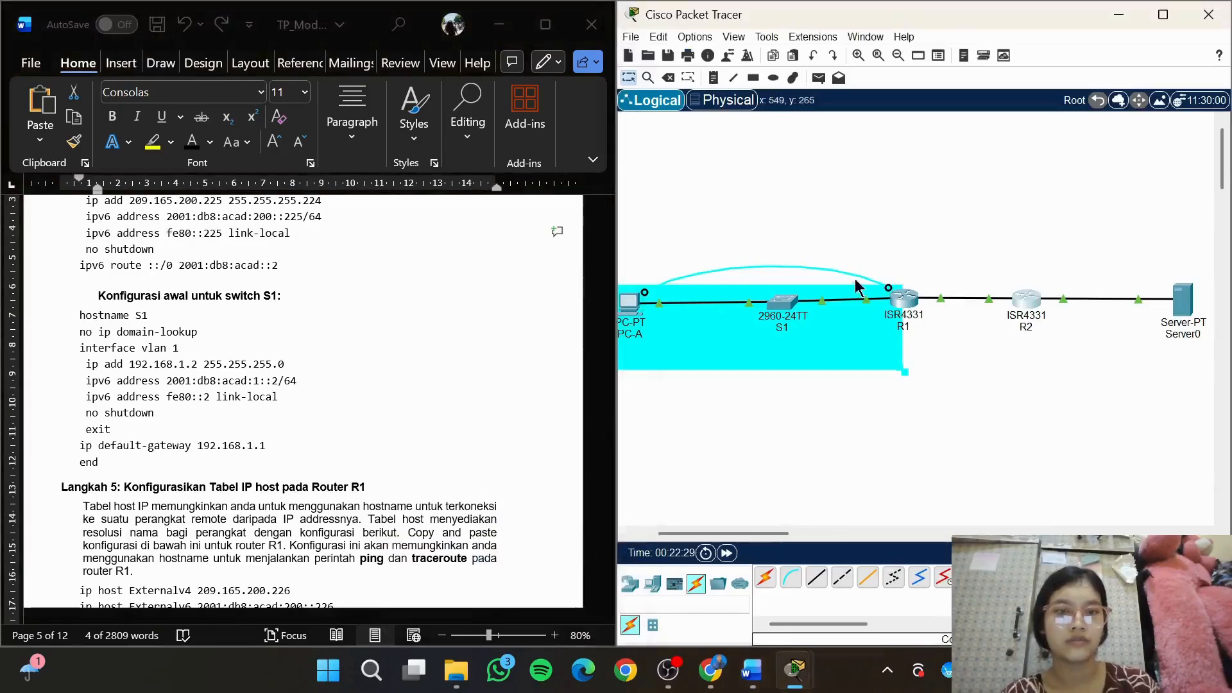
pyautogui.click(780, 305)
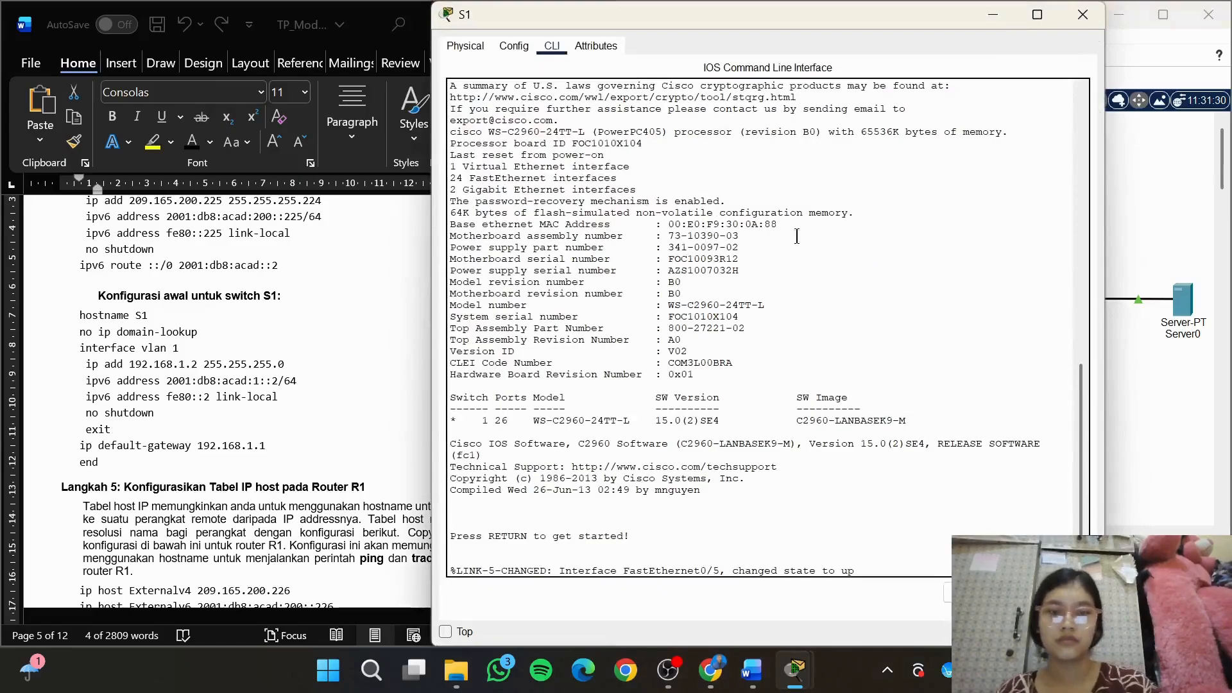
pyautogui.moveTo(937, 10); pyautogui.dragTo(1098, 12)
pyautogui.click(948, 523)
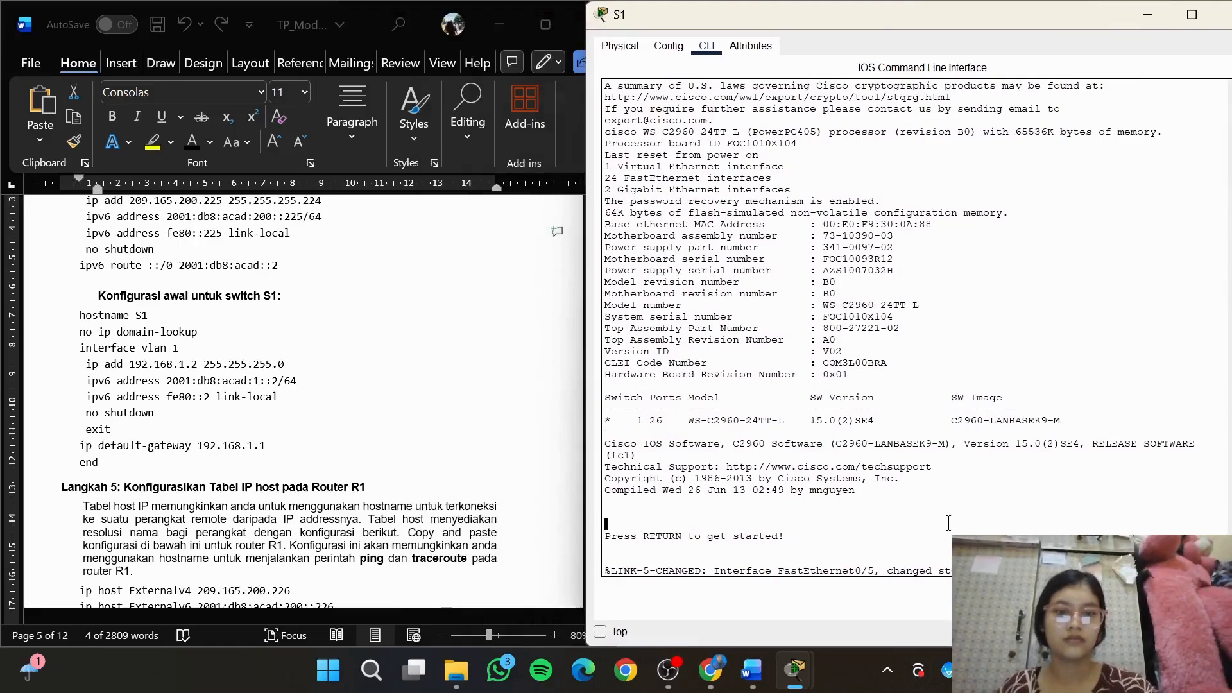
pyautogui.press('Return')
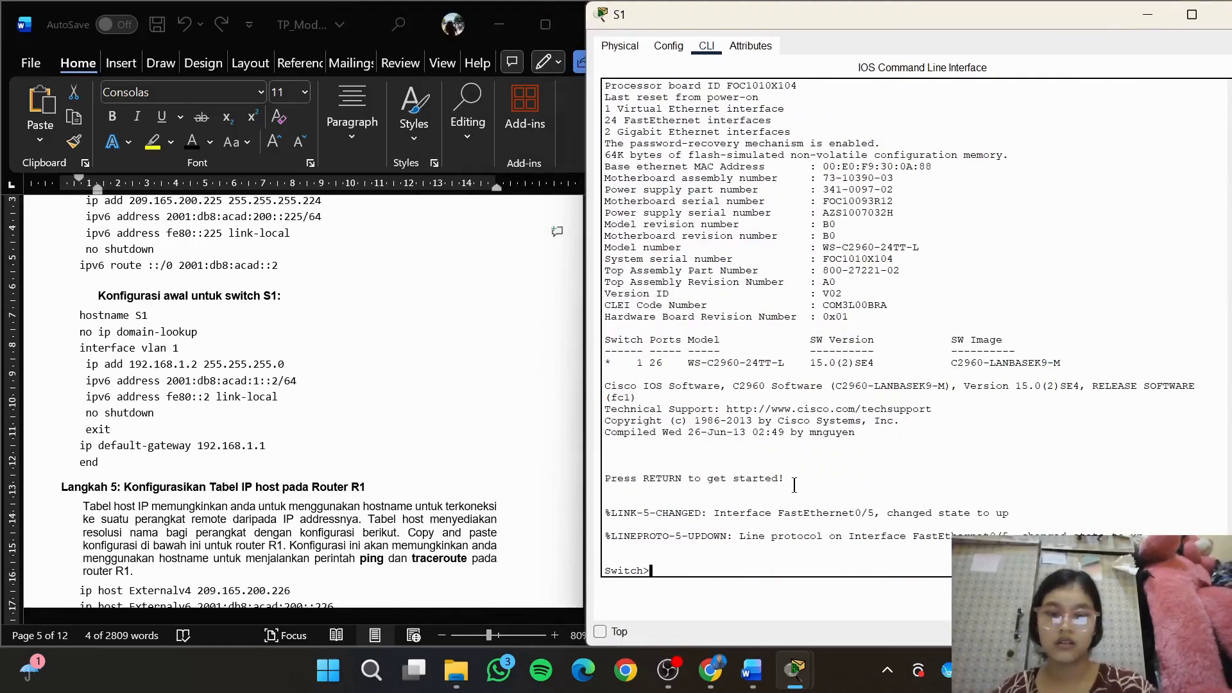
# Enter privileged mode and global configuration mode on switch S1 with en and conf t
pyautogui.write('en')
pyautogui.press('Return')
pyautogui.write('conf t')
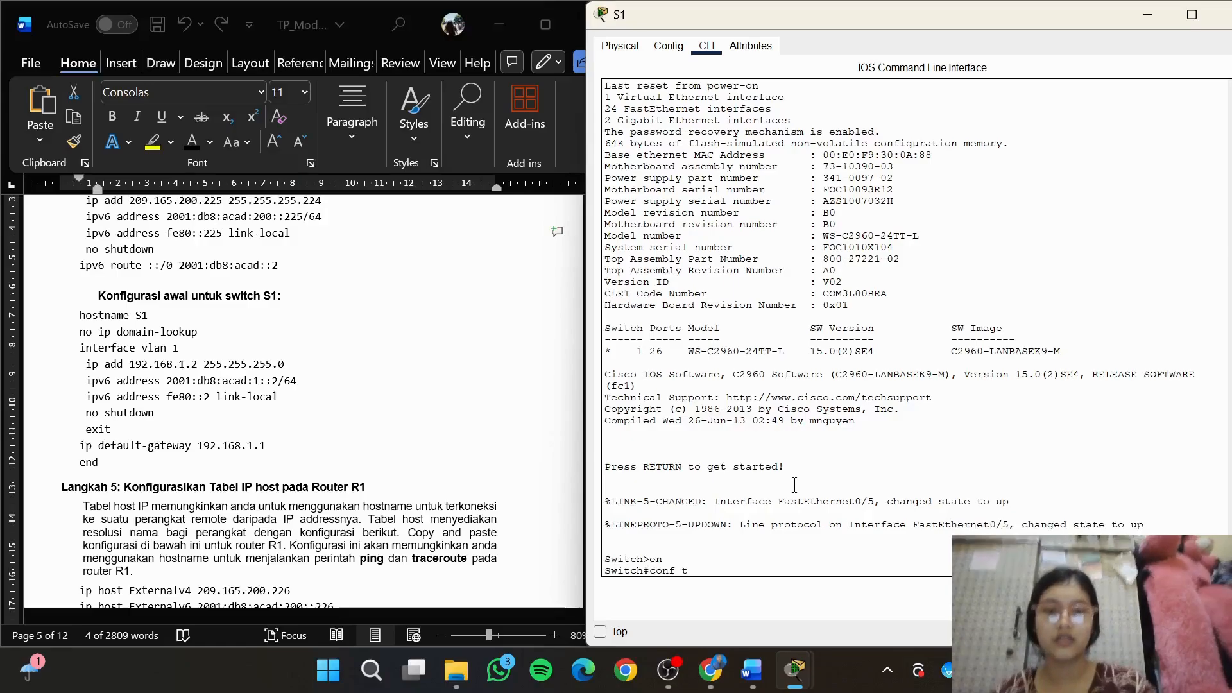
pyautogui.press('Return')
pyautogui.write('onfig)#o')
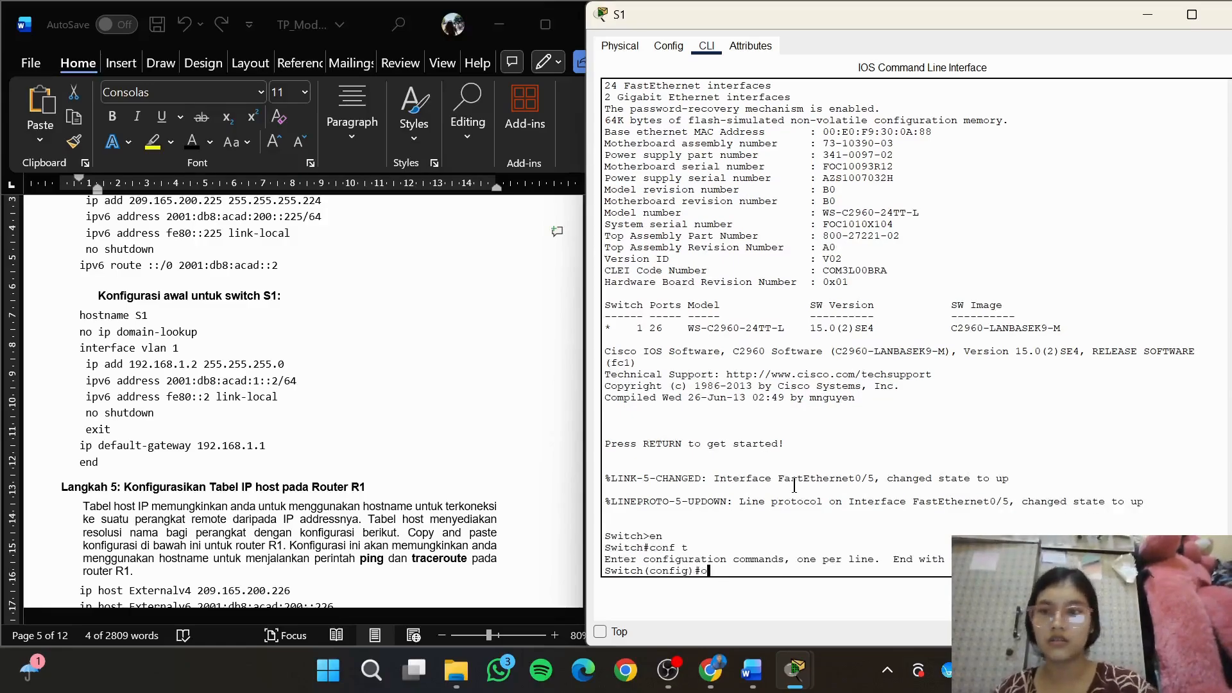
pyautogui.write('stna')
# Name the switch with hostname S1 and turn off name lookup with no ip domain-lookup
pyautogui.press('BackSpace')
pyautogui.press('BackSpace')
pyautogui.press('BackSpace')
pyautogui.press('BackSpace')
pyautogui.press('BackSpace')
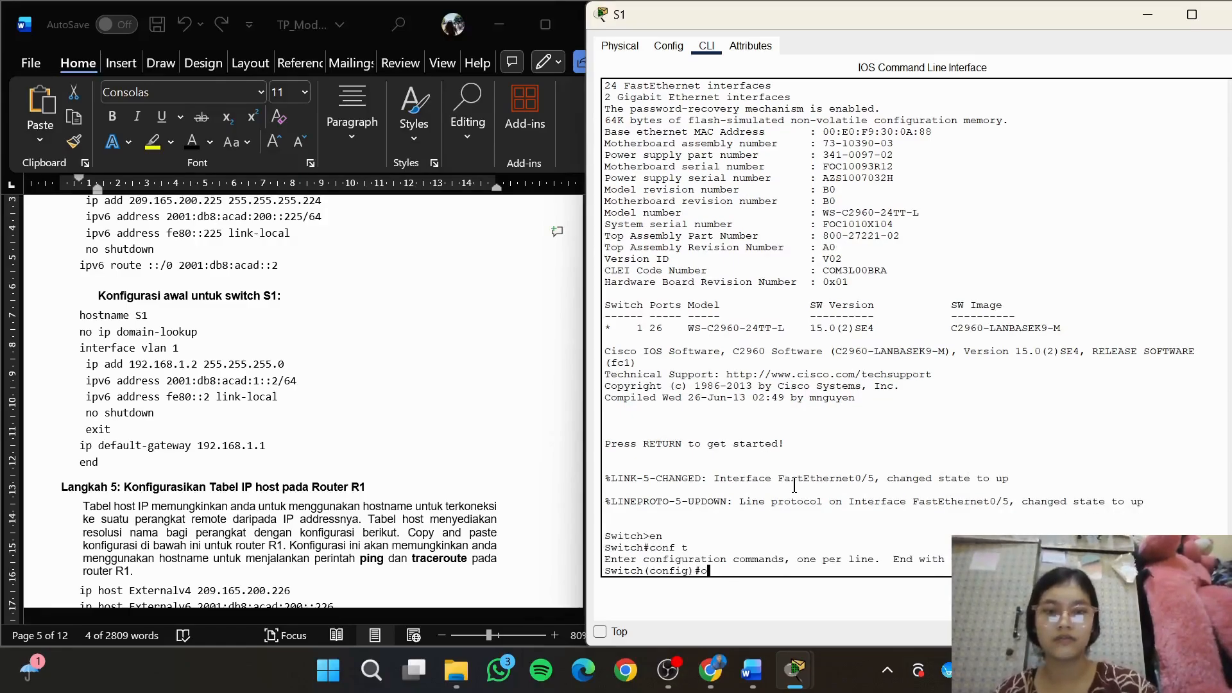
pyautogui.write('host')
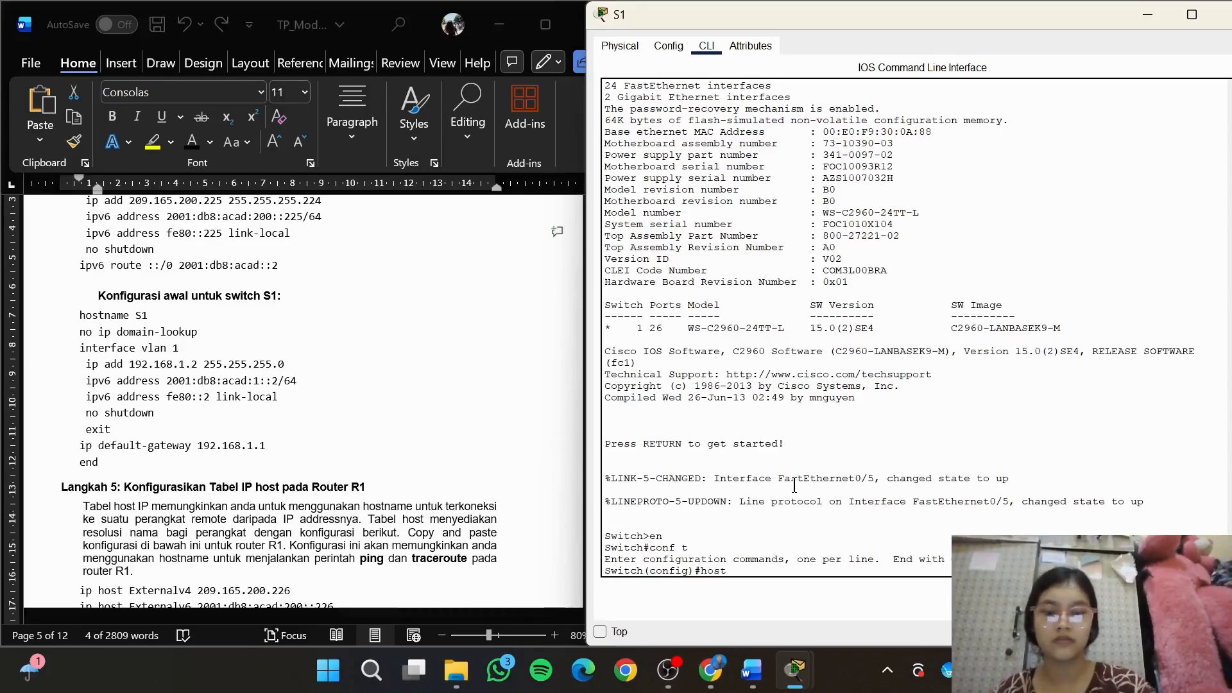
pyautogui.write('name S1')
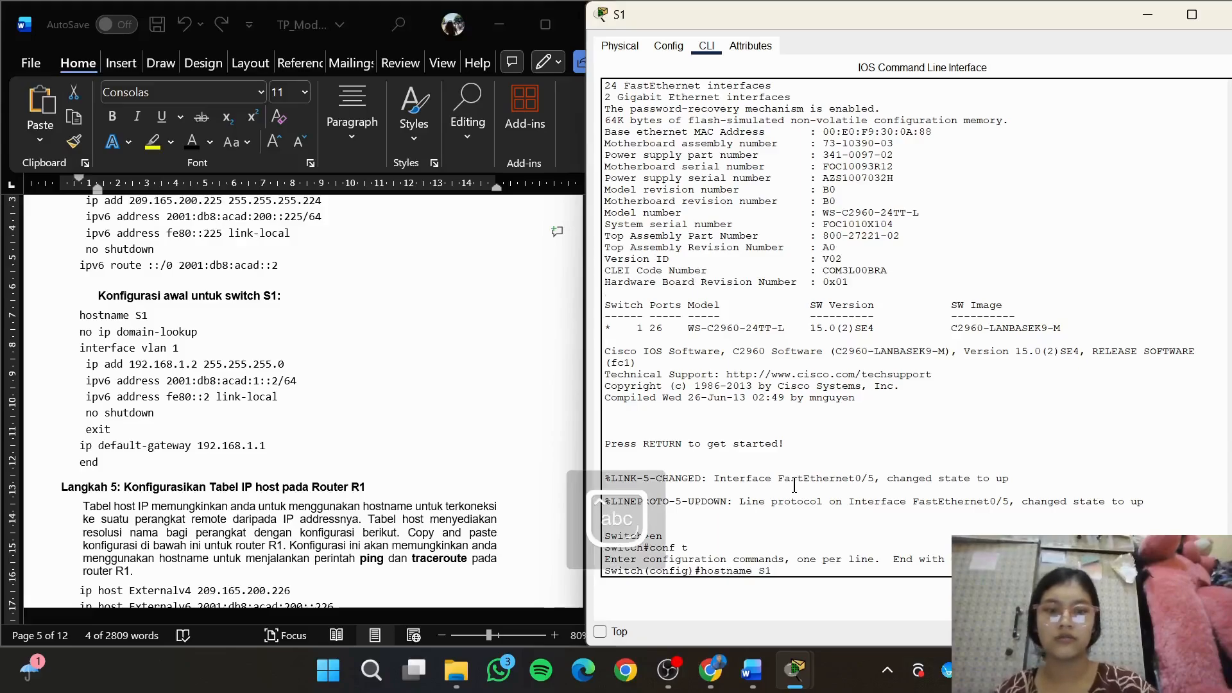
pyautogui.press('Return')
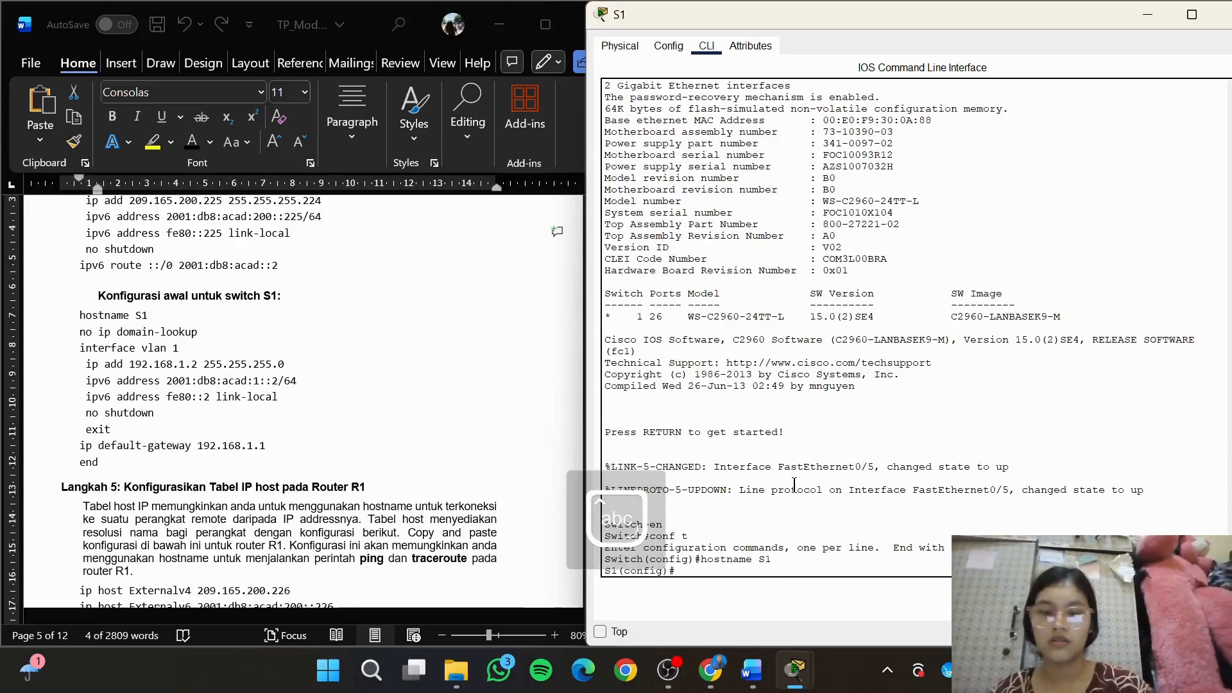
pyautogui.write('no ip domain-lookup')
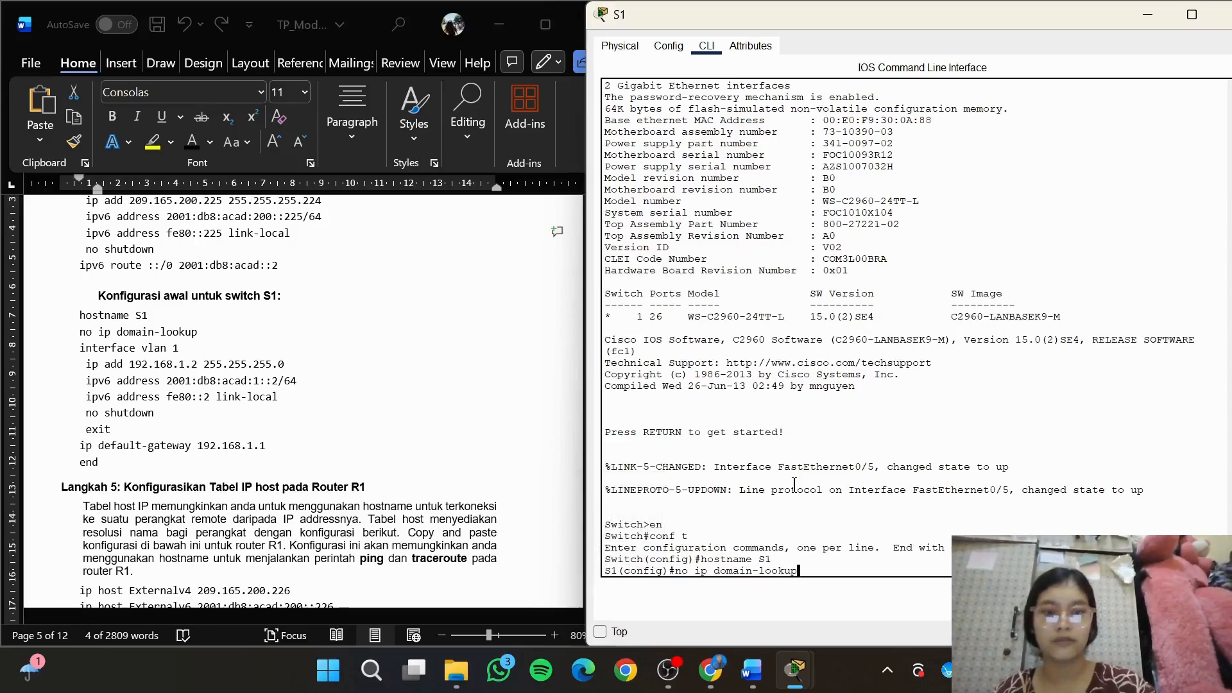
pyautogui.press('Return')
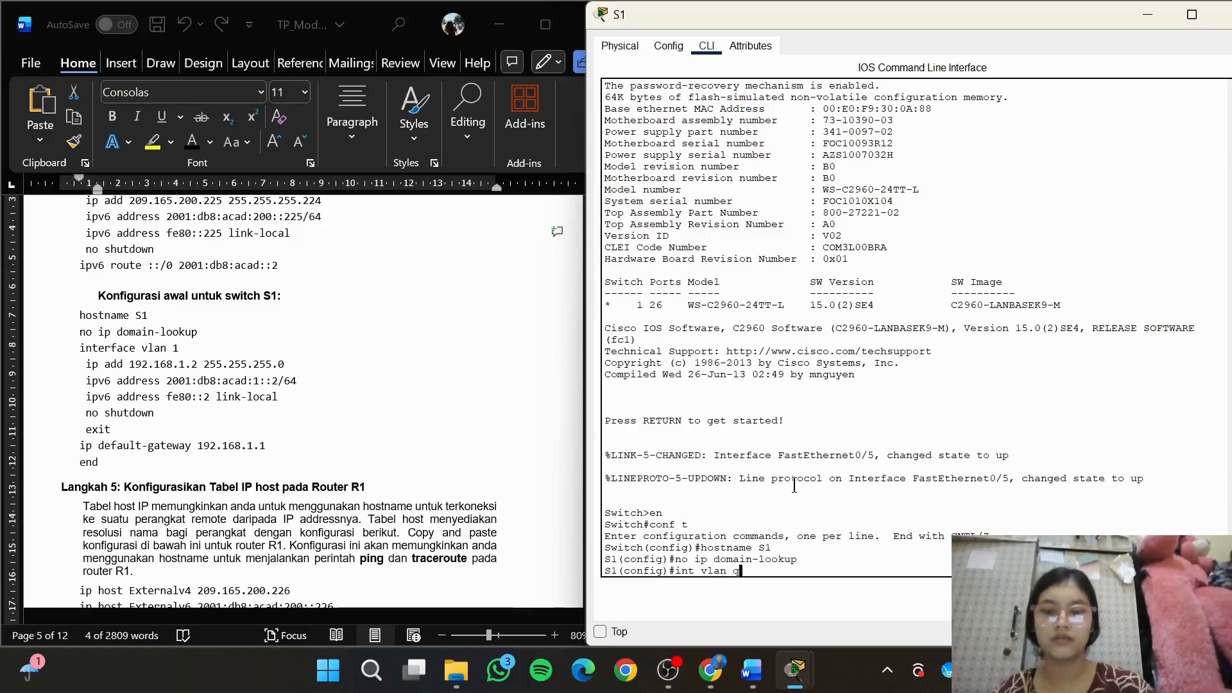
# Enter interface vlan 1 on switch S1 and copy in the module's IPv4 line, ip add 192.168.1.2 255.255.255.0
pyautogui.write('int vlan 1')
pyautogui.press('Return')
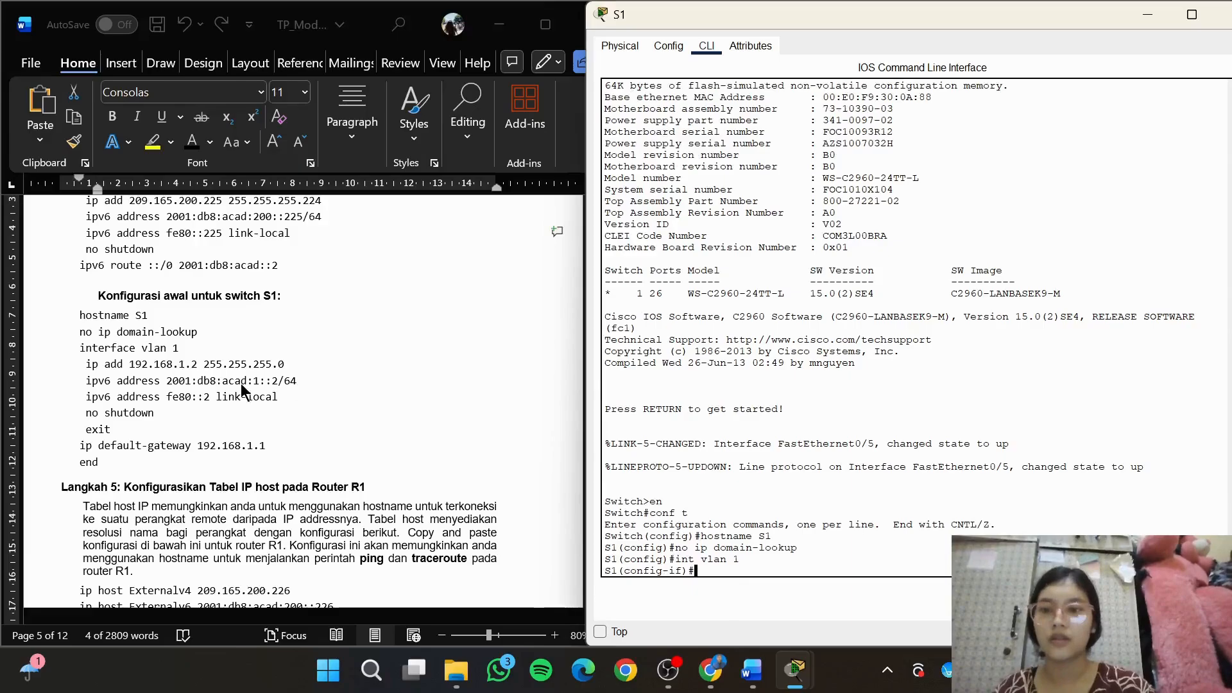
pyautogui.click(128, 364)
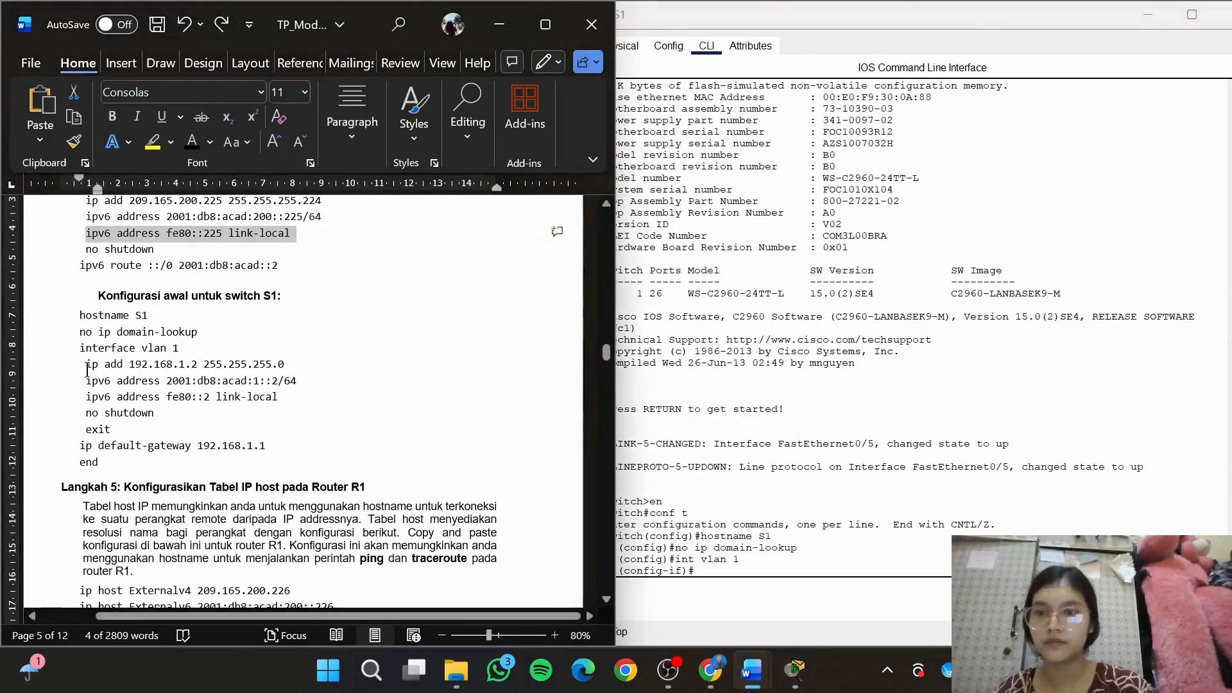
pyautogui.moveTo(86, 364); pyautogui.dragTo(298, 366)
pyautogui.hotkey('ctrl', 'c')
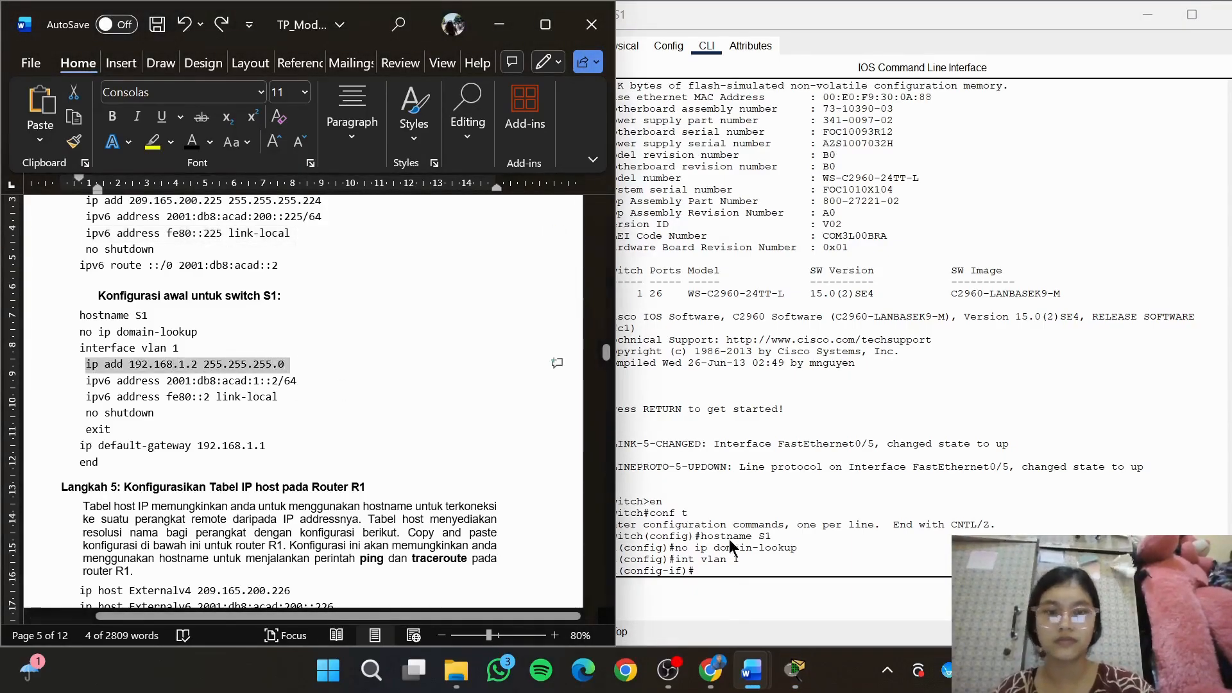
pyautogui.click(789, 565)
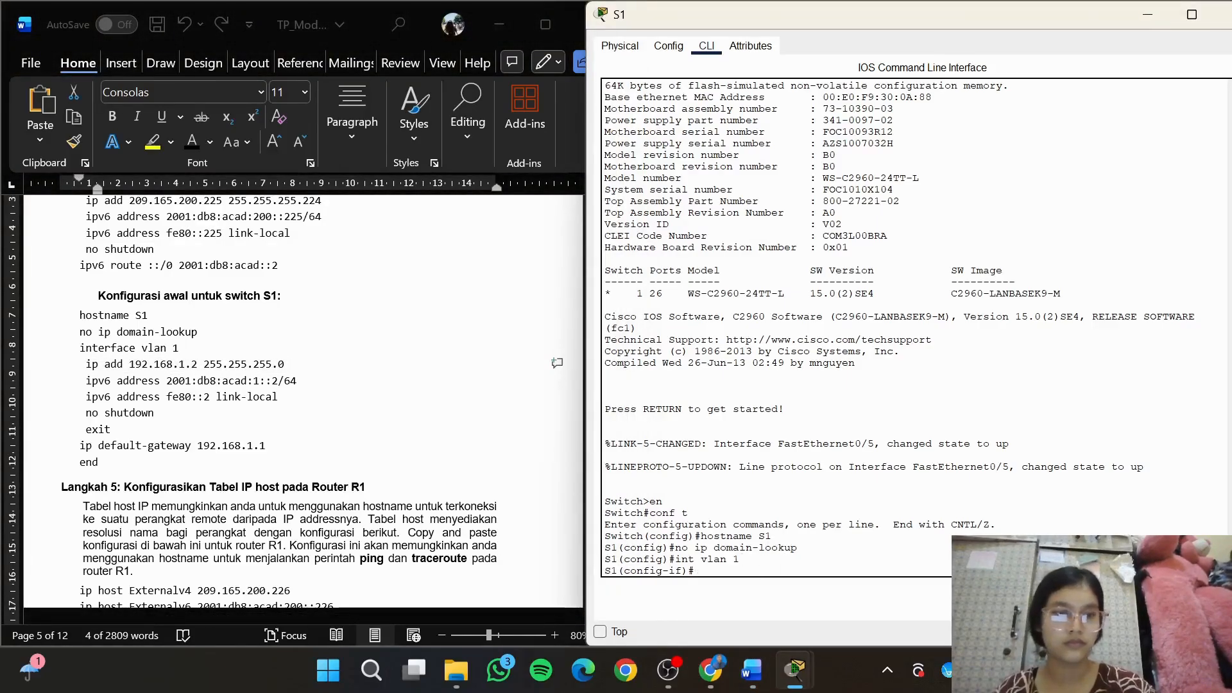
pyautogui.hotkey('ctrl', 'v')
pyautogui.press('Return')
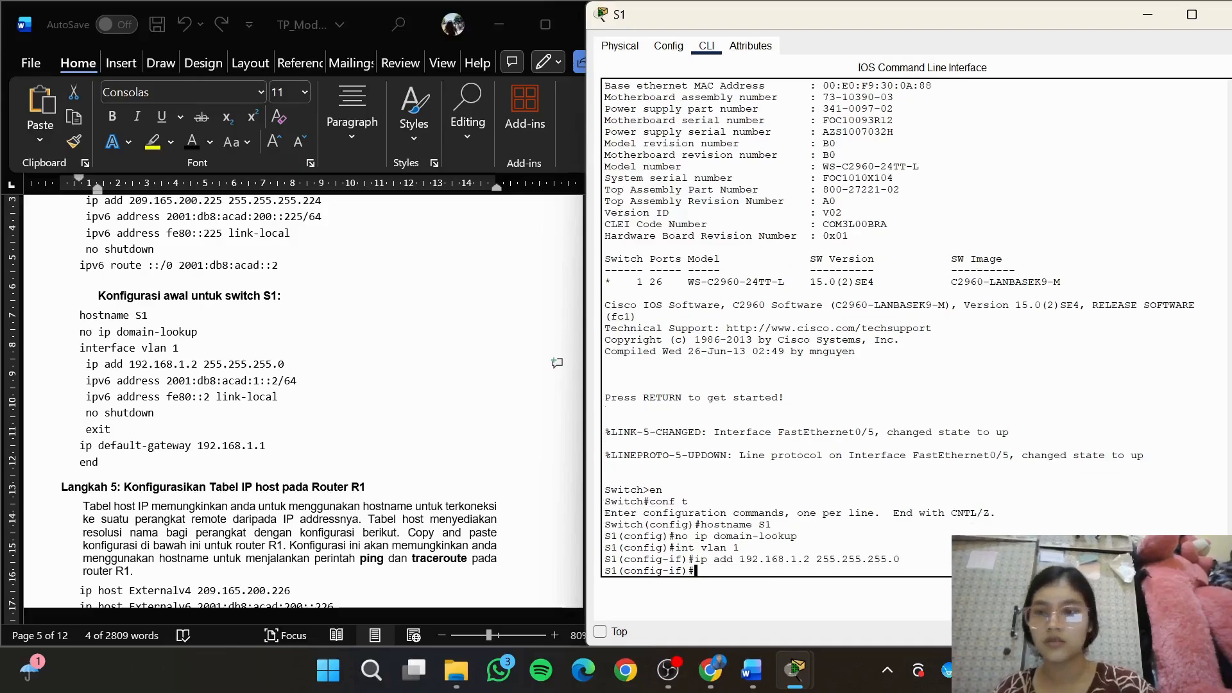
# Copy the module's global IPv6 line, ipv6 address 2001:db8:acad:1::2/64, into S1's vlan 1 configuration
pyautogui.click(119, 392)
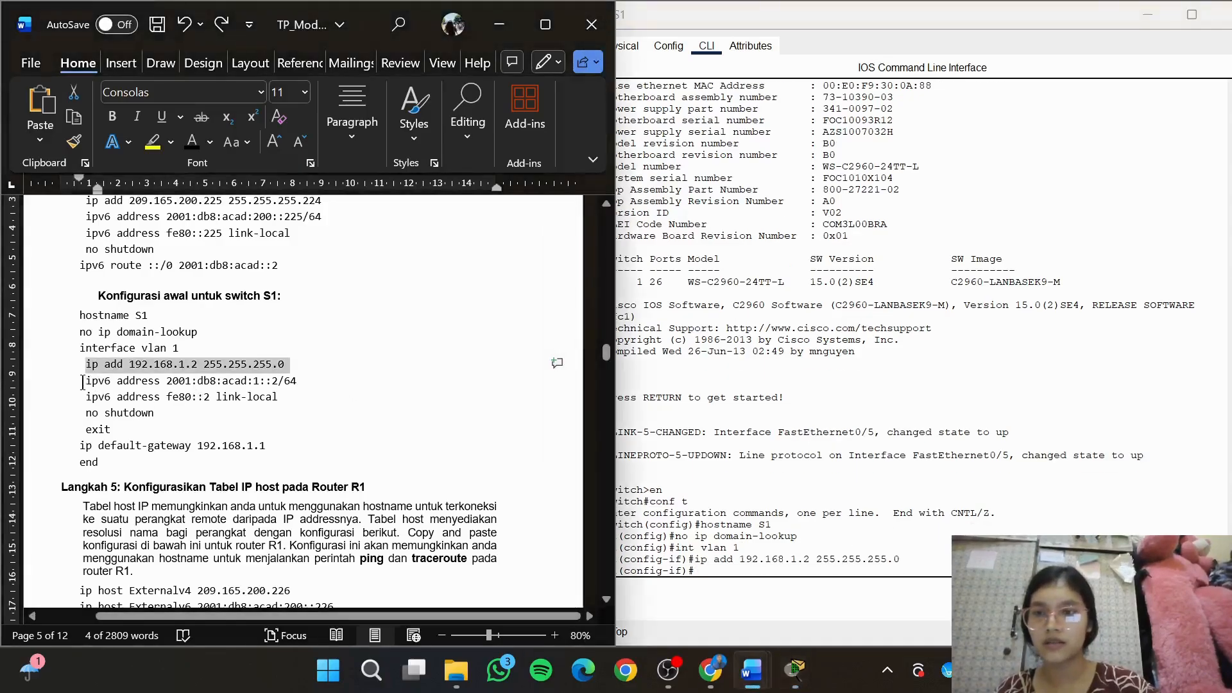
pyautogui.moveTo(81, 382); pyautogui.dragTo(297, 382)
pyautogui.hotkey('ctrl', 'c')
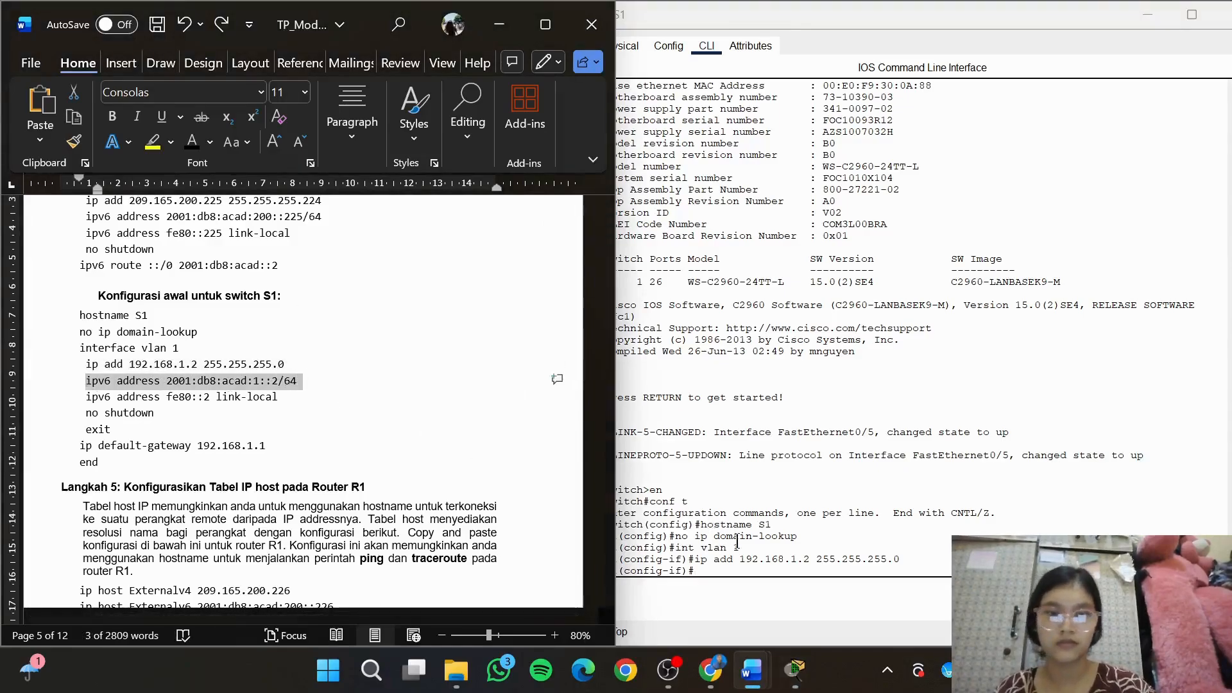
pyautogui.click(751, 565)
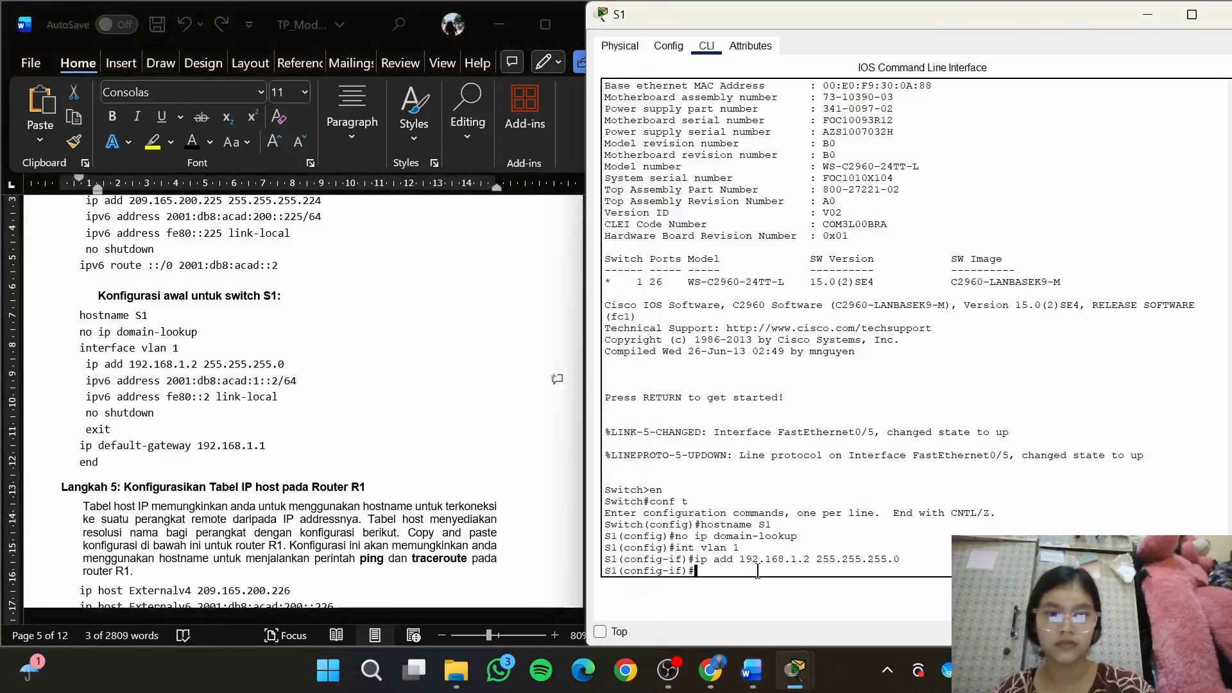
pyautogui.hotkey('ctrl', 'v')
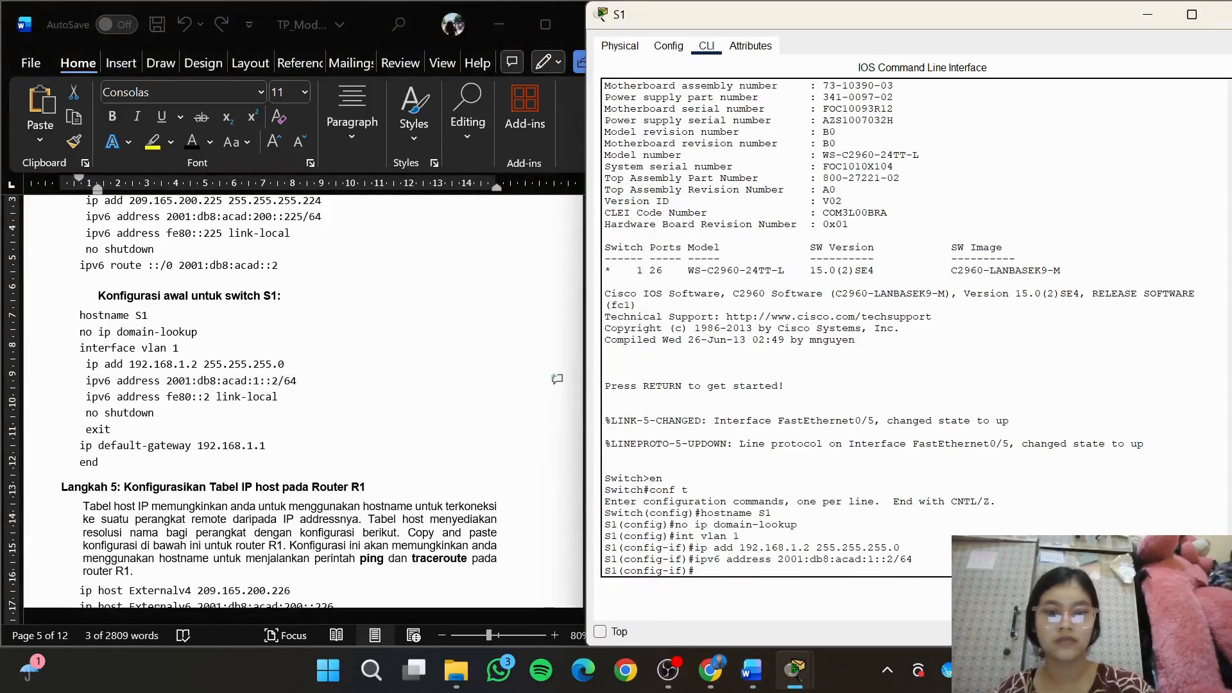
# Copy the module's link-local line, ipv6 address fe80::2 link-local, into S1's vlan 1 configuration
pyautogui.hotkey('alt', 'Tab')
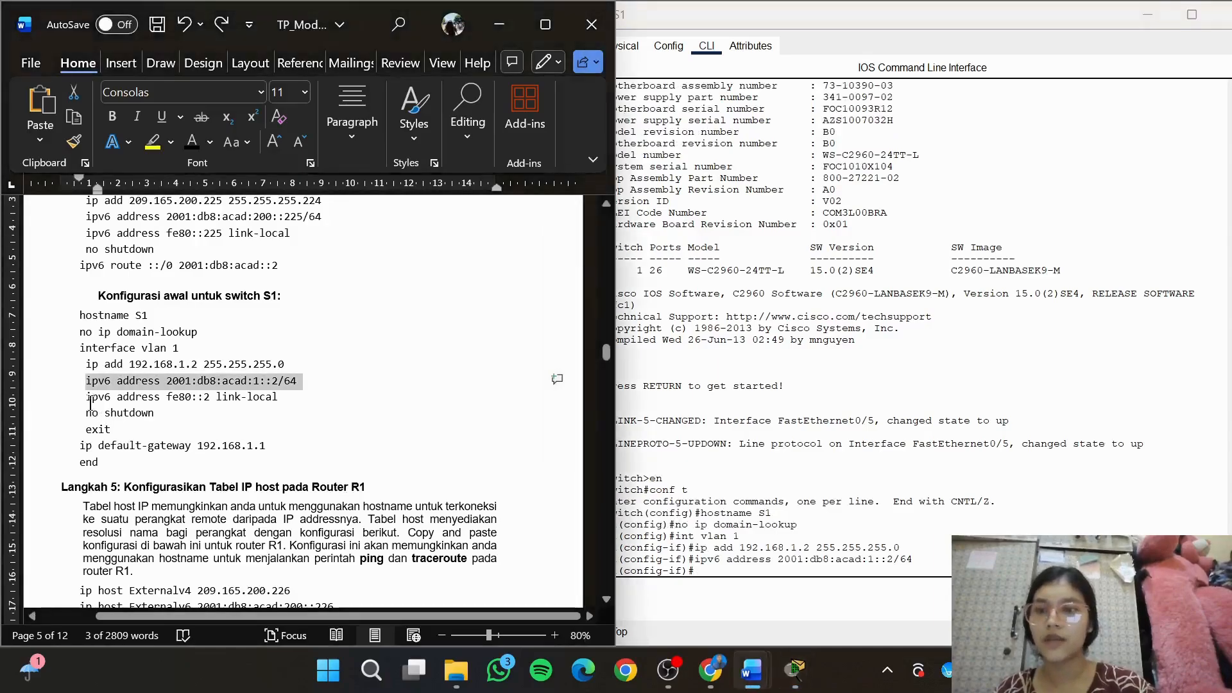
pyautogui.moveTo(84, 399); pyautogui.dragTo(275, 396)
pyautogui.hotkey('ctrl', 'c')
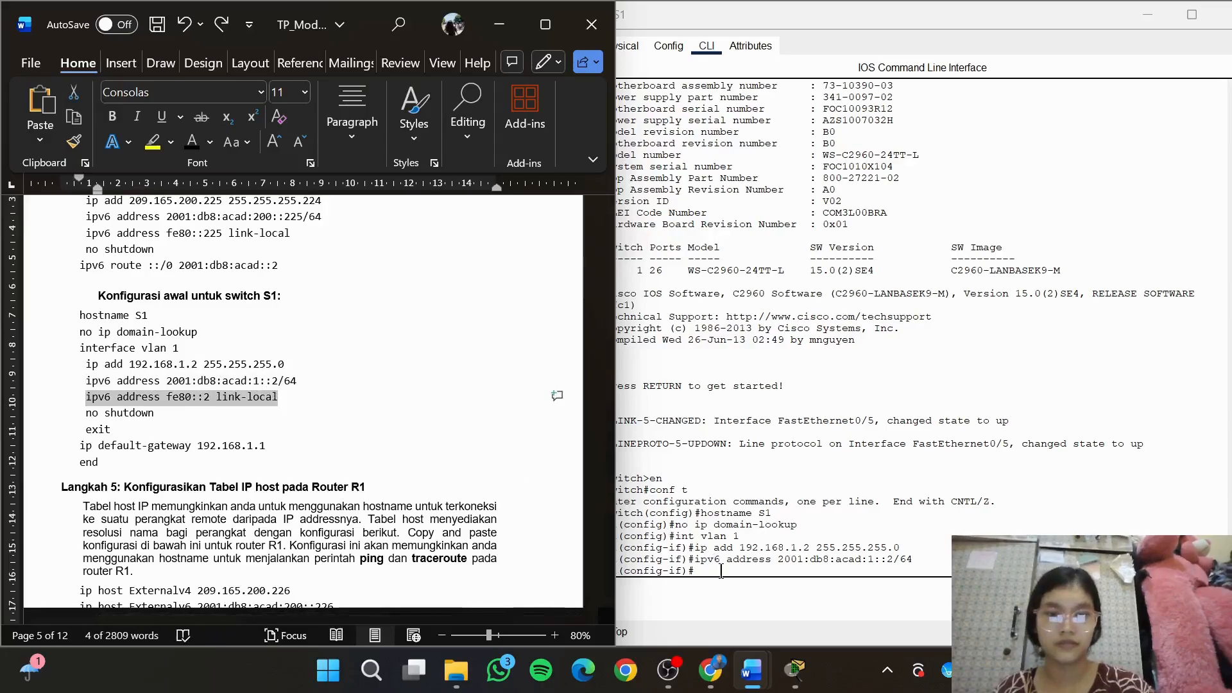
pyautogui.click(720, 571)
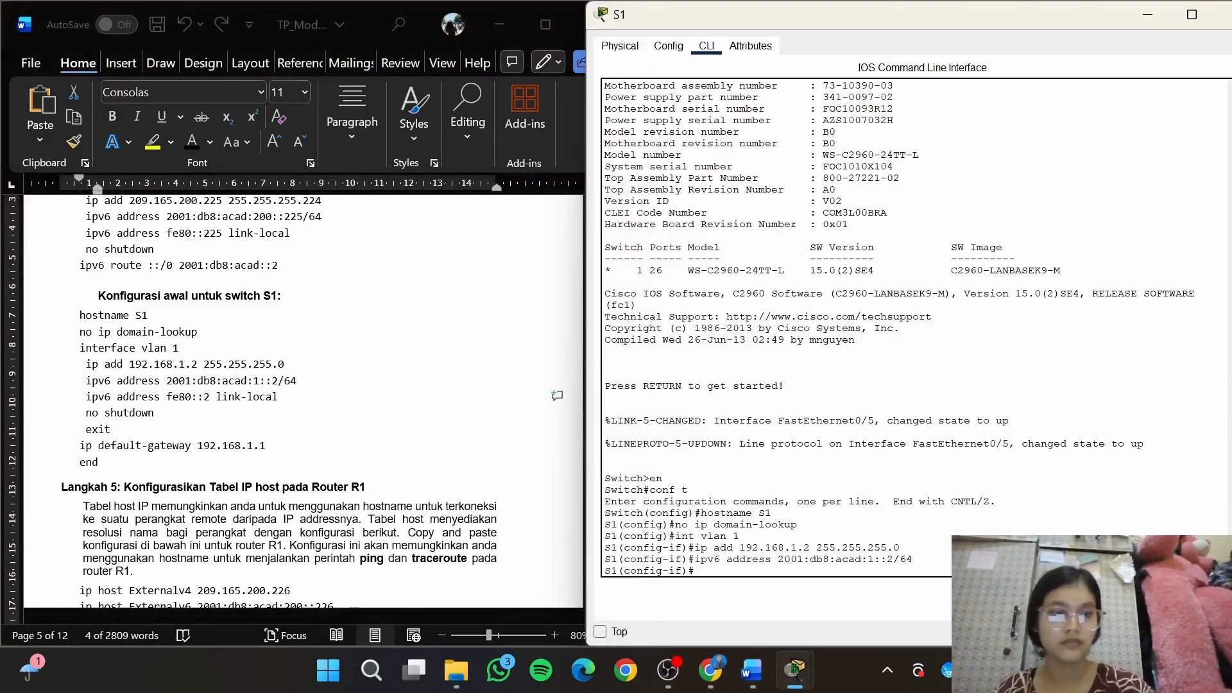
pyautogui.hotkey('ctrl', 'v')
pyautogui.press('Return')
# Activate interface vlan 1 on switch S1 with no shutdown and exit to global configuration mode
pyautogui.write('no')
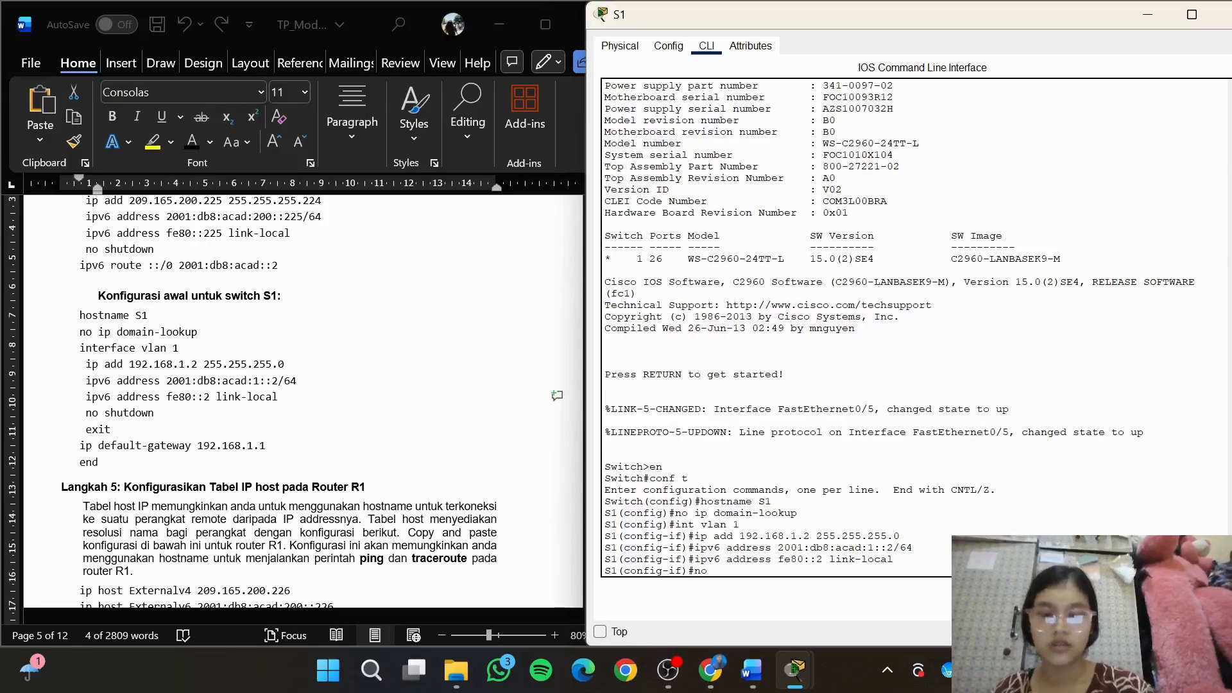
pyautogui.write(' shutdown')
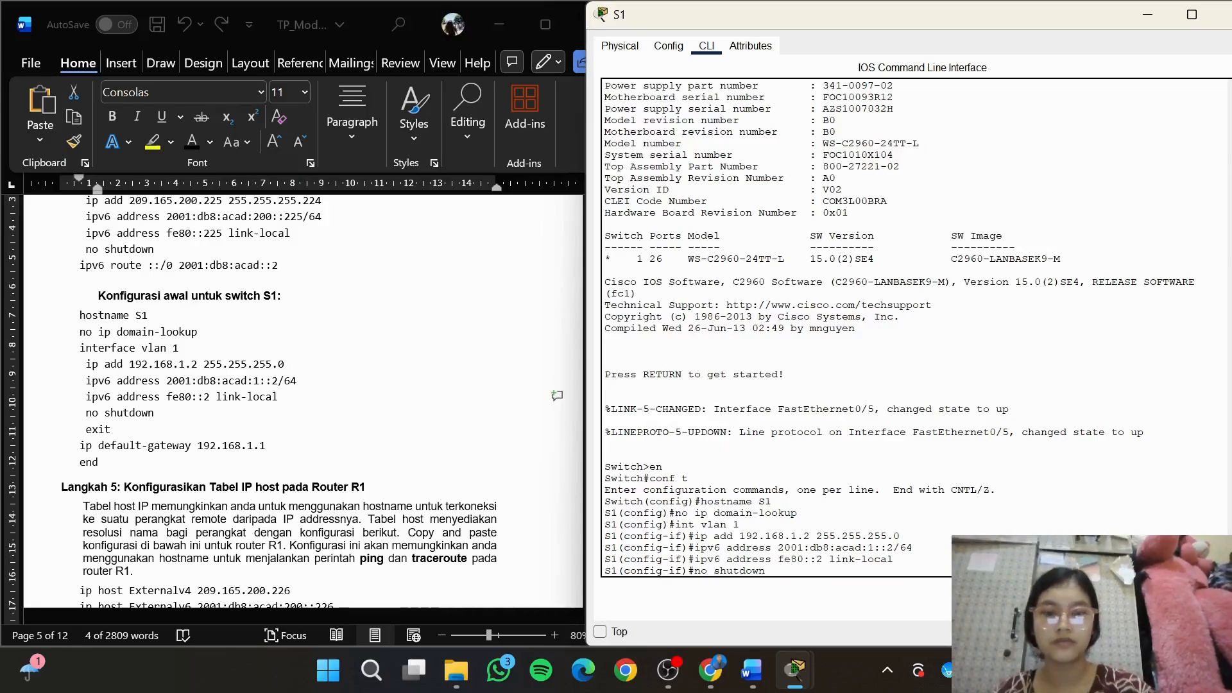
pyautogui.press('Return')
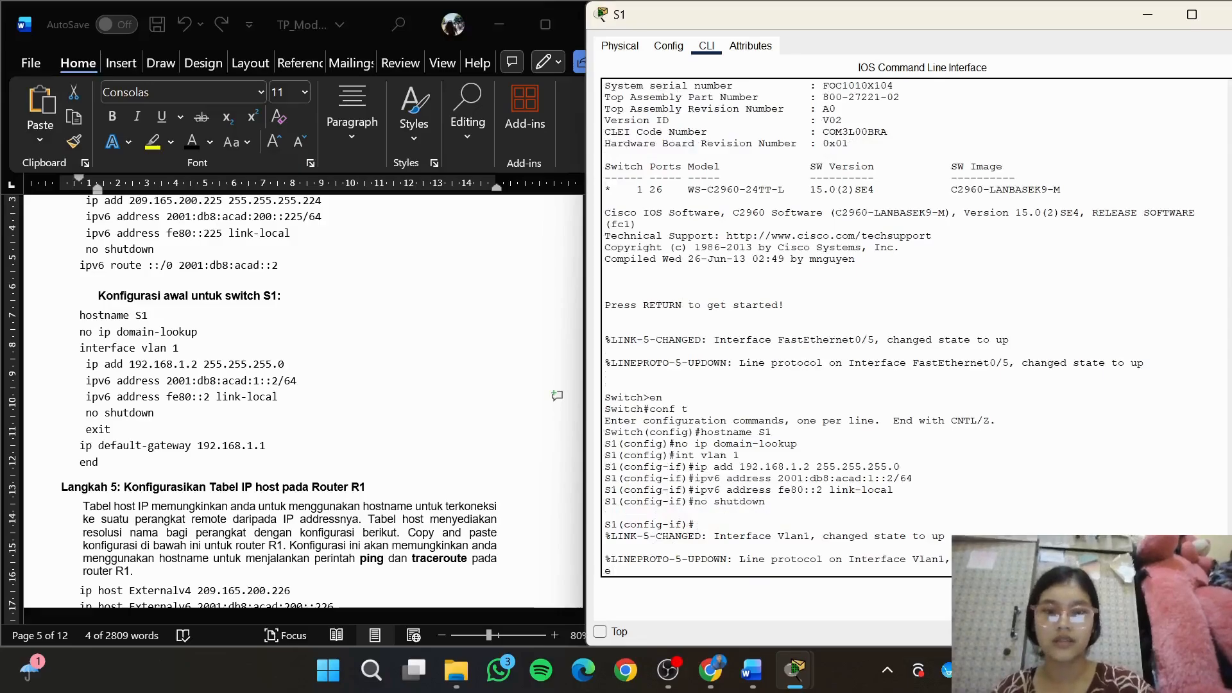
pyautogui.write('e')
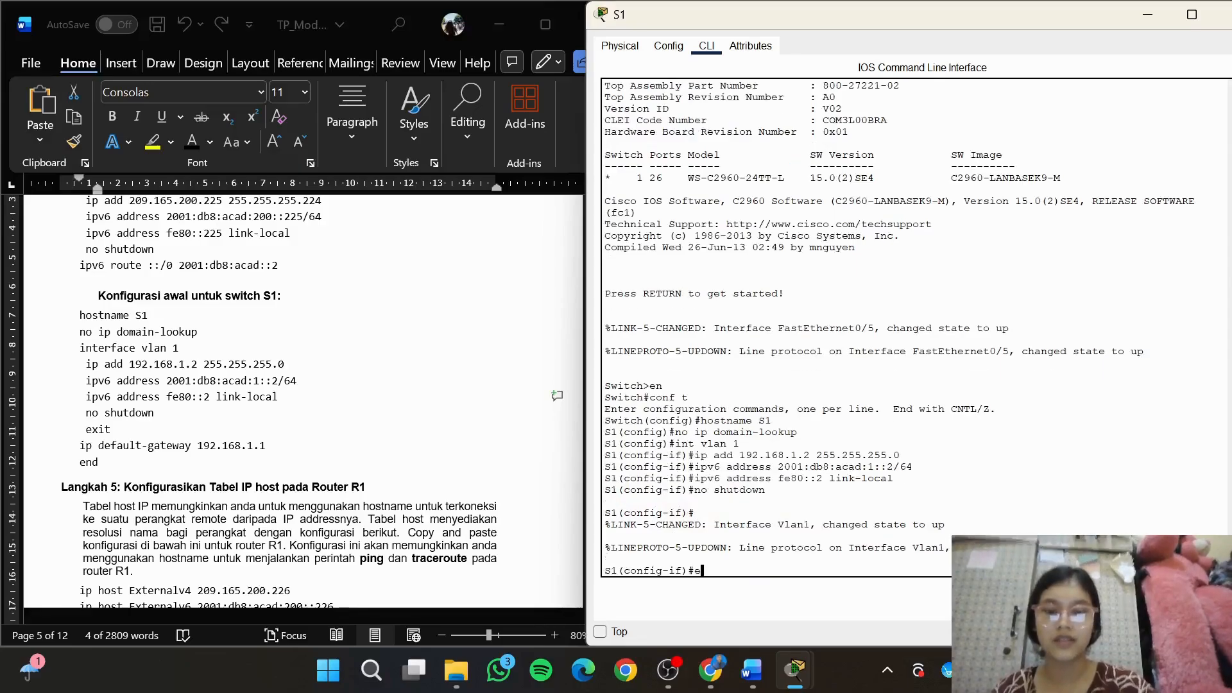
pyautogui.write('xit')
pyautogui.press('Return')
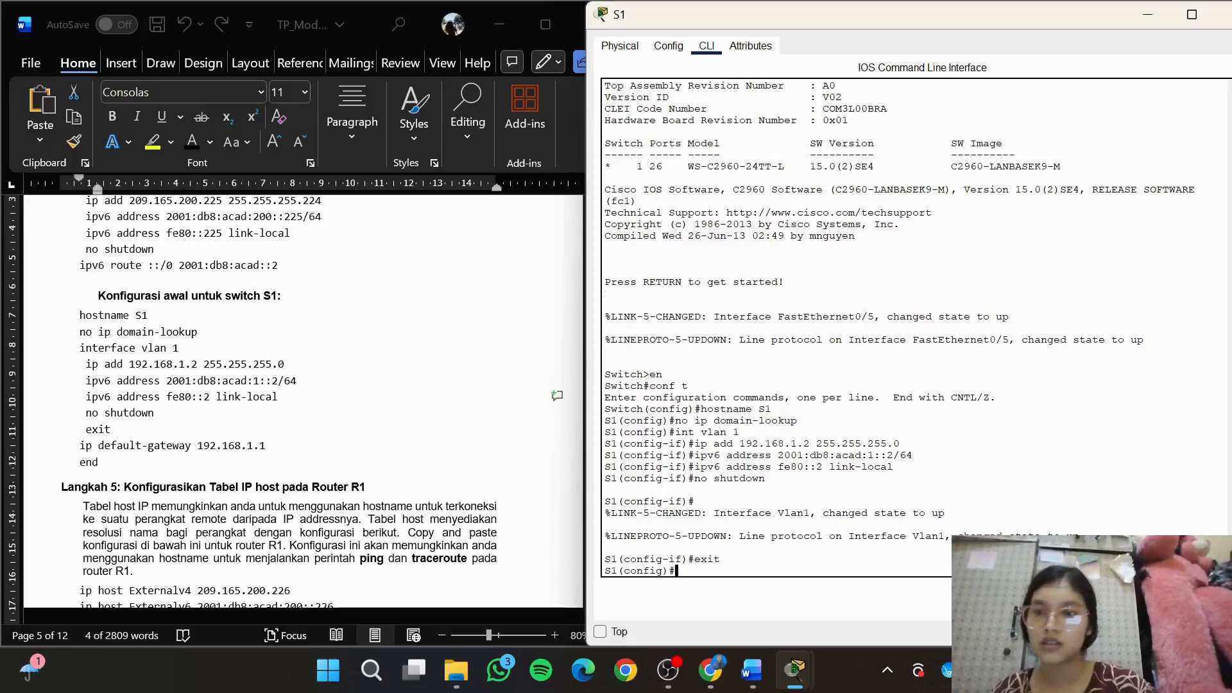
# Set switch S1's gateway with ip default-gateway 192.168.1.1 and leave configuration mode with end
pyautogui.write('ip defa')
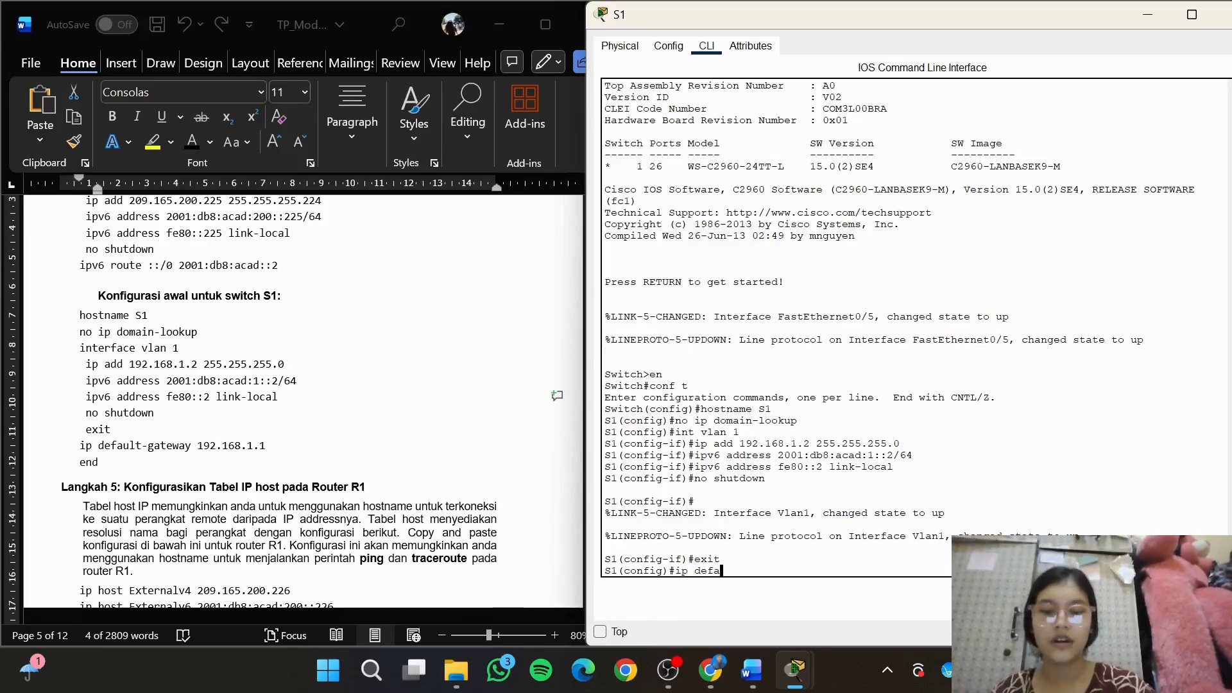
pyautogui.write('lu')
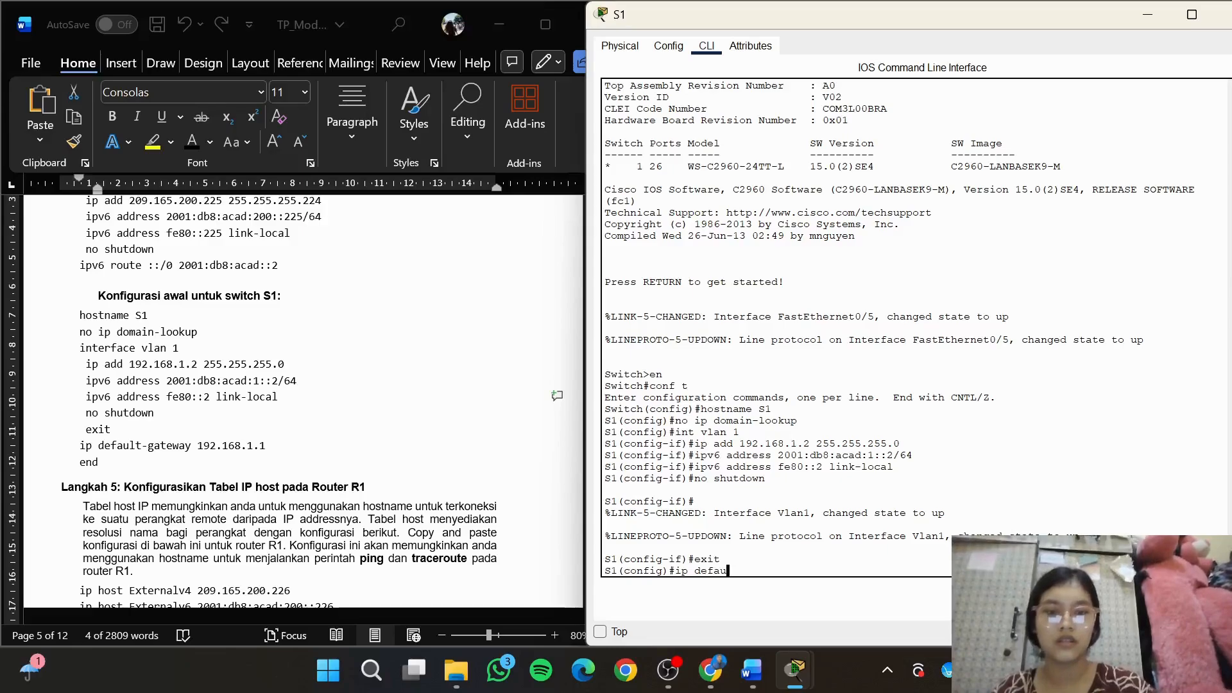
pyautogui.write('lt-gatewa')
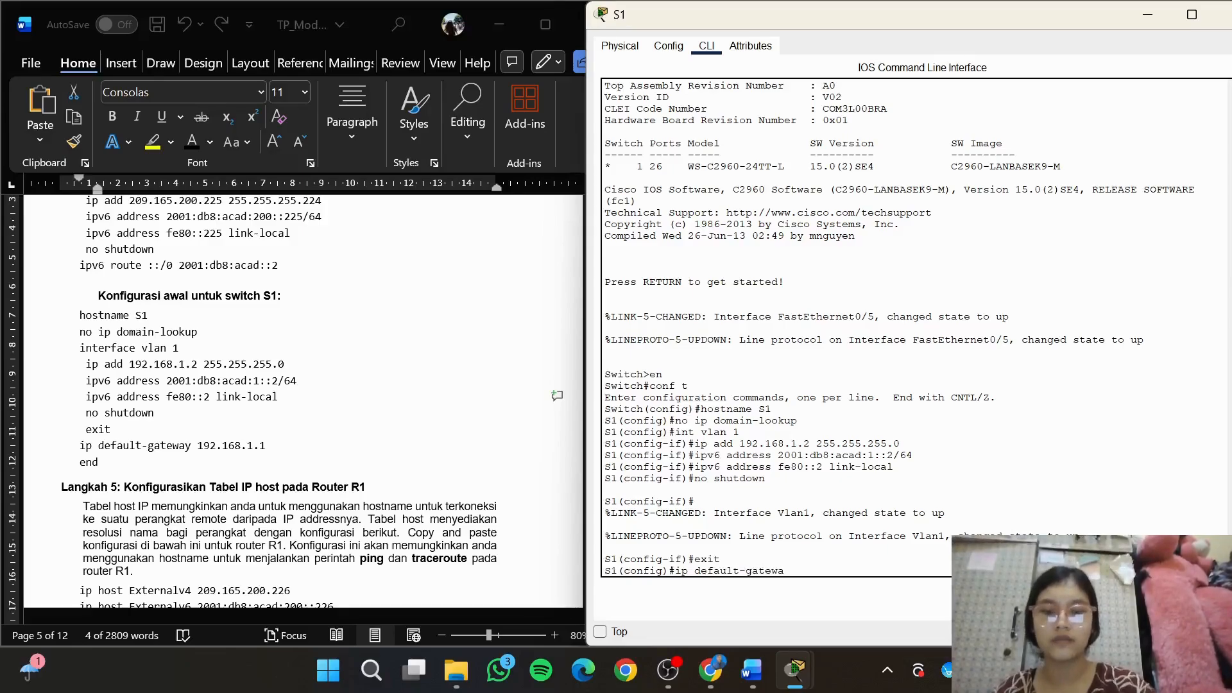
pyautogui.write('y 192.')
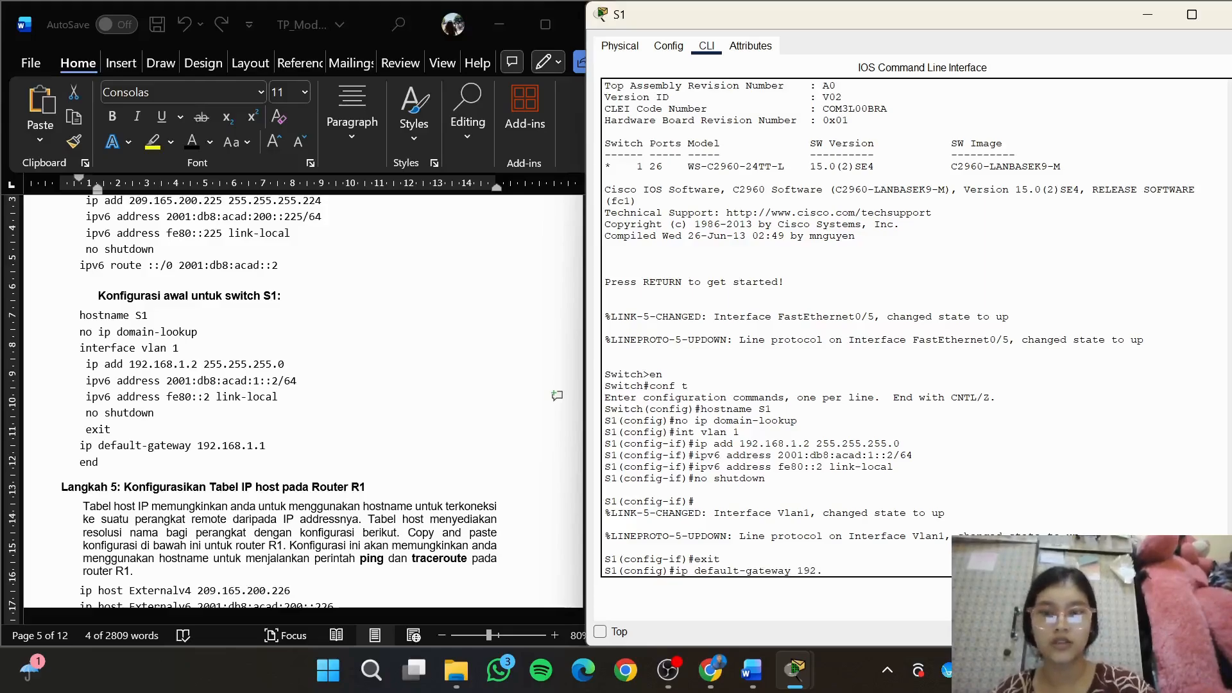
pyautogui.write('168.1.1')
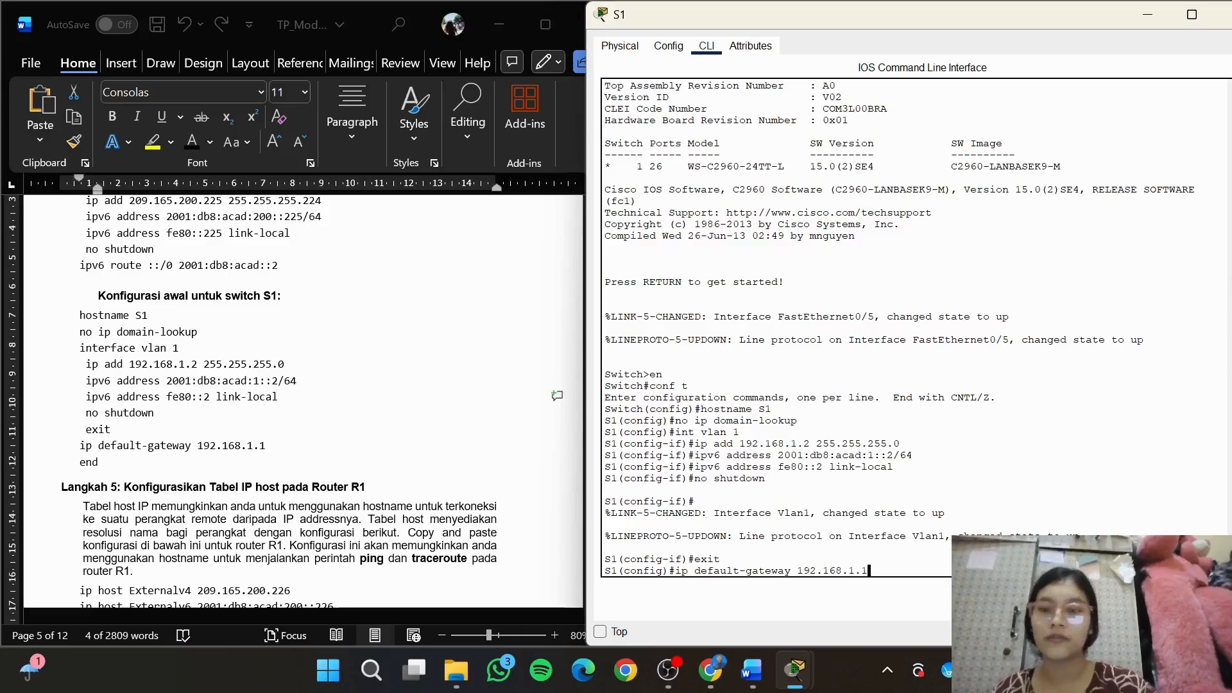
pyautogui.press('Return')
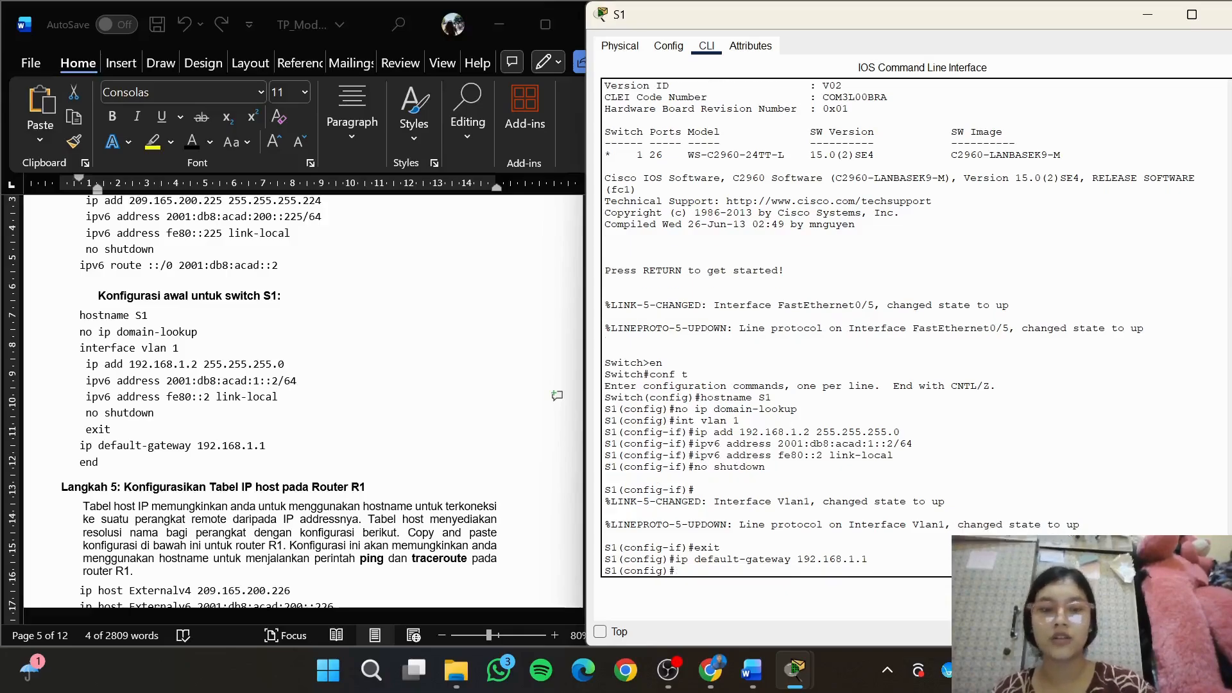
pyautogui.write('end')
pyautogui.press('Return')
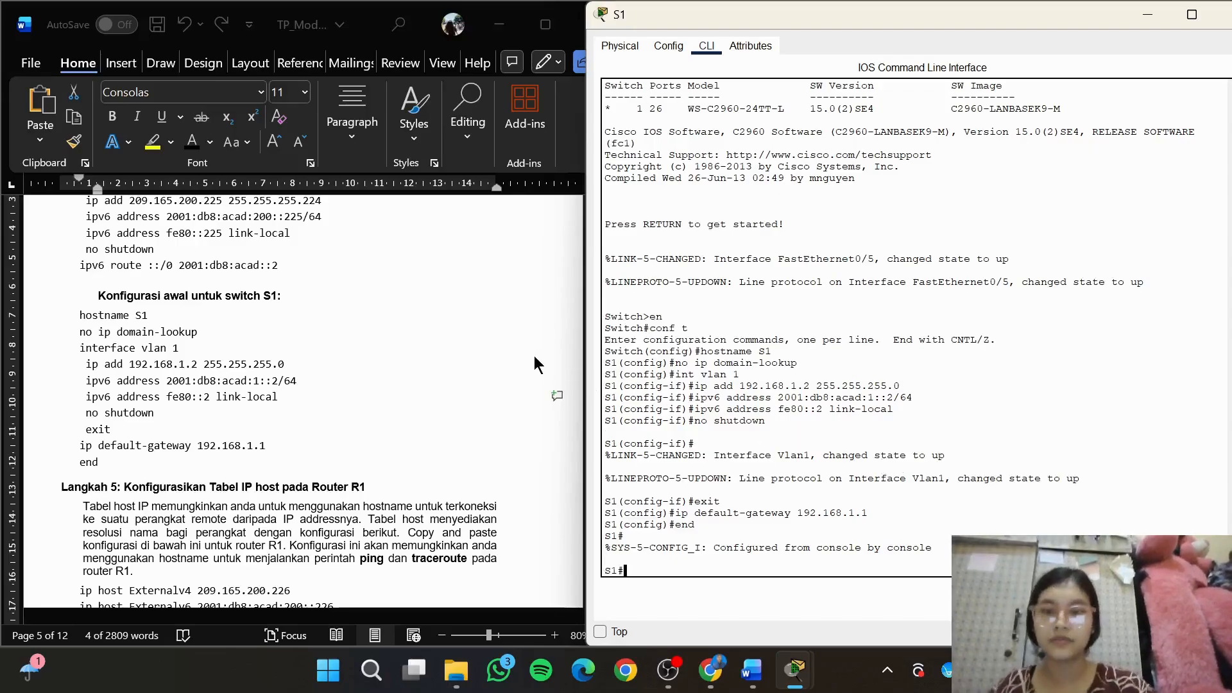
# Show the module's Langkah 5 host table beside router R1's command line and copy in ip host Externalv4 209.165.200.226
pyautogui.click(541, 468)
pyautogui.moveTo(611, 348); pyautogui.dragTo(611, 362)
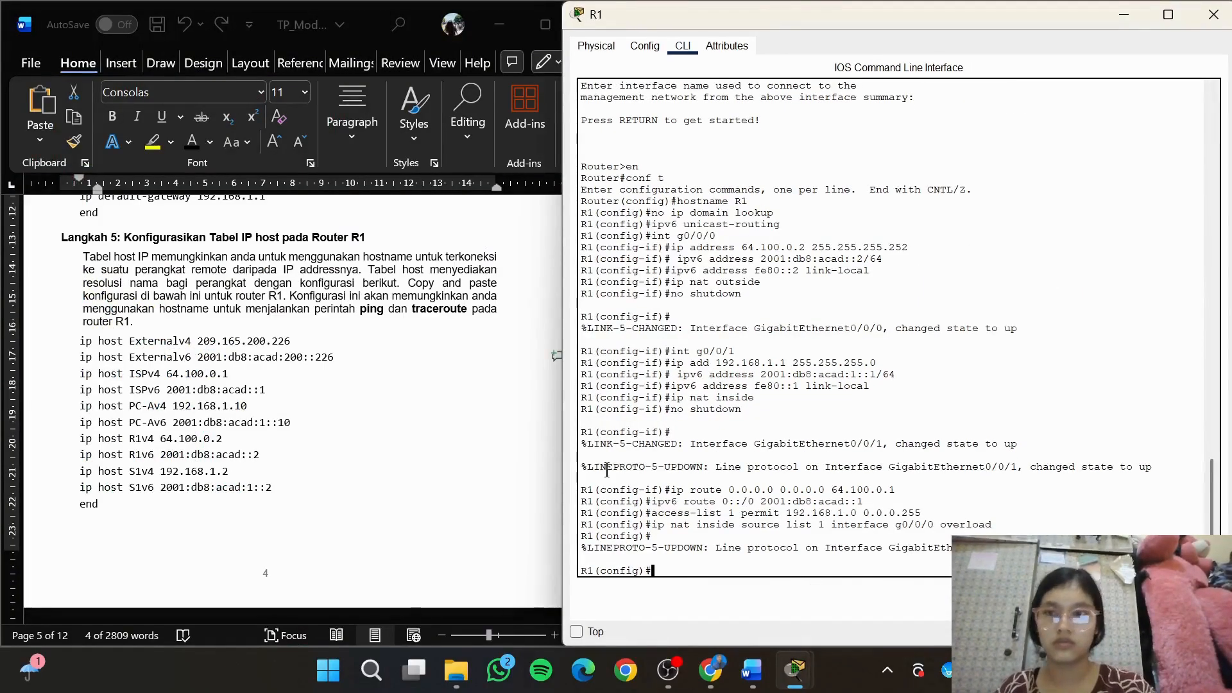
pyautogui.click(306, 341)
pyautogui.moveTo(299, 339); pyautogui.dragTo(82, 347)
pyautogui.hotkey('ctrl', 'c')
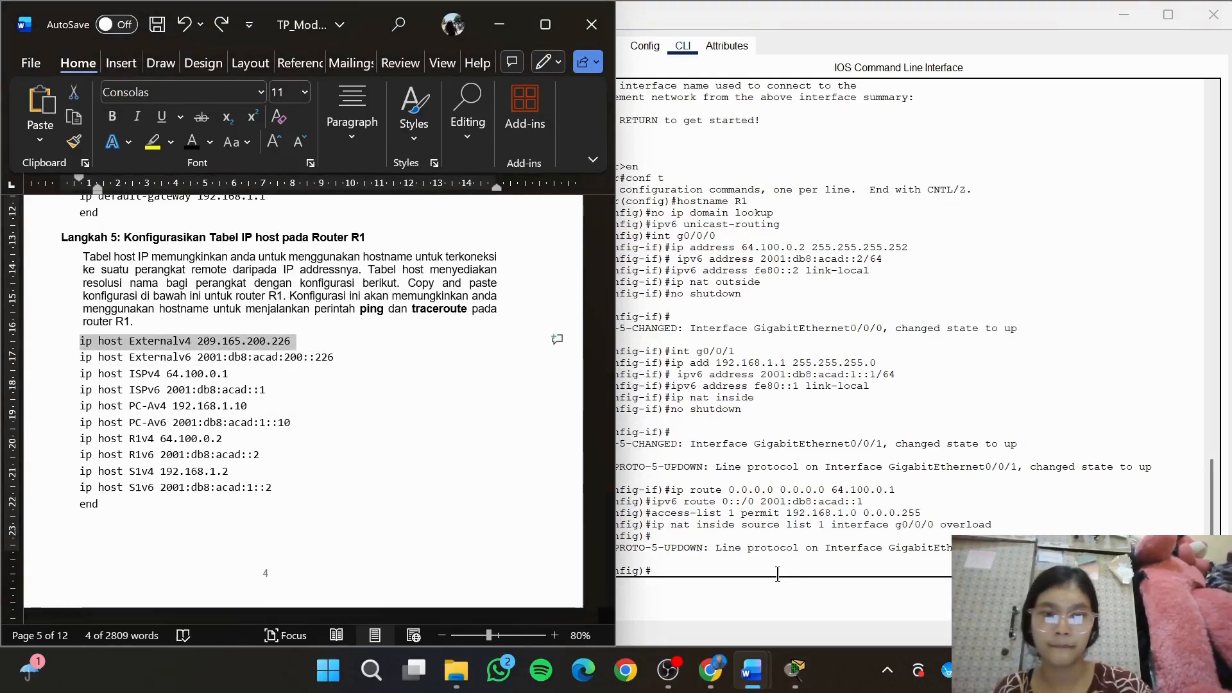
pyautogui.click(778, 574)
pyautogui.hotkey('ctrl', 'v')
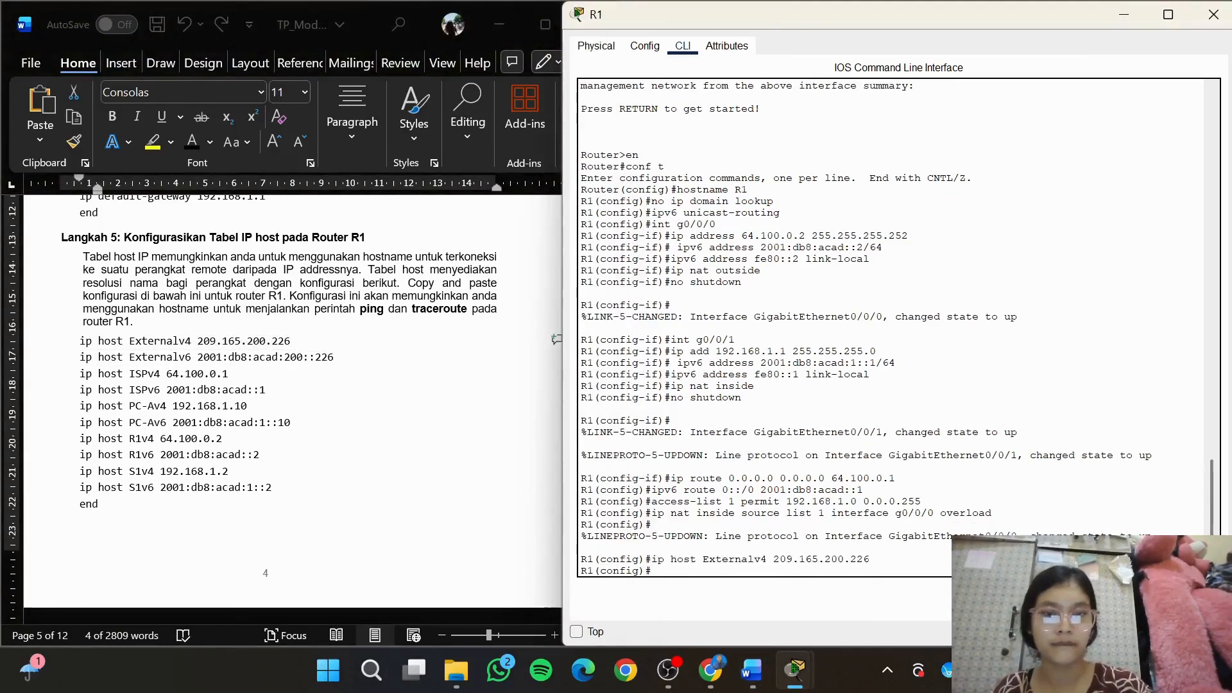
# Copy the module's line ip host Externalv6 2001:db8:acad:200::226 into router R1's global configuration
pyautogui.click(357, 363)
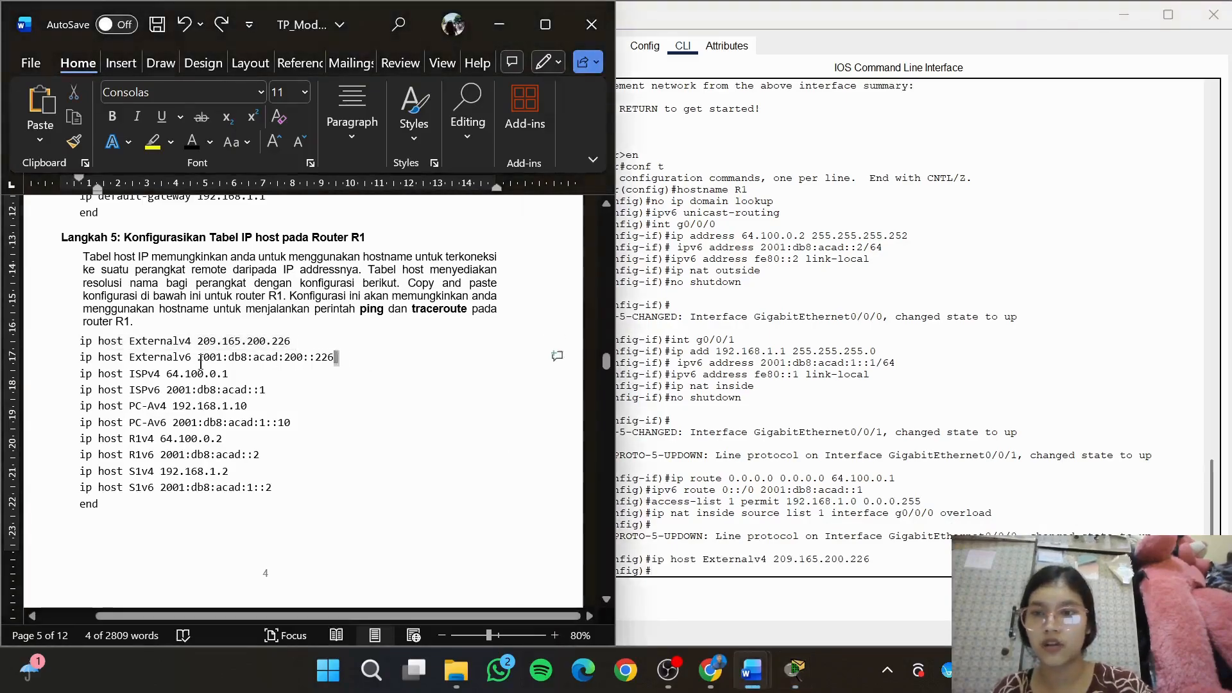
pyautogui.moveTo(339, 357); pyautogui.dragTo(79, 360)
pyautogui.hotkey('ctrl', 'c')
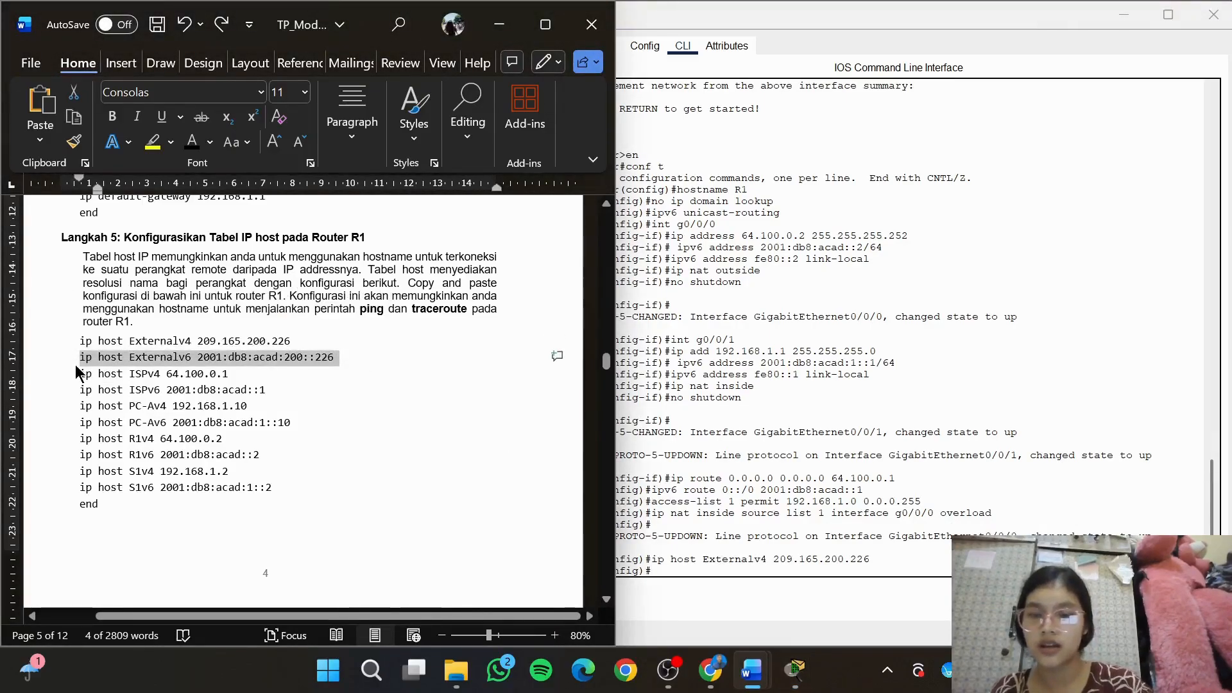
pyautogui.click(770, 573)
pyautogui.hotkey('ctrl', 'v')
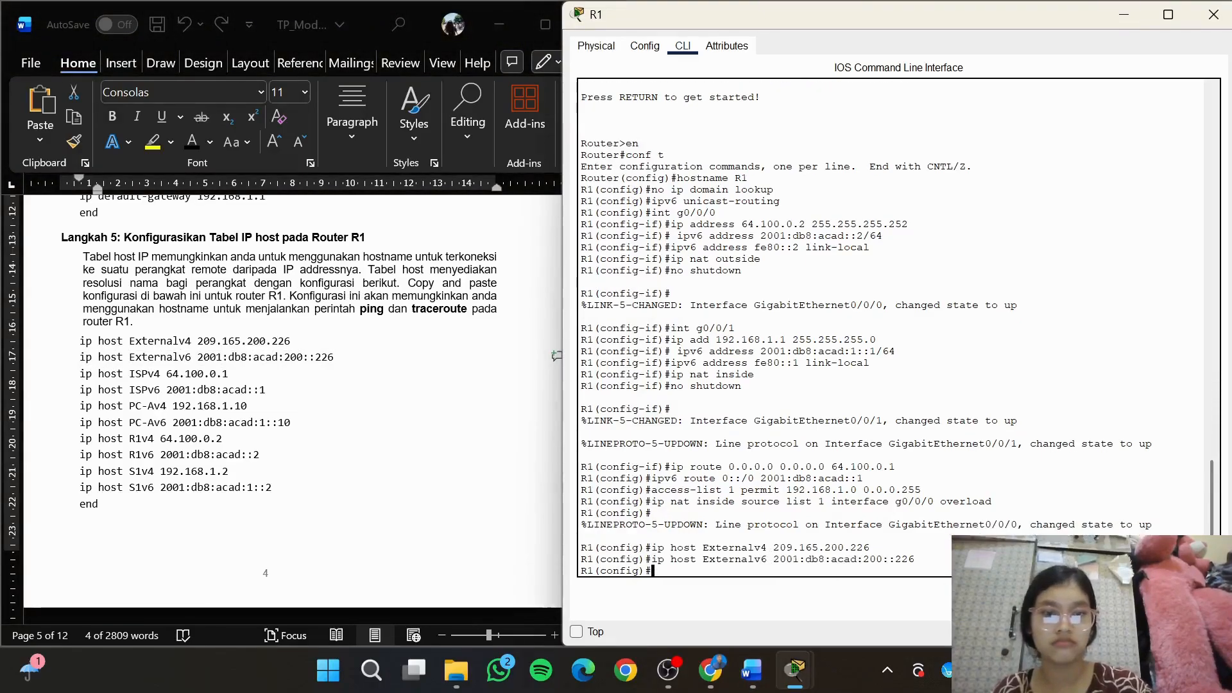
# Add the IPv4 ISP entry to R1's host table by copying in ip host ISPv4 64.100.0.1
pyautogui.click(180, 370)
pyautogui.moveTo(230, 373); pyautogui.dragTo(84, 379)
pyautogui.hotkey('ctrl', 'c')
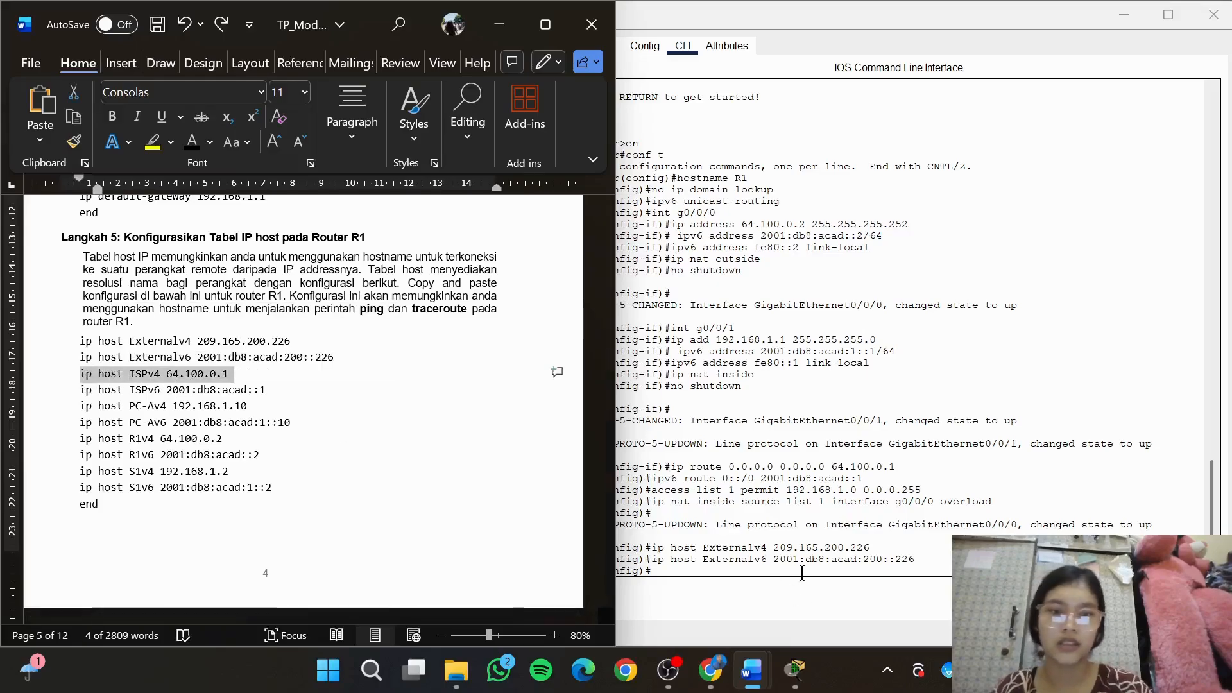
pyautogui.click(802, 573)
pyautogui.hotkey('ctrl', 'v')
pyautogui.press('Return')
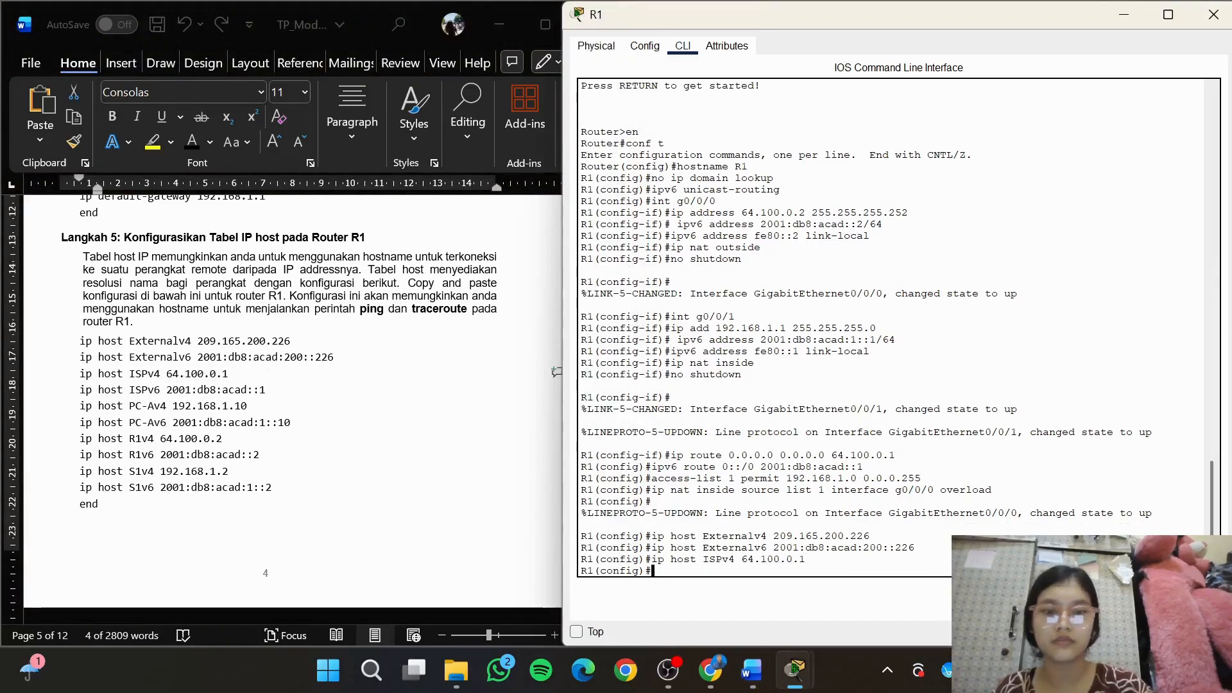
# Add the IPv6 ISP entry to R1's host table by copying in ip host ISPv6 2001:db8:acad::1
pyautogui.hotkey('alt', 'Tab')
pyautogui.moveTo(281, 391); pyautogui.dragTo(83, 392)
pyautogui.hotkey('ctrl', 'c')
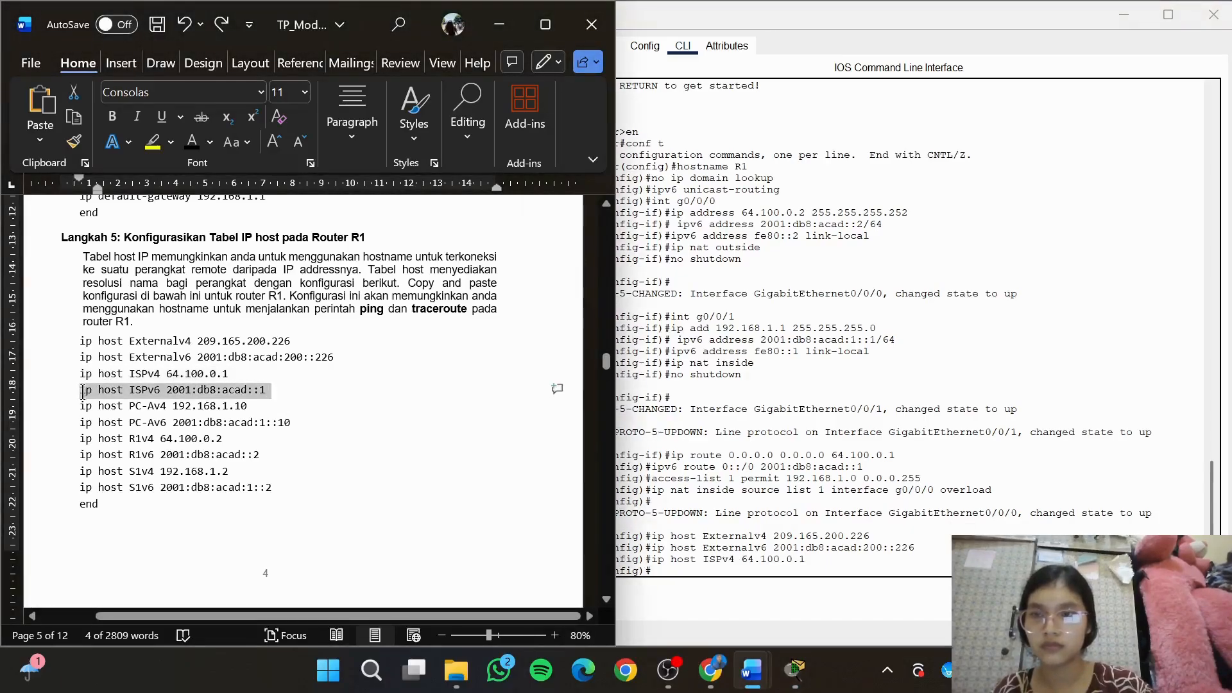
pyautogui.click(744, 584)
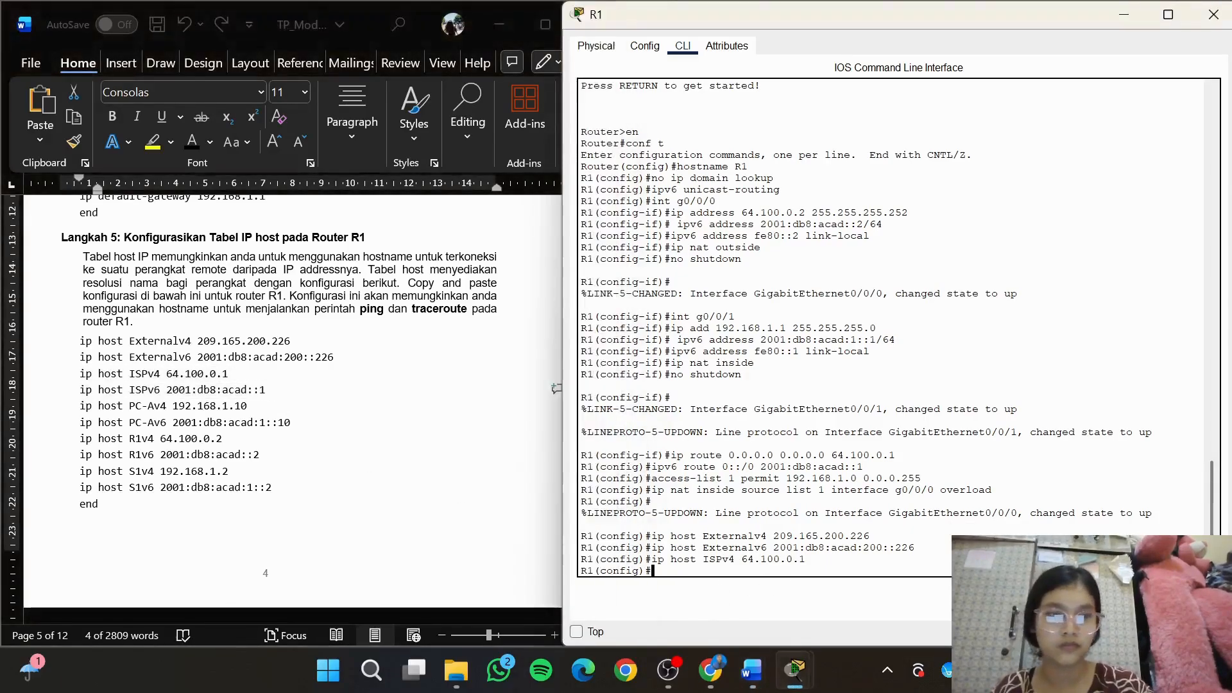
pyautogui.hotkey('ctrl', 'v')
pyautogui.press('Return')
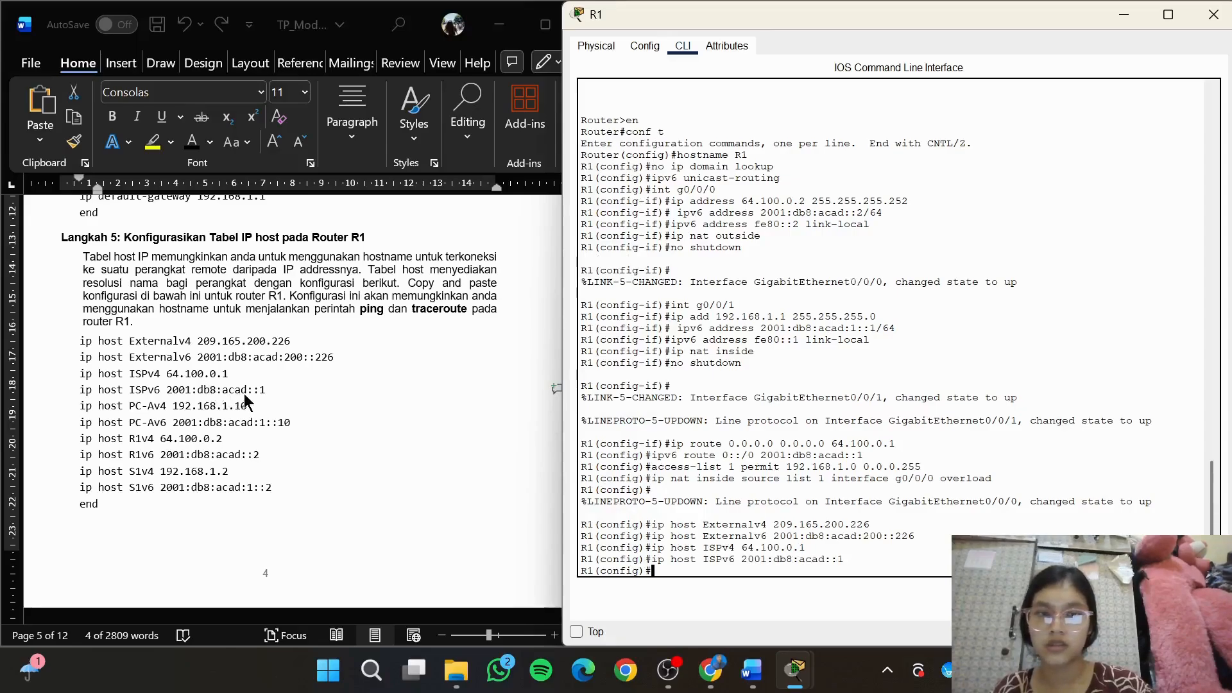
# Copy PC-A's IPv4 host entry, ip host PC-Av4 192.168.1.10, from the module into router R1's configuration
pyautogui.hotkey('alt', 'Tab')
pyautogui.moveTo(250, 406); pyautogui.dragTo(80, 411)
pyautogui.press('super+c')
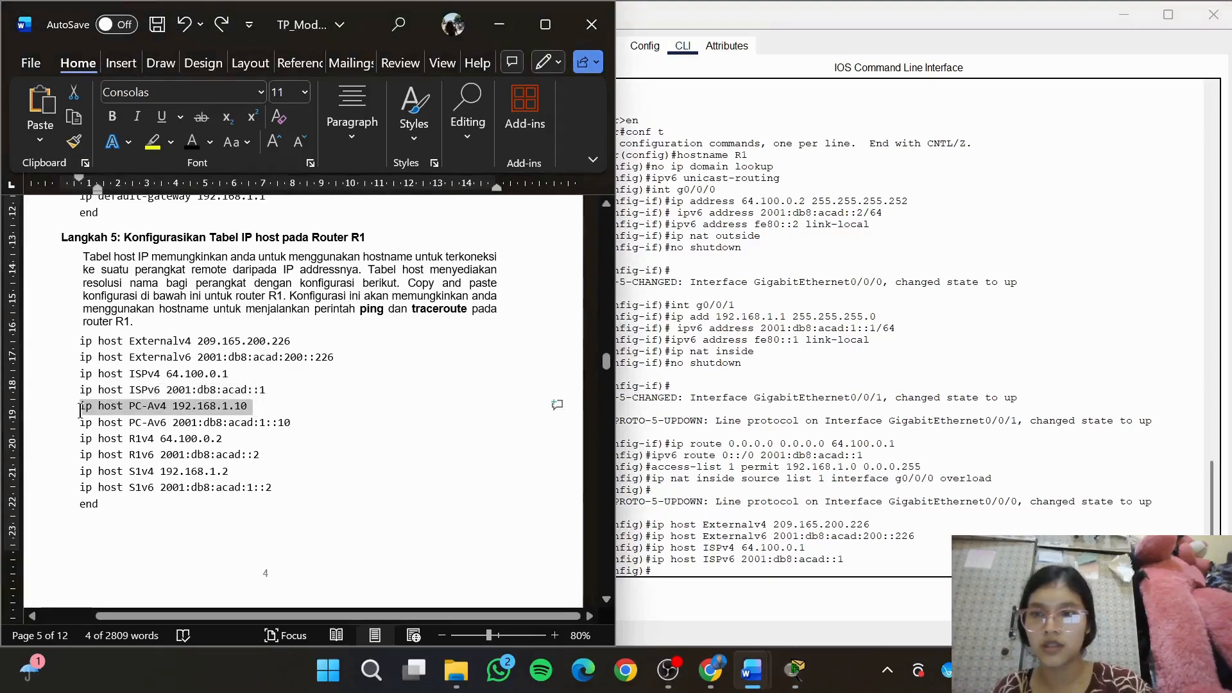
pyautogui.rightClick(707, 573)
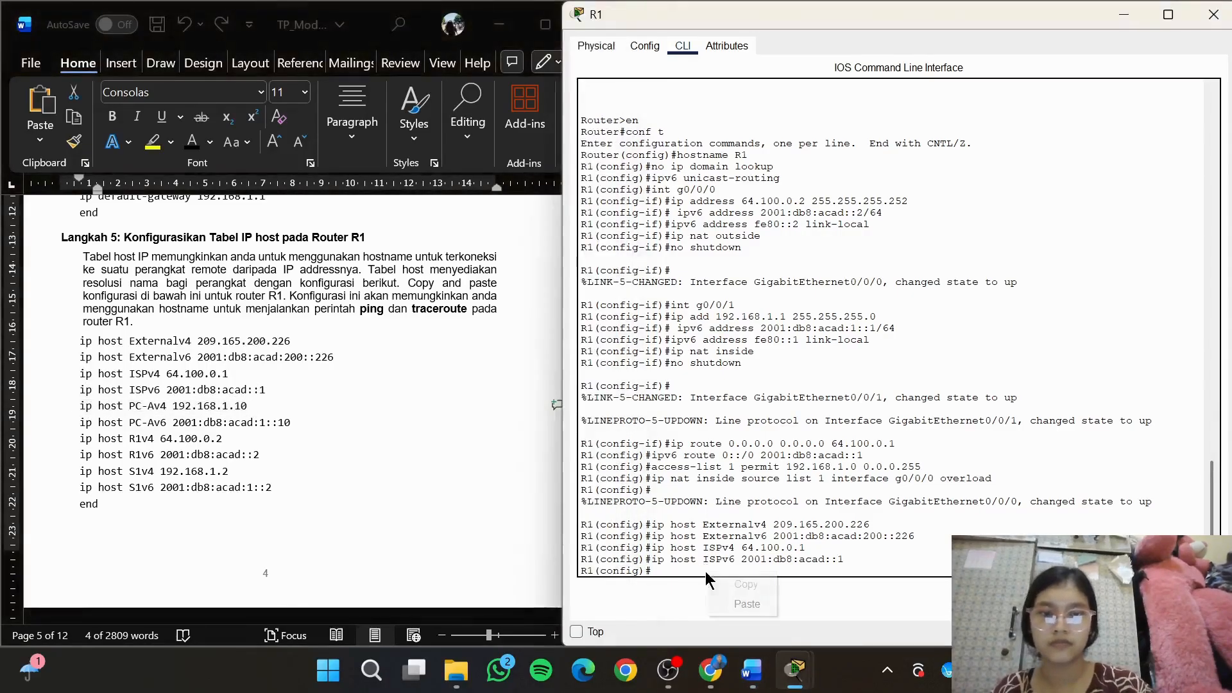
pyautogui.click(742, 604)
pyautogui.press('Return')
pyautogui.hotkey('alt', 'Tab')
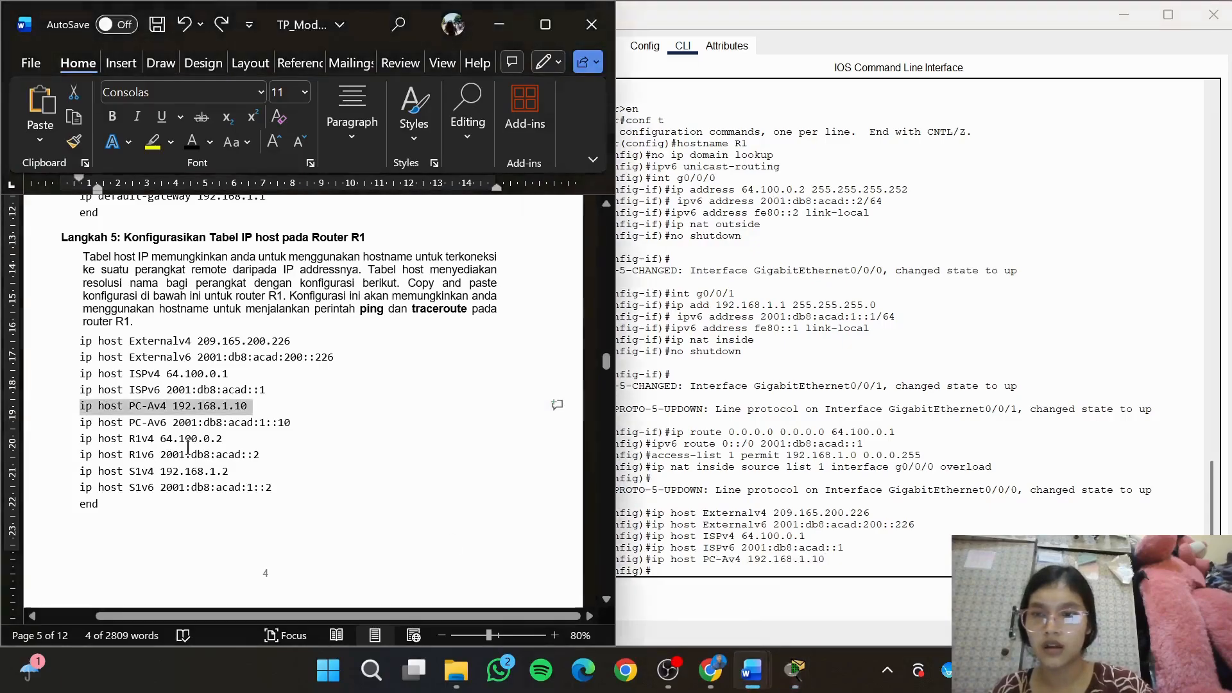
pyautogui.moveTo(297, 423); pyautogui.dragTo(82, 426)
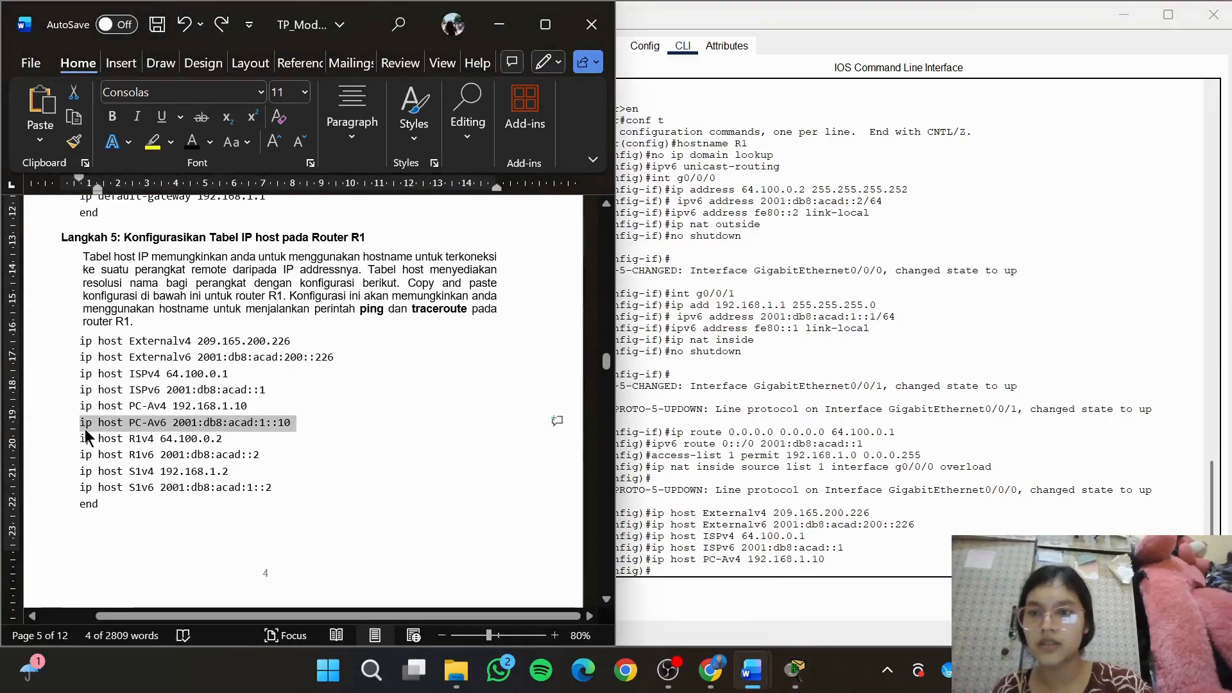
pyautogui.rightClick(94, 427)
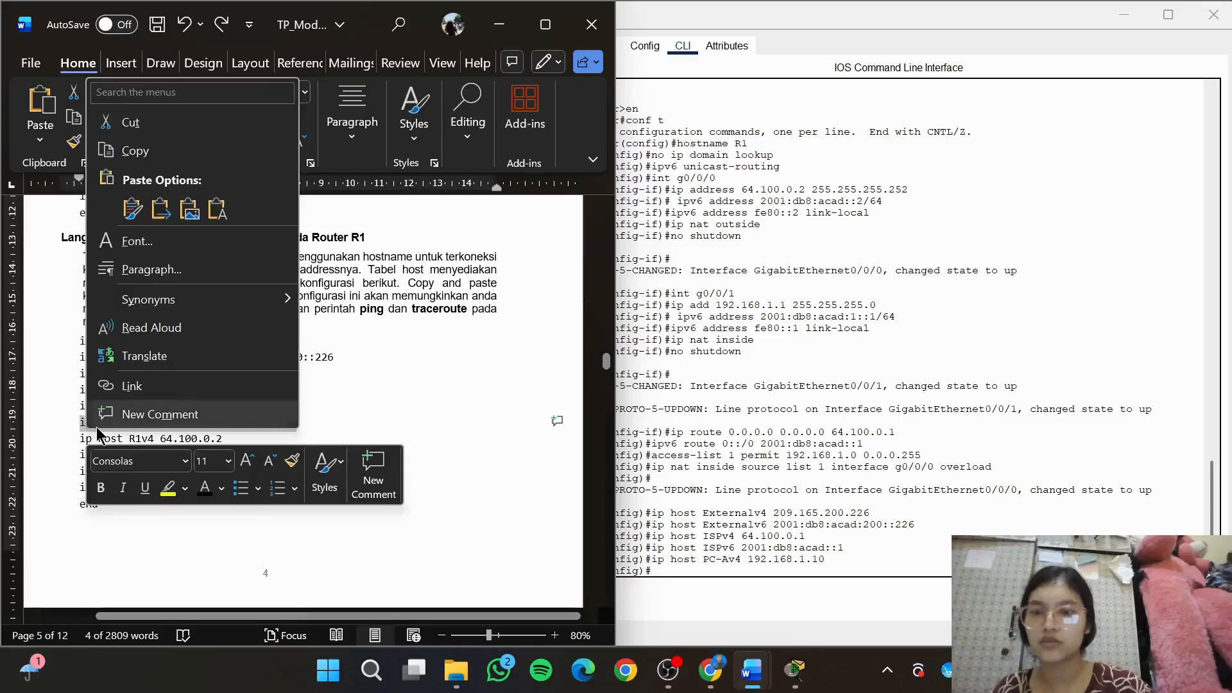
pyautogui.click(743, 571)
pyautogui.rightClick(745, 573)
pyautogui.click(781, 603)
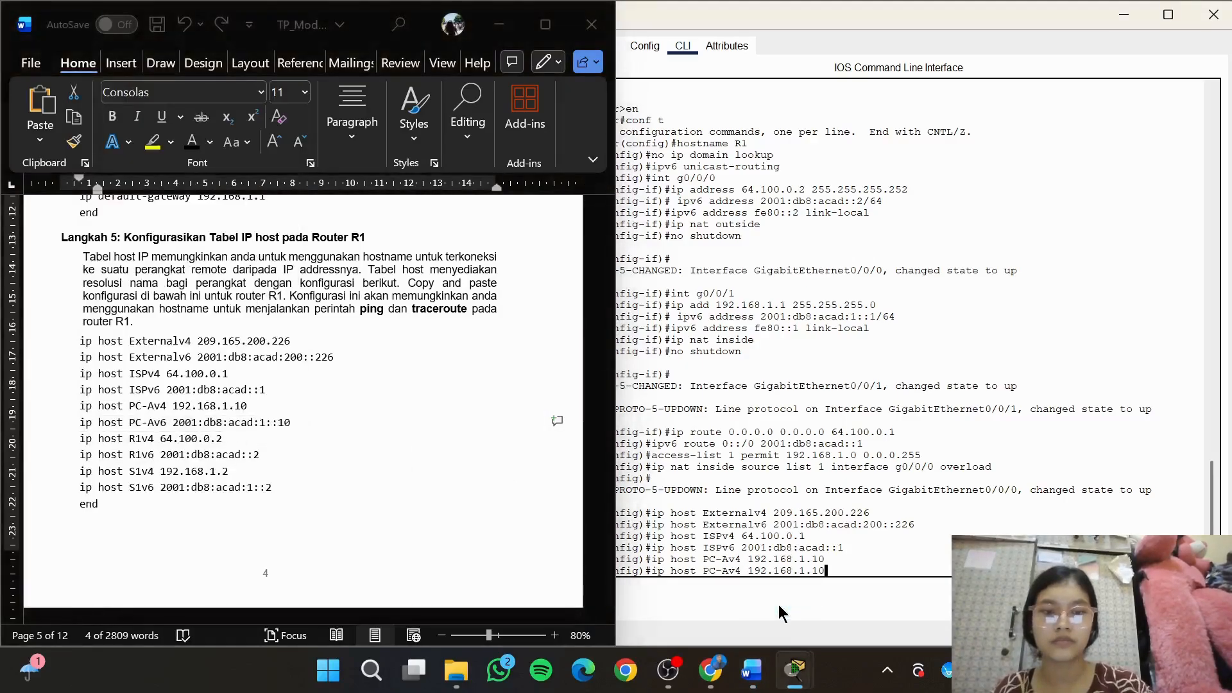
pyautogui.press('BackSpace')
pyautogui.press('BackSpace')
pyautogui.press('BackSpace')
pyautogui.press('BackSpace')
pyautogui.press('BackSpace')
pyautogui.press('BackSpace')
pyautogui.press('BackSpace')
pyautogui.press('BackSpace')
pyautogui.press('BackSpace')
pyautogui.press('BackSpace')
pyautogui.press('BackSpace')
pyautogui.press('BackSpace')
pyautogui.press('BackSpace')
pyautogui.press('BackSpace')
pyautogui.press('BackSpace')
pyautogui.press('BackSpace')
pyautogui.press('BackSpace')
pyautogui.press('BackSpace')
pyautogui.press('BackSpace')
pyautogui.press('BackSpace')
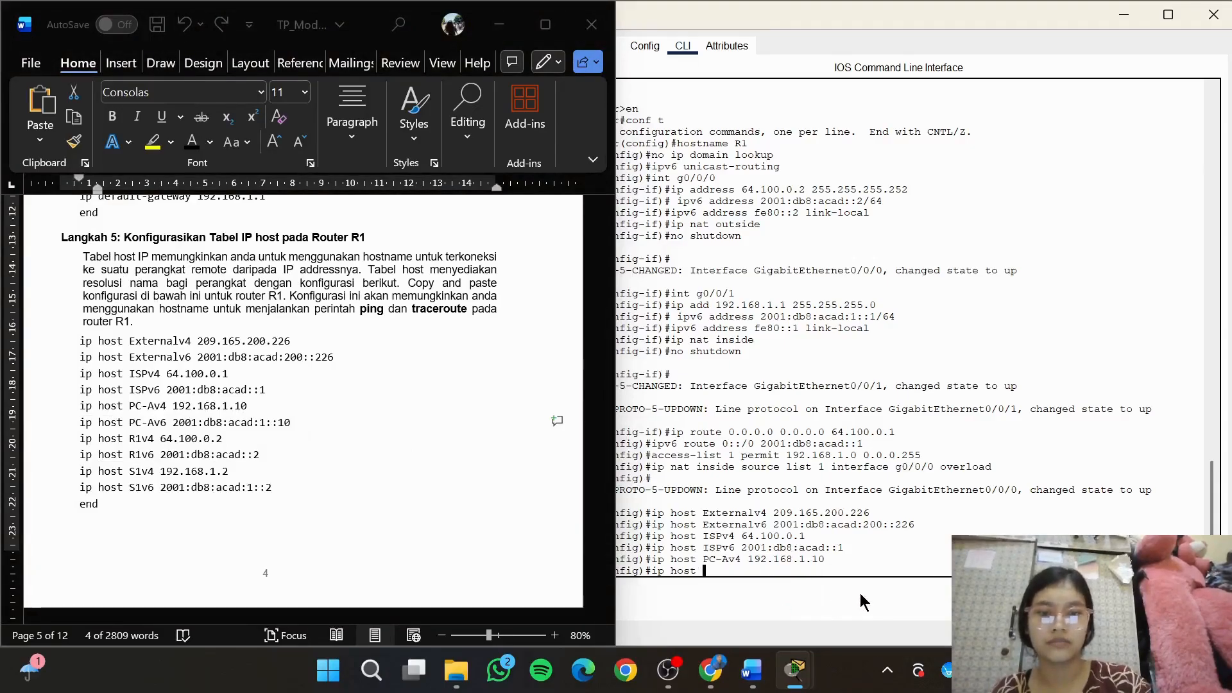
pyautogui.press('BackSpace')
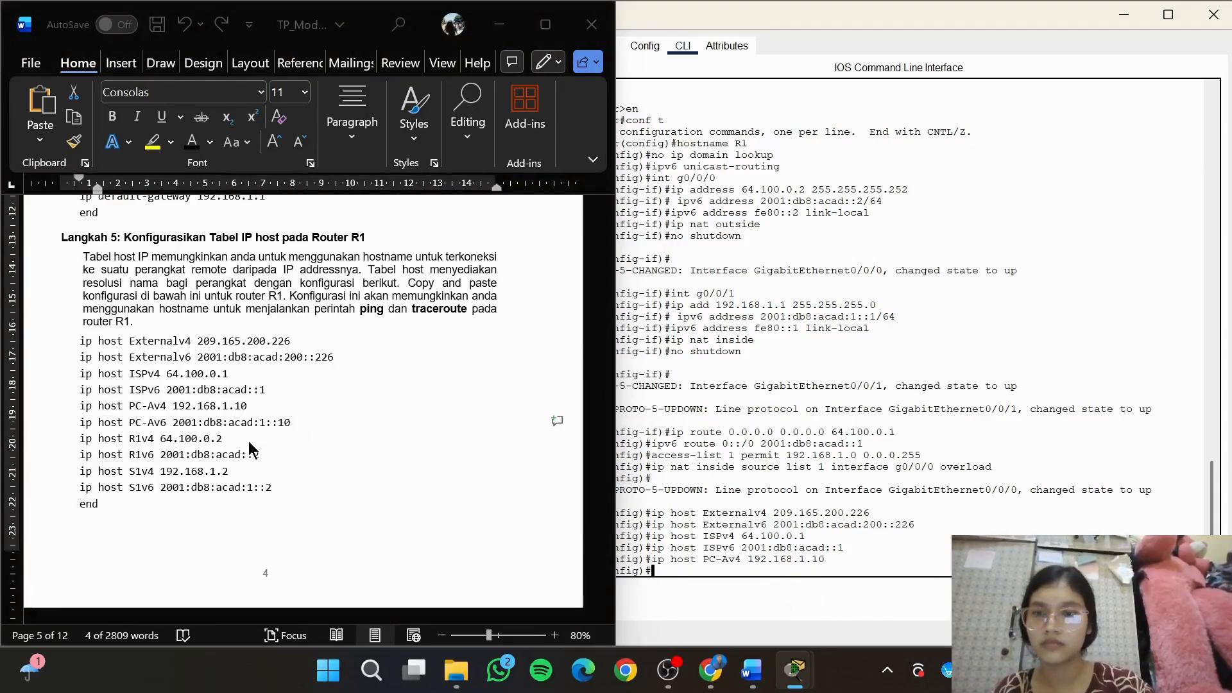
# Copy PC-A's IPv6 host entry, ip host PC-Av6 2001:db8:acad:1::10, from the module into router R1's configuration
pyautogui.tripleClick(271, 428)
pyautogui.hotkey('ctrl', 'c')
pyautogui.click(726, 581)
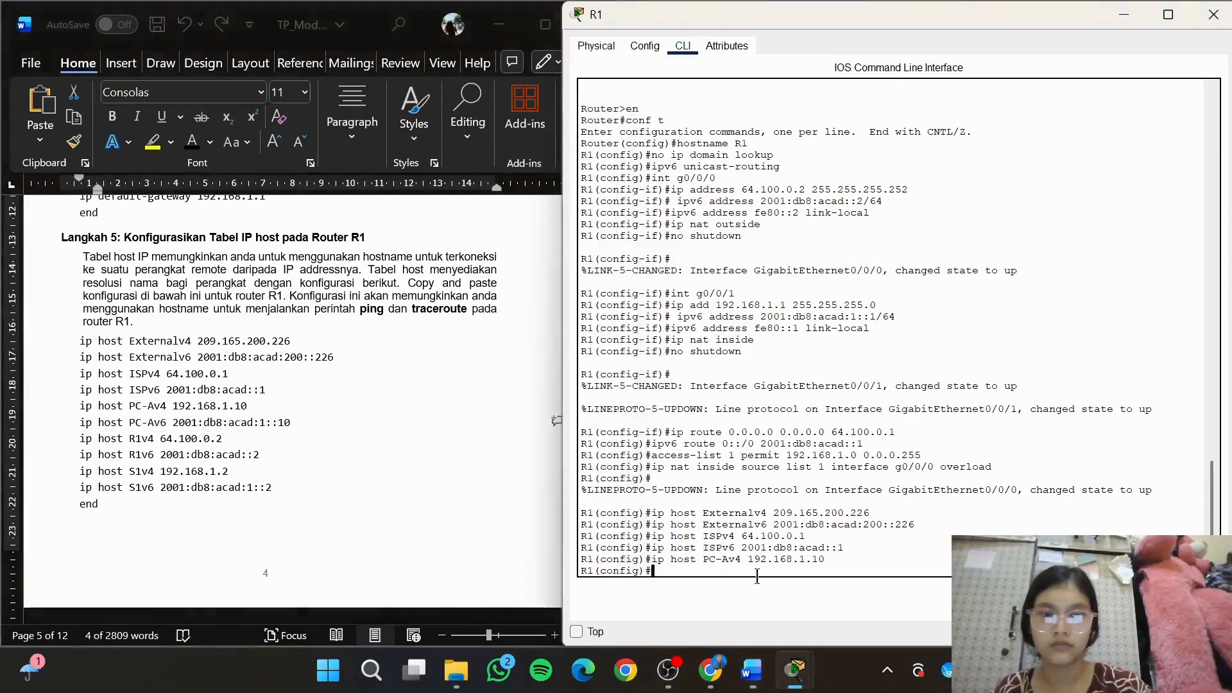
pyautogui.rightClick(772, 584)
pyautogui.click(798, 610)
pyautogui.press('Return')
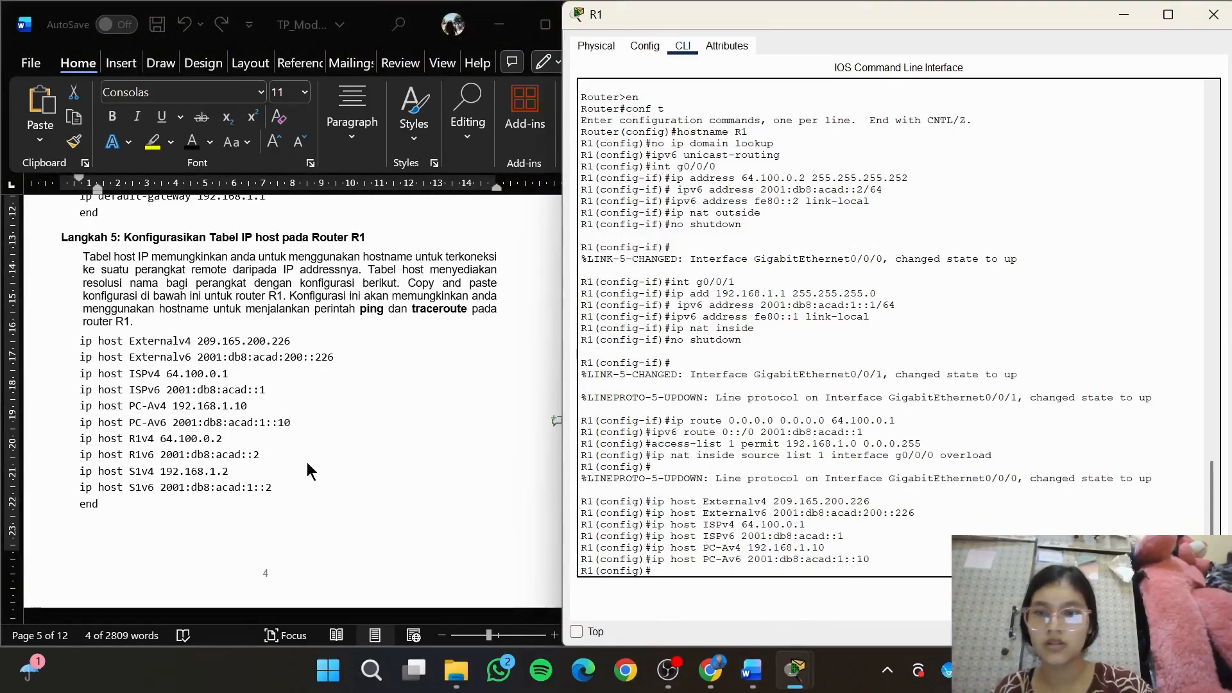
# Add R1's own IPv4 entry to its host table by copying in ip host R1v4 64.100.0.2
pyautogui.click(234, 442)
pyautogui.tripleClick(82, 443)
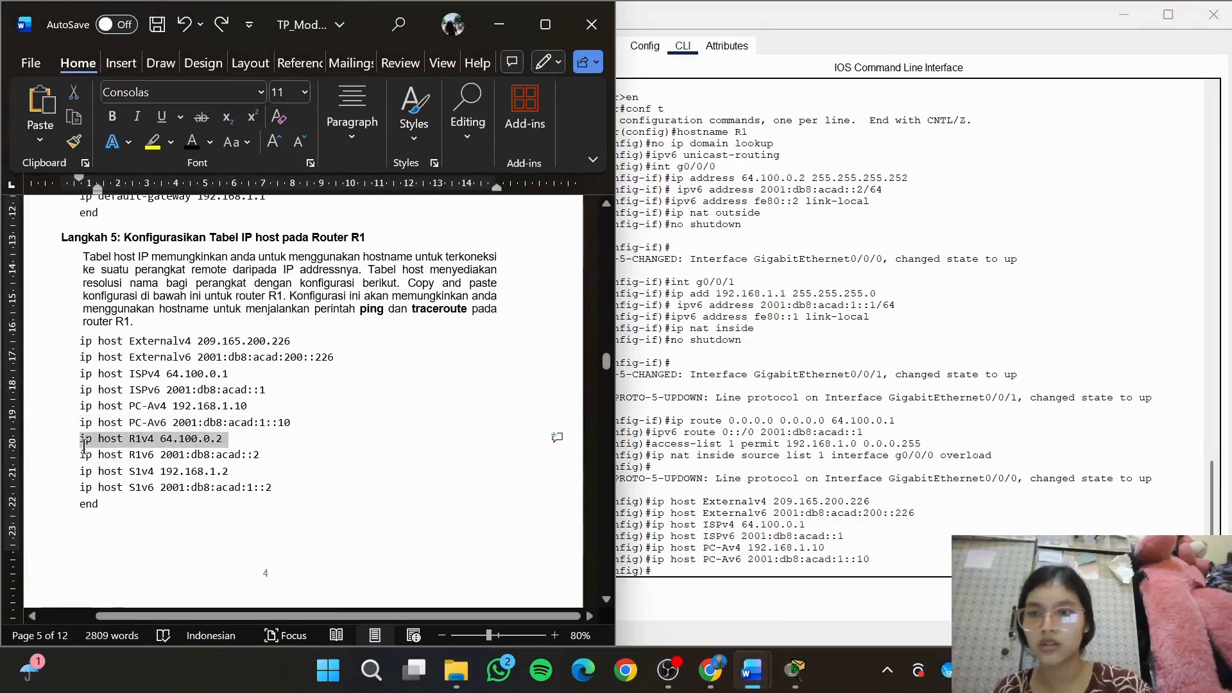
pyautogui.hotkey('ctrl', 'c')
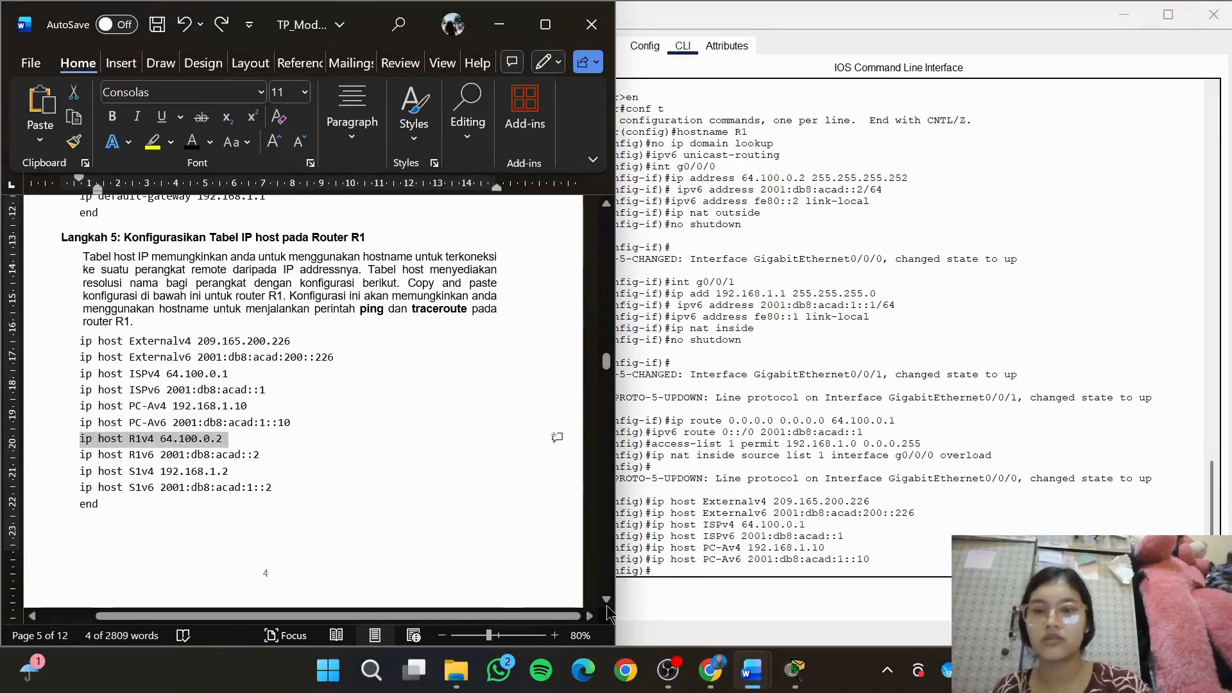
pyautogui.click(768, 572)
pyautogui.rightClick(770, 572)
pyautogui.click(806, 599)
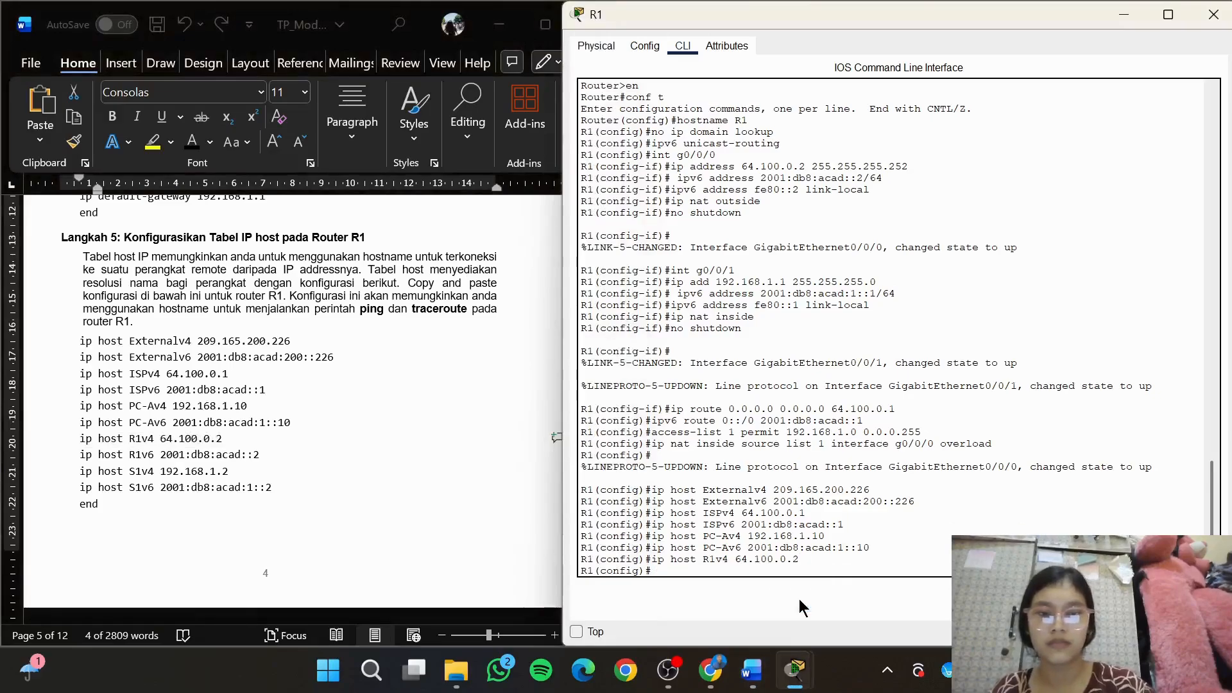
# Add R1's own IPv6 entry to its host table by copying in ip host R1v6 2001:db8:acad::2
pyautogui.click(272, 460)
pyautogui.click(280, 456)
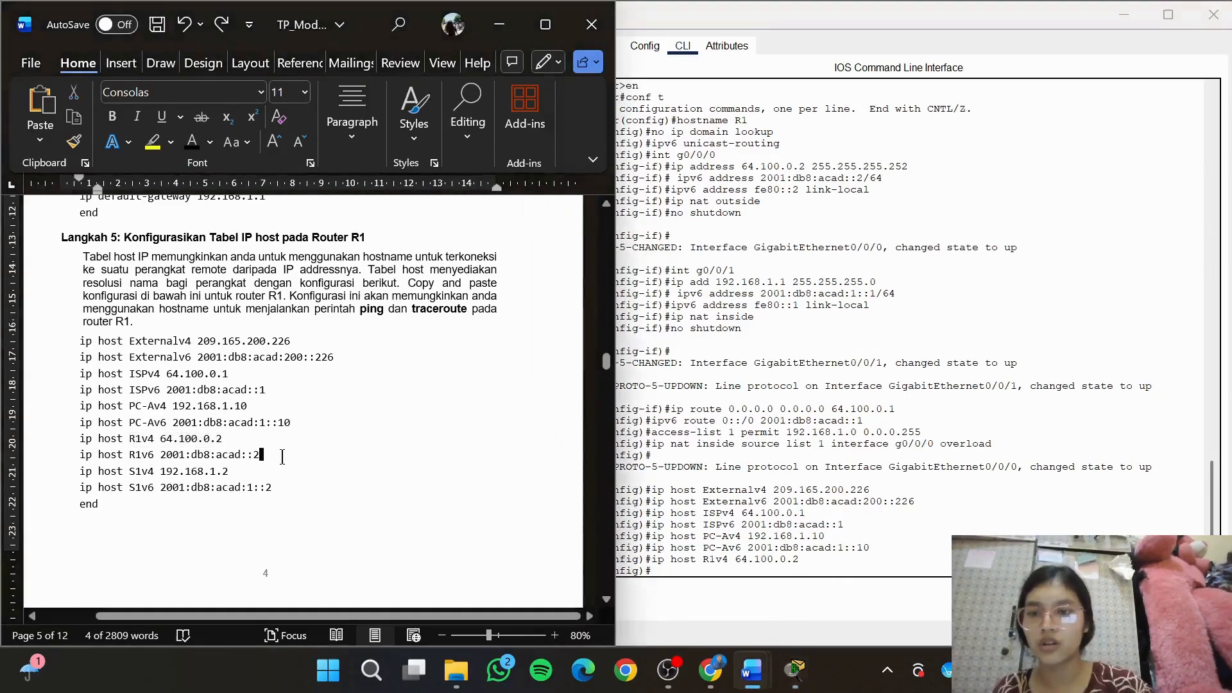
pyautogui.moveTo(269, 460); pyautogui.dragTo(78, 457)
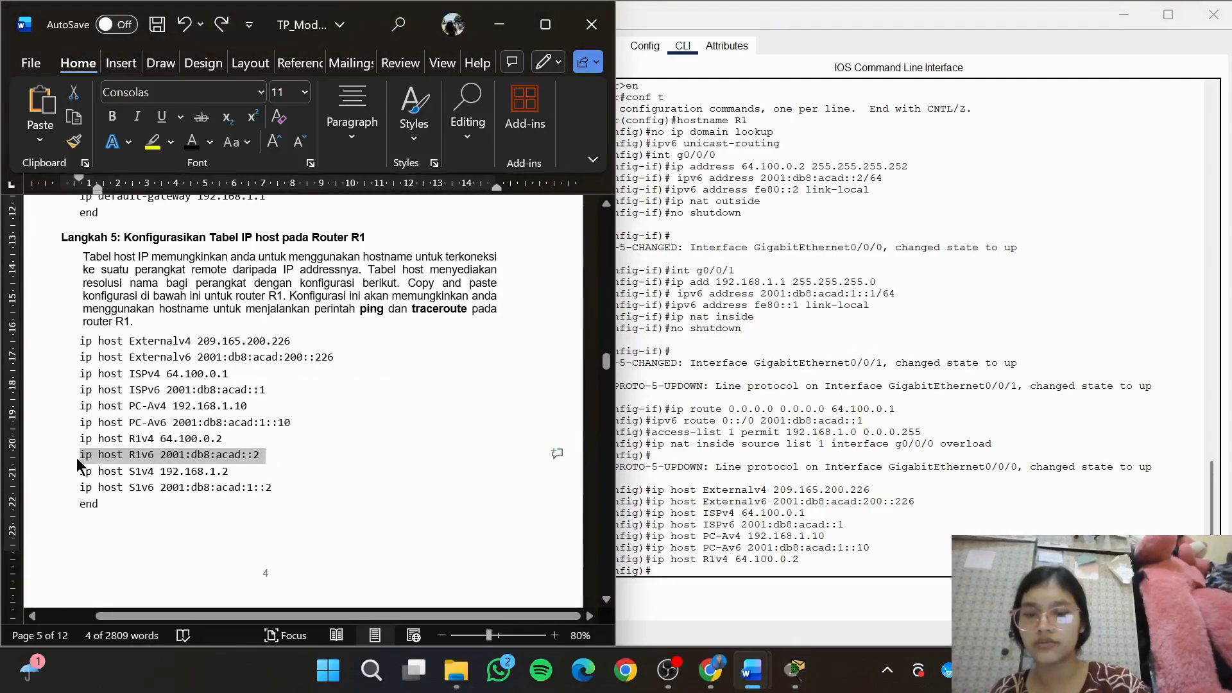
pyautogui.click(874, 571)
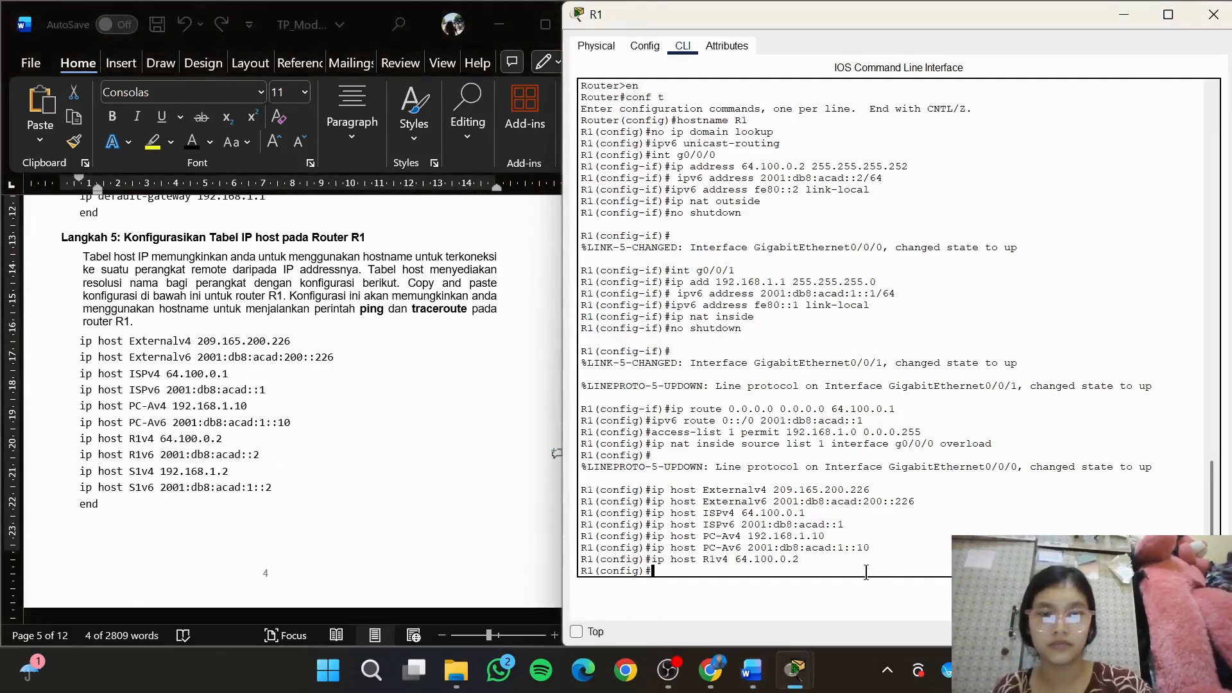
pyautogui.rightClick(866, 571)
pyautogui.click(902, 610)
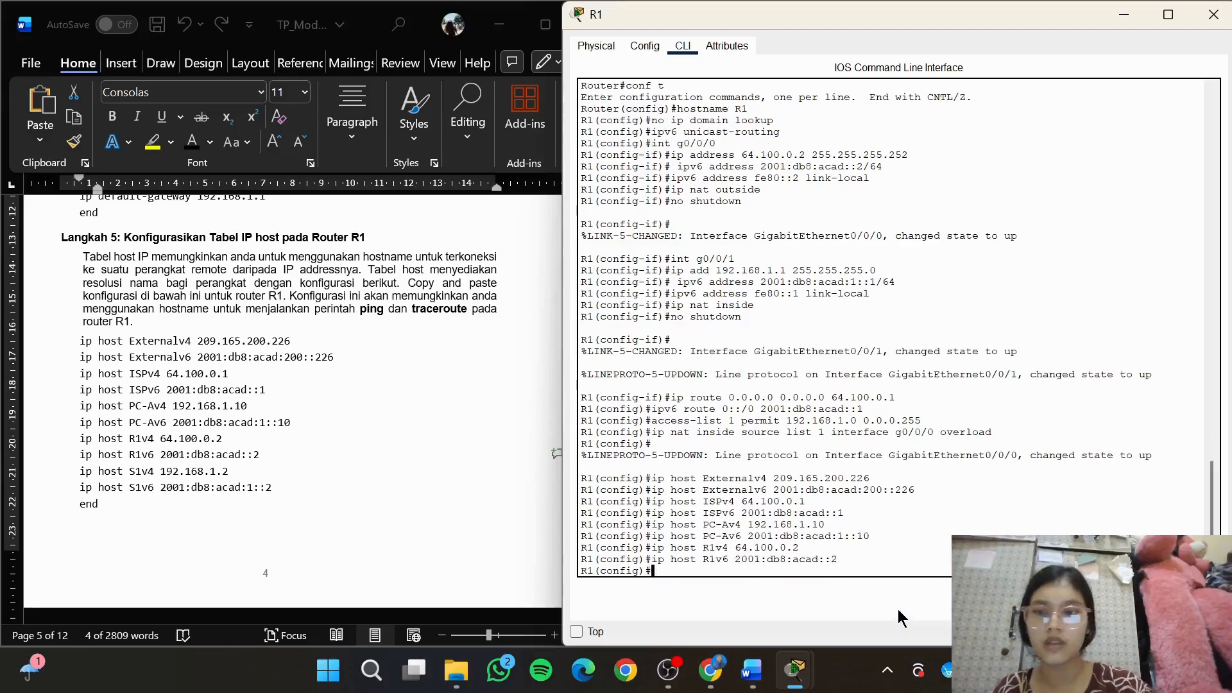
# Copy switch S1's IPv4 host entry, ip host S1v4 192.168.1.2, from the module into router R1's configuration
pyautogui.click(251, 483)
pyautogui.moveTo(233, 471); pyautogui.dragTo(79, 473)
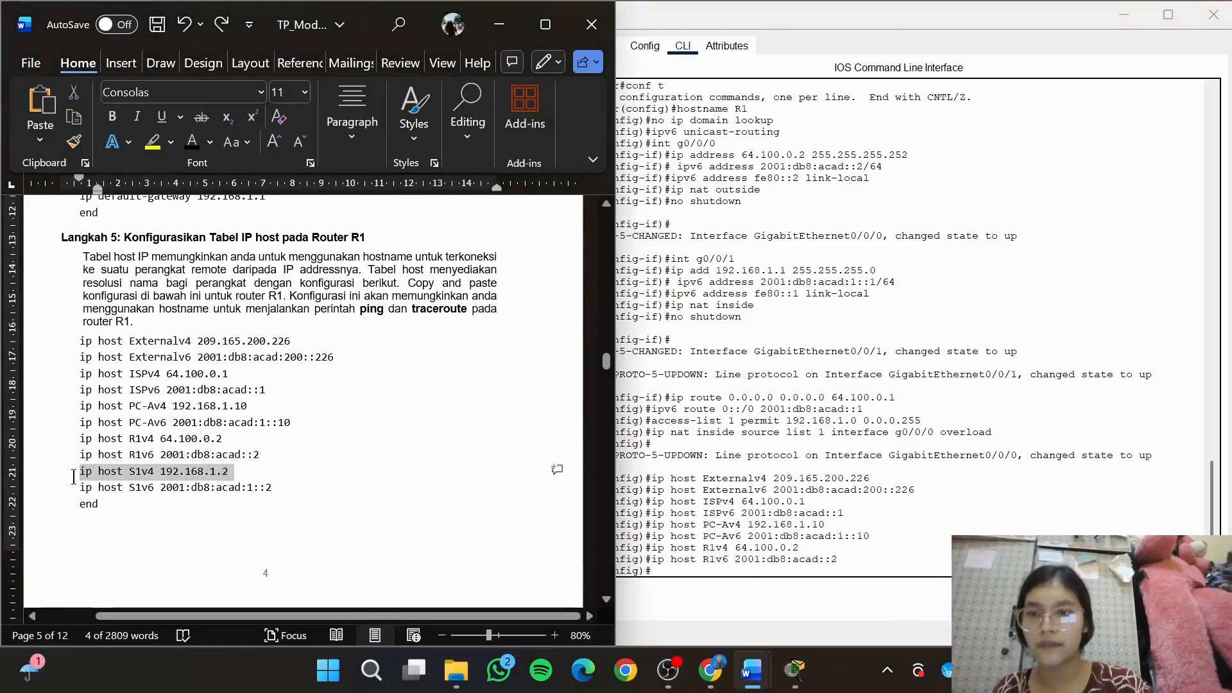
pyautogui.click(691, 572)
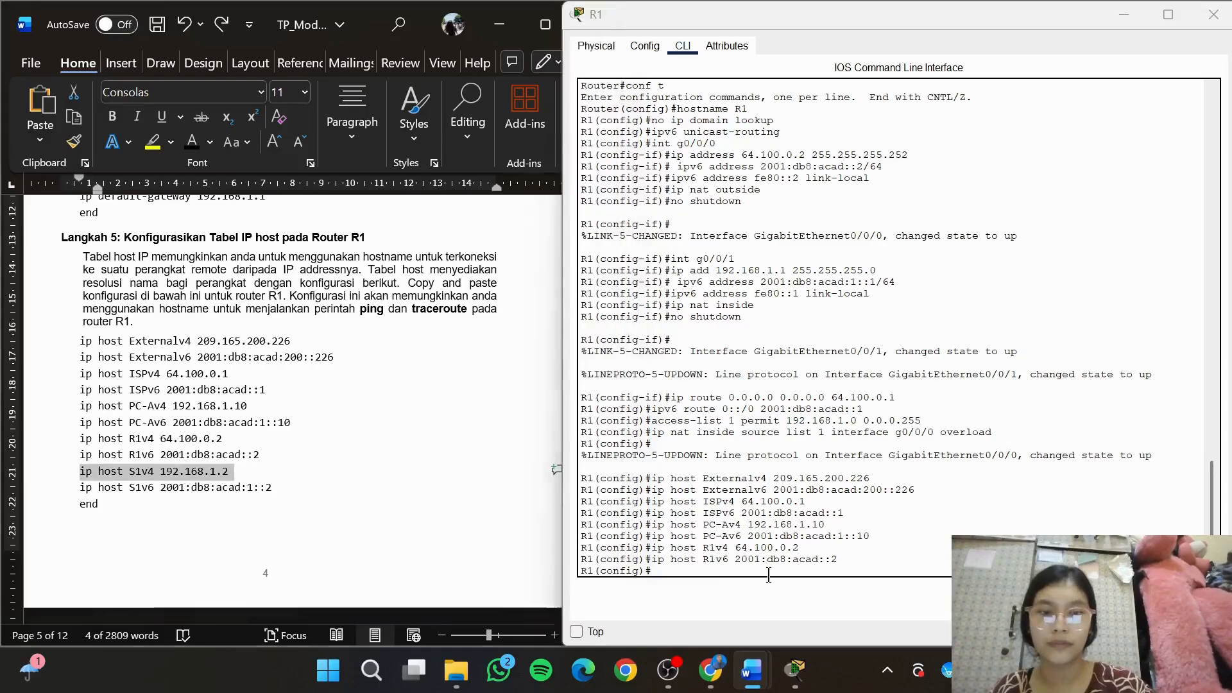
pyautogui.rightClick(769, 575)
pyautogui.click(800, 606)
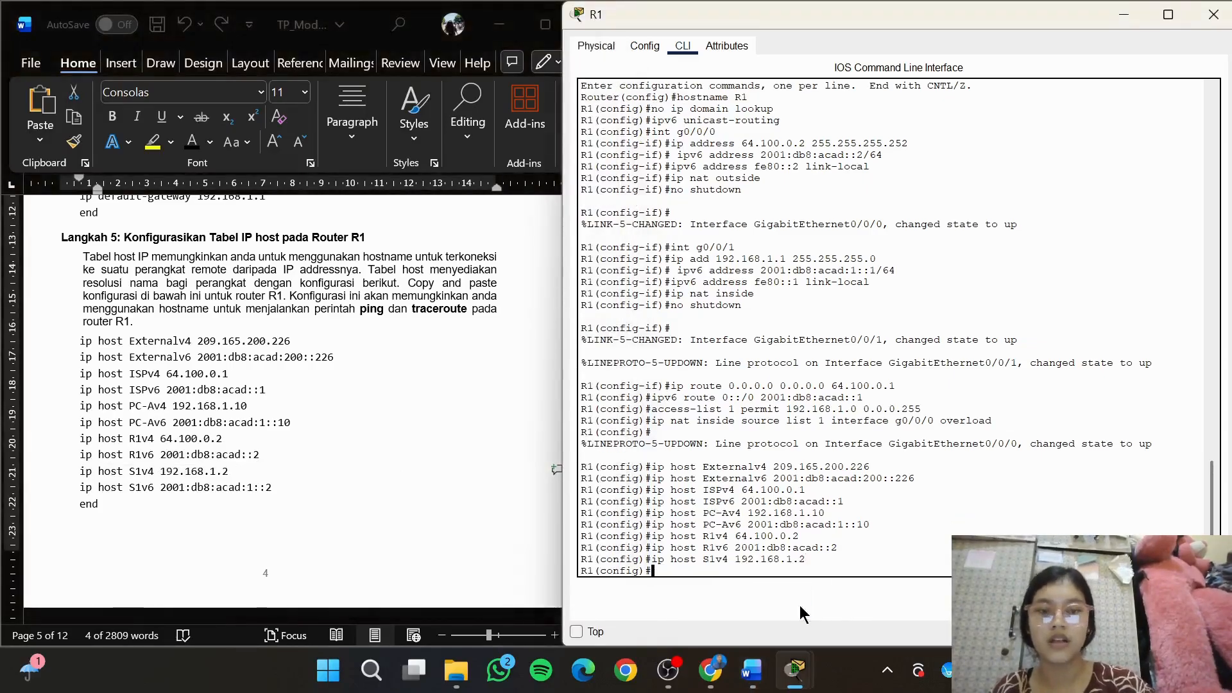
# Copy ip host S1v6 2001:db8:acad:1::2 from the module into R1's configuration and leave configuration mode with end
pyautogui.click(480, 510)
pyautogui.moveTo(278, 488); pyautogui.dragTo(80, 488)
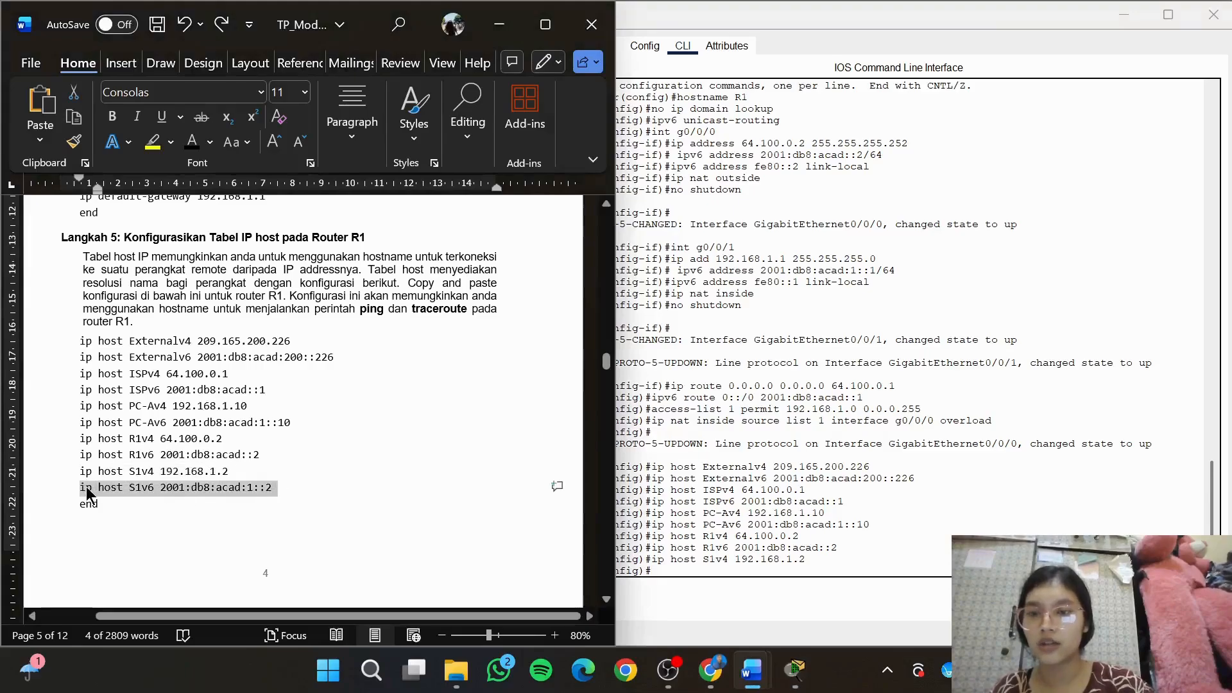
pyautogui.click(803, 573)
pyautogui.rightClick(803, 573)
pyautogui.click(826, 607)
pyautogui.write('end')
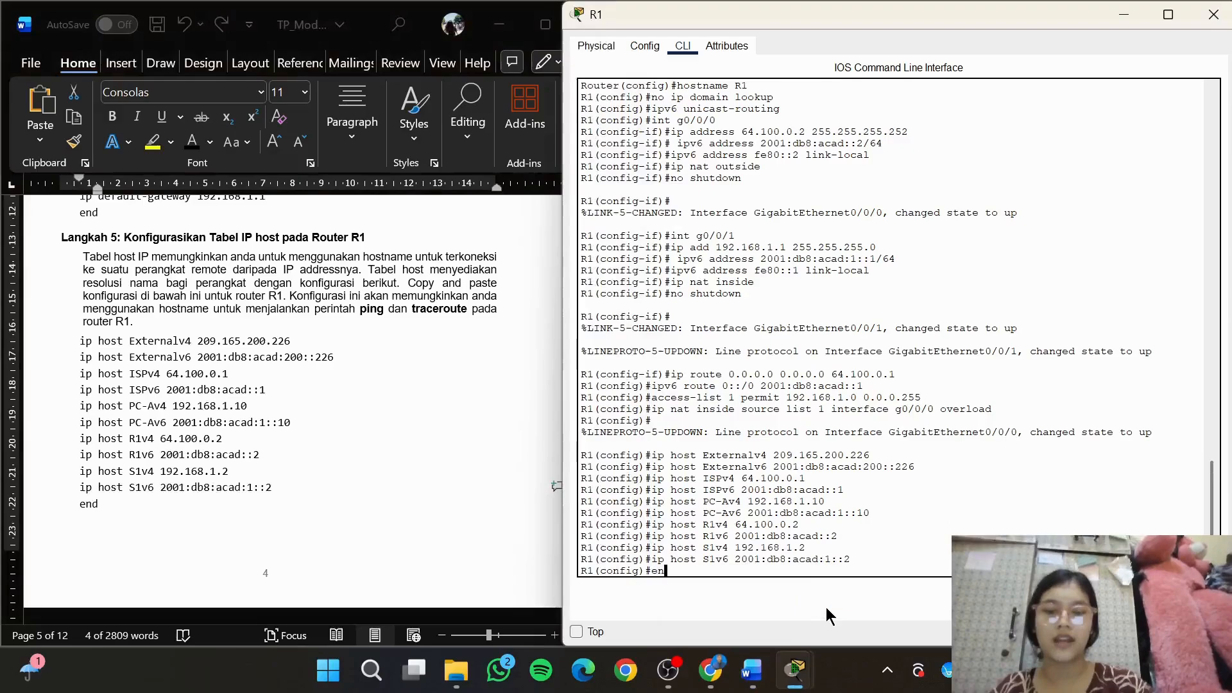
pyautogui.press('Return')
pyautogui.press('Return')
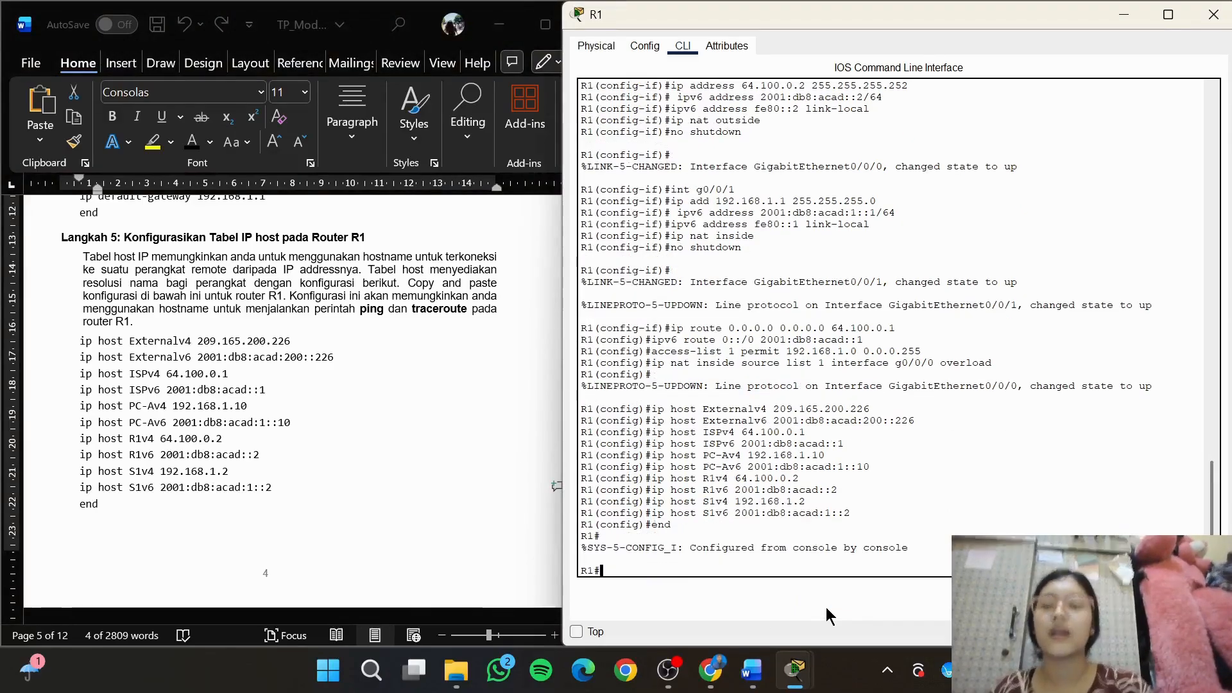
# Show the module's Langkah 1 connectivity test and replace PC-A's IP configuration with its command prompt
pyautogui.click(555, 526)
pyautogui.moveTo(608, 361); pyautogui.dragTo(622, 386)
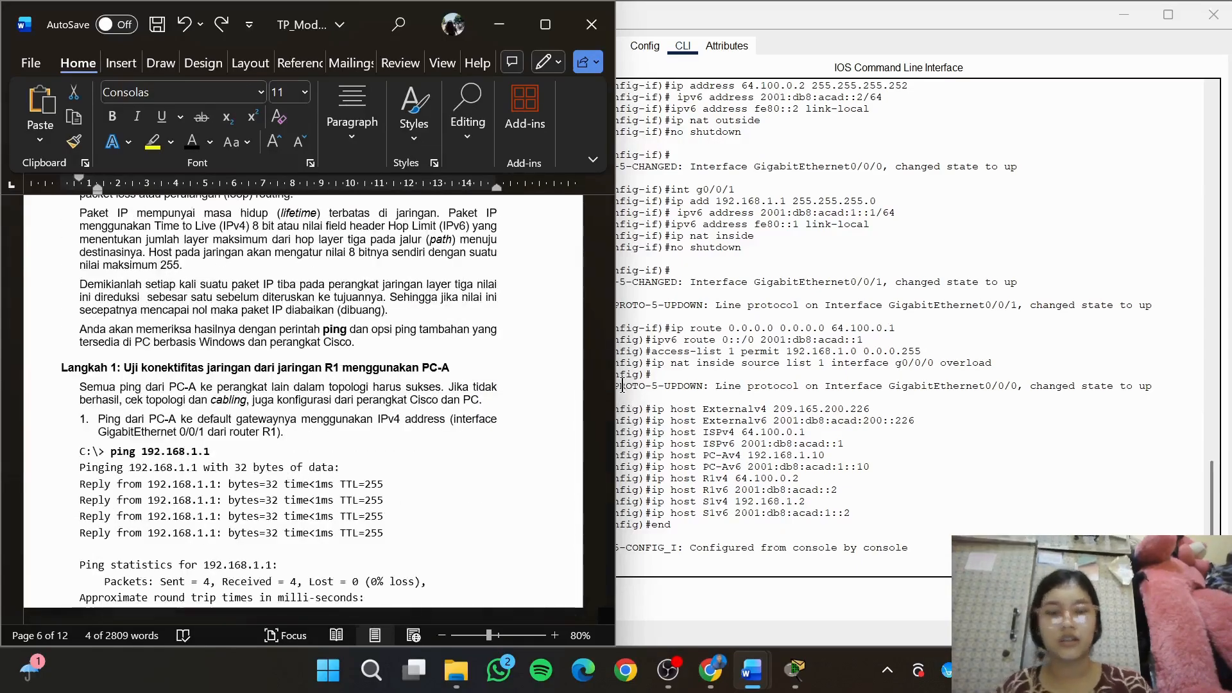
pyautogui.moveTo(794, 670)
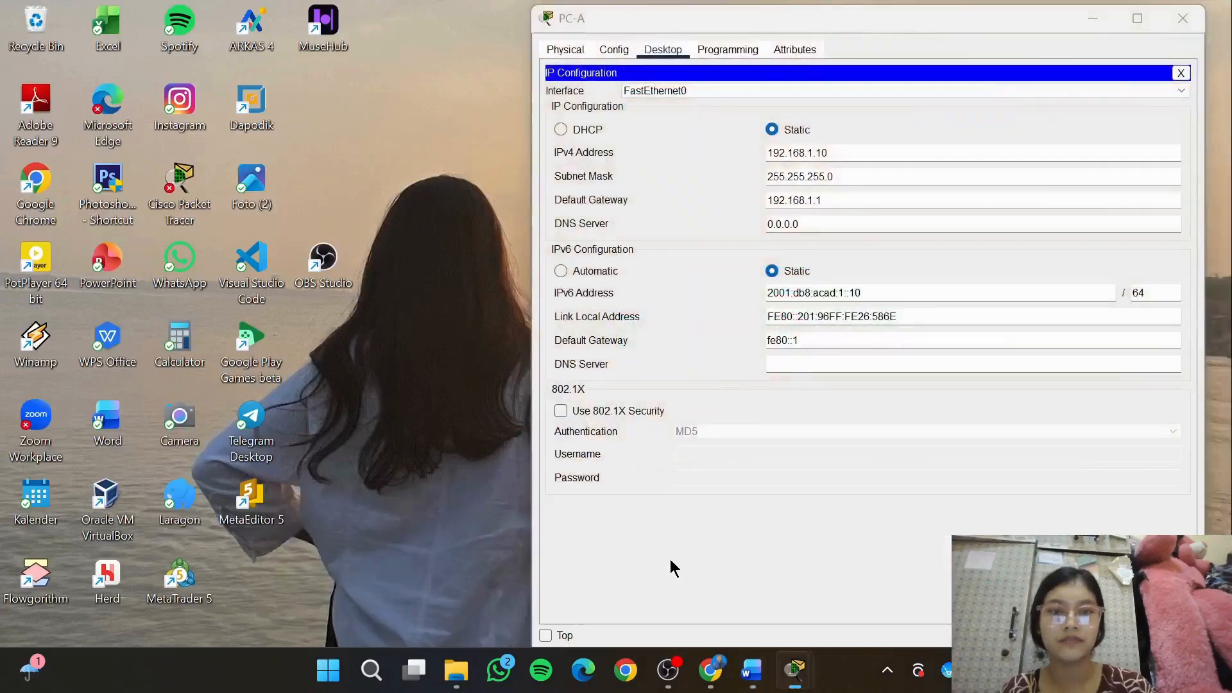
pyautogui.click(670, 559)
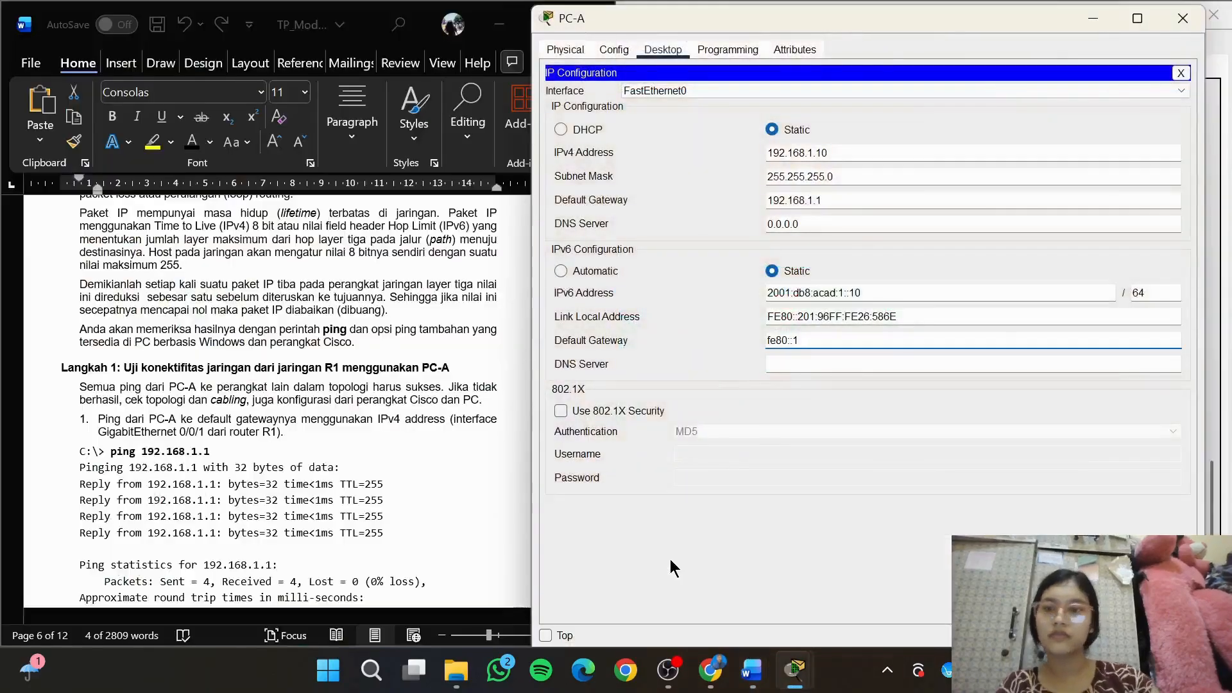
pyautogui.click(1180, 73)
pyautogui.click(986, 125)
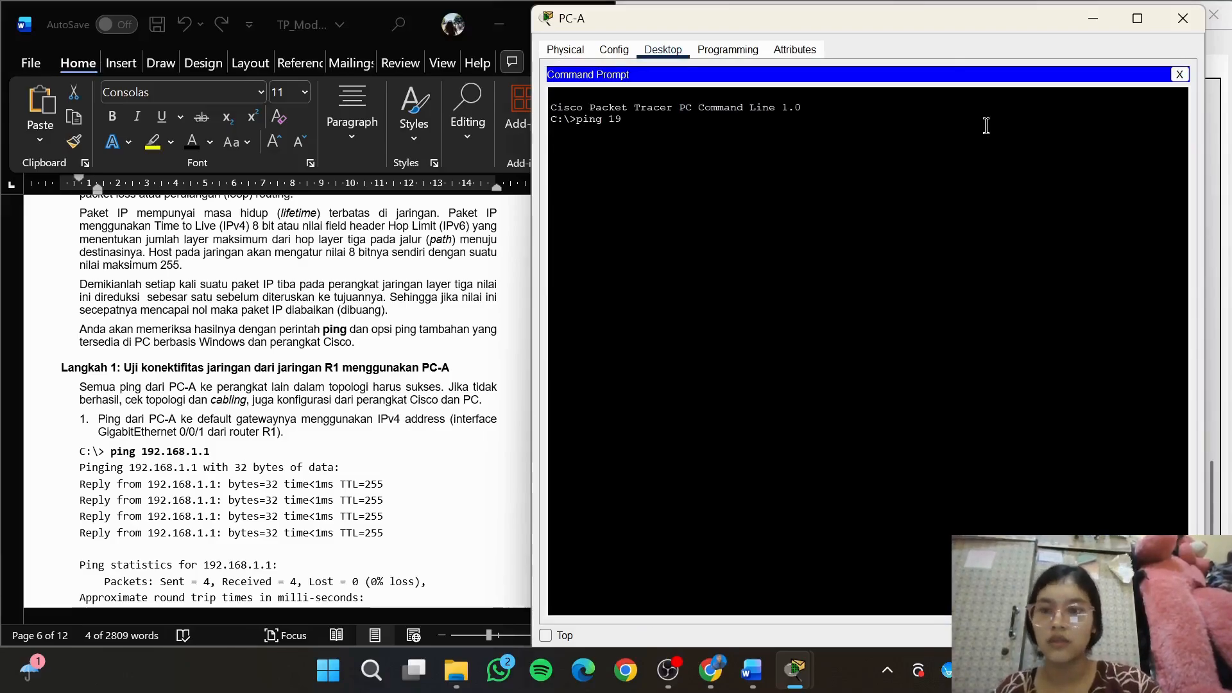
# Ping the default gateway's IPv4 address, 192.168.1.1, from PC-A's command prompt
pyautogui.write('ping 192.168.1')
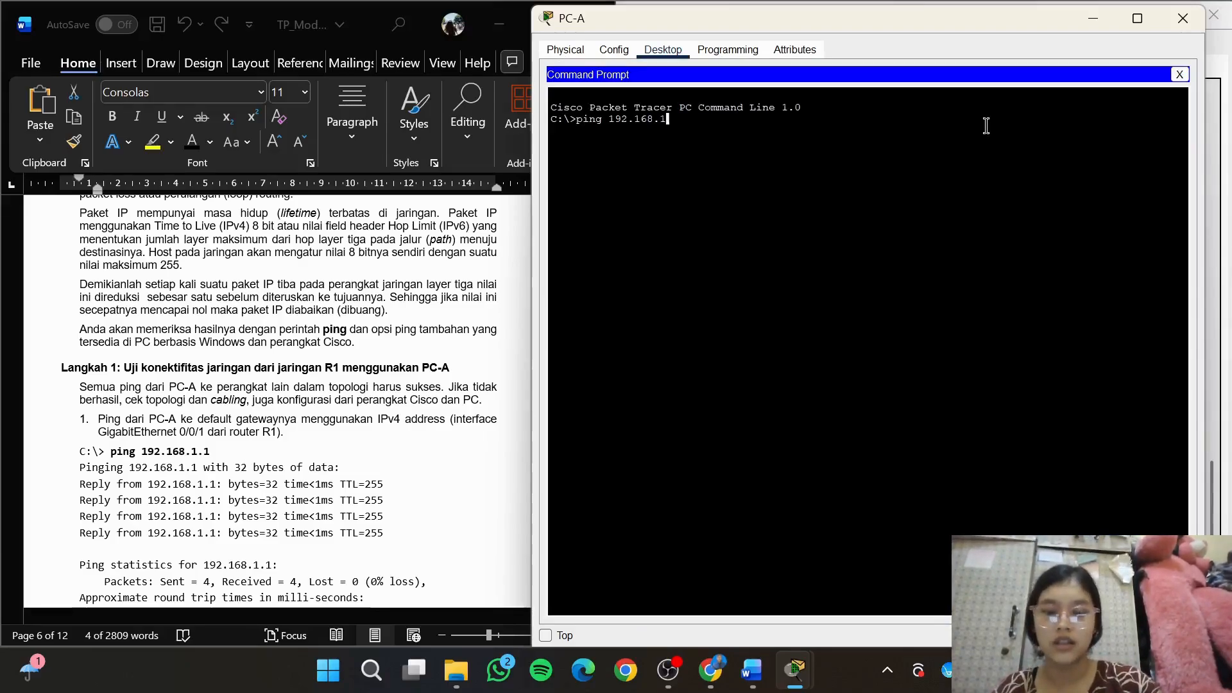
pyautogui.write('.1')
pyautogui.press('Return')
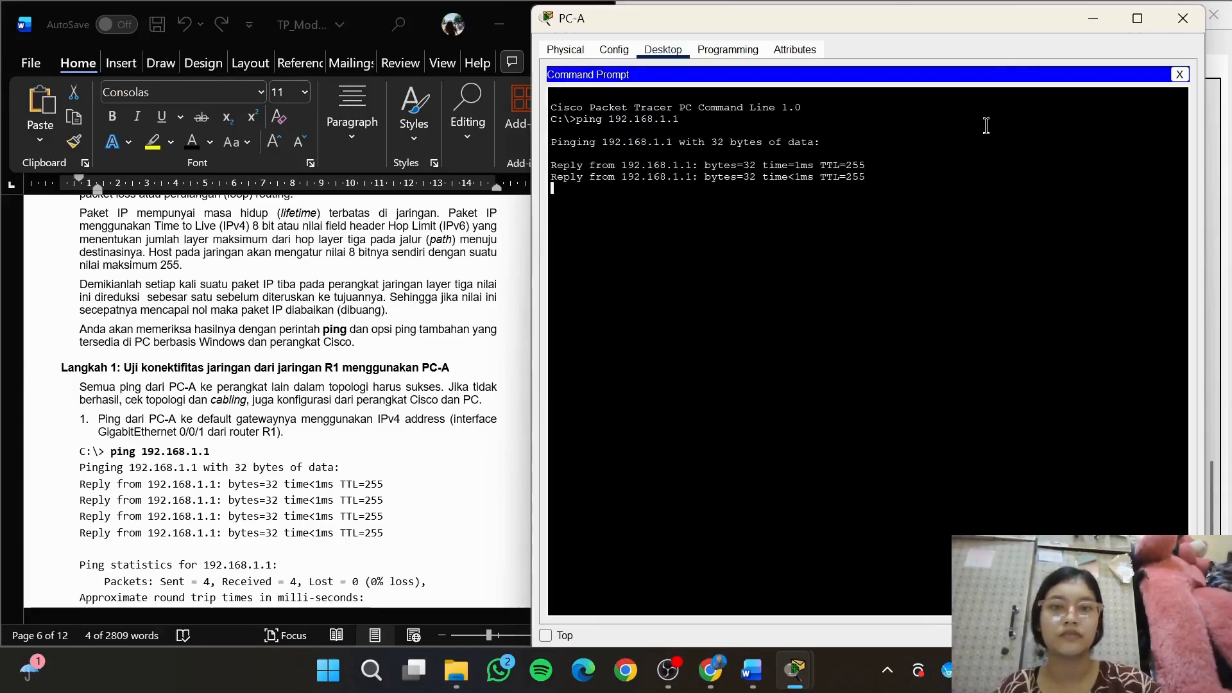
# Find the module's IPv6 gateway test and ping 2001:db8:acad:1::1 from PC-A, copying the address from the document
pyautogui.click(320, 308)
pyautogui.moveTo(605, 383); pyautogui.dragTo(608, 403)
pyautogui.click(905, 314)
pyautogui.write('ping')
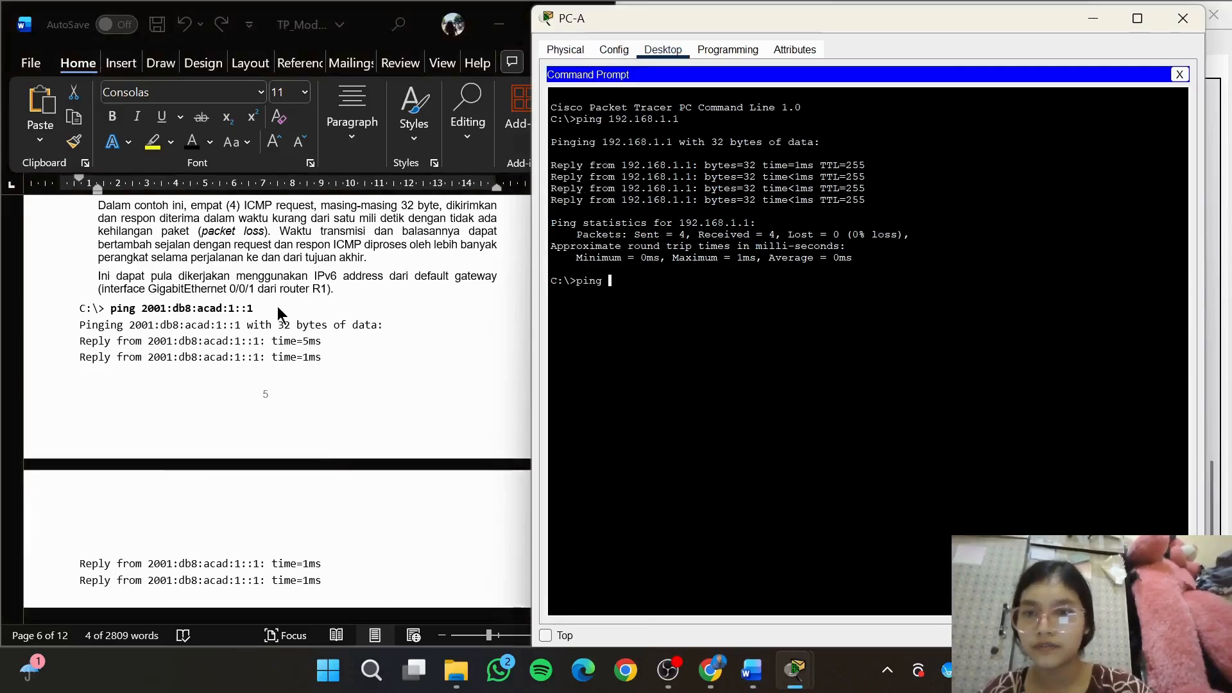
pyautogui.click(179, 315)
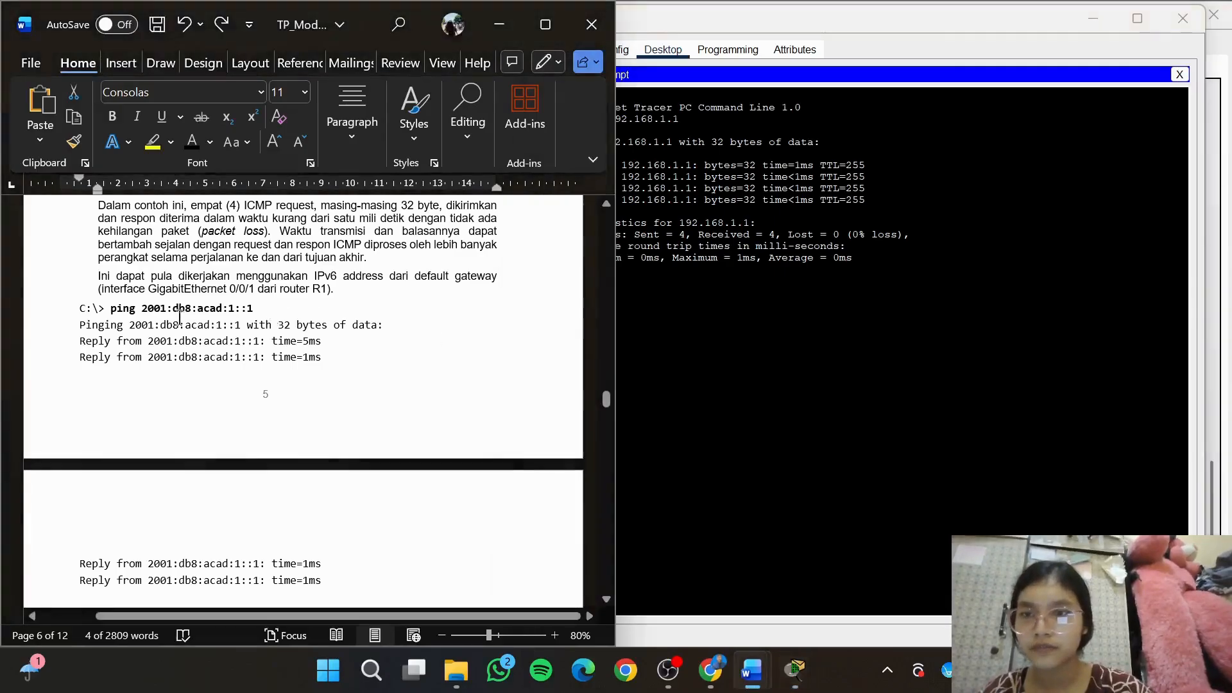
pyautogui.moveTo(146, 315); pyautogui.dragTo(269, 309)
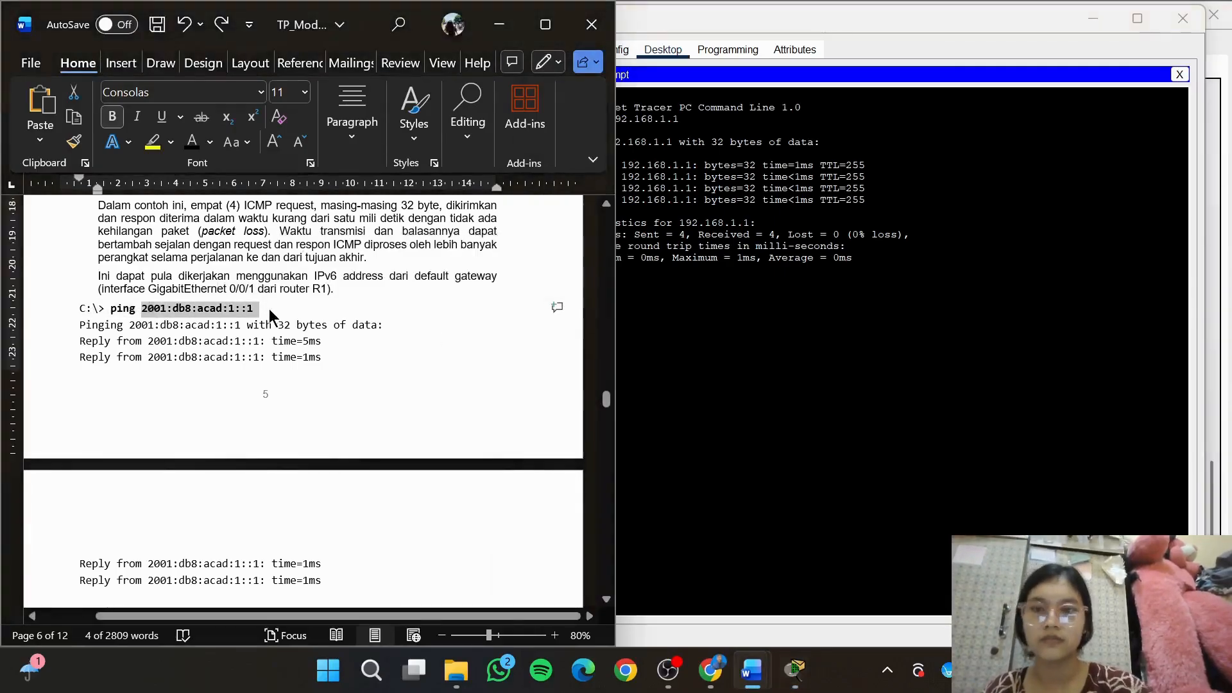
pyautogui.click(756, 303)
pyautogui.rightClick(756, 304)
pyautogui.click(777, 333)
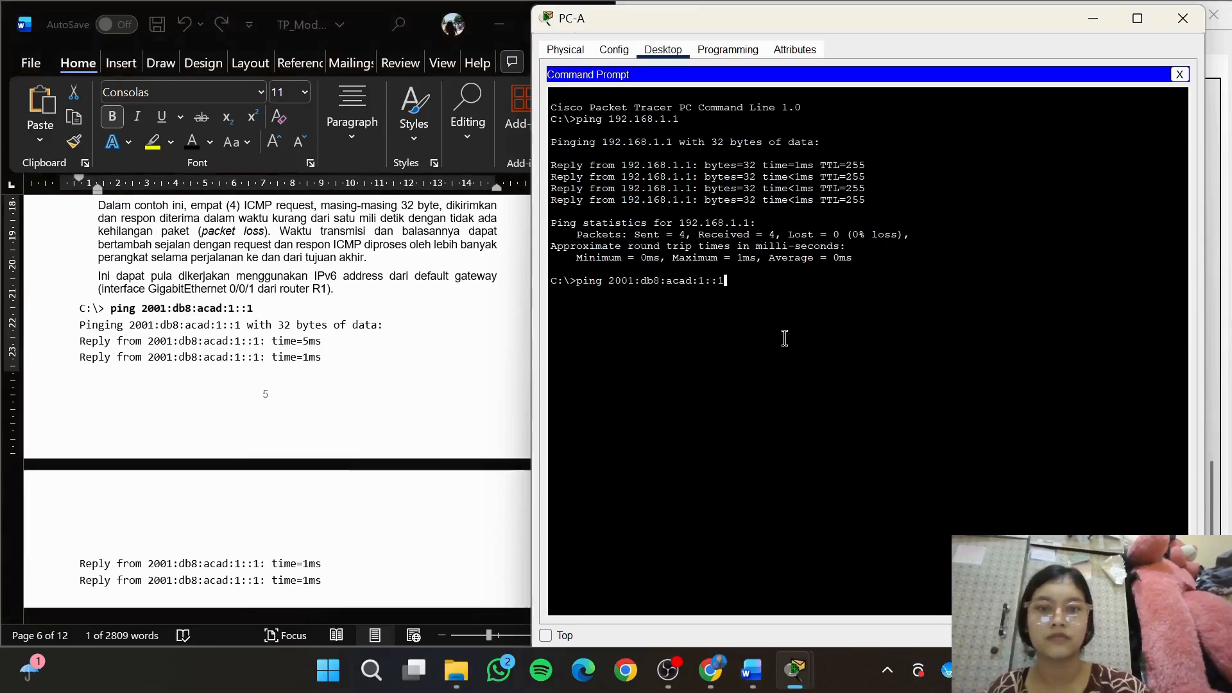
pyautogui.press('Return')
# Show the module's table of ping destinations and ping its first address, 192.168.1.10, from PC-A
pyautogui.click(384, 317)
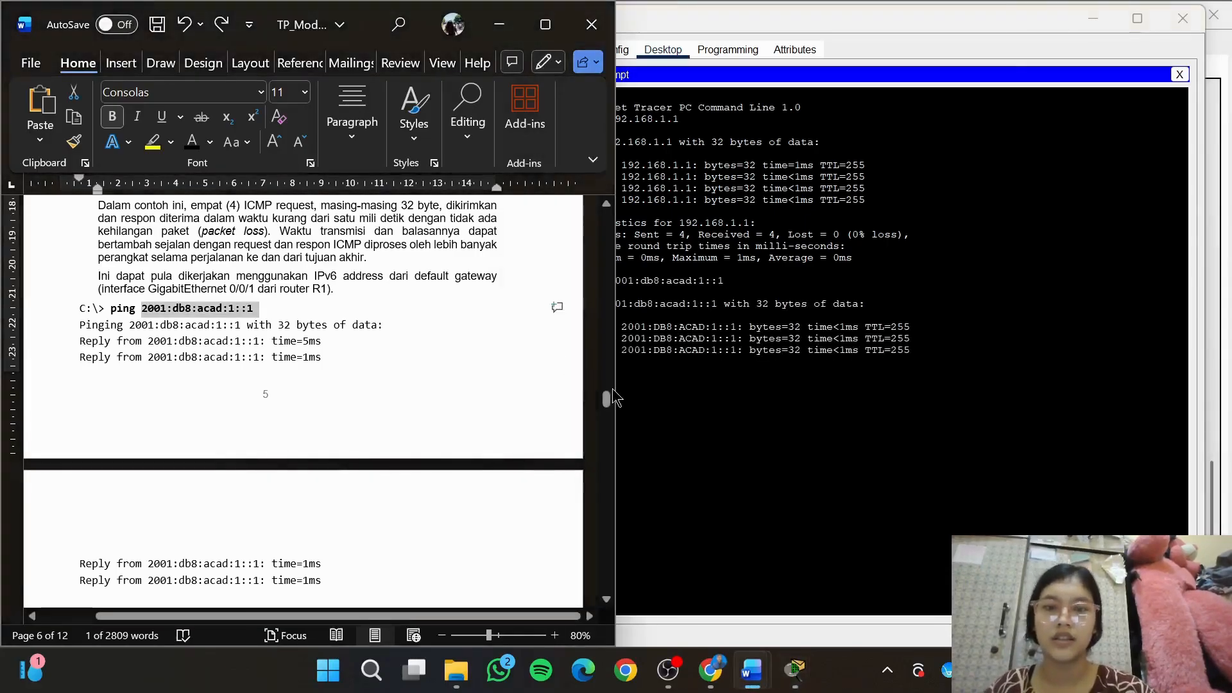
pyautogui.moveTo(611, 398); pyautogui.dragTo(617, 417)
pyautogui.moveTo(614, 411); pyautogui.dragTo(616, 417)
pyautogui.click(788, 457)
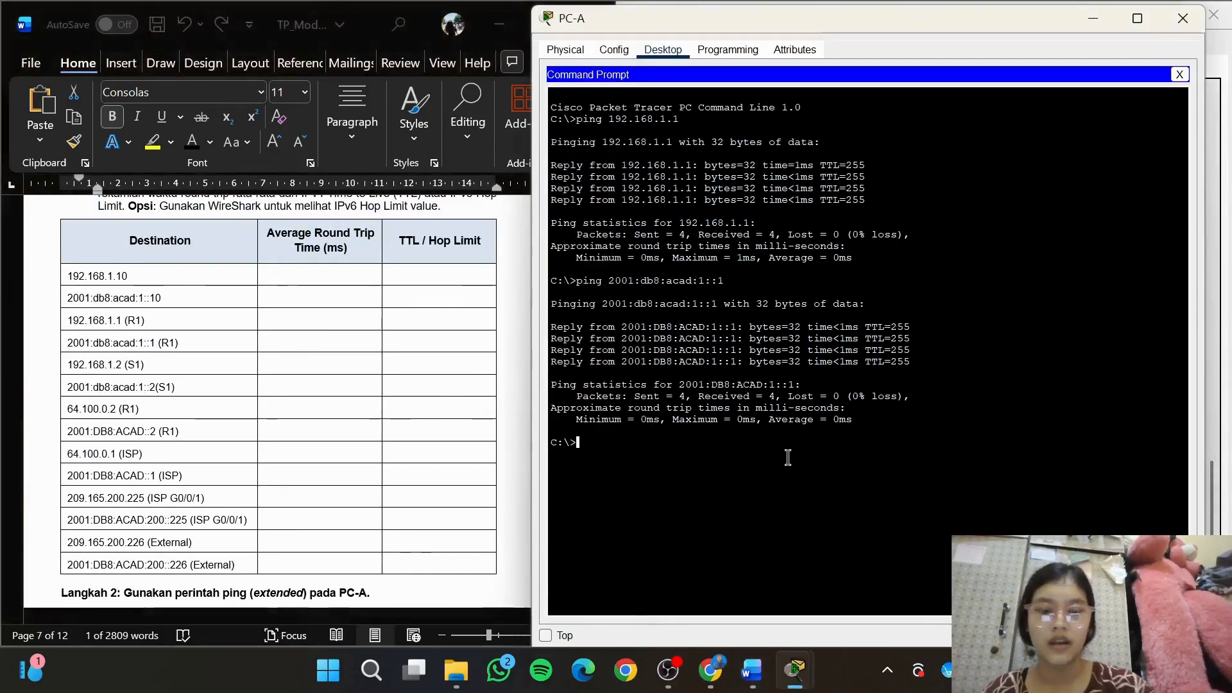
pyautogui.write('ping 192.1')
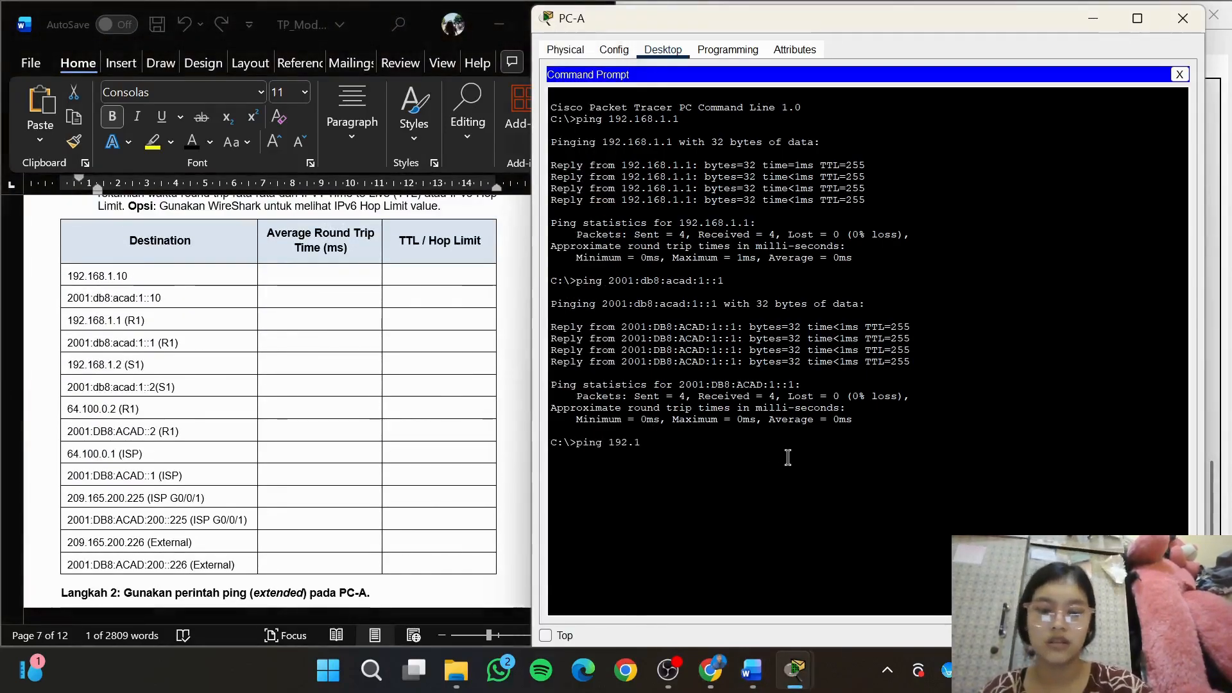
pyautogui.write('68.1.10')
pyautogui.press('Return')
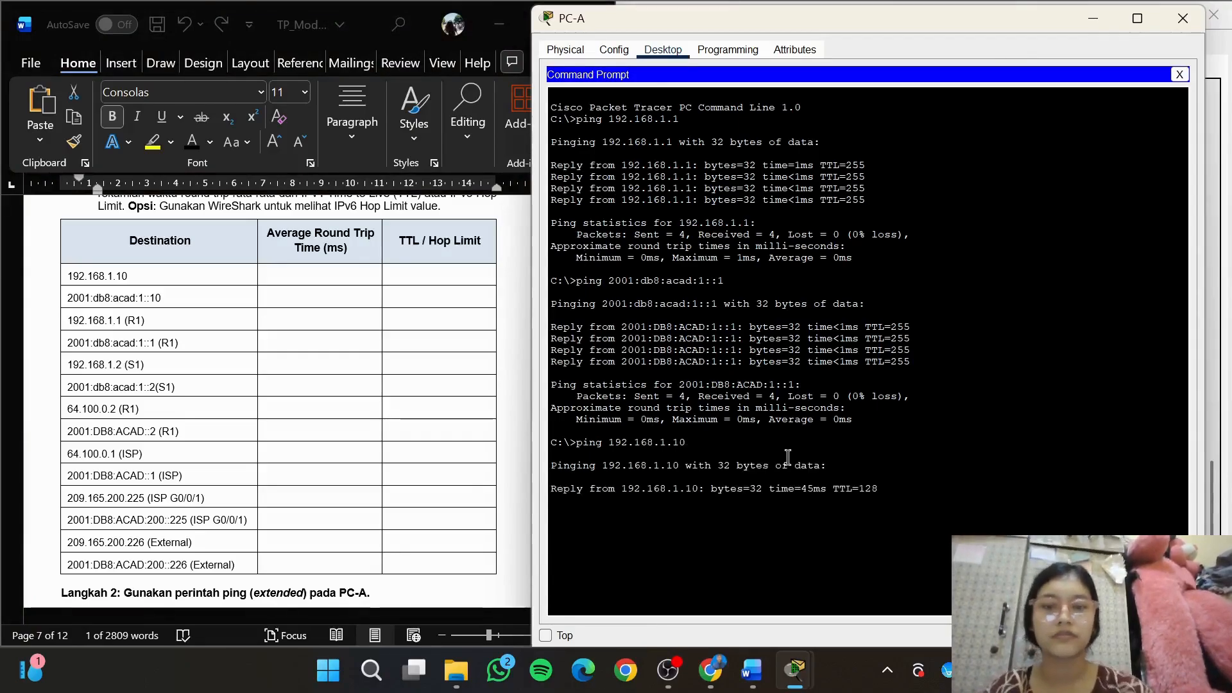
# Record an average round trip time of 14 and a TTL of 128 in the 192.168.1.10 row
pyautogui.moveTo(823, 26); pyautogui.dragTo(876, 26)
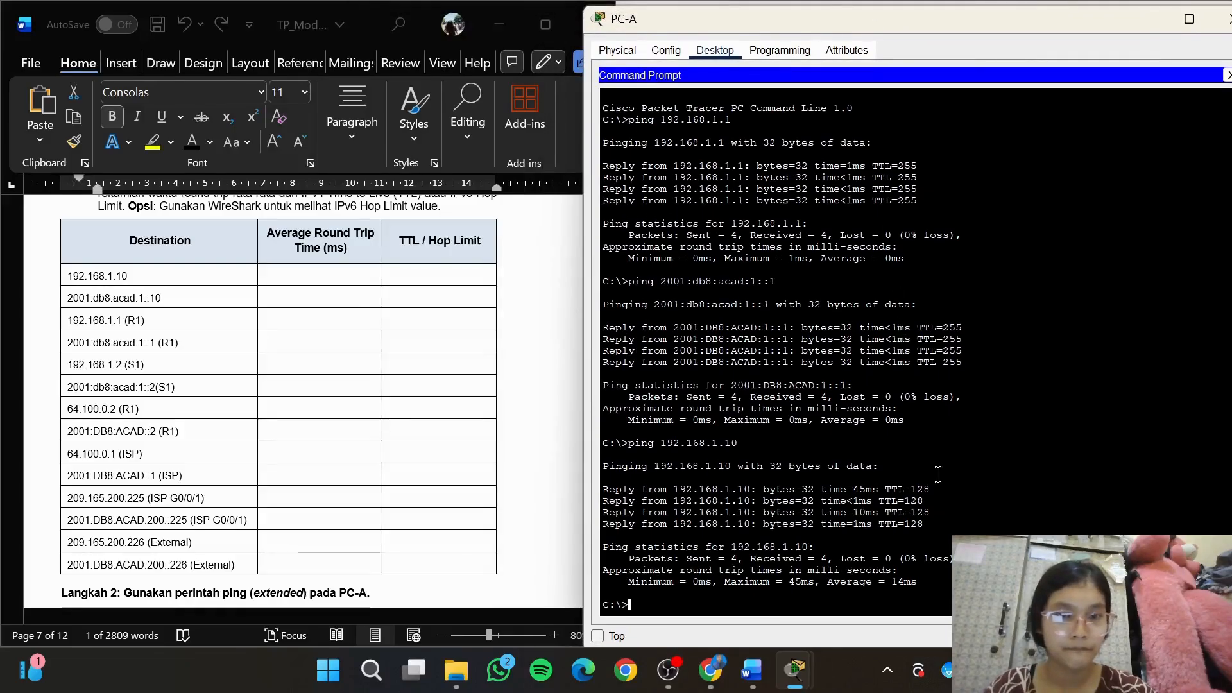
pyautogui.click(335, 280)
pyautogui.write('14')
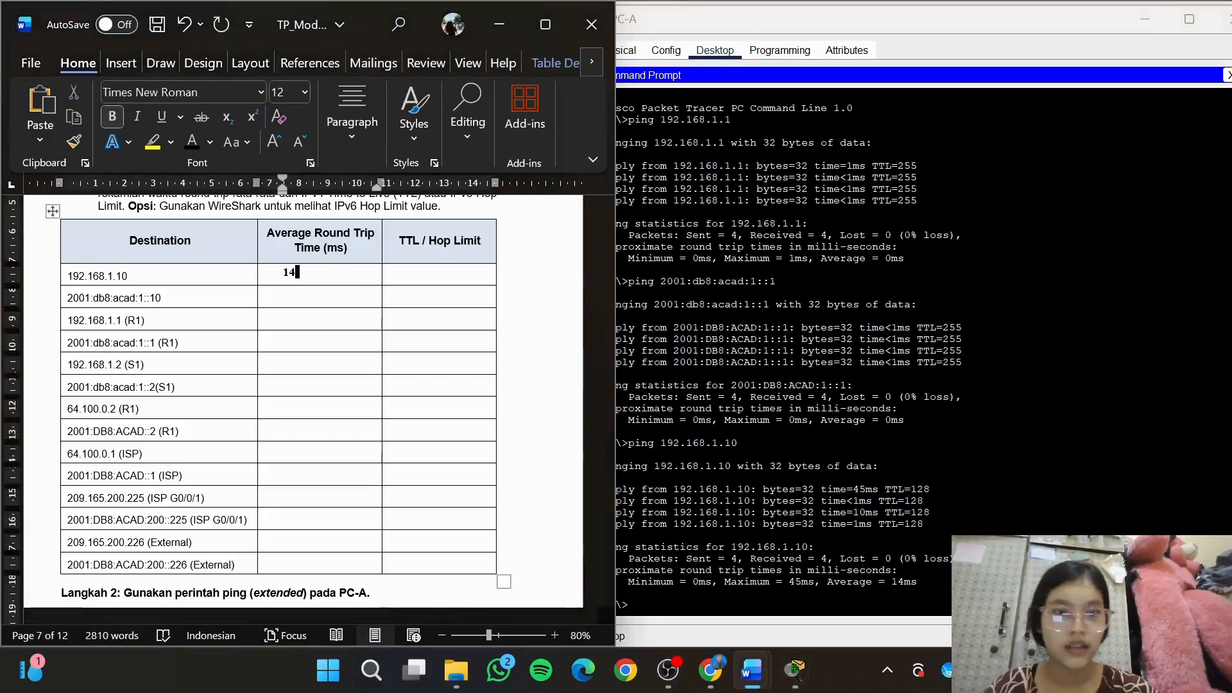
pyautogui.click(439, 276)
pyautogui.write('128')
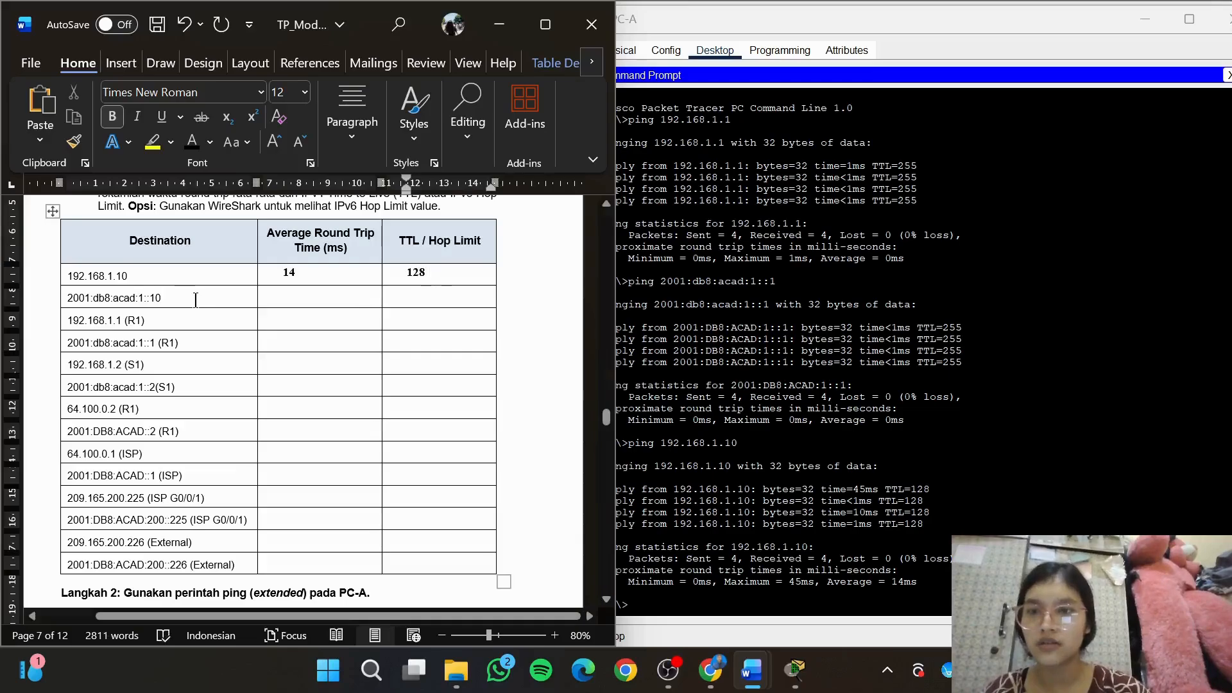
# Copy 2001:db8:acad:1::10 from the destination table and ping it from PC-A
pyautogui.moveTo(164, 298); pyautogui.dragTo(61, 303)
pyautogui.press('super+c')
pyautogui.click(757, 587)
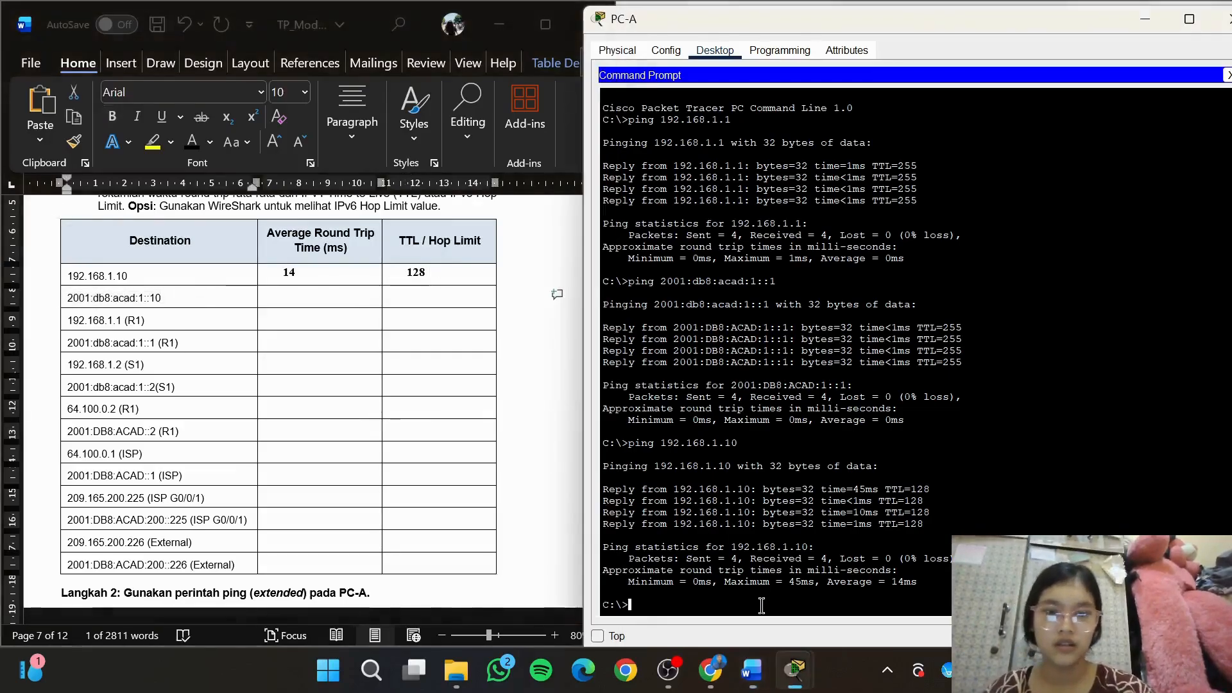
pyautogui.write('ping')
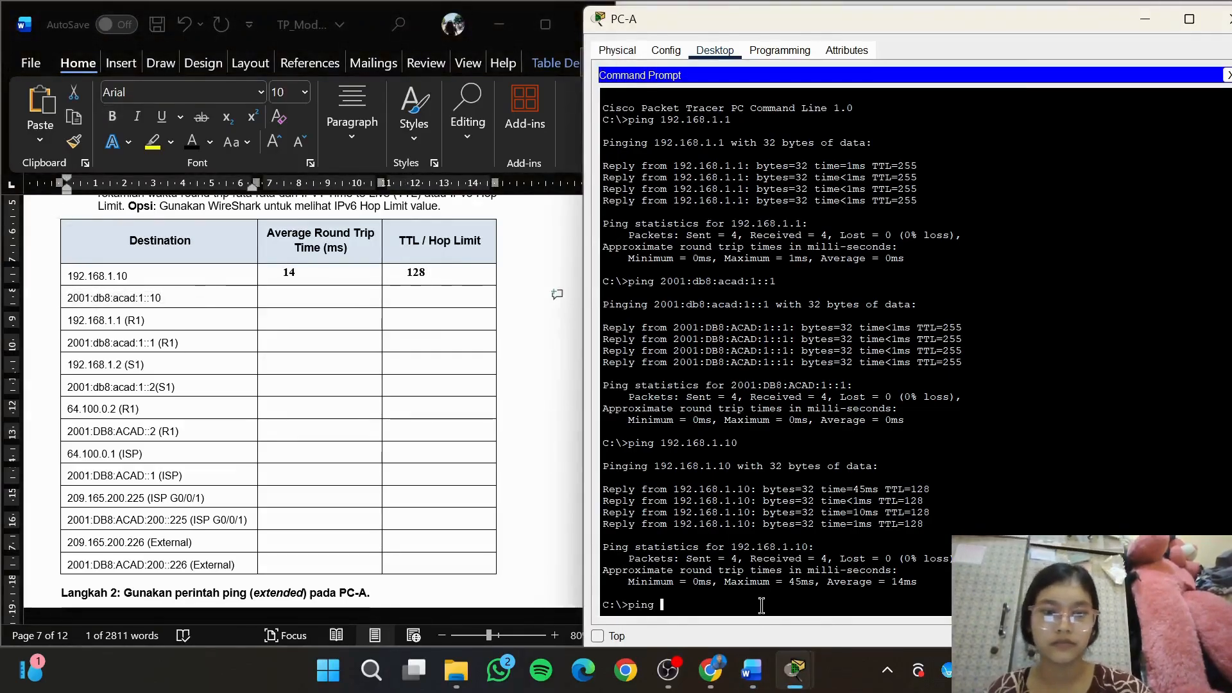
pyautogui.rightClick(766, 608)
pyautogui.click(799, 644)
pyautogui.press('Return')
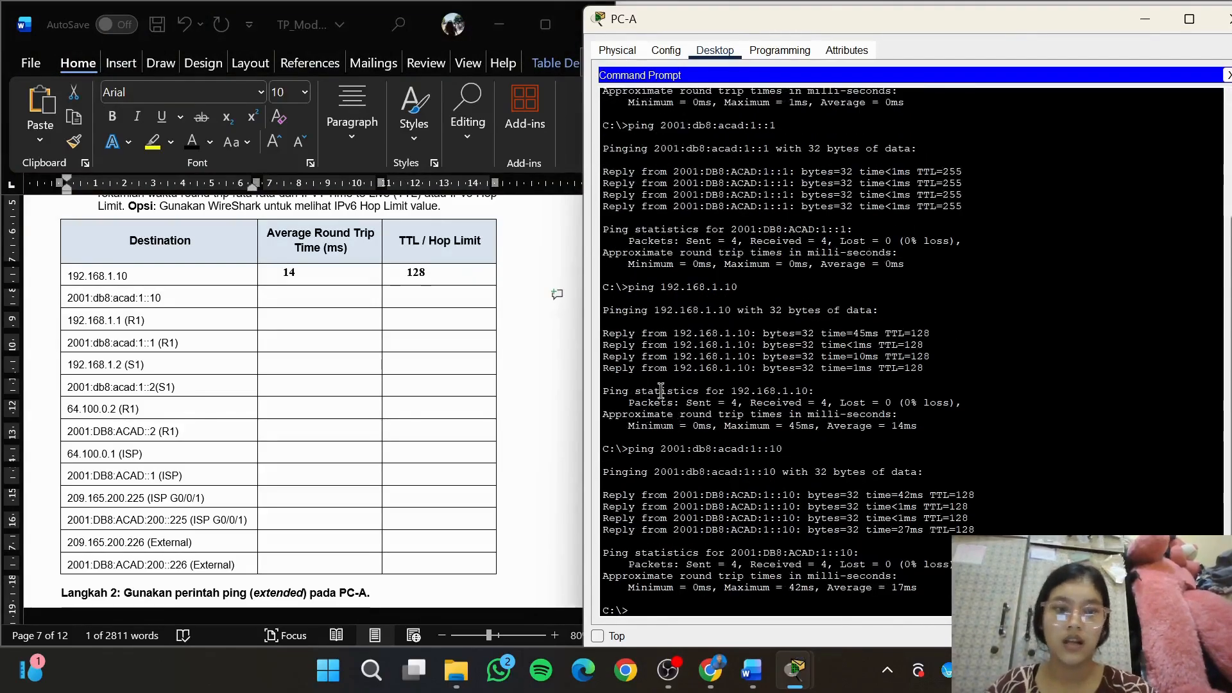
# Record a hop limit of 128 and an average round trip time of 17 in the 2001:db8:acad:1::10 row
pyautogui.click(460, 303)
pyautogui.click(449, 297)
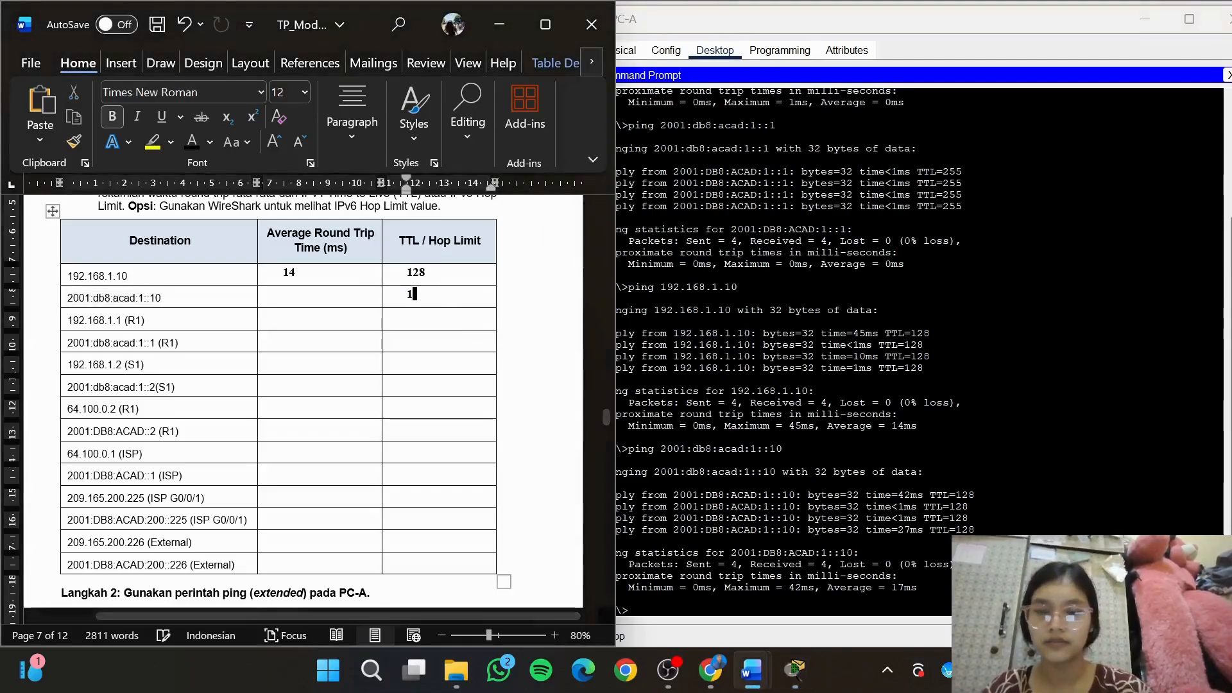
pyautogui.write('128')
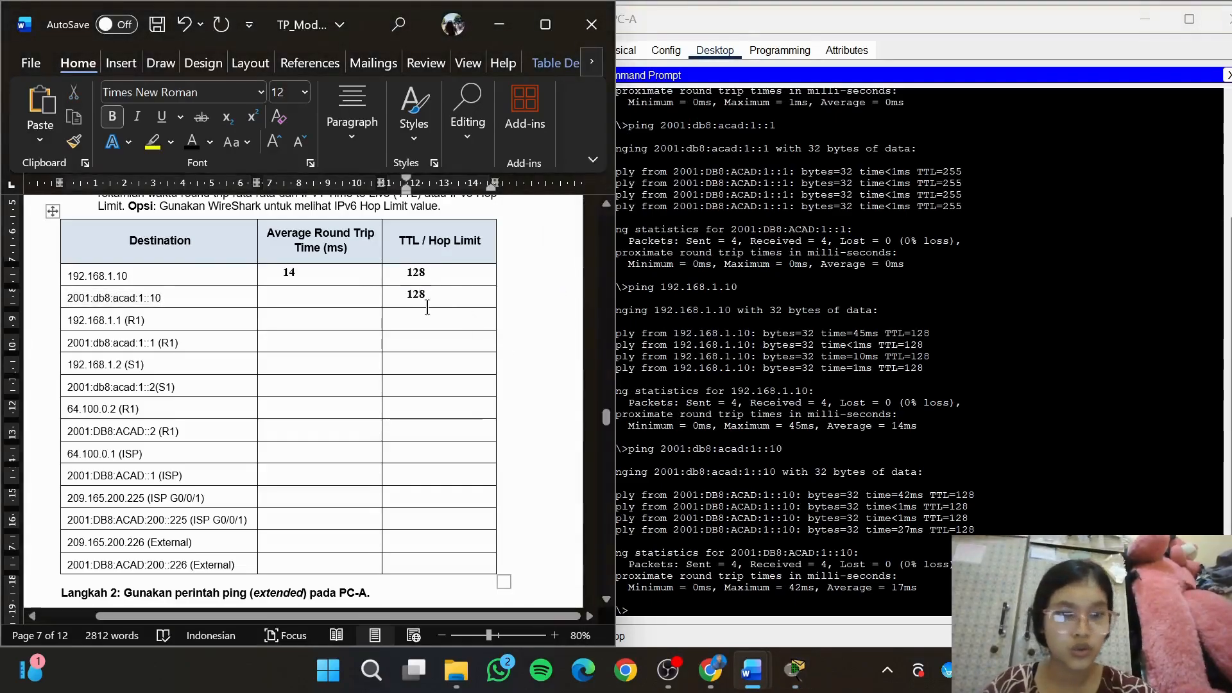
pyautogui.click(322, 296)
pyautogui.write('17')
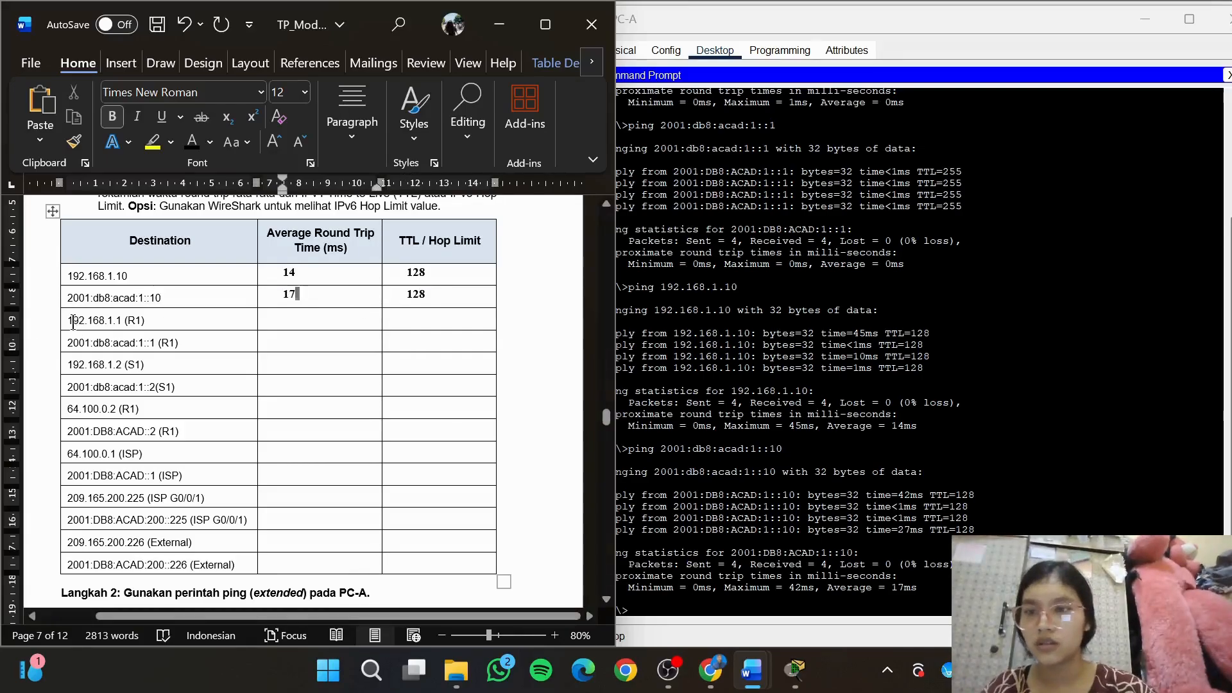
# Copy R1's IPv4 address 192.168.1.1 from the destination table and ping it from PC-A
pyautogui.moveTo(68, 321); pyautogui.dragTo(123, 326)
pyautogui.press('super+c')
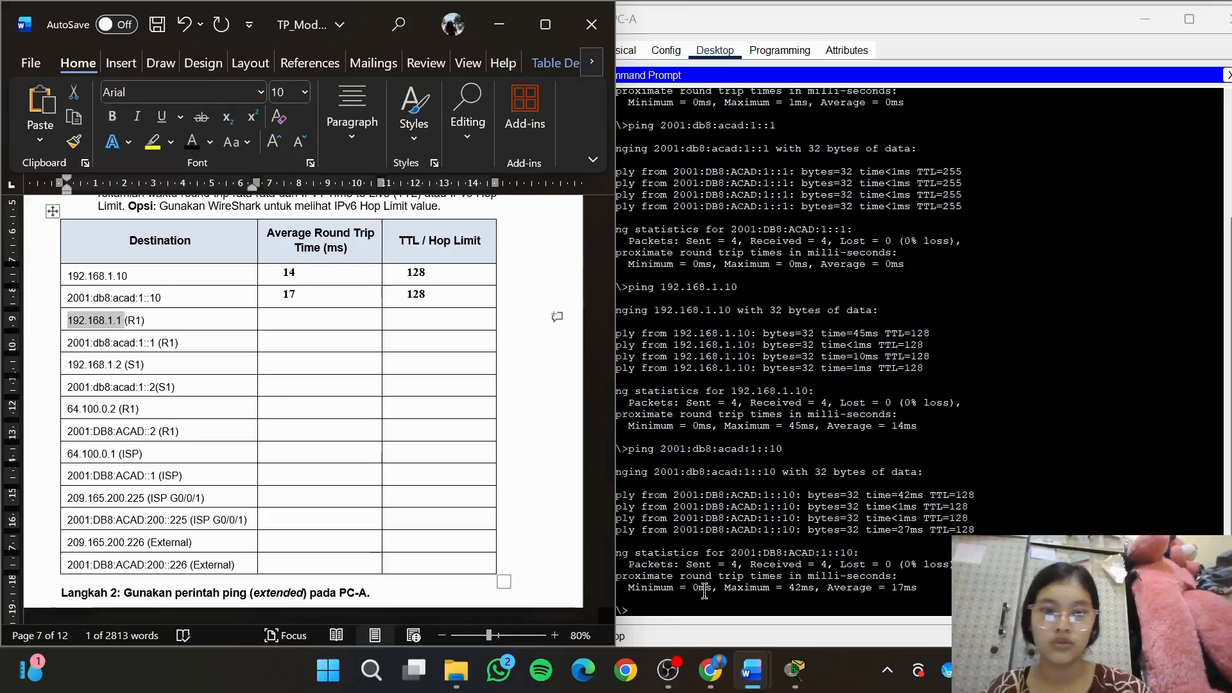
pyautogui.click(709, 607)
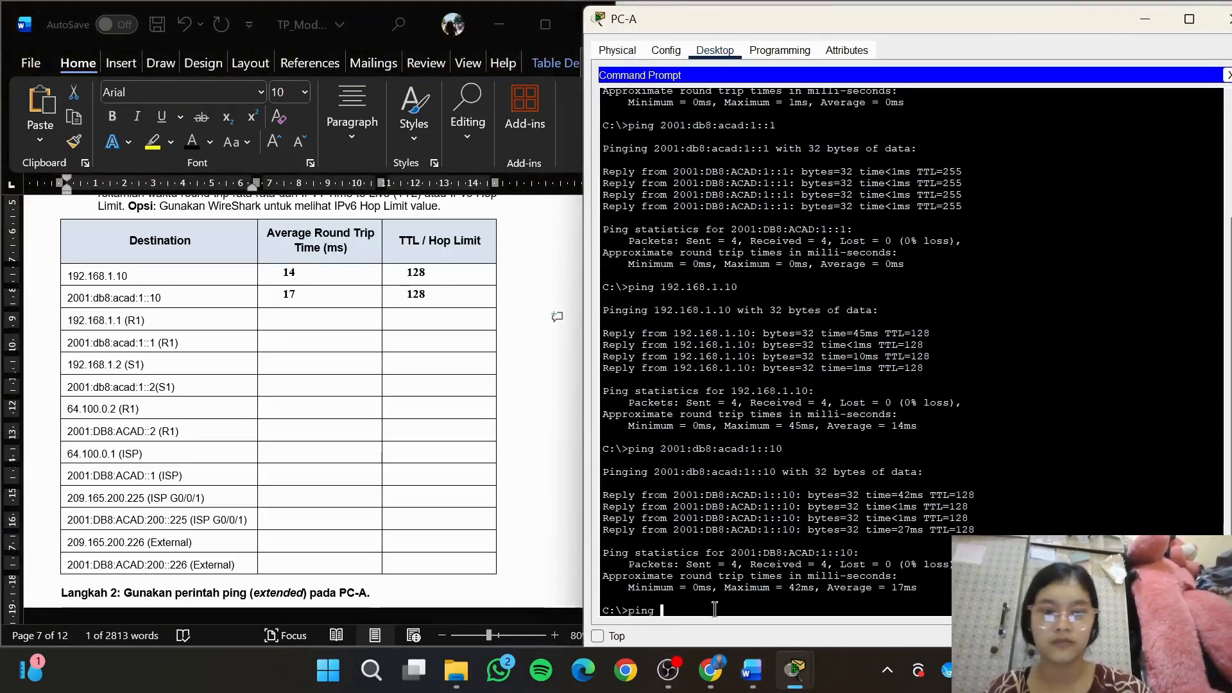
pyautogui.rightClick(718, 613)
pyautogui.click(752, 650)
pyautogui.press('Return')
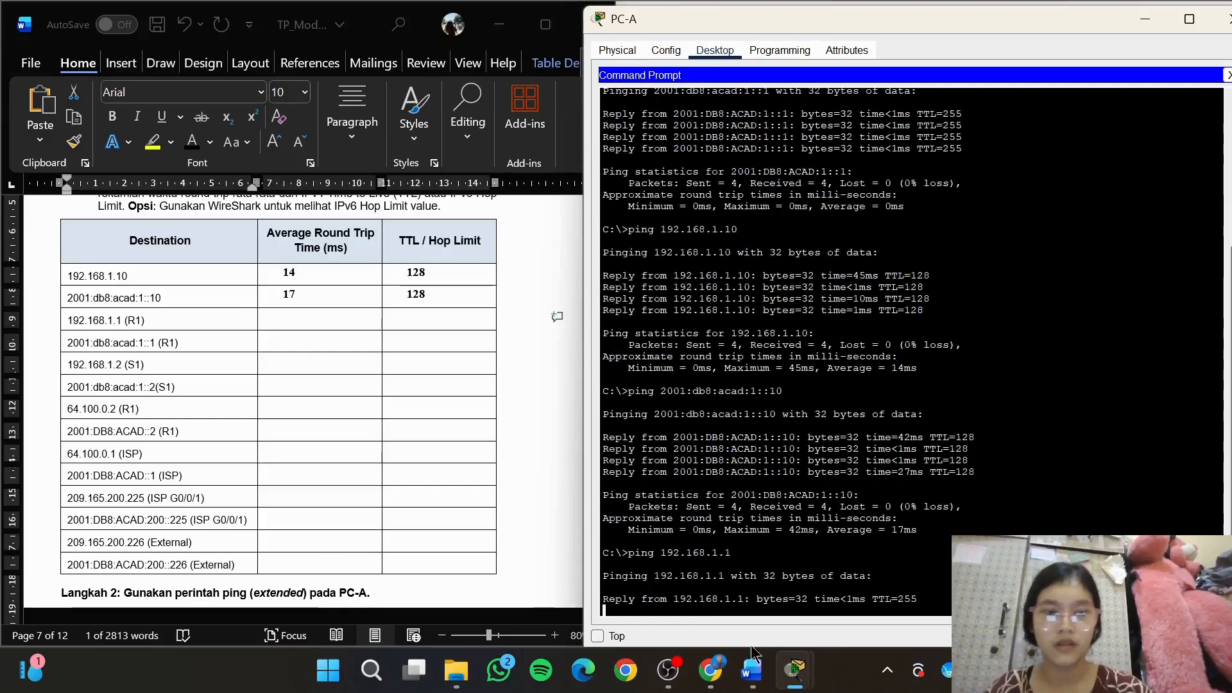
# Record a TTL of 255 and an average round trip time of 0 in the 192.168.1.1 (R1) row
pyautogui.click(753, 667)
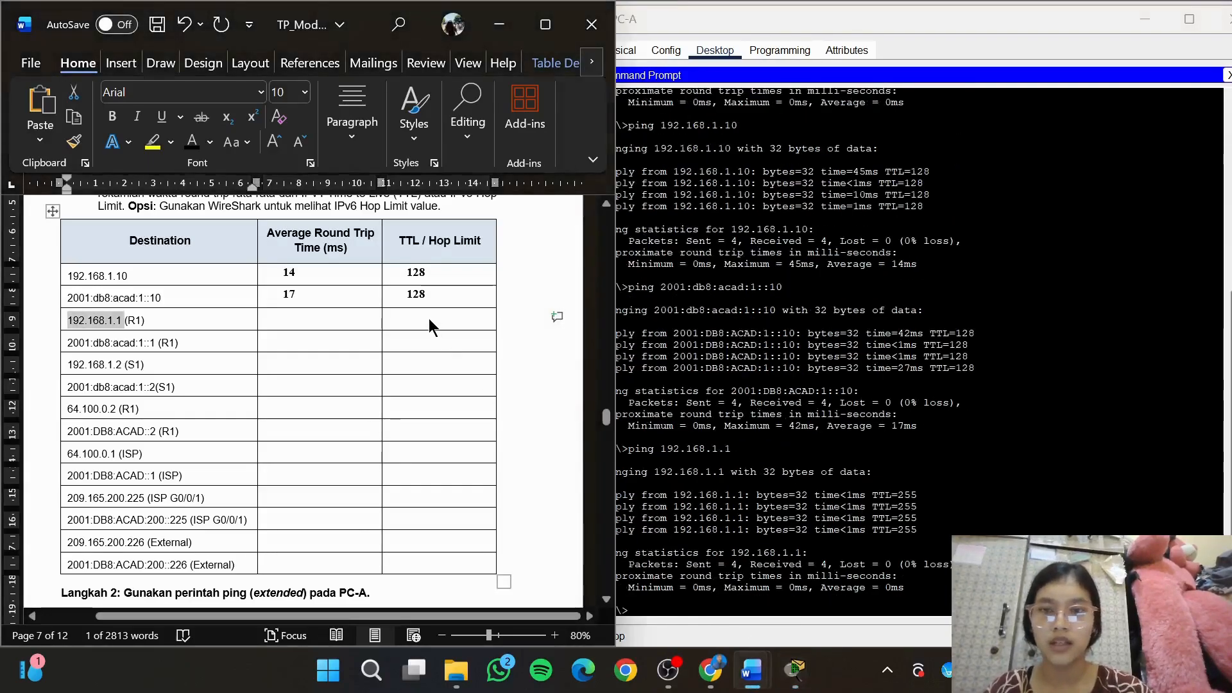
pyautogui.click(428, 318)
pyautogui.write('255')
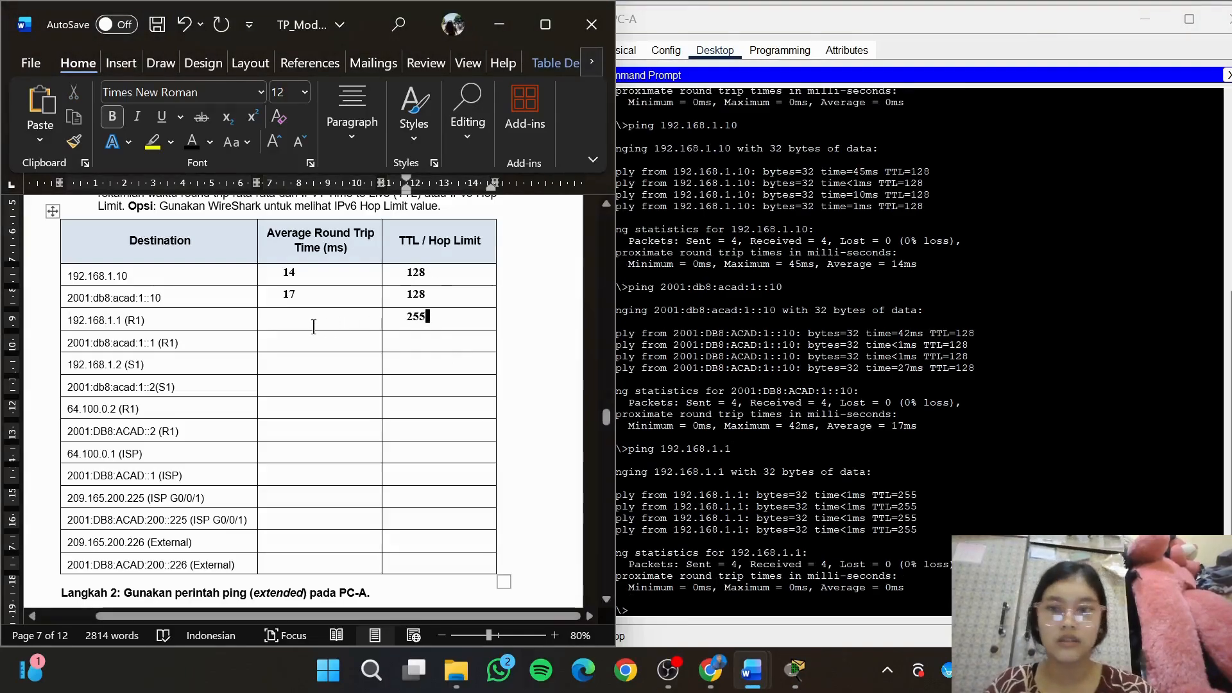
pyautogui.click(304, 322)
pyautogui.write('0')
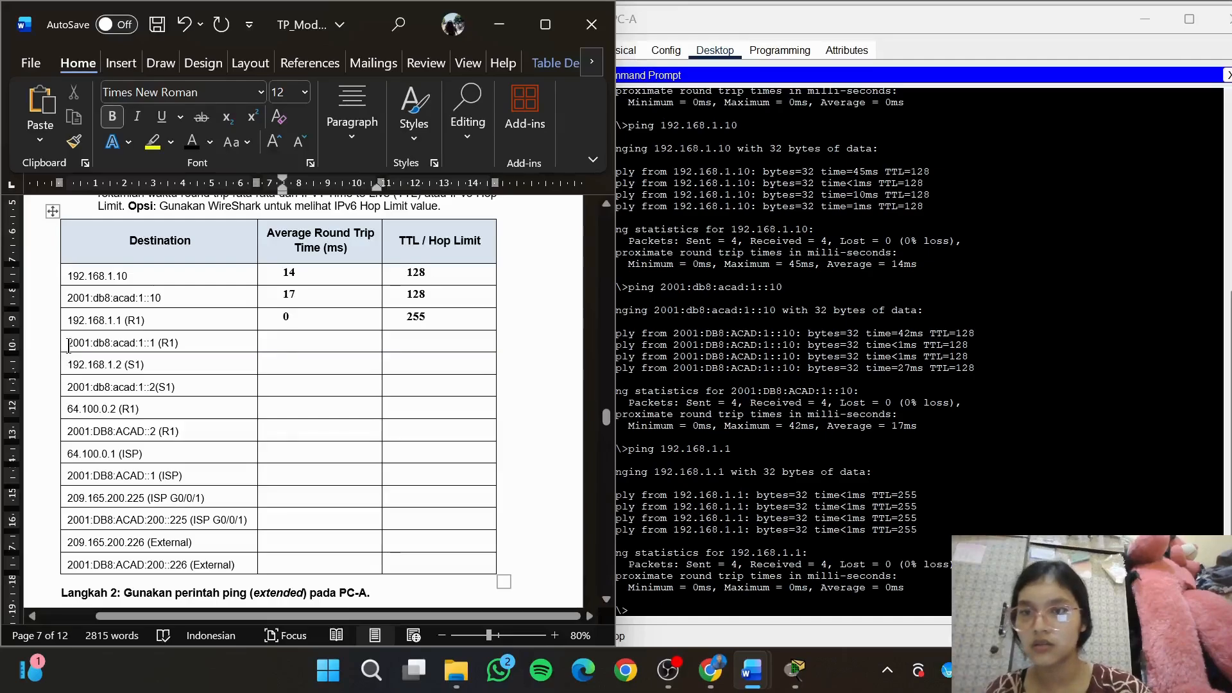
# Copy R1's IPv6 address 2001:db8:acad:1::1 from the destination table and ping it from PC-A
pyautogui.moveTo(69, 346)
pyautogui.mouseDown()
pyautogui.moveTo(74, 361)
pyautogui.moveTo(131, 361)
pyautogui.moveTo(154, 344)
pyautogui.moveTo(72, 343)
pyautogui.mouseUp()
pyautogui.hotkey('ctrl', 'c')
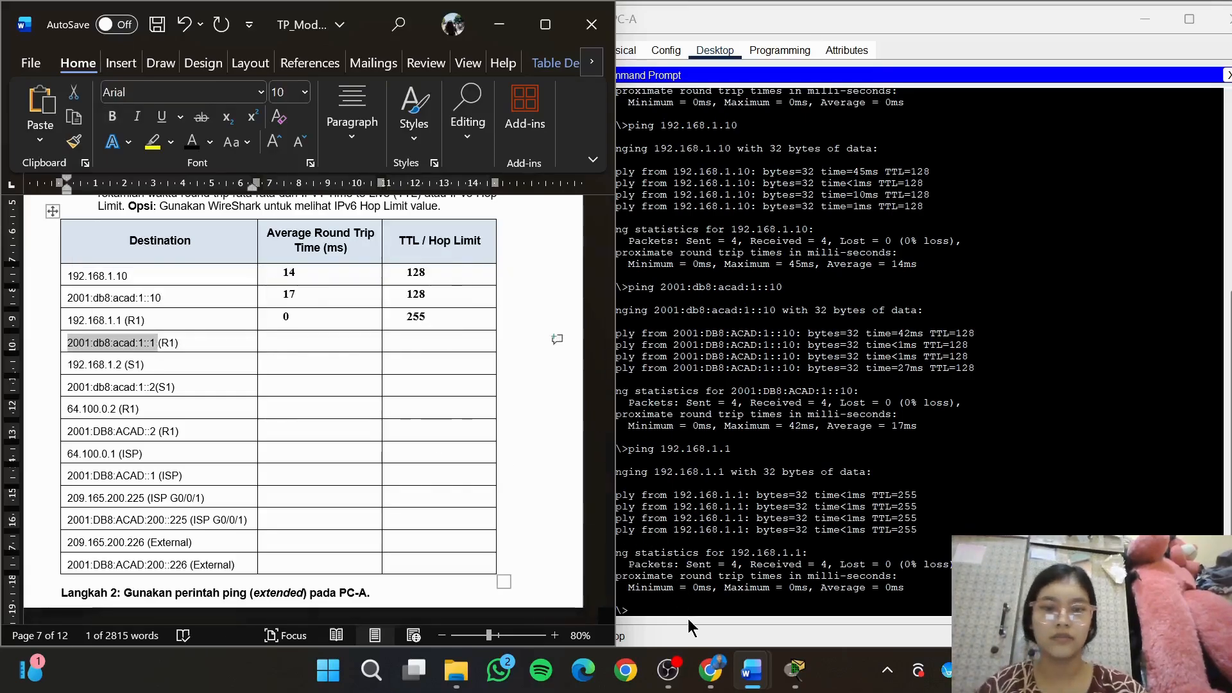
pyautogui.click(688, 618)
pyautogui.write('ping 2001:db8:acad:1::1')
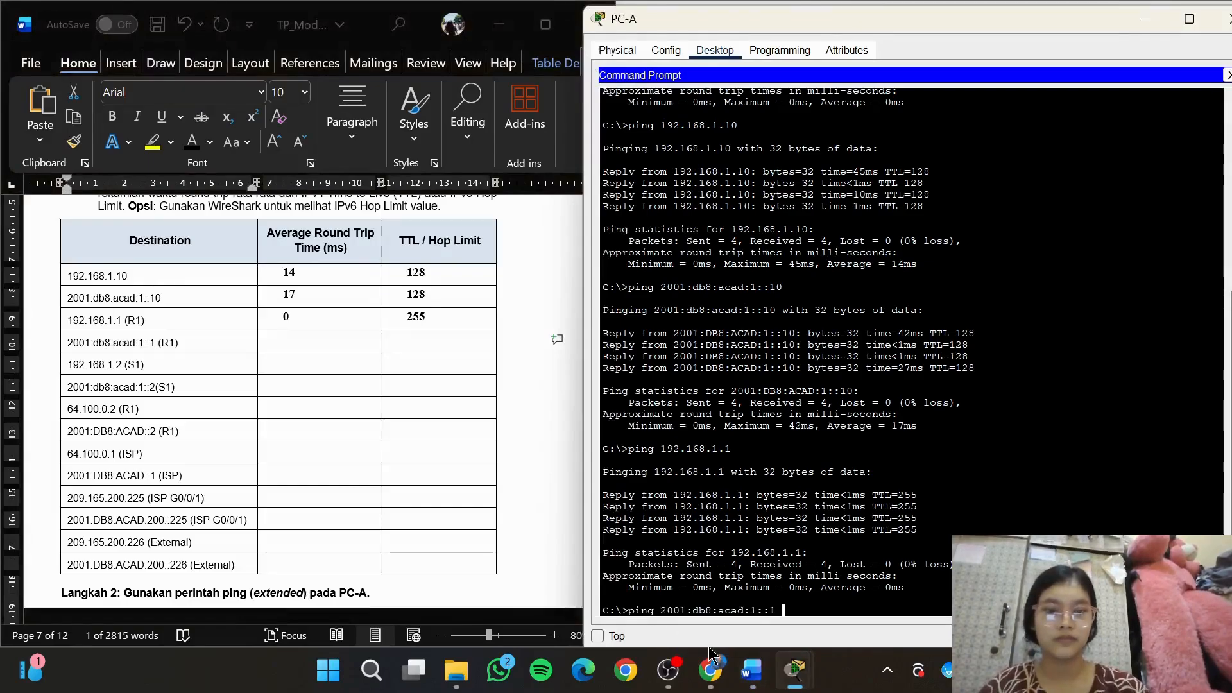
pyautogui.hotkey('ctrl', 'v')
pyautogui.press('Return')
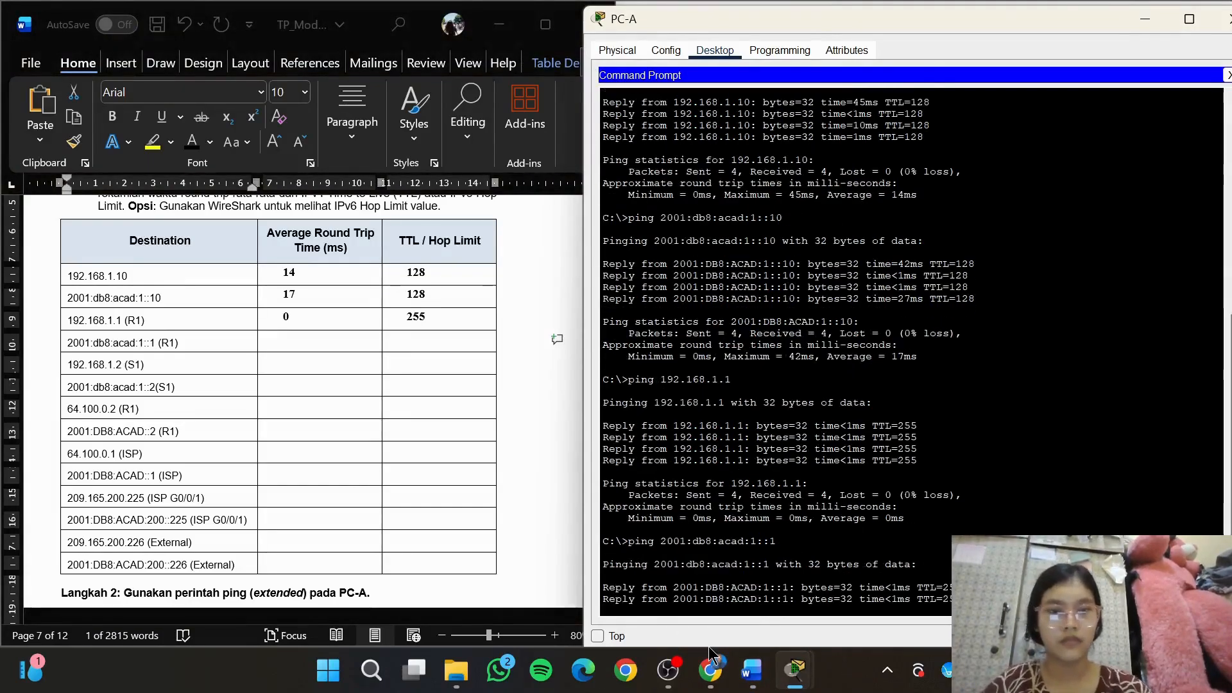
# Record a hop limit of 255 and an average round trip time of 0 in the 2001:db8:acad:1::1 (R1) row
pyautogui.click(426, 333)
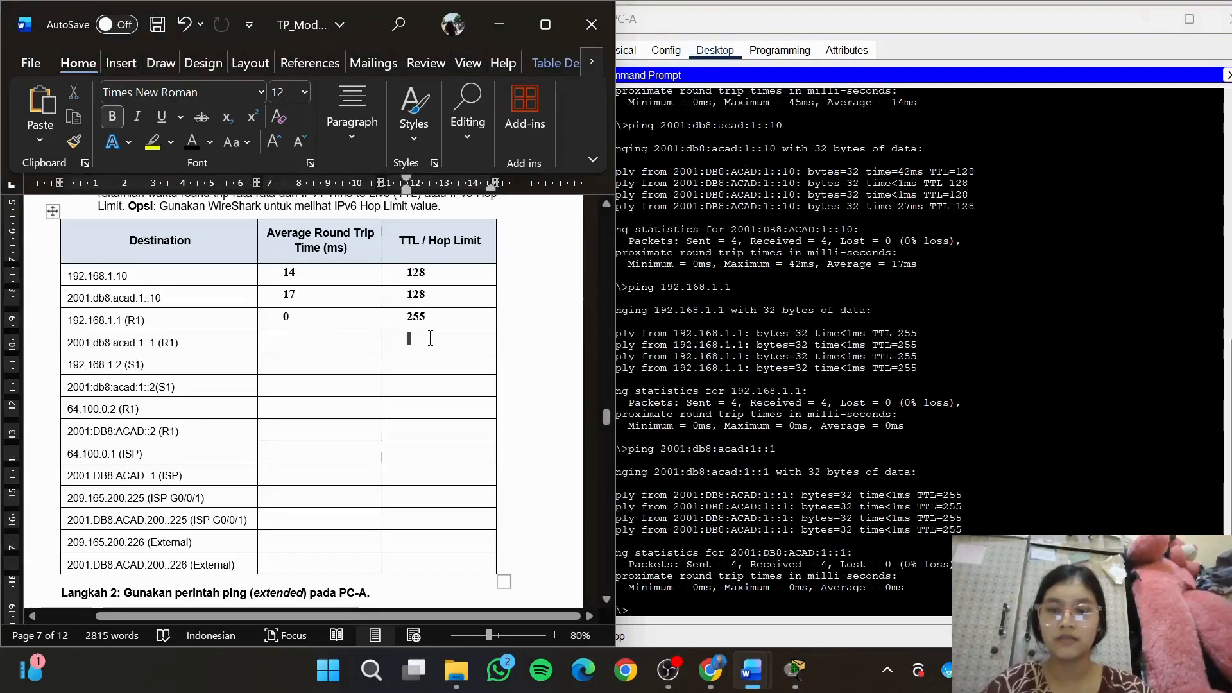
pyautogui.write('255')
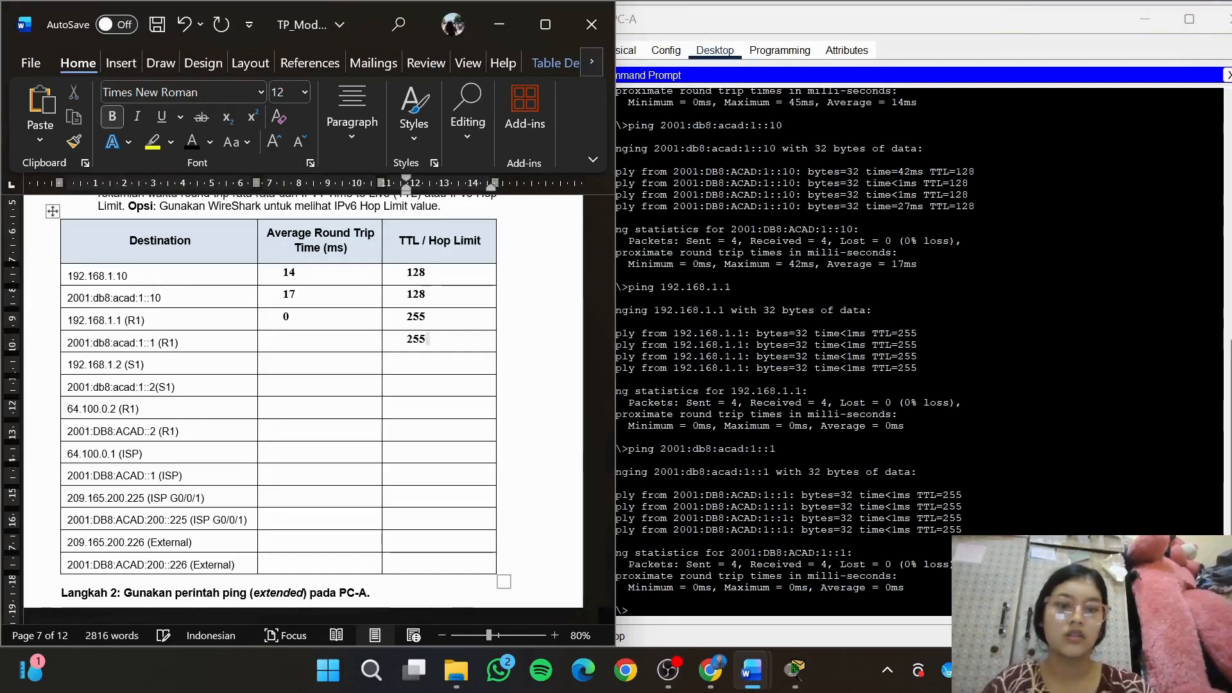
pyautogui.click(334, 336)
pyautogui.write('0')
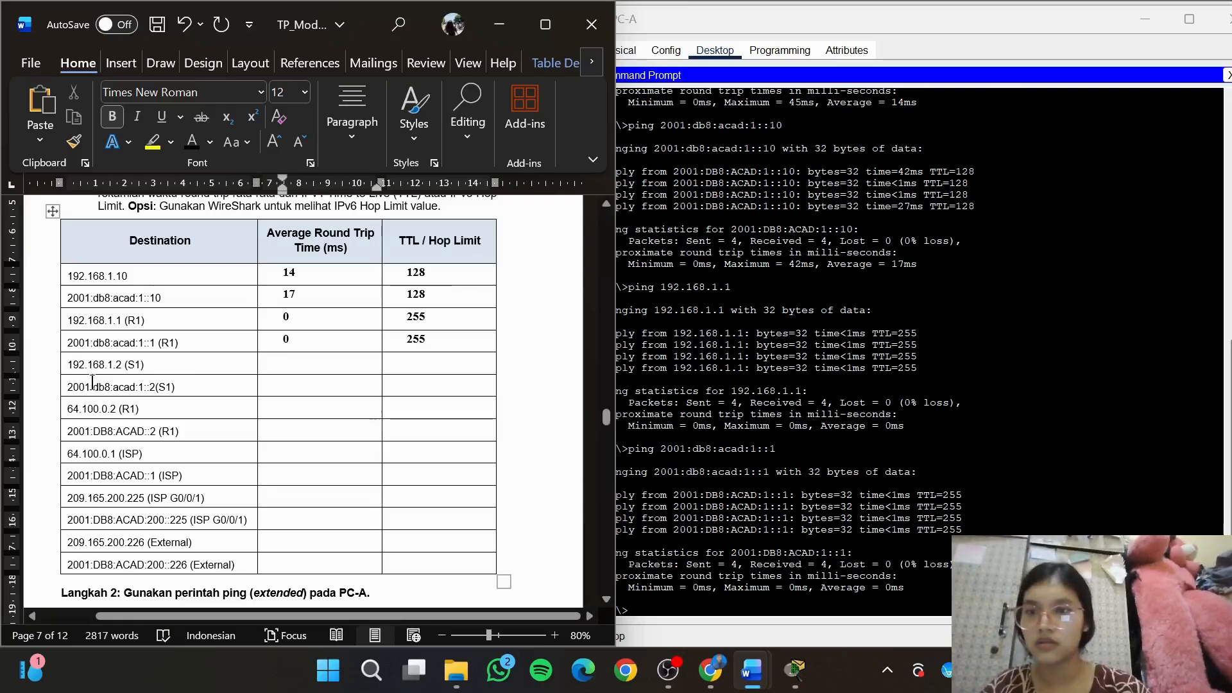
# Copy S1's IPv4 address 192.168.1.2 from the destination table and ping it from PC-A
pyautogui.moveTo(68, 365)
pyautogui.mouseDown()
pyautogui.moveTo(122, 388)
pyautogui.moveTo(126, 363)
pyautogui.moveTo(68, 363)
pyautogui.mouseUp()
pyautogui.press('super+c')
pyautogui.click(711, 610)
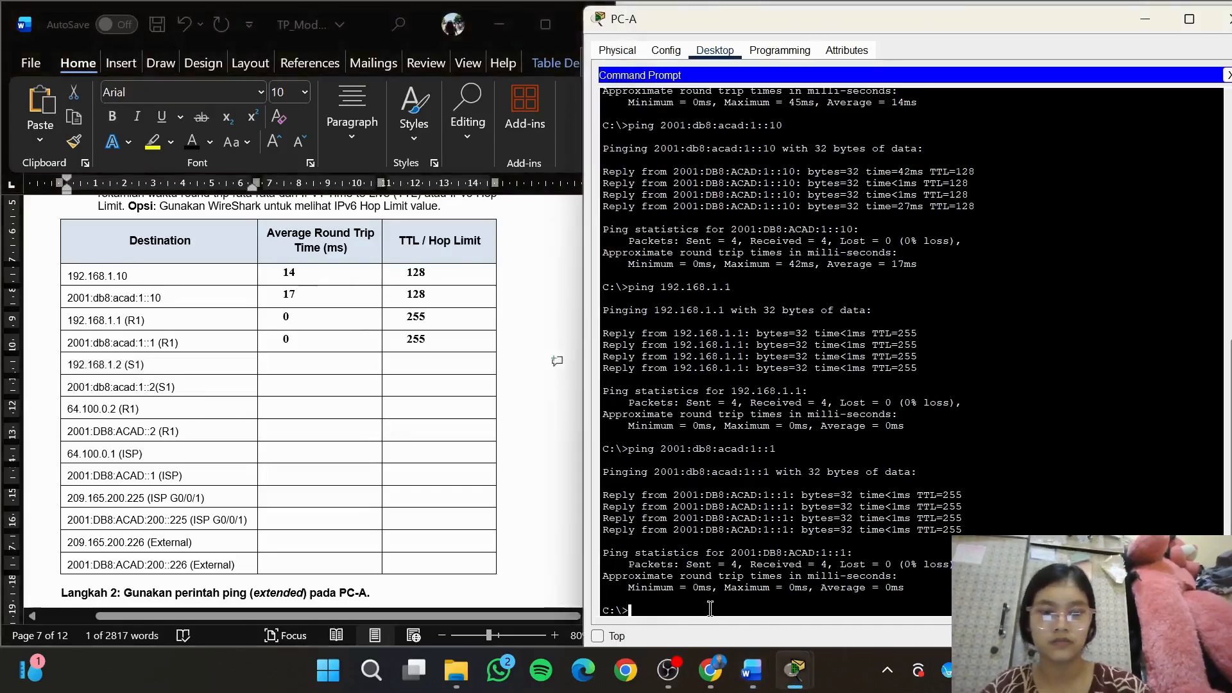
pyautogui.write('ping')
pyautogui.rightClick(711, 609)
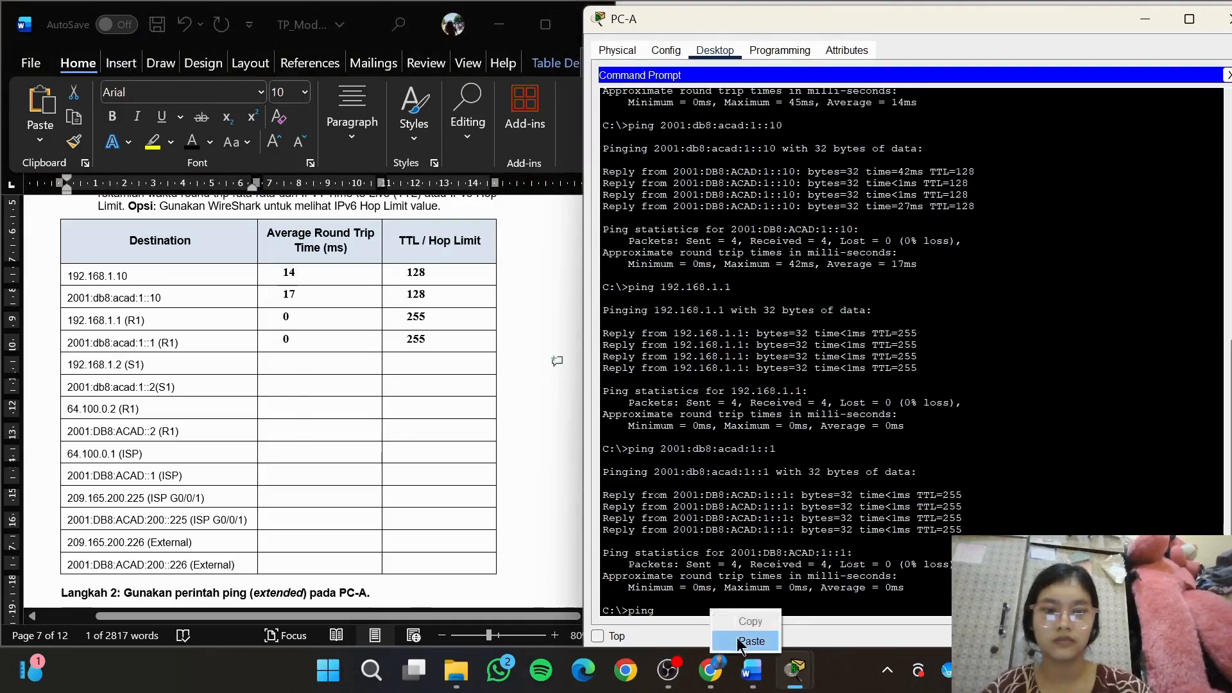
pyautogui.click(738, 644)
pyautogui.press('Return')
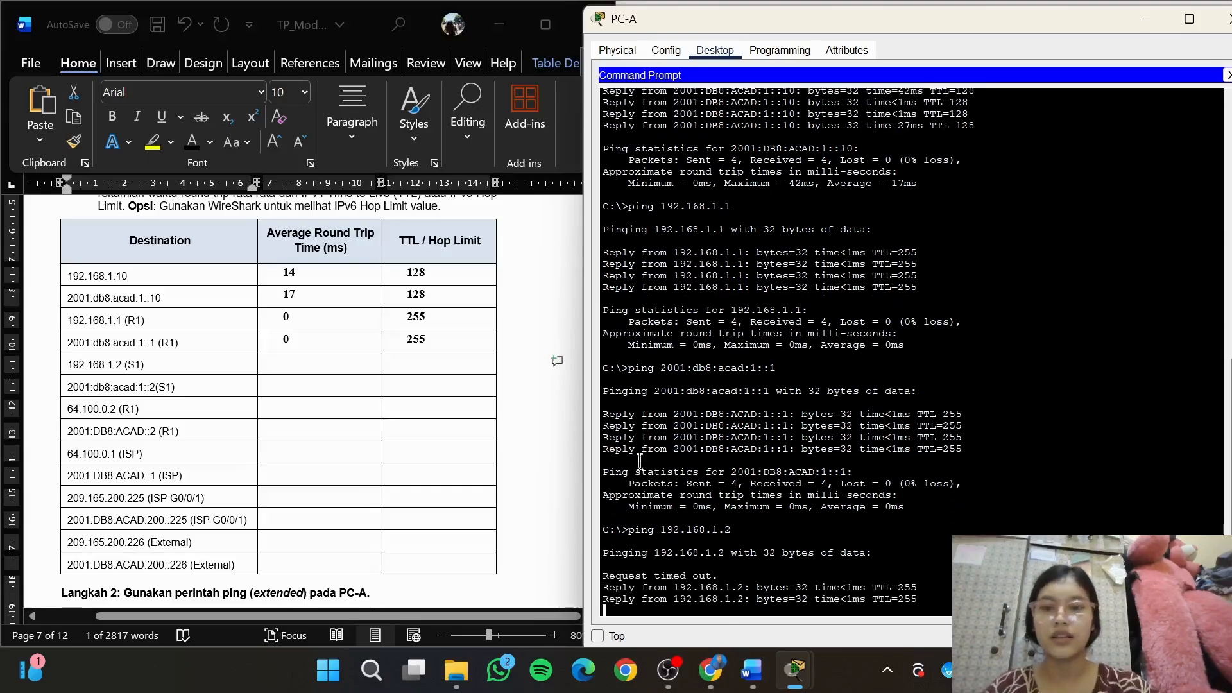
# Record a TTL of 255 and an average round trip time of 0 in the 192.168.1.2 (S1) row
pyautogui.click(461, 375)
pyautogui.write('255')
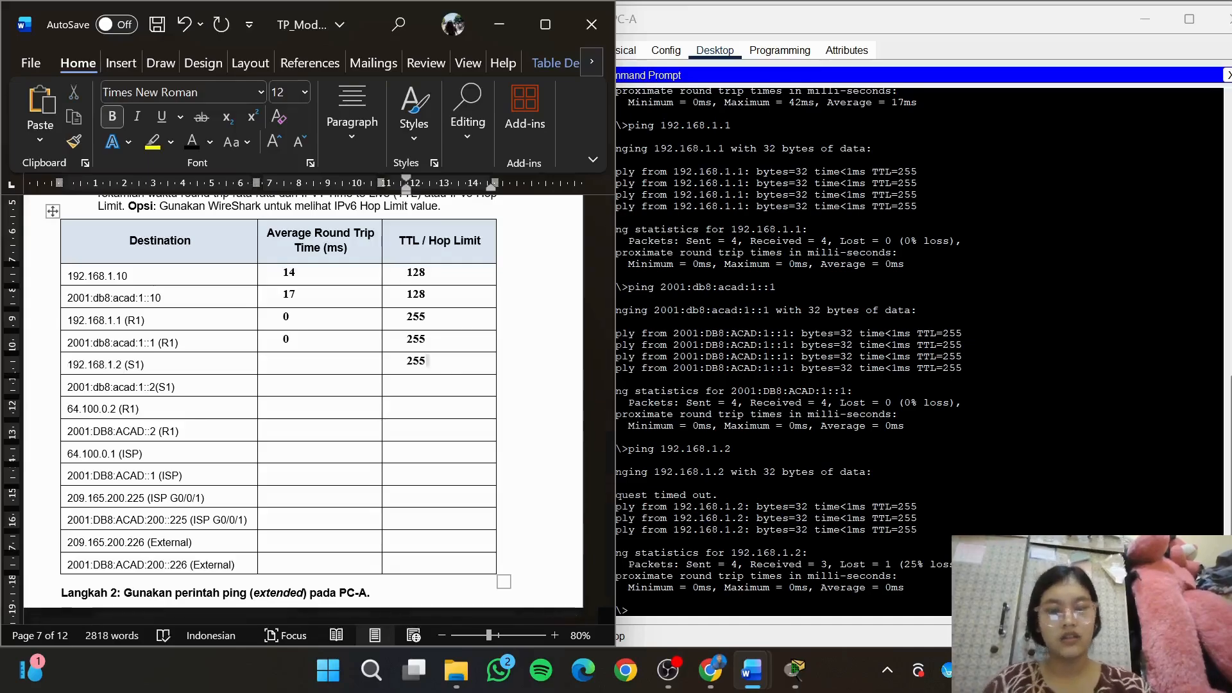
pyautogui.click(336, 361)
pyautogui.write('0')
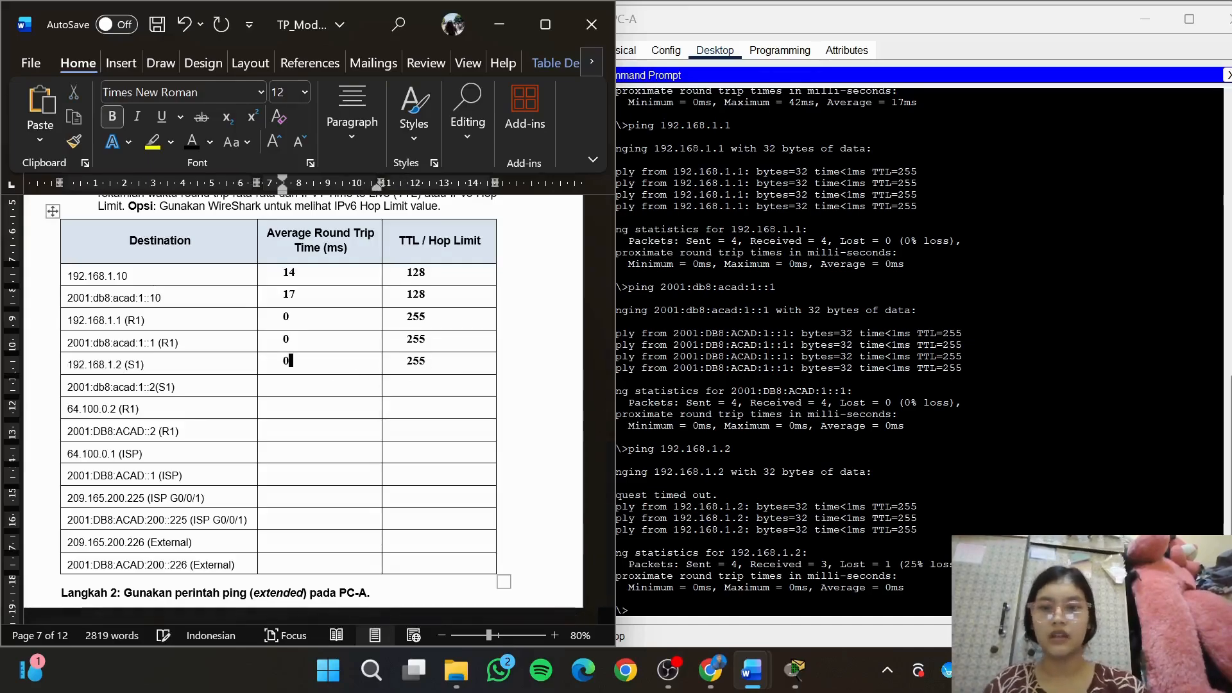
# Copy S1's IPv6 address 2001:db8:acad:1::2 from the destination table and ping it from PC-A
pyautogui.click(63, 392)
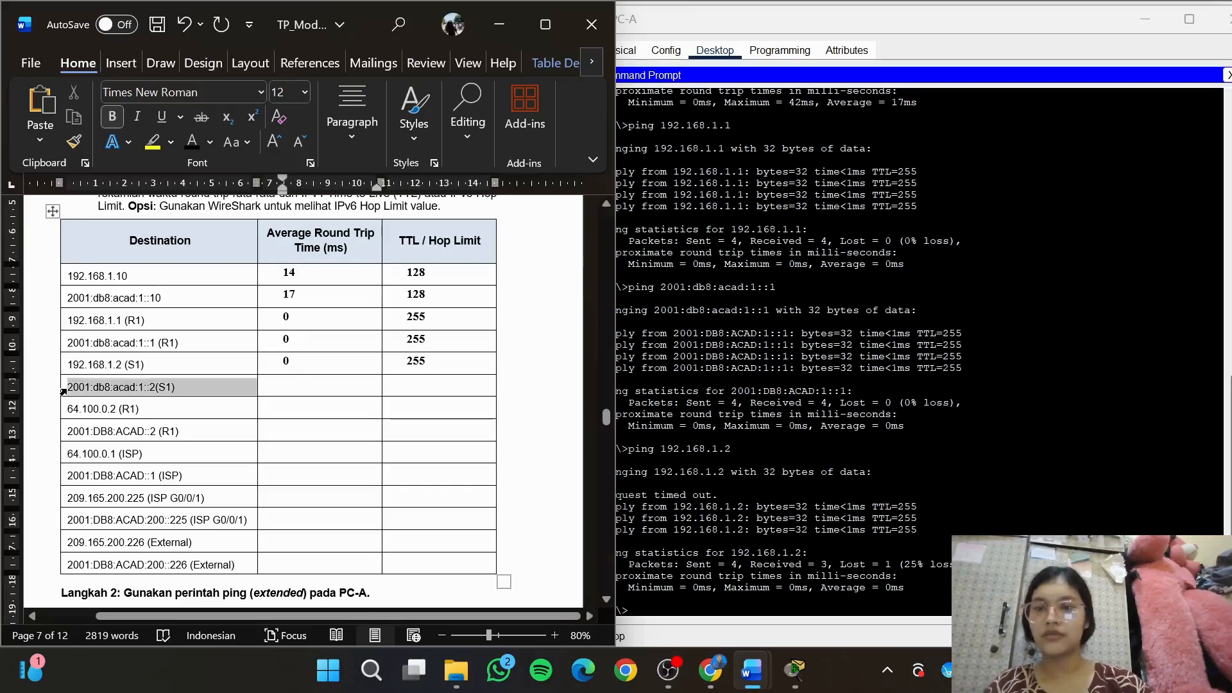
pyautogui.click(69, 390)
pyautogui.moveTo(69, 392); pyautogui.dragTo(156, 398)
pyautogui.click(652, 608)
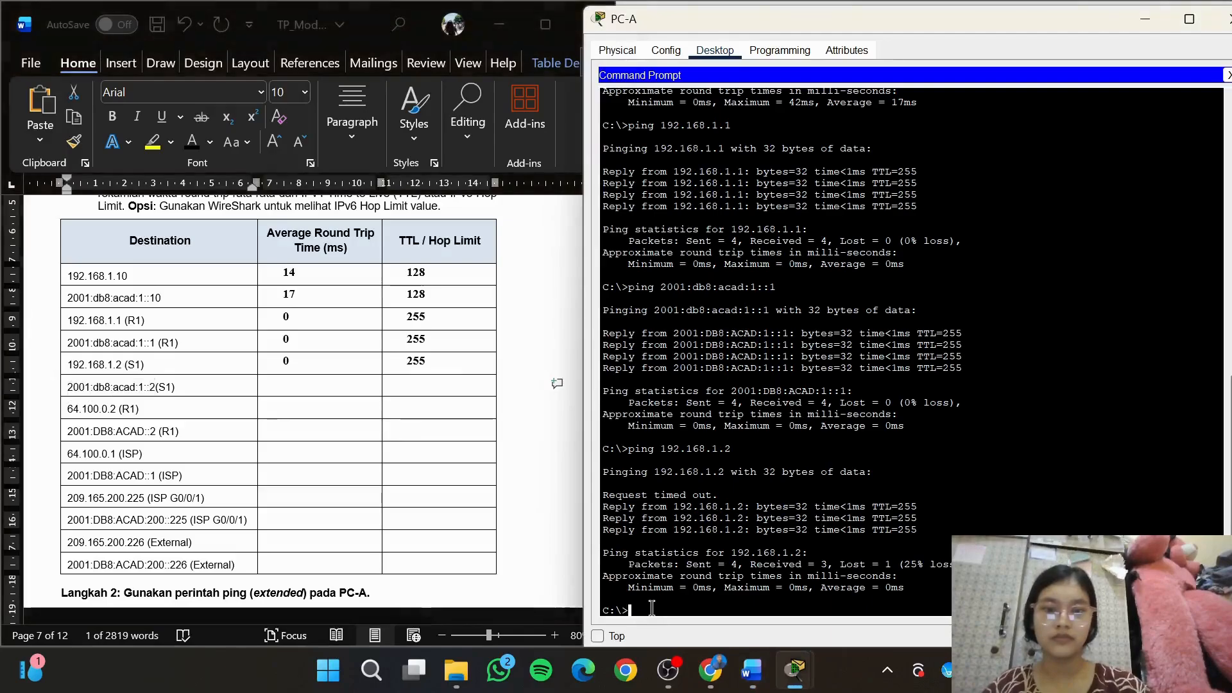
pyautogui.write('ping ')
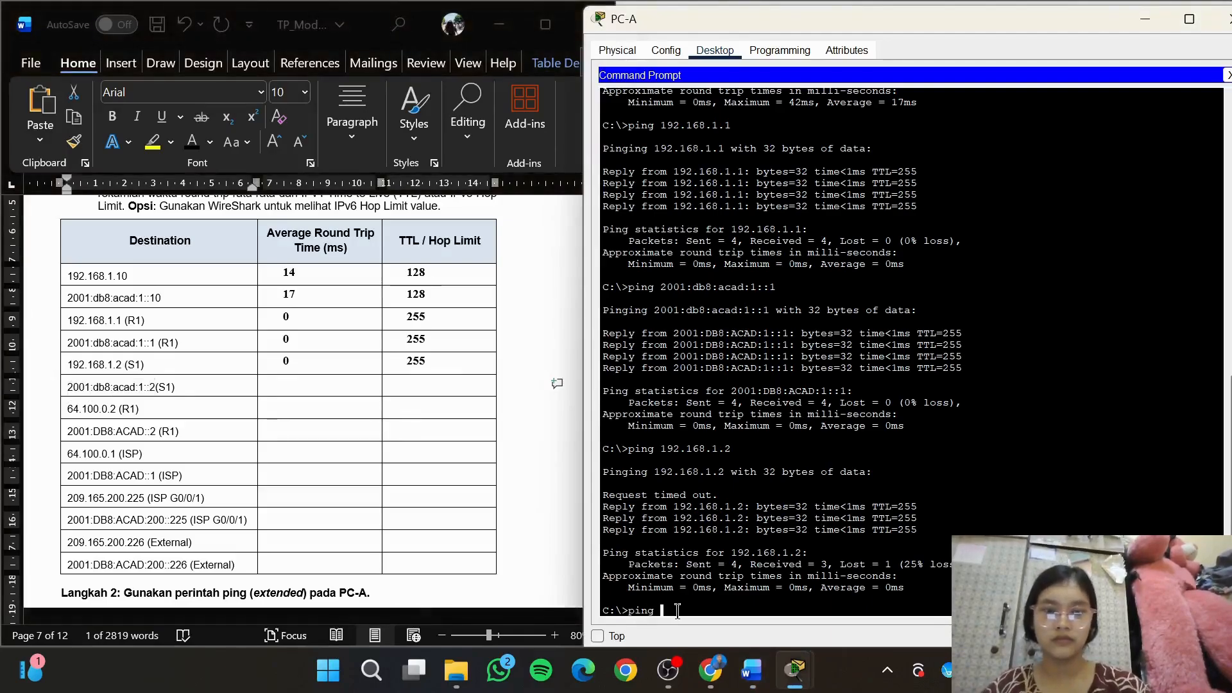
pyautogui.write('2001:db8:acad:1::2')
pyautogui.press('Return')
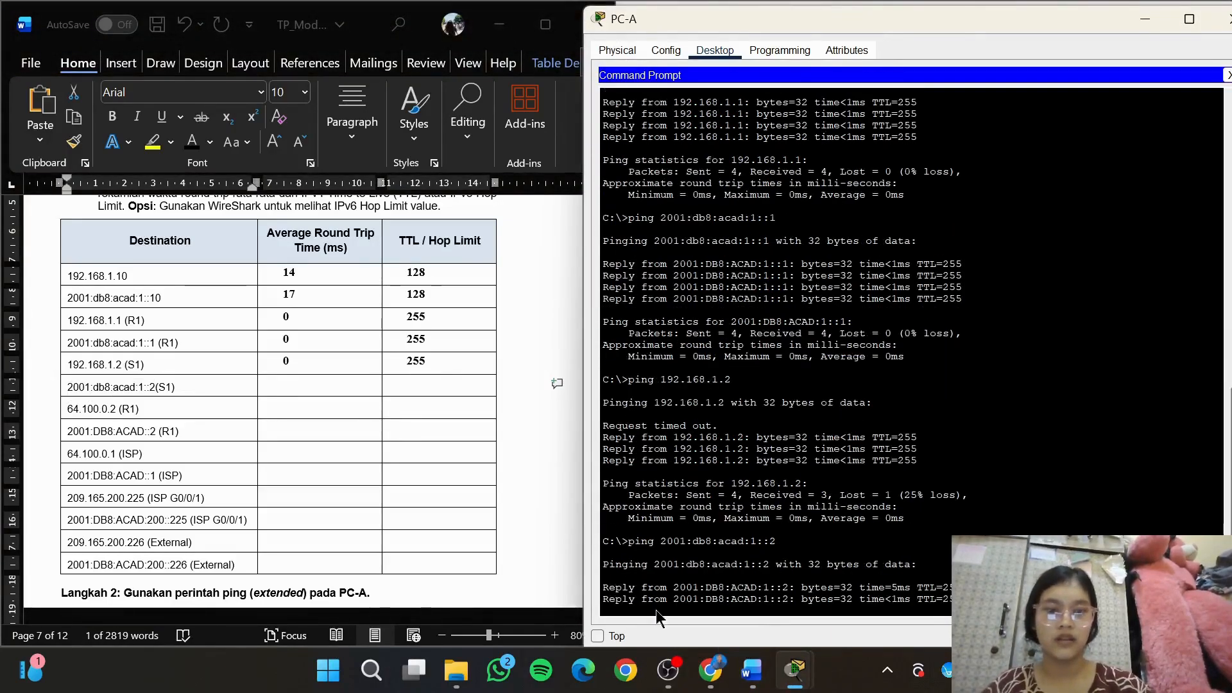
# Record a hop limit of 255 and an average round trip time of 1 in the 2001:db8:acad:1::2 (S1) row
pyautogui.click(449, 385)
pyautogui.write('255')
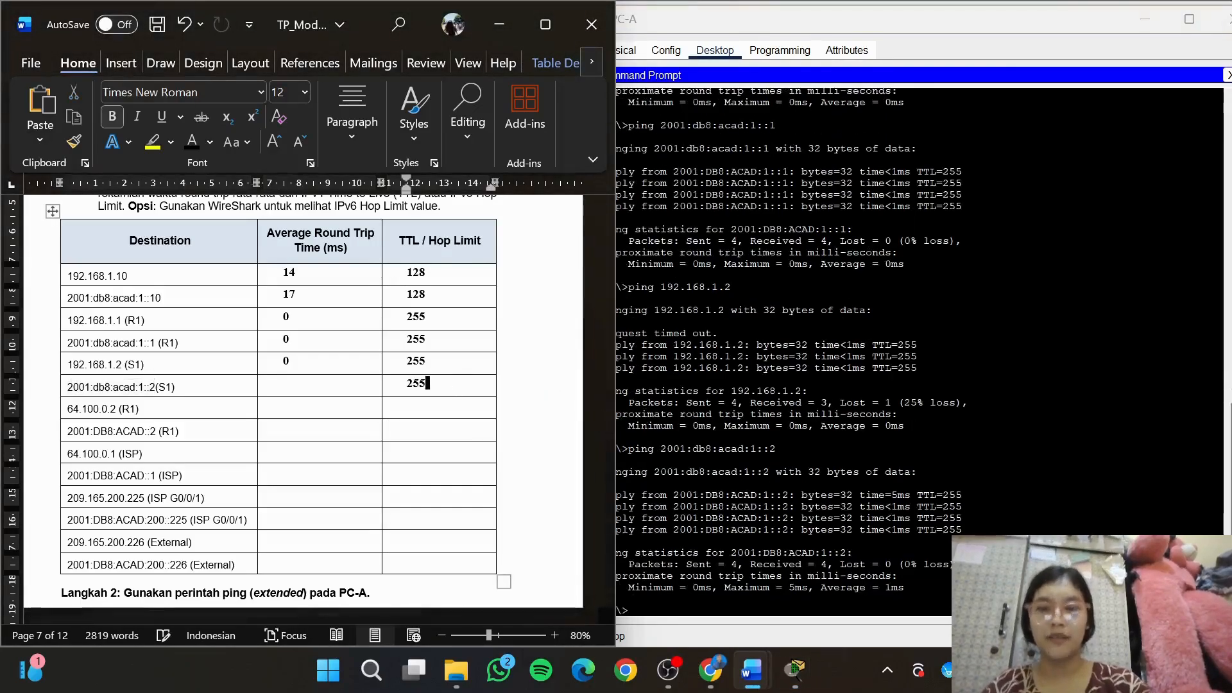
pyautogui.click(321, 386)
pyautogui.write('1')
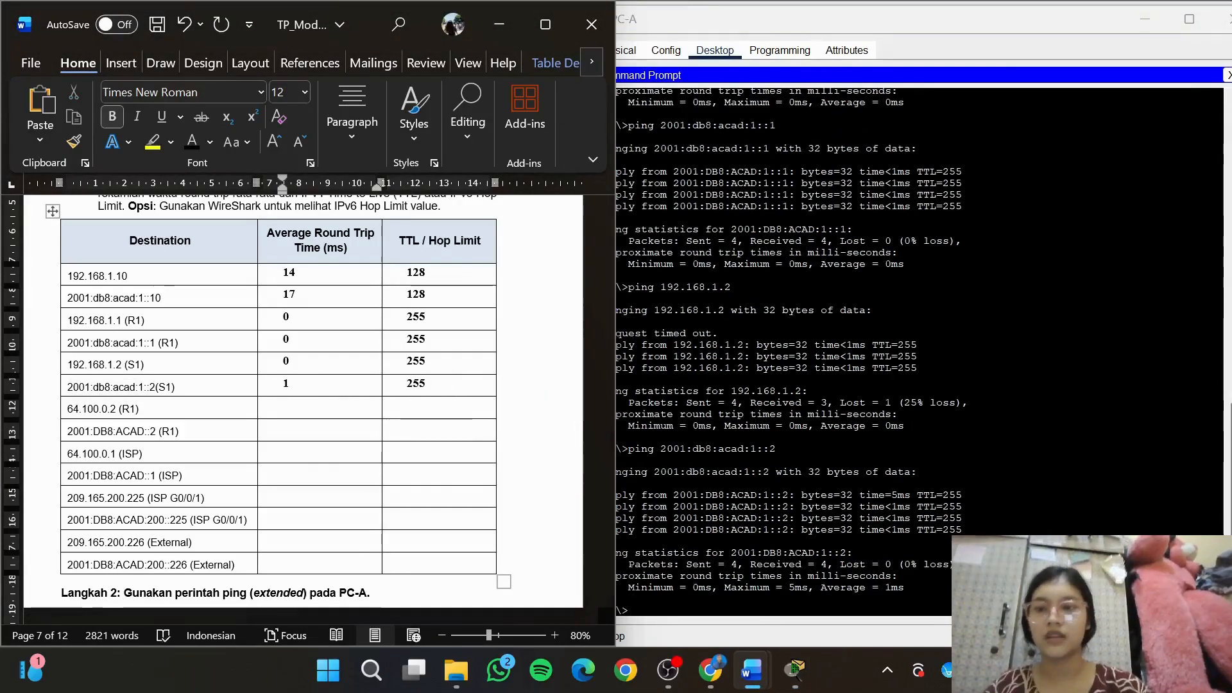
# Copy R1's IPv4 address 64.100.0.2 from the destination table and ping it from PC-A
pyautogui.click(118, 414)
pyautogui.doubleClick(117, 414)
pyautogui.press('super+c')
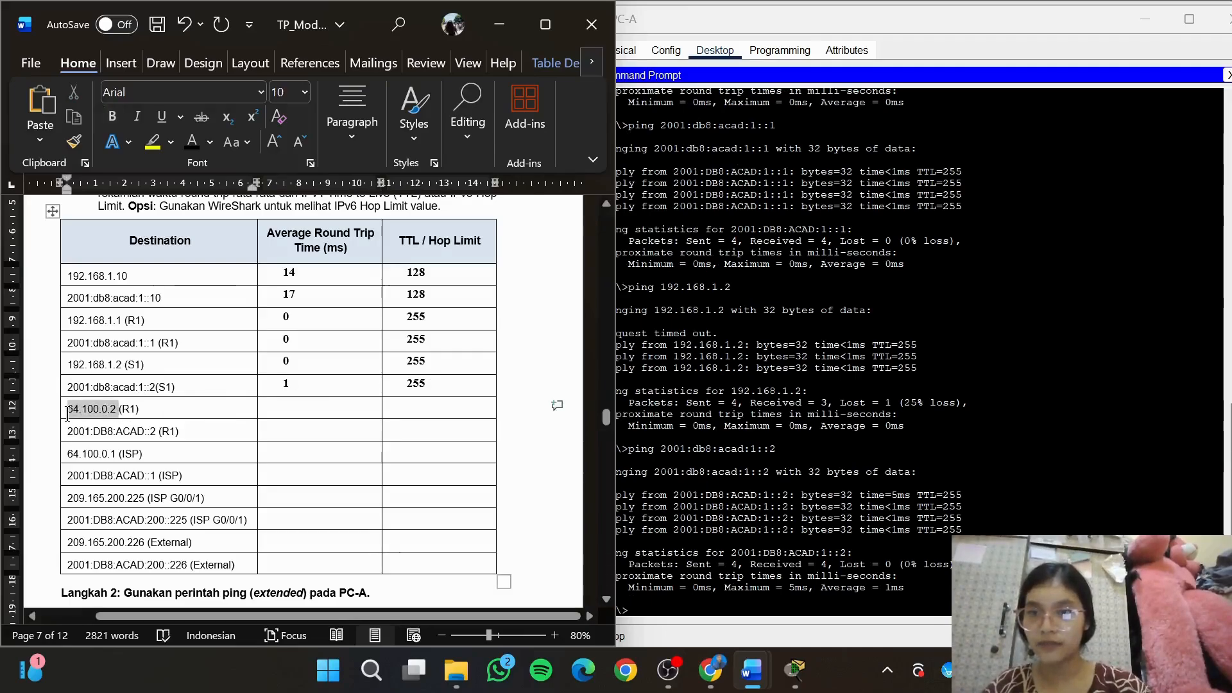
pyautogui.click(768, 614)
pyautogui.write('ping')
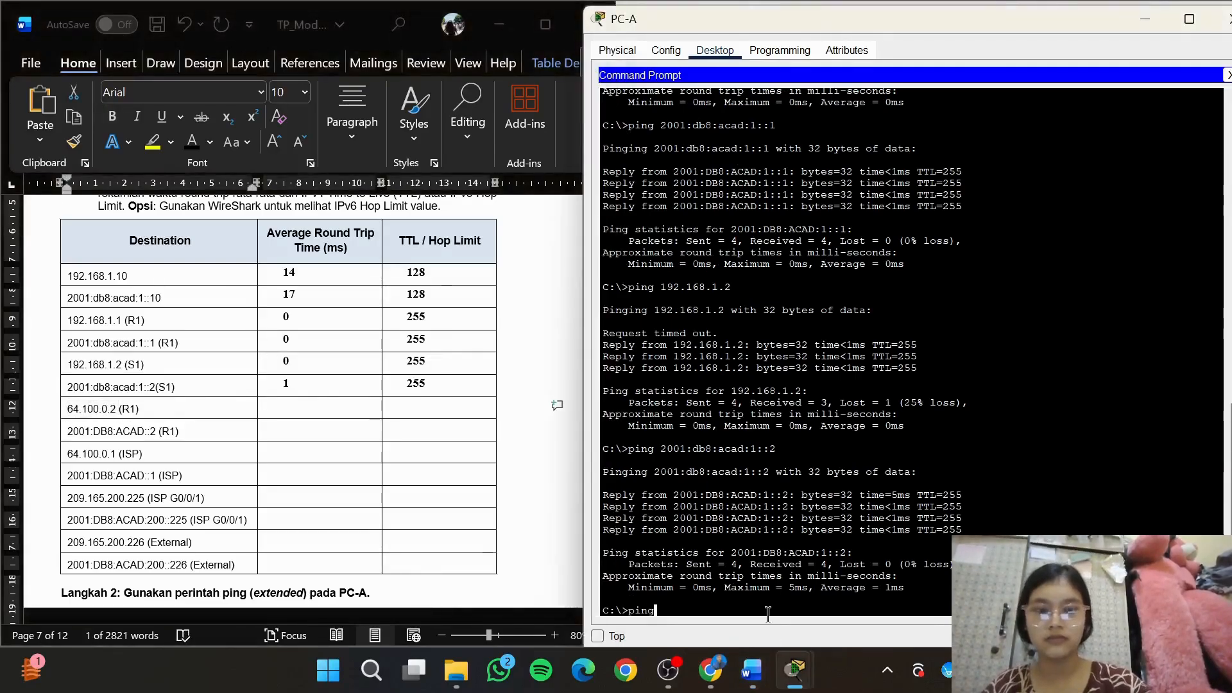
pyautogui.rightClick(743, 613)
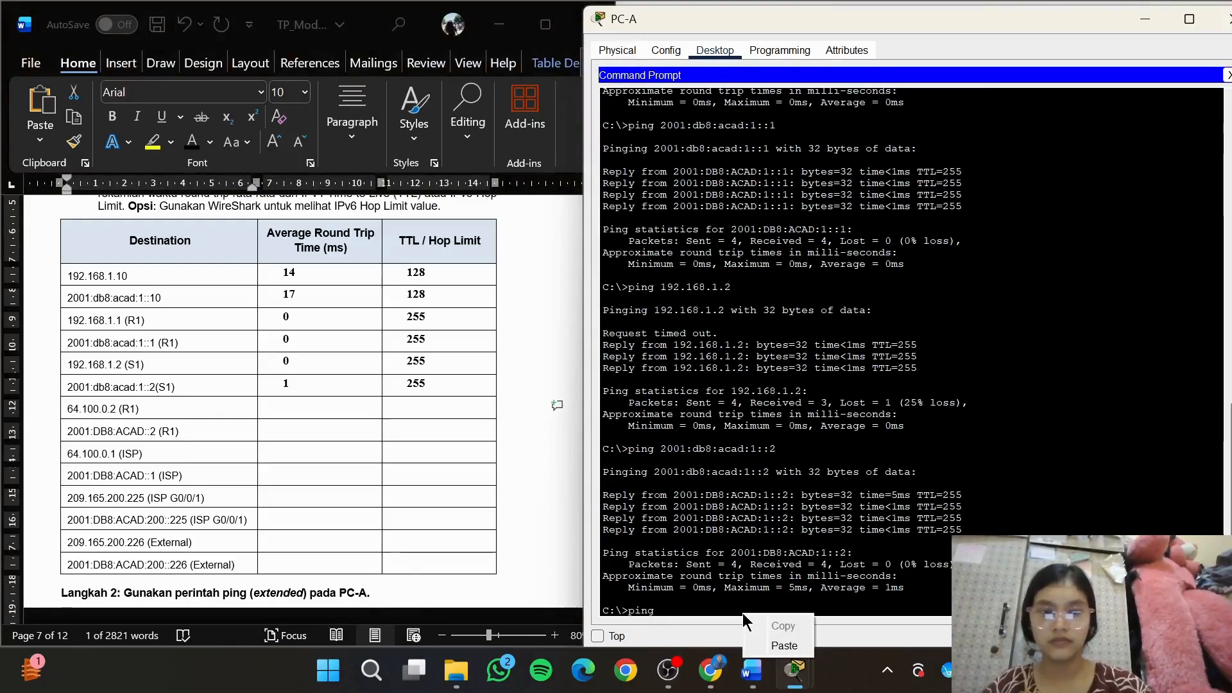
pyautogui.click(767, 639)
pyautogui.press('Return')
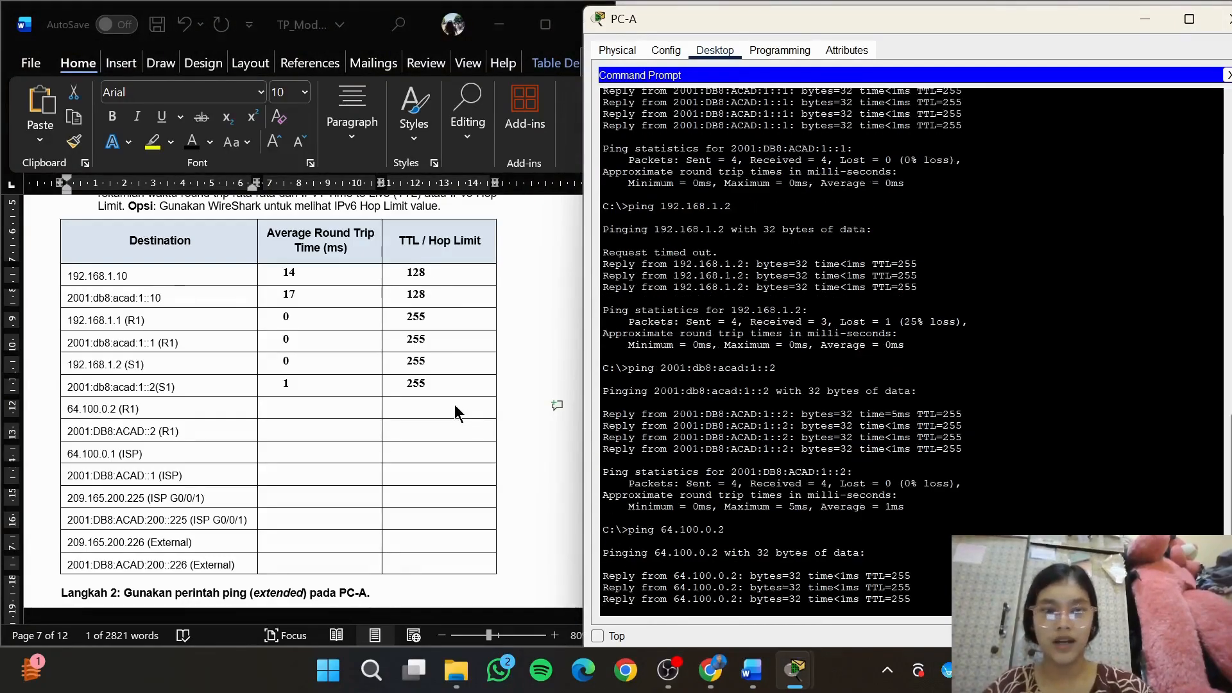
# Record a TTL of 255 and an average round trip time of 0 in the 64.100.0.2 (R1) row
pyautogui.click(455, 405)
pyautogui.click(444, 406)
pyautogui.write('255')
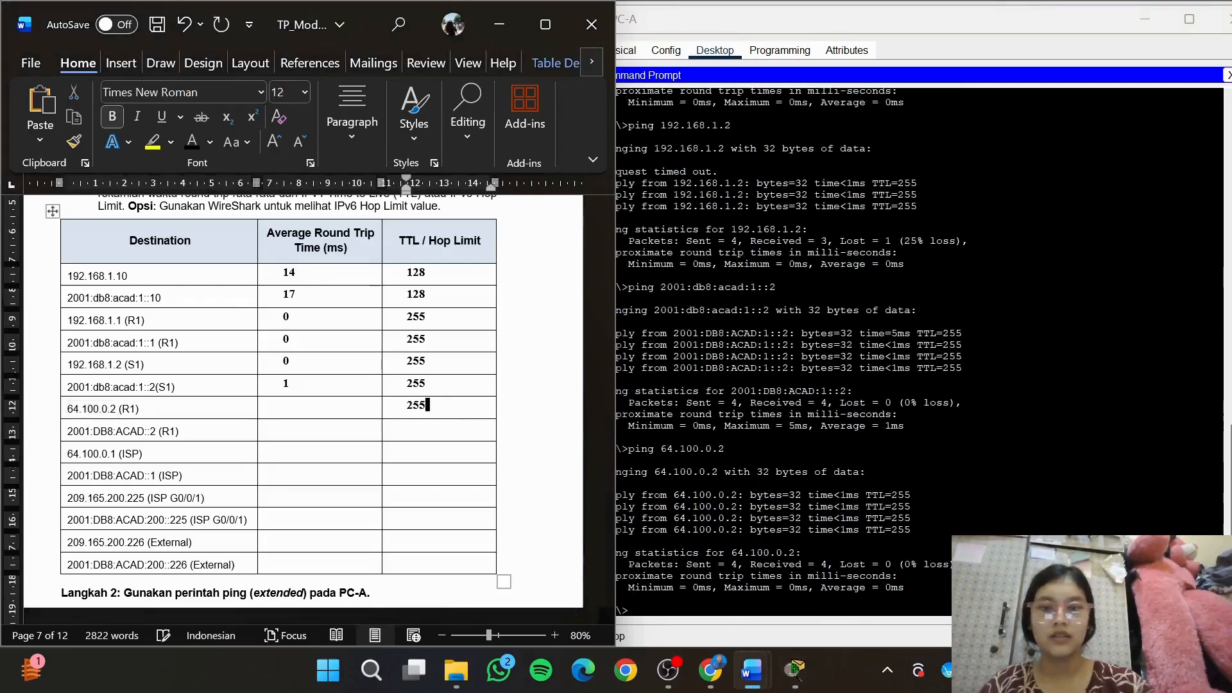
pyautogui.click(363, 406)
pyautogui.write('0')
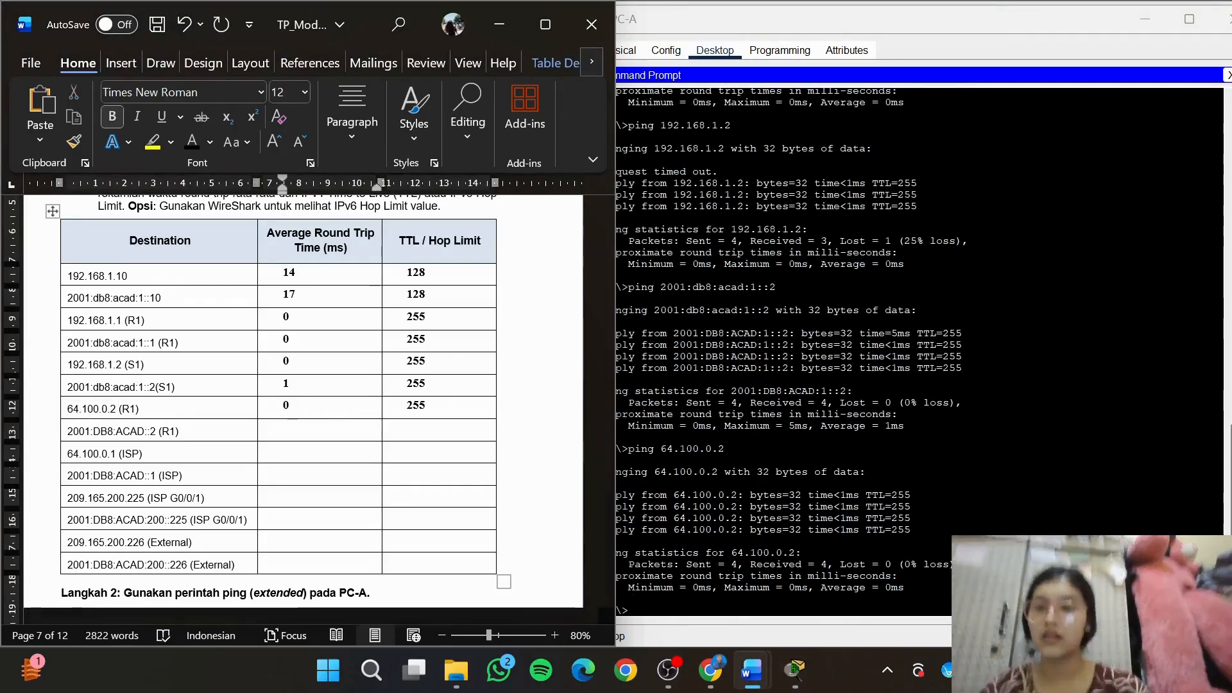
# Copy R1's IPv6 address 2001:DB8:ACAD::2 from the destination table and switch to PC-A's command prompt
pyautogui.click(139, 432)
pyautogui.moveTo(148, 433); pyautogui.dragTo(70, 431)
pyautogui.press('super+c')
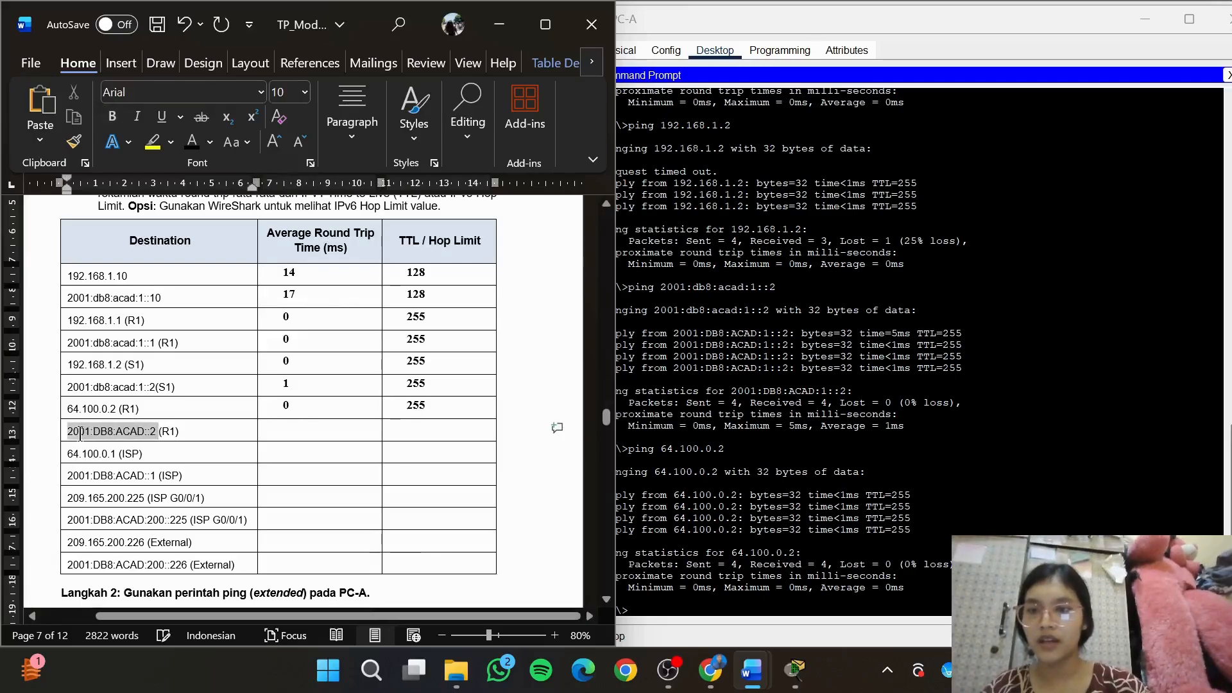
pyautogui.click(749, 607)
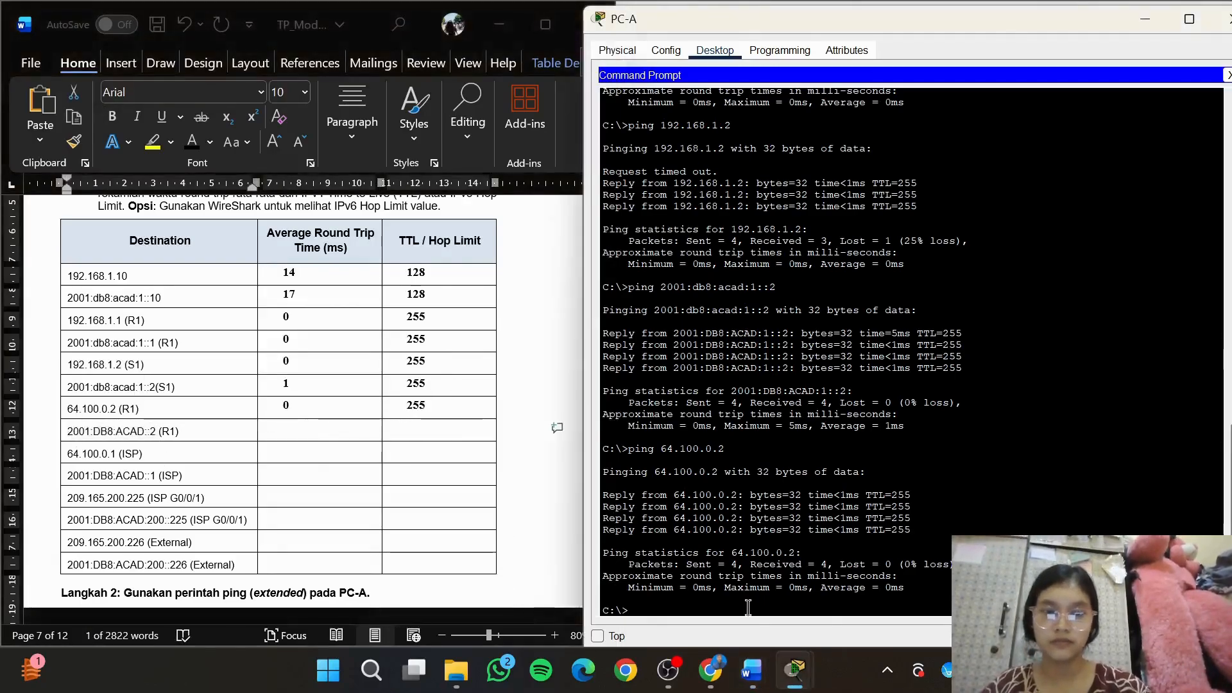
pyautogui.rightClick(748, 607)
pyautogui.click(772, 640)
pyautogui.press('Return')
# Ping the copied R1 address 2001:DB8:ACAD::2 from PC-A
pyautogui.write('p')
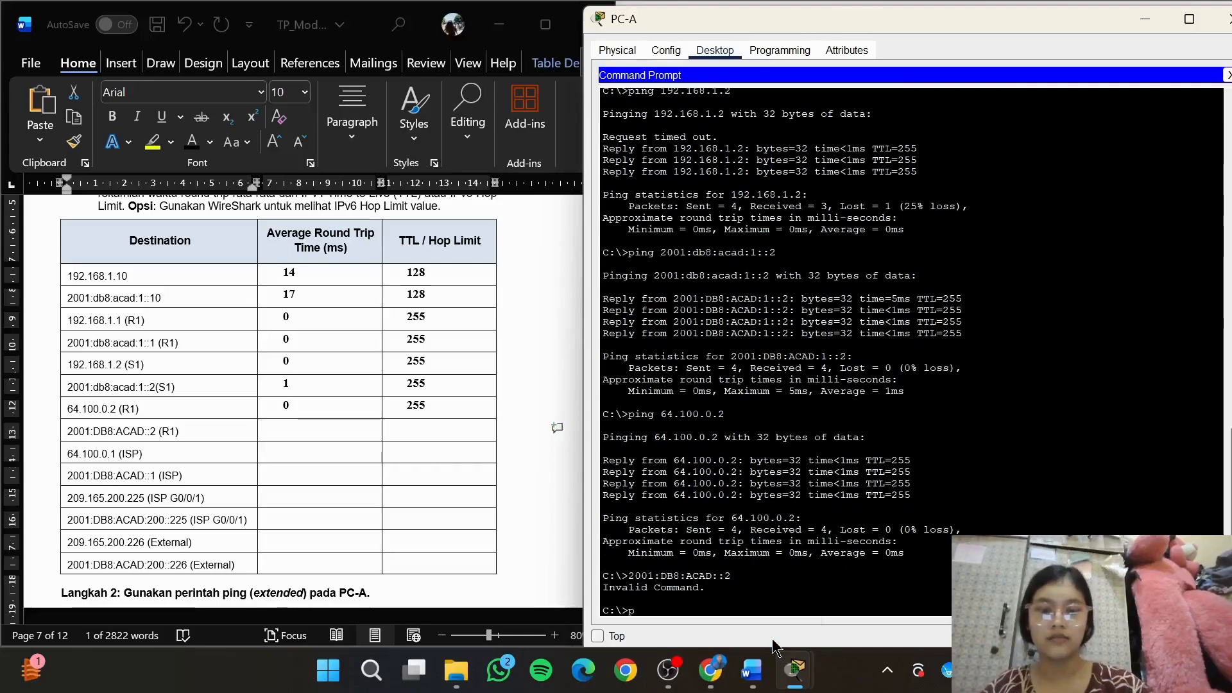
pyautogui.write('ing')
pyautogui.rightClick(749, 607)
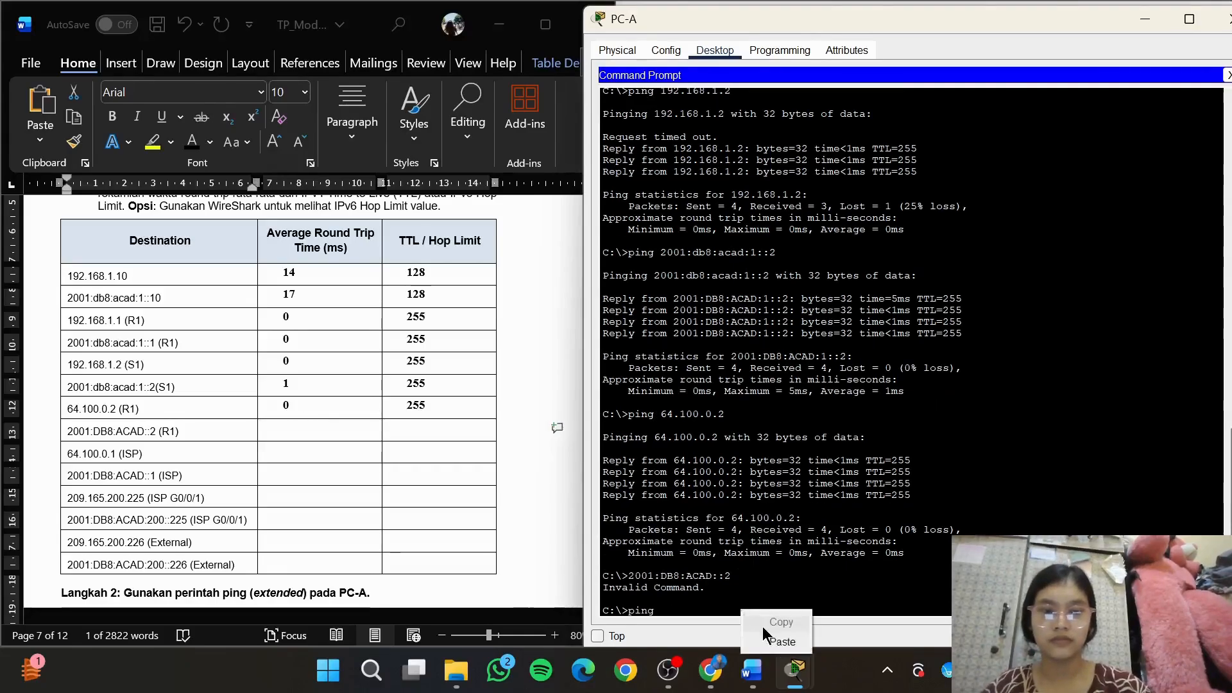
pyautogui.click(772, 640)
pyautogui.press('Return')
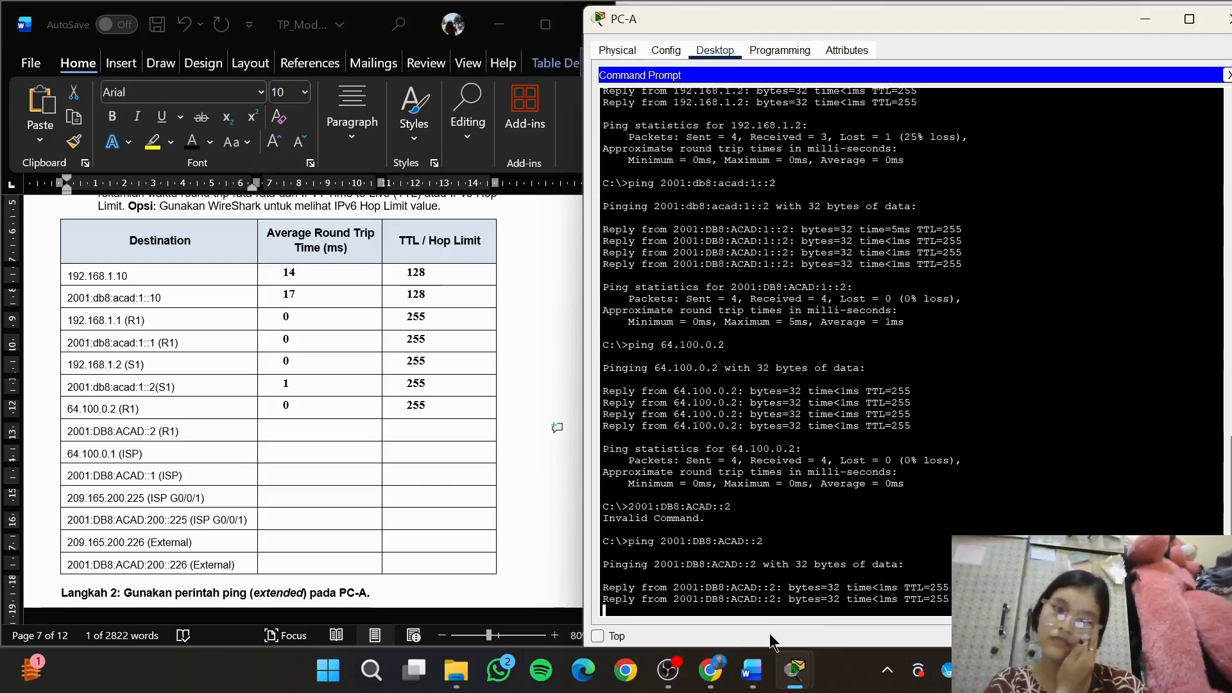
# Record an average round trip time of 0 and a hop limit of 255 in the 2001:DB8:ACAD::2 (R1) row
pyautogui.click(340, 432)
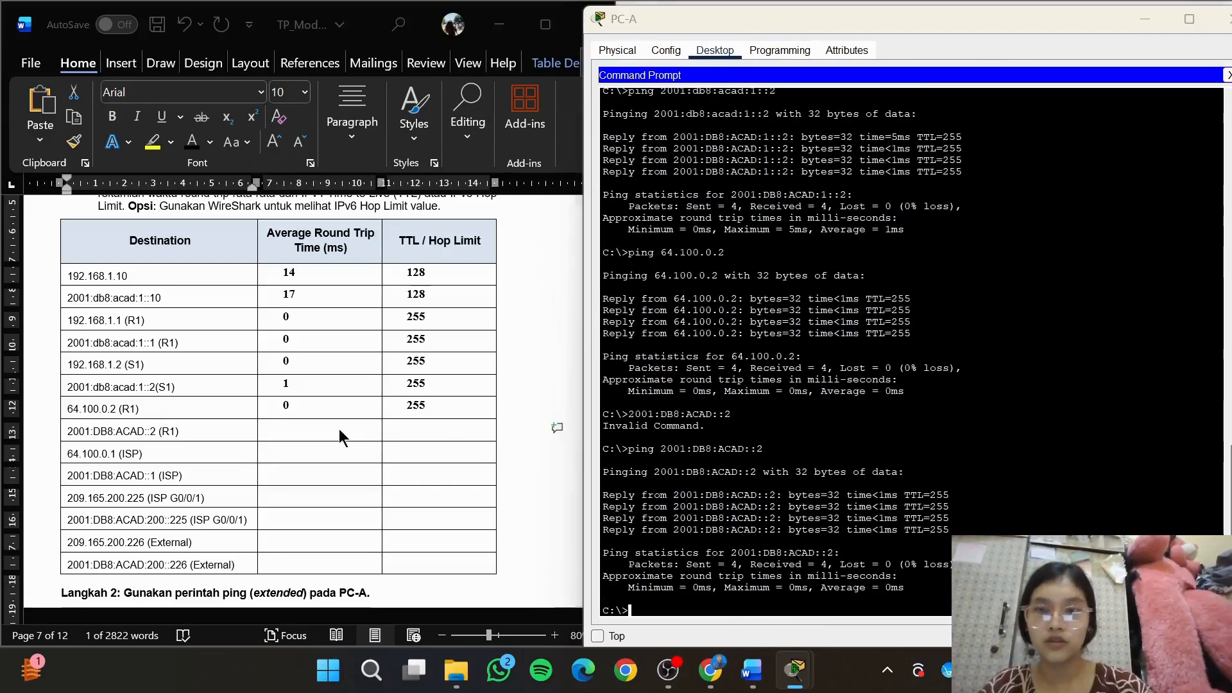
pyautogui.write('0')
pyautogui.press('Tab')
pyautogui.write('25')
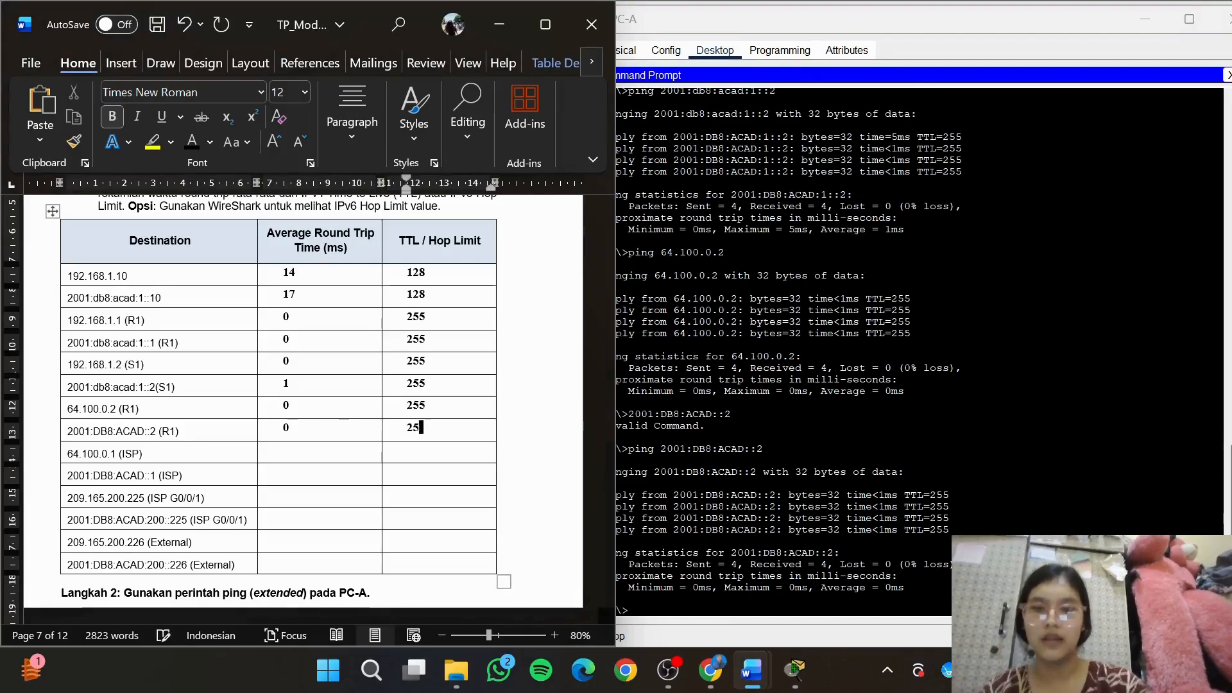
pyautogui.write('5')
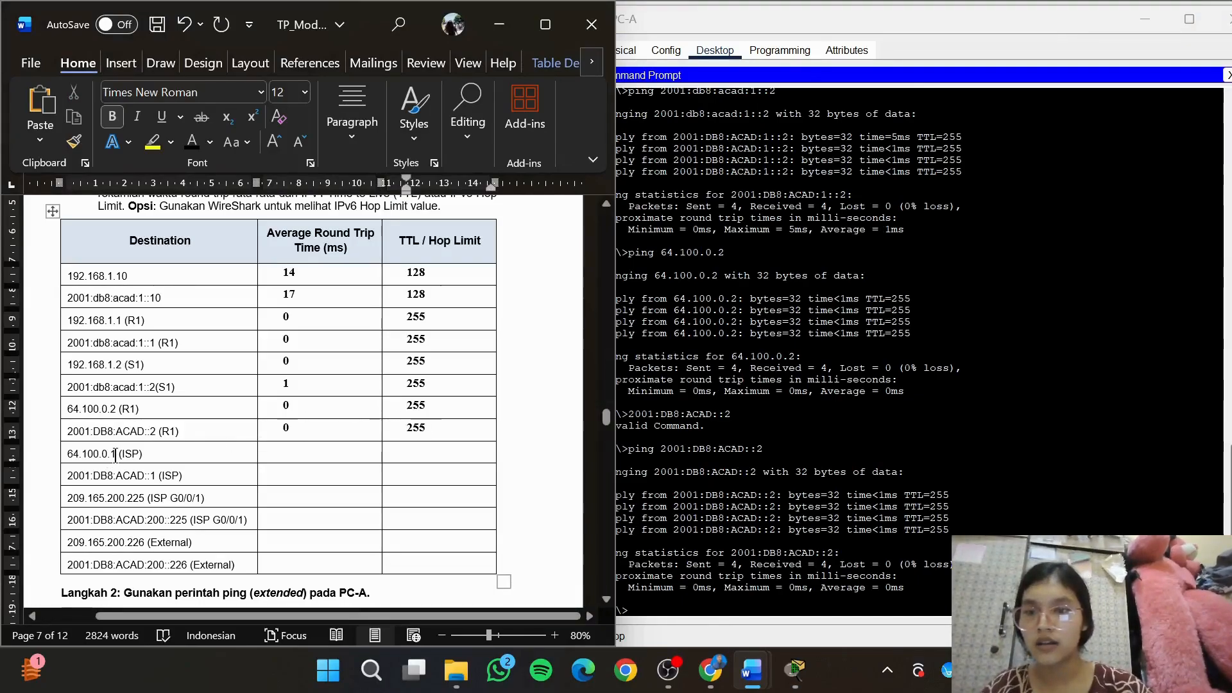
# Copy the ISP's IPv4 address 64.100.0.1 from the destination table and ping it from PC-A
pyautogui.doubleClick(116, 454)
pyautogui.press('super+c')
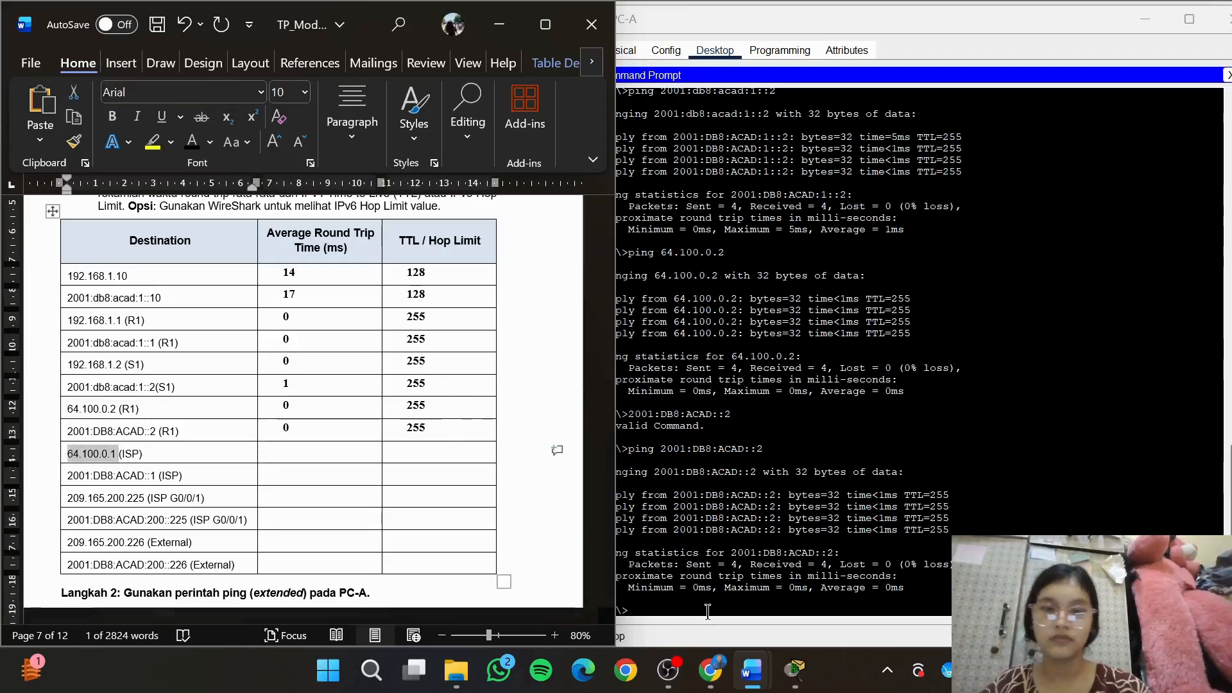
pyautogui.click(707, 611)
pyautogui.write('ping')
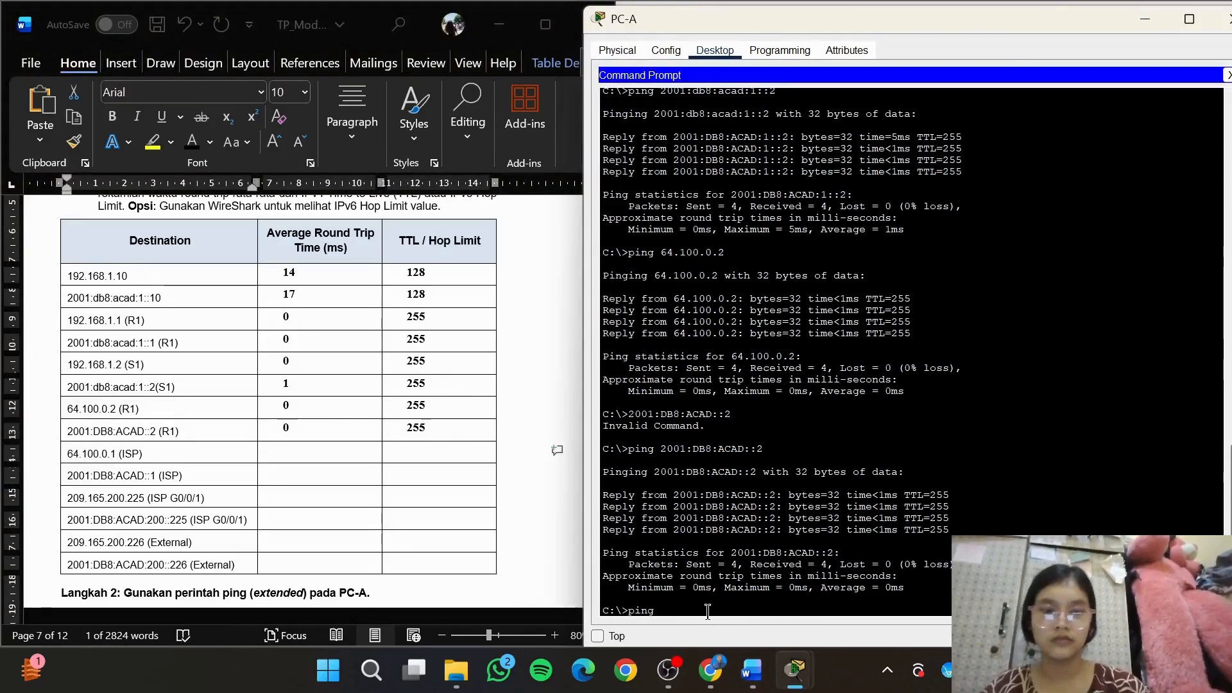
pyautogui.rightClick(708, 611)
pyautogui.click(738, 641)
pyautogui.press('Return')
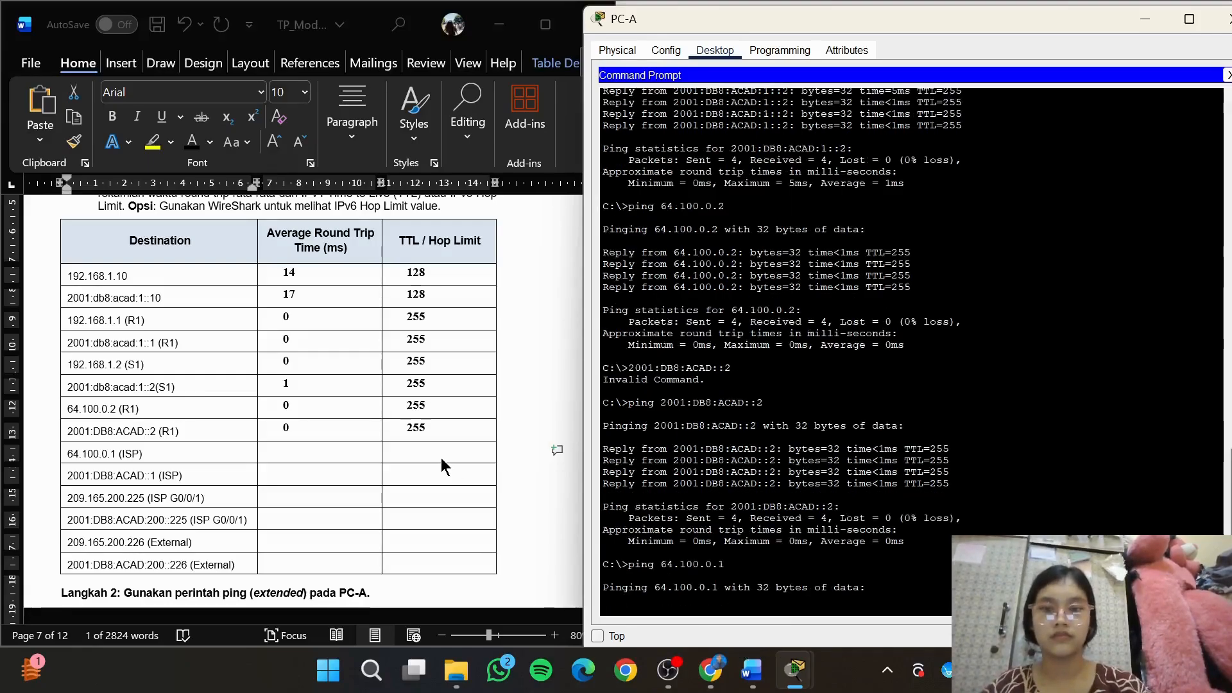
# Move the PC-A window clear of the document and record TTL 254 and average time 3 in the 64.100.0.1 (ISP) row
pyautogui.hotkey('alt', 'Tab')
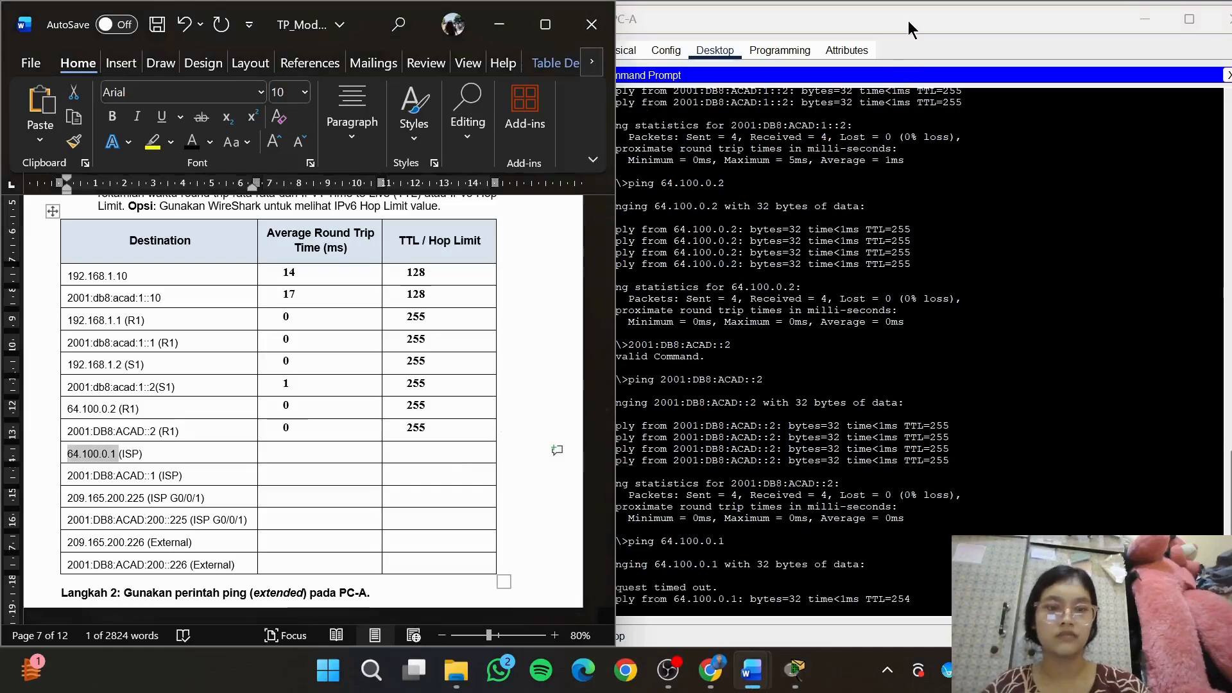
pyautogui.moveTo(909, 23); pyautogui.dragTo(939, 22)
pyautogui.click(436, 449)
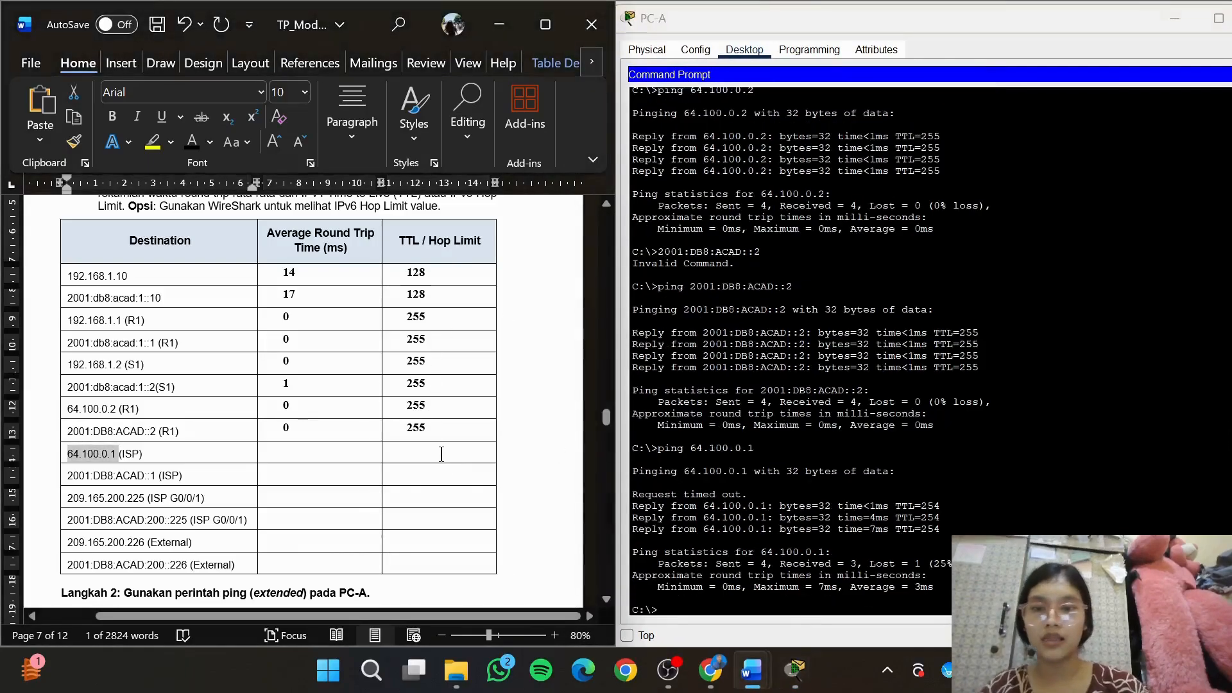
pyautogui.click(441, 454)
pyautogui.write('254')
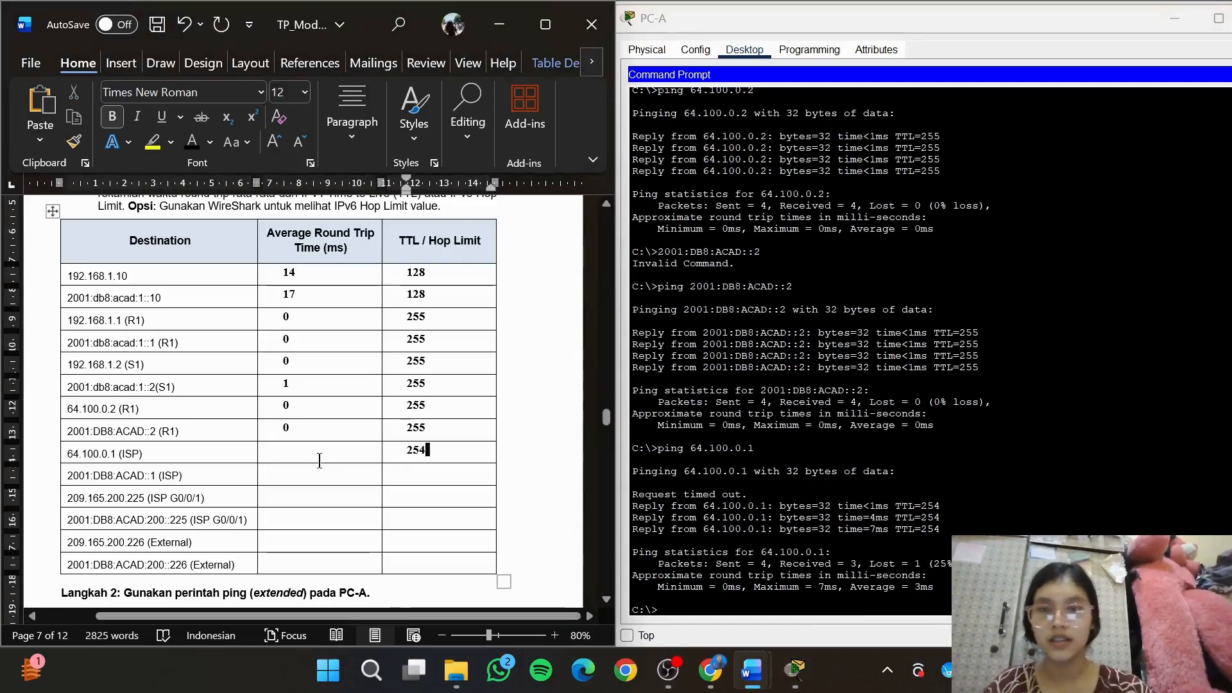
pyautogui.click(319, 460)
pyautogui.write('3')
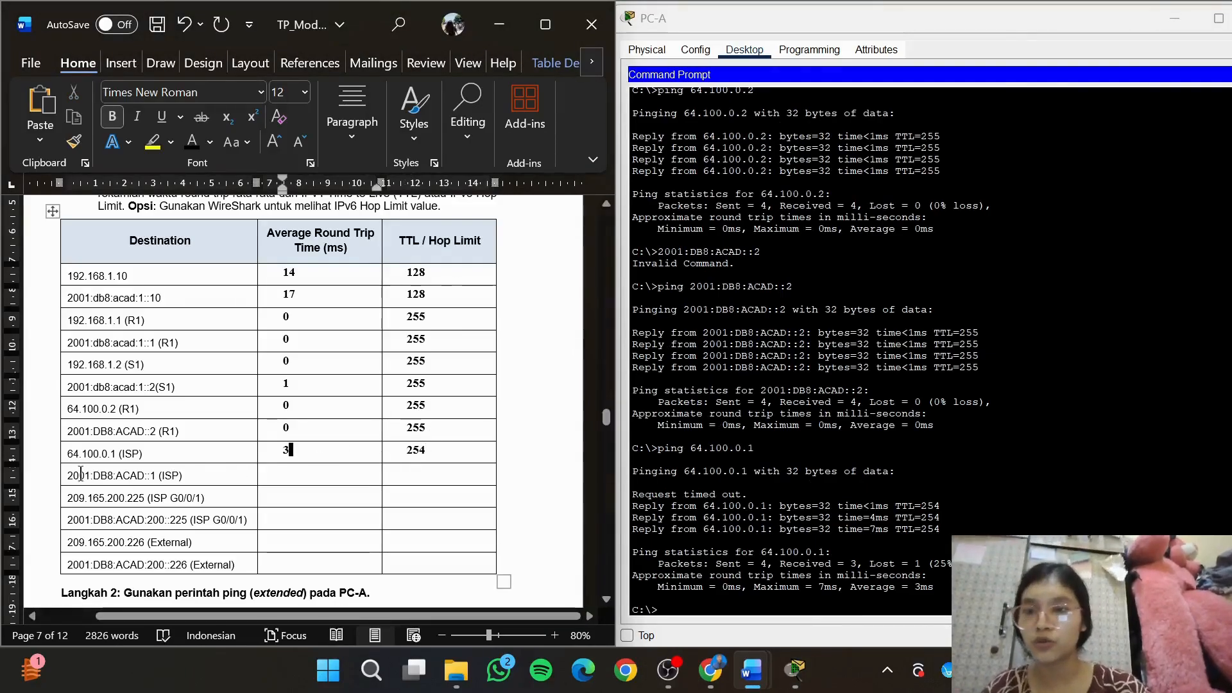
# Copy the ISP's IPv6 address 2001:DB8:ACAD::1 from the destination table and ping it from PC-A
pyautogui.moveTo(67, 476); pyautogui.dragTo(159, 477)
pyautogui.press('super+c')
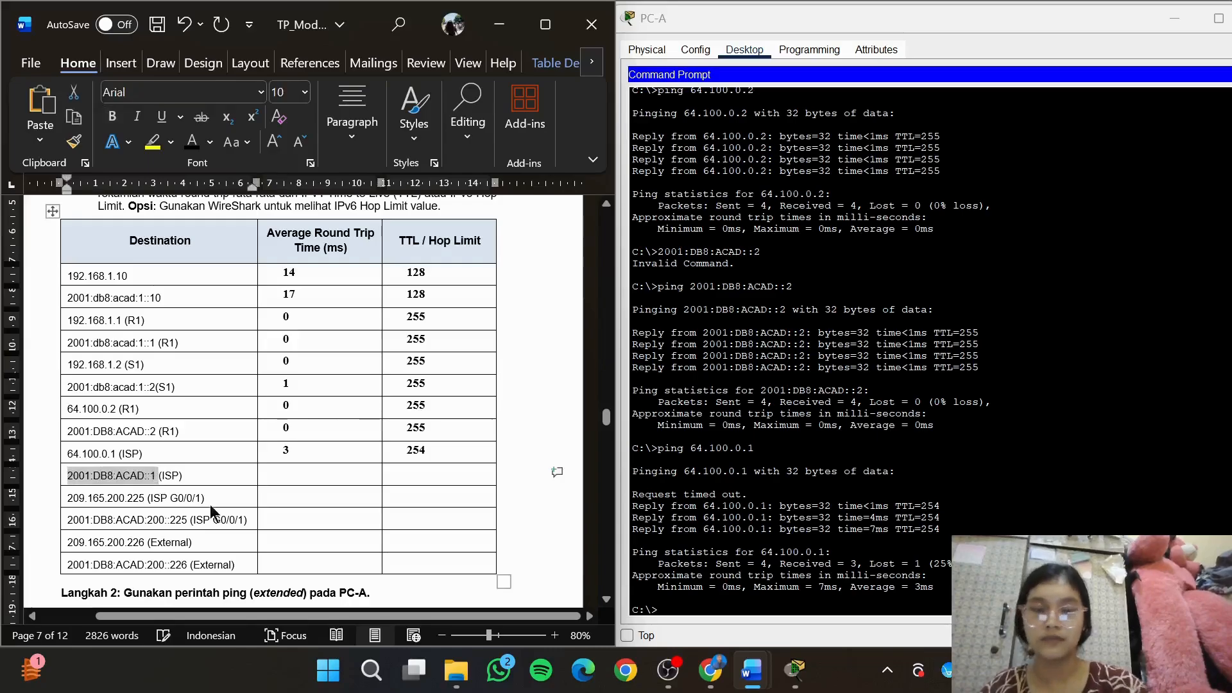
pyautogui.click(688, 608)
pyautogui.write('ping')
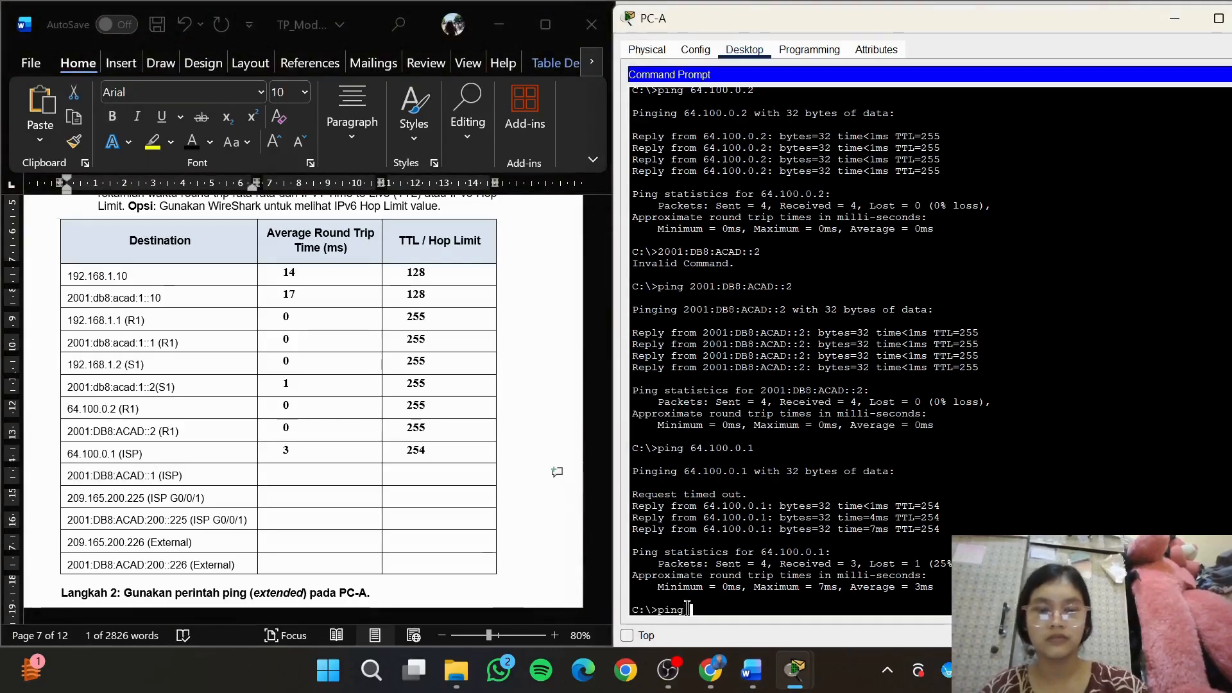
pyautogui.write(' 2001:DB8:ACAD::1')
pyautogui.press('Return')
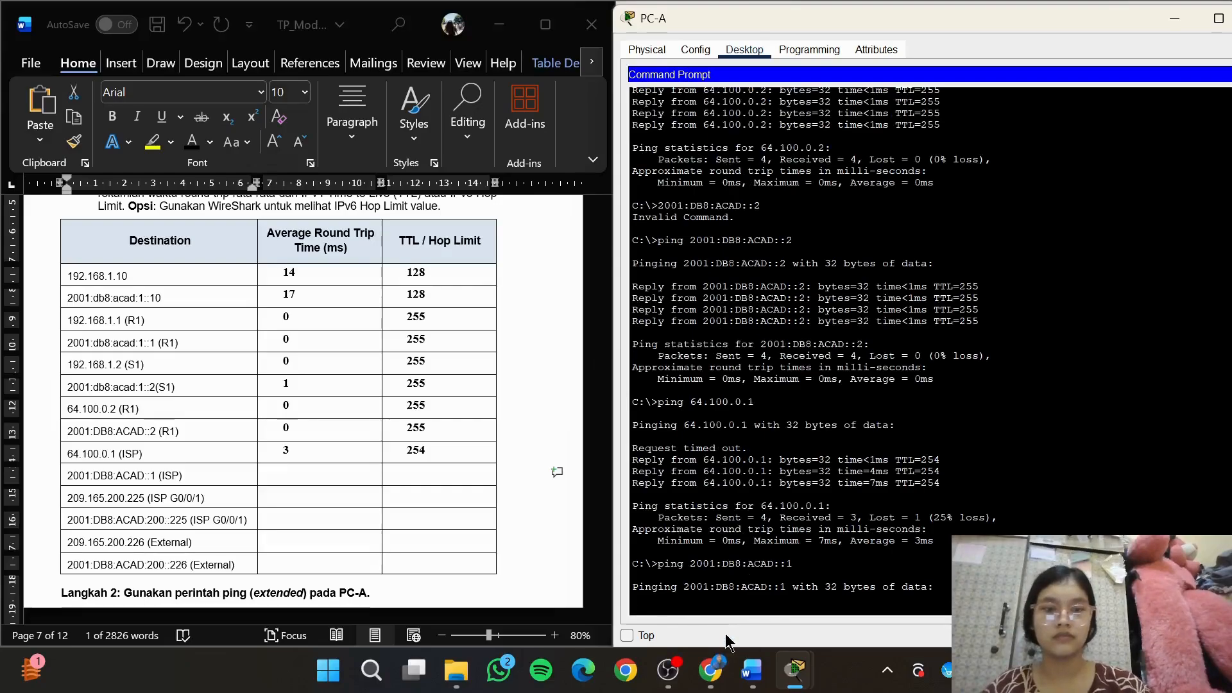
# Ping the ISP's IPv6 address 2001:DB8:ACAD::1 from PC-A again
pyautogui.click(449, 480)
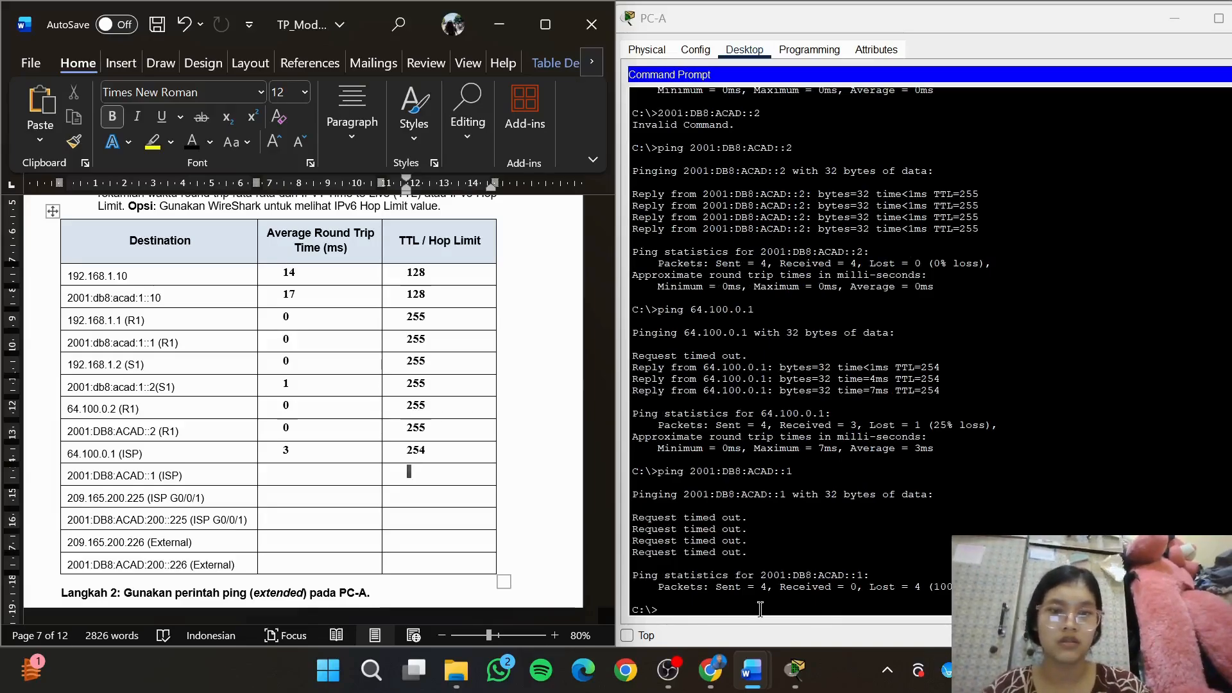
pyautogui.write('Ping')
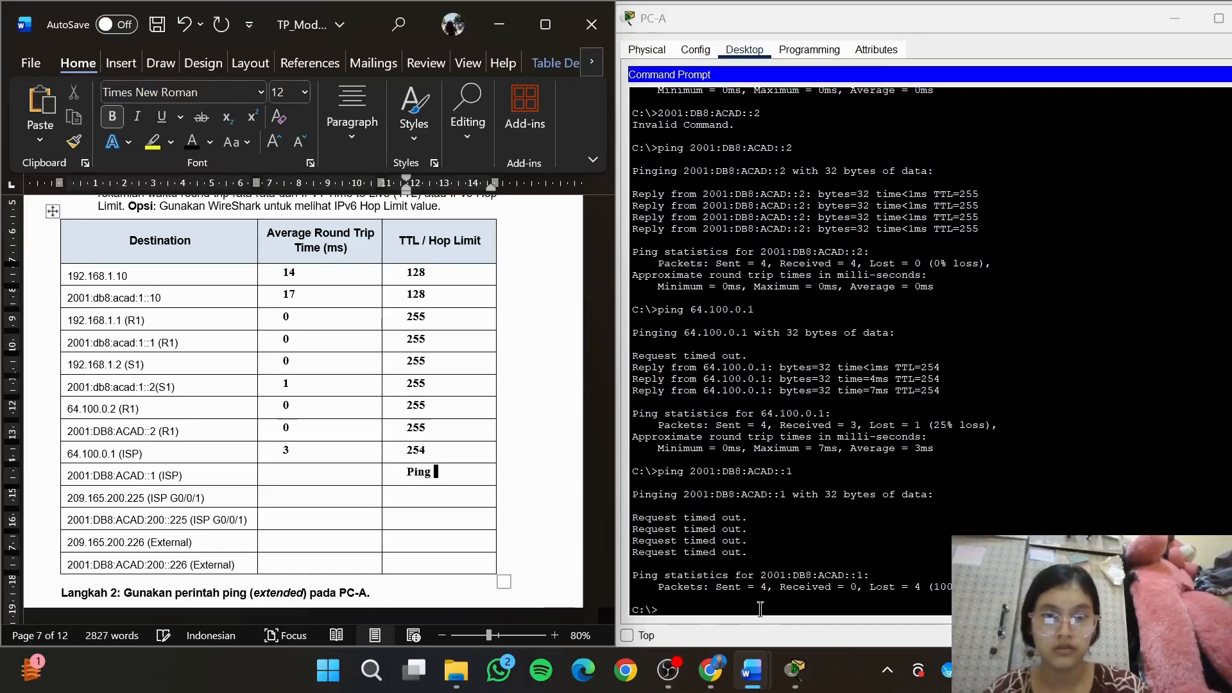
pyautogui.click(691, 605)
pyautogui.write('ping')
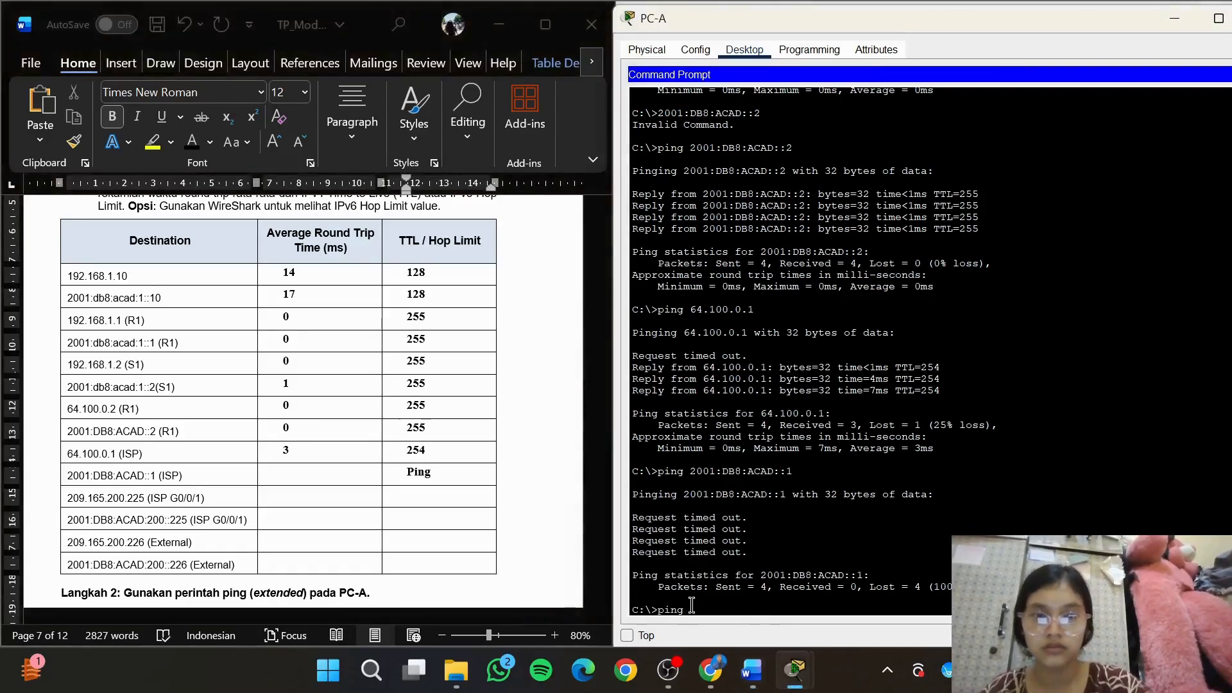
pyautogui.rightClick(692, 605)
pyautogui.click(734, 639)
pyautogui.press('Return')
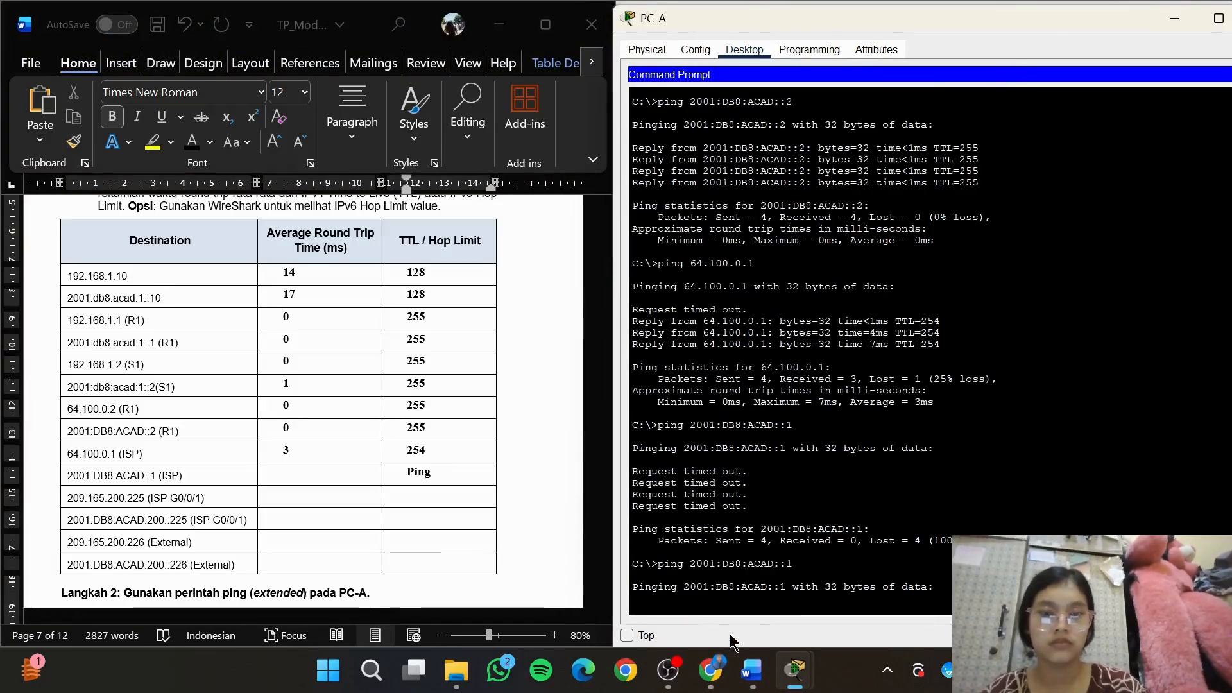
# Delete the stray word "Ping" from the TTL / Hop Limit cell of the 2001:DB8:ACAD::1 (ISP) row
pyautogui.click(473, 484)
pyautogui.press('BackSpace')
pyautogui.press('BackSpace')
pyautogui.press('BackSpace')
pyautogui.press('BackSpace')
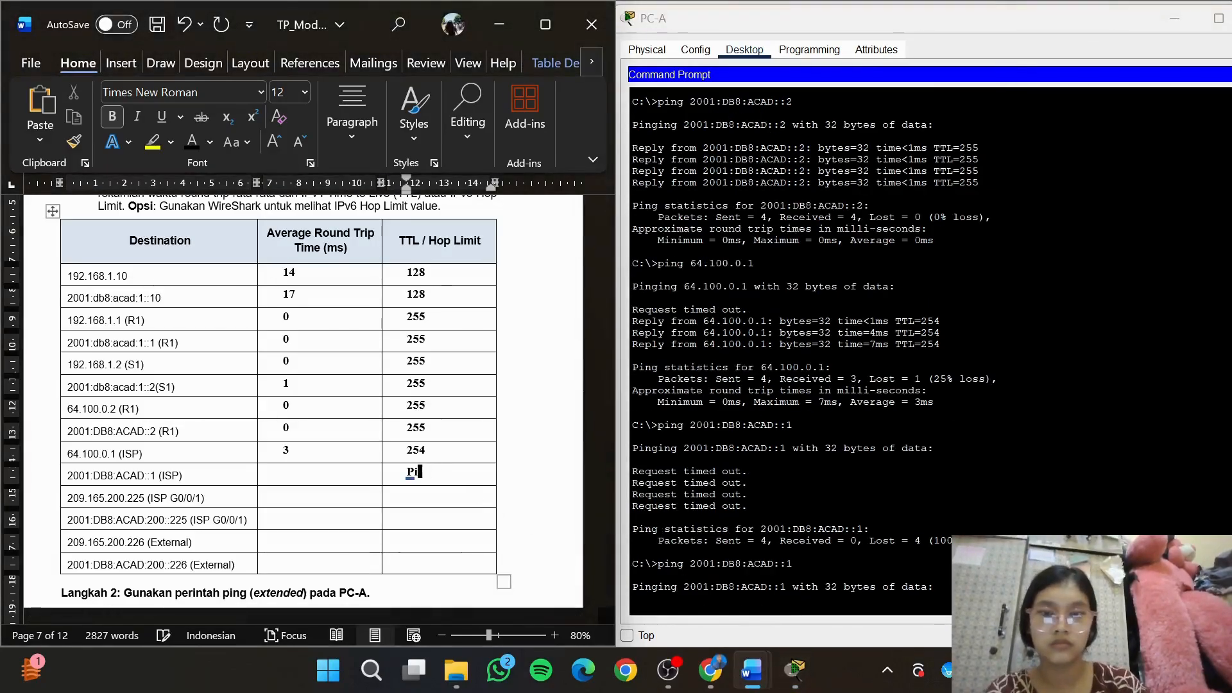
pyautogui.click(720, 610)
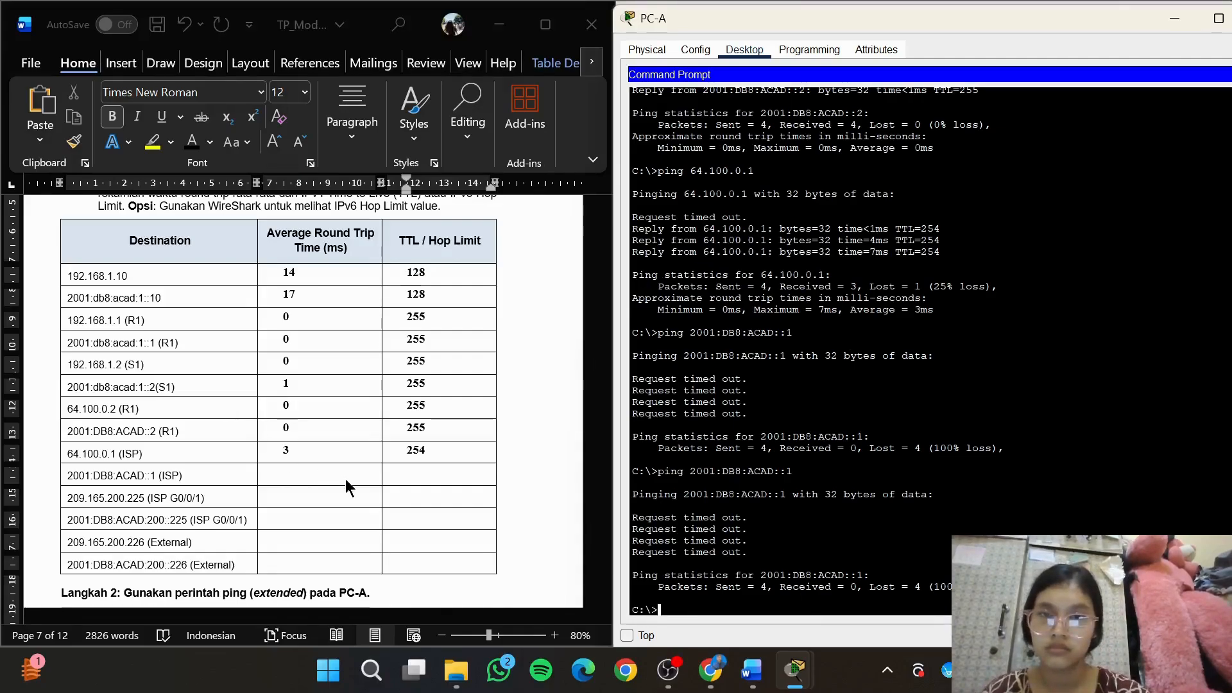
# Copy the ISP G0/0/1 IPv4 address 209.165.200.225 from the destination table and ping it from PC-A
pyautogui.click(376, 490)
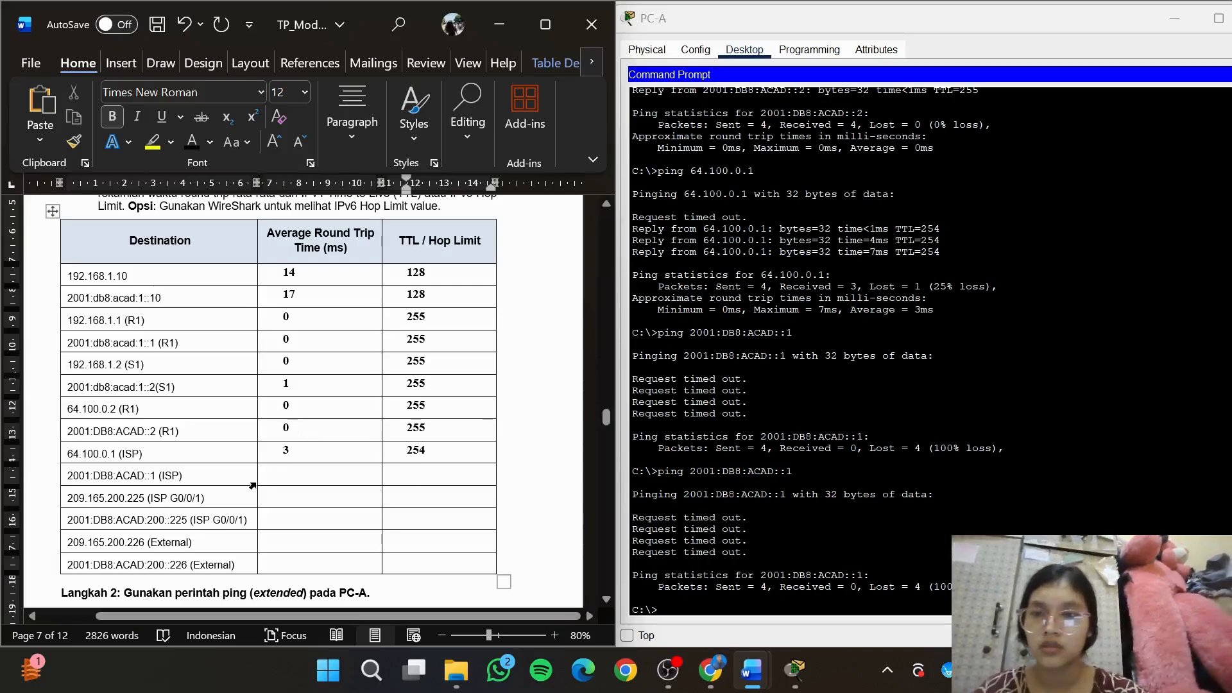
pyautogui.moveTo(66, 504); pyautogui.dragTo(143, 510)
pyautogui.press('super+c')
pyautogui.click(757, 606)
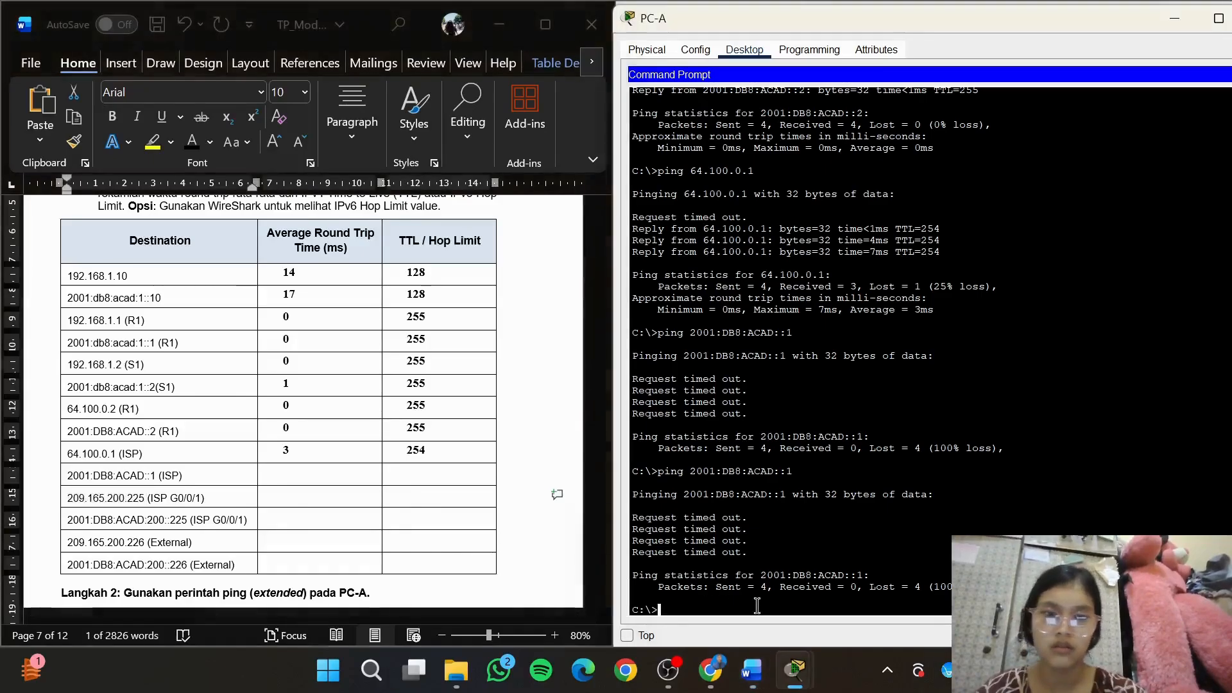
pyautogui.write('ping')
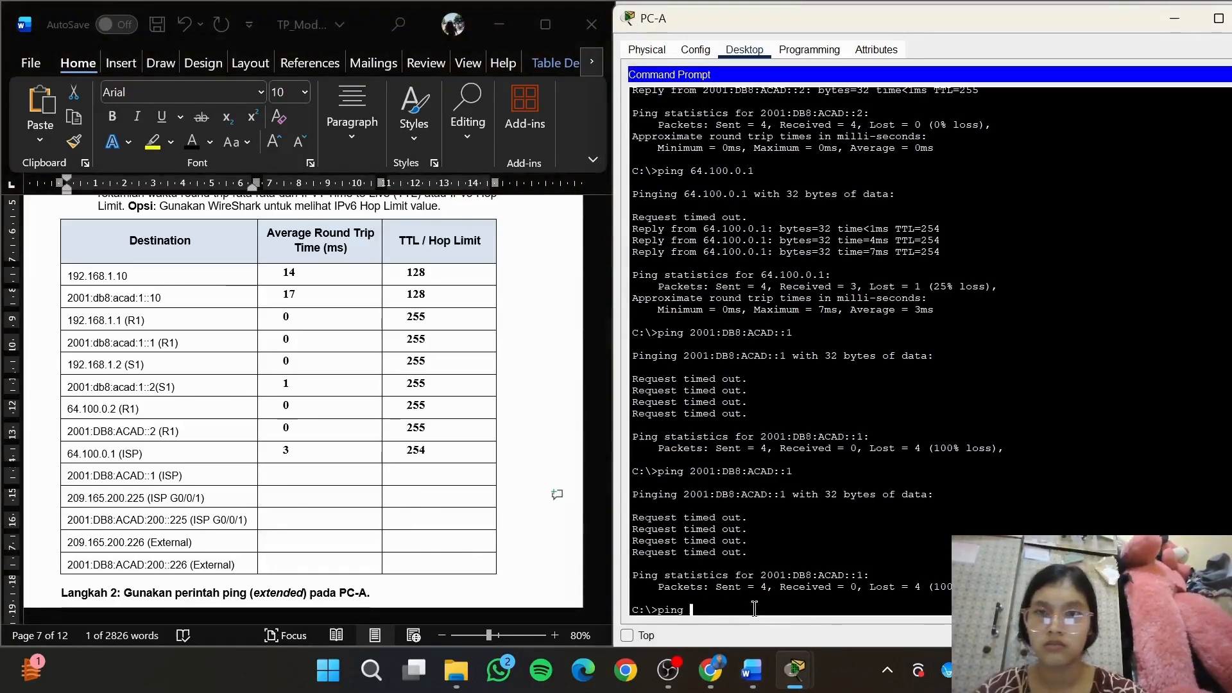
pyautogui.rightClick(754, 609)
pyautogui.click(791, 644)
pyautogui.press('Return')
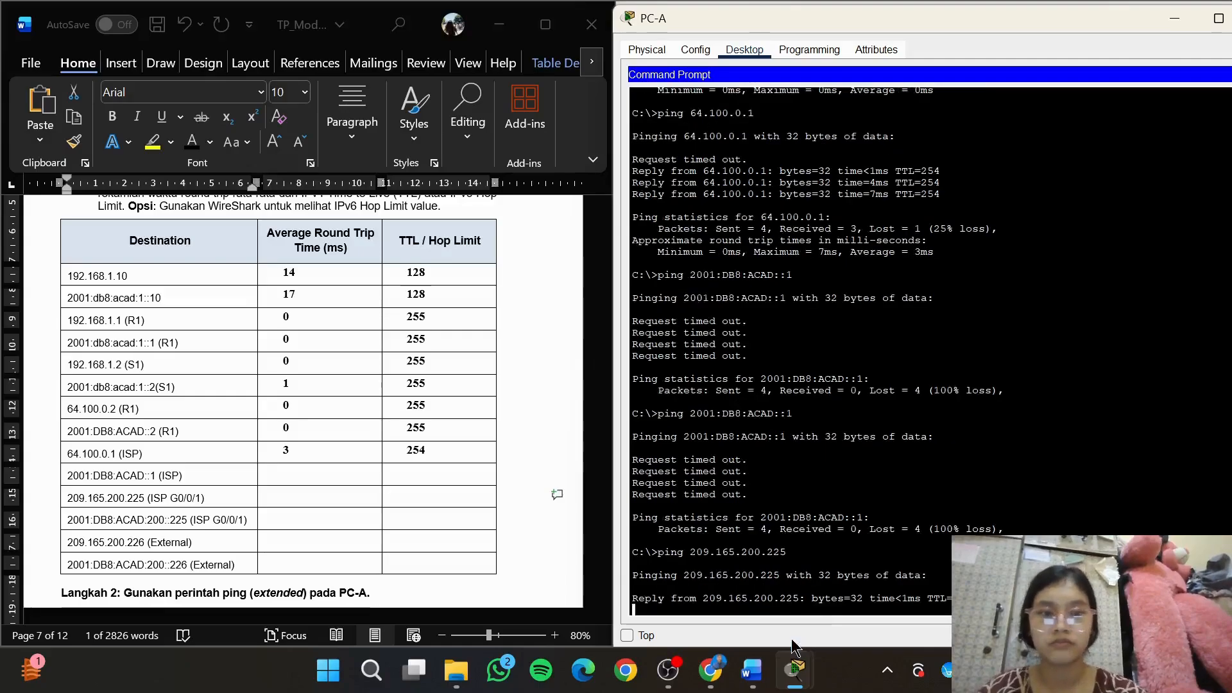
# Record TTL 254 and an average round trip time of 15 in the 209.165.200.225 (ISP G0/0/1) row
pyautogui.click(411, 505)
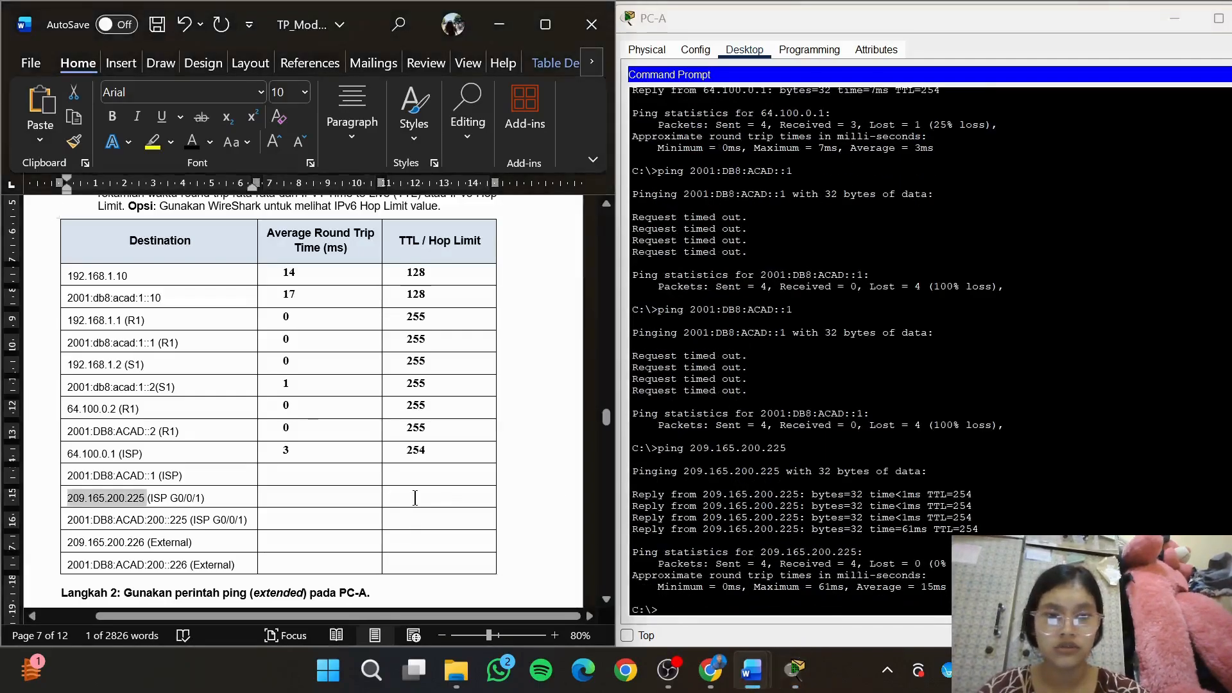
pyautogui.click(407, 497)
pyautogui.write('254')
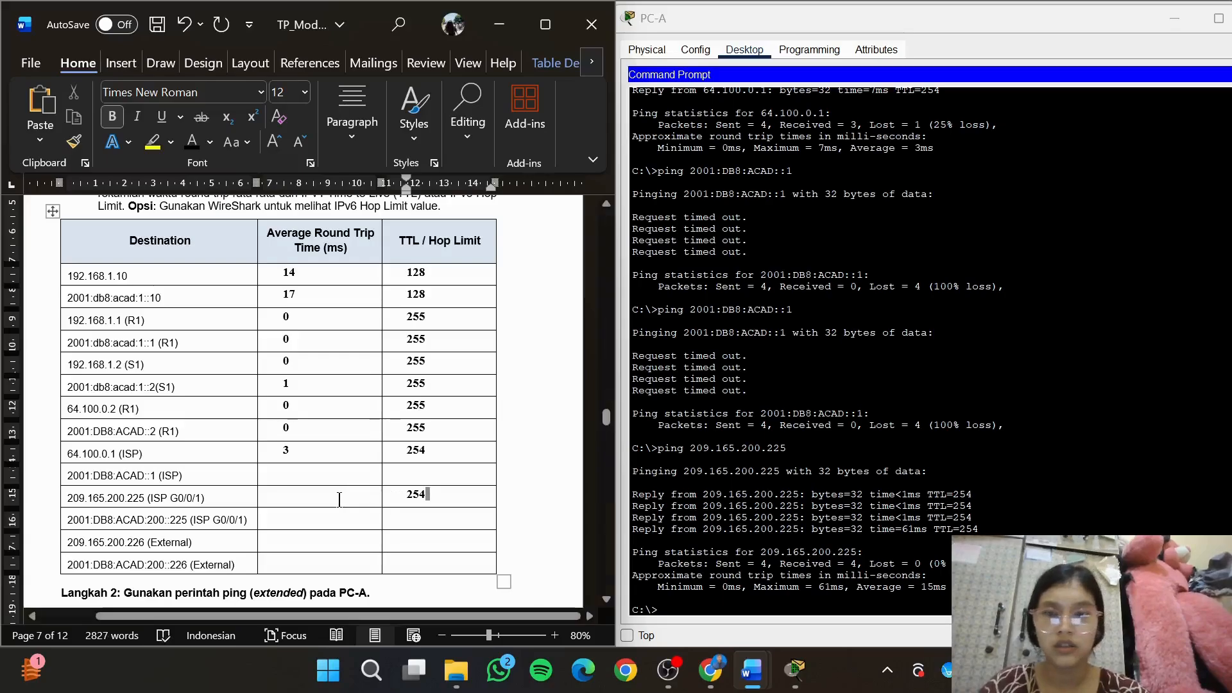
pyautogui.click(339, 498)
pyautogui.write('15')
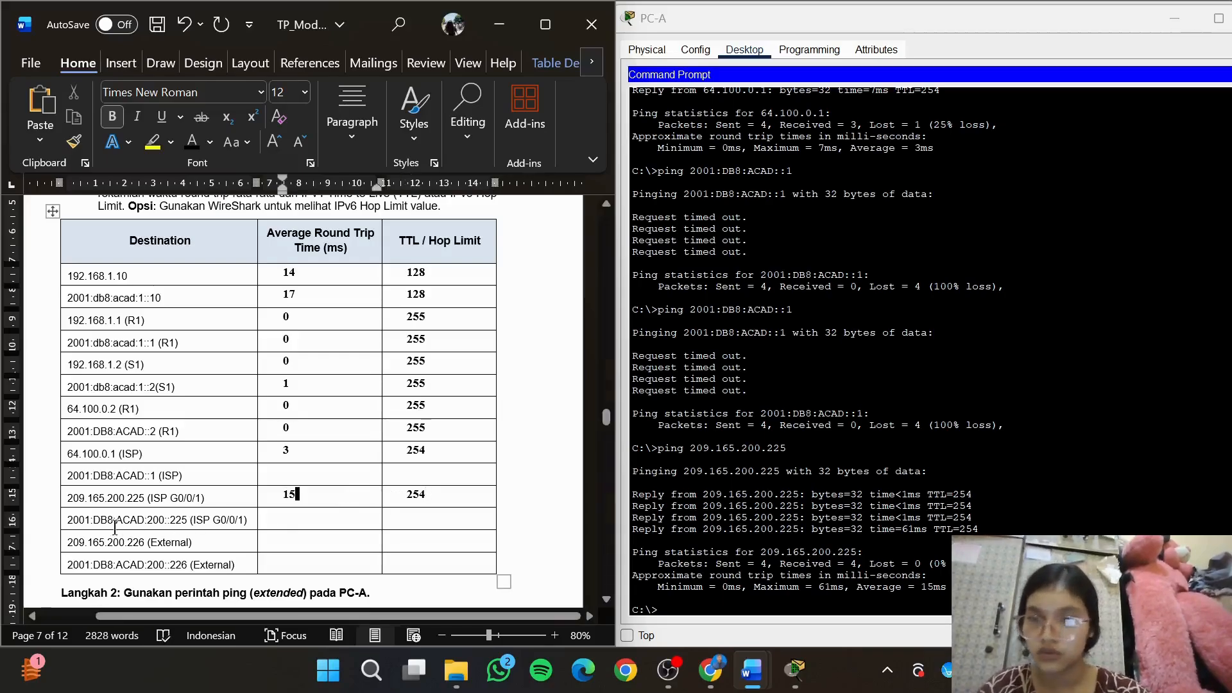
# Copy the ISP G0/0/1 IPv6 address 2001:DB8:ACAD:200::225 from the destination table and ping it from PC-A
pyautogui.click(68, 520)
pyautogui.click(68, 519)
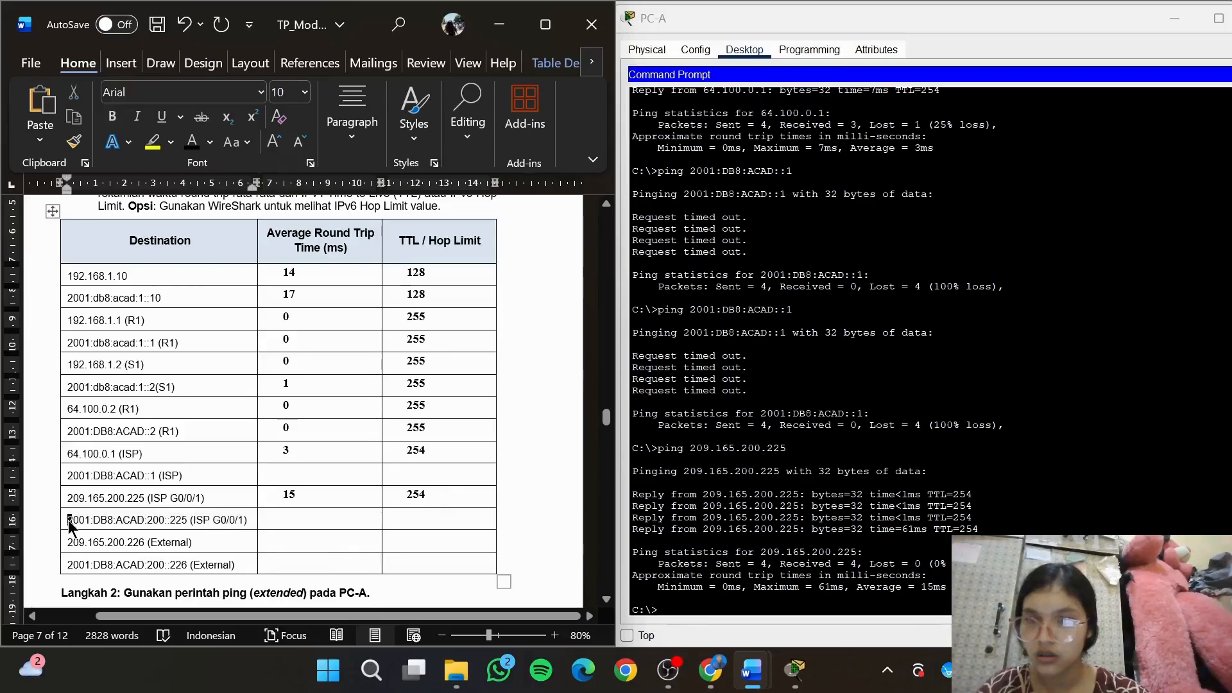
pyautogui.moveTo(68, 519); pyautogui.dragTo(183, 522)
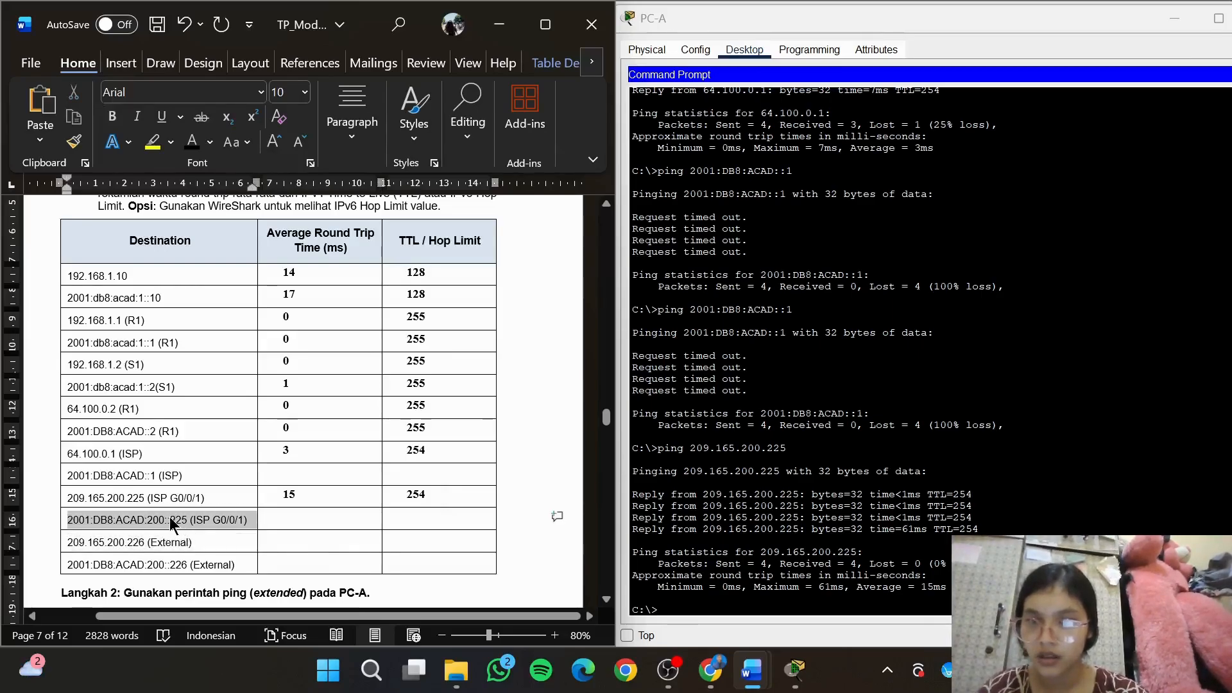
pyautogui.click(136, 518)
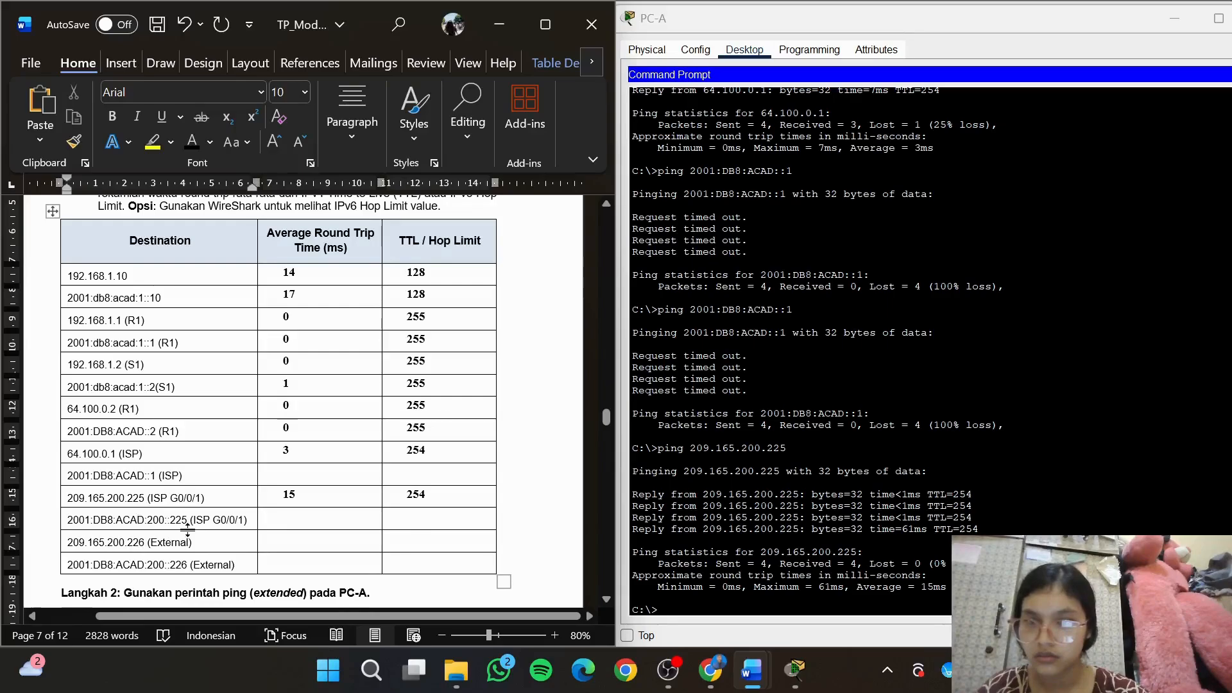
pyautogui.moveTo(187, 523); pyautogui.dragTo(70, 521)
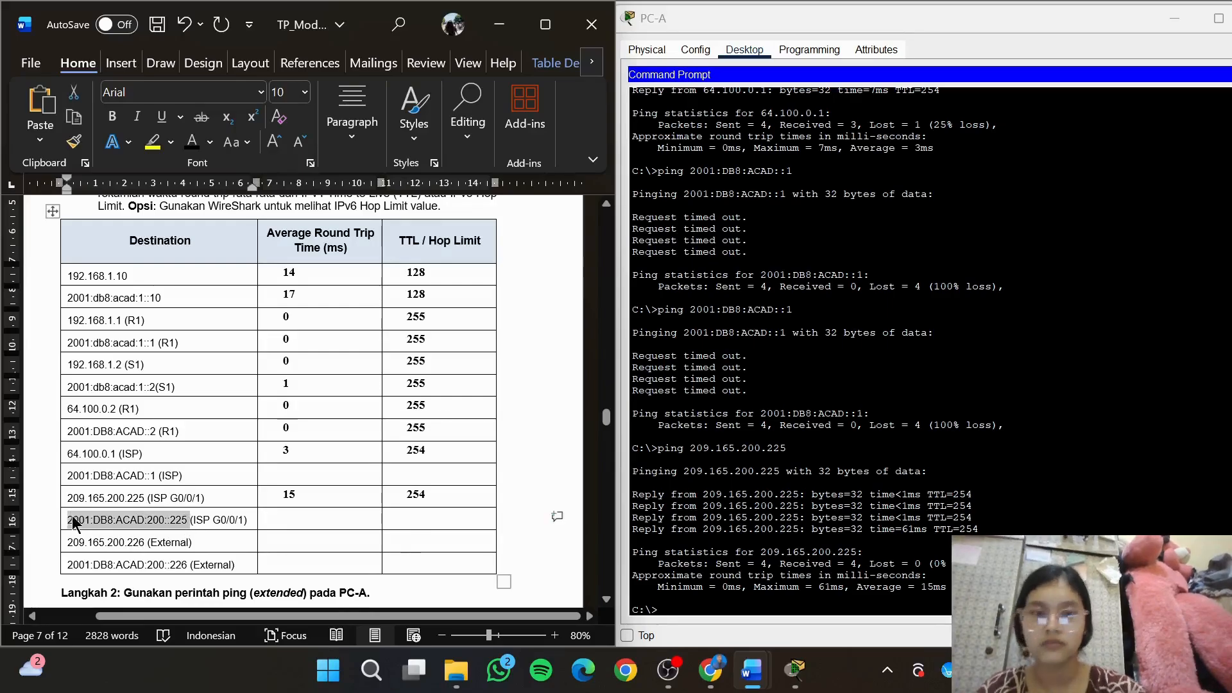
pyautogui.click(708, 610)
pyautogui.write('ping')
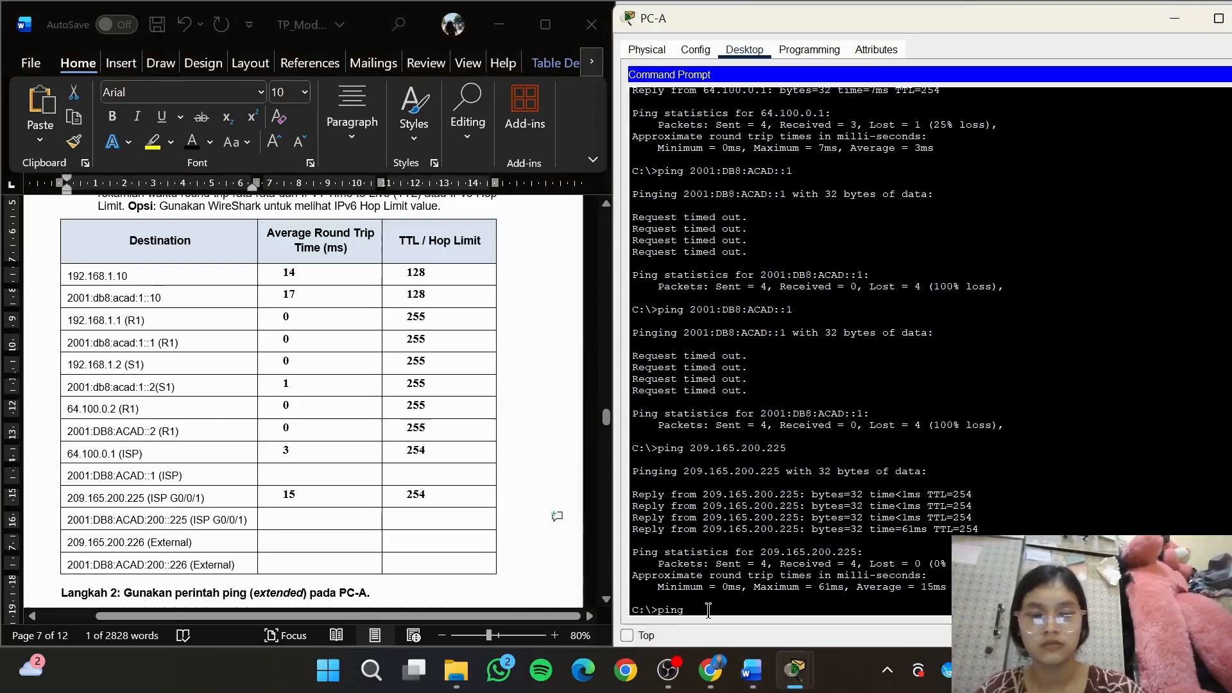
pyautogui.write('2001:DB8:ACAD:200::225')
pyautogui.press('Return')
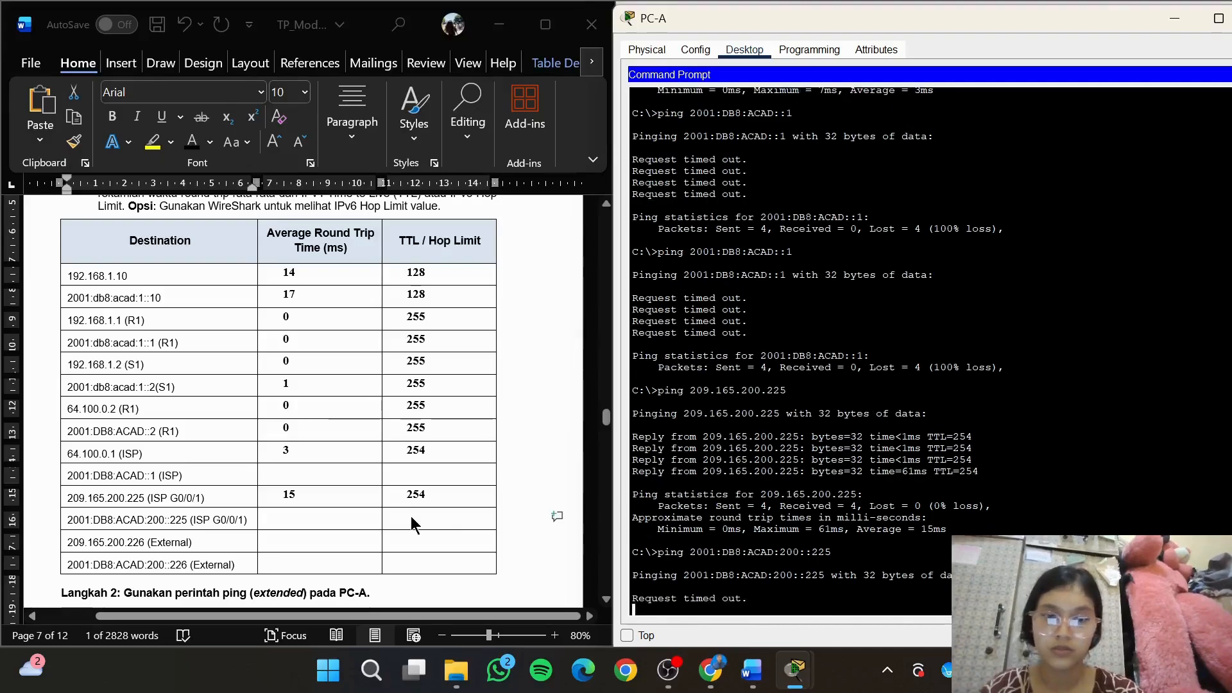
# Copy the External IPv4 address 209.165.200.226 from the destination table and ping it from PC-A
pyautogui.click(476, 540)
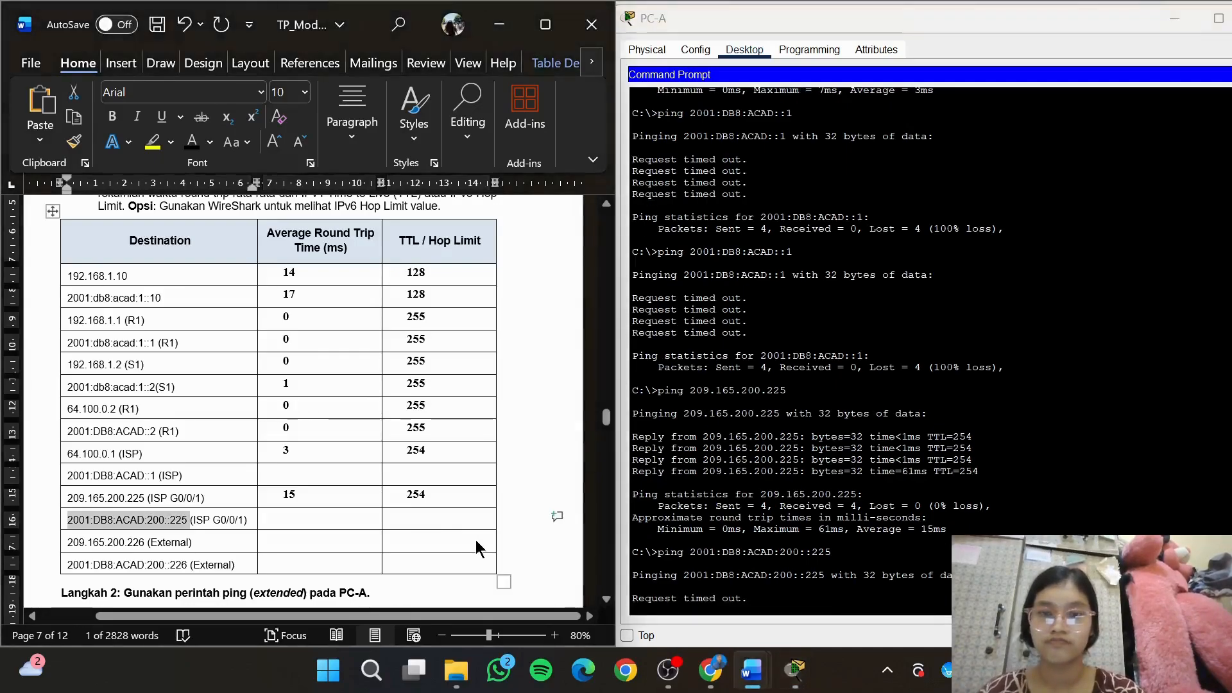
pyautogui.moveTo(608, 415); pyautogui.dragTo(607, 421)
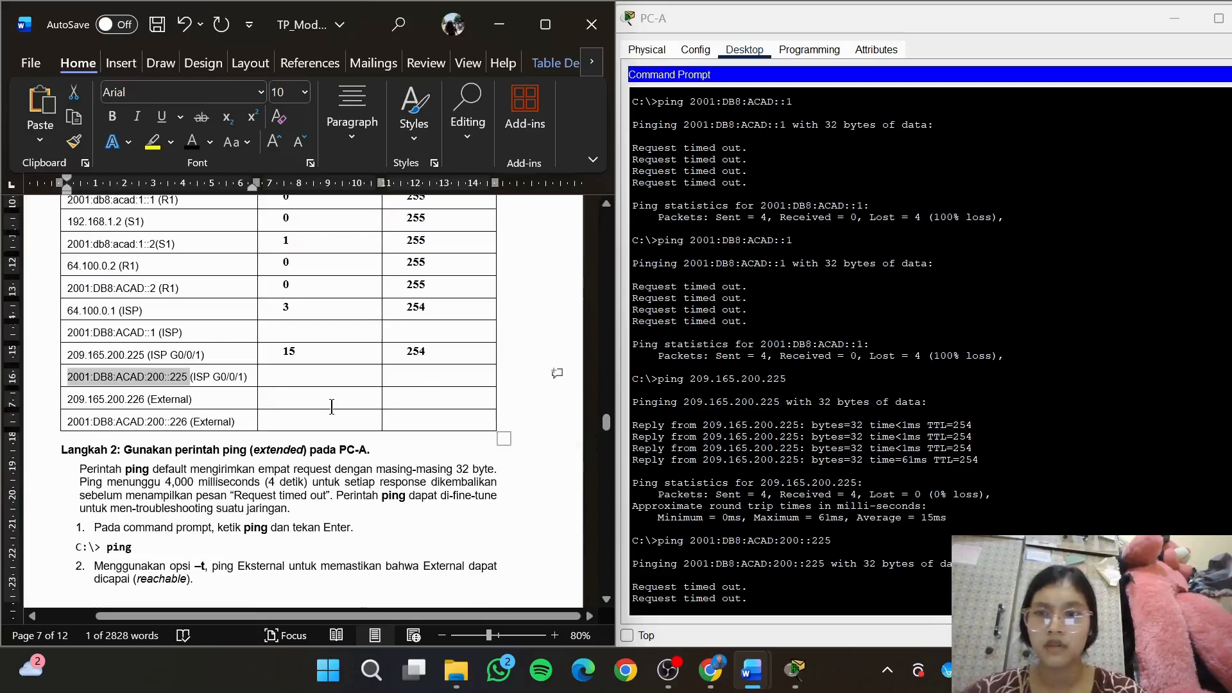
pyautogui.click(332, 406)
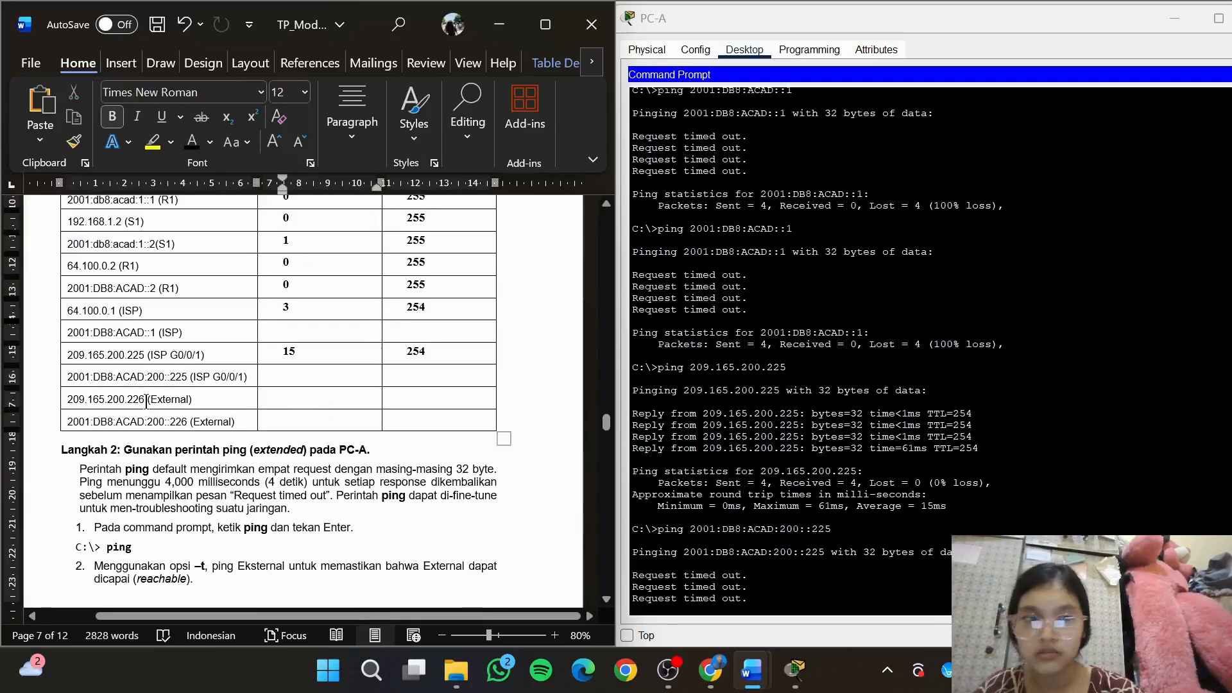
pyautogui.moveTo(146, 402); pyautogui.dragTo(68, 405)
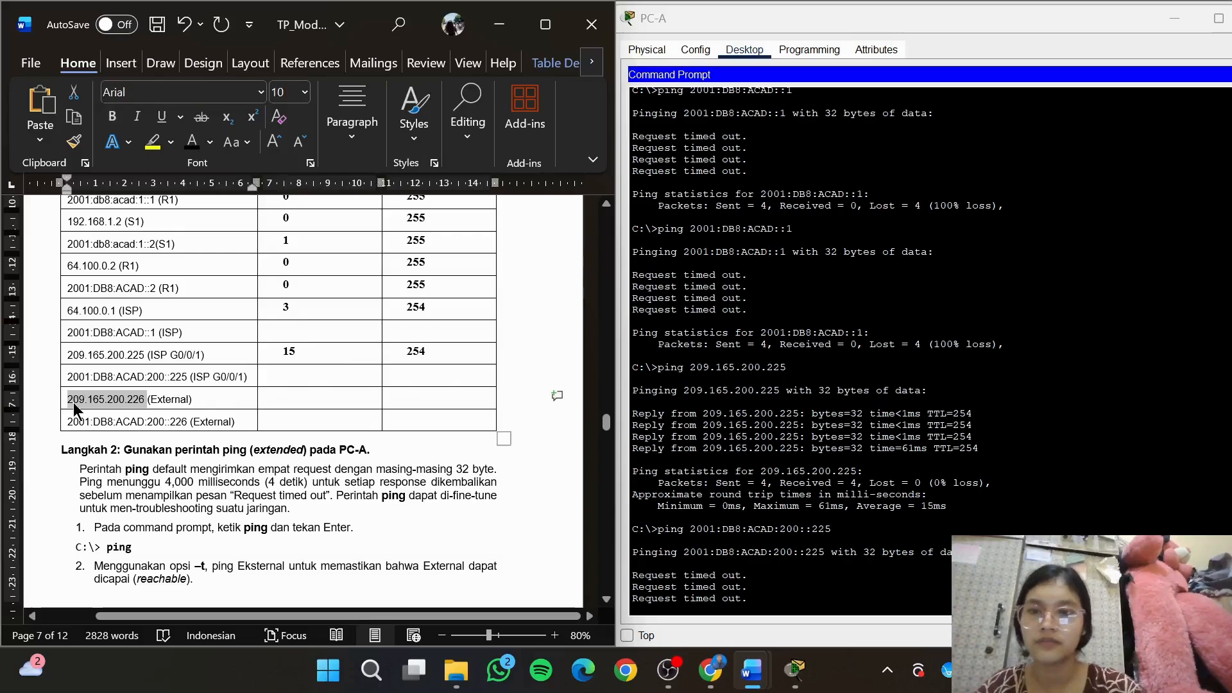
pyautogui.click(772, 607)
pyautogui.write('ping')
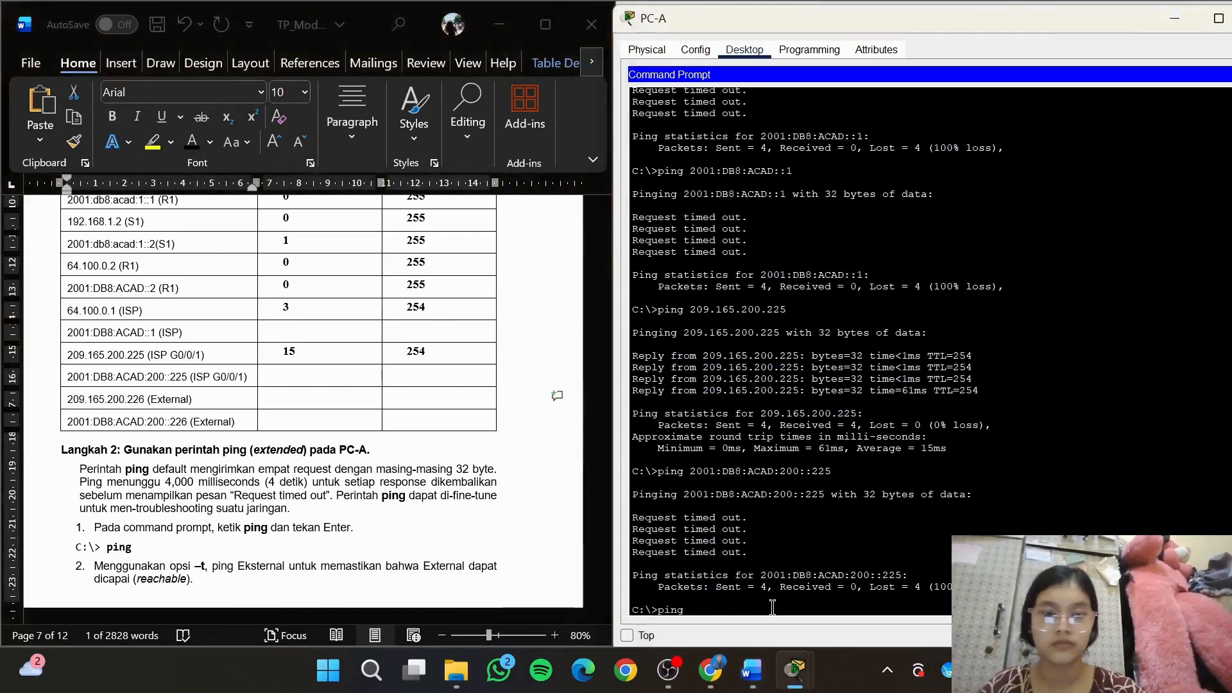
pyautogui.write(' 209.165.200.226')
pyautogui.press('Return')
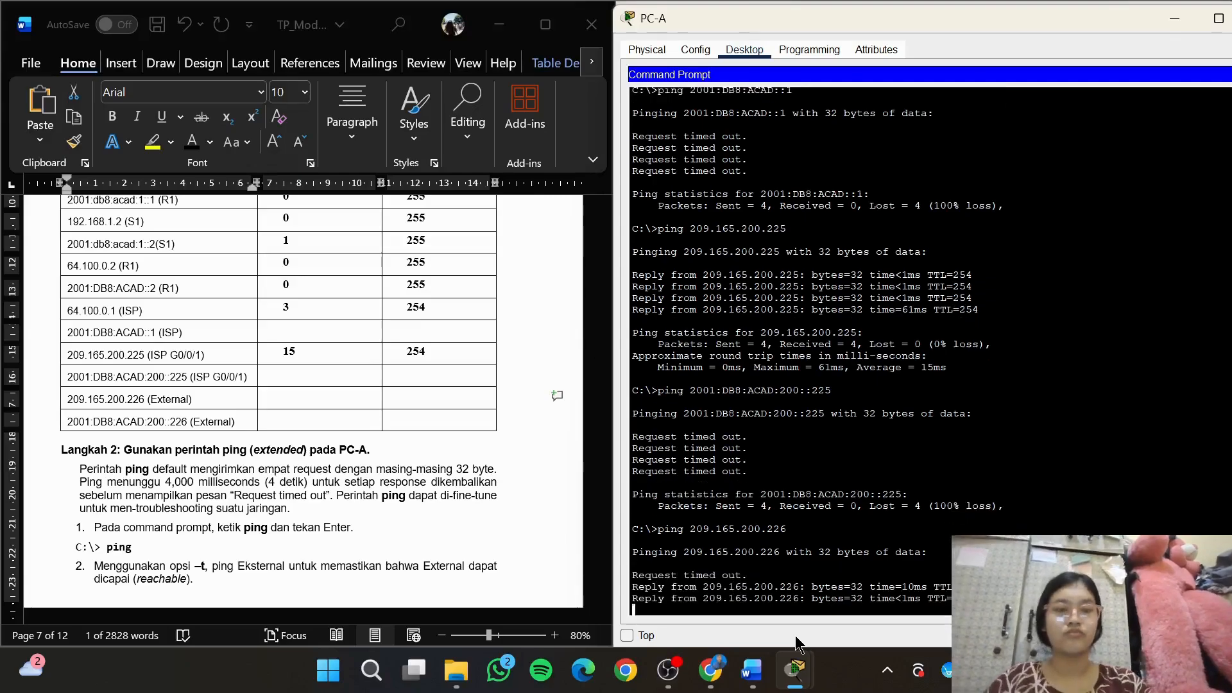
# Record TTL 126 and an average round trip time of 3 in the 209.165.200.226 (External) row
pyautogui.click(458, 399)
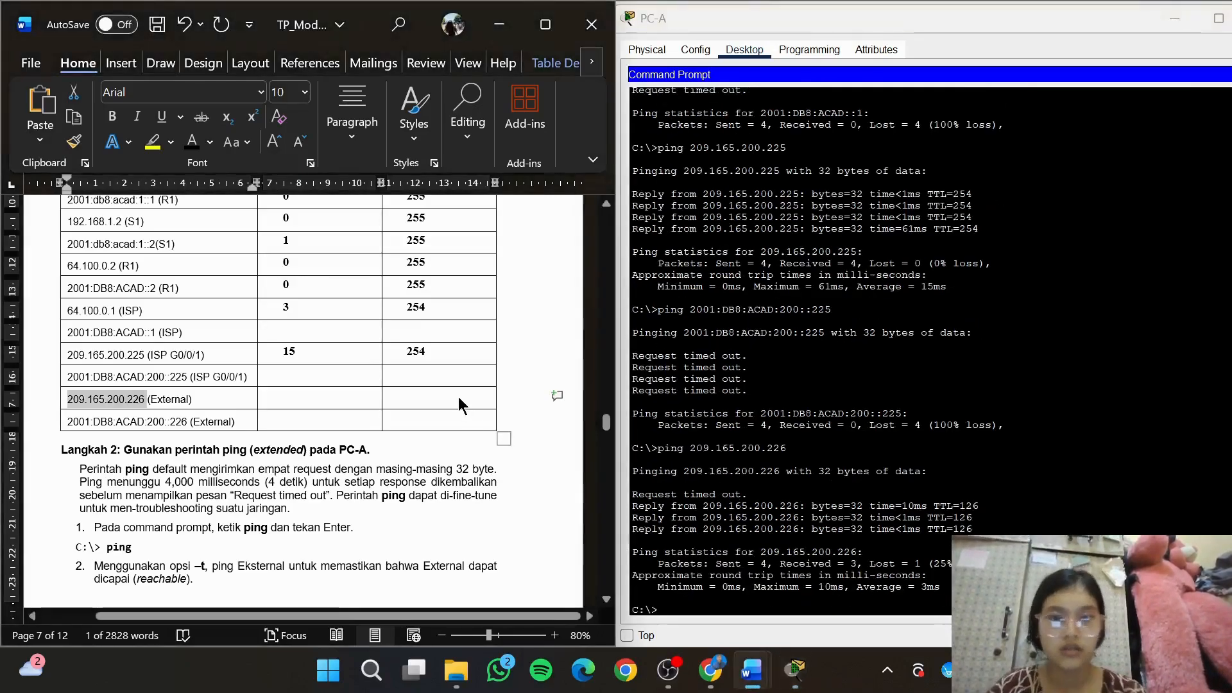
pyautogui.click(458, 399)
pyautogui.write('126')
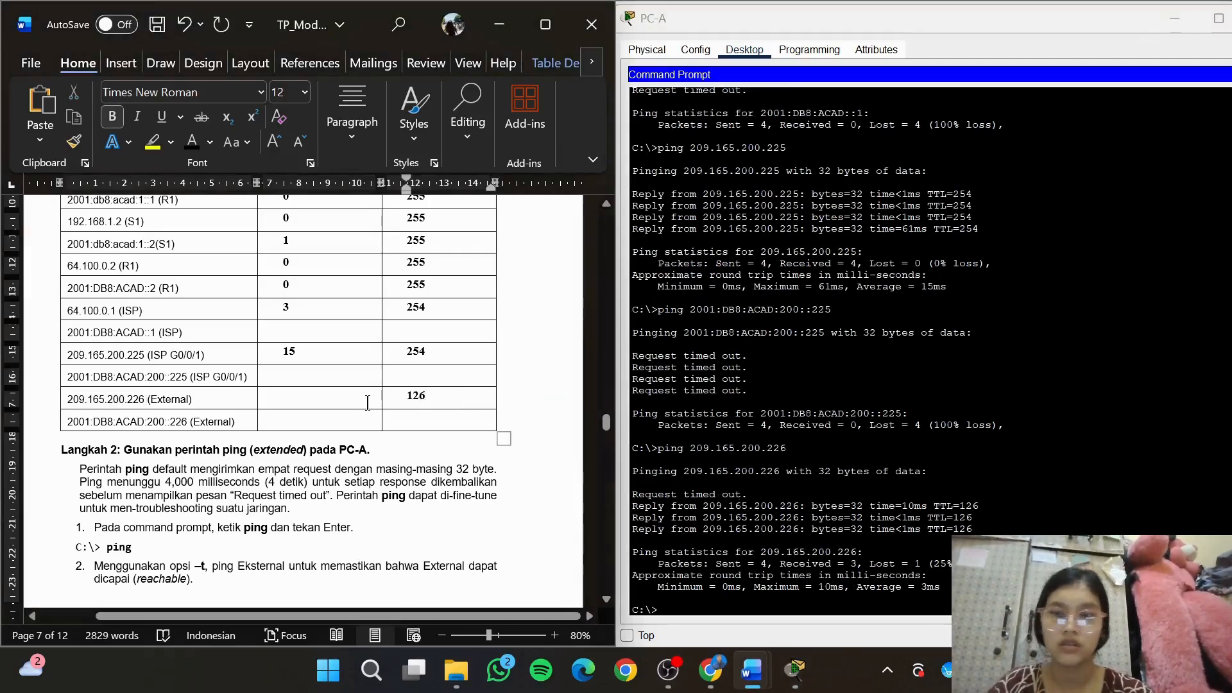
pyautogui.click(346, 402)
pyautogui.write('3')
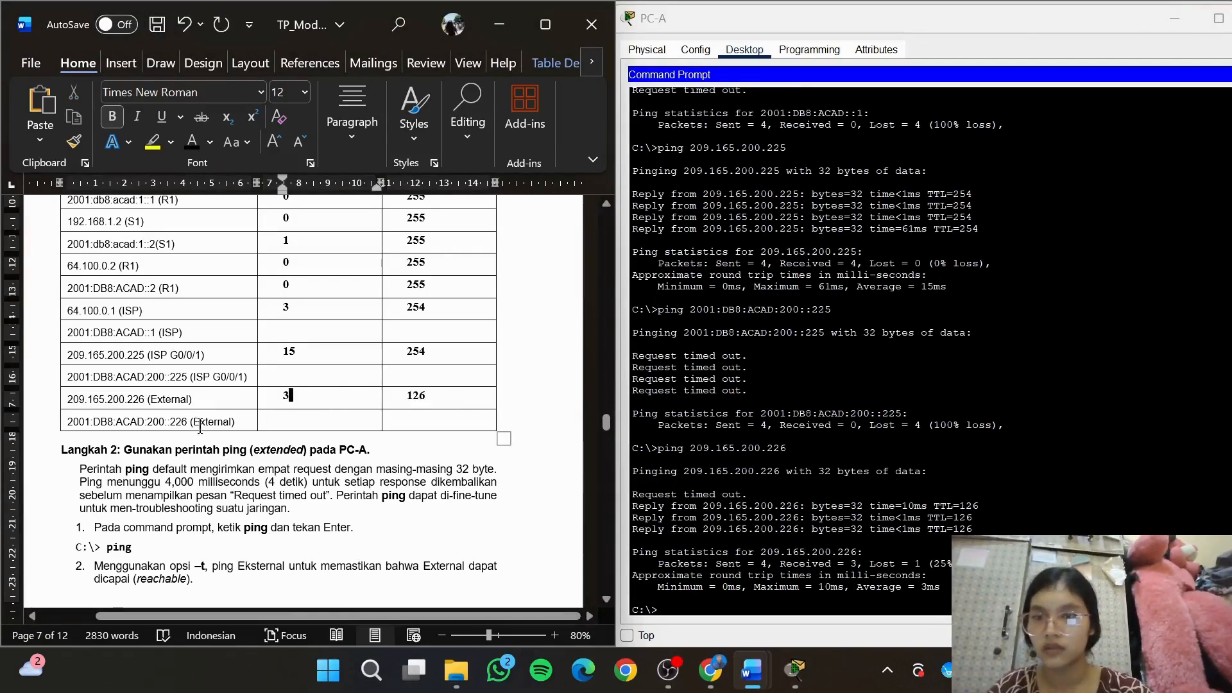
# Copy the External IPv6 address 2001:DB8:ACAD:200::226 from the destination table and ping it from PC-A
pyautogui.moveTo(187, 423); pyautogui.dragTo(67, 422)
pyautogui.press('super+c')
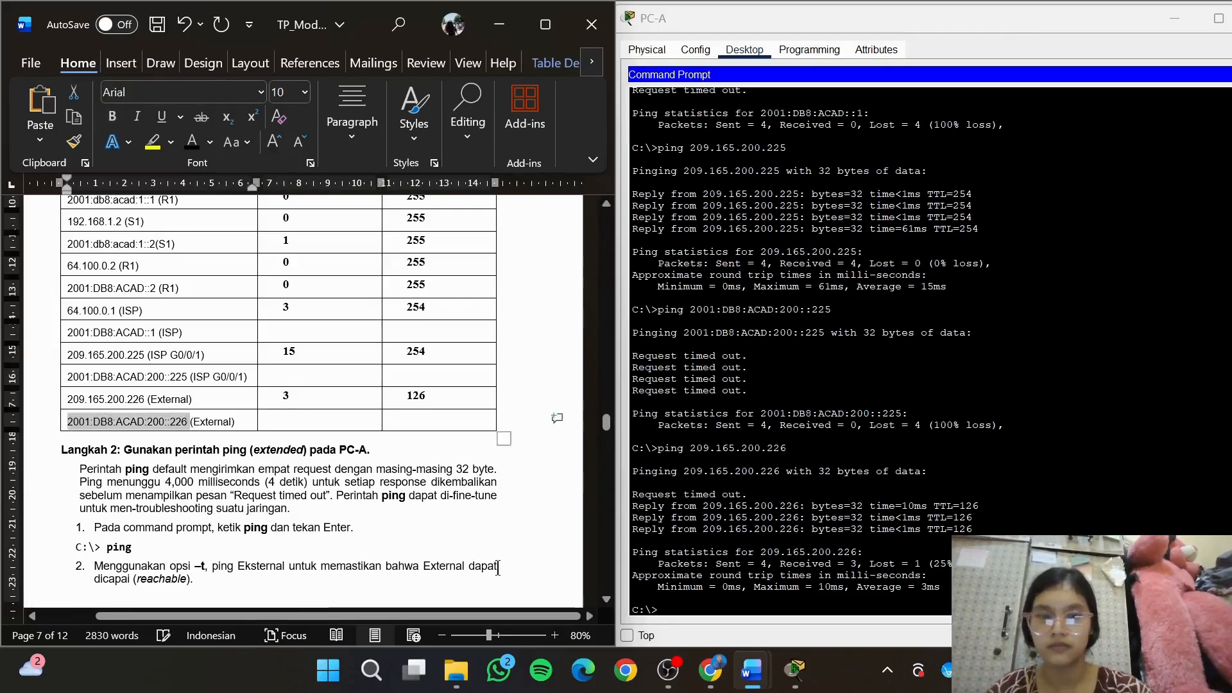
pyautogui.click(695, 609)
pyautogui.write('ping')
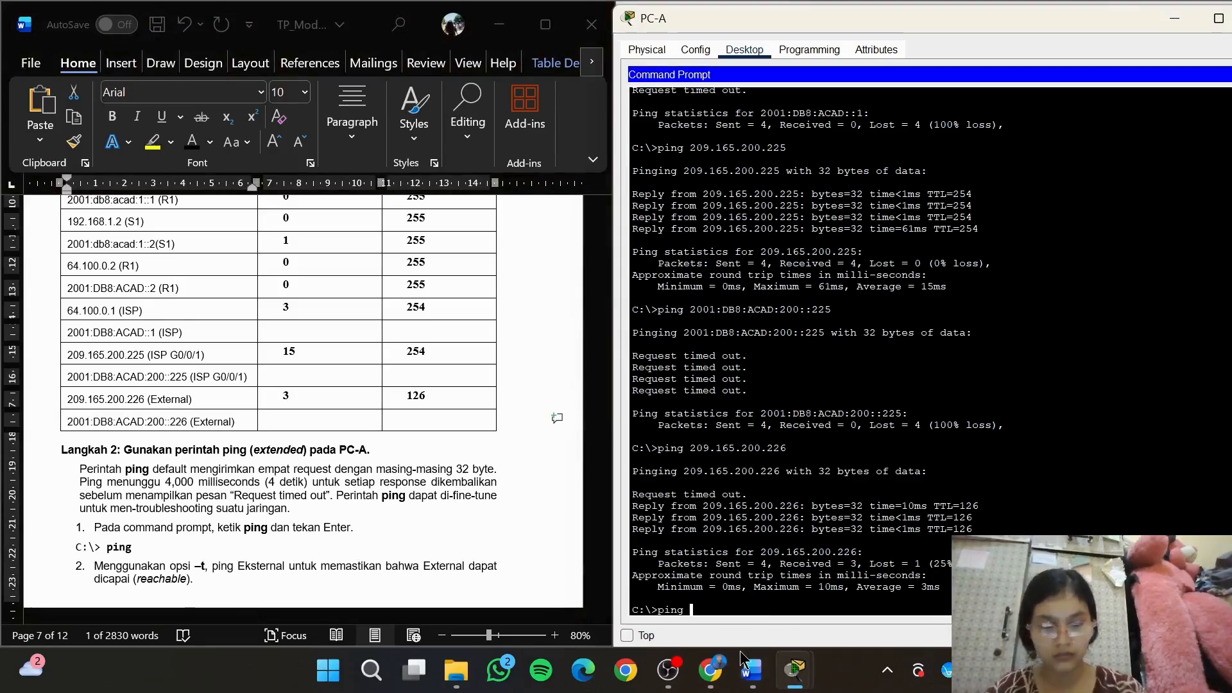
pyautogui.rightClick(703, 607)
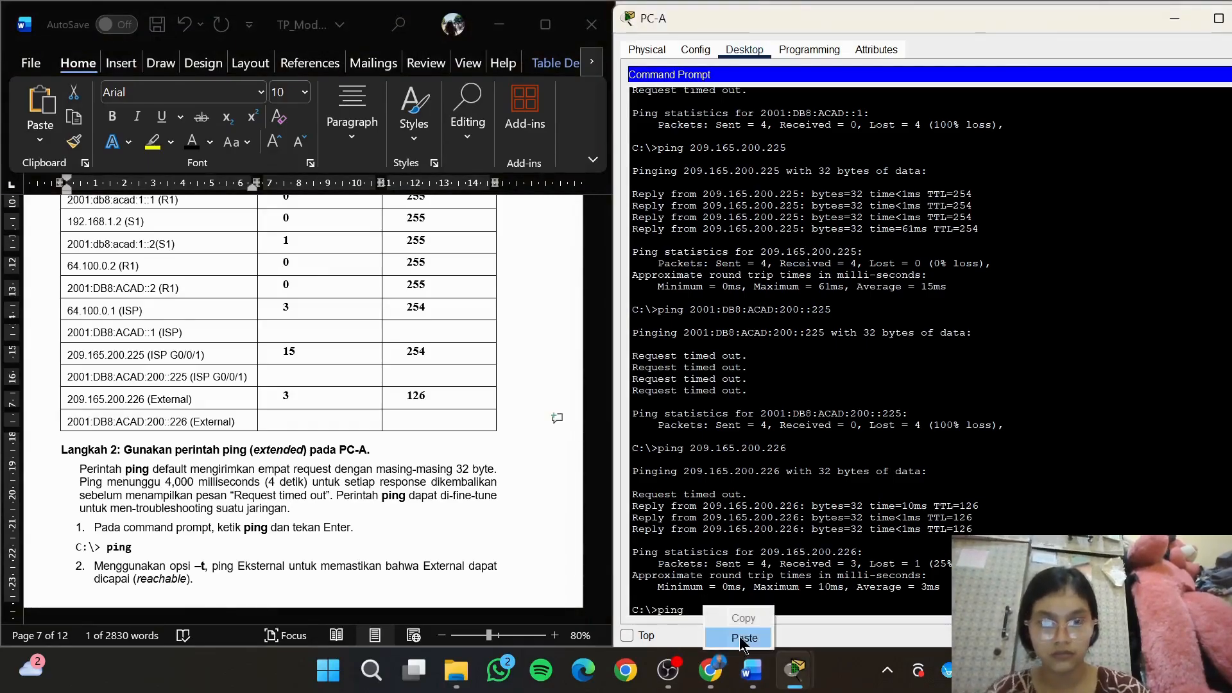
pyautogui.click(741, 638)
pyautogui.press('Return')
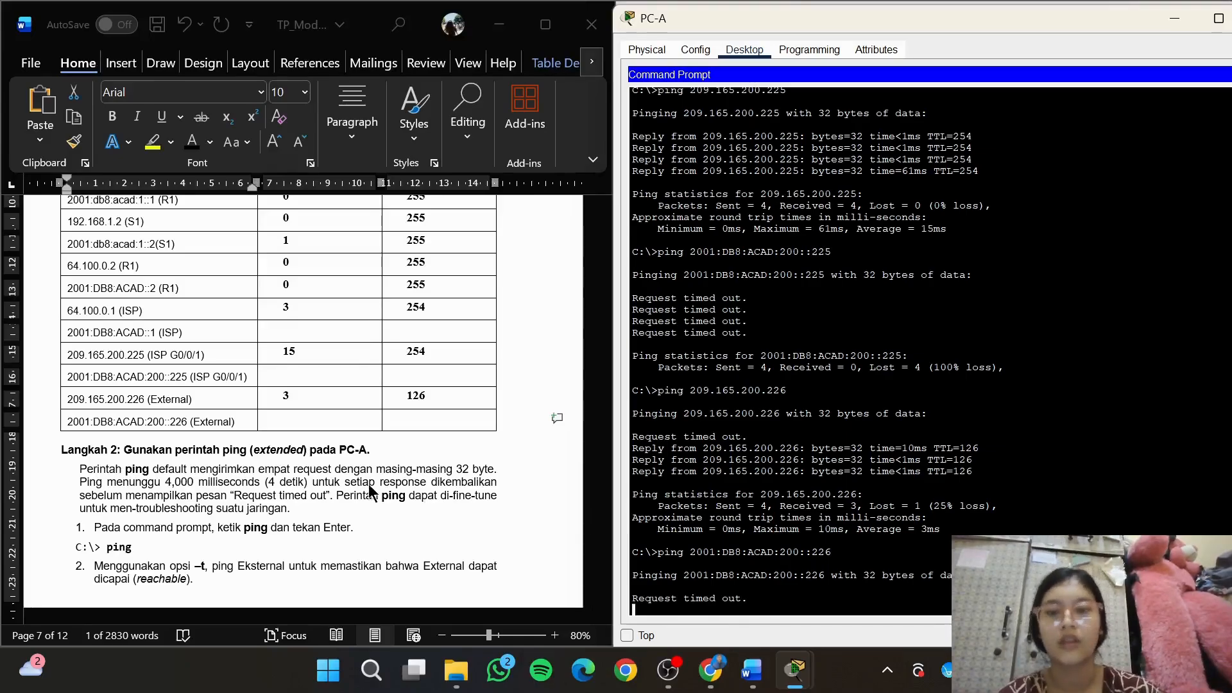
# Continue to the extended ping exercise in the module and run ping without any arguments on PC-A
pyautogui.click(404, 494)
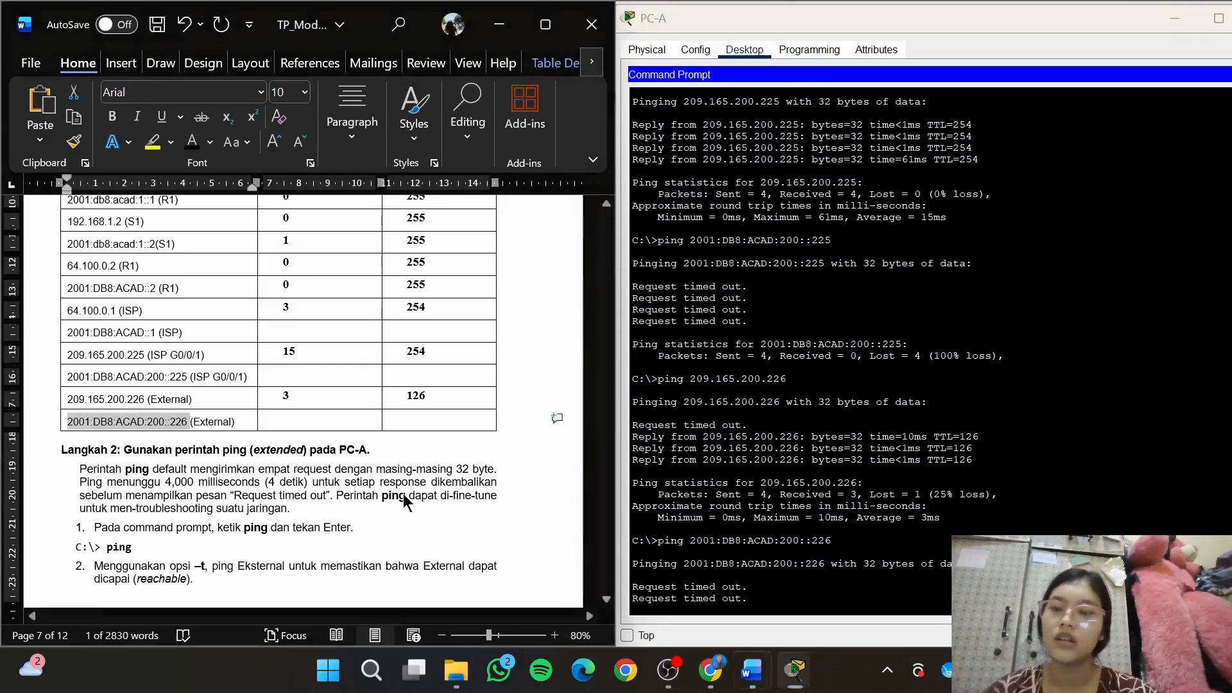
pyautogui.click(547, 482)
pyautogui.moveTo(608, 421); pyautogui.dragTo(611, 429)
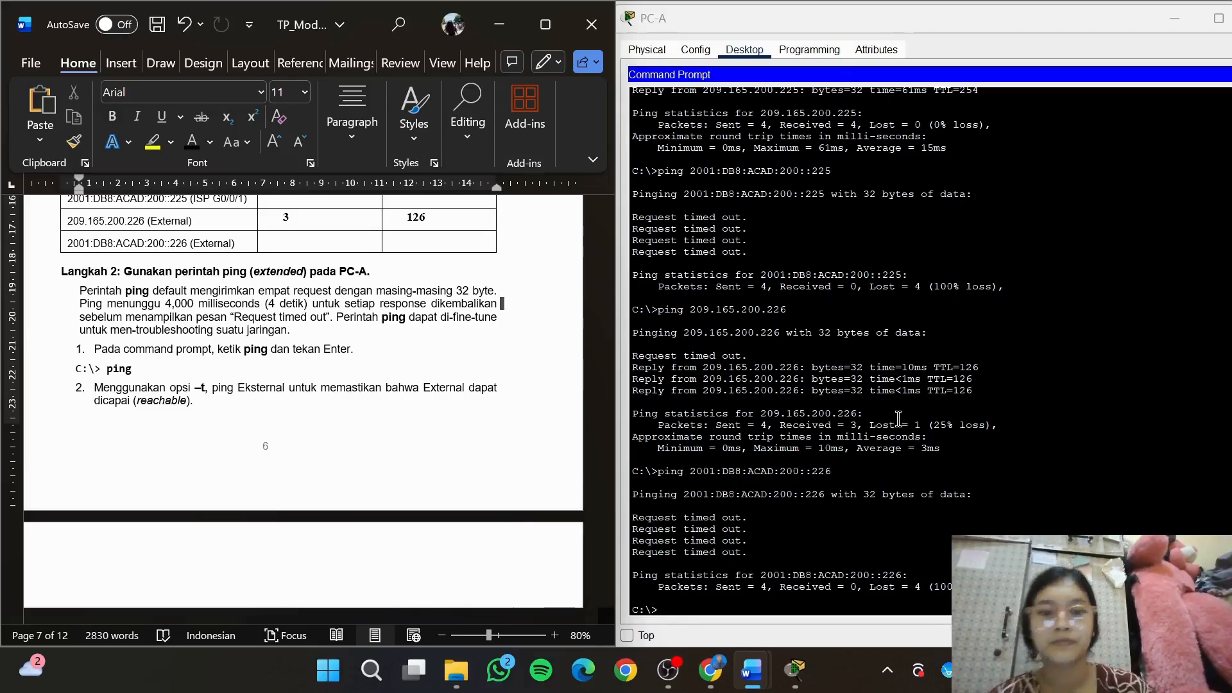
pyautogui.write('p')
pyautogui.click(670, 598)
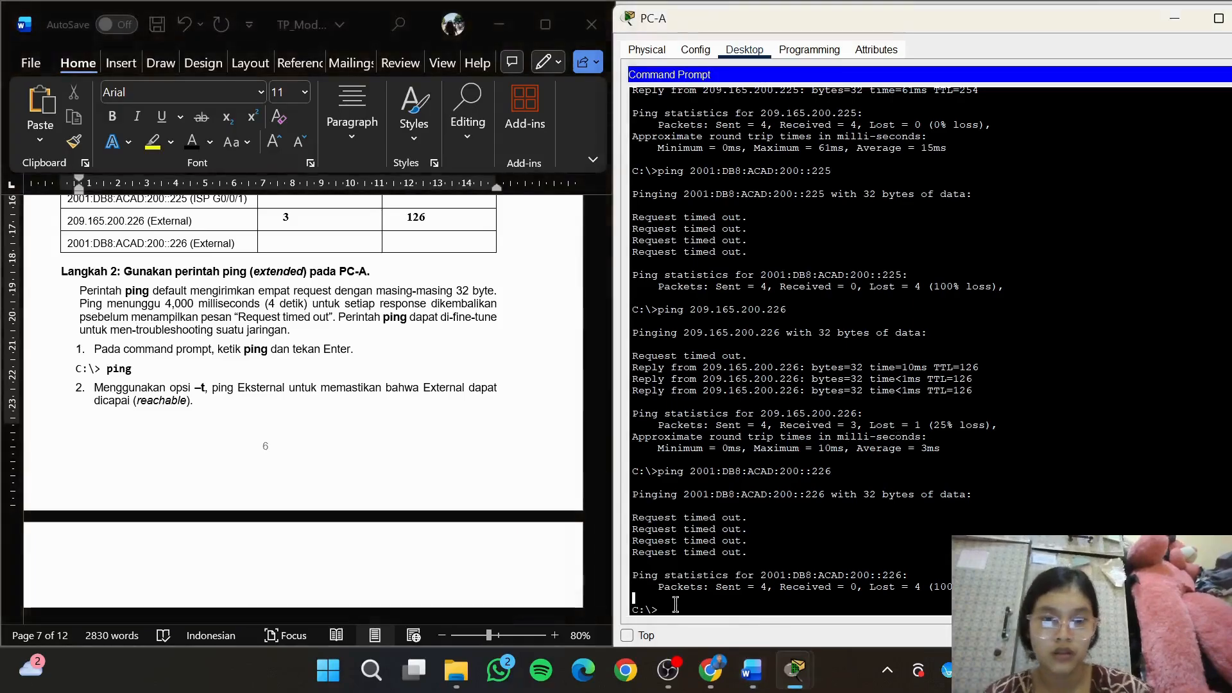
pyautogui.write('ping')
pyautogui.press('Return')
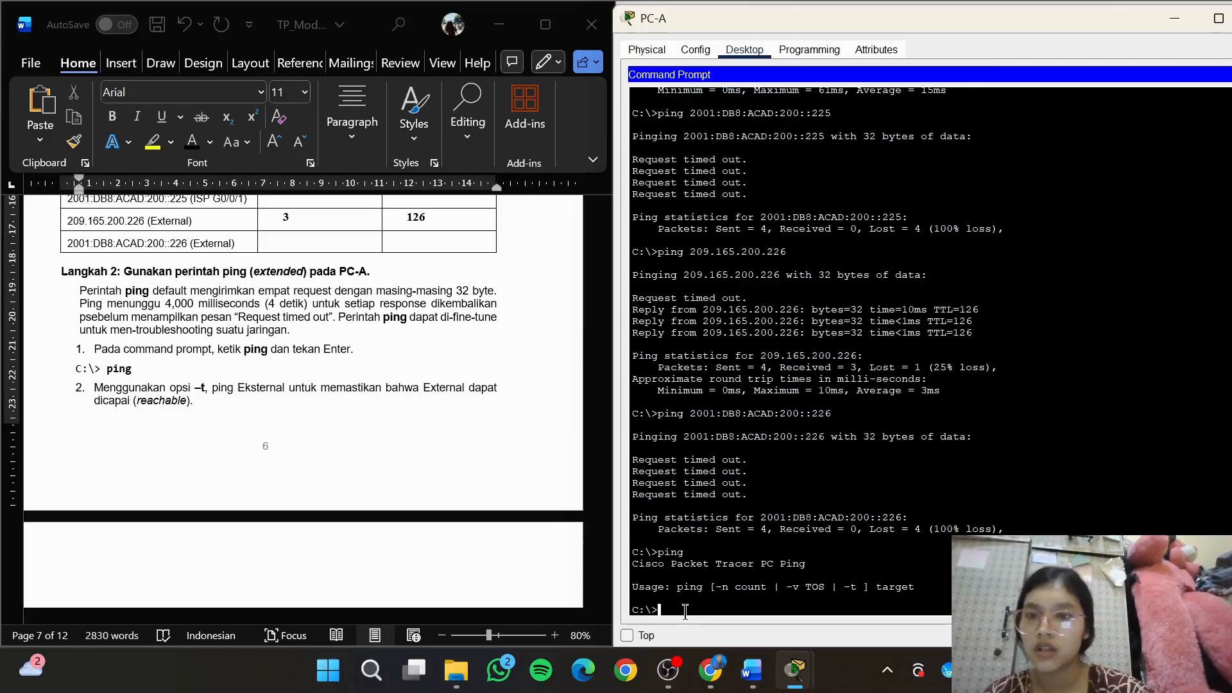
# Start a continuous ping from PC-A to the External server with ping -t 209.165.200.226
pyautogui.write('ping ')
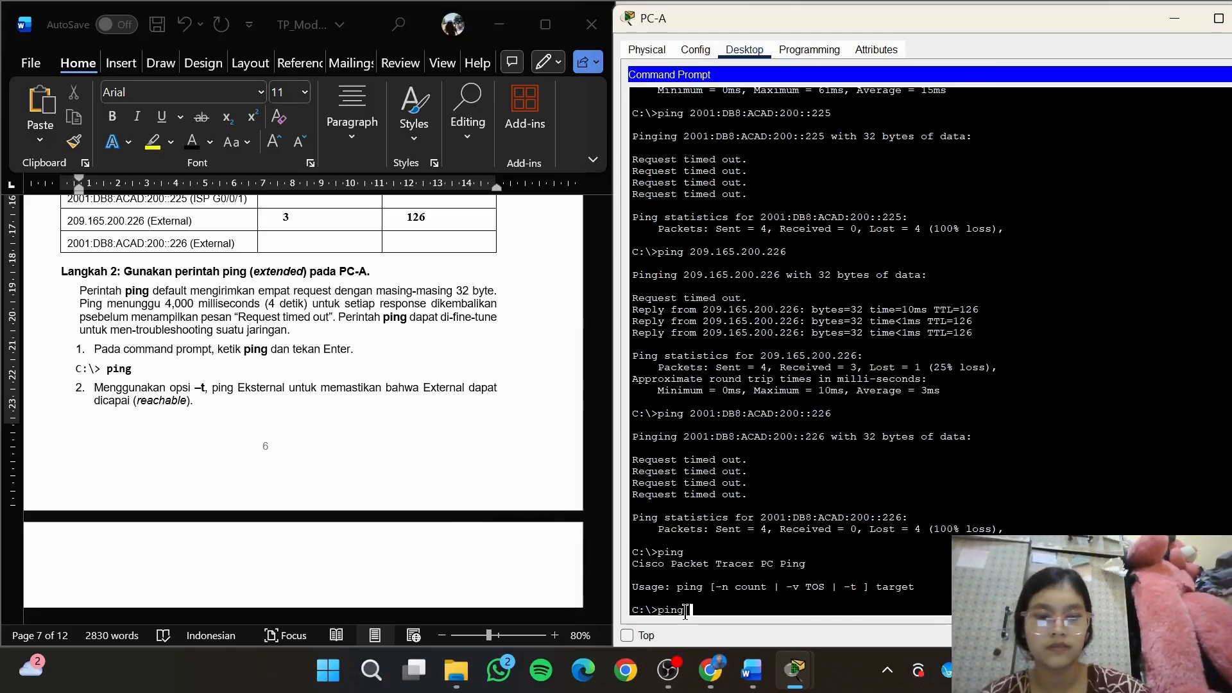
pyautogui.write('-t')
pyautogui.click(573, 443)
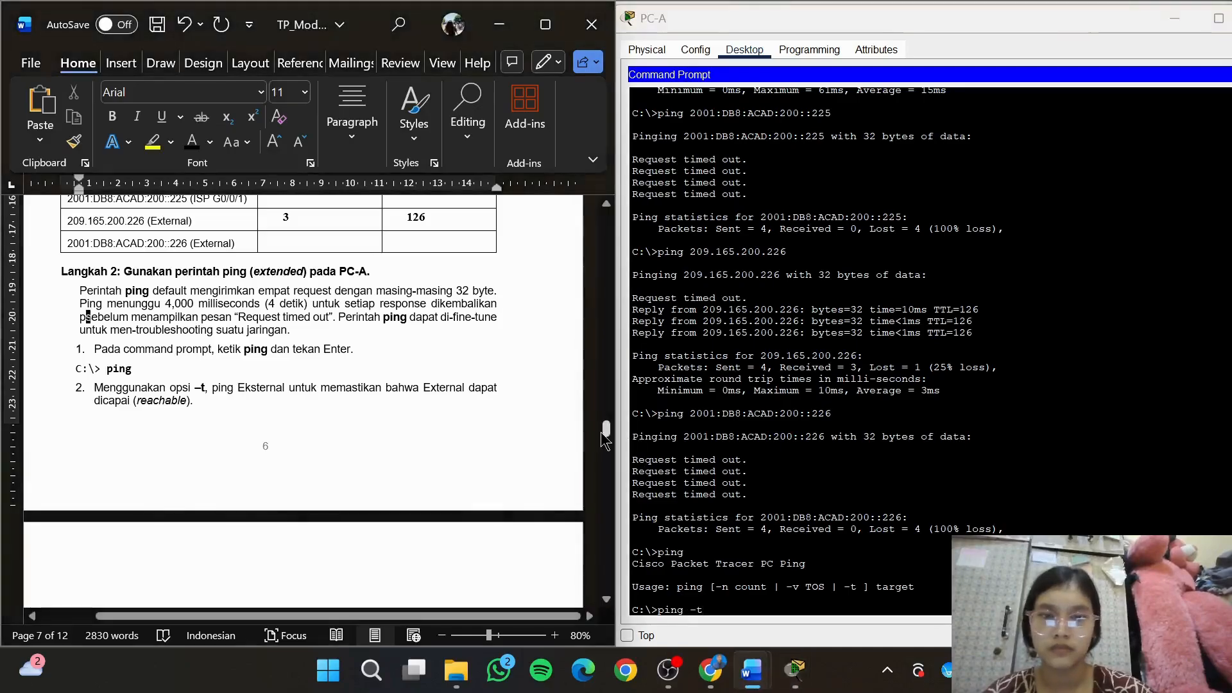
pyautogui.moveTo(606, 434); pyautogui.dragTo(606, 442)
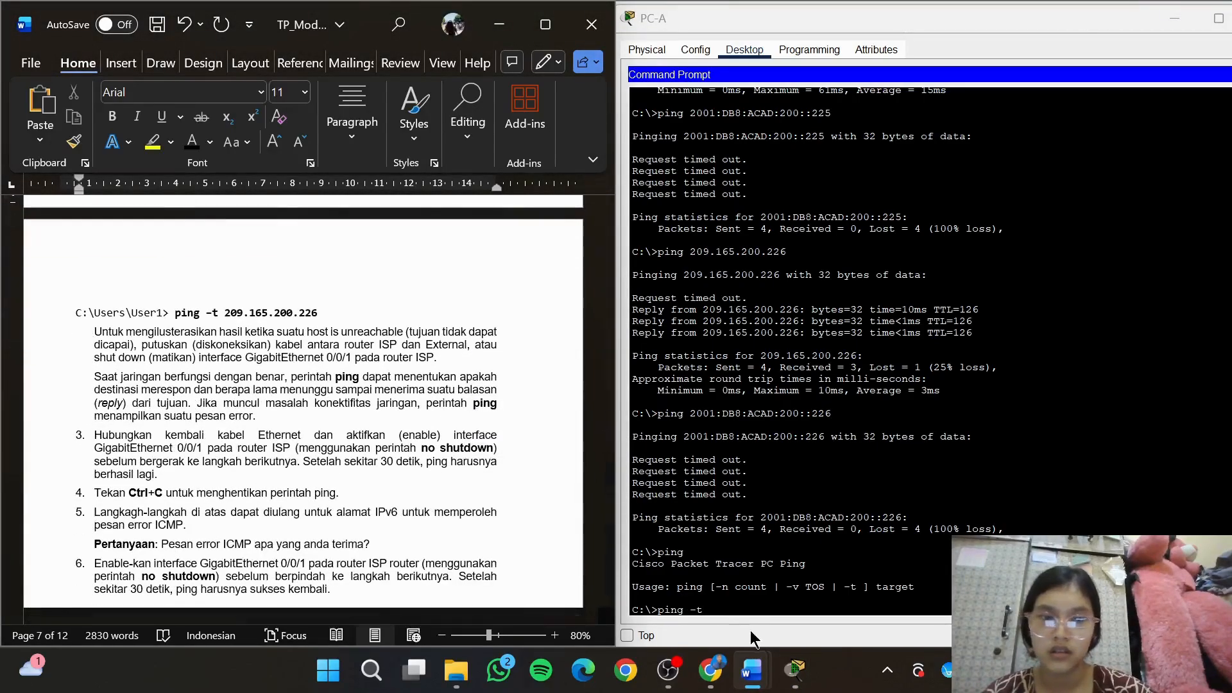
pyautogui.click(752, 613)
pyautogui.write('209')
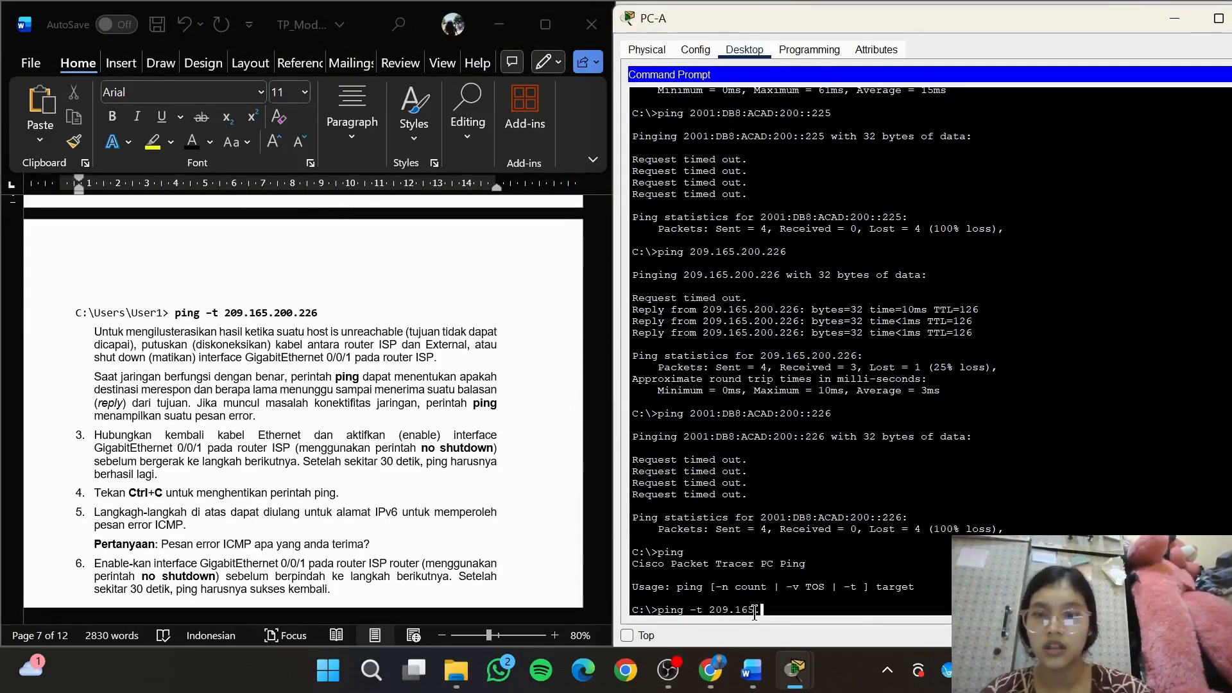
pyautogui.write('.165.200.226')
pyautogui.press('Return')
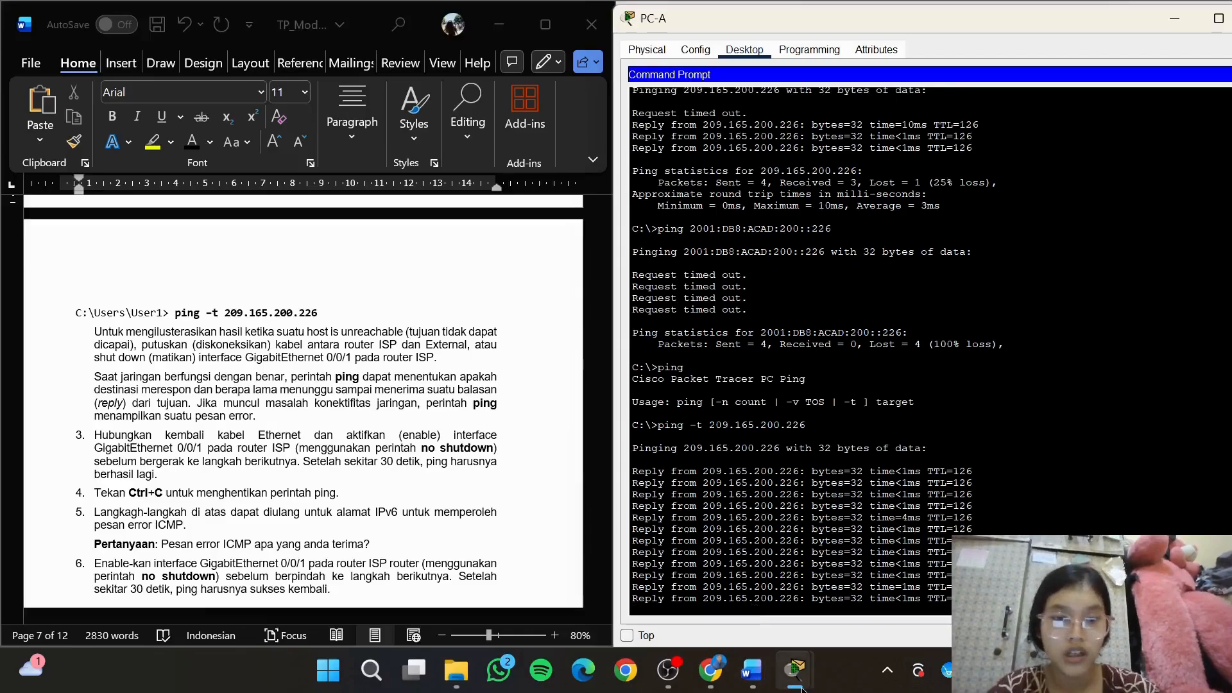
# Delete the cable between router R2 and Server0 in the logical topology, keeping both devices
pyautogui.moveTo(802, 689)
pyautogui.click(536, 558)
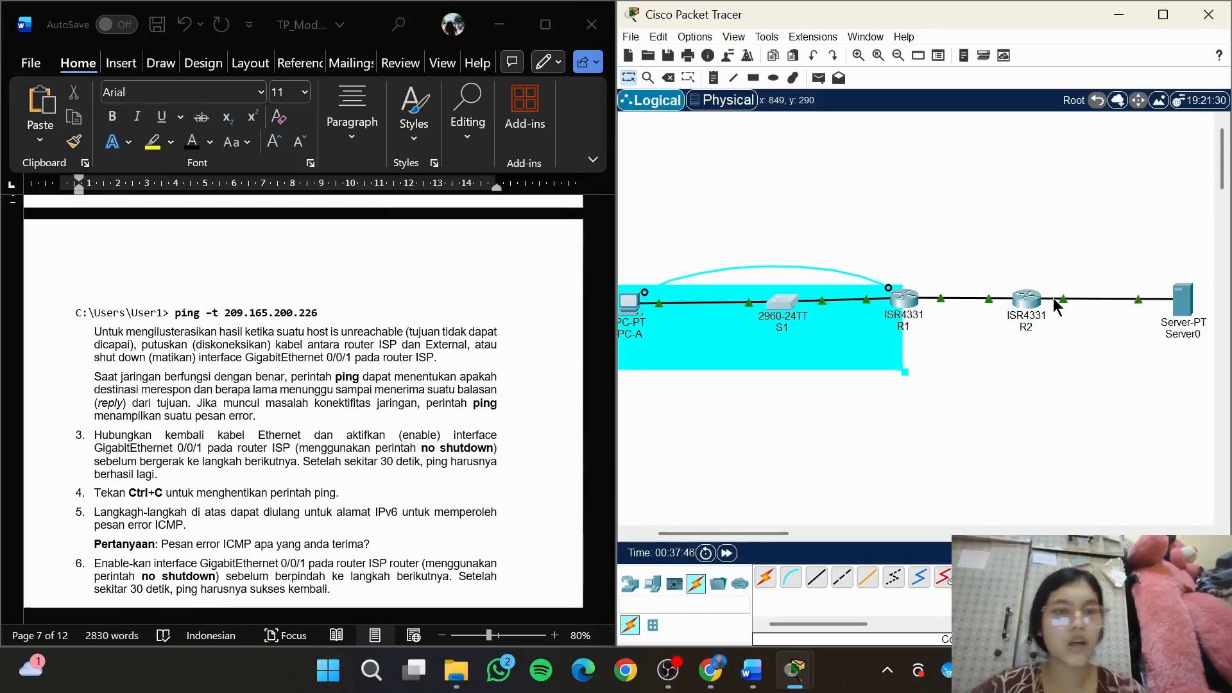
pyautogui.click(1027, 302)
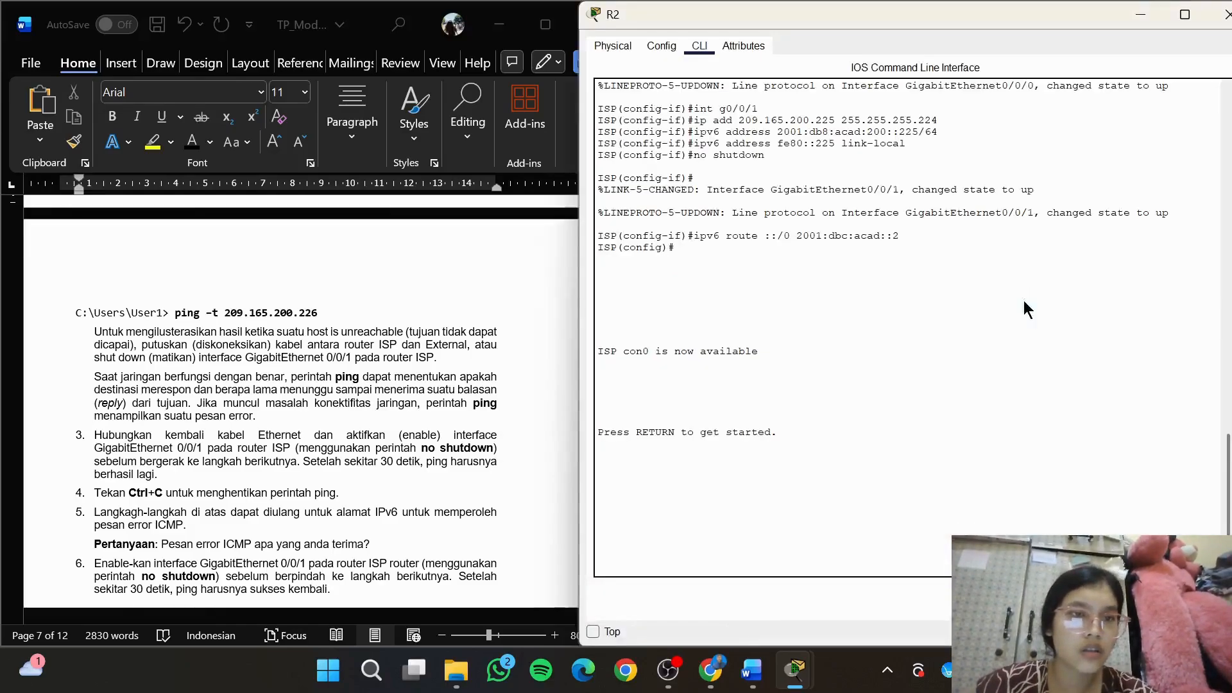
pyautogui.click(1139, 16)
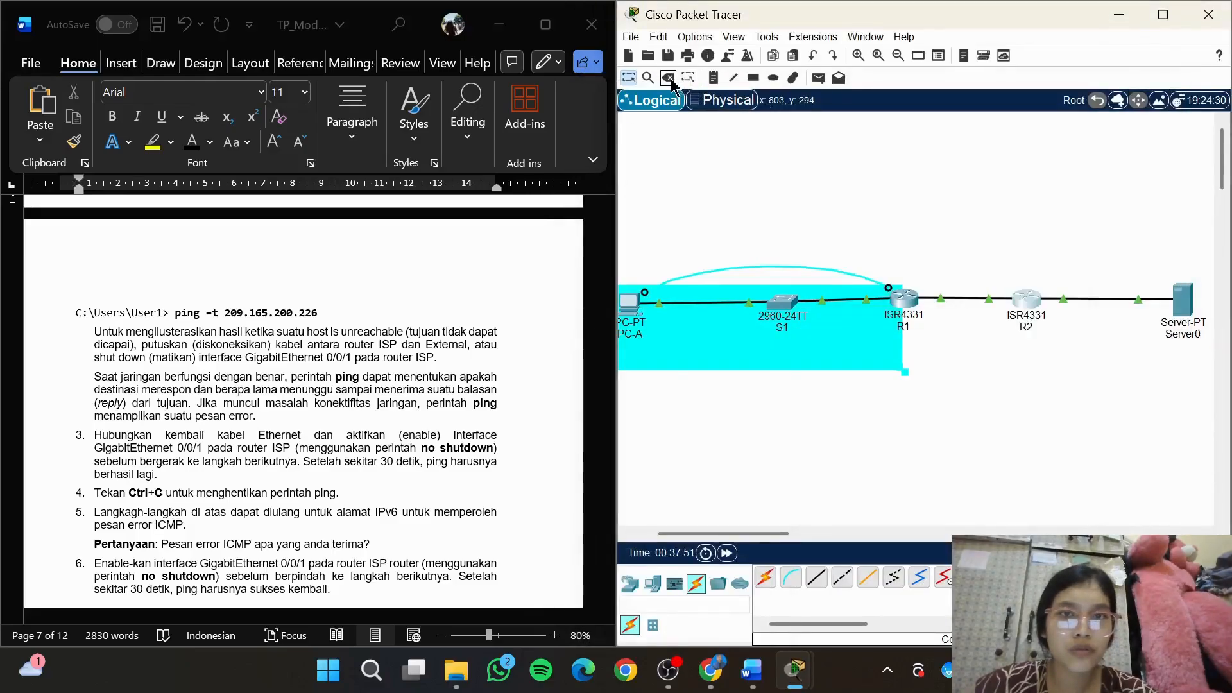
pyautogui.click(955, 356)
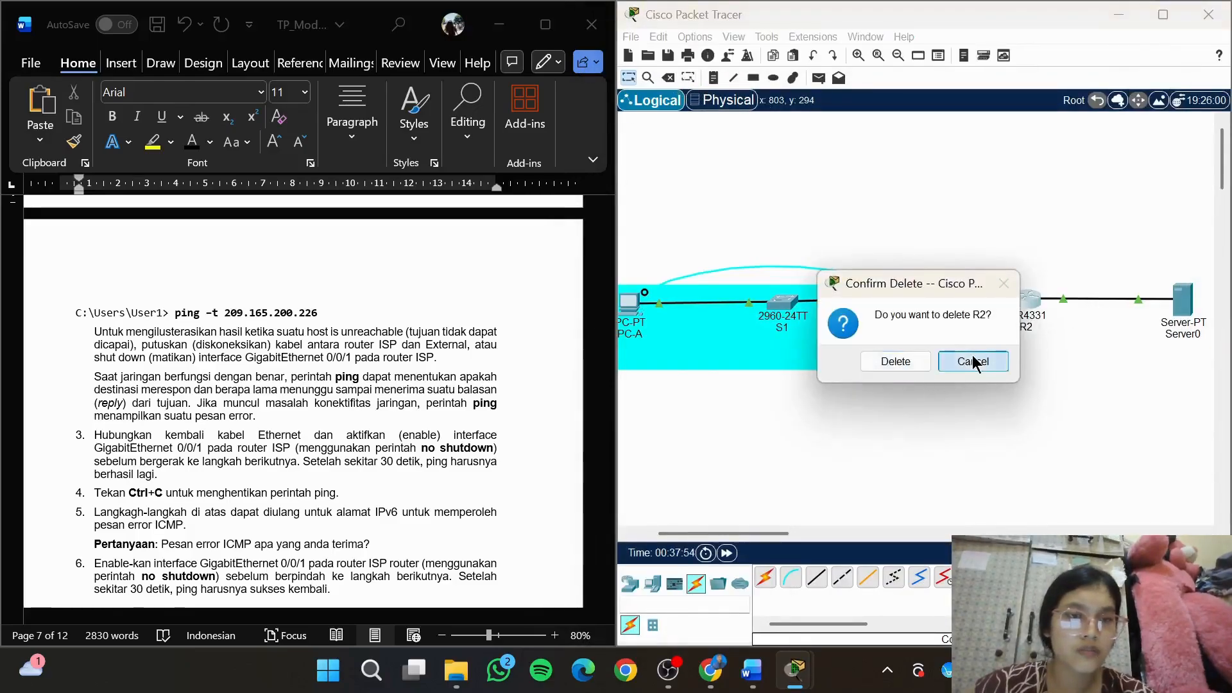
pyautogui.click(668, 78)
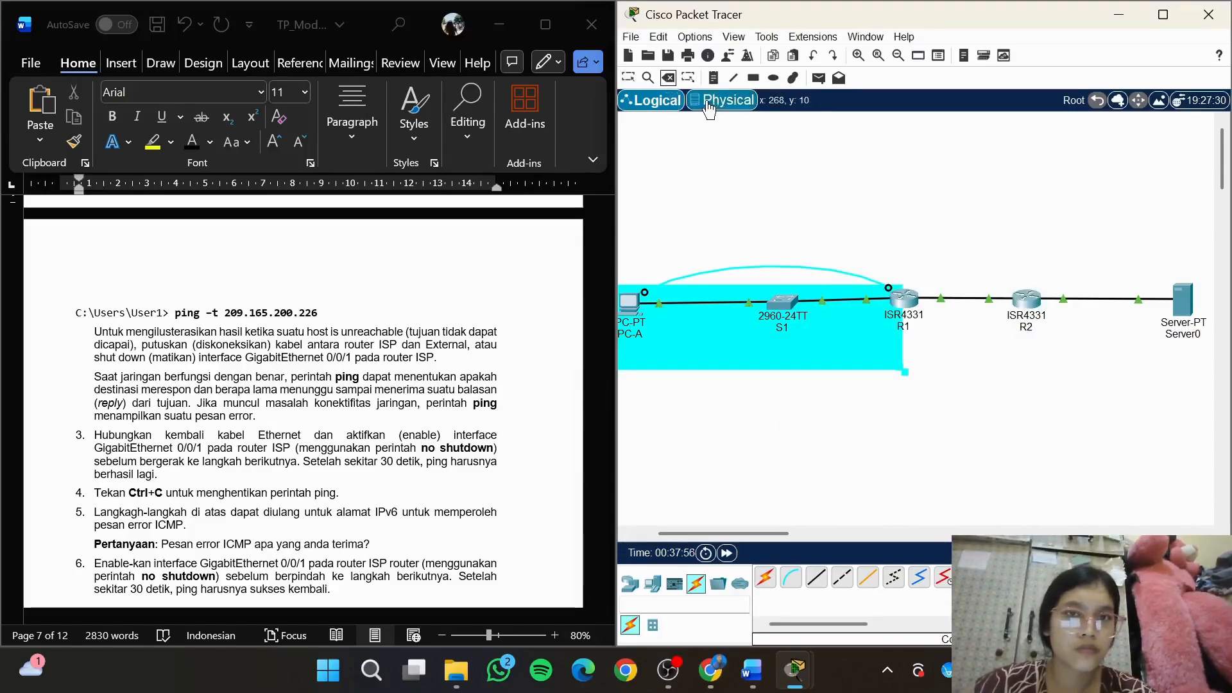
pyautogui.click(1098, 300)
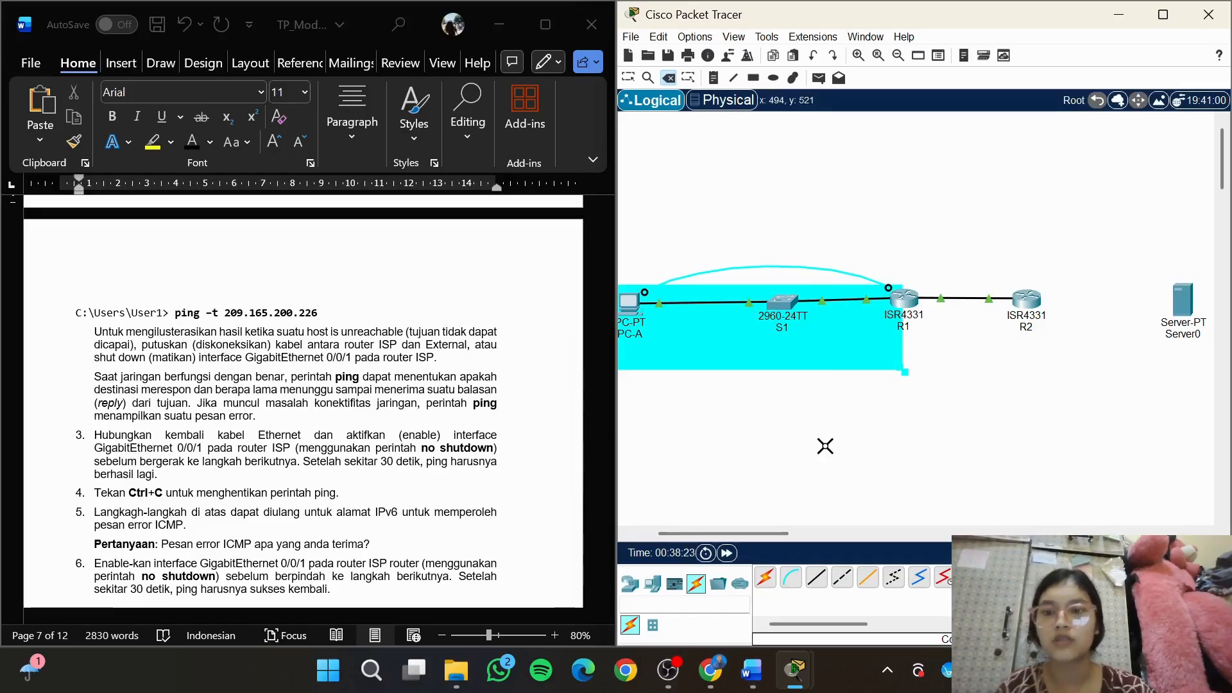
# Check how PC-A's continuous ping responds while Server0 is disconnected
pyautogui.moveTo(794, 670)
pyautogui.moveTo(1155, 571)
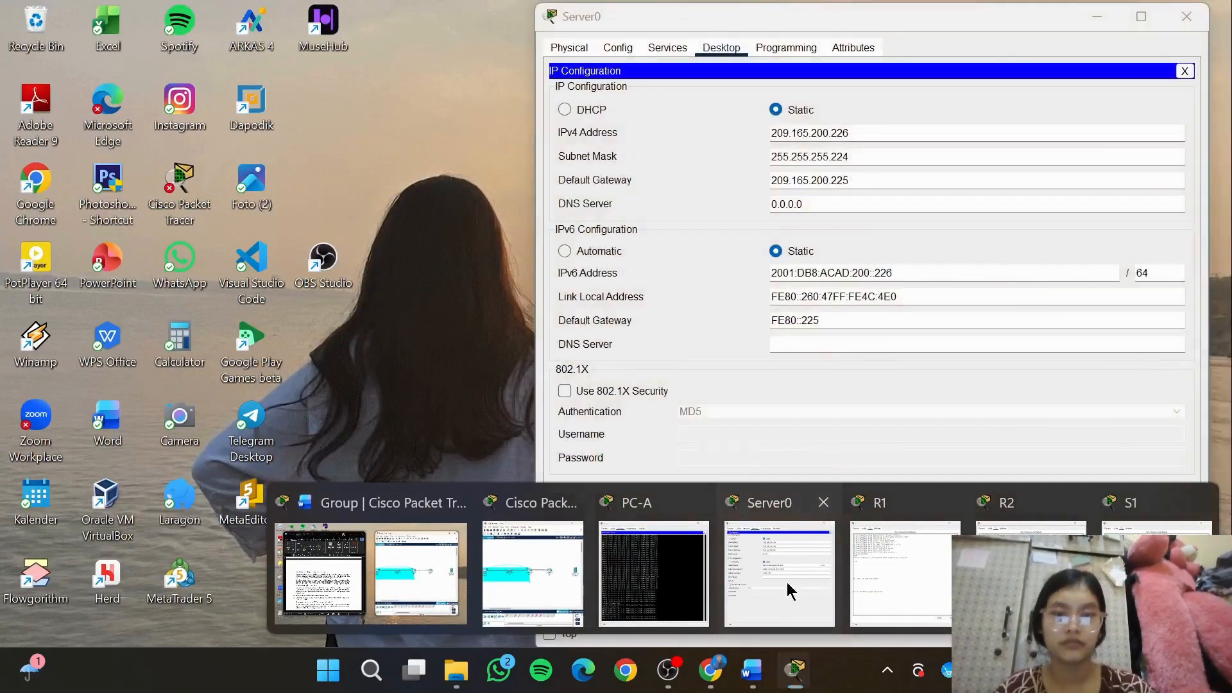
pyautogui.click(786, 582)
pyautogui.moveTo(794, 670)
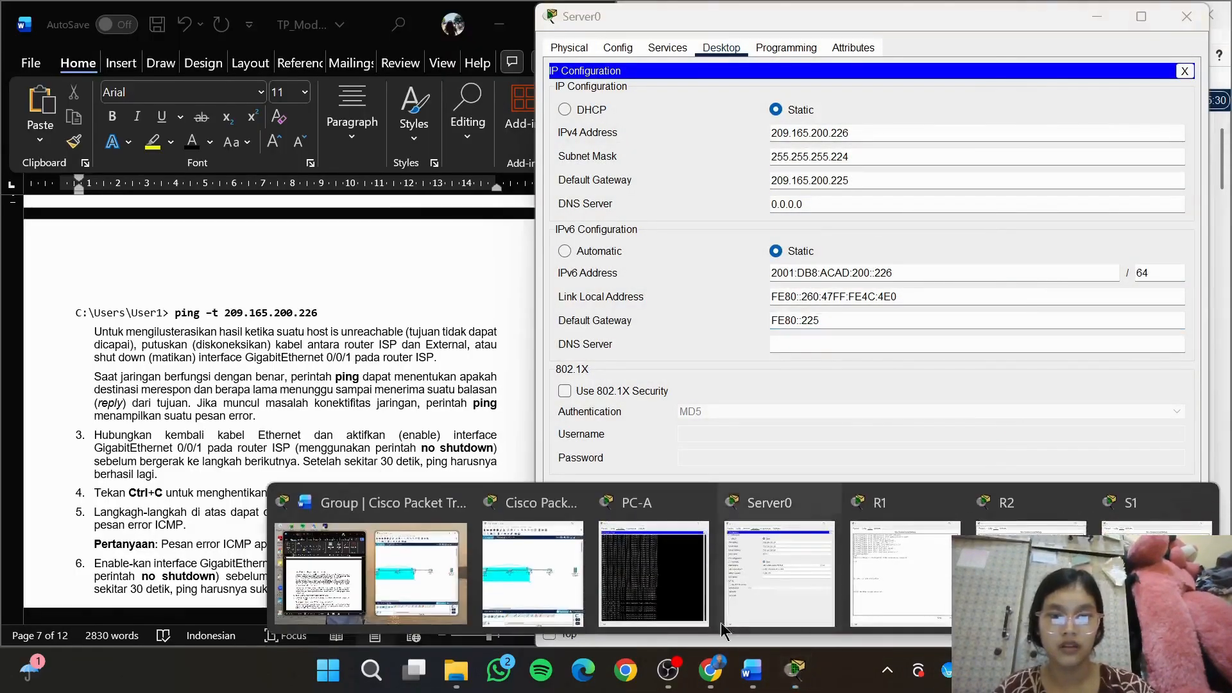
pyautogui.click(615, 558)
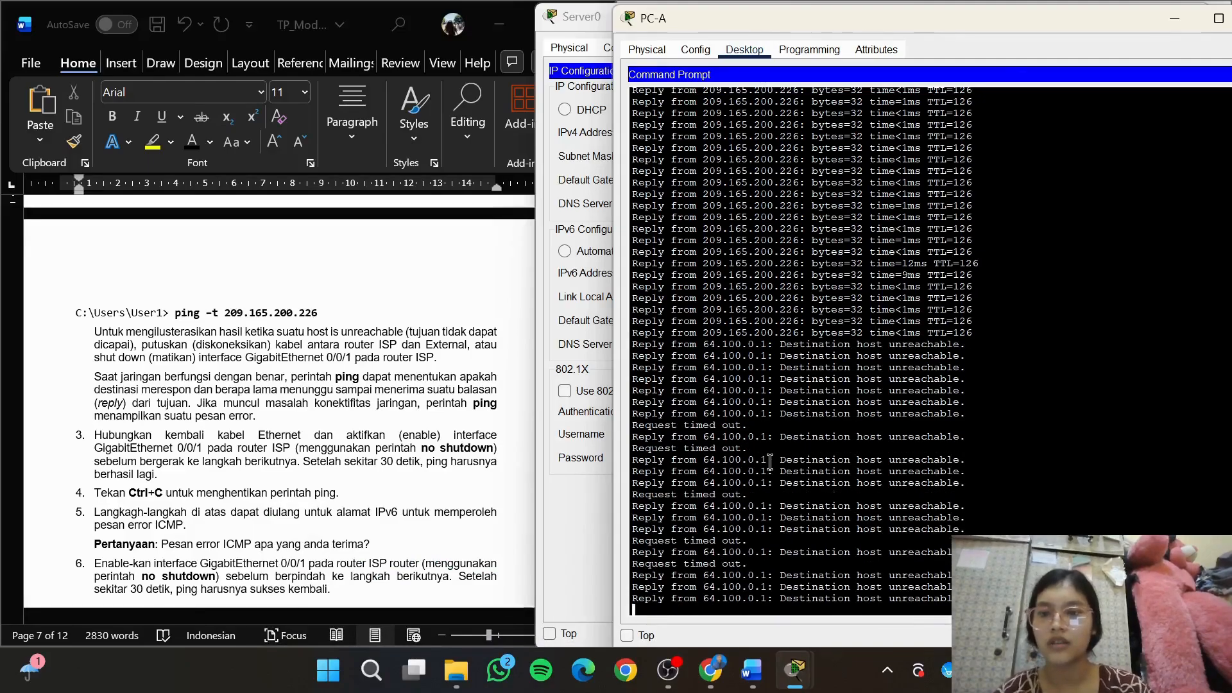
# Reconnect router R2 to Server0 with a copper straight-through cable
pyautogui.moveTo(802, 687)
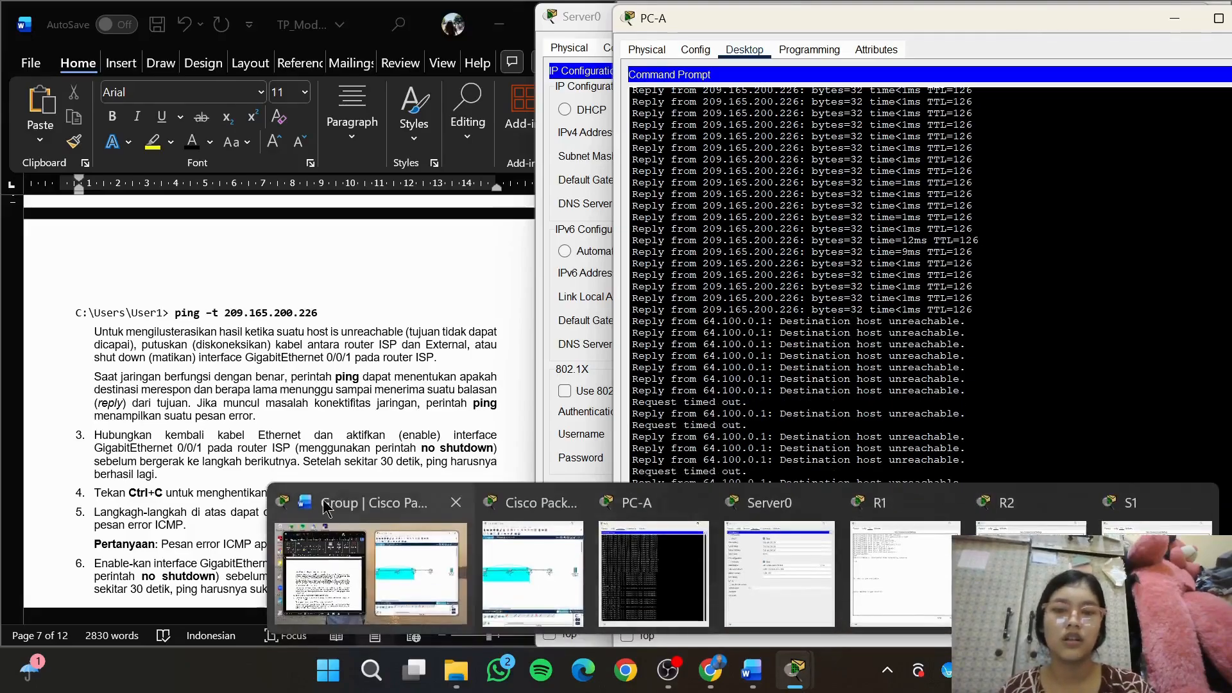
pyautogui.click(502, 577)
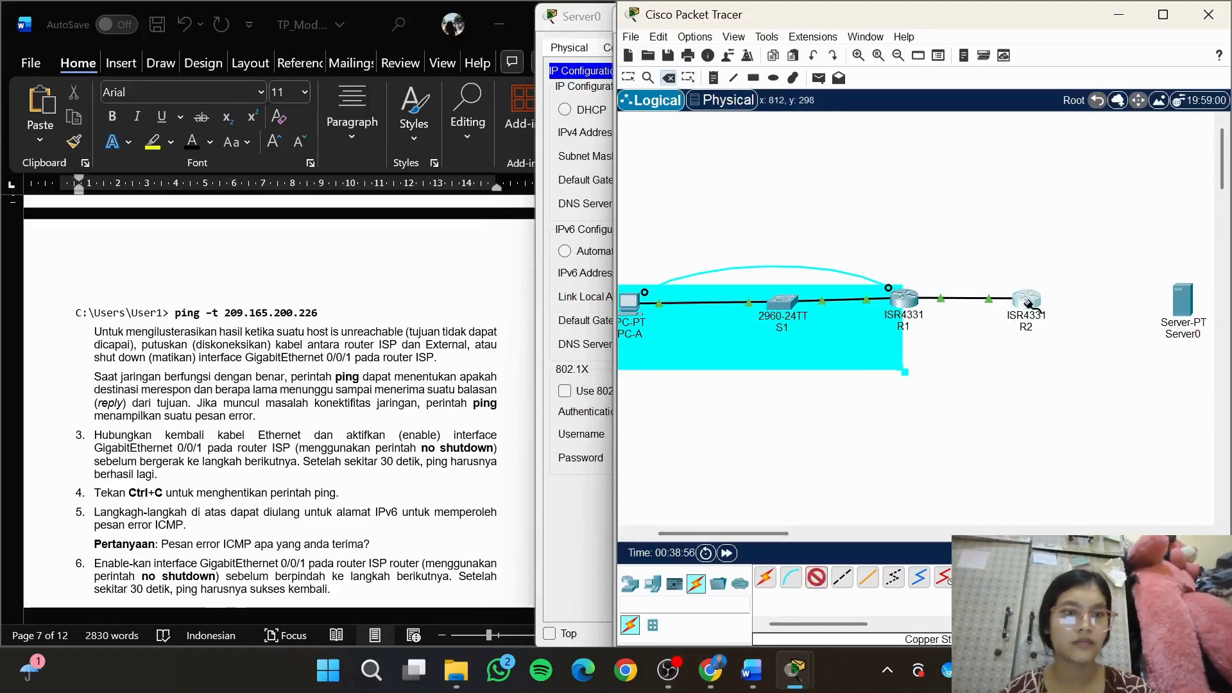
pyautogui.click(1027, 300)
pyautogui.click(1078, 375)
pyautogui.click(1185, 298)
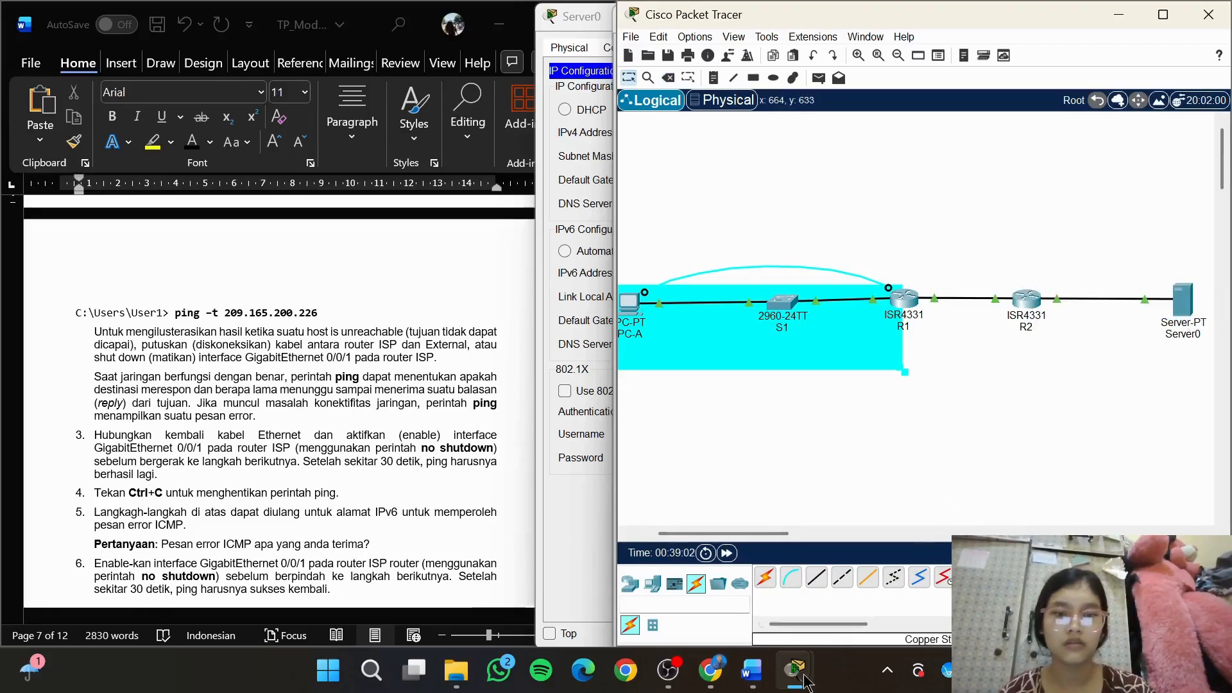
# Check PC-A's ping replies after the reconnection and stop the continuous ping
pyautogui.moveTo(795, 671)
pyautogui.click(713, 616)
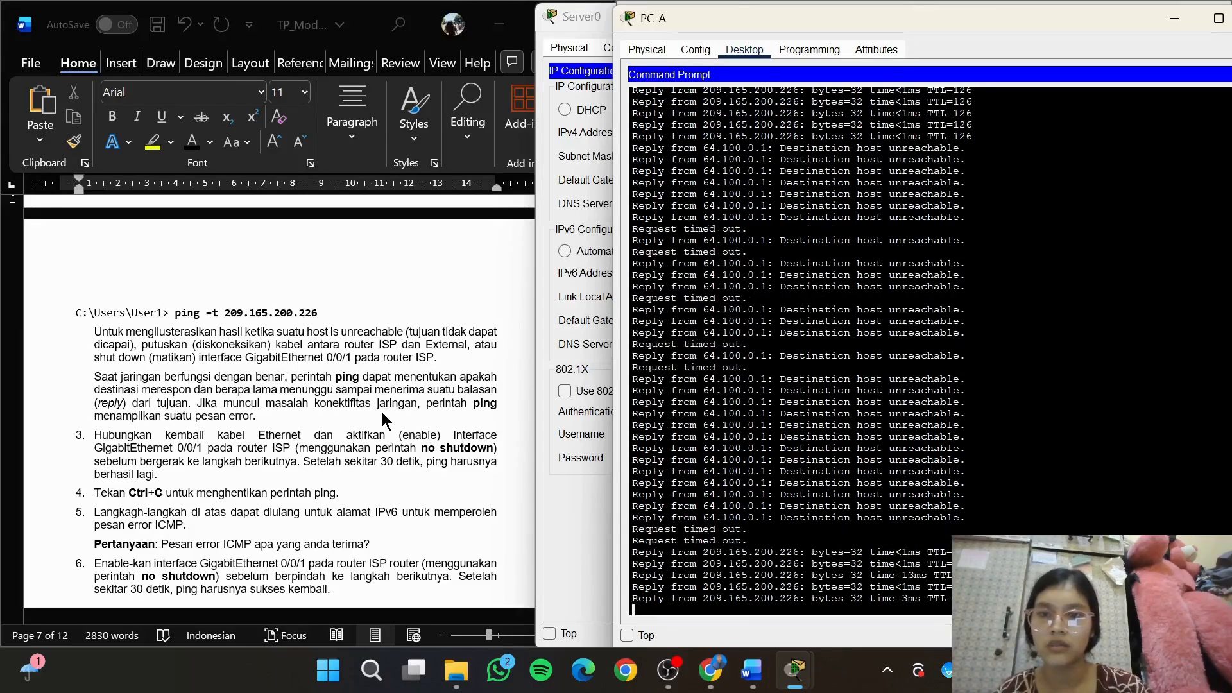
pyautogui.scroll(-5, 383, 412)
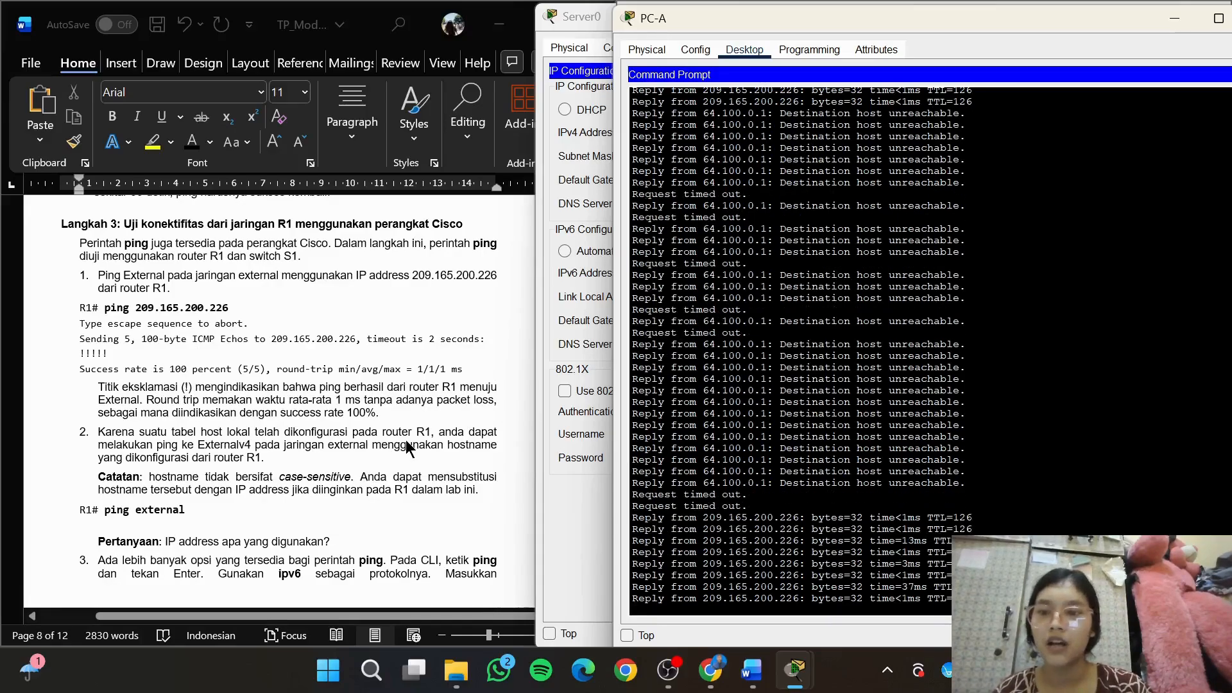
pyautogui.scroll(5, 406, 444)
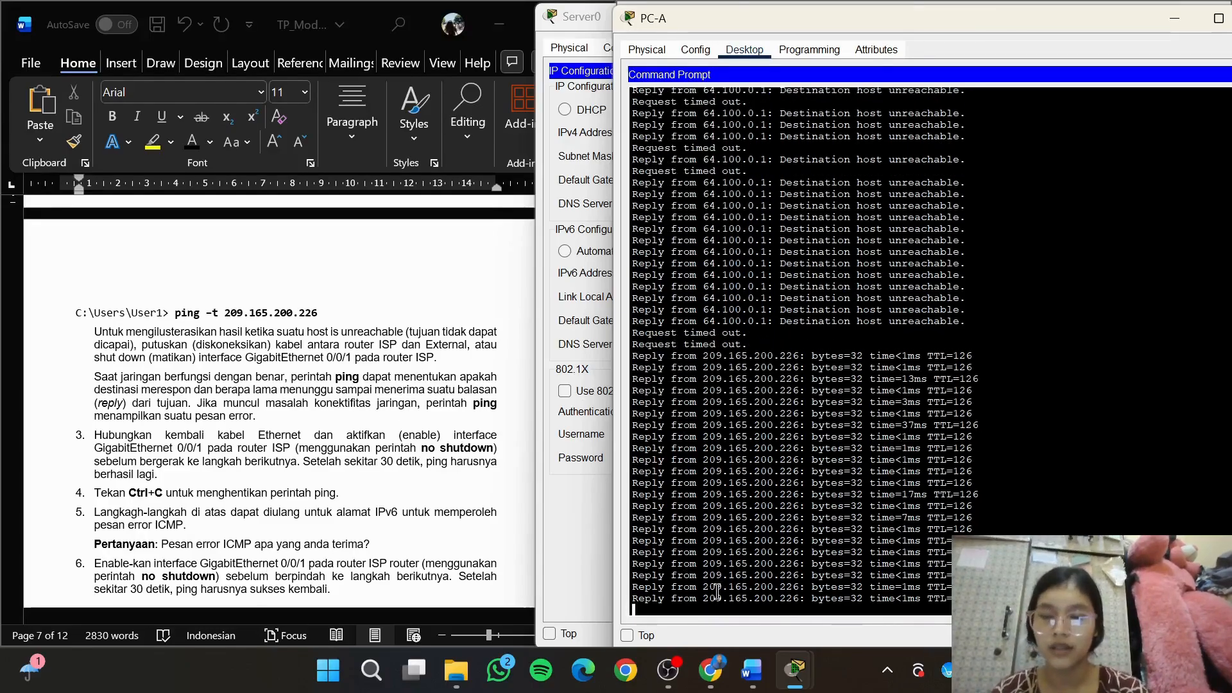
pyautogui.hotkey('ctrl', 'c')
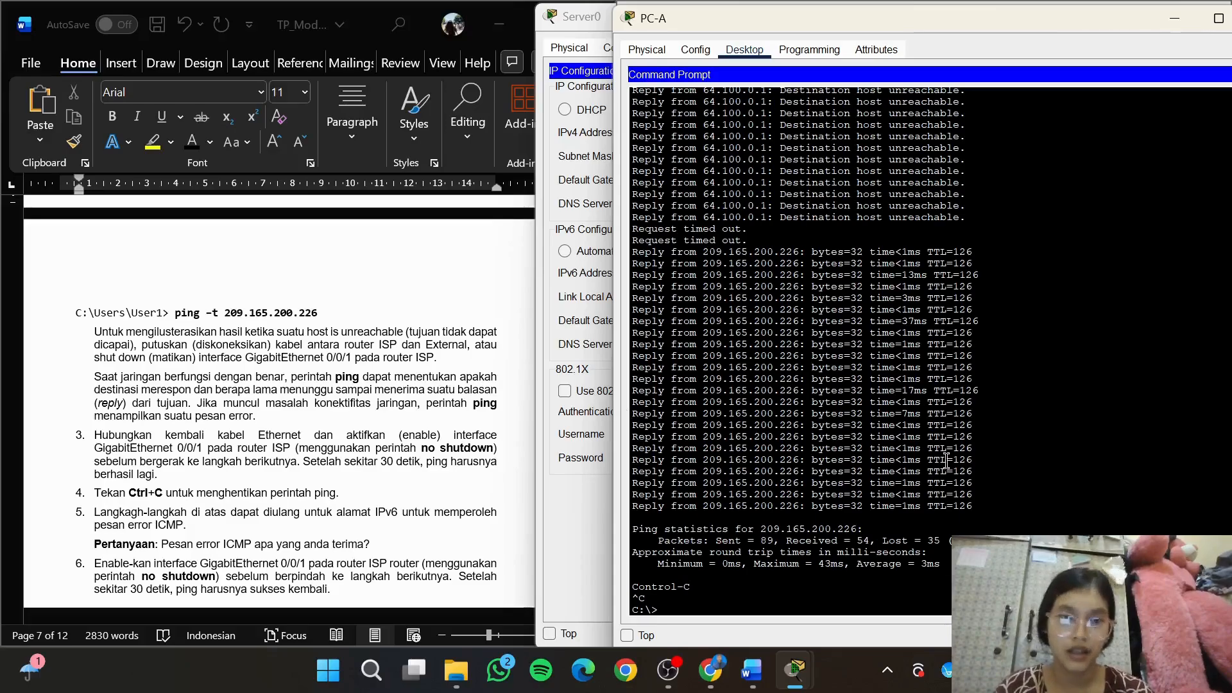
# Answer the ICMP error message question in the module with the bold arrow-bulleted line "Request timed out"
pyautogui.click(416, 461)
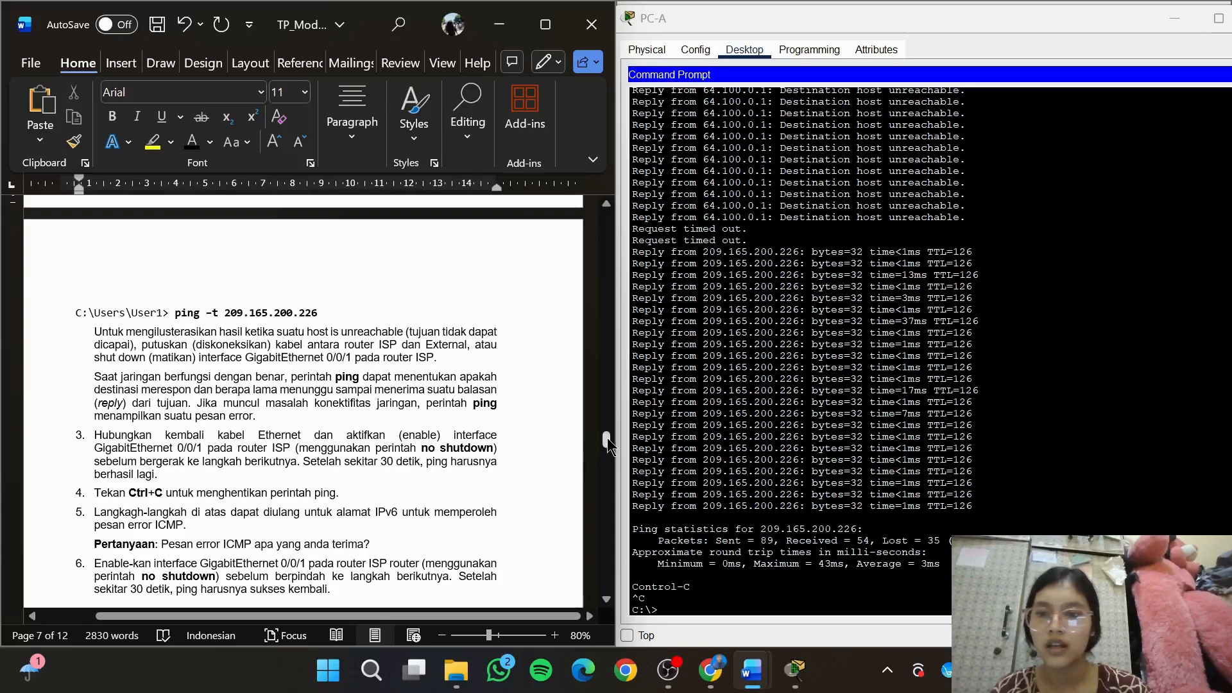
pyautogui.moveTo(607, 438); pyautogui.dragTo(609, 446)
pyautogui.click(444, 345)
pyautogui.press('Return')
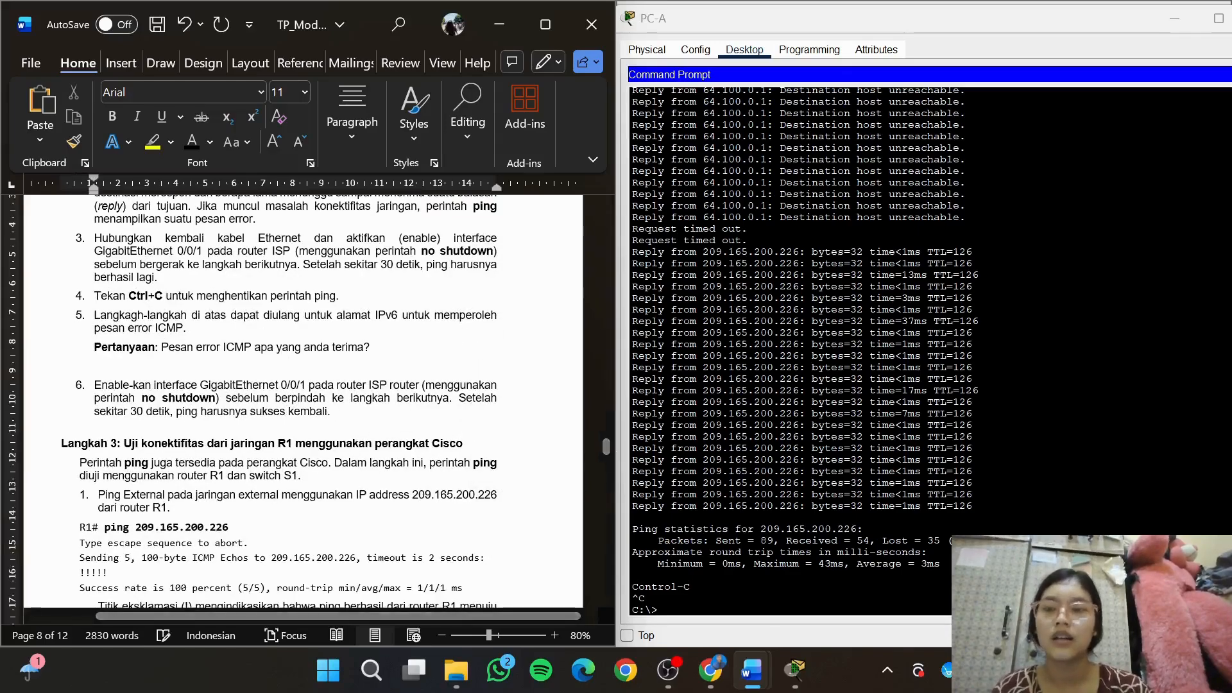
pyautogui.hotkey('ctrl', 'b')
pyautogui.write('> Re')
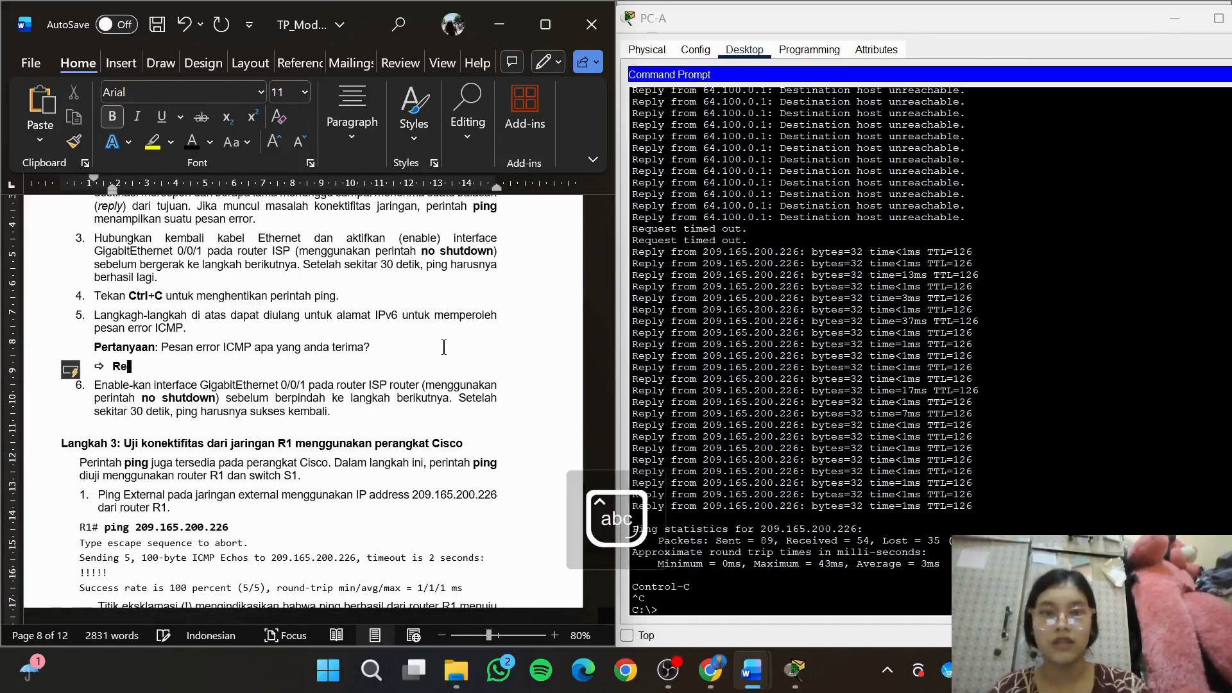
pyautogui.write('quest')
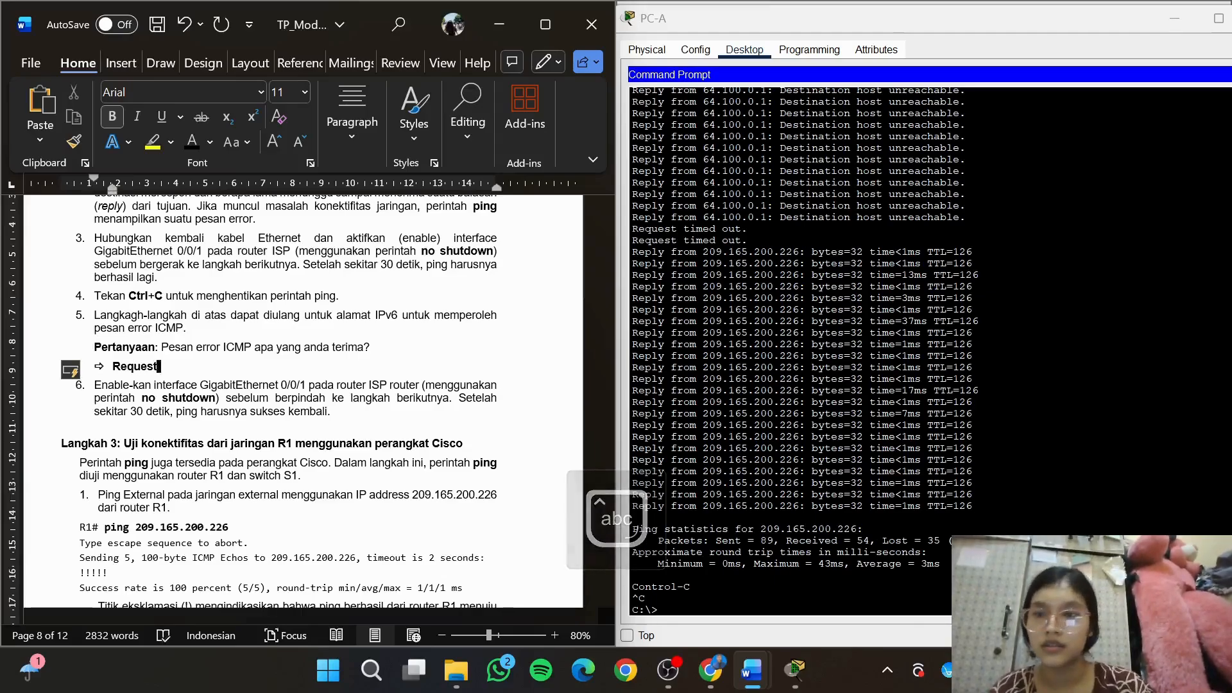
pyautogui.write(' timed out')
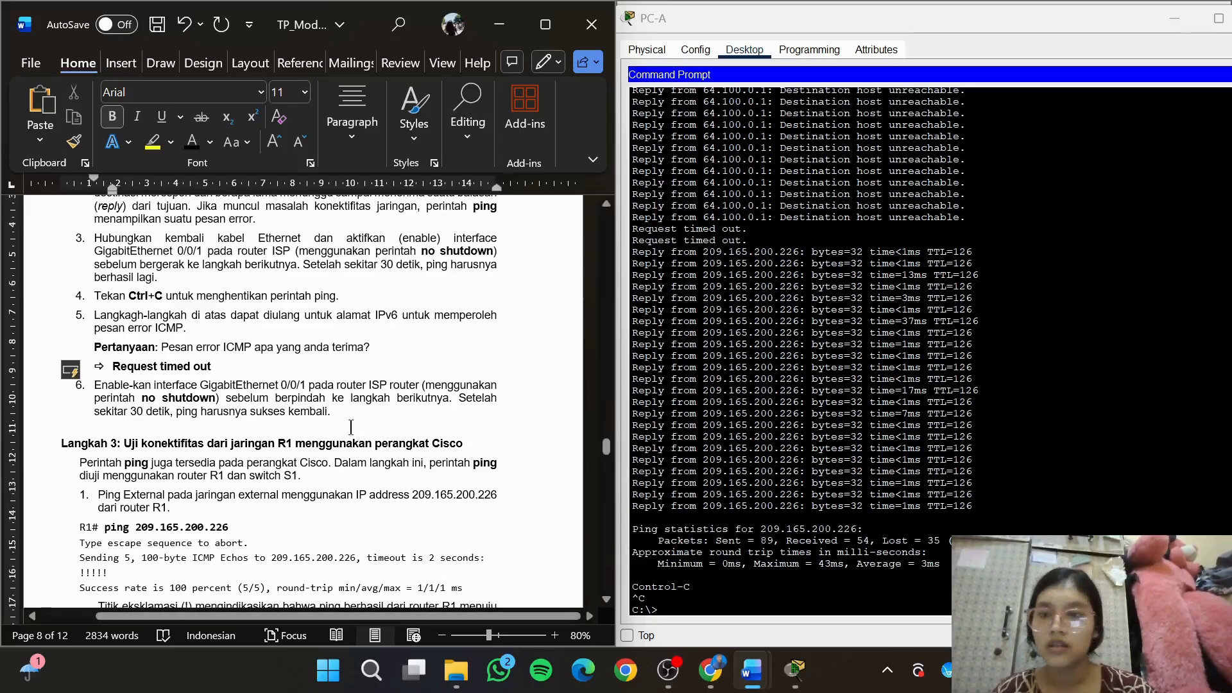
pyautogui.click(339, 422)
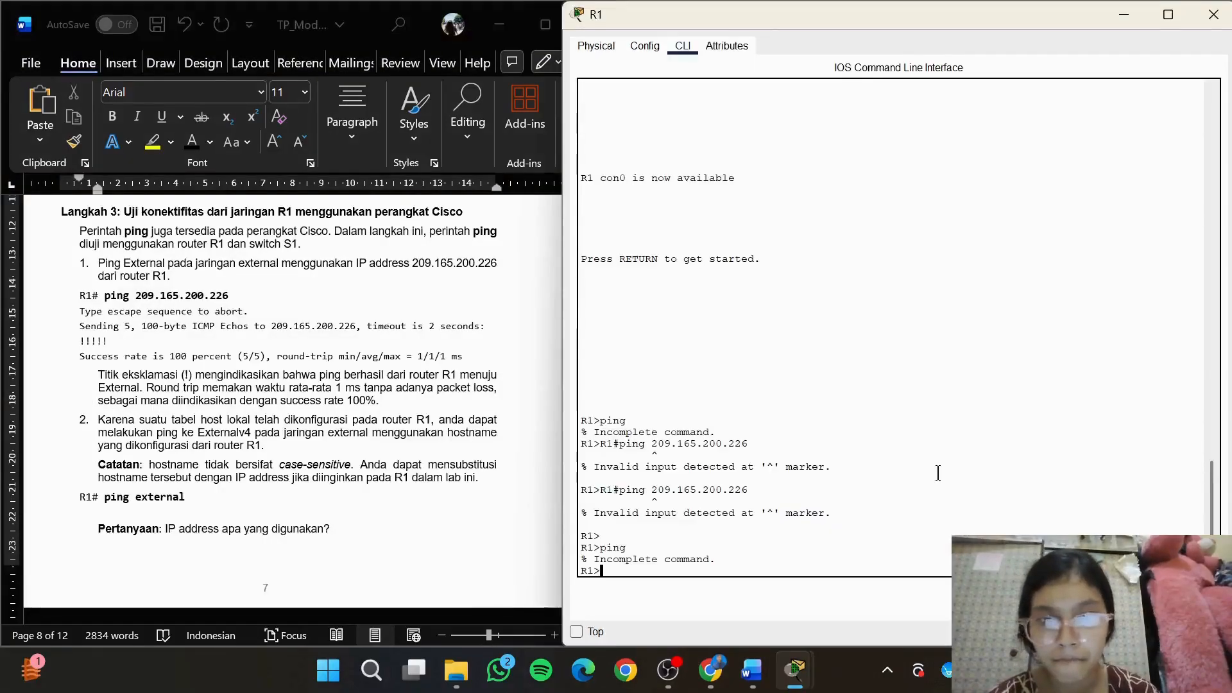
# Enter global configuration mode on switch S1 and try to run the pasted line "R1#ping 209.165.200.226"
pyautogui.moveTo(794, 670)
pyautogui.click(879, 554)
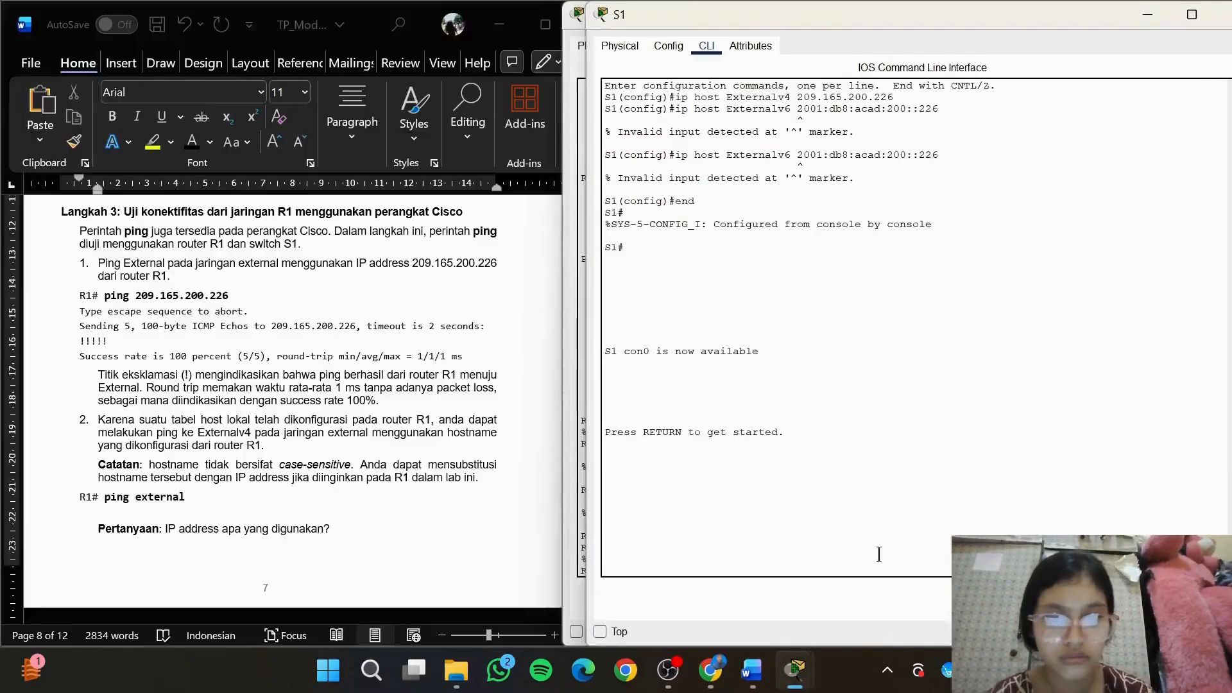
pyautogui.press('Return')
pyautogui.write('en')
pyautogui.press('Return')
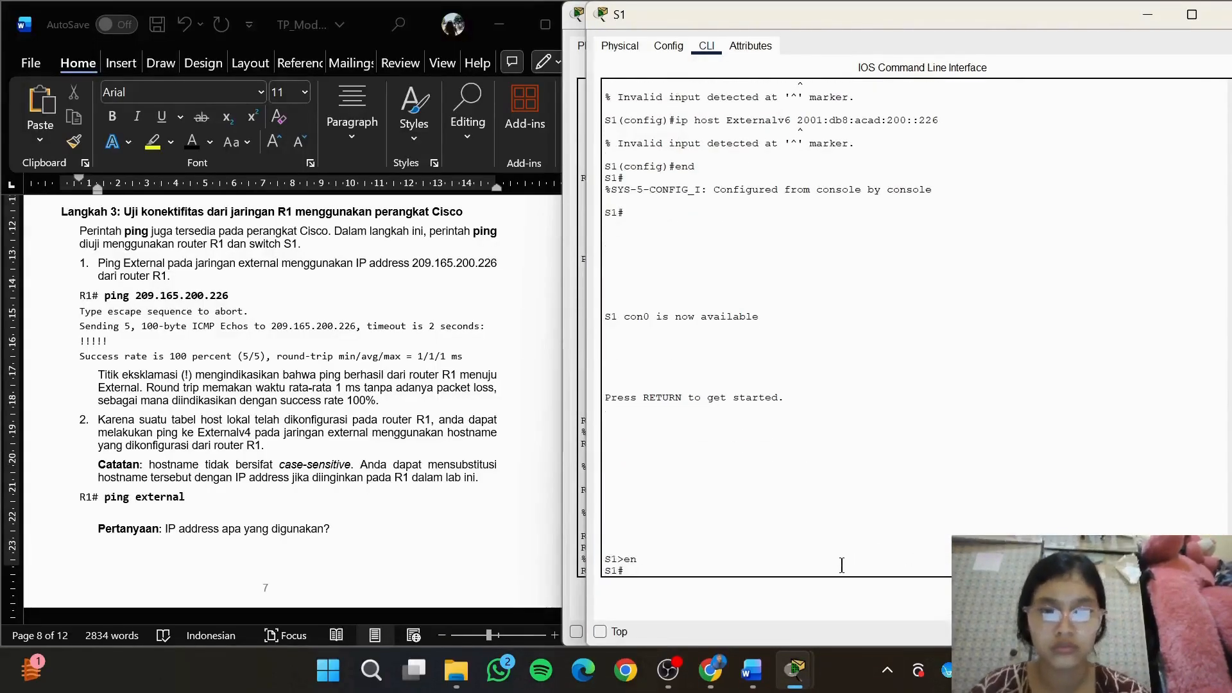
pyautogui.write('conf t')
pyautogui.press('Return')
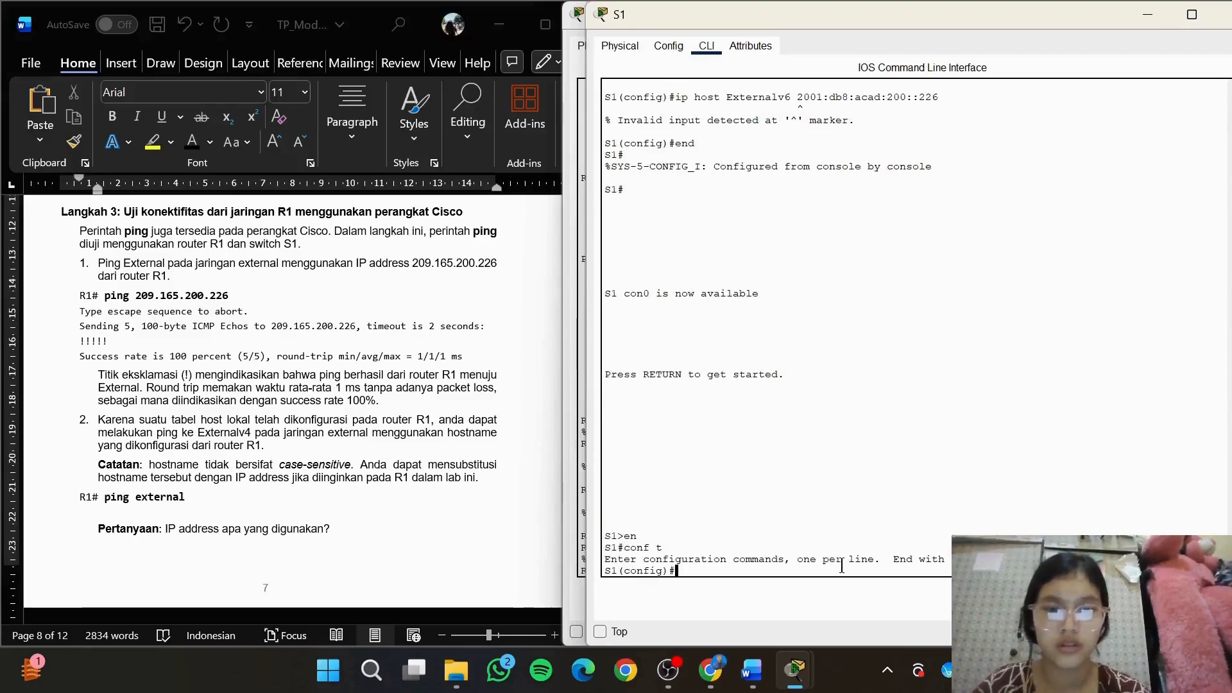
pyautogui.hotkey('ctrl', 'v')
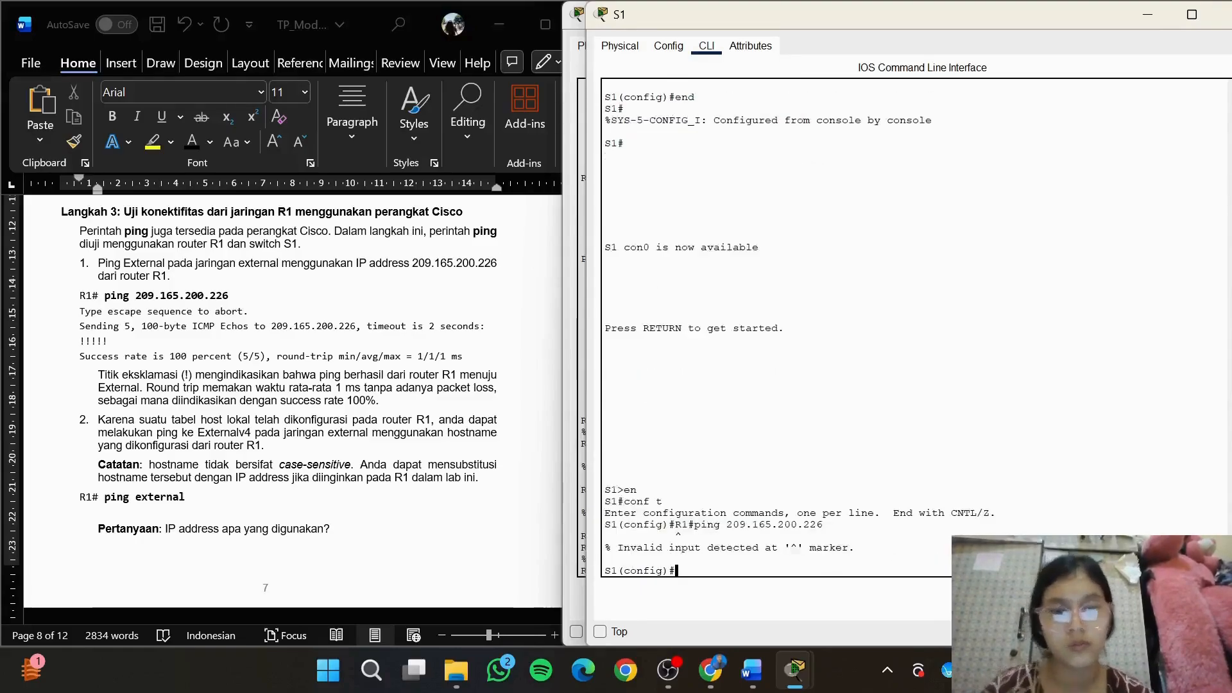
# Switch to router R1's CLI, restart its console session, and enter global configuration mode
pyautogui.moveTo(796, 661)
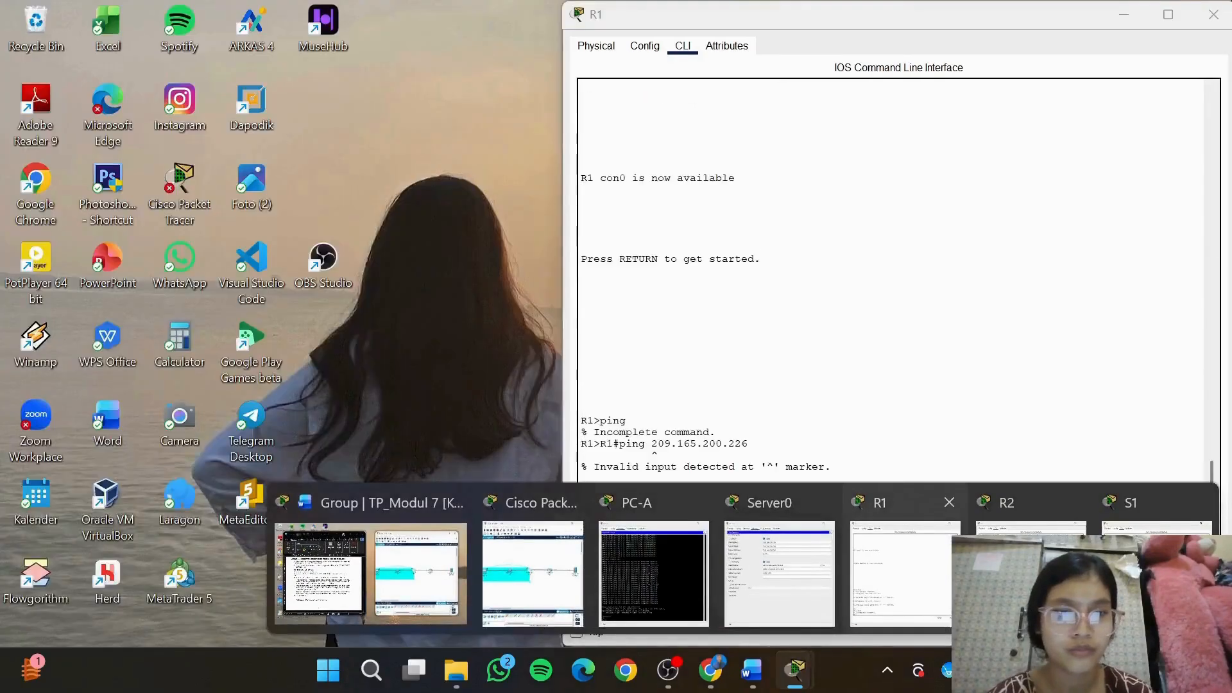
pyautogui.click(904, 604)
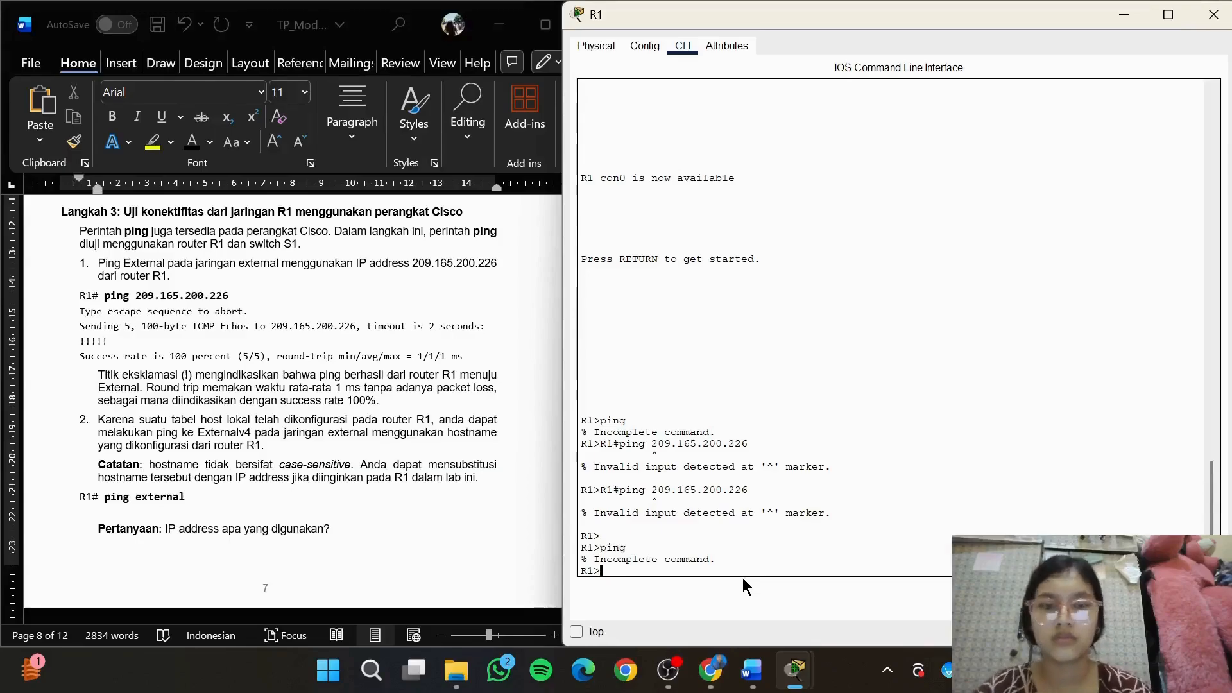
pyautogui.write('e')
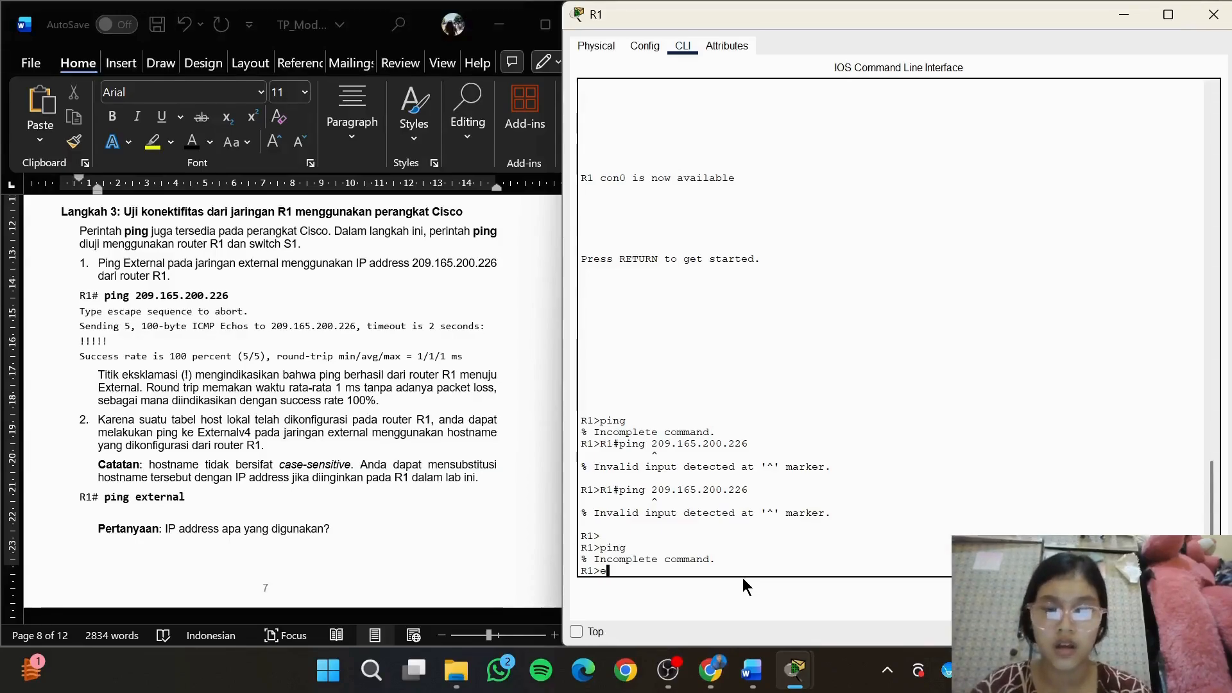
pyautogui.write('x')
pyautogui.press('Return')
pyautogui.press('Return')
pyautogui.write('en')
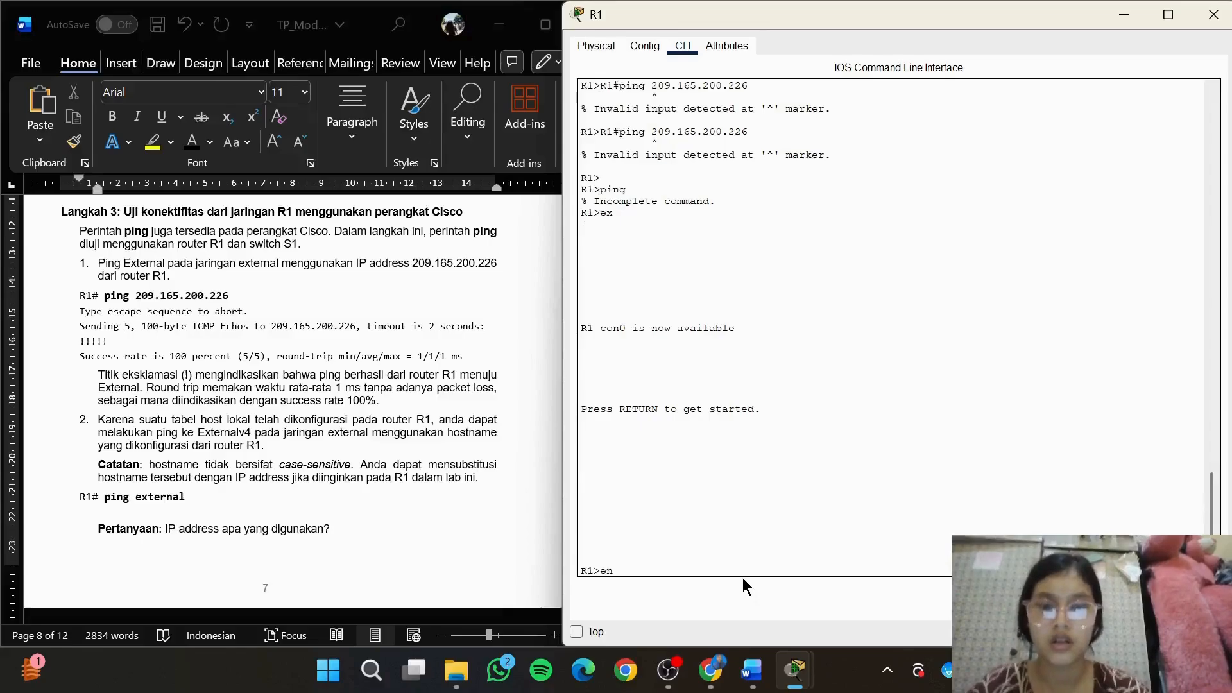
pyautogui.press('Return')
pyautogui.write('conf t')
pyautogui.press('Return')
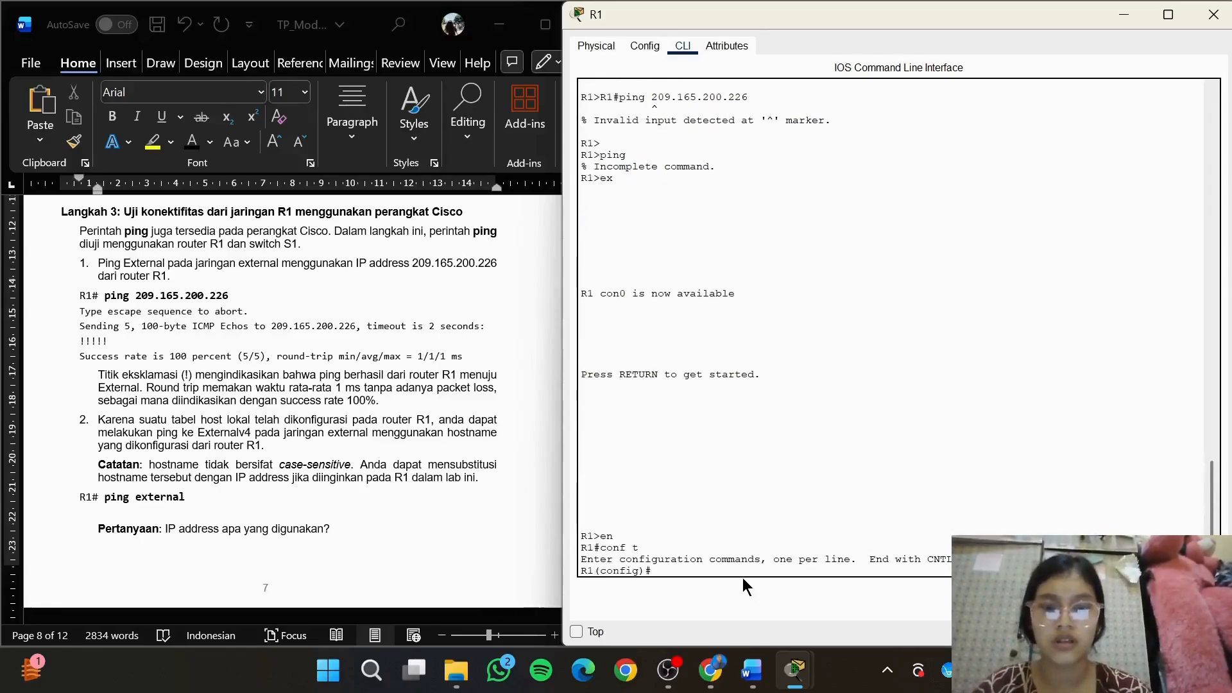
# Try the entries "192.168.1.1", "ping 192.168.1.1" and a bare "ping" in R1's global configuration mode
pyautogui.write('192.16')
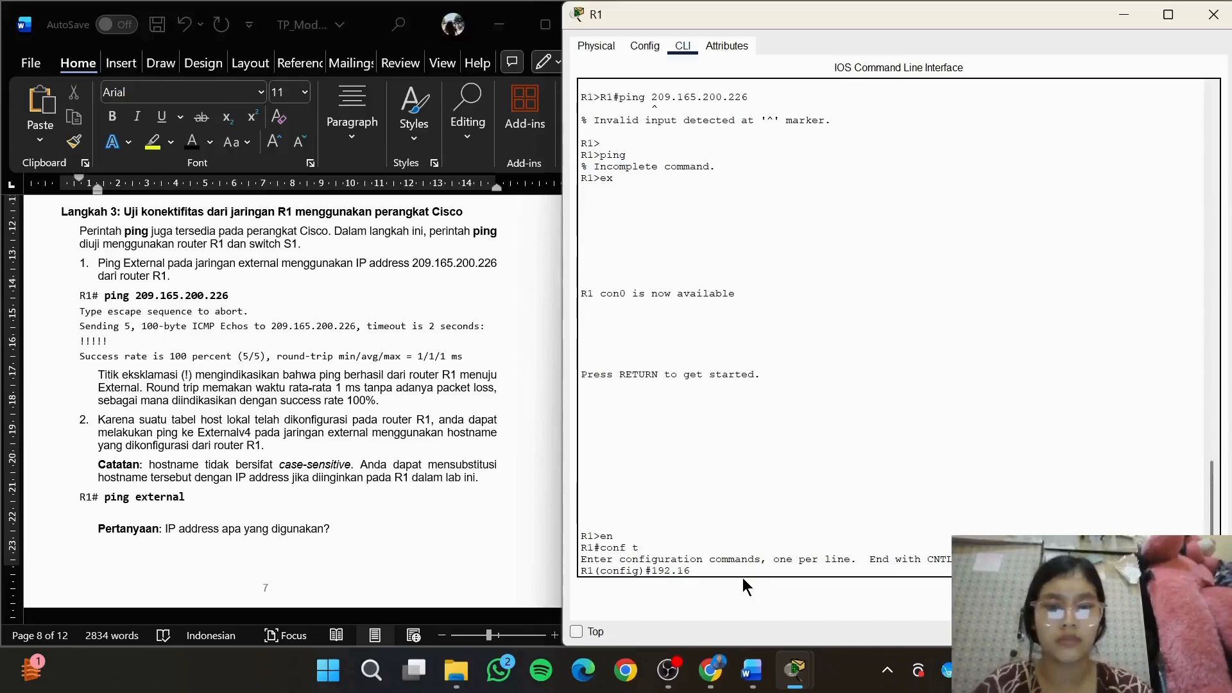
pyautogui.write('8')
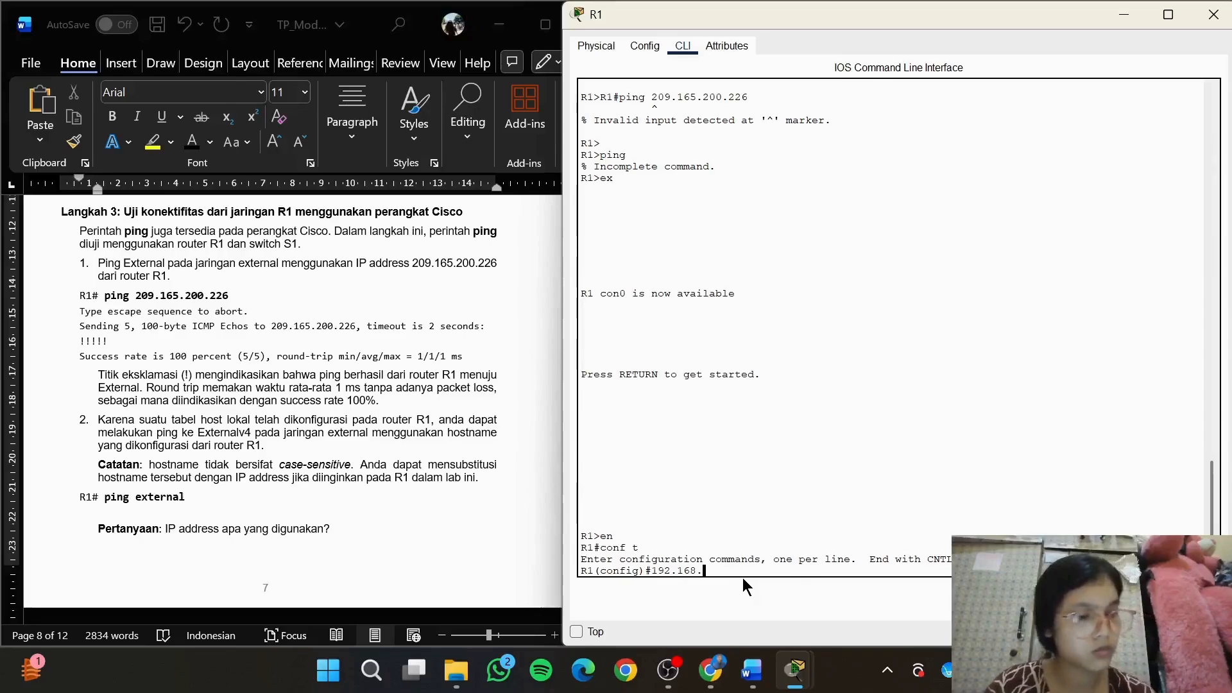
pyautogui.write('.1.1')
pyautogui.press('Return')
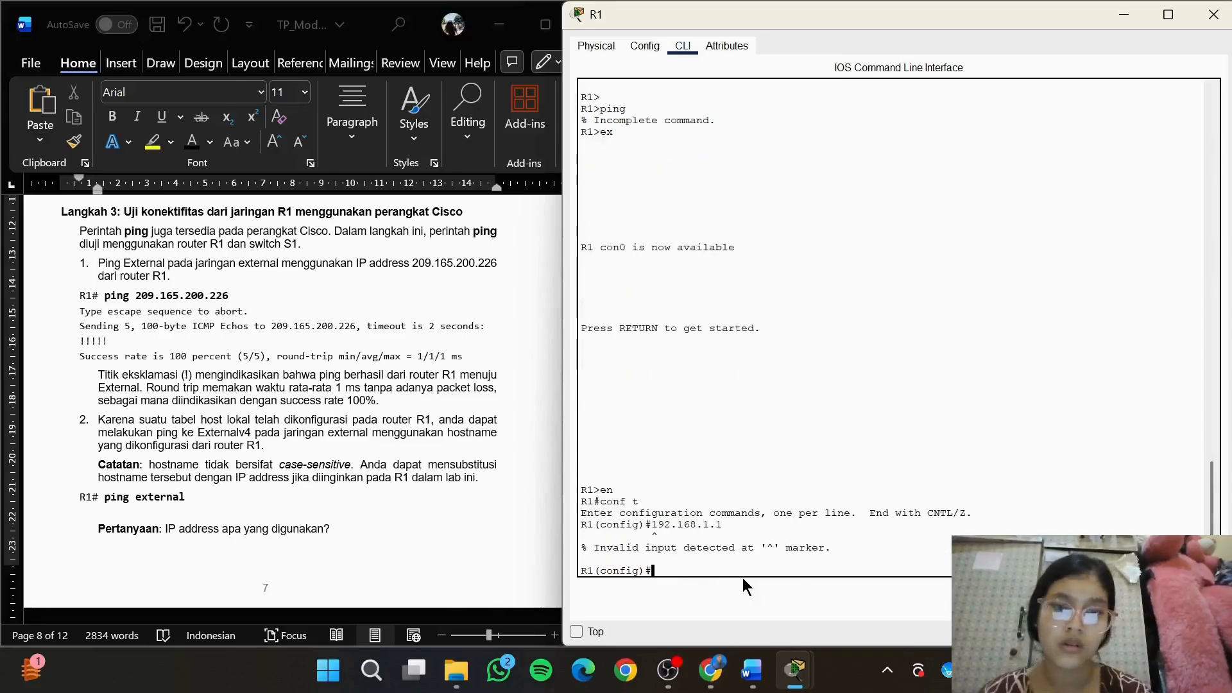
pyautogui.write('ping 19')
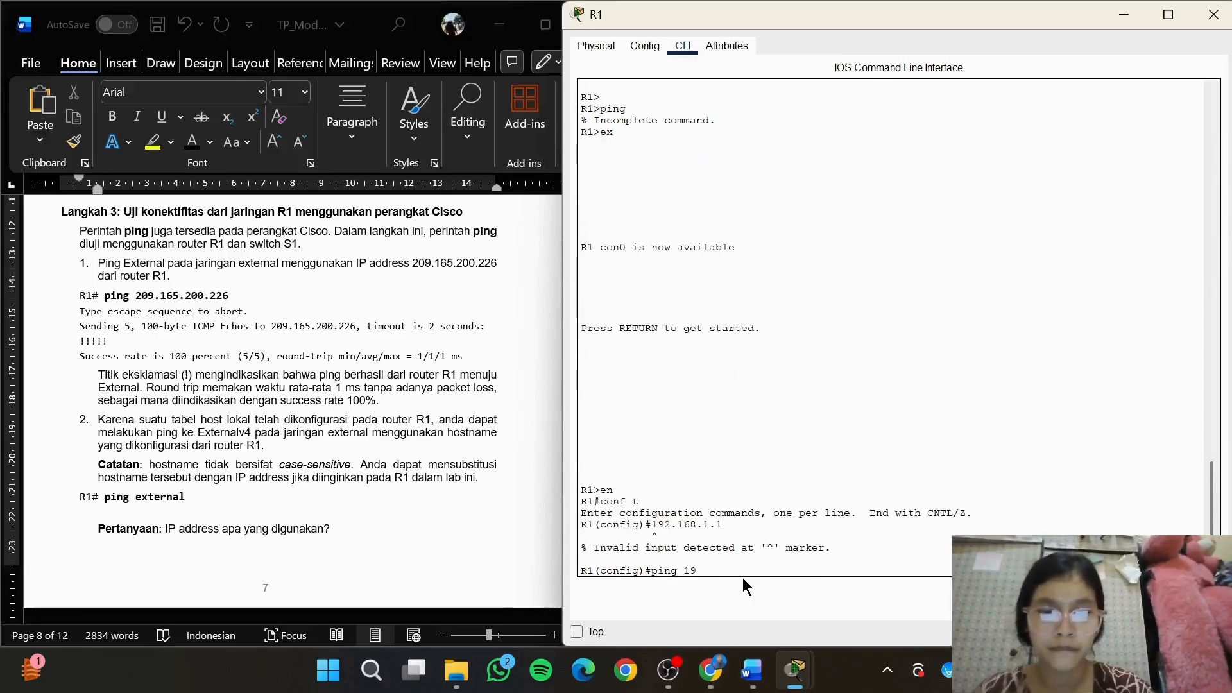
pyautogui.write('2.168.1.1')
pyautogui.press('Return')
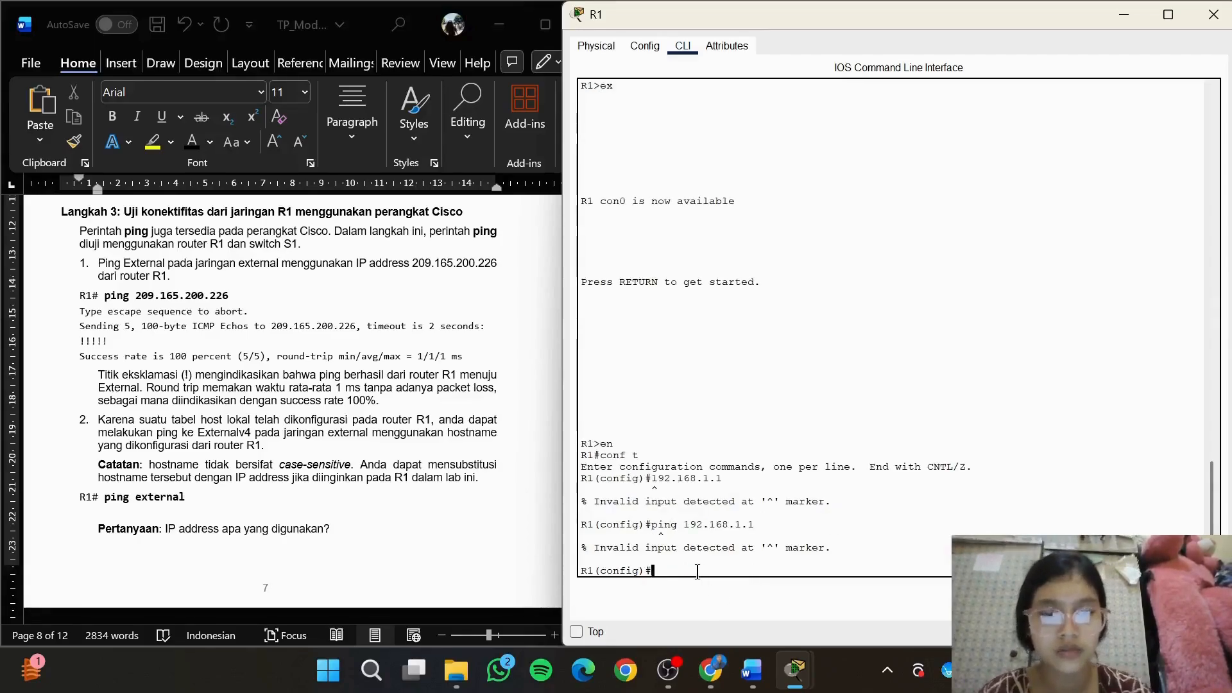
pyautogui.write('ping')
pyautogui.press('Return')
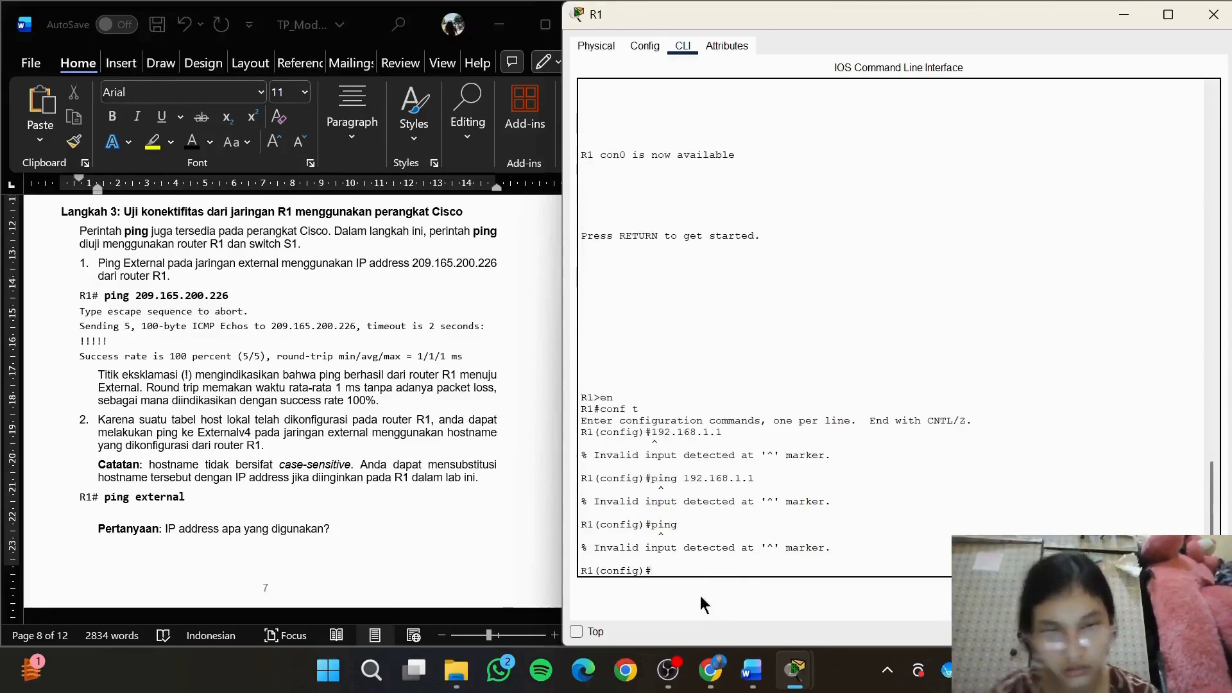
# Return to router R1's CLI window alongside the module document
pyautogui.moveTo(668, 671)
pyautogui.click(711, 595)
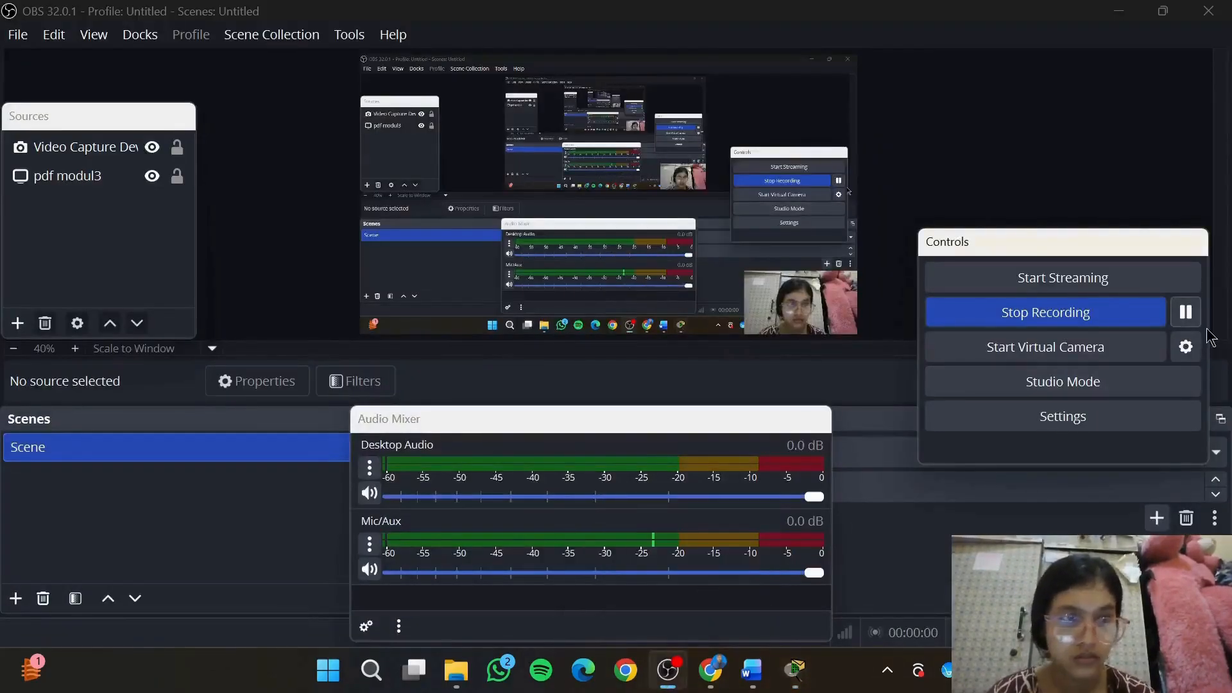
pyautogui.moveTo(807, 687)
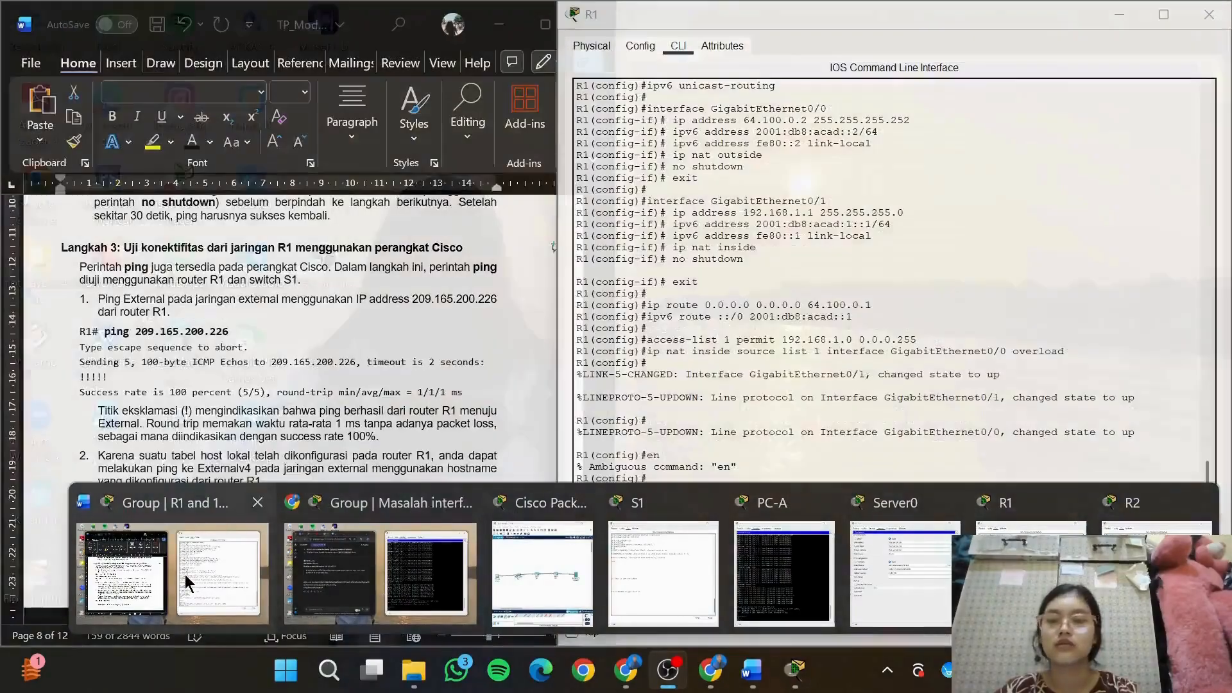
pyautogui.click(185, 584)
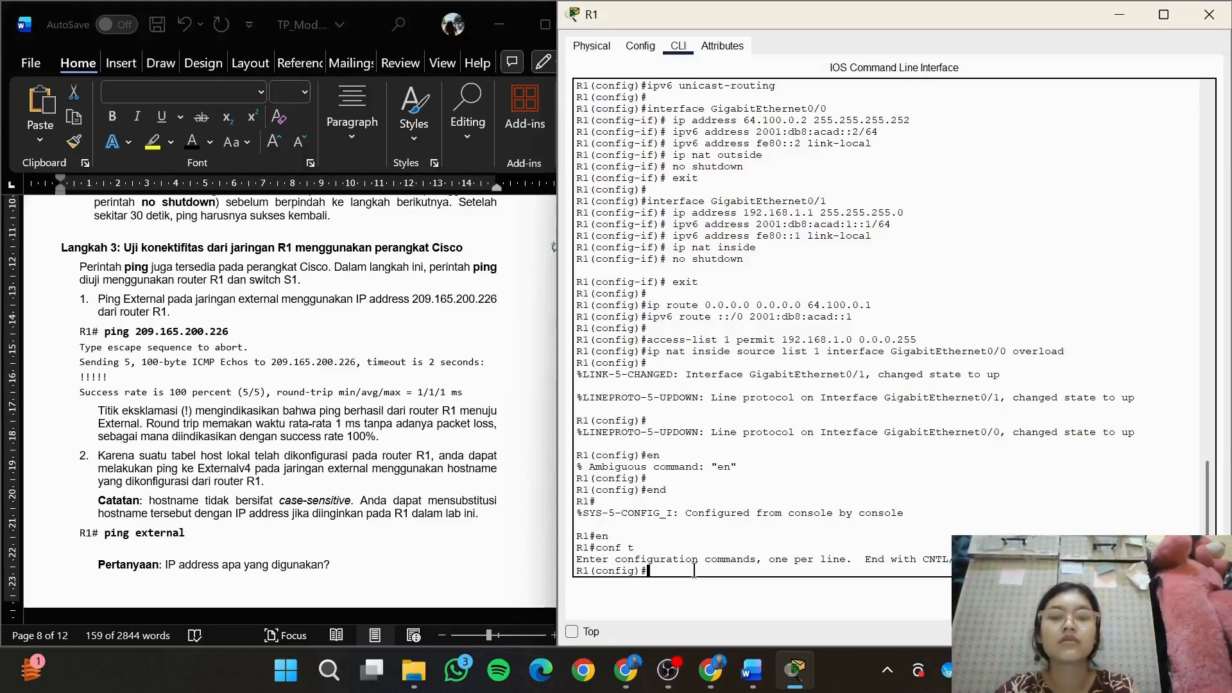
pyautogui.write('config')
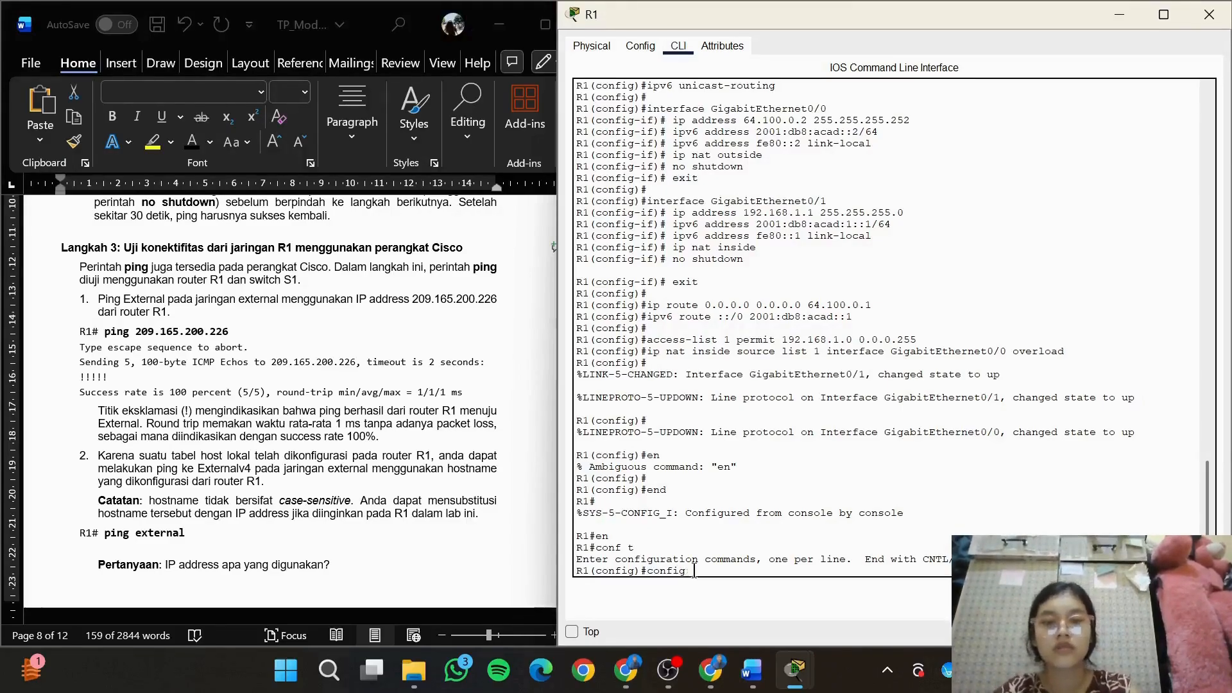
pyautogui.write('ruration')
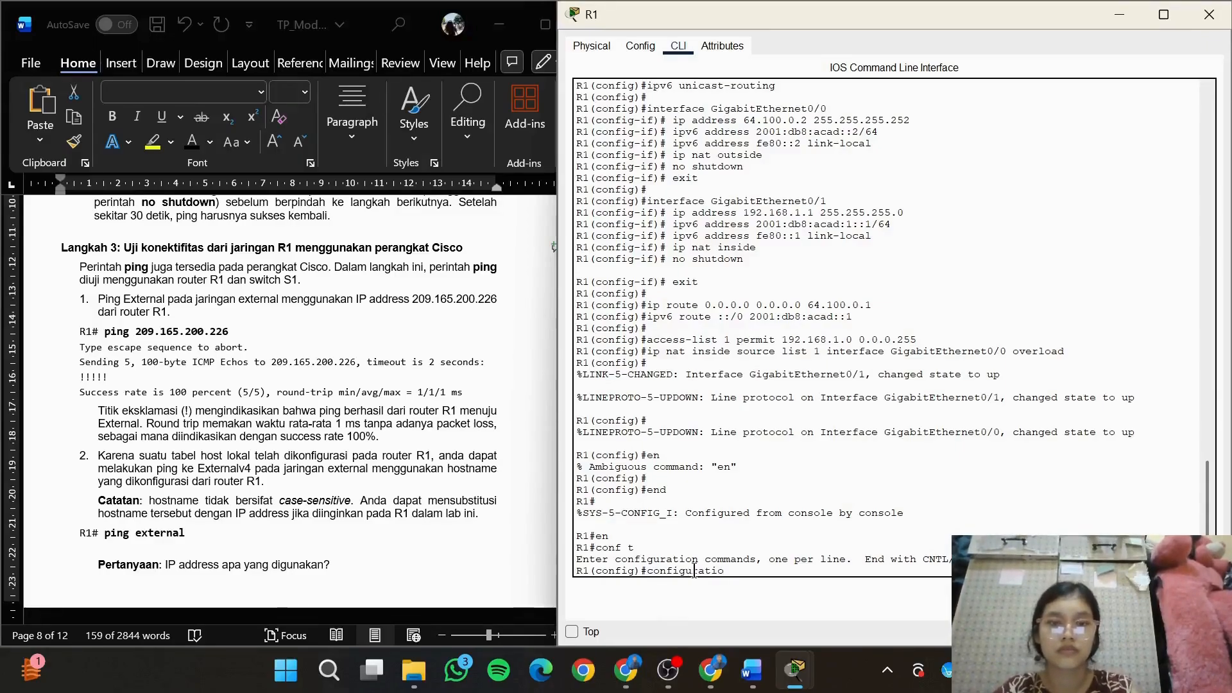
pyautogui.press('BackSpace')
pyautogui.press('BackSpace')
pyautogui.press('BackSpace')
pyautogui.press('BackSpace')
pyautogui.press('BackSpace')
pyautogui.press('BackSpace')
pyautogui.press('BackSpace')
pyautogui.press('BackSpace')
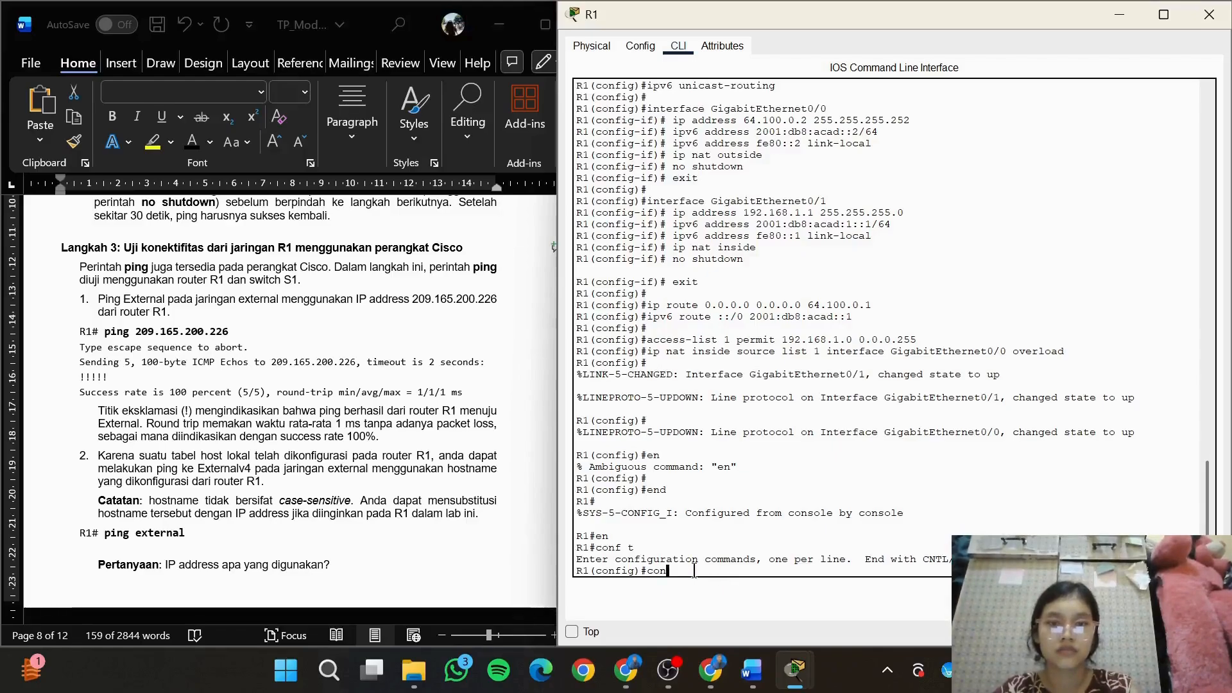
pyautogui.press('BackSpace')
pyautogui.press('BackSpace')
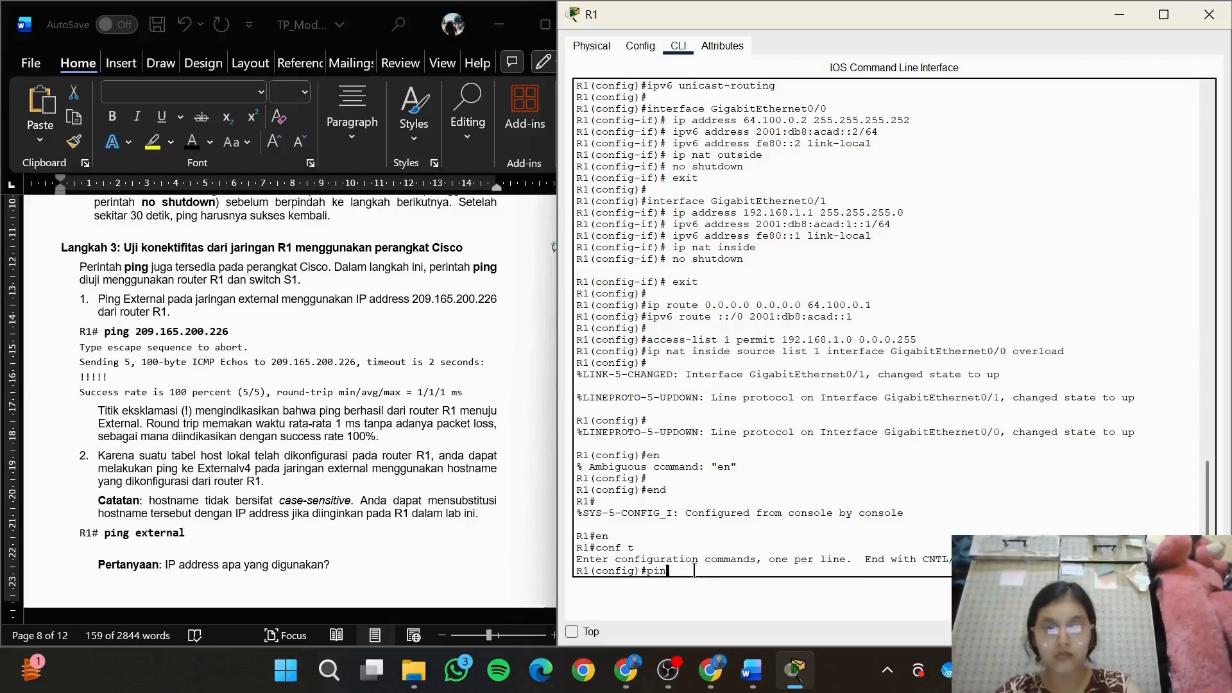
pyautogui.press('BackSpace')
pyautogui.press('BackSpace')
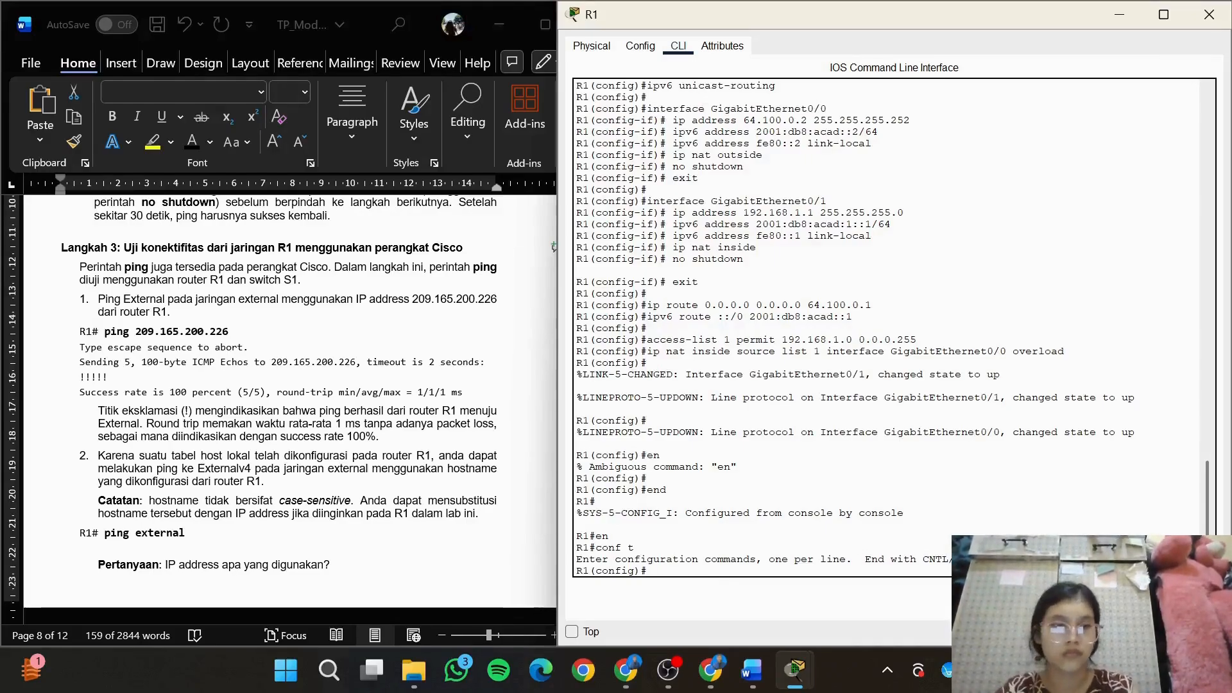
# Map the hostname Externalv4 to 209.165.200.226 on R1 and try to ping that address from global configuration mode
pyautogui.write('ip host Externalv4 209.165.200.226')
pyautogui.press('Return')
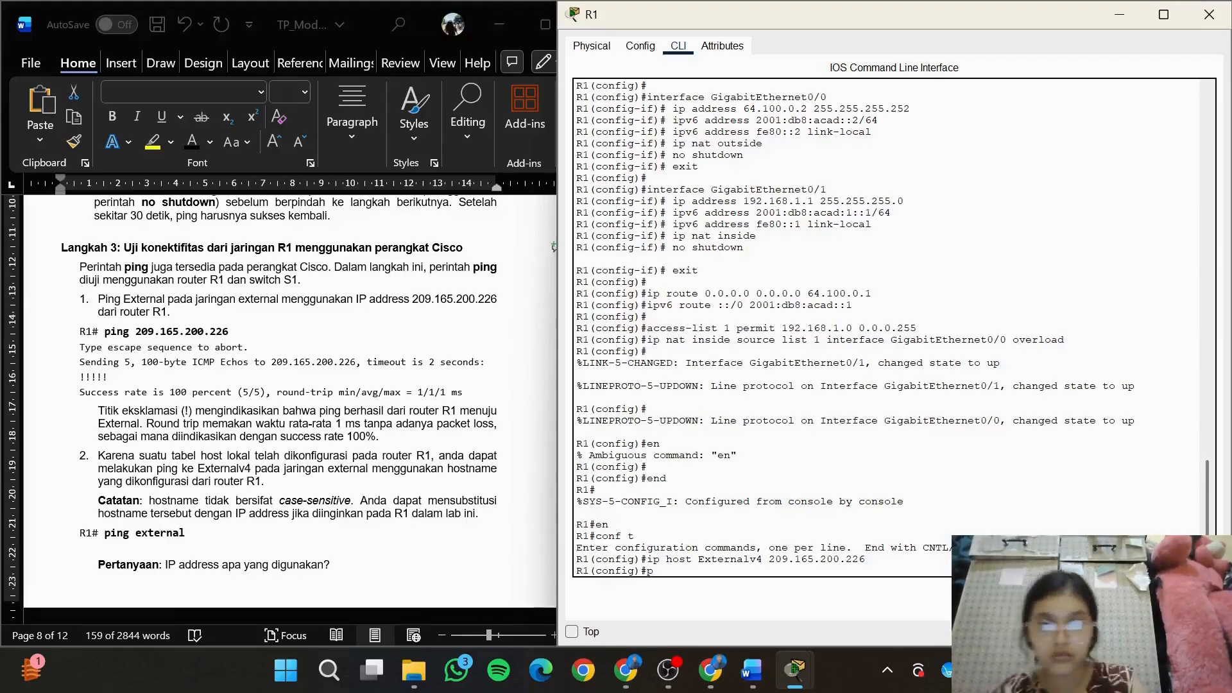
pyautogui.write('g 209')
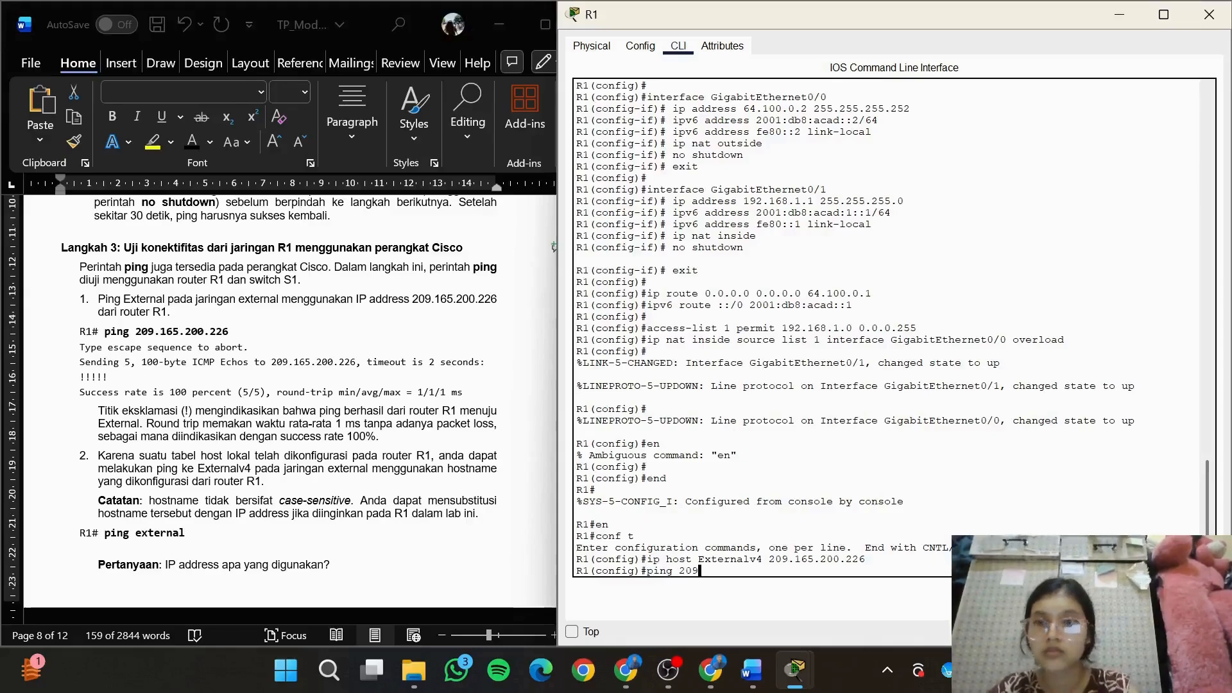
pyautogui.write('.165.20')
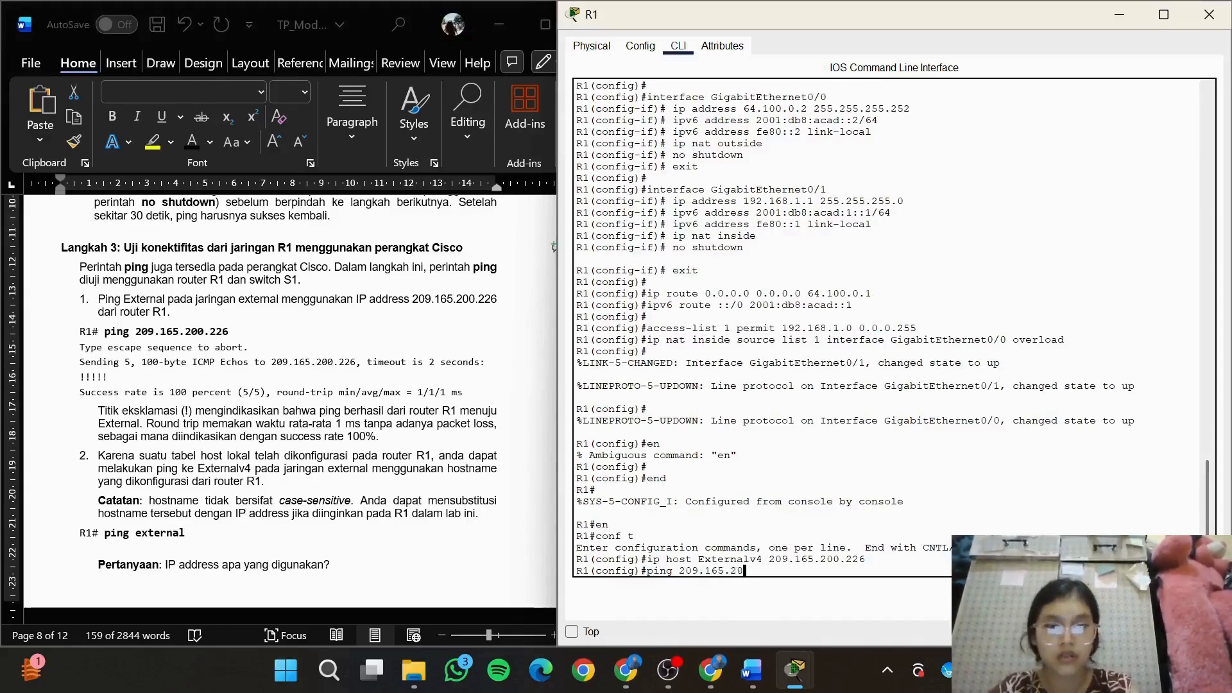
pyautogui.write('0.226')
pyautogui.press('Return')
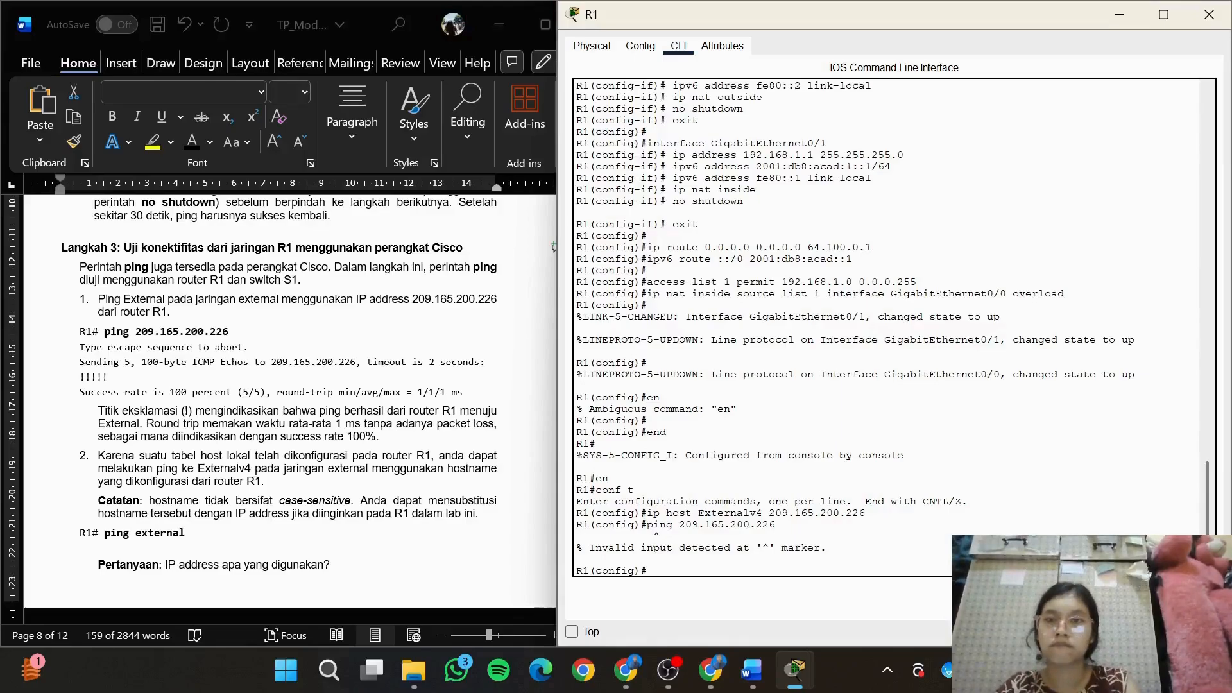
# Leave R1's global configuration mode and ping 209.165.200.226 from privileged EXEC mode
pyautogui.write('en')
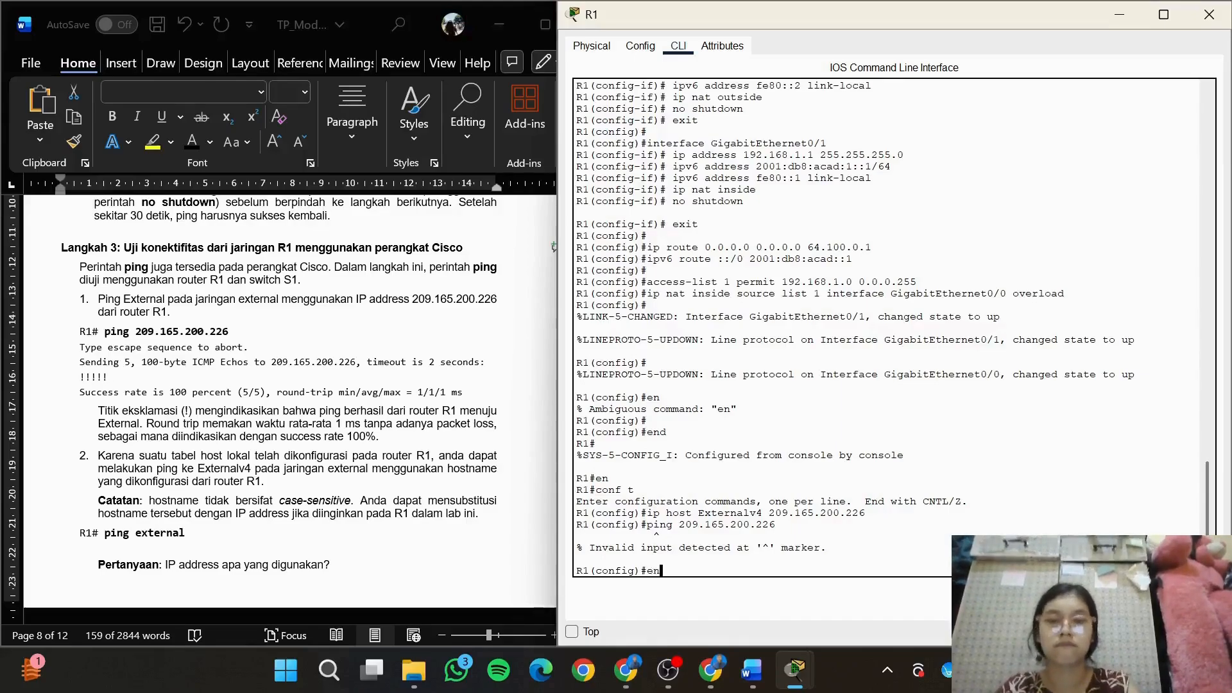
pyautogui.press('Return')
pyautogui.write('end')
pyautogui.press('Return')
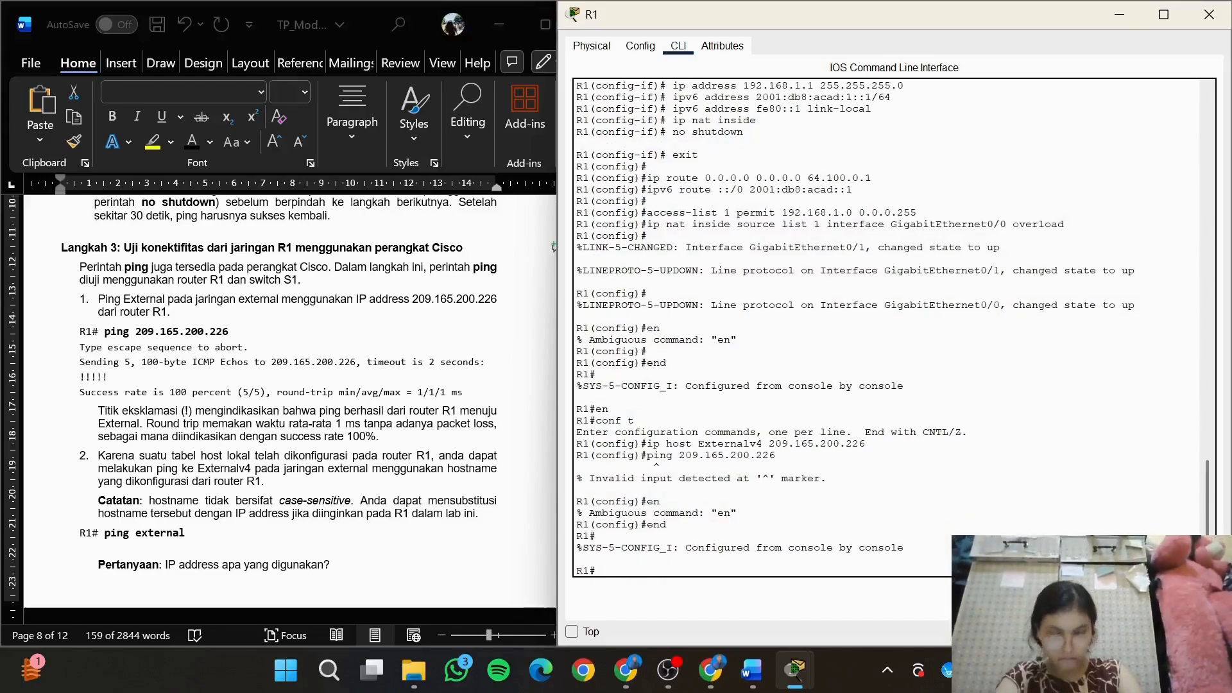
pyautogui.write('ping')
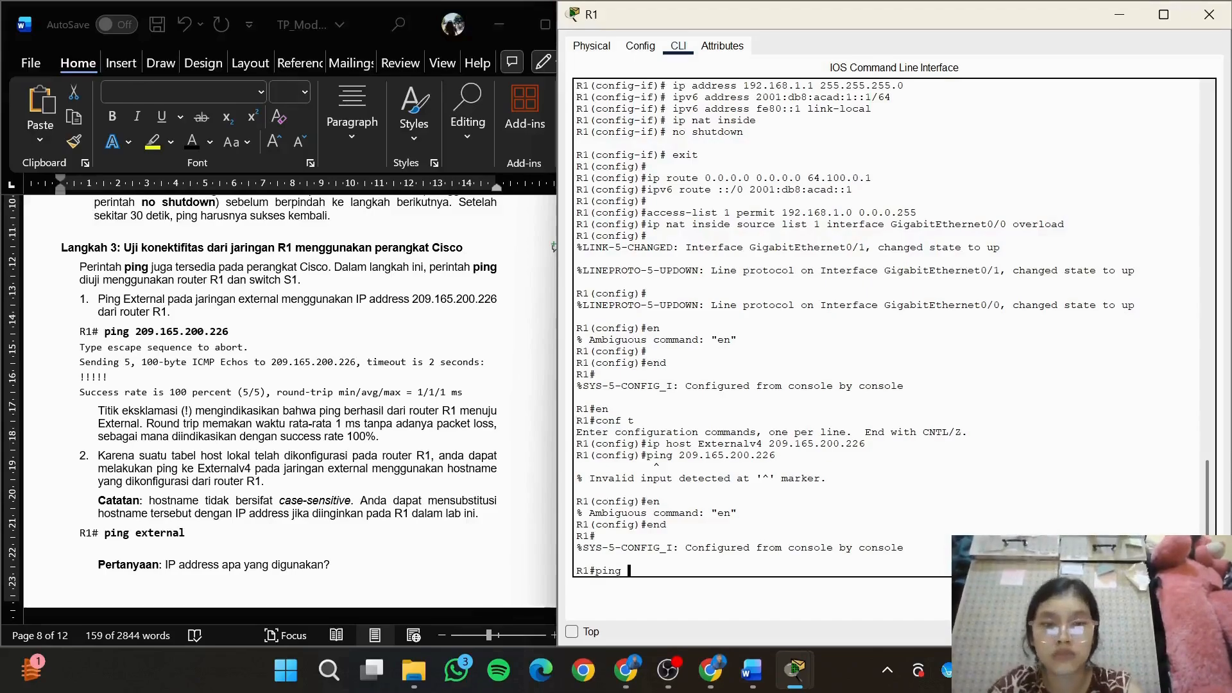
pyautogui.write(' 209.1')
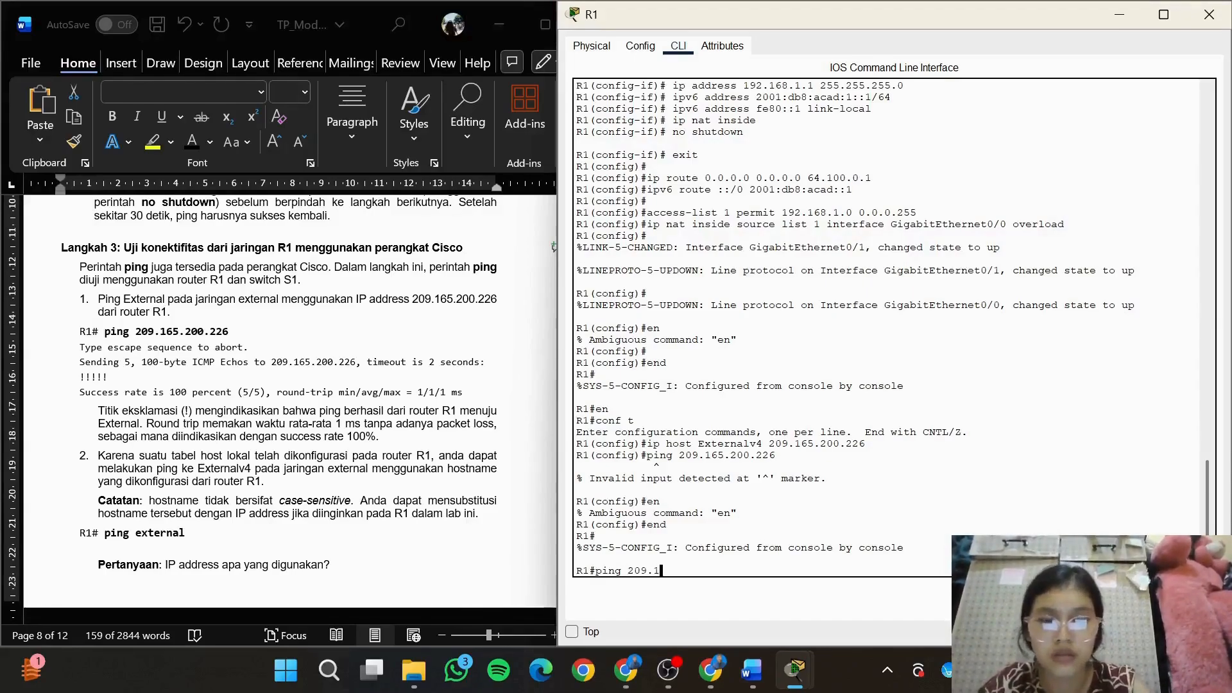
pyautogui.write('65.200')
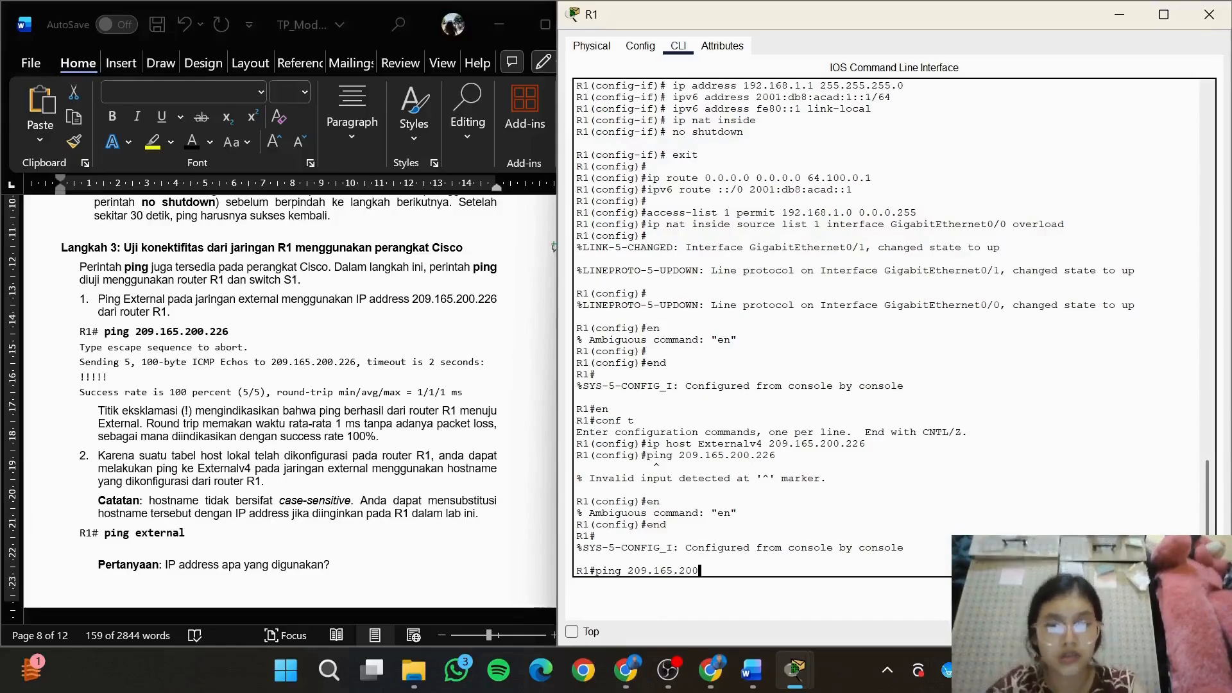
pyautogui.write('.226')
pyautogui.press('Return')
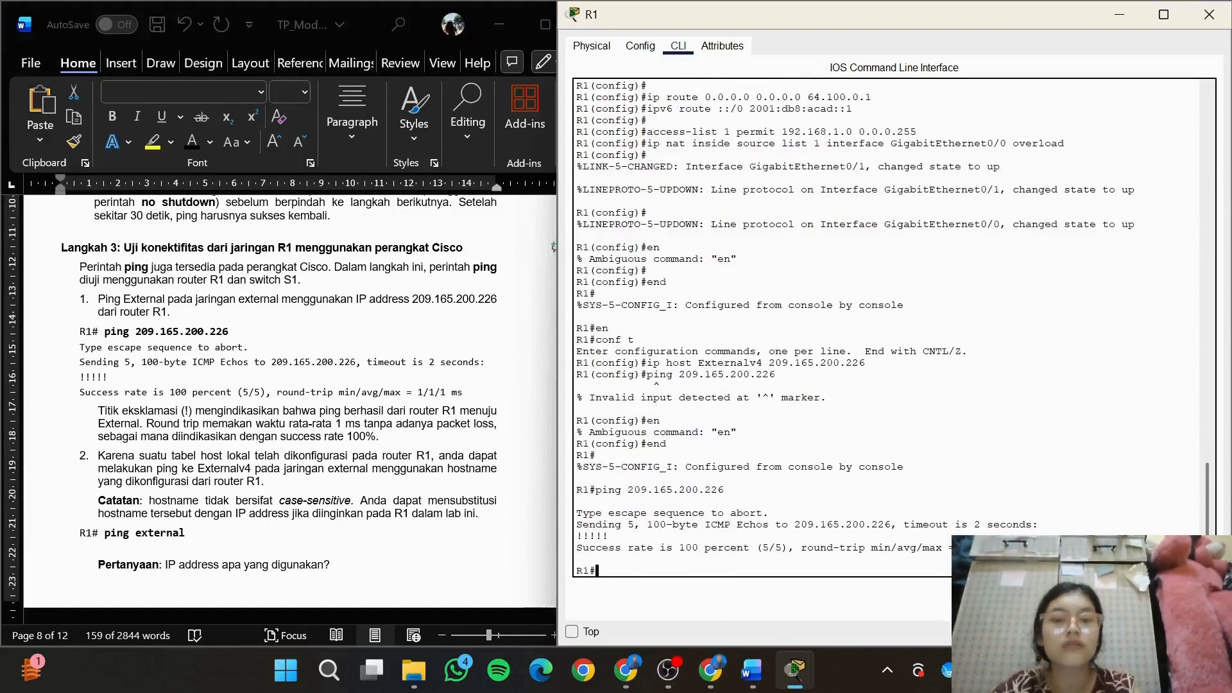
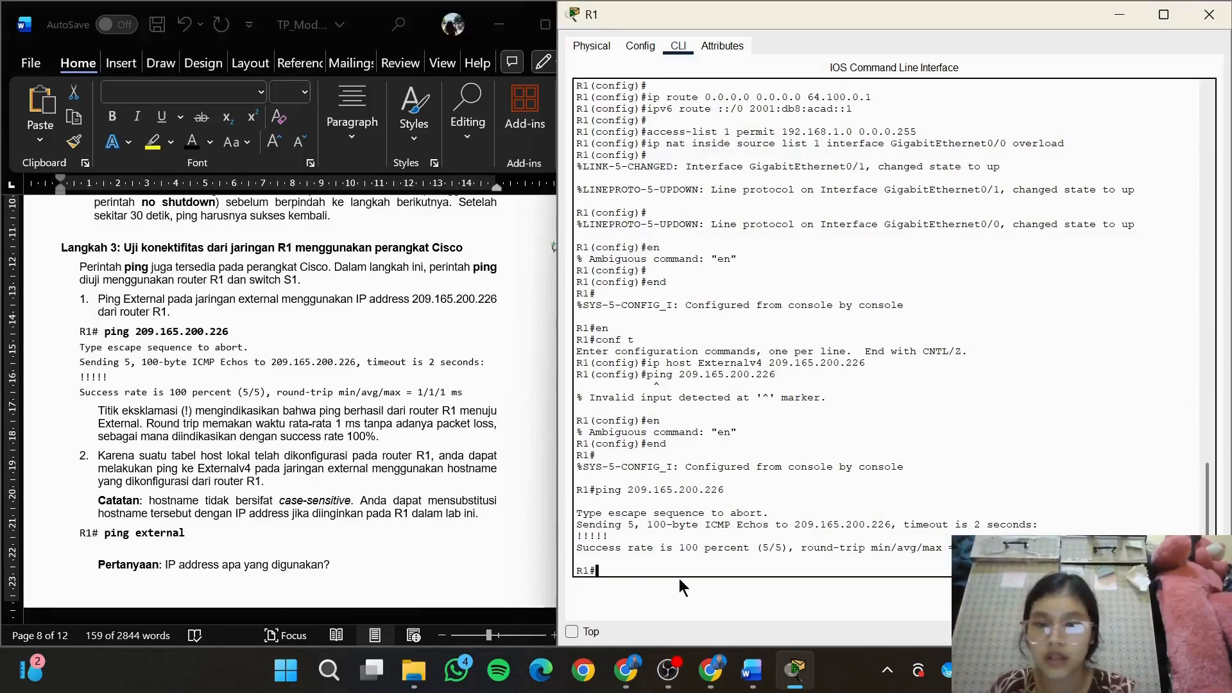
# Ping the hostname external from R1's privileged EXEC mode and reread the module's hostname instructions
pyautogui.write('ping external')
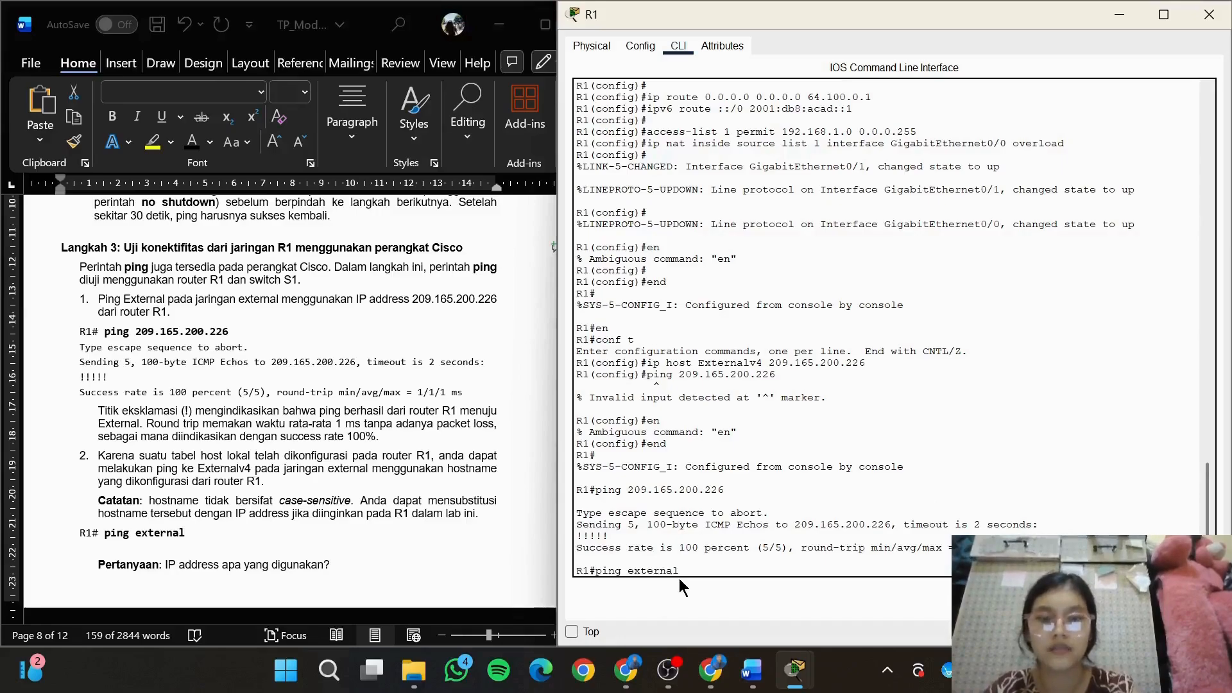
pyautogui.press('Return')
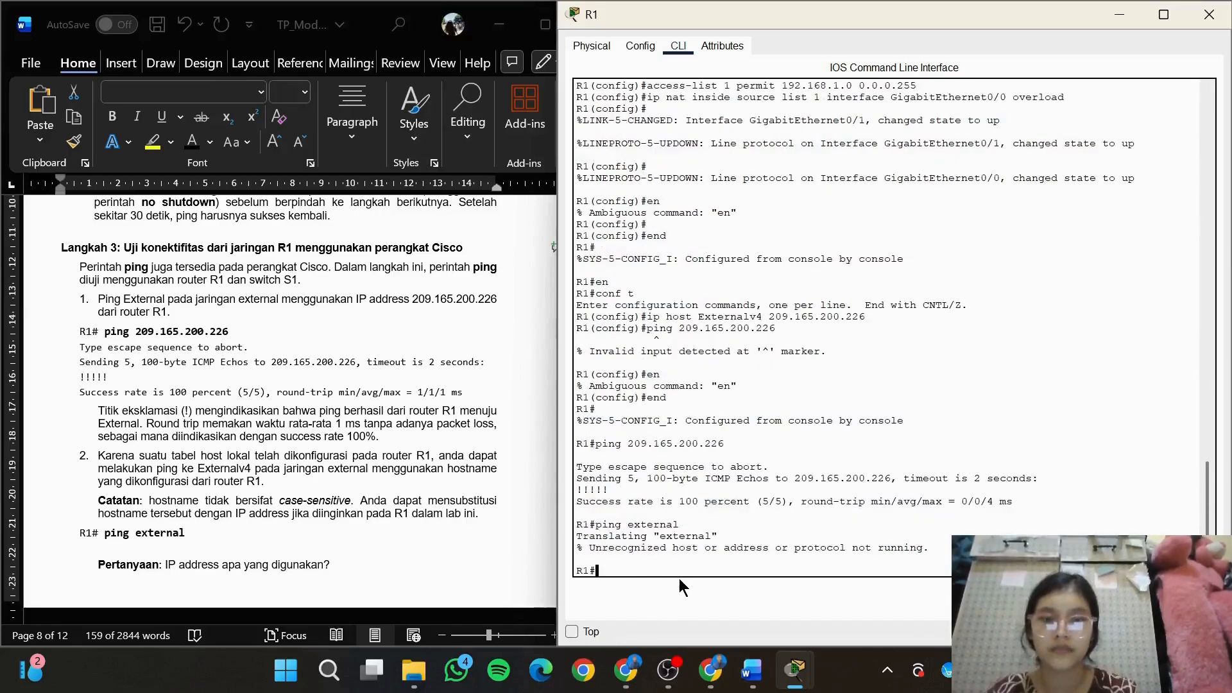
pyautogui.click(457, 481)
pyautogui.click(504, 499)
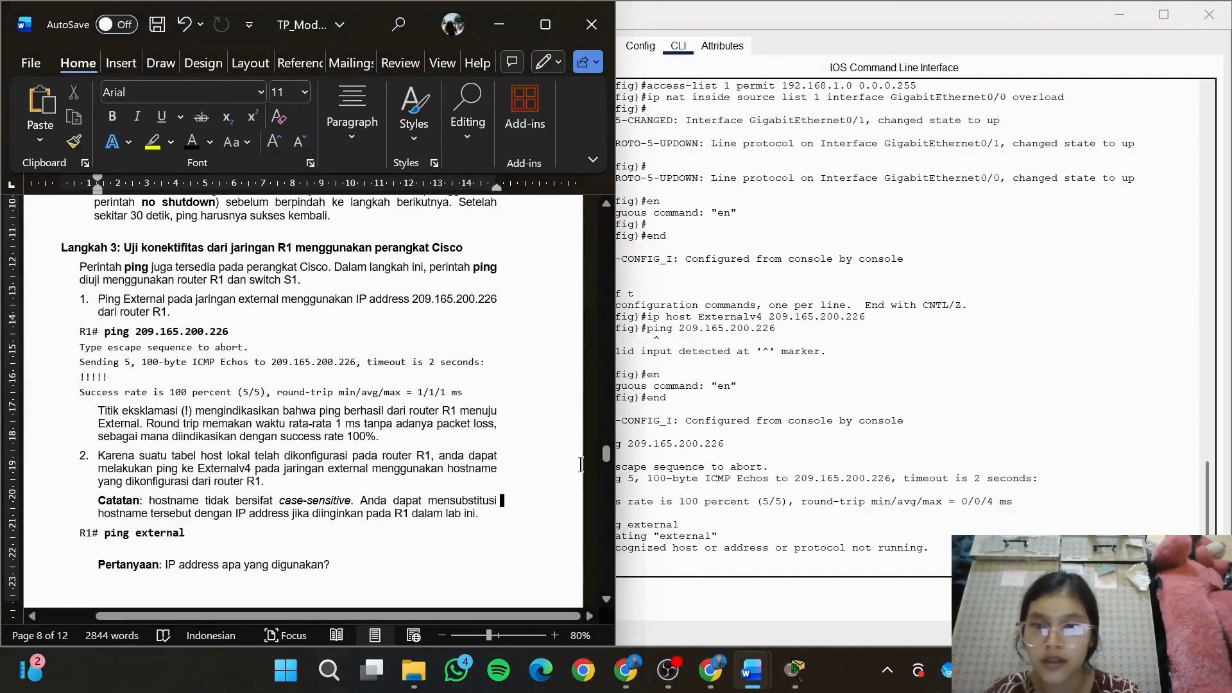
pyautogui.moveTo(603, 456); pyautogui.dragTo(606, 469)
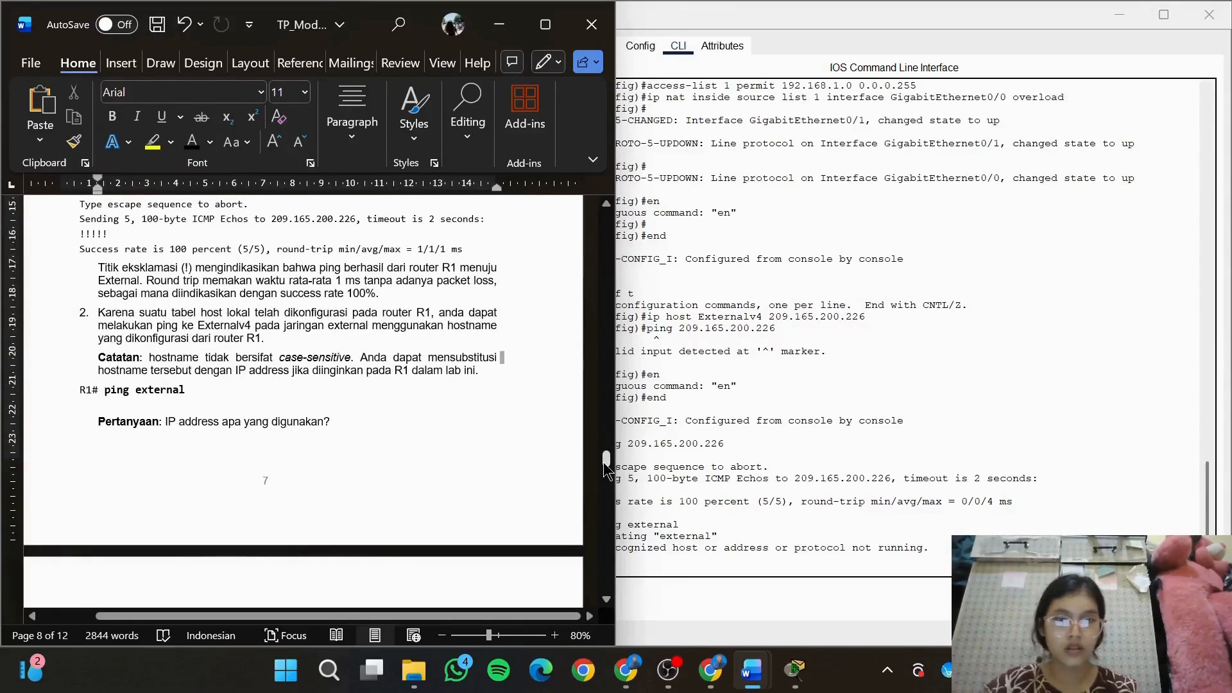
pyautogui.click(861, 571)
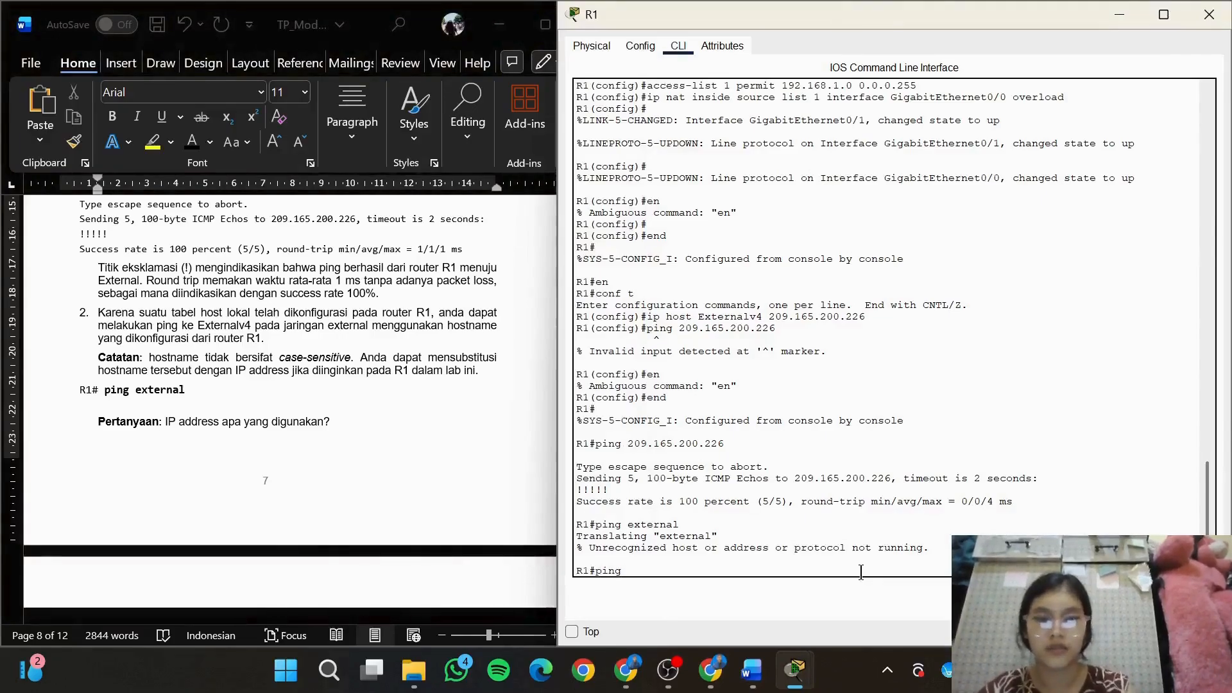
pyautogui.write('ping')
pyautogui.press('Return')
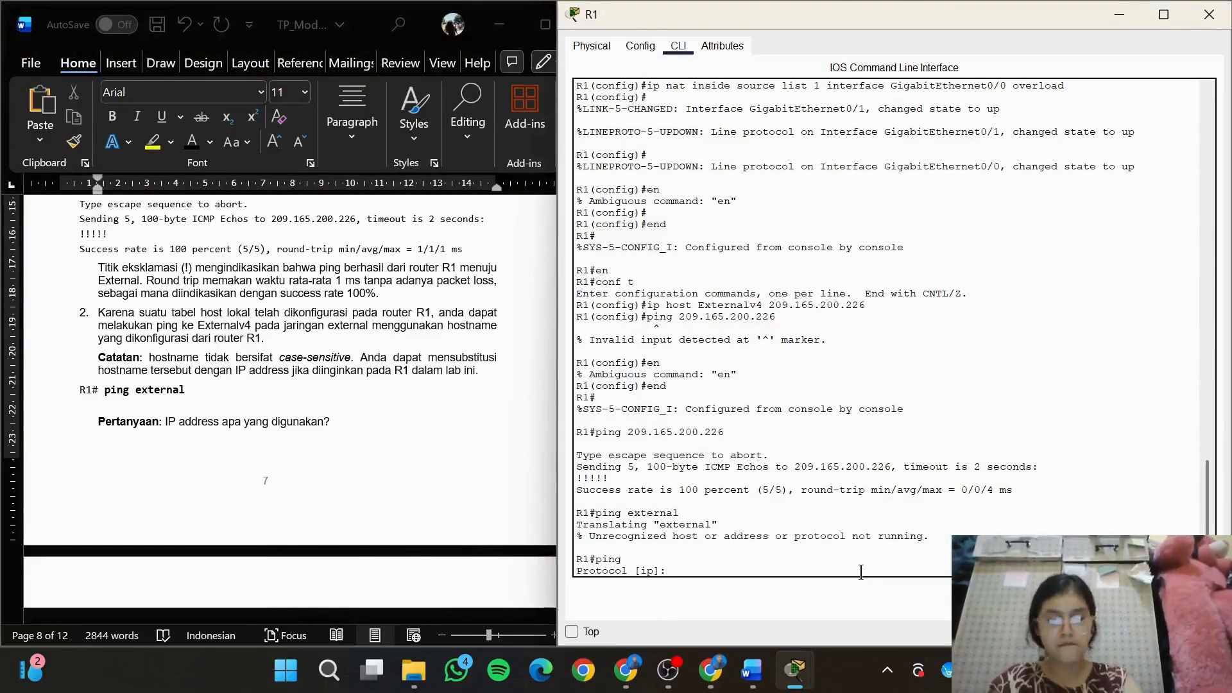
pyautogui.click(391, 403)
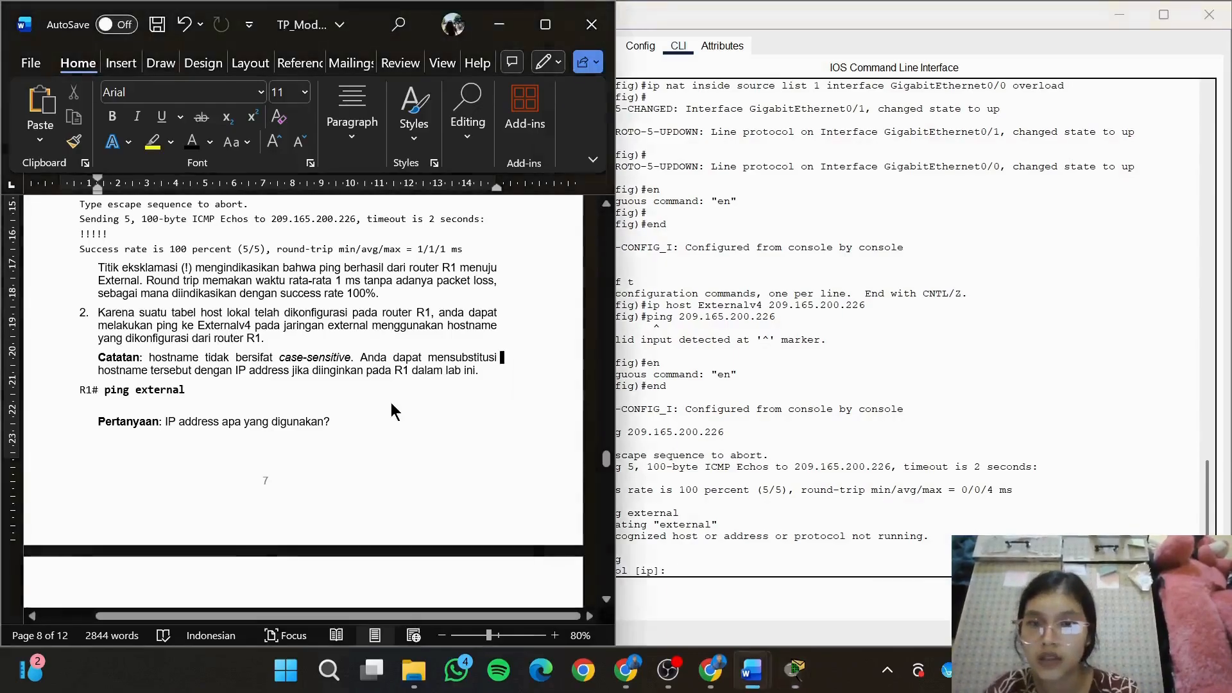
pyautogui.moveTo(607, 460); pyautogui.dragTo(609, 472)
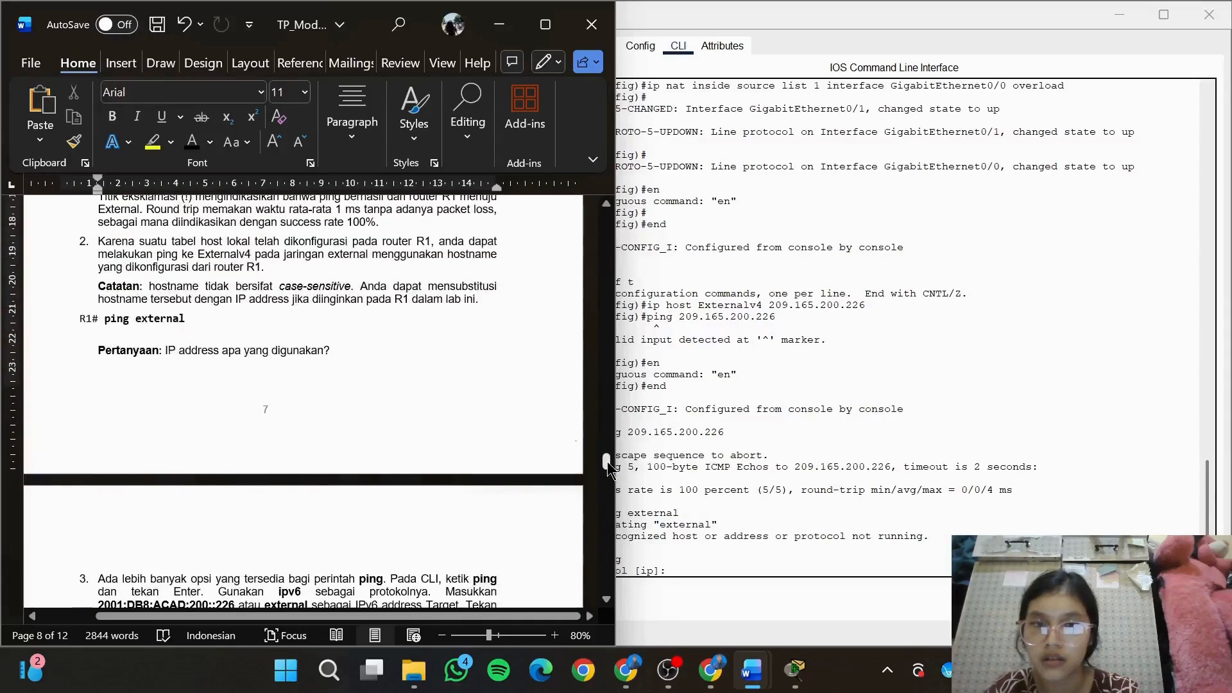
pyautogui.click(753, 553)
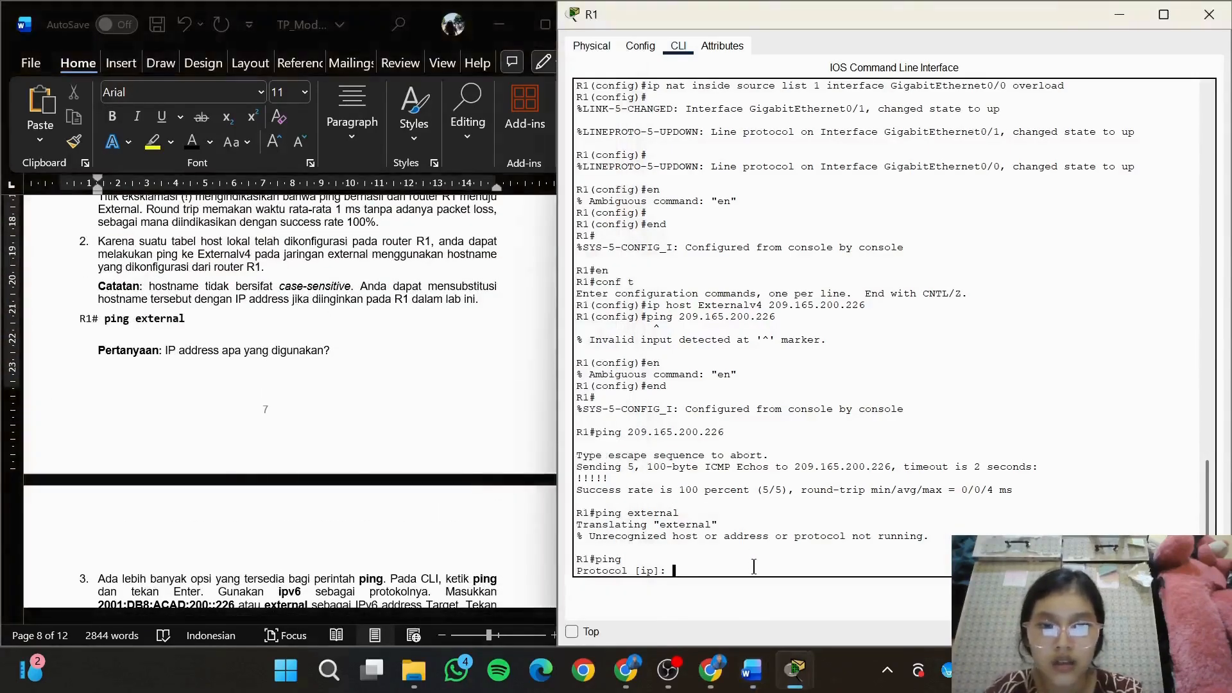
pyautogui.write('end')
pyautogui.press('Return')
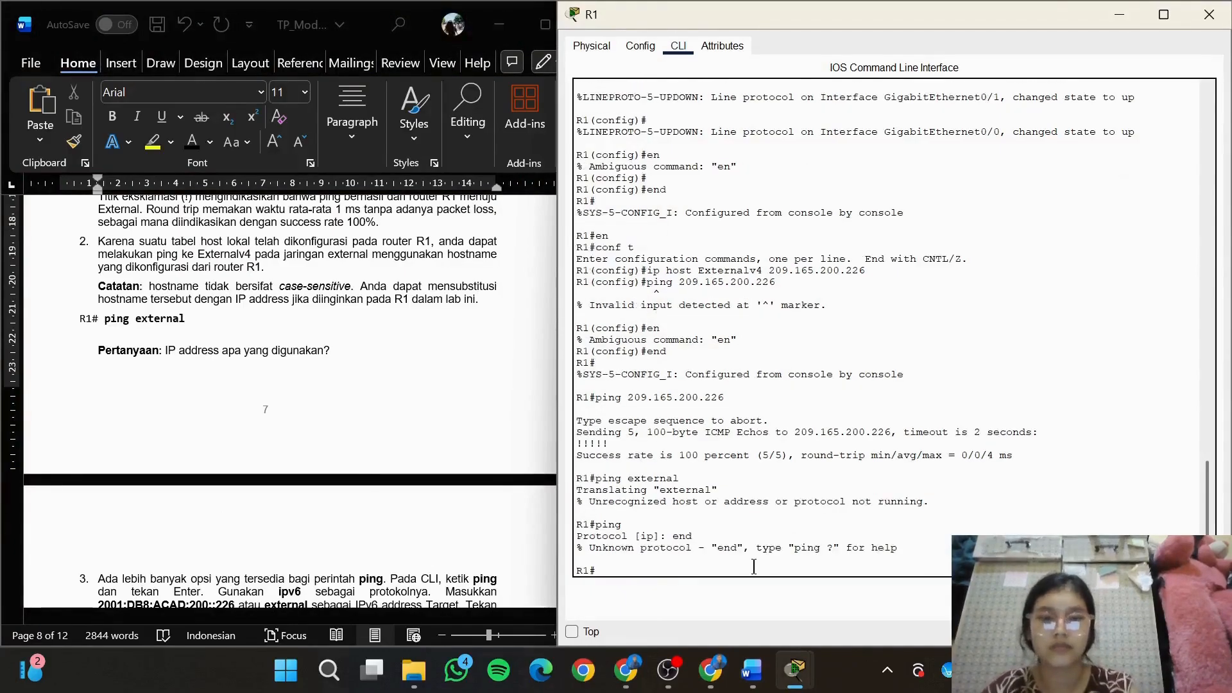
# Try to ping the hostname Ekksternalv4 from R1's privileged EXEC mode
pyautogui.write('pin')
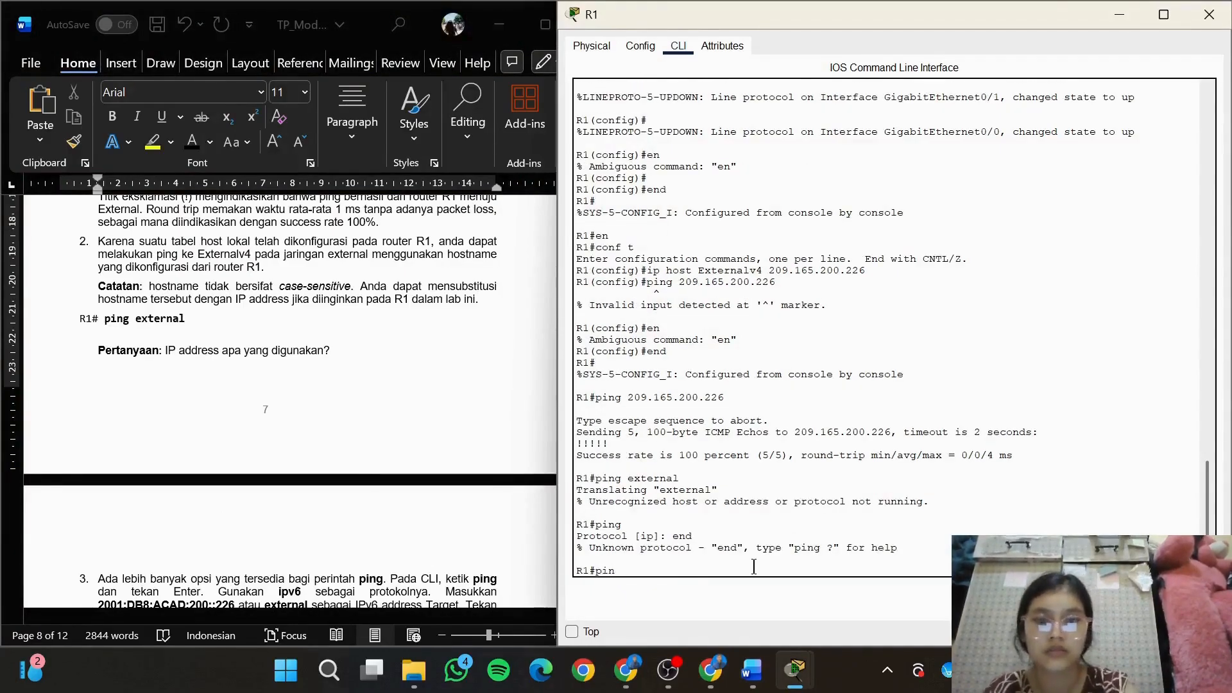
pyautogui.write('g external')
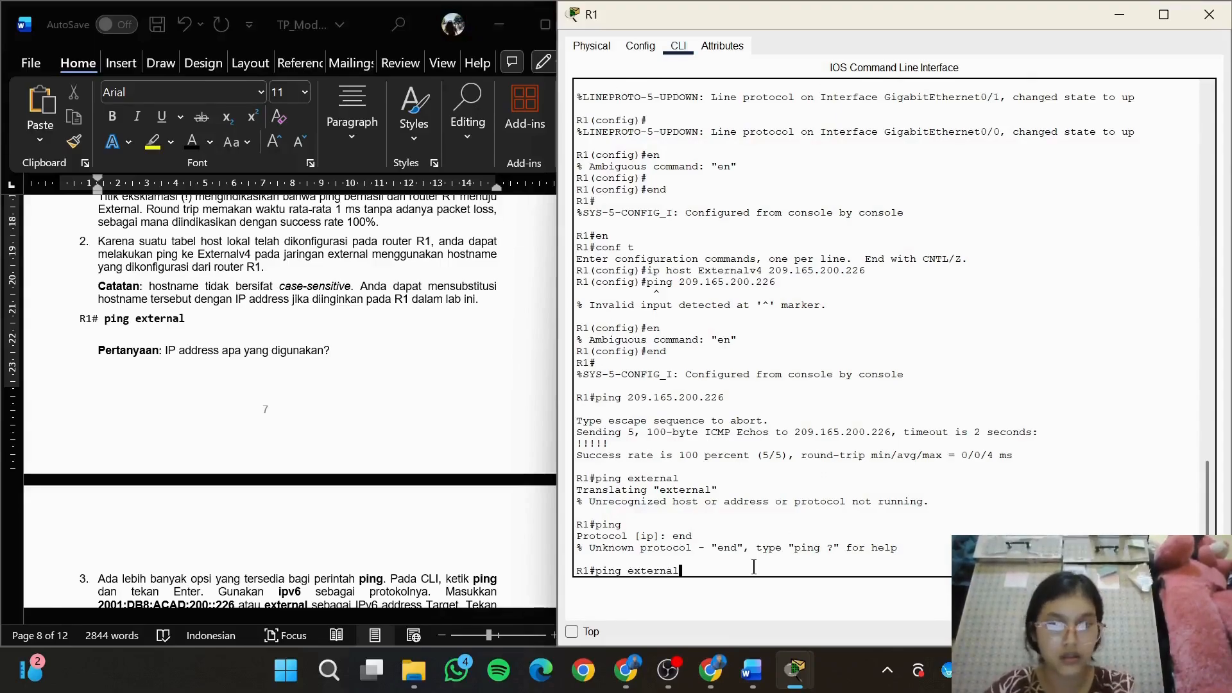
pyautogui.press('BackSpace')
pyautogui.press('BackSpace')
pyautogui.press('BackSpace')
pyautogui.press('BackSpace')
pyautogui.press('BackSpace')
pyautogui.press('BackSpace')
pyautogui.press('BackSpace')
pyautogui.write('Exter')
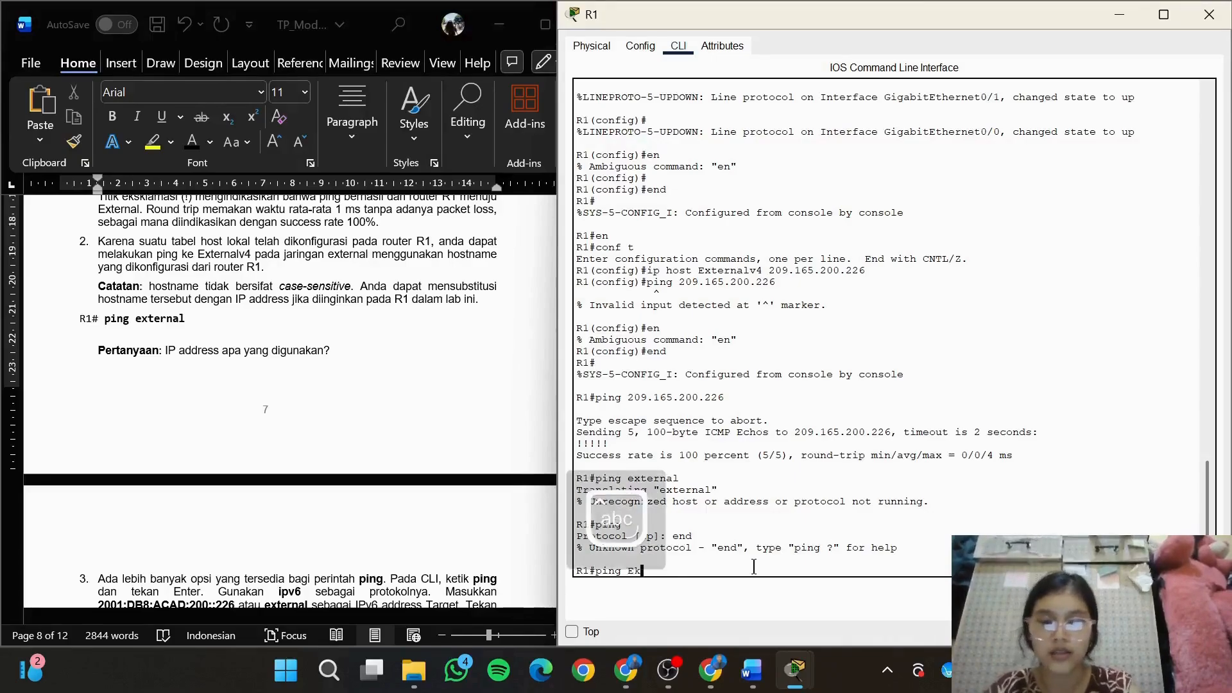
pyautogui.press('BackSpace')
pyautogui.write('kster')
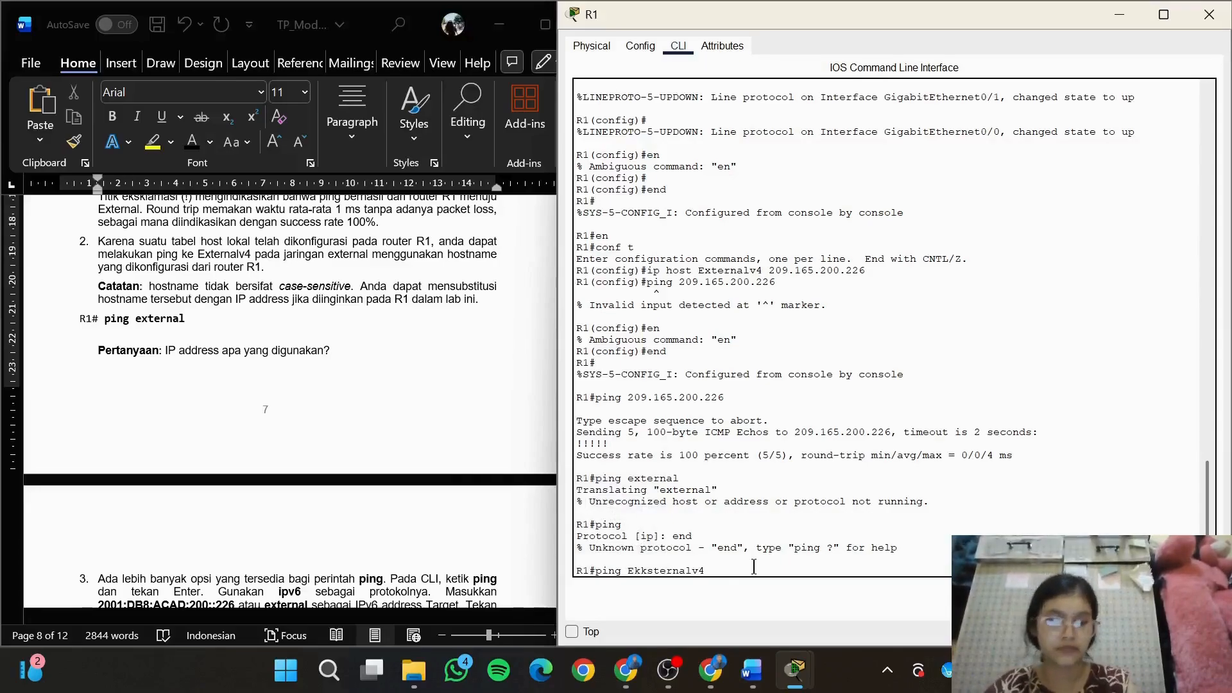
pyautogui.write('nalv4')
pyautogui.press('Return')
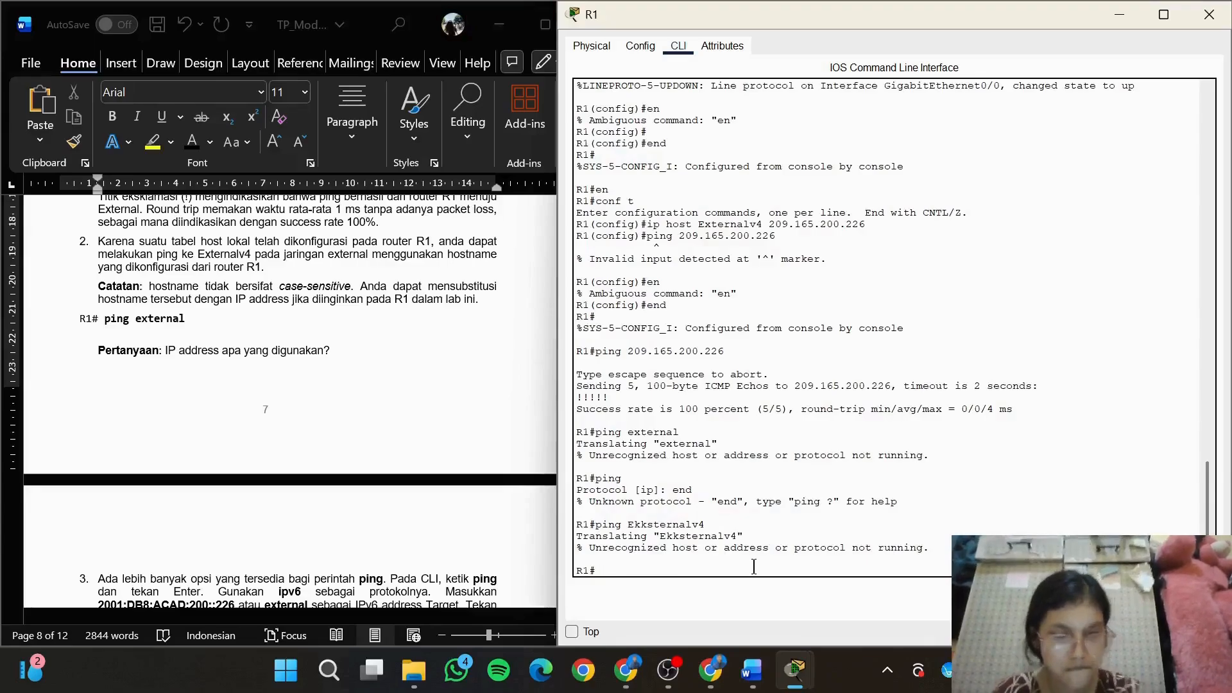
# Start an extended ping on R1 with protocol ipv6 and target address 2001:db8:acad:200::226
pyautogui.write('ping')
pyautogui.press('Return')
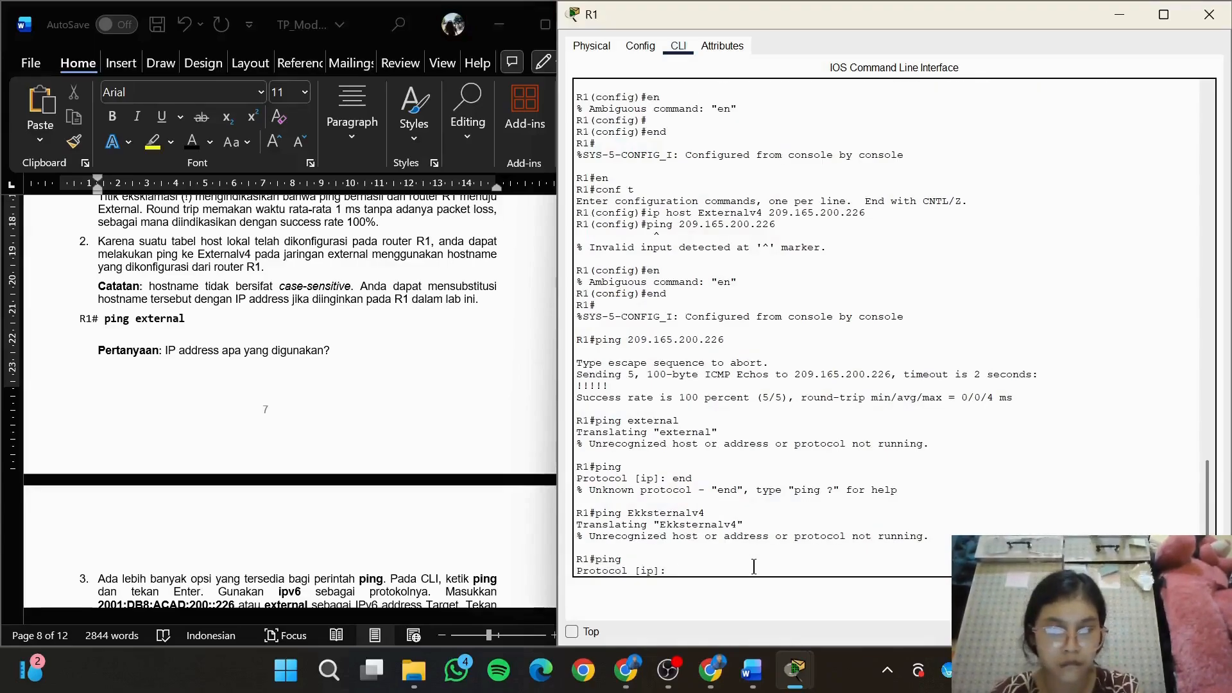
pyautogui.write('ipv6')
pyautogui.press('Return')
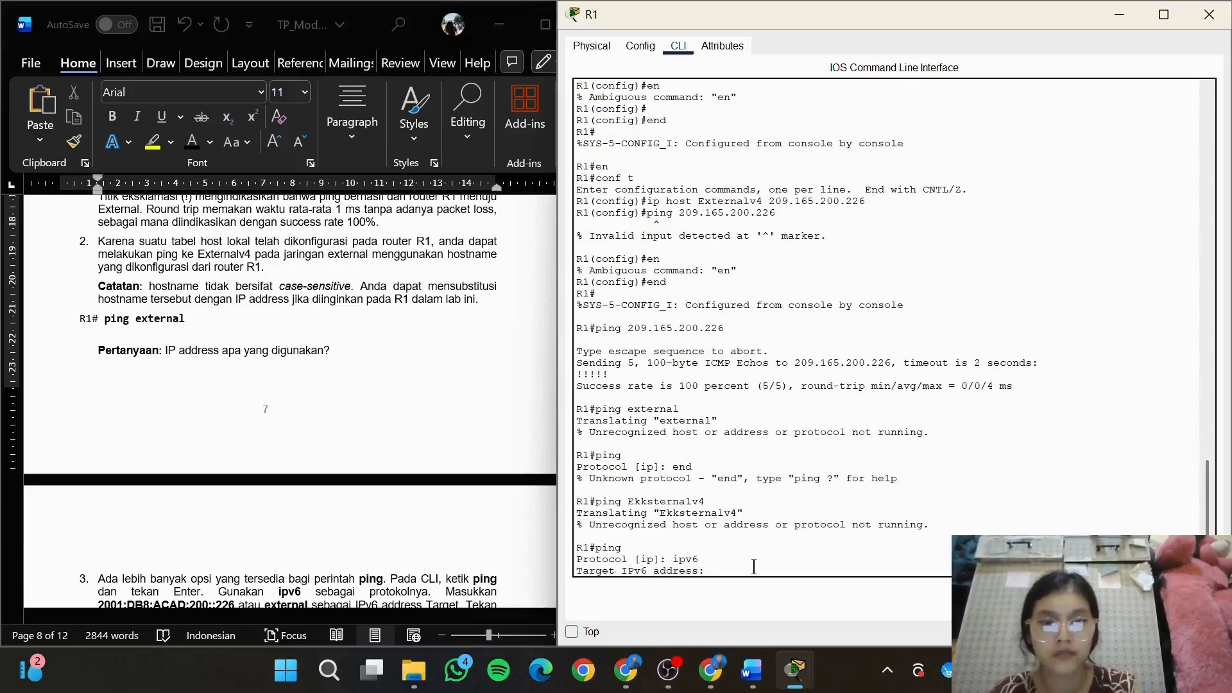
pyautogui.write('2001:db')
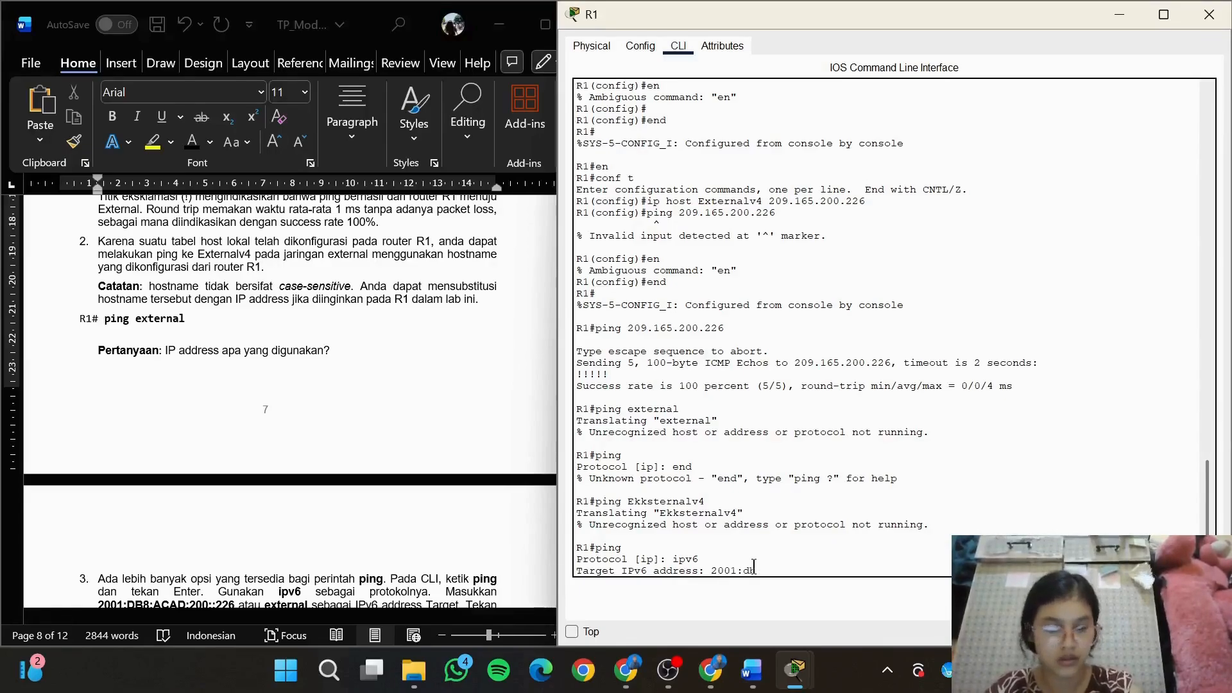
pyautogui.write('acad:200::226')
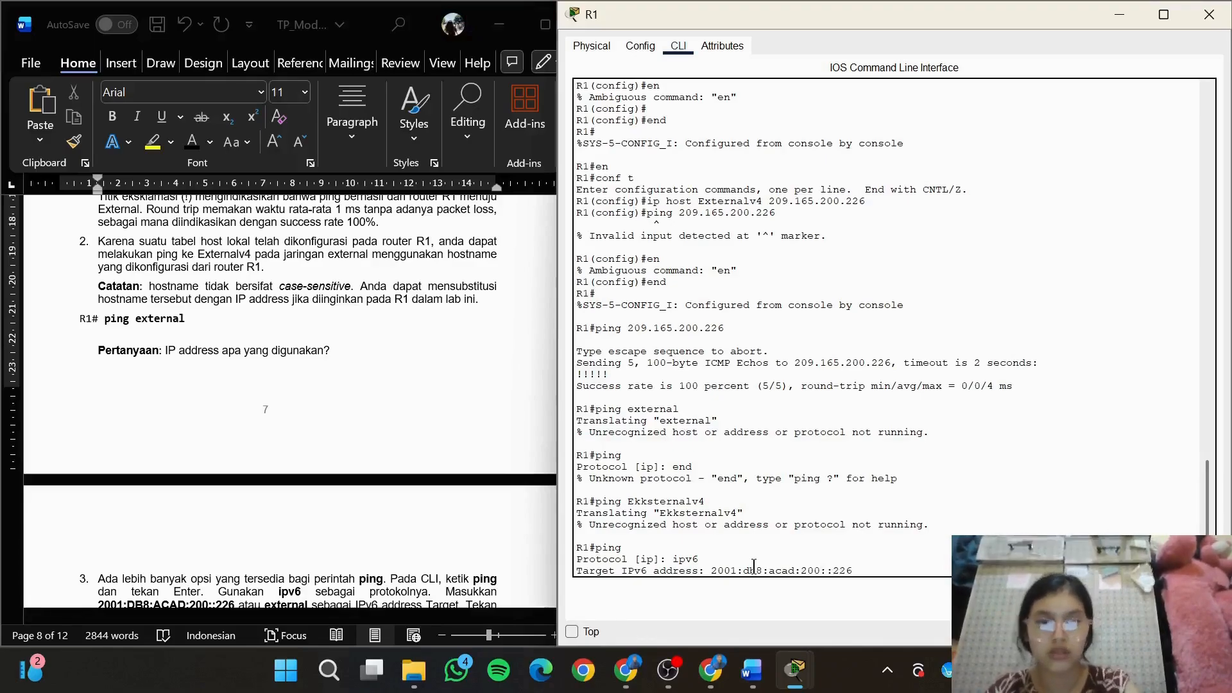
pyautogui.press('Return')
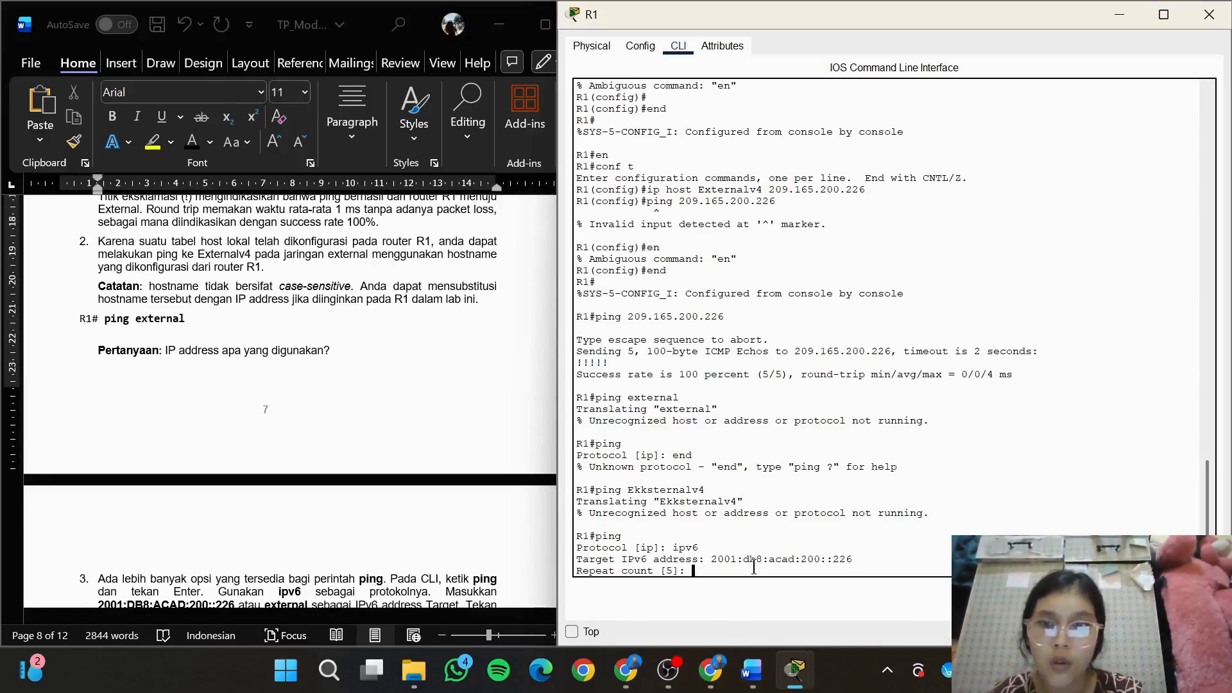
# Try "end" and "exit" as the repeat count, and run the IPv6 ping with the default values for all remaining options
pyautogui.scroll(-10, 475, 494)
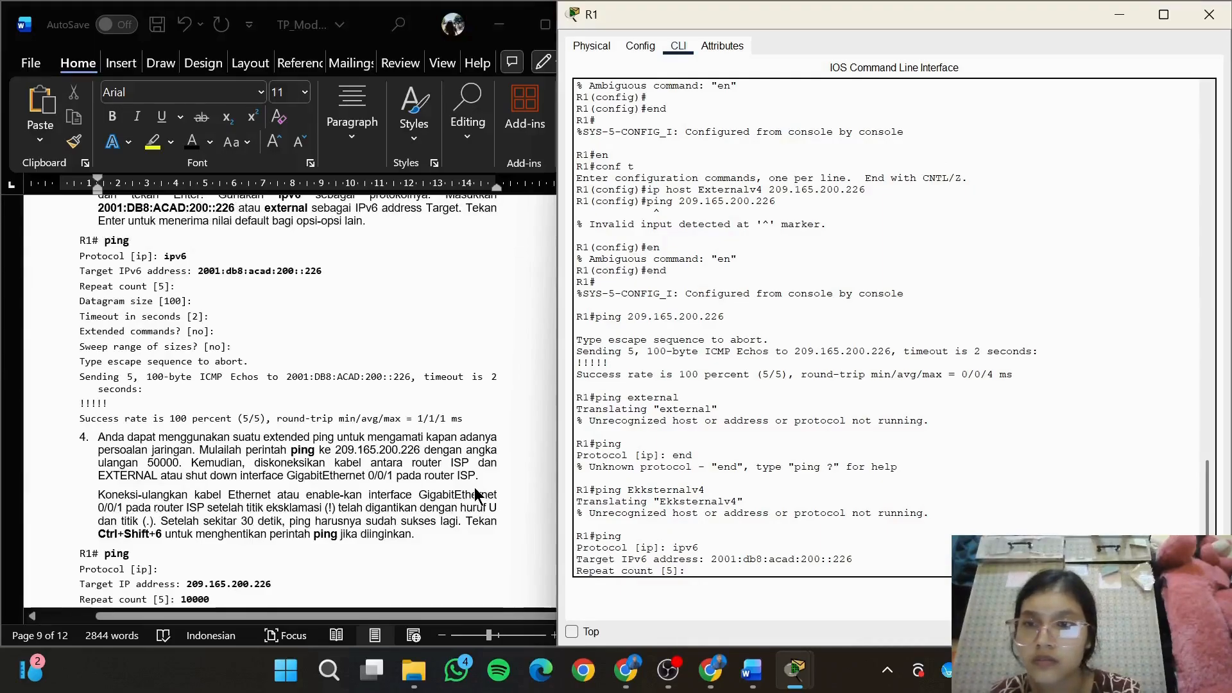
pyautogui.write('end')
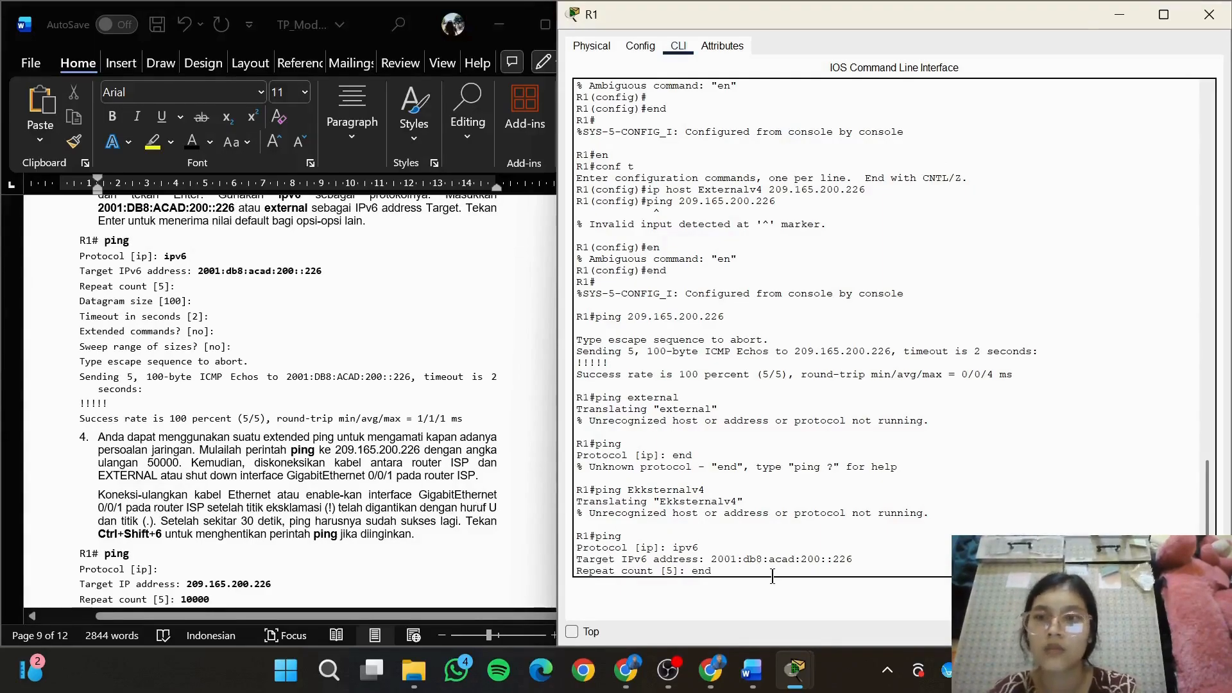
pyautogui.press('Return')
pyautogui.write('e')
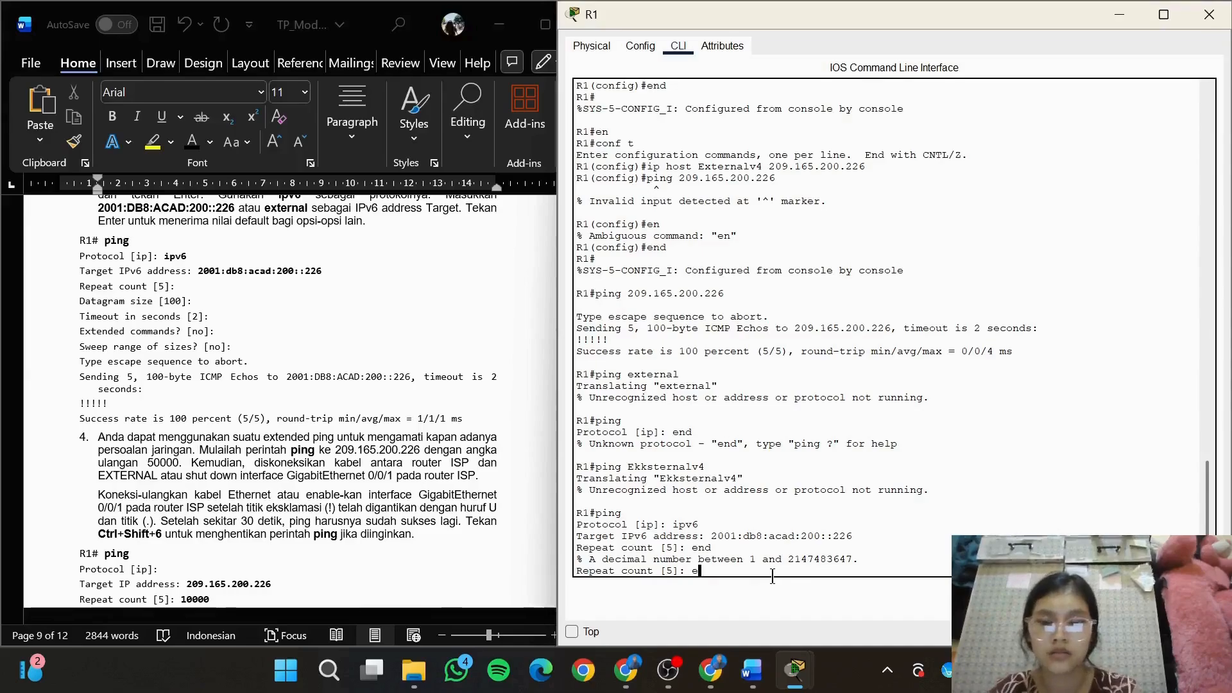
pyautogui.write('xit')
pyautogui.press('Return')
pyautogui.press('Return')
pyautogui.press('Return')
pyautogui.press('Return')
pyautogui.press('Return')
pyautogui.press('Return')
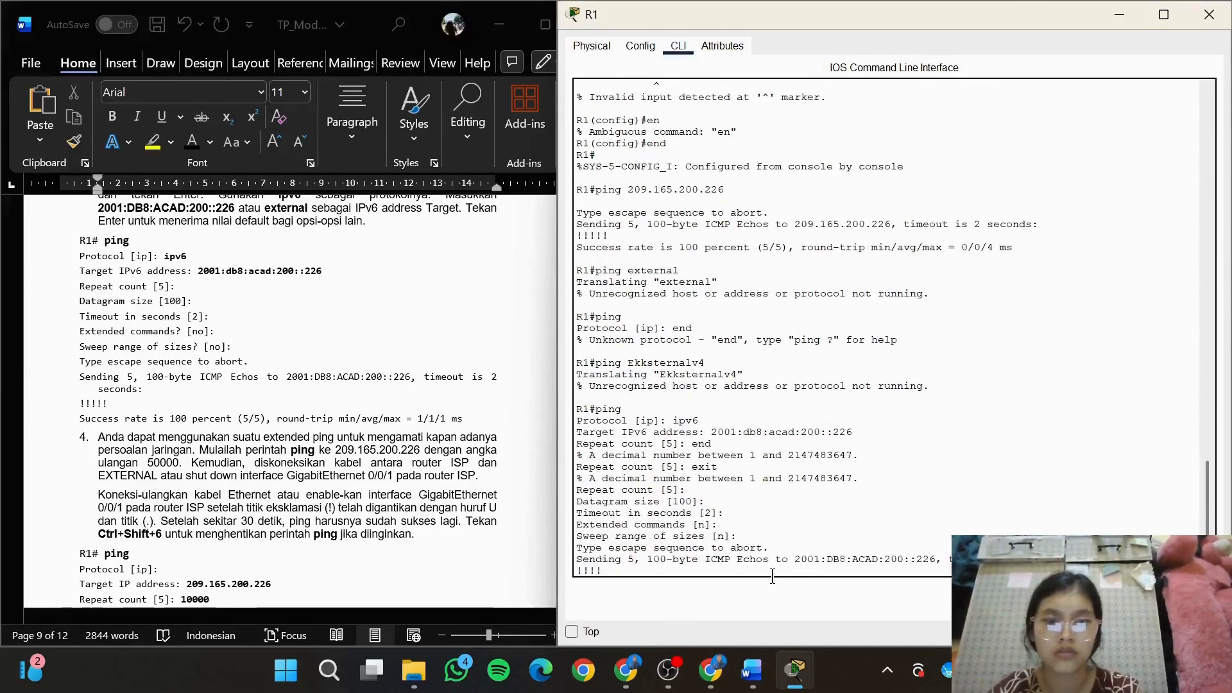
# Return to item 2 in the module and repeat the pings to 209.165.200.226 and the hostname external from R1
pyautogui.click(438, 384)
pyautogui.moveTo(610, 478); pyautogui.dragTo(610, 467)
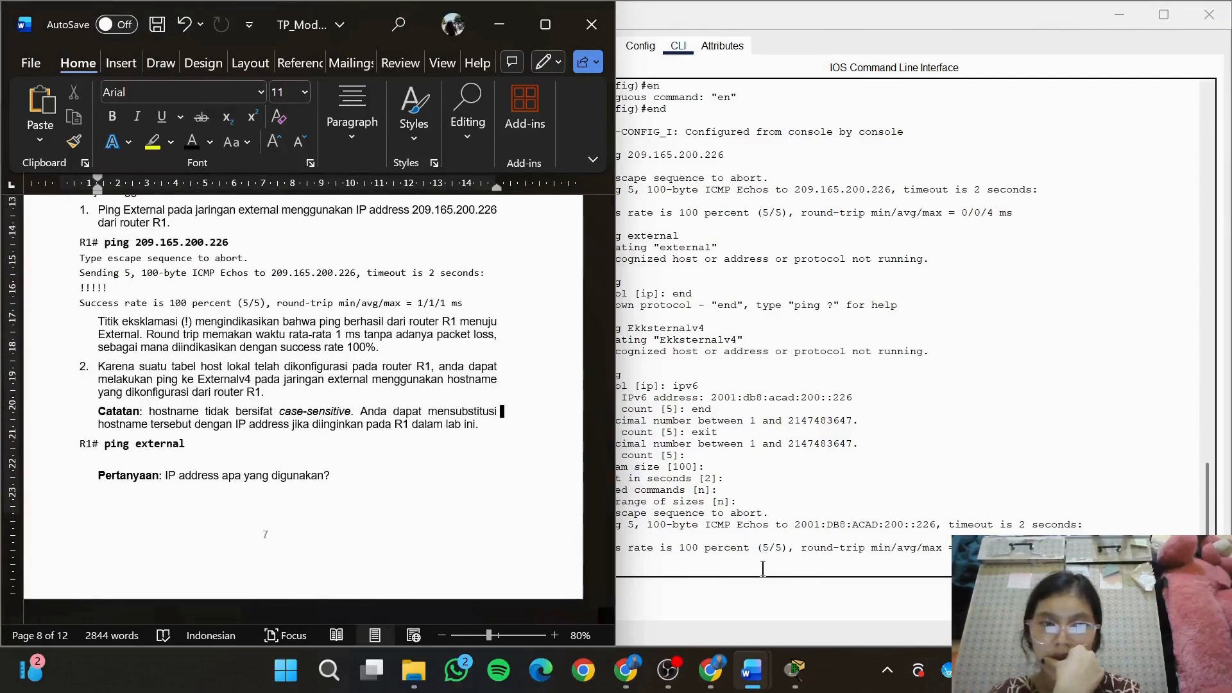
pyautogui.click(763, 569)
pyautogui.write('ping')
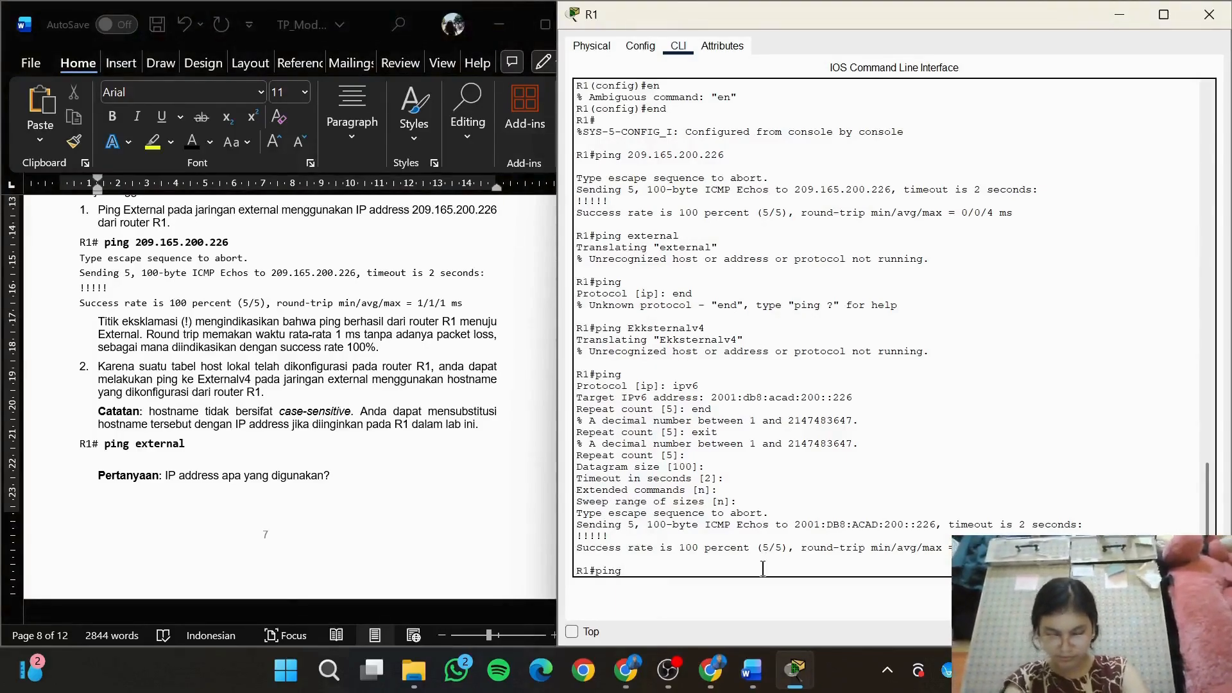
pyautogui.write(' 209')
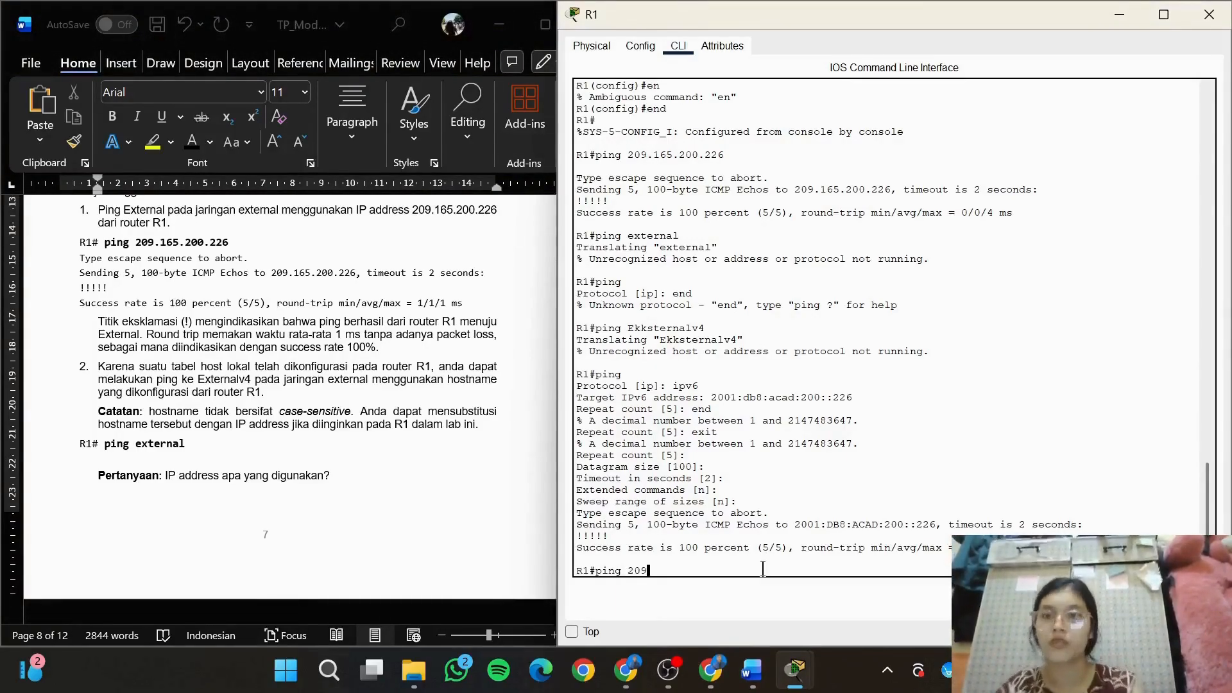
pyautogui.write('/')
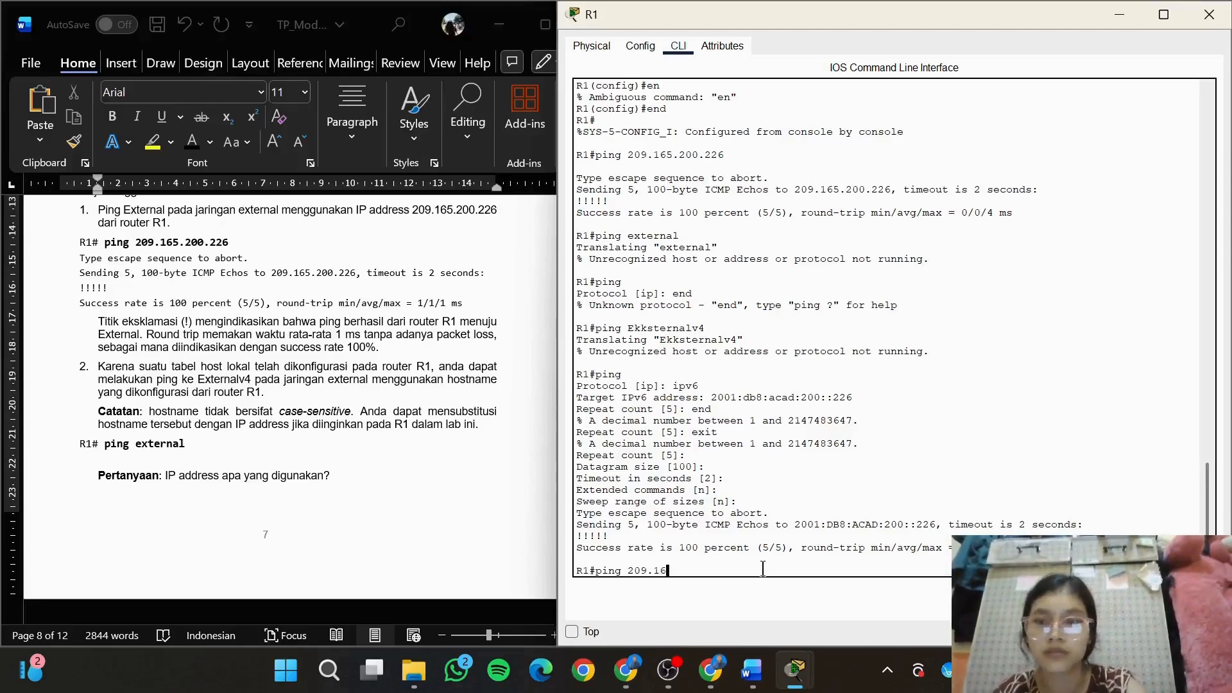
pyautogui.write('.165.200.226')
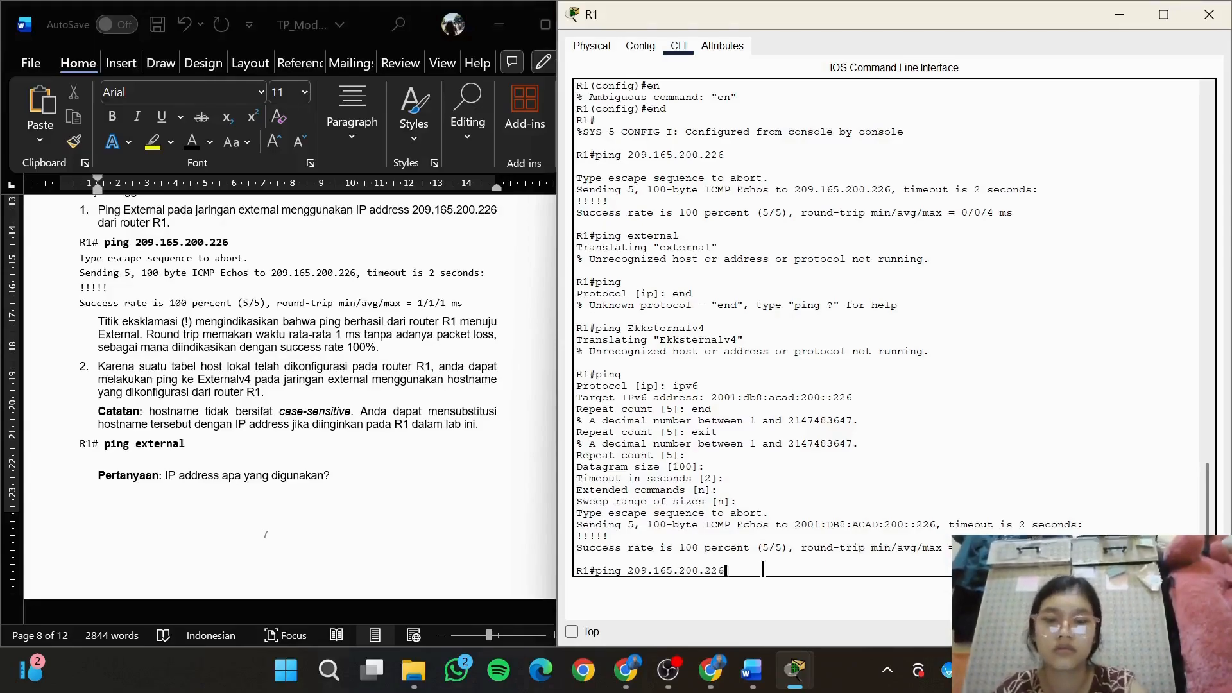
pyautogui.press('Return')
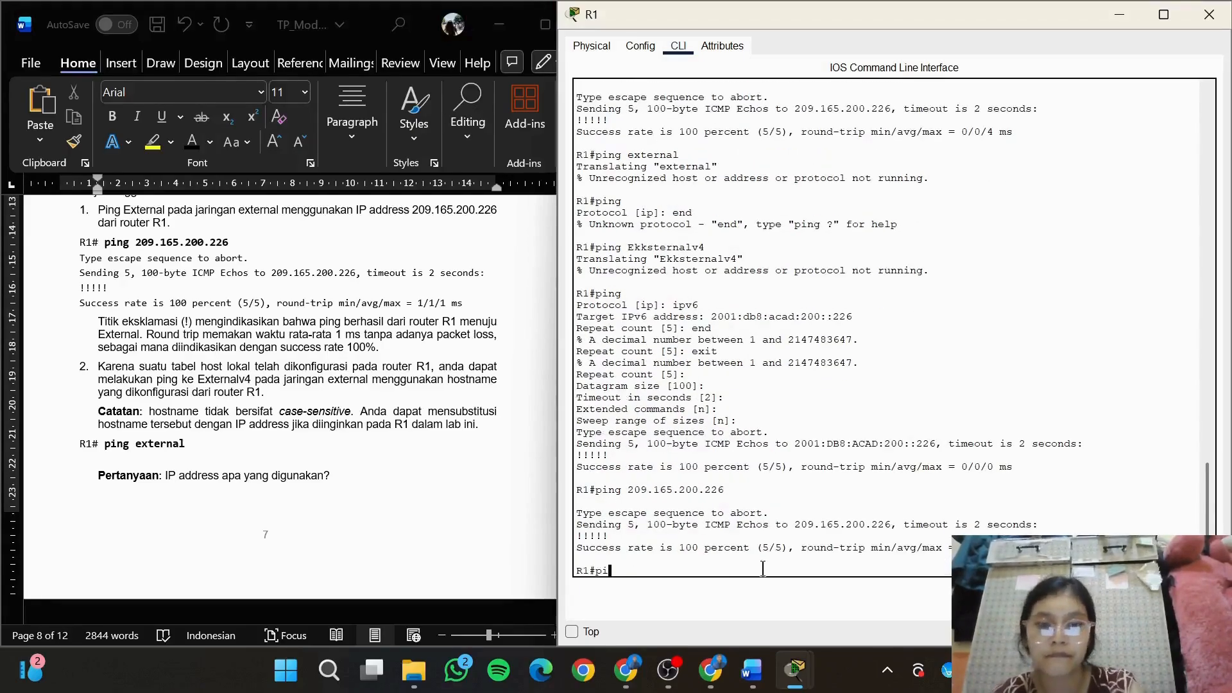
pyautogui.write('ping external')
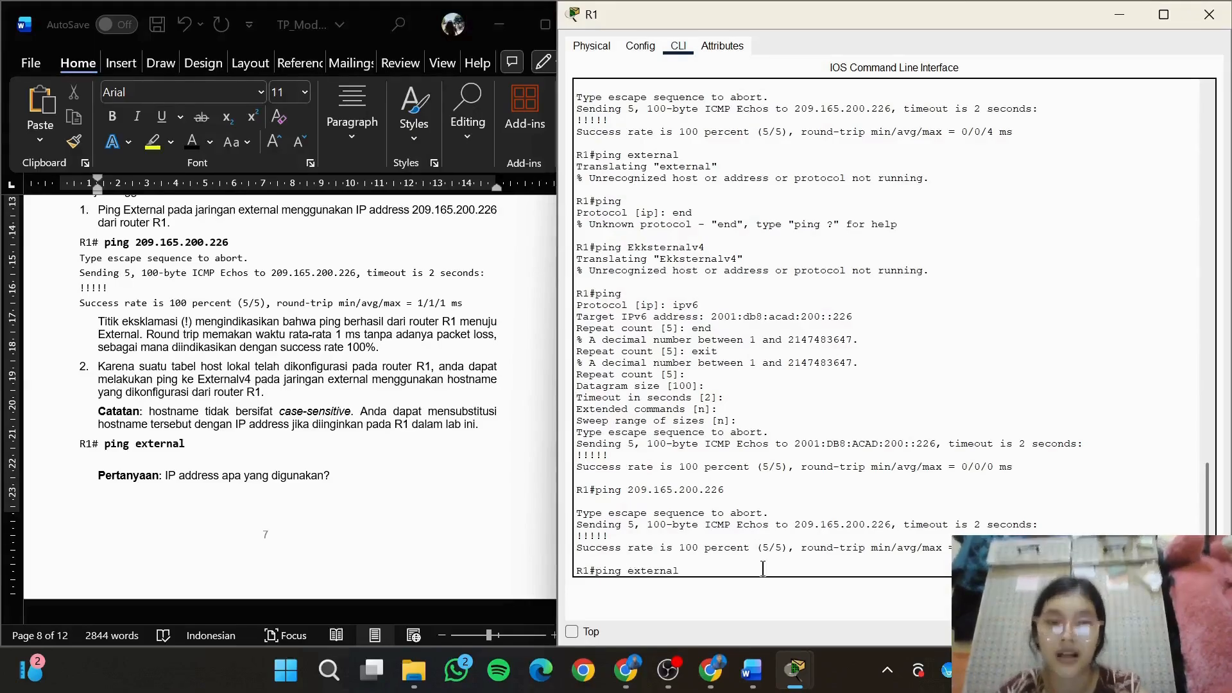
pyautogui.press('Return')
# Try the entry "pingExternalv4" at R1's privileged EXEC prompt
pyautogui.write('ping')
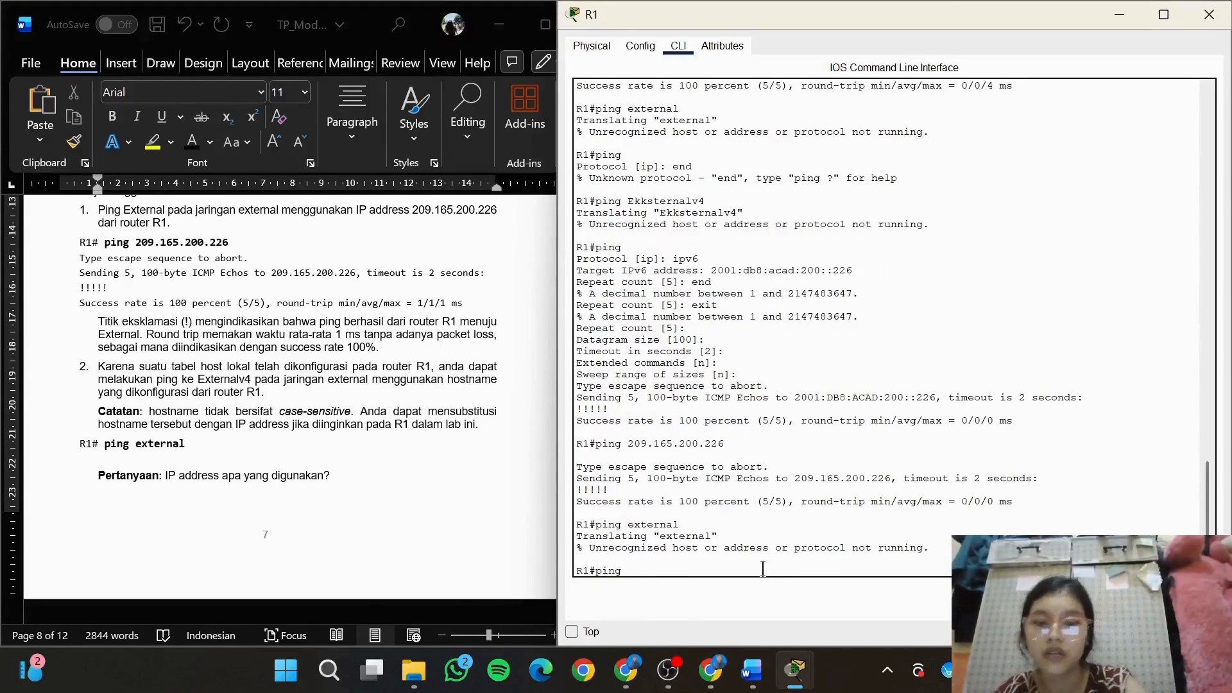
pyautogui.write('Externalv')
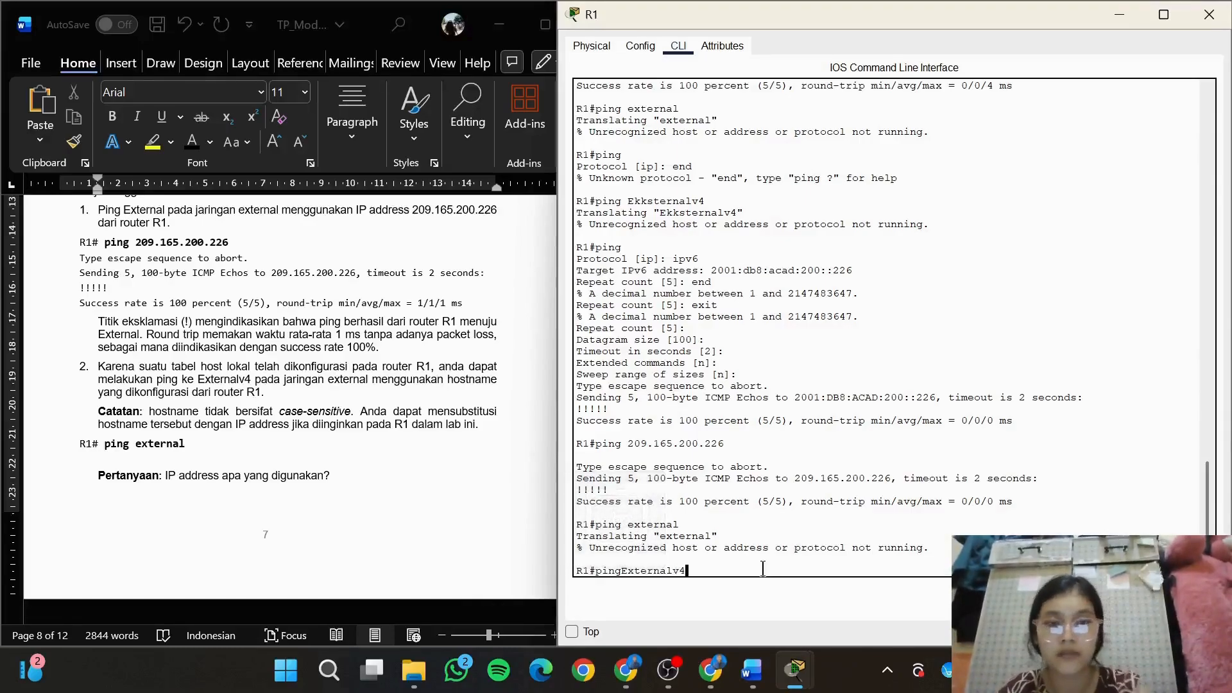
pyautogui.write('4')
pyautogui.press('Return')
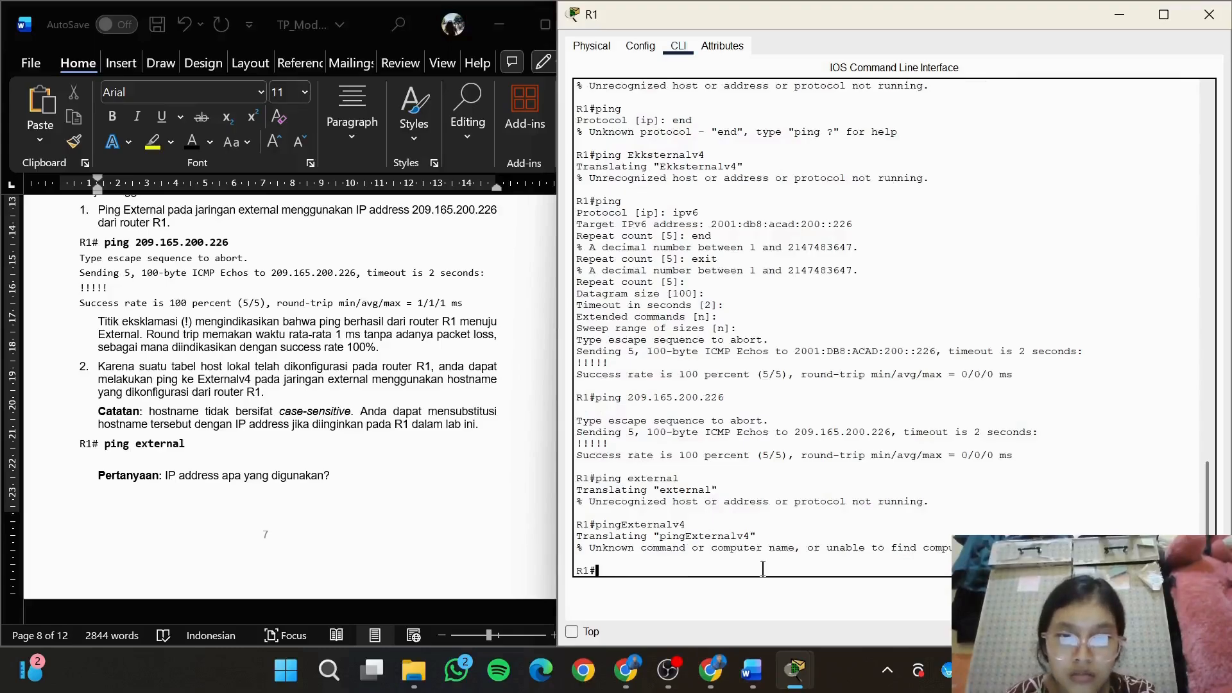
# Ping the hostnames External and Externalv4 from R1's privileged EXEC prompt
pyautogui.write('ping External')
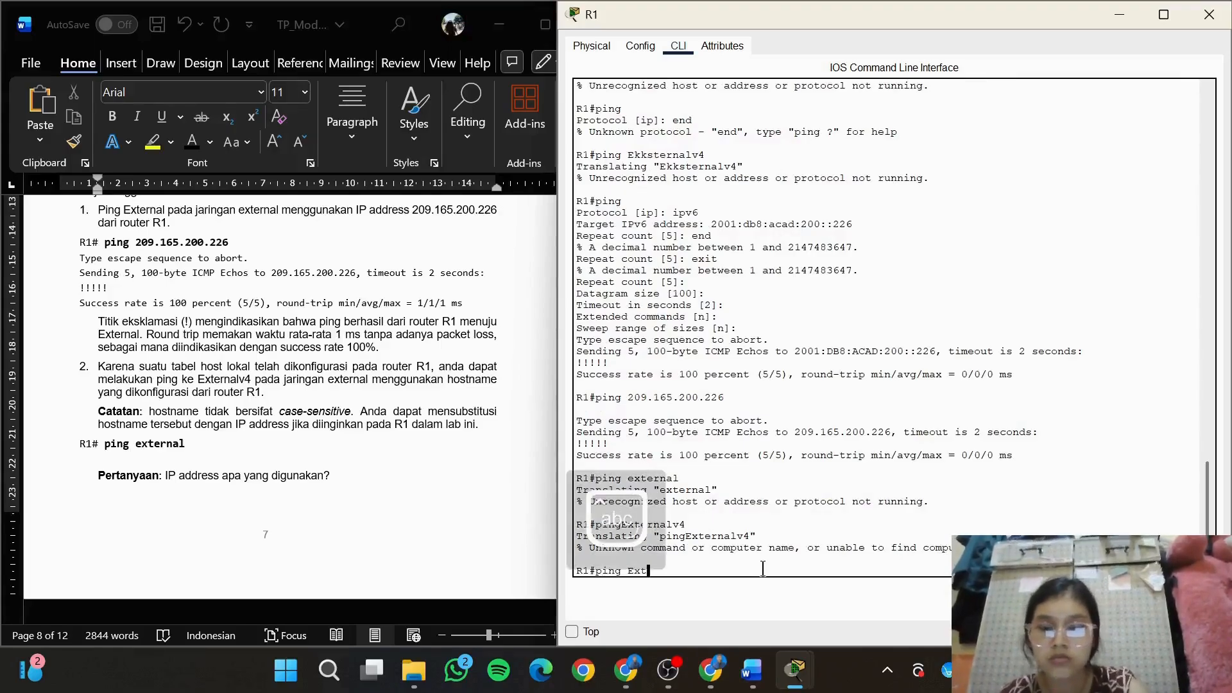
pyautogui.press('Return')
pyautogui.write('ping Ext')
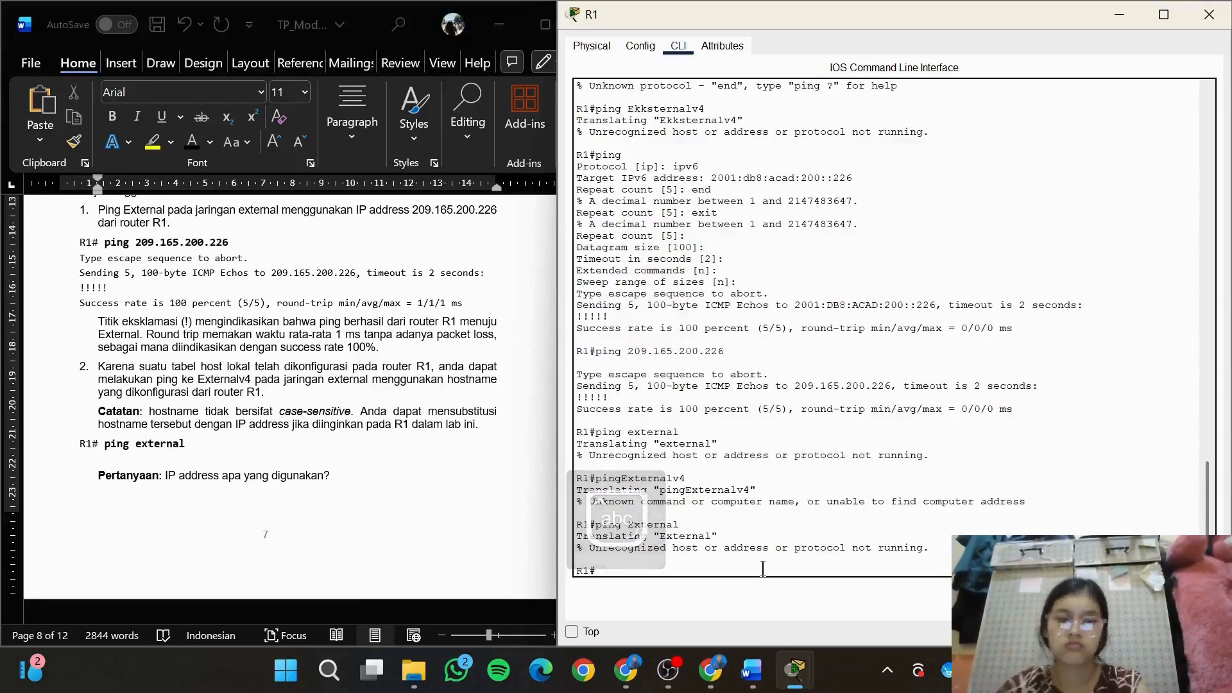
pyautogui.write('ernalv4')
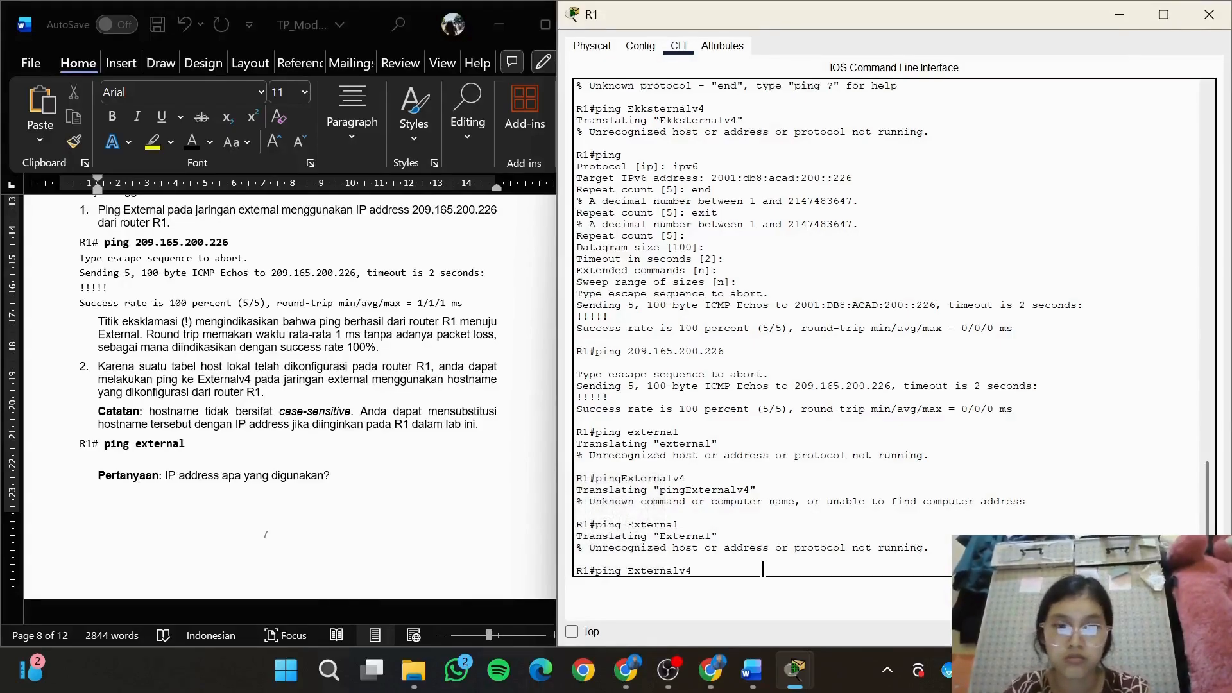
pyautogui.press('Return')
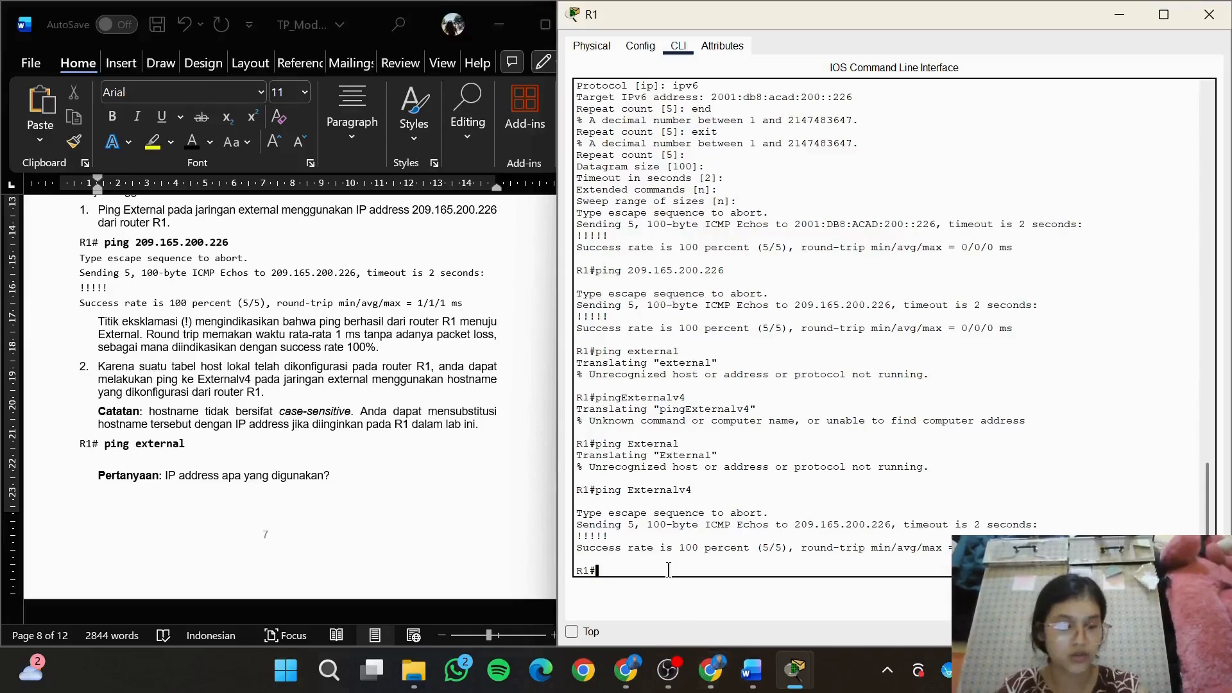
# Try to ping the hostname Externalv6 from R1
pyautogui.write('ing')
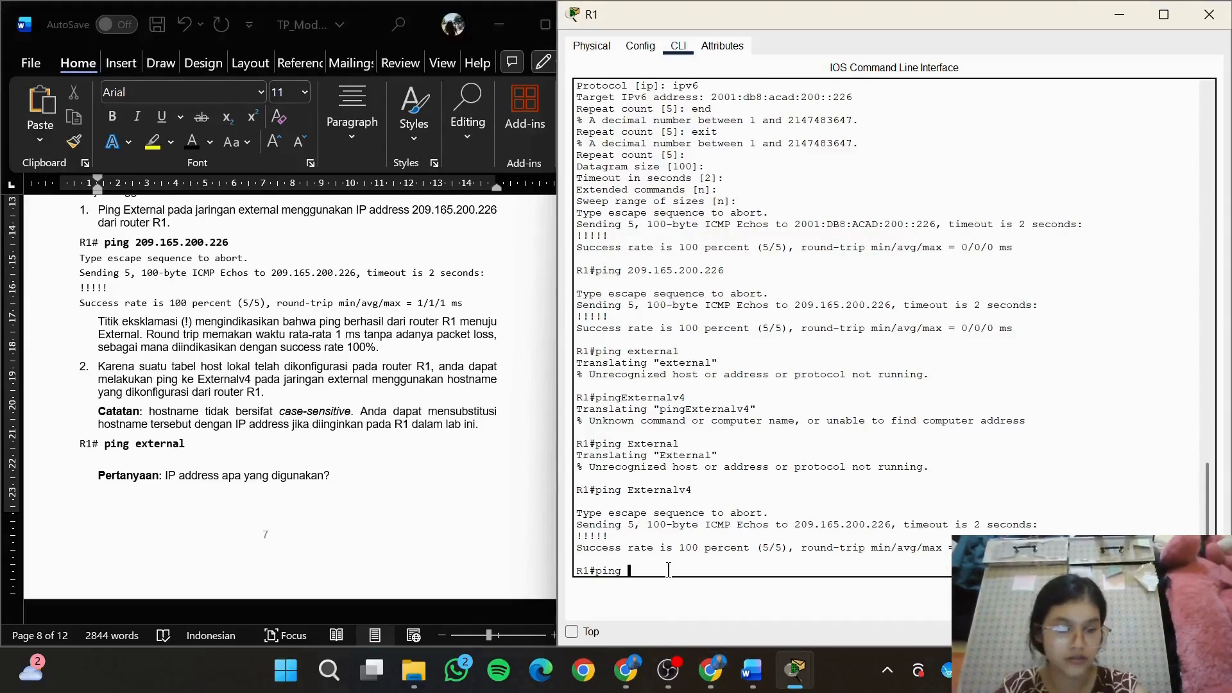
pyautogui.write(' Externa')
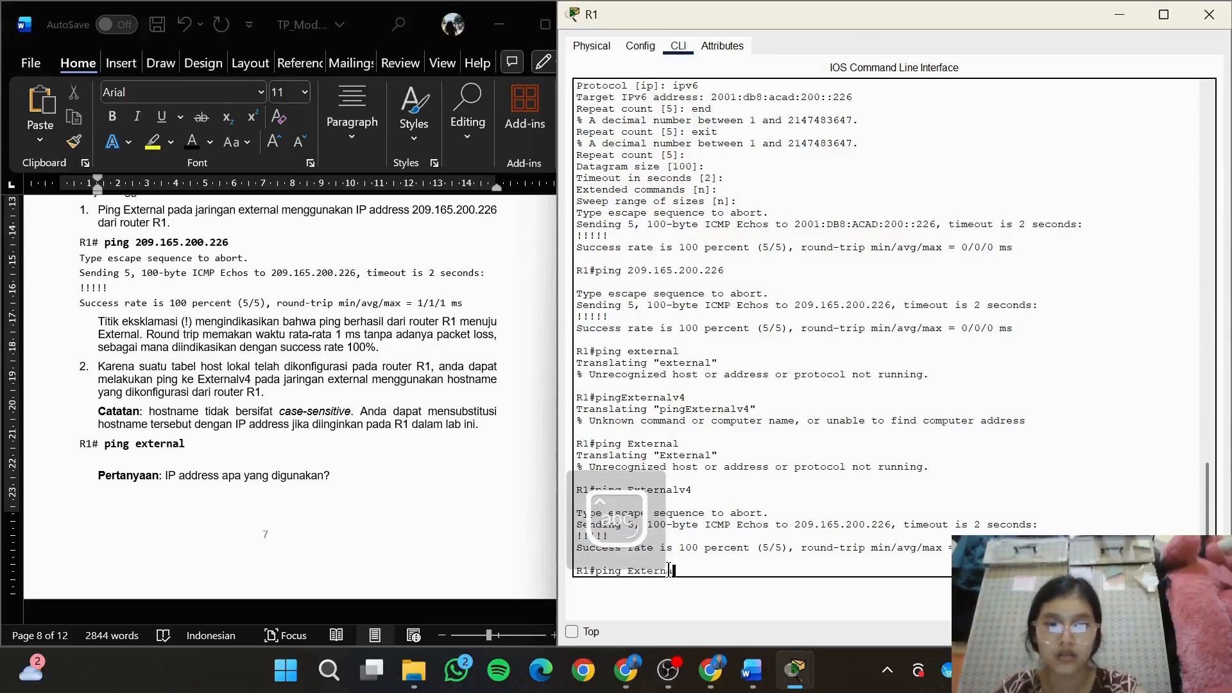
pyautogui.write('lv6')
pyautogui.press('Return')
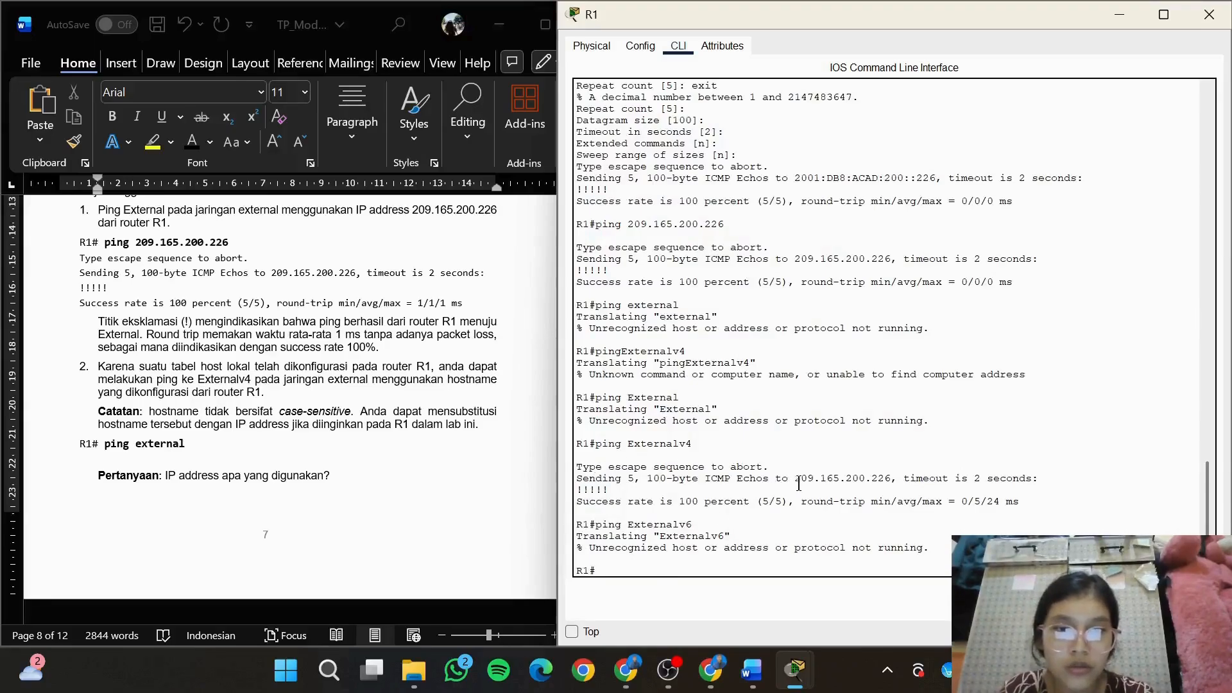
# Copy 209.165.200.226 from the Externalv4 ping output into the module as the arrow-bulleted answer to item 2's IP address question
pyautogui.moveTo(796, 483); pyautogui.dragTo(899, 489)
pyautogui.hotkey('ctrl', 'c')
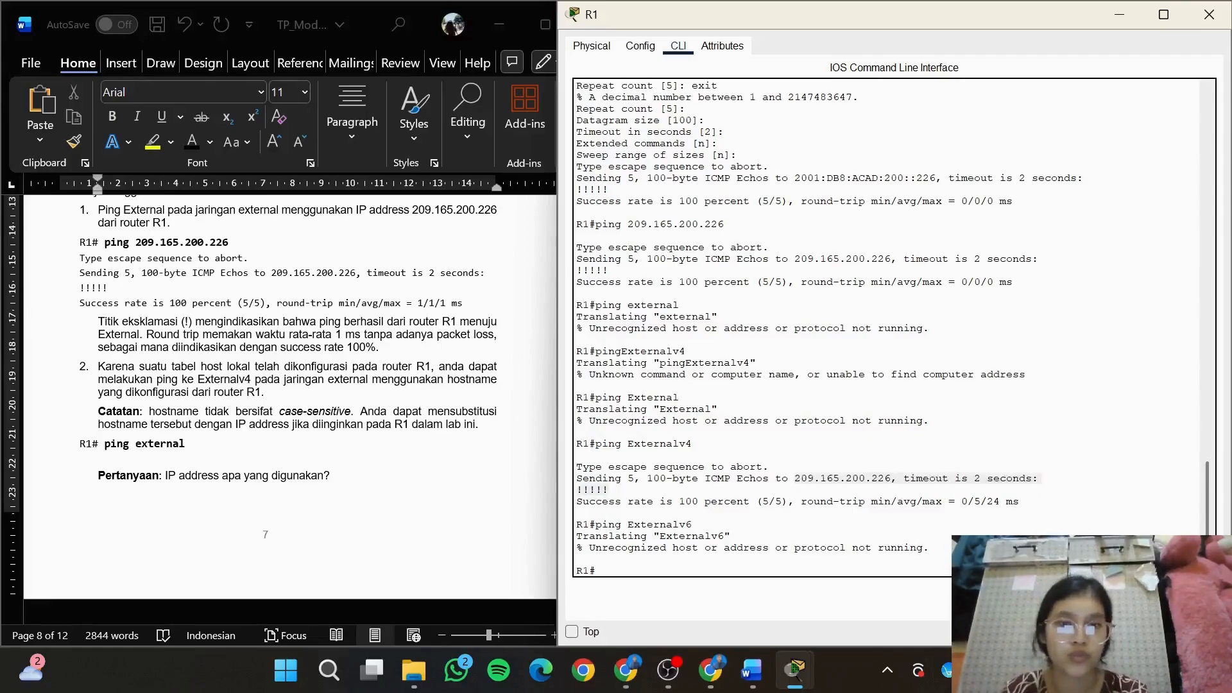
pyautogui.click(892, 509)
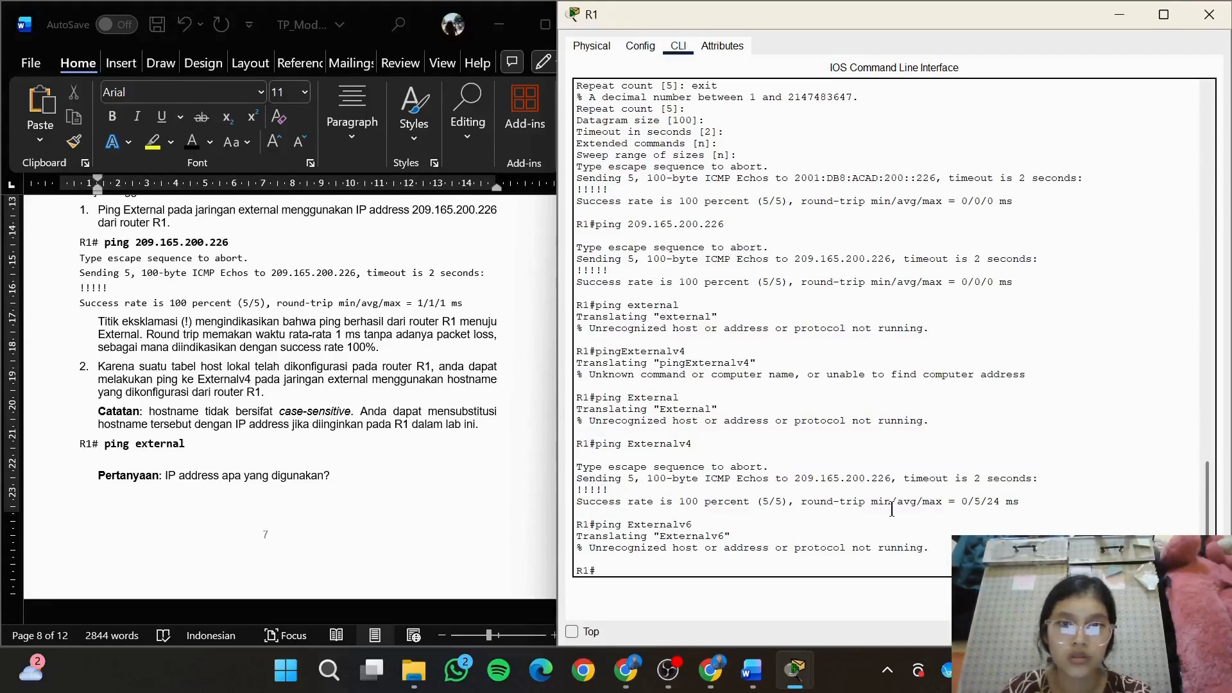
pyautogui.click(356, 467)
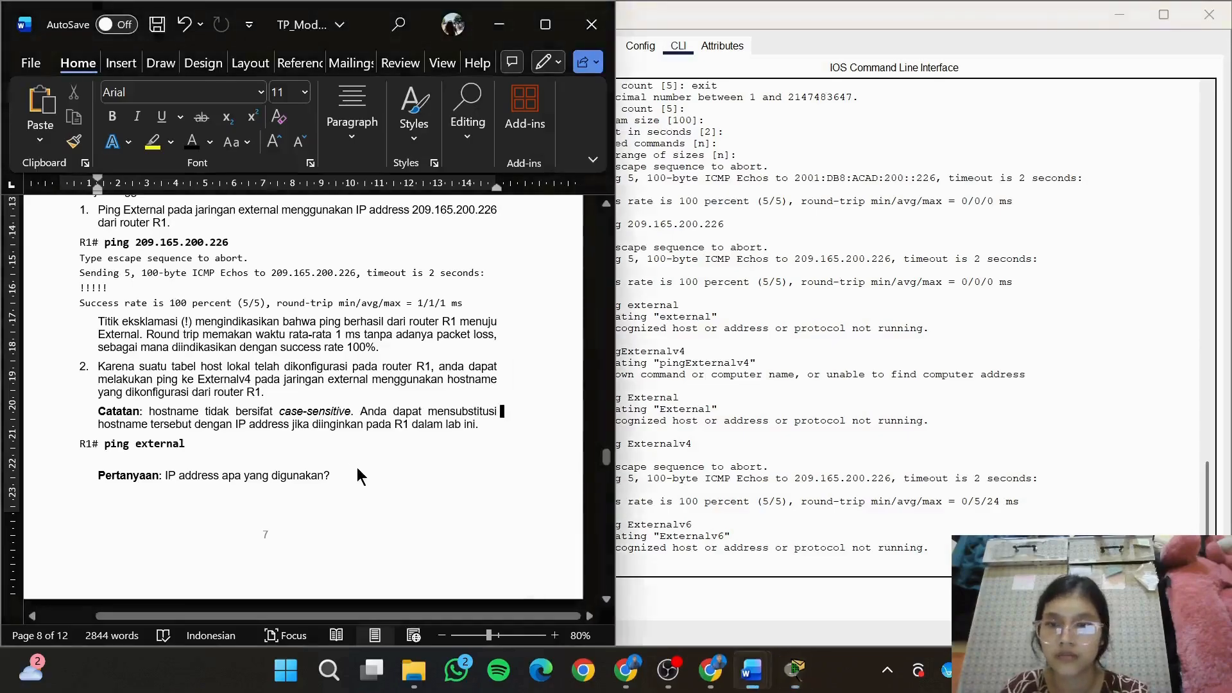
pyautogui.press('Return')
pyautogui.write('=>')
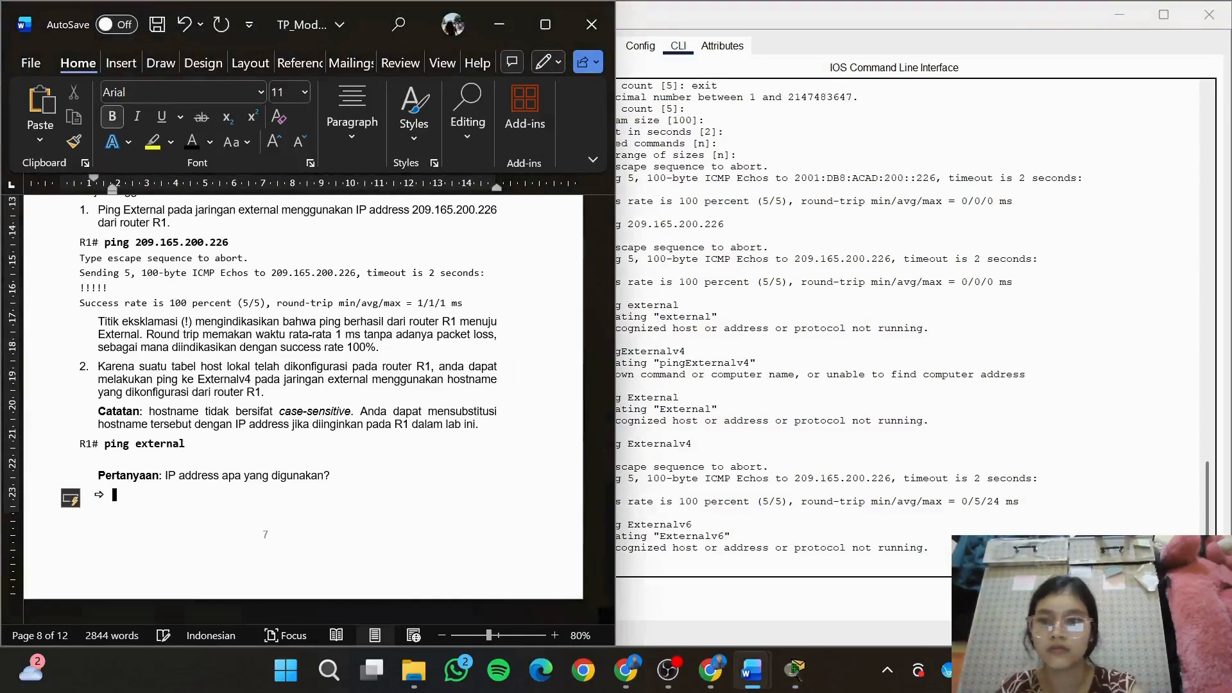
pyautogui.hotkey('ctrl', 'v')
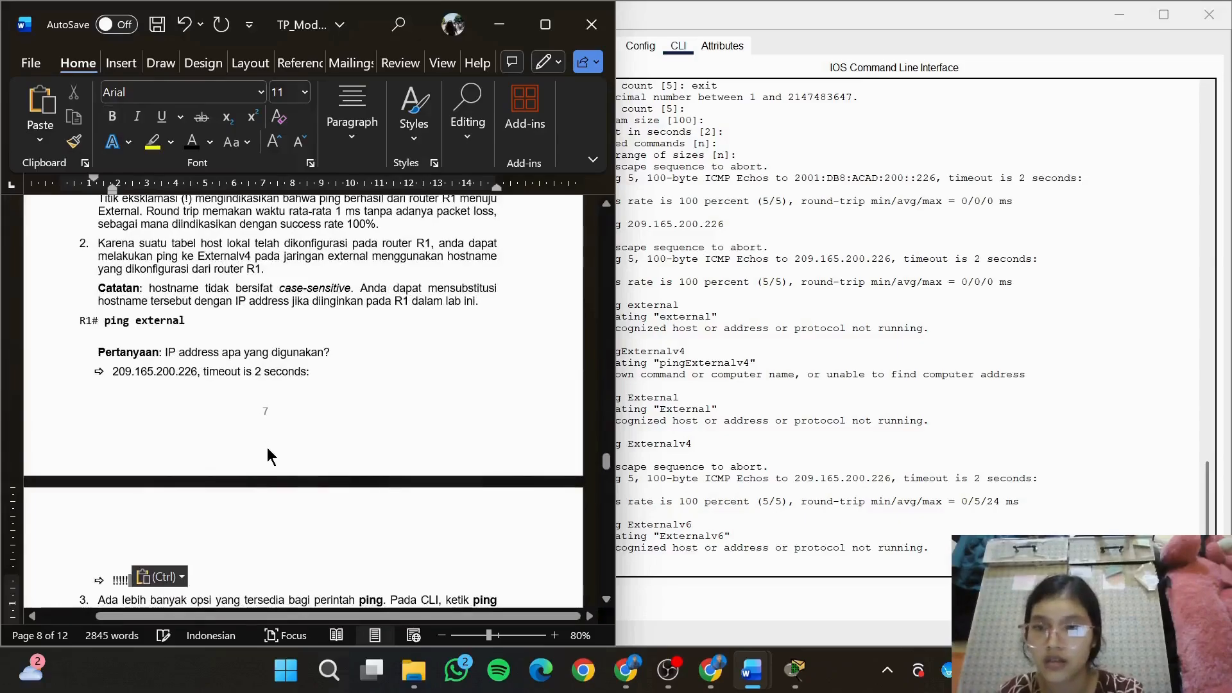
pyautogui.press('BackSpace')
pyautogui.press('BackSpace')
pyautogui.press('BackSpace')
pyautogui.press('BackSpace')
pyautogui.press('BackSpace')
pyautogui.press('BackSpace')
pyautogui.press('BackSpace')
pyautogui.press('BackSpace')
pyautogui.press('BackSpace')
pyautogui.press('BackSpace')
pyautogui.press('BackSpace')
pyautogui.press('BackSpace')
pyautogui.press('BackSpace')
pyautogui.press('BackSpace')
pyautogui.press('BackSpace')
pyautogui.press('BackSpace')
pyautogui.press('BackSpace')
pyautogui.press('BackSpace')
pyautogui.press('BackSpace')
pyautogui.press('BackSpace')
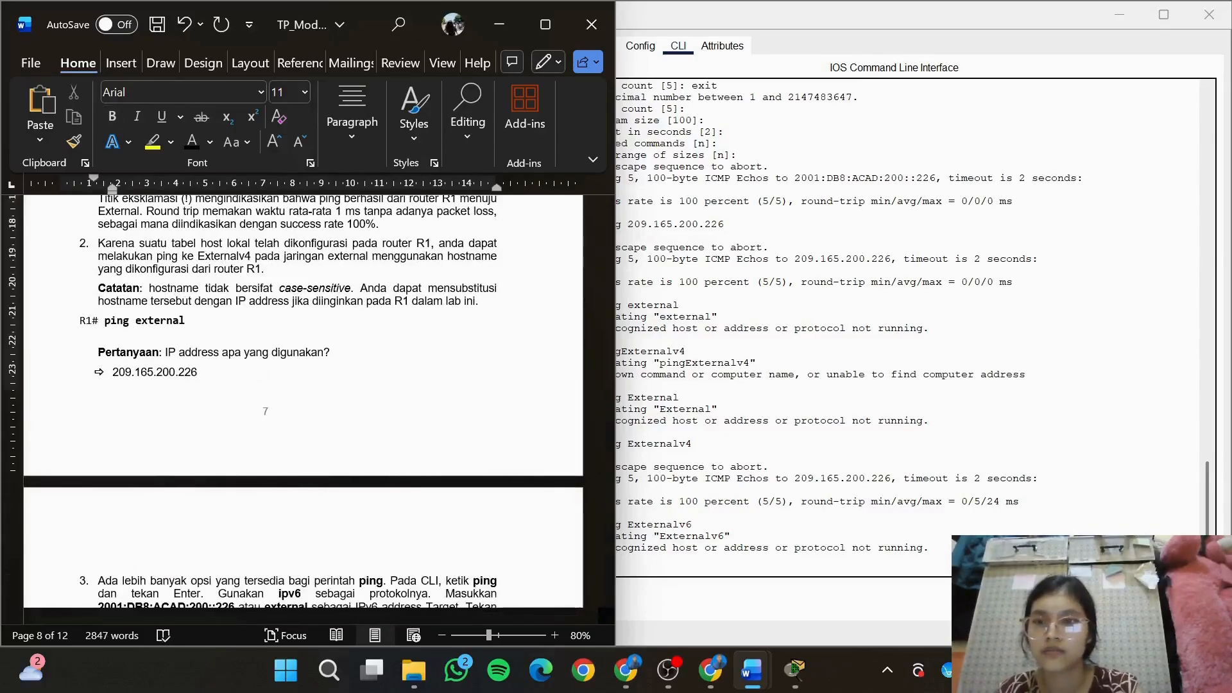
# Go to item 3 in the module and start an extended ping on R1 with protocol ipv6
pyautogui.moveTo(608, 462); pyautogui.dragTo(609, 474)
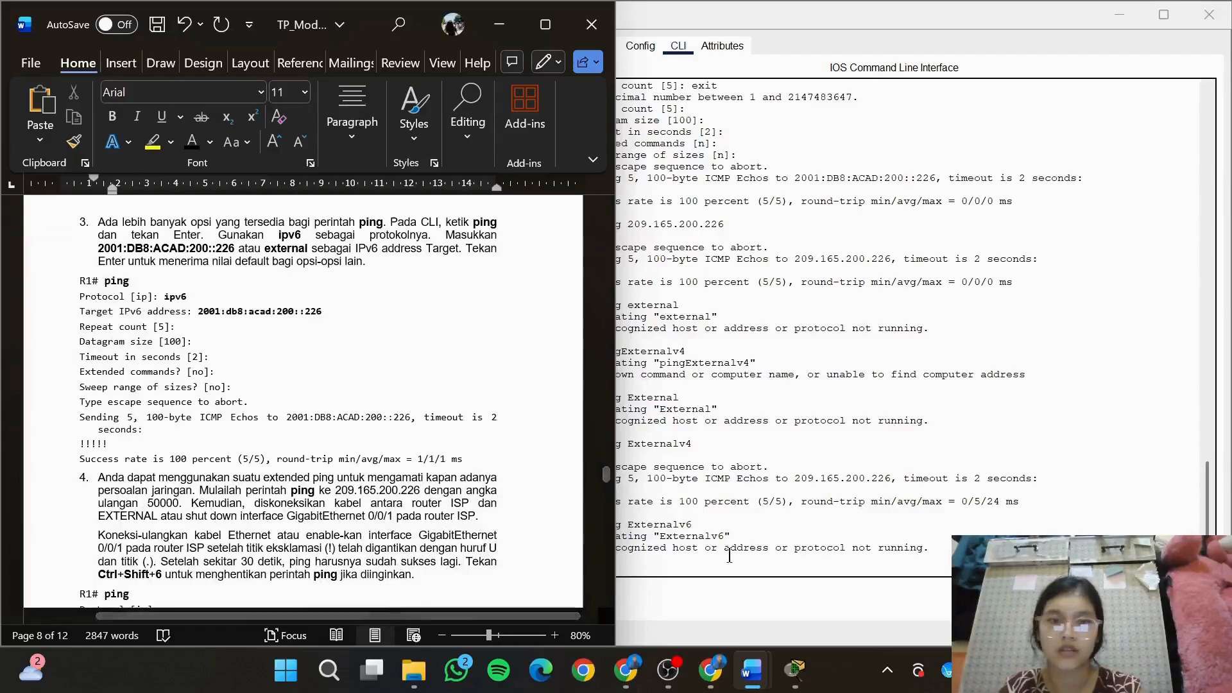
pyautogui.click(729, 556)
pyautogui.write('ping')
pyautogui.press('Return')
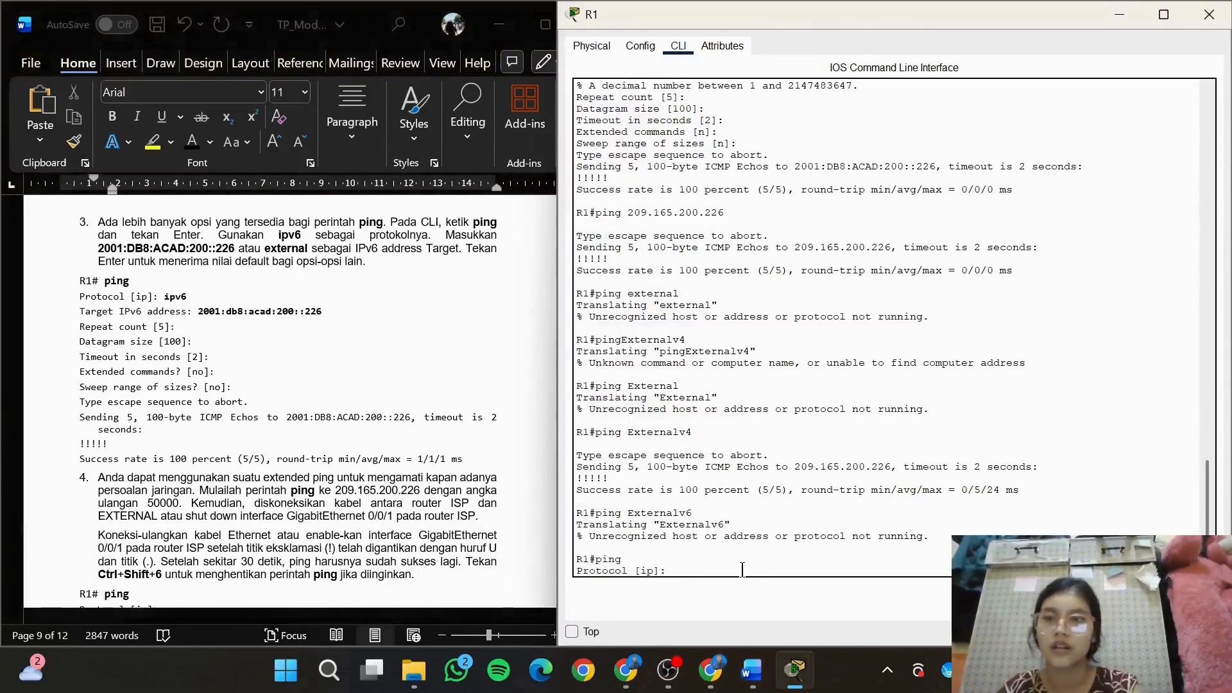
pyautogui.write('ipv6')
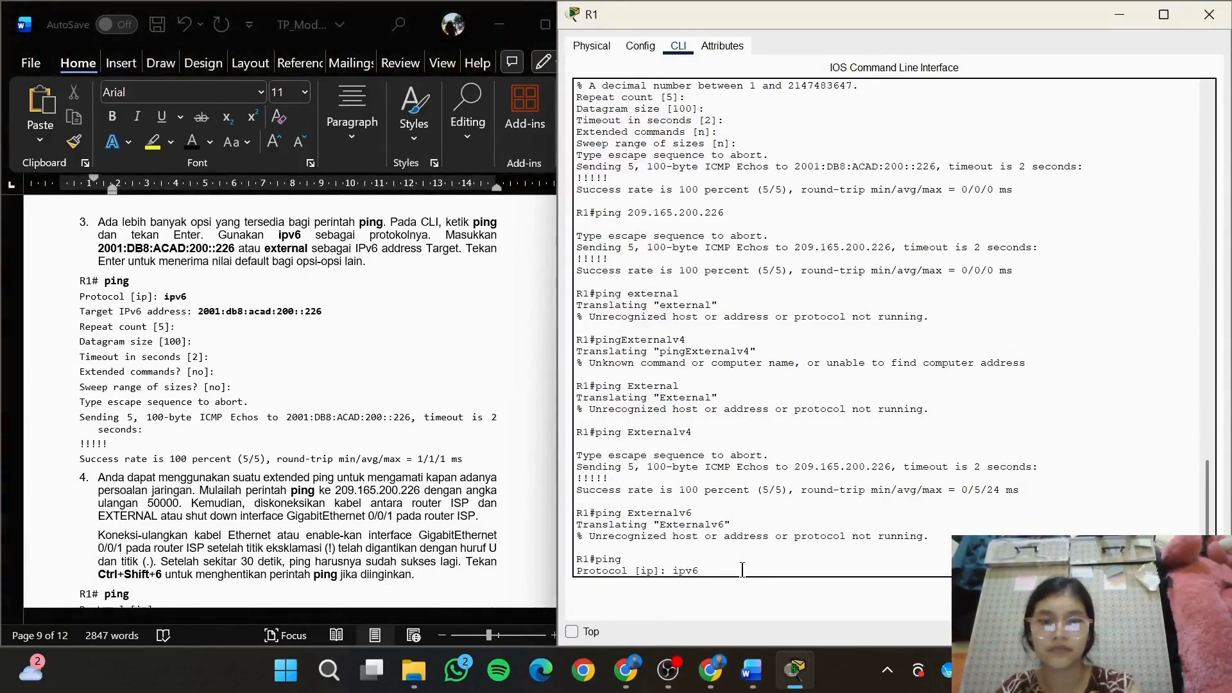
pyautogui.press('Return')
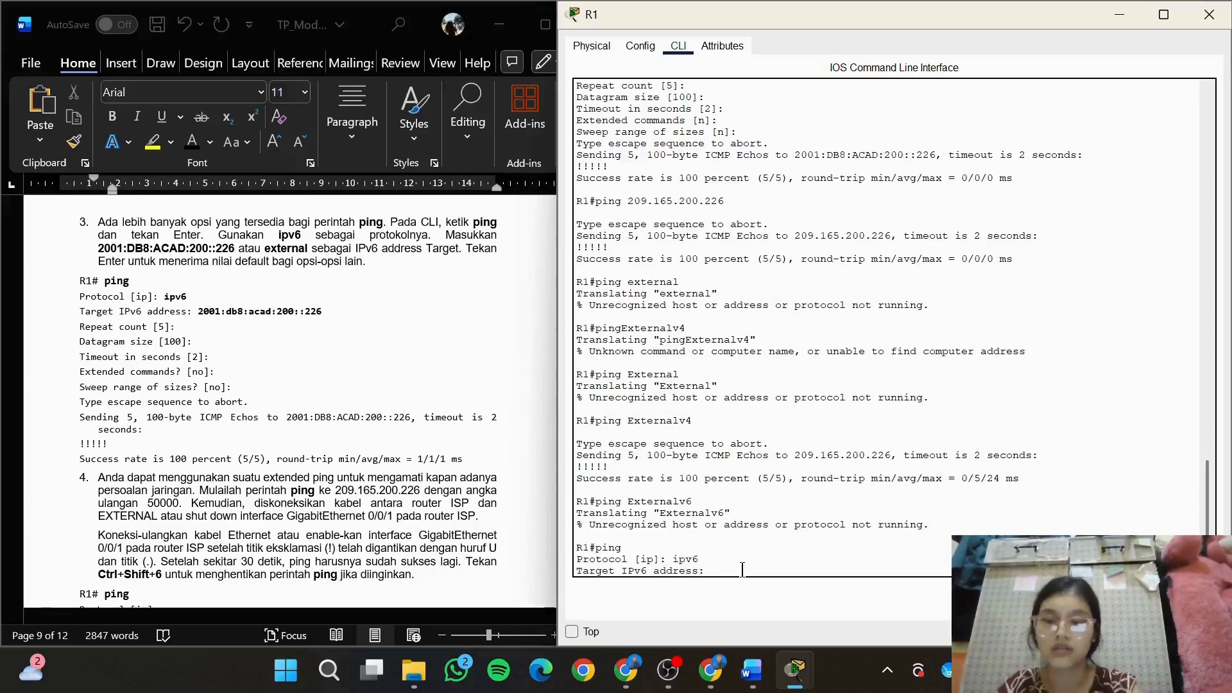
# Use item 3's address 2001:db8:acad:200::226 as the ping target and run it with default values for the remaining options
pyautogui.click(332, 304)
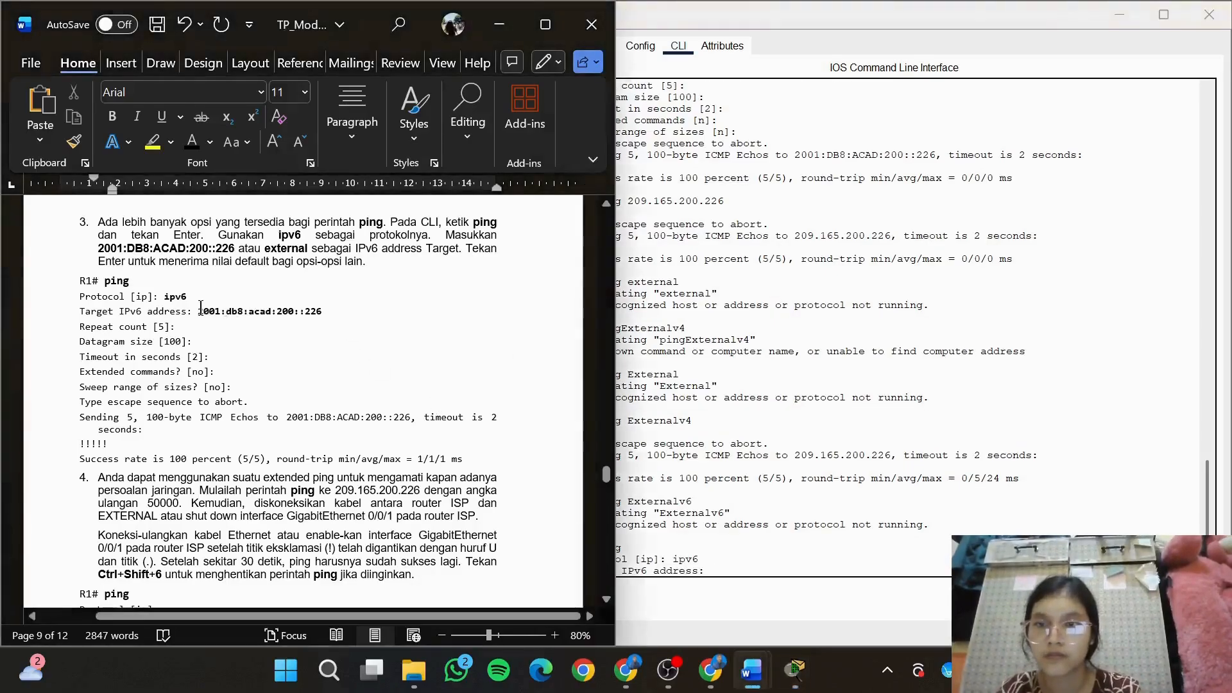
pyautogui.moveTo(198, 311); pyautogui.dragTo(327, 311)
pyautogui.hotkey('ctrl', 'c')
pyautogui.click(746, 561)
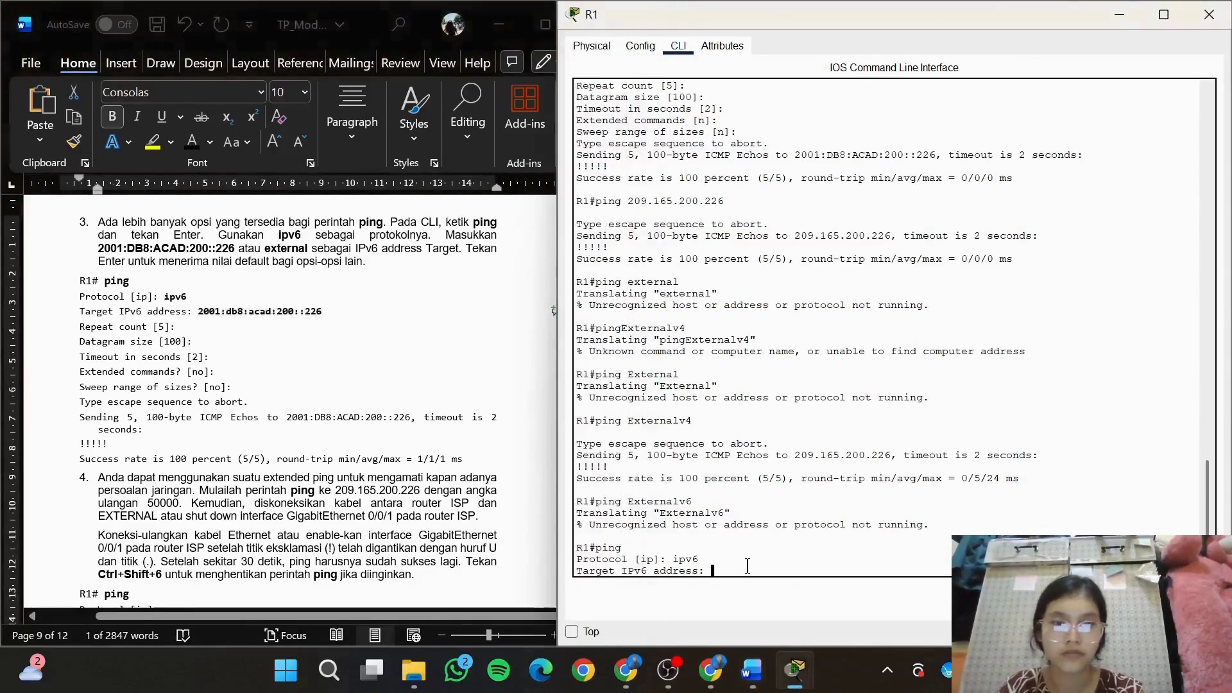
pyautogui.hotkey('ctrl', 'v')
pyautogui.press('Return')
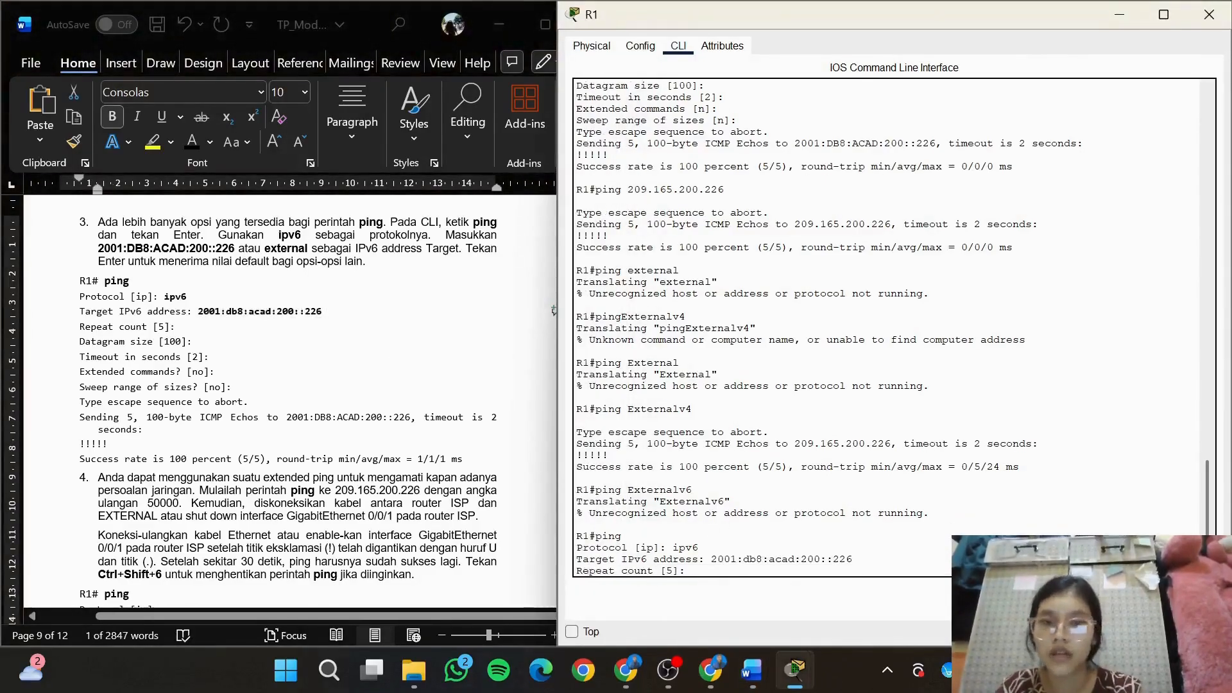
pyautogui.press('Return')
pyautogui.press('Return')
pyautogui.press('Return')
pyautogui.press('Return')
pyautogui.press('Return')
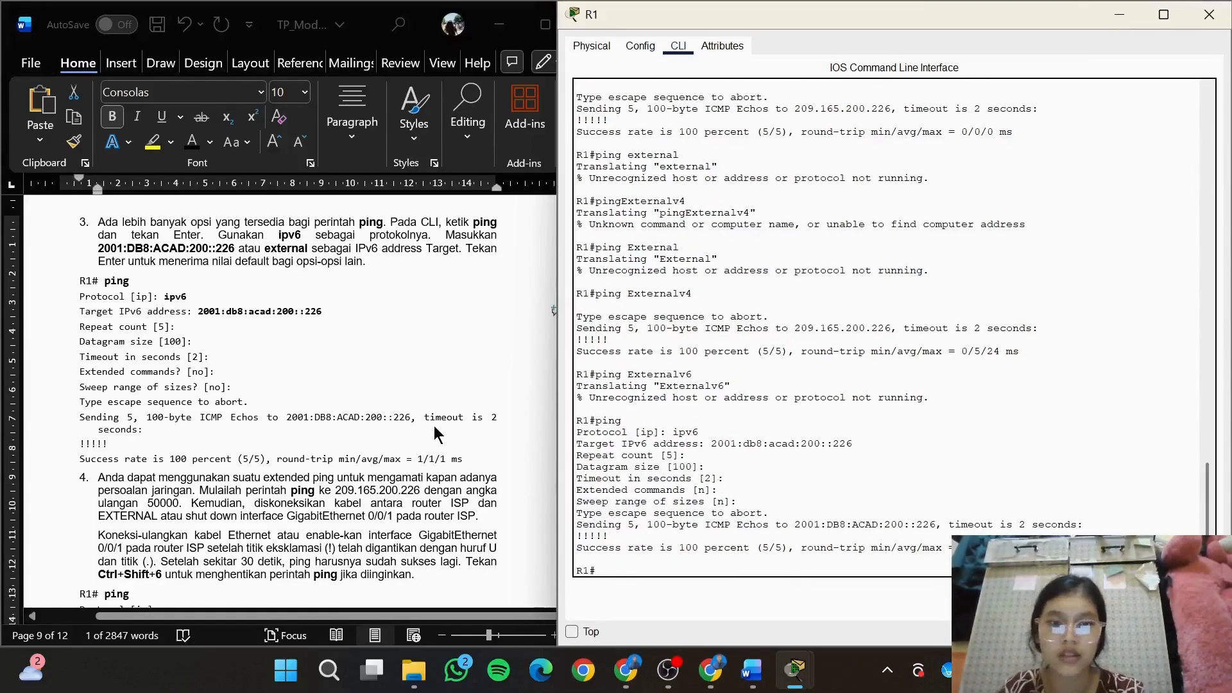
# Go to item 4 in the module and try an extended ping on R1 with the default protocol and target 269.165.200.226
pyautogui.click(442, 505)
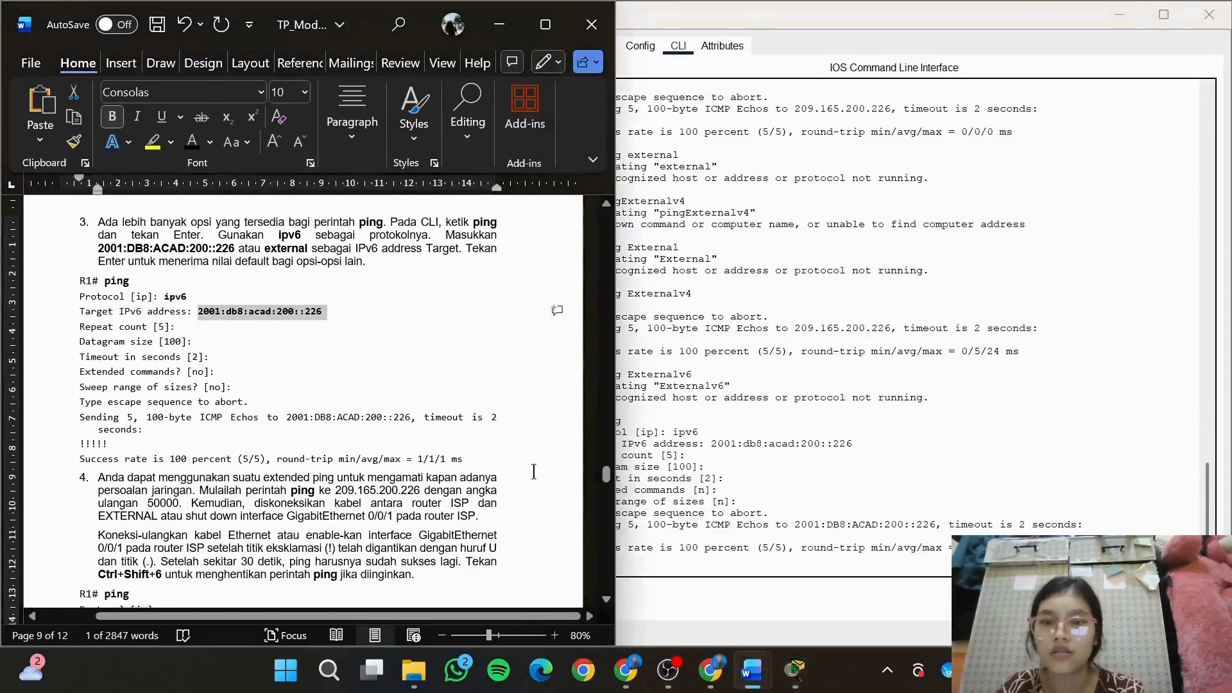
pyautogui.click(537, 473)
pyautogui.moveTo(611, 480); pyautogui.dragTo(609, 485)
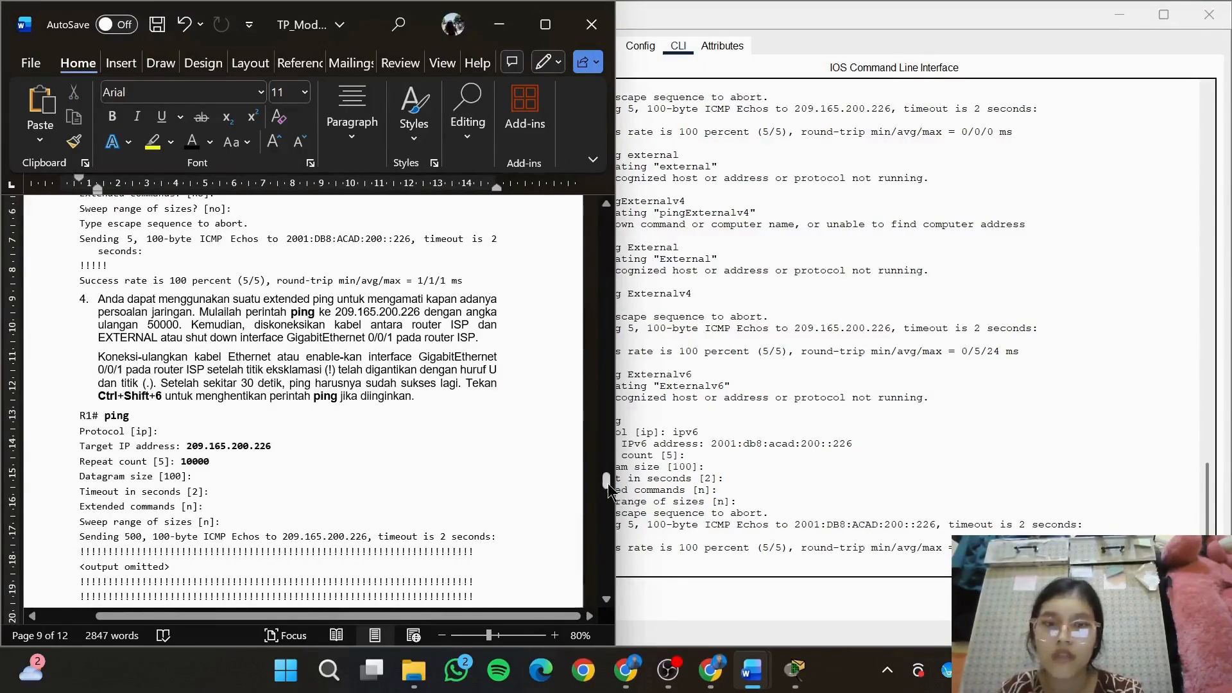
pyautogui.moveTo(611, 492); pyautogui.dragTo(611, 494)
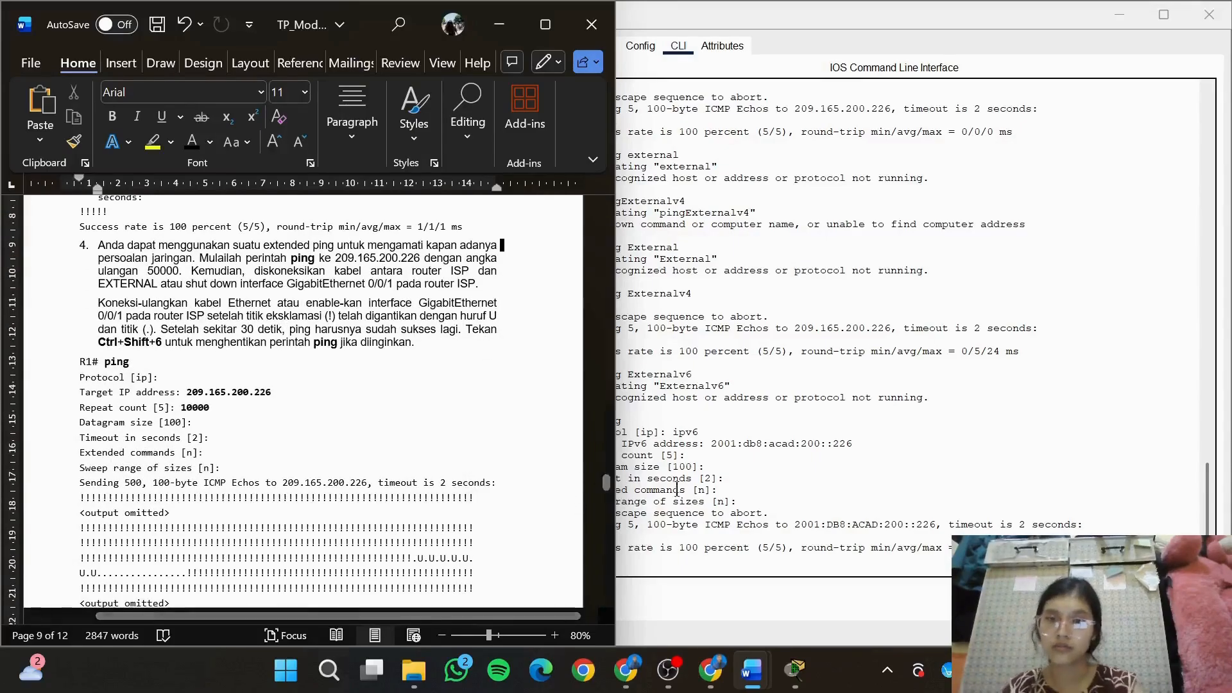
pyautogui.click(720, 568)
pyautogui.write('ping')
pyautogui.press('Return')
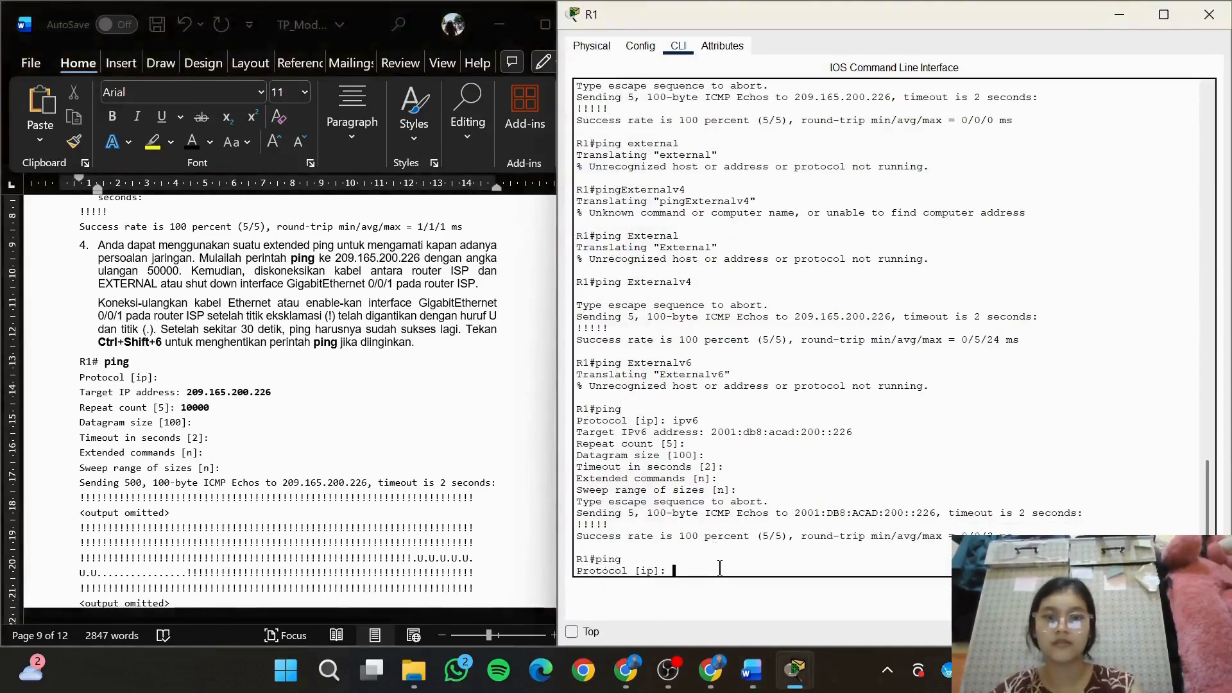
pyautogui.press('Return')
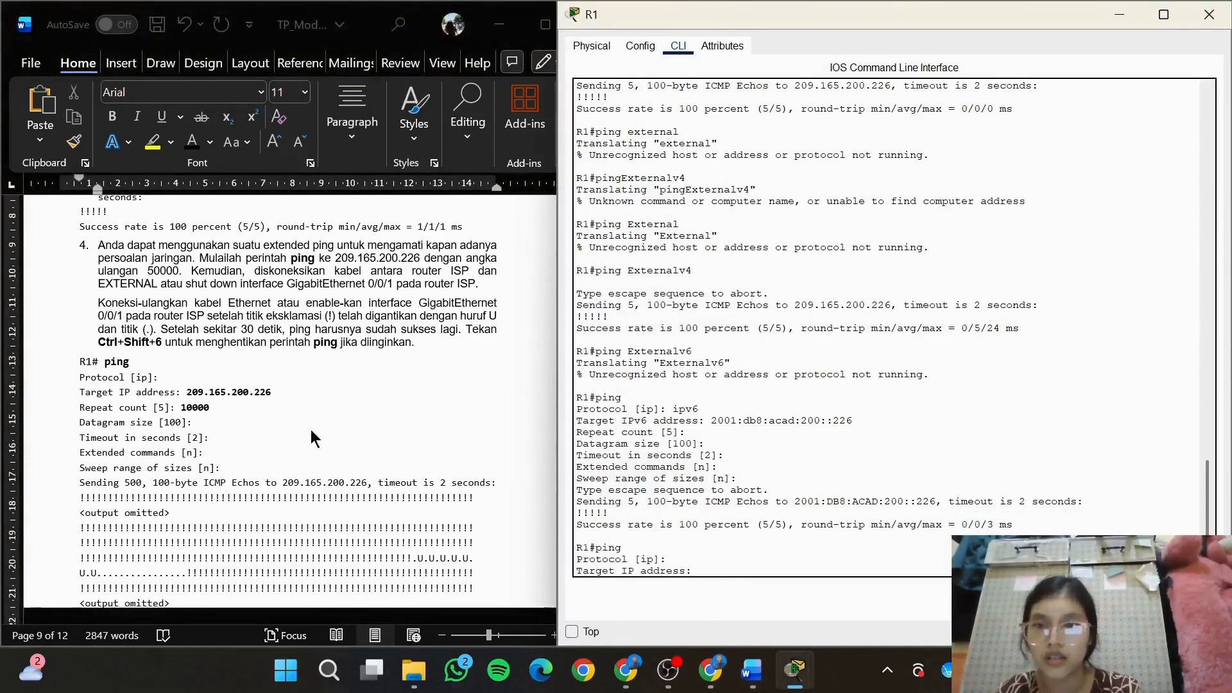
pyautogui.write('269.165')
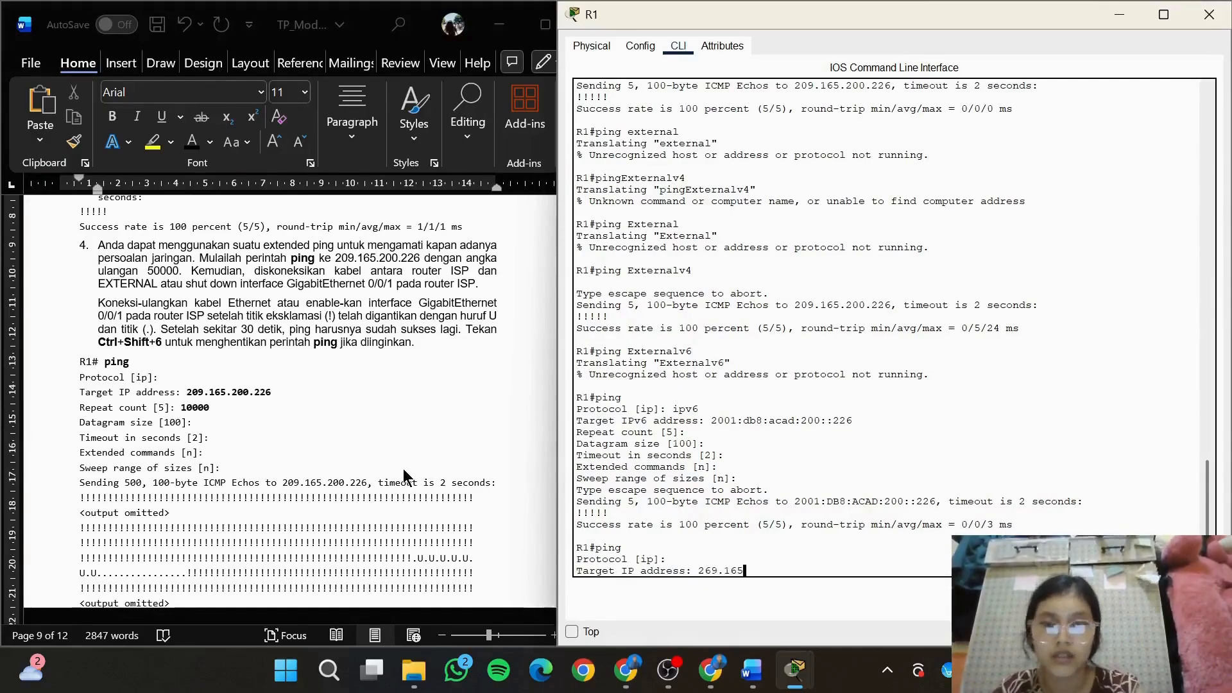
pyautogui.write('.200.226')
pyautogui.press('Return')
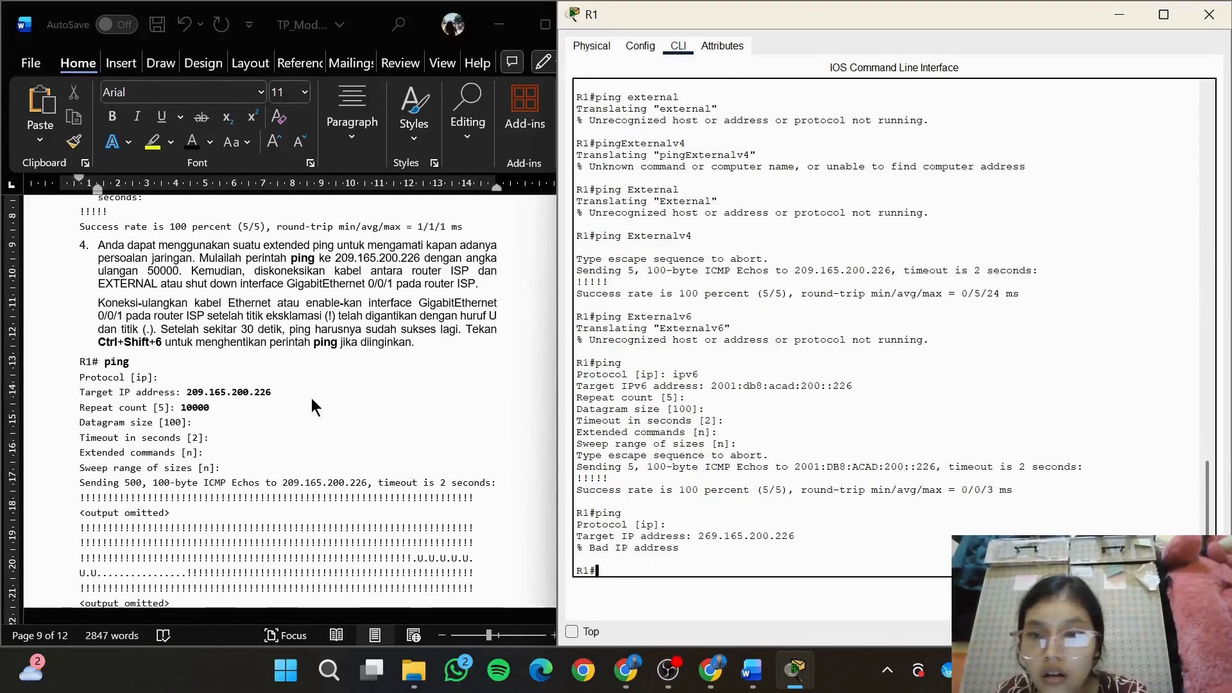
# Copy the target IP address 209.165.200.226 from the ping example under item 4 of the module
pyautogui.click(293, 398)
pyautogui.moveTo(187, 392); pyautogui.dragTo(205, 392)
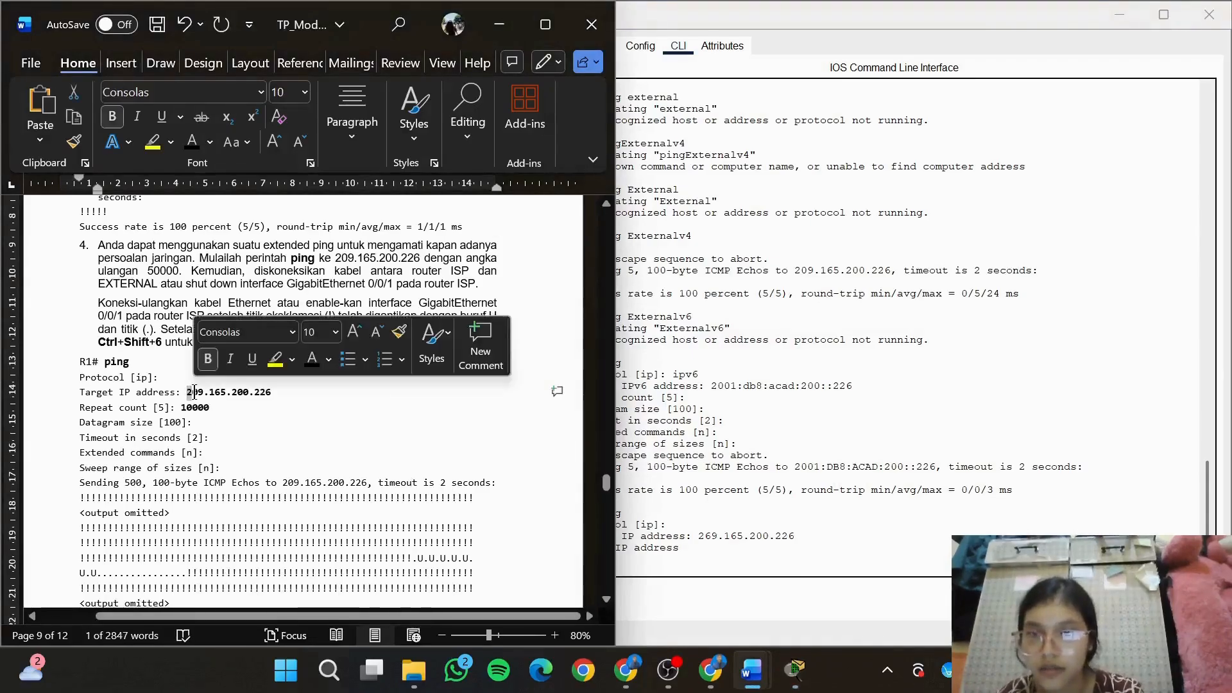
pyautogui.click(208, 392)
pyautogui.click(440, 373)
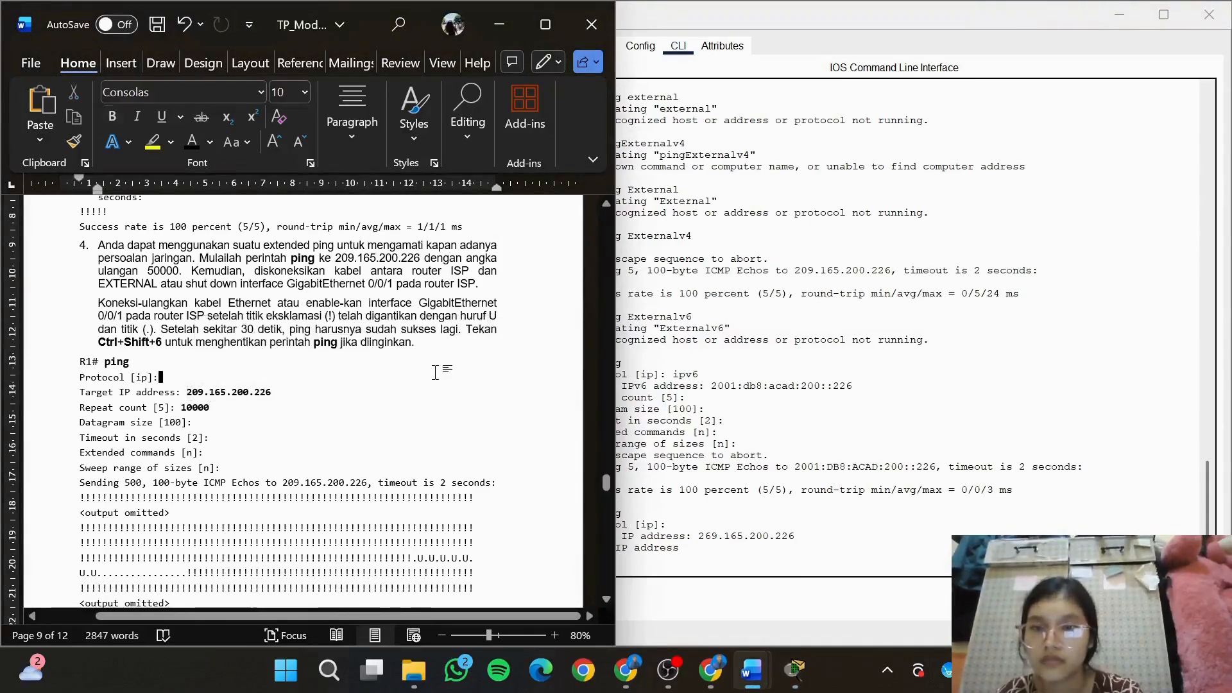
pyautogui.doubleClick(325, 392)
pyautogui.hotkey('ctrl', 'z')
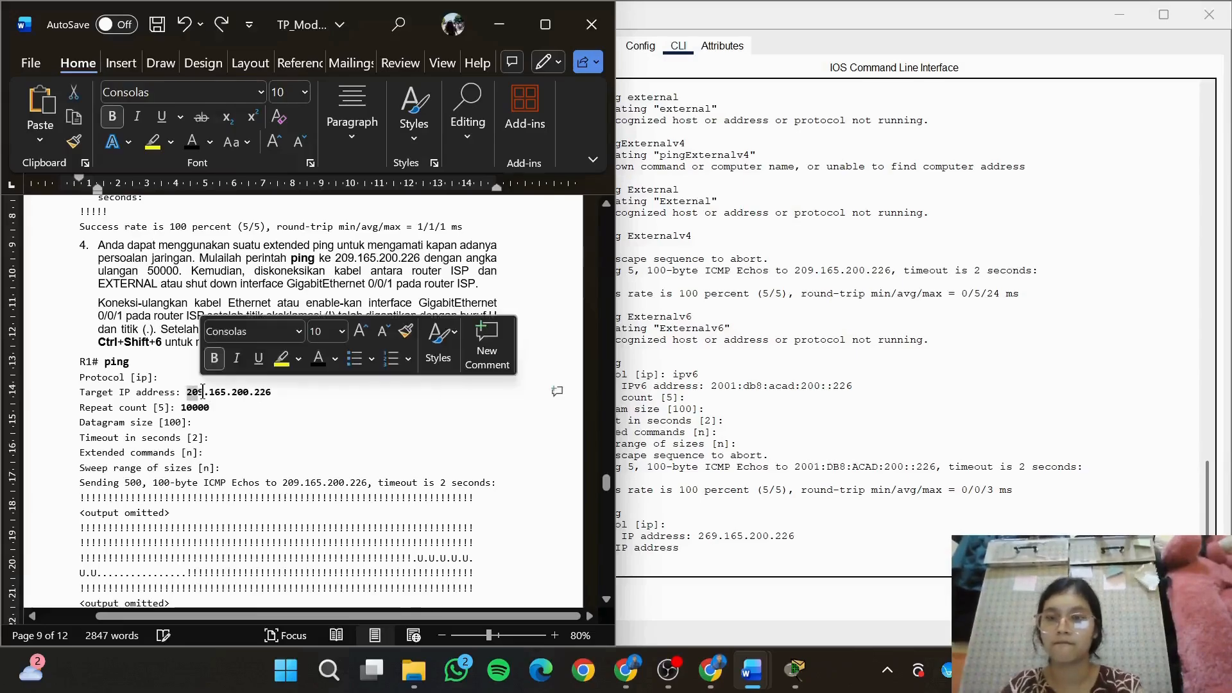
pyautogui.moveTo(273, 392); pyautogui.dragTo(187, 392)
pyautogui.hotkey('ctrl', 'c')
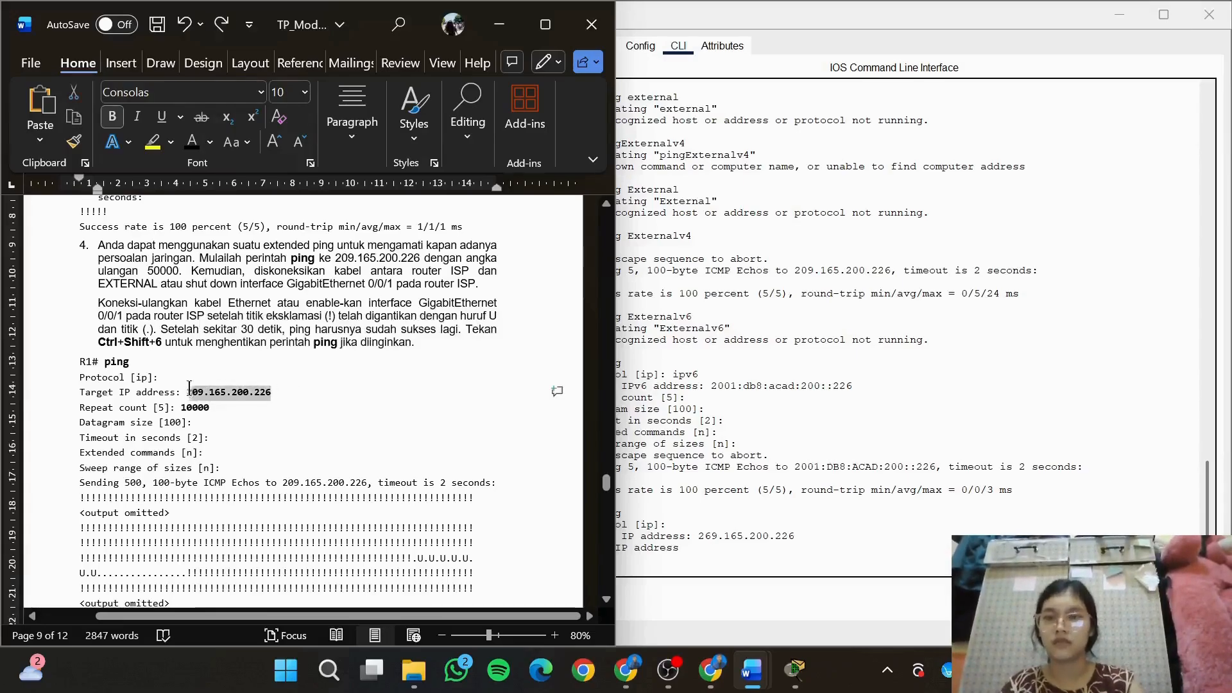
# Start an extended ping on R1 with the default protocol and 209.165.200.226 as the target IP address
pyautogui.click(767, 568)
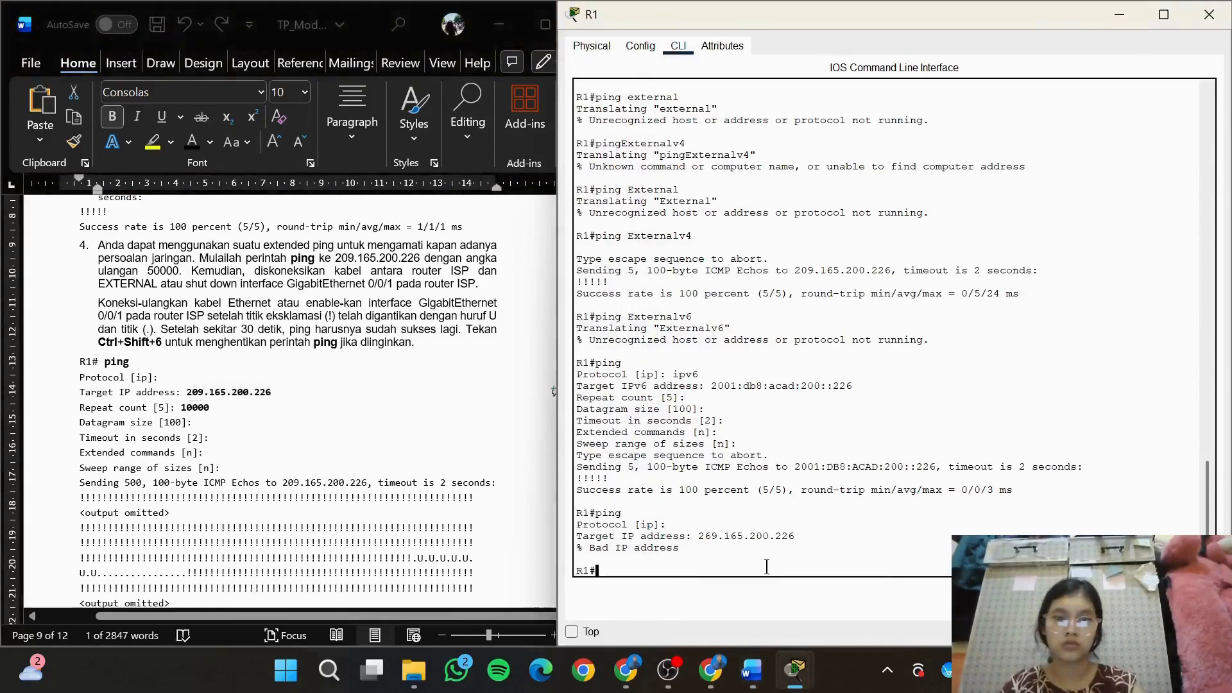
pyautogui.write('ping')
pyautogui.press('Return')
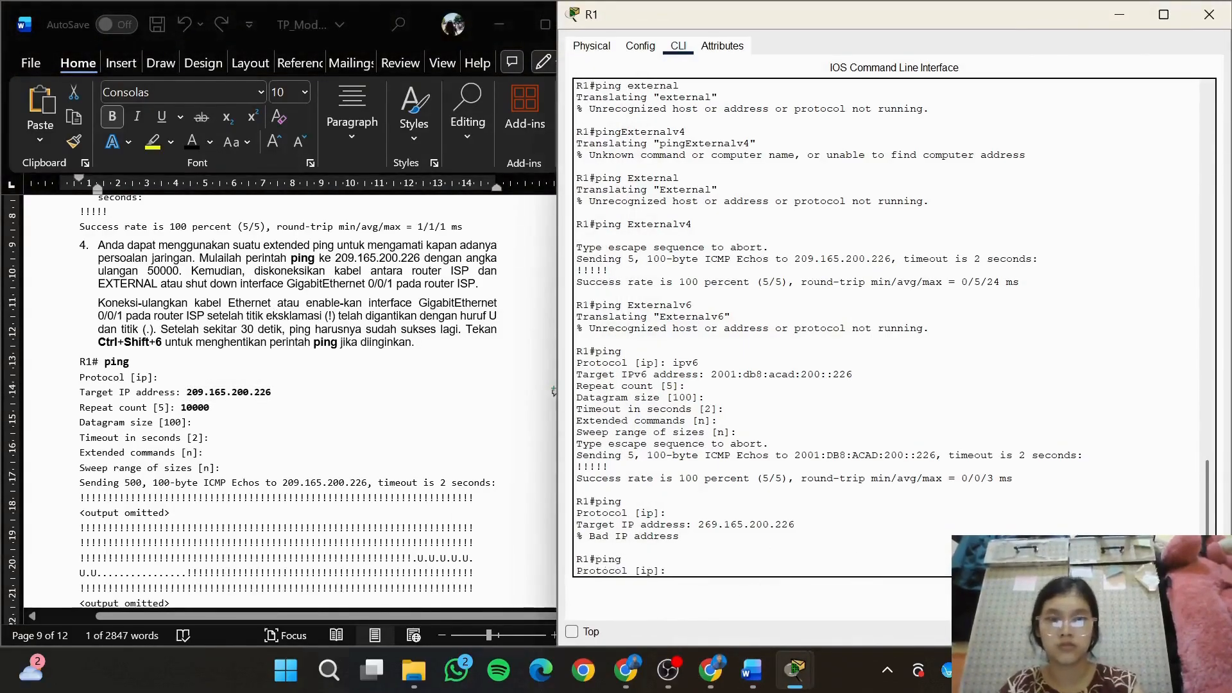
pyautogui.press('Return')
pyautogui.hotkey('ctrl', 'v')
pyautogui.press('Return')
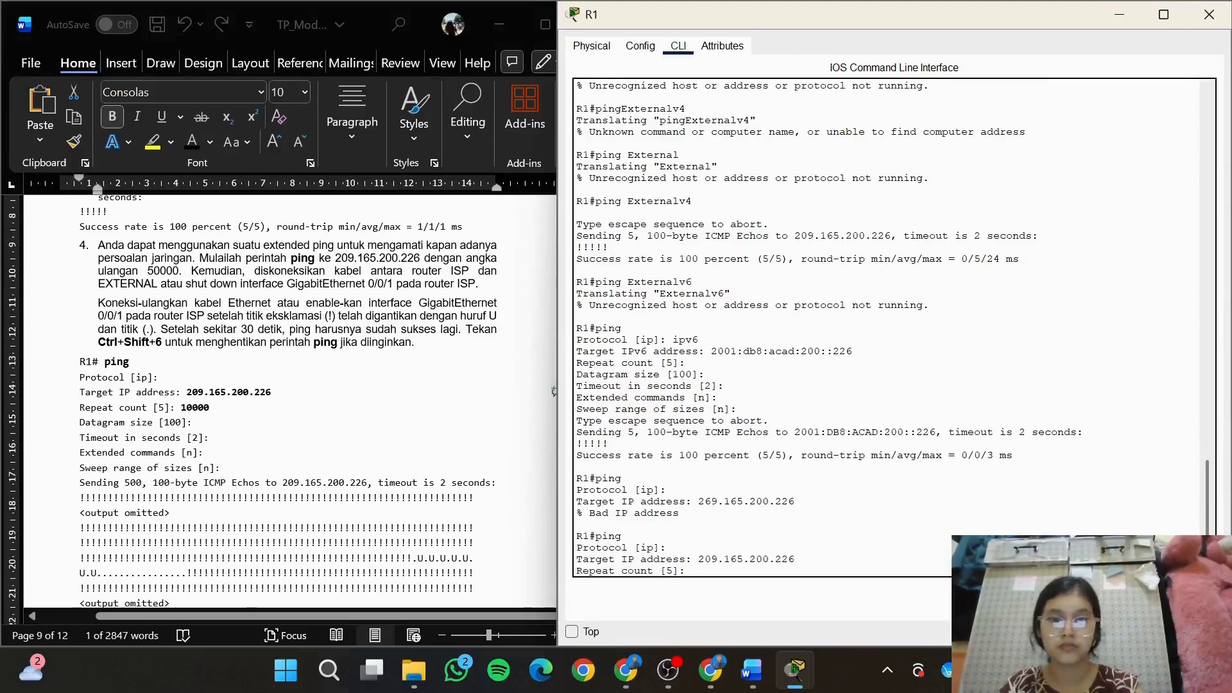
# Set the ping's repeat count to 10000, run it with defaults for the remaining options, and abort it after a few seconds
pyautogui.write('100')
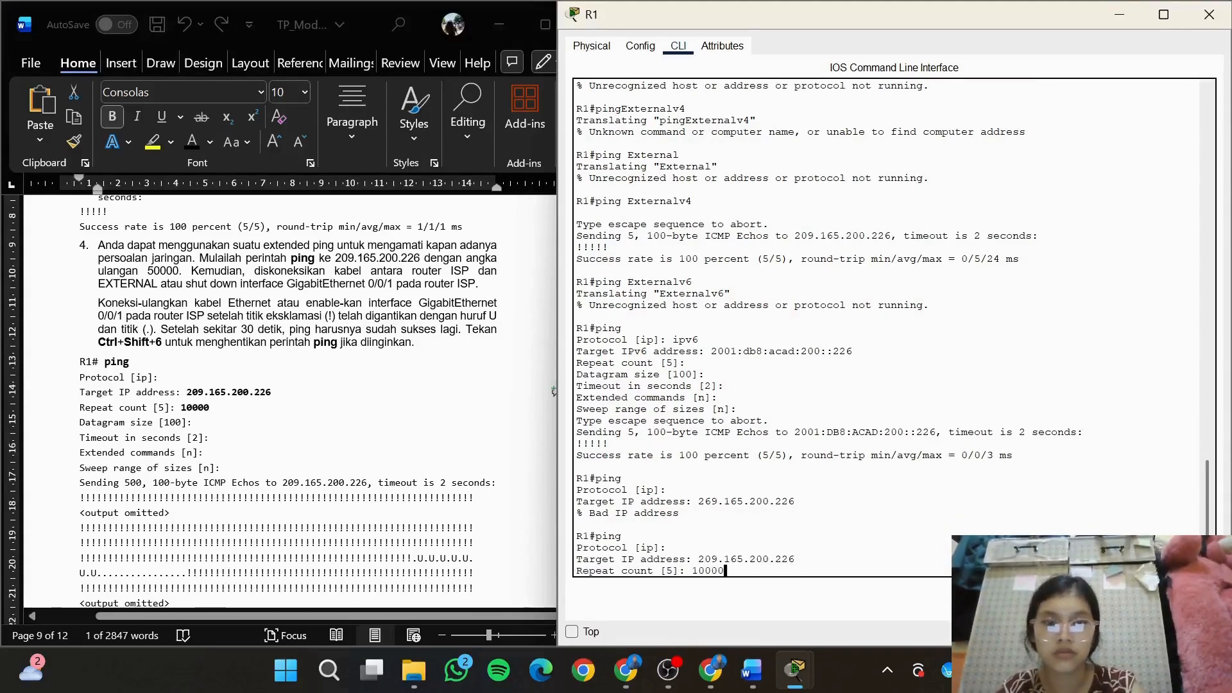
pyautogui.write('00')
pyautogui.press('Return')
pyautogui.press('Return')
pyautogui.press('Return')
pyautogui.press('Return')
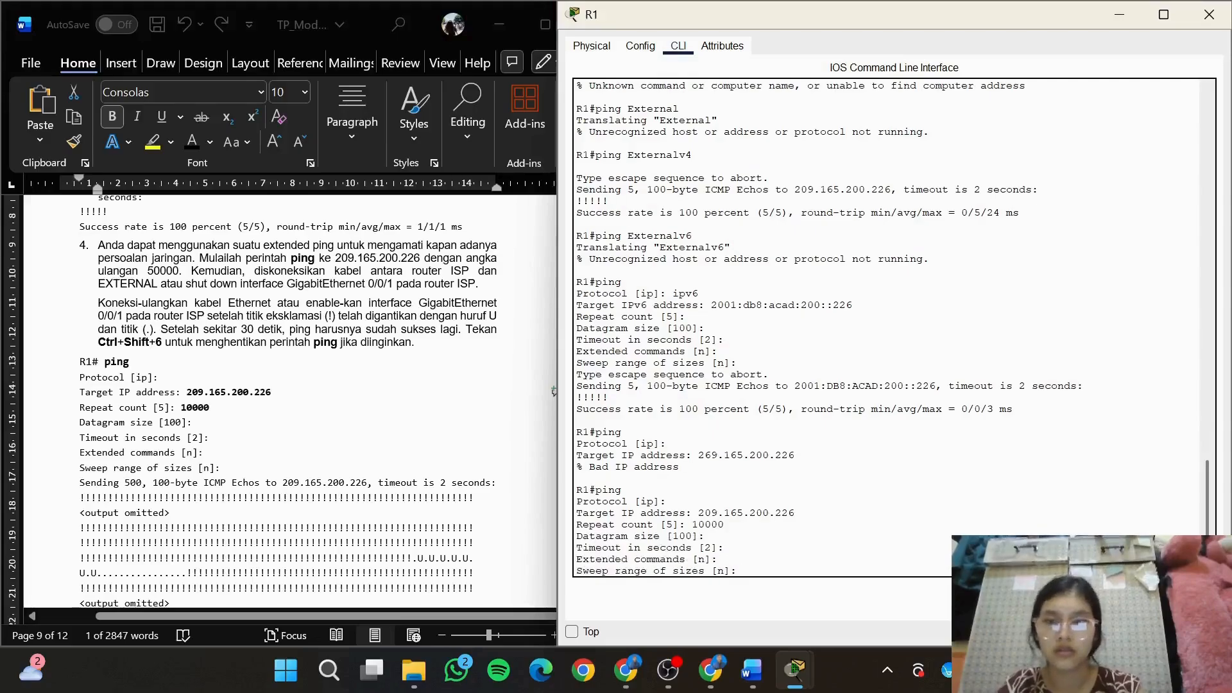
pyautogui.press('Return')
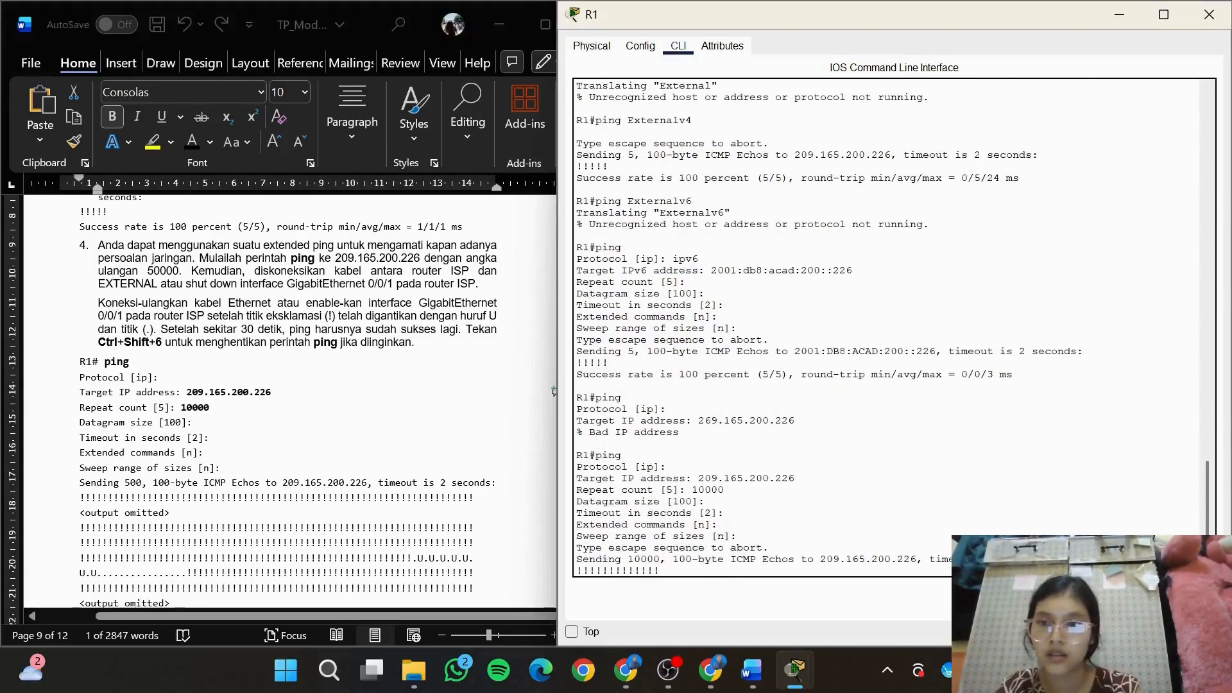
pyautogui.hotkey('ctrl', 'shift', '6')
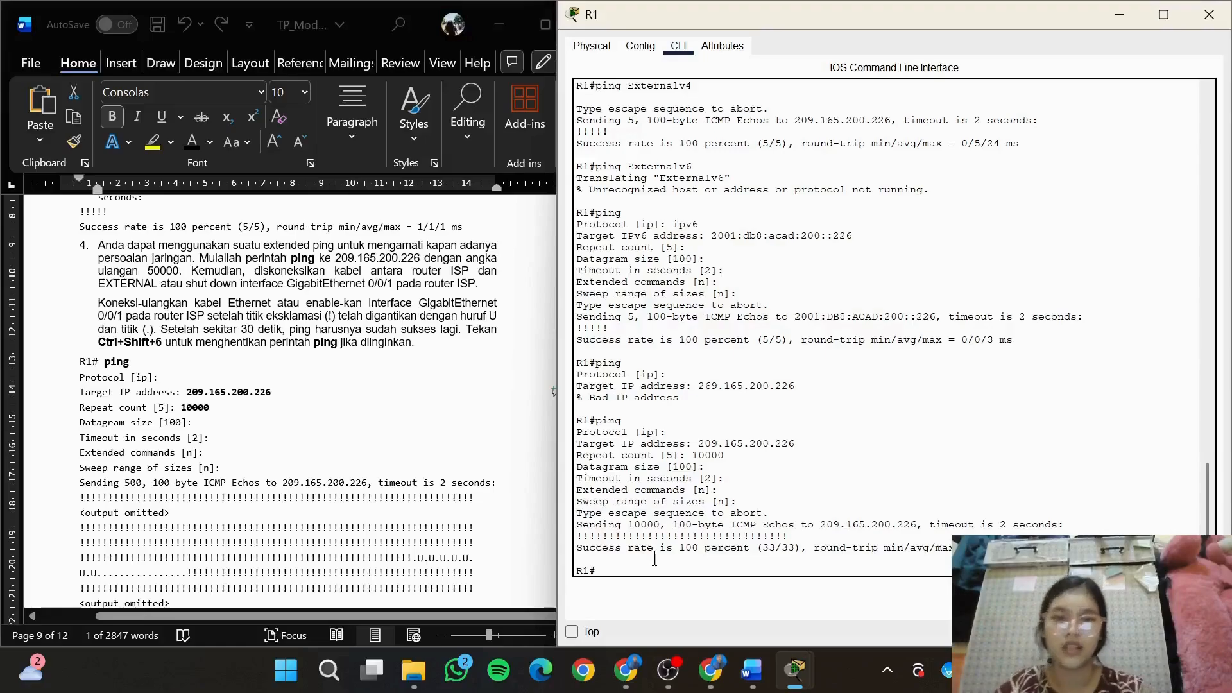
# Try an extended ping on R1 with 209.165.200.226 entered as the protocol
pyautogui.write('ping')
pyautogui.press('Return')
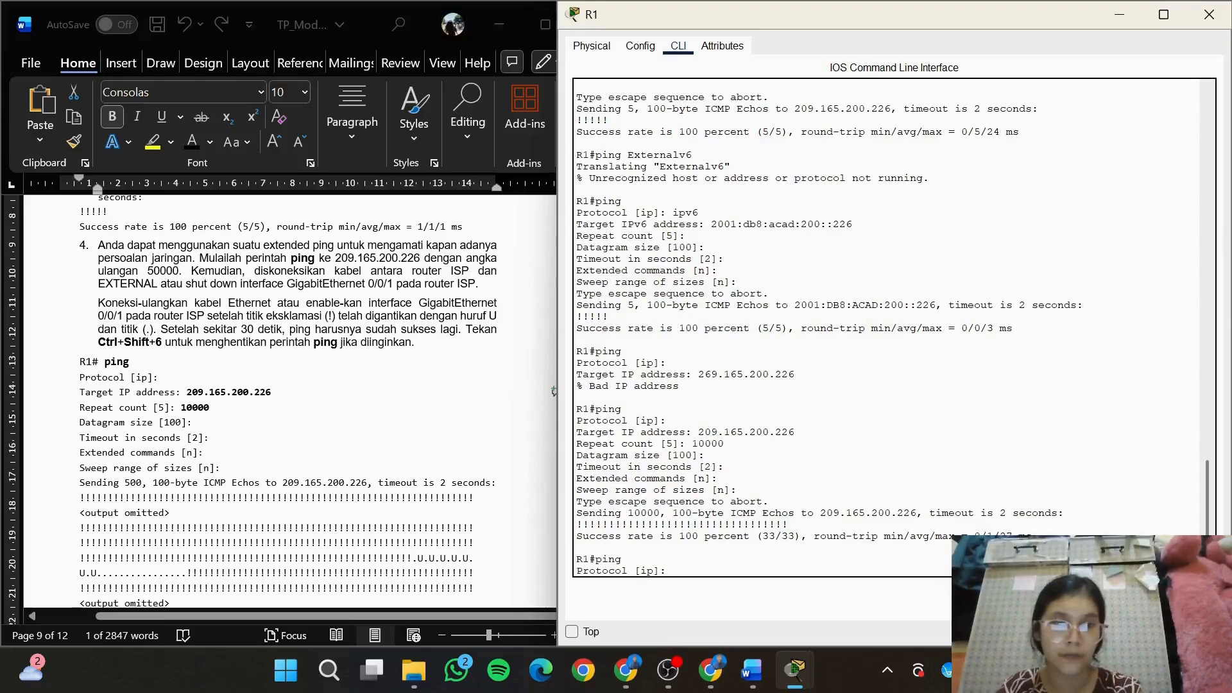
pyautogui.hotkey('ctrl', 'v')
pyautogui.press('Return')
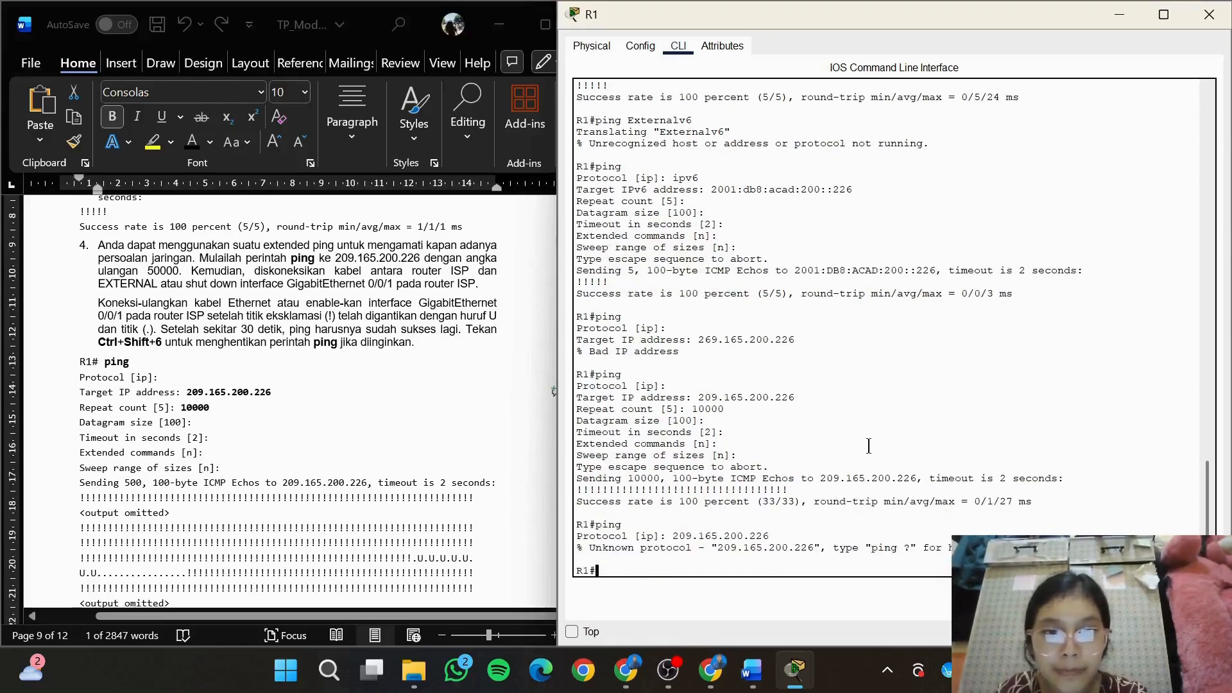
# Run an extended ping on R1 to 209.165.200.226, accepting the default protocol, repeat count and all other options
pyautogui.write('ping')
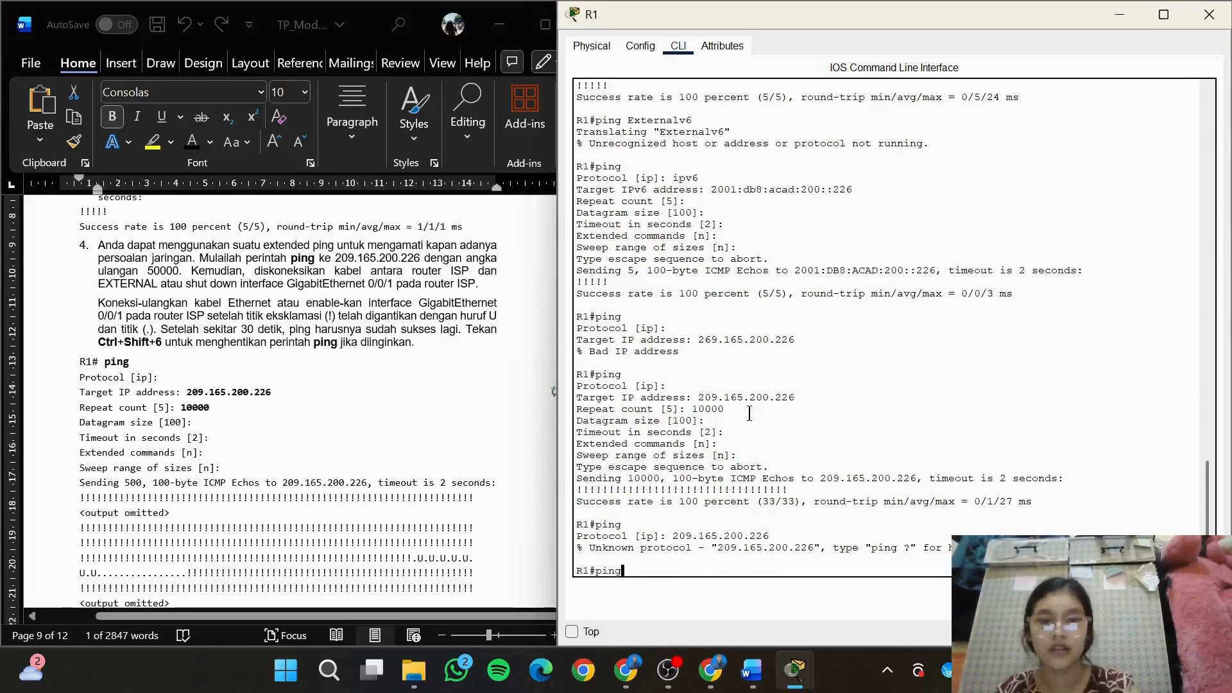
pyautogui.press('Return')
pyautogui.press('Return')
pyautogui.hotkey('ctrl', 'v')
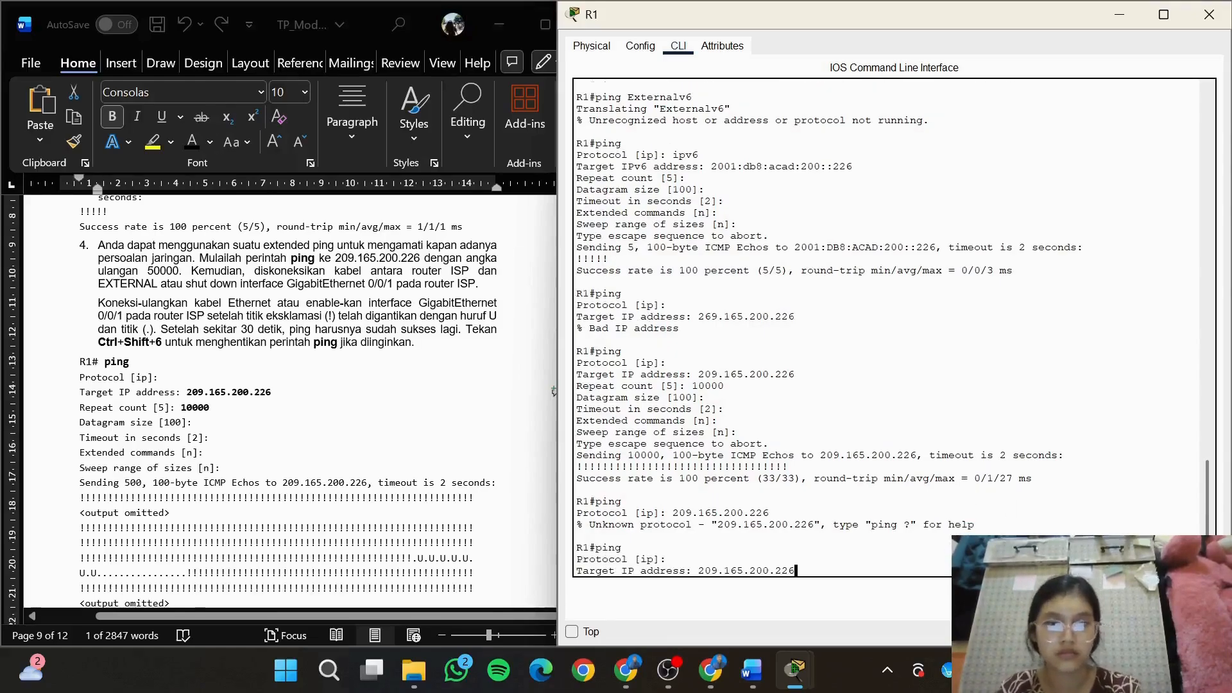
pyautogui.press('Return')
pyautogui.press('Return')
pyautogui.press('Return')
pyautogui.press('Return')
pyautogui.press('Return')
pyautogui.press('Return')
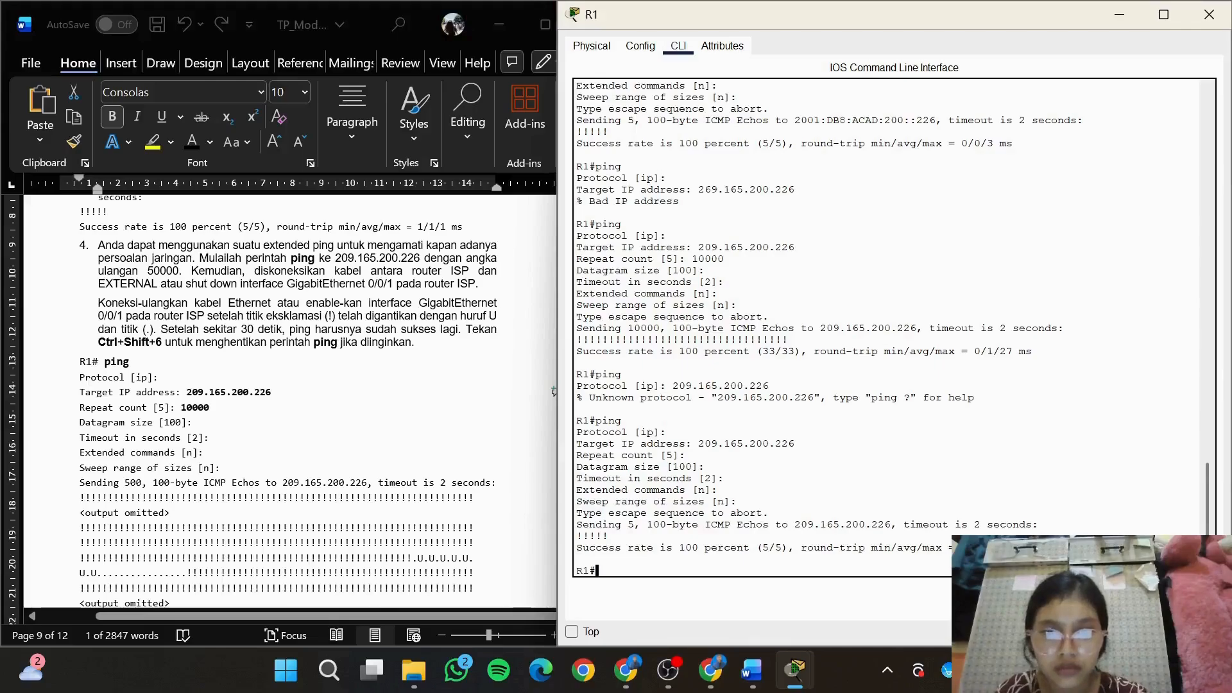
# Go to the note on repeated pings in the module and start another extended ping on R1 to 209.165.200.226 with the default protocol
pyautogui.click(553, 390)
pyautogui.click(444, 429)
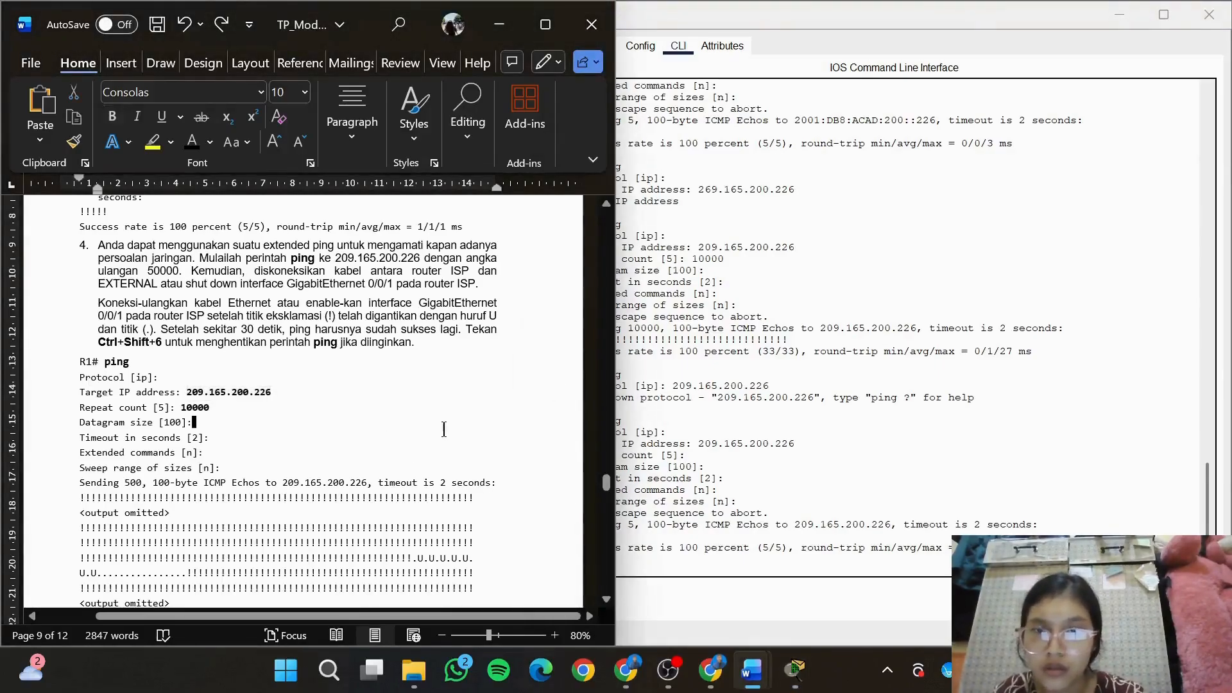
pyautogui.moveTo(607, 488); pyautogui.dragTo(608, 508)
pyautogui.click(731, 576)
pyautogui.write('pin')
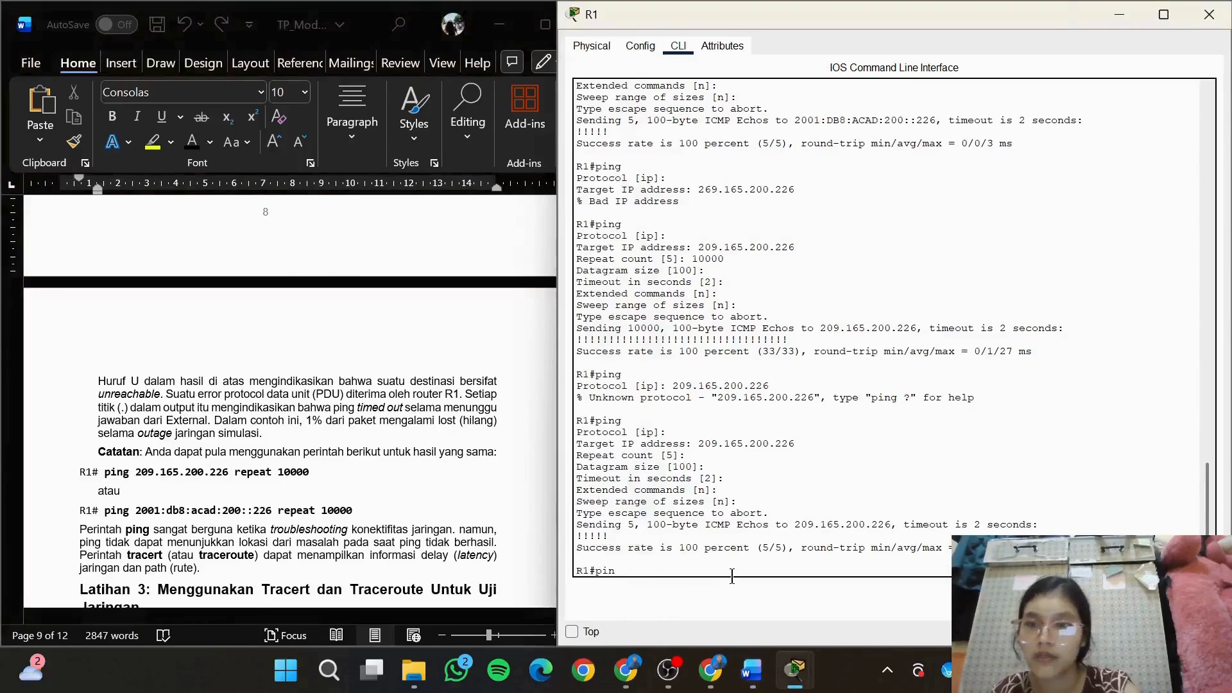
pyautogui.write('g')
pyautogui.press('Return')
pyautogui.press('Return')
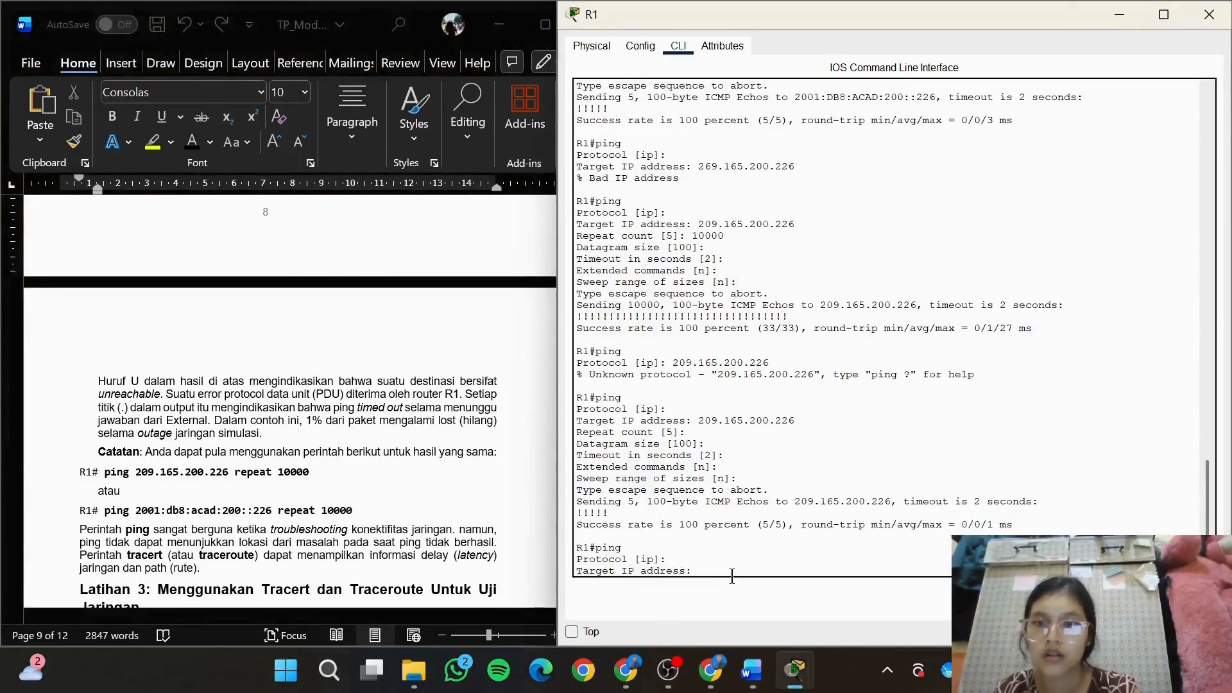
pyautogui.write('209.')
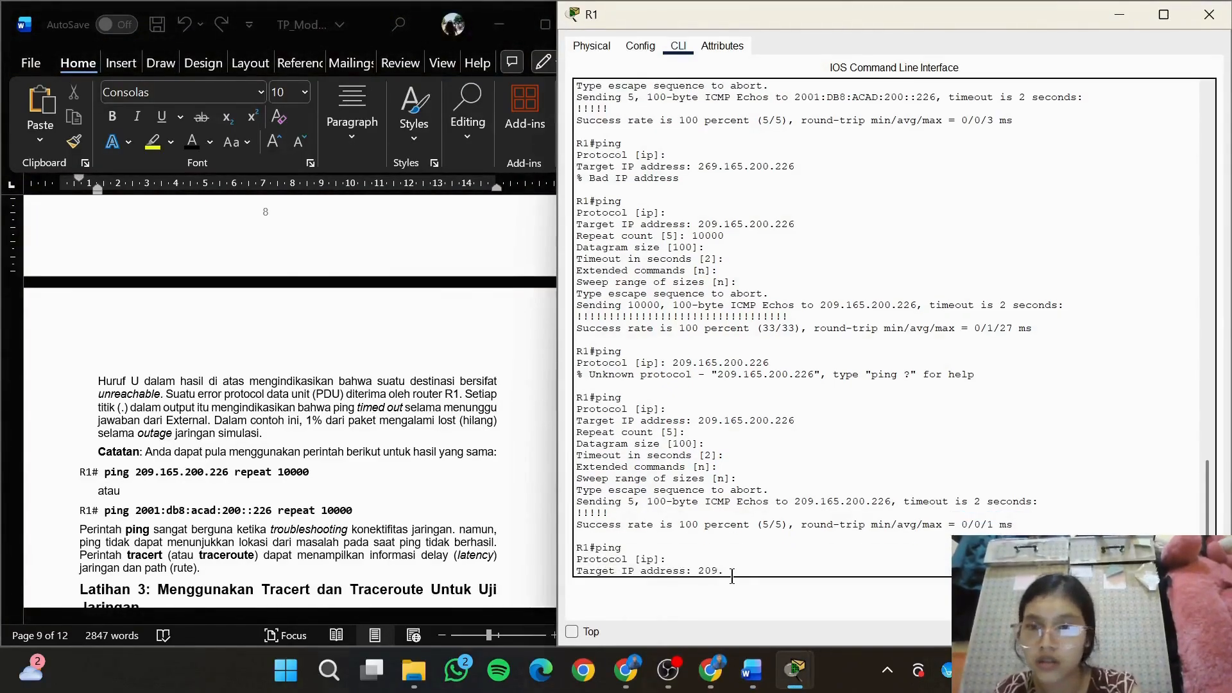
pyautogui.write('165.2')
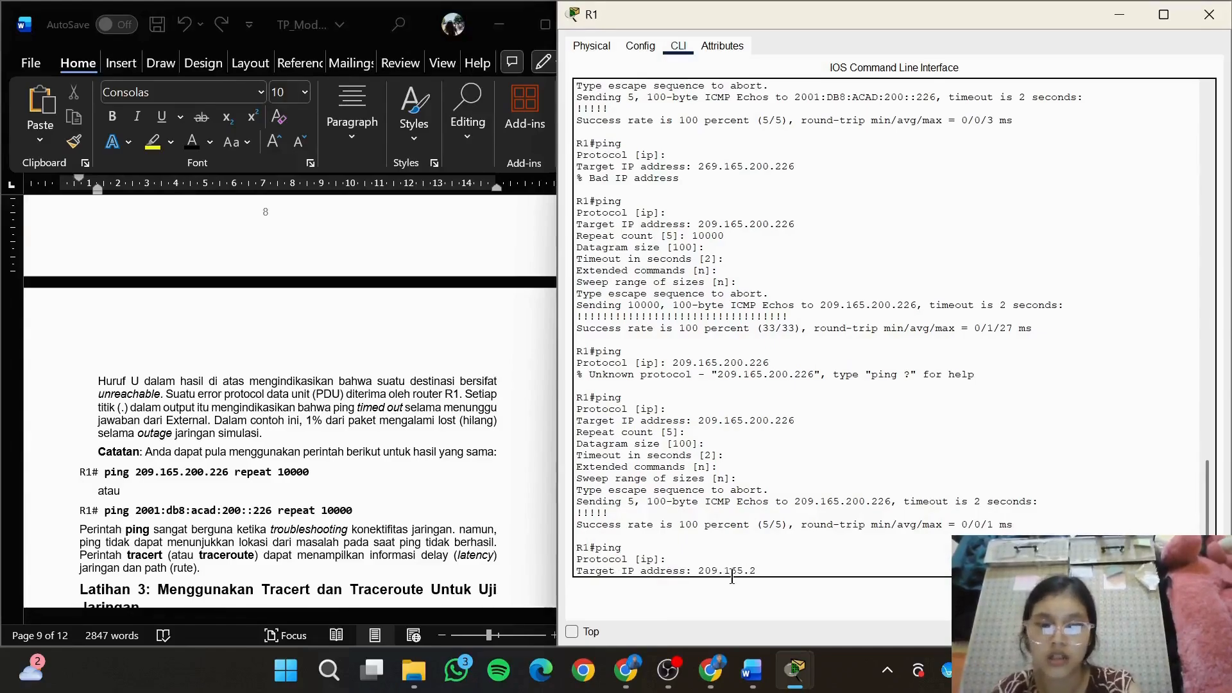
pyautogui.write('00.226')
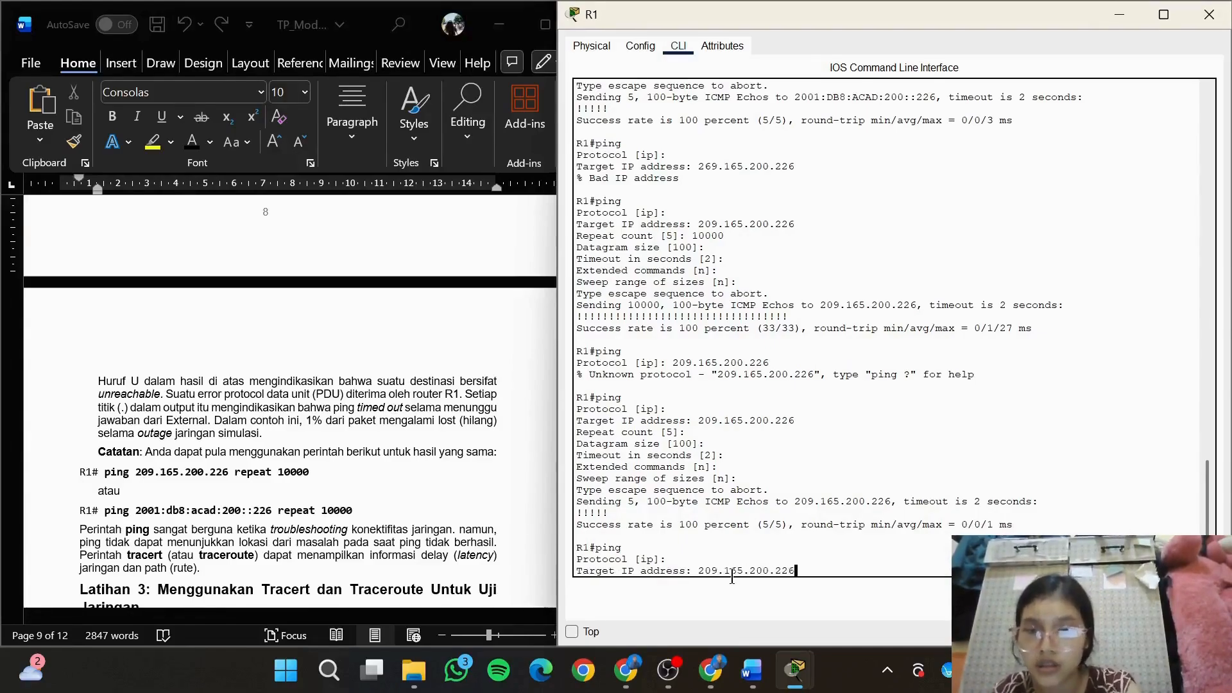
pyautogui.press('Return')
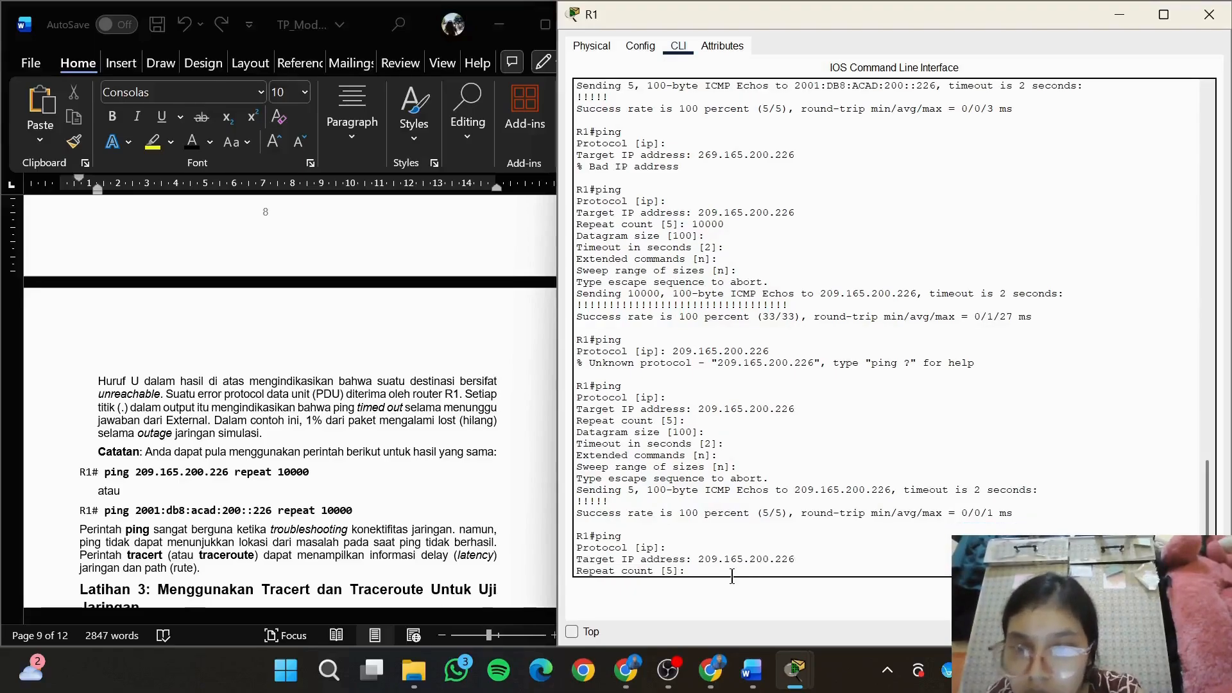
# Run the ping with a repeat count of 10000 and defaults for the other options, and abort it after a few seconds
pyautogui.write('10000')
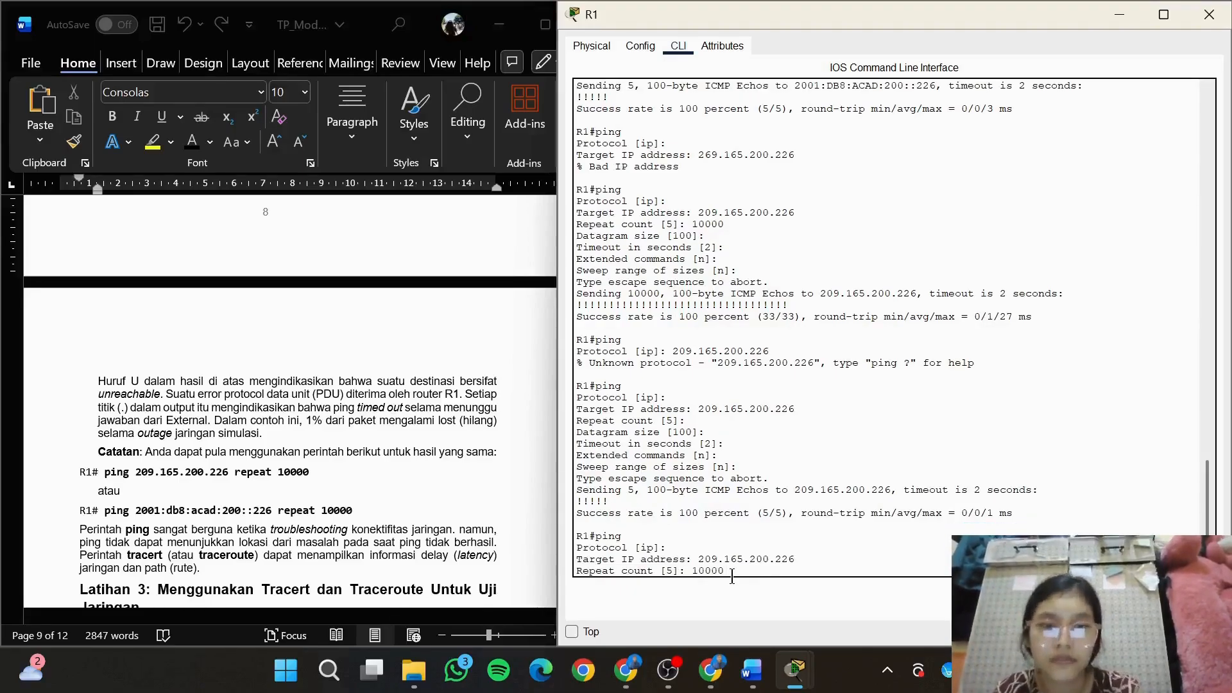
pyautogui.press('Return')
pyautogui.press('Return')
pyautogui.press('Return')
pyautogui.press('Return')
pyautogui.press('Return')
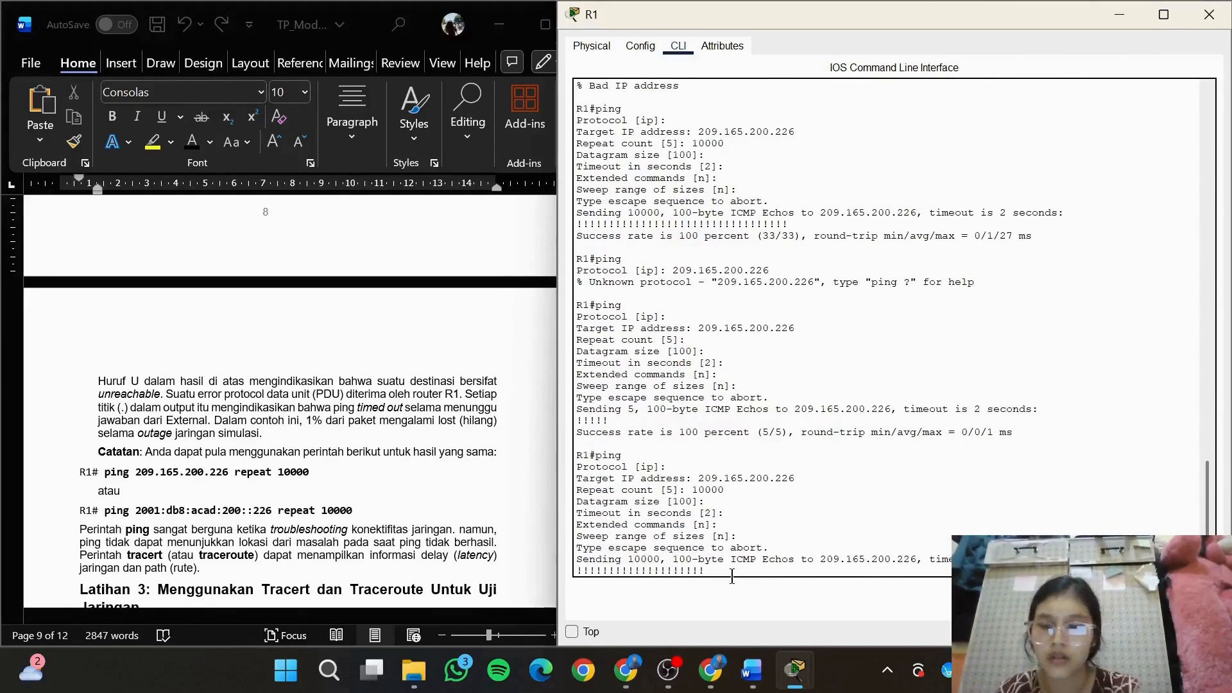
pyautogui.hotkey('ctrl', 'shift', '6')
# Go to Latihan 3, Langkah 1 in the module, switch to PC-A in Packet Tracer and reopen its Command Prompt
pyautogui.click(409, 444)
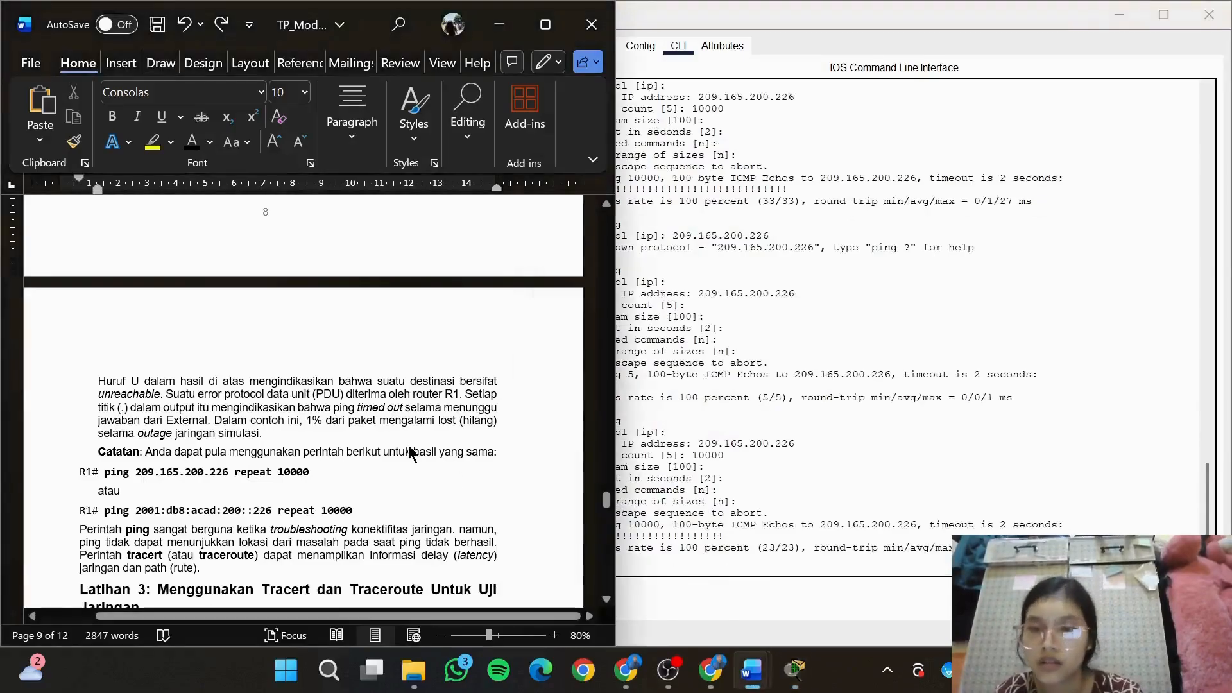
pyautogui.moveTo(609, 506); pyautogui.dragTo(609, 514)
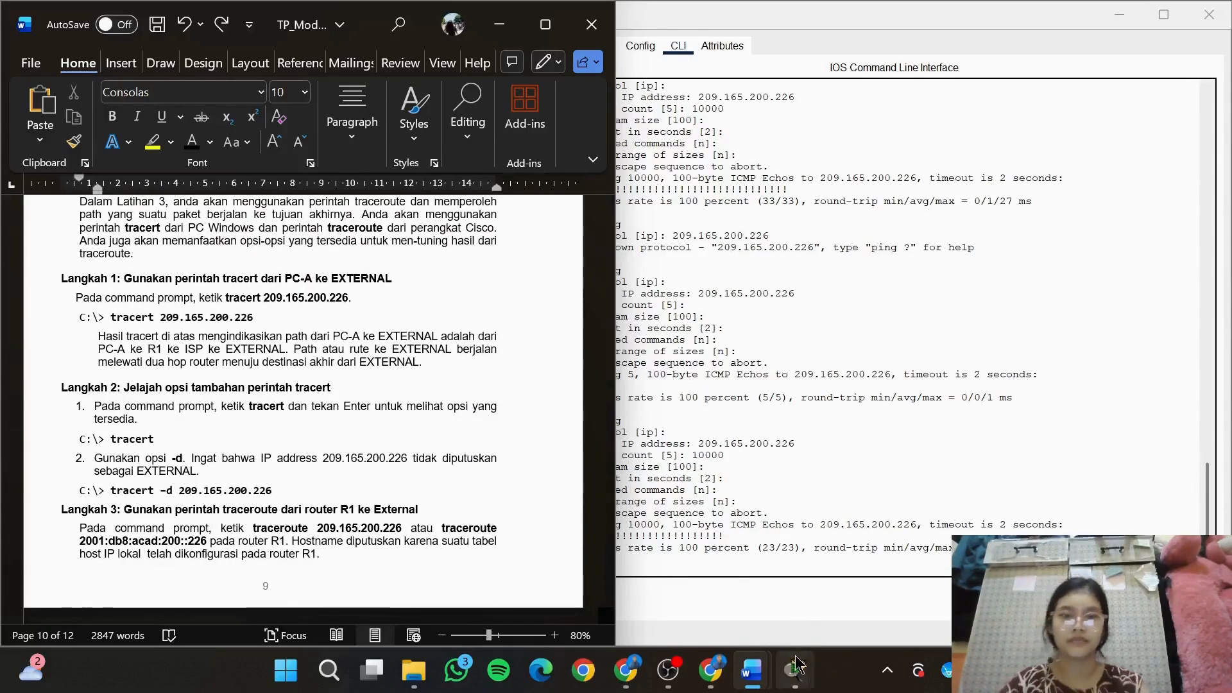
pyautogui.moveTo(795, 669)
pyautogui.click(787, 585)
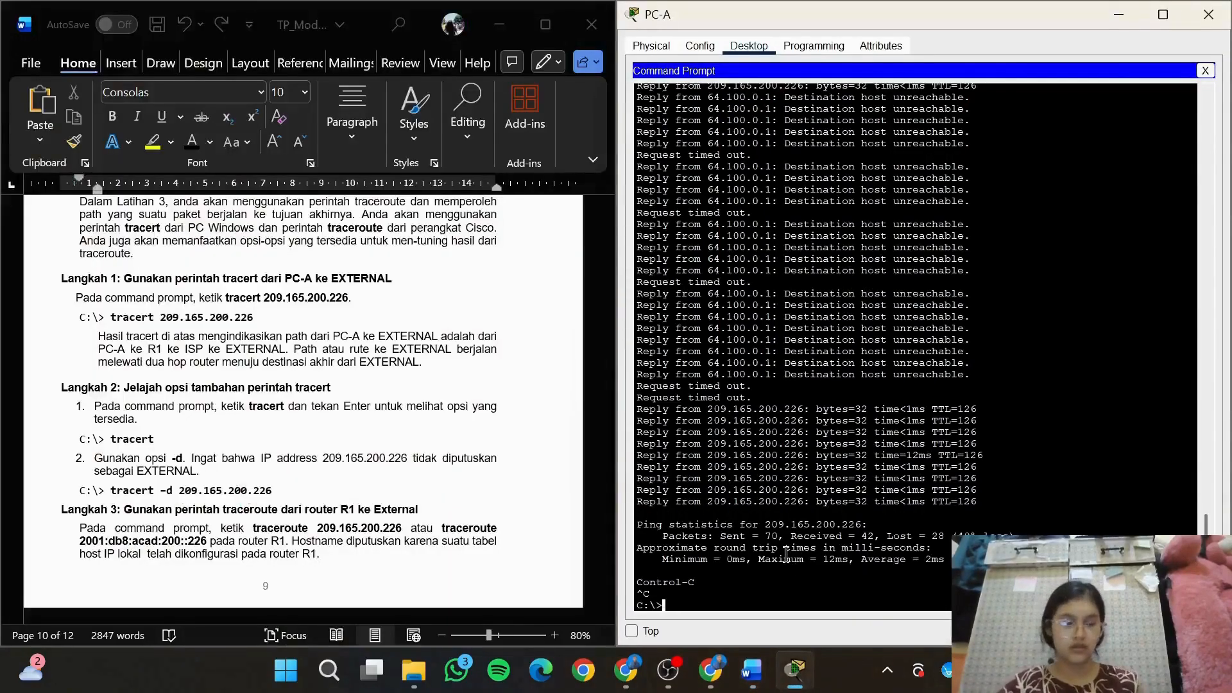
pyautogui.click(1205, 70)
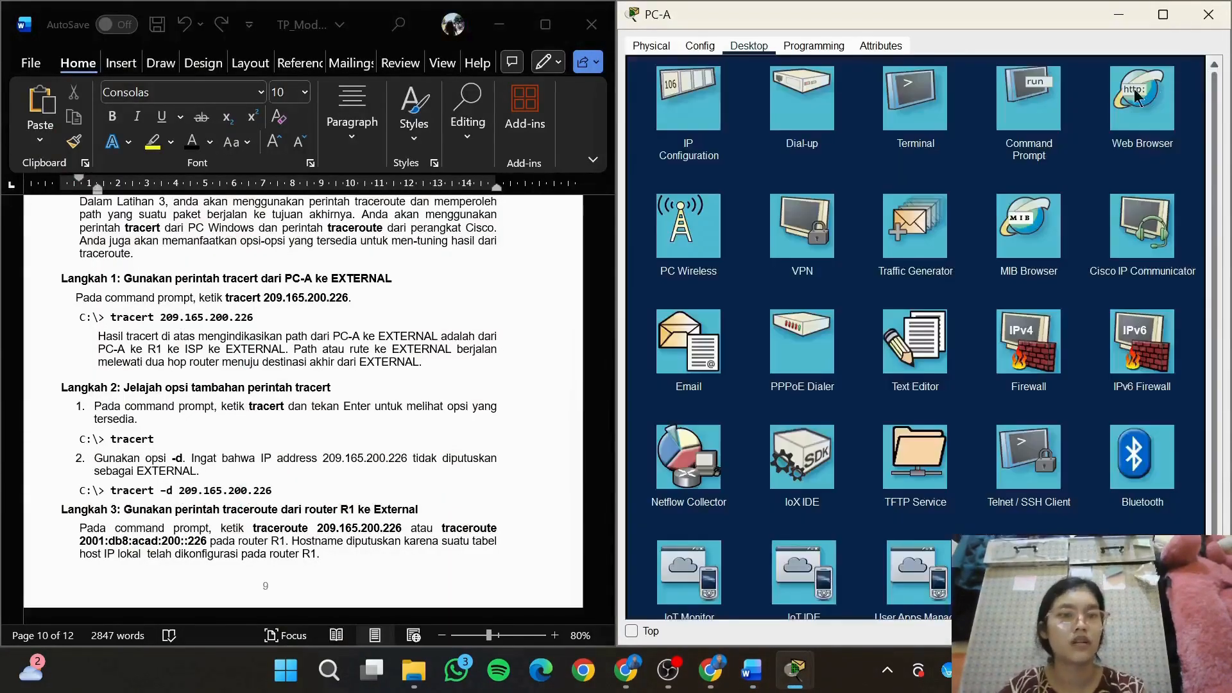
pyautogui.click(1013, 124)
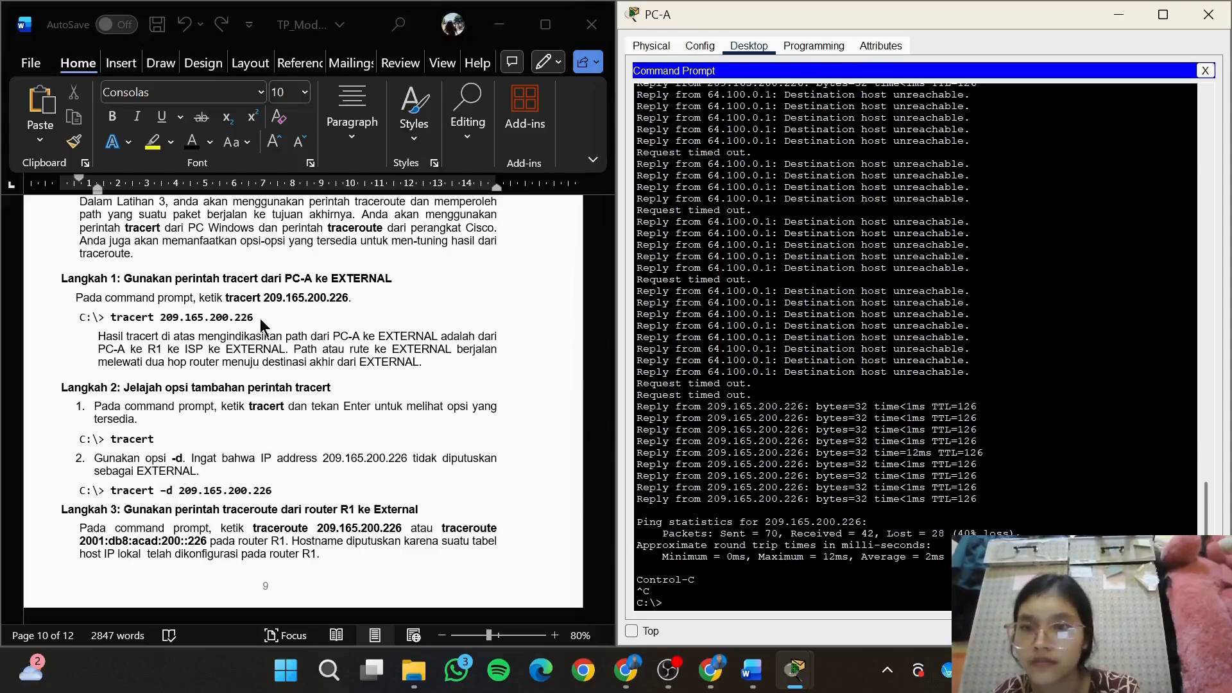
# Copy the command tracert 209.165.200.226 from Langkah 1 of the module and run it on PC-A
pyautogui.moveTo(255, 319)
pyautogui.mouseDown()
pyautogui.moveTo(122, 317)
pyautogui.moveTo(260, 318)
pyautogui.mouseUp()
pyautogui.press('super+c')
pyautogui.click(108, 318)
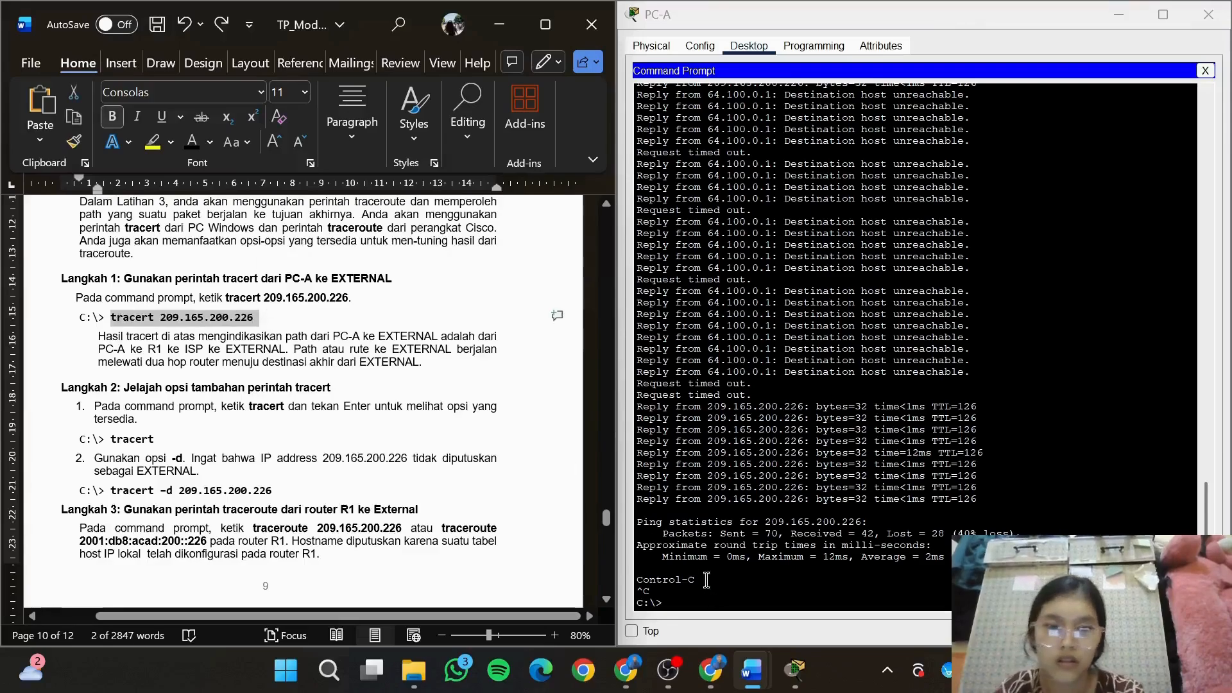
pyautogui.click(722, 616)
pyautogui.rightClick(725, 613)
pyautogui.click(748, 641)
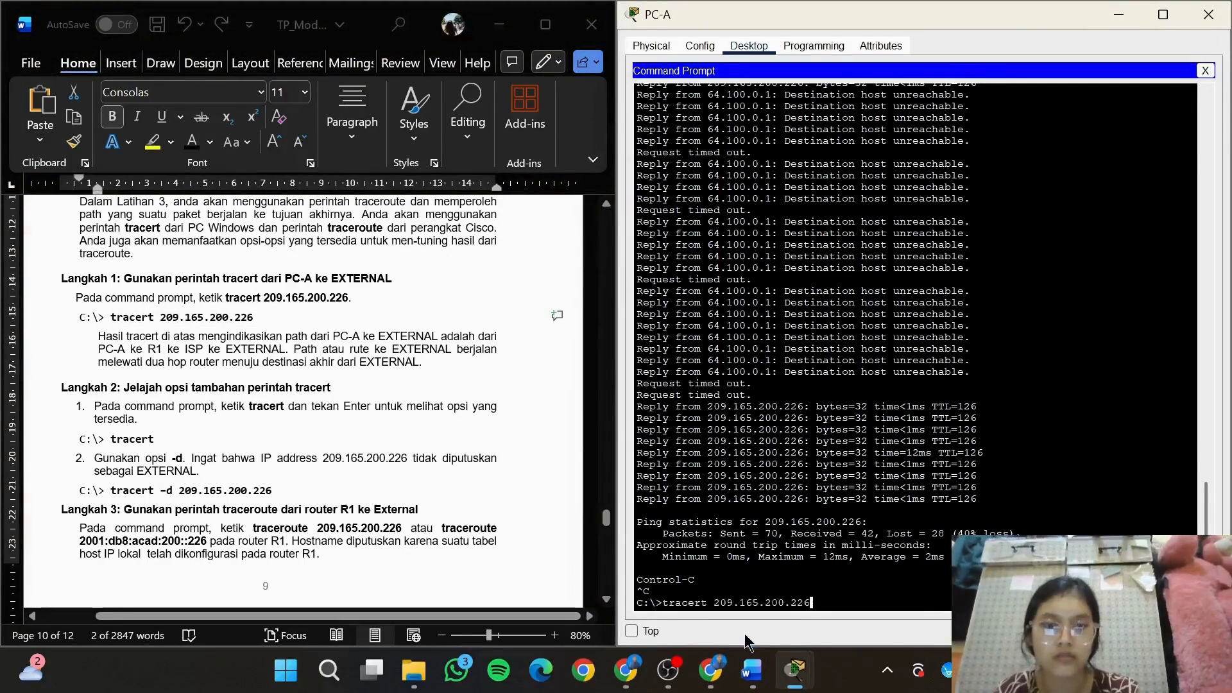
pyautogui.press('Return')
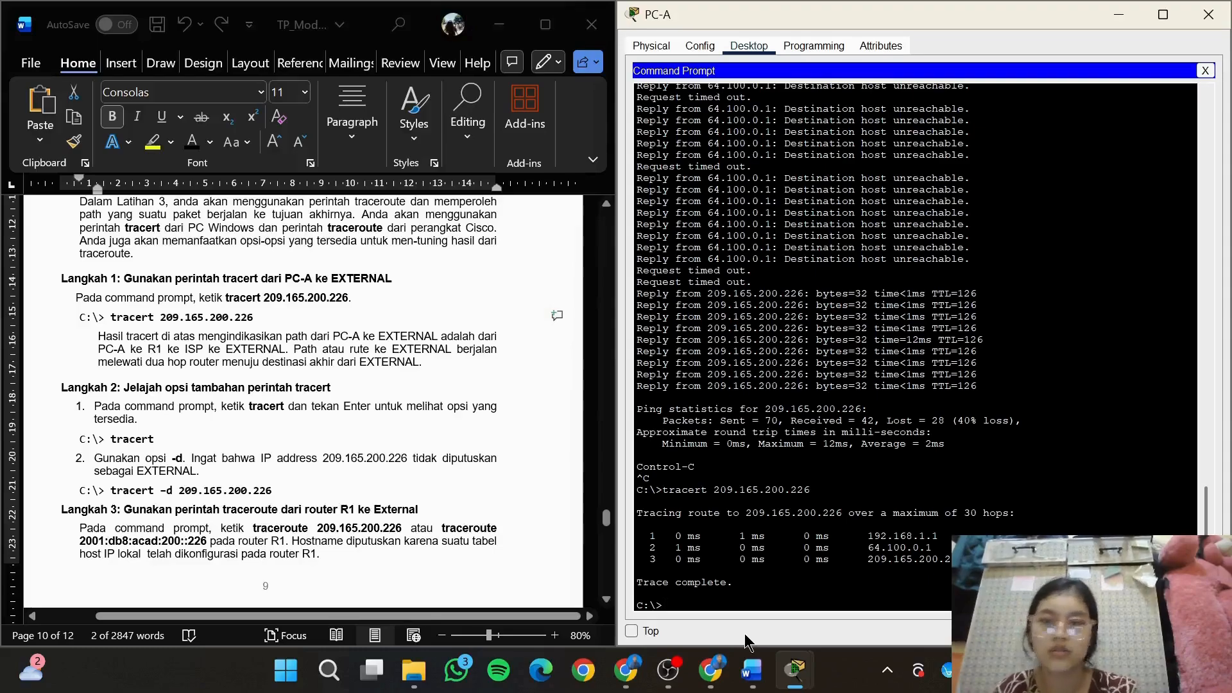
# Copy the tracert -d 209.165.200.226 command from Langkah 2 of the module and try to run it on PC-A
pyautogui.click(296, 417)
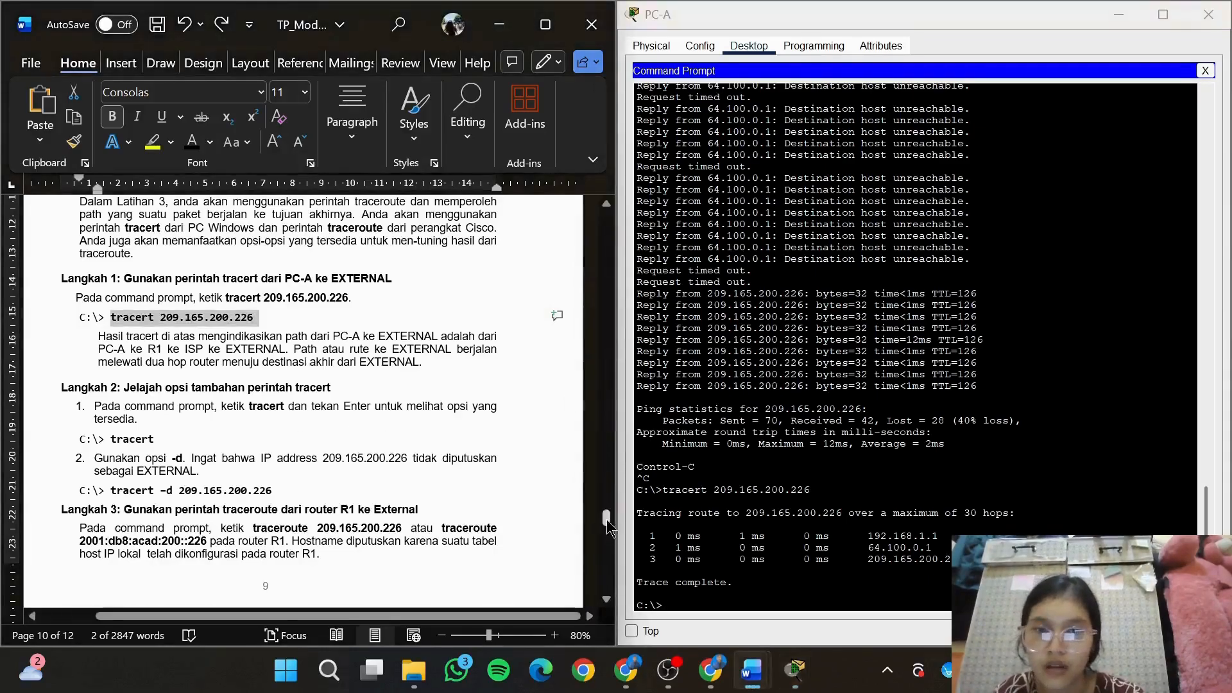
pyautogui.moveTo(608, 528); pyautogui.dragTo(607, 537)
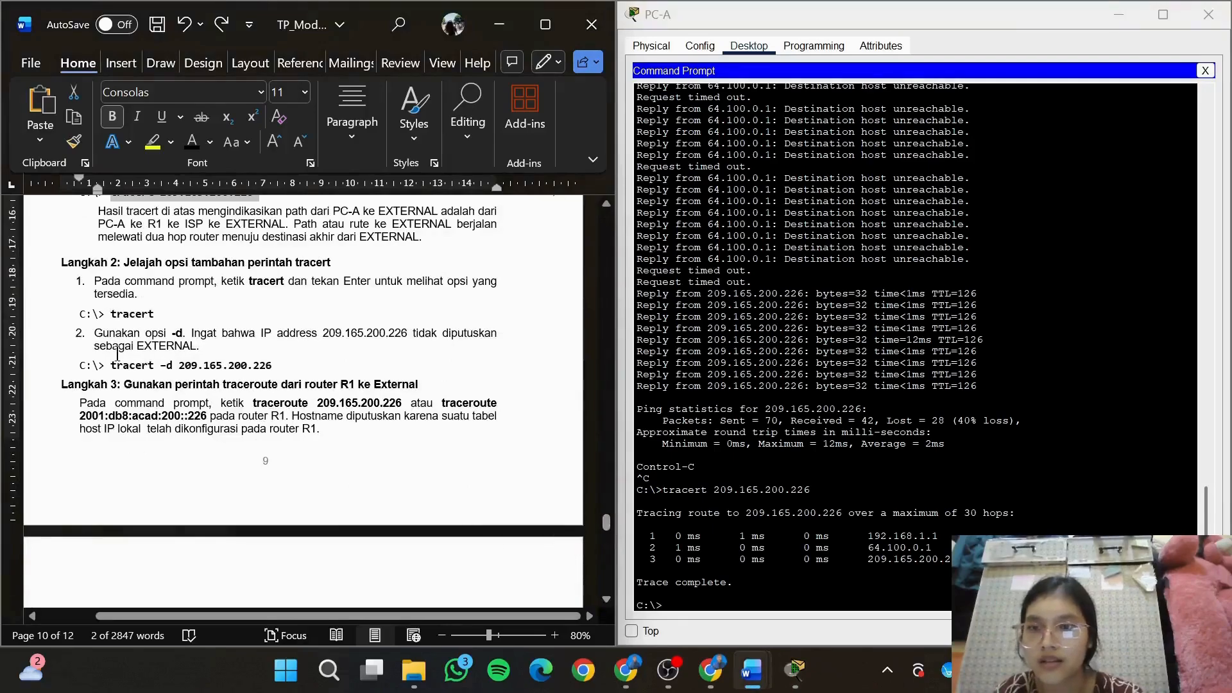
pyautogui.click(120, 348)
pyautogui.moveTo(111, 363); pyautogui.dragTo(277, 365)
pyautogui.click(716, 602)
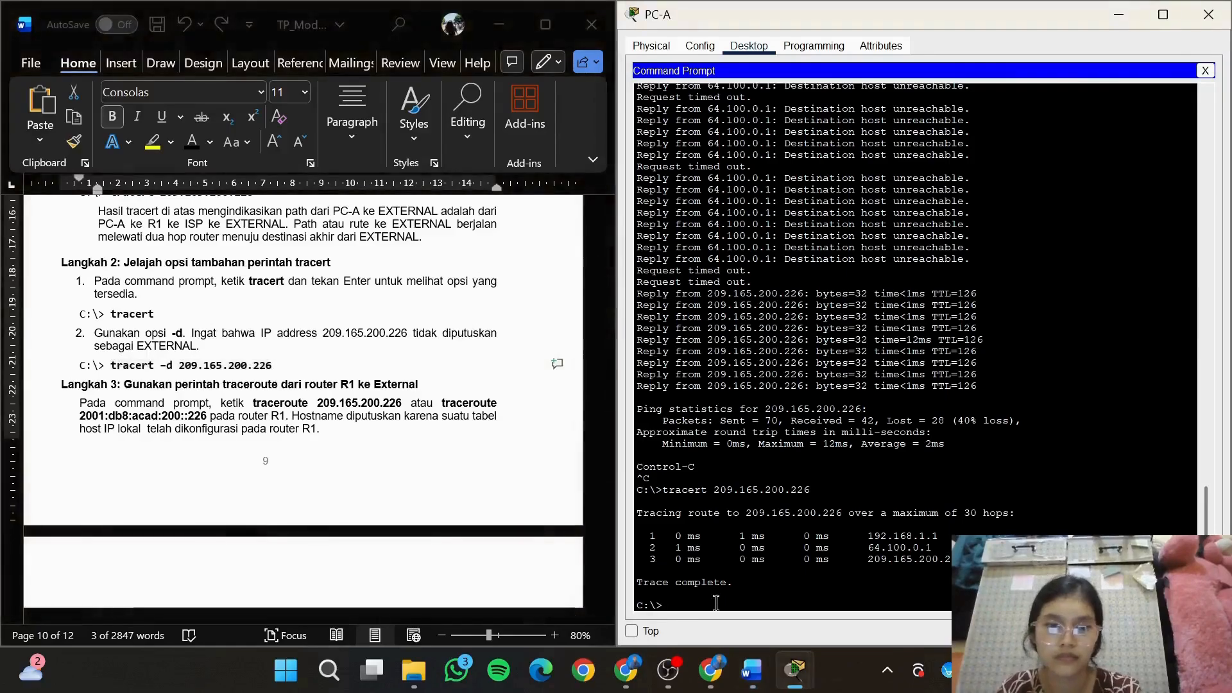
pyautogui.rightClick(716, 603)
pyautogui.click(744, 636)
pyautogui.press('Return')
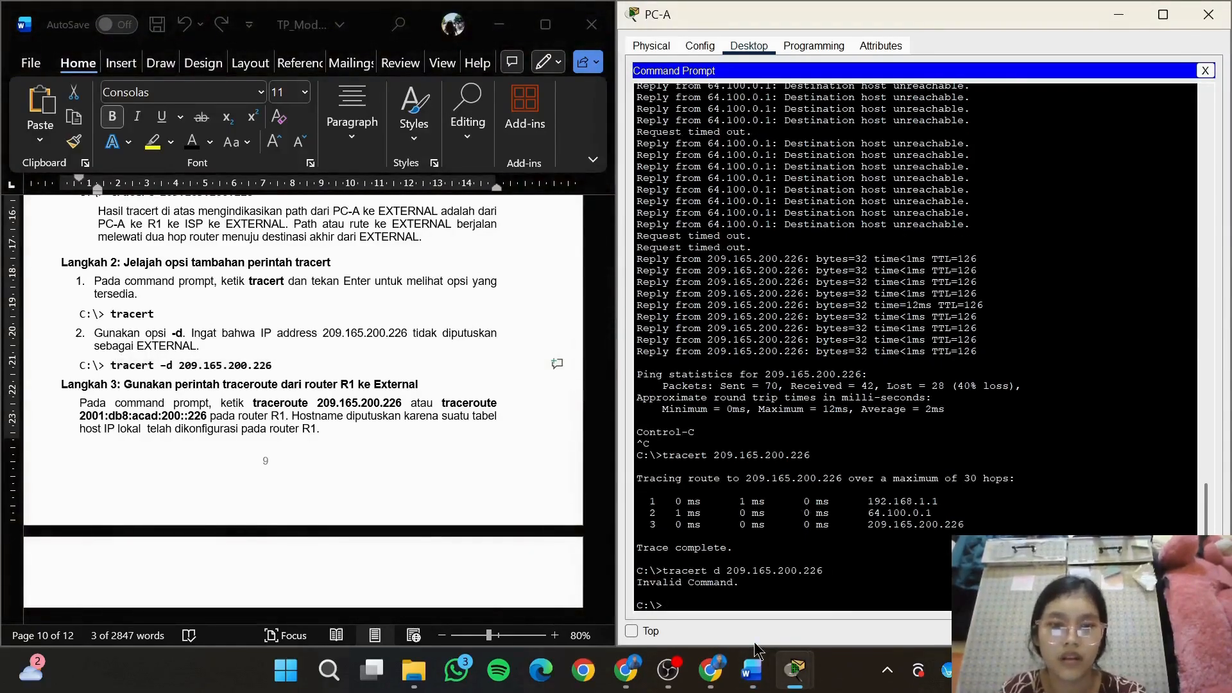
# Try to run tracert -d 209.165.200.226 on PC-A again, entering the command by hand with the hyphen before d
pyautogui.moveTo(111, 365); pyautogui.dragTo(273, 364)
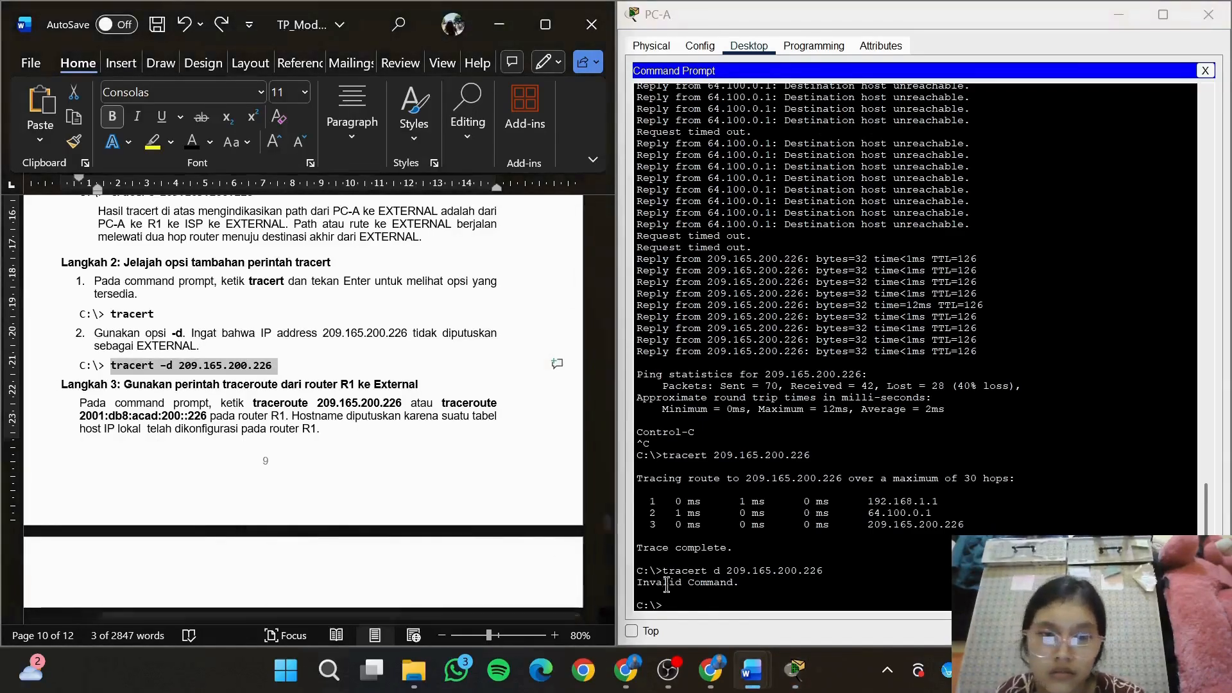
pyautogui.click(691, 608)
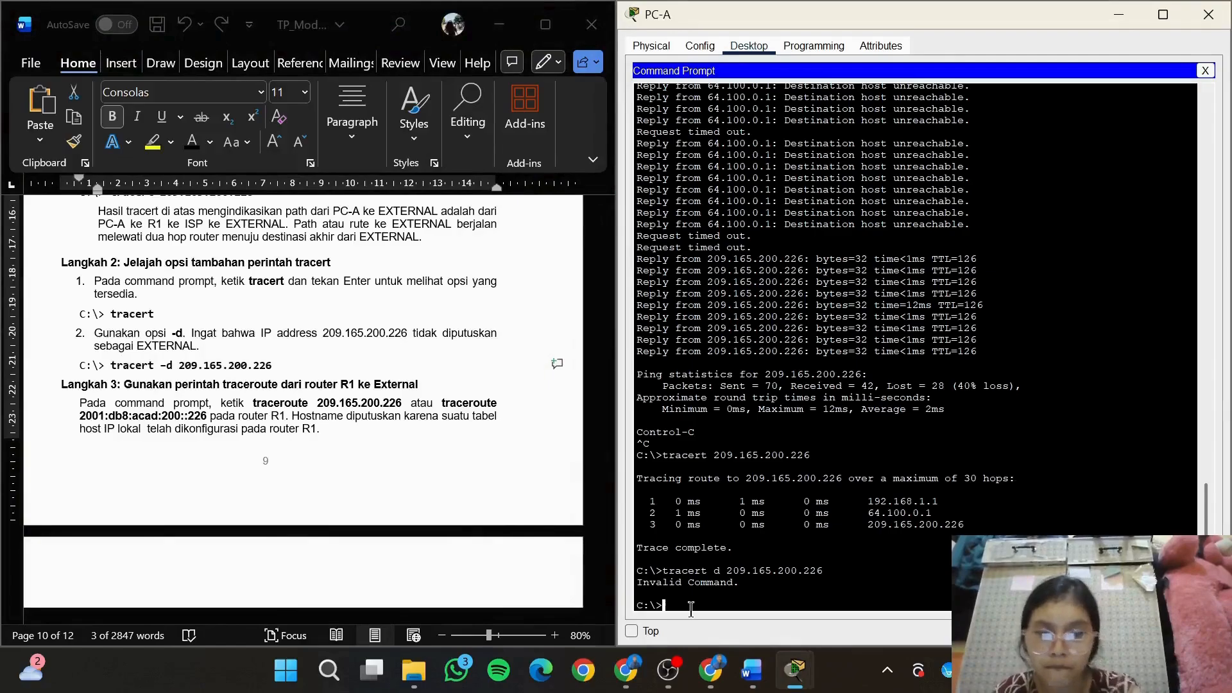
pyautogui.write('tra')
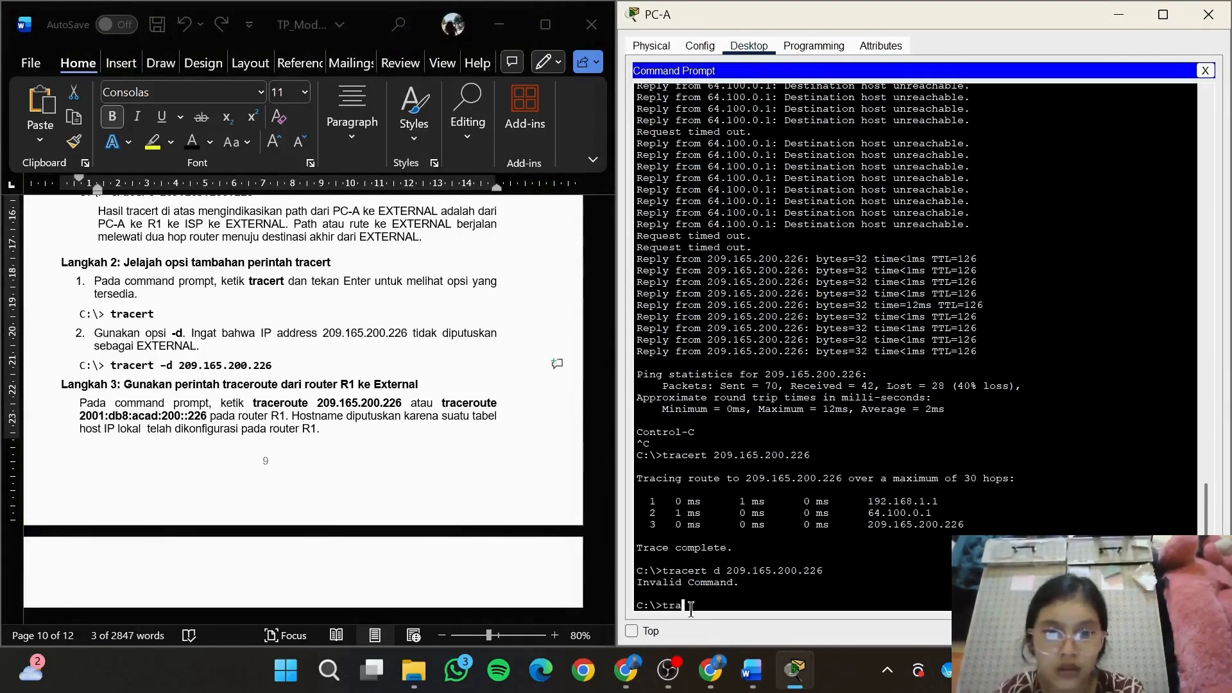
pyautogui.write('cert -d')
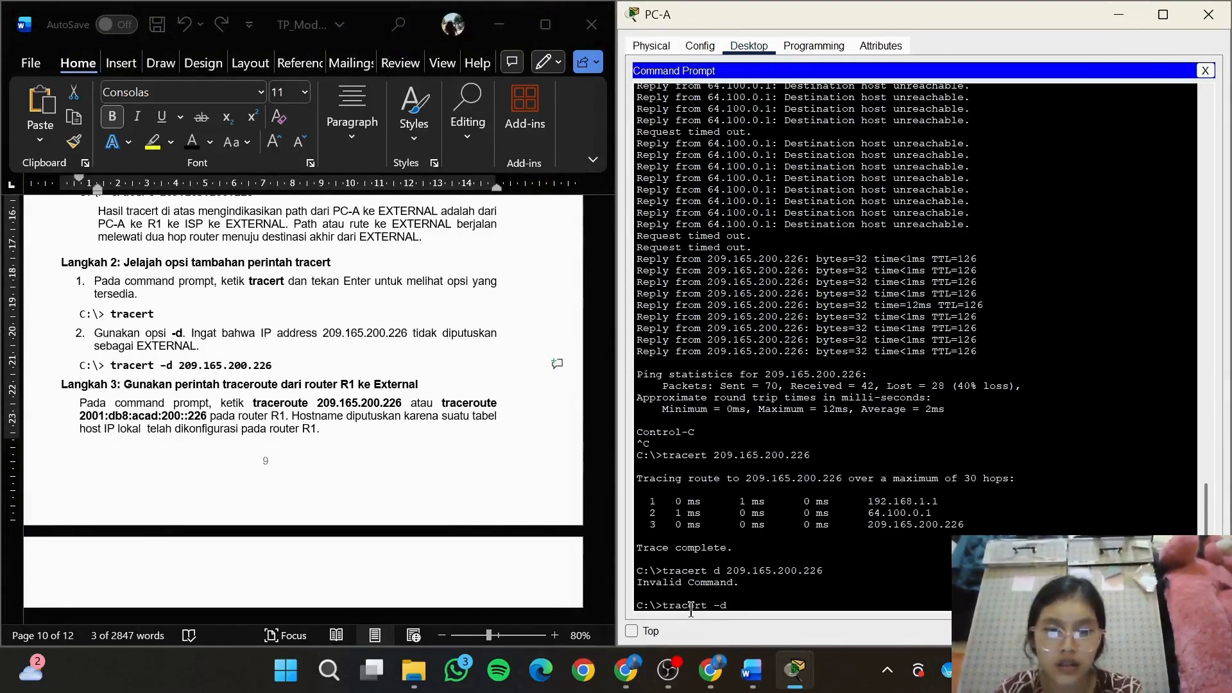
pyautogui.write(' 209.165.2')
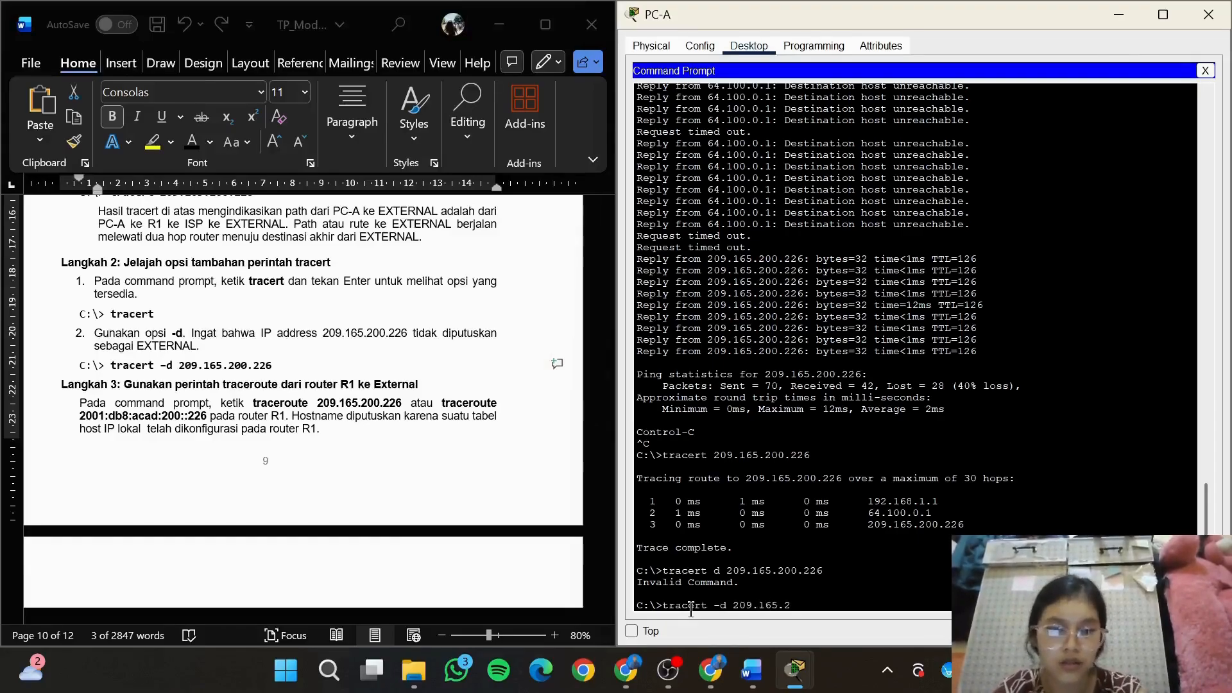
pyautogui.write('00.226')
pyautogui.press('Return')
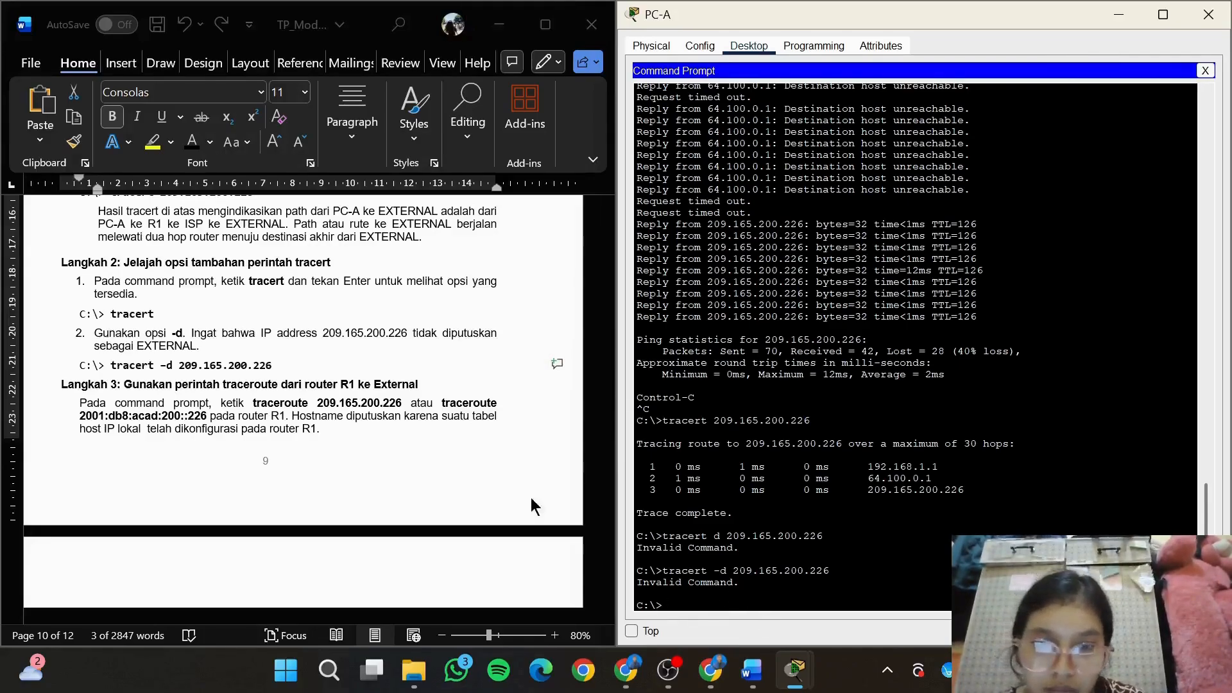
# Copy the tracert -d 209.165.200.226 command from the module to PC-A again, add the missing hyphen before d and try to run it
pyautogui.click(290, 356)
pyautogui.click(290, 356)
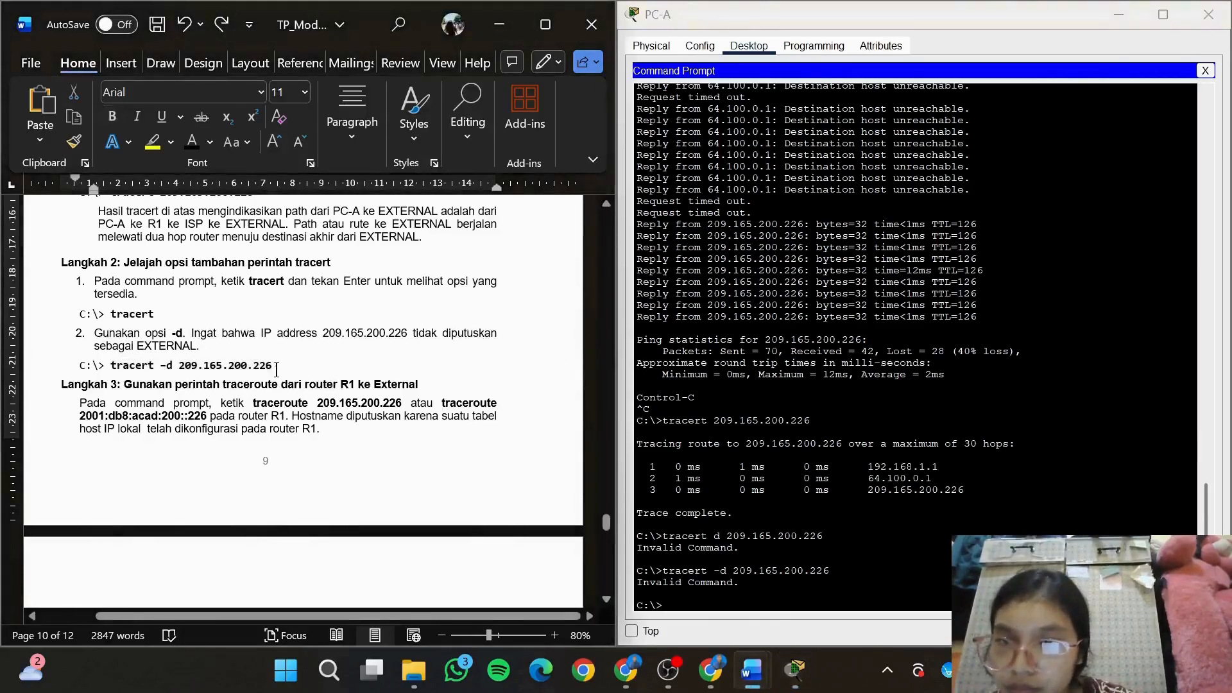
pyautogui.moveTo(268, 370); pyautogui.dragTo(134, 368)
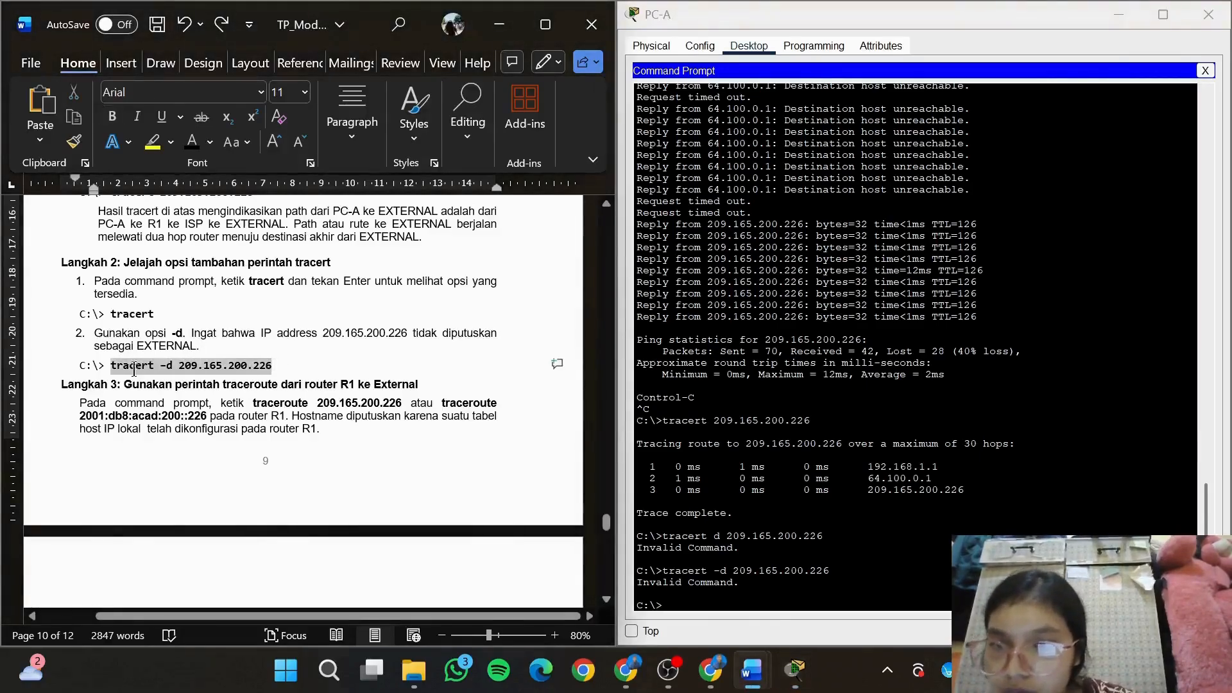
pyautogui.click(735, 603)
pyautogui.rightClick(735, 603)
pyautogui.click(770, 635)
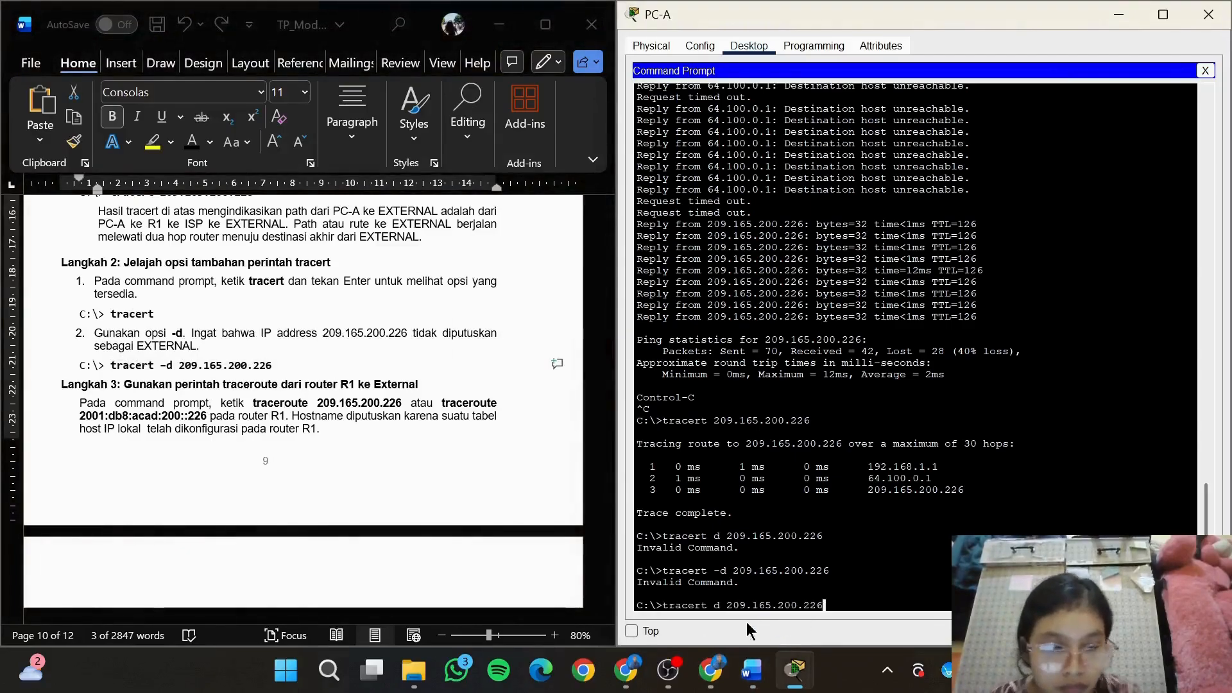
pyautogui.press('Left')
pyautogui.press('Left')
pyautogui.press('Left')
pyautogui.press('Left')
pyautogui.press('Left')
pyautogui.press('Left')
pyautogui.press('Left')
pyautogui.press('Left')
pyautogui.press('Left')
pyautogui.press('Left')
pyautogui.press('Left')
pyautogui.press('Left')
pyautogui.press('Left')
pyautogui.press('Left')
pyautogui.press('Left')
pyautogui.press('Left')
pyautogui.press('Left')
pyautogui.press('Left')
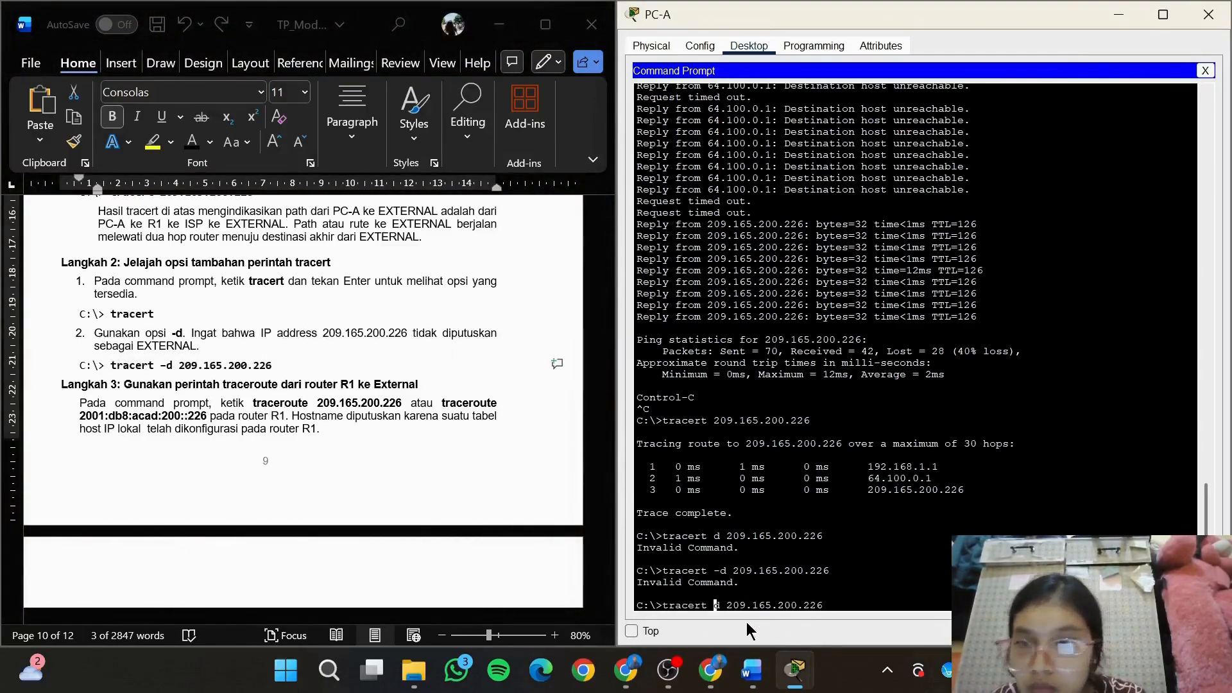
pyautogui.write('-')
pyautogui.press('Right')
pyautogui.press('Right')
pyautogui.press('Right')
pyautogui.press('Right')
pyautogui.press('Right')
pyautogui.press('Right')
pyautogui.press('Right')
pyautogui.press('Right')
pyautogui.press('Right')
pyautogui.press('Right')
pyautogui.press('Right')
pyautogui.press('Right')
pyautogui.press('Right')
pyautogui.press('Right')
pyautogui.press('Right')
pyautogui.press('Right')
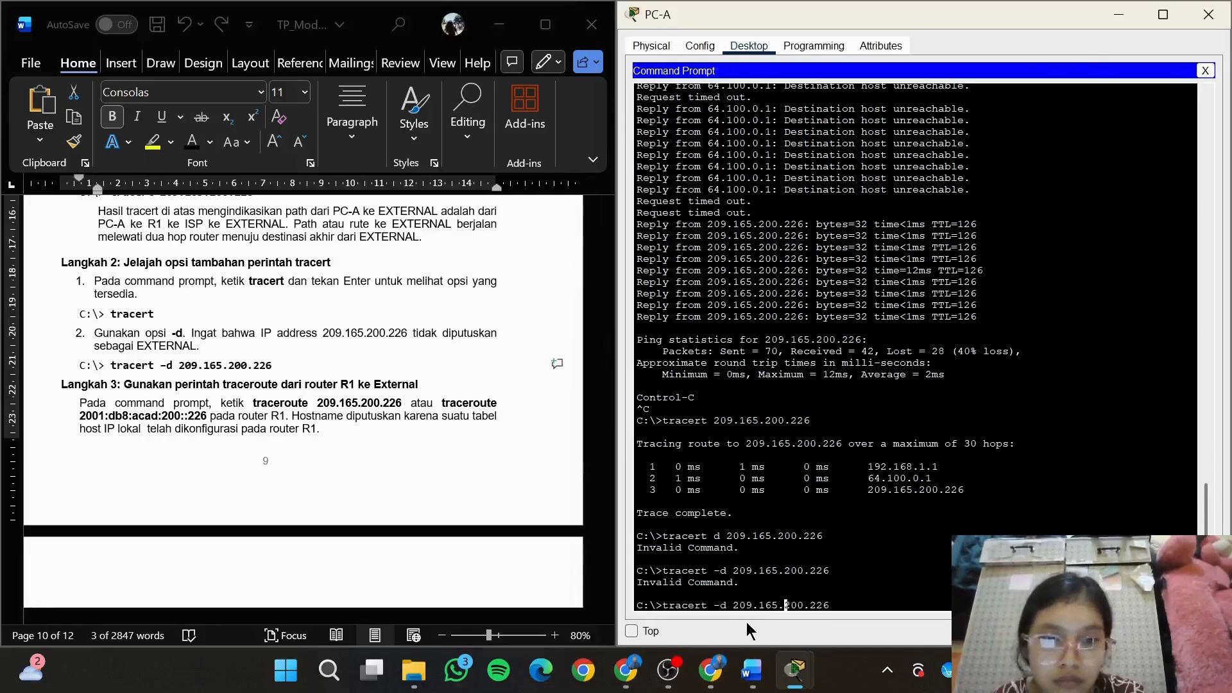
pyautogui.press('Return')
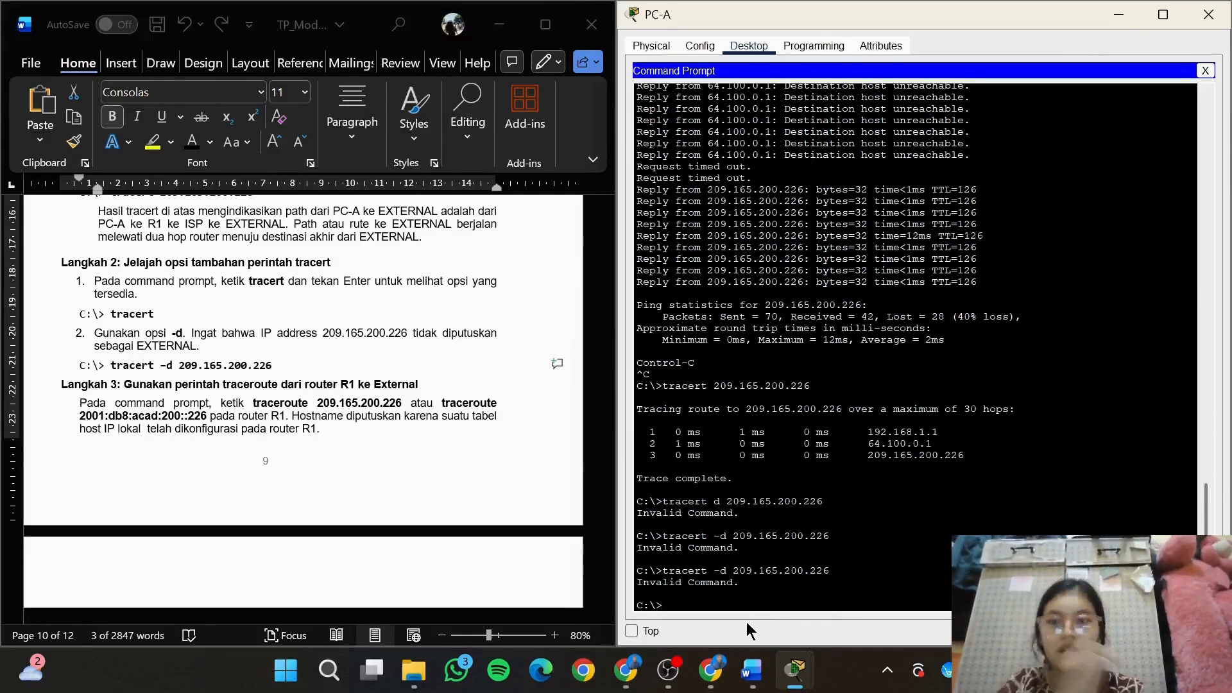
# Go to Langkah 3 in the module, copy the command traceroute 209.165.200.226 and run it in the CLI of router R1
pyautogui.hotkey('alt', 'Tab')
pyautogui.click(468, 425)
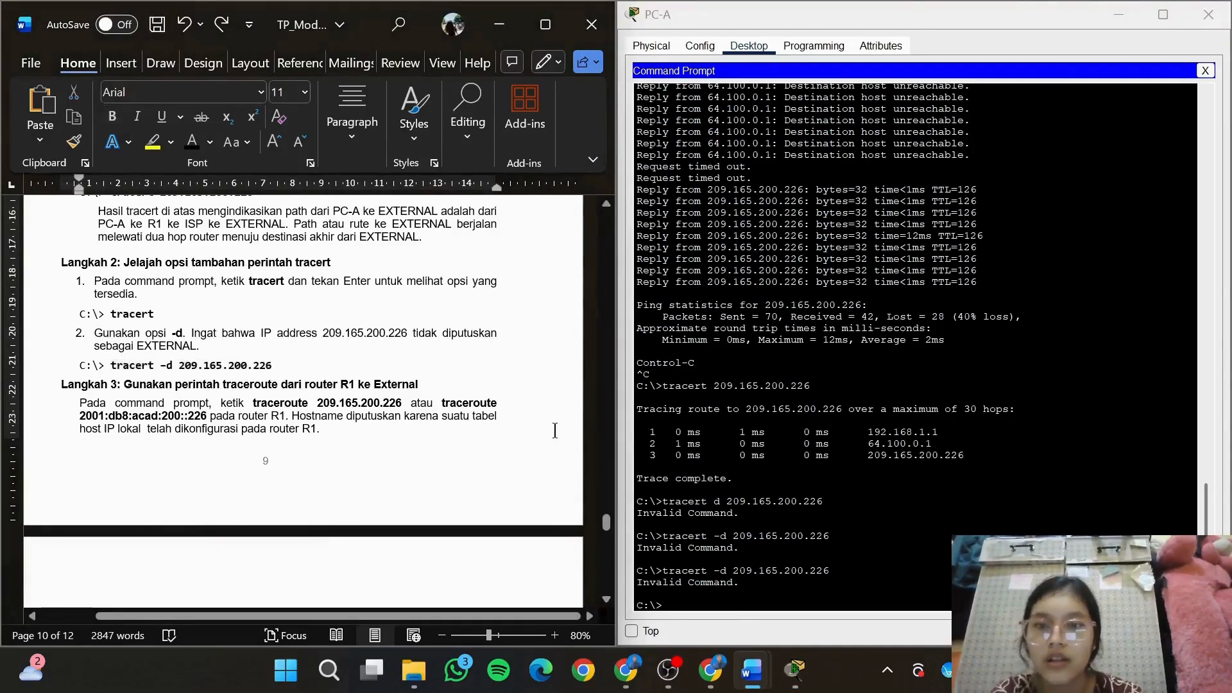
pyautogui.moveTo(606, 523); pyautogui.dragTo(611, 537)
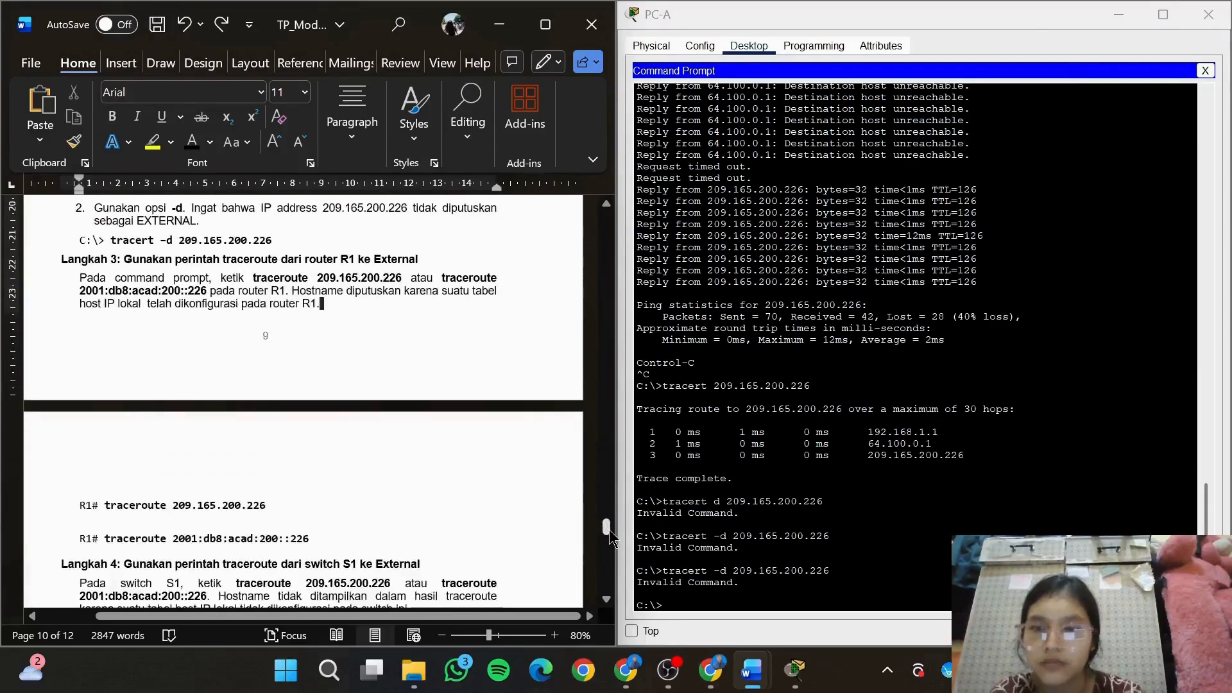
pyautogui.moveTo(795, 669)
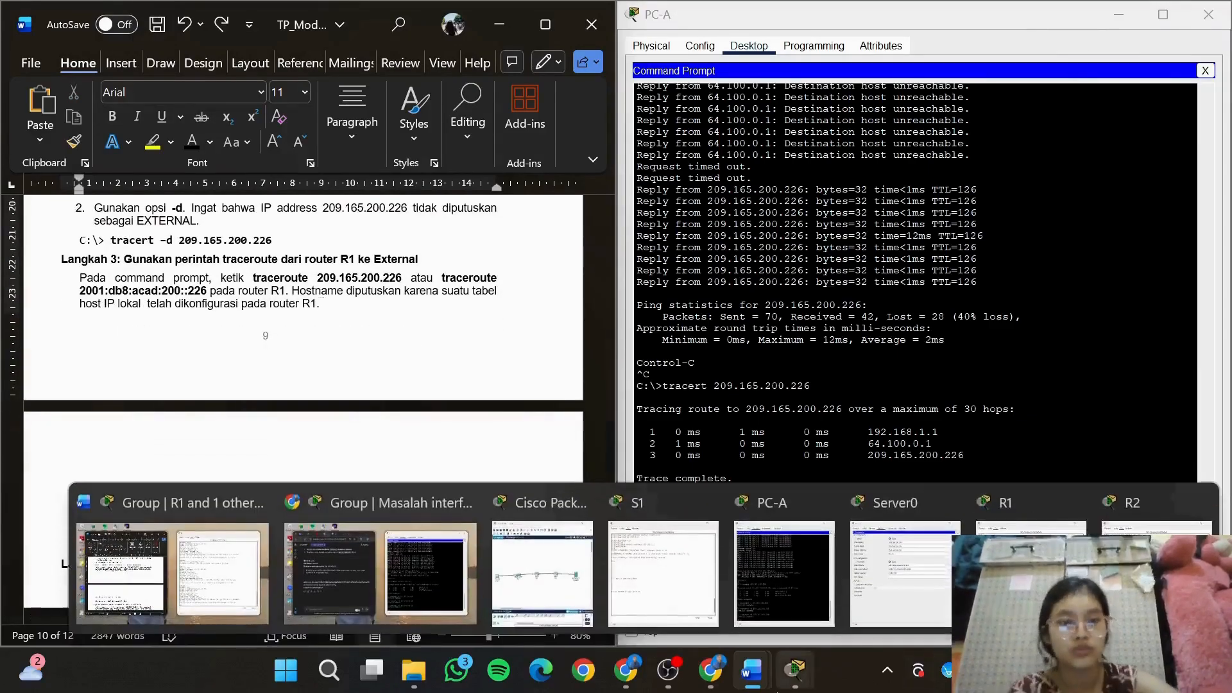
pyautogui.click(1027, 513)
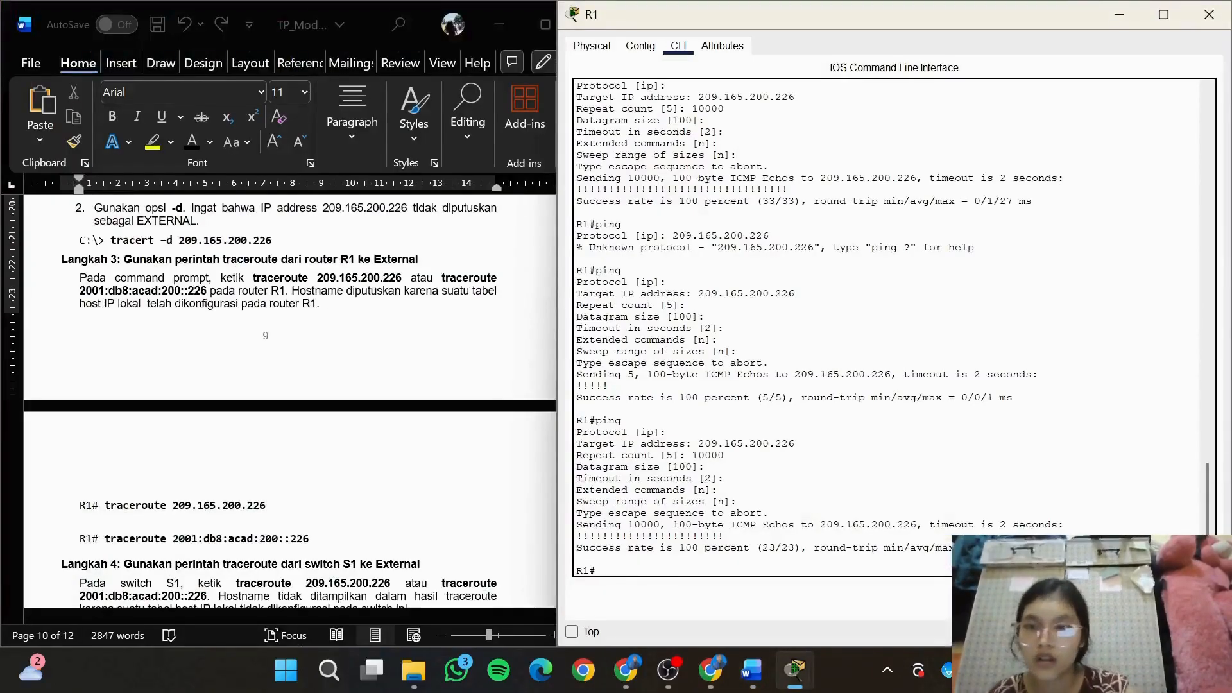
pyautogui.click(289, 513)
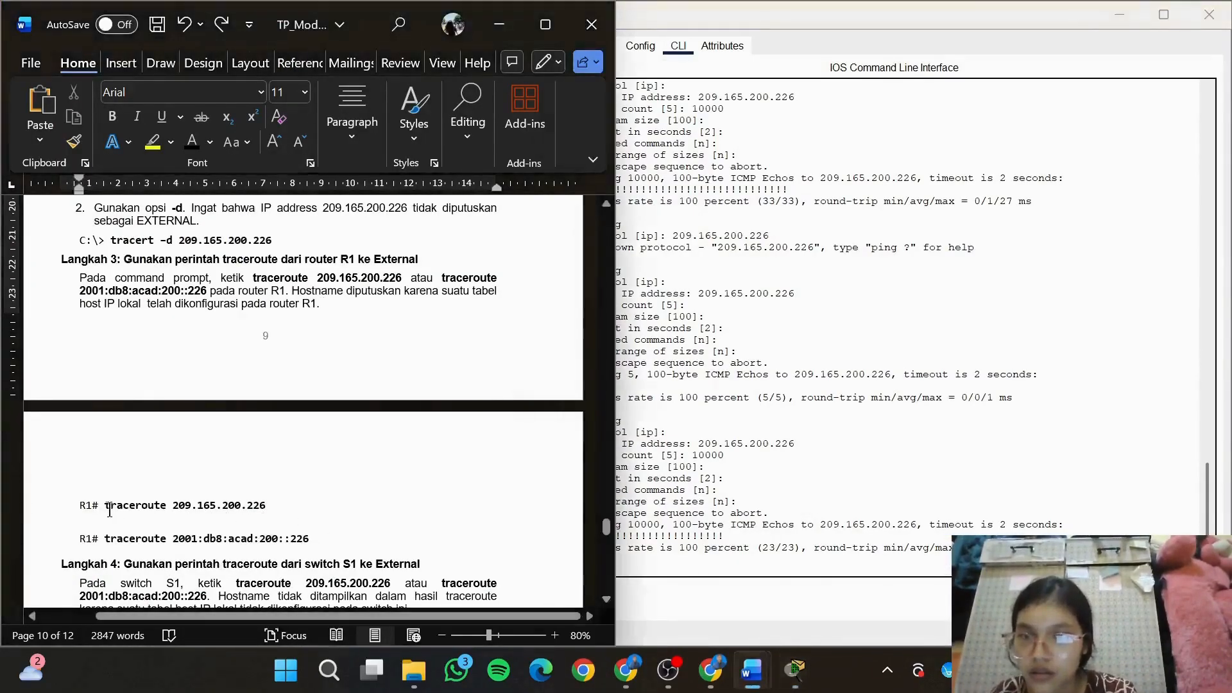
pyautogui.moveTo(105, 505); pyautogui.dragTo(266, 505)
pyautogui.hotkey('ctrl', 'c')
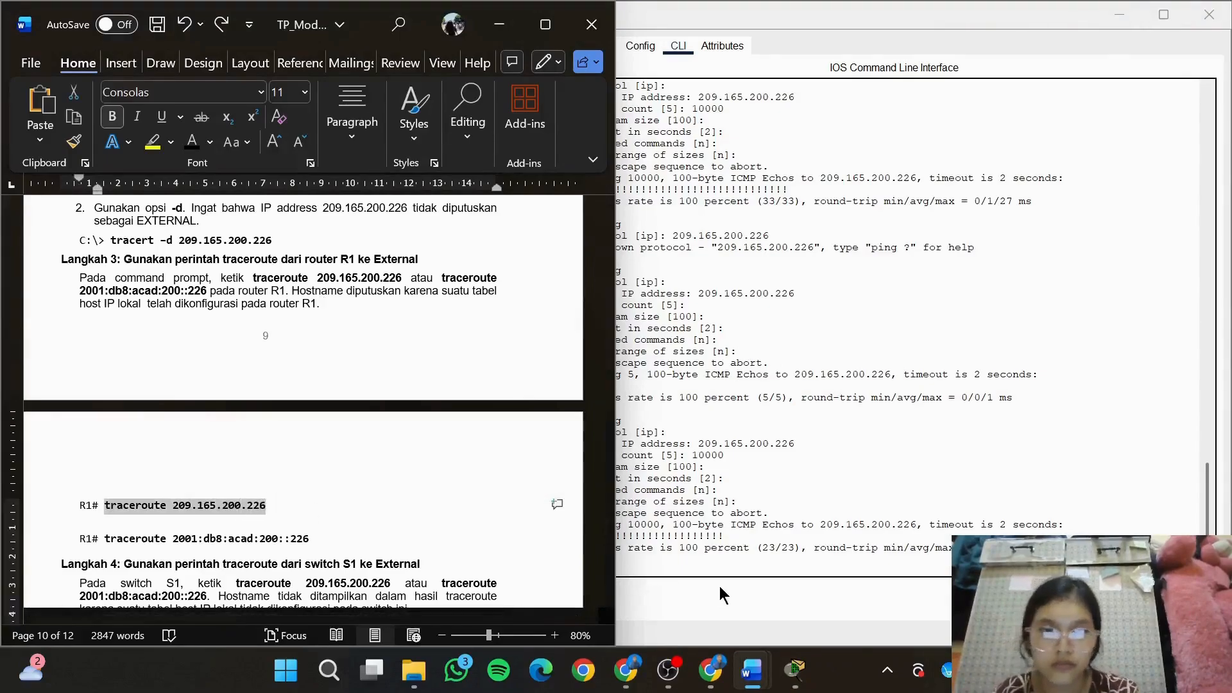
pyautogui.click(734, 573)
pyautogui.hotkey('ctrl', 'v')
pyautogui.press('Return')
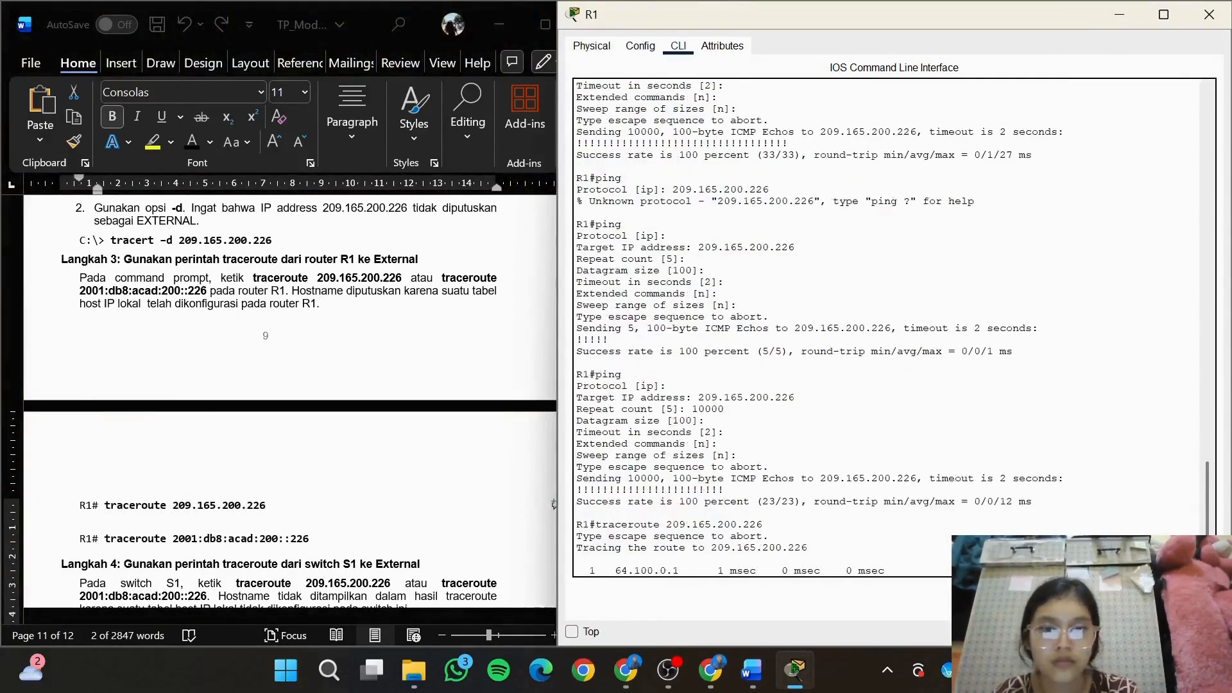
# Copy the command traceroute 2001:db8:acad:200::226 from Langkah 3 of the module and run it on R1
pyautogui.click(325, 553)
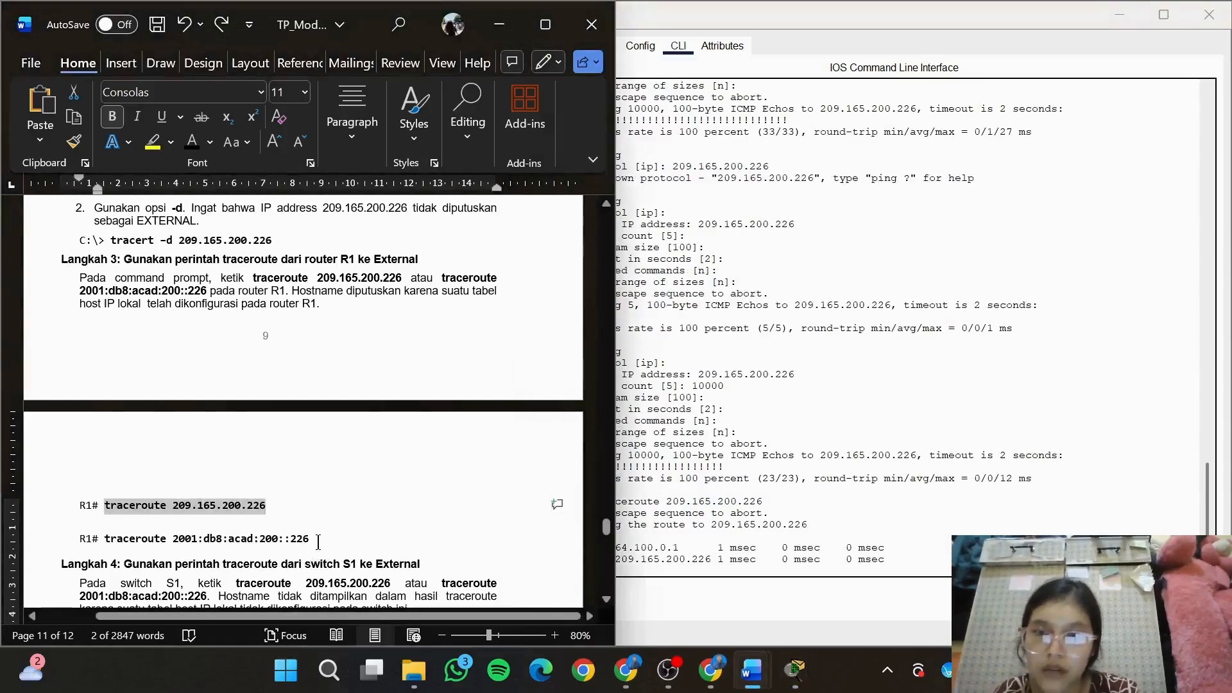
pyautogui.moveTo(310, 539); pyautogui.dragTo(137, 539)
pyautogui.hotkey('ctrl', 'c')
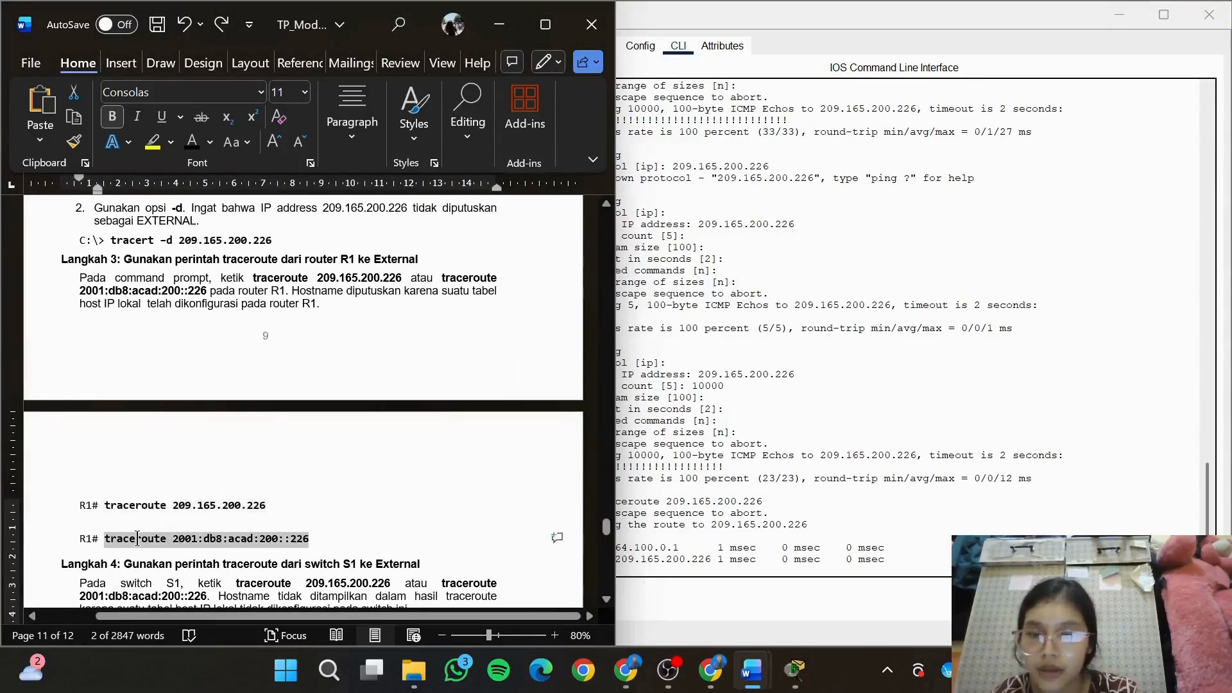
pyautogui.click(791, 571)
pyautogui.hotkey('ctrl', 'v')
pyautogui.press('Return')
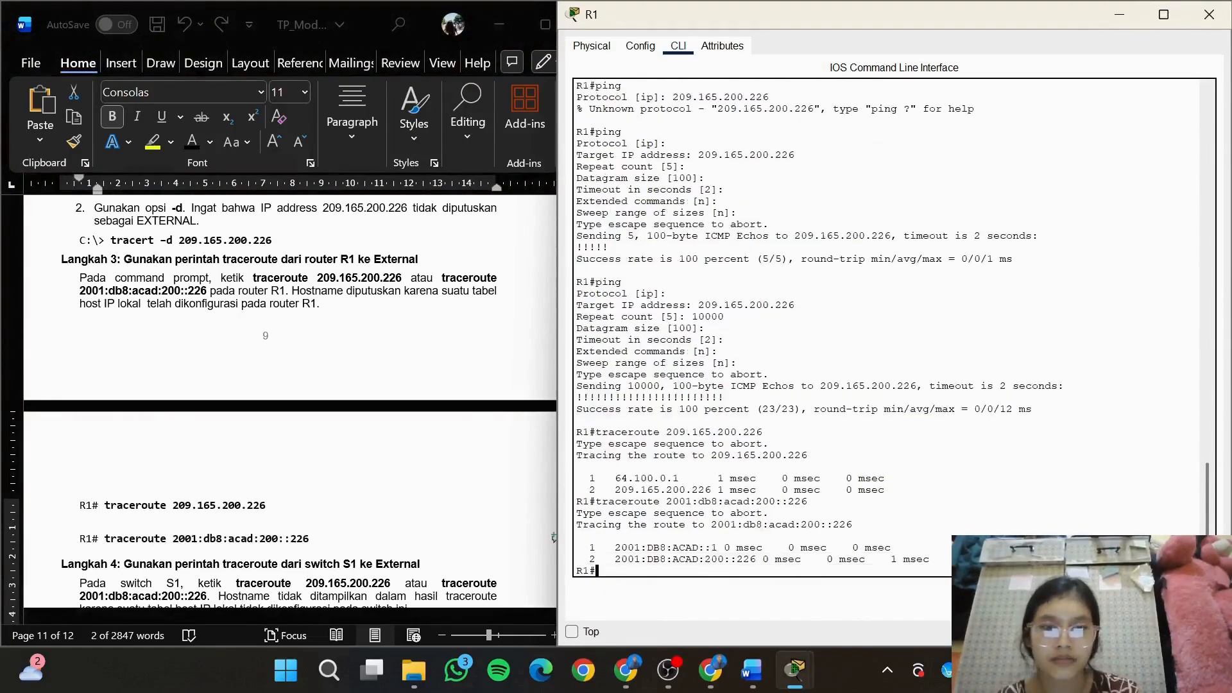
# Go to Langkah 4 in the module, copy the command traceroute 209.165.200.226 and run it in the CLI of switch S1
pyautogui.click(399, 569)
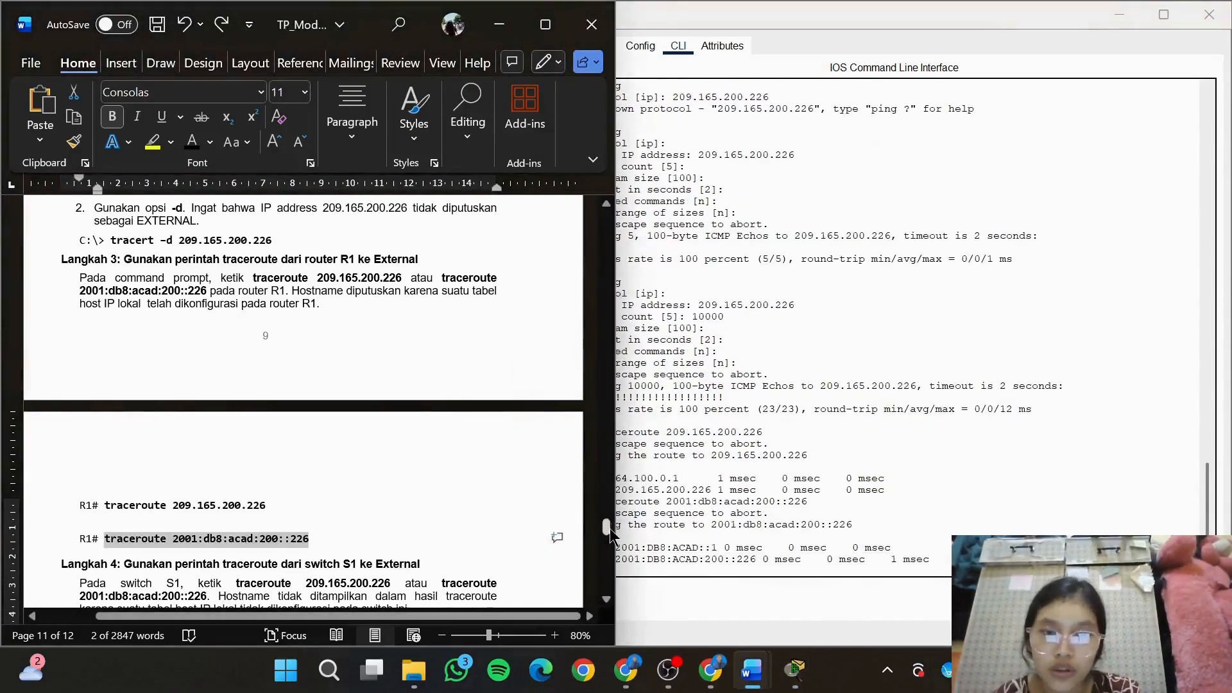
pyautogui.moveTo(611, 536); pyautogui.dragTo(610, 548)
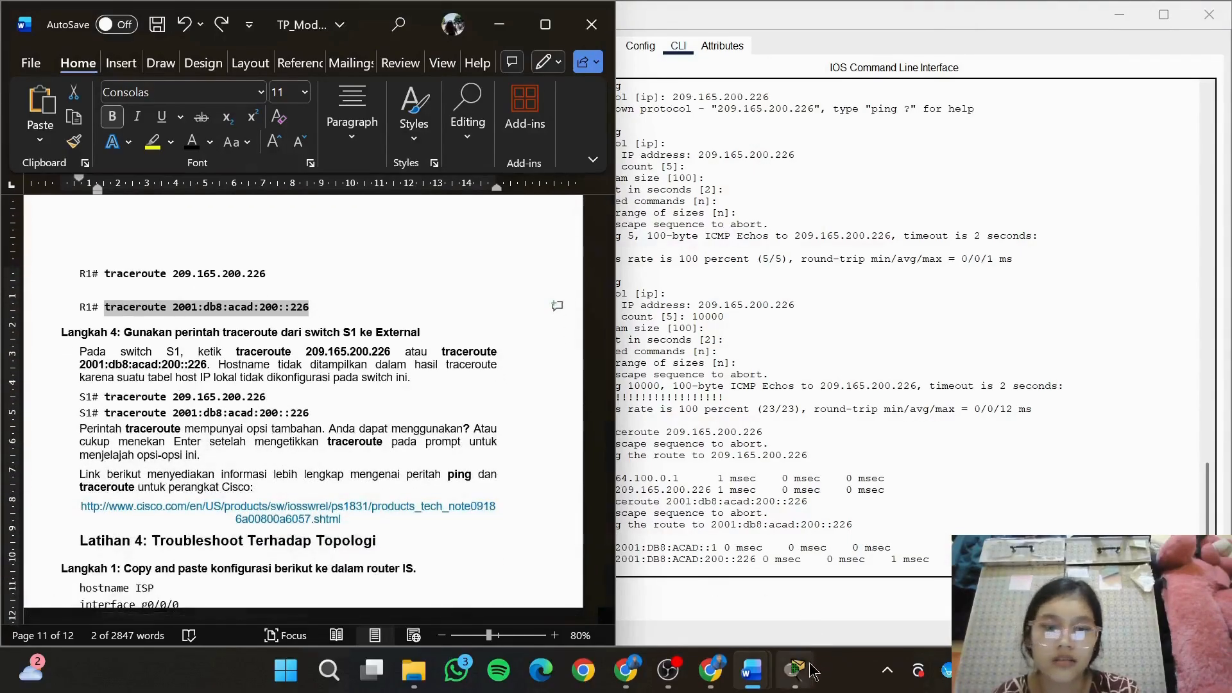
pyautogui.moveTo(802, 683)
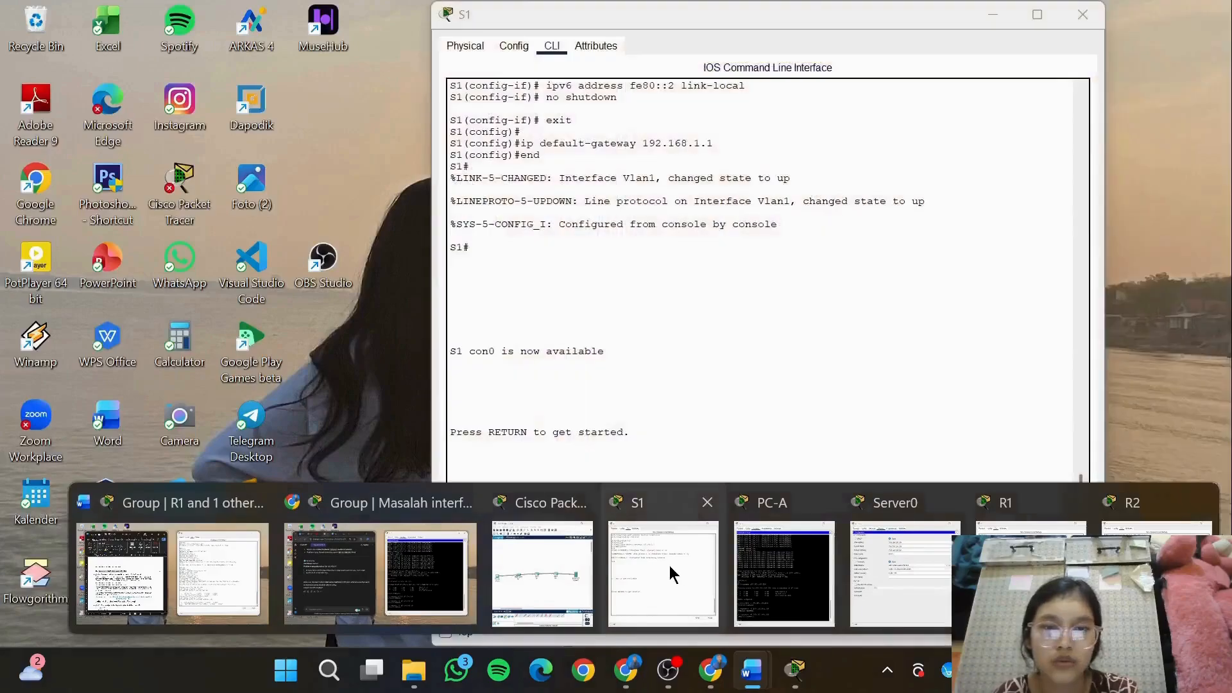
pyautogui.click(651, 565)
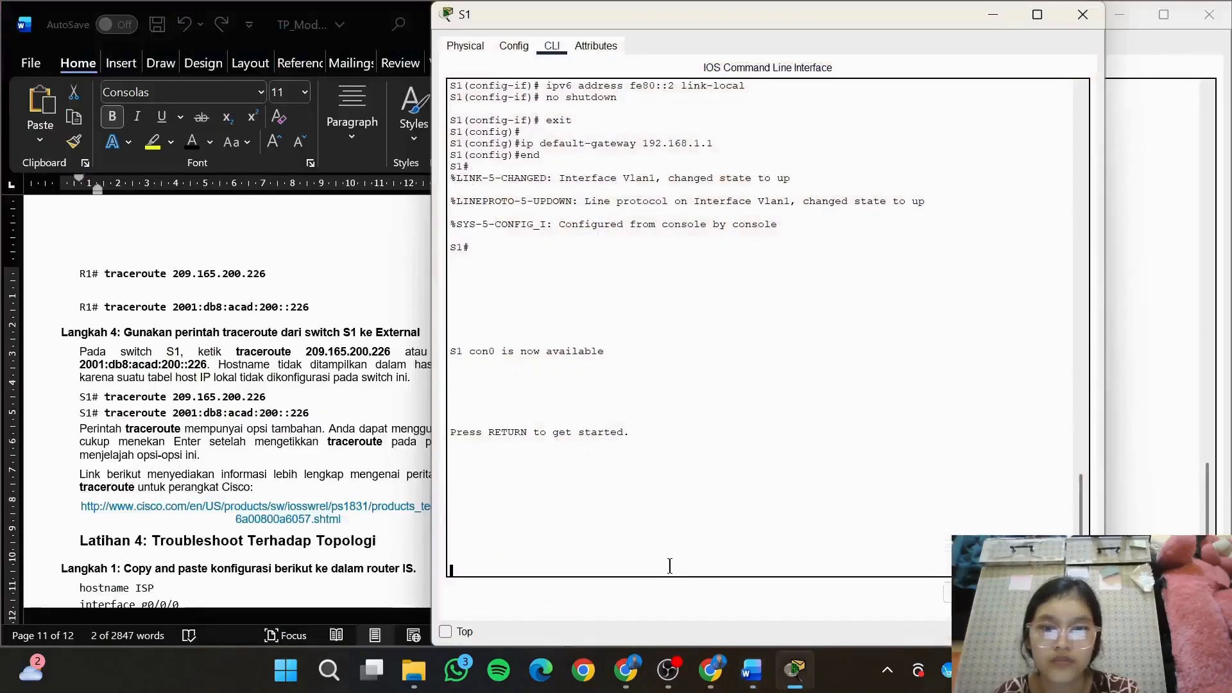
pyautogui.click(262, 403)
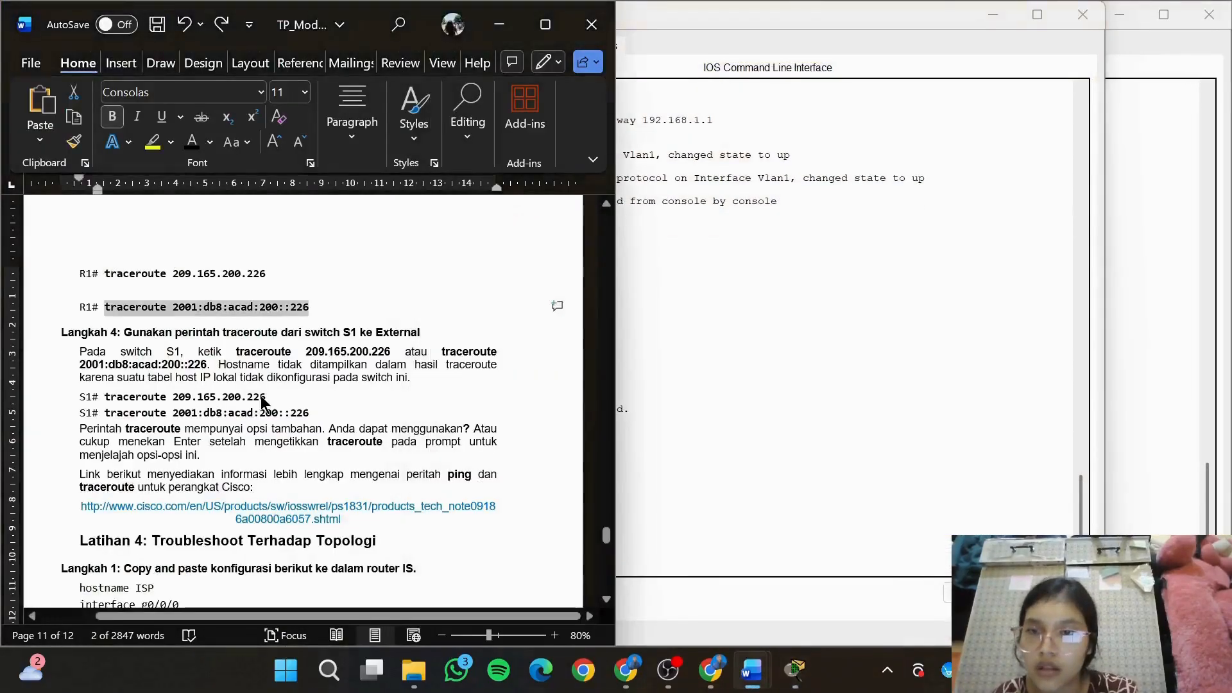
pyautogui.moveTo(265, 398); pyautogui.dragTo(104, 398)
pyautogui.hotkey('ctrl', 'c')
pyautogui.click(654, 552)
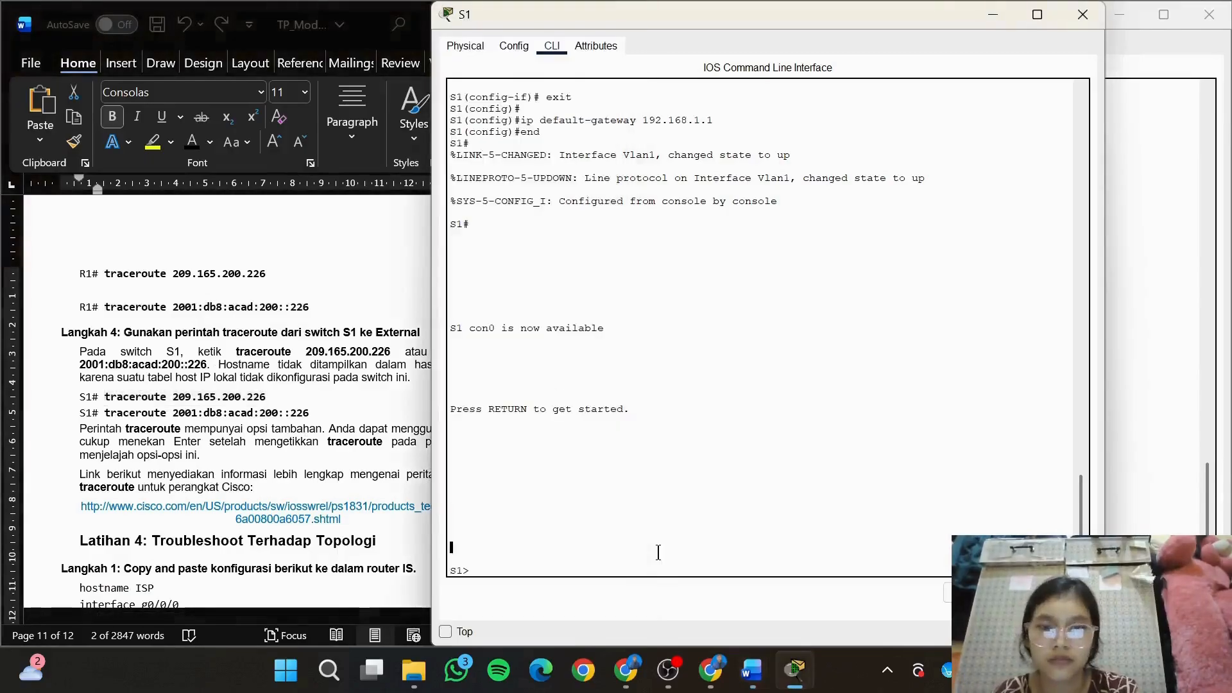
pyautogui.hotkey('ctrl', 'v')
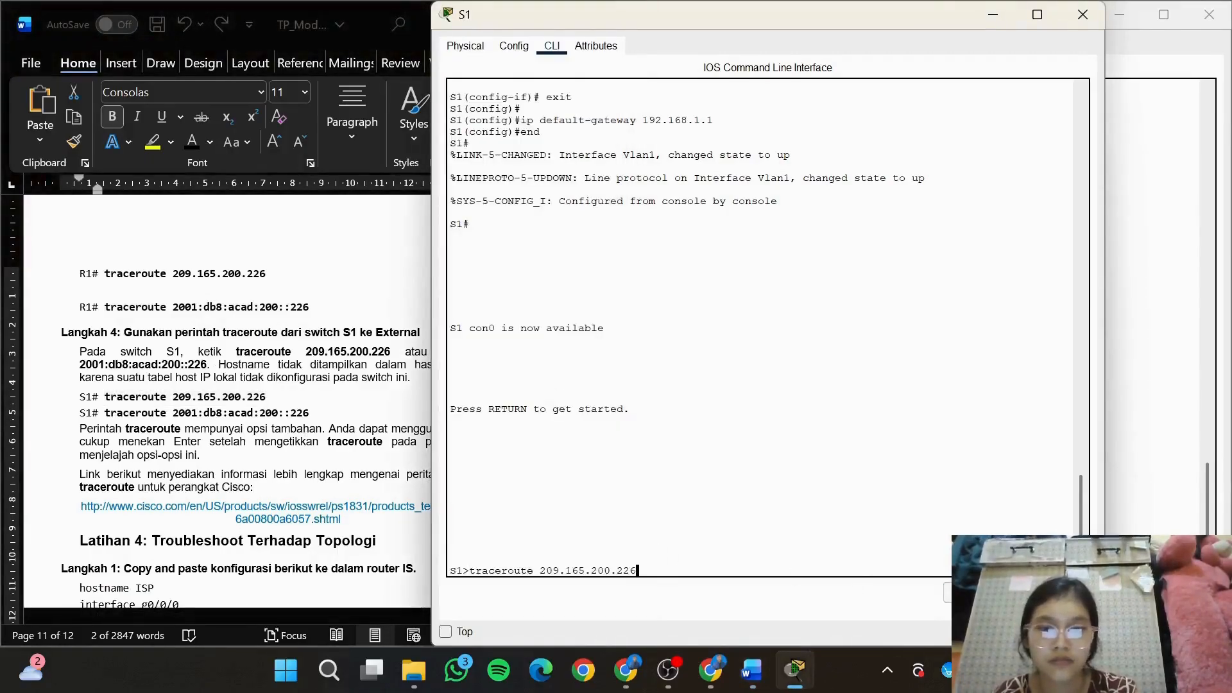
pyautogui.press('Return')
pyautogui.moveTo(765, 20); pyautogui.dragTo(864, 26)
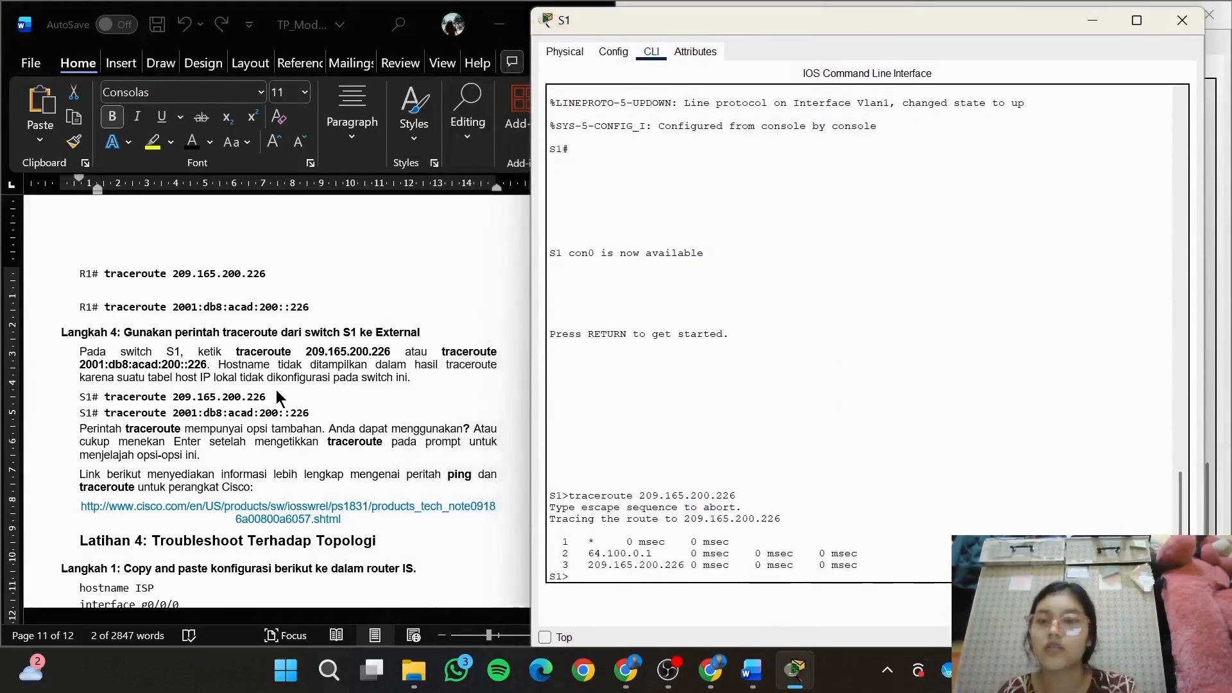
# Copy the command traceroute 2001:db8:acad:200::226 from Langkah 4 of the module and run it on S1
pyautogui.click(315, 415)
pyautogui.moveTo(184, 404); pyautogui.dragTo(120, 416)
pyautogui.hotkey('ctrl', 'c')
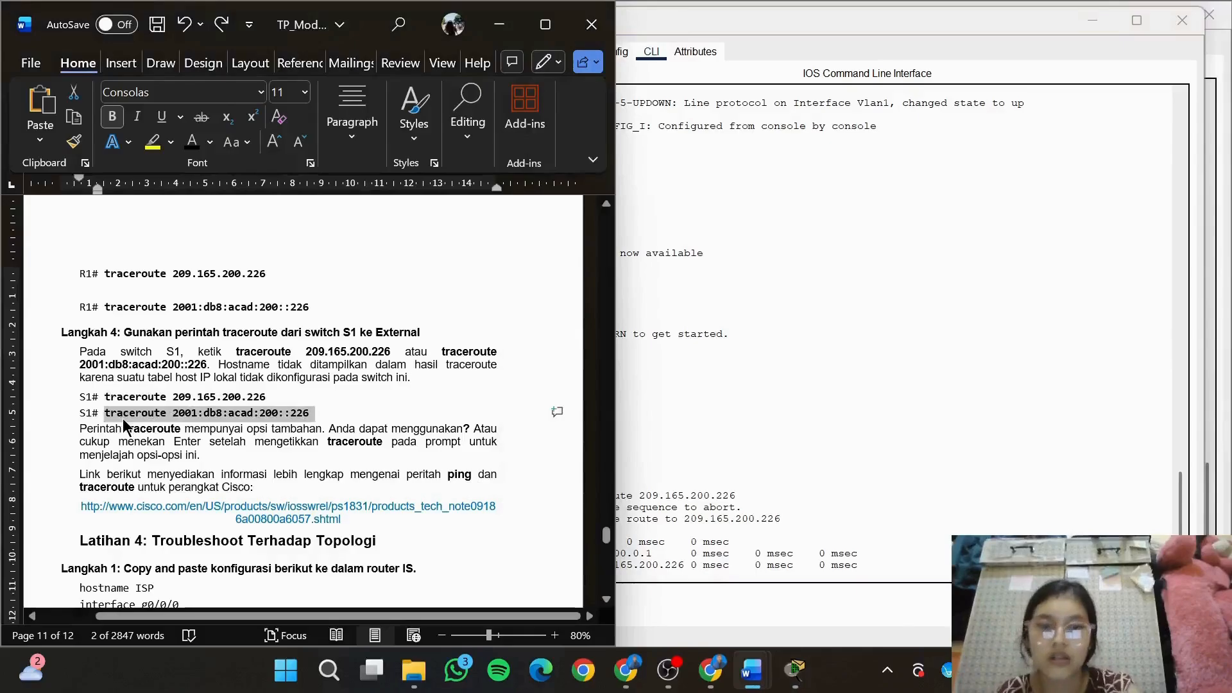
pyautogui.click(778, 580)
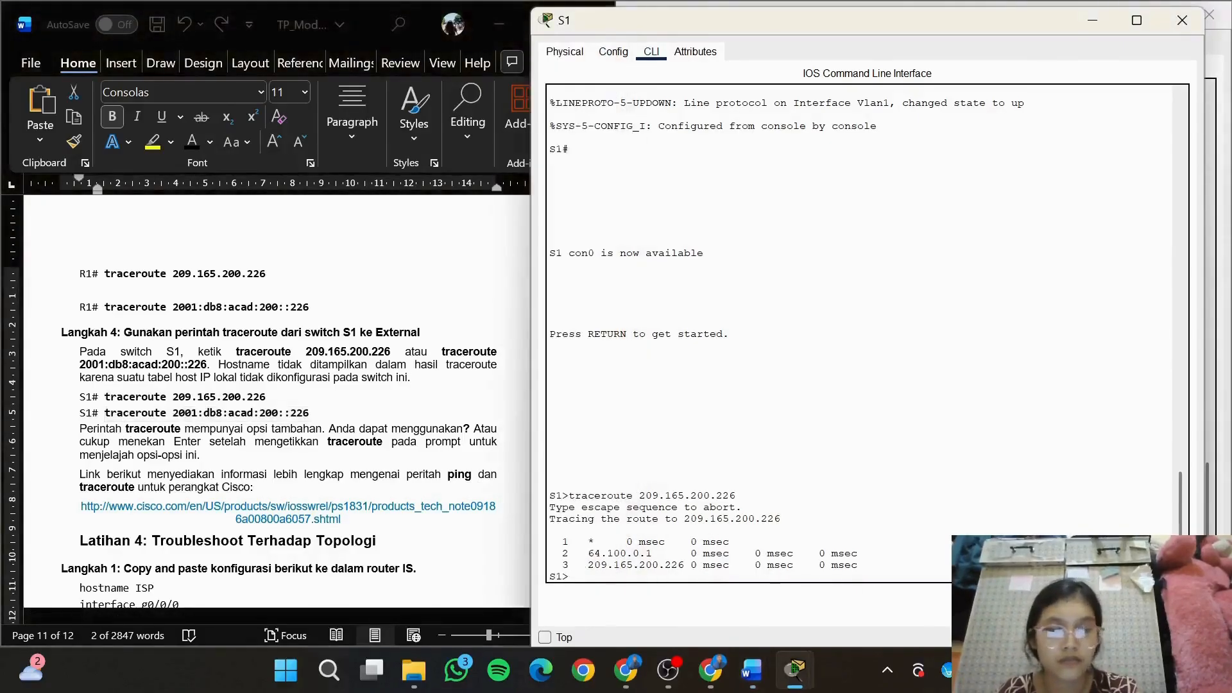
pyautogui.hotkey('ctrl', 'v')
pyautogui.press('Return')
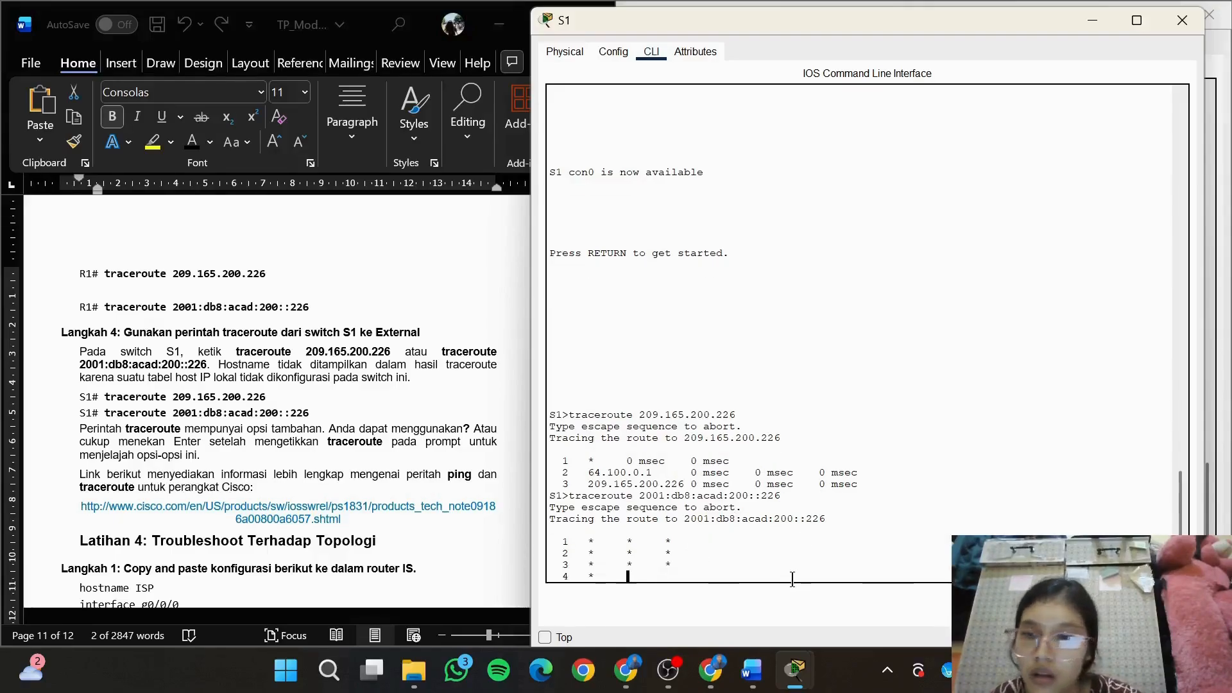
# Copy the Cisco ping and traceroute reference link from Langkah 4 of the module and open it in the empty Chrome tab
pyautogui.hotkey('alt', 'Tab')
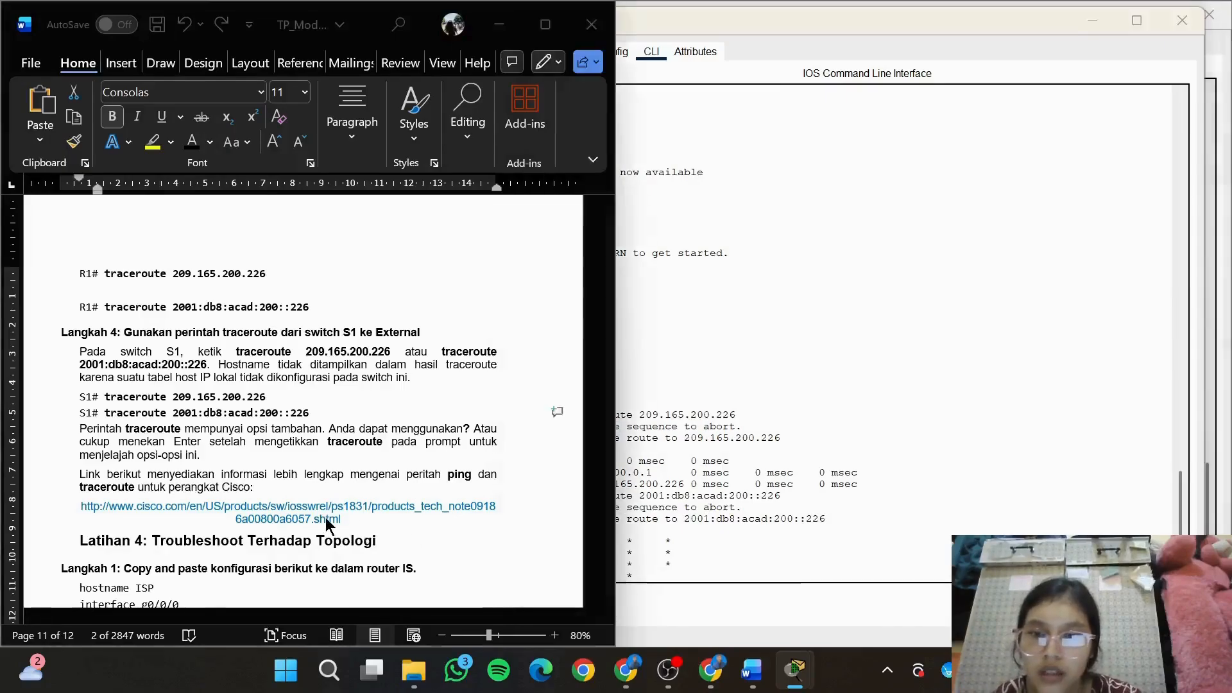
pyautogui.moveTo(347, 521); pyautogui.dragTo(87, 510)
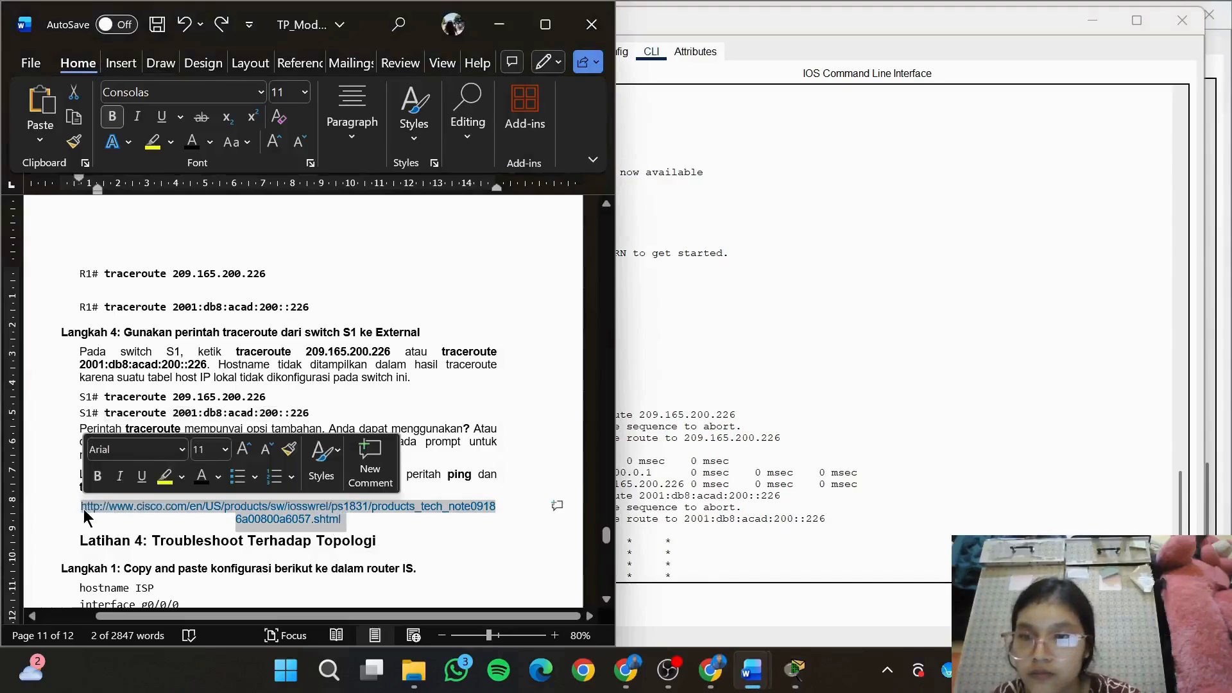
pyautogui.rightClick(284, 521)
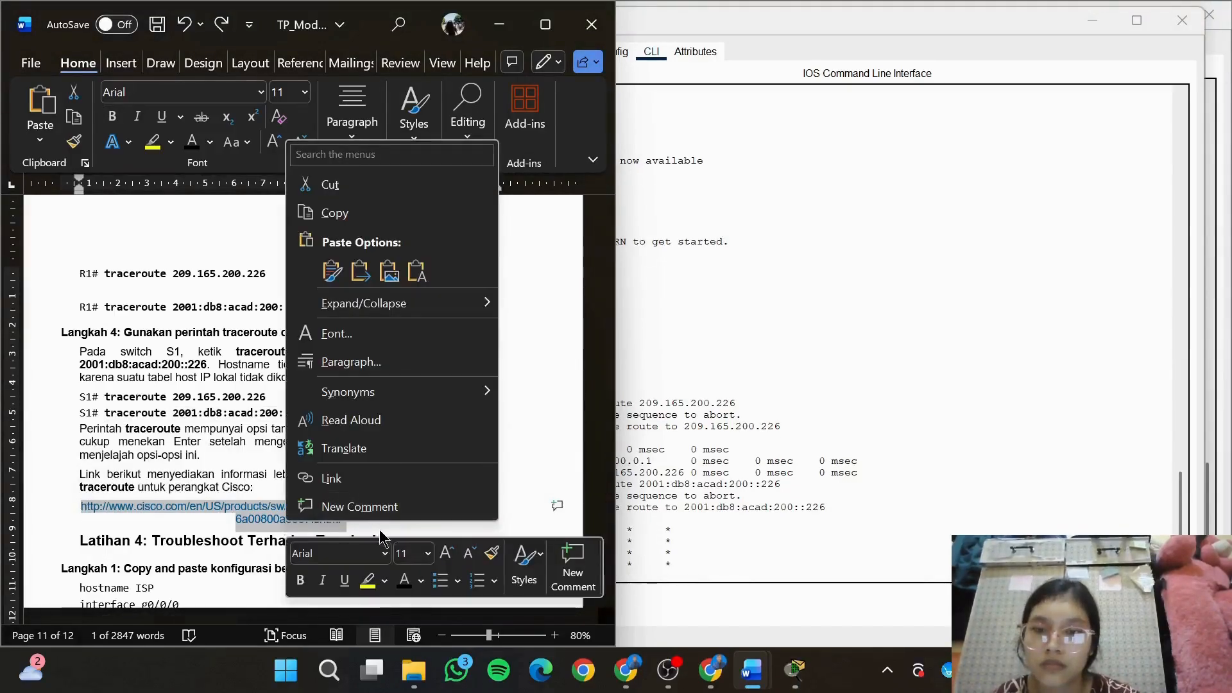
pyautogui.click(414, 215)
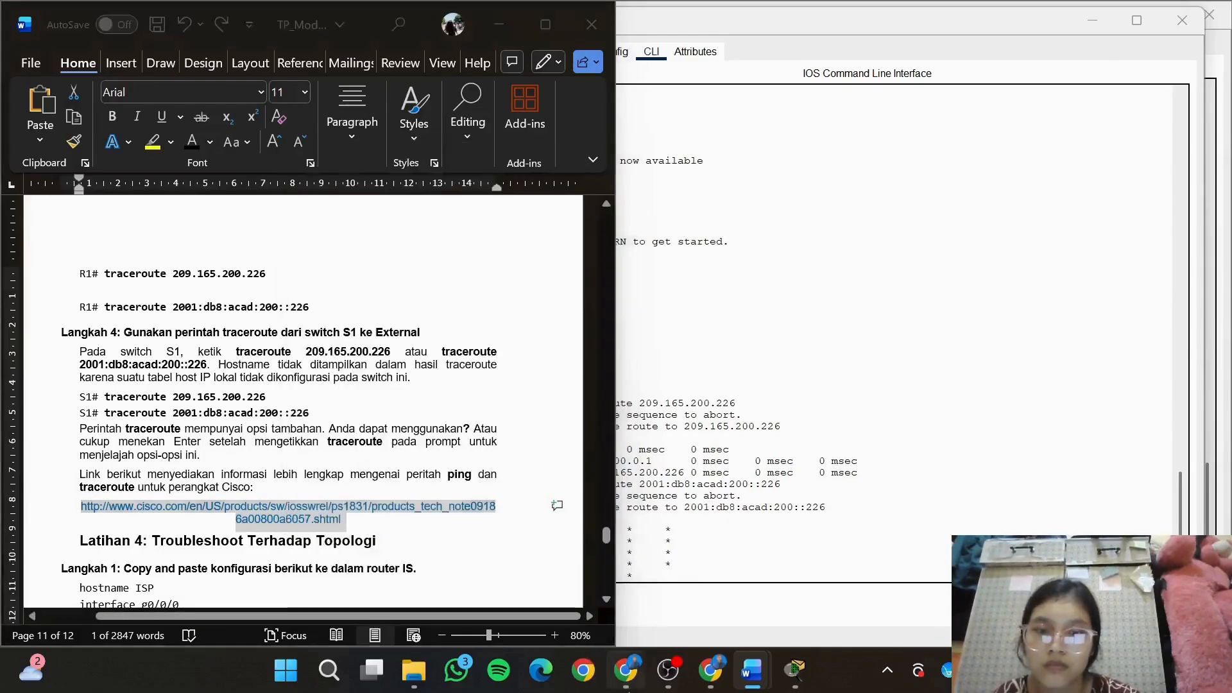
pyautogui.hotkey('alt', 'Tab')
pyautogui.click(739, 20)
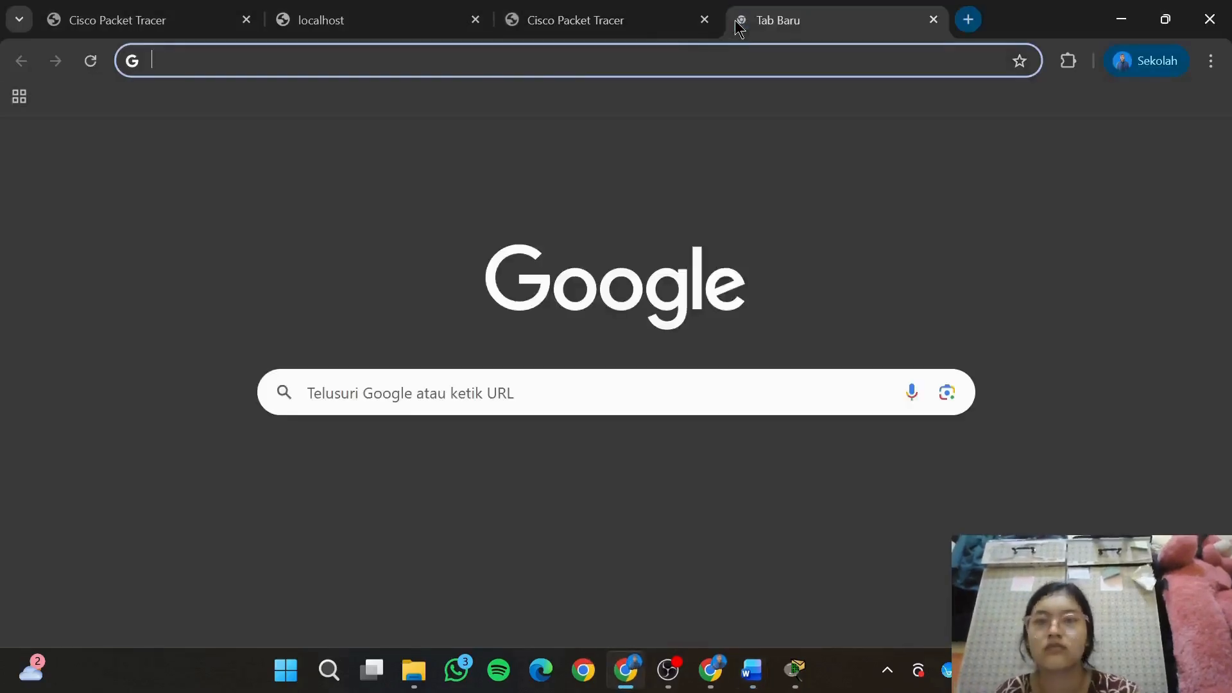
pyautogui.hotkey('ctrl', 'v')
pyautogui.press('Return')
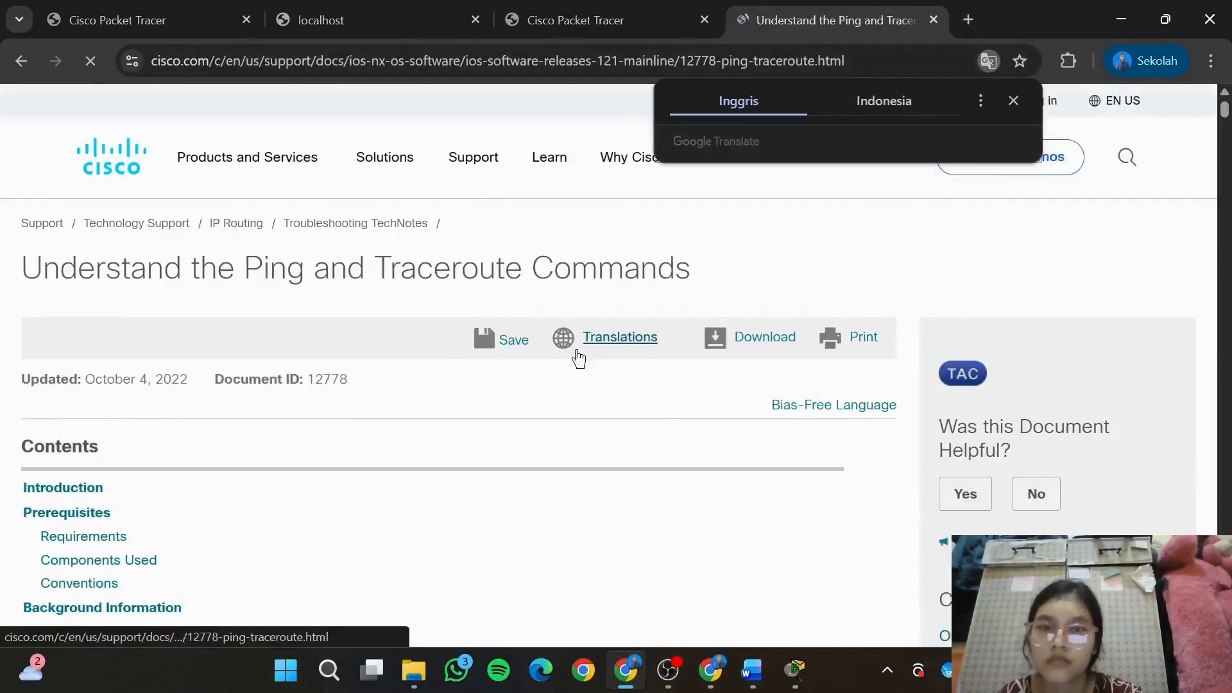
# Place the Cisco page side by side with the S1 window, and return to Langkah 4 of the module in Word
pyautogui.scroll(-3, 578, 357)
pyautogui.scroll(-2, 578, 356)
pyautogui.press('super+Left')
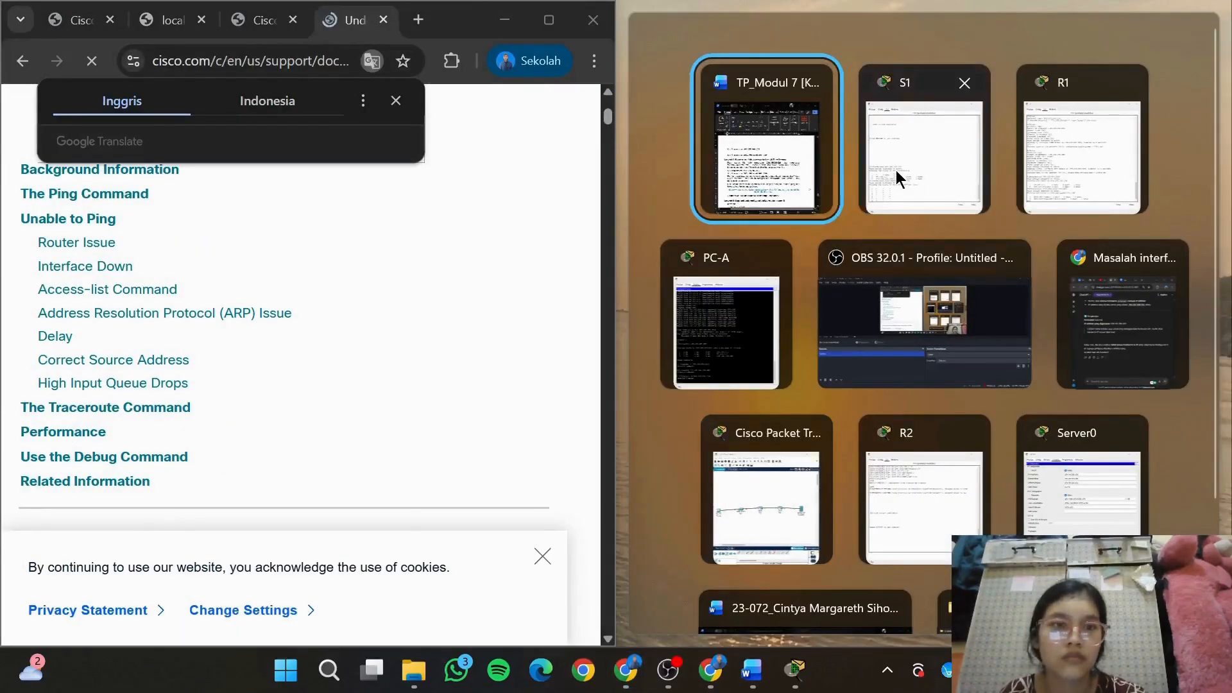
pyautogui.click(895, 171)
pyautogui.moveTo(752, 669)
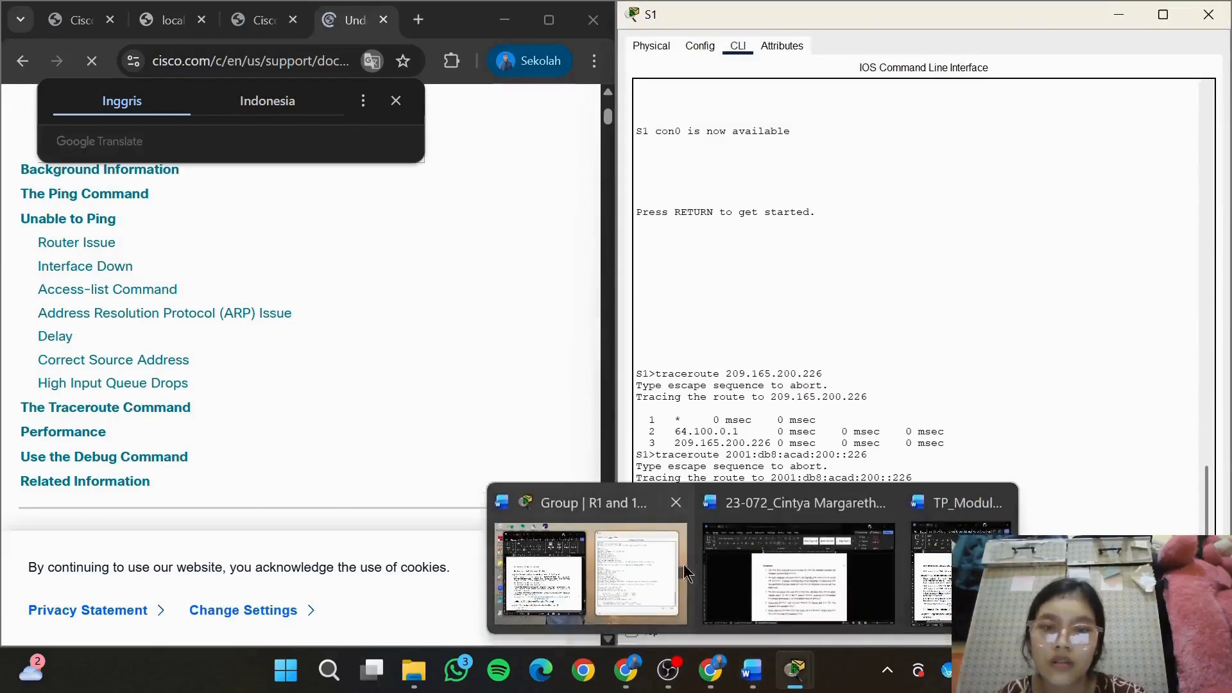
pyautogui.click(680, 571)
pyautogui.click(438, 460)
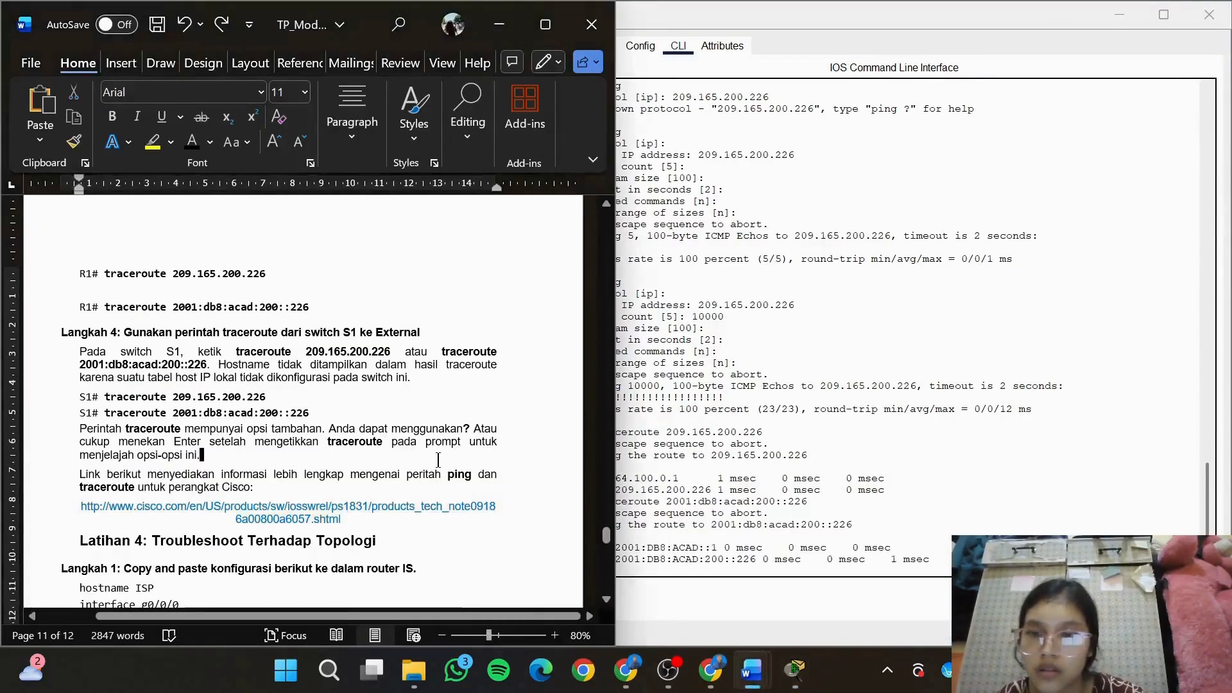
pyautogui.moveTo(607, 537); pyautogui.dragTo(609, 545)
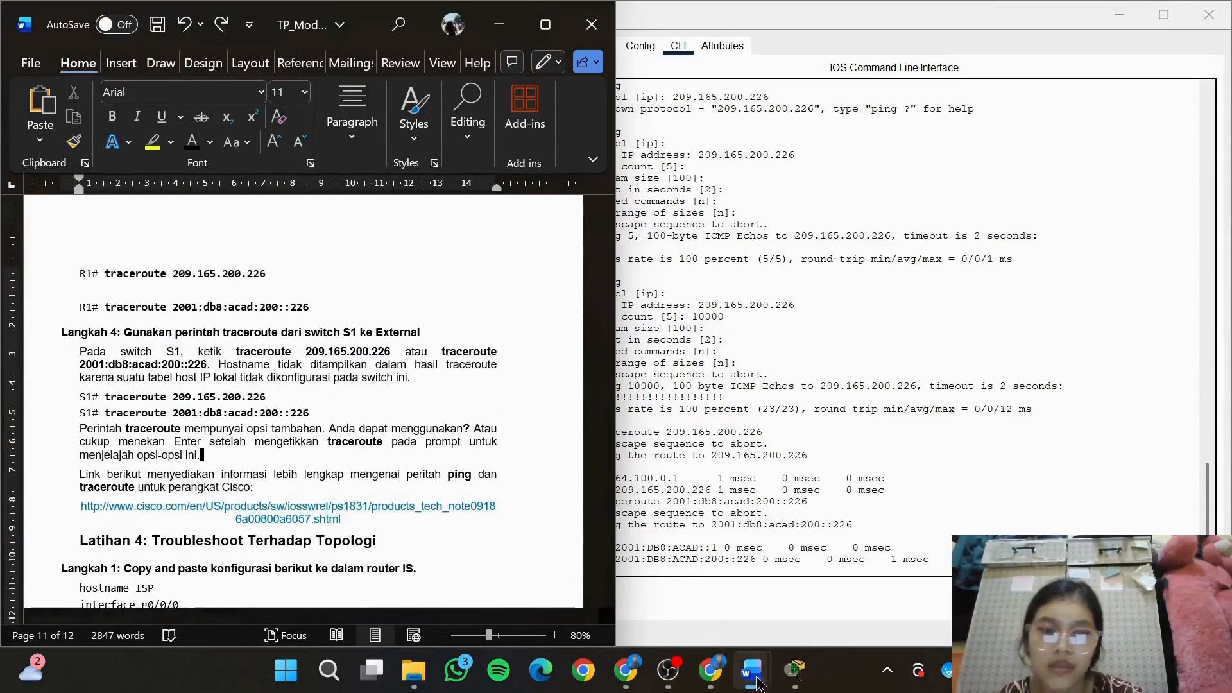
# Switch to the Cisco page in Chrome, go to its Unable to Ping section and read the Router Issue example
pyautogui.click(625, 670)
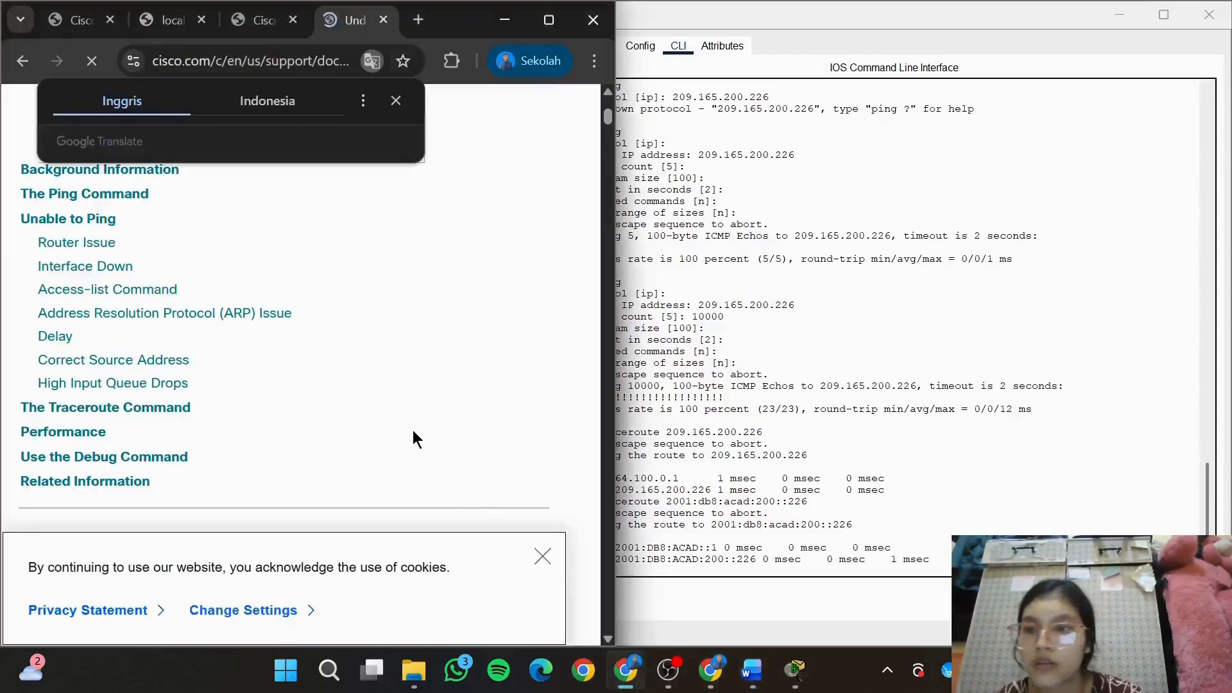
pyautogui.scroll(1, 413, 430)
pyautogui.click(64, 310)
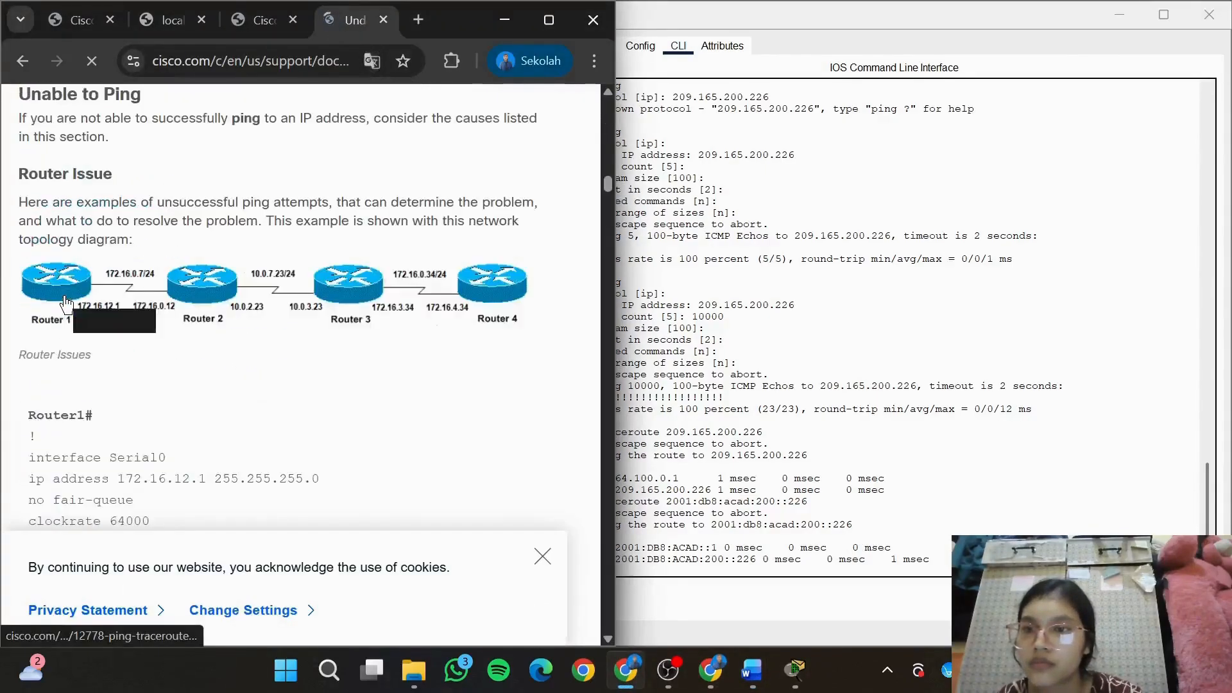
pyautogui.scroll(-8, 64, 296)
pyautogui.scroll(-15, 64, 296)
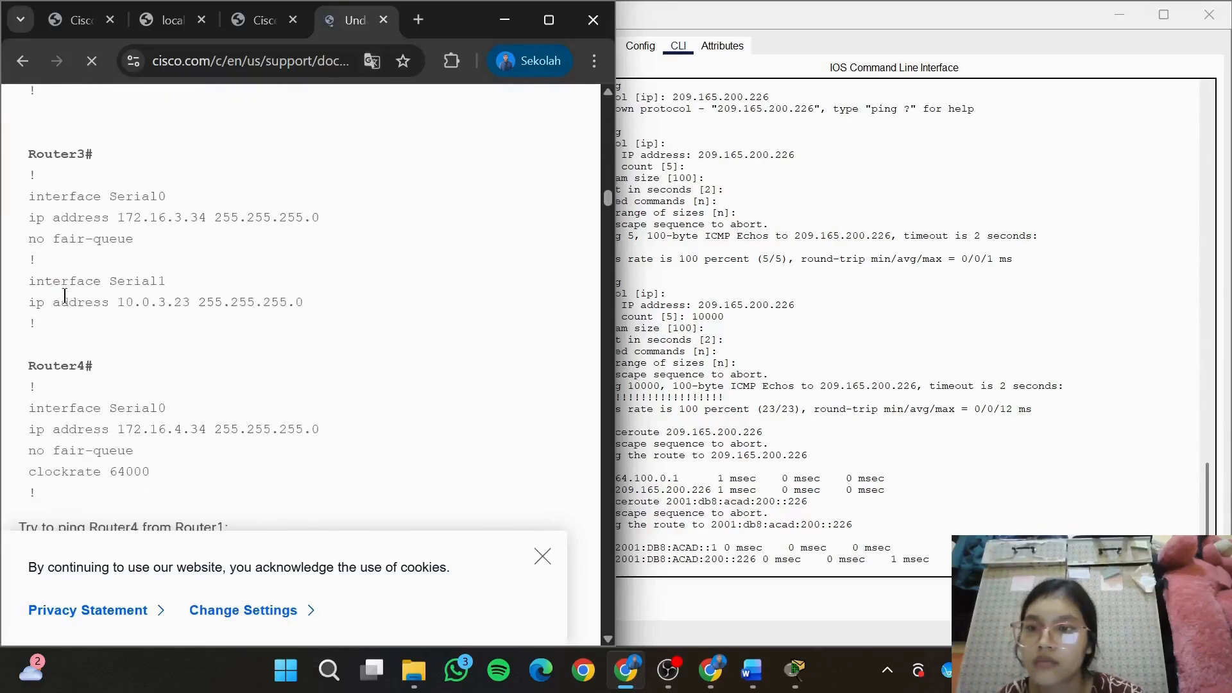
pyautogui.scroll(-10, 64, 295)
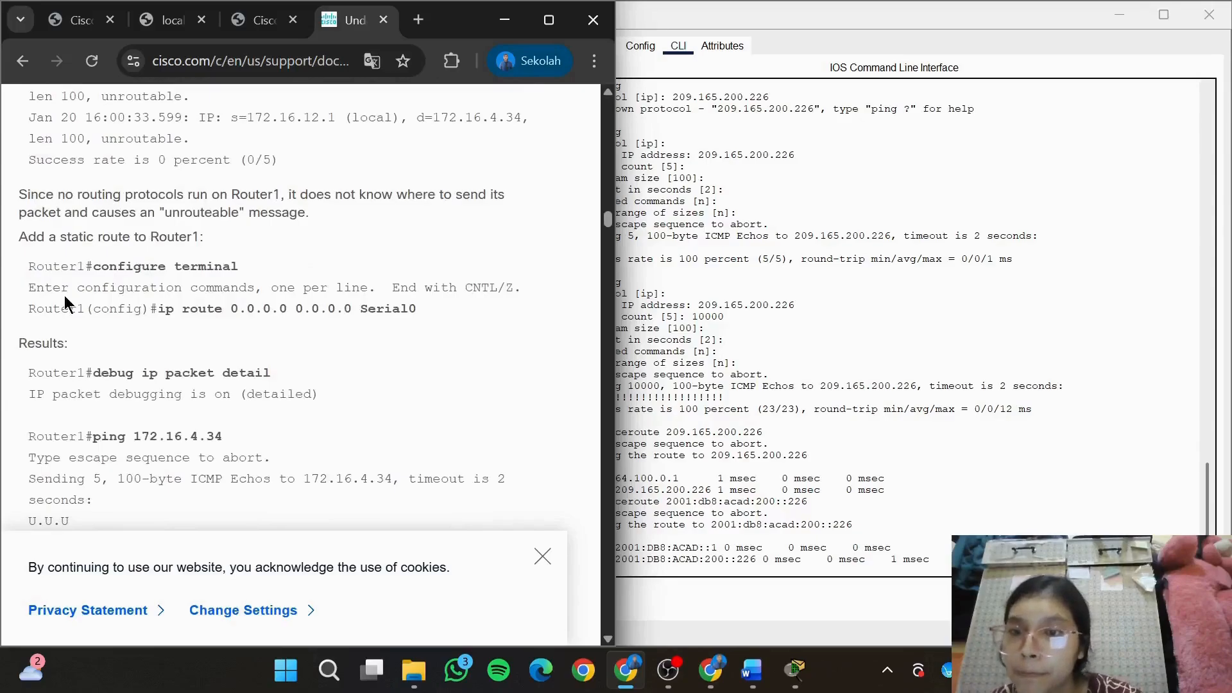
pyautogui.scroll(-1, 64, 295)
# Bring up the S1 window to check its IPv6 traceroute while reading further through the Router Issue example
pyautogui.click(879, 521)
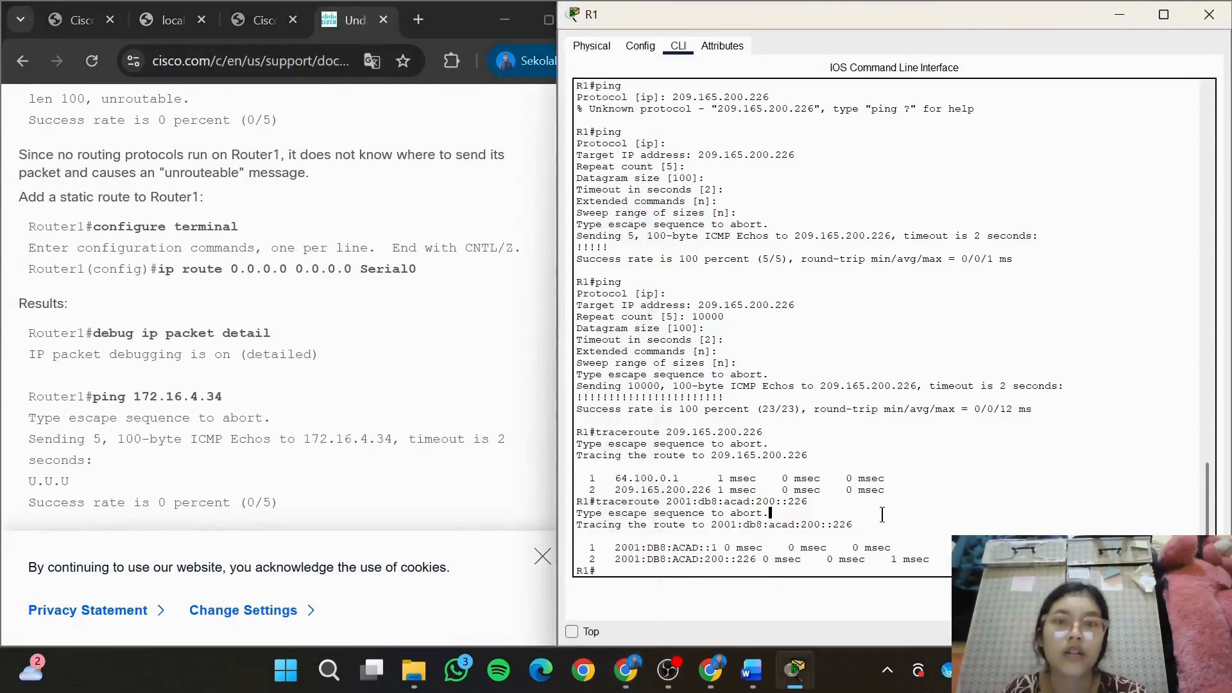
pyautogui.moveTo(795, 670)
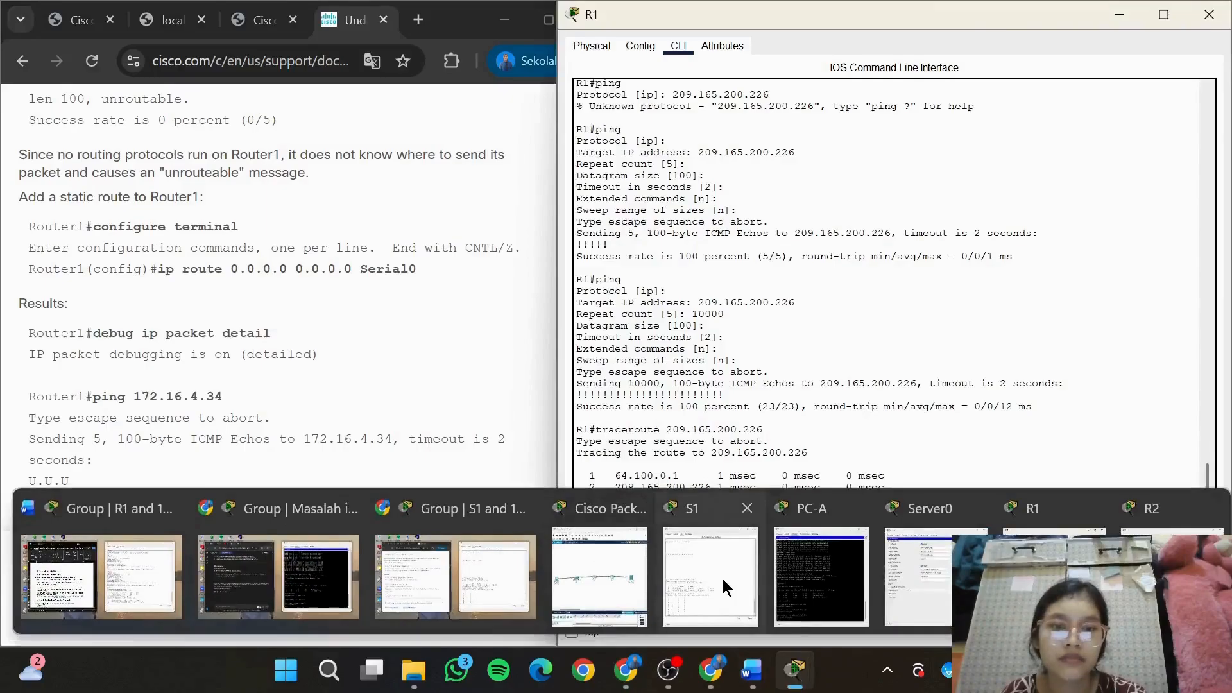
pyautogui.click(723, 579)
pyautogui.scroll(1, 394, 389)
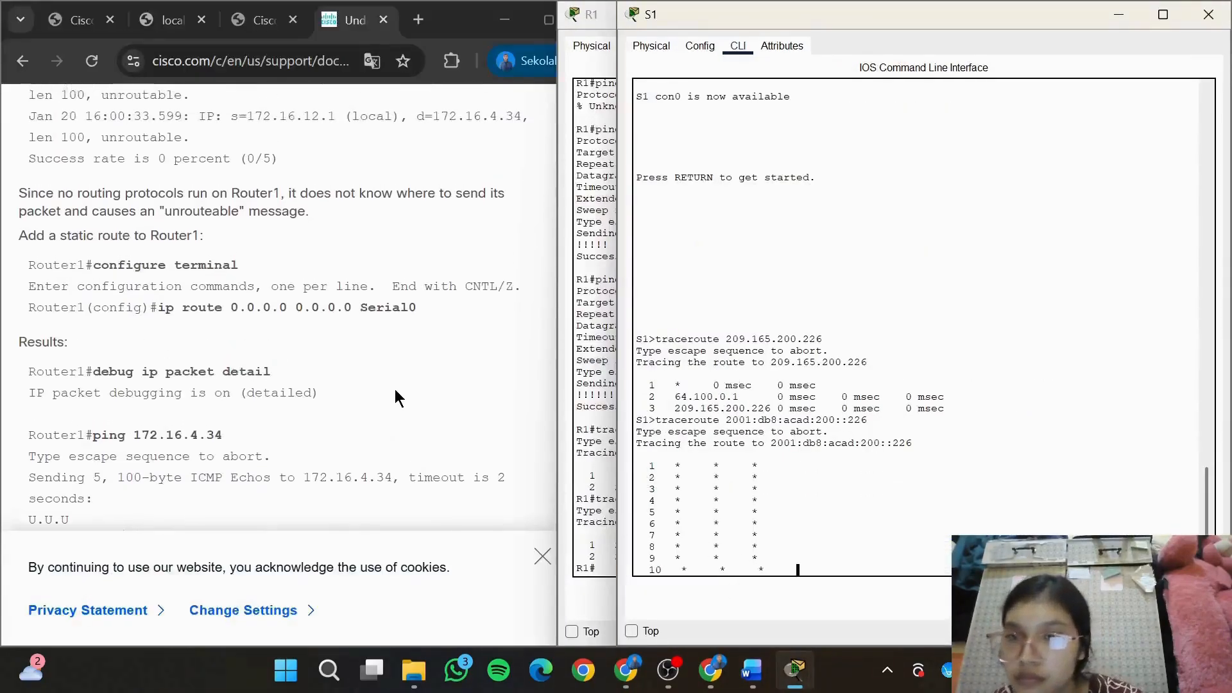
pyautogui.scroll(-5, 394, 388)
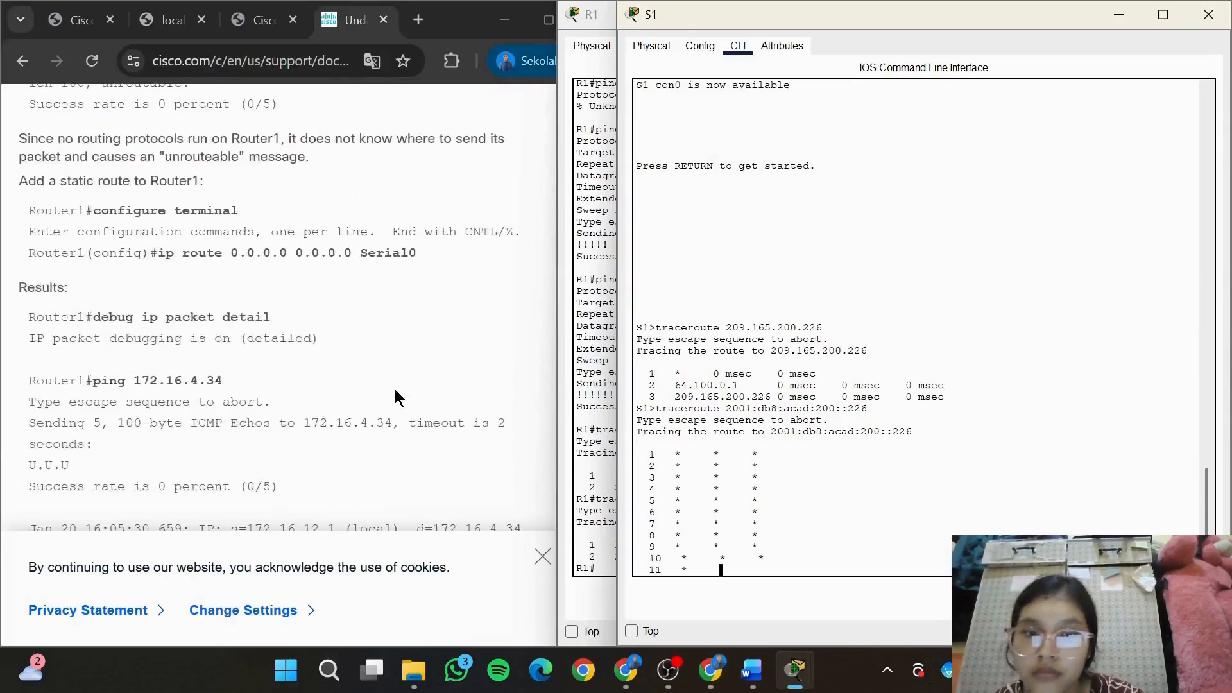
pyautogui.scroll(-8, 395, 389)
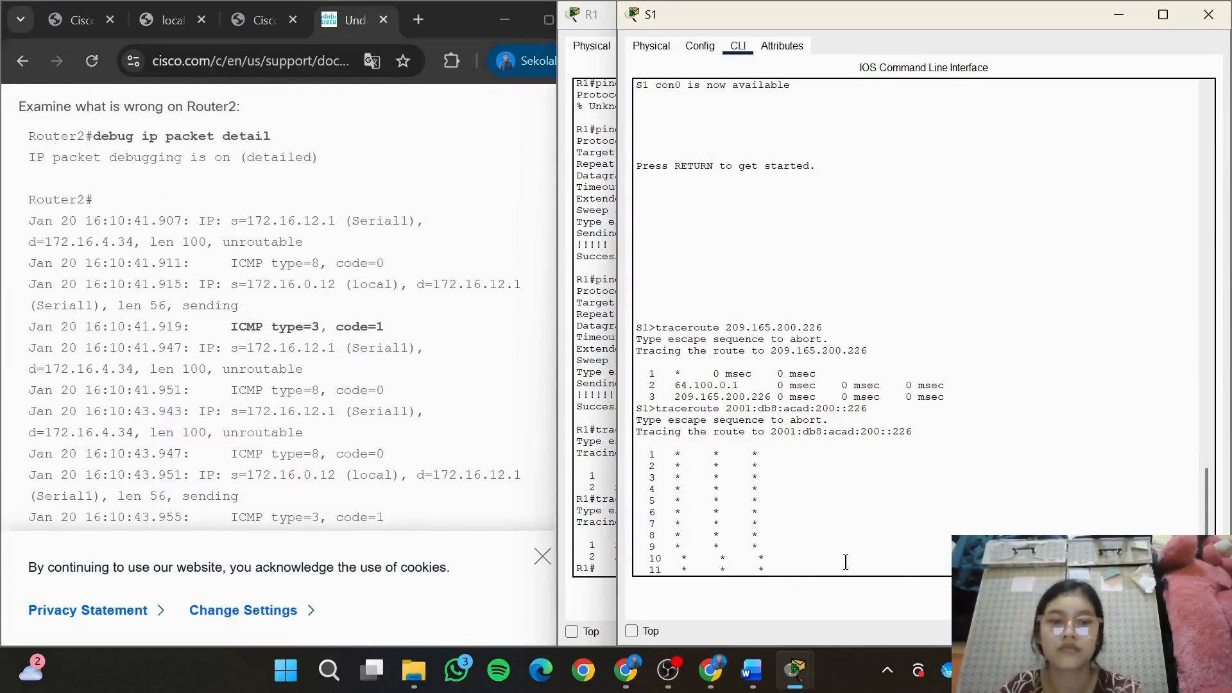
# Go to Latihan 4, Langkah 1 in the Word module and start a CLI session on router R2 in Packet Tracer
pyautogui.click(751, 669)
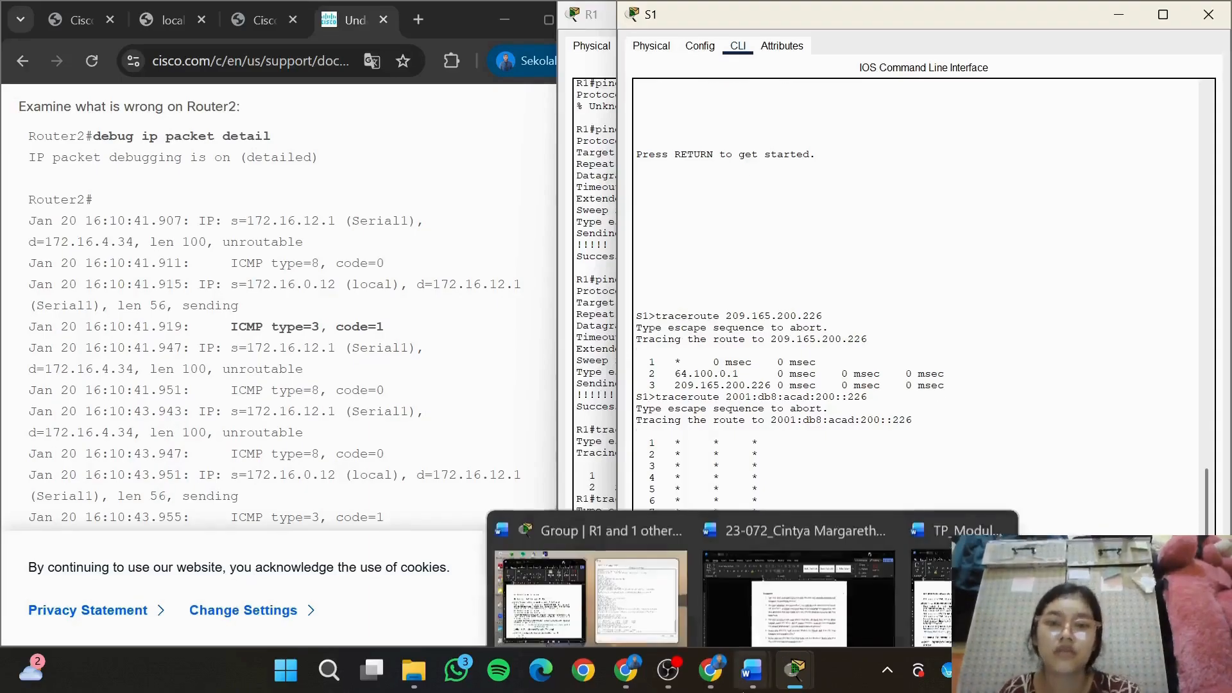
pyautogui.click(605, 573)
pyautogui.click(360, 445)
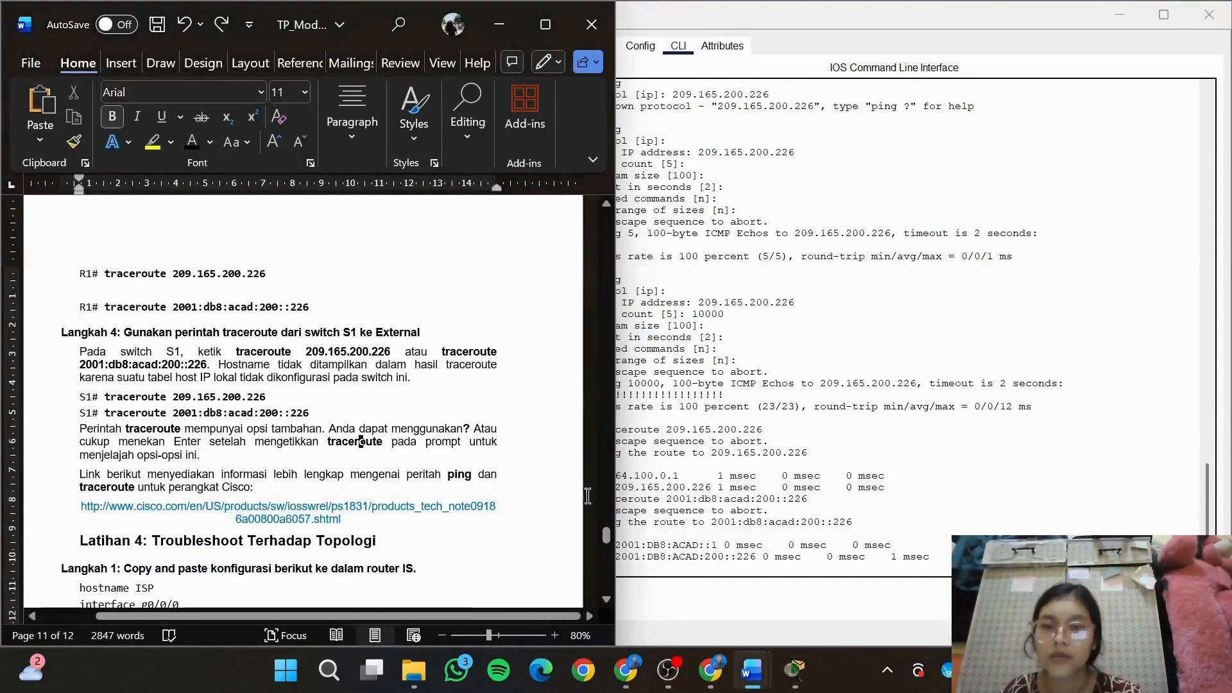
pyautogui.moveTo(606, 536); pyautogui.dragTo(607, 548)
pyautogui.moveTo(606, 549); pyautogui.dragTo(608, 553)
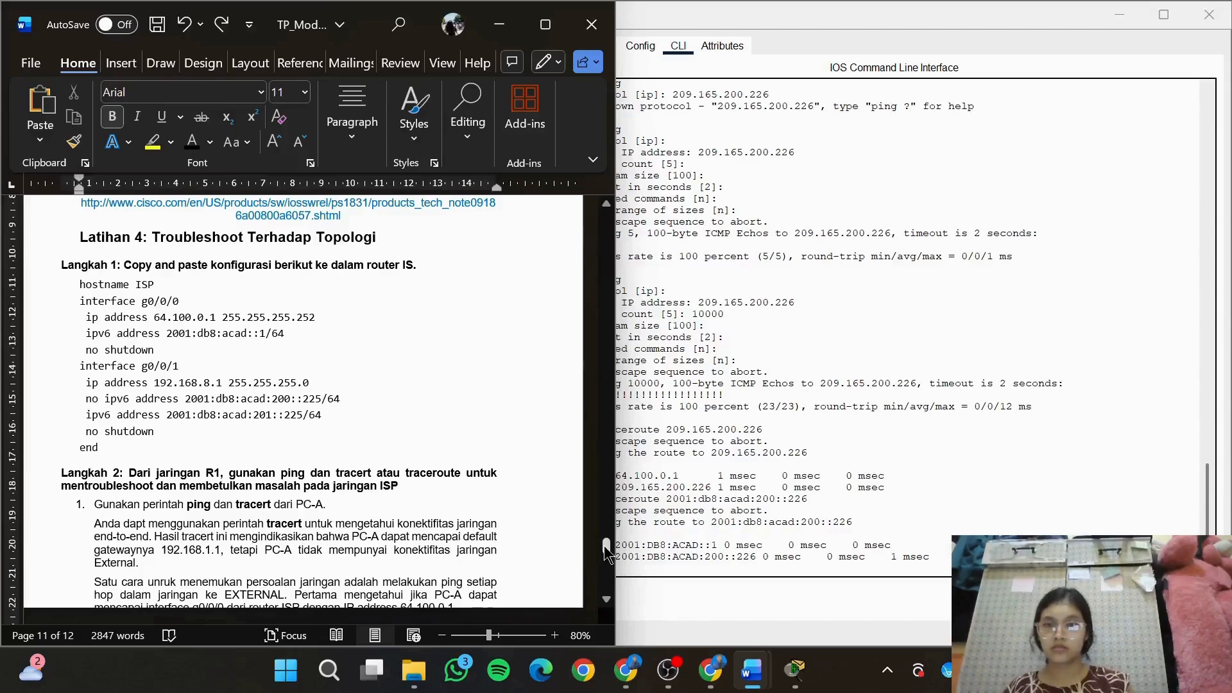
pyautogui.moveTo(795, 670)
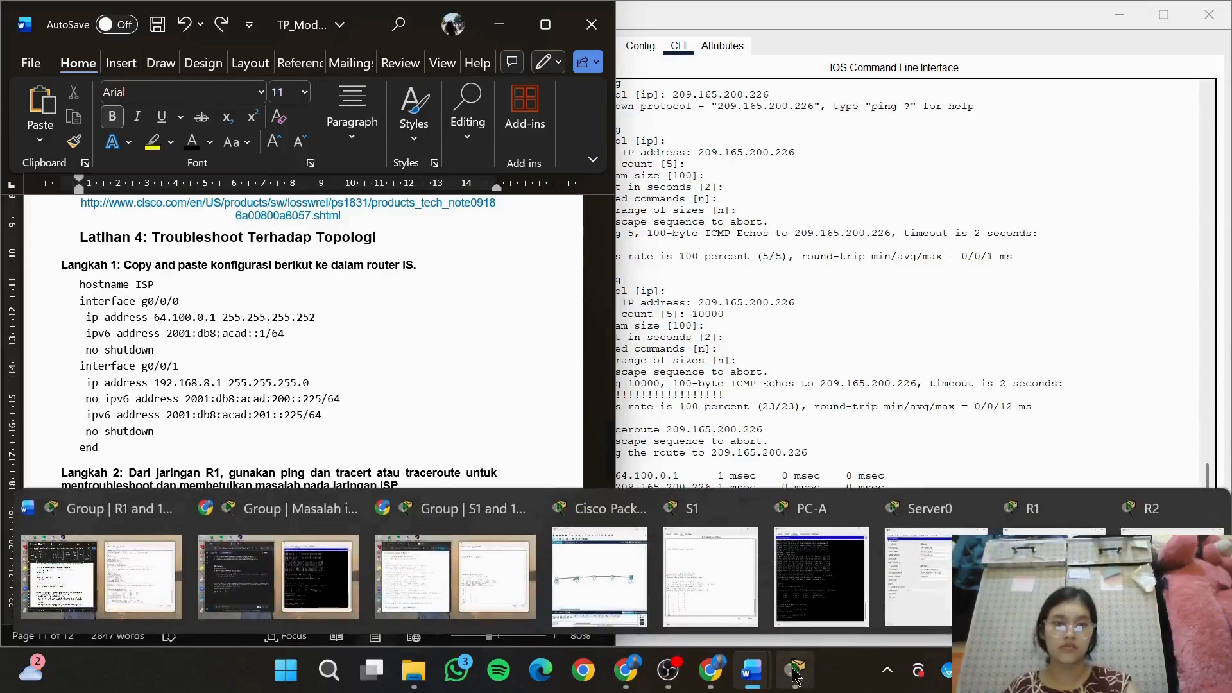
pyautogui.click(1172, 575)
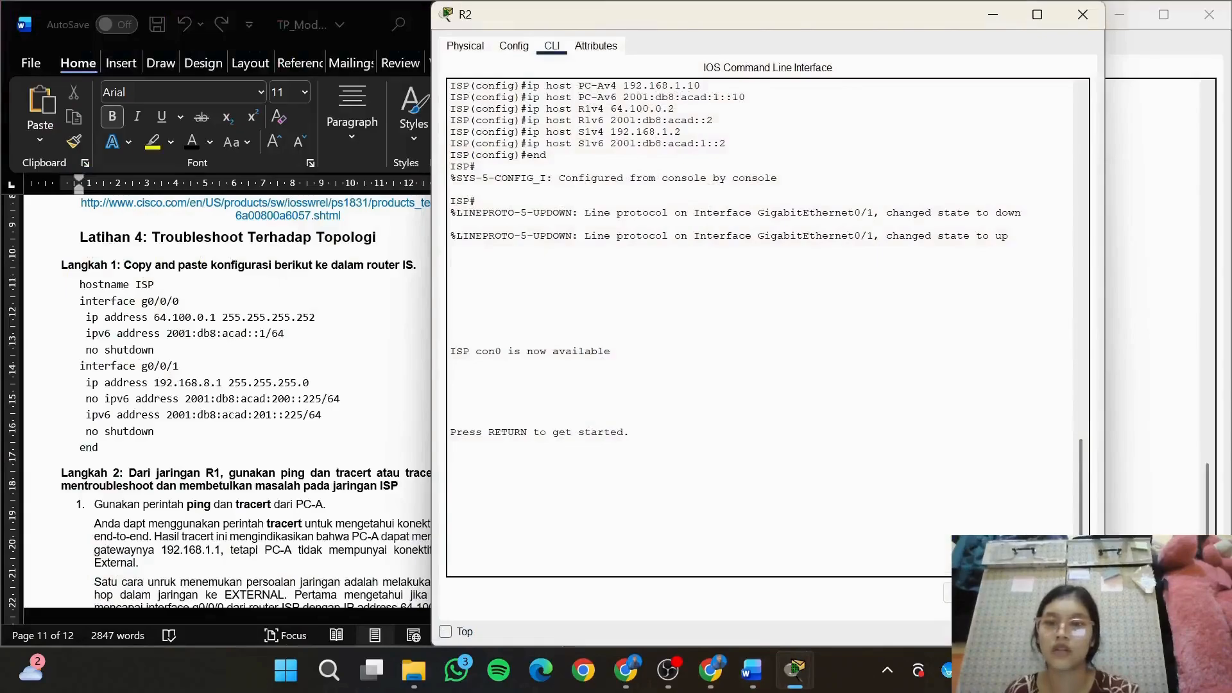
pyautogui.press('Return')
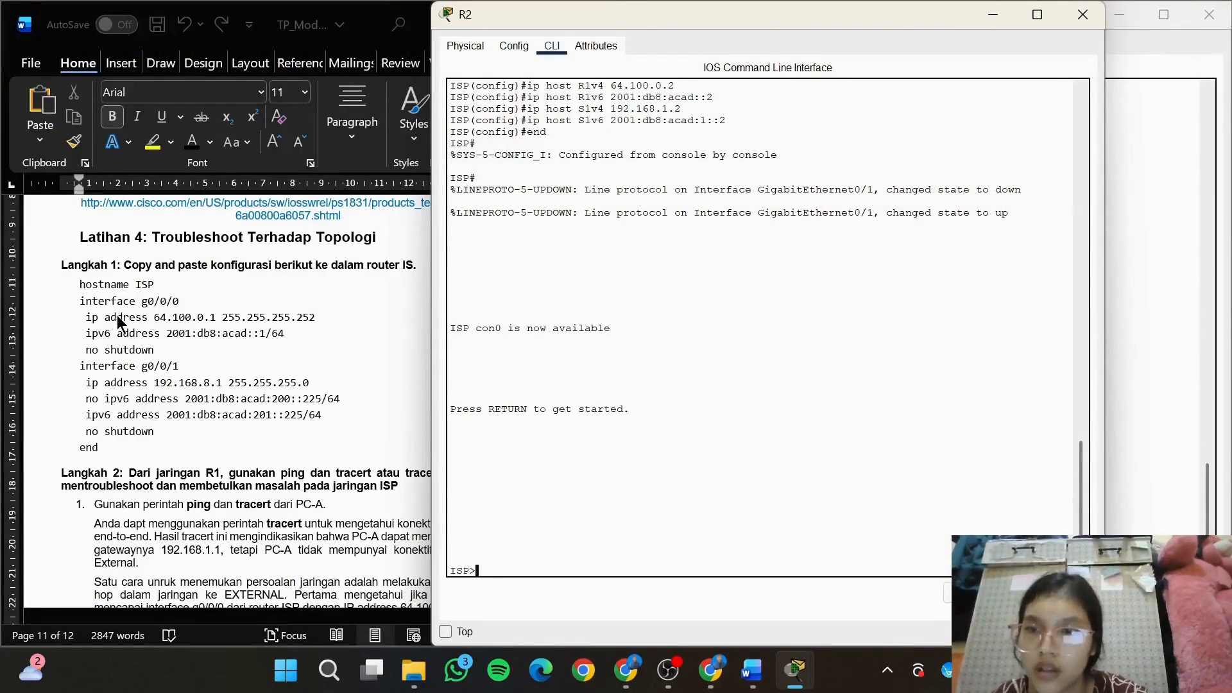
# Try to enter the interface configuration on R2 with the command int g0/0/0
pyautogui.click(82, 307)
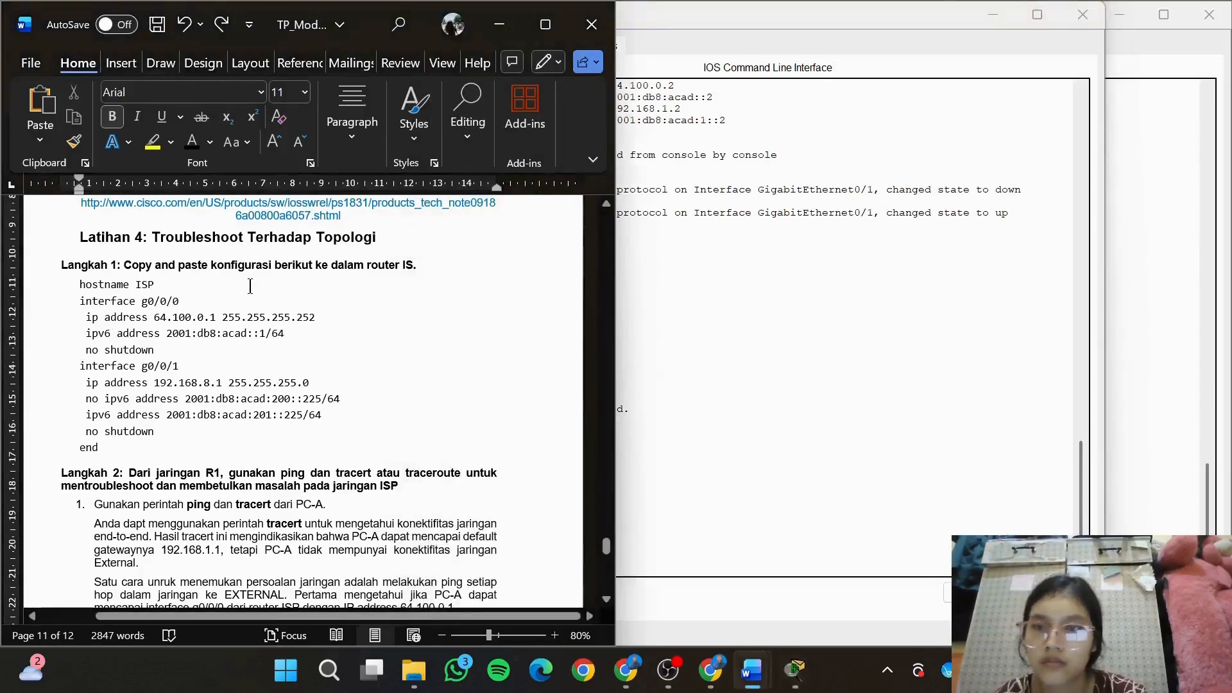
pyautogui.moveTo(251, 286); pyautogui.dragTo(83, 302)
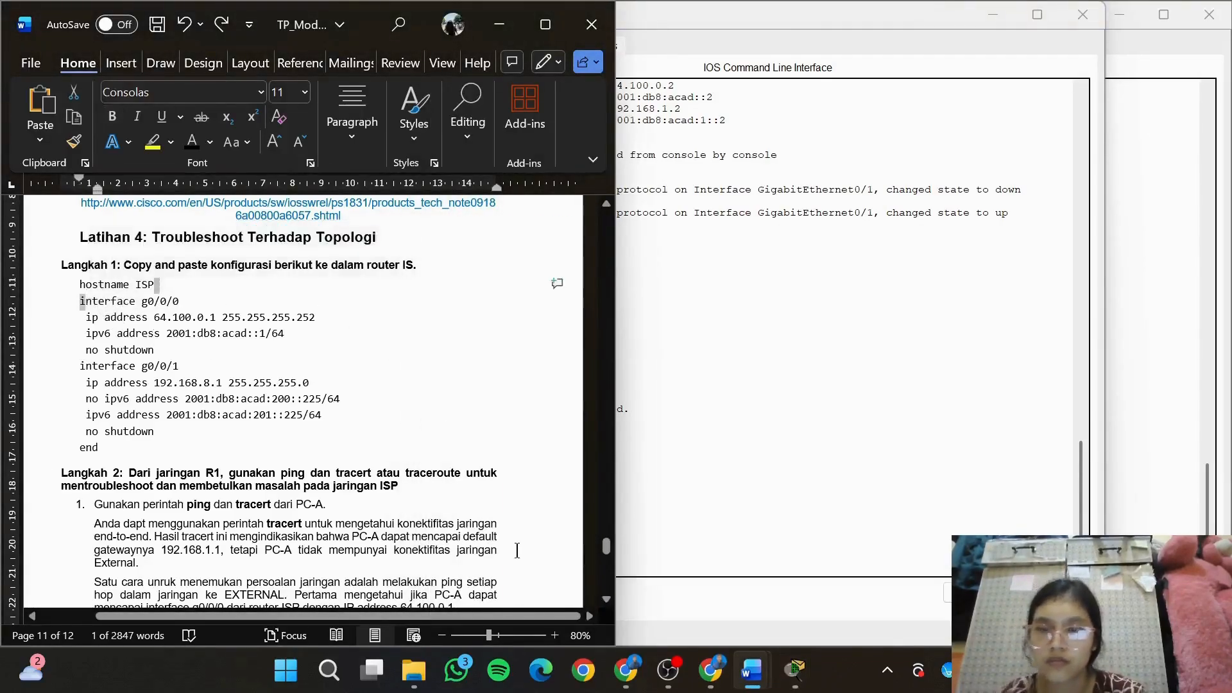
pyautogui.click(714, 568)
pyautogui.write('in')
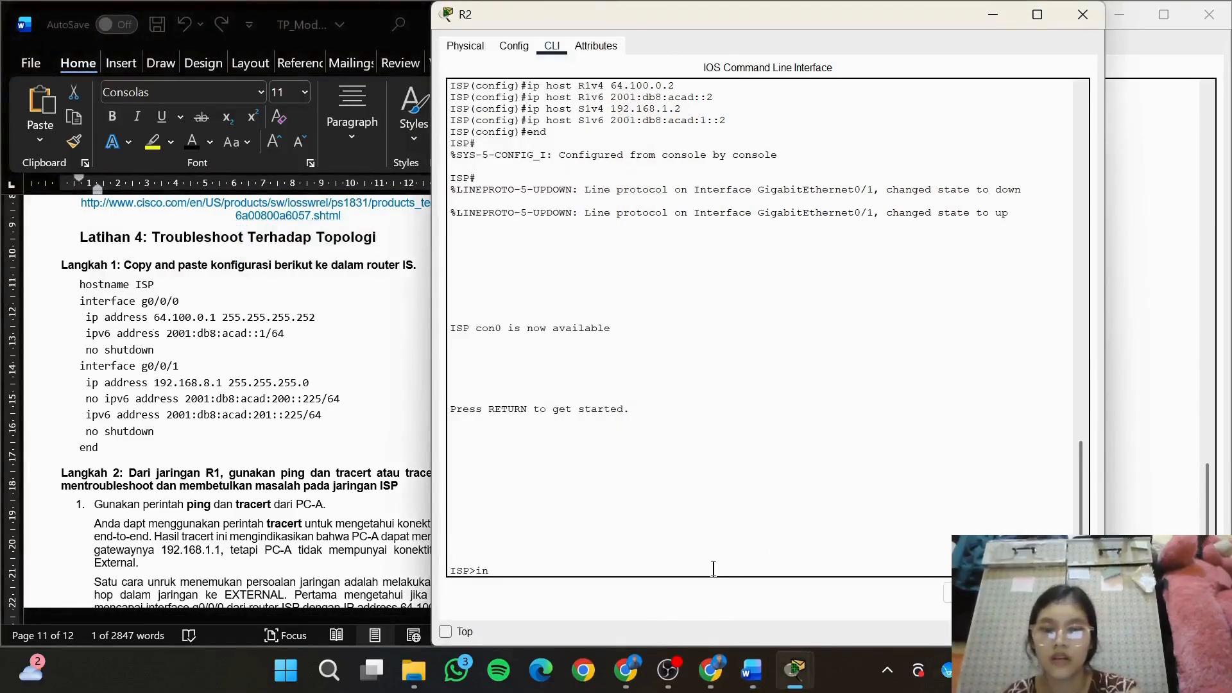
pyautogui.write('t g0/0')
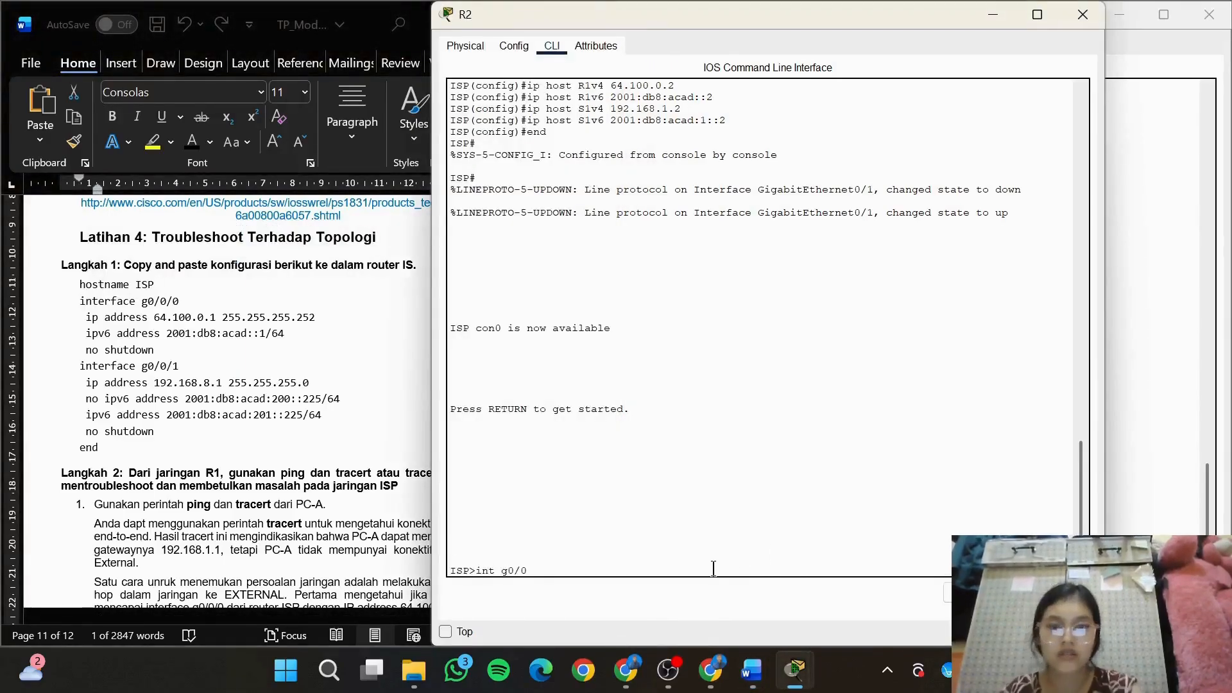
pyautogui.write('/0')
pyautogui.press('Return')
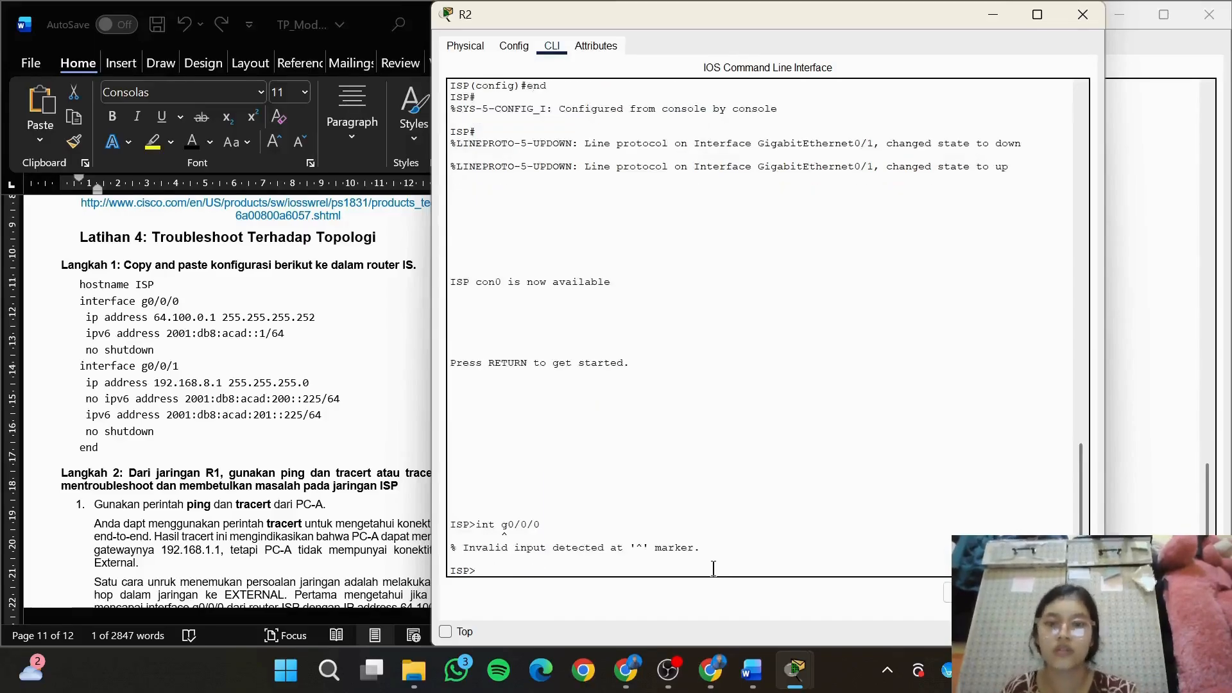
# Copy the line interface g0/0/0 from Langkah 1 of the module and try to run it on R2
pyautogui.click(201, 326)
pyautogui.click(198, 299)
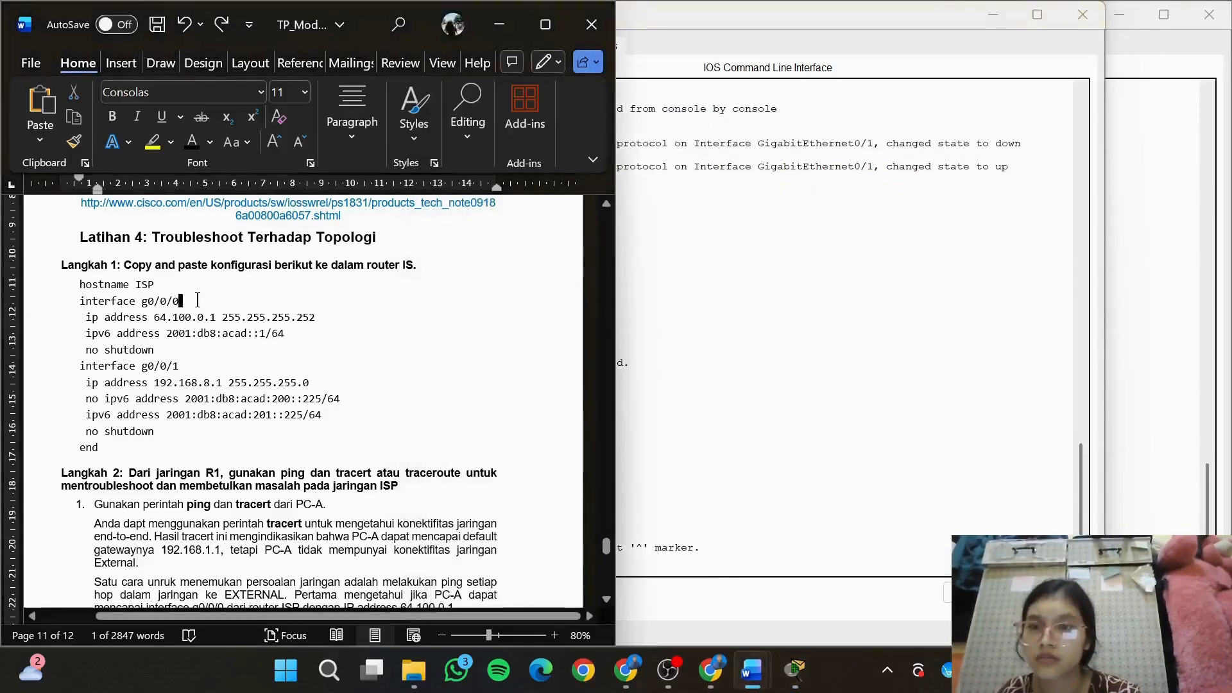
pyautogui.moveTo(197, 300); pyautogui.dragTo(78, 300)
pyautogui.hotkey('ctrl', 'c')
pyautogui.click(742, 584)
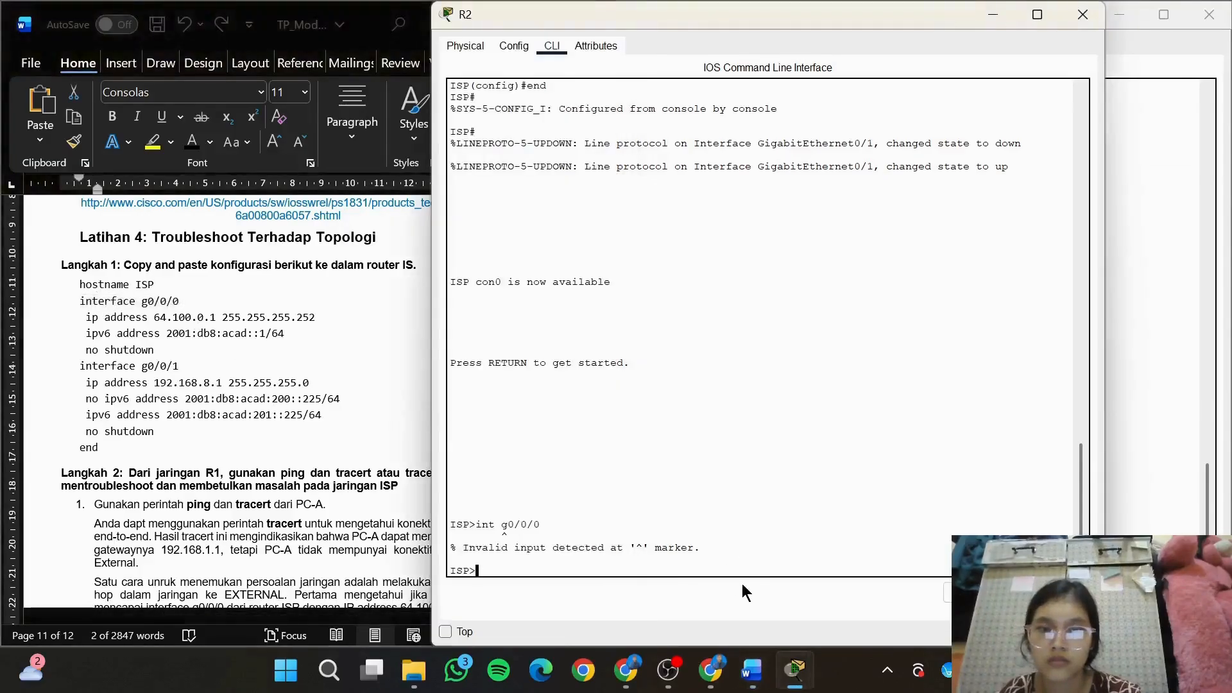
pyautogui.hotkey('ctrl', 'v')
pyautogui.press('Return')
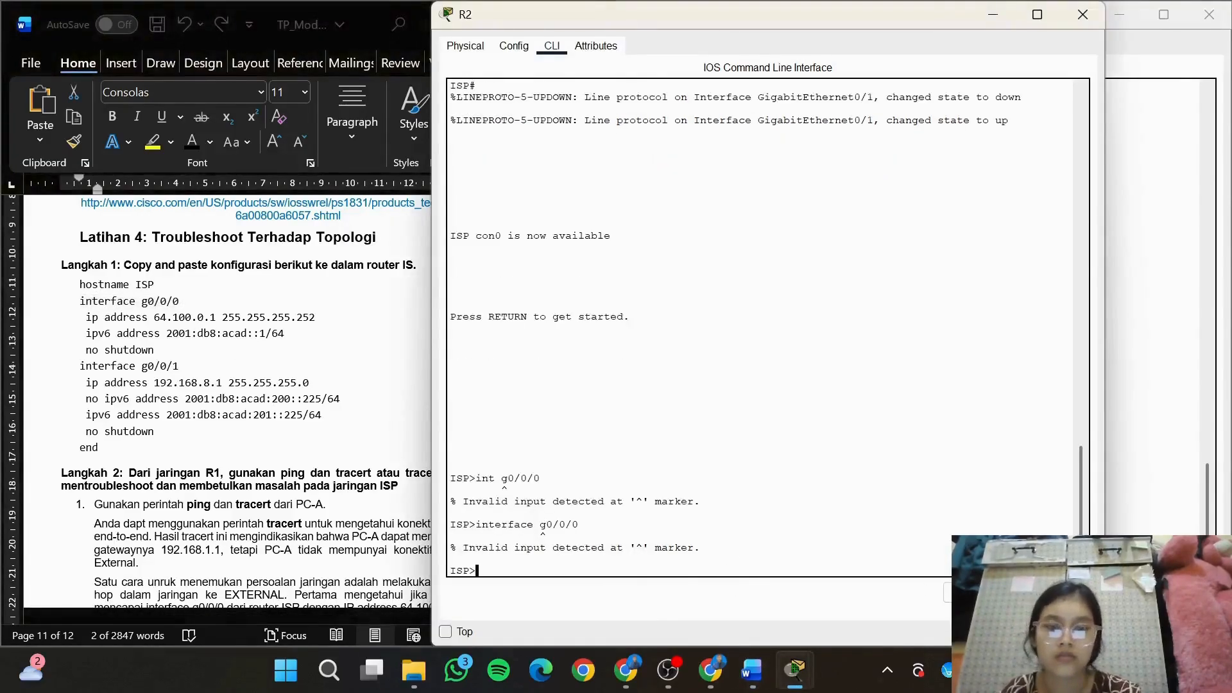
# Try to enter the g0/0/1 interface configuration on R2 with the command interface g0/0/1
pyautogui.moveTo(780, 25); pyautogui.dragTo(906, 33)
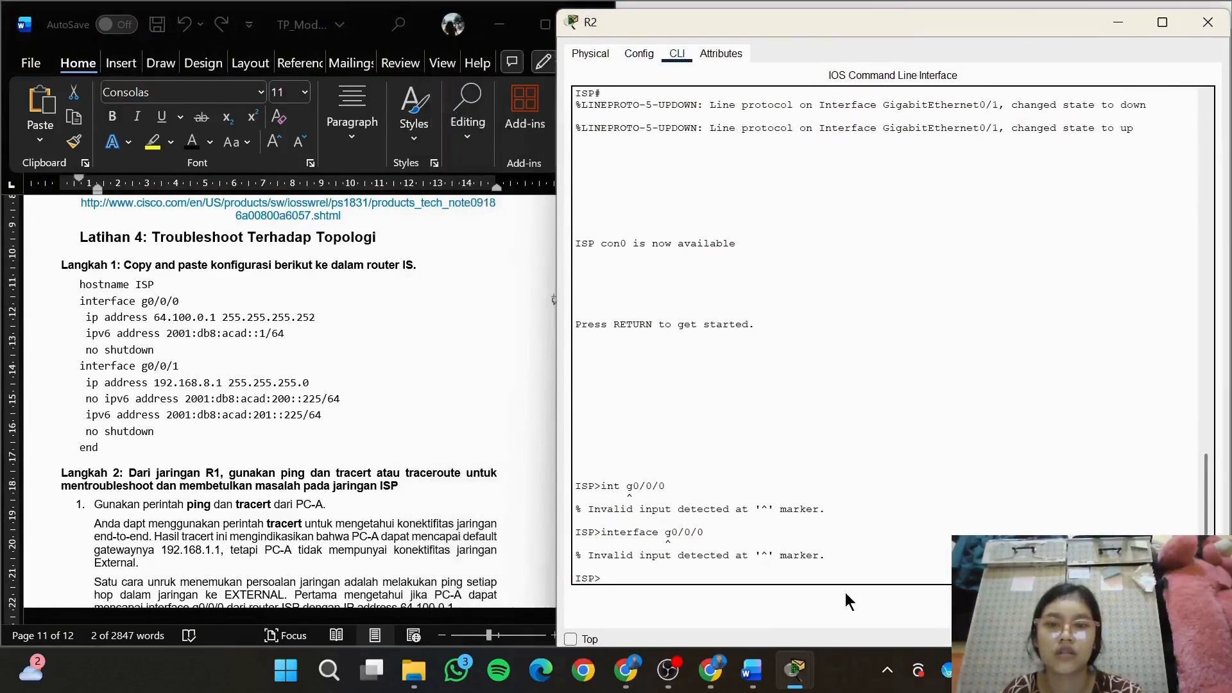
pyautogui.hotkey('ctrl', 'v')
pyautogui.press('BackSpace')
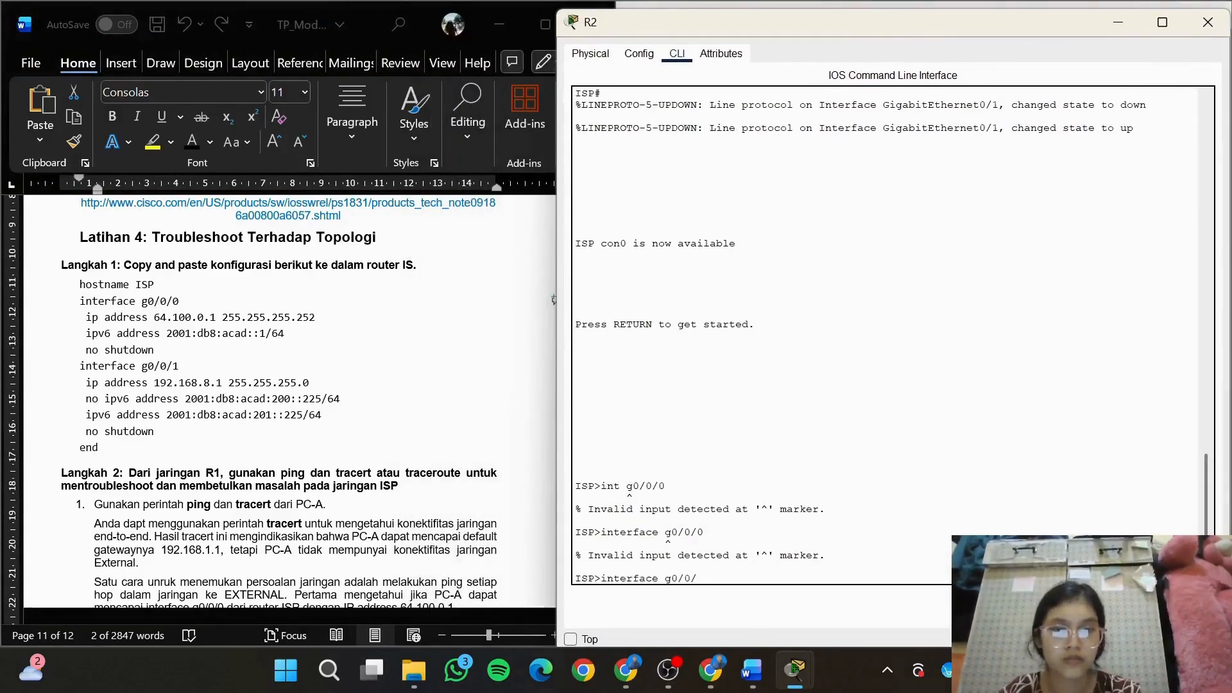
pyautogui.write('1')
pyautogui.press('Return')
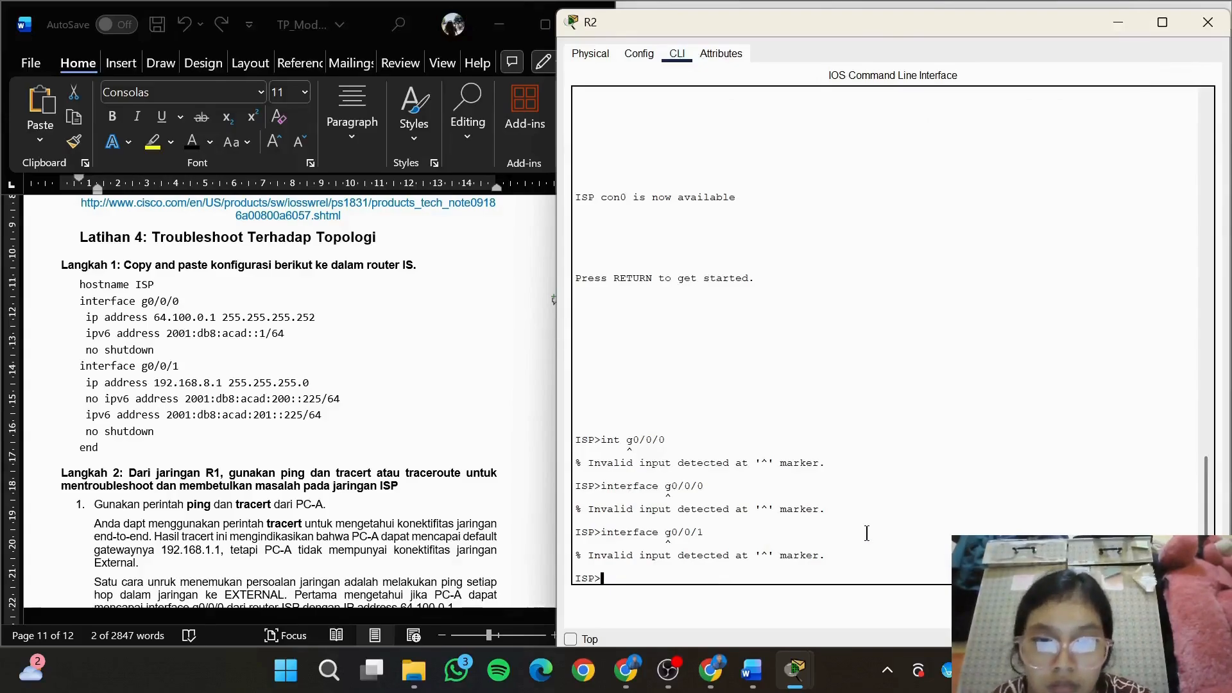
# Enter privileged mode and then global configuration mode on R2 with en and conf t
pyautogui.write('en')
pyautogui.press('Return')
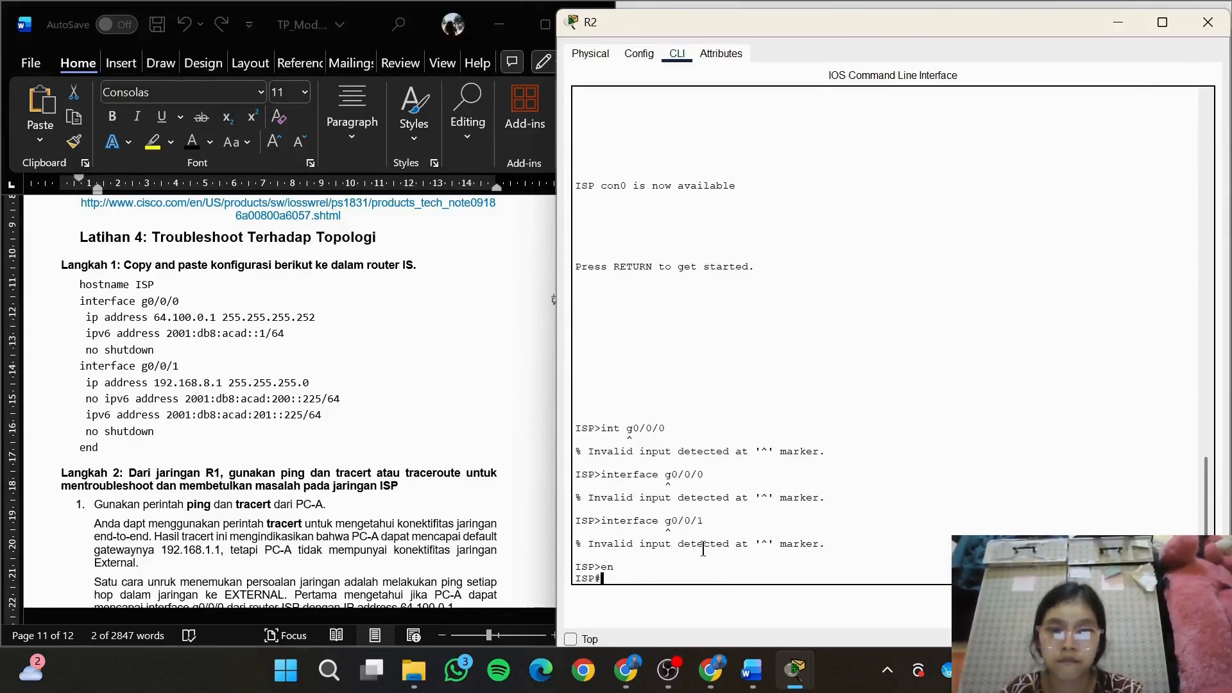
pyautogui.write('conf t')
pyautogui.press('Return')
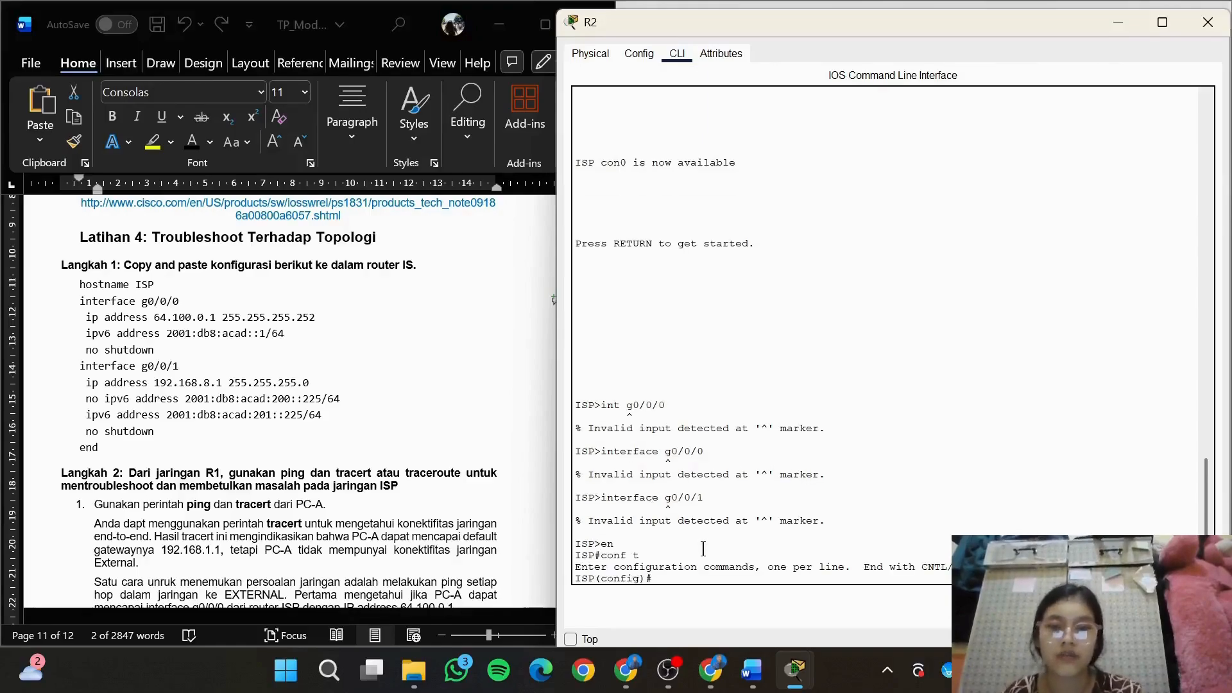
# Set the hostname of router R2 to ISP
pyautogui.write('ostname ISP')
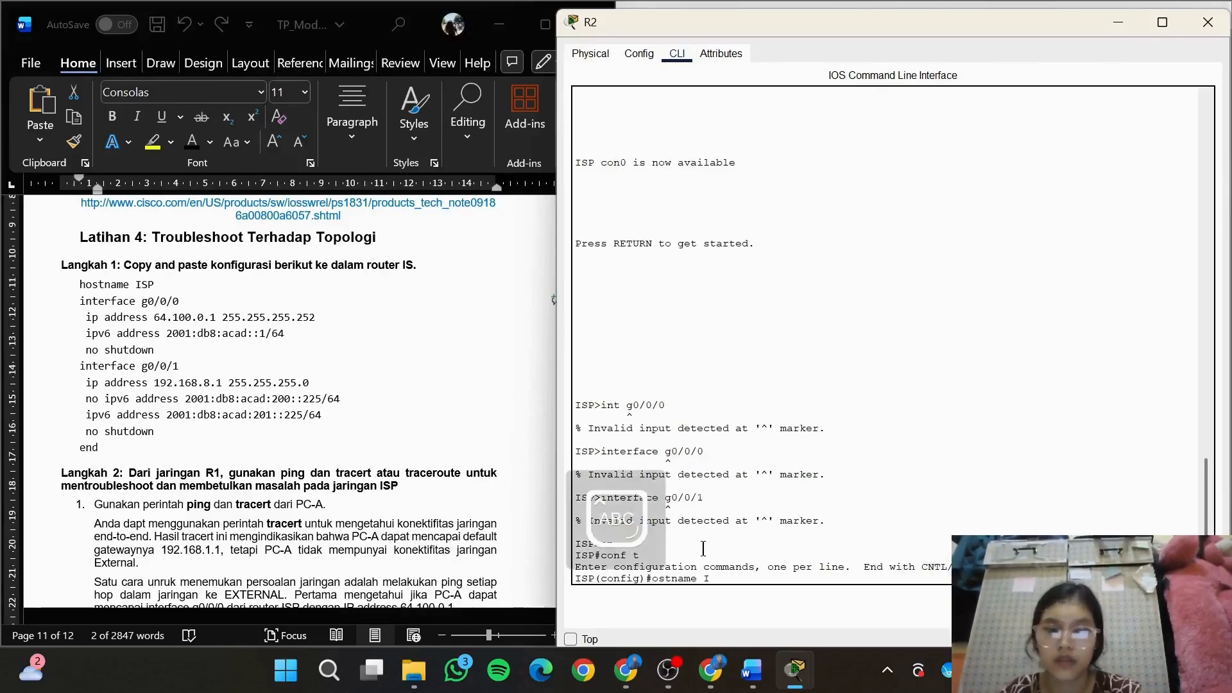
pyautogui.press('Return')
pyautogui.press('capslock')
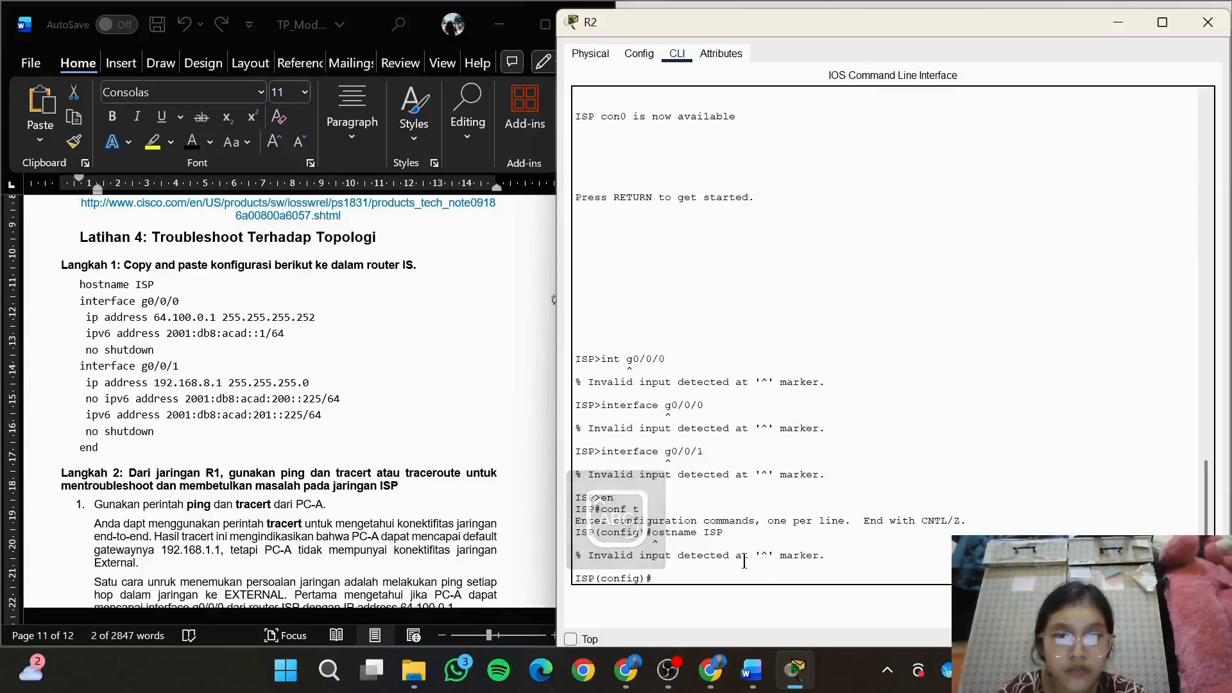
pyautogui.write('hostname')
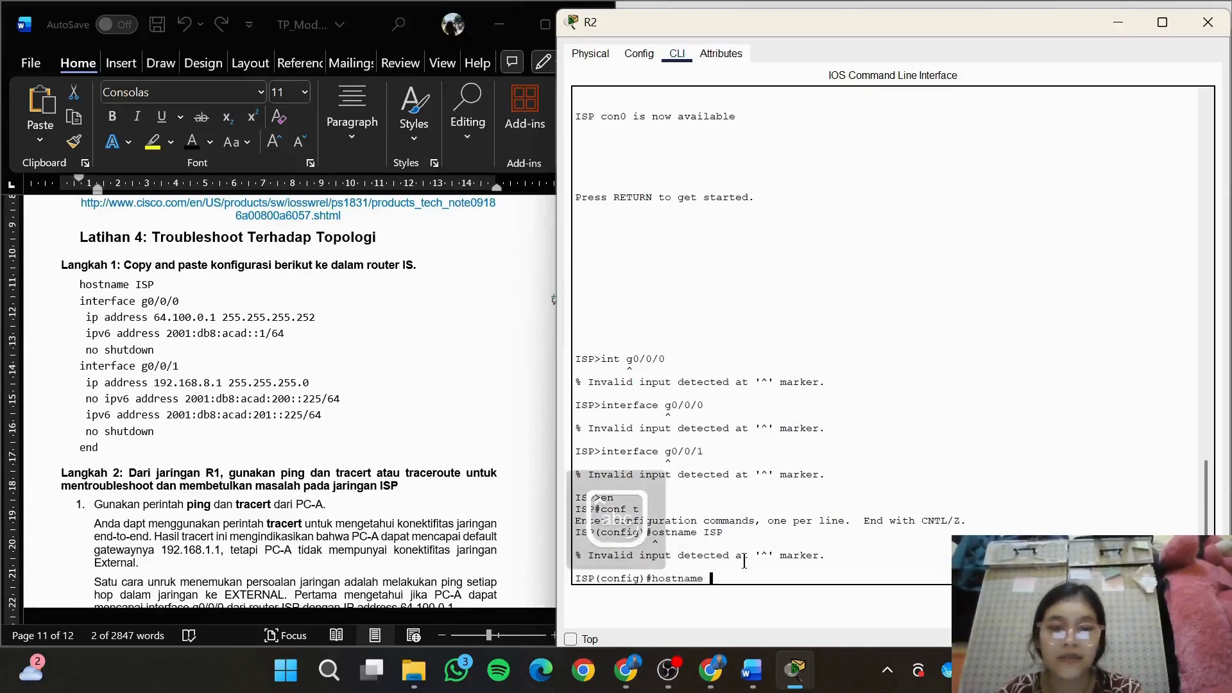
pyautogui.press('capslock')
pyautogui.write('ISP')
pyautogui.press('Return')
# Try to enter interface g0/0/0 from R2's global configuration mode with int g0/0/0
pyautogui.write('INT')
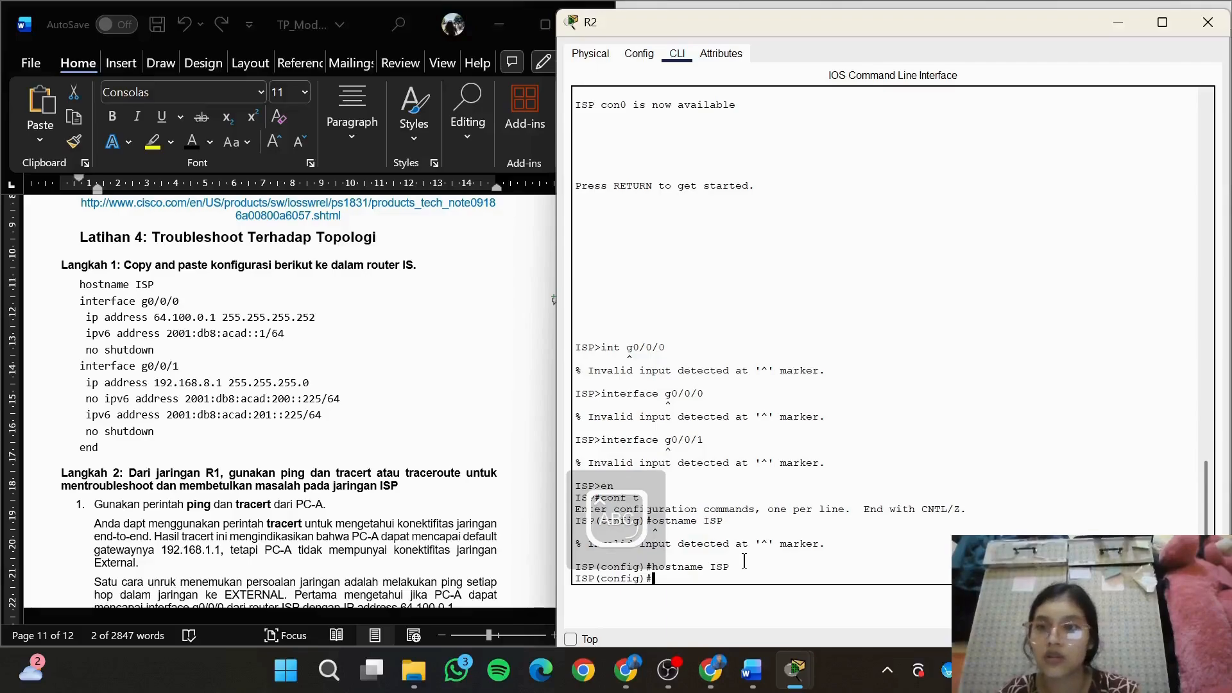
pyautogui.press('BackSpace')
pyautogui.press('BackSpace')
pyautogui.press('capslock')
pyautogui.write('int')
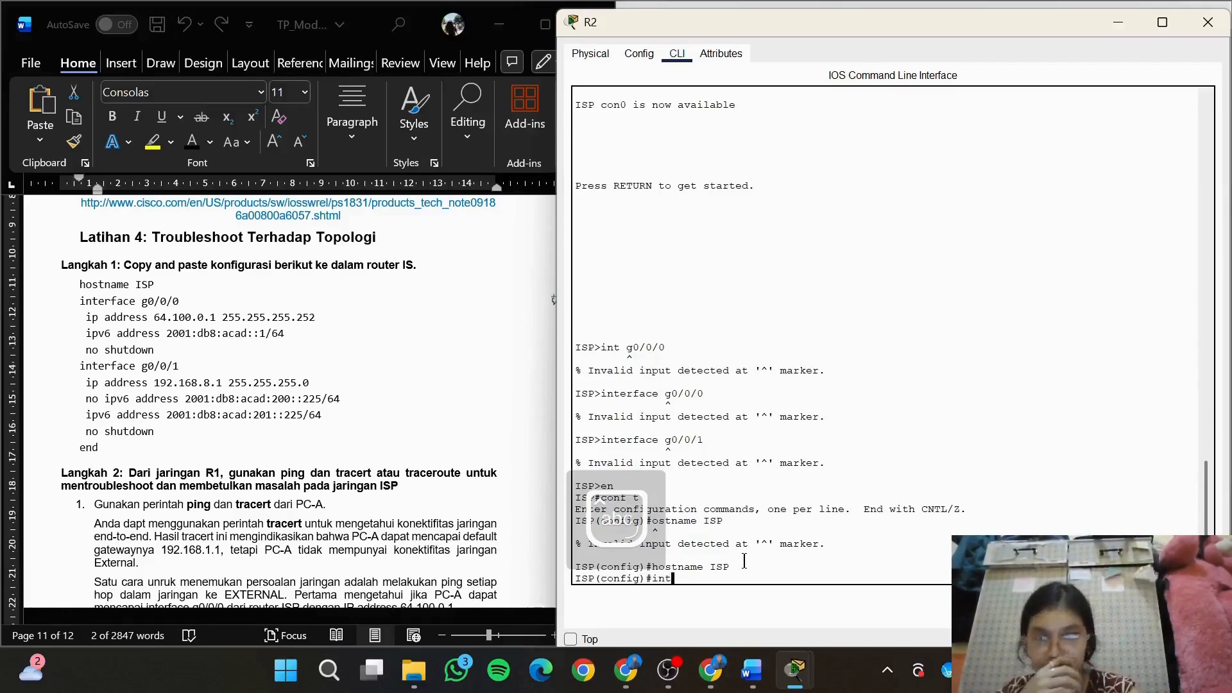
pyautogui.write(' g0/0/0')
pyautogui.press('Return')
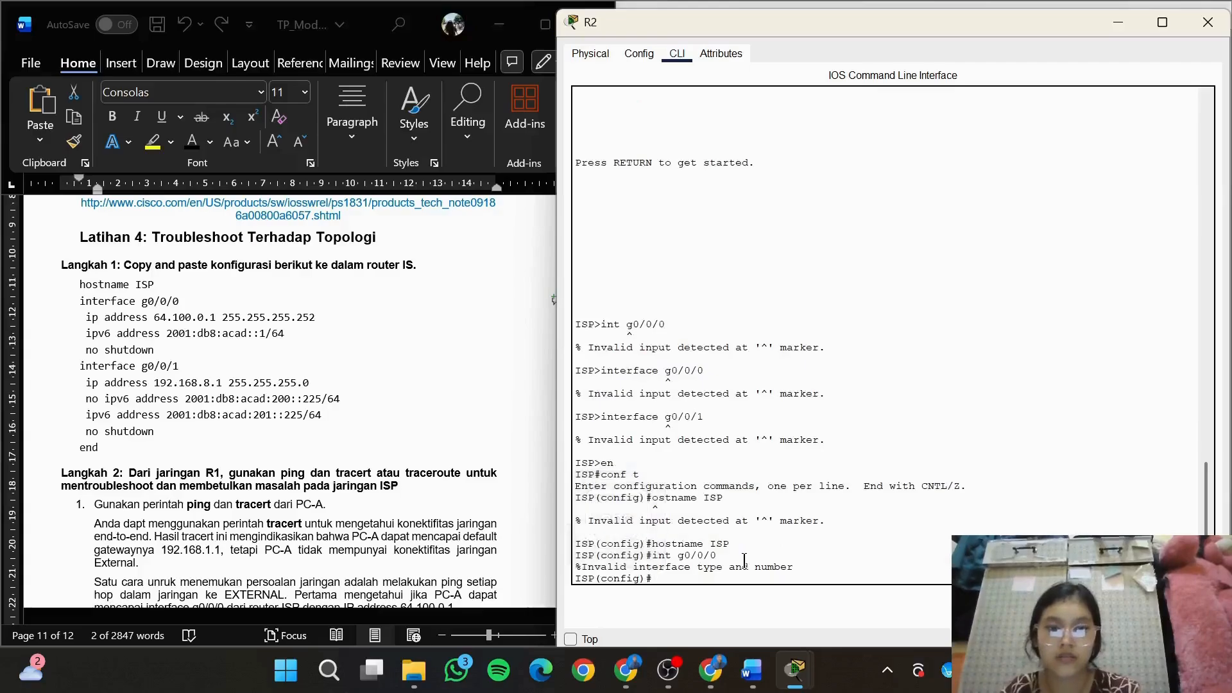
# Run the module's line interface g0/0/0 in R2's global configuration mode as another attempt to enter the interface
pyautogui.tripleClick(195, 304)
pyautogui.hotkey('ctrl', 'c')
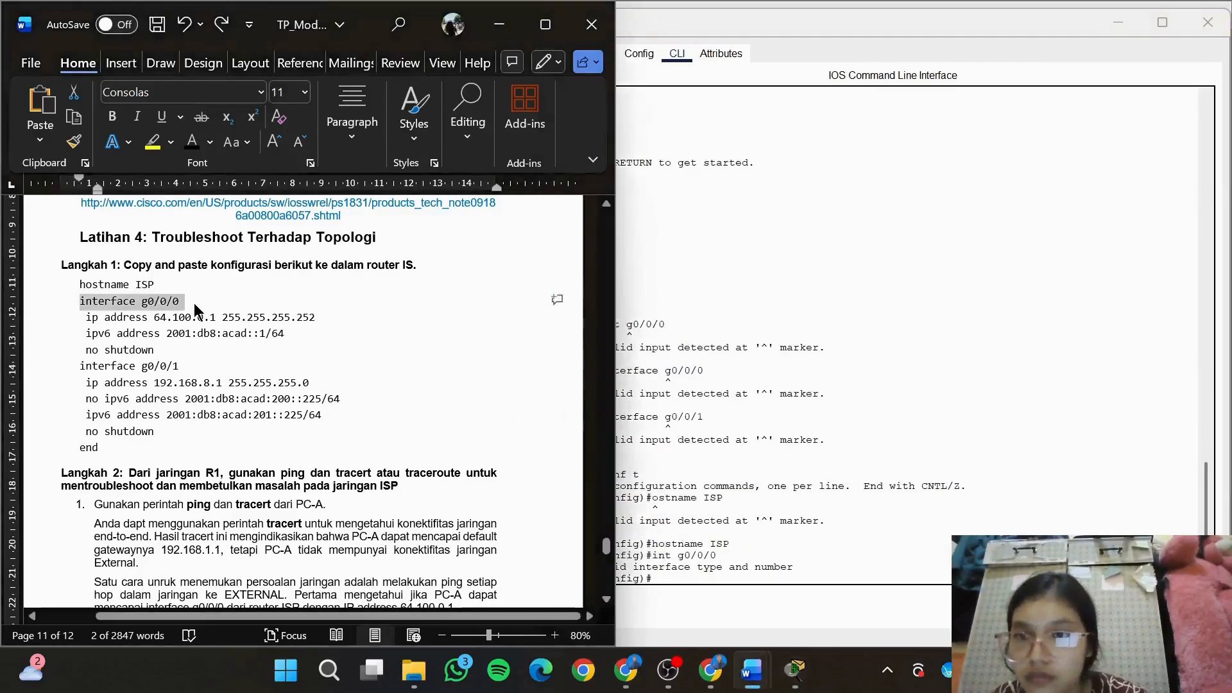
pyautogui.hotkey('alt', 'Tab')
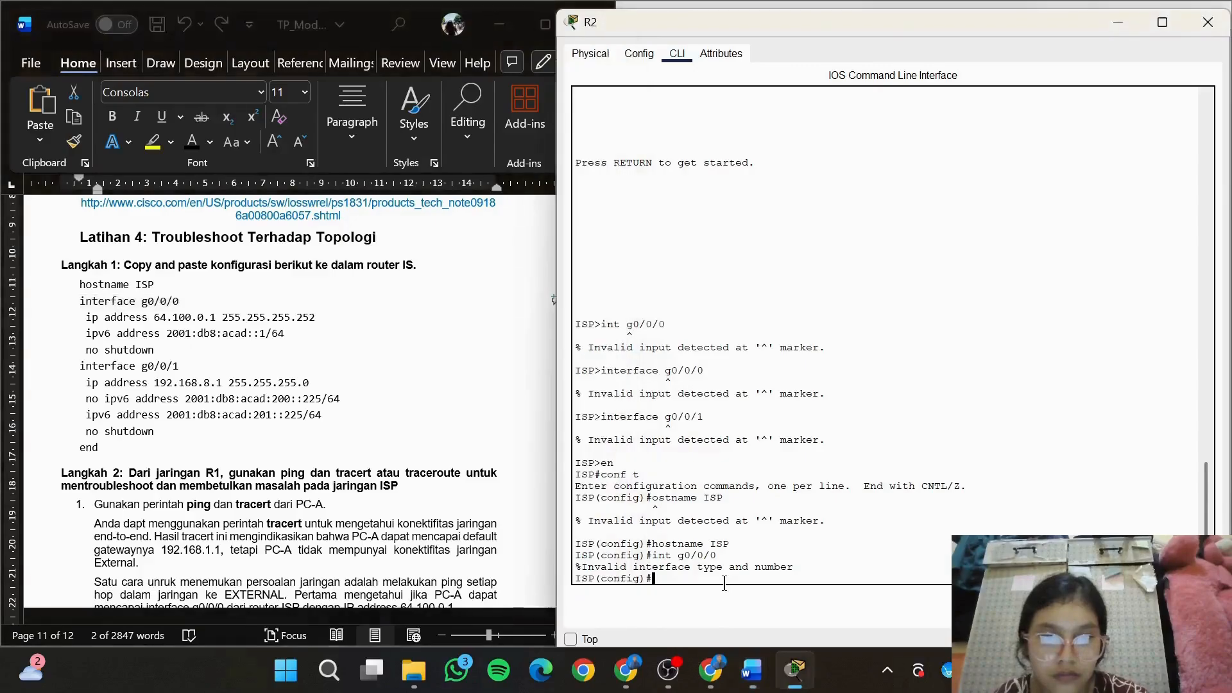
pyautogui.hotkey('ctrl', 'v')
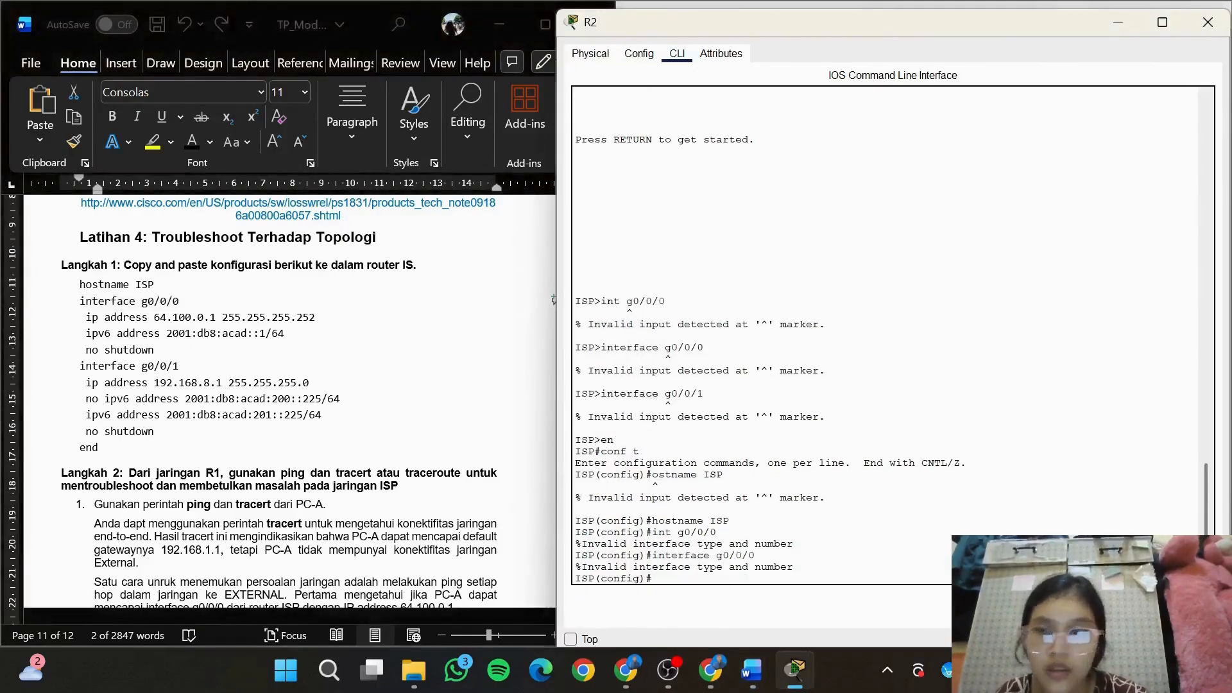
# Copy ip address 64.100.0.1 255.255.255.252 from Langkah 1 of the module and try to run it on R2
pyautogui.click(240, 312)
pyautogui.moveTo(316, 317); pyautogui.dragTo(90, 323)
pyautogui.hotkey('ctrl', 'c')
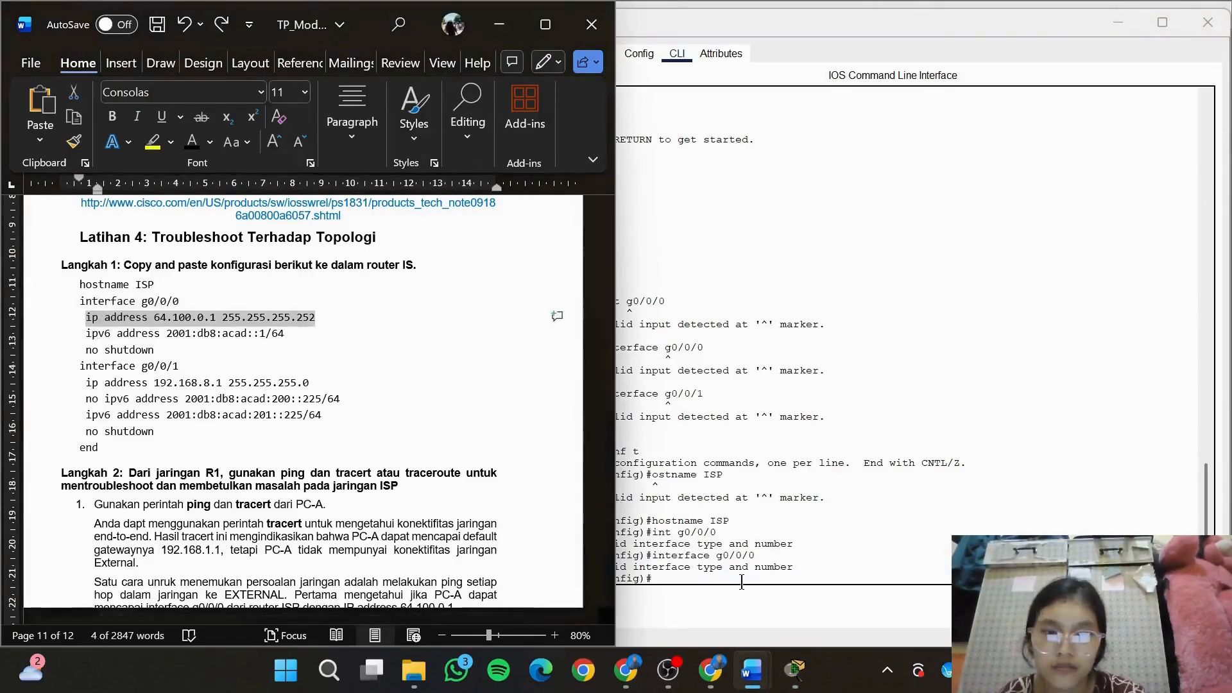
pyautogui.hotkey('alt', 'Tab')
pyautogui.hotkey('ctrl', 'v')
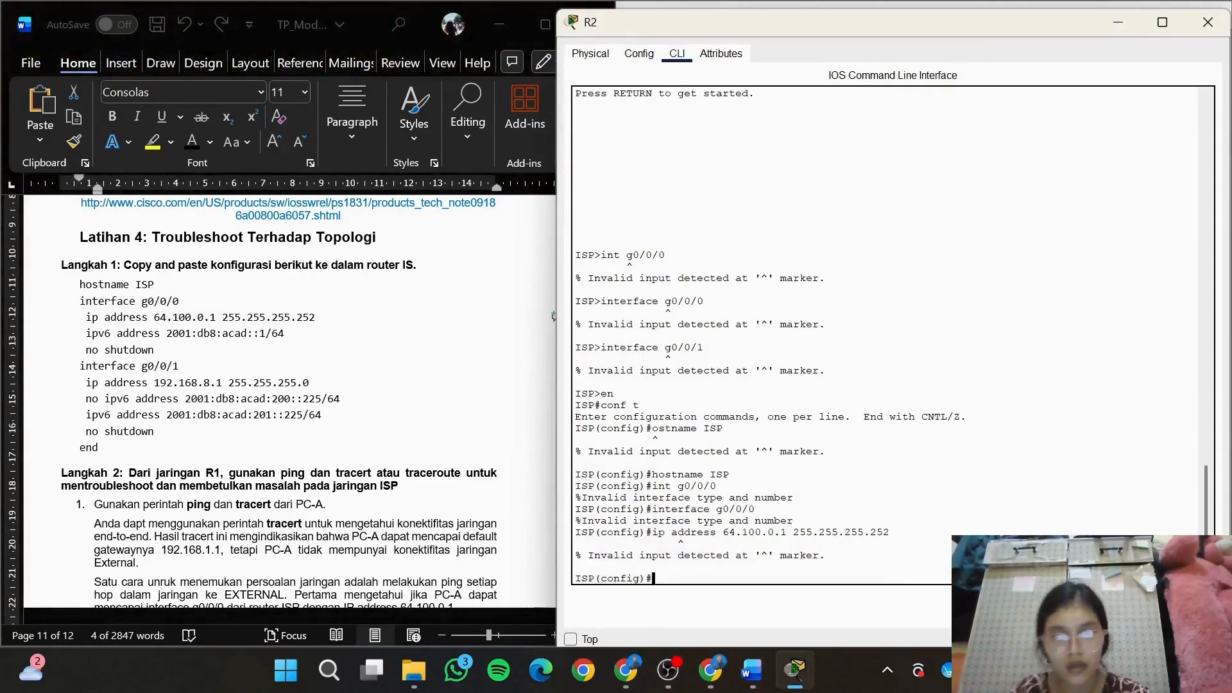
# Paste the prepared ISP configuration script, including interface GigabitEthernet0/0, into router R1's CLI and review the output it produces
pyautogui.click(672, 682)
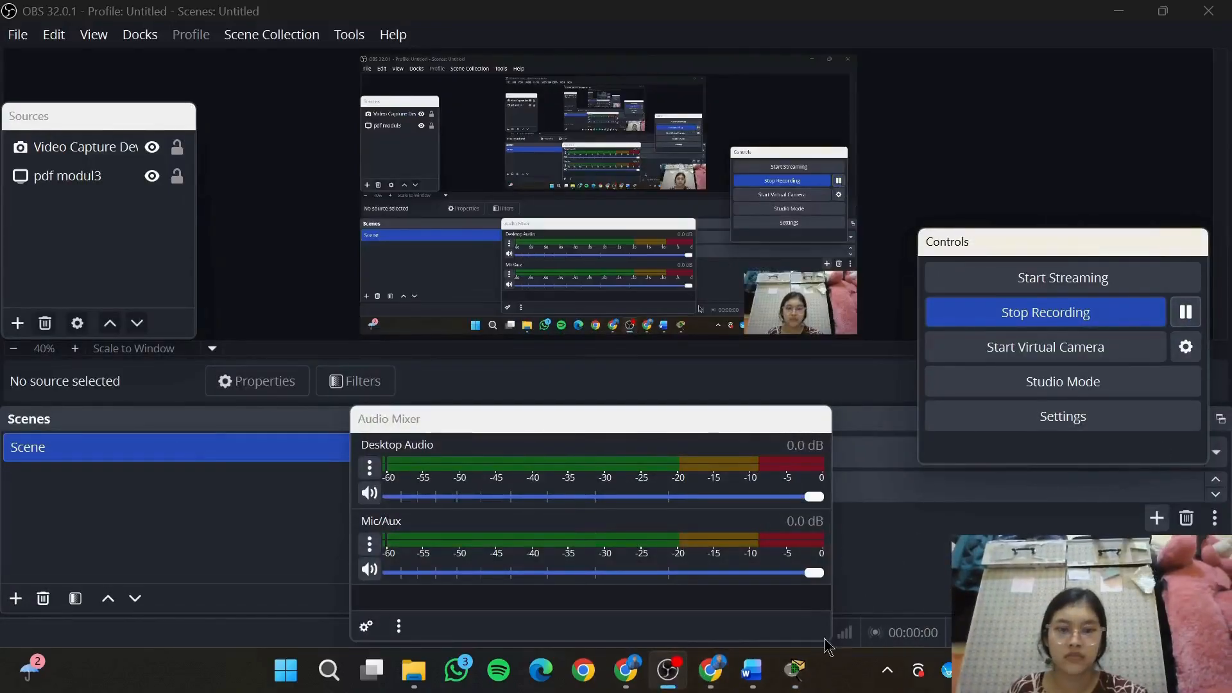
pyautogui.moveTo(798, 670)
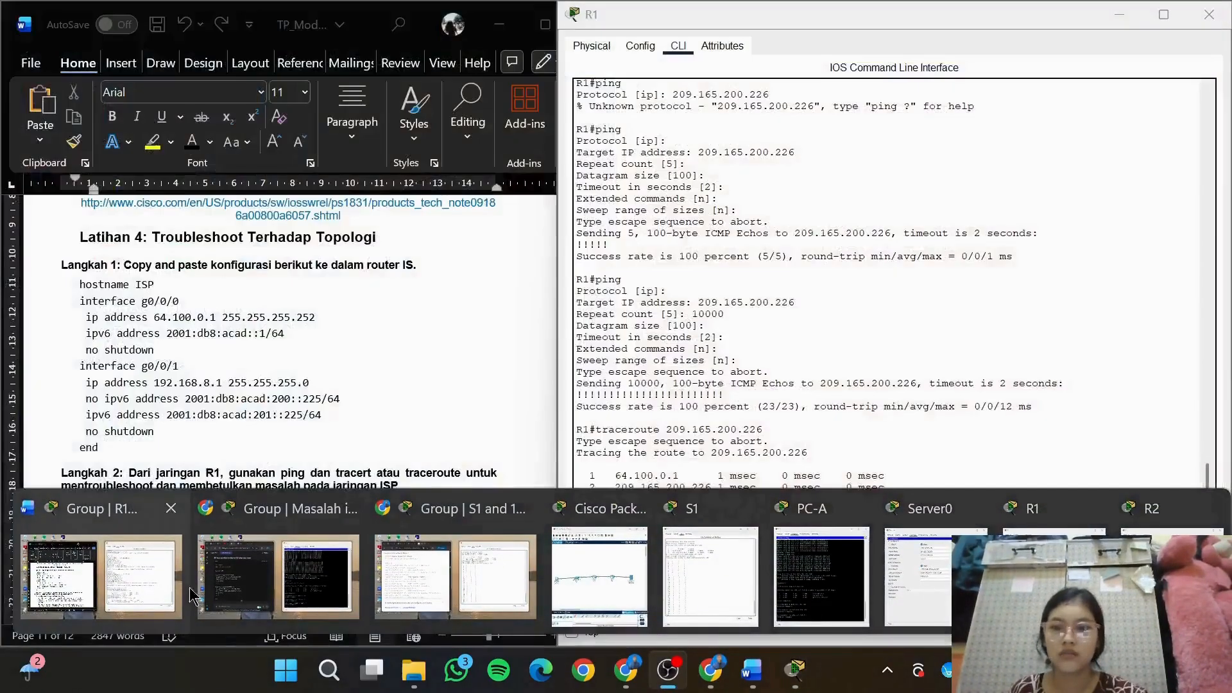
pyautogui.click(147, 590)
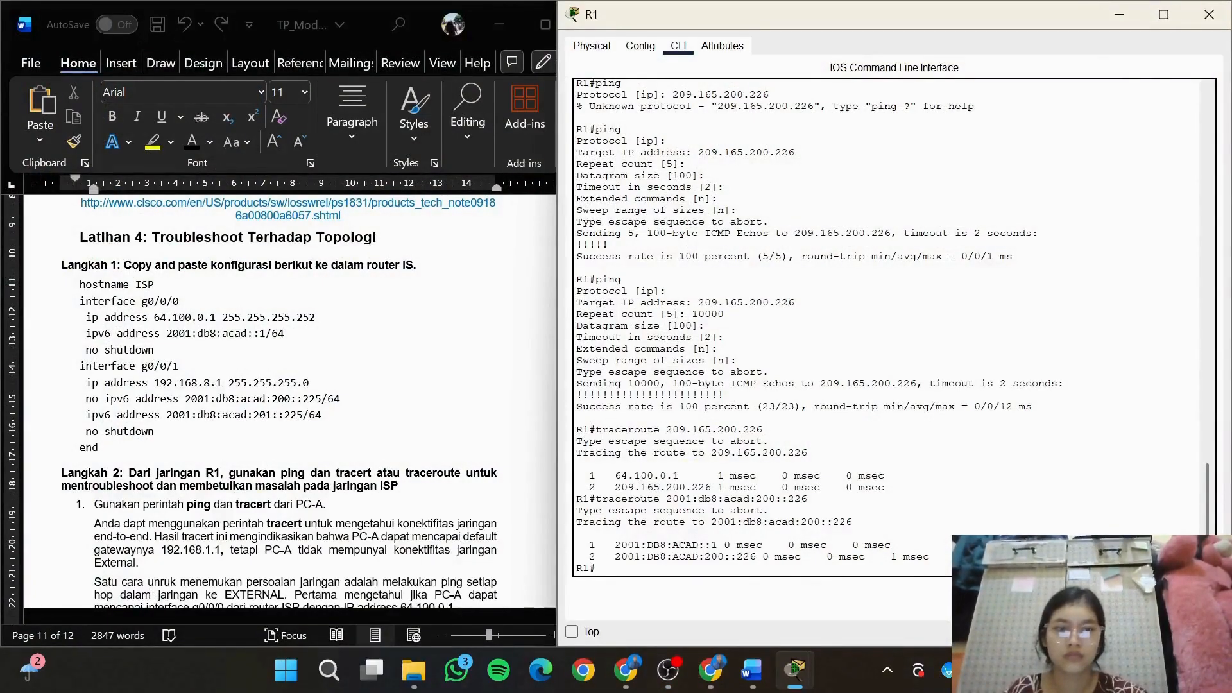
pyautogui.hotkey('ctrl', 'v')
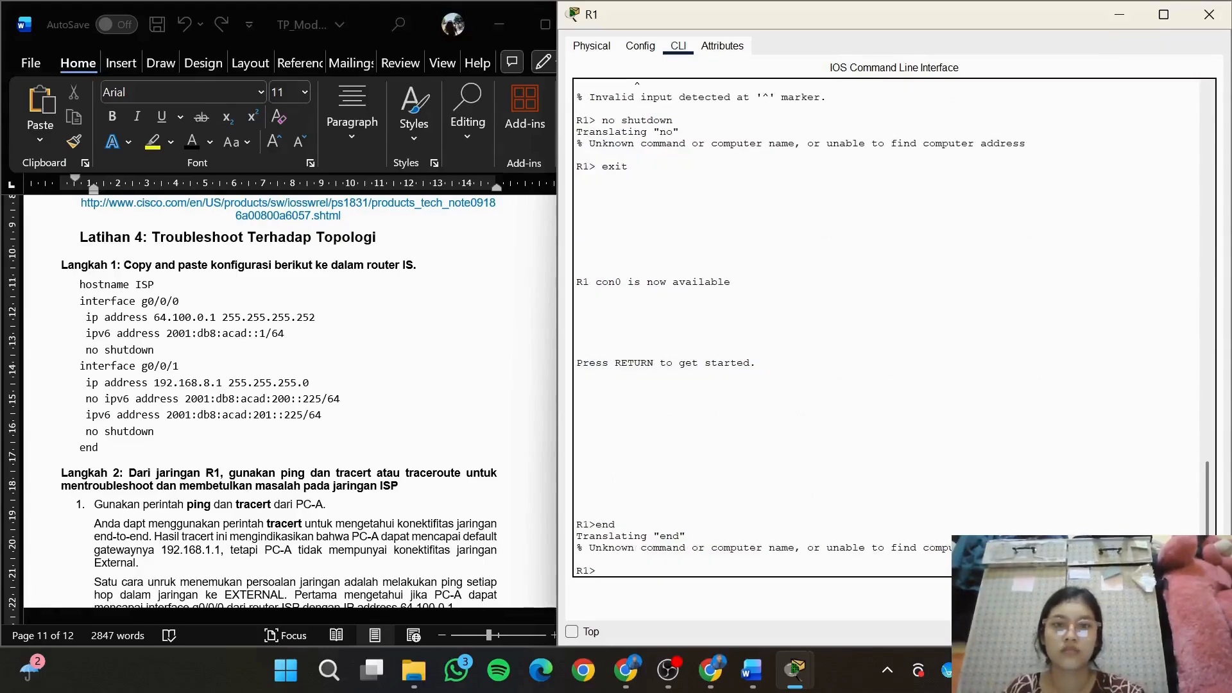
pyautogui.scroll(8, 953, 460)
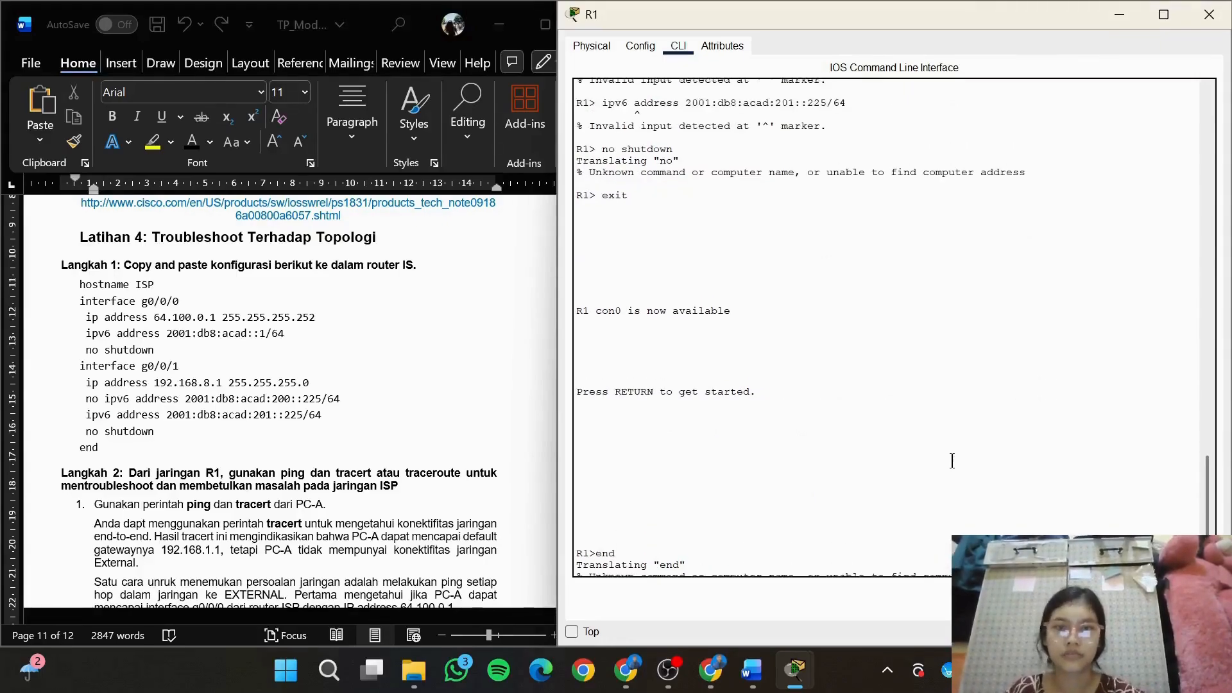
pyautogui.scroll(12, 952, 460)
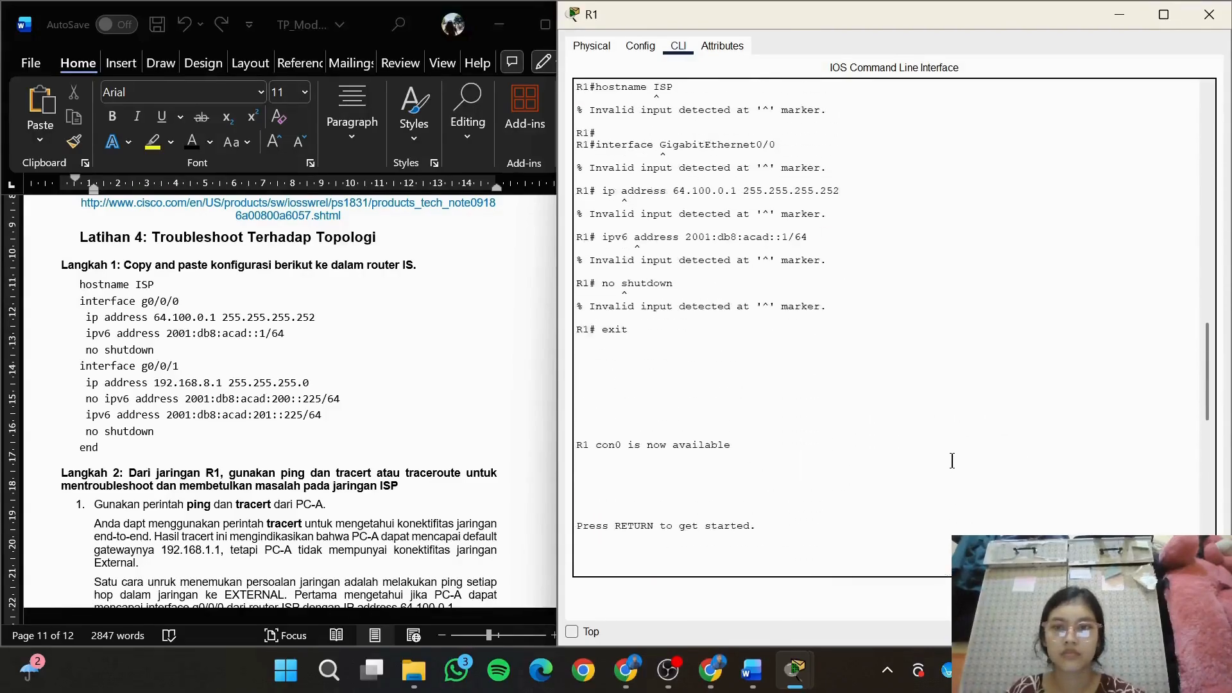
pyautogui.scroll(-8, 952, 460)
pyautogui.scroll(-20, 953, 460)
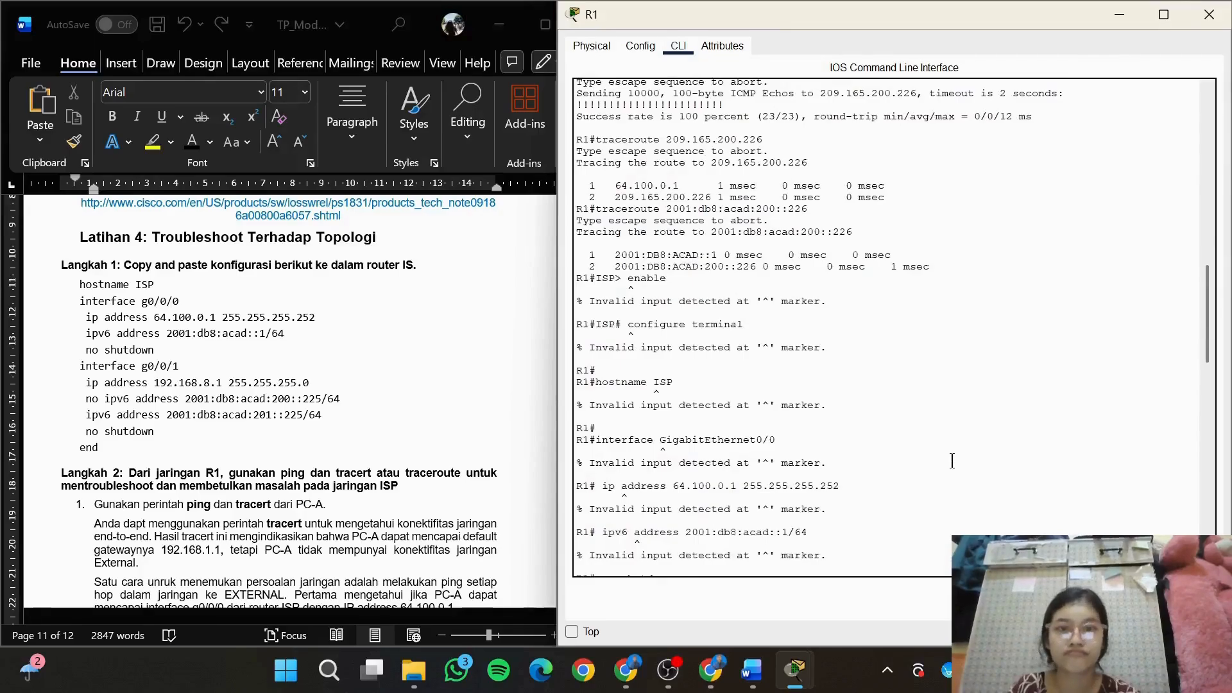
pyautogui.scroll(-15, 952, 460)
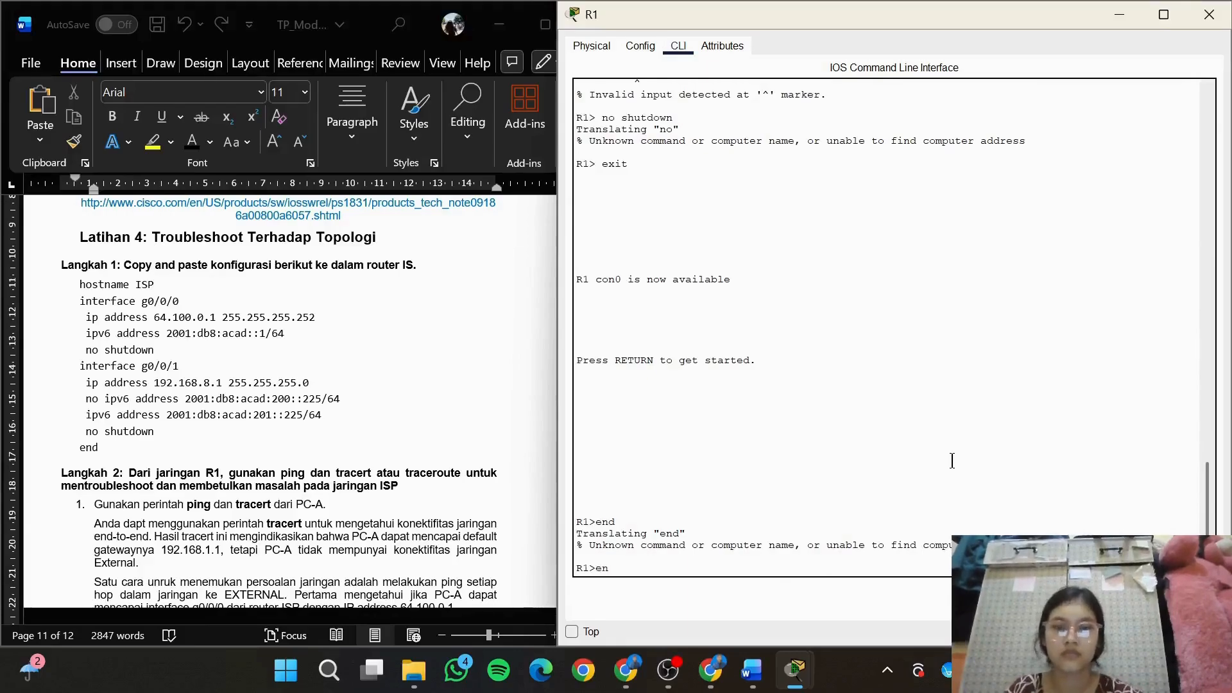
# Enter privileged mode and then global configuration mode on R1 with en and conf t
pyautogui.press('Return')
pyautogui.write('con')
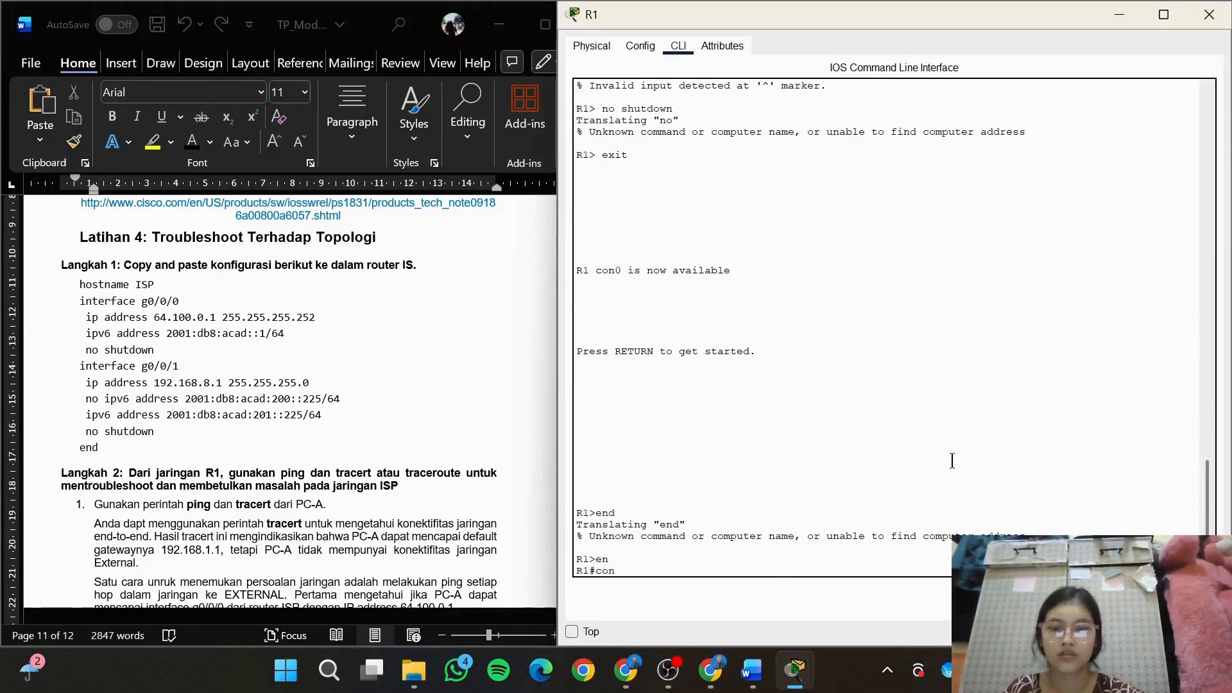
pyautogui.write('  t')
pyautogui.press('Return')
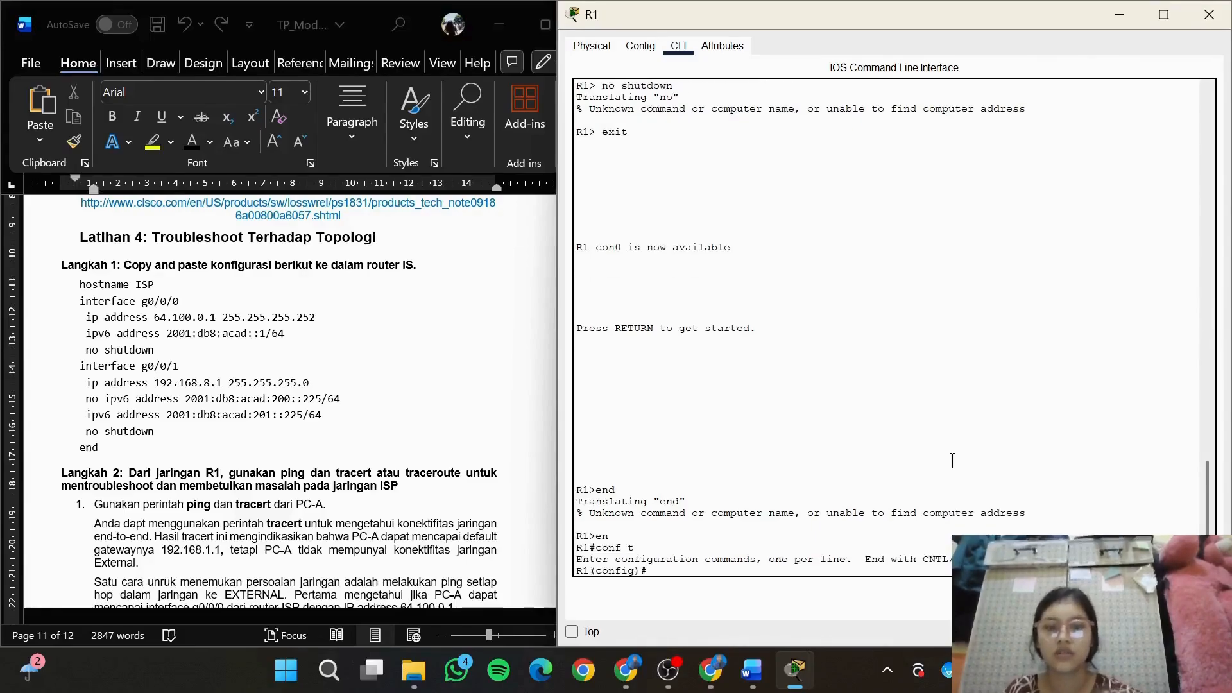
# Set the hostname of router R1 to ISP
pyautogui.write('hostanme')
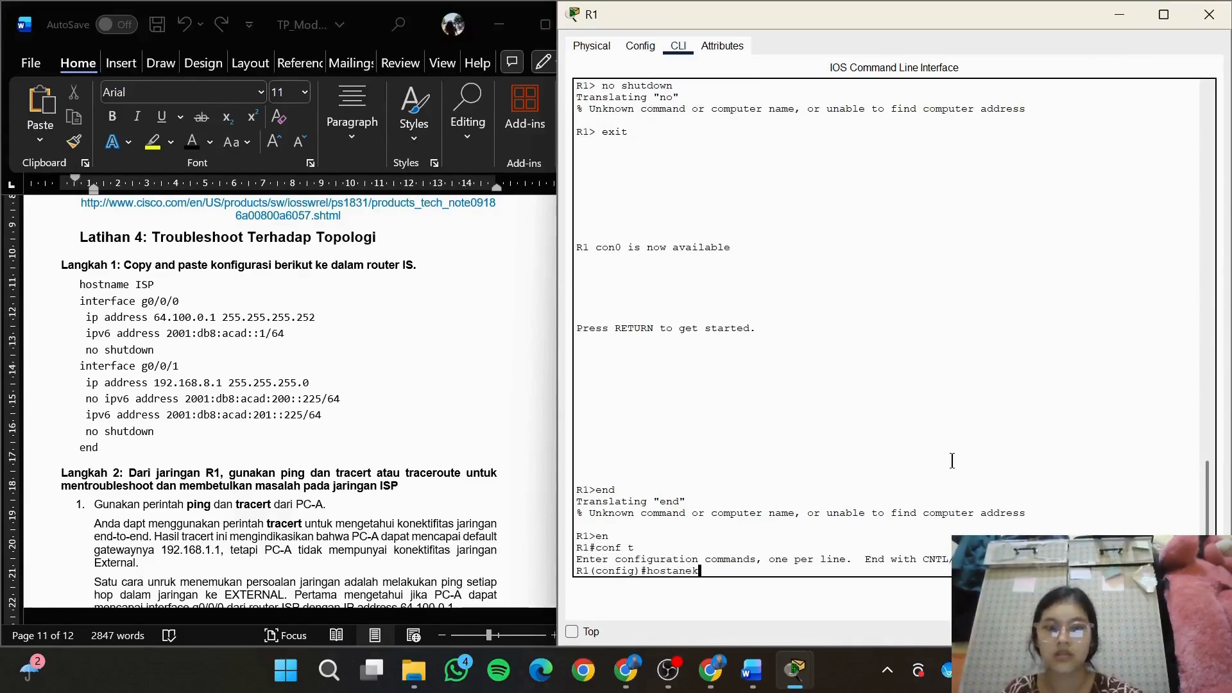
pyautogui.press('BackSpace')
pyautogui.press('BackSpace')
pyautogui.press('BackSpace')
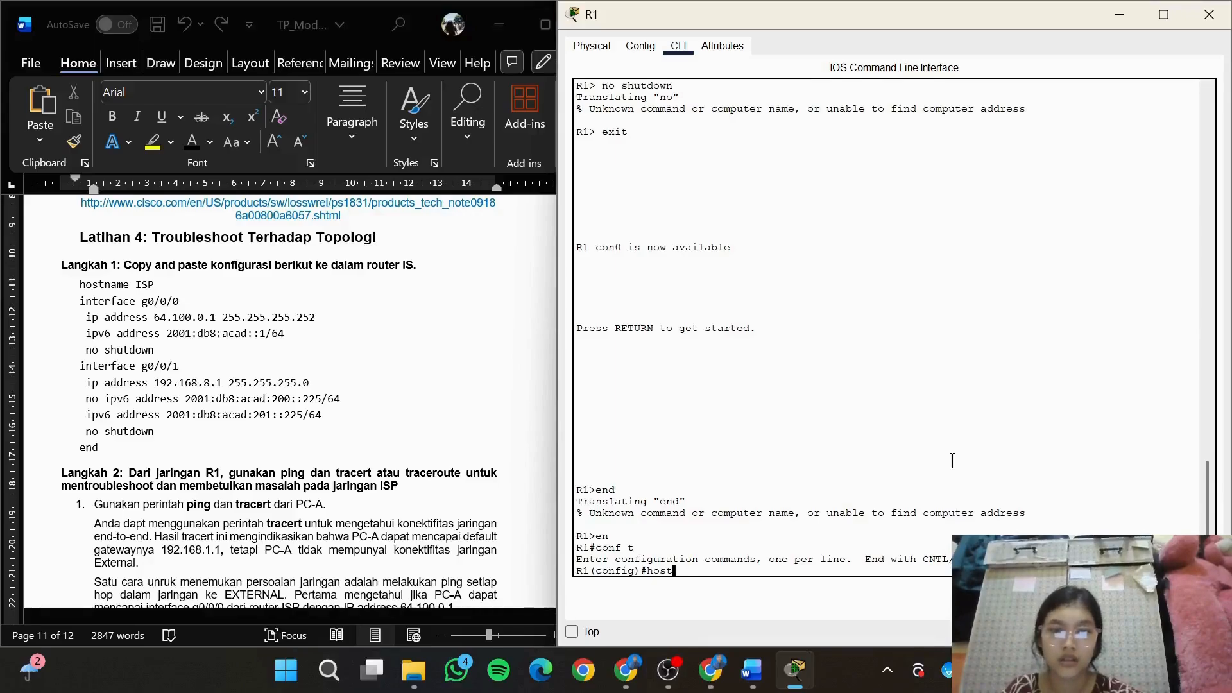
pyautogui.write('name ISP')
pyautogui.press('Return')
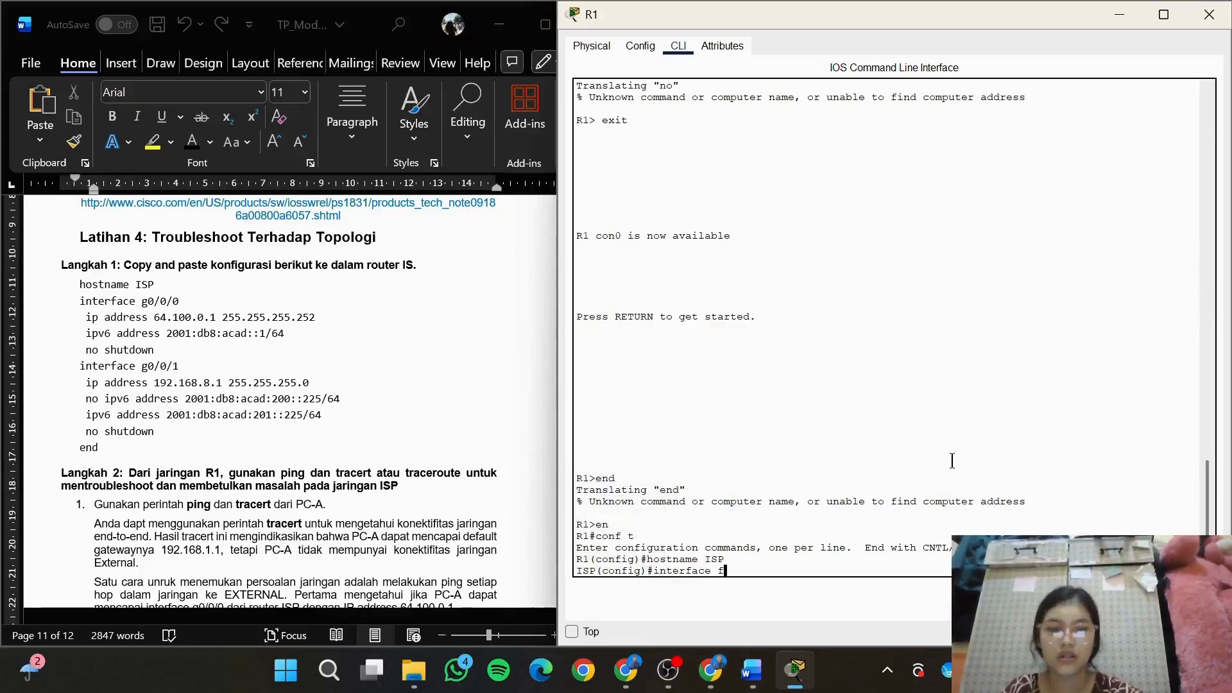
# Try to enter the interface configuration on R1 with the command interface g0/0/0
pyautogui.write('interface f0/0')
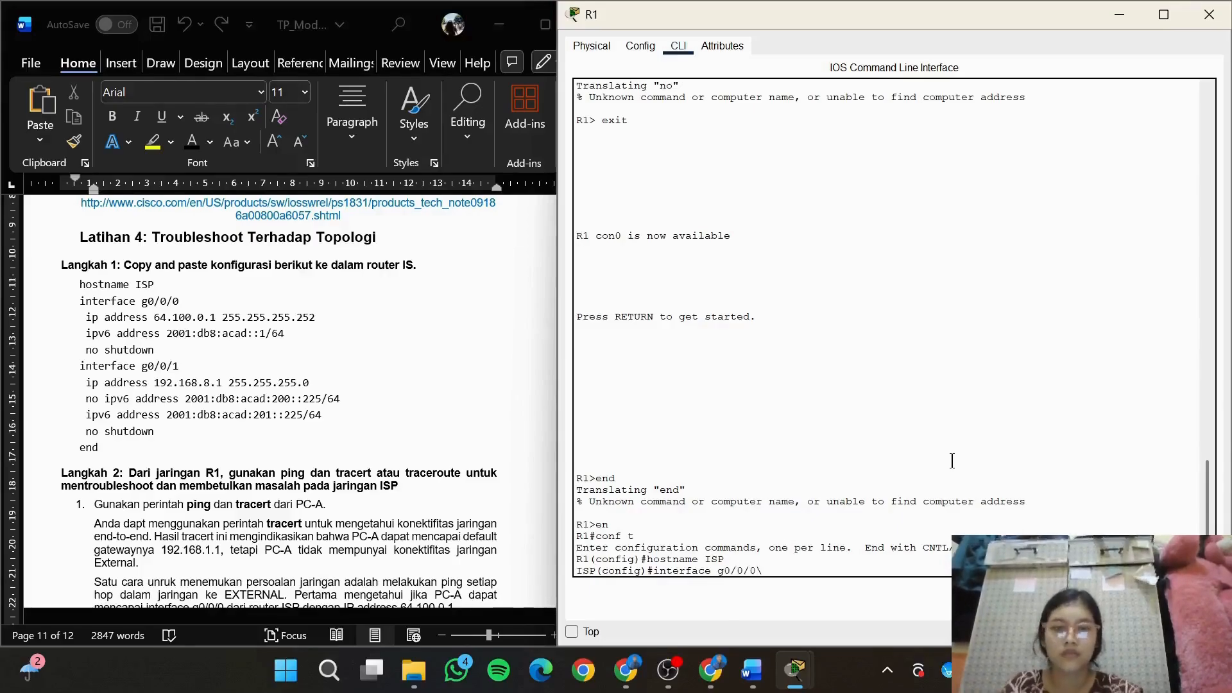
pyautogui.write('/0')
pyautogui.press('Return')
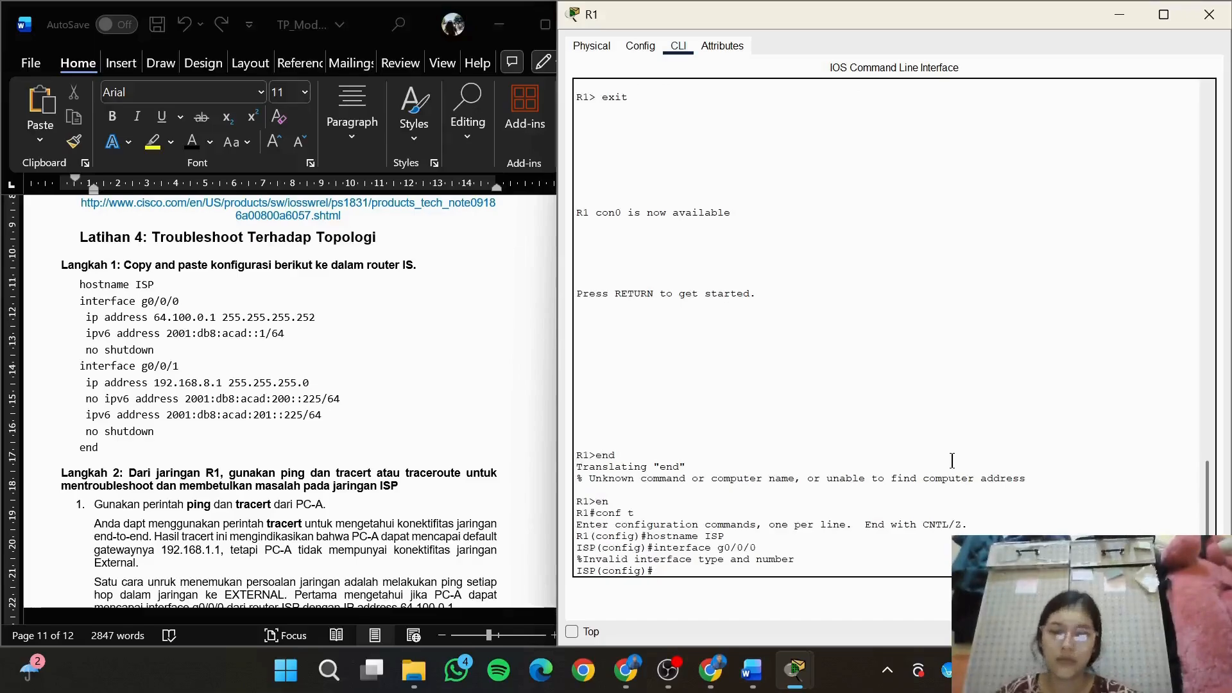
# Try to enter the interface configuration on the ISP router with the command interface gigabitEthernet0/0/0
pyautogui.write('interface g')
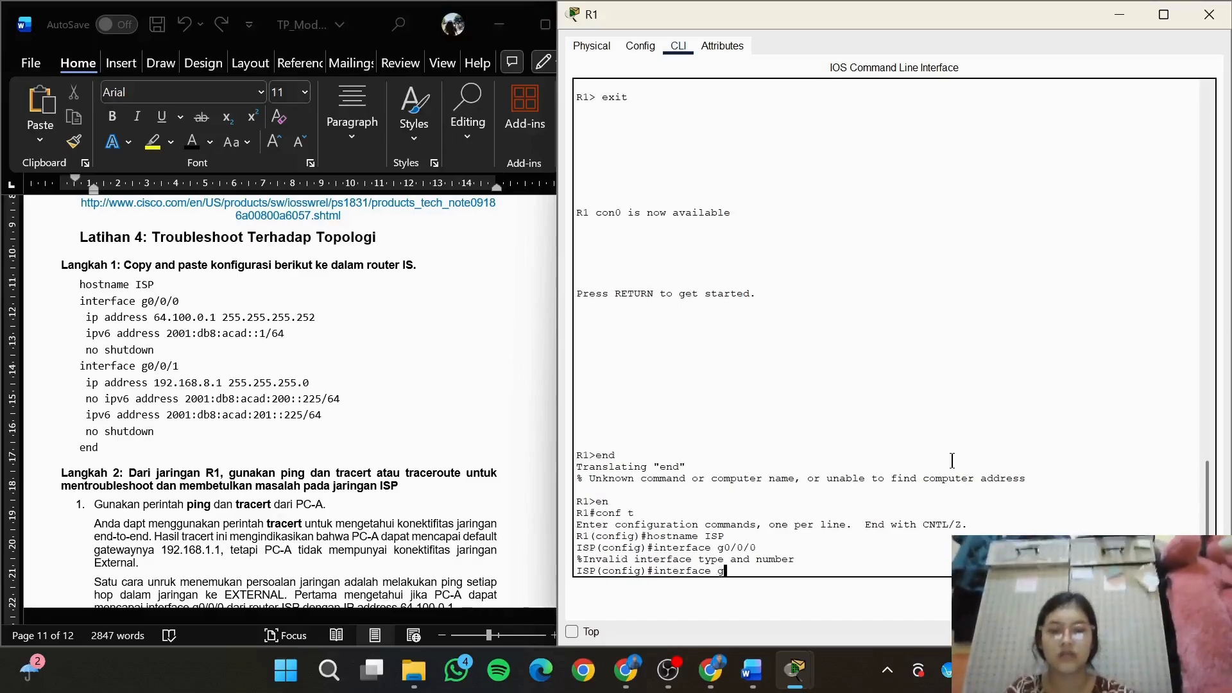
pyautogui.write('igabit')
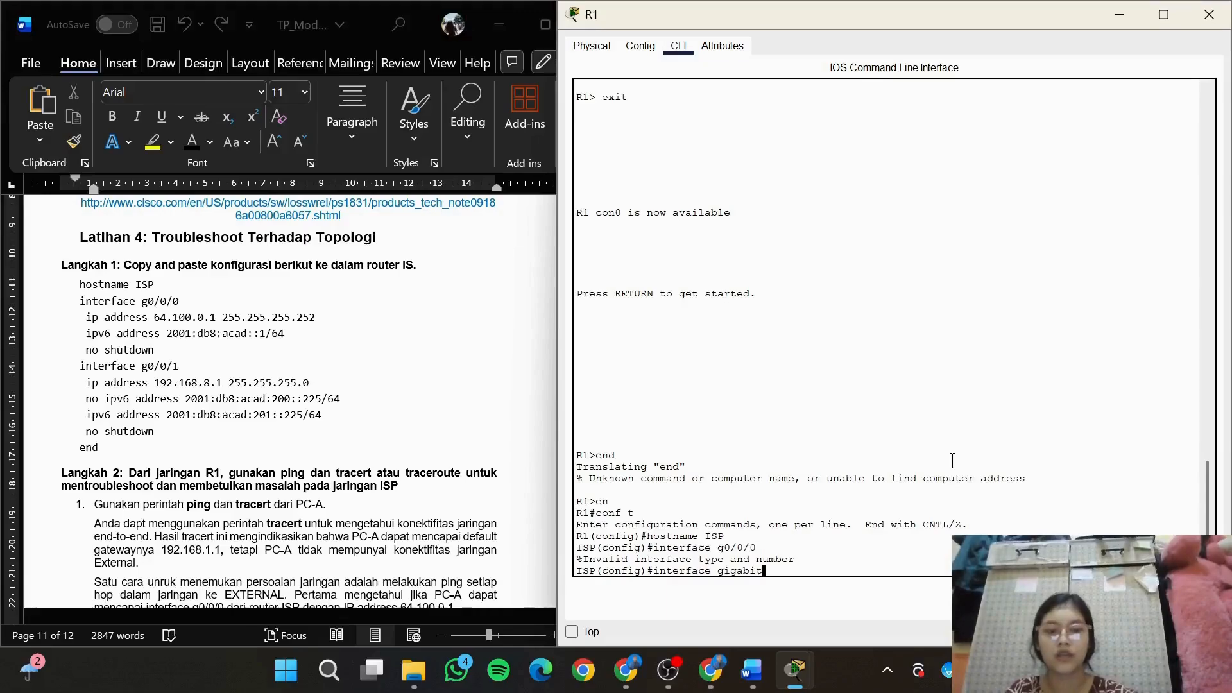
pyautogui.write('Ethernet')
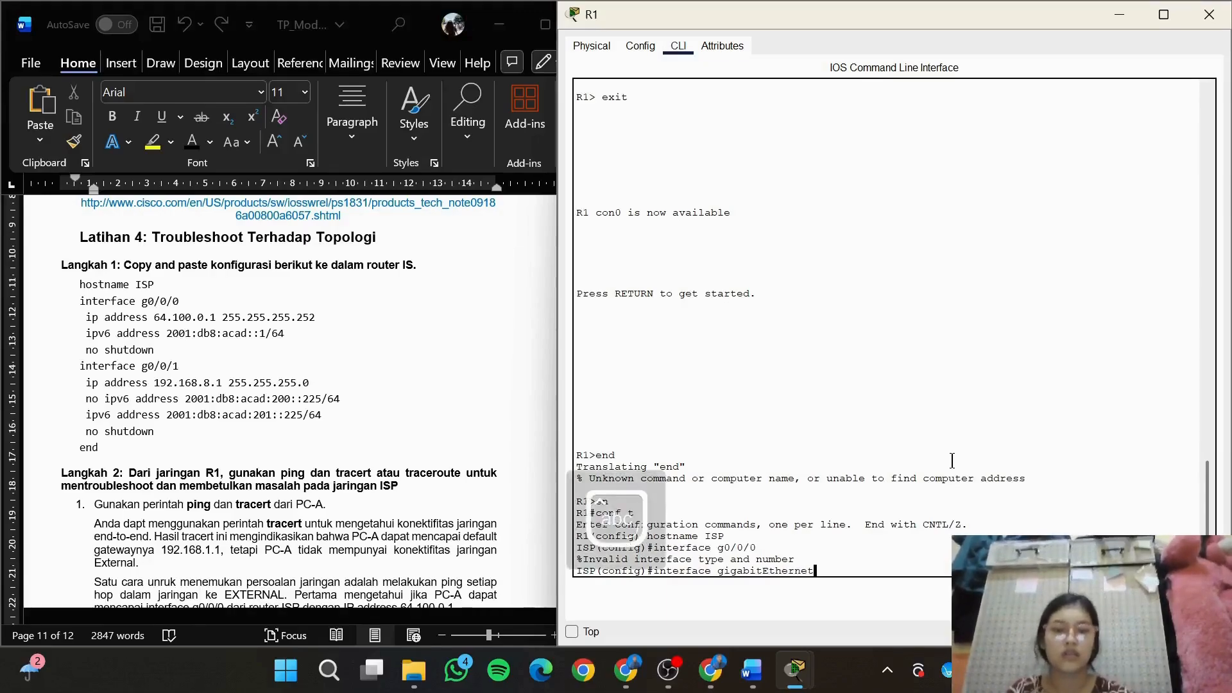
pyautogui.write('0/0/0\\')
pyautogui.press('Return')
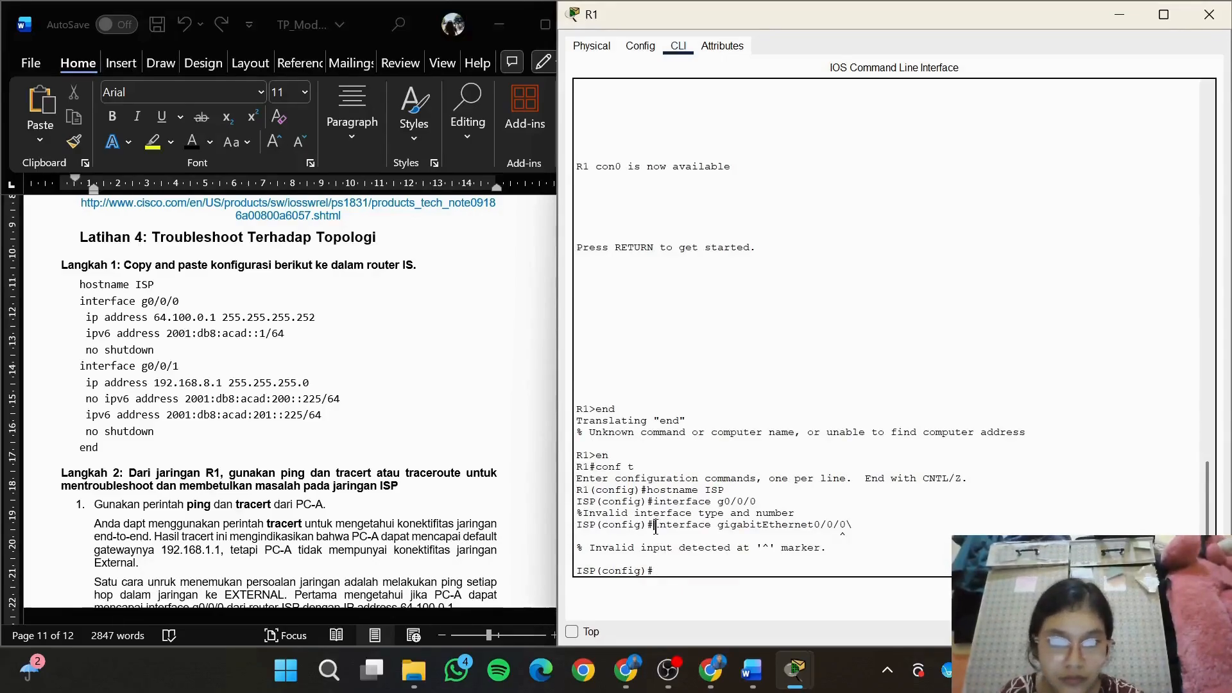
pyautogui.moveTo(655, 524); pyautogui.dragTo(873, 542)
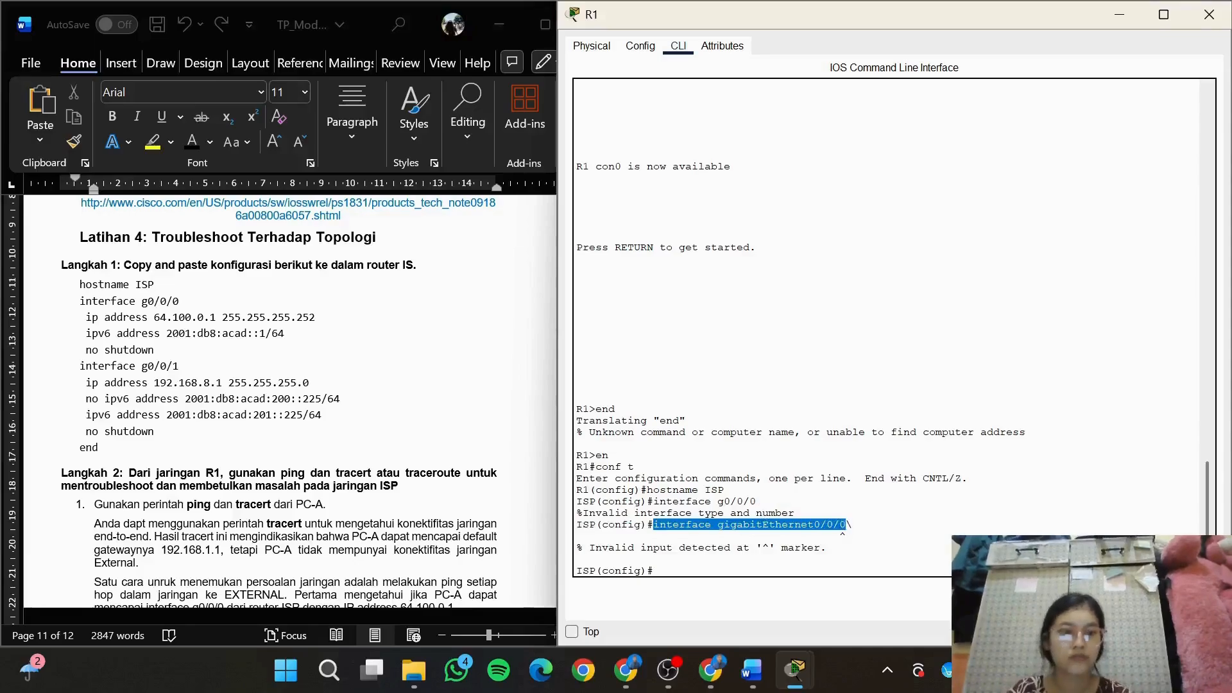
pyautogui.hotkey('ctrl', 'c')
pyautogui.hotkey('ctrl', 'v')
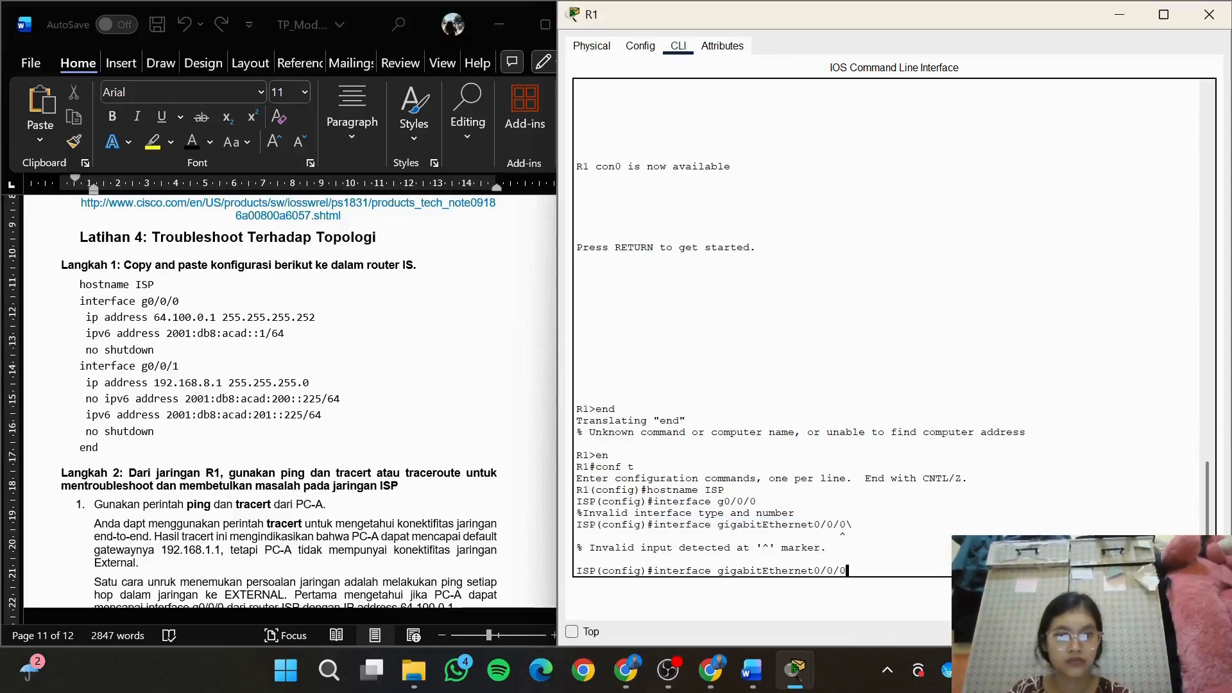
pyautogui.press('Return')
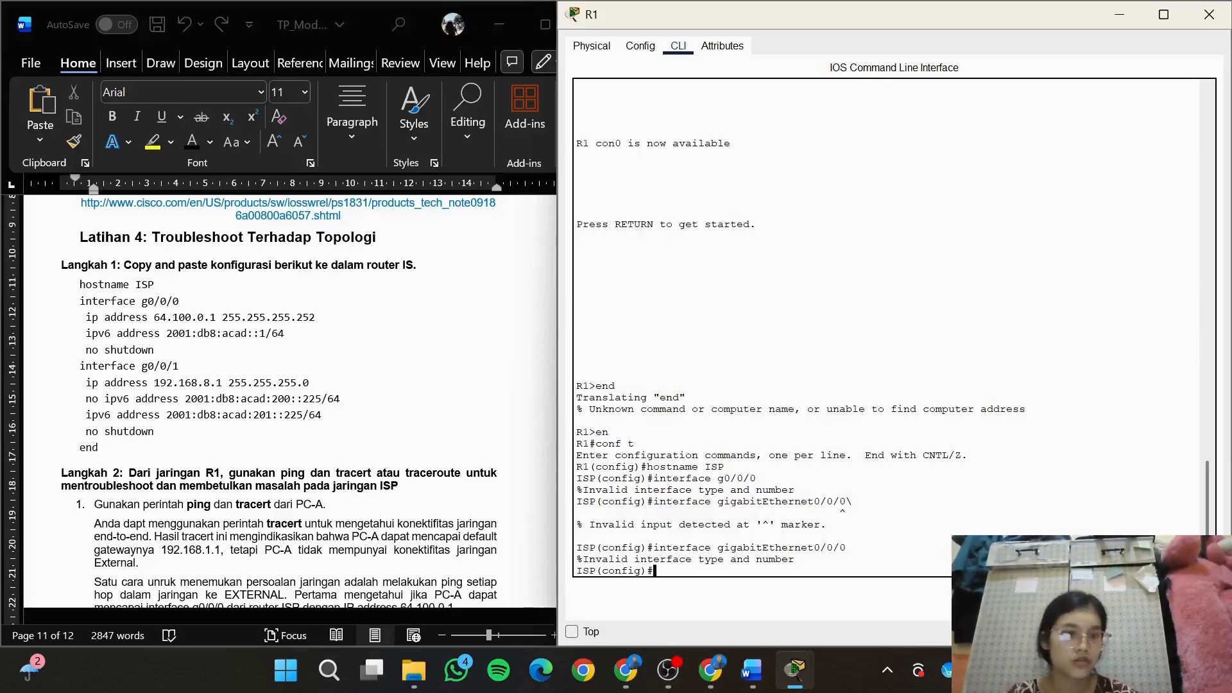
# Enter the interface configuration on the ISP router with the shortened command interface gigabitEthernet0/0
pyautogui.press('Up')
pyautogui.press('BackSpace')
pyautogui.press('BackSpace')
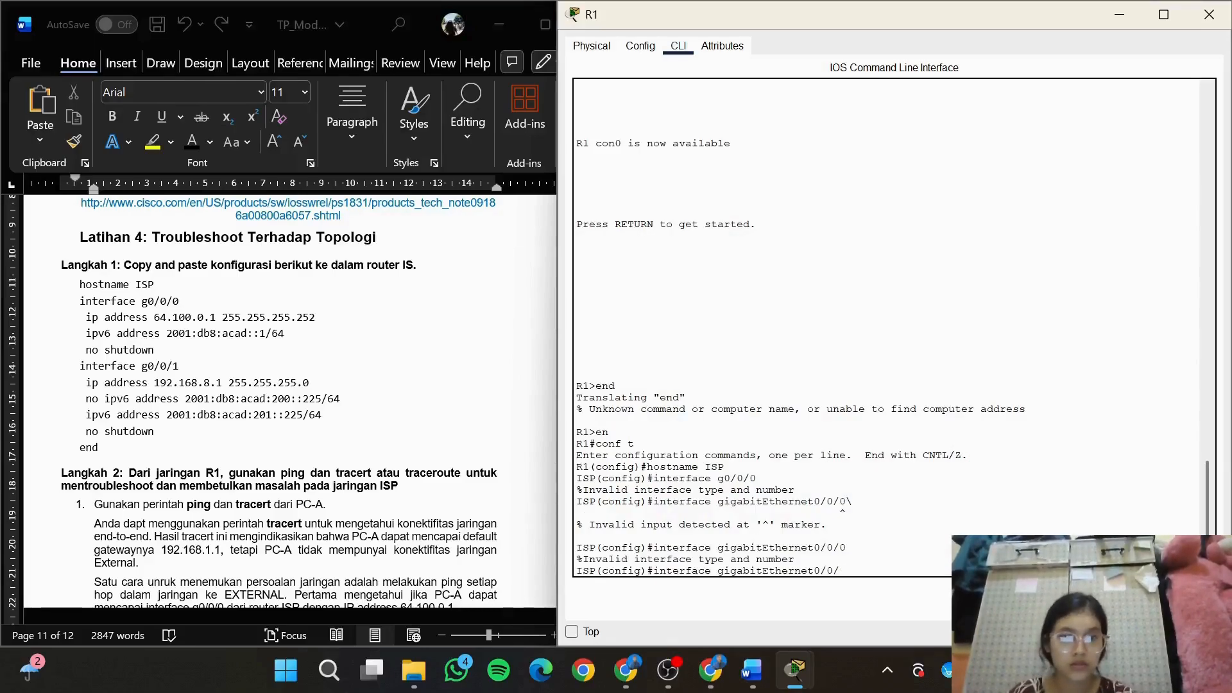
pyautogui.press('Return')
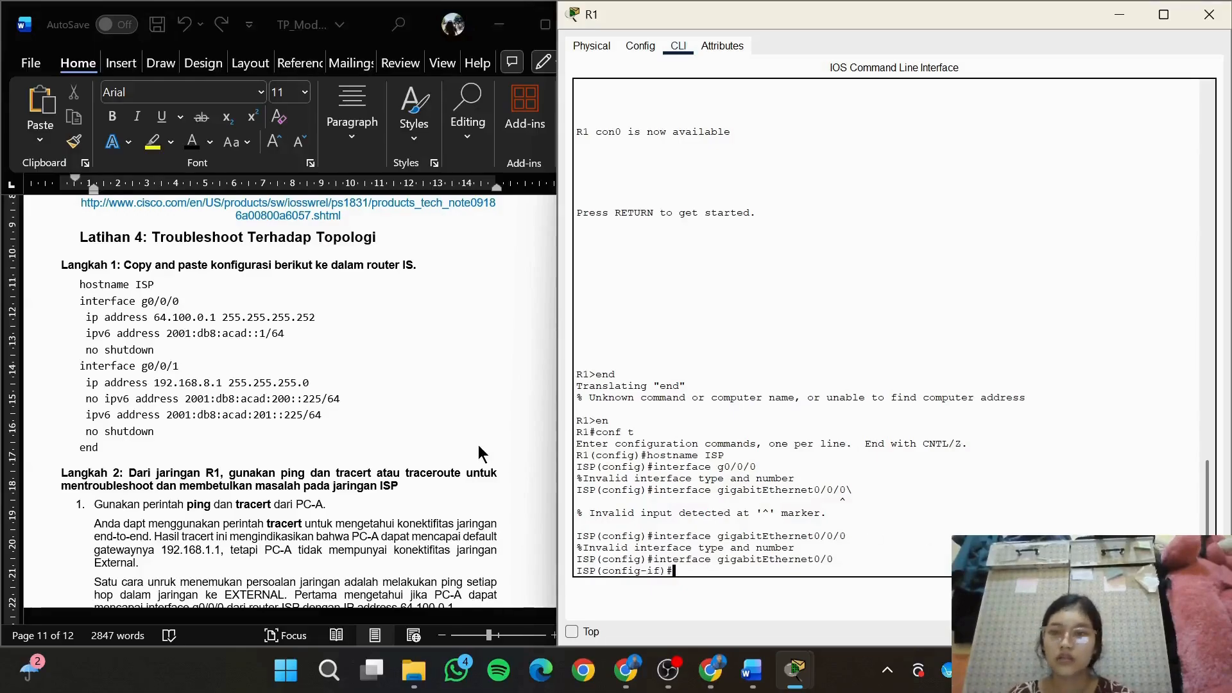
# Copy the line ip address 64.100.0.1 255.255.255.252 from the Word document and run it on gigabitEthernet0/0 in the router CLI
pyautogui.click(288, 333)
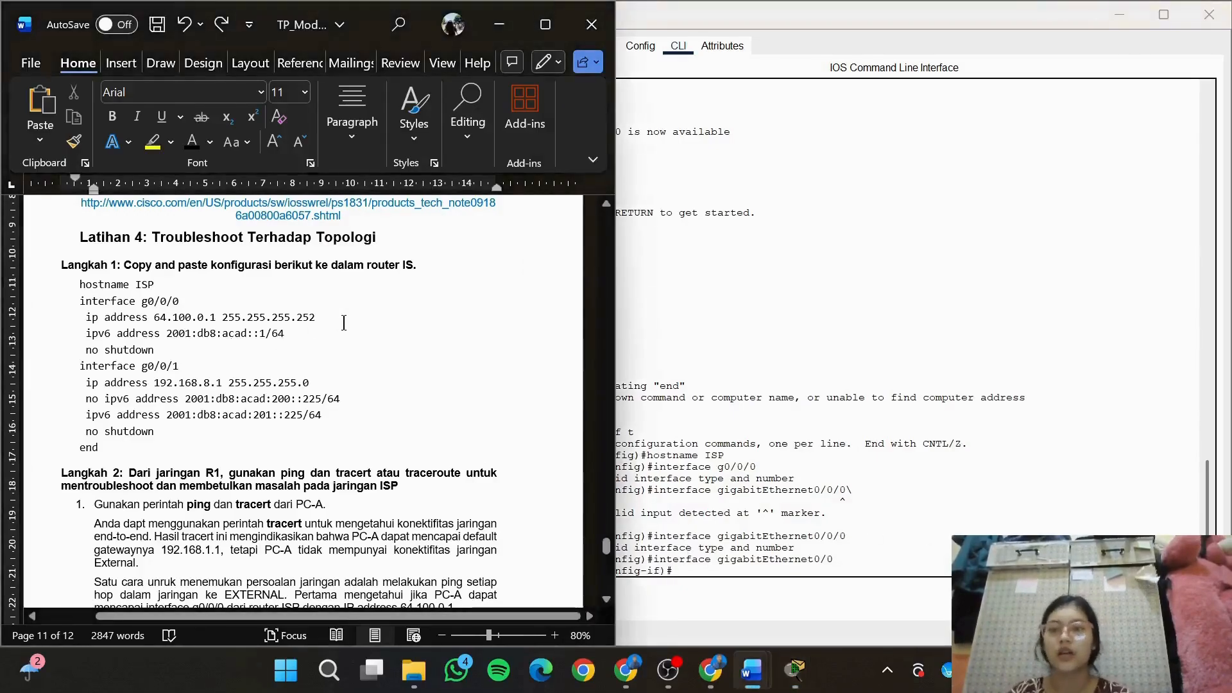
pyautogui.moveTo(344, 323); pyautogui.dragTo(85, 319)
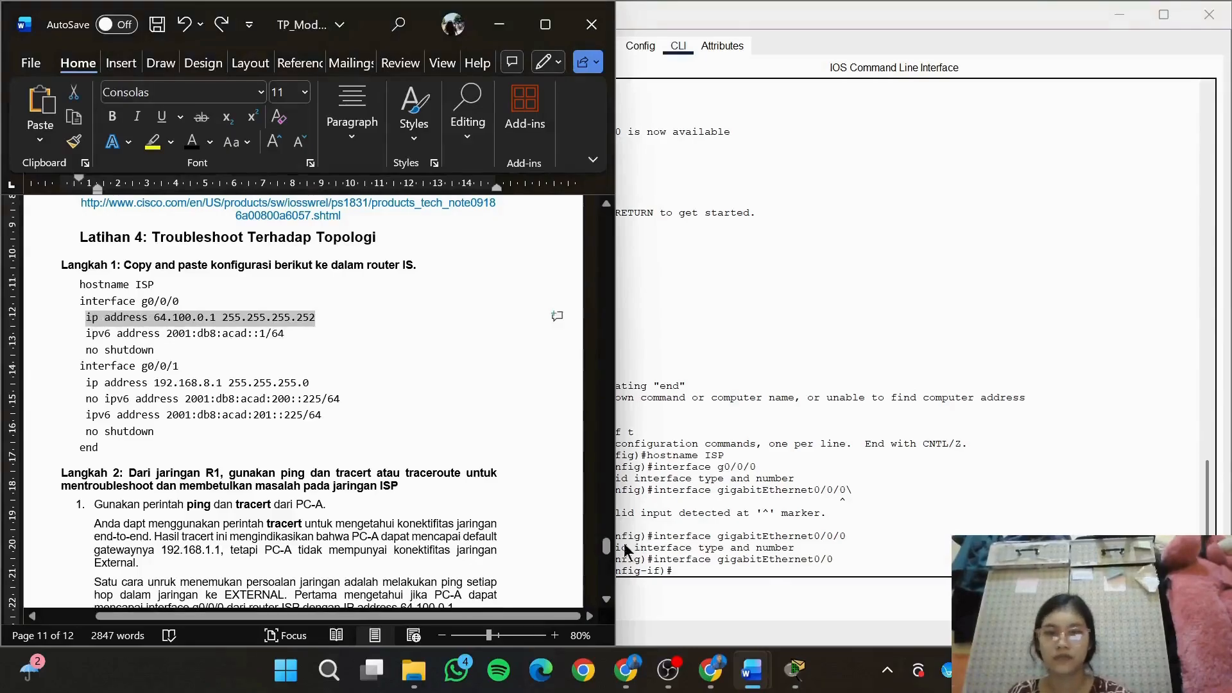
pyautogui.click(742, 581)
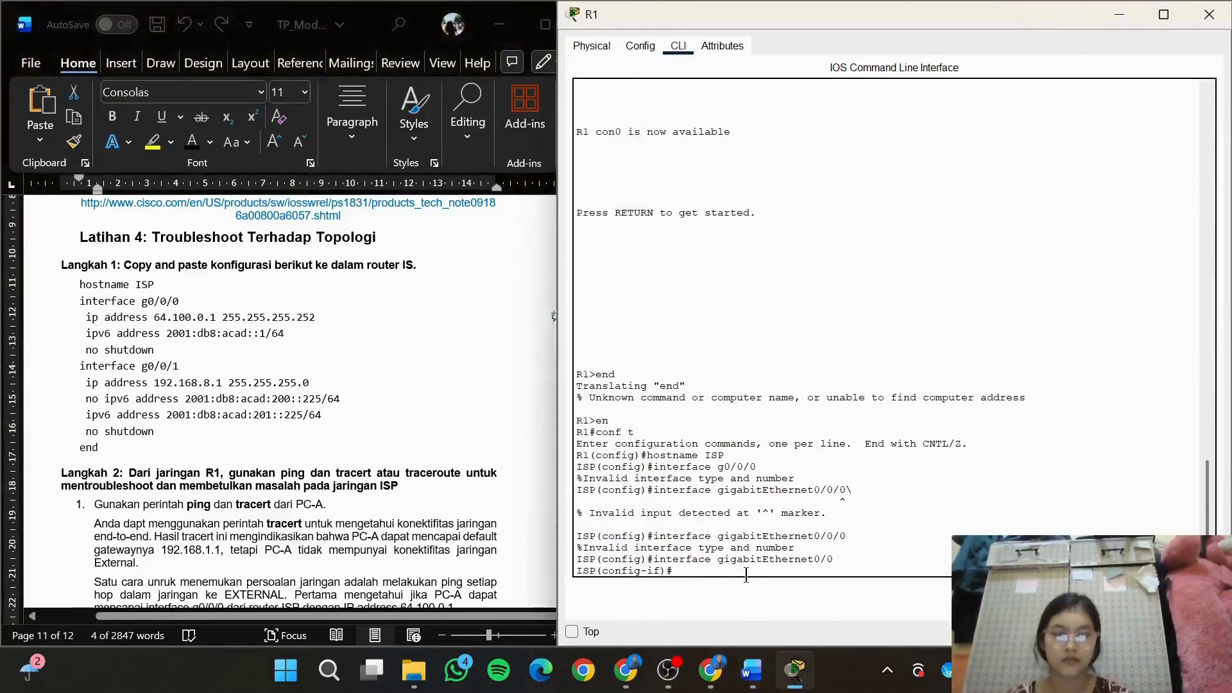
pyautogui.rightClick(746, 575)
pyautogui.click(788, 608)
pyautogui.press('Return')
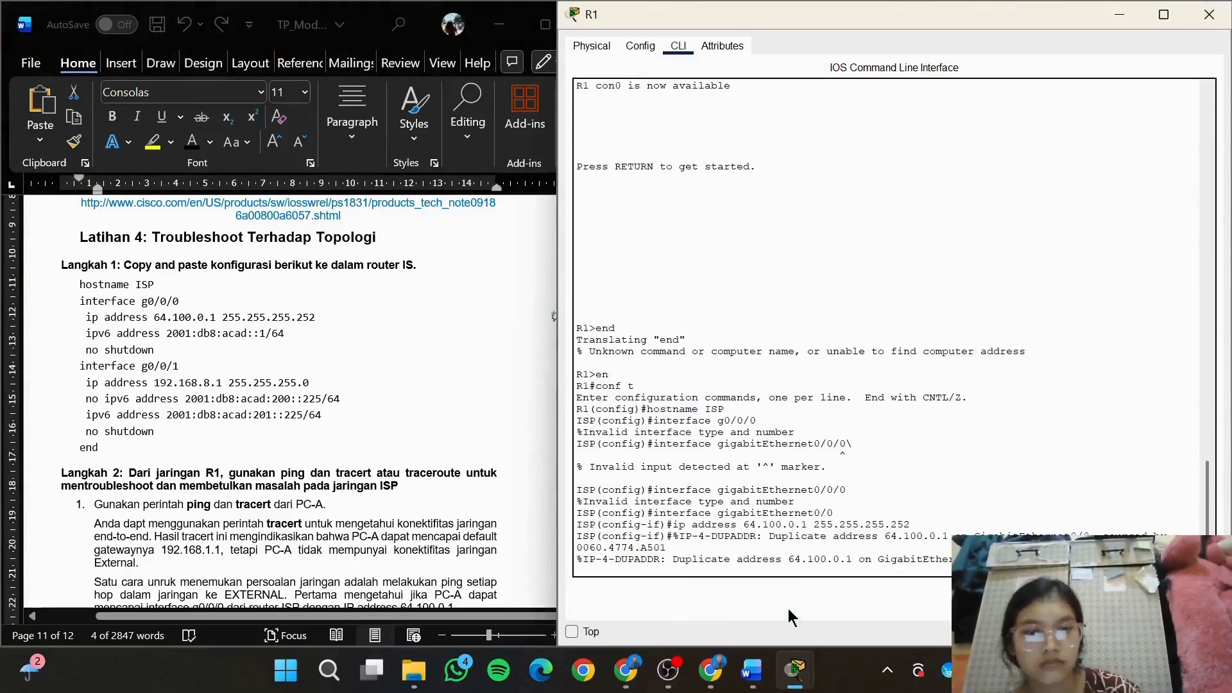
pyautogui.press('Return')
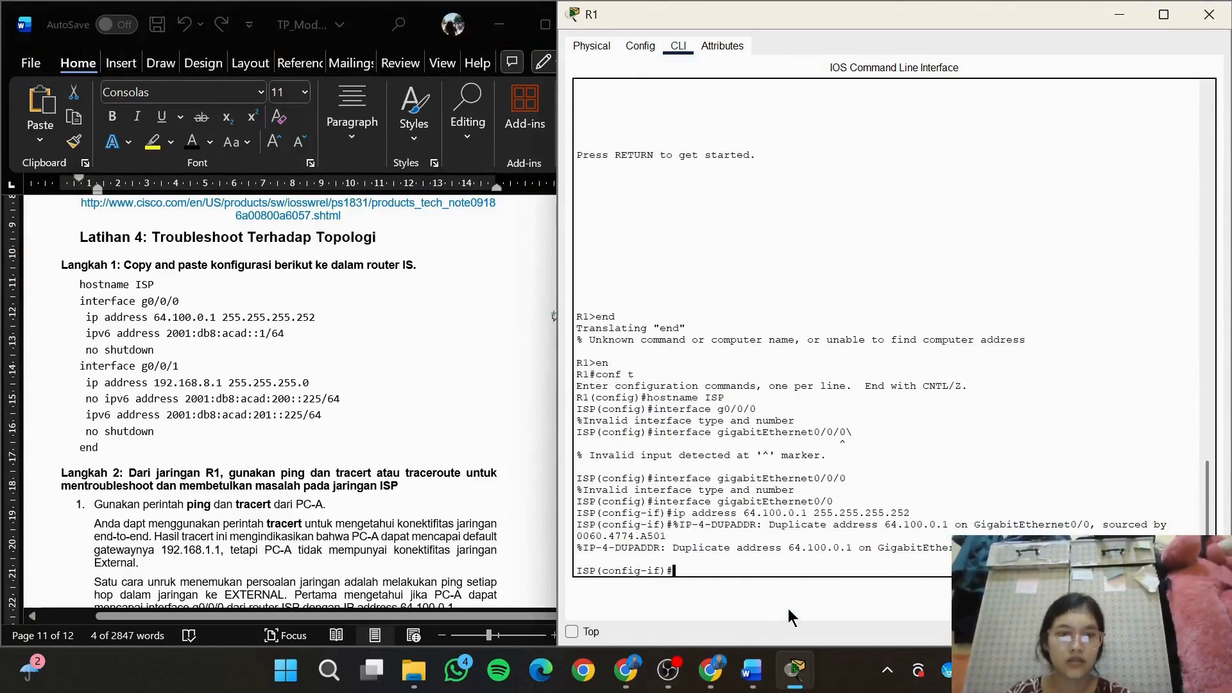
# Copy the line ipv6 address 2001:db8:acad::1/64 from the Word document and run it on gigabitEthernet0/0 in the router CLI
pyautogui.click(311, 336)
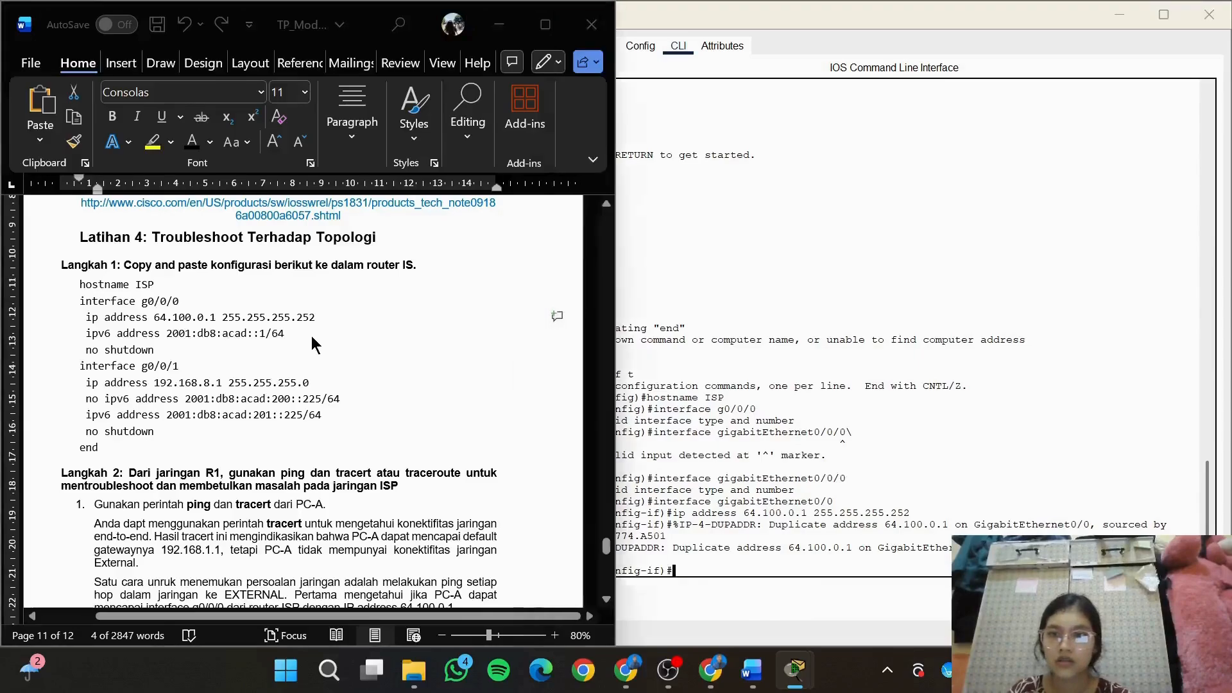
pyautogui.moveTo(310, 336); pyautogui.dragTo(86, 335)
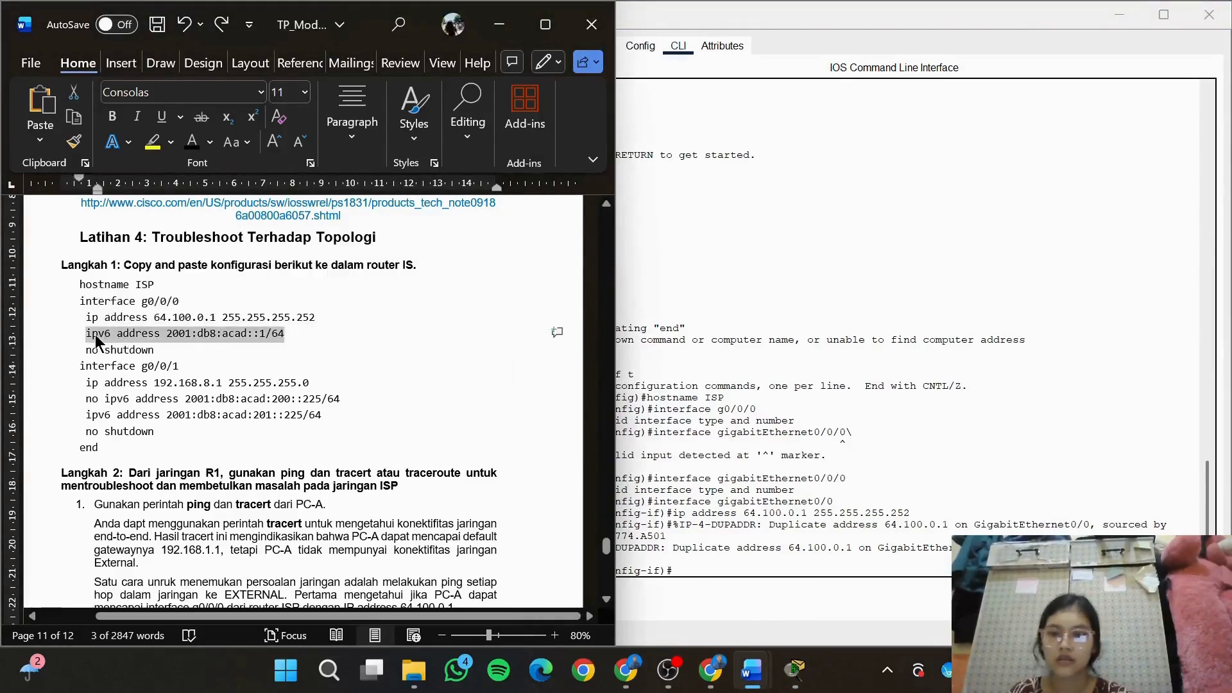
pyautogui.click(723, 579)
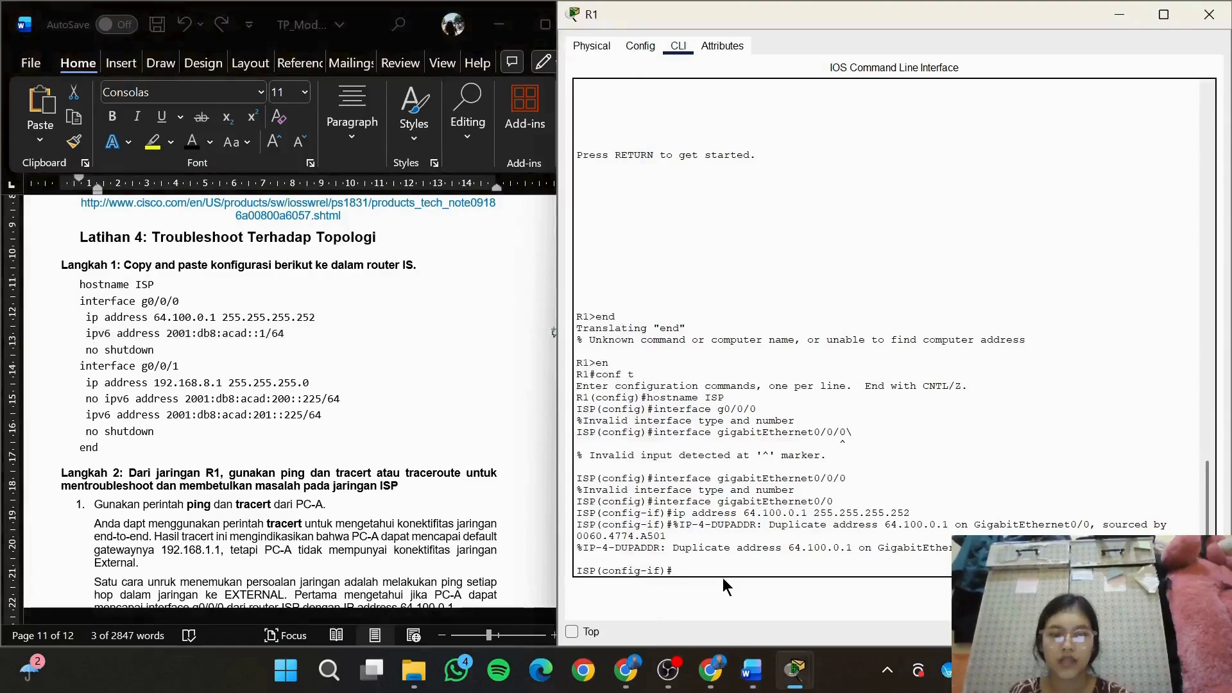
pyautogui.rightClick(719, 573)
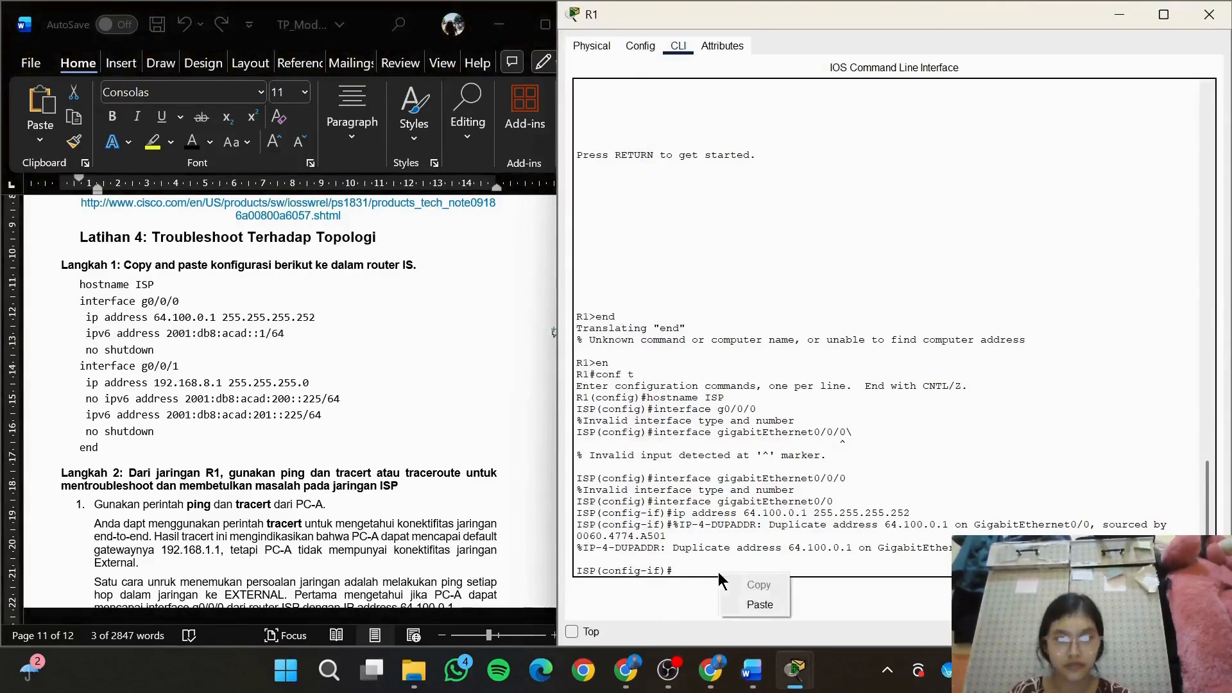
pyautogui.click(746, 603)
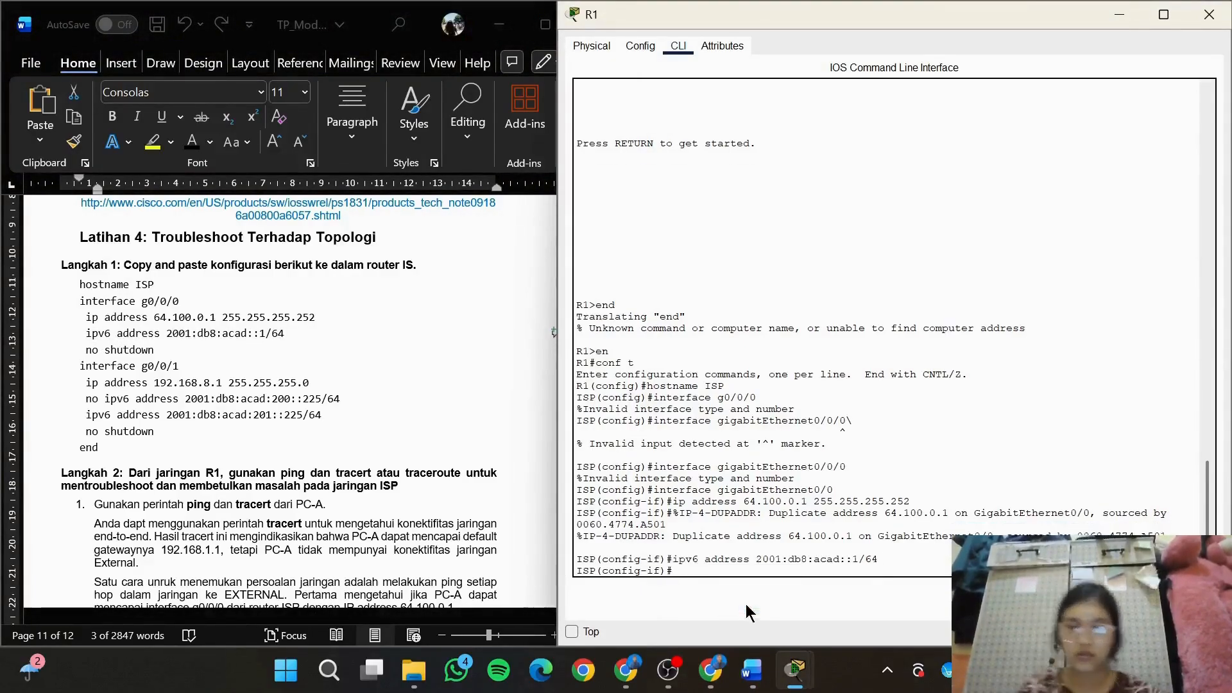
# Enable the gigabitEthernet0/0 interface with no shutdown
pyautogui.write('no sh')
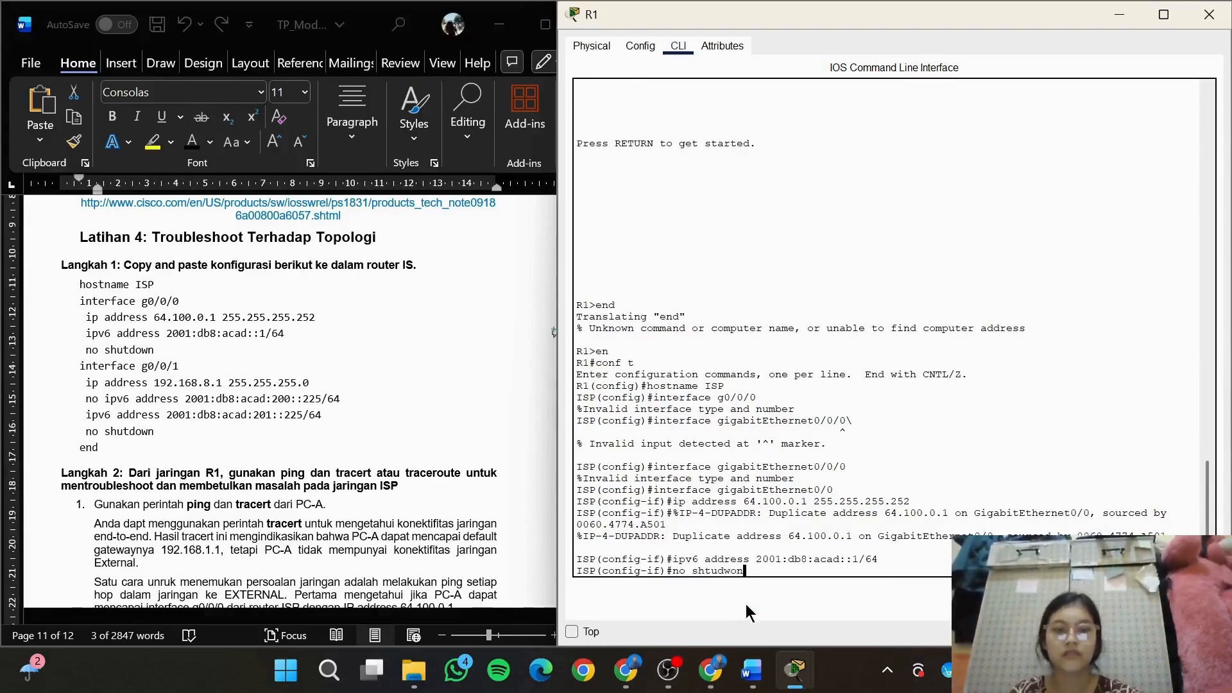
pyautogui.write('utdo')
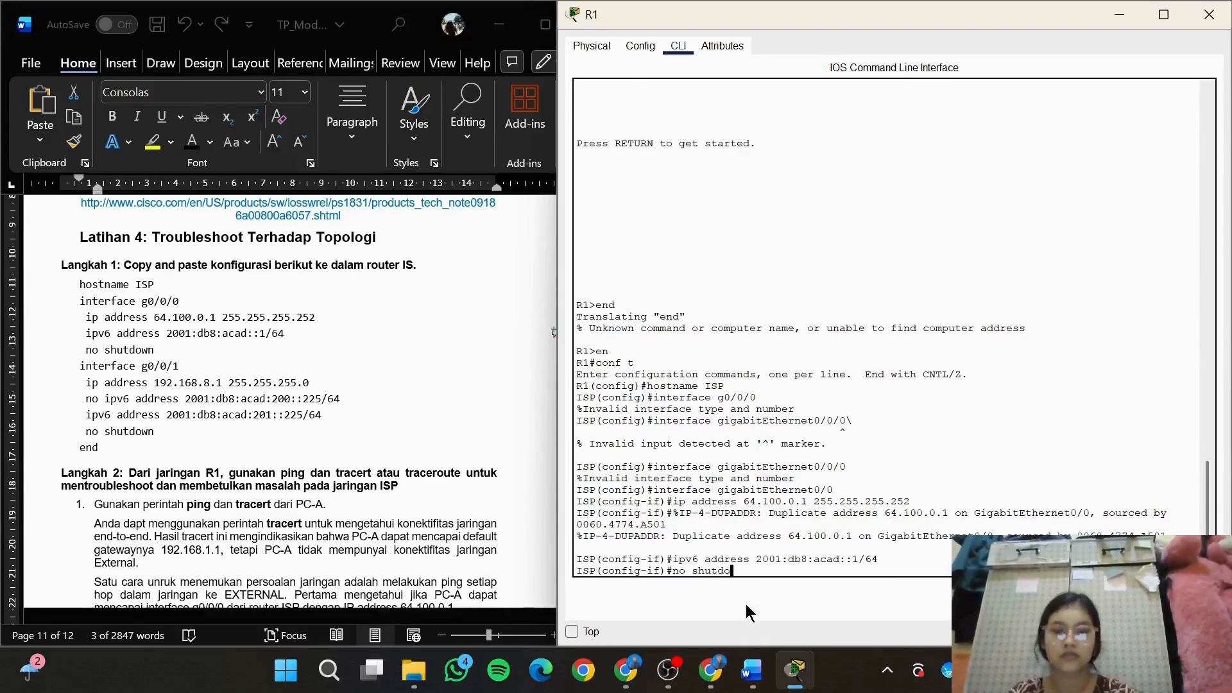
pyautogui.write('wn')
pyautogui.press('Return')
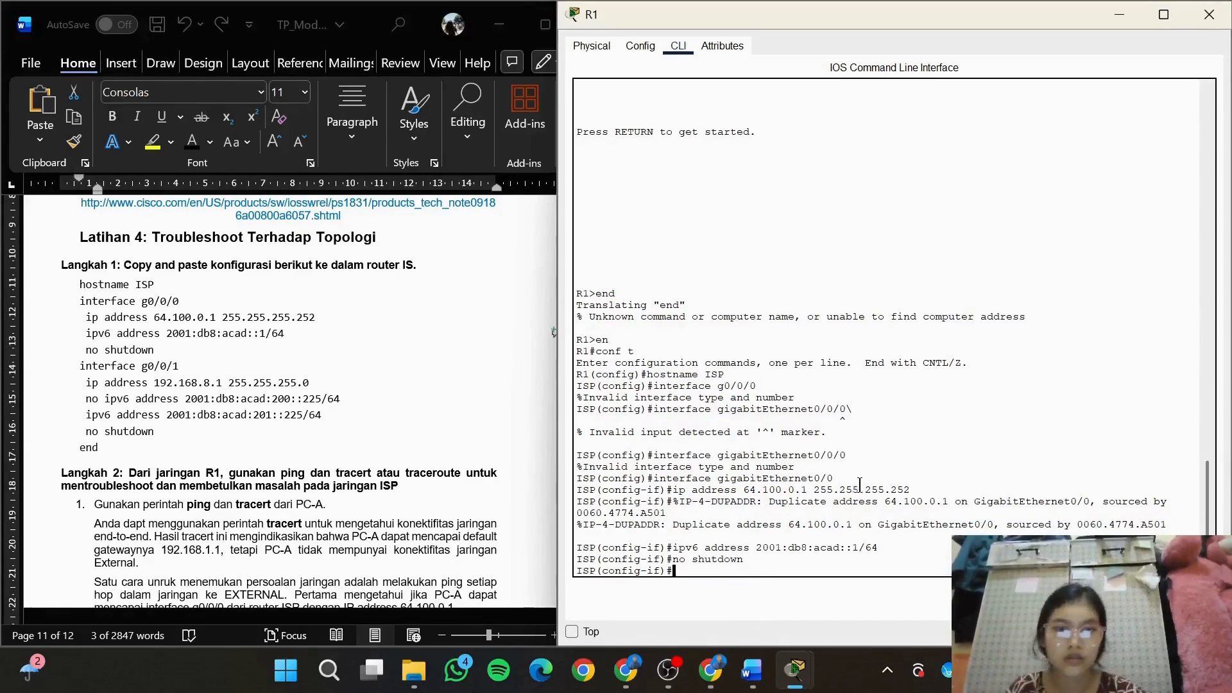
# Switch the ISP router's interface configuration to the second port with the command interface gigabitEthernet0/1
pyautogui.moveTo(843, 477); pyautogui.dragTo(656, 482)
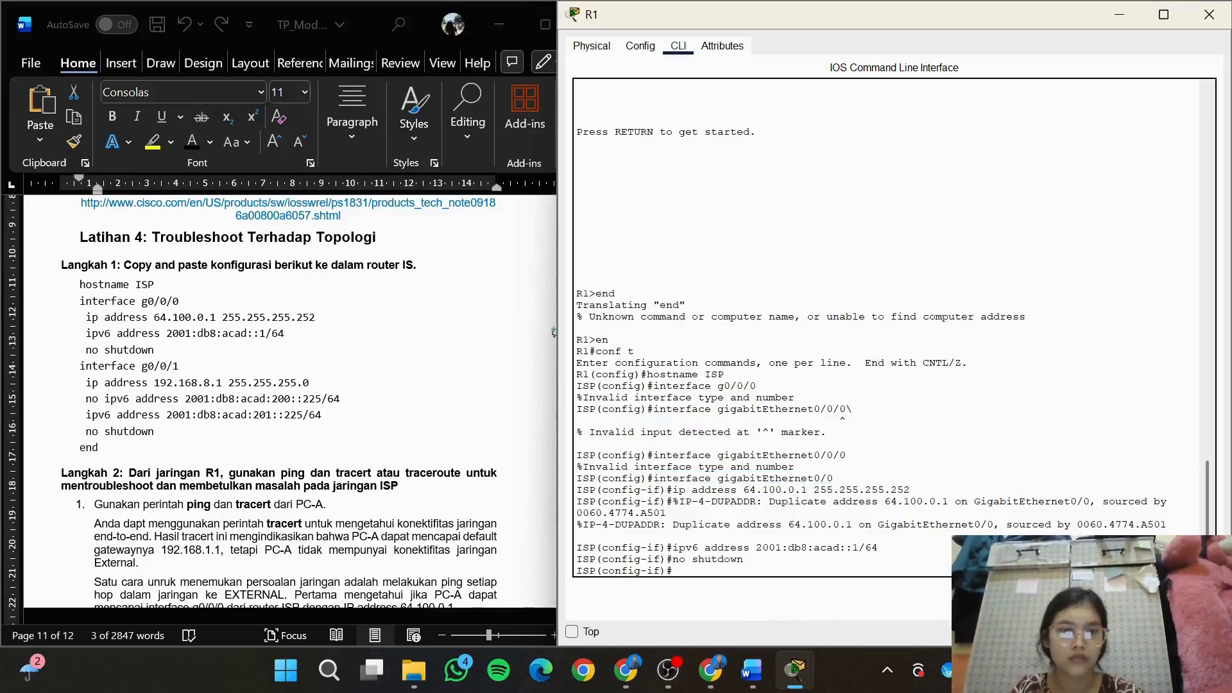
pyautogui.hotkey('ctrl', 'v')
pyautogui.press('BackSpace')
pyautogui.write('1')
pyautogui.press('Return')
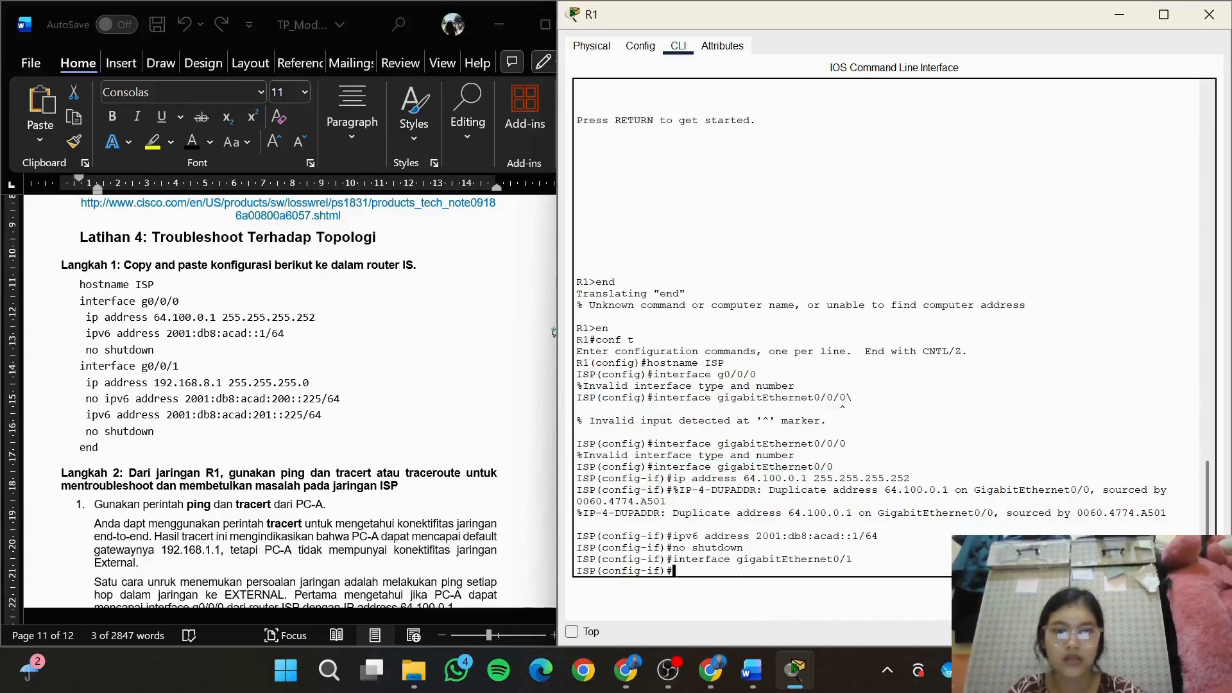
# Copy the line ip address 192.168.8.1 255.255.255.0 from the Word document and run it on gigabitEthernet0/1 in the router CLI
pyautogui.click(425, 421)
pyautogui.moveTo(314, 383); pyautogui.dragTo(94, 385)
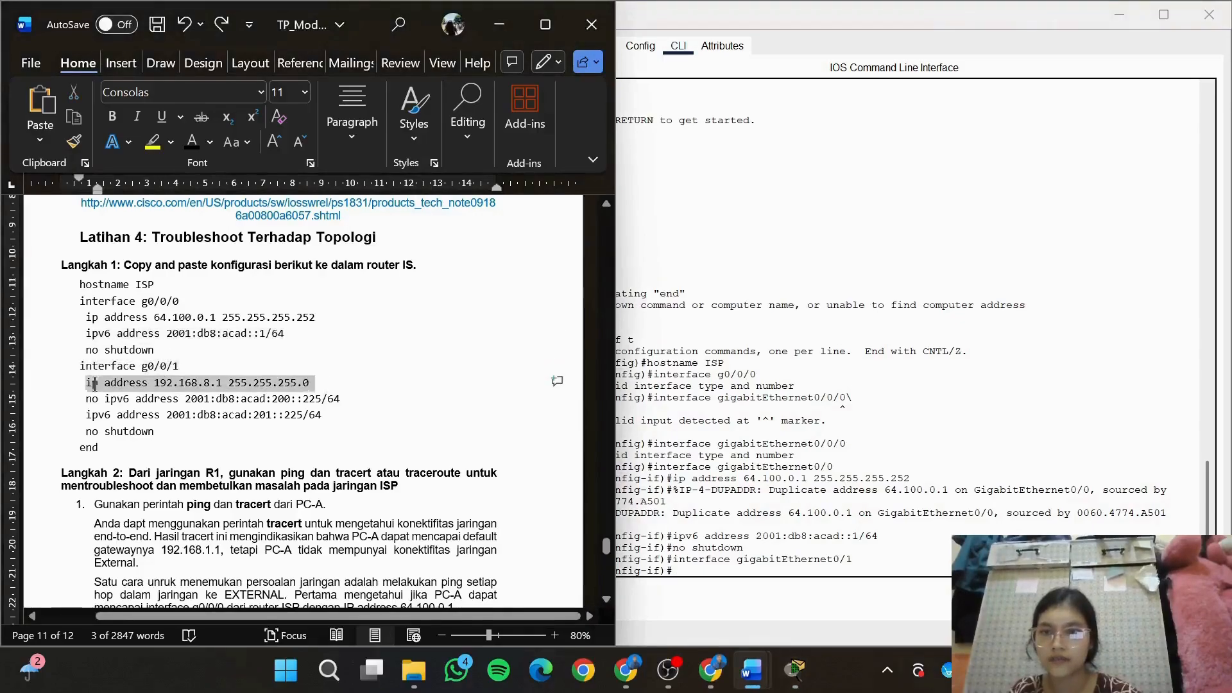
pyautogui.hotkey('ctrl', 'c')
pyautogui.click(726, 571)
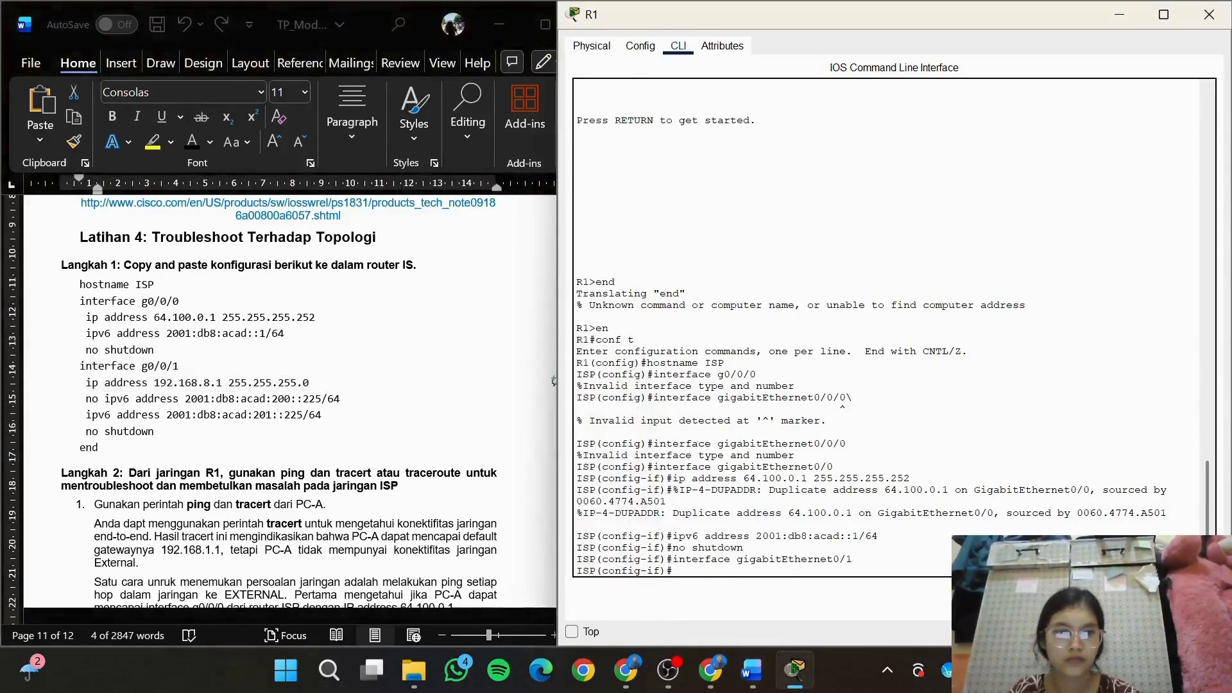
pyautogui.hotkey('ctrl', 'v')
pyautogui.press('Return')
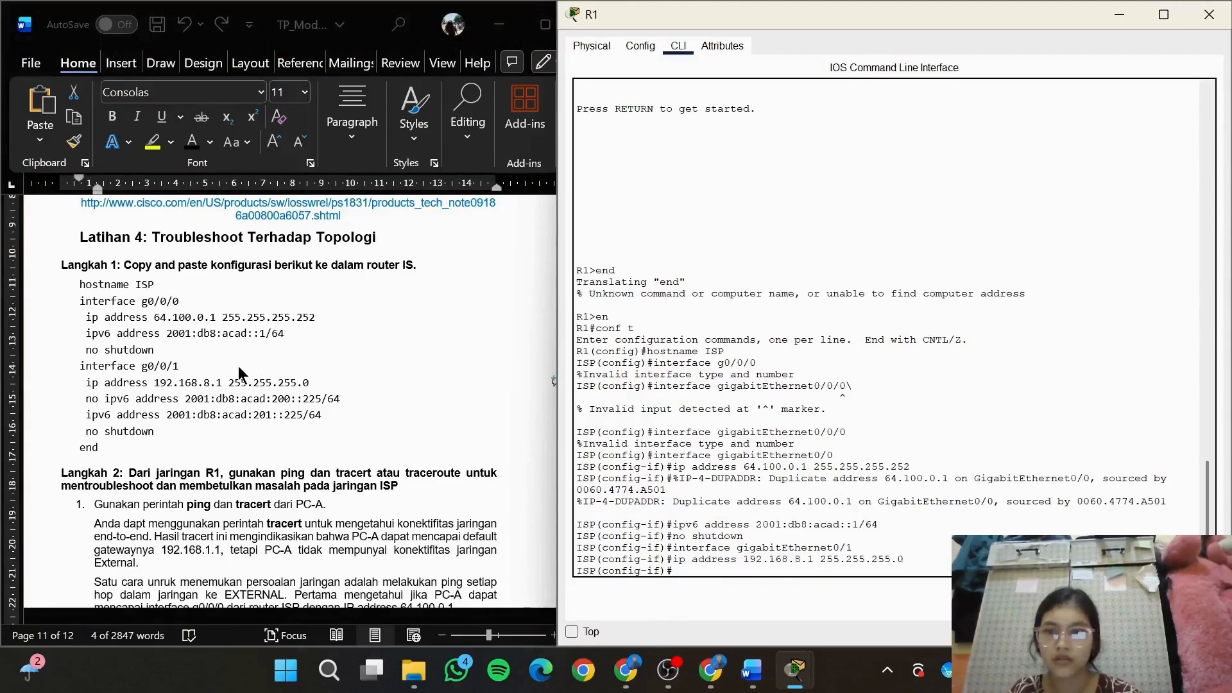
# Copy the line no ipv6 address 2001:db8:acad:200::225/64 from the Word document and run it on gigabitEthernet0/1 in the router CLI
pyautogui.click(324, 410)
pyautogui.click(355, 402)
pyautogui.moveTo(355, 402); pyautogui.dragTo(83, 403)
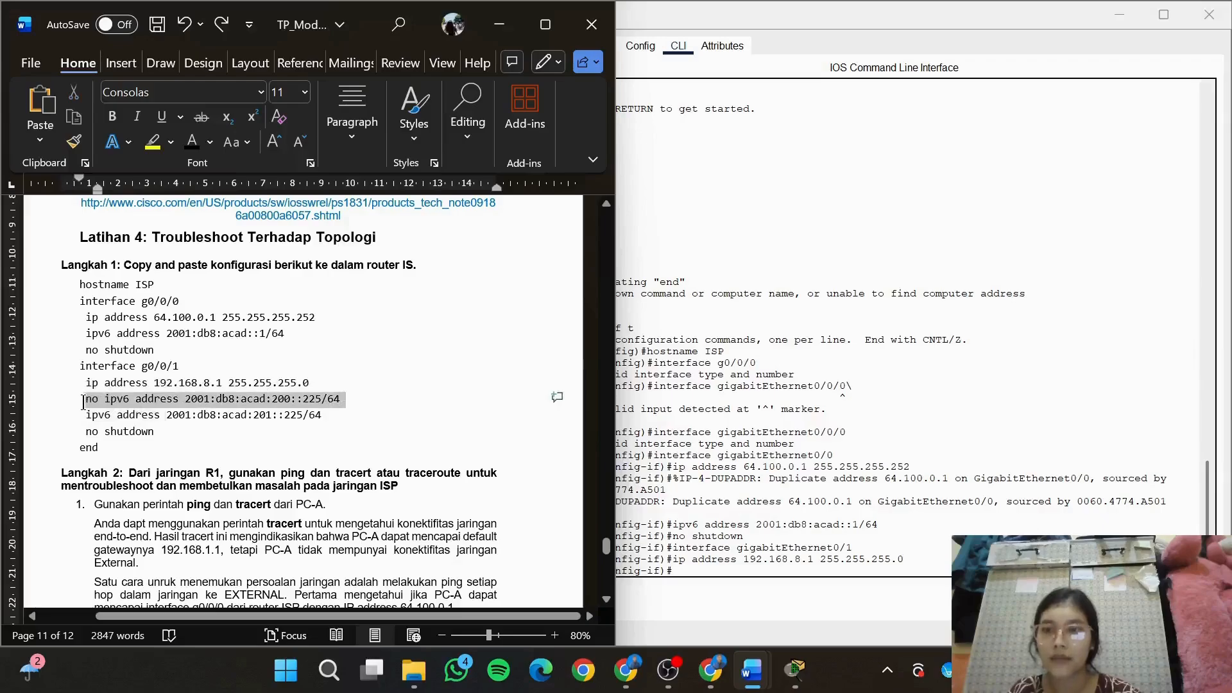
pyautogui.click(849, 580)
pyautogui.hotkey('ctrl', 'v')
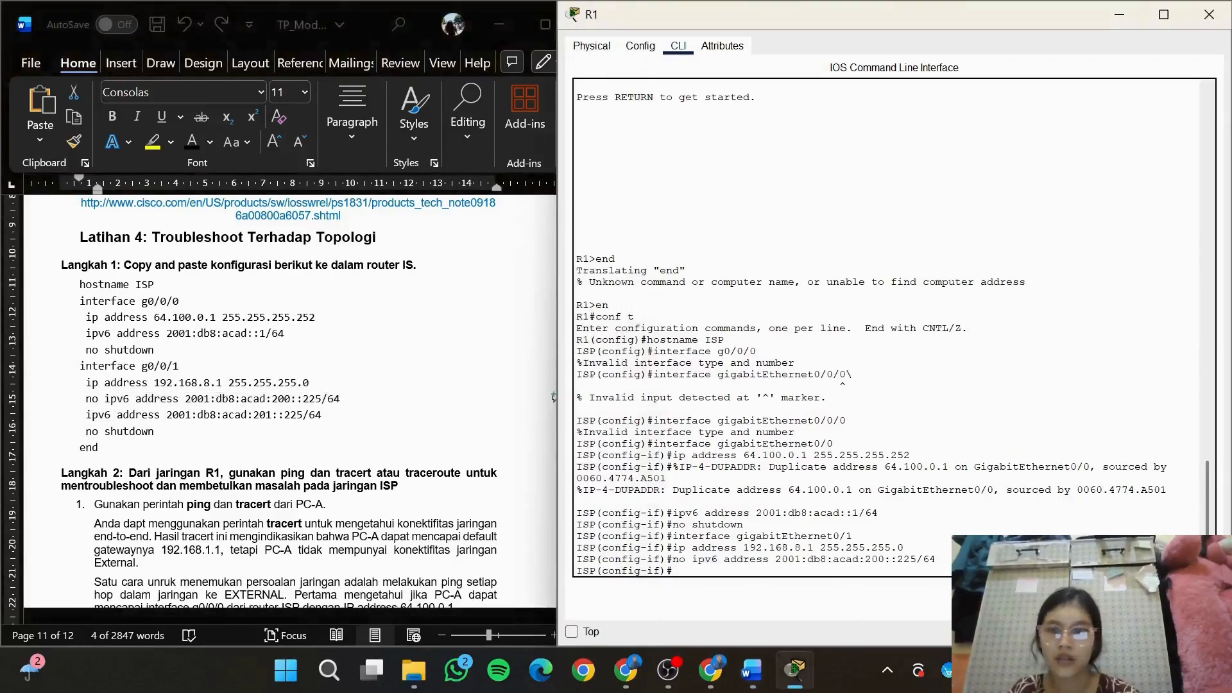
# Copy the line ipv6 address 2001:db8:acad:201::225/64 from the Word document and run it on gigabitEthernet0/1 in the router CLI
pyautogui.click(328, 417)
pyautogui.moveTo(326, 415); pyautogui.dragTo(89, 421)
pyautogui.click(553, 414)
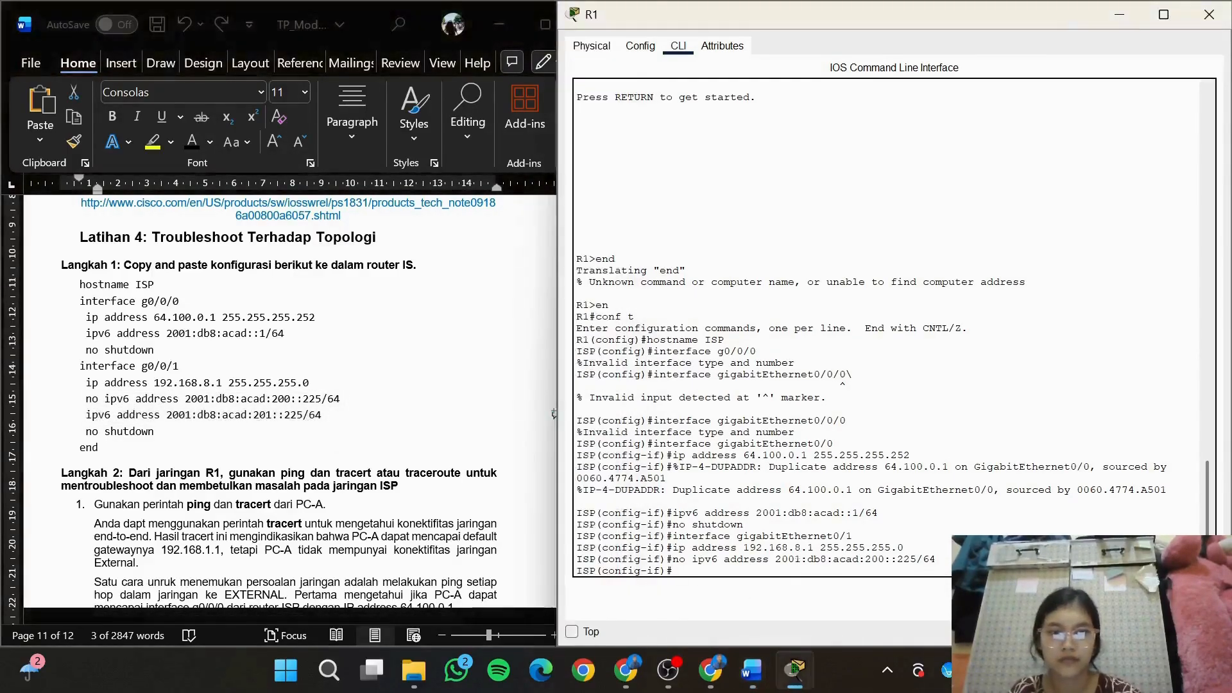
pyautogui.hotkey('ctrl', 'v')
# Enable the gigabitEthernet0/1 interface with no shutdown
pyautogui.write('no shu')
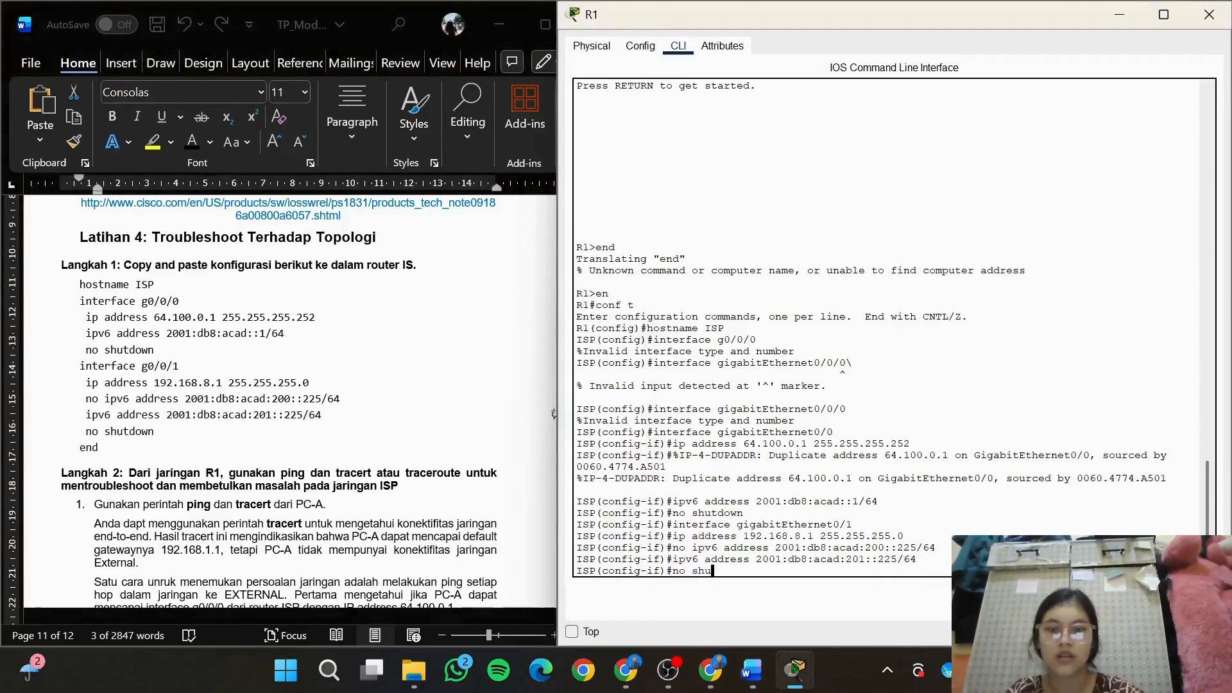
pyautogui.write('tdwo')
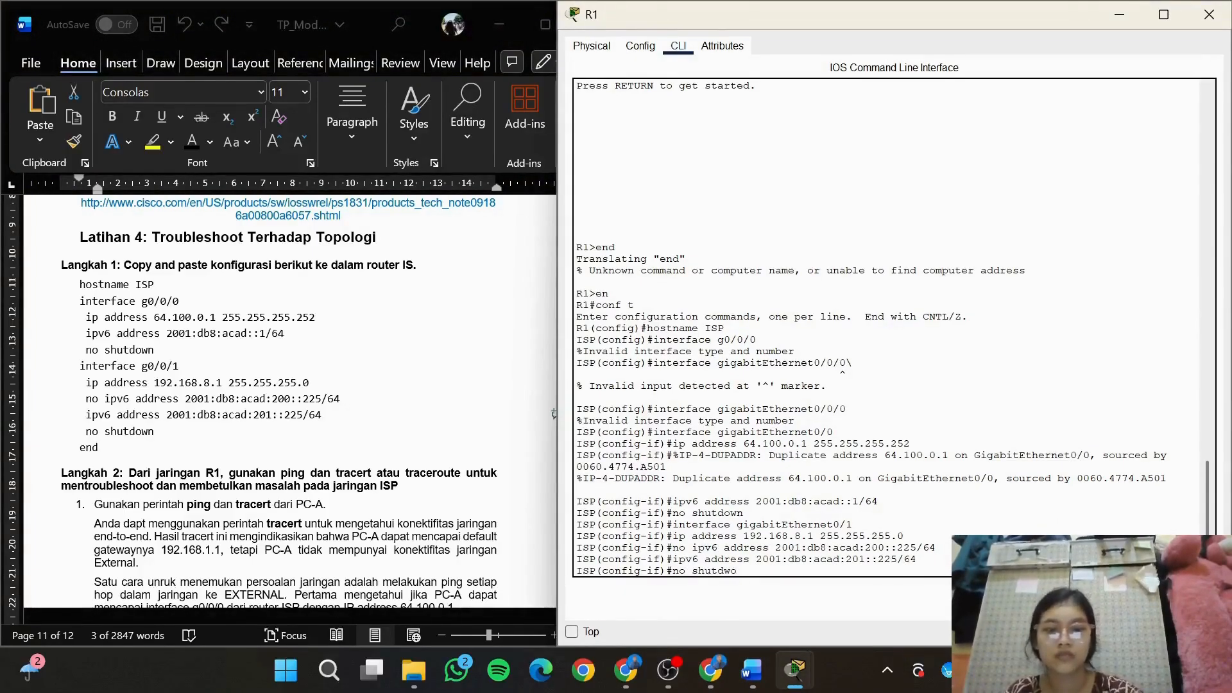
pyautogui.write('wn')
pyautogui.write('n')
pyautogui.press('Return')
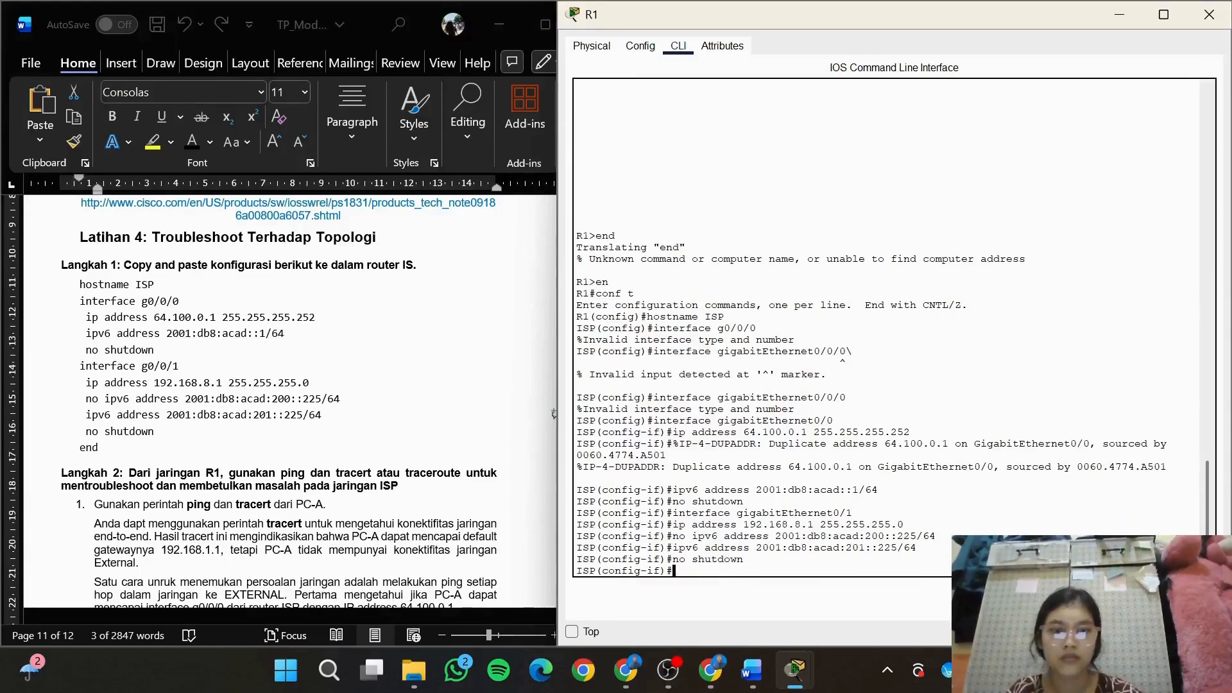
# Leave the router's configuration mode with the command end and return to the lab instructions in Word
pyautogui.write('exnd')
pyautogui.press('Return')
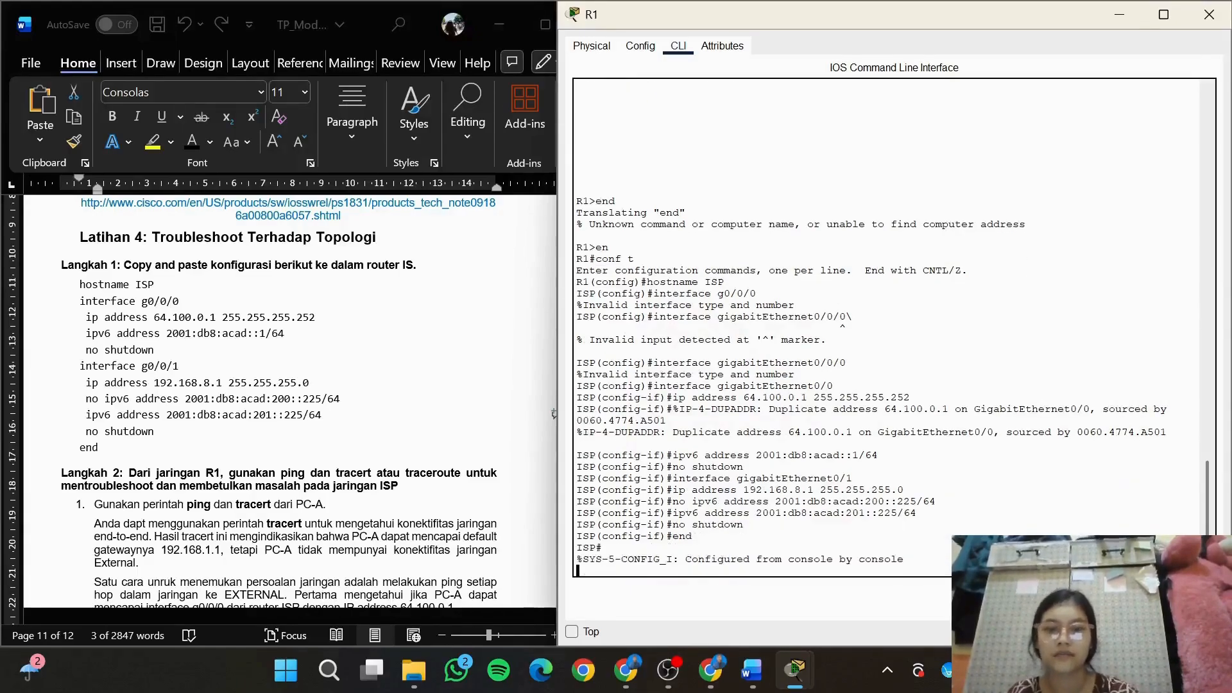
pyautogui.click(406, 392)
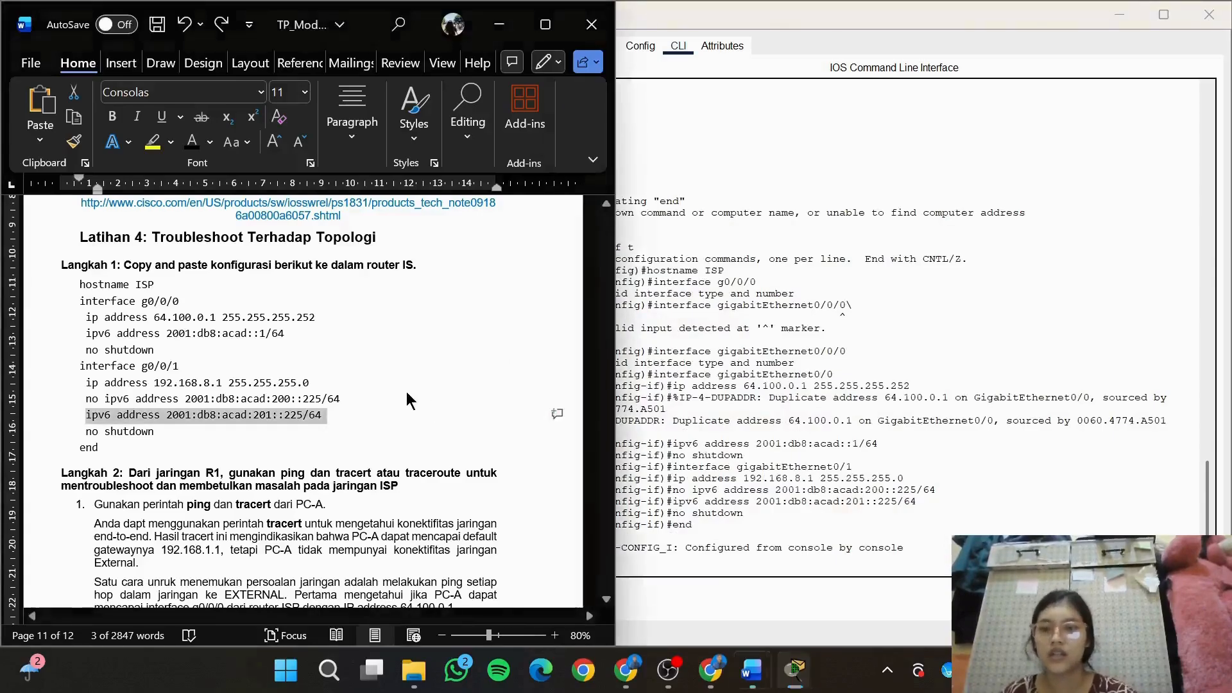
# Go to the Langkah 2 instructions, switch to PC-A's command prompt and run tracert without a target
pyautogui.moveTo(605, 550); pyautogui.dragTo(611, 562)
pyautogui.moveTo(611, 562); pyautogui.dragTo(611, 565)
pyautogui.moveTo(795, 679)
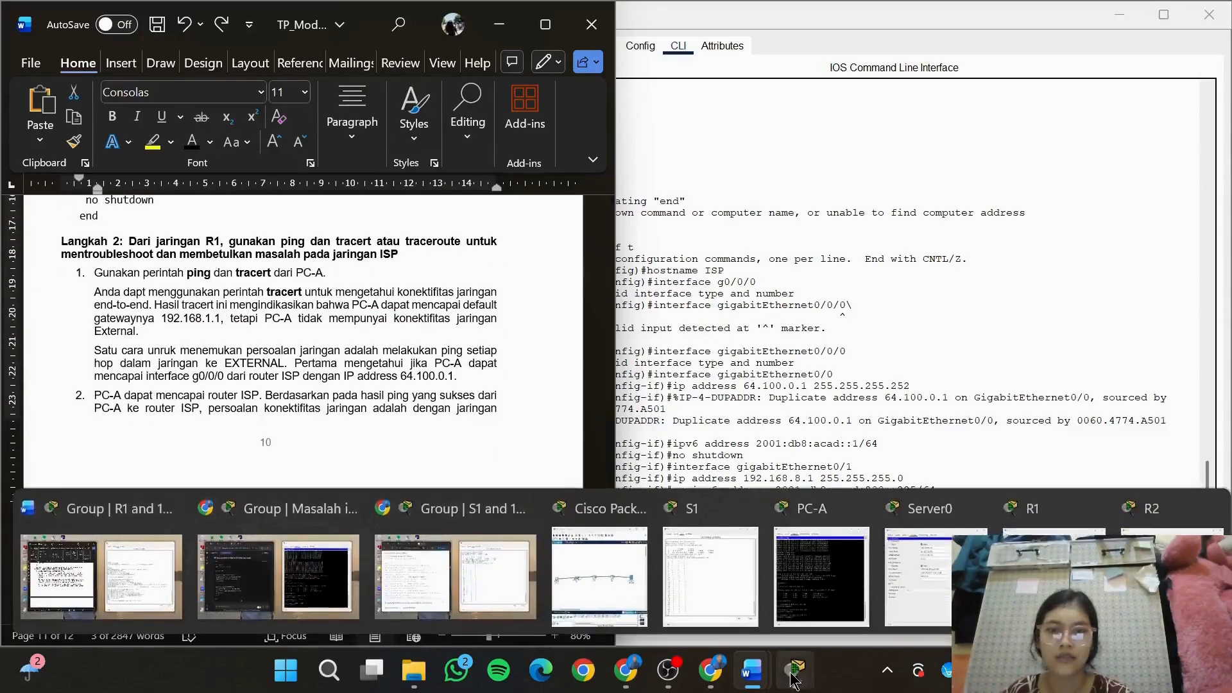
pyautogui.click(799, 577)
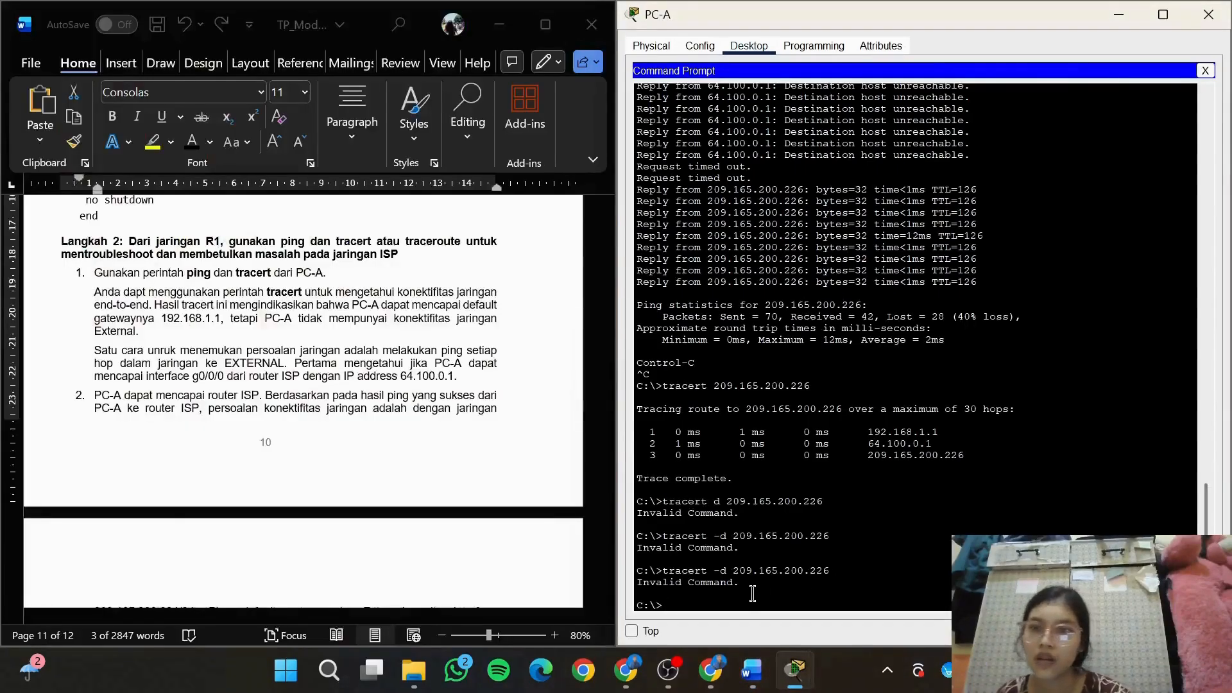
pyautogui.write('tr')
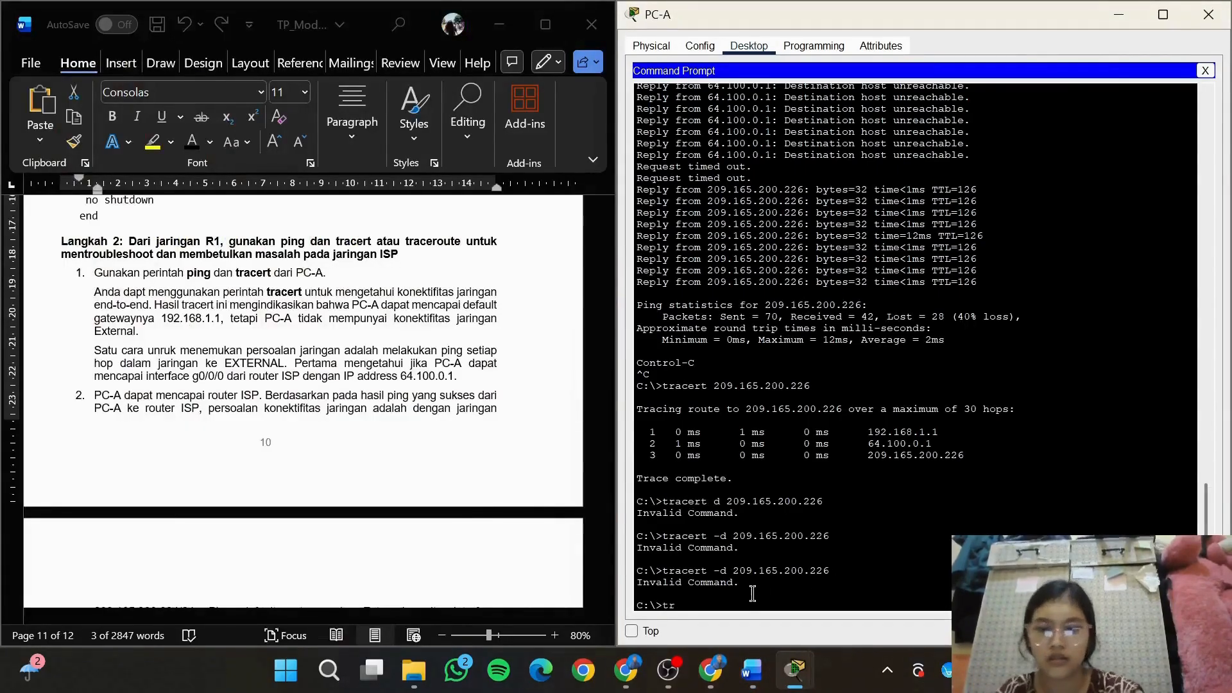
pyautogui.write('acsert')
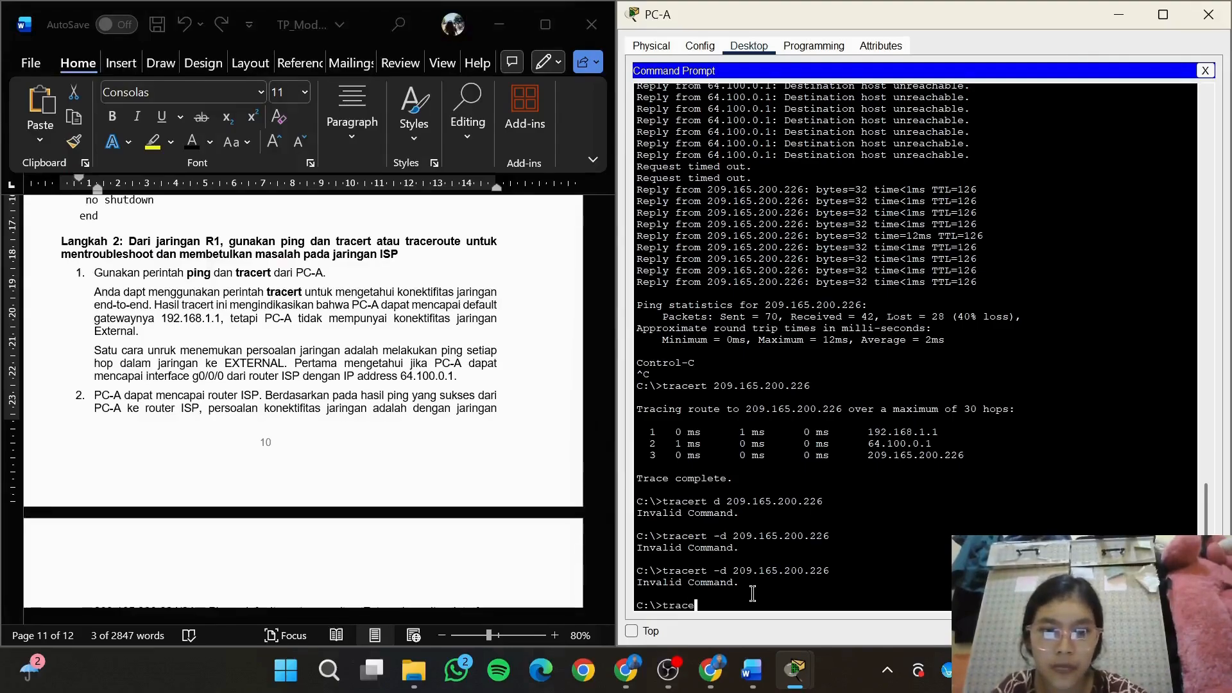
pyautogui.press('Return')
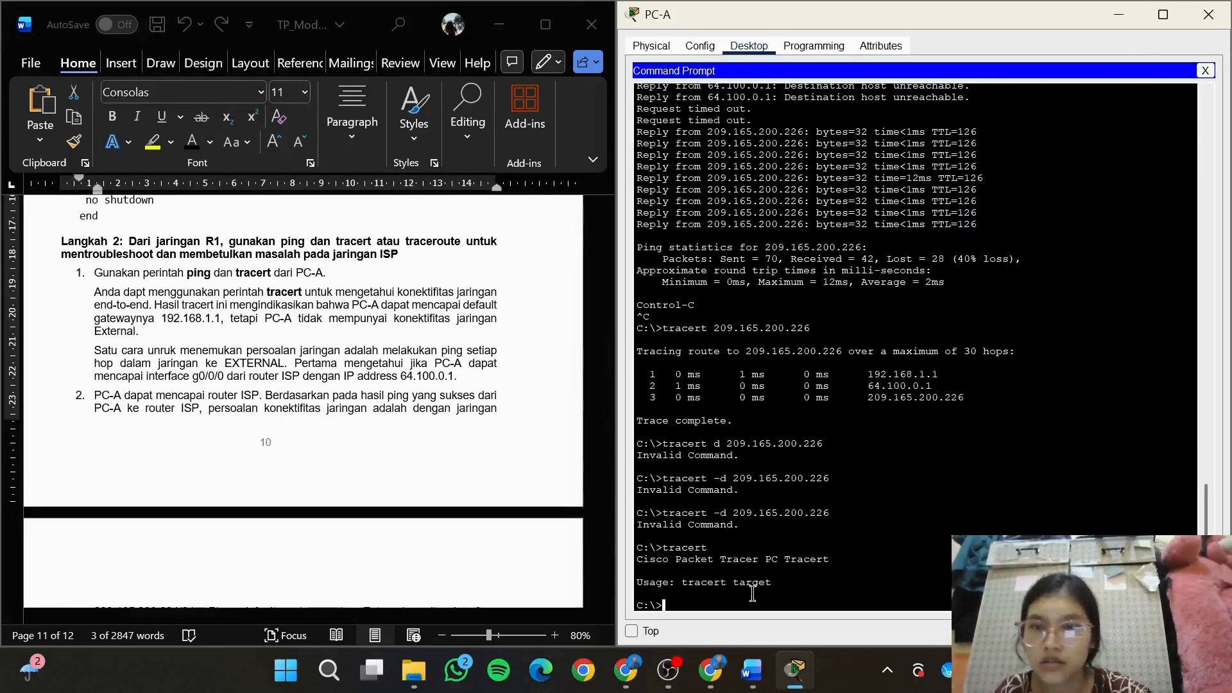
pyautogui.write('tracsert')
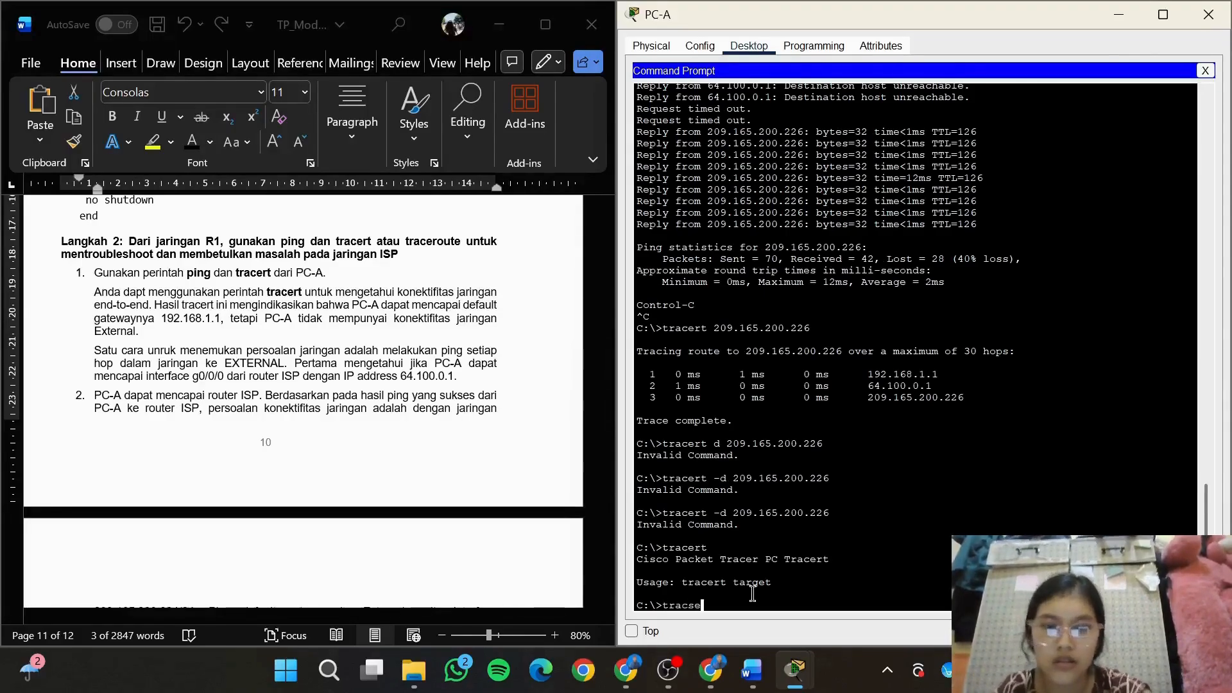
pyautogui.press('BackSpace')
pyautogui.press('BackSpace')
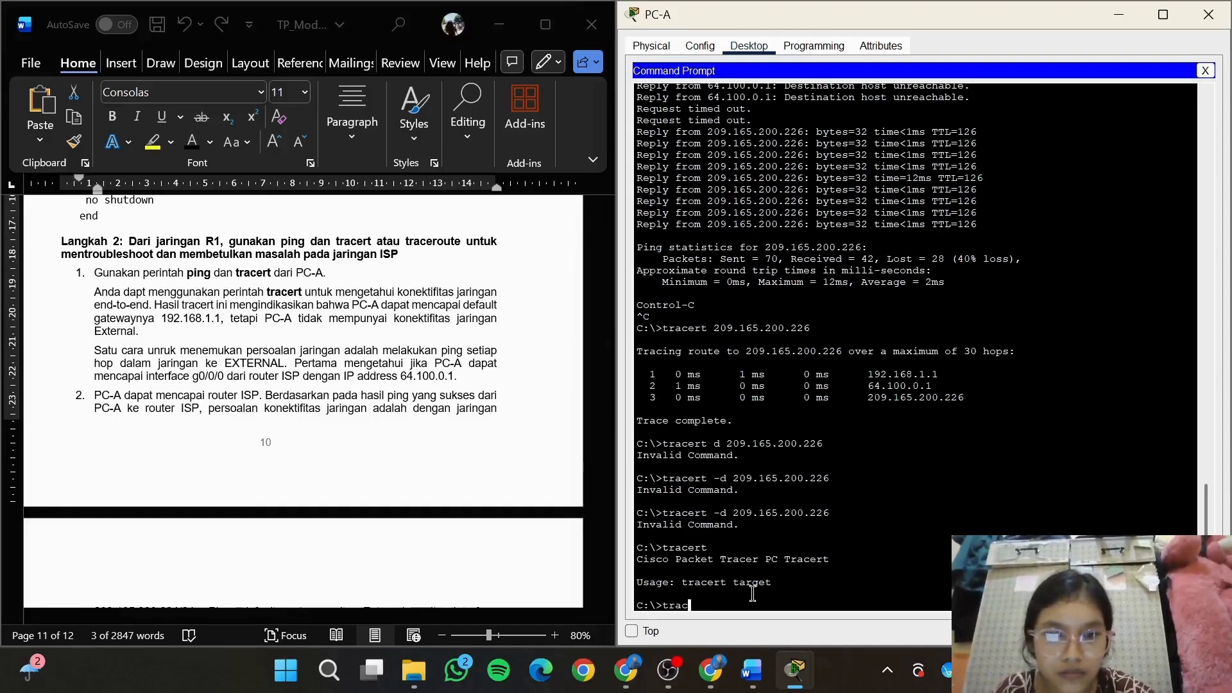
pyautogui.press('BackSpace')
pyautogui.press('BackSpace')
pyautogui.press('BackSpace')
pyautogui.press('BackSpace')
pyautogui.moveTo(831, 513); pyautogui.dragTo(662, 512)
pyautogui.press('Return')
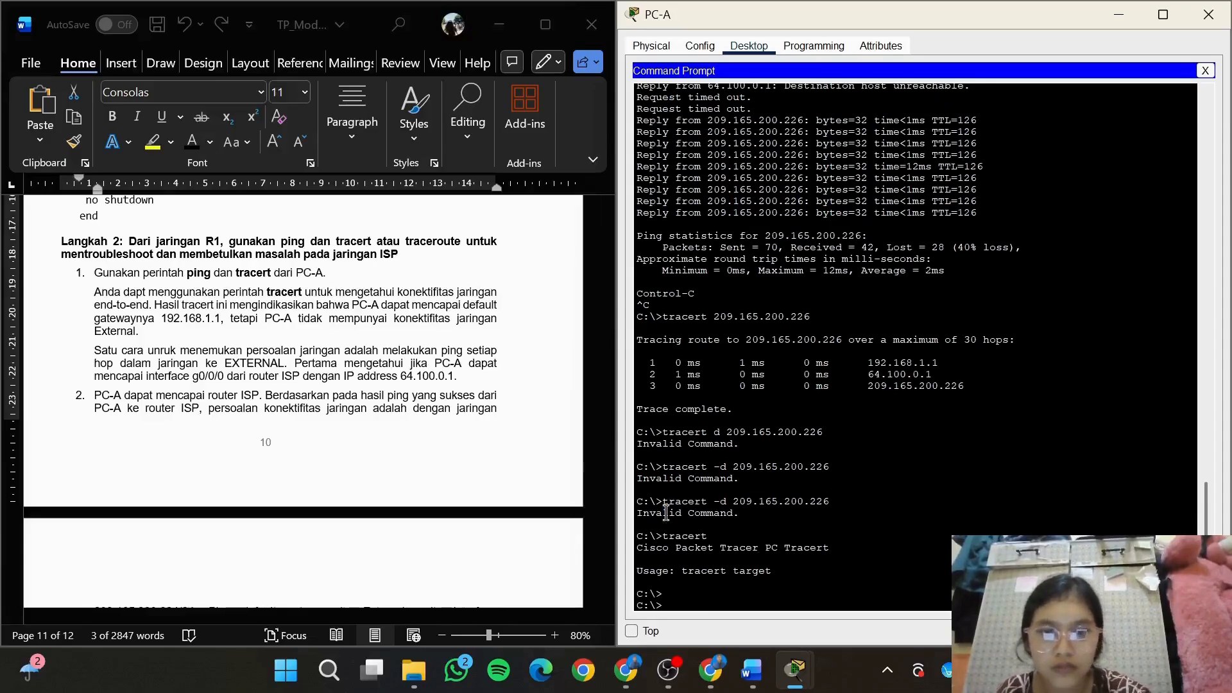
pyautogui.rightClick(704, 601)
pyautogui.click(725, 624)
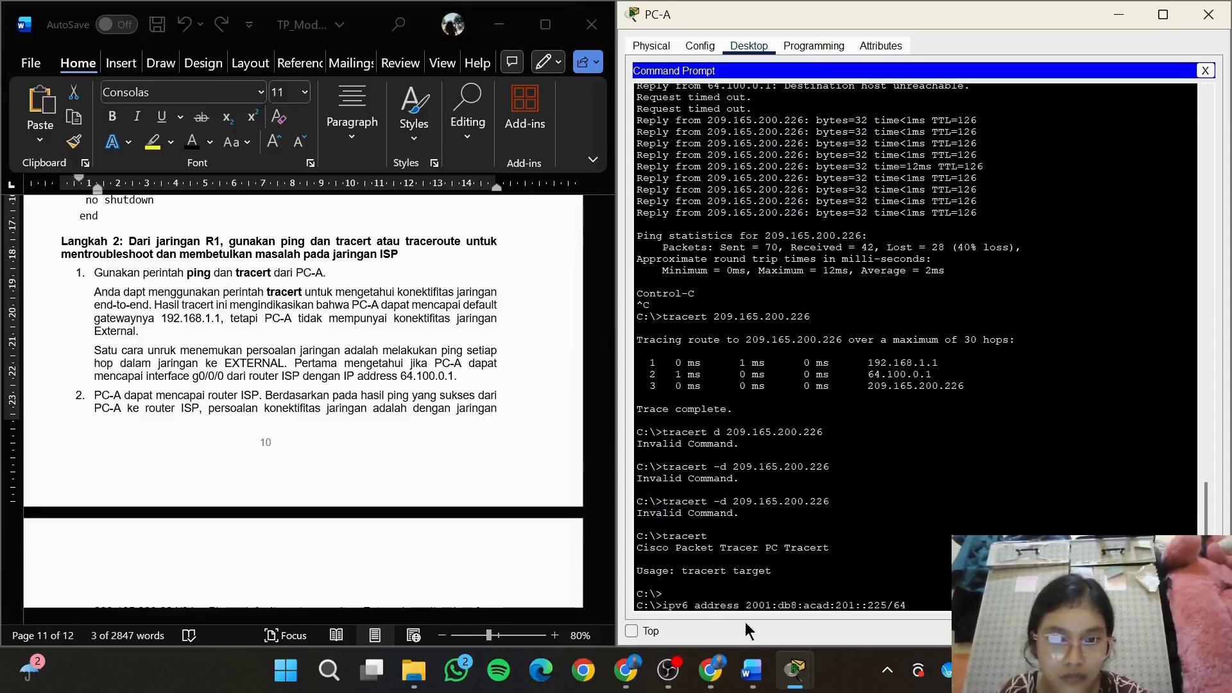
pyautogui.press('BackSpace')
pyautogui.press('BackSpace')
pyautogui.press('BackSpace')
pyautogui.press('BackSpace')
pyautogui.press('BackSpace')
pyautogui.press('BackSpace')
pyautogui.press('BackSpace')
pyautogui.press('BackSpace')
pyautogui.press('BackSpace')
pyautogui.press('BackSpace')
pyautogui.press('BackSpace')
pyautogui.press('BackSpace')
pyautogui.press('BackSpace')
pyautogui.press('BackSpace')
pyautogui.press('BackSpace')
pyautogui.press('BackSpace')
pyautogui.press('BackSpace')
pyautogui.press('BackSpace')
pyautogui.press('BackSpace')
pyautogui.press('BackSpace')
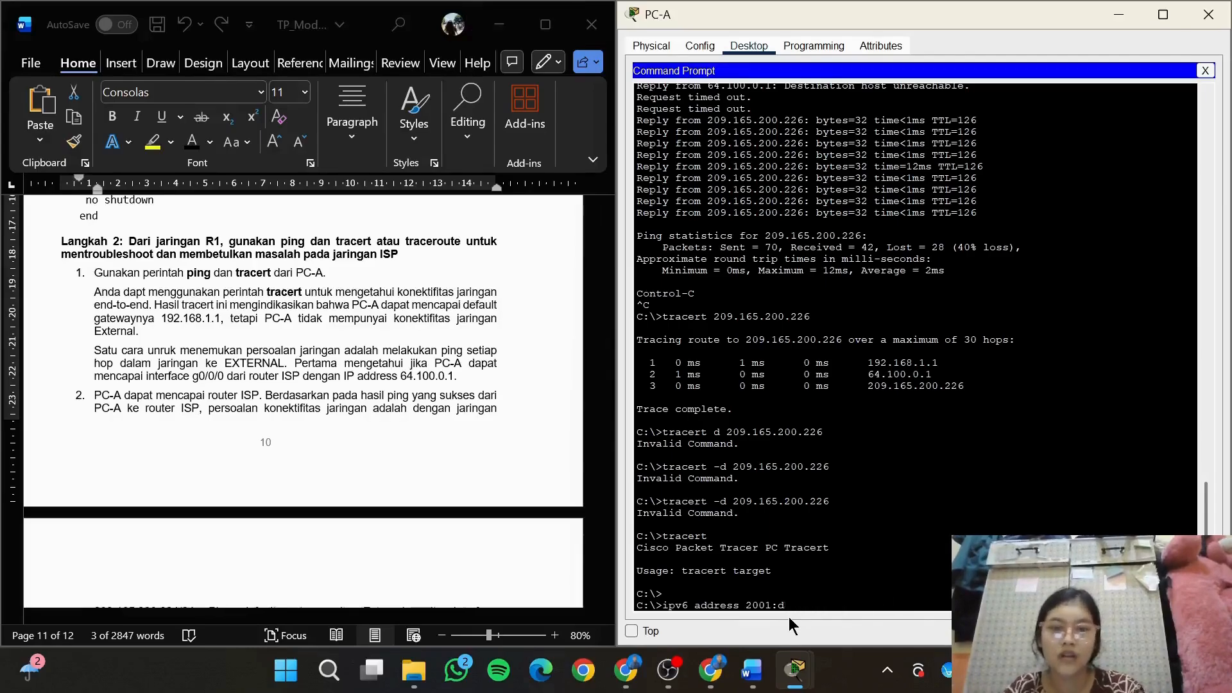
# Try to trace the route from PC-A with the command tracert -d 209.165.200.226
pyautogui.write('trac')
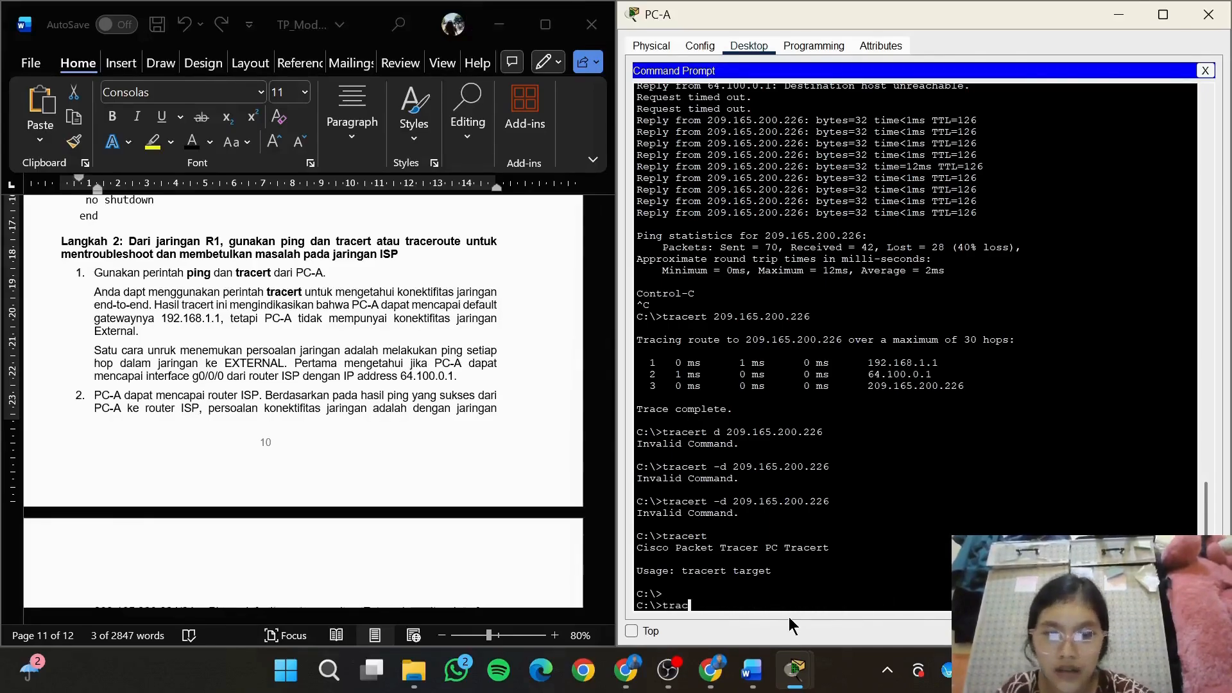
pyautogui.write('ert -')
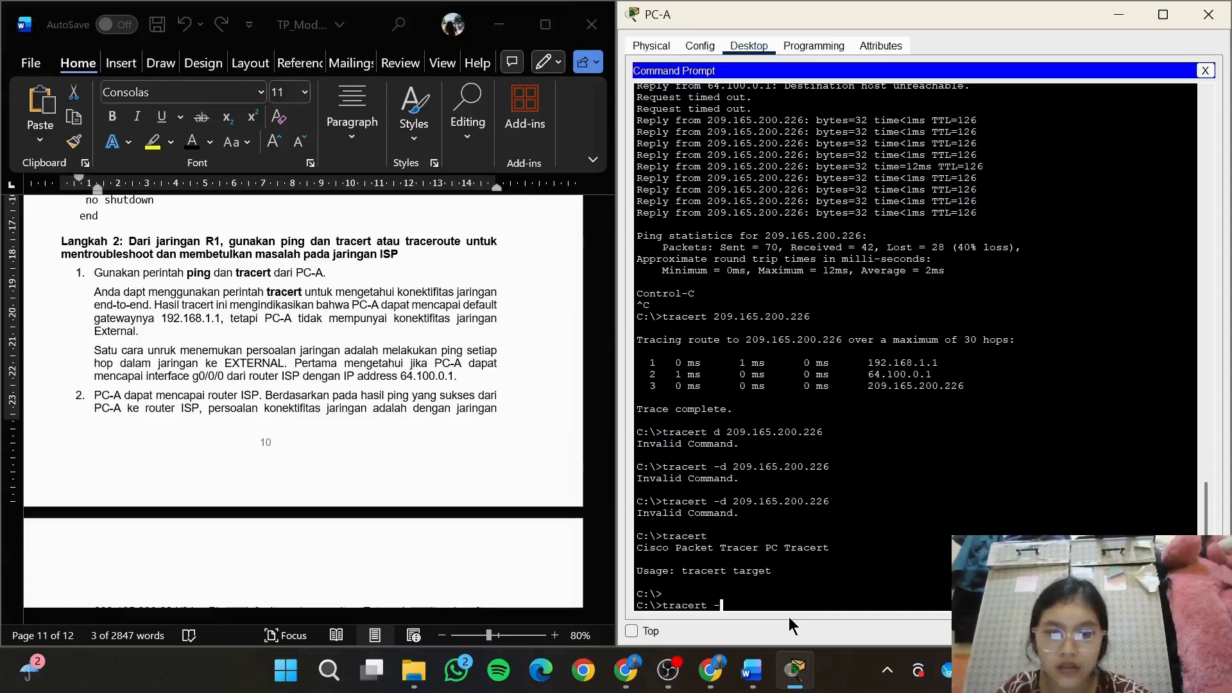
pyautogui.write('d 209.1')
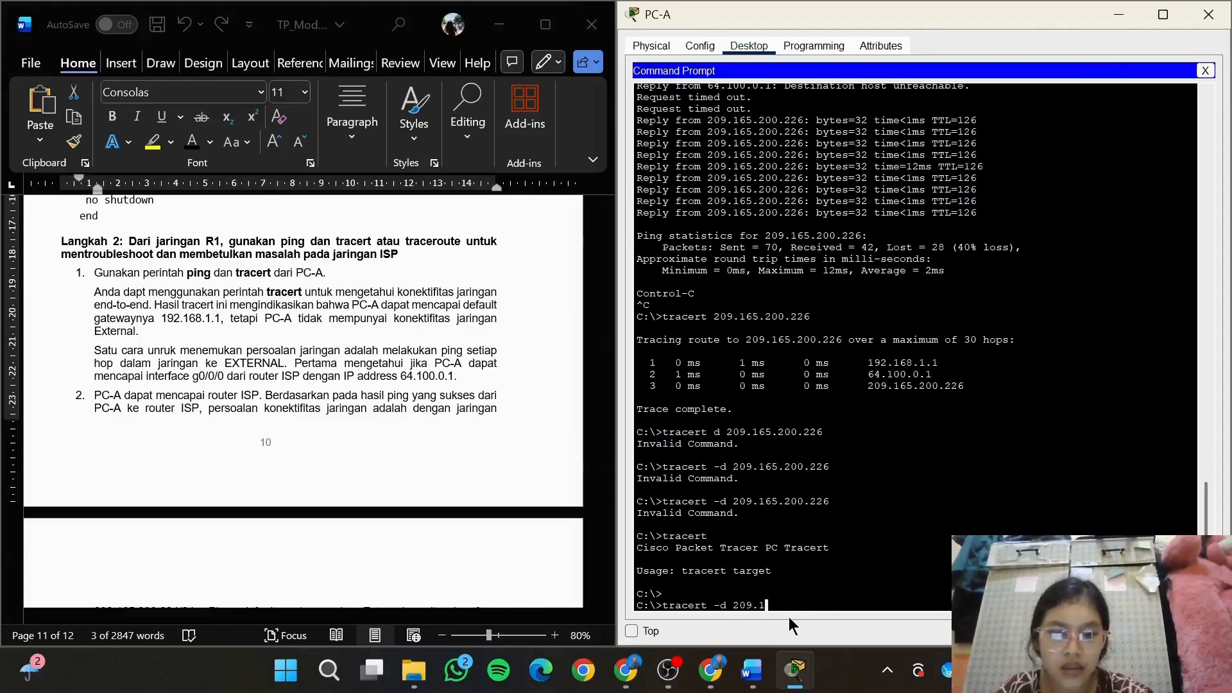
pyautogui.write('65.200.226')
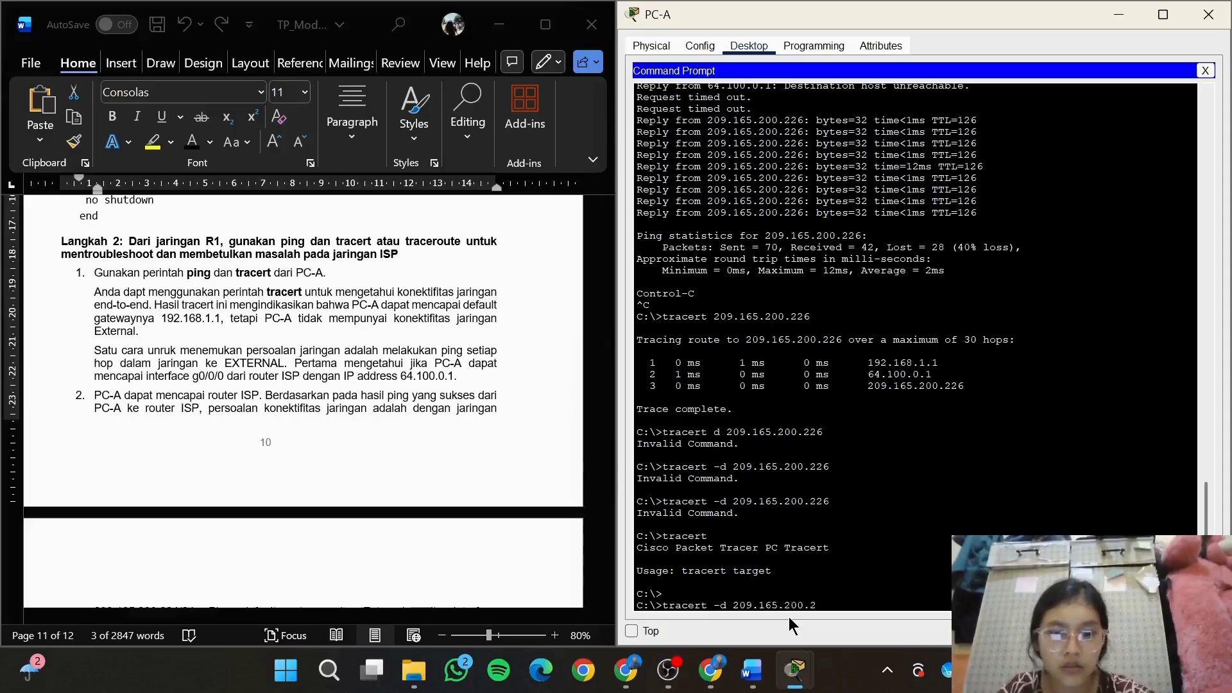
pyautogui.press('Return')
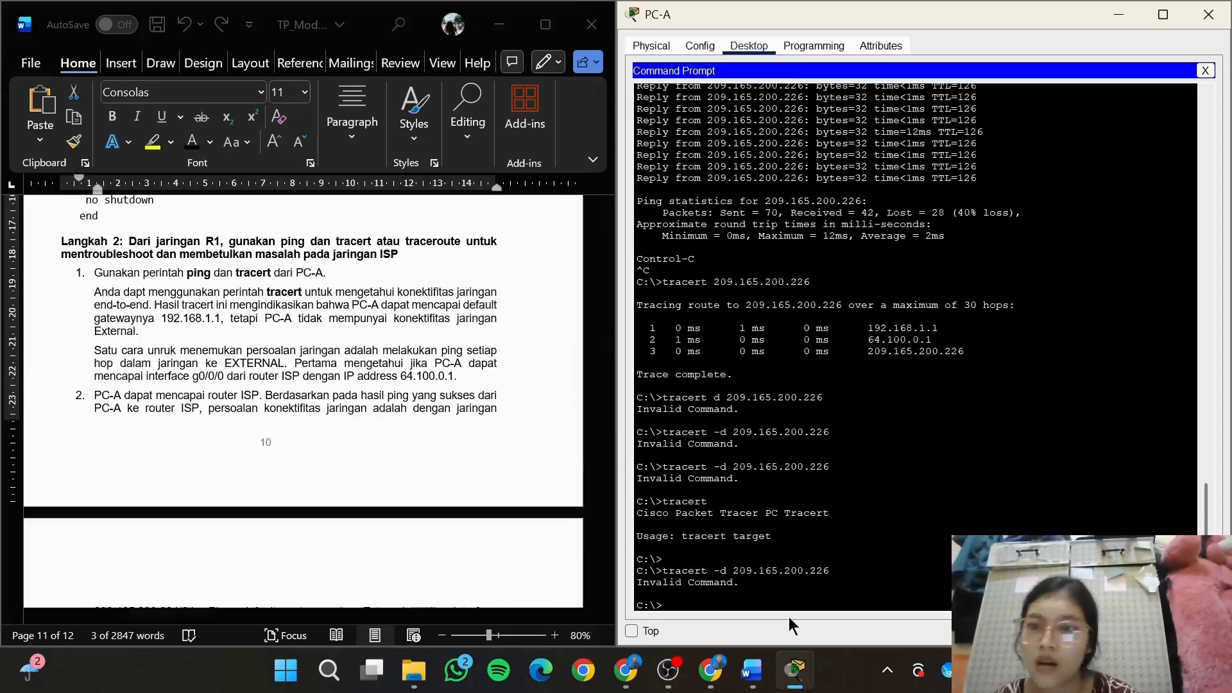
pyautogui.click(406, 373)
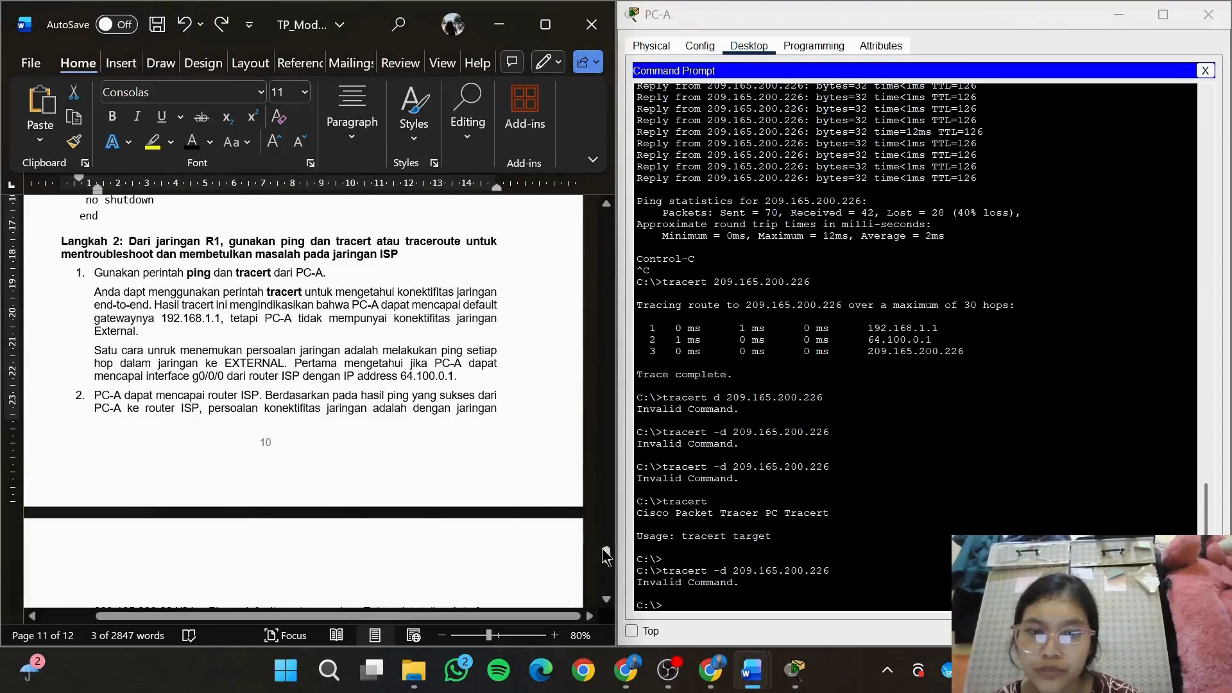
pyautogui.moveTo(606, 553); pyautogui.dragTo(607, 558)
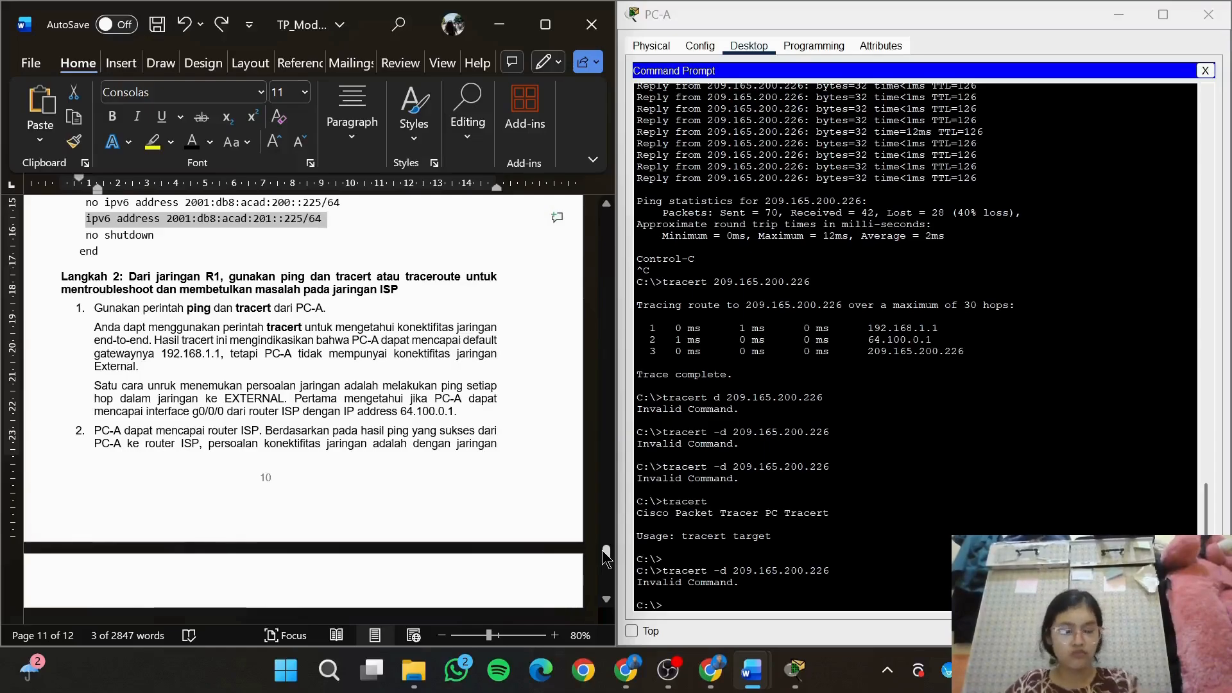
pyautogui.click(1205, 70)
pyautogui.click(919, 103)
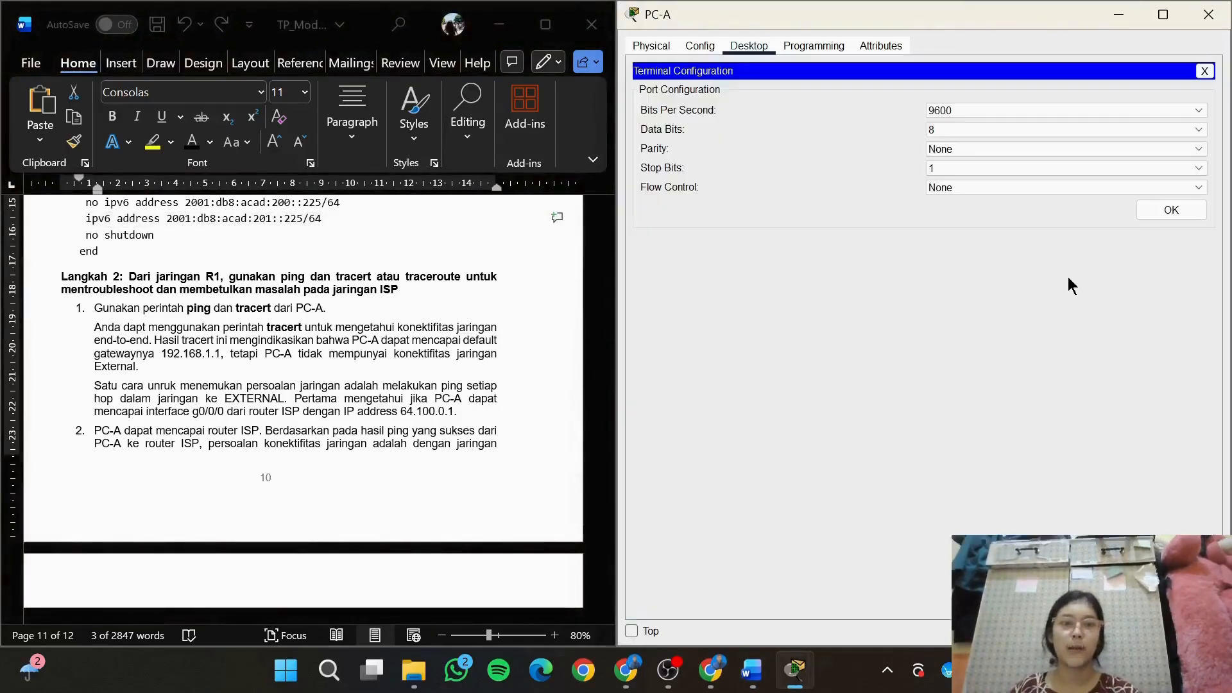
pyautogui.click(1157, 221)
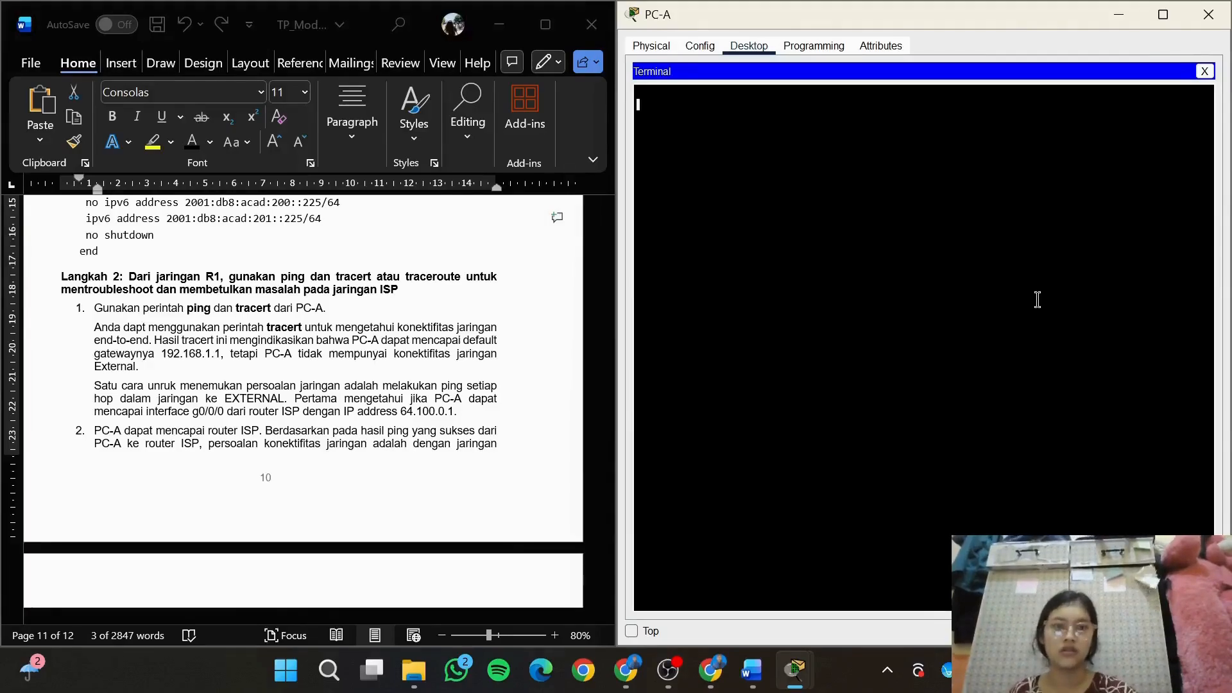
pyautogui.click(1205, 71)
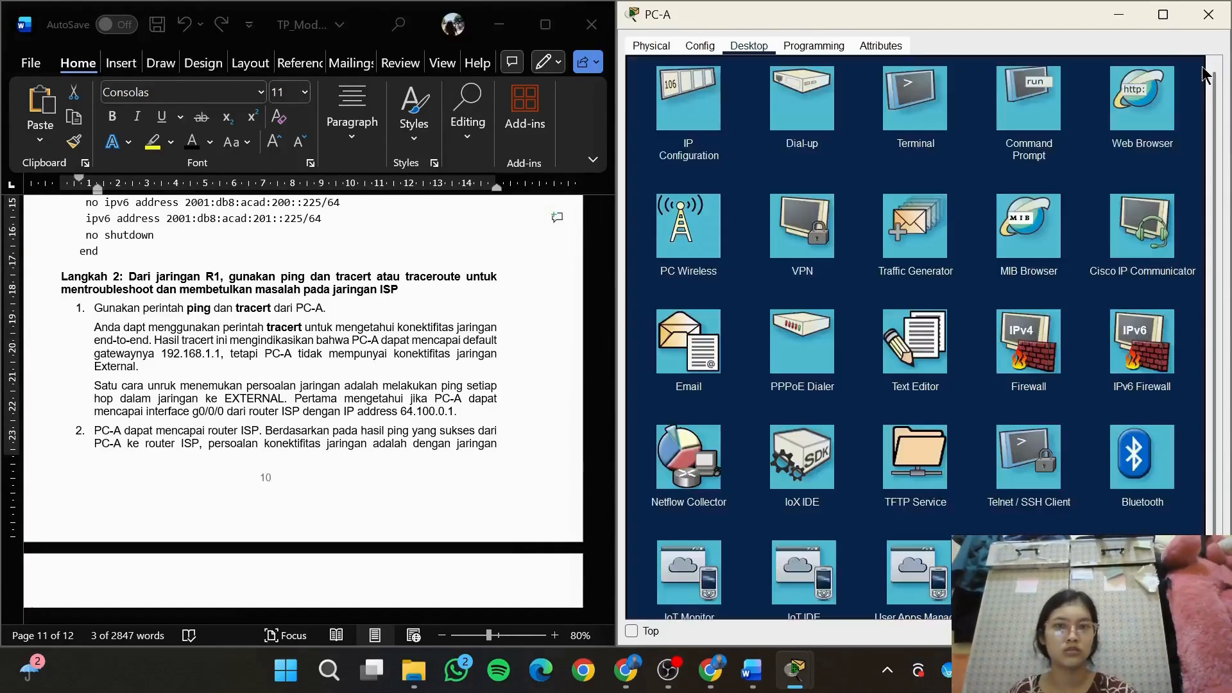
# Reopen the Command Prompt on PC-A and run tracert 209.165.200.226 to trace the route to the external server
pyautogui.click(1025, 104)
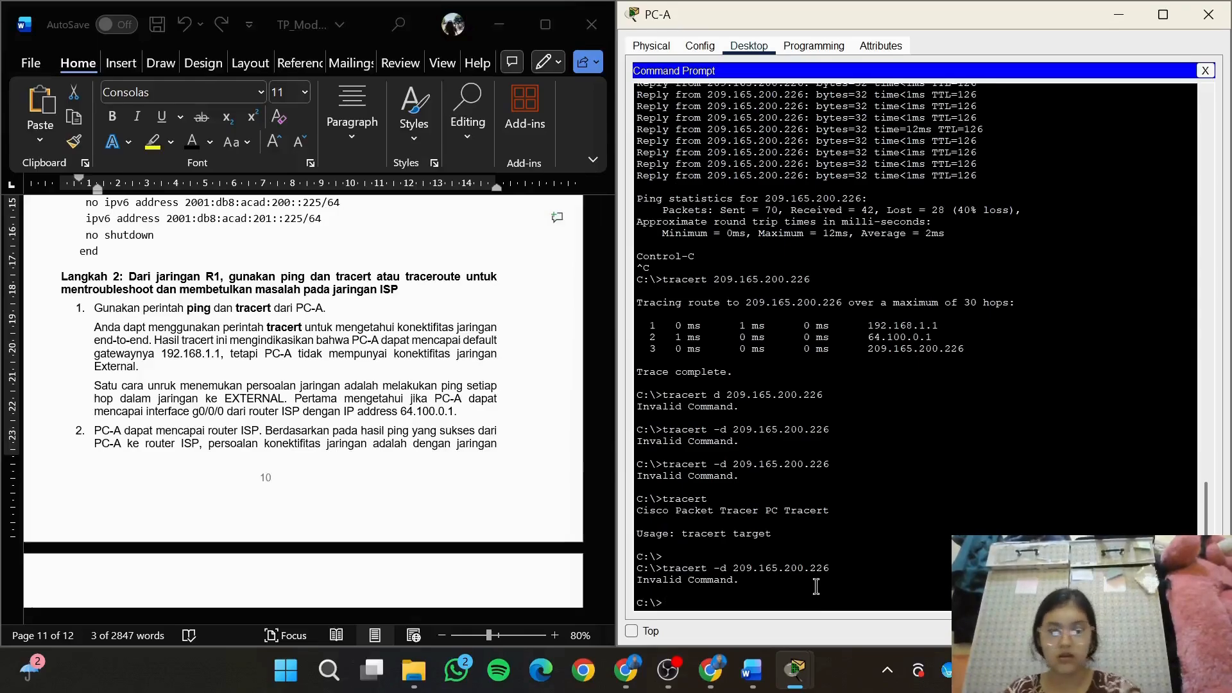
pyautogui.write('tracert')
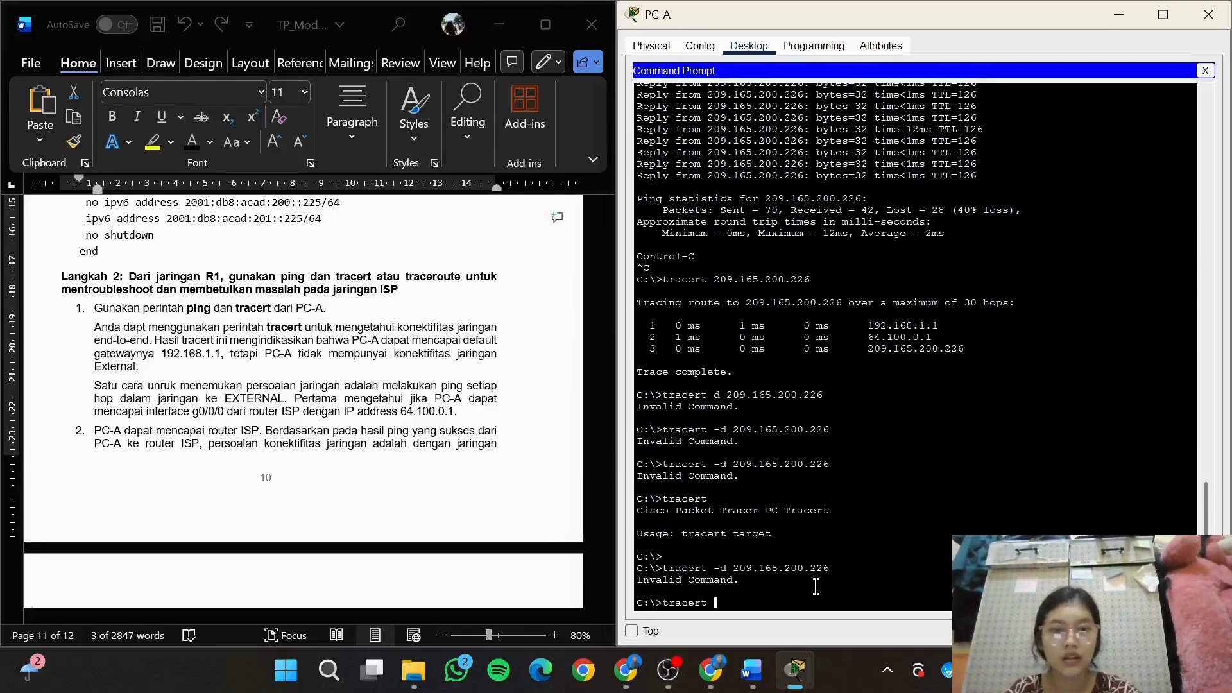
pyautogui.write(' 209')
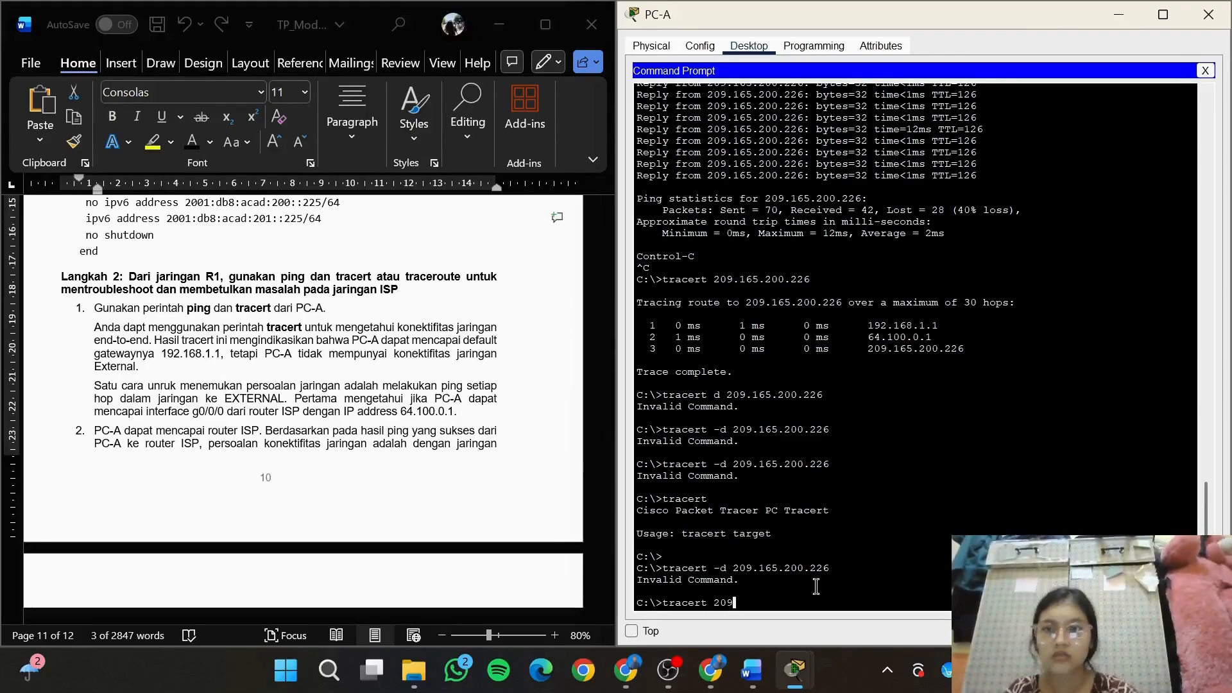
pyautogui.write('.165')
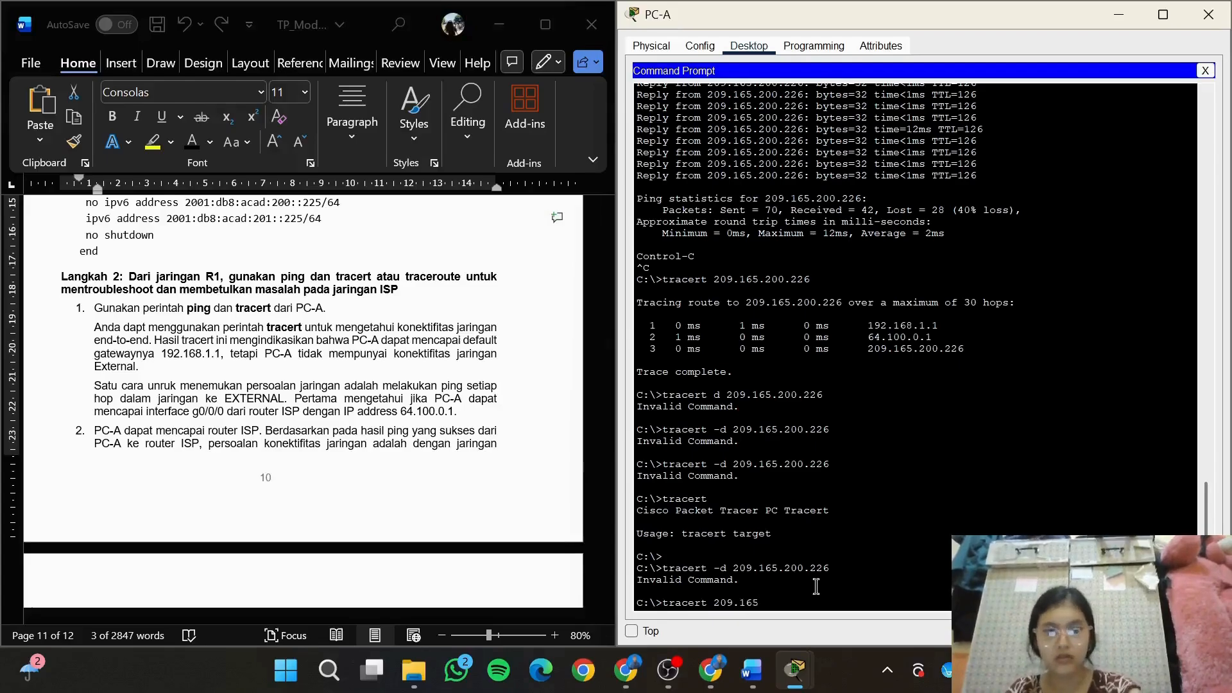
pyautogui.write('.200.226')
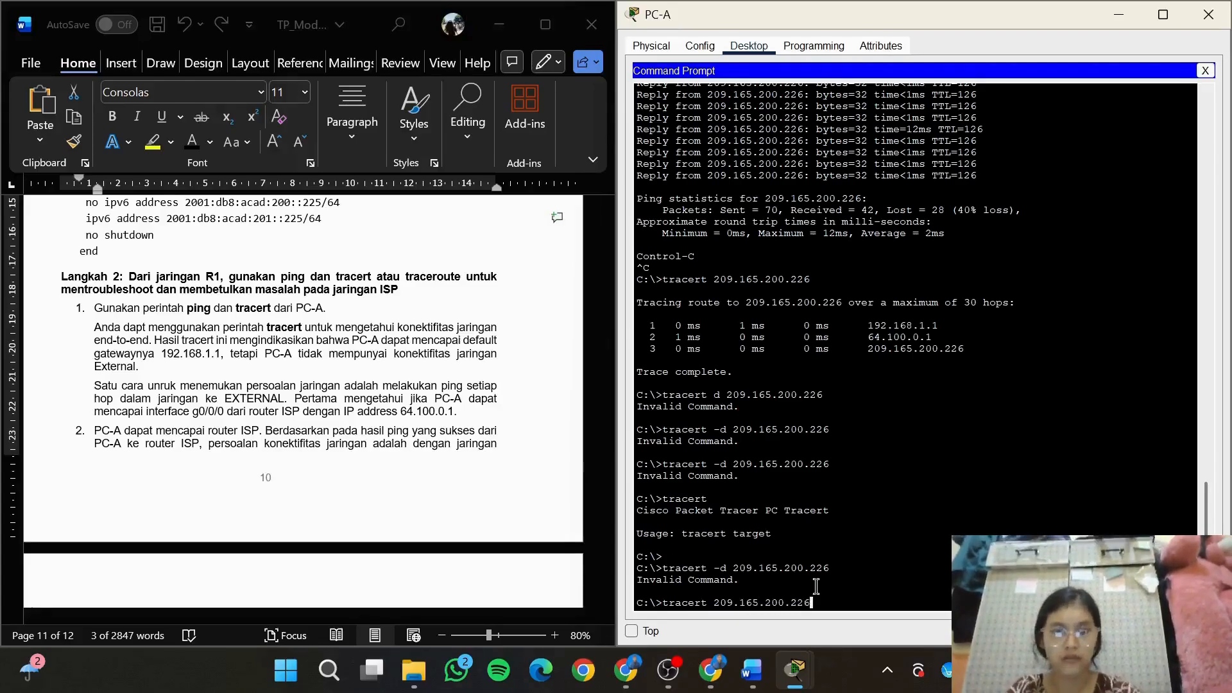
pyautogui.press('Return')
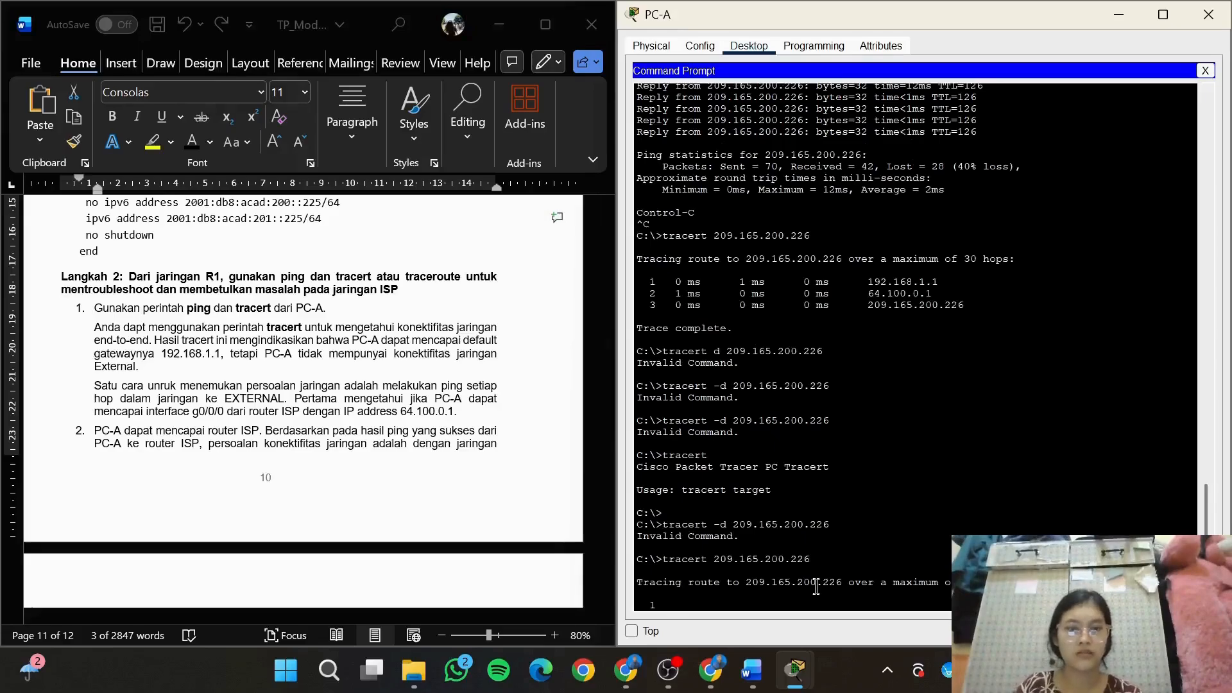
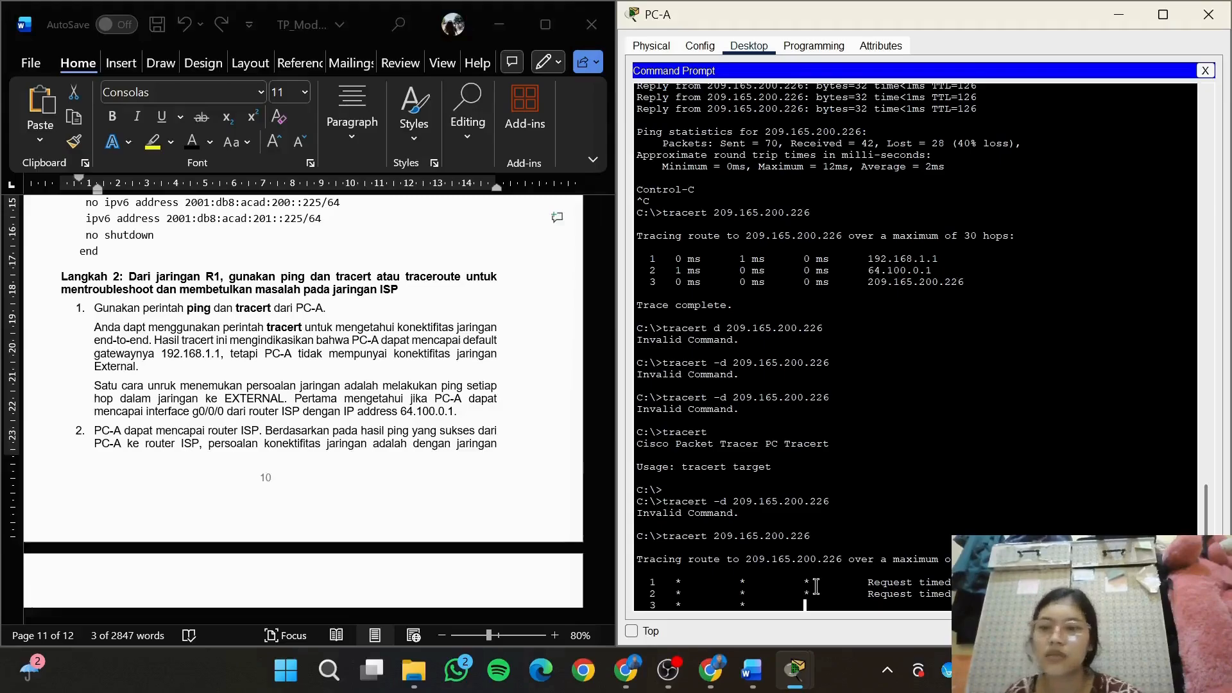
# Review the lab instructions through item 3, switch to the R2 (ISP) router console and run show run
pyautogui.click(493, 375)
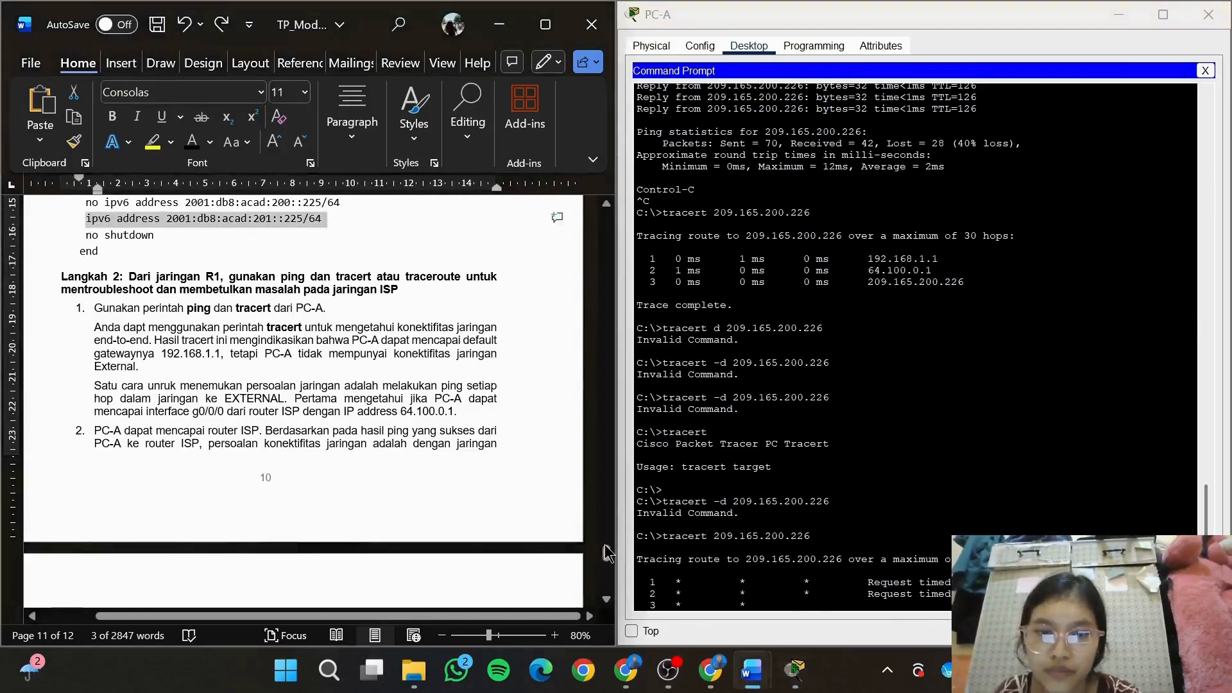
pyautogui.moveTo(605, 554); pyautogui.dragTo(613, 580)
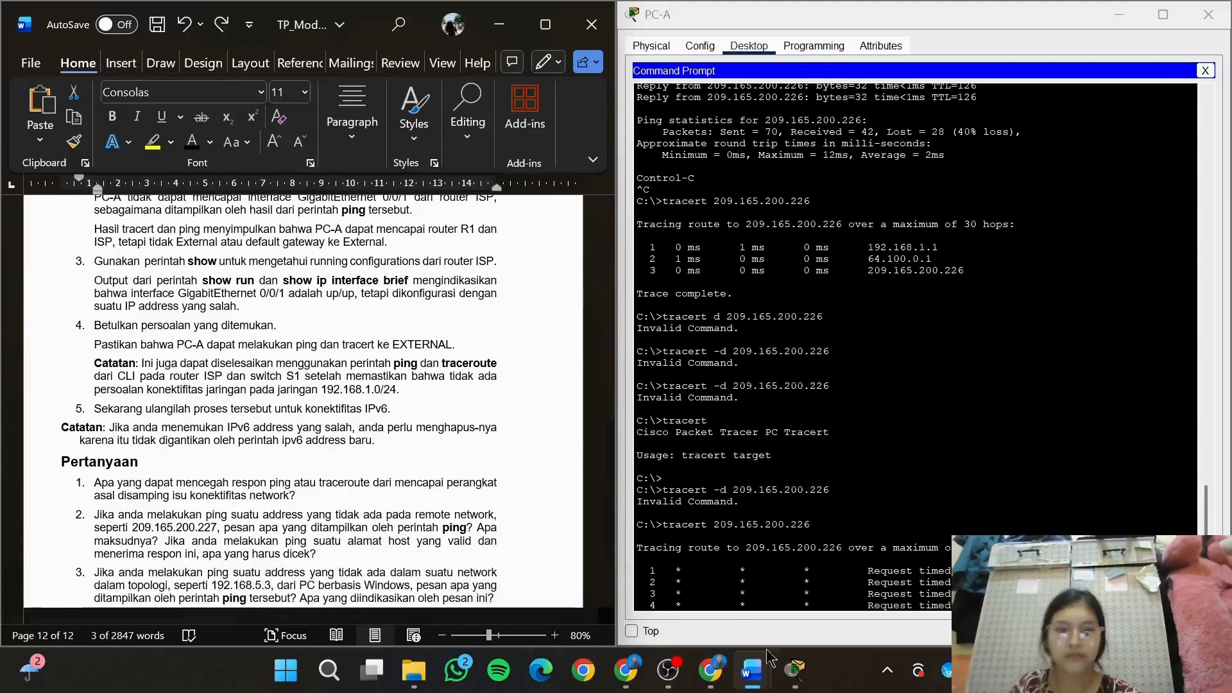
pyautogui.moveTo(795, 670)
pyautogui.click(1158, 579)
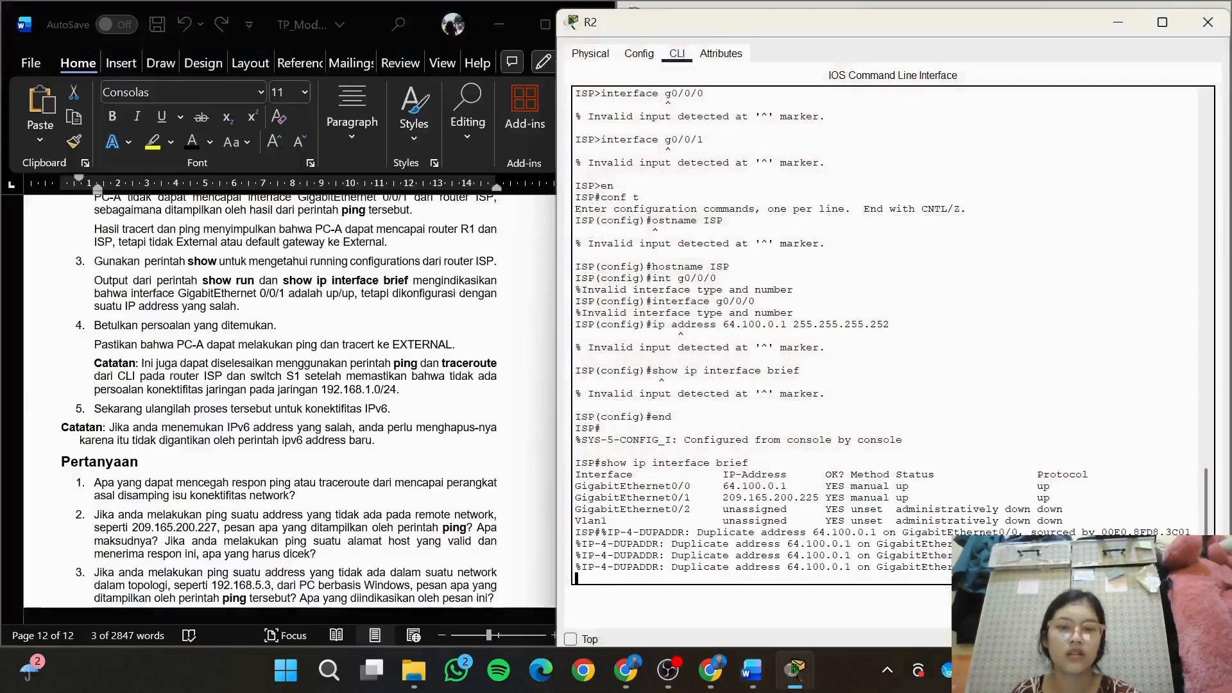
pyautogui.press('Return')
pyautogui.write('sho')
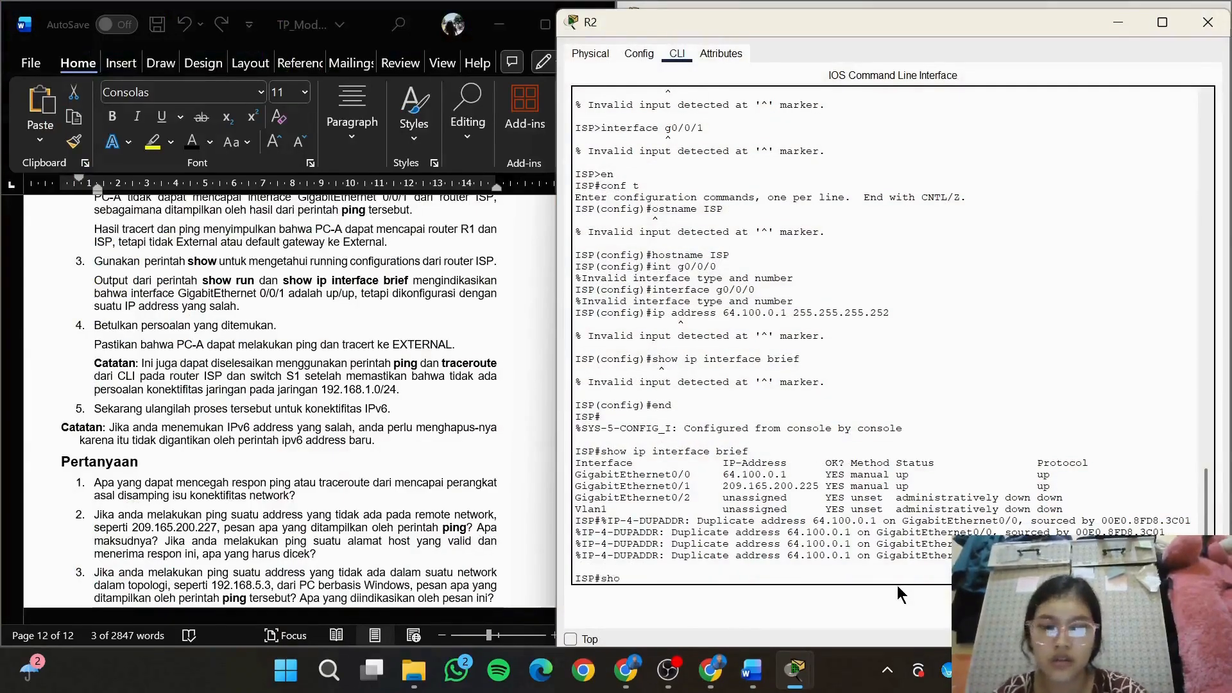
pyautogui.write('w')
pyautogui.press('Return')
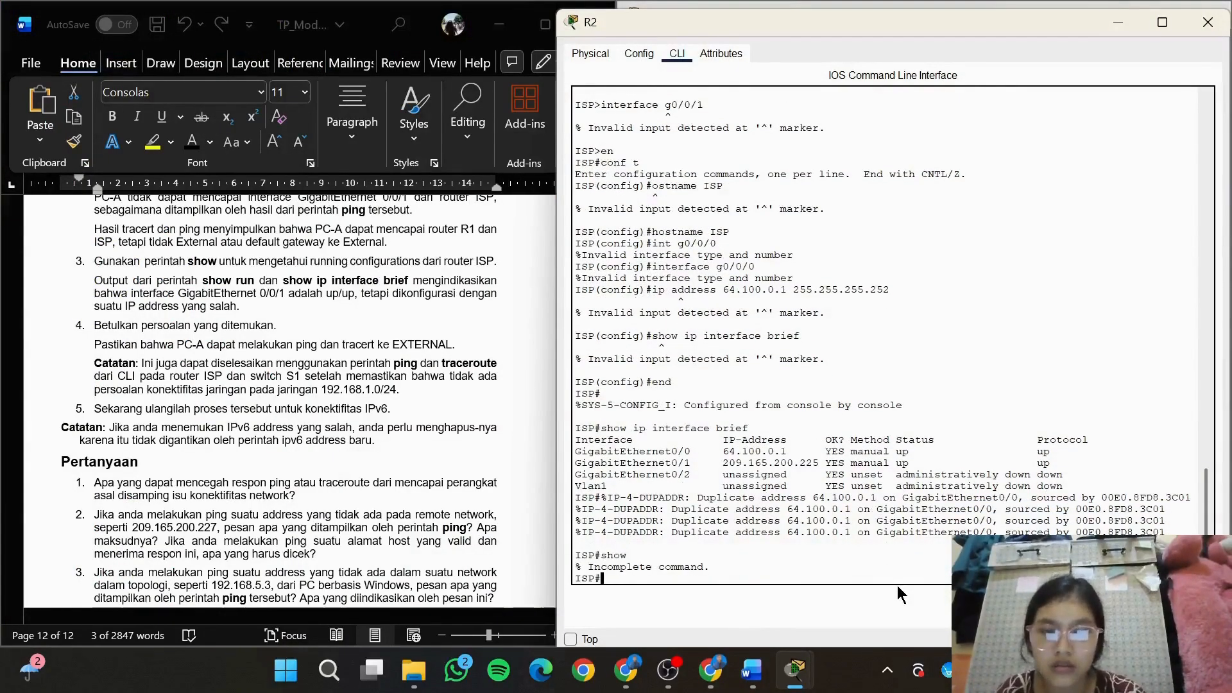
pyautogui.write('show run')
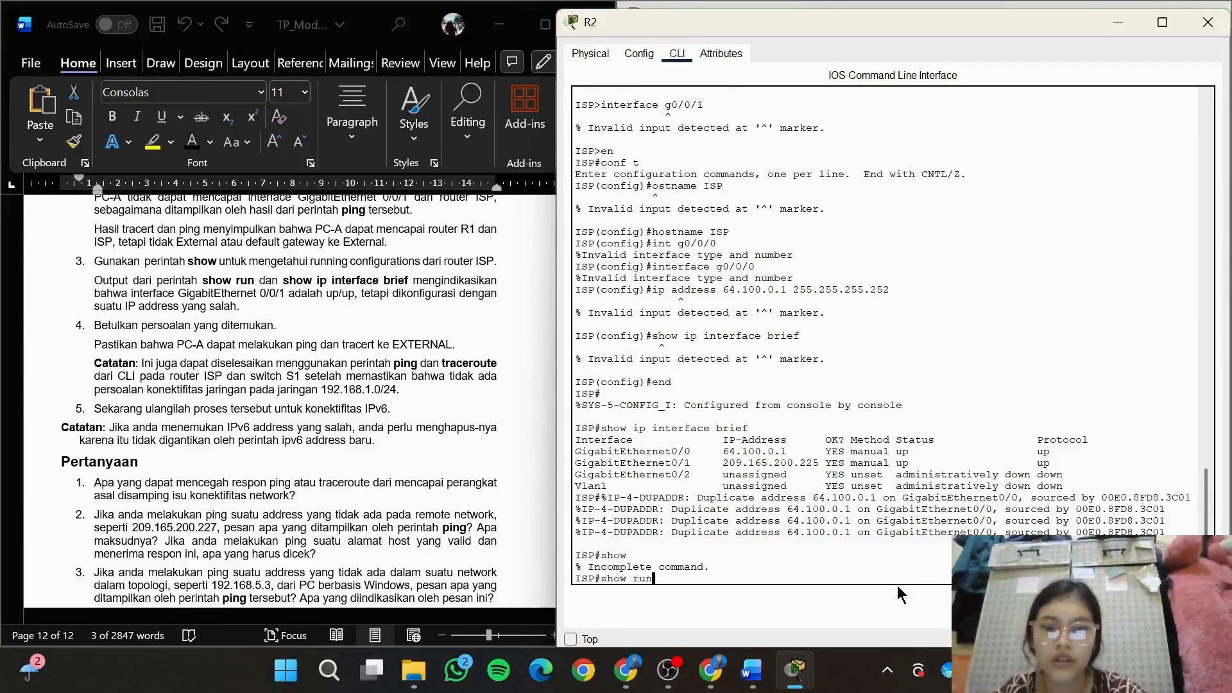
pyautogui.press('Return')
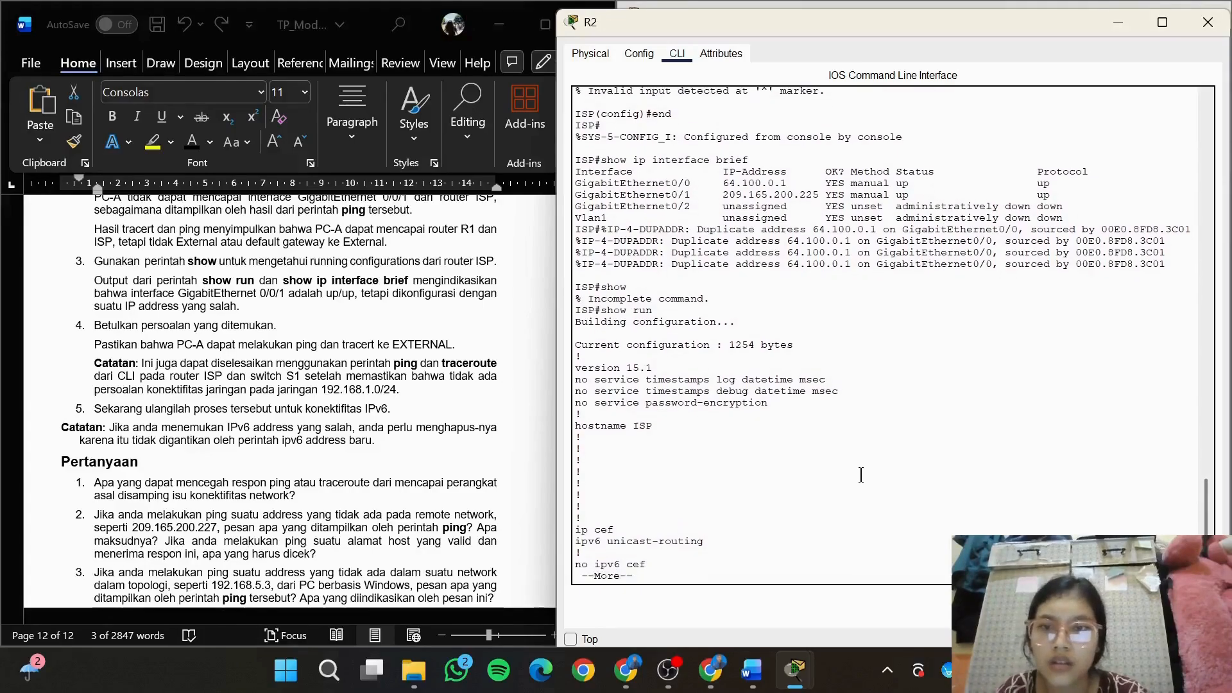
# Leave the paged configuration output and try to list the ISP router's interface summary
pyautogui.write('s')
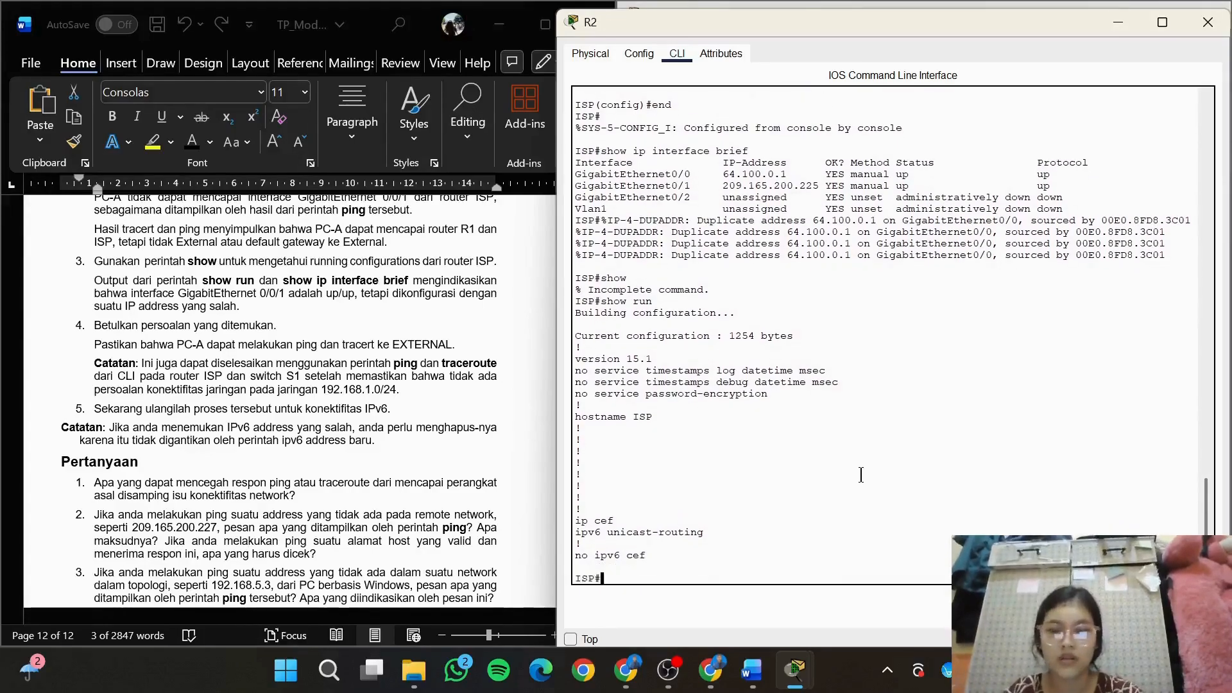
pyautogui.write('how ip interfa')
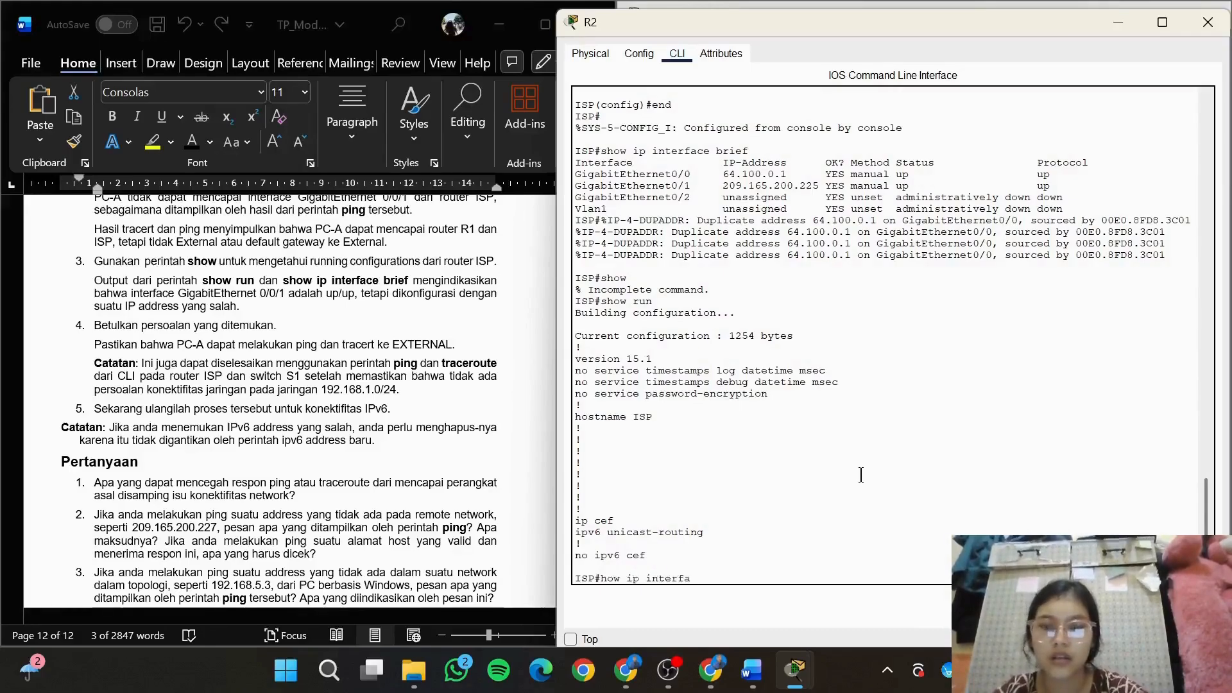
pyautogui.write('ce brief')
pyautogui.press('Return')
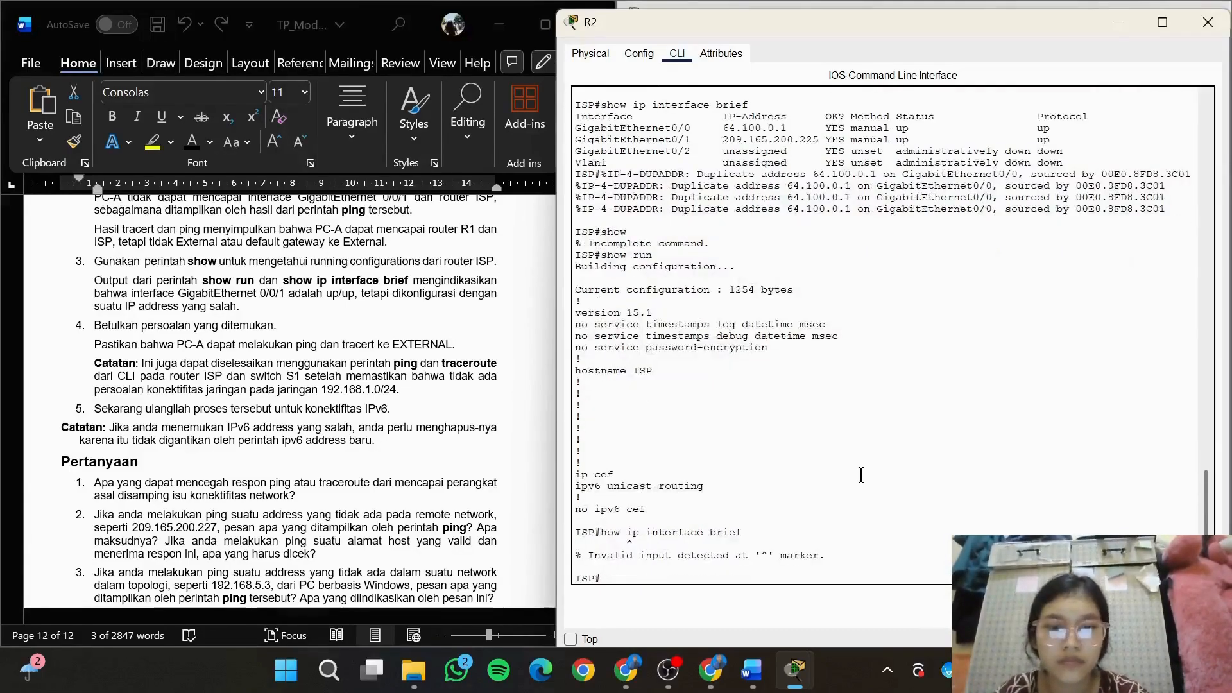
pyautogui.write('show i')
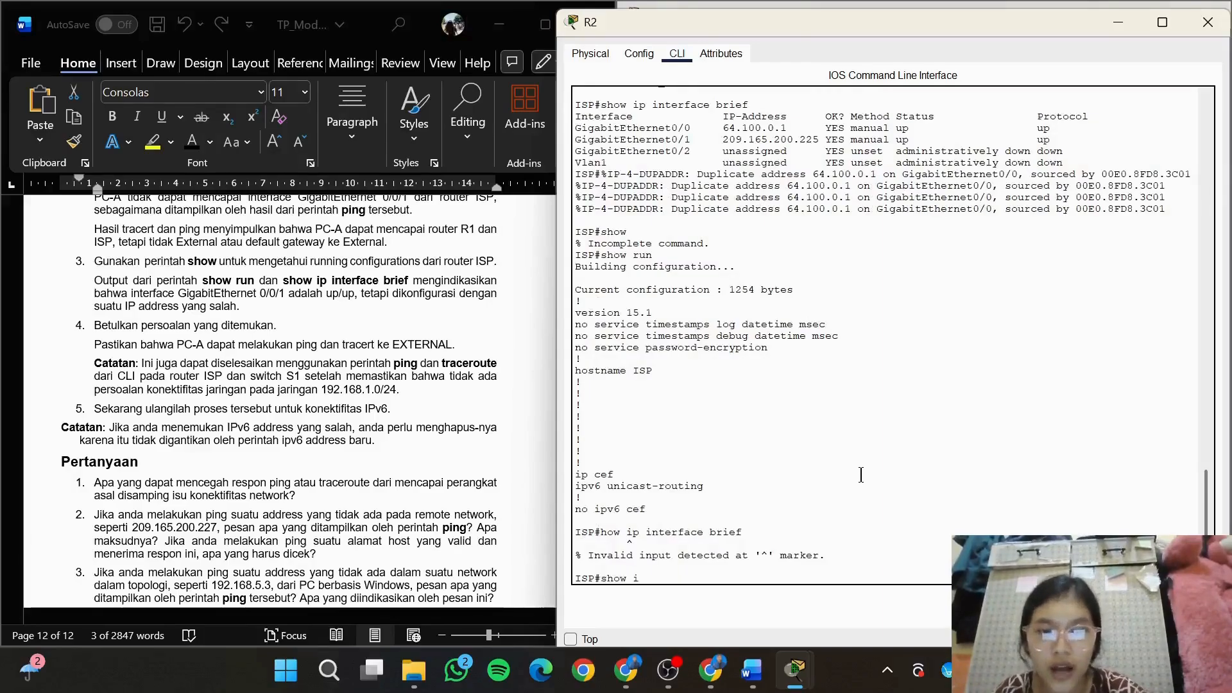
pyautogui.write('p inetrface br')
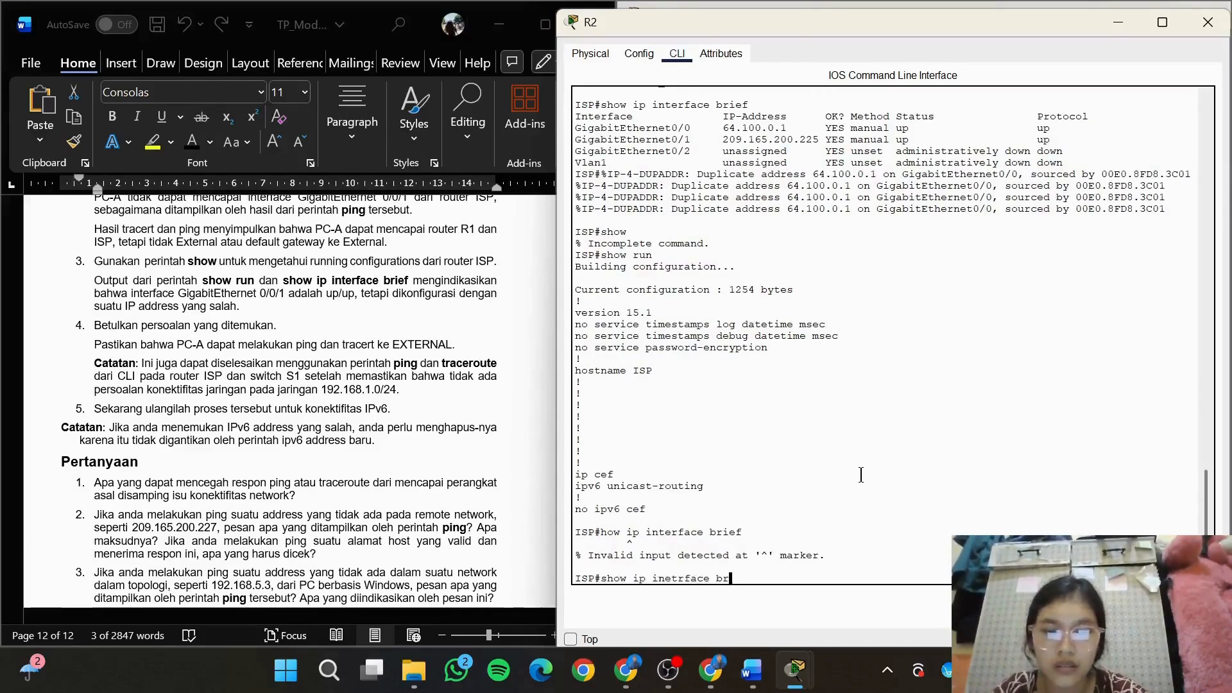
pyautogui.write('ief')
pyautogui.press('Return')
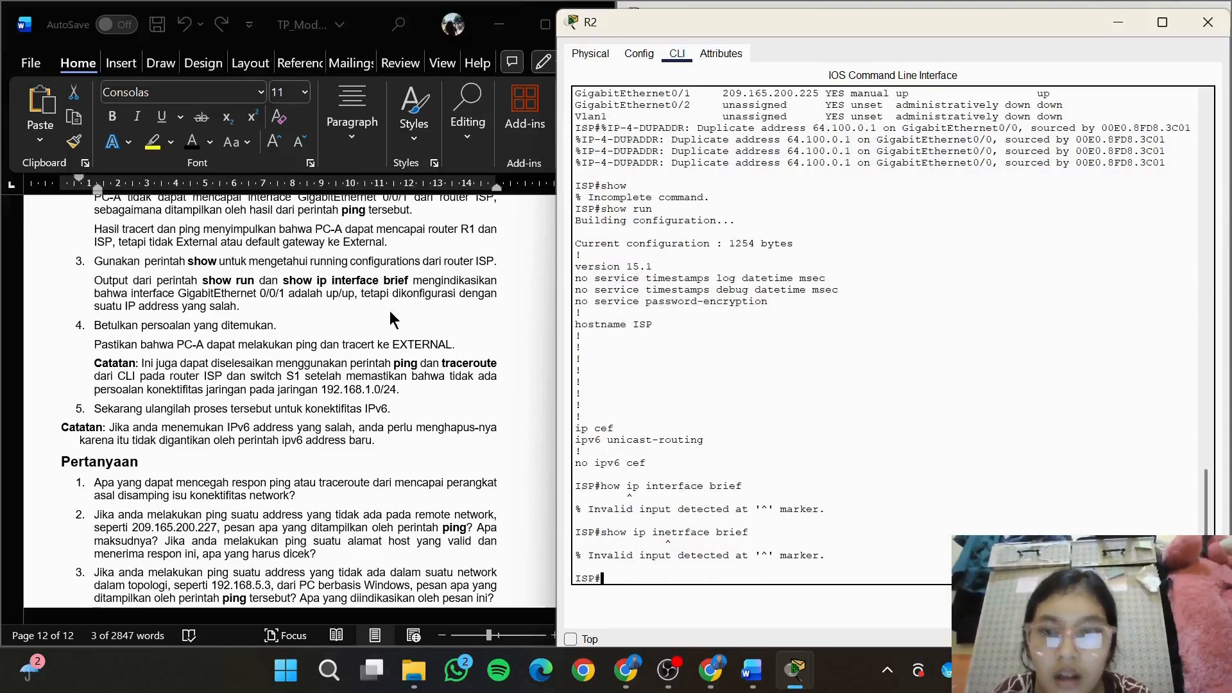
# Copy the command show ip interface brief from item 3 of the lab document and run it on the ISP router
pyautogui.click(276, 280)
pyautogui.moveTo(283, 280); pyautogui.dragTo(411, 281)
pyautogui.press('super+c')
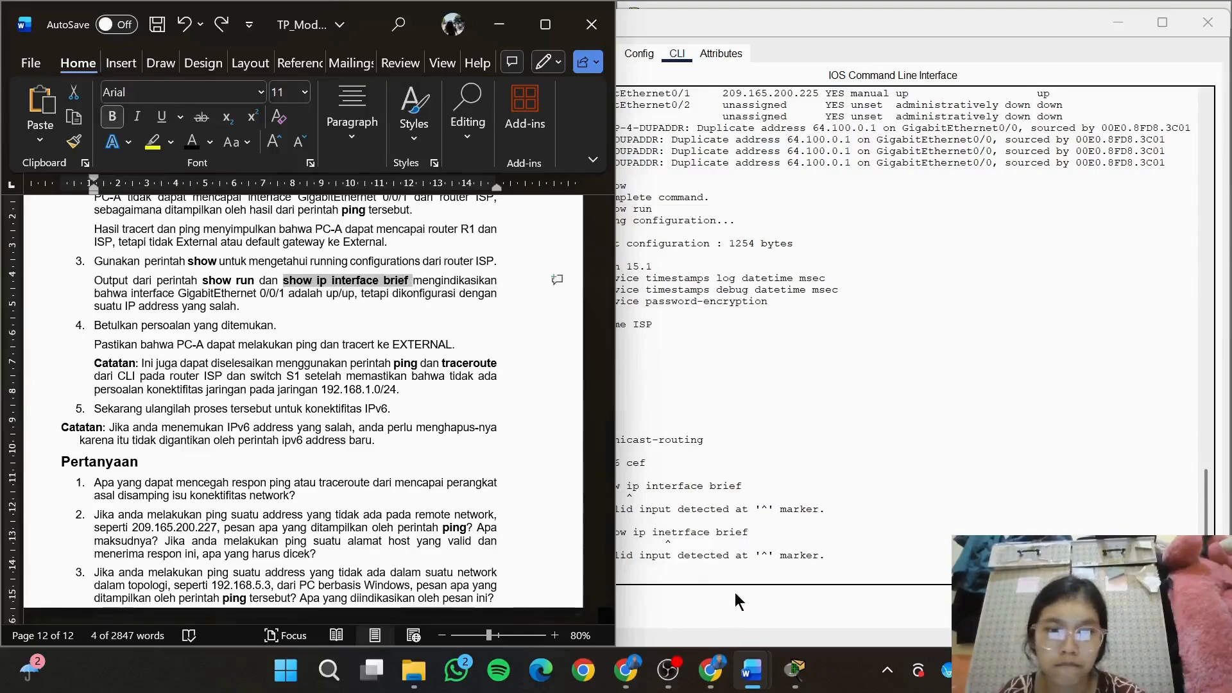
pyautogui.click(735, 594)
pyautogui.rightClick(740, 578)
pyautogui.click(770, 611)
pyautogui.press('Return')
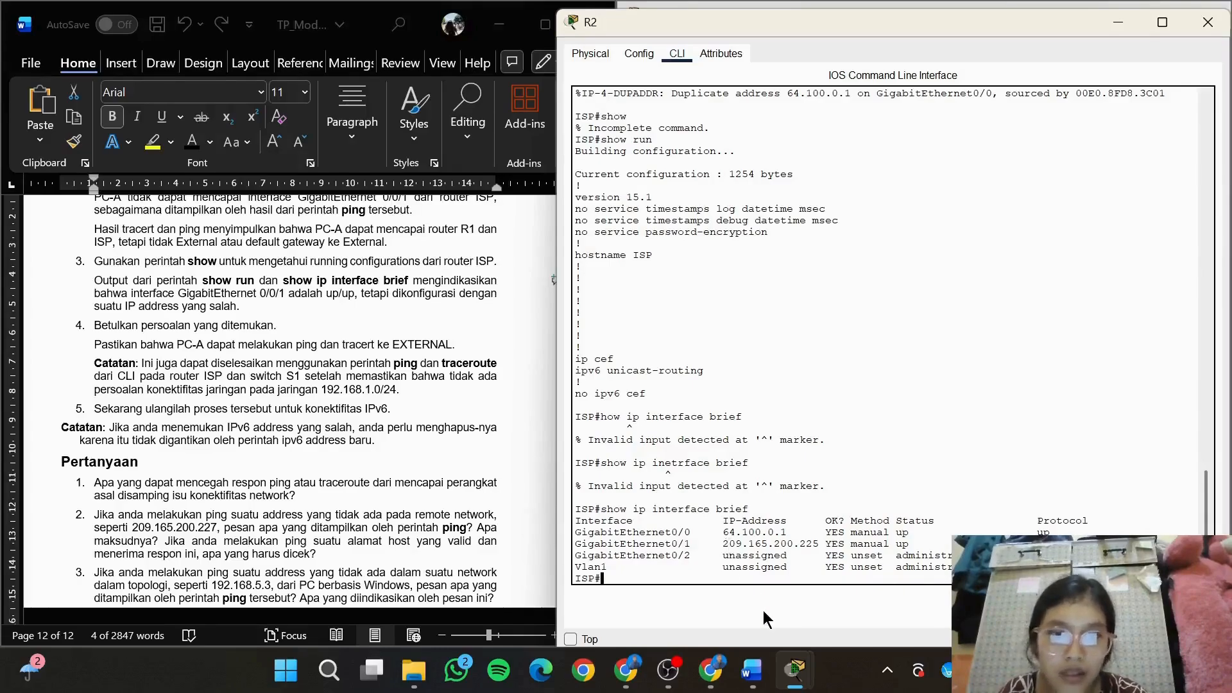
# Copy the GigabitEthernet0/1 address 209.165.200.225 from the ISP router output and stop the trace running in PC-A's Command Prompt
pyautogui.moveTo(724, 532); pyautogui.dragTo(794, 535)
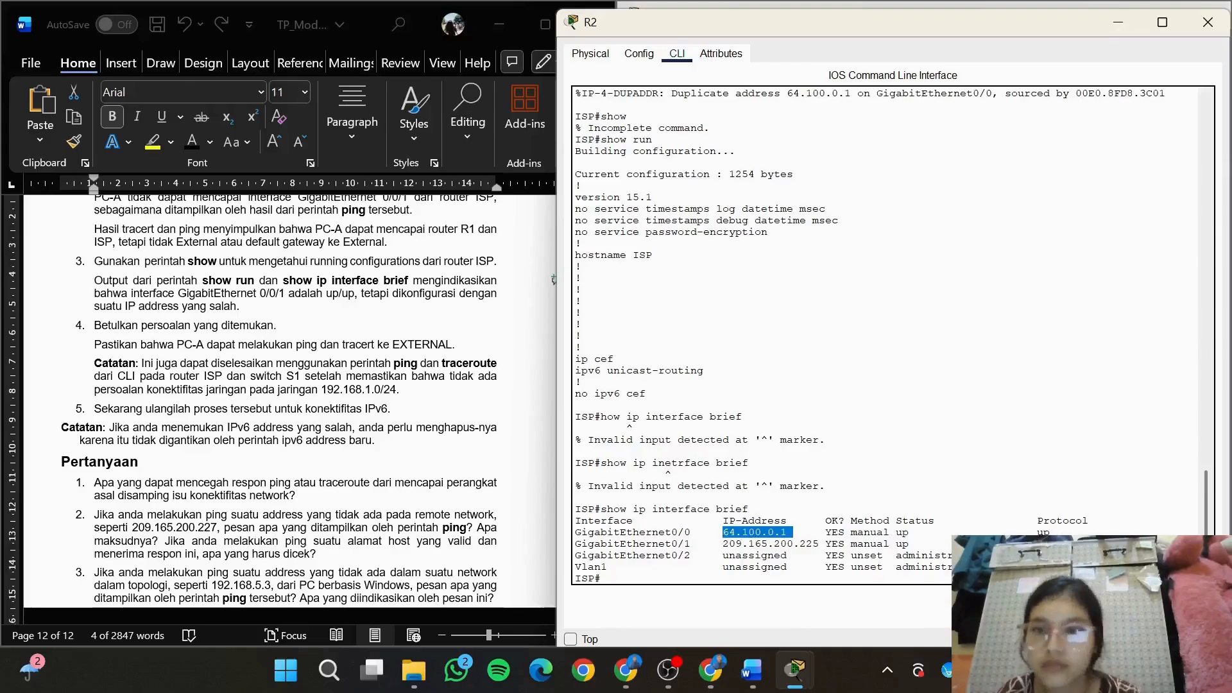
pyautogui.moveTo(820, 543); pyautogui.dragTo(722, 543)
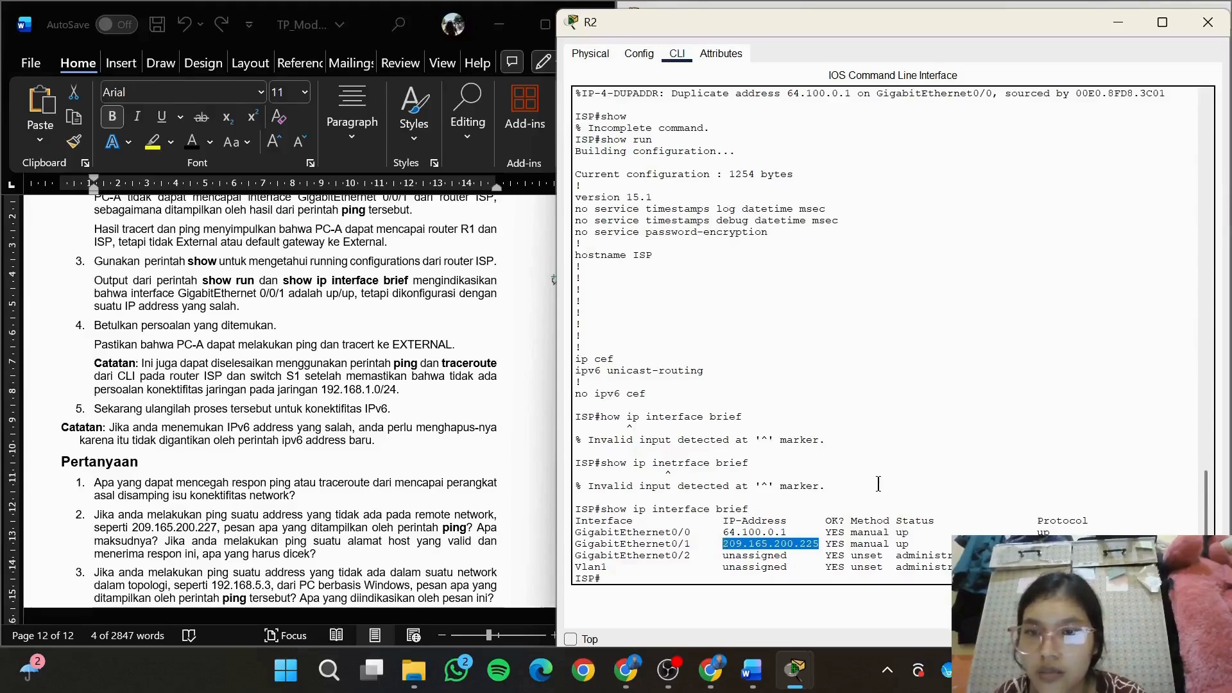
pyautogui.moveTo(799, 669)
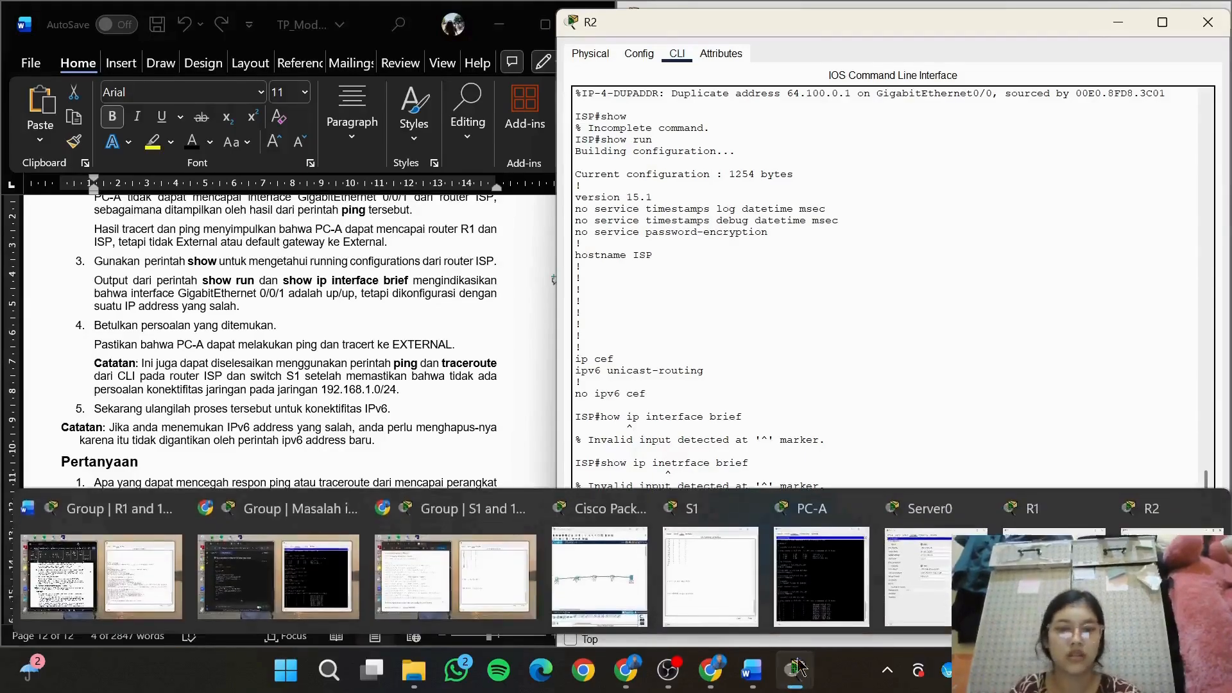
pyautogui.click(837, 507)
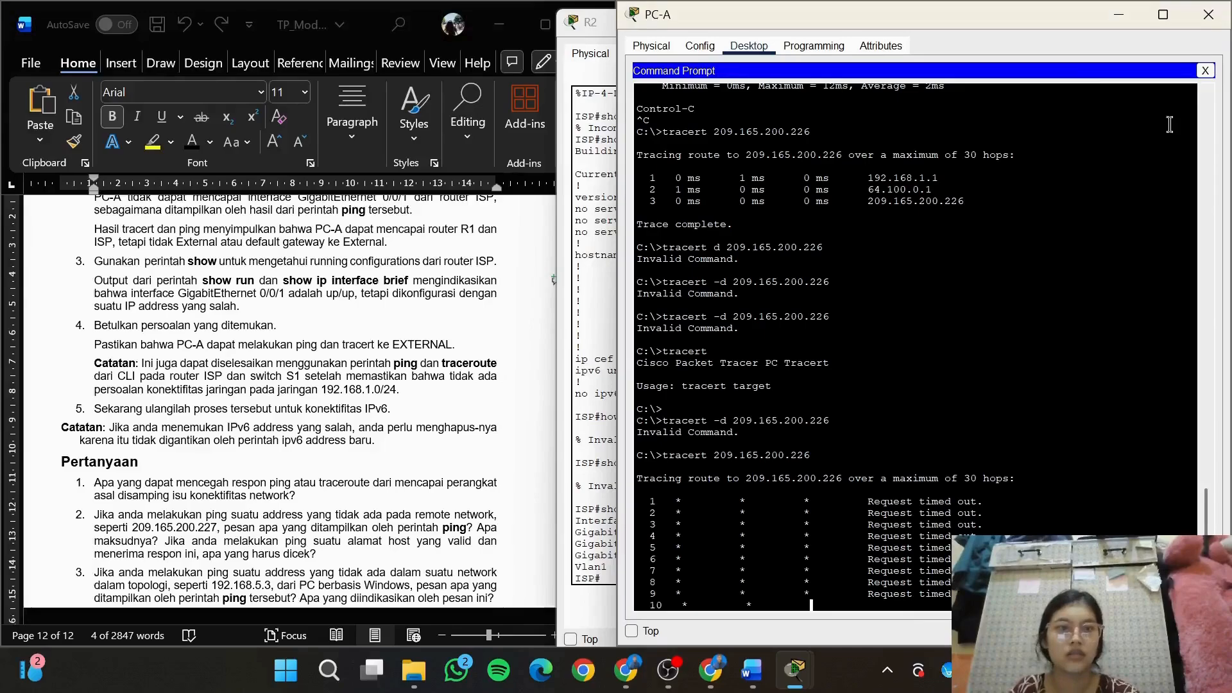
pyautogui.click(1206, 70)
pyautogui.click(1030, 106)
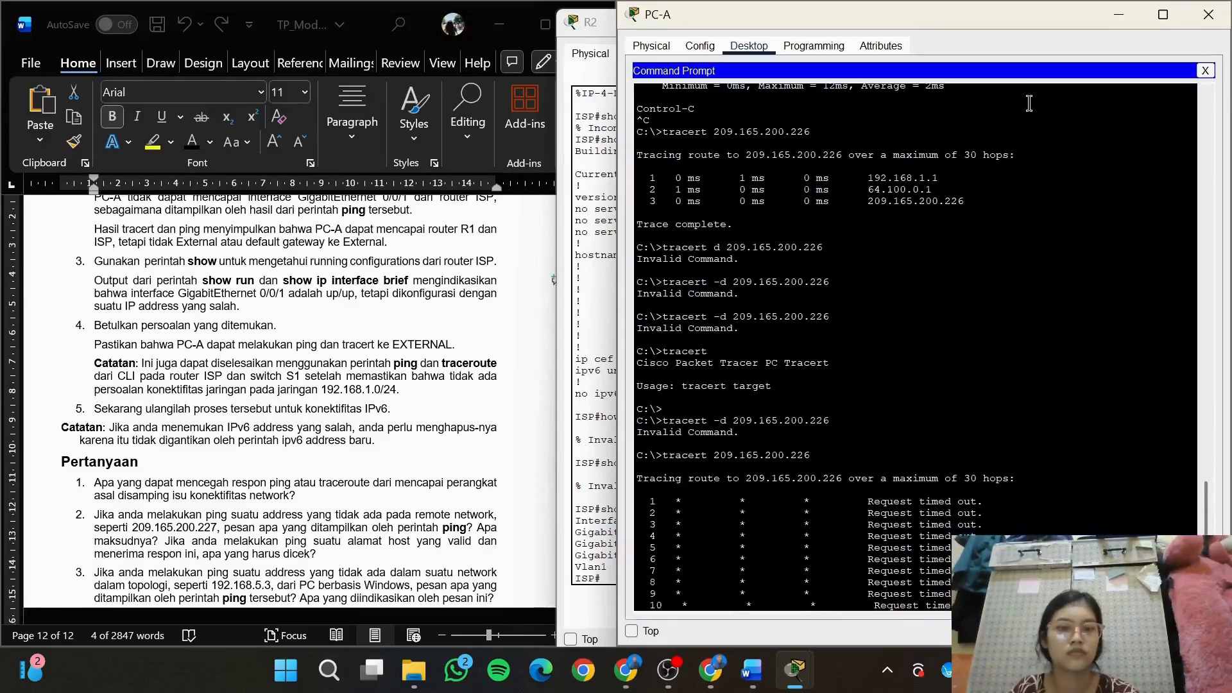
pyautogui.hotkey('ctrl', 'c')
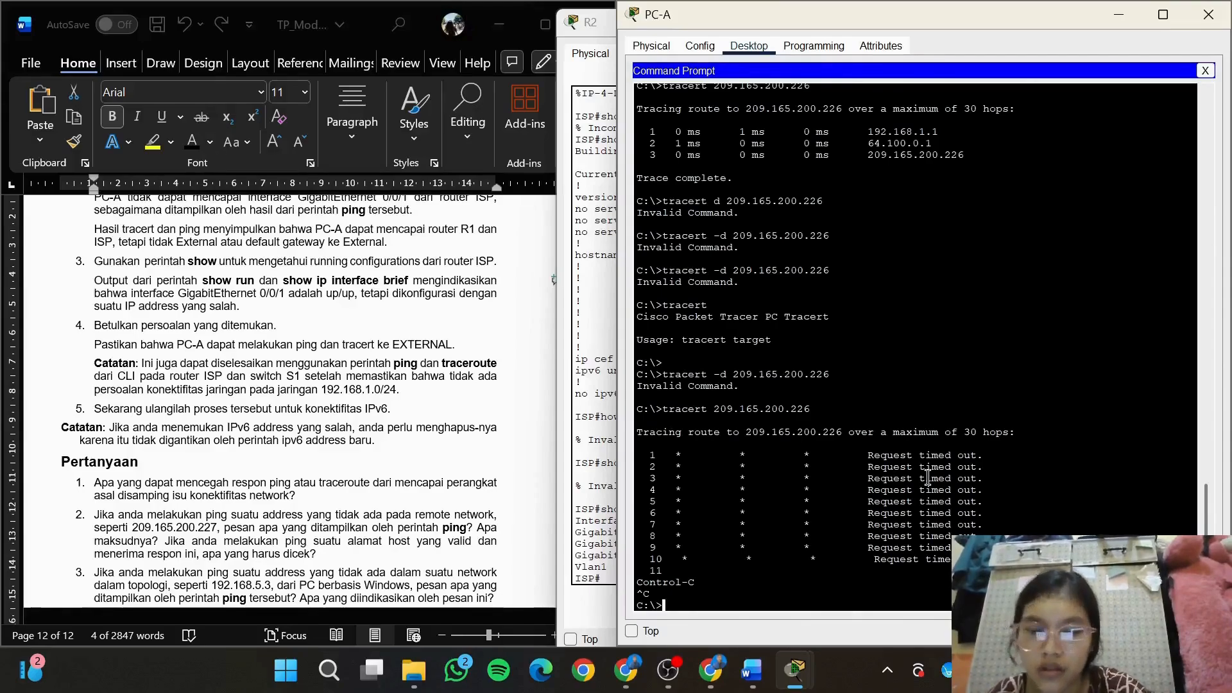
# Trace the route from PC-A to the copied address with tracert 209.165.200.225
pyautogui.write('tracert')
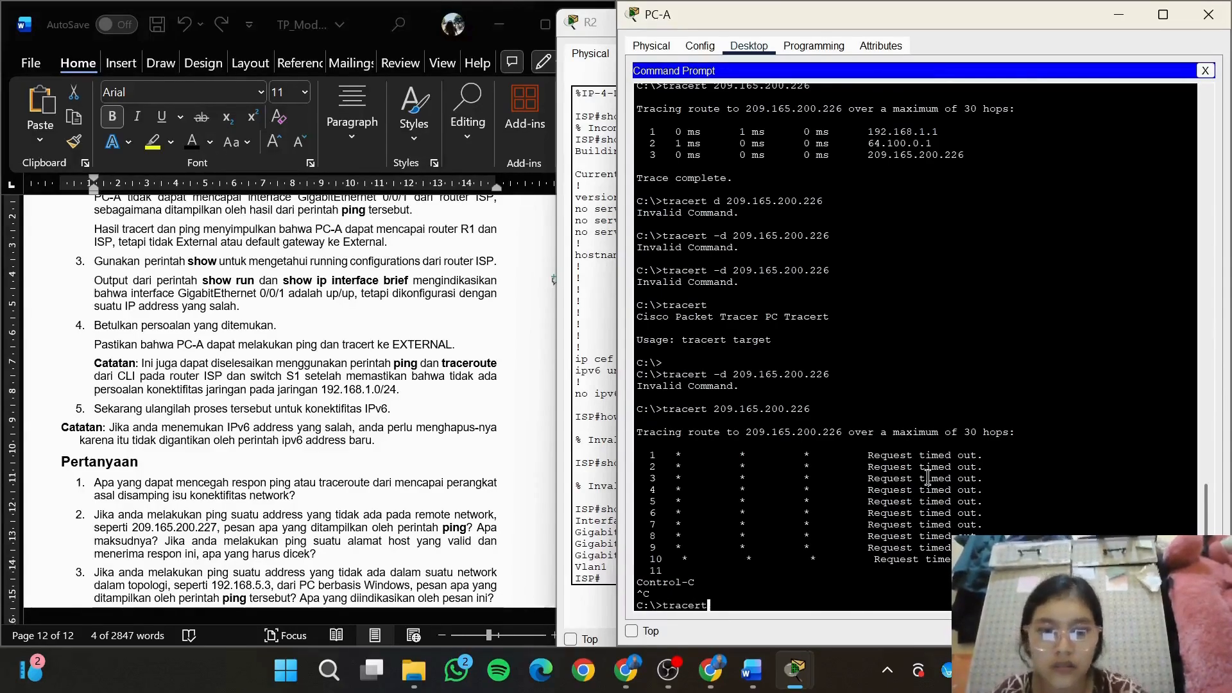
pyautogui.rightClick(746, 604)
pyautogui.click(778, 635)
pyautogui.press('Return')
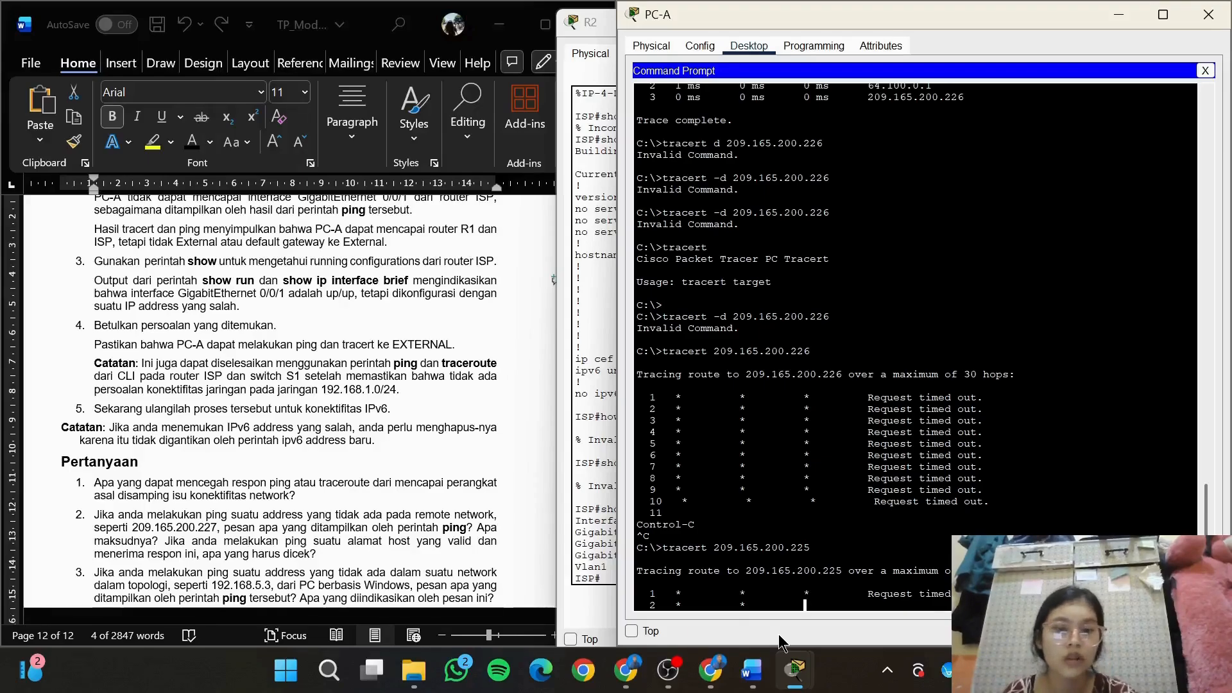
# Switch back to the R2 (ISP) console and try tracert without a target in privileged mode
pyautogui.moveTo(805, 671)
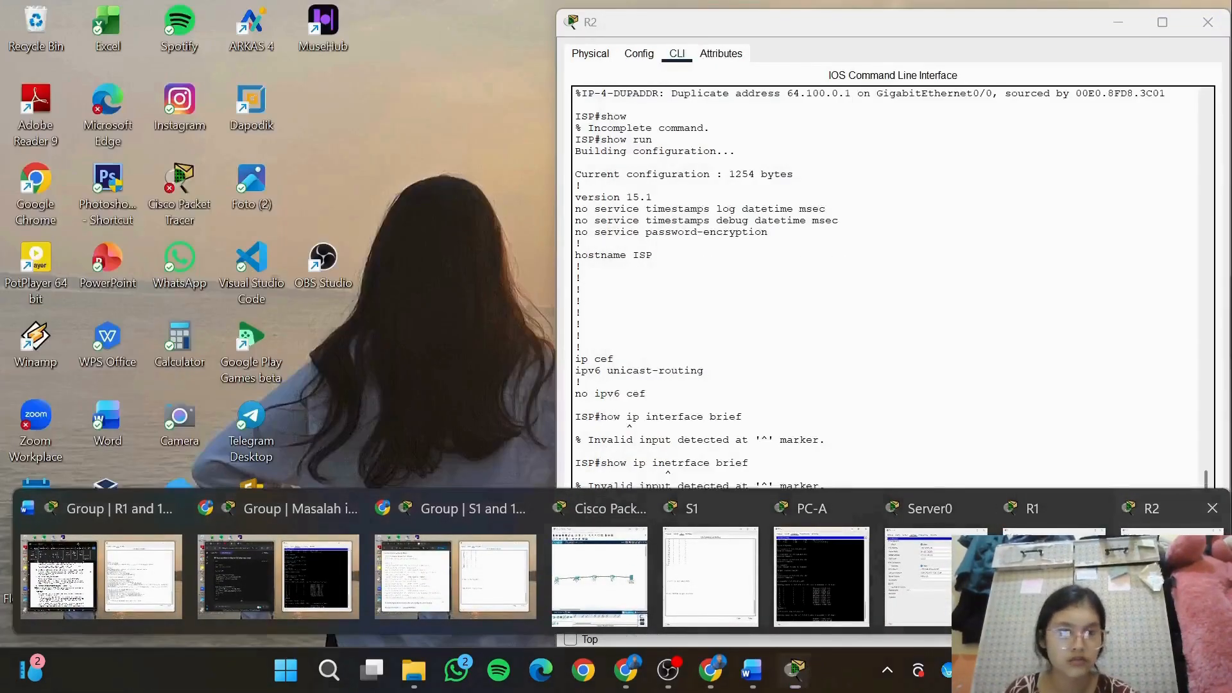
pyautogui.click(1155, 513)
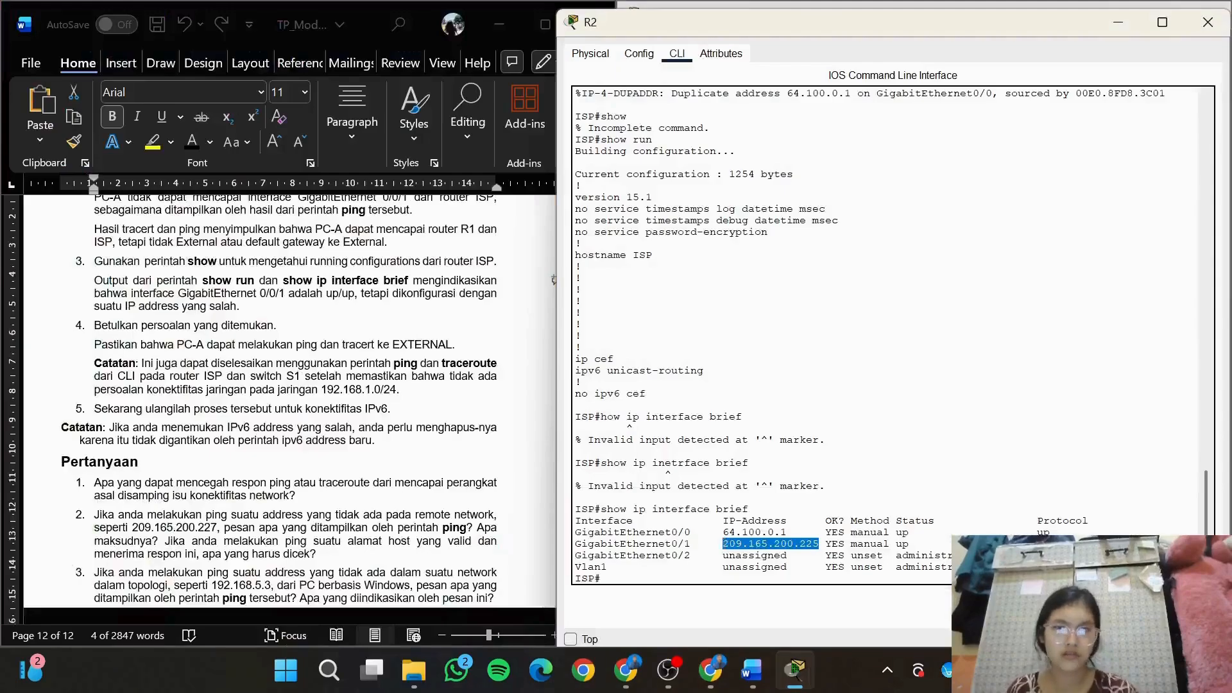
pyautogui.click(693, 576)
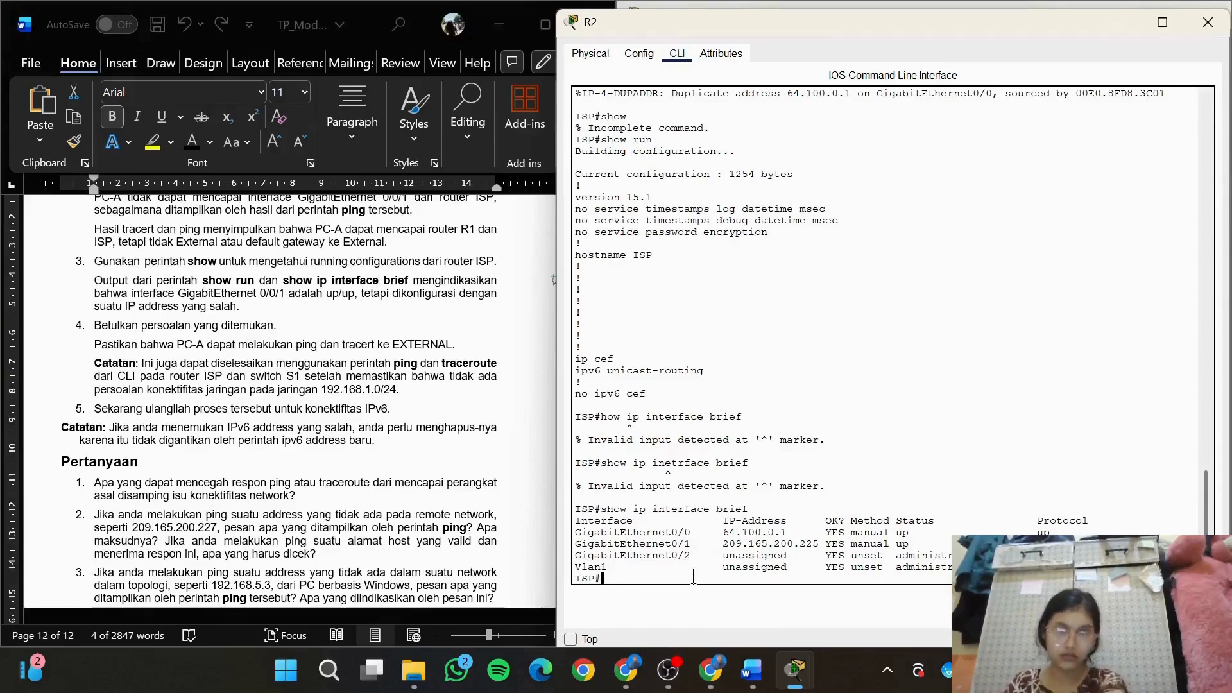
pyautogui.write('tracer')
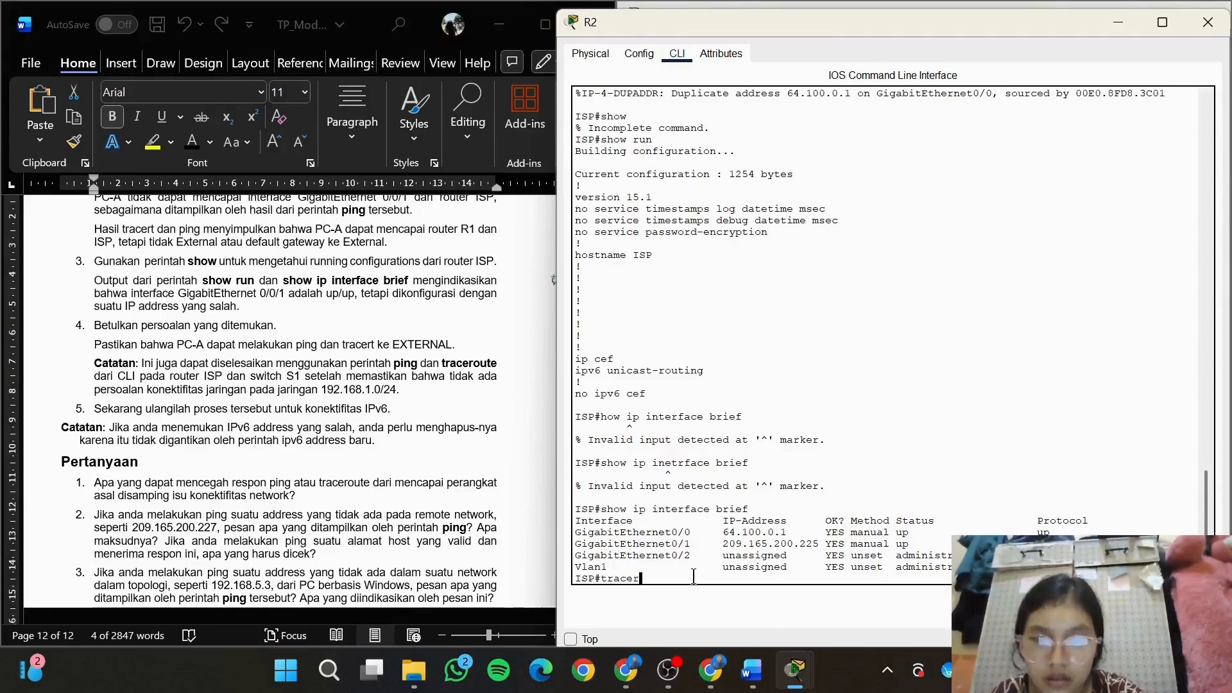
pyautogui.press('BackSpace')
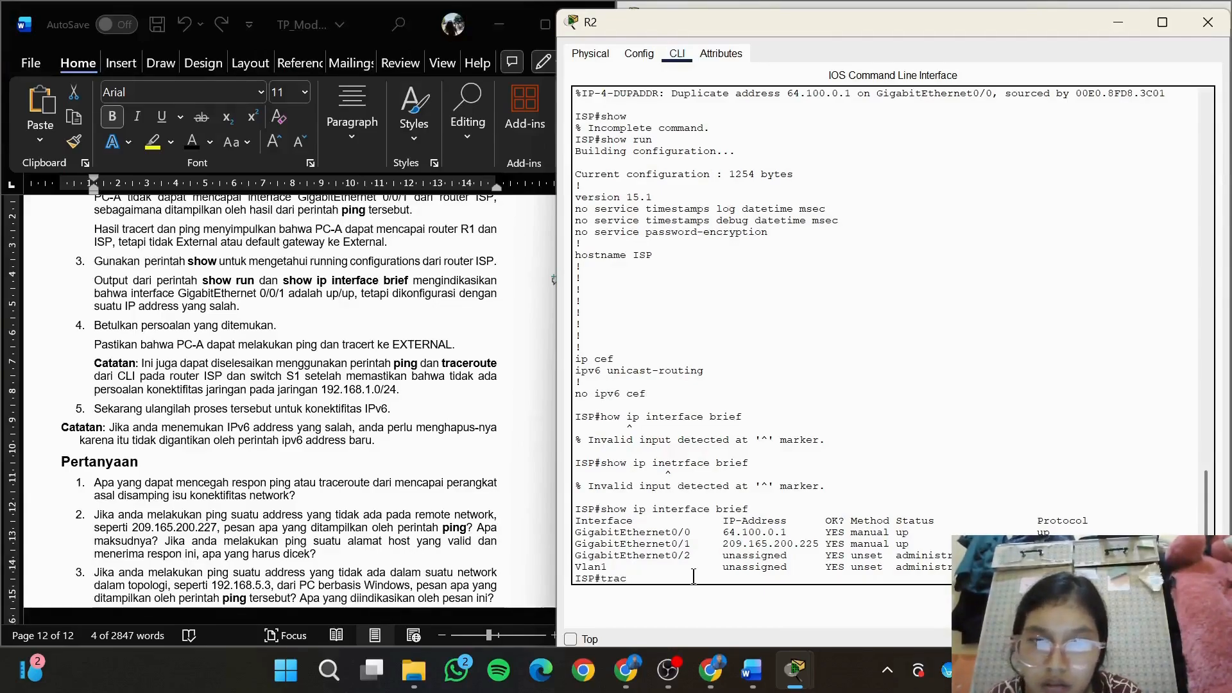
pyautogui.write('r')
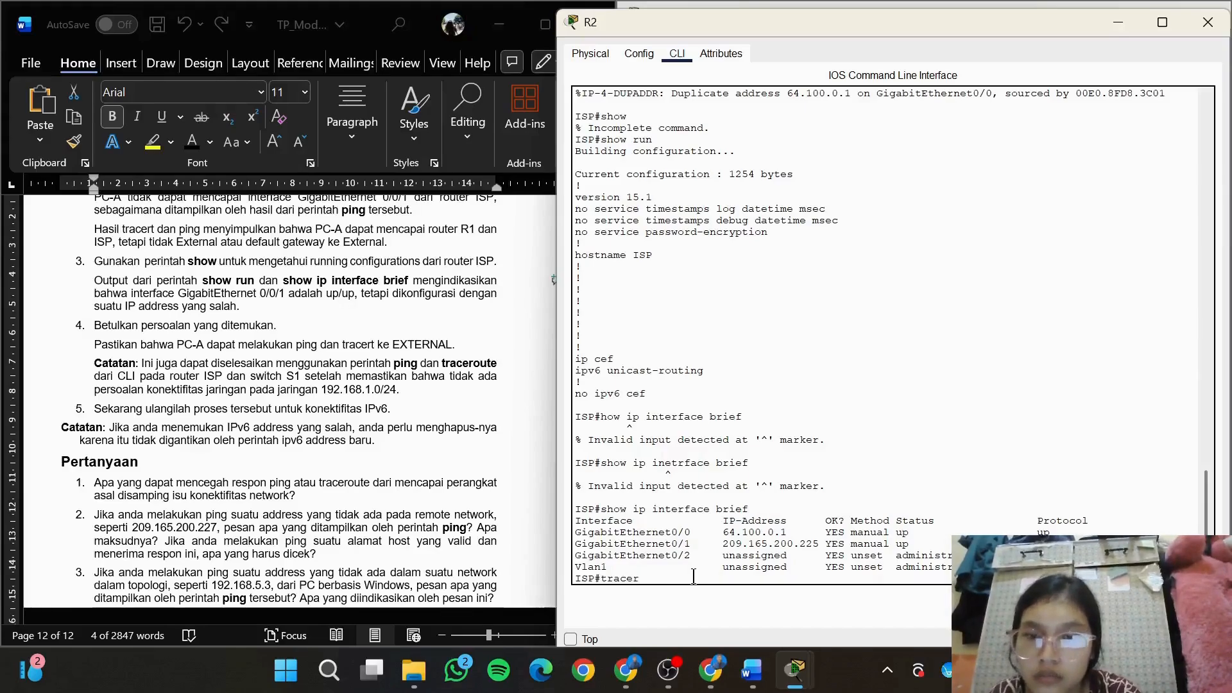
pyautogui.scroll(6, 376, 456)
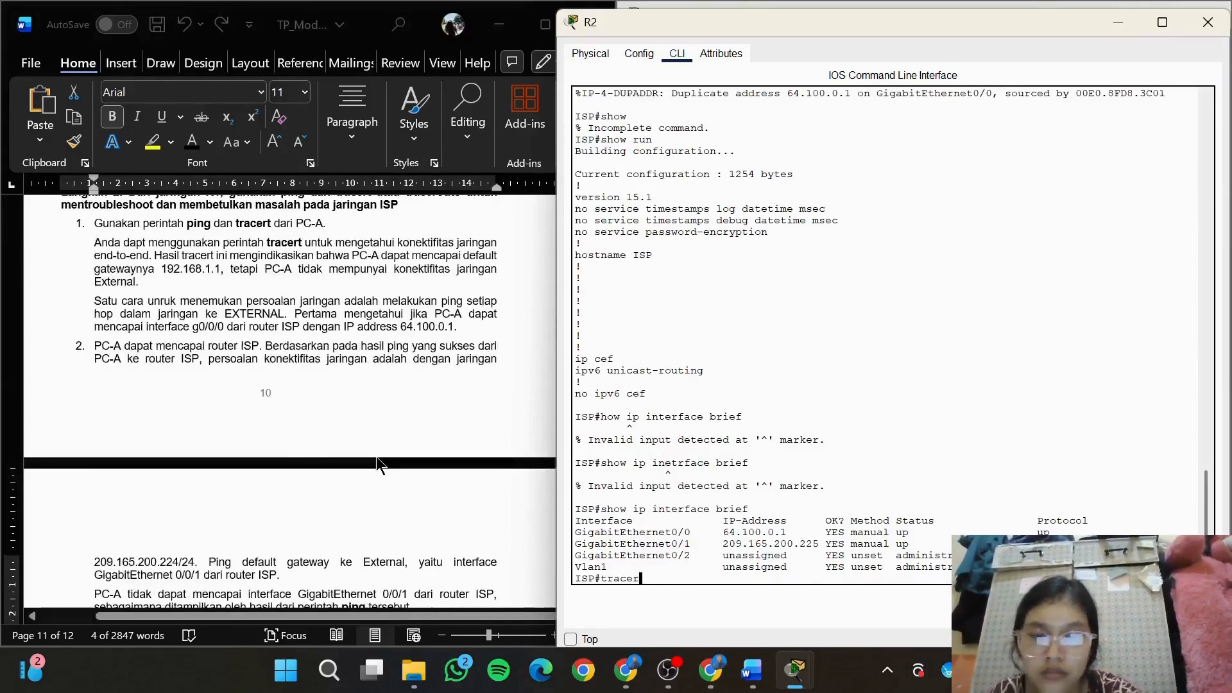
pyautogui.write('t')
pyautogui.press('Return')
# Exit the ISP router's privileged session and start a new console session at the user prompt
pyautogui.write('end')
pyautogui.press('Return')
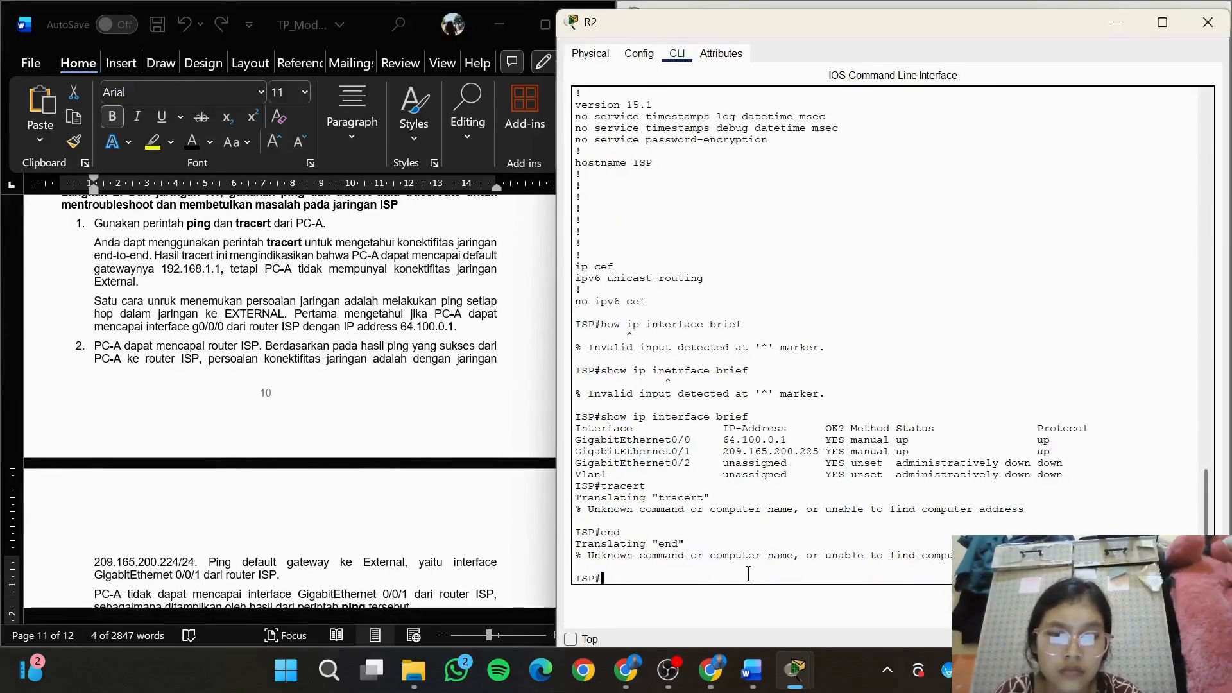
pyautogui.write('exit')
pyautogui.press('Return')
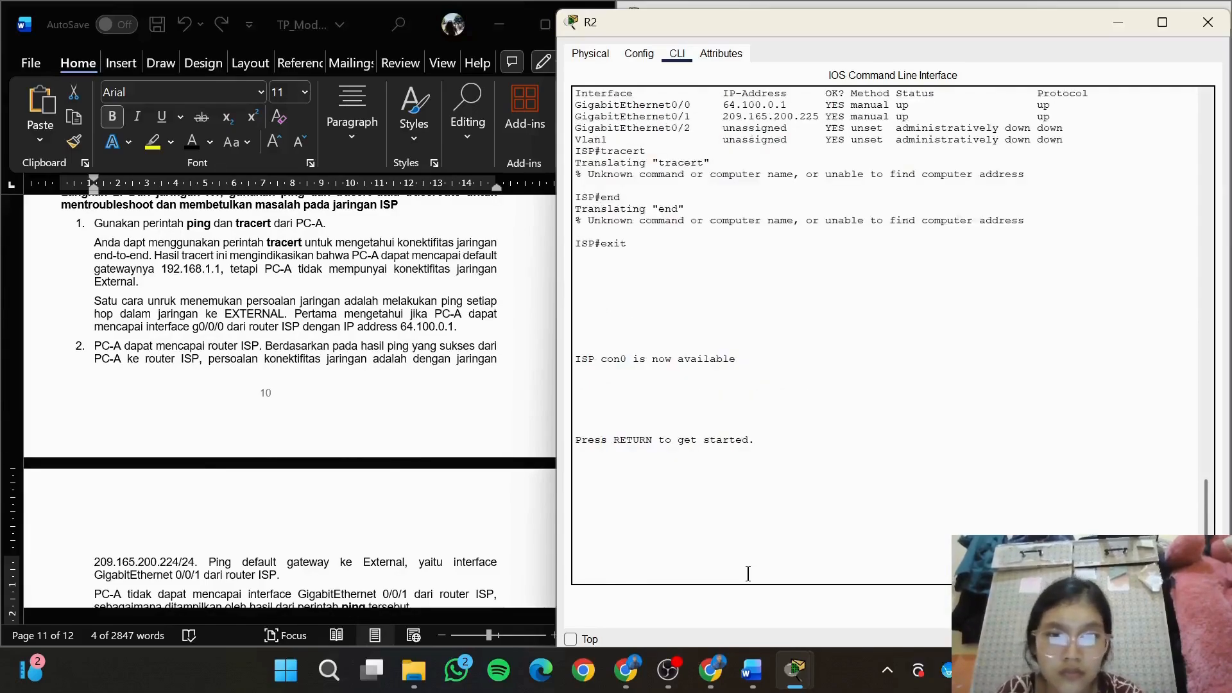
pyautogui.press('Return')
# Try the tracert command without a target at the ISP router's user prompt
pyautogui.write('trac')
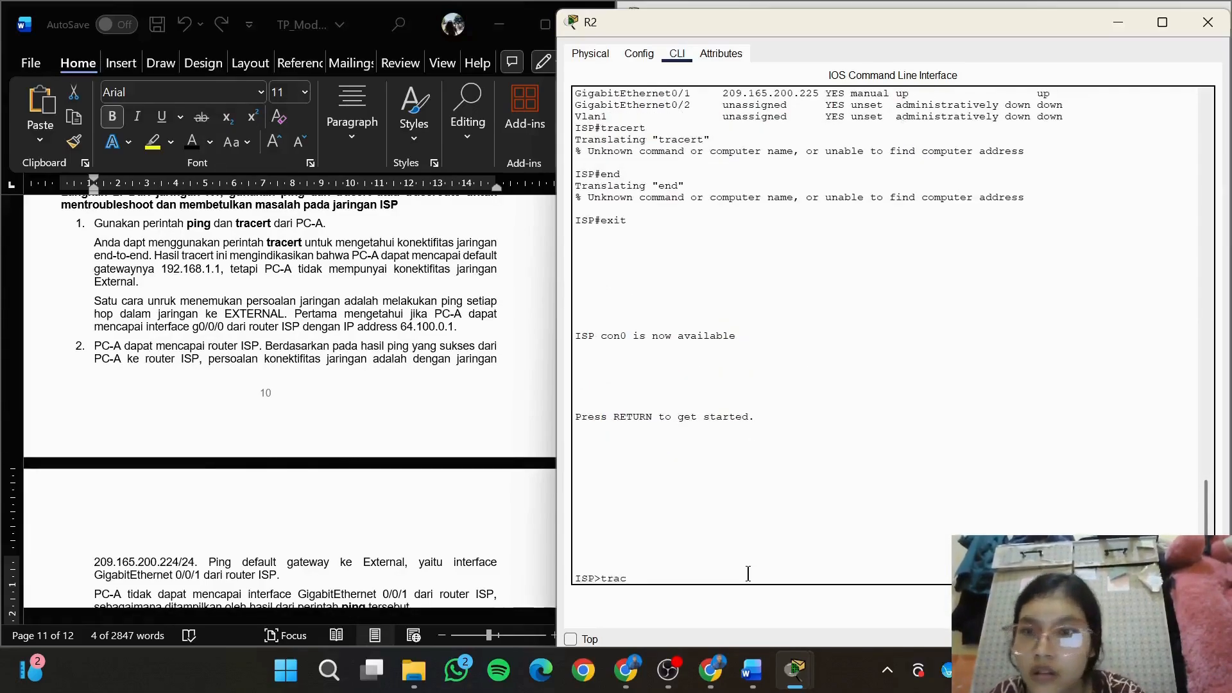
pyautogui.write('ert')
pyautogui.press('Return')
# Try to trace the route to the copied address with tracert 209.165.200.225 at the ISP user prompt
pyautogui.write('trac')
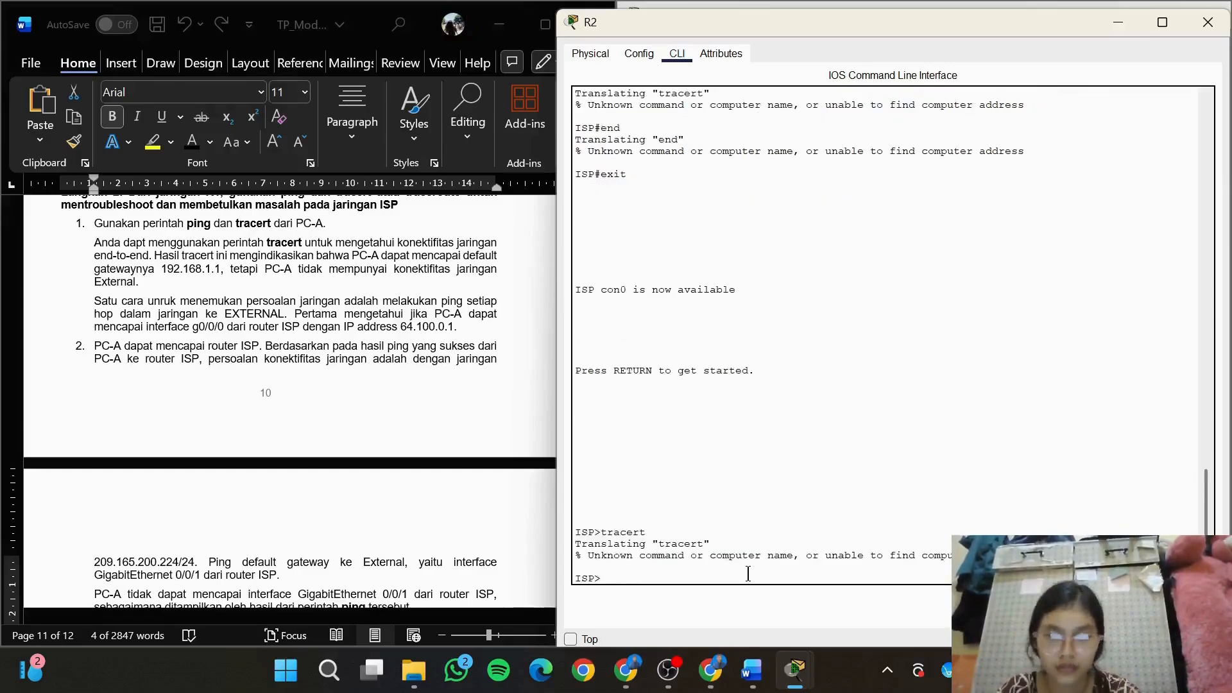
pyautogui.write('ert')
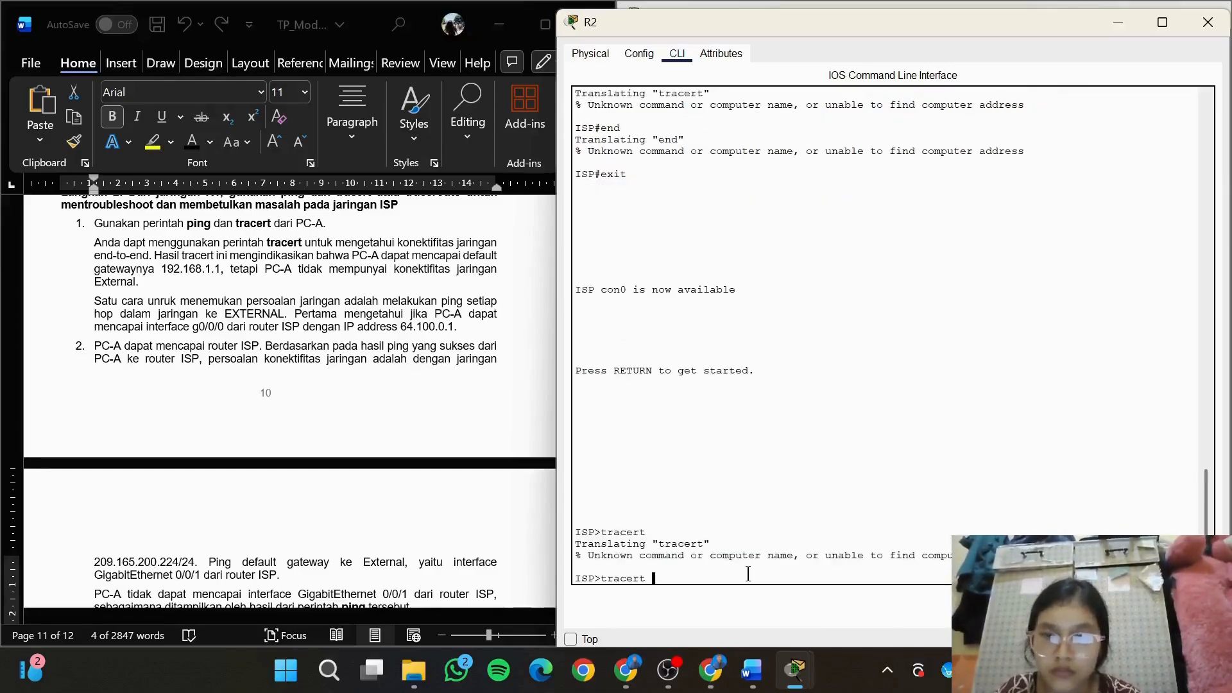
pyautogui.rightClick(747, 573)
pyautogui.click(776, 605)
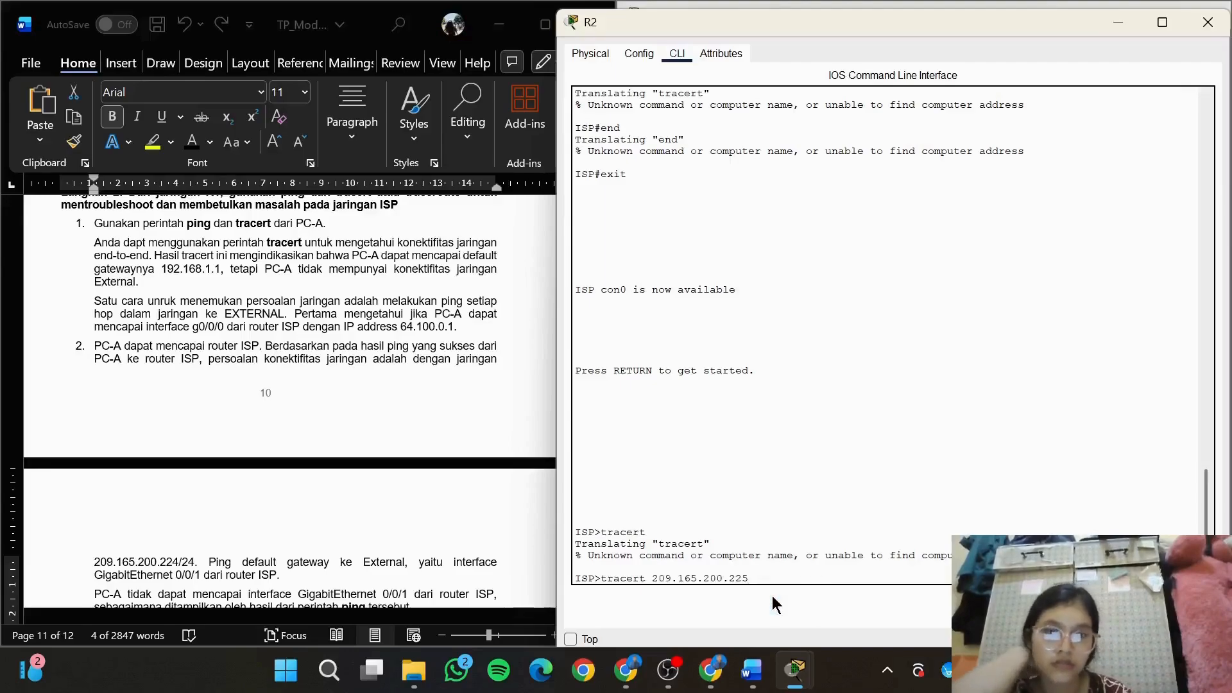
pyautogui.press('Return')
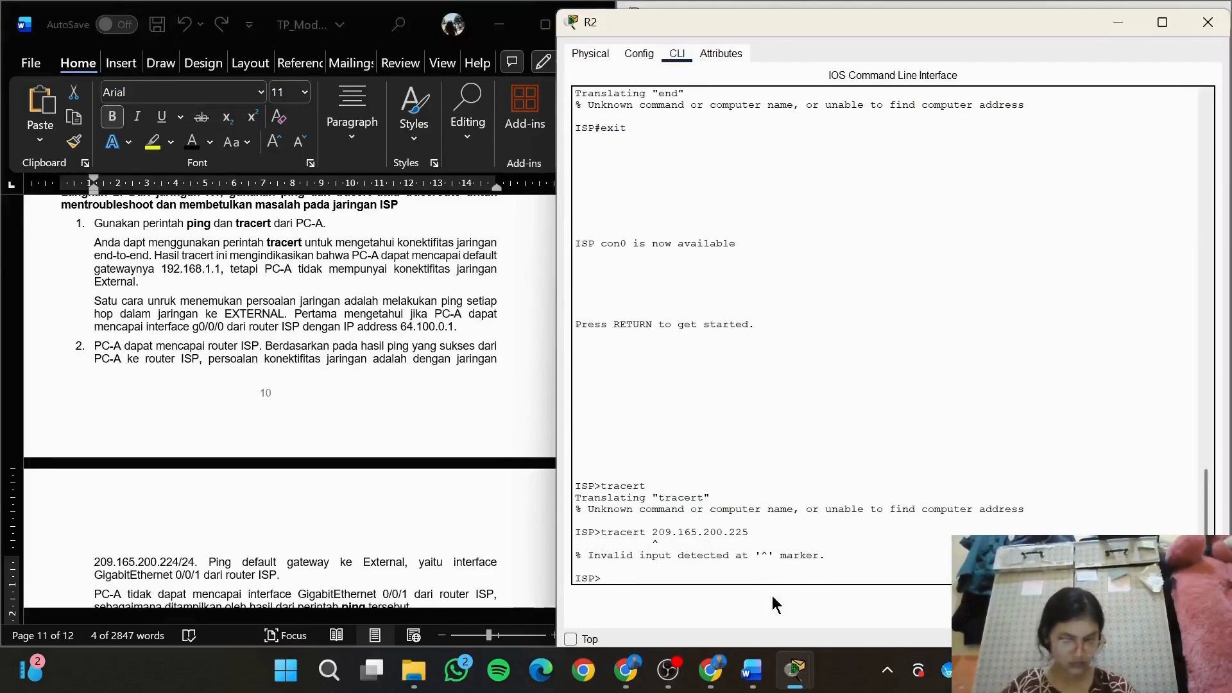
# Try to view the running configuration with show ru at the user prompt, and start entering a configuration command
pyautogui.write('show ru')
pyautogui.press('Return')
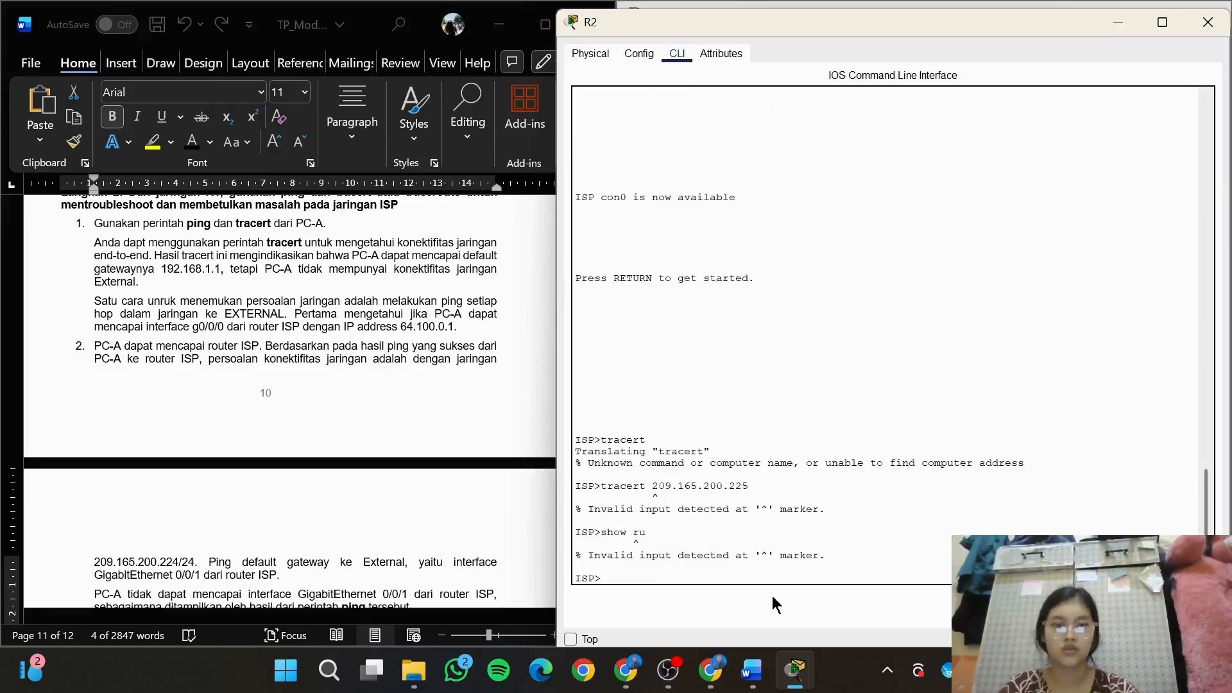
pyautogui.press('Return')
pyautogui.write('conf t')
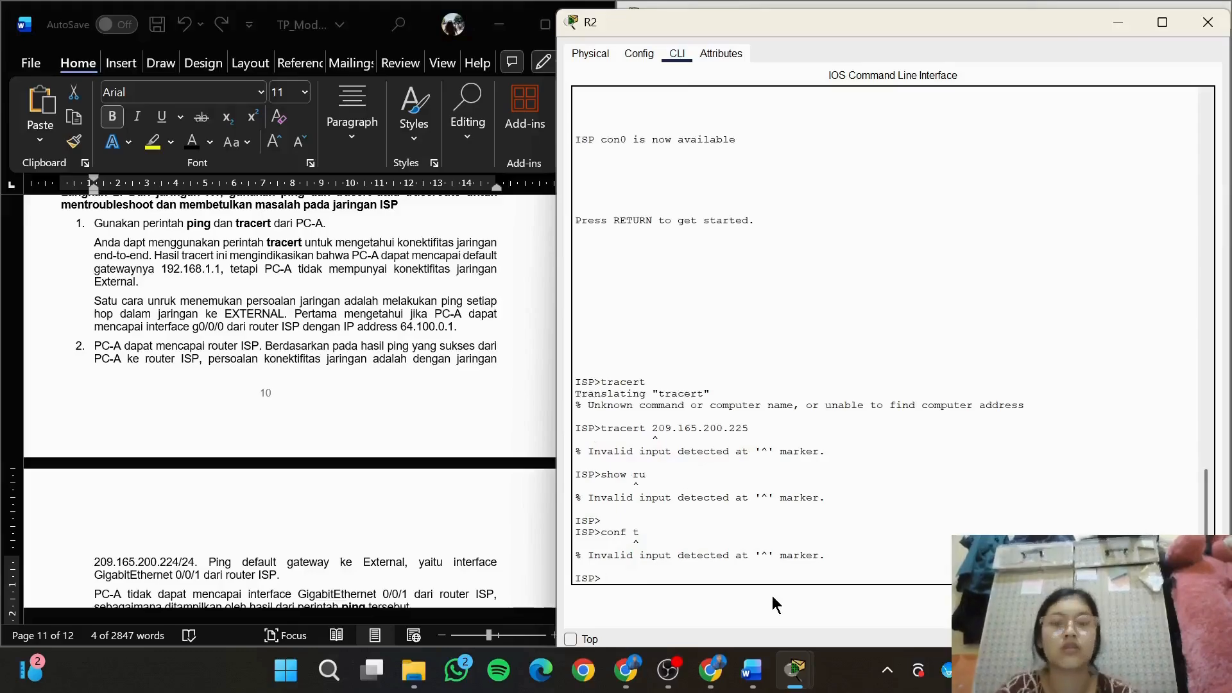
# Review the earlier show ip interface brief and show run output in the ISP router's console
pyautogui.scroll(8, 914, 333)
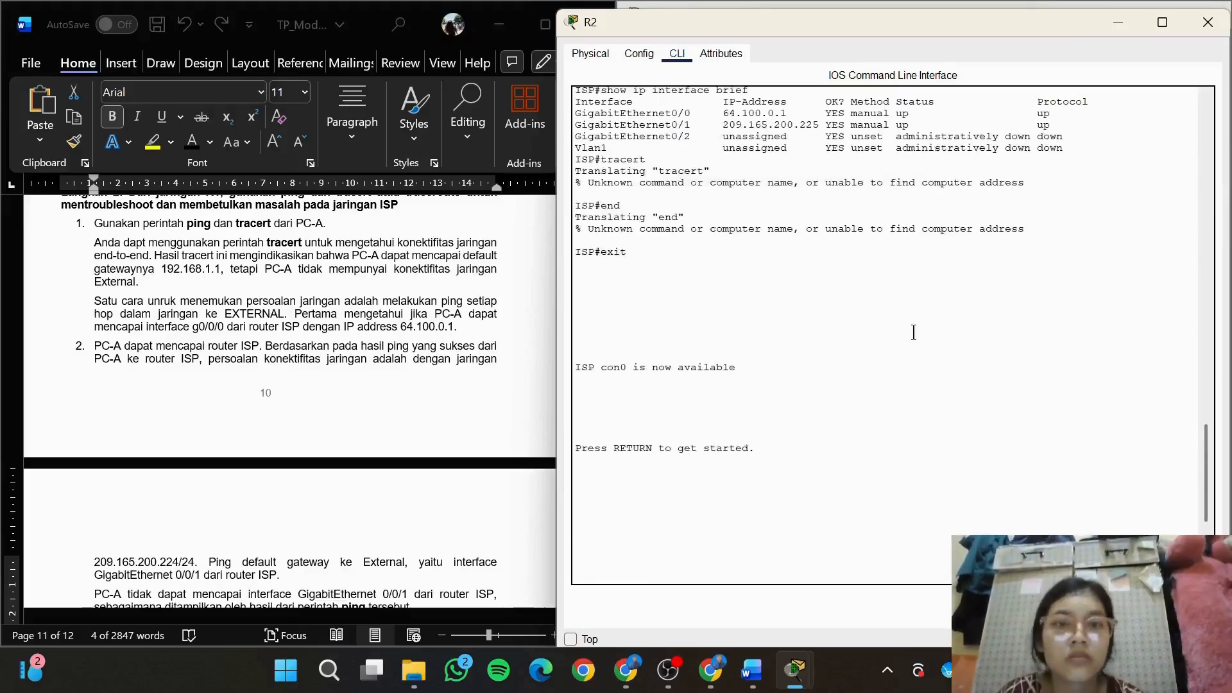
pyautogui.scroll(15, 914, 333)
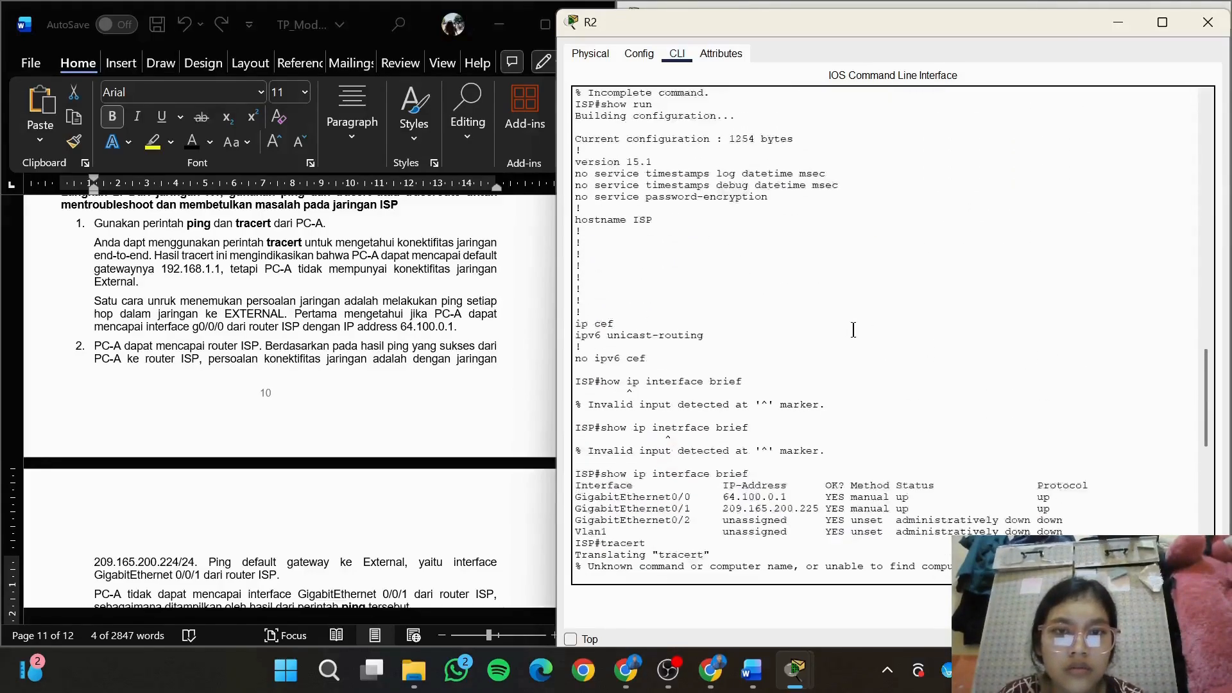
pyautogui.scroll(6, 853, 330)
# Go to the last page of the lab document and read the numbered questions under Pertanyaan
pyautogui.scroll(-10, 854, 330)
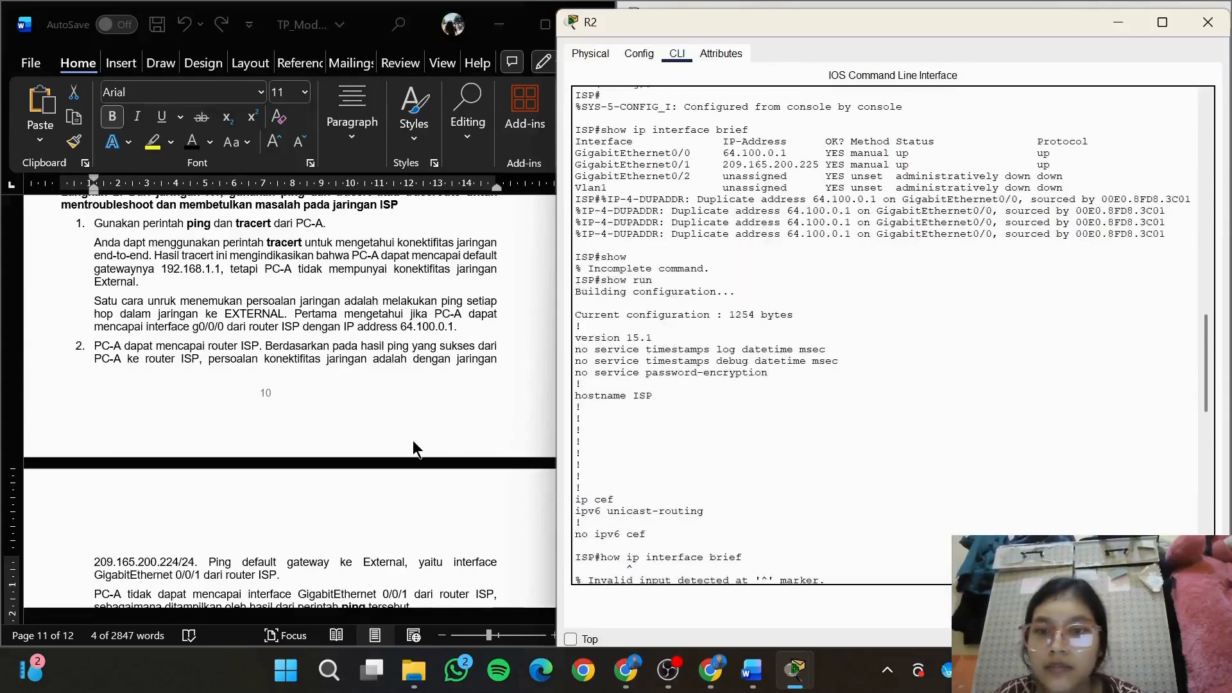
pyautogui.scroll(-10, 413, 440)
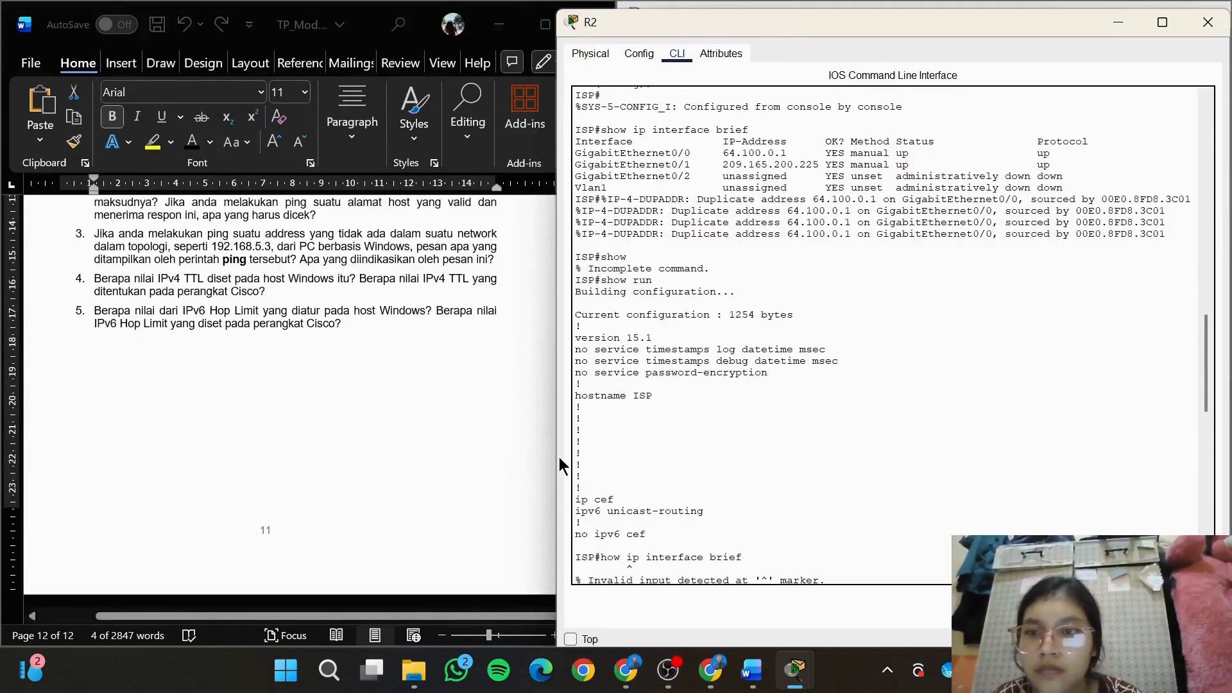
pyautogui.click(498, 421)
pyautogui.scroll(6, 498, 421)
pyautogui.moveTo(607, 575); pyautogui.dragTo(608, 584)
pyautogui.click(425, 371)
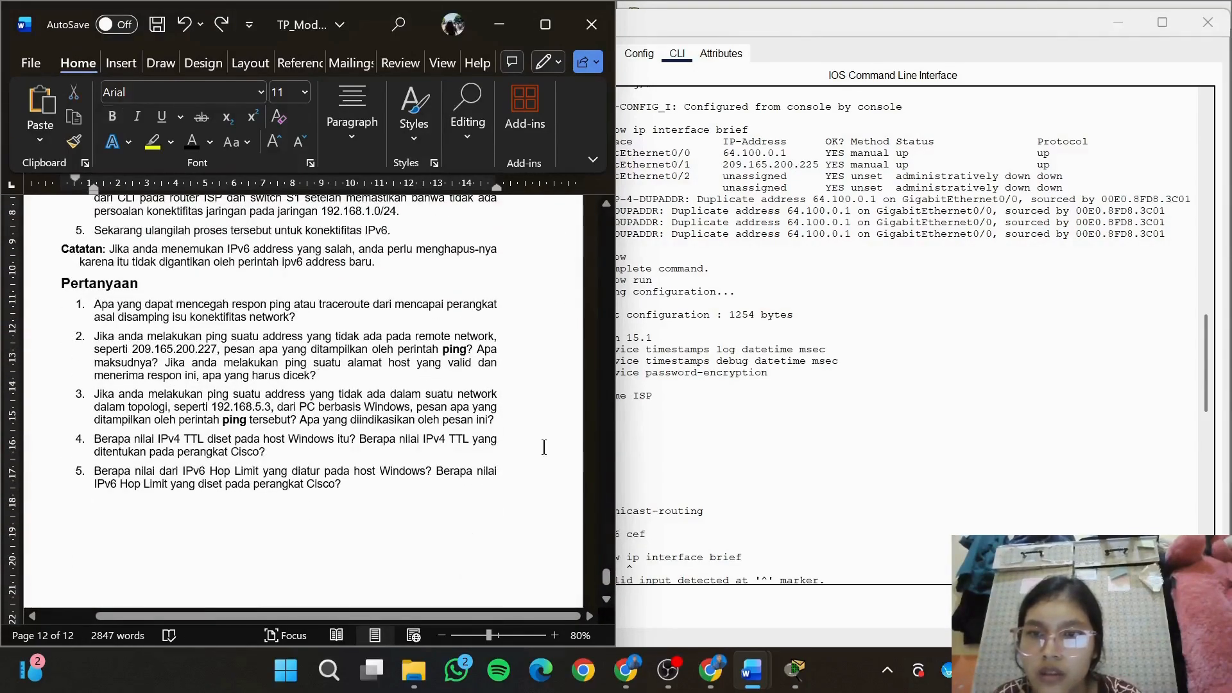
# Switch to PC-A's Command Prompt and stop the running trace to 209.165.200.225
pyautogui.moveTo(795, 670)
pyautogui.click(828, 617)
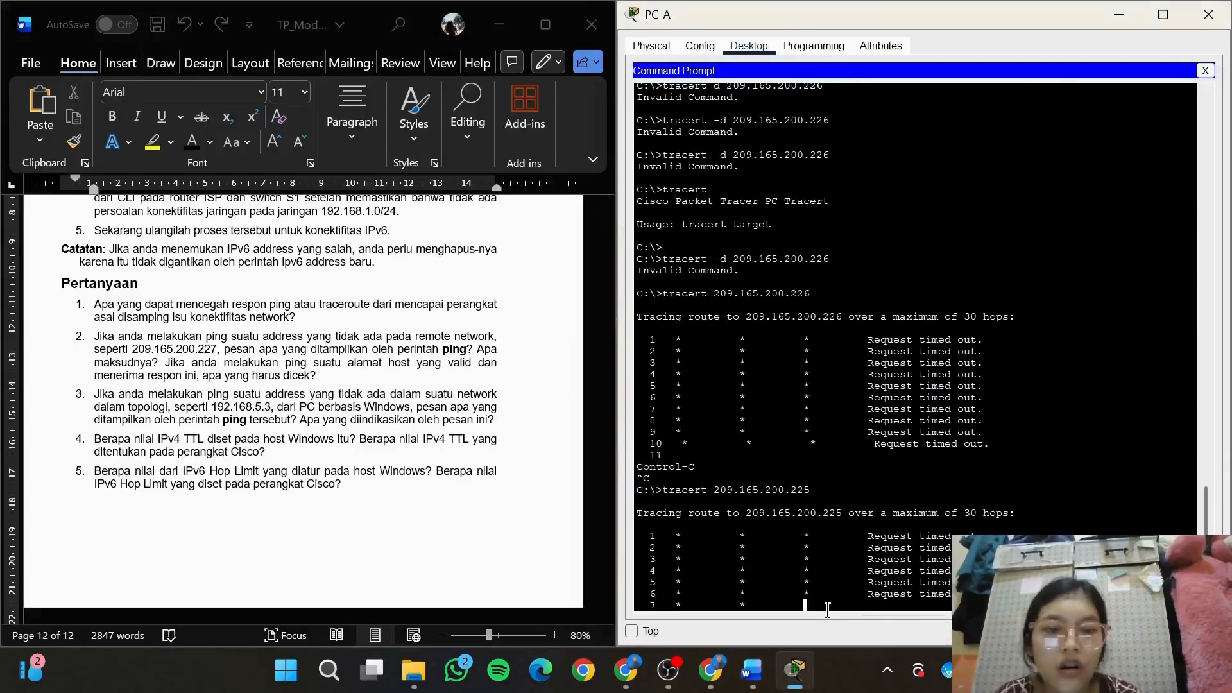
pyautogui.hotkey('ctrl', 'c')
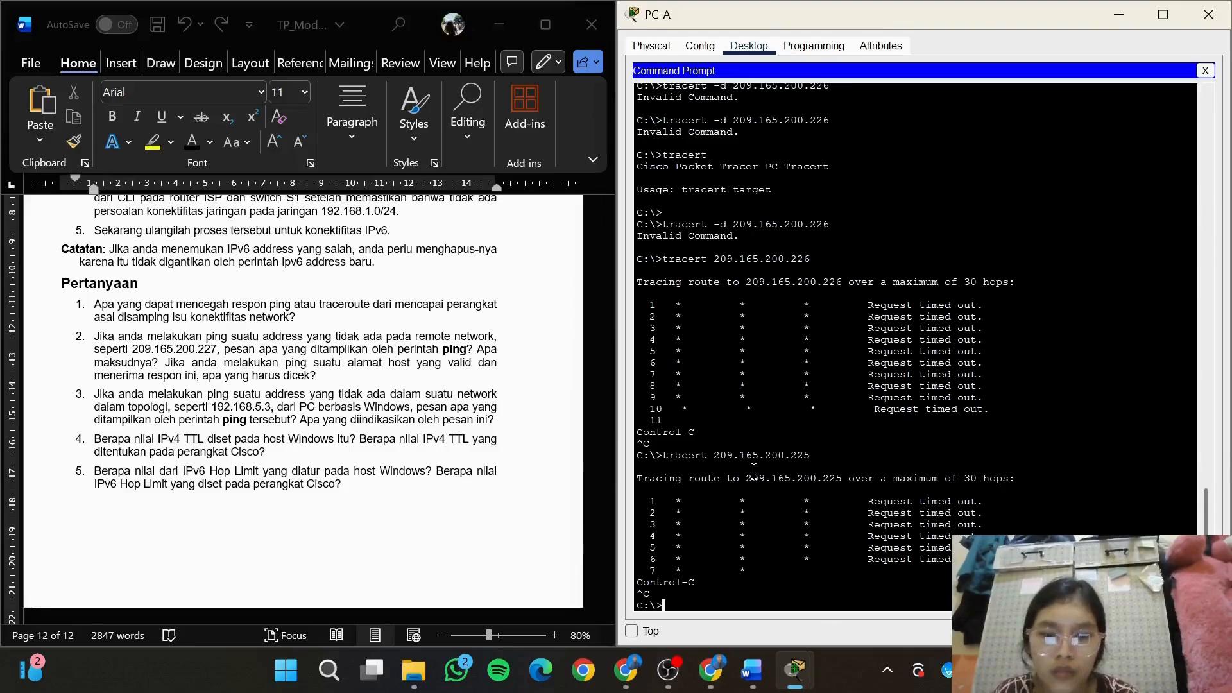
# Trace the route from PC-A to the local network address with tracert 192.168.1.0
pyautogui.write('trac')
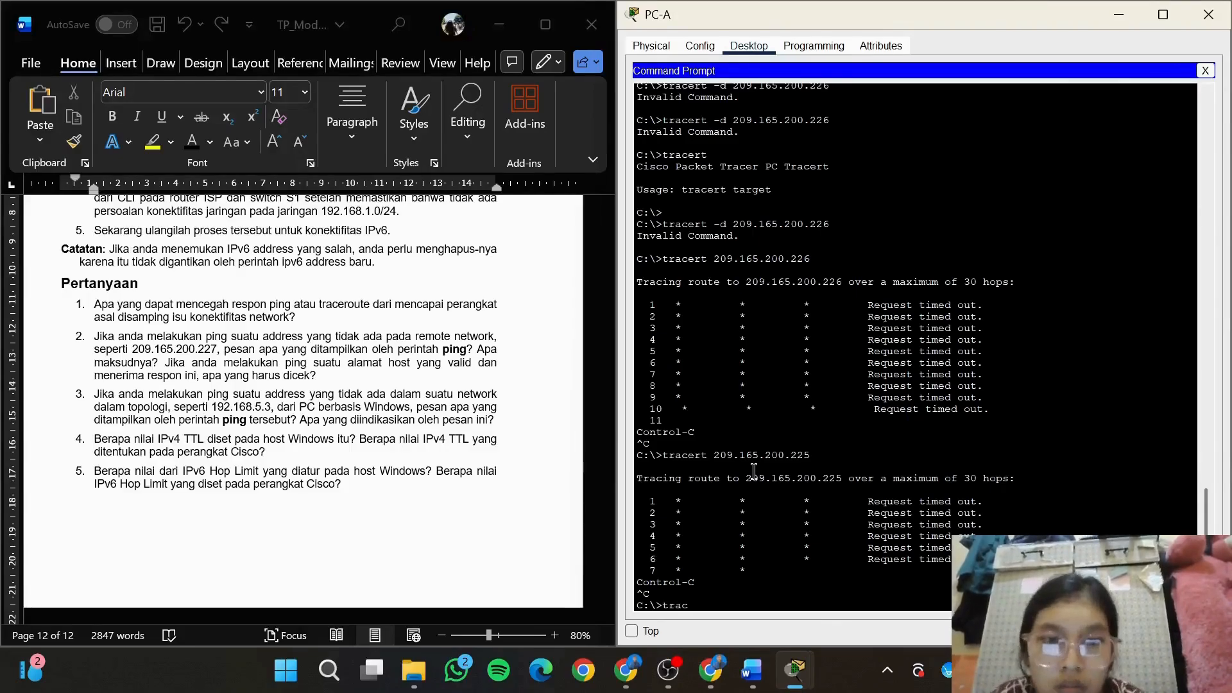
pyautogui.write('ert 192.18')
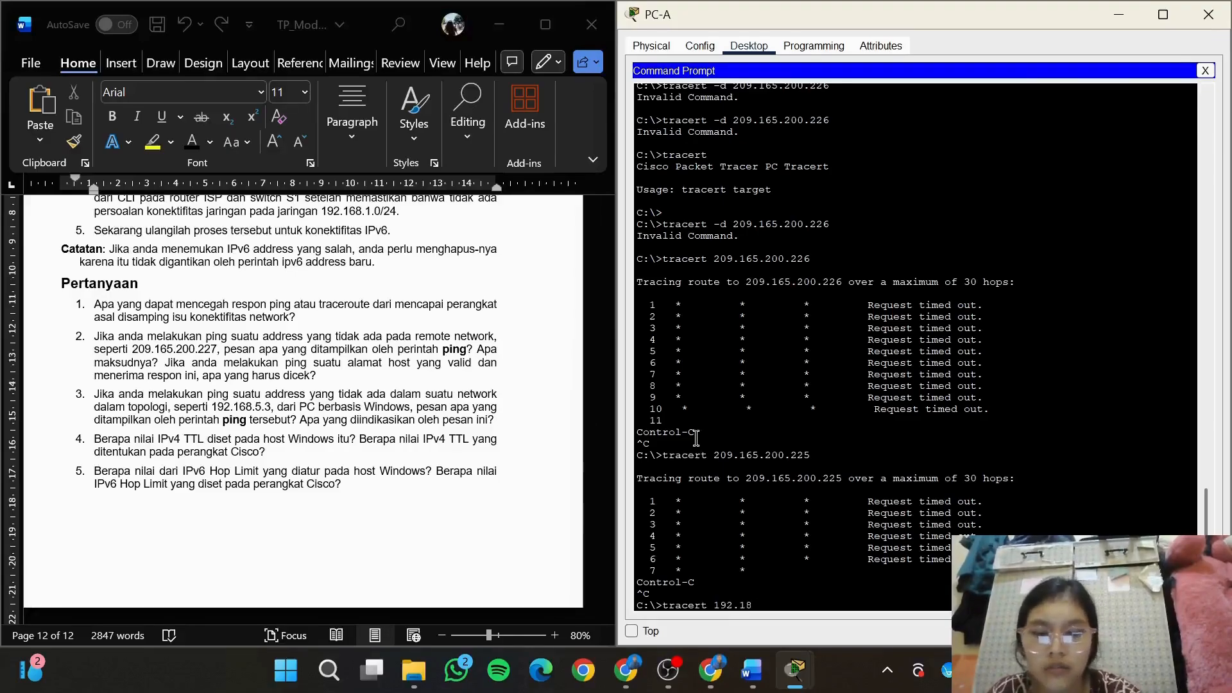
pyautogui.press('BackSpace')
pyautogui.write('6')
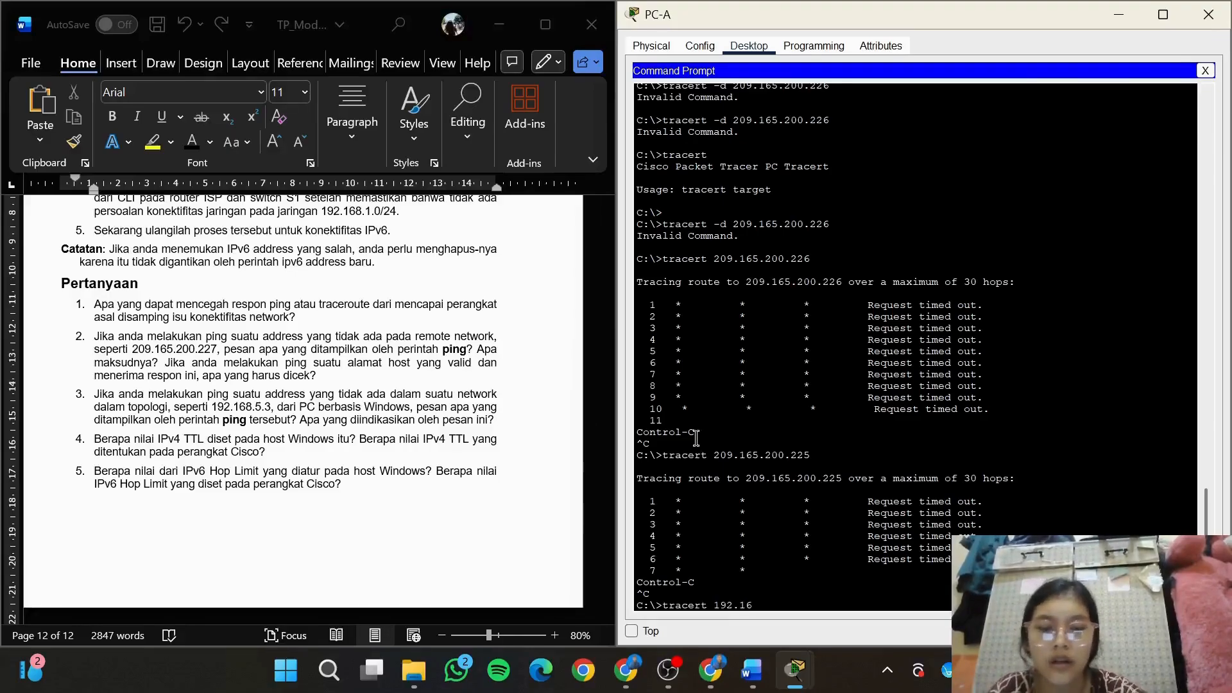
pyautogui.write('8.1.0')
pyautogui.press('Return')
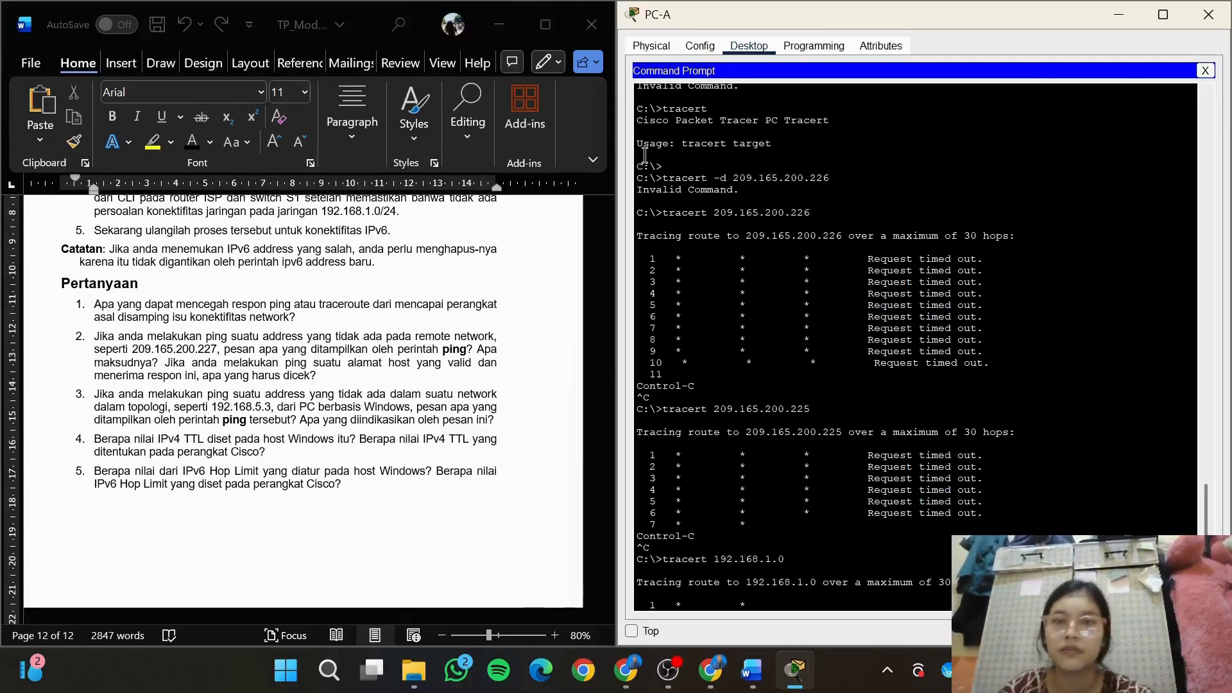
# Maximize the Word lab document at the Pertanyaan section
pyautogui.click(545, 24)
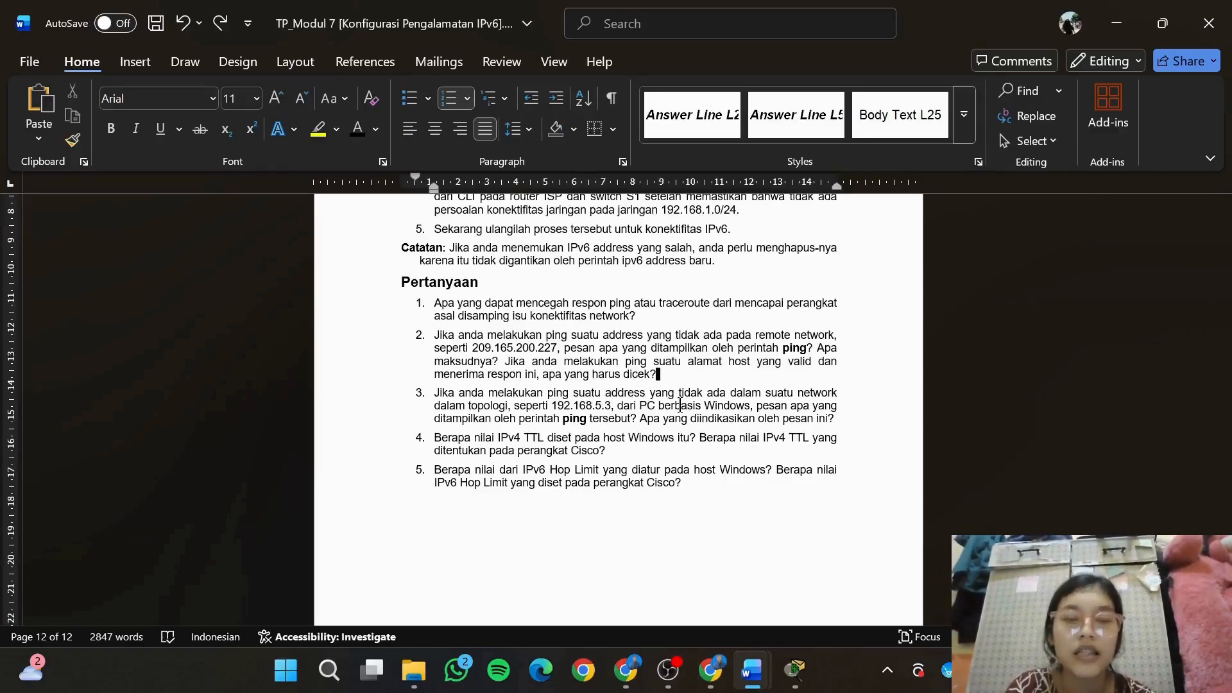
pyautogui.click(668, 671)
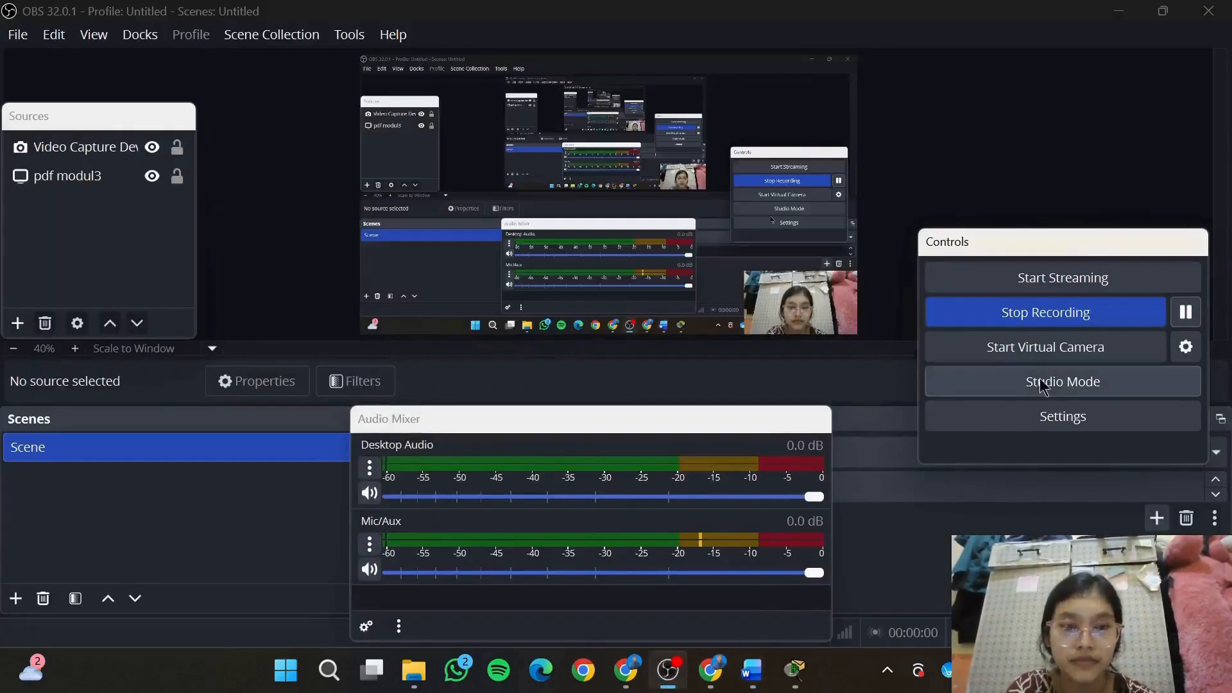